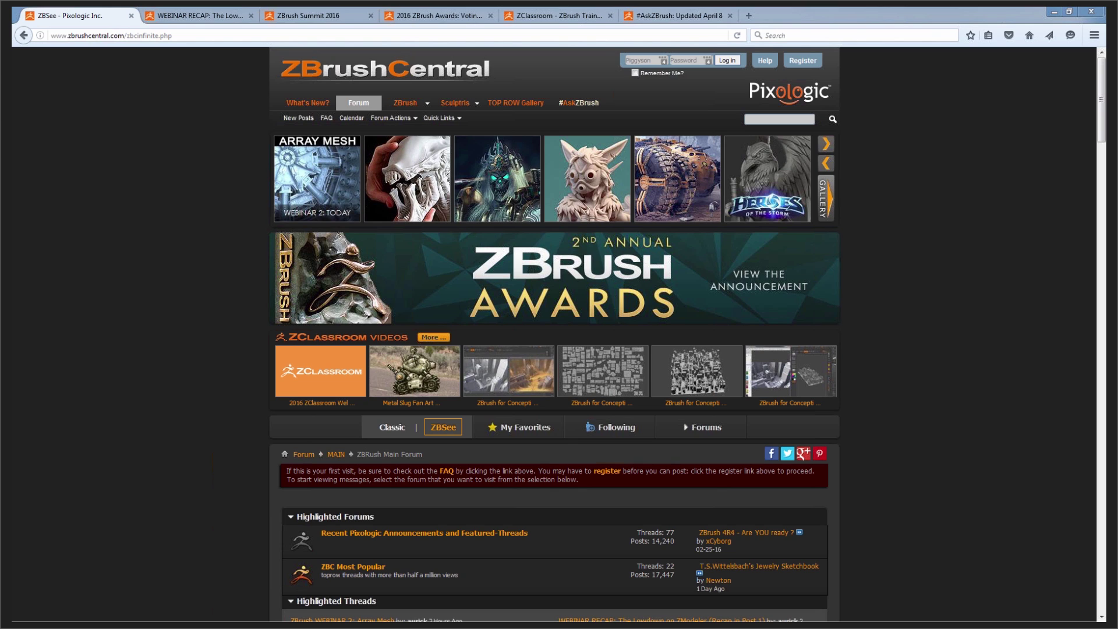
Open the "WEBINAR RECAP: The Lowdown on ZModeler" thread and go to its embedded recap video
{"action": "left_click", "coordinate": [213, 17]}
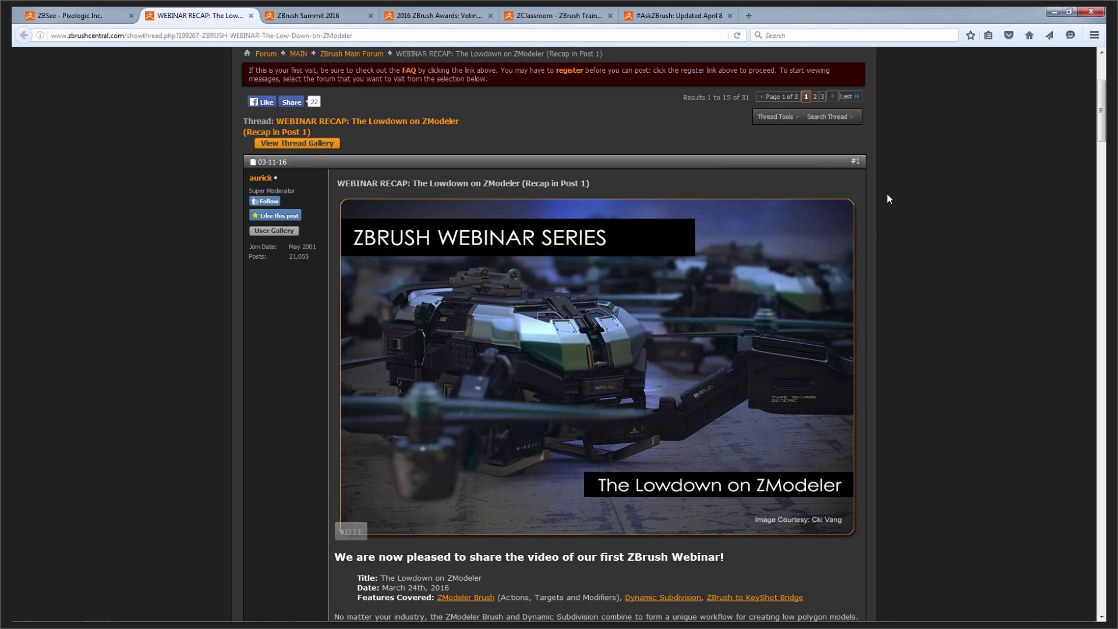
{"action": "scroll", "coordinate": [887, 199], "scroll_direction": "down", "scroll_amount": 2}
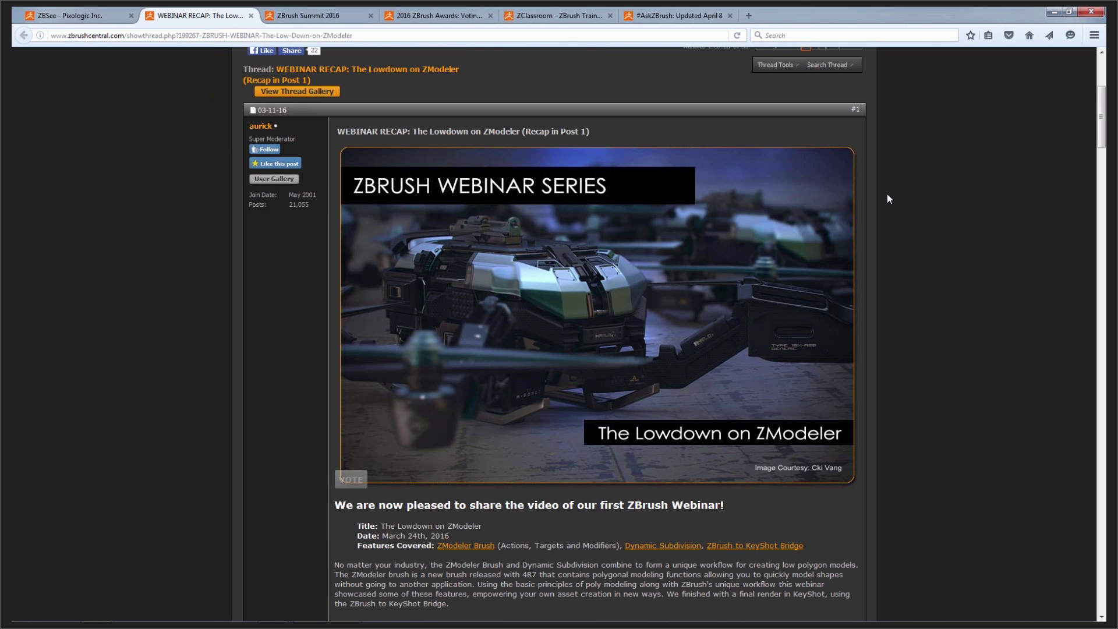
{"action": "scroll", "coordinate": [876, 280], "scroll_direction": "down", "scroll_amount": 5}
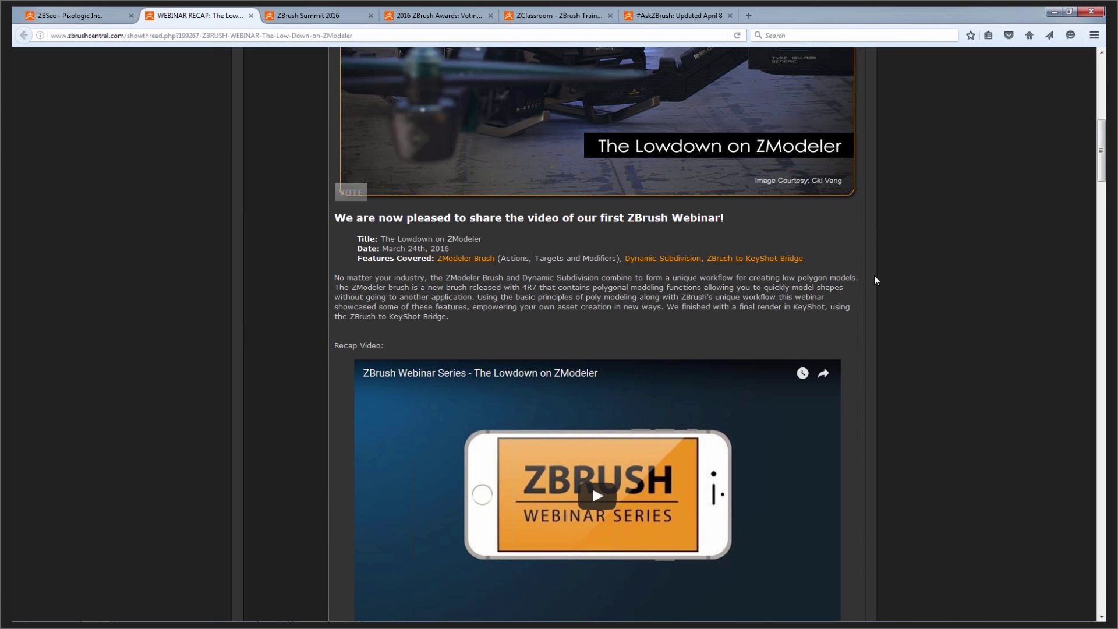
{"action": "scroll", "coordinate": [874, 274], "scroll_direction": "down", "scroll_amount": 2}
Play the ZModeler recap video, skip ahead to about 23:28, and pause it there
{"action": "left_click", "coordinate": [587, 383]}
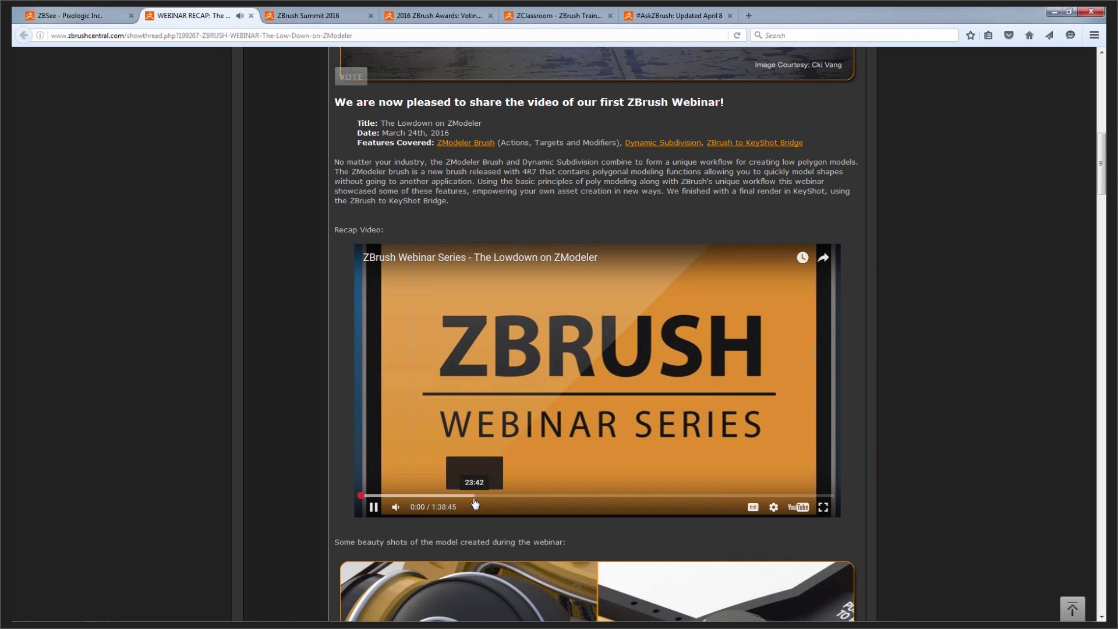
{"action": "left_click", "coordinate": [474, 499]}
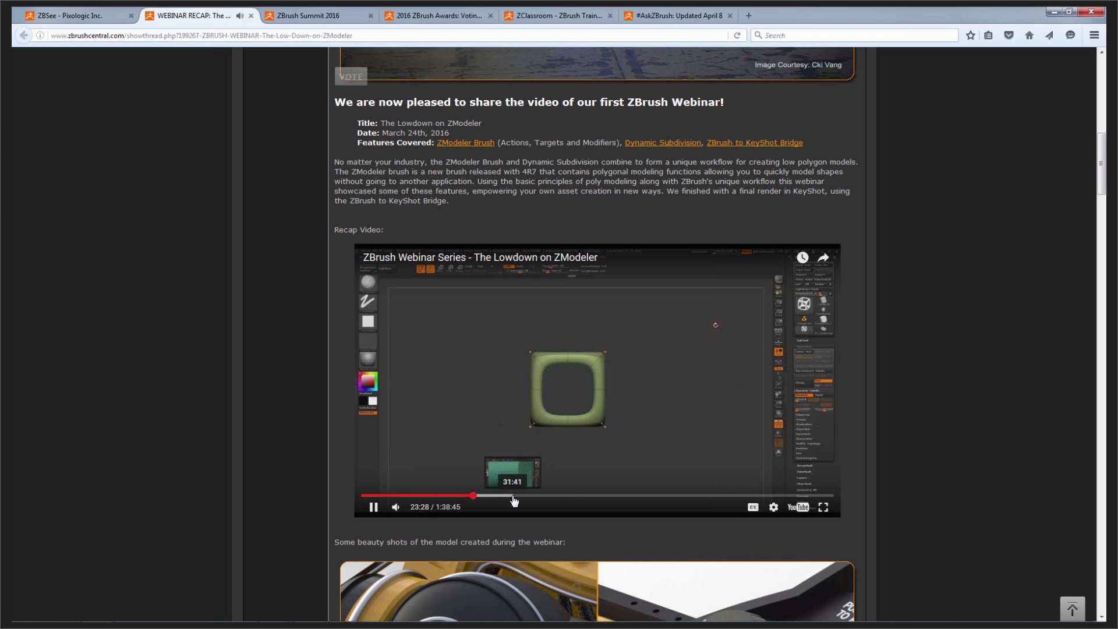
{"action": "left_click", "coordinate": [374, 507]}
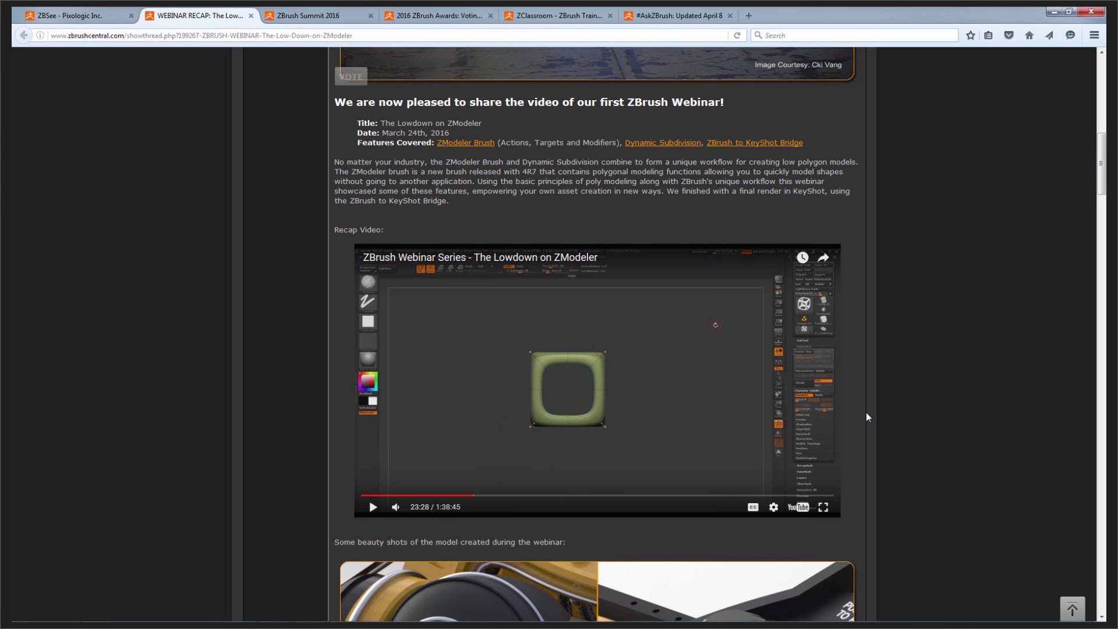
{"action": "scroll", "coordinate": [866, 412], "scroll_direction": "up", "scroll_amount": 3}
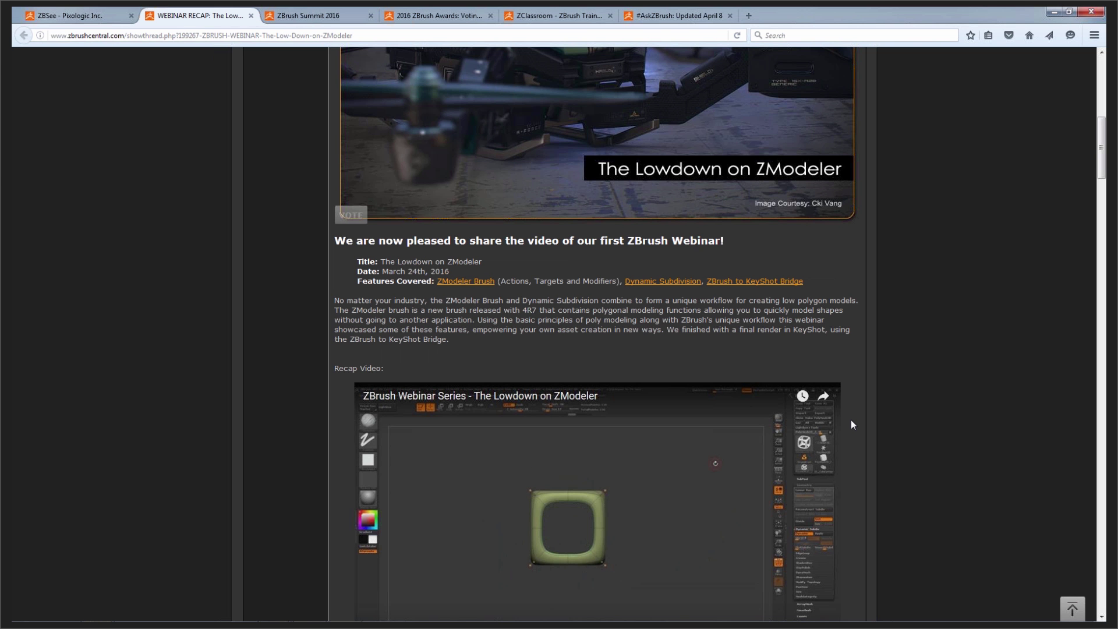
{"action": "scroll", "coordinate": [850, 421], "scroll_direction": "up", "scroll_amount": 4}
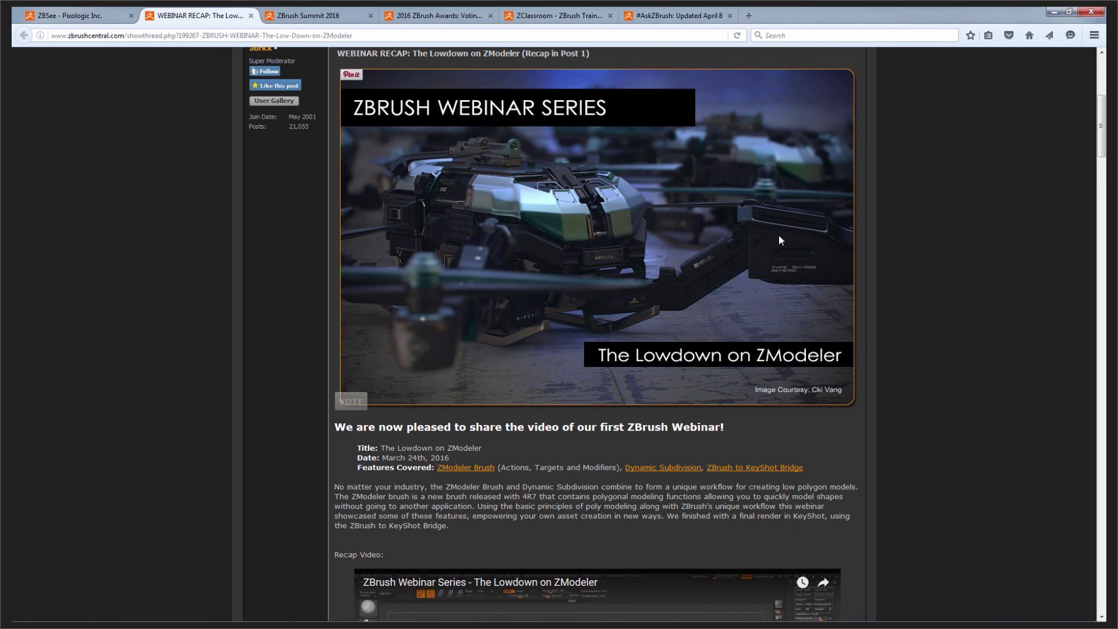
{"action": "scroll", "coordinate": [723, 287], "scroll_direction": "up", "scroll_amount": 5}
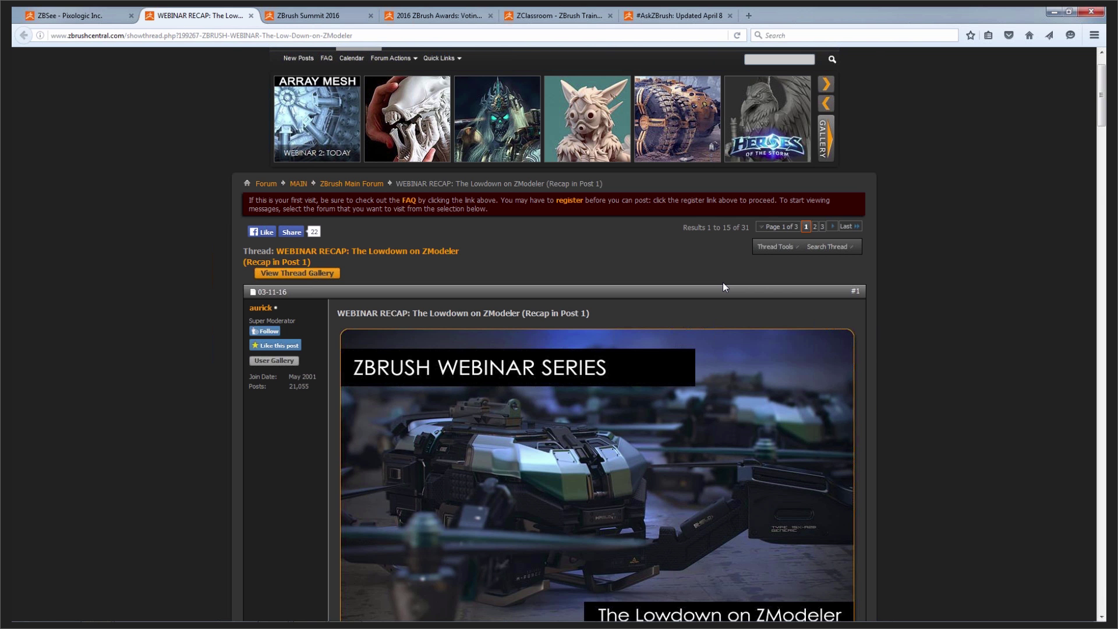
{"action": "scroll", "coordinate": [724, 287], "scroll_direction": "down", "scroll_amount": 10}
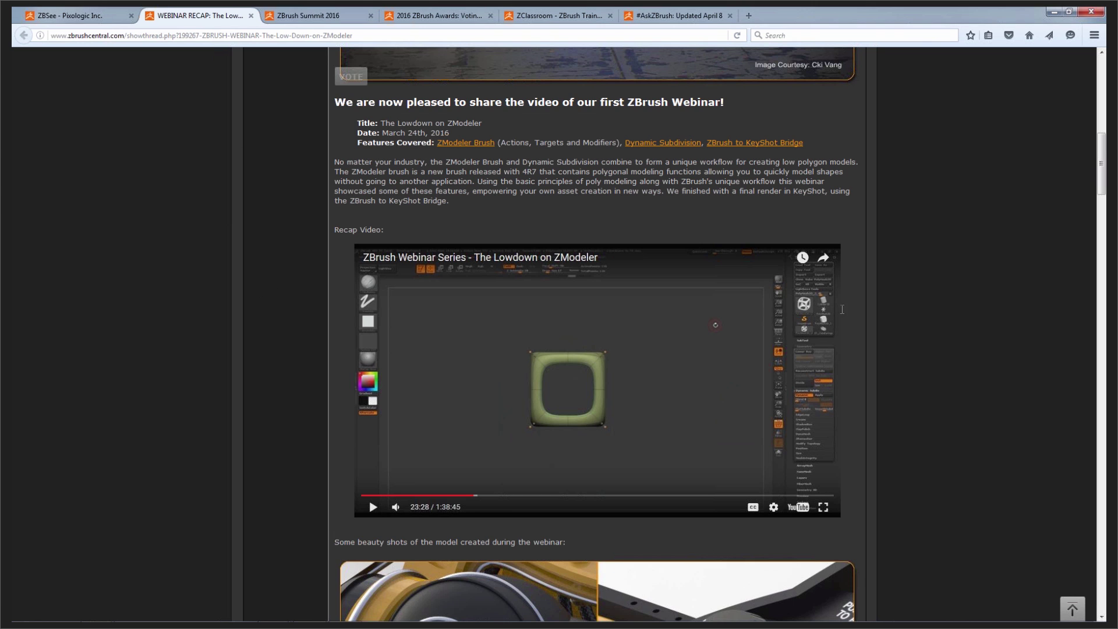
Open the ZBrush Summit 2016 thread and read its announcement, covering the event dates, workshops, Sculpt-Off and registration
{"action": "left_click", "coordinate": [325, 18]}
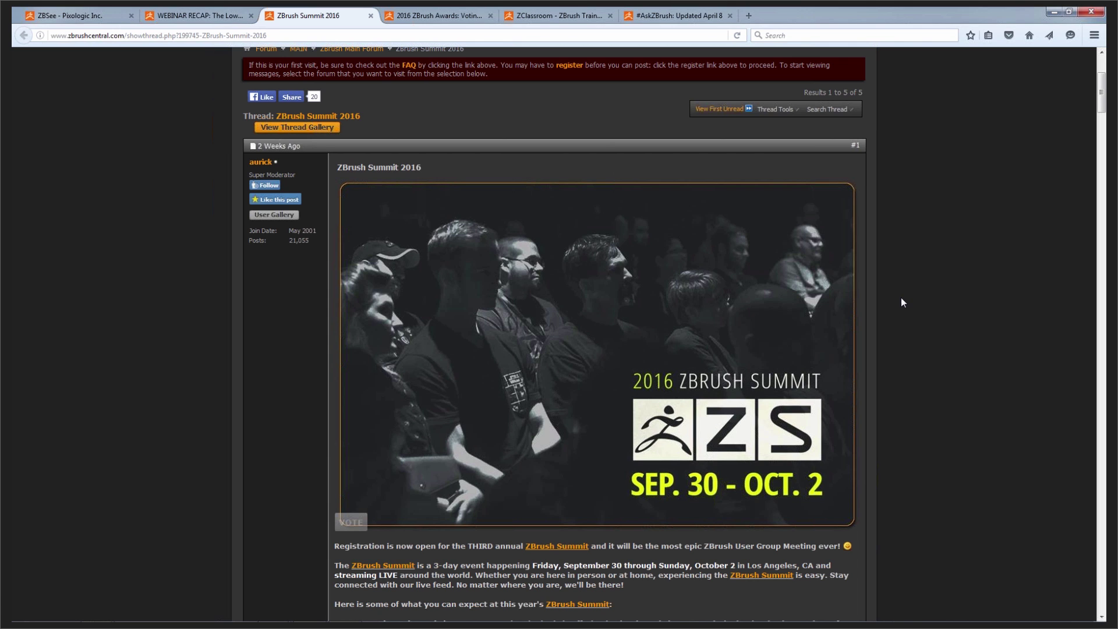
{"action": "scroll", "coordinate": [902, 302], "scroll_direction": "down", "scroll_amount": 1}
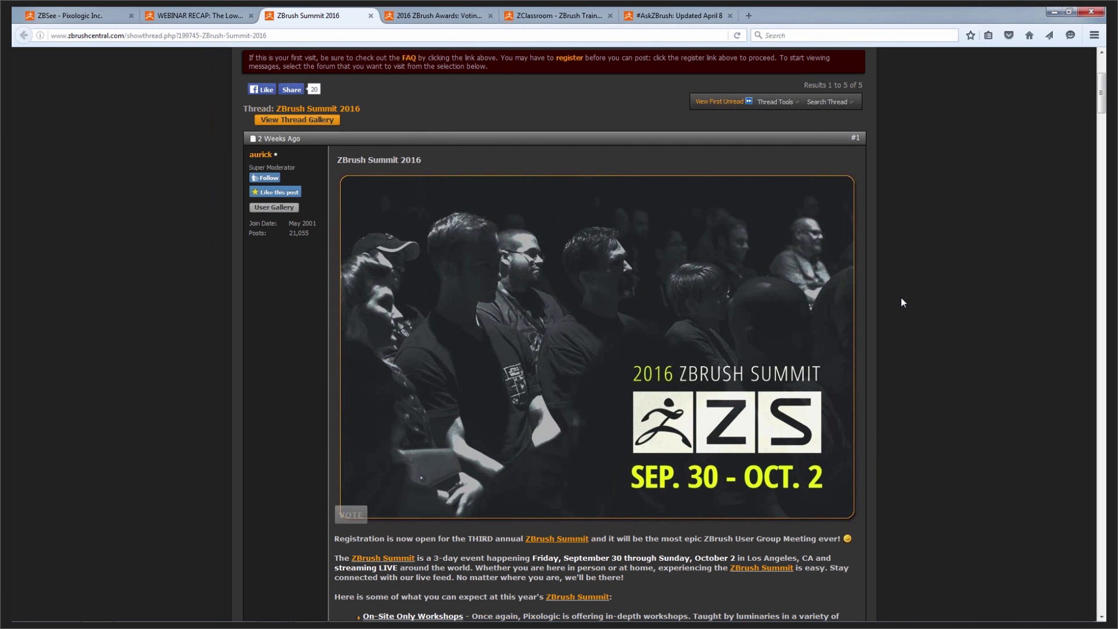
{"action": "scroll", "coordinate": [903, 306], "scroll_direction": "down", "scroll_amount": 2}
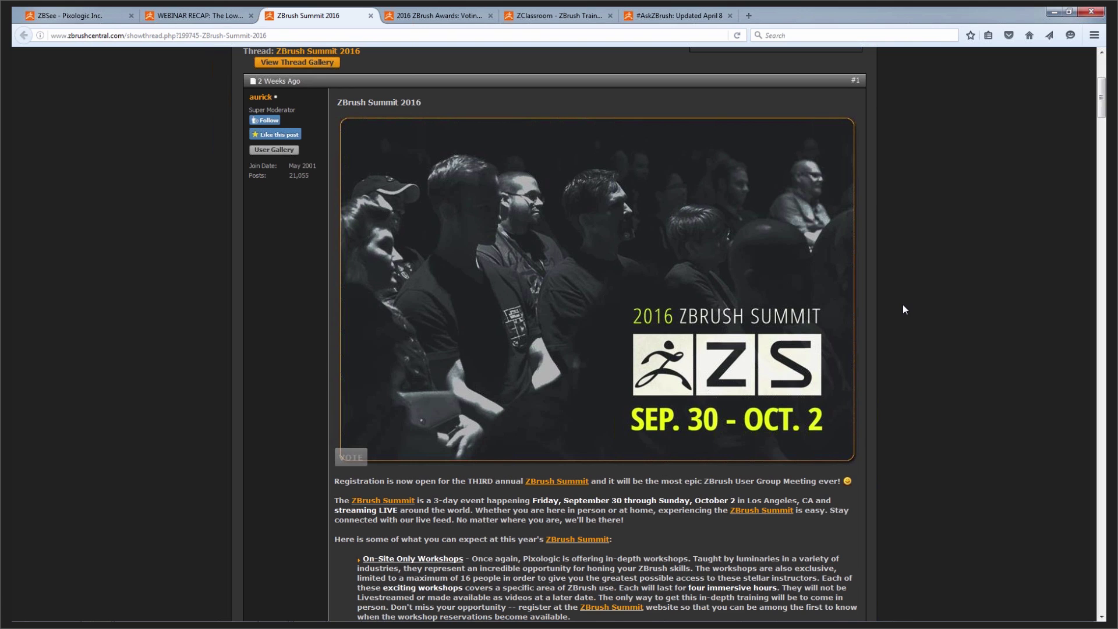
{"action": "scroll", "coordinate": [902, 309], "scroll_direction": "down", "scroll_amount": 4}
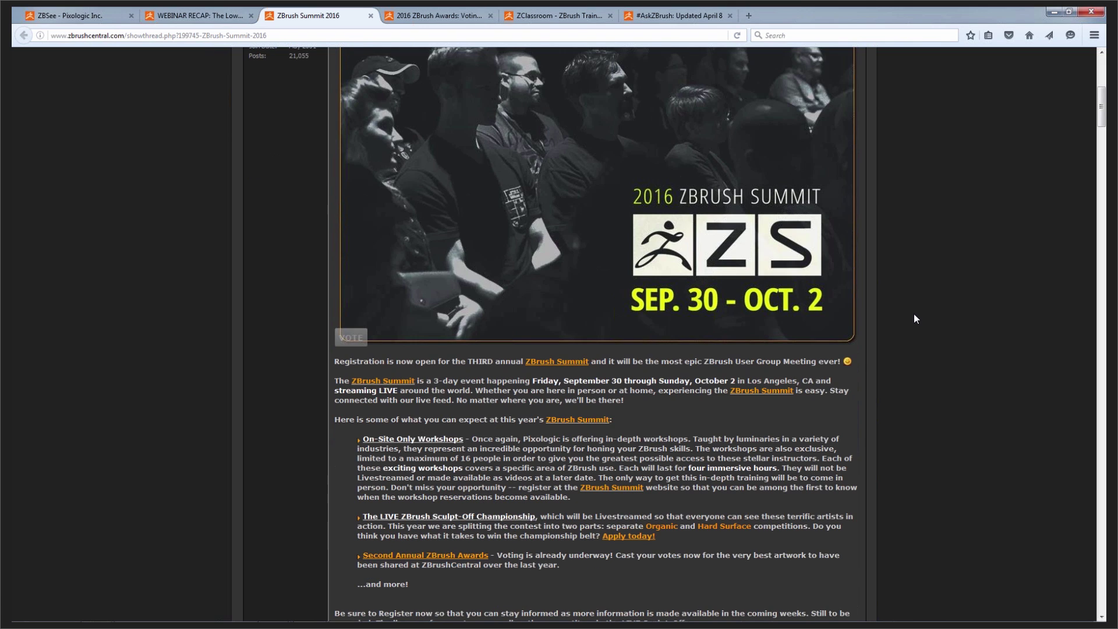
{"action": "scroll", "coordinate": [914, 318], "scroll_direction": "down", "scroll_amount": 1}
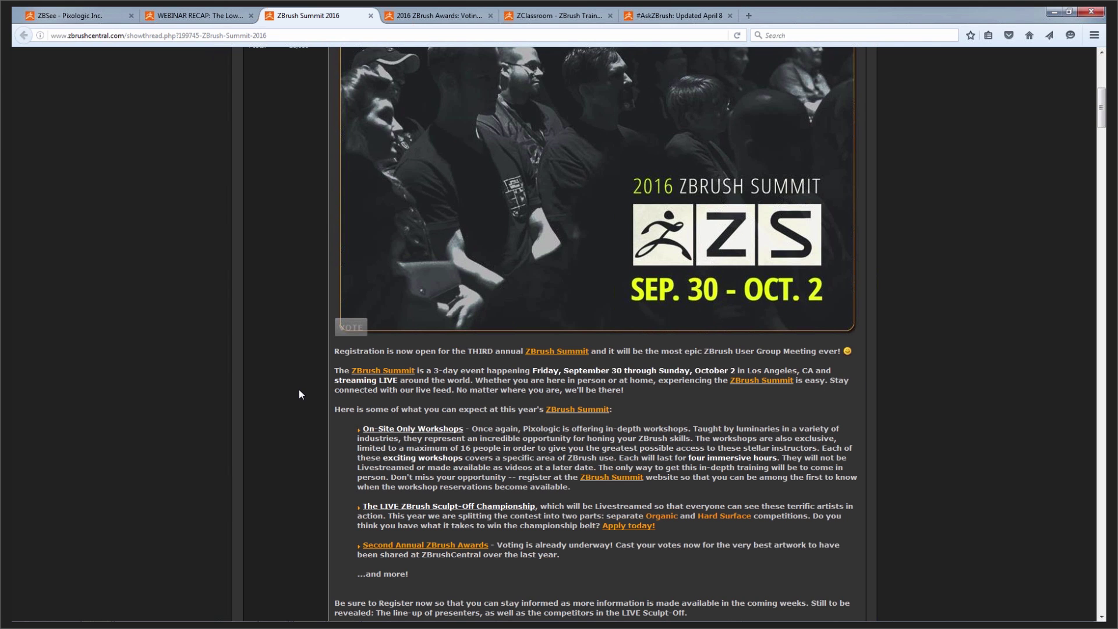
{"action": "scroll", "coordinate": [300, 395], "scroll_direction": "down", "scroll_amount": 1}
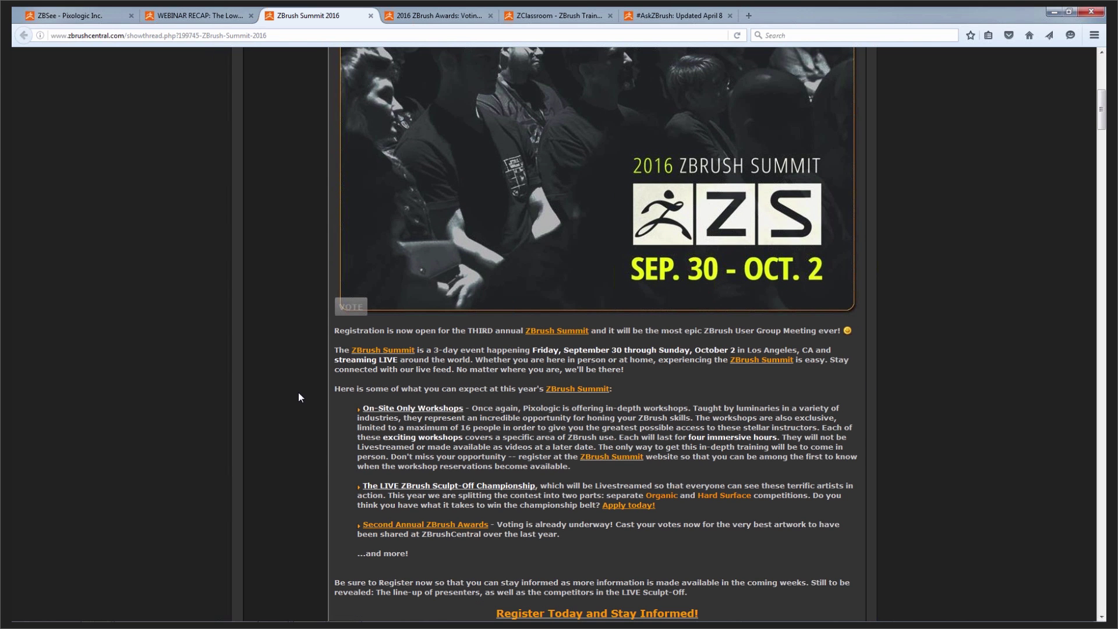
{"action": "scroll", "coordinate": [300, 397], "scroll_direction": "up", "scroll_amount": 5}
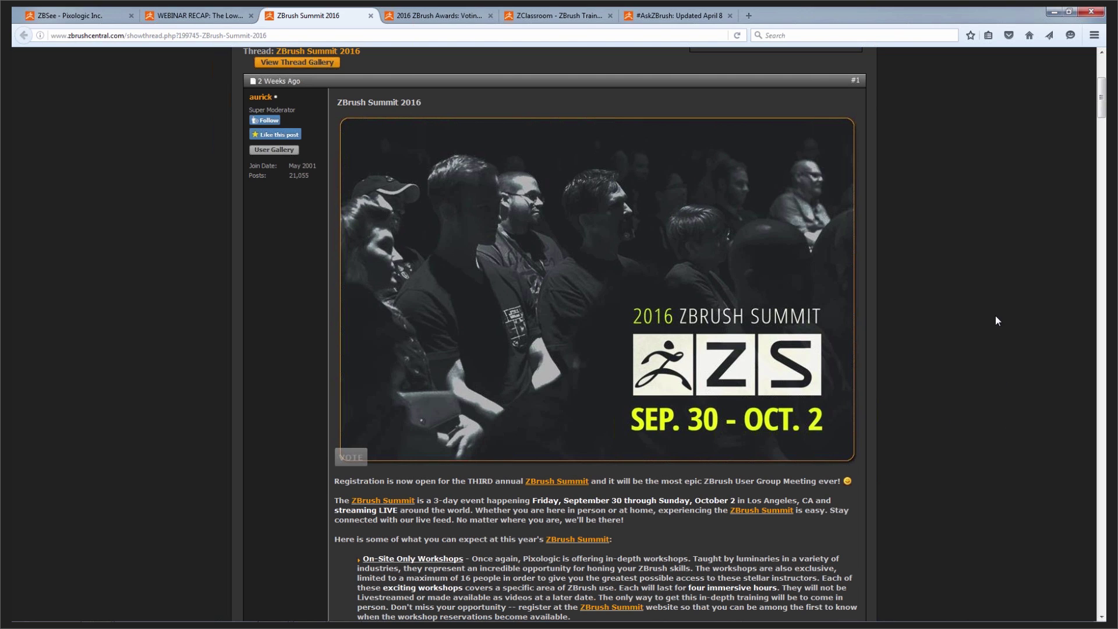
Open the "2016 ZBrush Awards: Voting Has Started!" thread and examine the voting announcement, eligibility period and trophy photos
{"action": "left_click", "coordinate": [439, 12]}
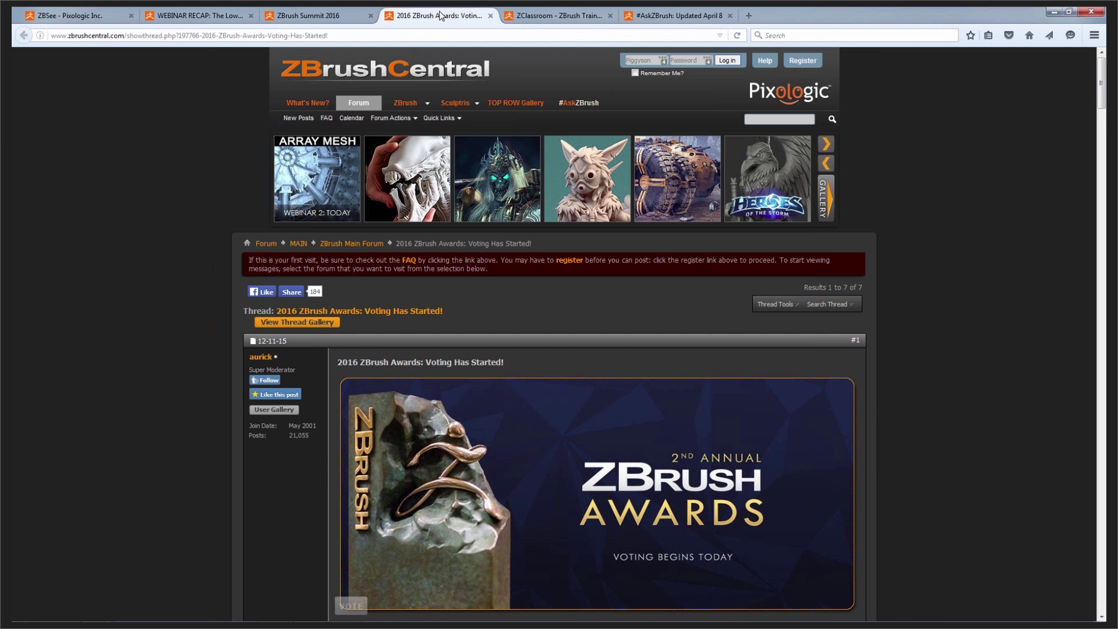
{"action": "scroll", "coordinate": [944, 281], "scroll_direction": "down", "scroll_amount": 3}
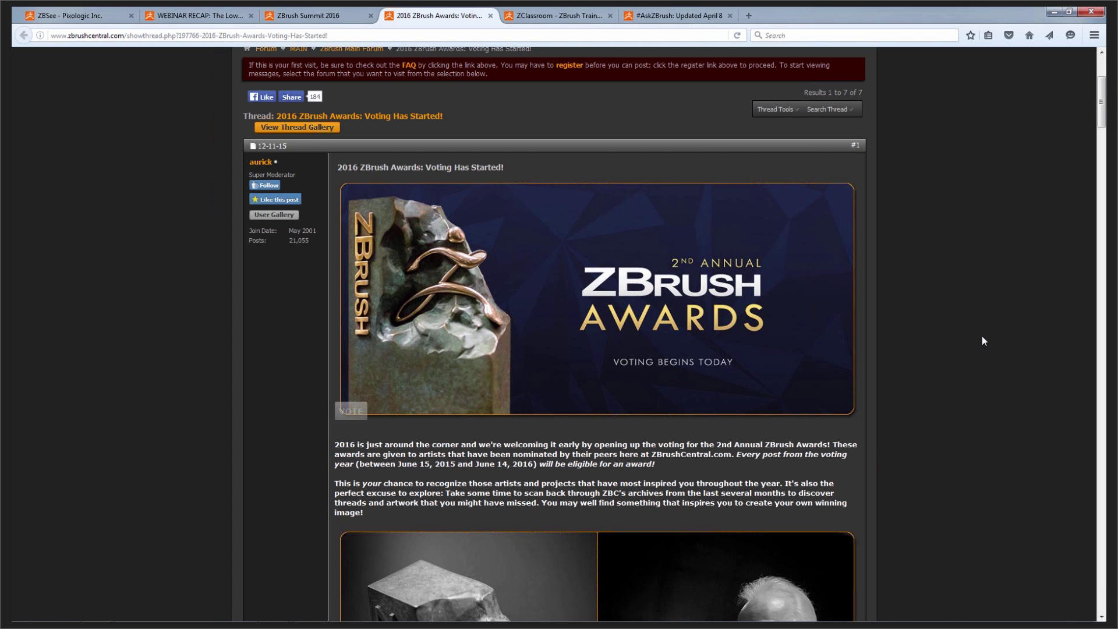
{"action": "scroll", "coordinate": [982, 341], "scroll_direction": "down", "scroll_amount": 1}
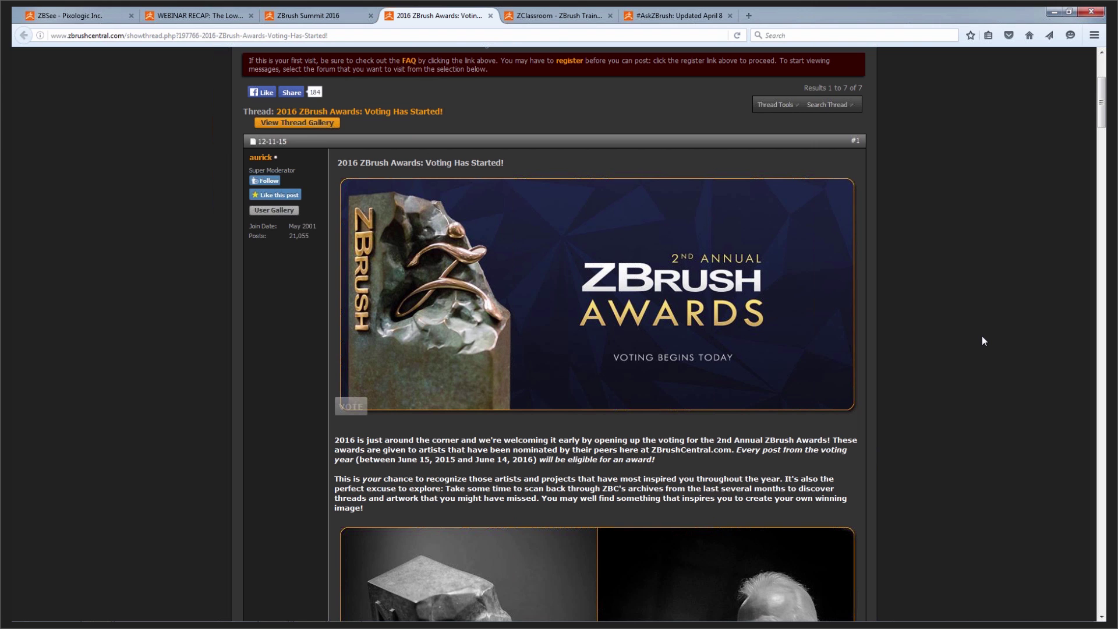
{"action": "scroll", "coordinate": [847, 367], "scroll_direction": "down", "scroll_amount": 5}
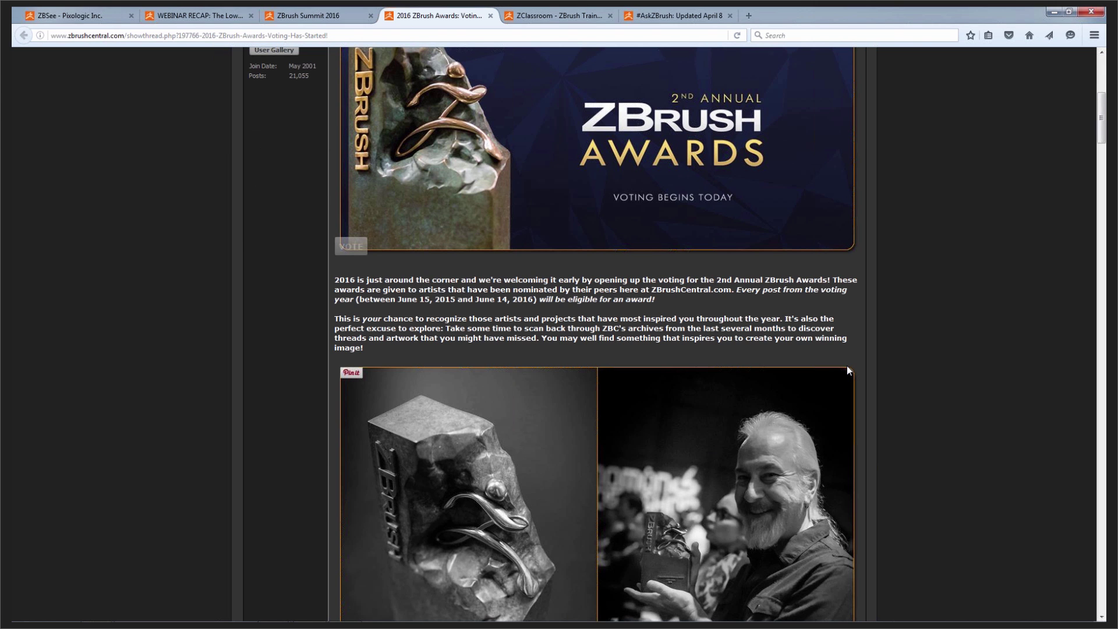
{"action": "scroll", "coordinate": [846, 366], "scroll_direction": "up", "scroll_amount": 3}
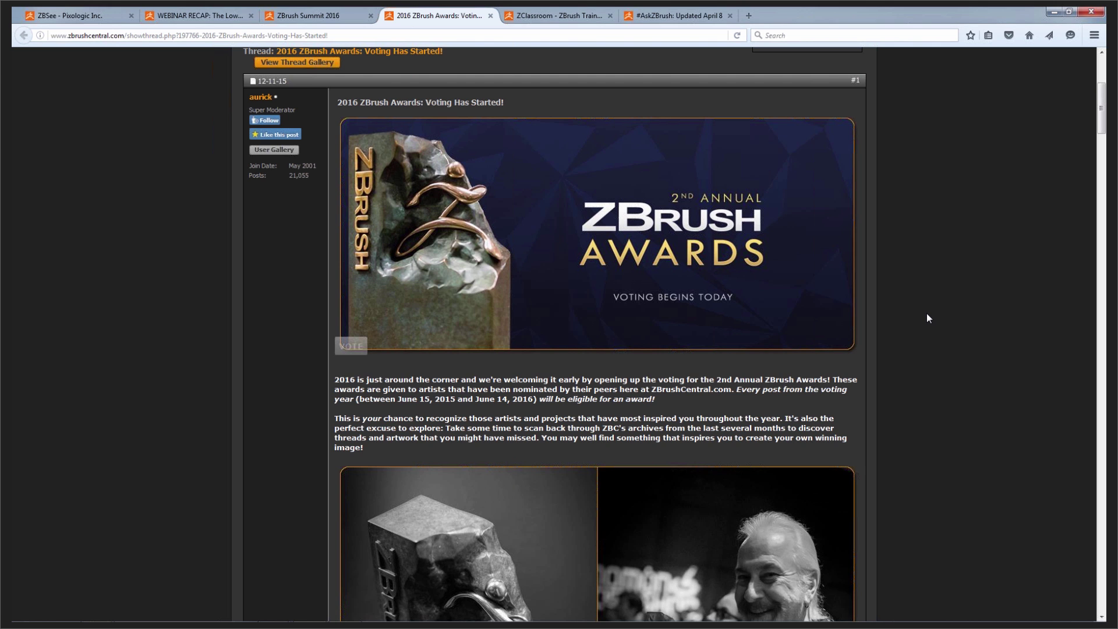
{"action": "scroll", "coordinate": [927, 315], "scroll_direction": "down", "scroll_amount": 1}
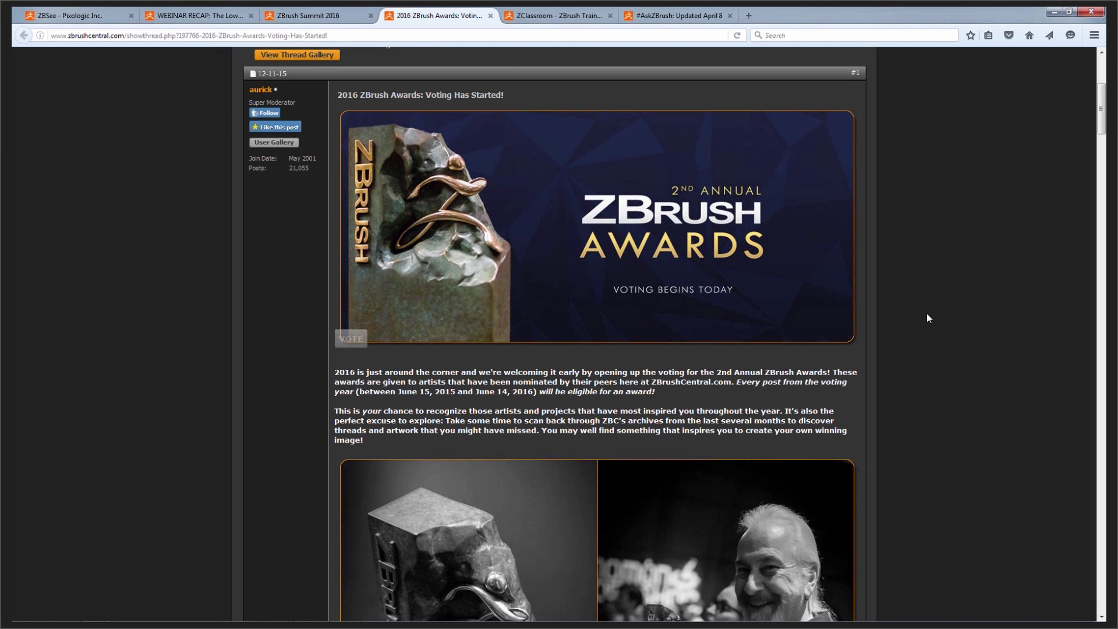
{"action": "scroll", "coordinate": [853, 348], "scroll_direction": "down", "scroll_amount": 10}
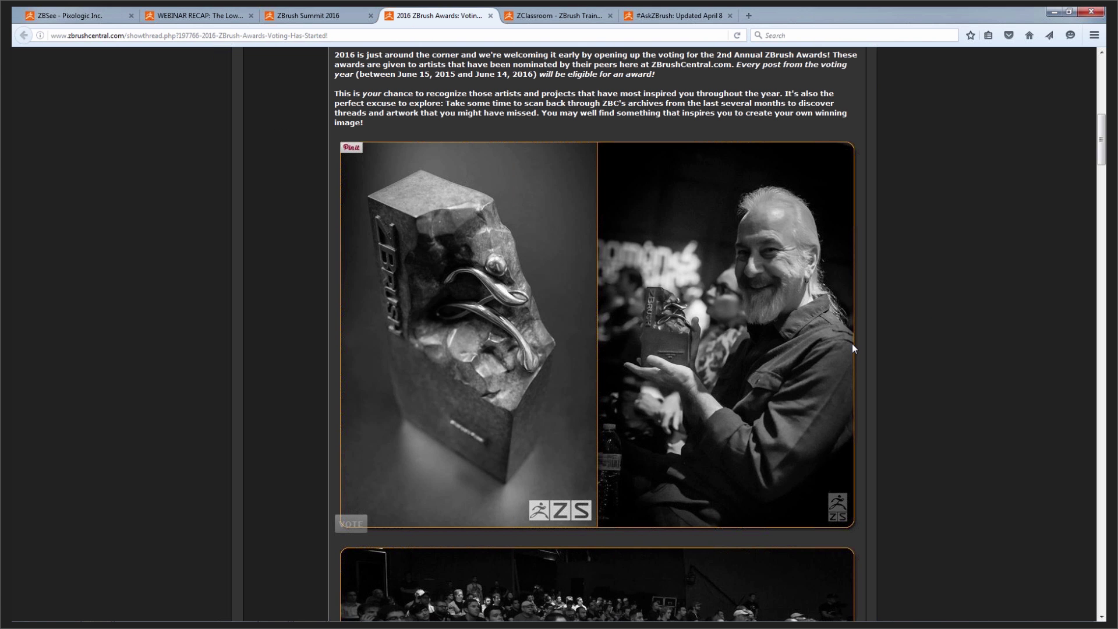
{"action": "scroll", "coordinate": [900, 266], "scroll_direction": "up", "scroll_amount": 8}
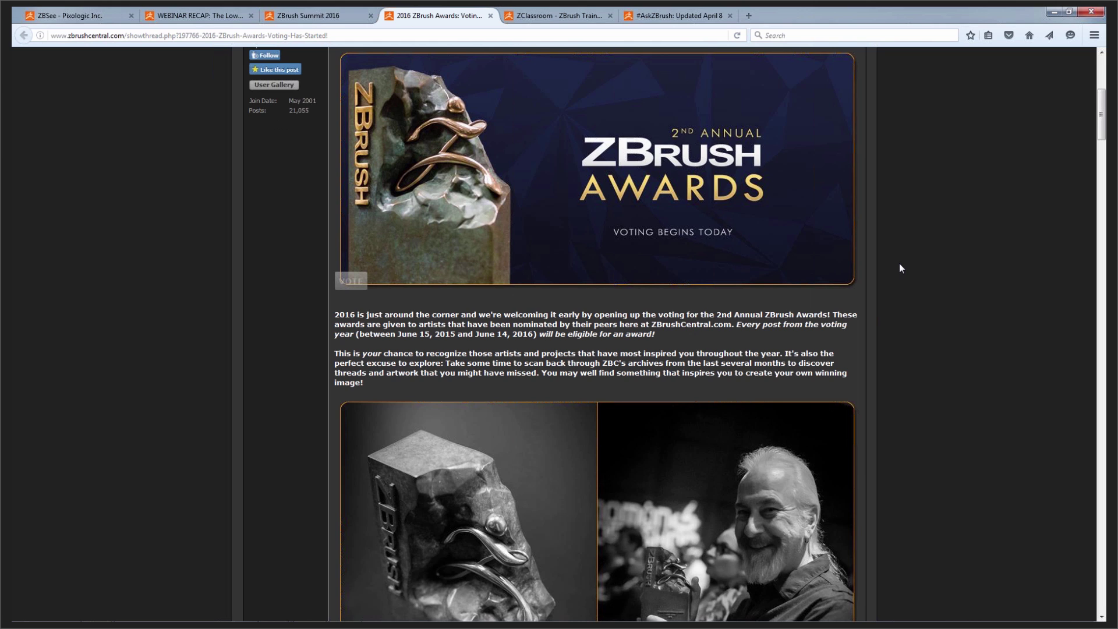
{"action": "scroll", "coordinate": [900, 265], "scroll_direction": "up", "scroll_amount": 4}
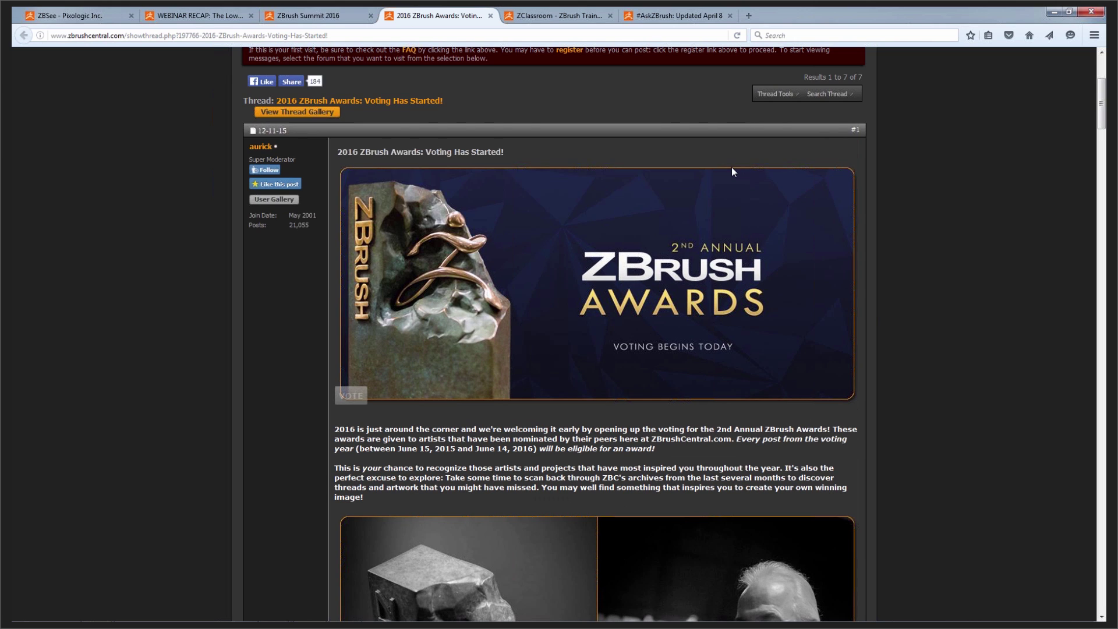
{"action": "scroll", "coordinate": [952, 312], "scroll_direction": "up", "scroll_amount": 1}
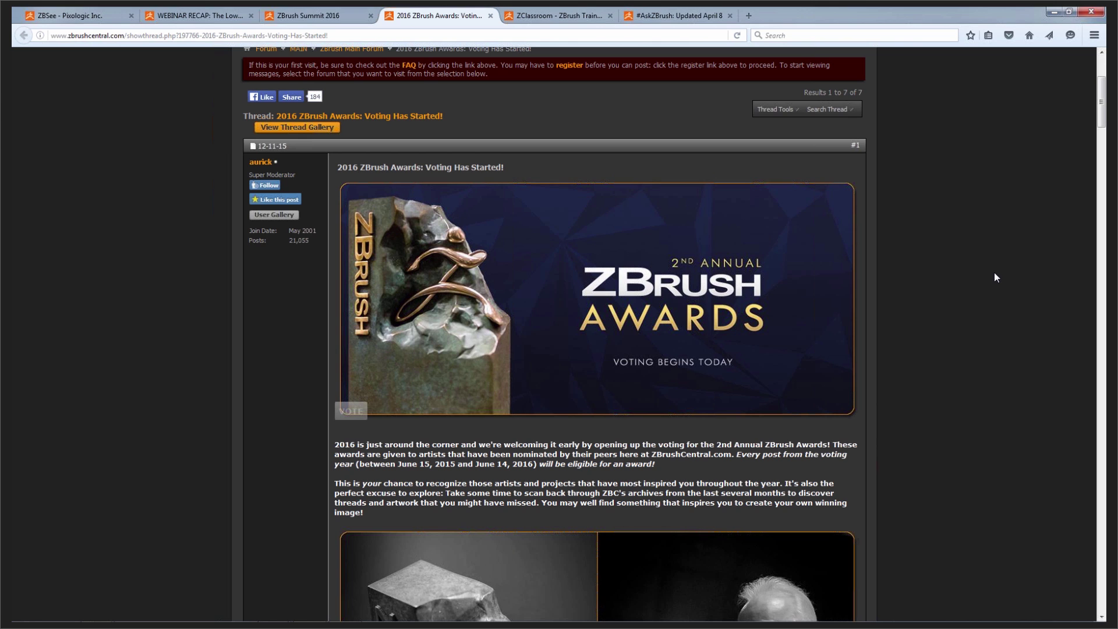
{"action": "scroll", "coordinate": [994, 273], "scroll_direction": "up", "scroll_amount": 1}
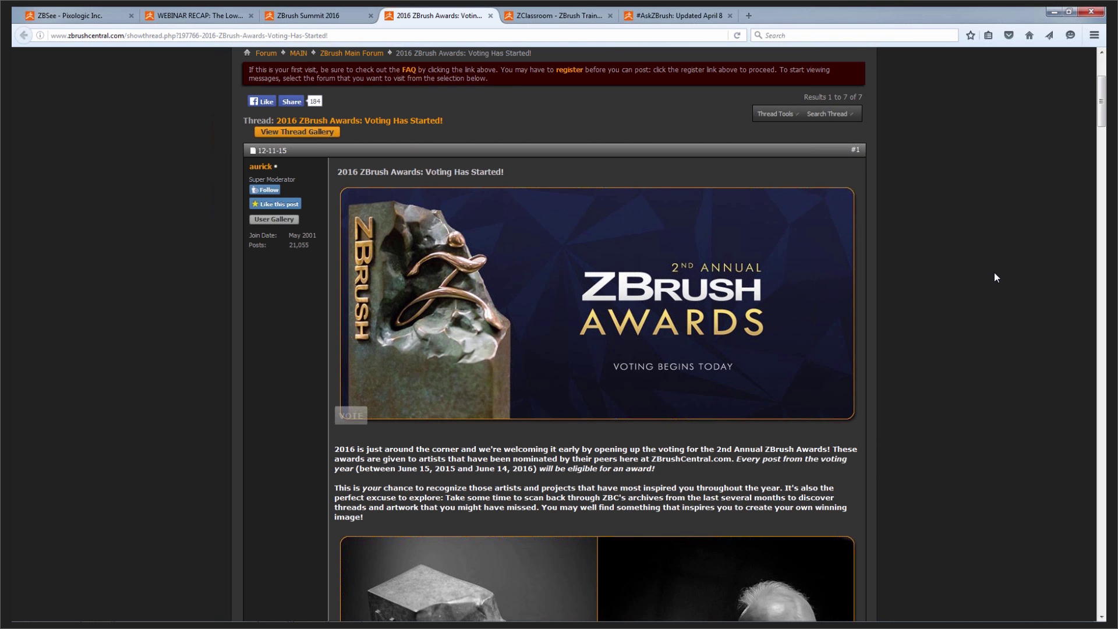
{"action": "scroll", "coordinate": [464, 254], "scroll_direction": "up", "scroll_amount": 1}
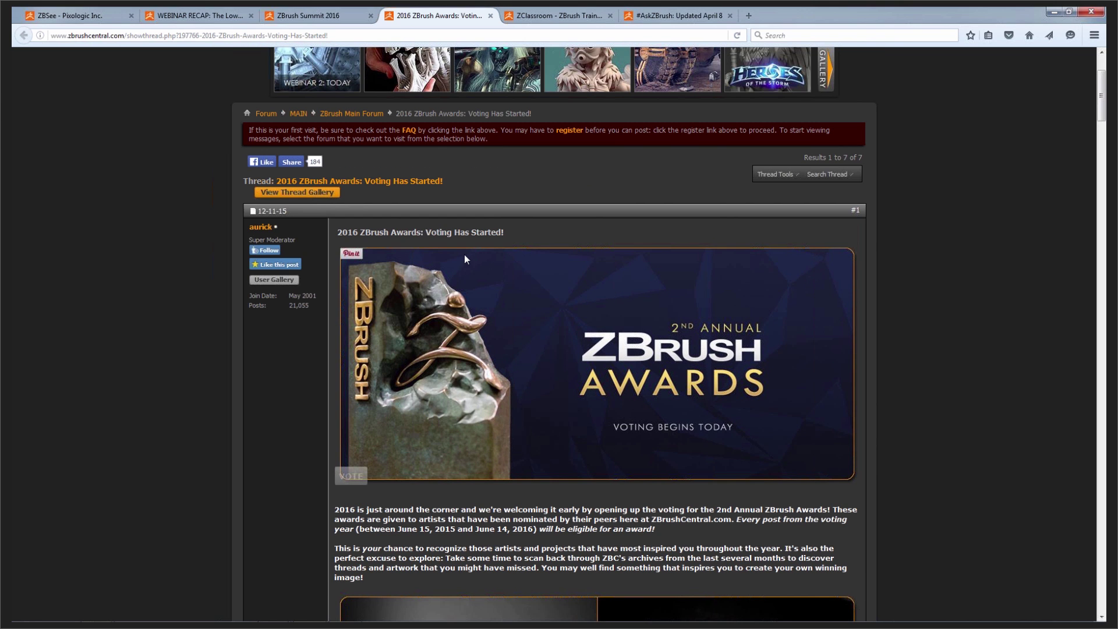
Switch to the ZClassroom page, find its list of courses, and open the Getting Started course to view its lesson groups
{"action": "key", "text": "ctrl+Tab"}
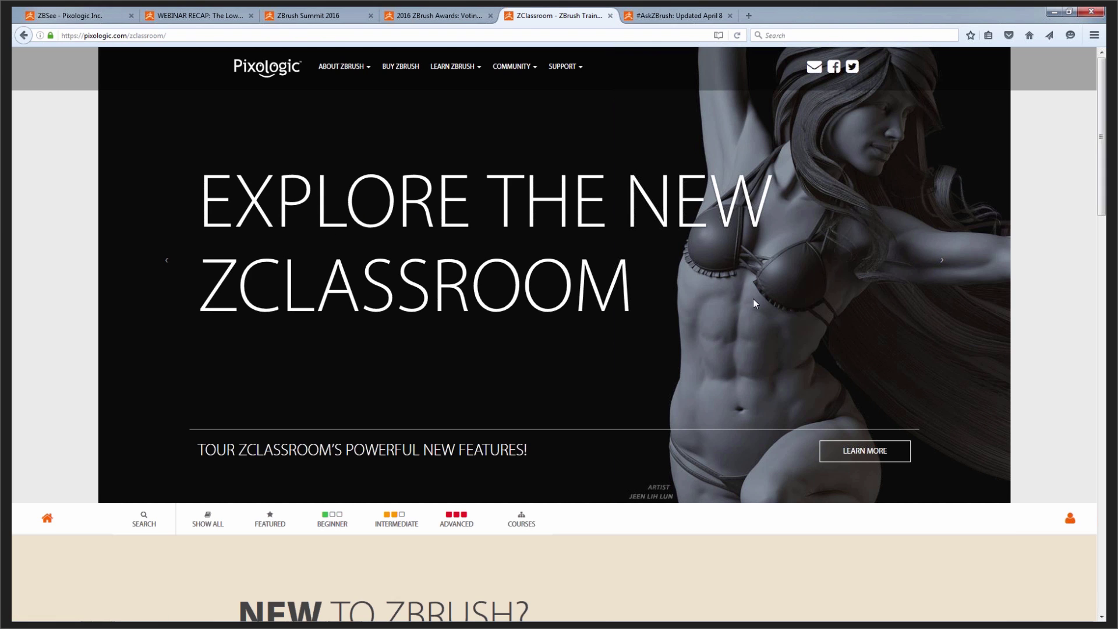
{"action": "scroll", "coordinate": [754, 300], "scroll_direction": "down", "scroll_amount": 1}
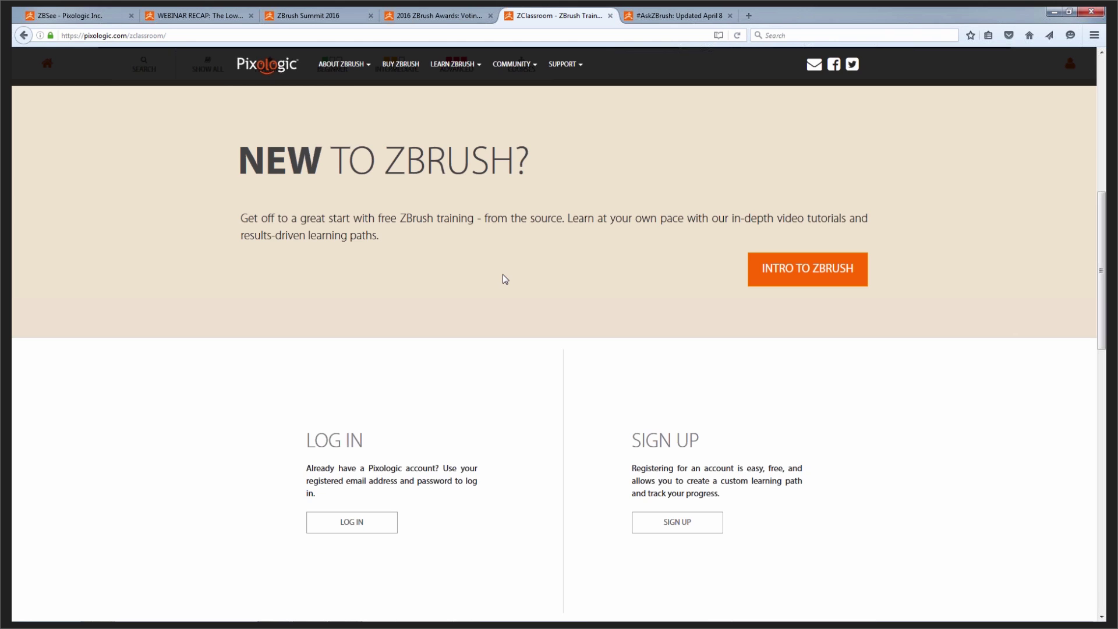
{"action": "scroll", "coordinate": [504, 278], "scroll_direction": "down", "scroll_amount": 5}
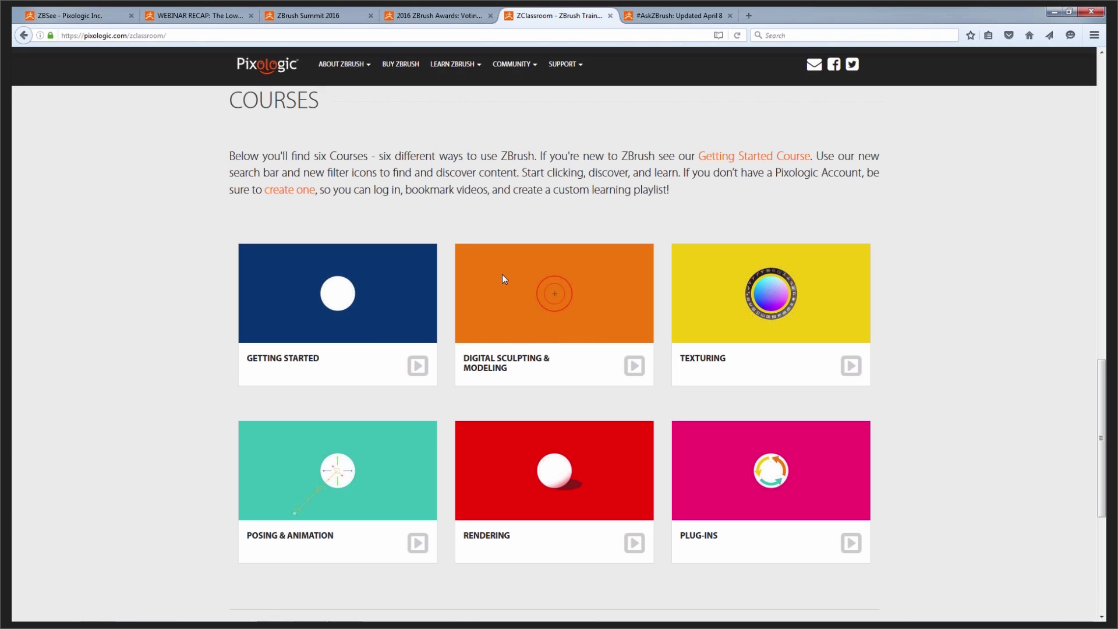
{"action": "scroll", "coordinate": [313, 250], "scroll_direction": "down", "scroll_amount": 3}
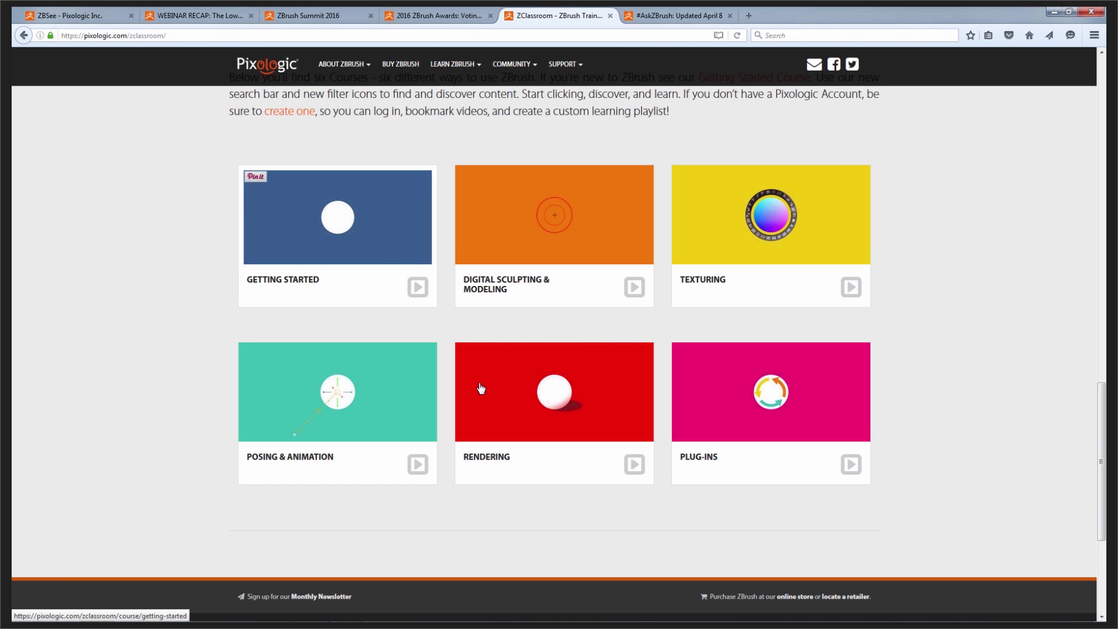
{"action": "left_click", "coordinate": [497, 403]}
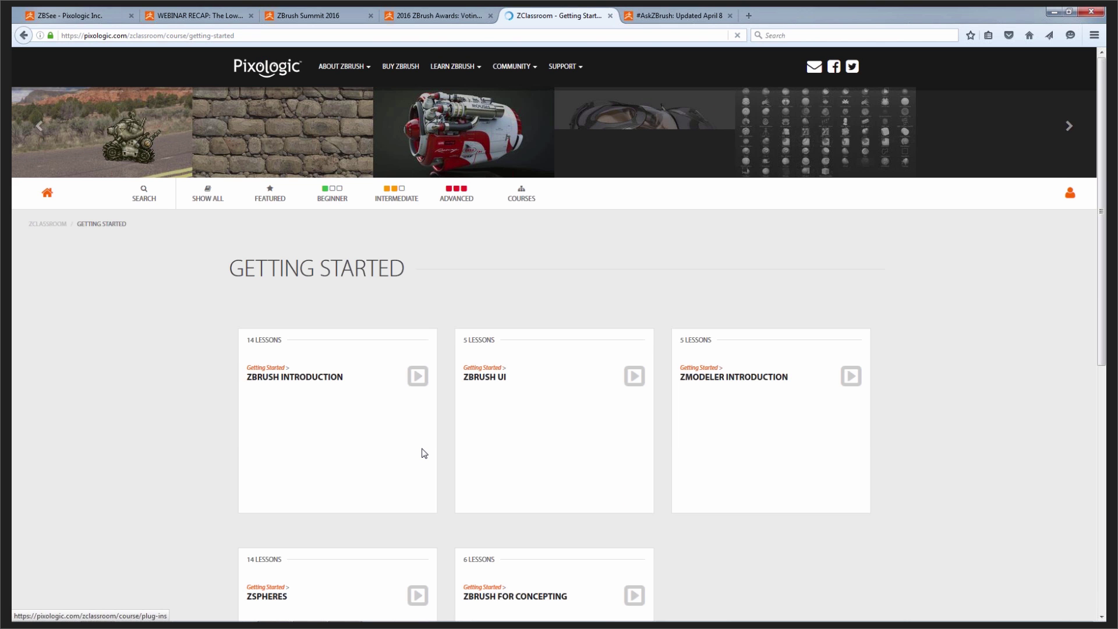
{"action": "scroll", "coordinate": [644, 304], "scroll_direction": "down", "scroll_amount": 1}
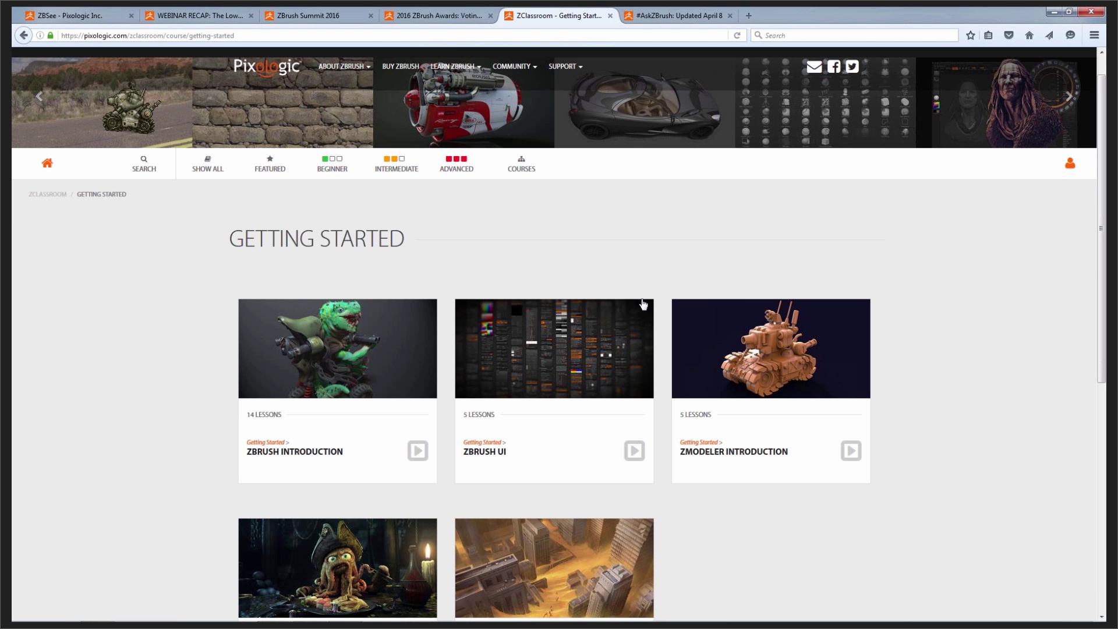
Open the ZBrush Introduction workshop from the Getting Started course and open its first video lesson
{"action": "scroll", "coordinate": [361, 325], "scroll_direction": "down", "scroll_amount": 1}
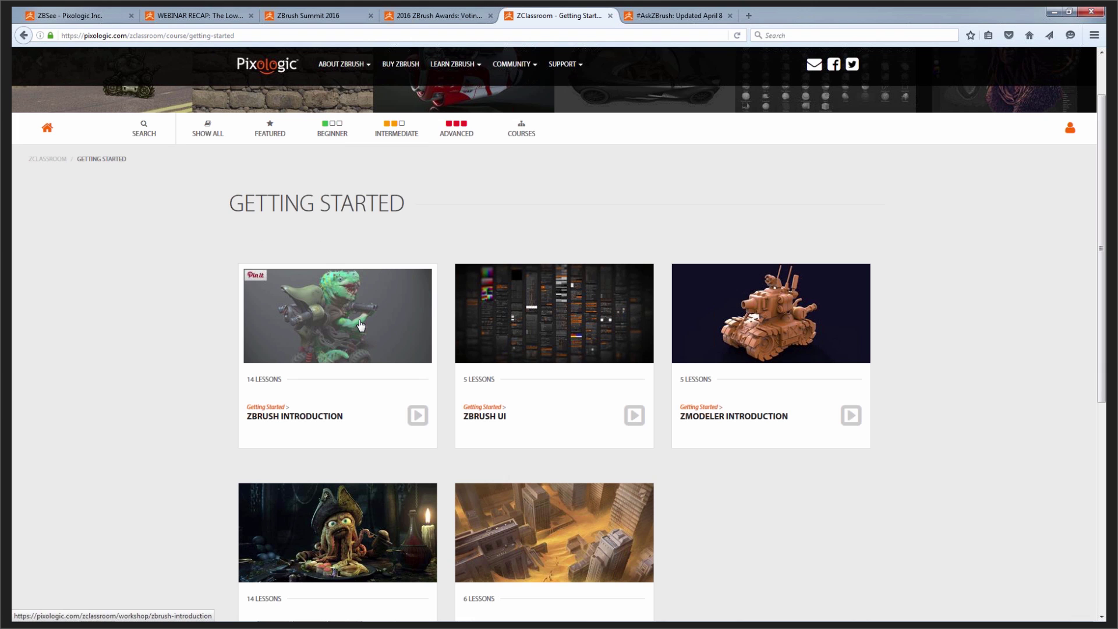
{"action": "left_click", "coordinate": [361, 324]}
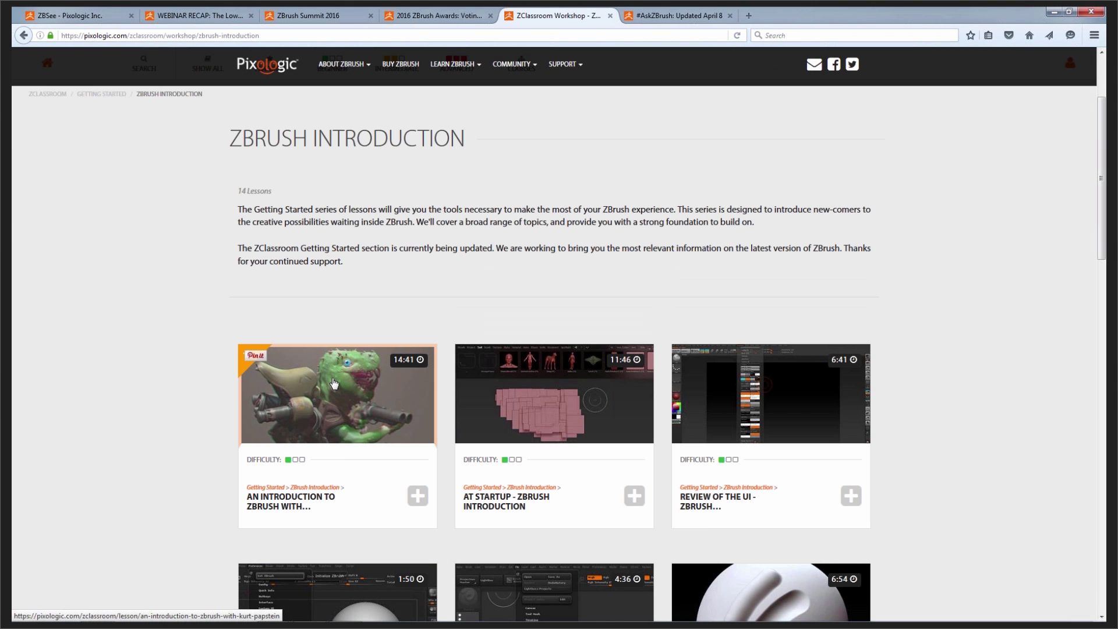
{"action": "left_click", "coordinate": [333, 383]}
{"action": "scroll", "coordinate": [353, 271], "scroll_direction": "down", "scroll_amount": 5}
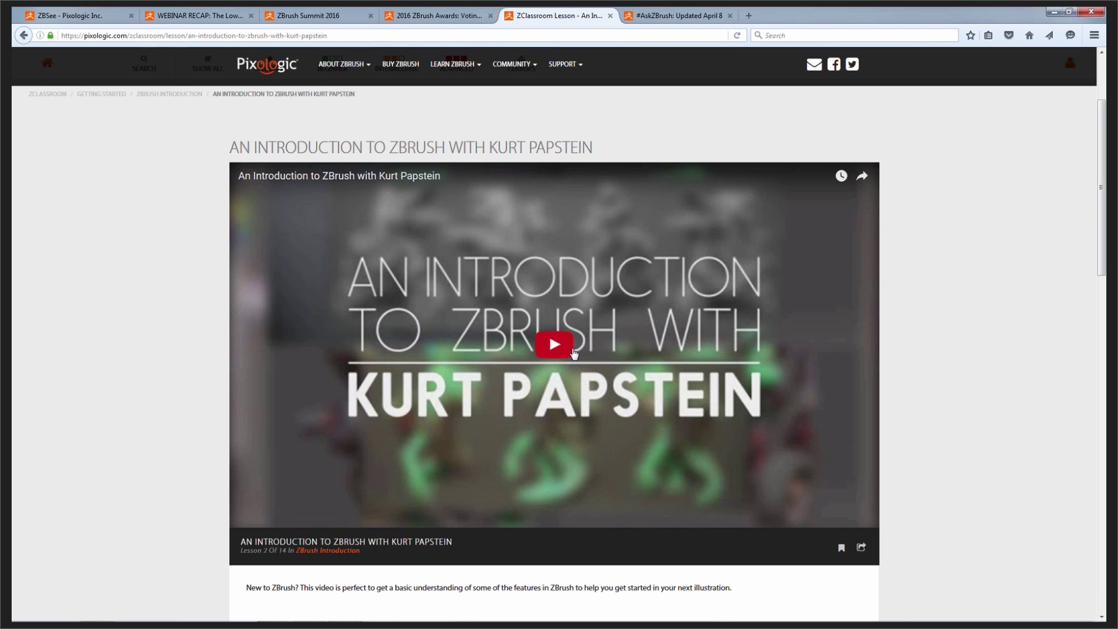
Start the lesson video, pause it right away, and look over its description, tags and the workshop's lesson list
{"action": "left_click", "coordinate": [573, 350]}
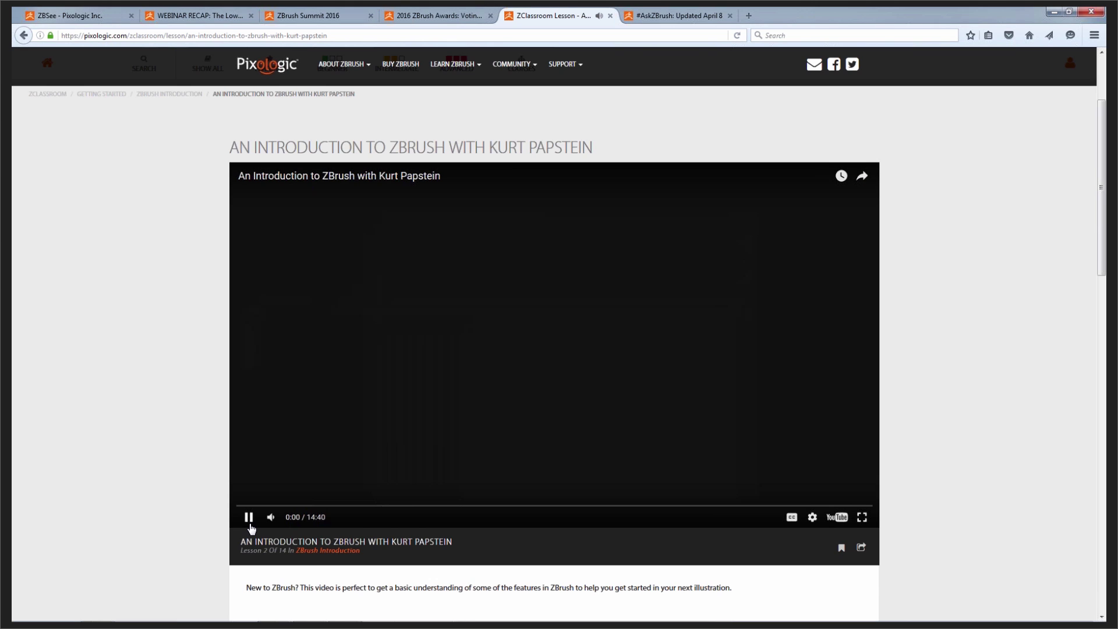
{"action": "left_click", "coordinate": [250, 522]}
{"action": "scroll", "coordinate": [679, 473], "scroll_direction": "down", "scroll_amount": 4}
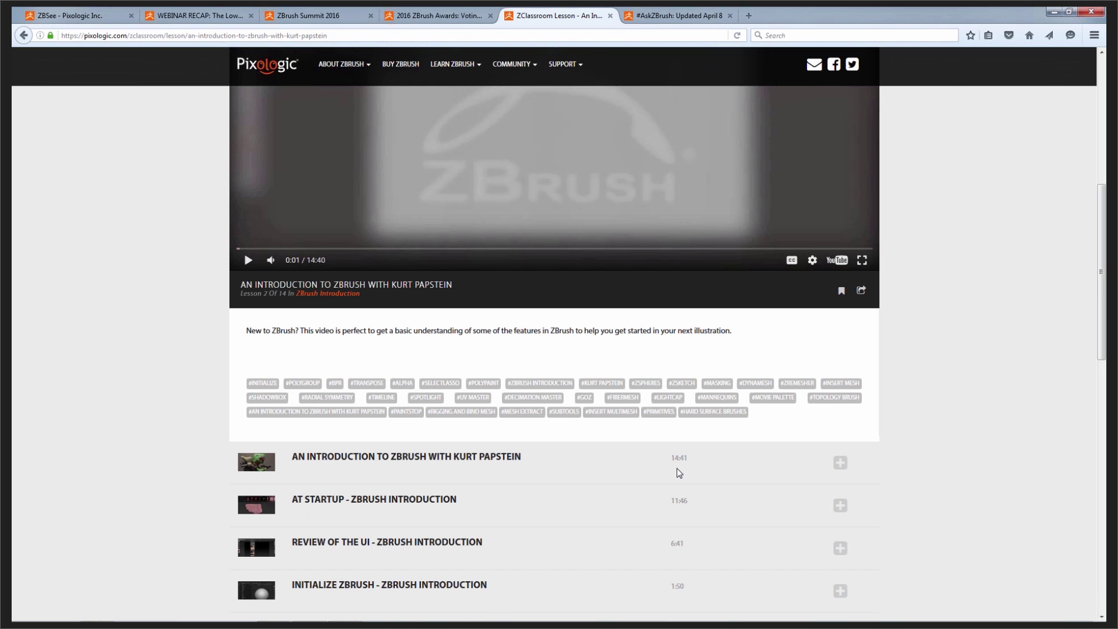
{"action": "scroll", "coordinate": [974, 389], "scroll_direction": "down", "scroll_amount": 1}
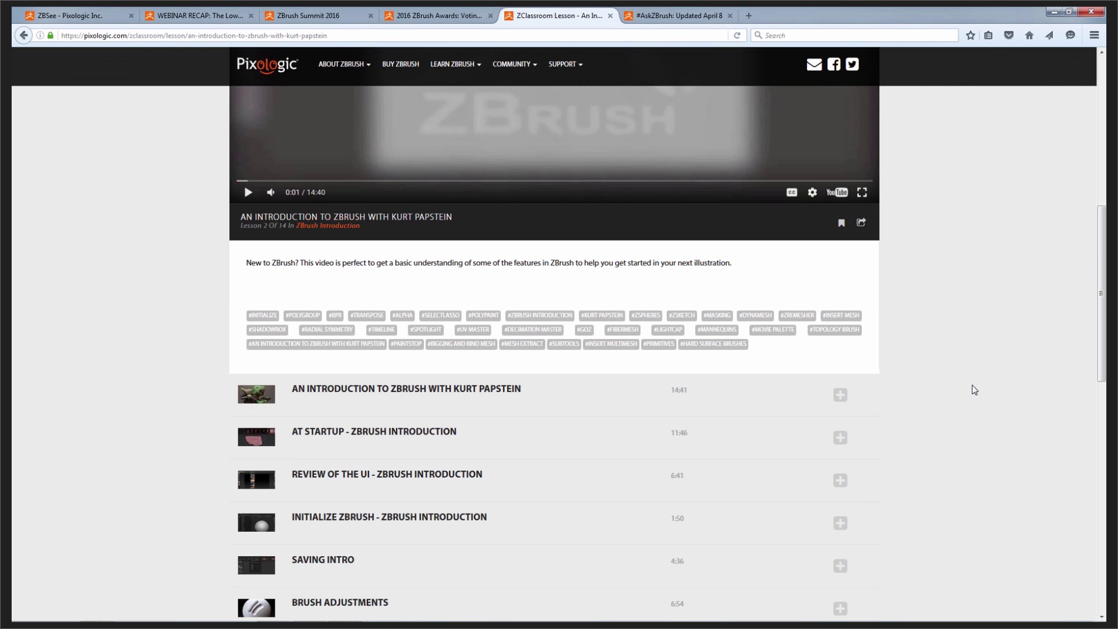
{"action": "scroll", "coordinate": [197, 177], "scroll_direction": "up", "scroll_amount": 5}
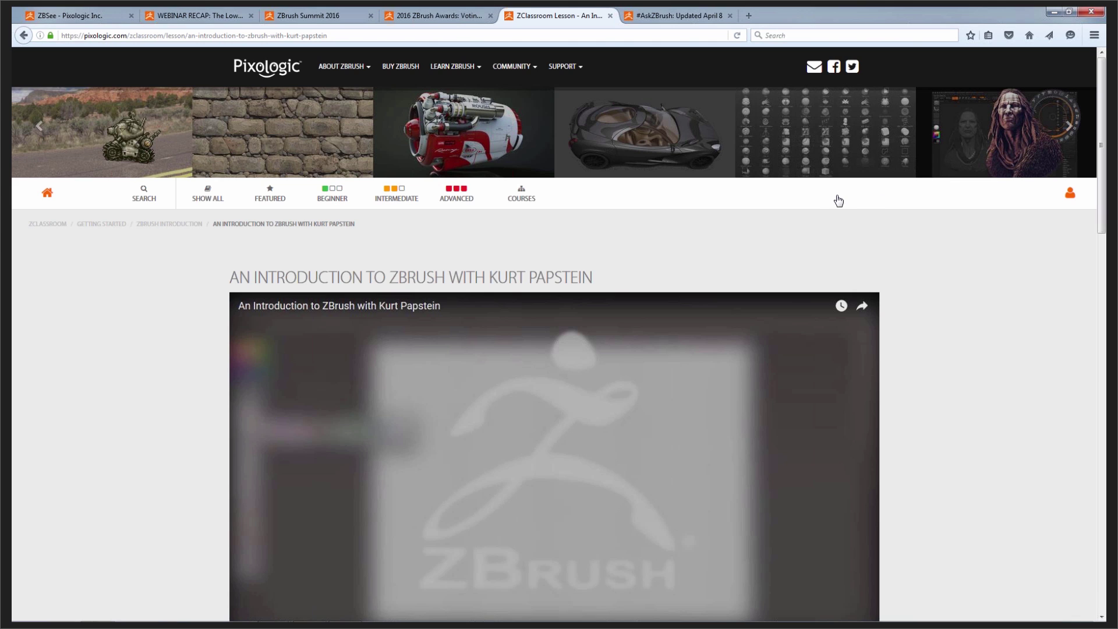
Return to the ZBrush Summit 2016 thread and open the official Summit website from its announcement
{"action": "left_click", "coordinate": [677, 19]}
{"action": "left_click", "coordinate": [556, 16]}
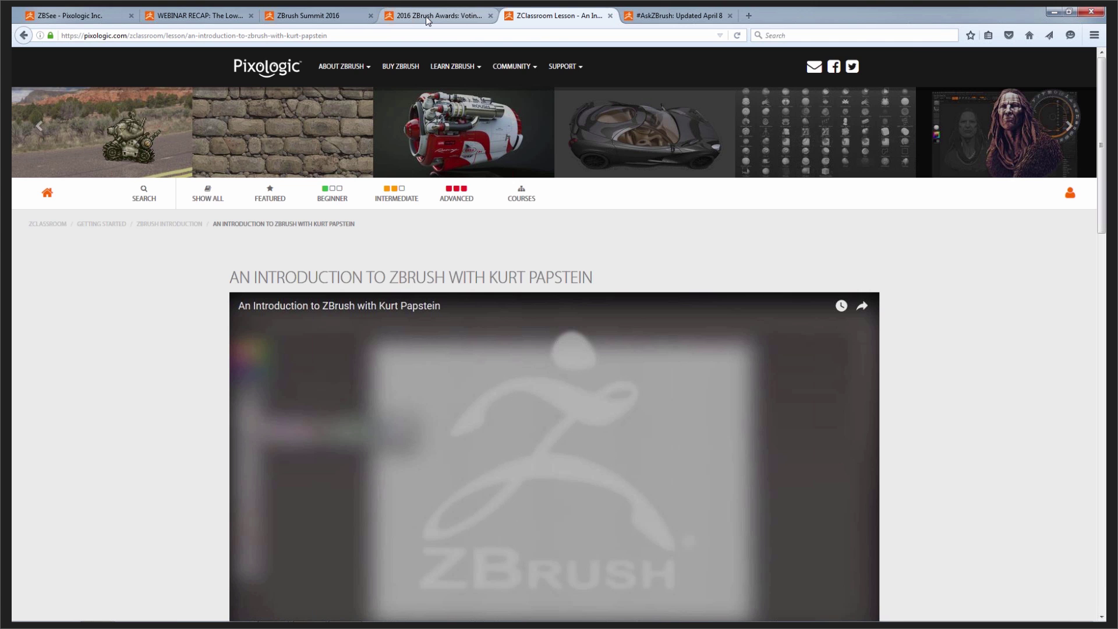
{"action": "left_click", "coordinate": [428, 20]}
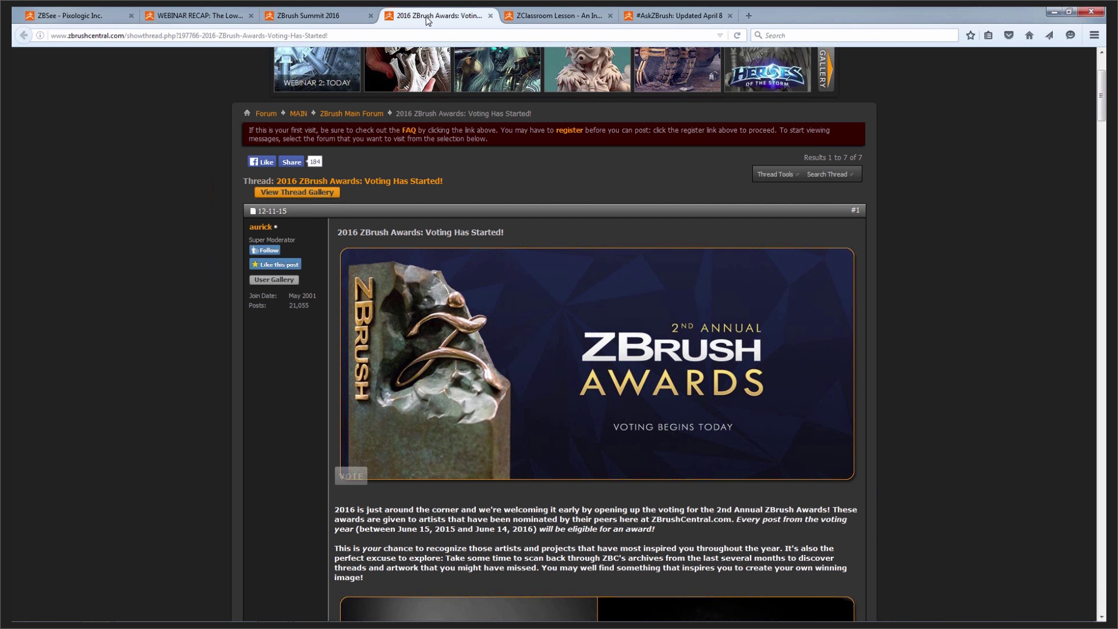
{"action": "key", "text": "ctrl+Page_Up"}
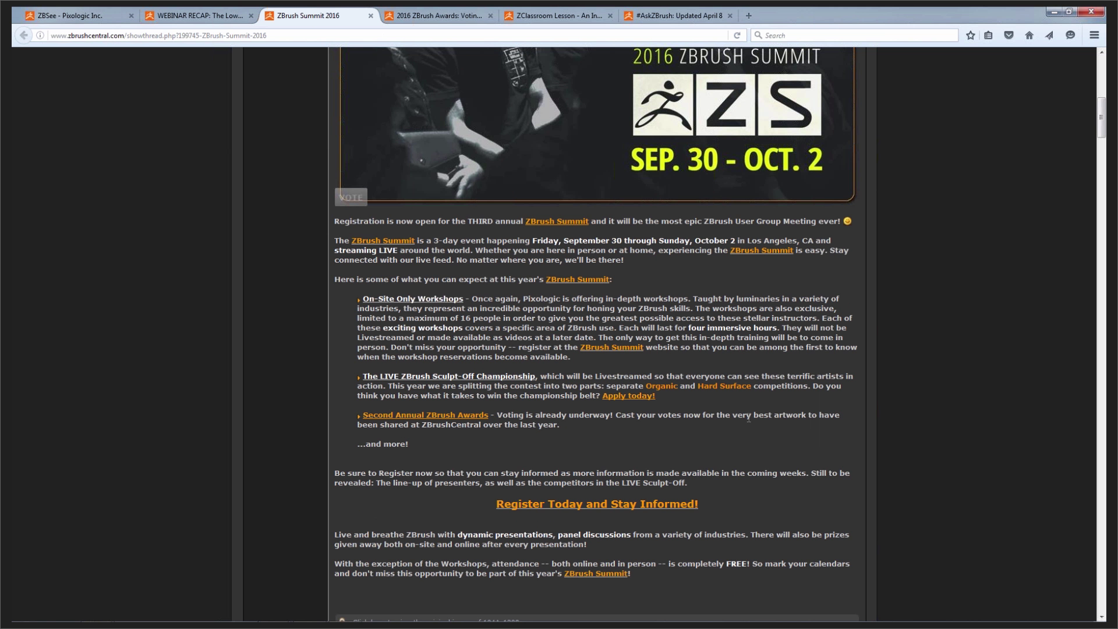
{"action": "scroll", "coordinate": [749, 418], "scroll_direction": "down", "scroll_amount": 4}
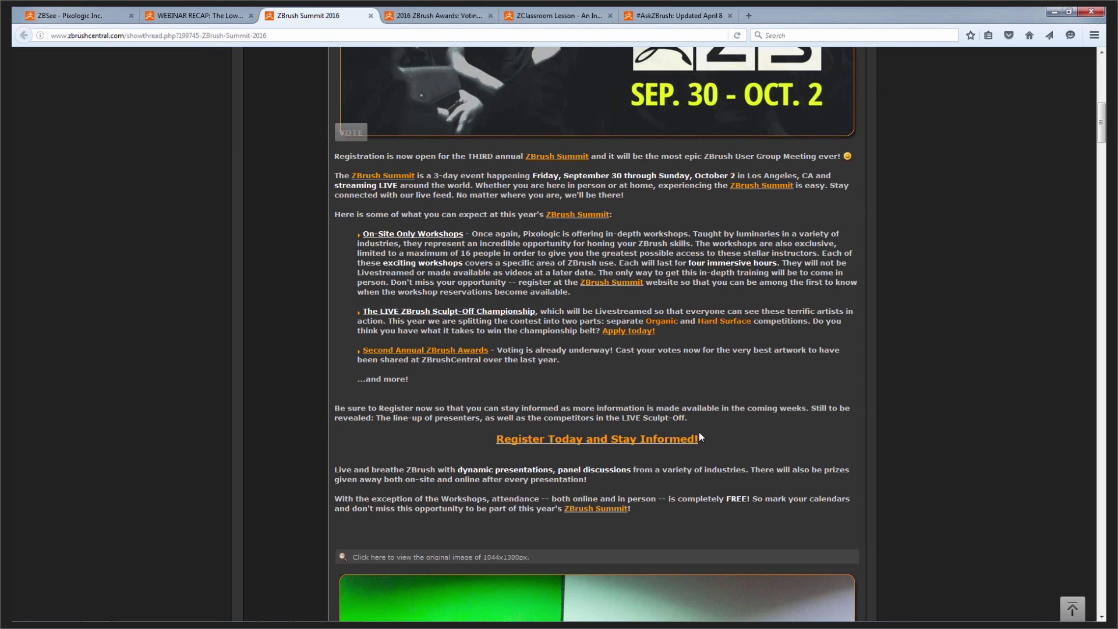
{"action": "left_click", "coordinate": [674, 238]}
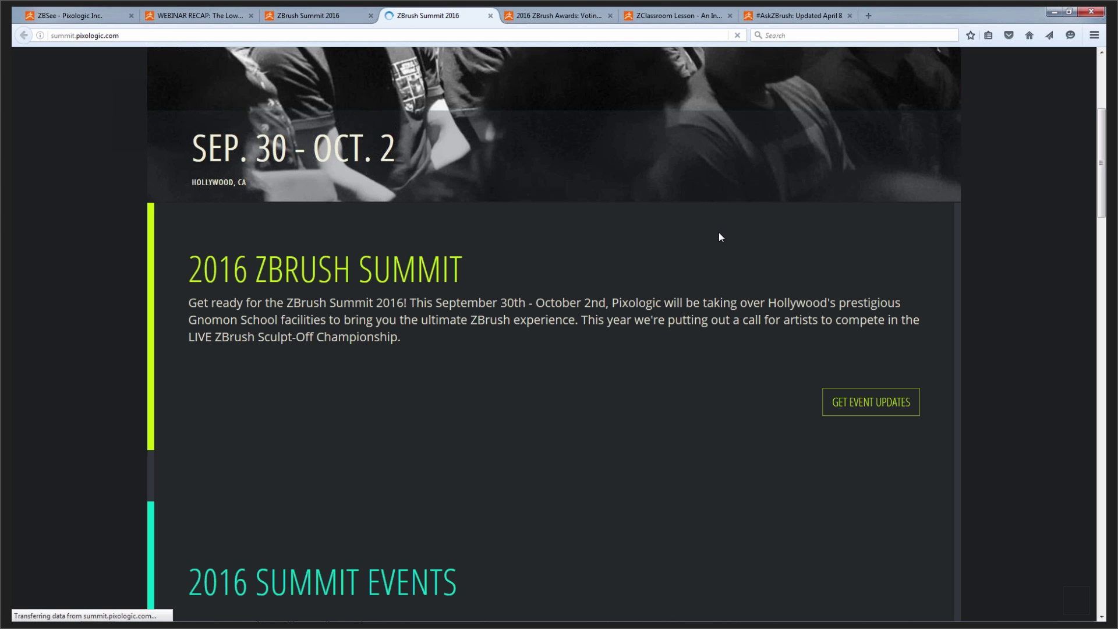
Read the Summit website's 2016 events, past Summit archives and Call for Artists sections
{"action": "scroll", "coordinate": [718, 233], "scroll_direction": "down", "scroll_amount": 10}
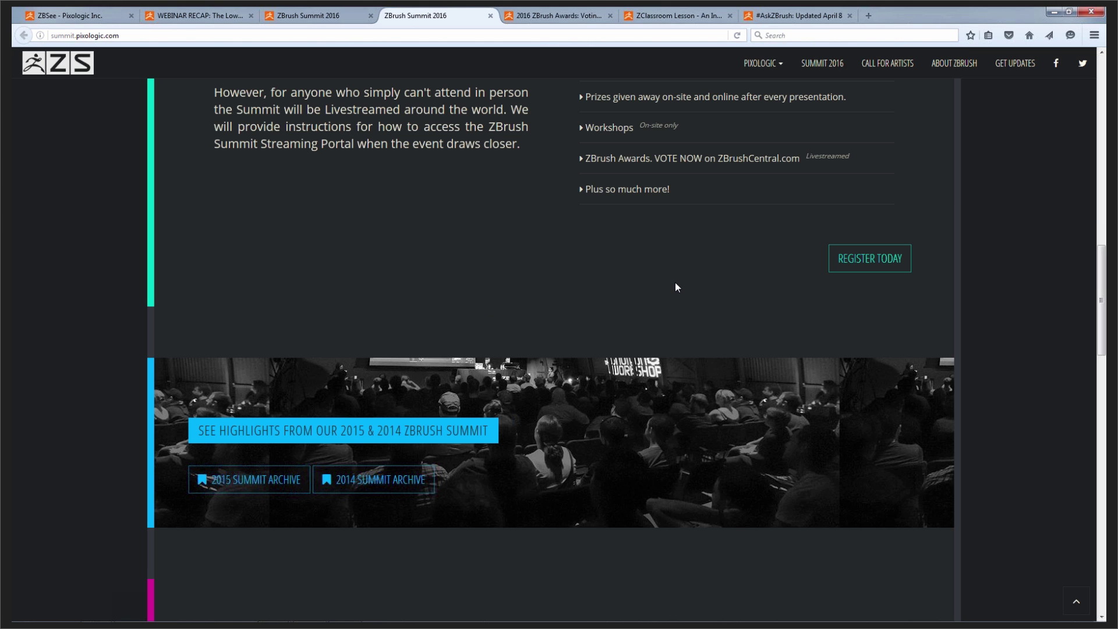
{"action": "scroll", "coordinate": [676, 283], "scroll_direction": "up", "scroll_amount": 4}
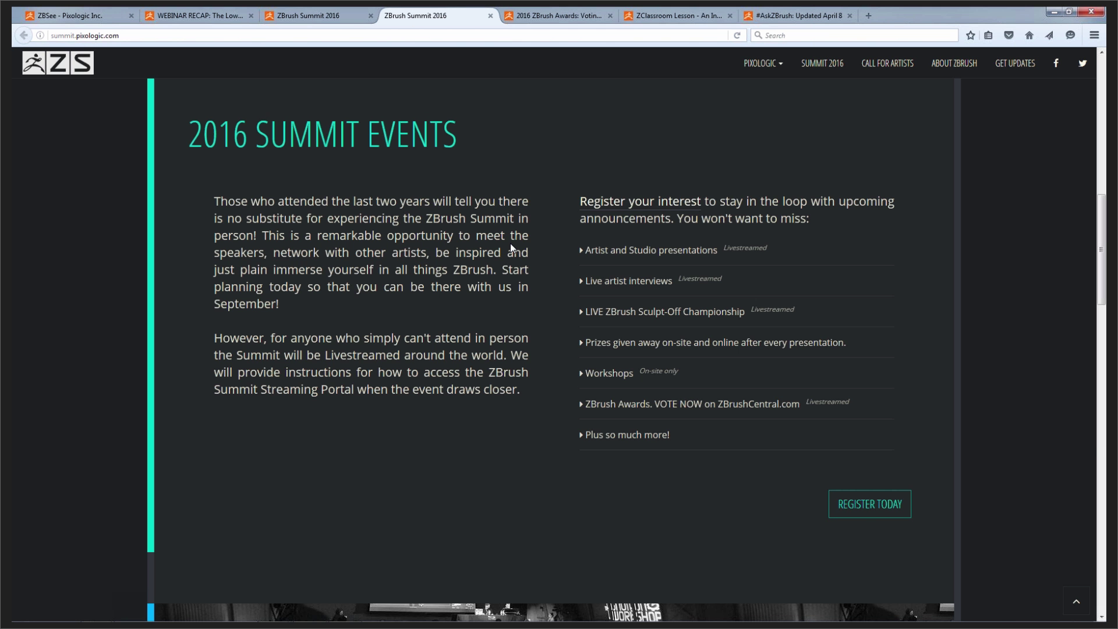
{"action": "scroll", "coordinate": [371, 222], "scroll_direction": "down", "scroll_amount": 10}
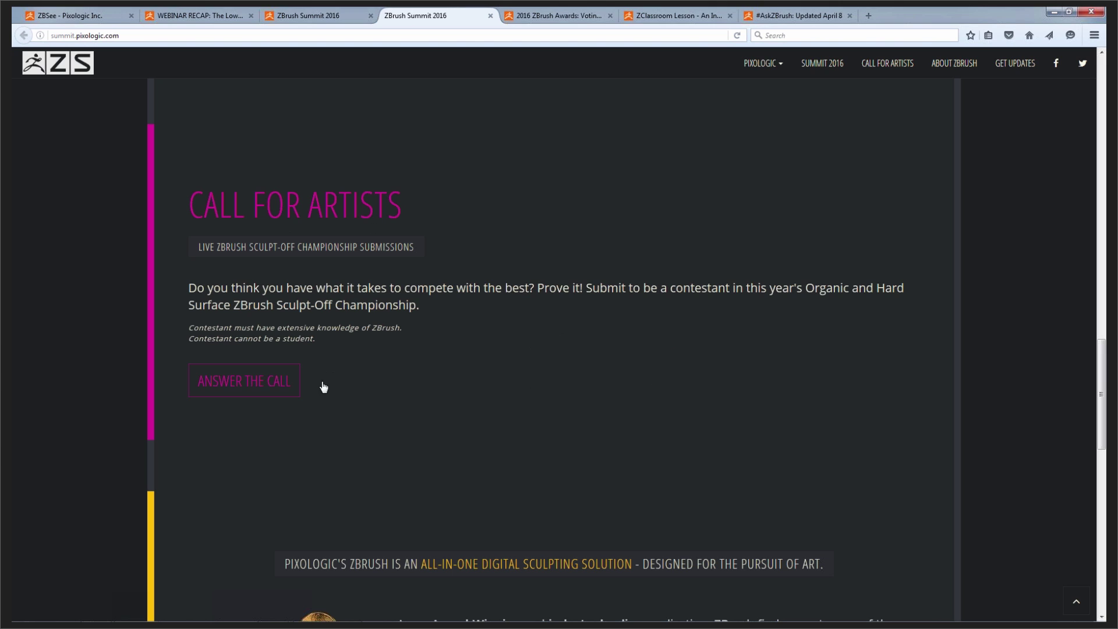
Open the Live Sculpt-Off application page, examine its contestant form and view the available contest categories without choosing one
{"action": "left_click", "coordinate": [260, 395]}
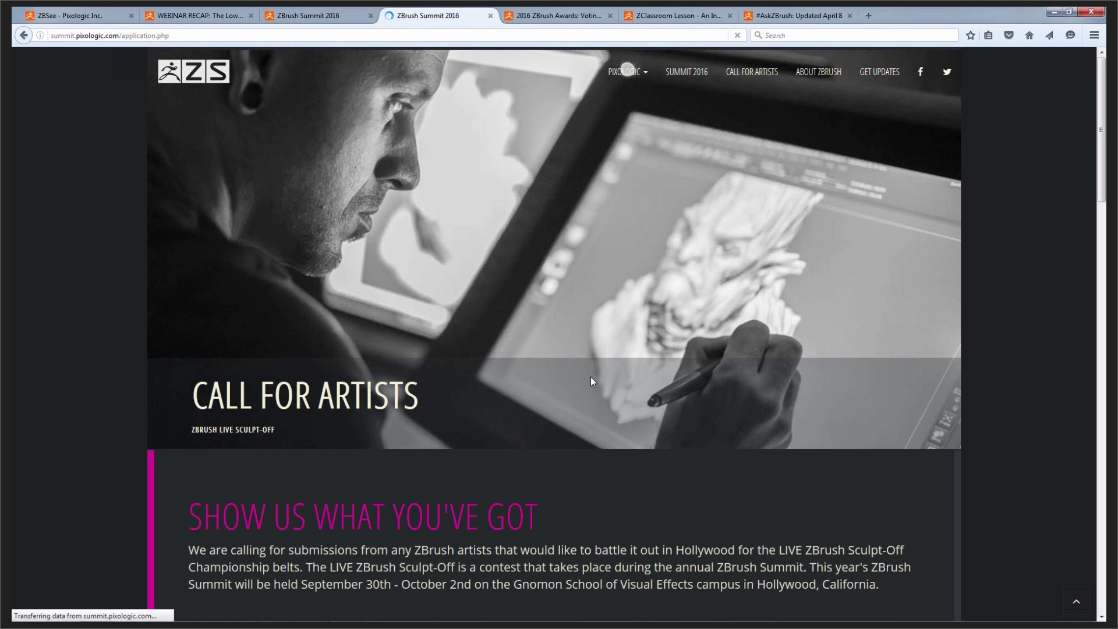
{"action": "scroll", "coordinate": [590, 376], "scroll_direction": "down", "scroll_amount": 15}
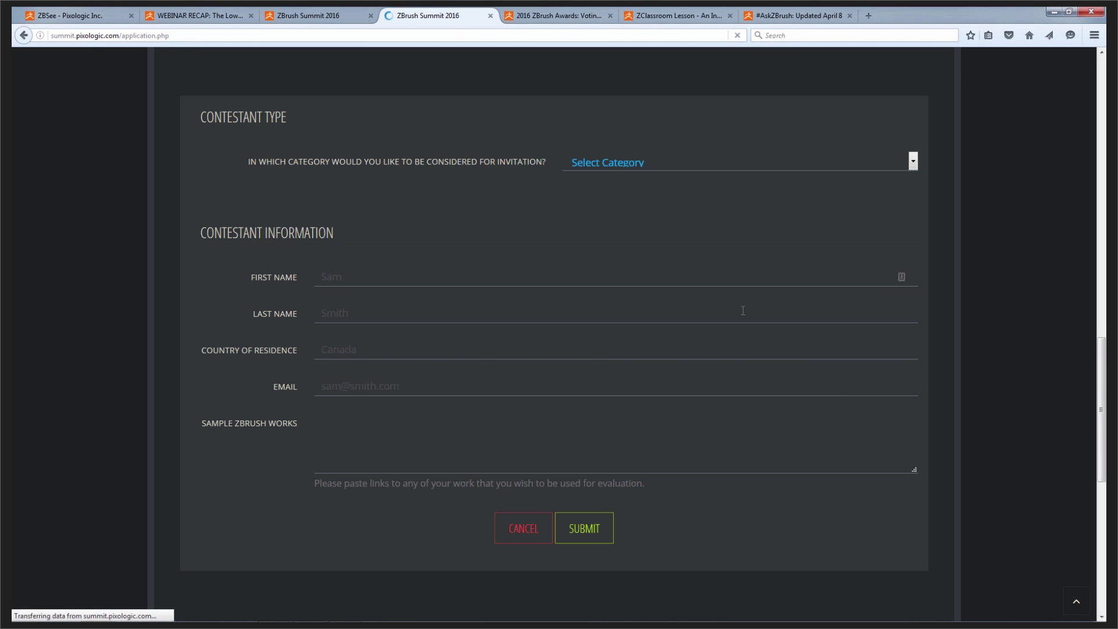
{"action": "scroll", "coordinate": [743, 310], "scroll_direction": "down", "scroll_amount": 1}
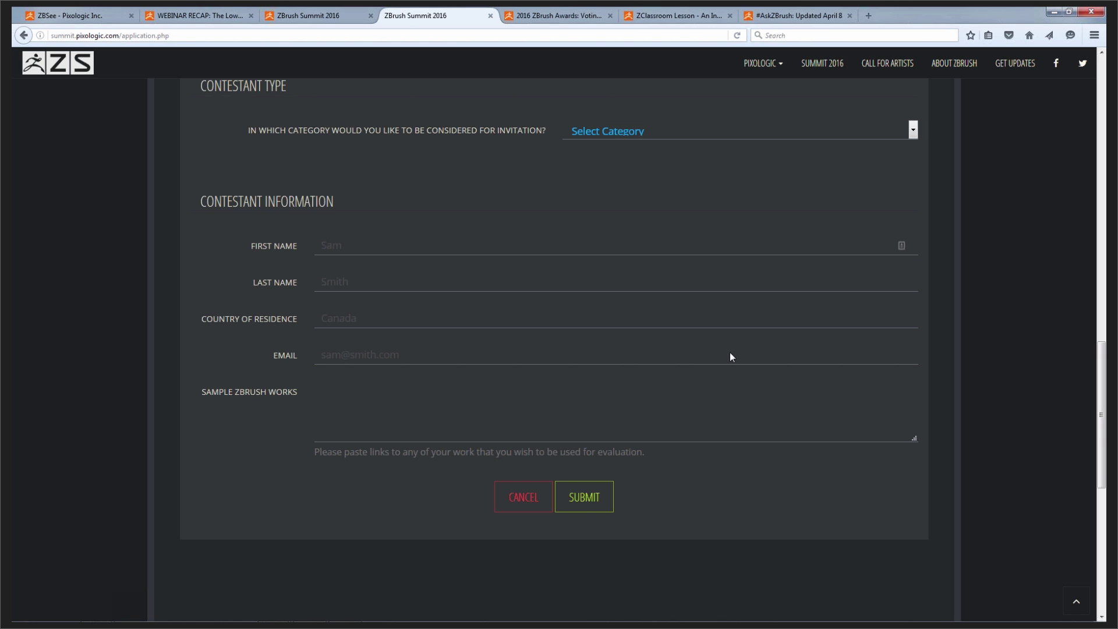
{"action": "scroll", "coordinate": [615, 201], "scroll_direction": "up", "scroll_amount": 1}
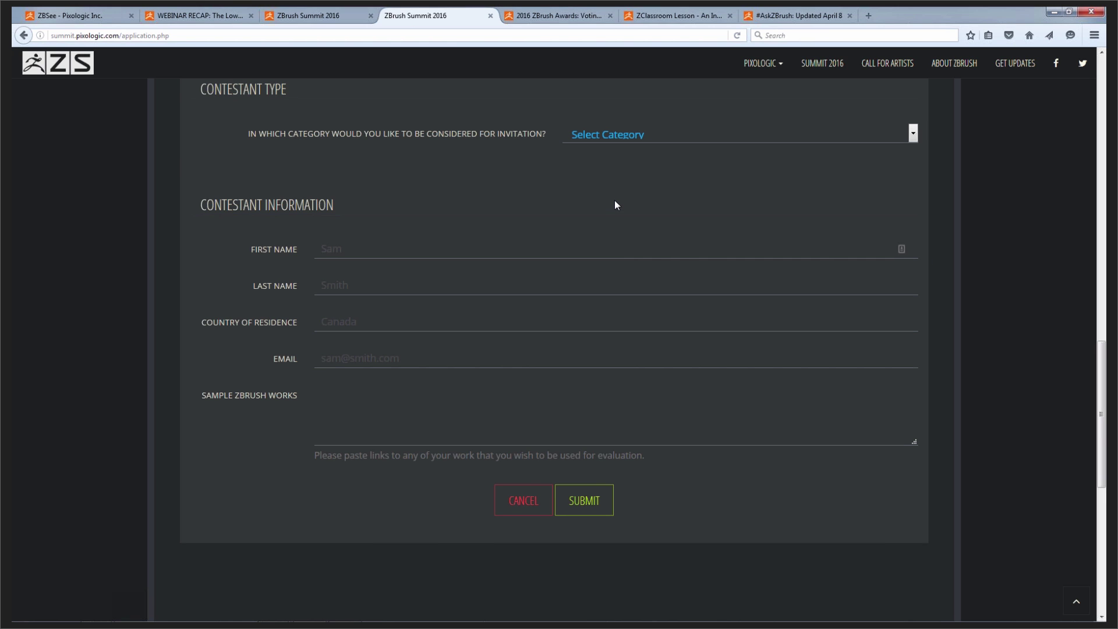
{"action": "scroll", "coordinate": [615, 205], "scroll_direction": "up", "scroll_amount": 4}
{"action": "scroll", "coordinate": [835, 249], "scroll_direction": "down", "scroll_amount": 2}
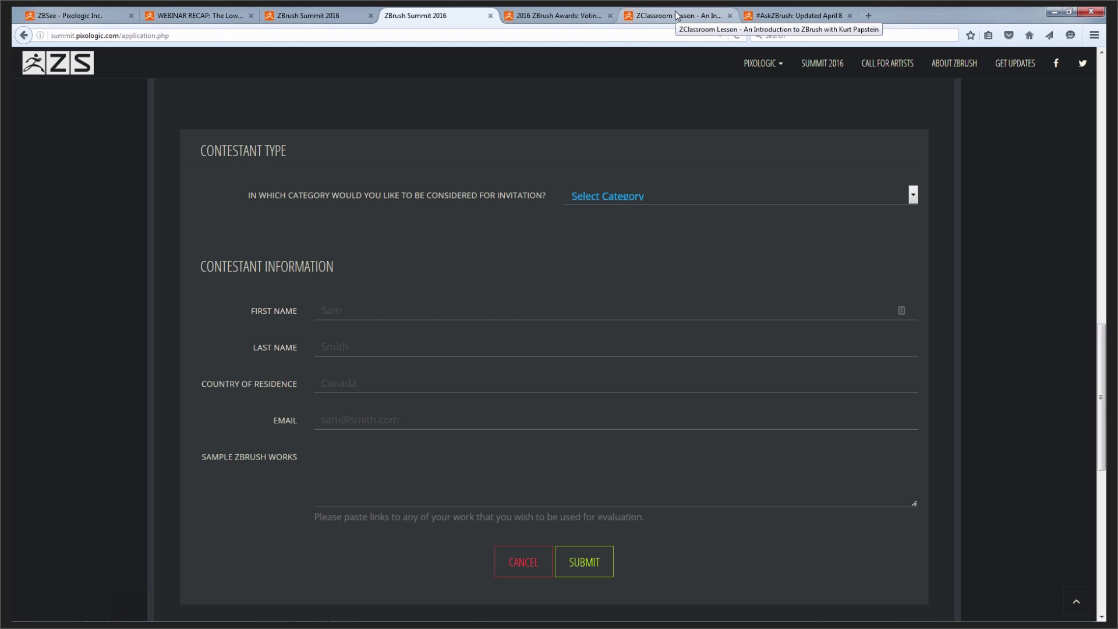
{"action": "left_click", "coordinate": [721, 194]}
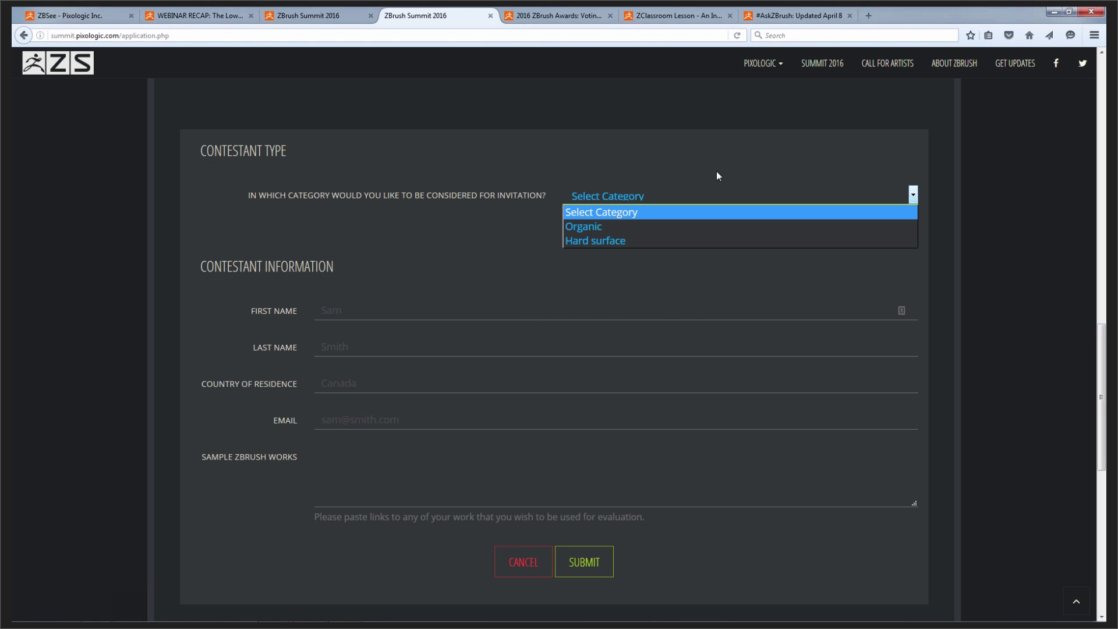
{"action": "left_click", "coordinate": [687, 132]}
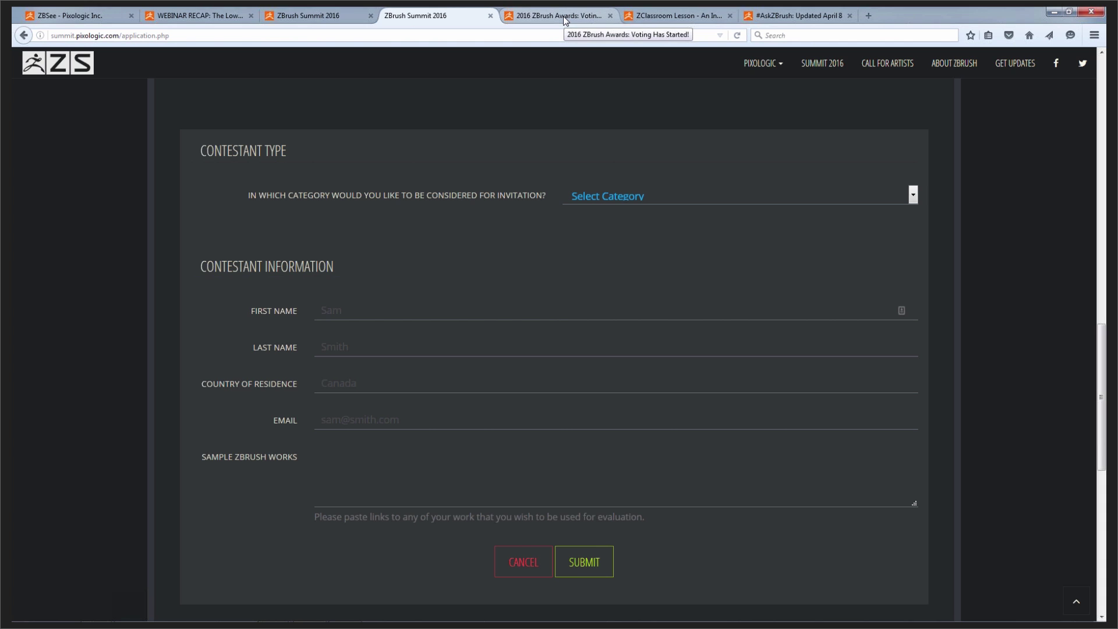
Switch to the "#AskZBrush: Updated April 8" thread and read how to ask questions, down to the embedded answer playlist
{"action": "left_click", "coordinate": [798, 17]}
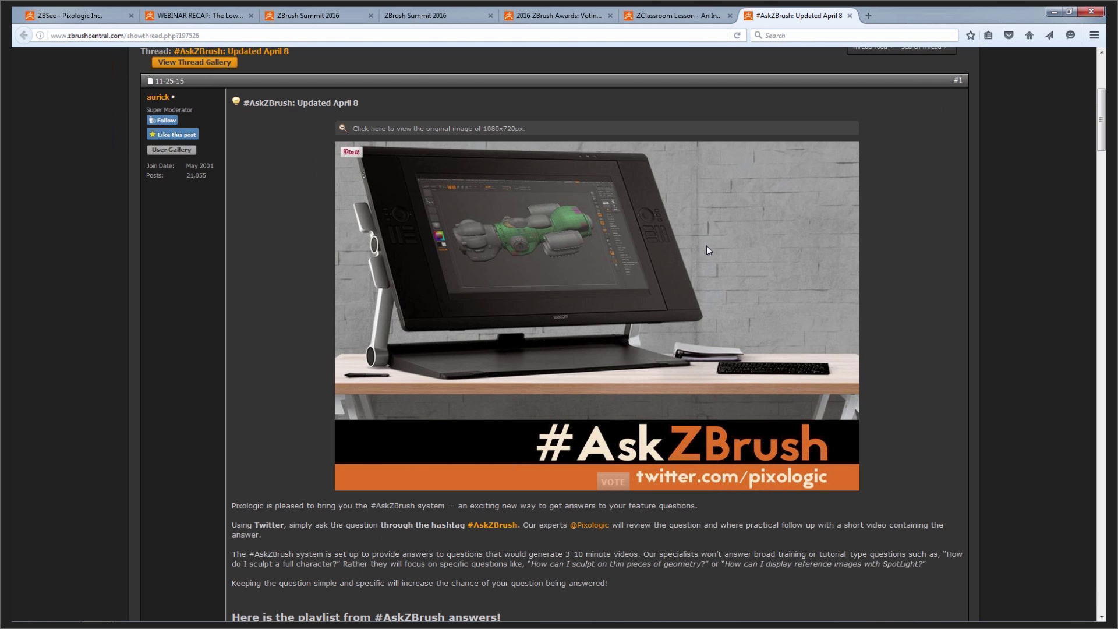
{"action": "scroll", "coordinate": [706, 247], "scroll_direction": "down", "scroll_amount": 1}
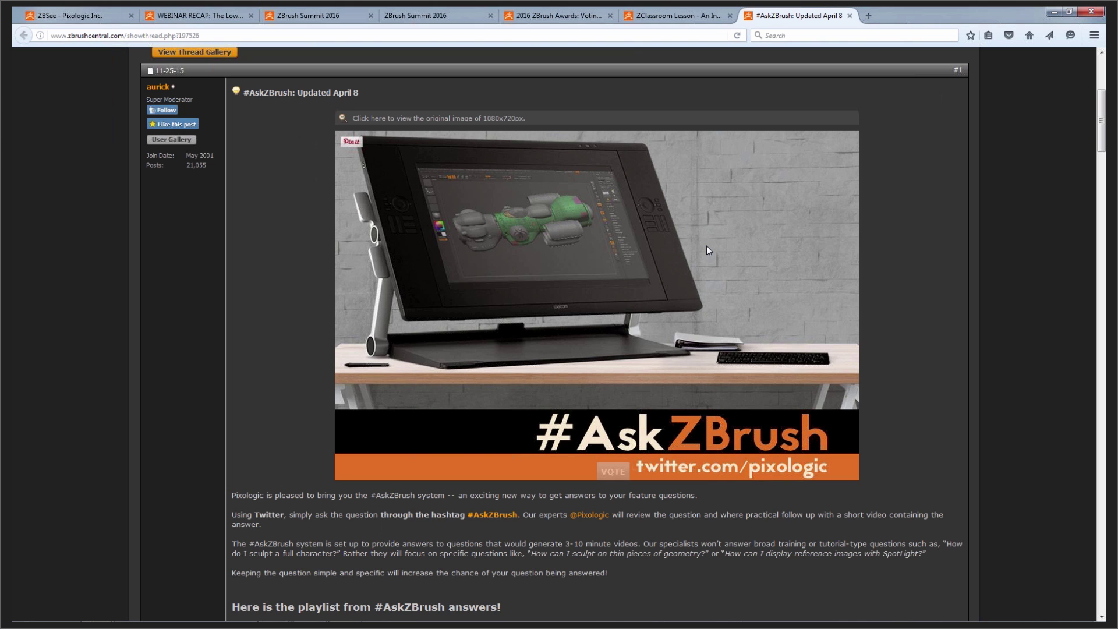
{"action": "scroll", "coordinate": [883, 322], "scroll_direction": "down", "scroll_amount": 5}
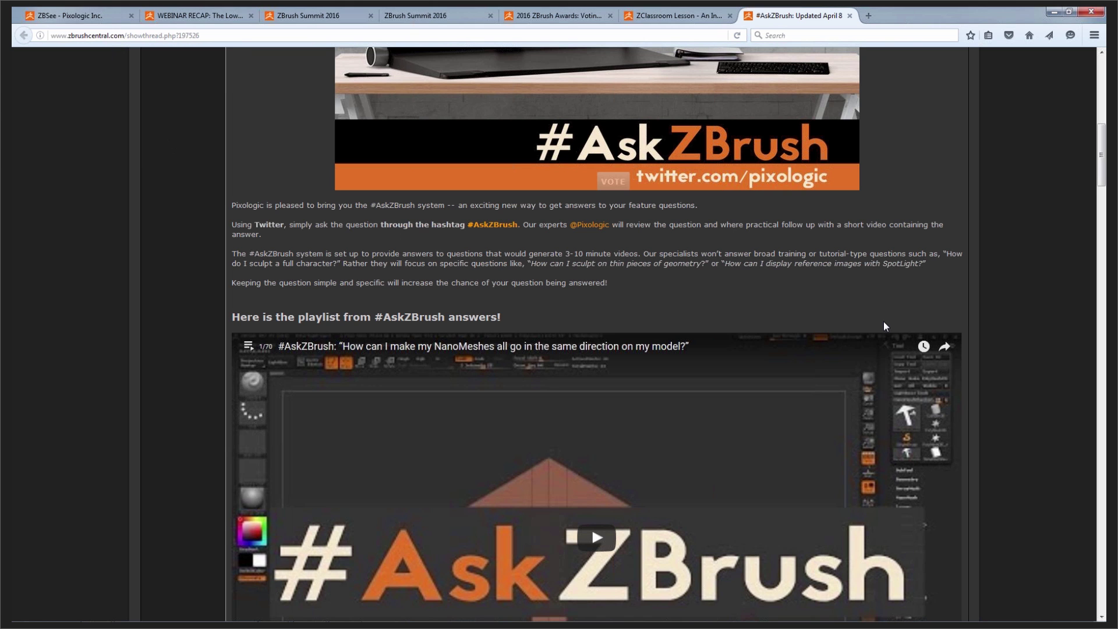
{"action": "scroll", "coordinate": [883, 322], "scroll_direction": "down", "scroll_amount": 1}
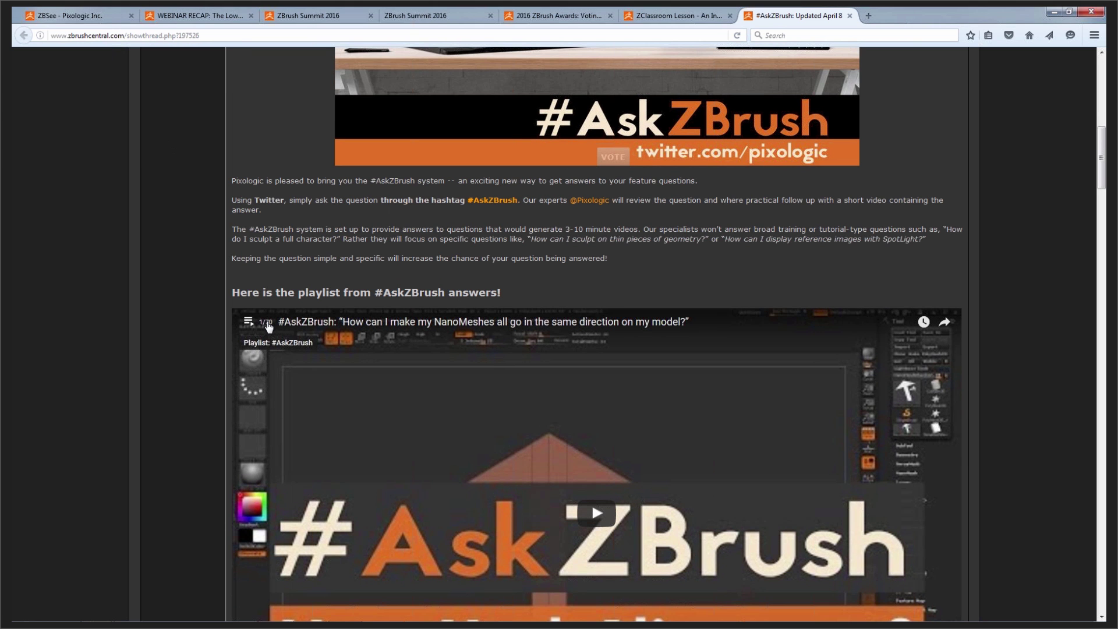
{"action": "scroll", "coordinate": [984, 336], "scroll_direction": "down", "scroll_amount": 2}
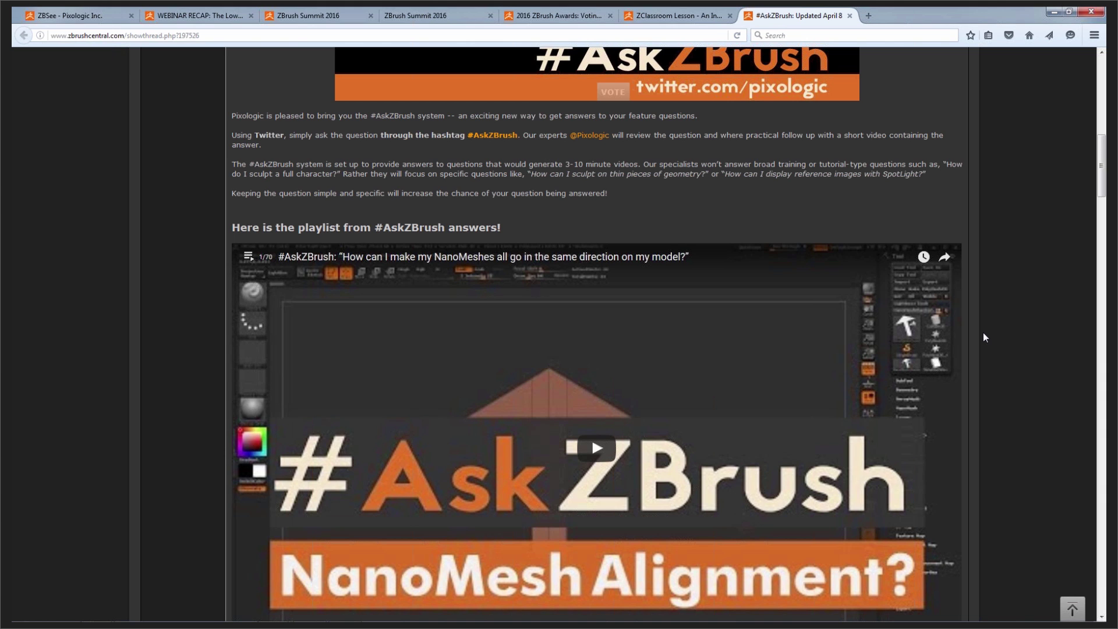
{"action": "scroll", "coordinate": [983, 337], "scroll_direction": "down", "scroll_amount": 4}
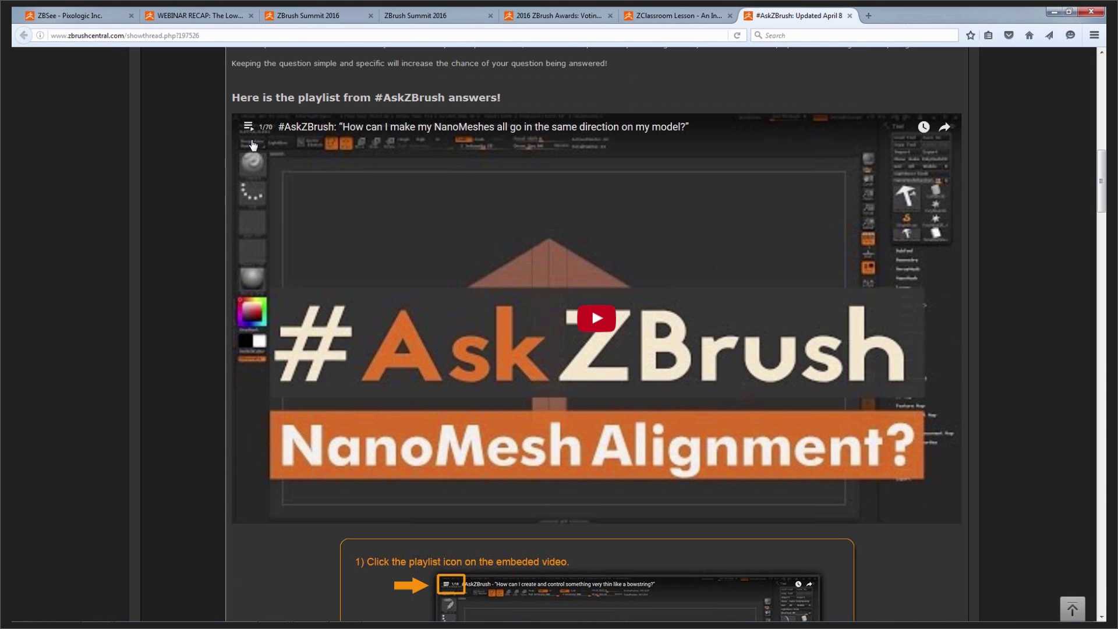
Show the embedded #AskZBrush video's playlist, browse its questions, return to the first entry and close the list
{"action": "left_click", "coordinate": [248, 127]}
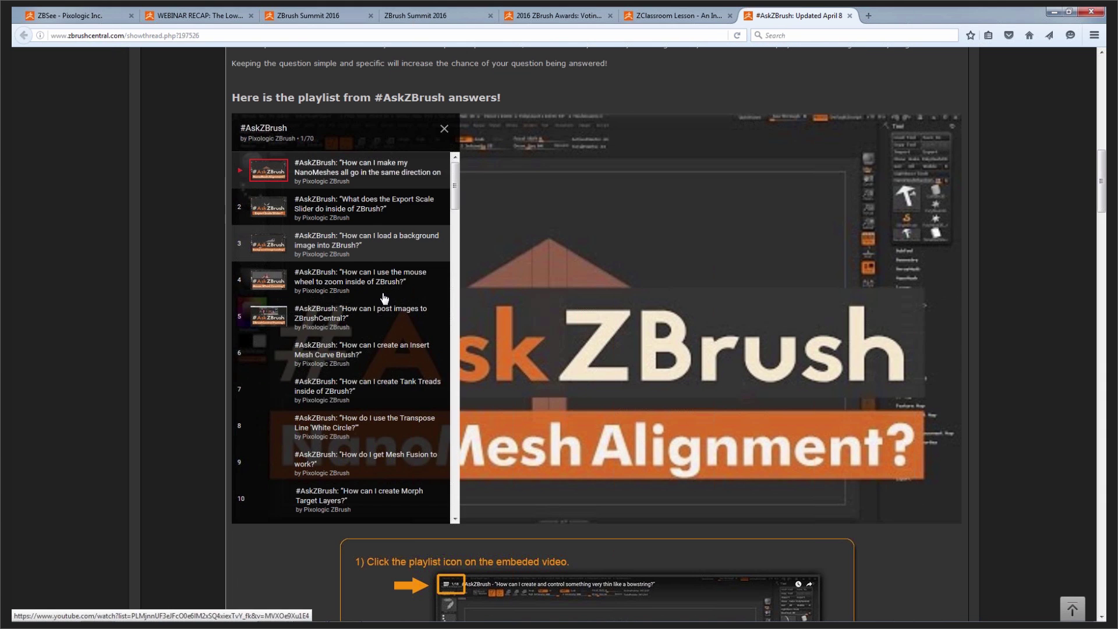
{"action": "left_click", "coordinate": [456, 247]}
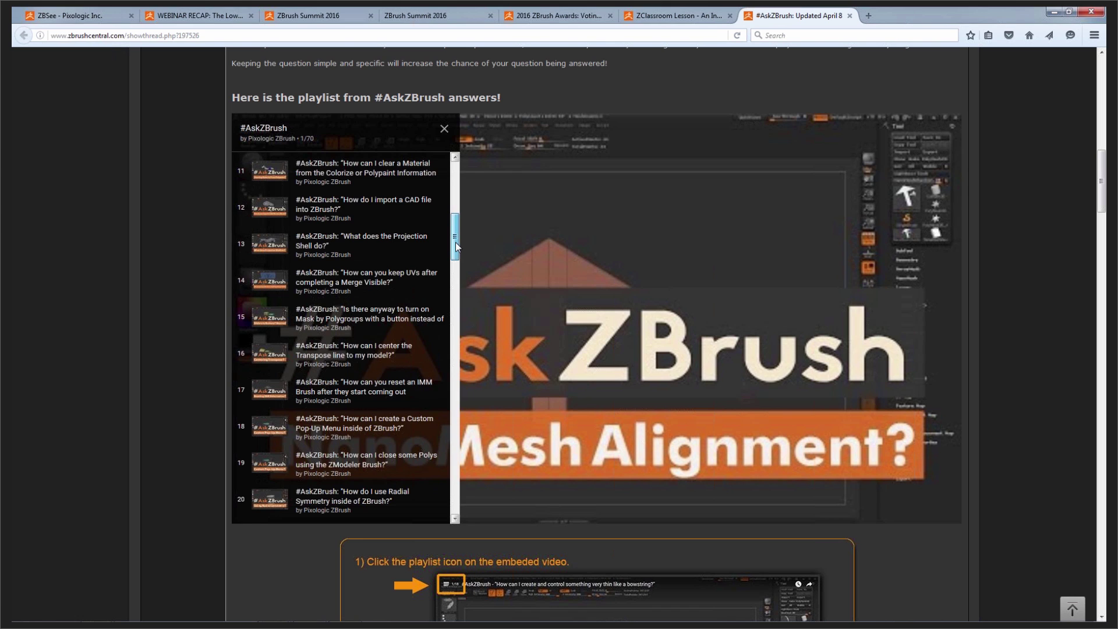
{"action": "left_click_drag", "start_coordinate": [456, 247], "coordinate": [430, 162]}
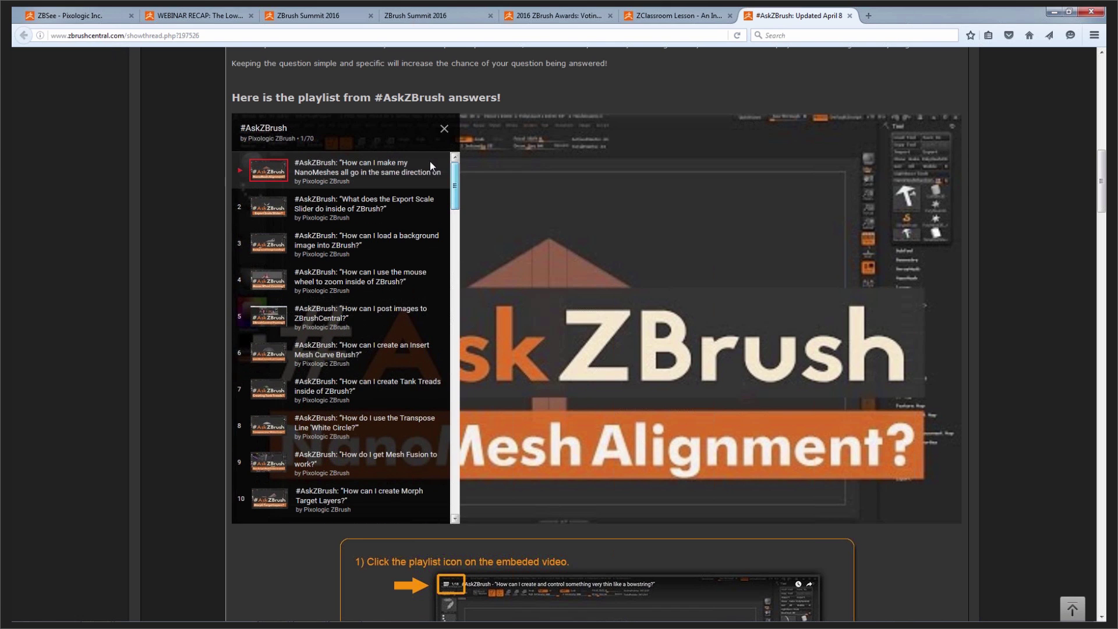
{"action": "left_click", "coordinate": [445, 128]}
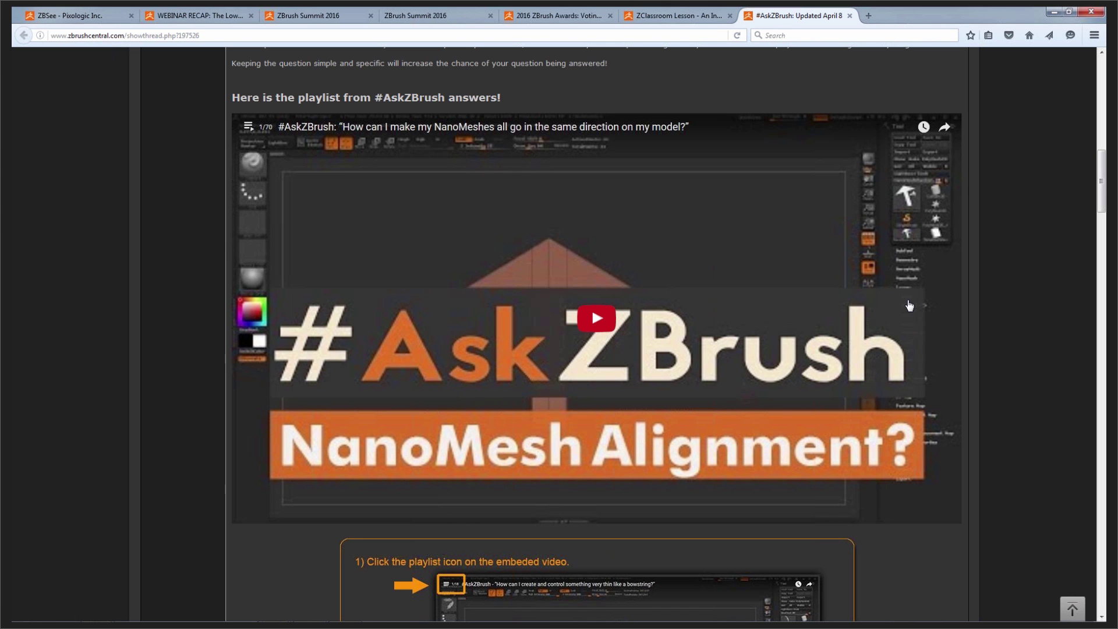
{"action": "scroll", "coordinate": [909, 305], "scroll_direction": "up", "scroll_amount": 1}
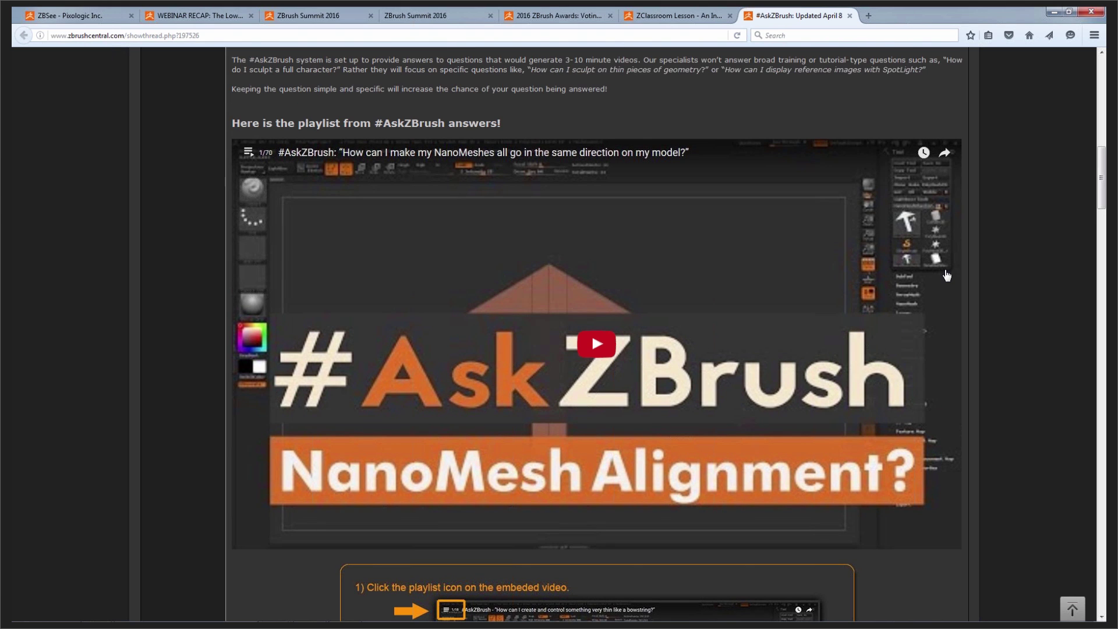
{"action": "scroll", "coordinate": [962, 265], "scroll_direction": "up", "scroll_amount": 1}
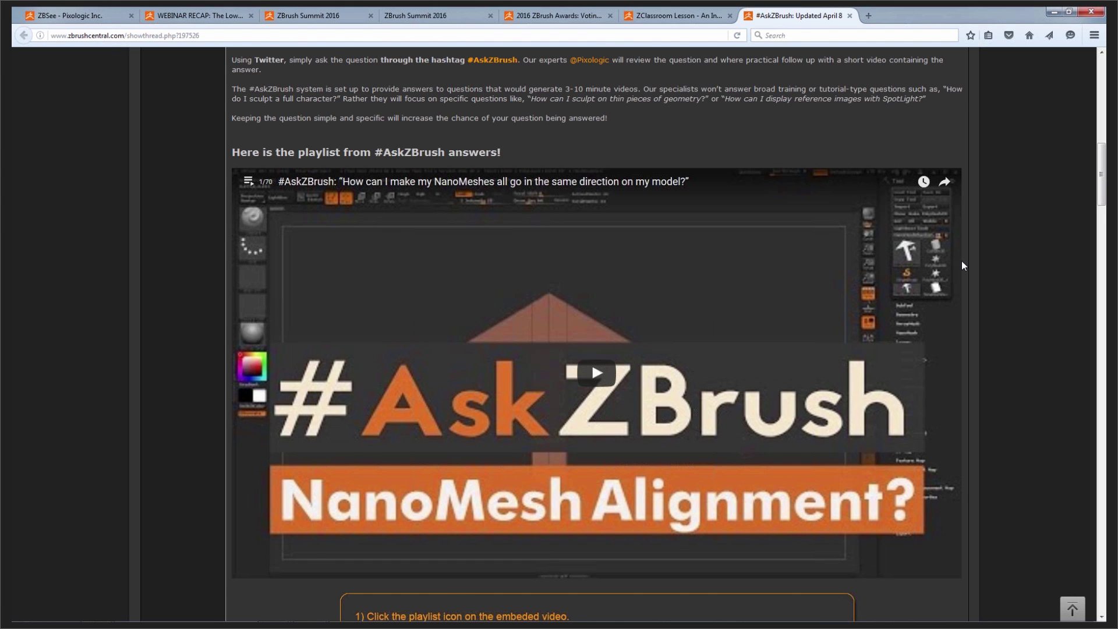
{"action": "scroll", "coordinate": [962, 262], "scroll_direction": "up", "scroll_amount": 1}
{"action": "left_click", "coordinate": [248, 191]}
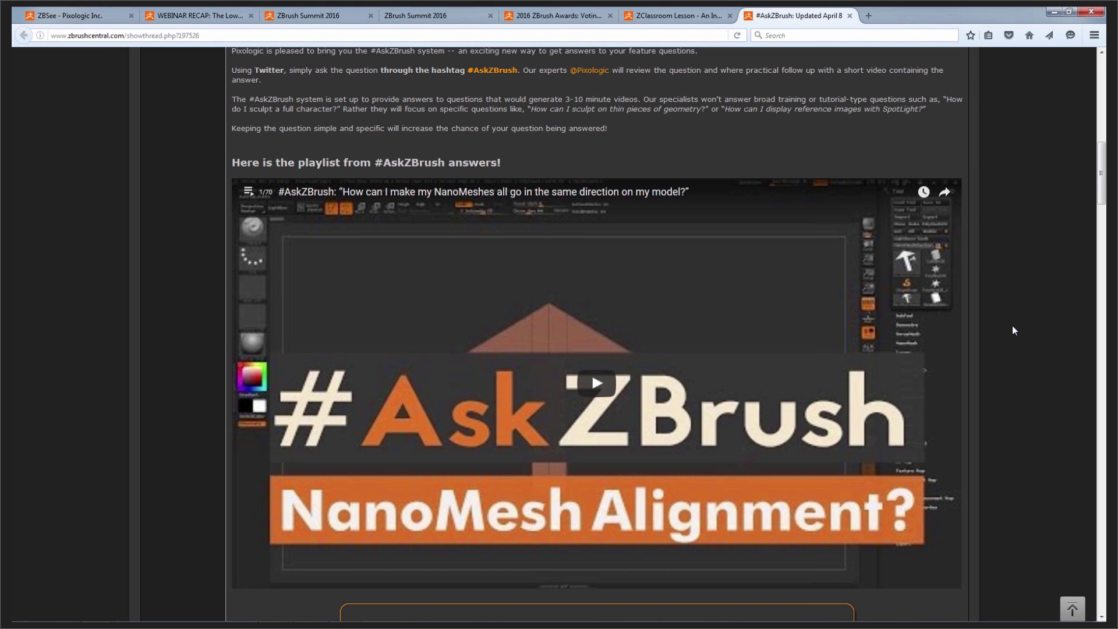
Review the #AskZBrush introduction above the playlist, glance at the ZBSee forum page and return to the #AskZBrush thread
{"action": "scroll", "coordinate": [1012, 326], "scroll_direction": "up", "scroll_amount": 1}
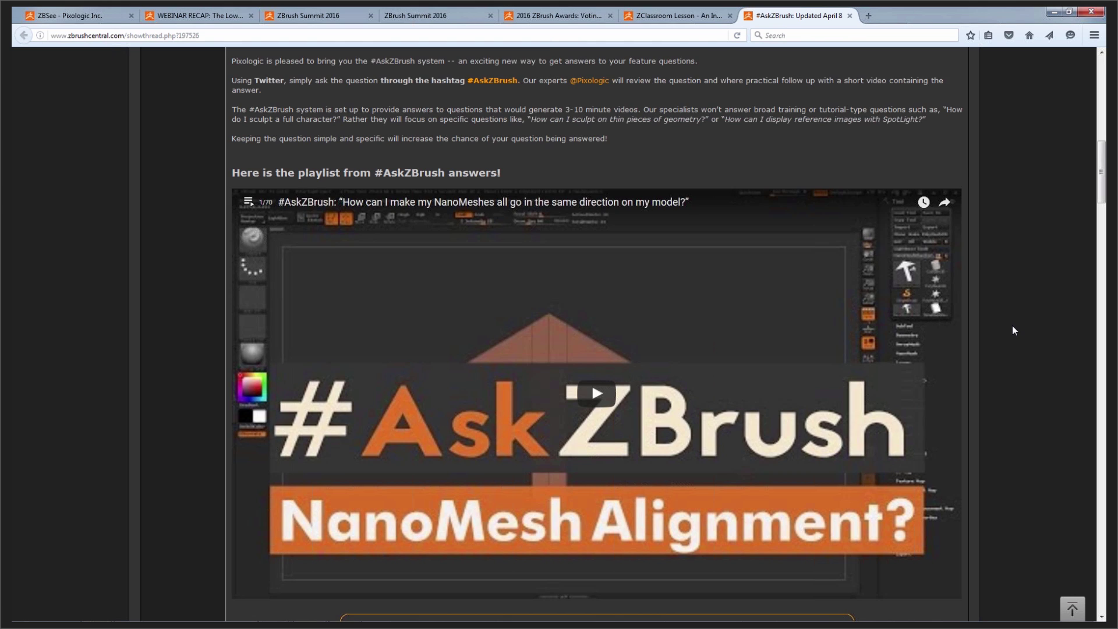
{"action": "scroll", "coordinate": [1012, 326], "scroll_direction": "up", "scroll_amount": 2}
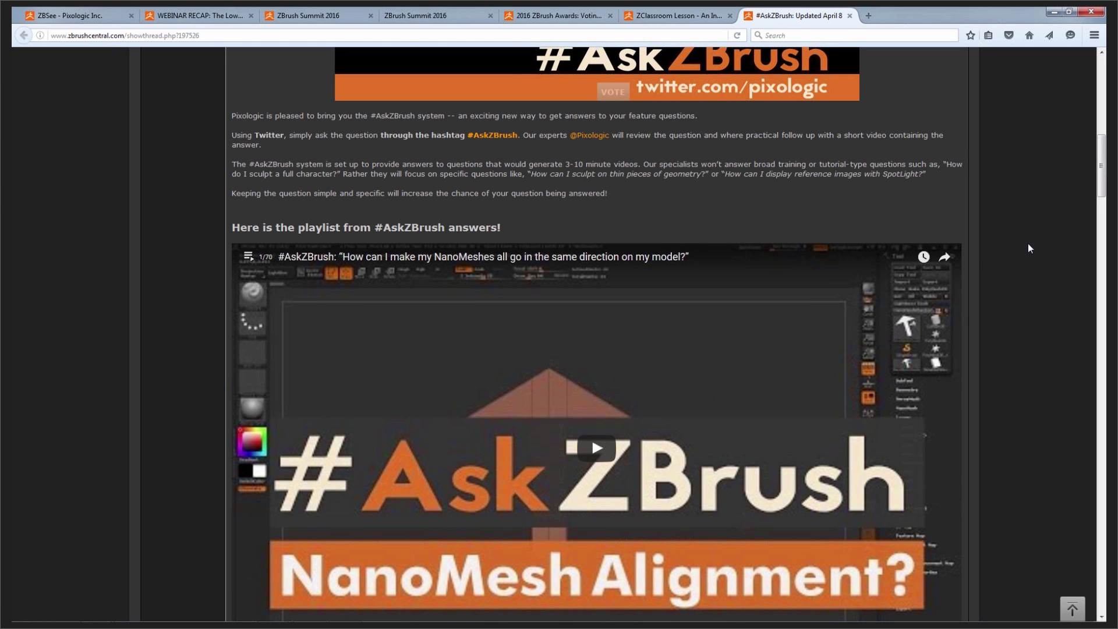
{"action": "scroll", "coordinate": [1028, 247], "scroll_direction": "up", "scroll_amount": 1}
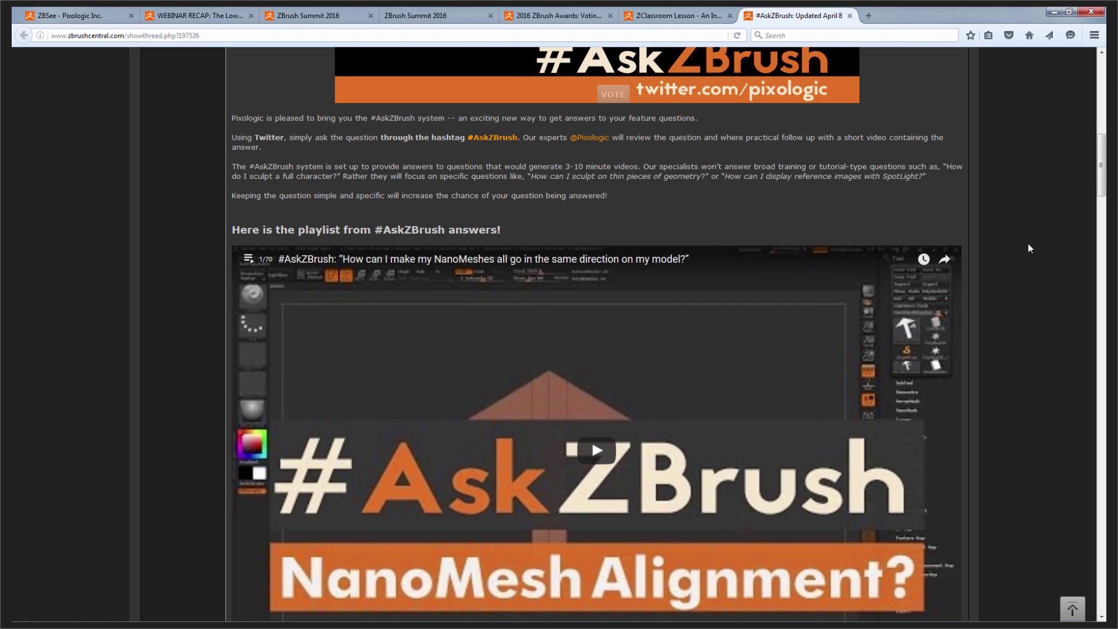
{"action": "scroll", "coordinate": [1028, 244], "scroll_direction": "up", "scroll_amount": 2}
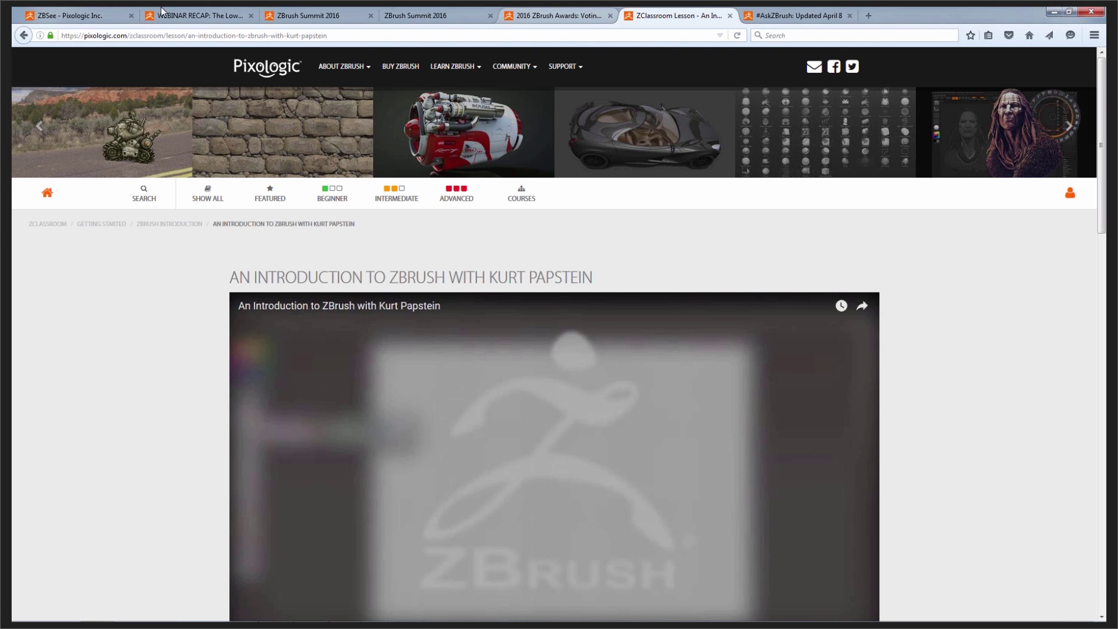
{"action": "left_click", "coordinate": [93, 14]}
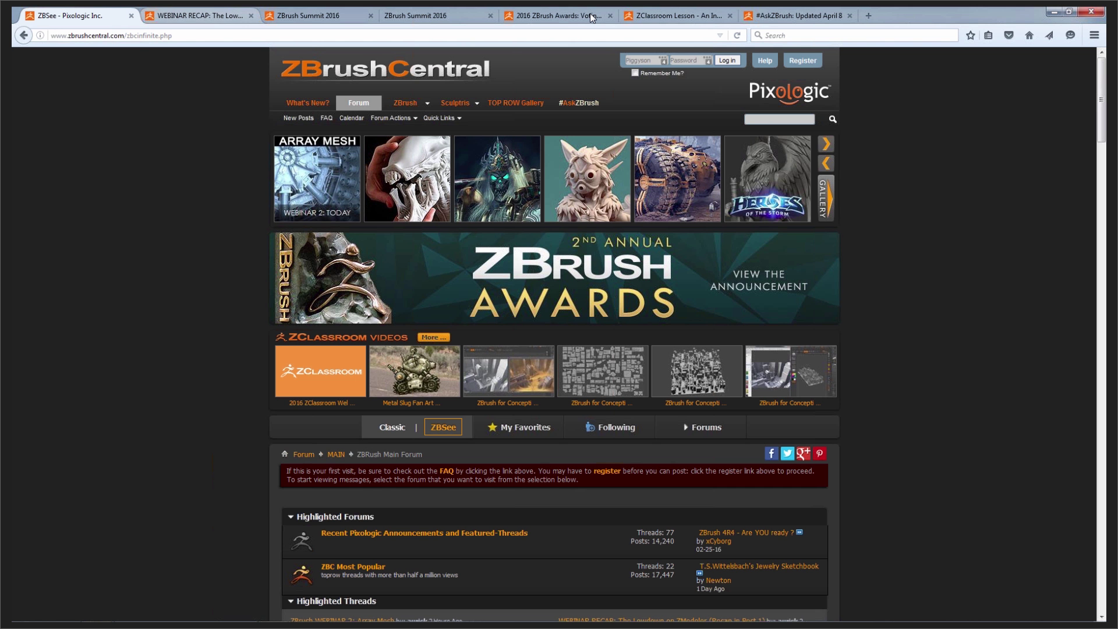
{"action": "left_click", "coordinate": [798, 16]}
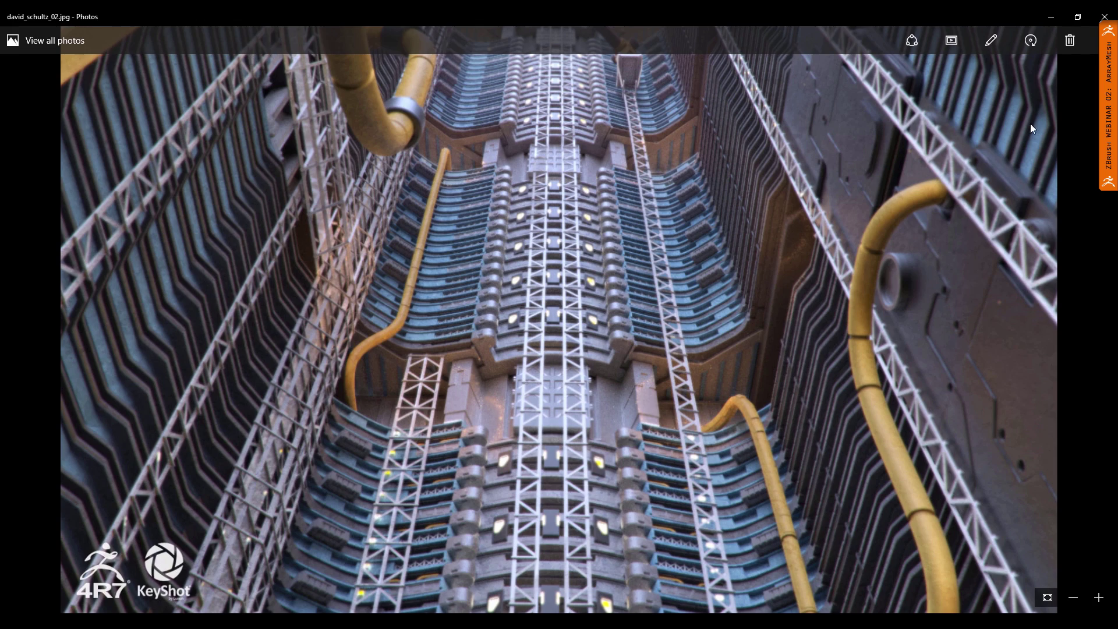
Close the open artwork, open the second picture in the webinar Images folder and view the artist renders through the spiky tower building
{"action": "left_click", "coordinate": [1104, 16]}
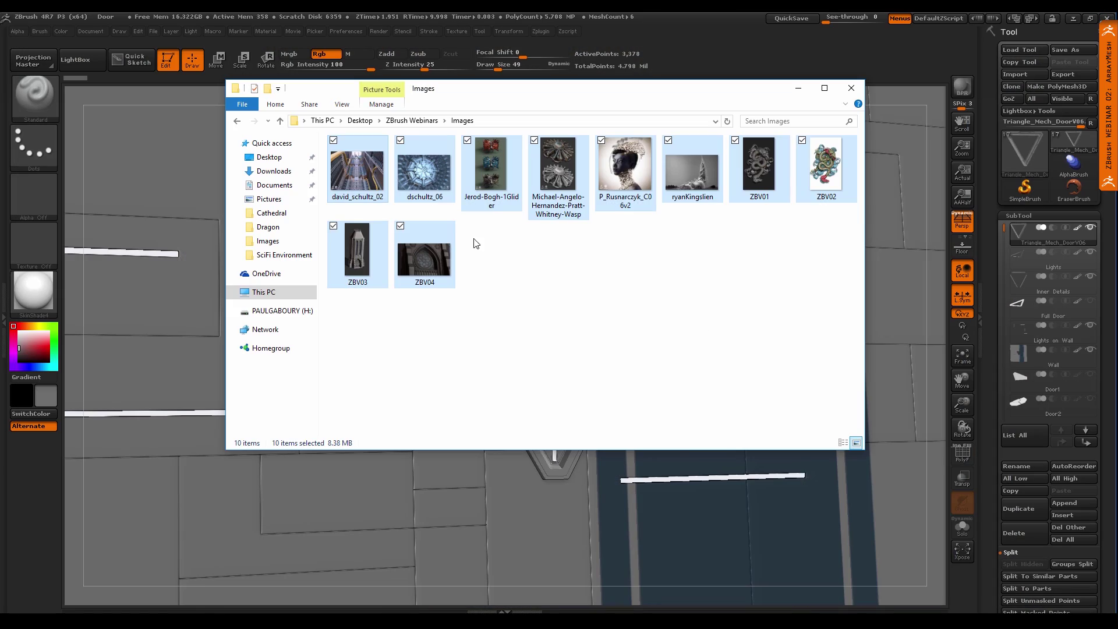
{"action": "double_click", "coordinate": [424, 172]}
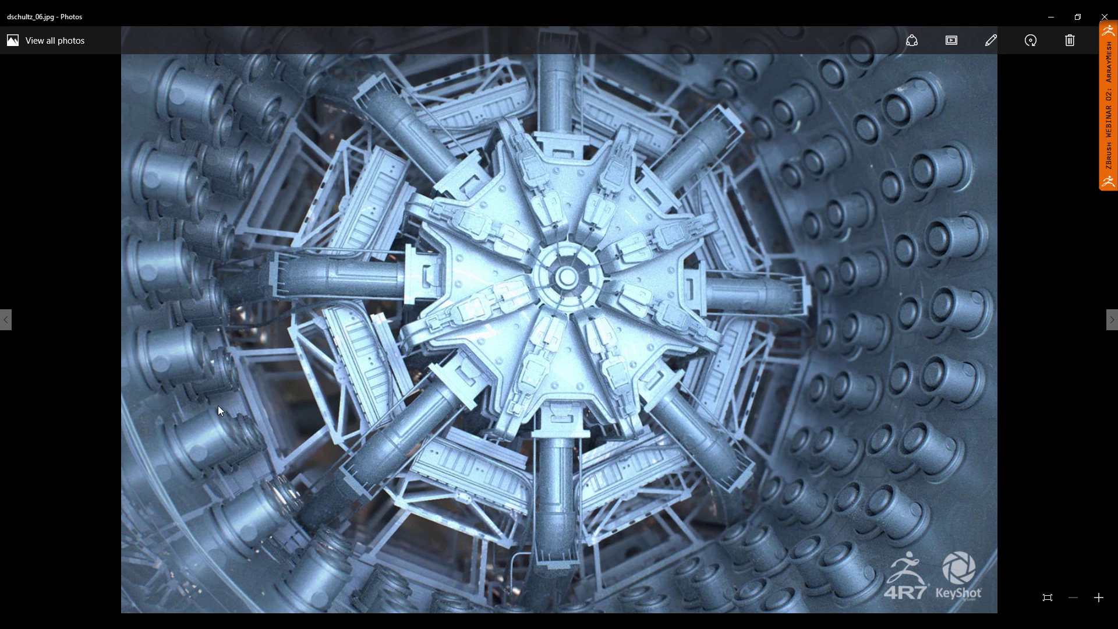
{"action": "key", "text": "Right"}
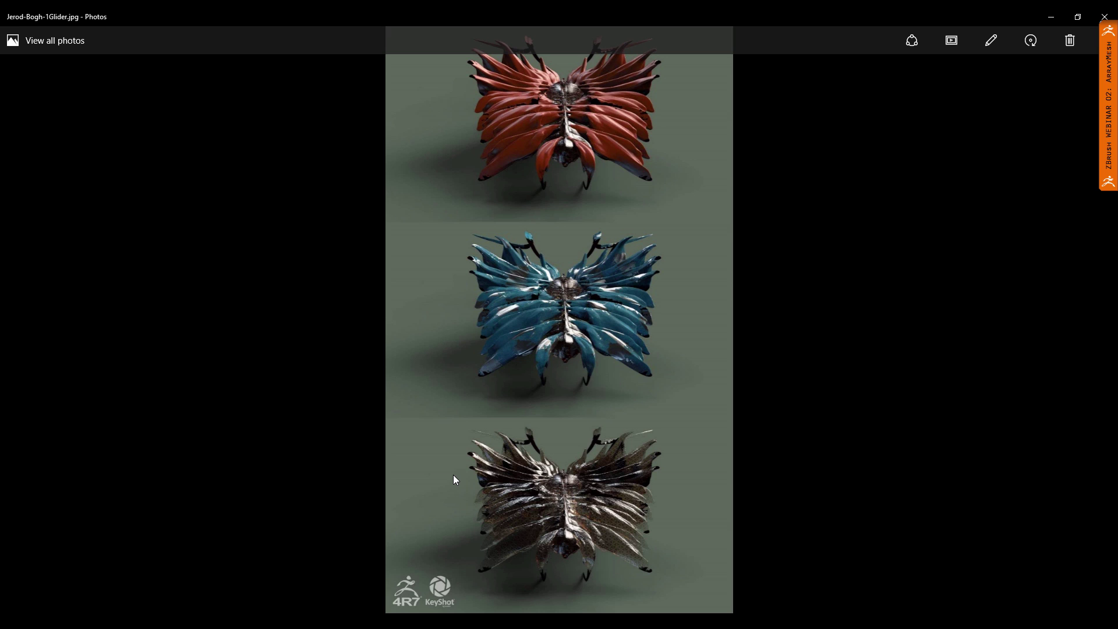
{"action": "key", "text": "Right"}
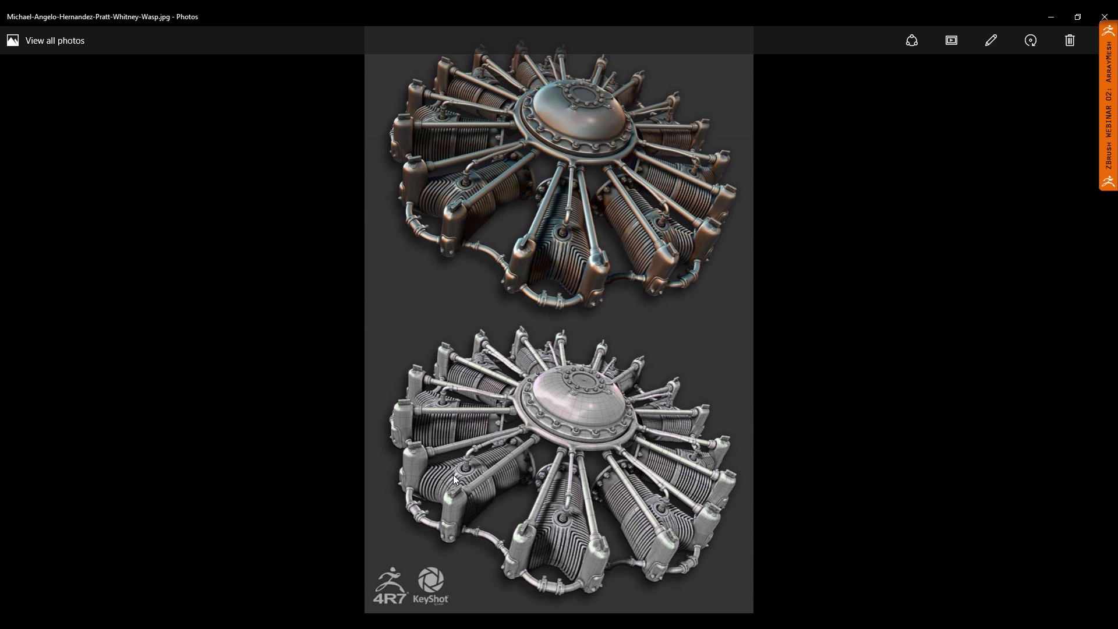
{"action": "key", "text": "Right"}
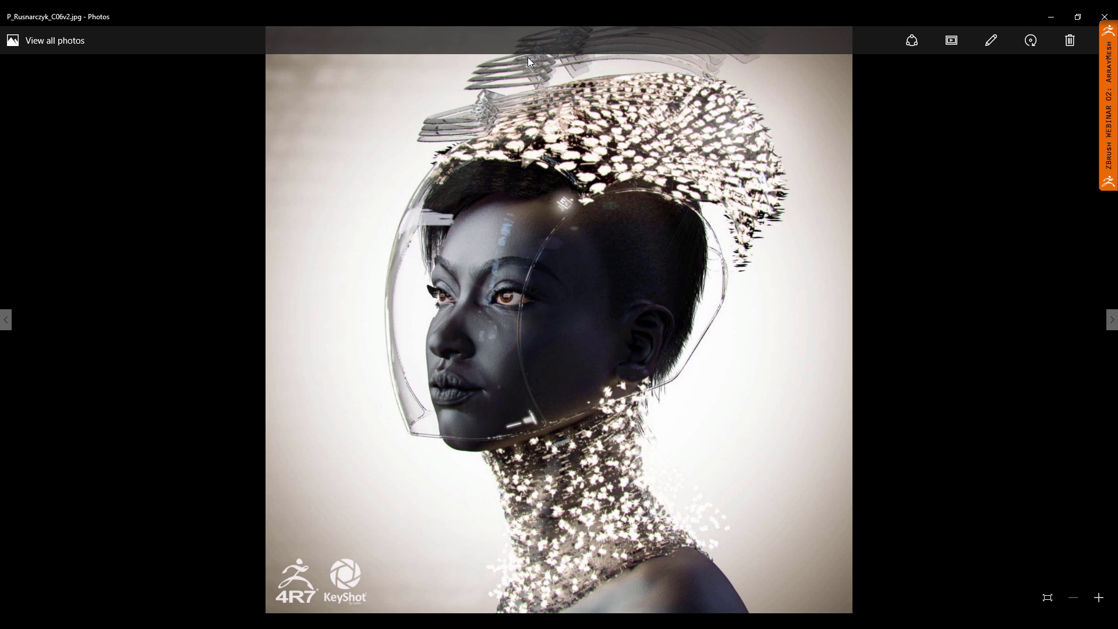
{"action": "key", "text": "Right"}
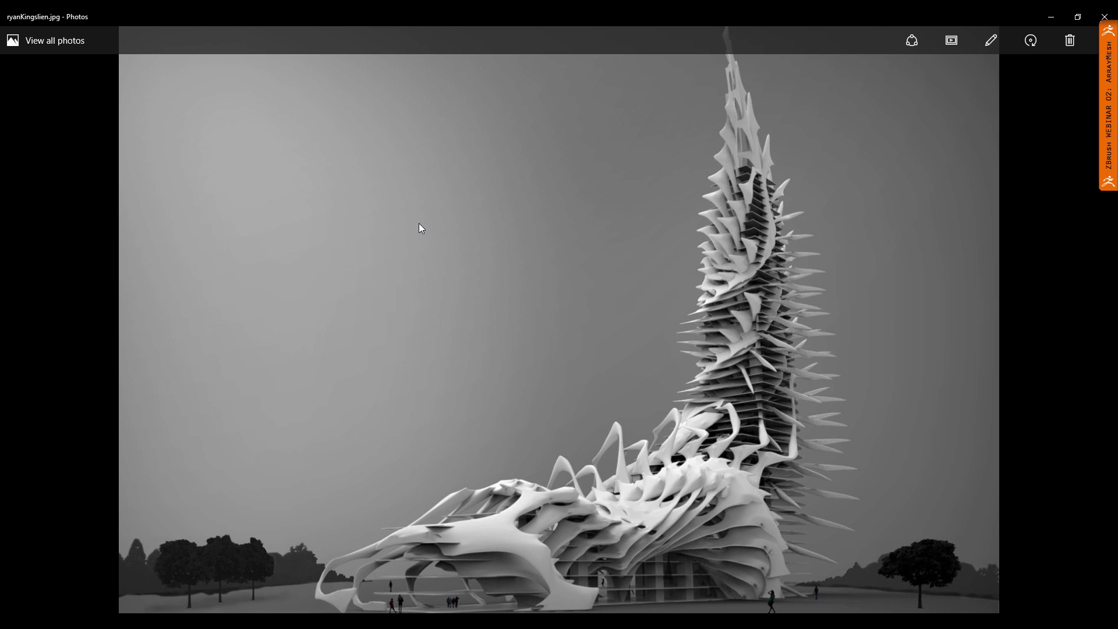
View the dragon and cathedral images ZBV01 through ZBV04, and close the picture viewer and the Images folder
{"action": "key", "text": "Right"}
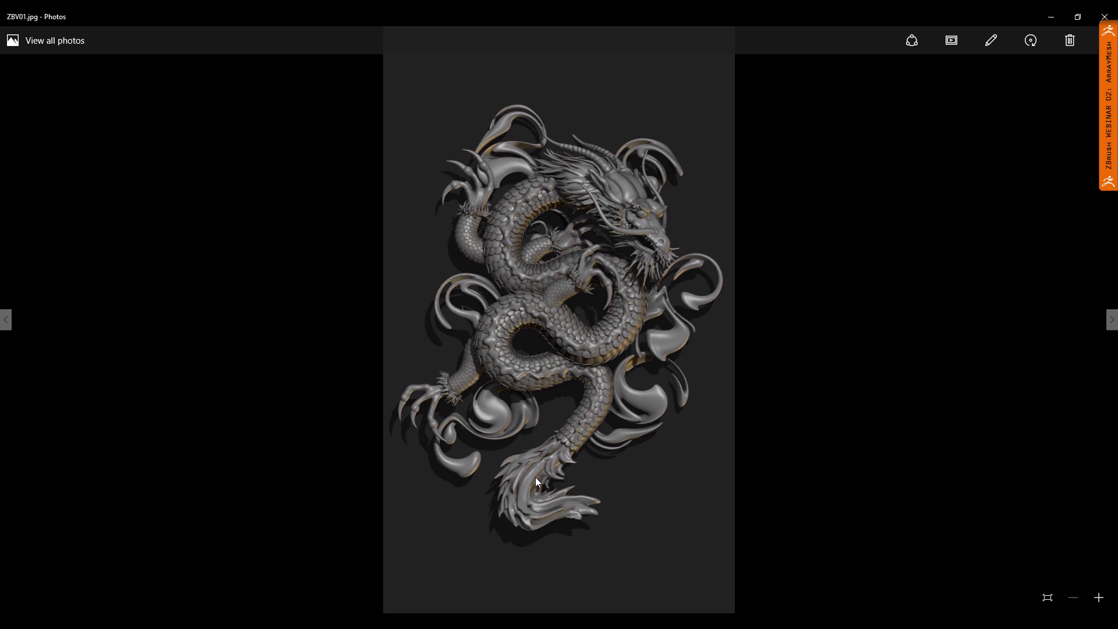
{"action": "key", "text": "Right"}
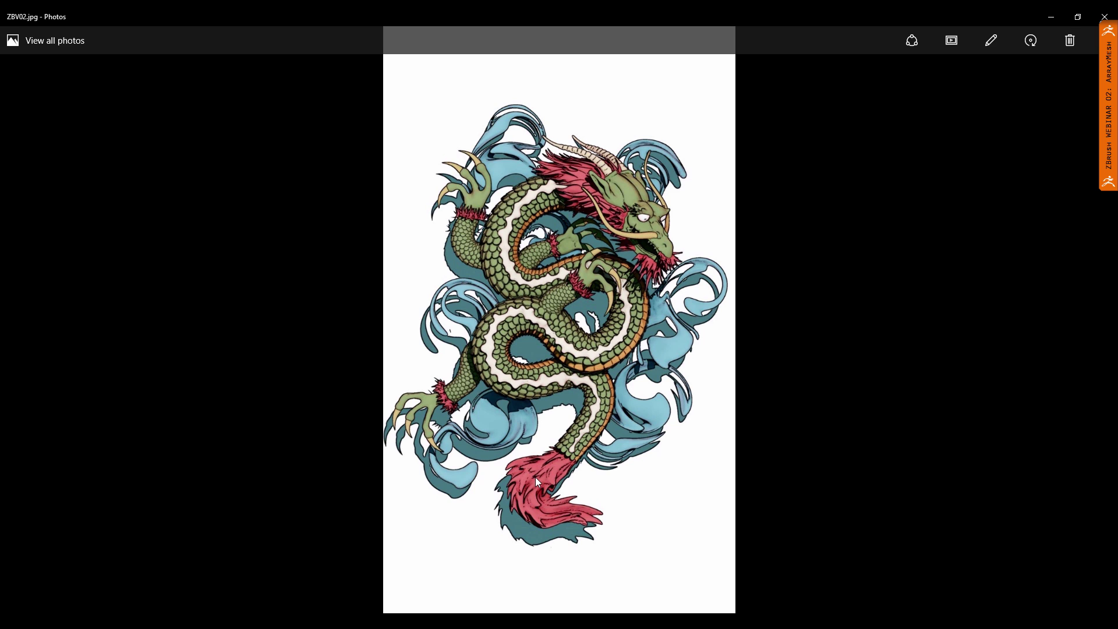
{"action": "key", "text": "Right"}
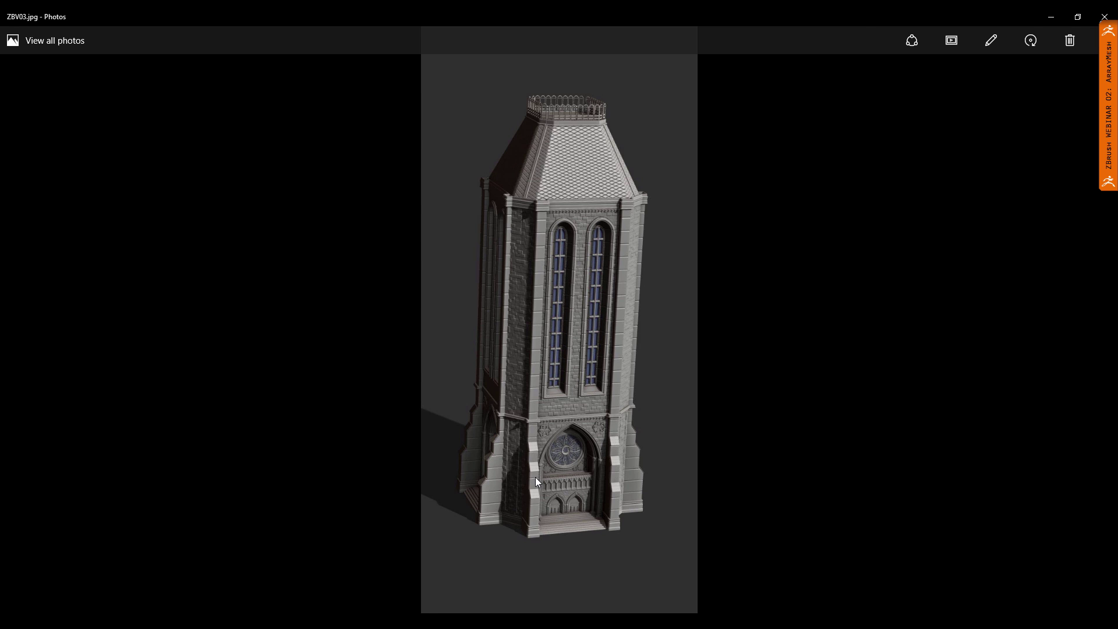
{"action": "key", "text": "Right"}
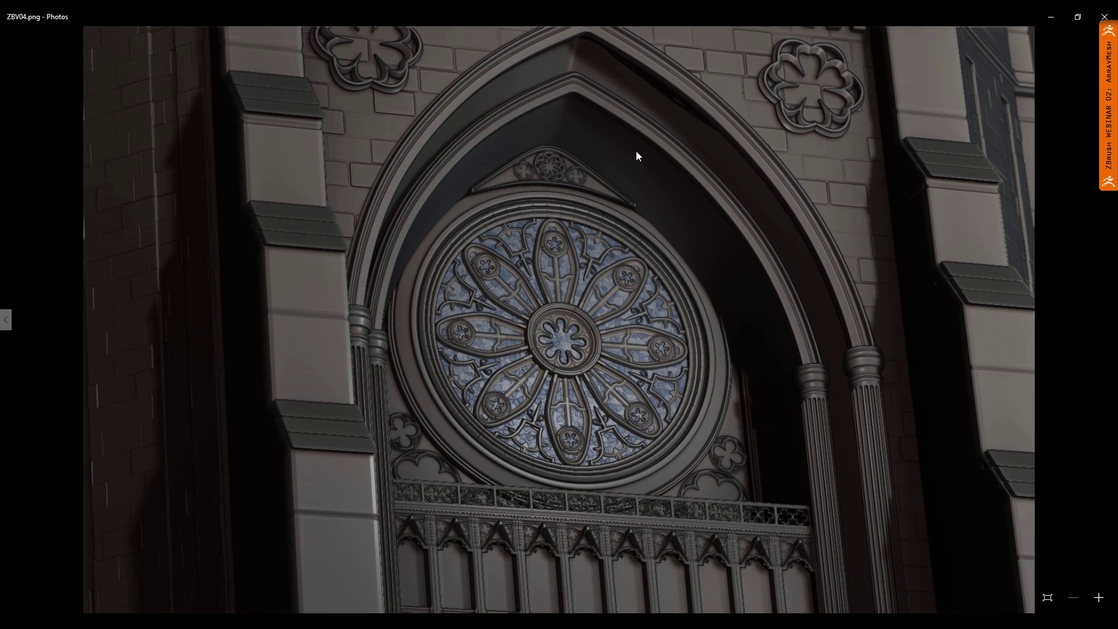
{"action": "left_click", "coordinate": [1104, 17]}
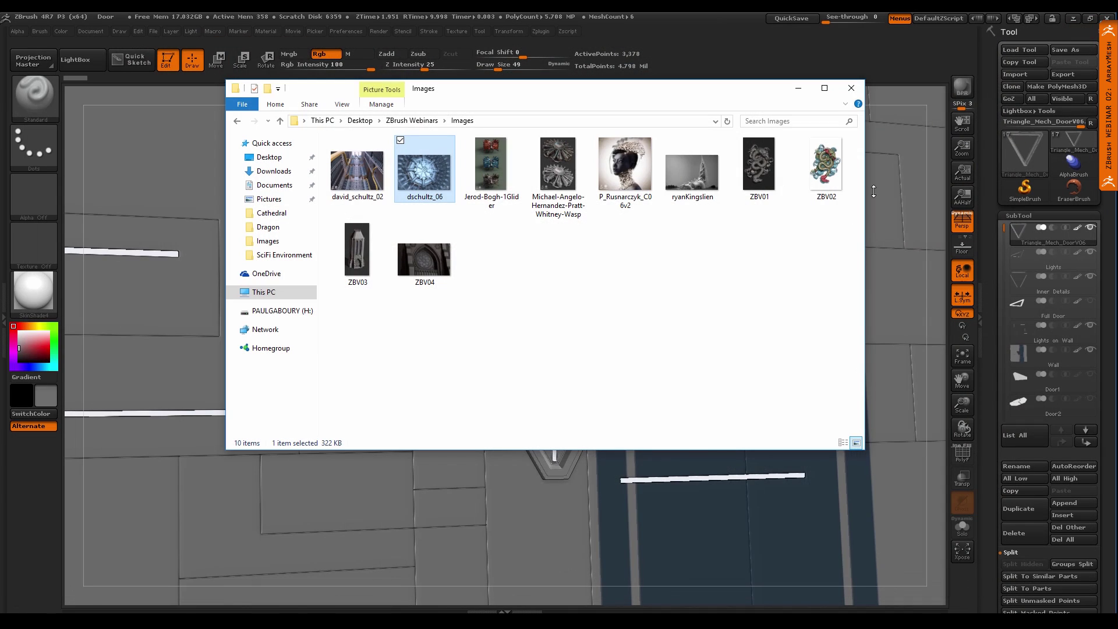
{"action": "left_click", "coordinate": [852, 88]}
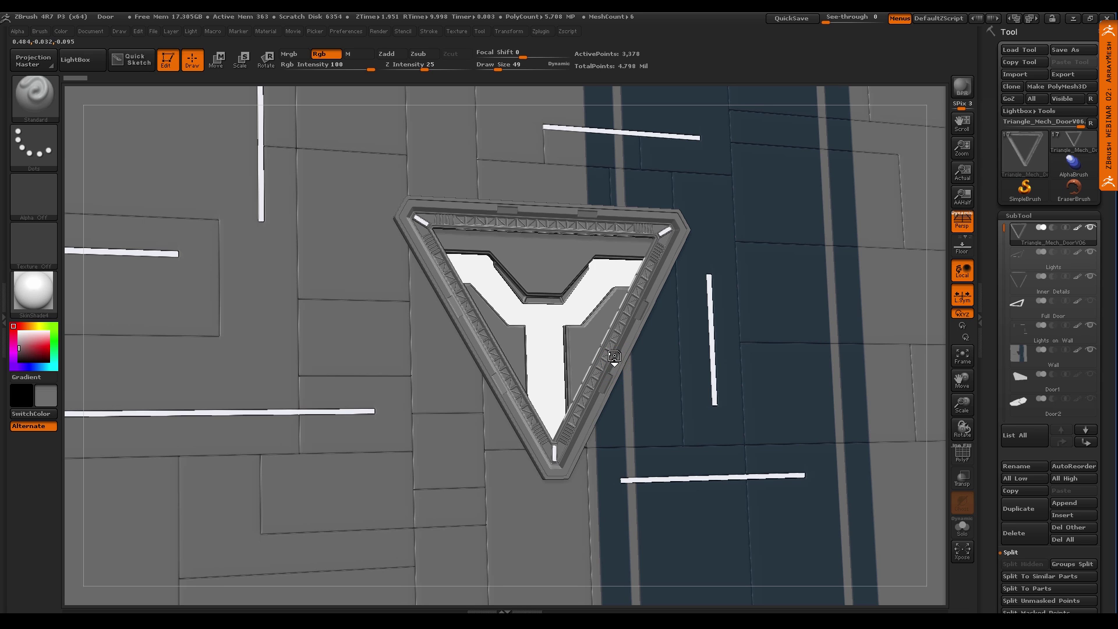
Hide the Final Door SubTool and show the Door1 SubTool inside the triangular frame
{"action": "right_click_drag", "start_coordinate": [617, 354], "coordinate": [614, 354]}
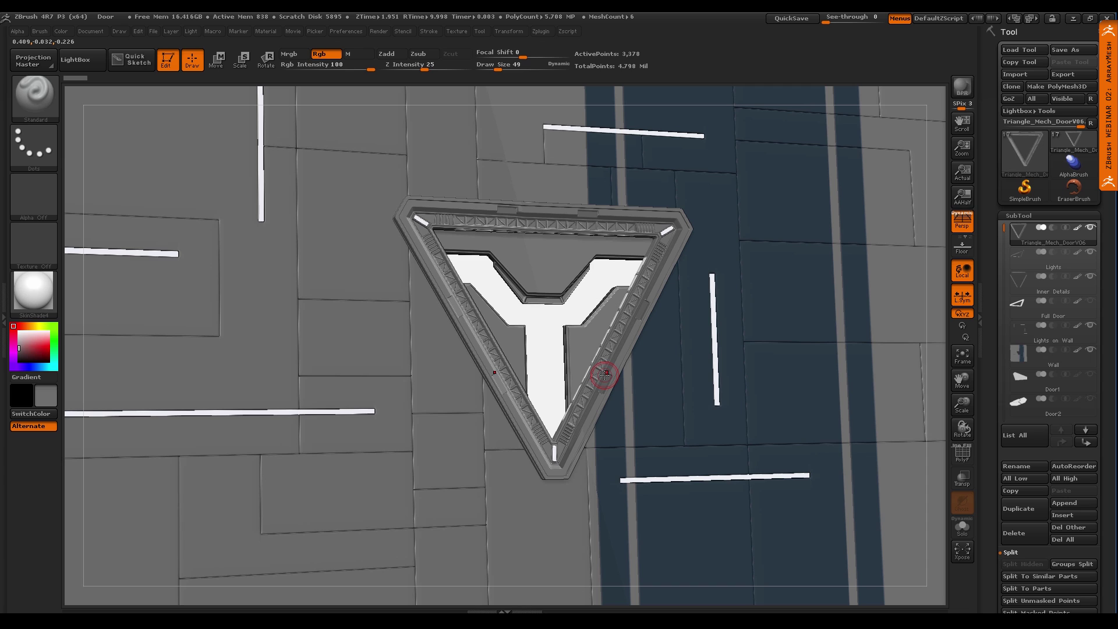
{"action": "left_click_drag", "start_coordinate": [1004, 226], "coordinate": [1001, 343]}
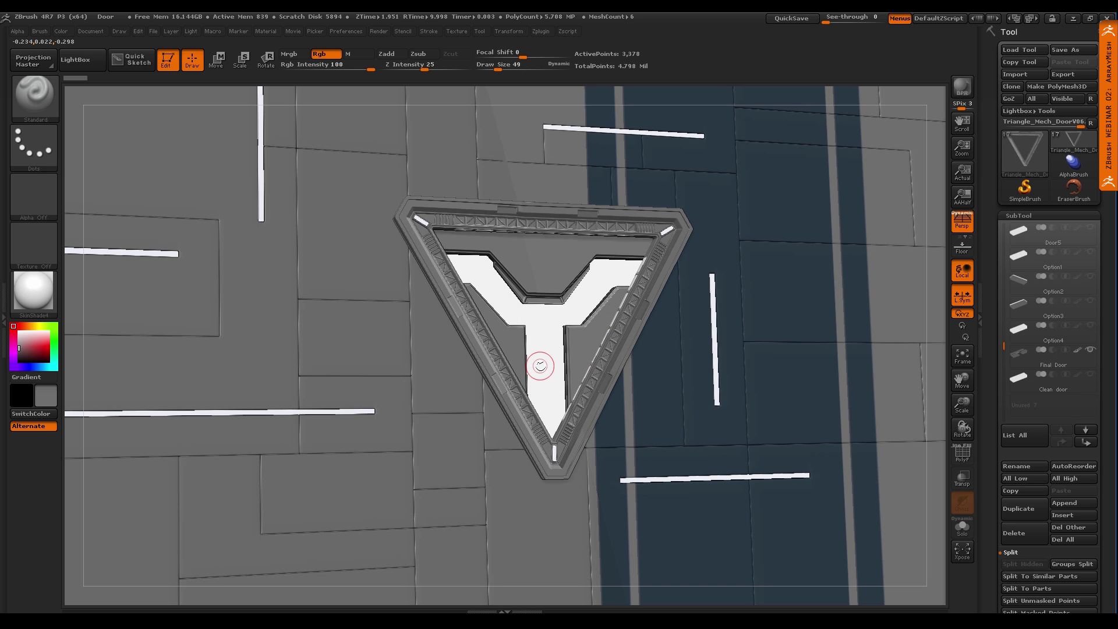
{"action": "left_click", "coordinate": [1018, 216]}
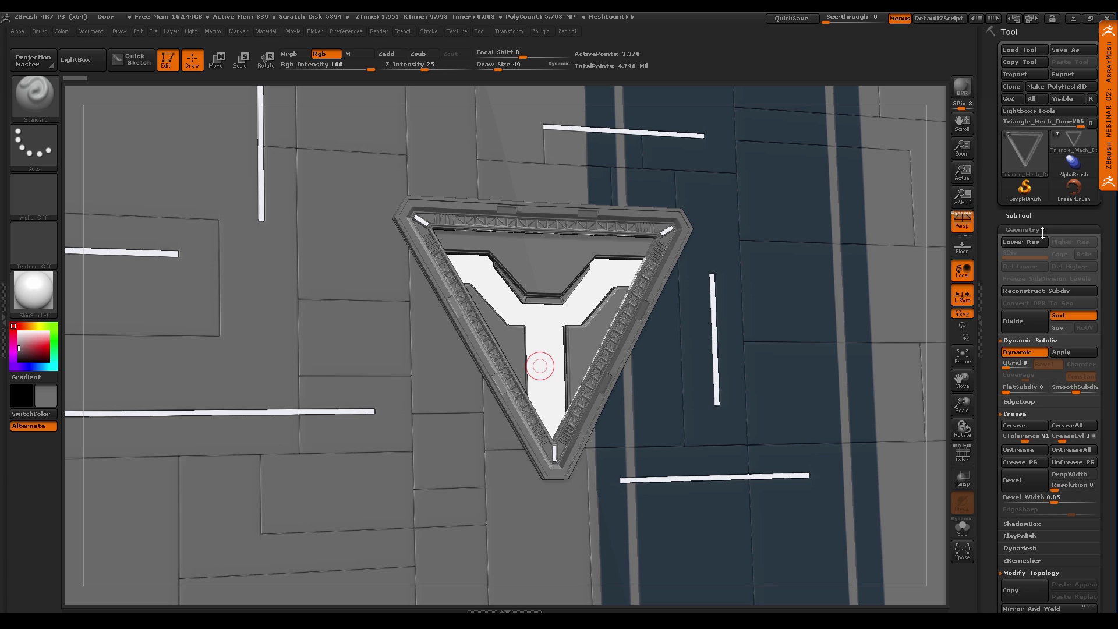
{"action": "left_click", "coordinate": [1023, 230]}
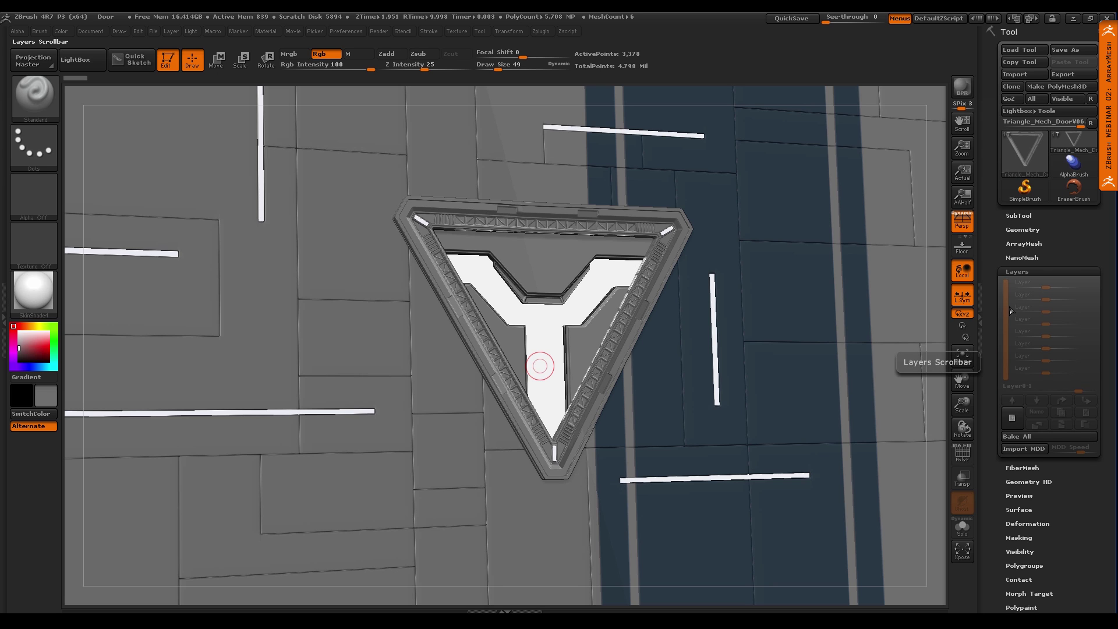
{"action": "left_click", "coordinate": [1019, 216]}
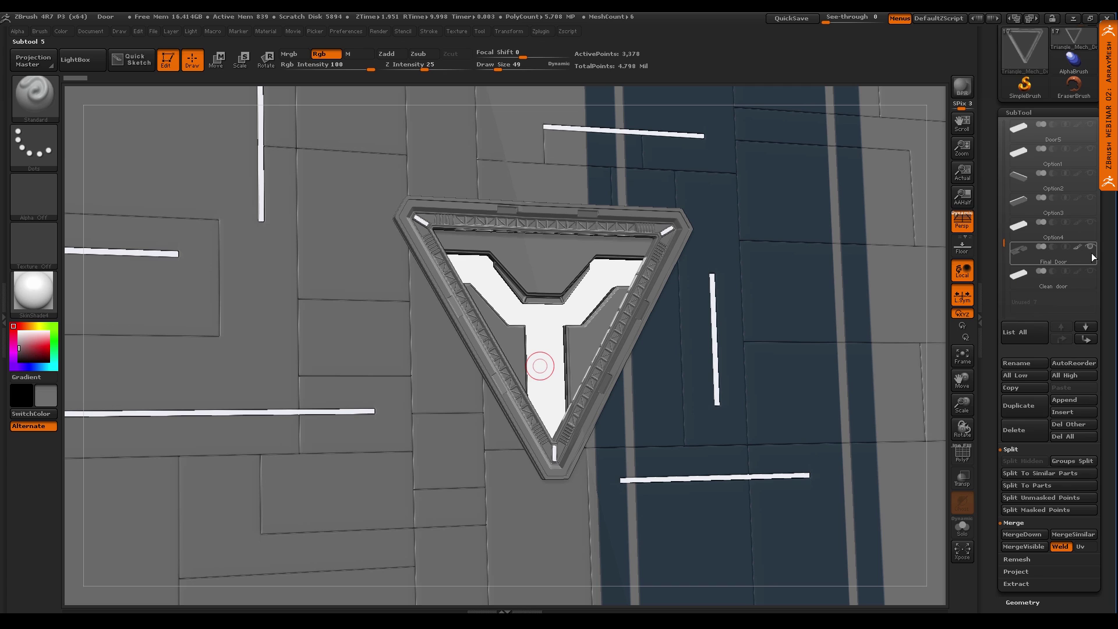
{"action": "left_click_drag", "start_coordinate": [1004, 244], "coordinate": [1005, 166]}
{"action": "left_click", "coordinate": [1037, 228]}
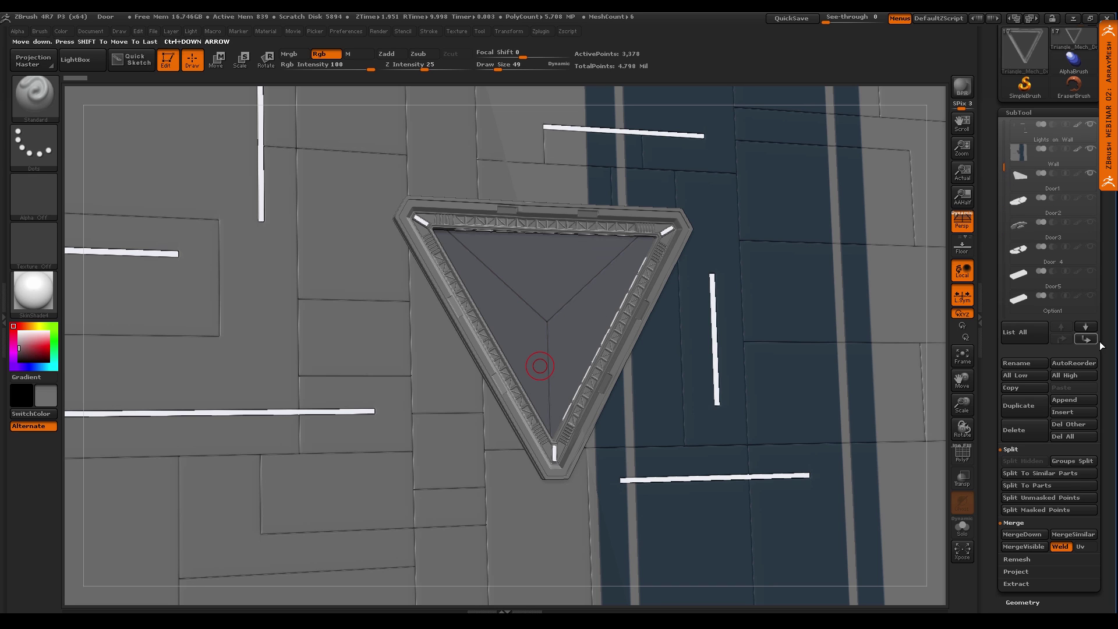
{"action": "scroll", "coordinate": [1024, 192], "scroll_direction": "down", "scroll_amount": 1}
{"action": "left_click", "coordinate": [1028, 156]}
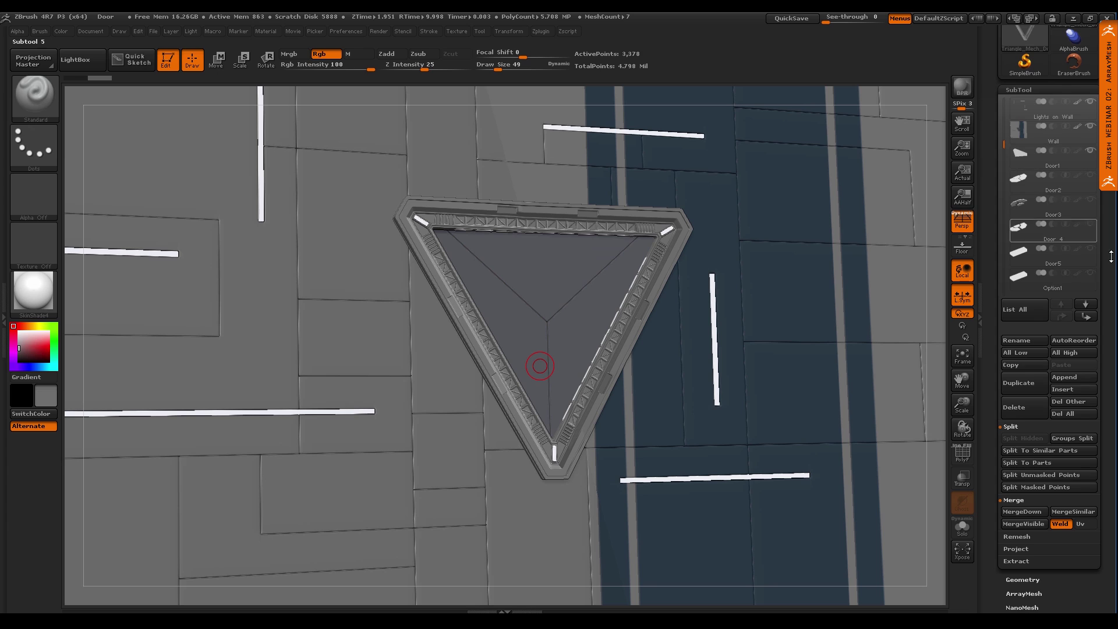
Select the Door1 SubTool and adjust the intensity of its Untitled Layer 0
{"action": "scroll", "coordinate": [1083, 314], "scroll_direction": "up", "scroll_amount": 5}
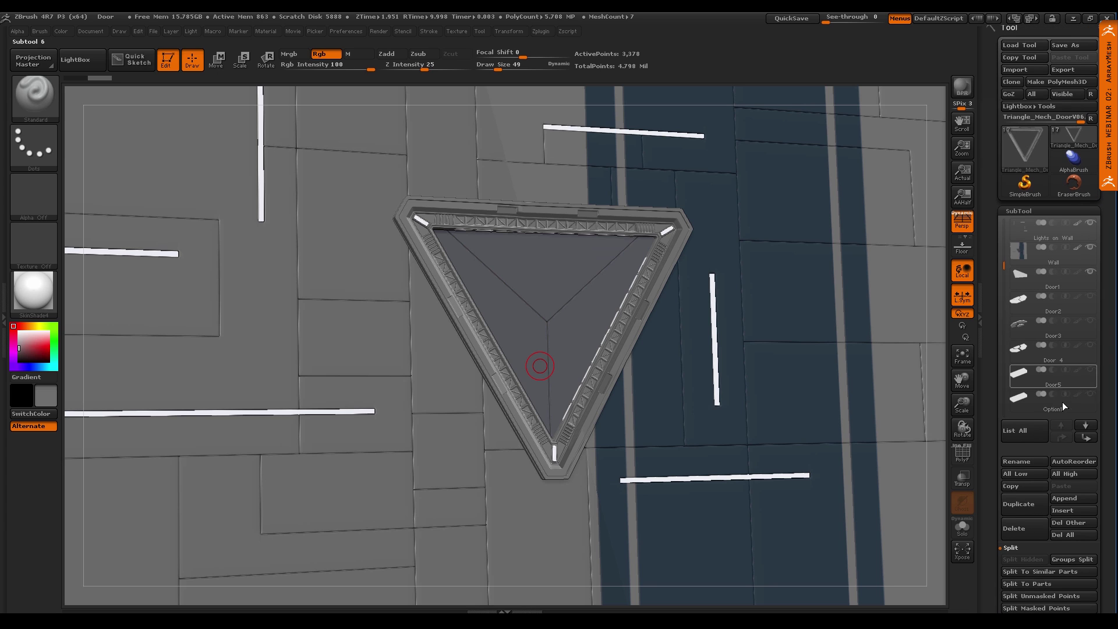
{"action": "mouse_move", "coordinate": [1004, 267]}
{"action": "left_mouse_down", "text": "shift"}
{"action": "mouse_move", "coordinate": [1003, 303]}
{"action": "mouse_move", "coordinate": [1006, 282]}
{"action": "left_mouse_up", "text": "shift"}
{"action": "scroll", "coordinate": [1070, 271], "scroll_direction": "up", "scroll_amount": 2}
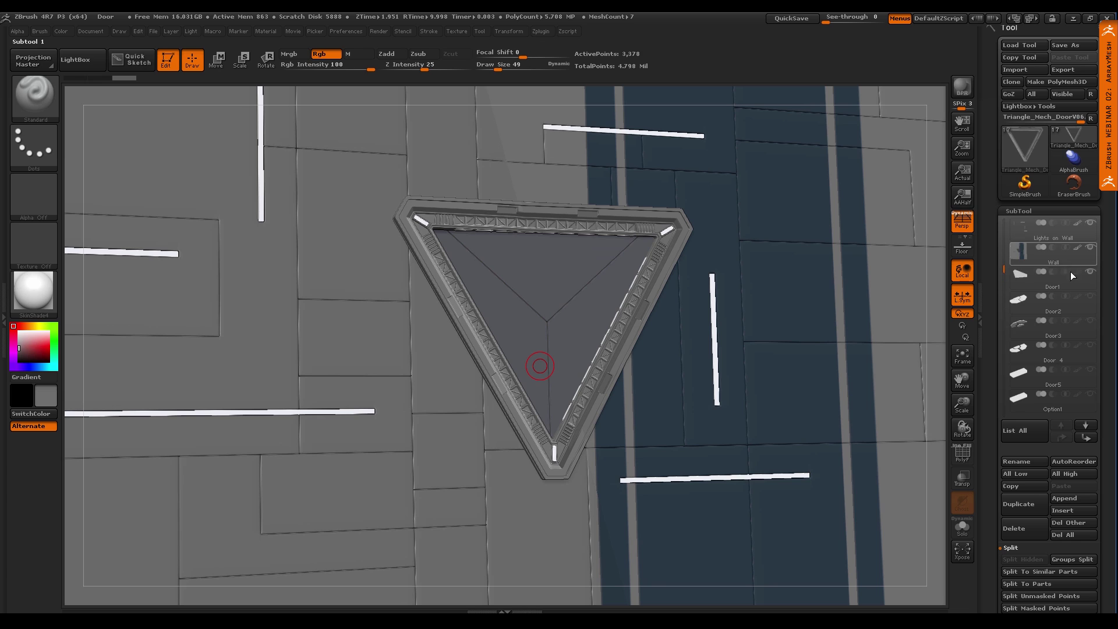
{"action": "scroll", "coordinate": [1103, 364], "scroll_direction": "down", "scroll_amount": 1}
{"action": "left_click", "coordinate": [1042, 252]}
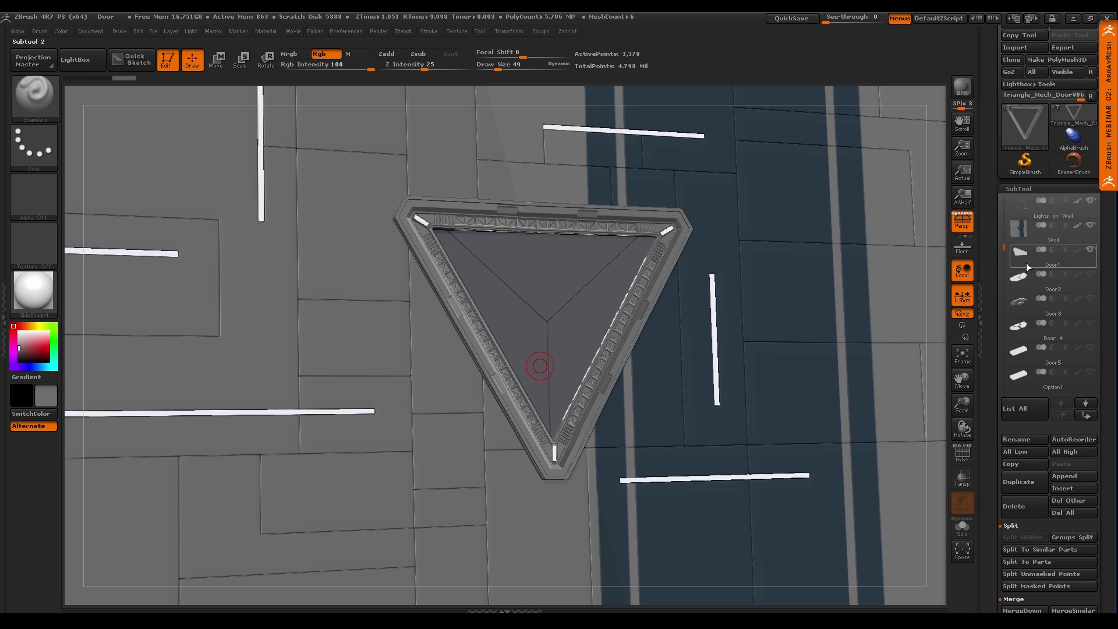
{"action": "scroll", "coordinate": [1099, 278], "scroll_direction": "down", "scroll_amount": 10}
{"action": "scroll", "coordinate": [1099, 278], "scroll_direction": "down", "scroll_amount": 2}
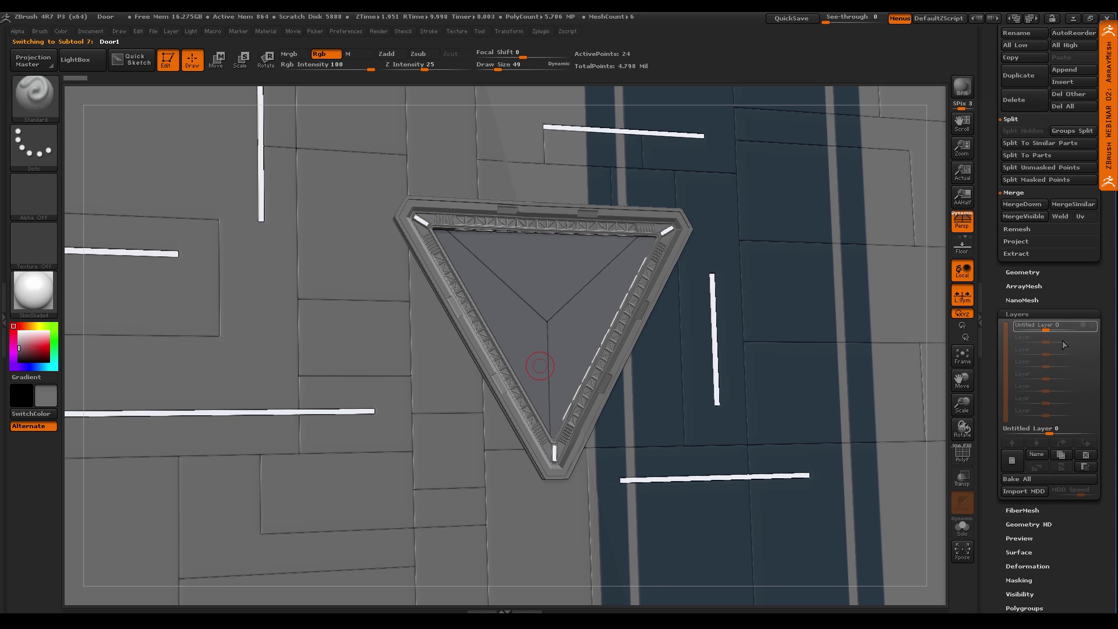
{"action": "mouse_move", "coordinate": [1046, 329]}
{"action": "left_mouse_down"}
{"action": "mouse_move", "coordinate": [1101, 362]}
{"action": "mouse_move", "coordinate": [1094, 392]}
{"action": "left_mouse_up"}
Swap the displayed door from Door1 to Door3 and adjust Door3's layer intensity until its panels close together
{"action": "mouse_move", "coordinate": [1004, 205]}
{"action": "left_mouse_down"}
{"action": "mouse_move", "coordinate": [1004, 258]}
{"action": "mouse_move", "coordinate": [1005, 198]}
{"action": "left_mouse_up"}
{"action": "left_click", "coordinate": [1087, 216]}
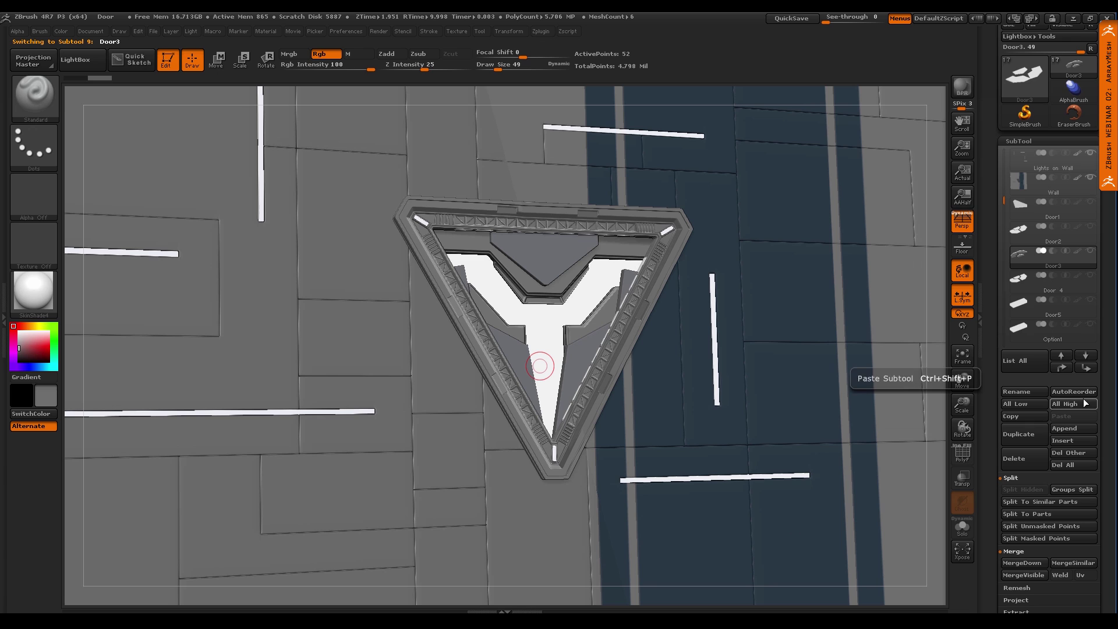
{"action": "left_click_drag", "start_coordinate": [1099, 376], "coordinate": [1099, 352]}
{"action": "left_click_drag", "start_coordinate": [1005, 179], "coordinate": [1005, 199]}
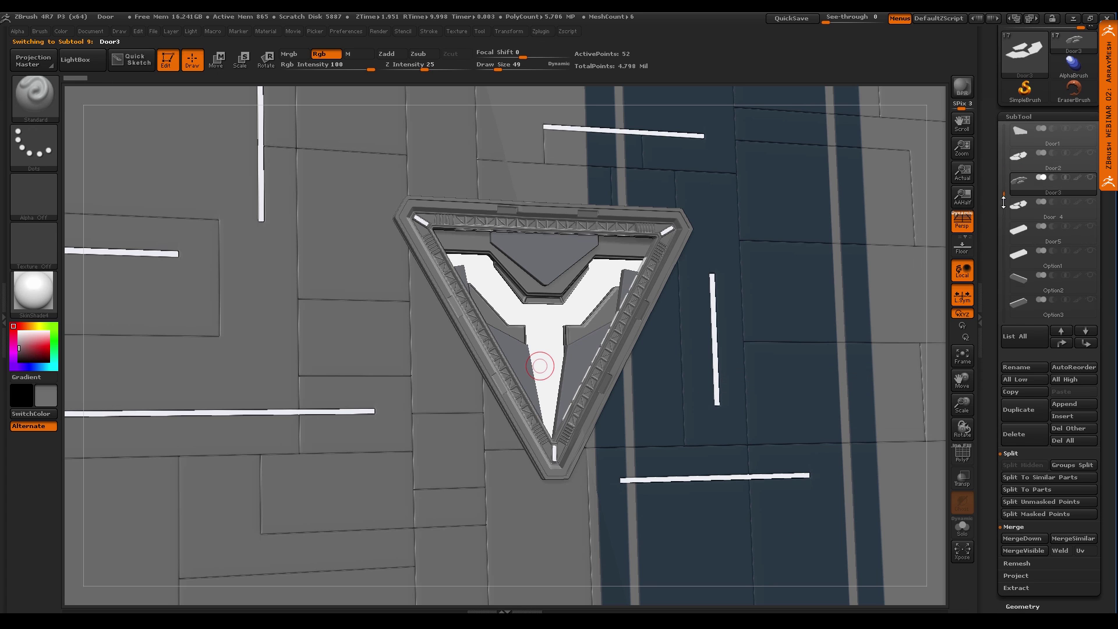
{"action": "left_click_drag", "start_coordinate": [1101, 391], "coordinate": [1101, 88]}
{"action": "left_click_drag", "start_coordinate": [1055, 361], "coordinate": [1047, 360]}
{"action": "left_click_drag", "start_coordinate": [1094, 207], "coordinate": [1094, 495]}
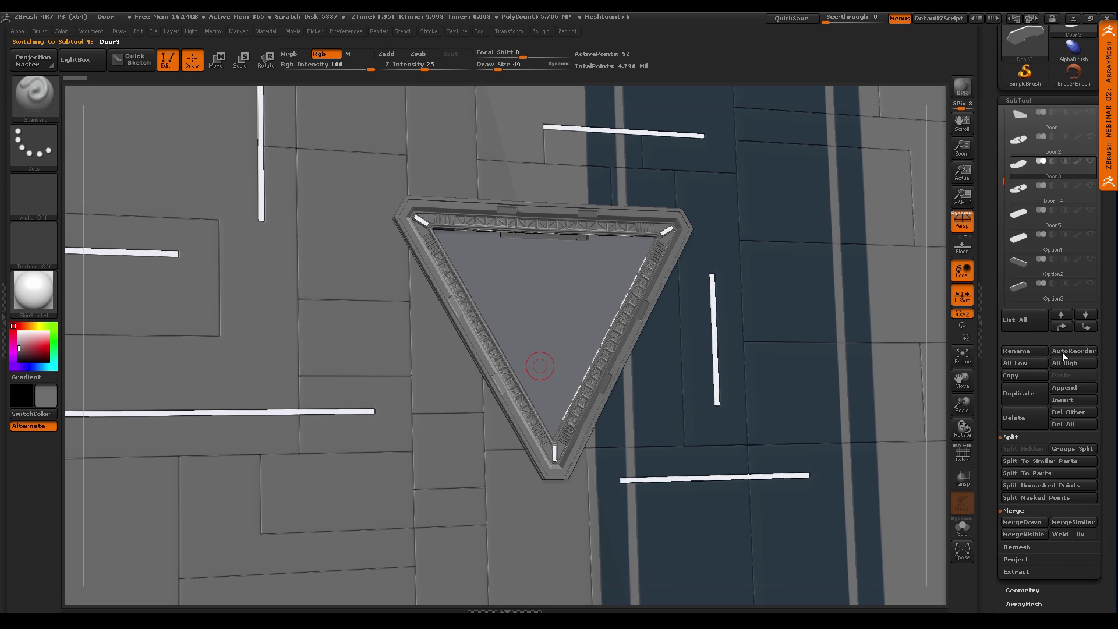
Select the Option3 SubTool in place of Door3 and isolate it in Solo mode
{"action": "left_click", "coordinate": [1024, 288]}
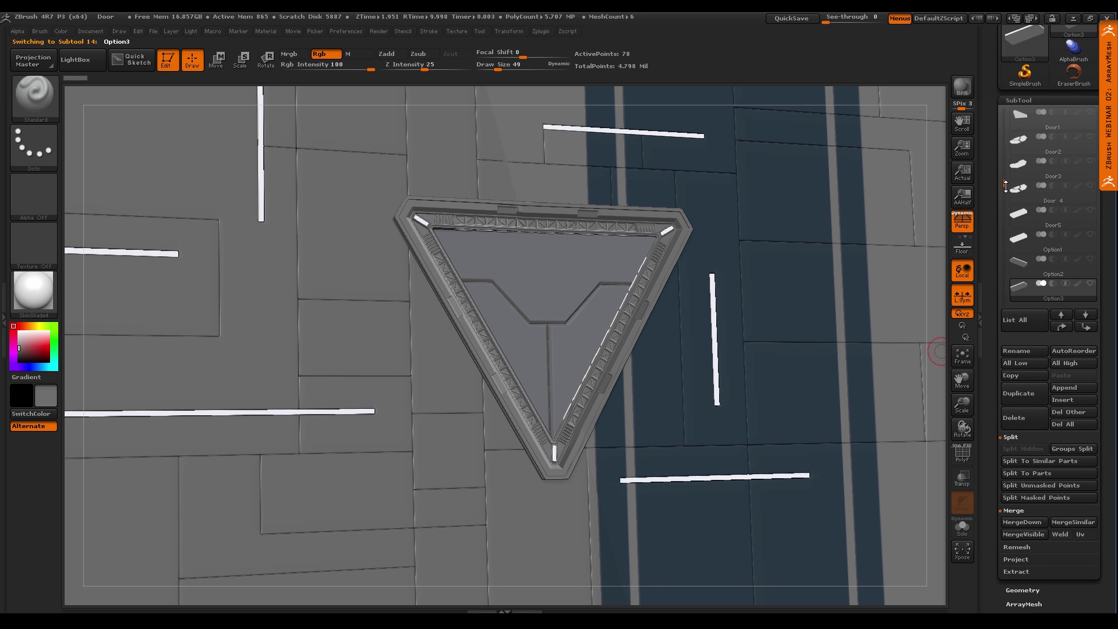
{"action": "left_click_drag", "start_coordinate": [1006, 186], "coordinate": [1005, 231]}
{"action": "mouse_move", "coordinate": [1030, 248]}
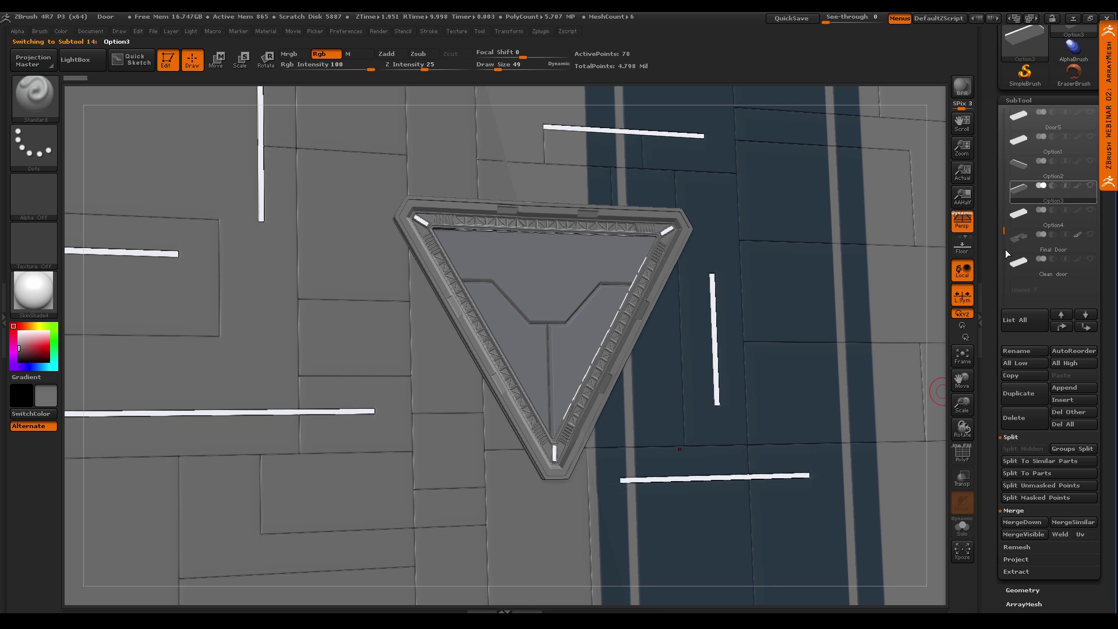
{"action": "left_click", "coordinate": [962, 527]}
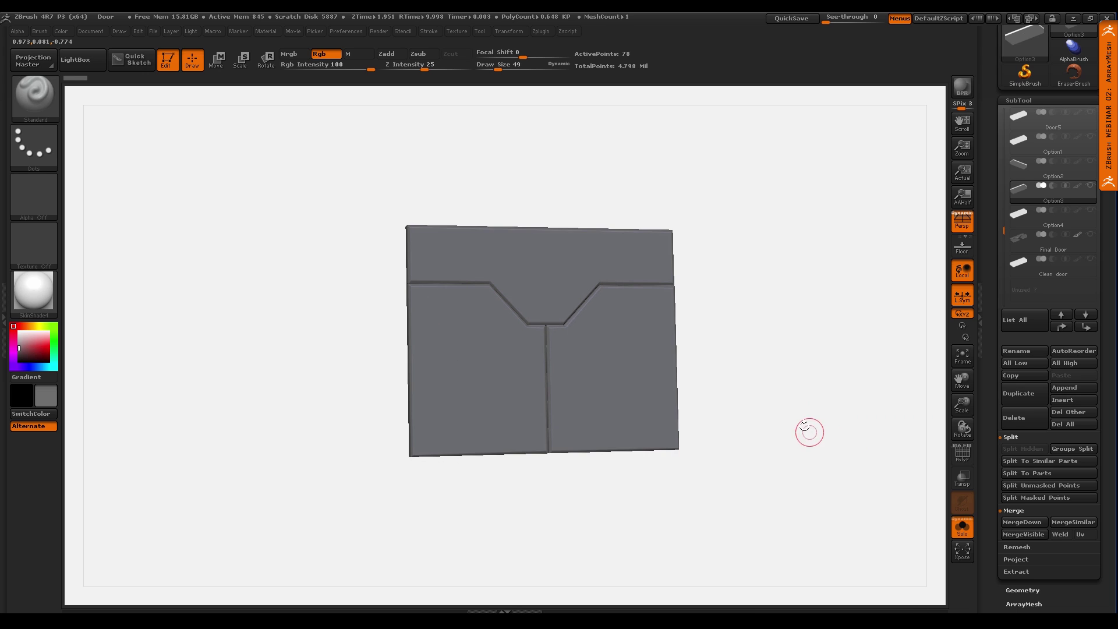
Turn on PolyFrame for the isolated Option3 door and view its panels straight from the front
{"action": "left_click_drag", "start_coordinate": [810, 432], "coordinate": [630, 415], "text": "shift"}
{"action": "key", "text": "shift+f"}
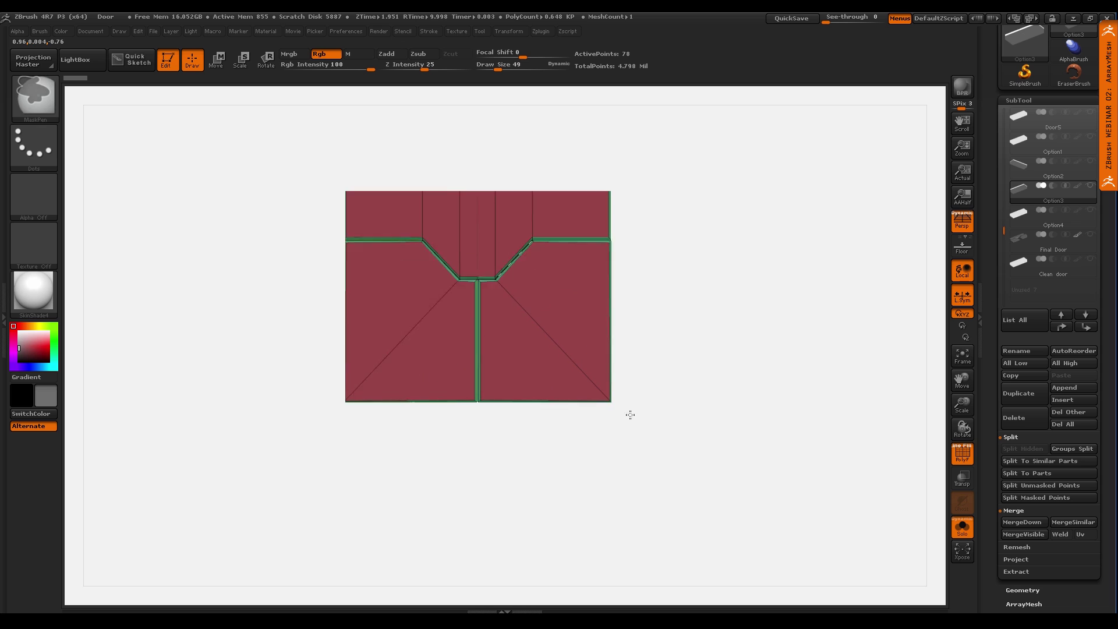
{"action": "right_click_drag", "start_coordinate": [630, 415], "coordinate": [674, 462], "text": "ctrl"}
{"action": "right_click_drag", "start_coordinate": [674, 462], "coordinate": [722, 548], "text": "alt"}
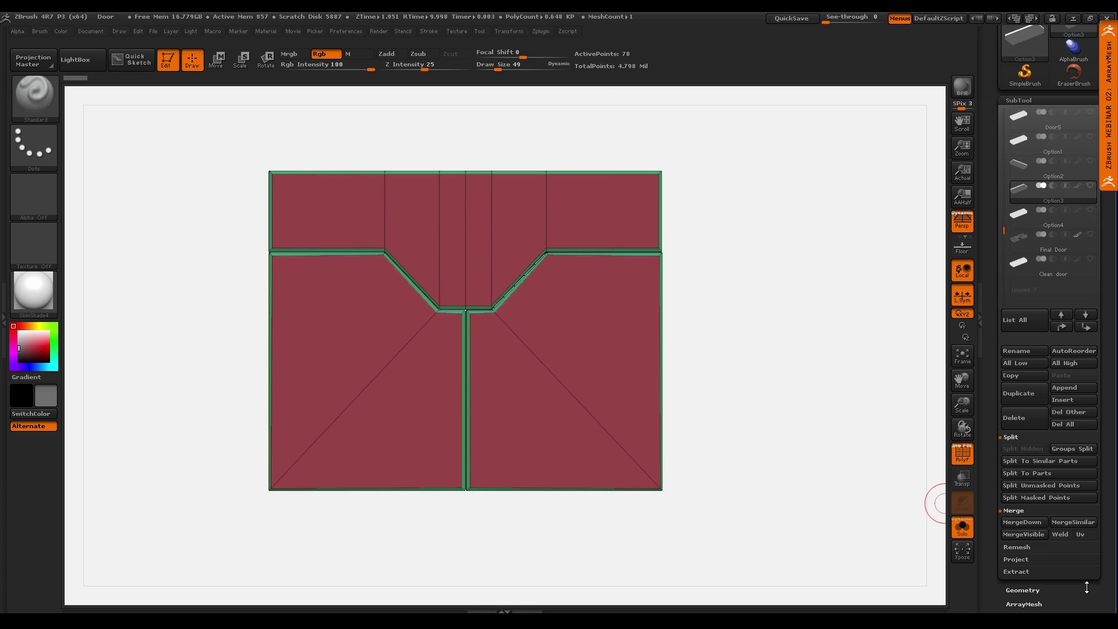
Give each separate panel of the Option3 door its own polygroup using Auto Groups
{"action": "left_click", "coordinate": [1018, 100]}
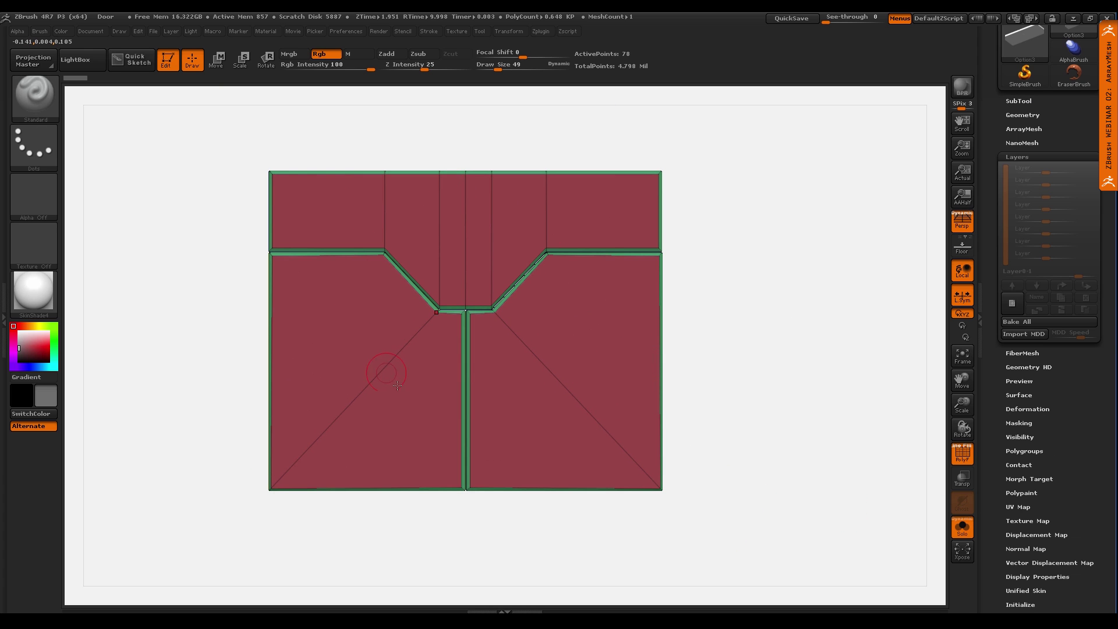
{"action": "right_click_drag", "start_coordinate": [402, 391], "coordinate": [523, 438]}
{"action": "right_click_drag", "start_coordinate": [646, 453], "coordinate": [590, 439]}
{"action": "key", "text": "shift"}
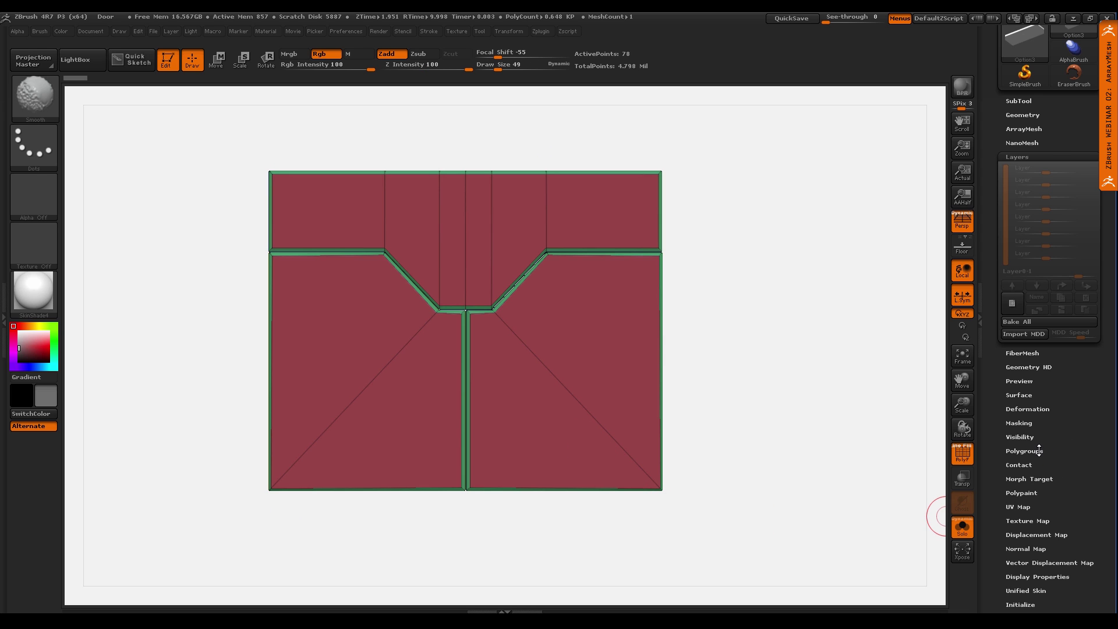
{"action": "left_click", "coordinate": [1023, 451]}
{"action": "scroll", "coordinate": [1045, 191], "scroll_direction": "up", "scroll_amount": 3}
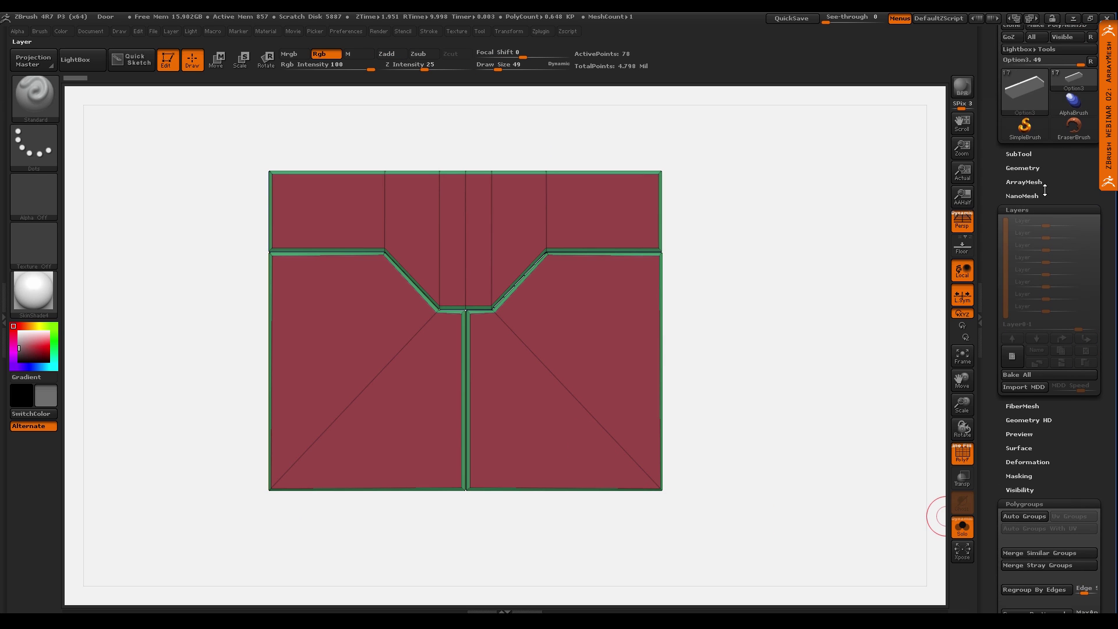
{"action": "scroll", "coordinate": [1045, 232], "scroll_direction": "down", "scroll_amount": 3}
{"action": "left_click", "coordinate": [1024, 453]}
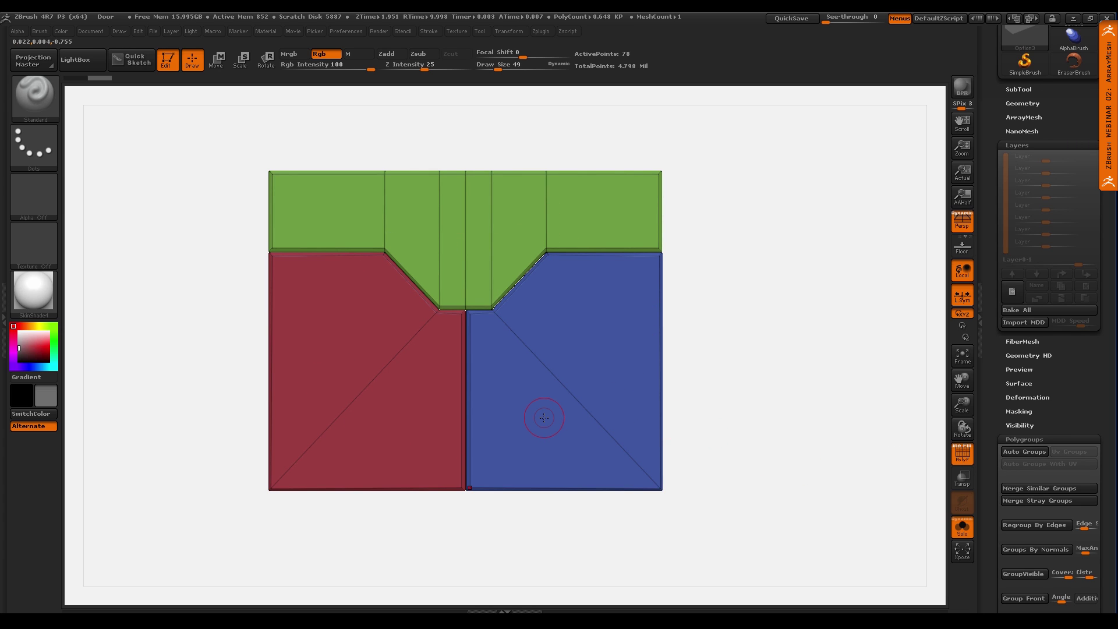
Add a new recording layer to the door and mask everything except the green upper panel
{"action": "left_click", "coordinate": [1009, 293]}
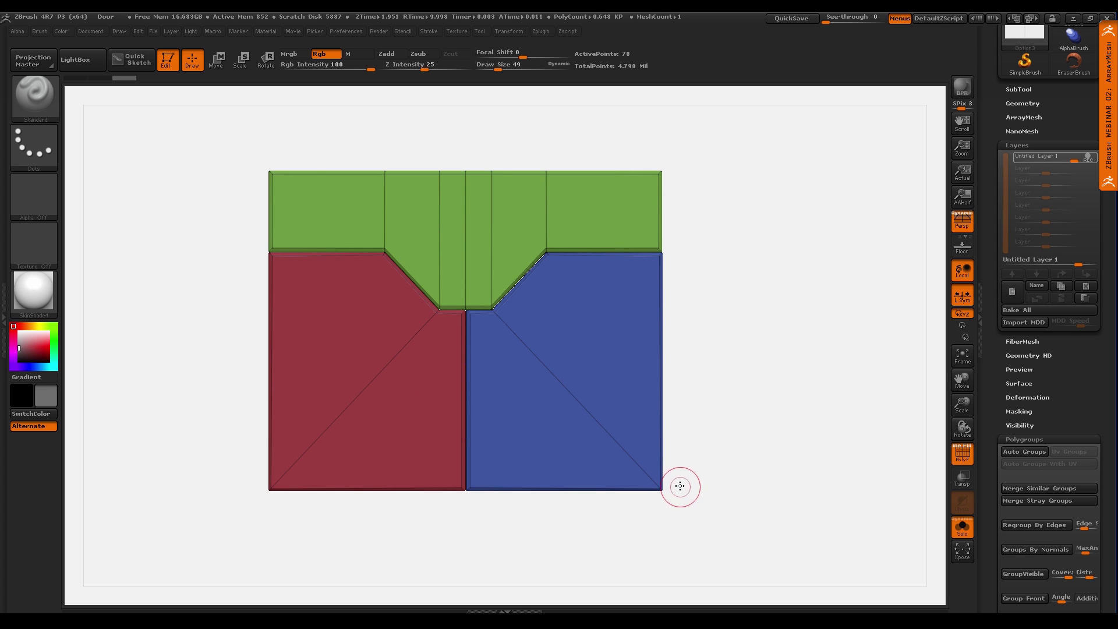
{"action": "key", "text": "w"}
{"action": "left_click_drag", "start_coordinate": [742, 366], "coordinate": [751, 429], "text": "alt"}
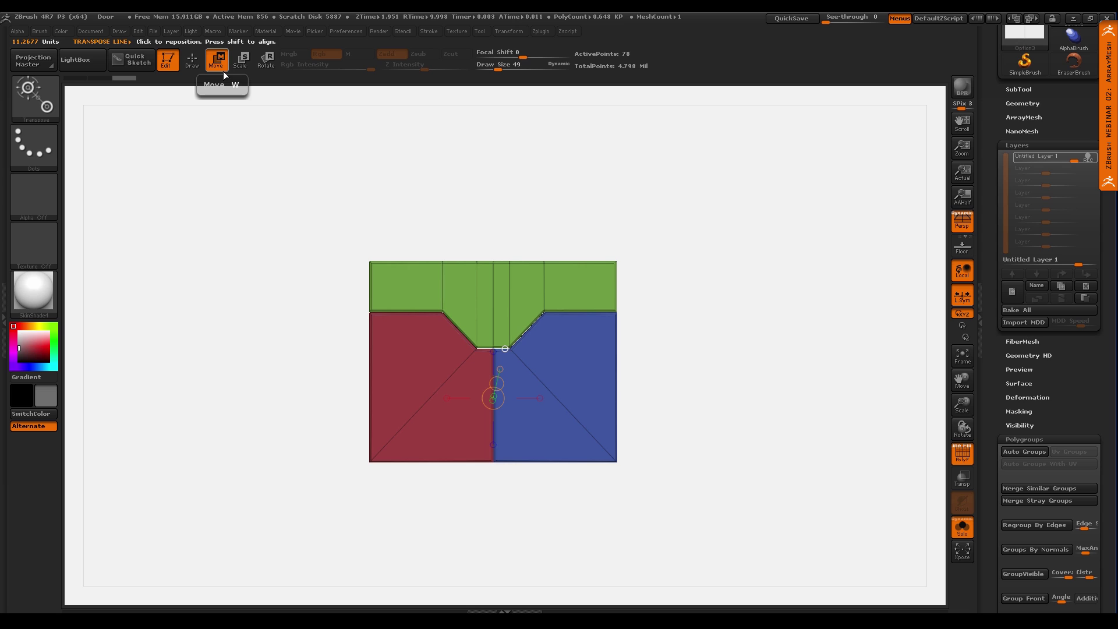
{"action": "left_click_drag", "start_coordinate": [492, 264], "coordinate": [493, 220], "text": "ctrl"}
{"action": "left_click_drag", "start_coordinate": [708, 368], "coordinate": [686, 406]}
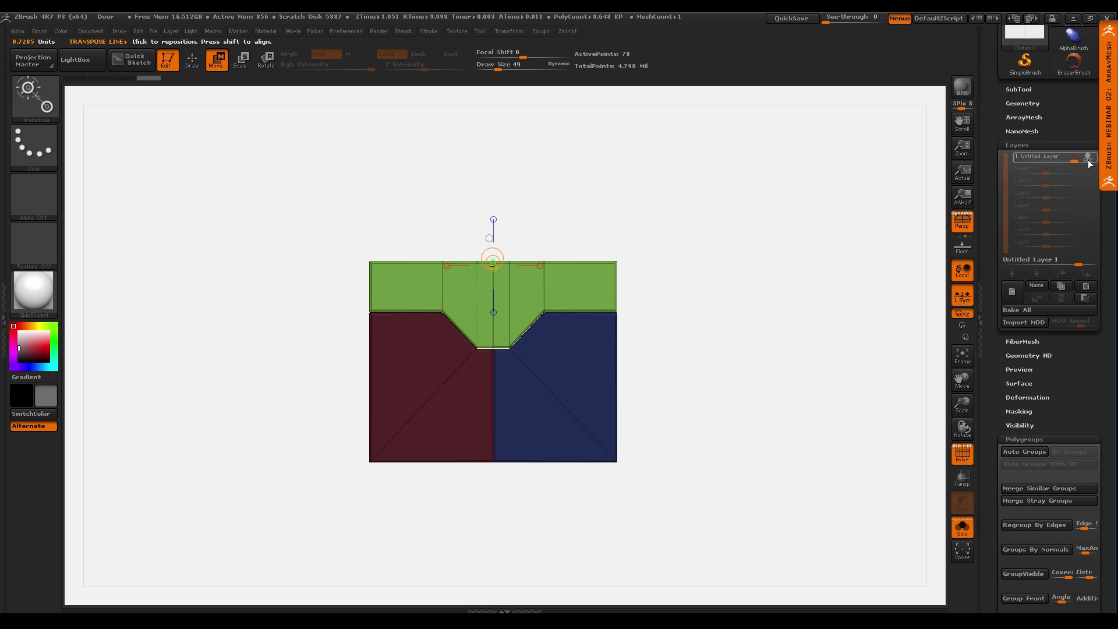
Move the unmasked green panel straight up, clear of the two lower panels, with the transpose line
{"action": "left_click_drag", "start_coordinate": [493, 285], "coordinate": [522, 323]}
{"action": "left_click_drag", "start_coordinate": [523, 258], "coordinate": [524, 182]}
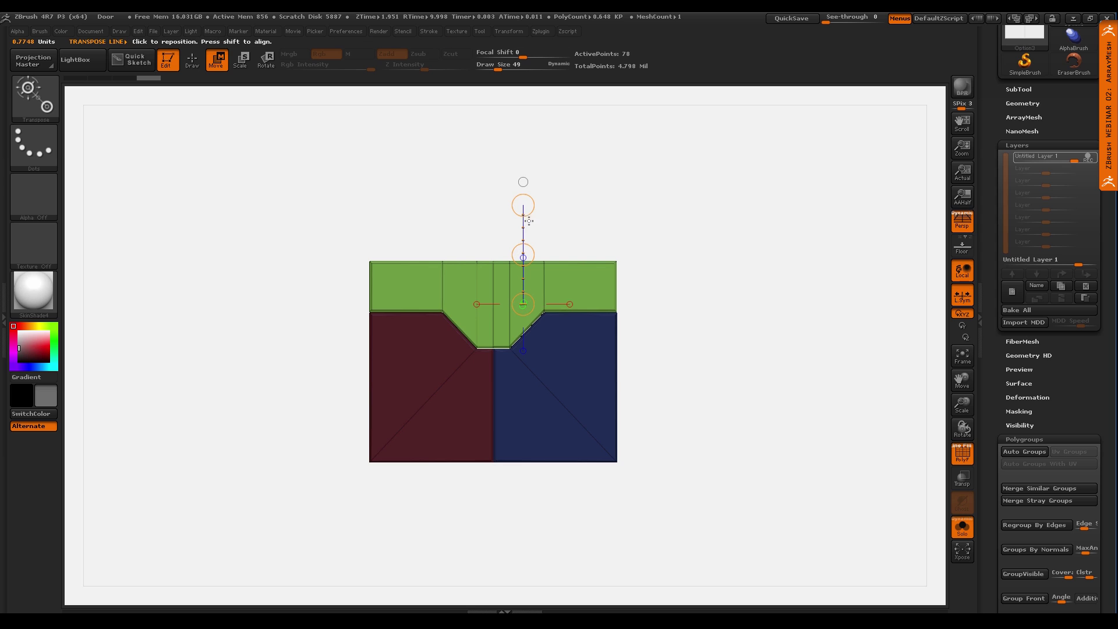
{"action": "left_click_drag", "start_coordinate": [521, 252], "coordinate": [532, 108]}
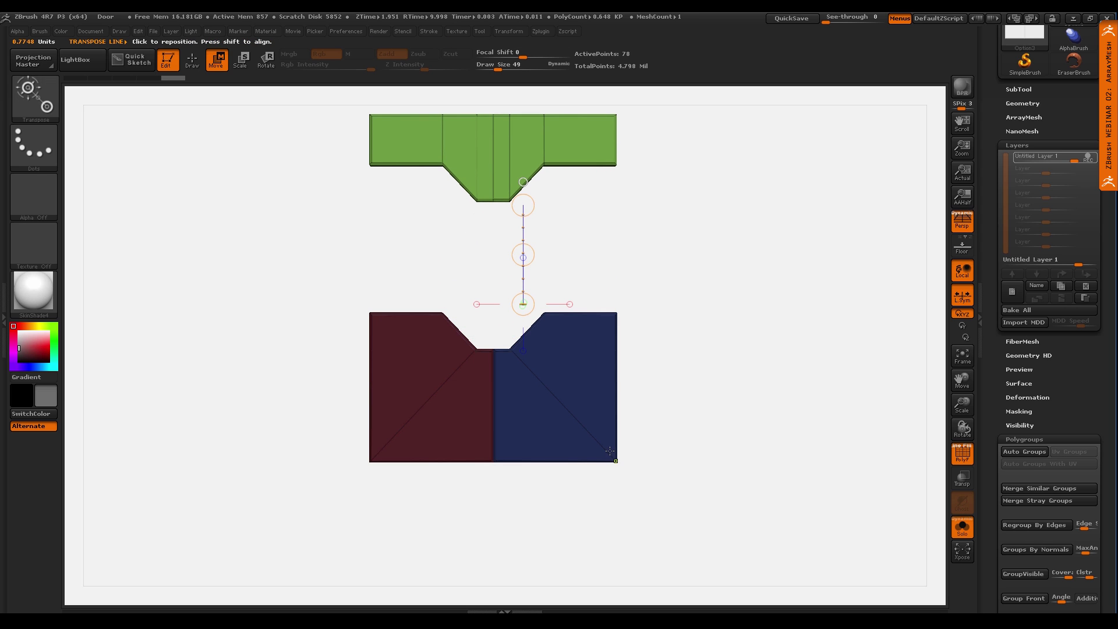
Slide the blue lower panel out to the right and the red one out to the left, masking the other panels
{"action": "left_click_drag", "start_coordinate": [610, 451], "coordinate": [611, 456], "text": "ctrl"}
{"action": "left_click_drag", "start_coordinate": [574, 406], "coordinate": [822, 414], "text": "shift"}
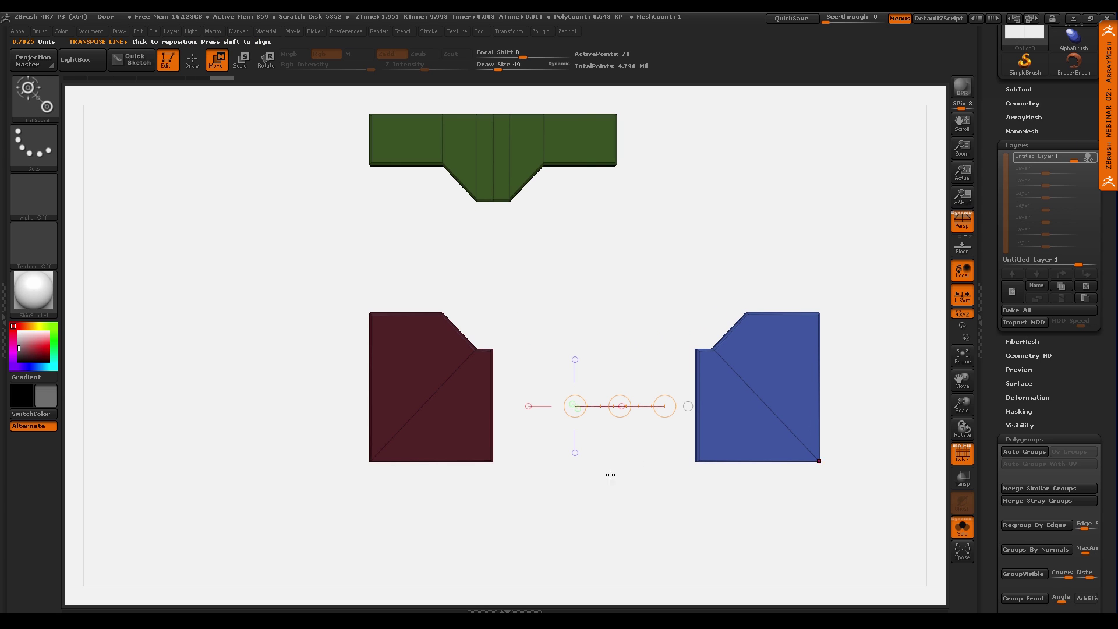
{"action": "key", "text": "ctrl+i"}
{"action": "mouse_move", "coordinate": [444, 429]}
{"action": "left_mouse_down", "text": "shift"}
{"action": "mouse_move", "coordinate": [535, 429]}
{"action": "mouse_move", "coordinate": [294, 474]}
{"action": "left_mouse_up", "text": "shift"}
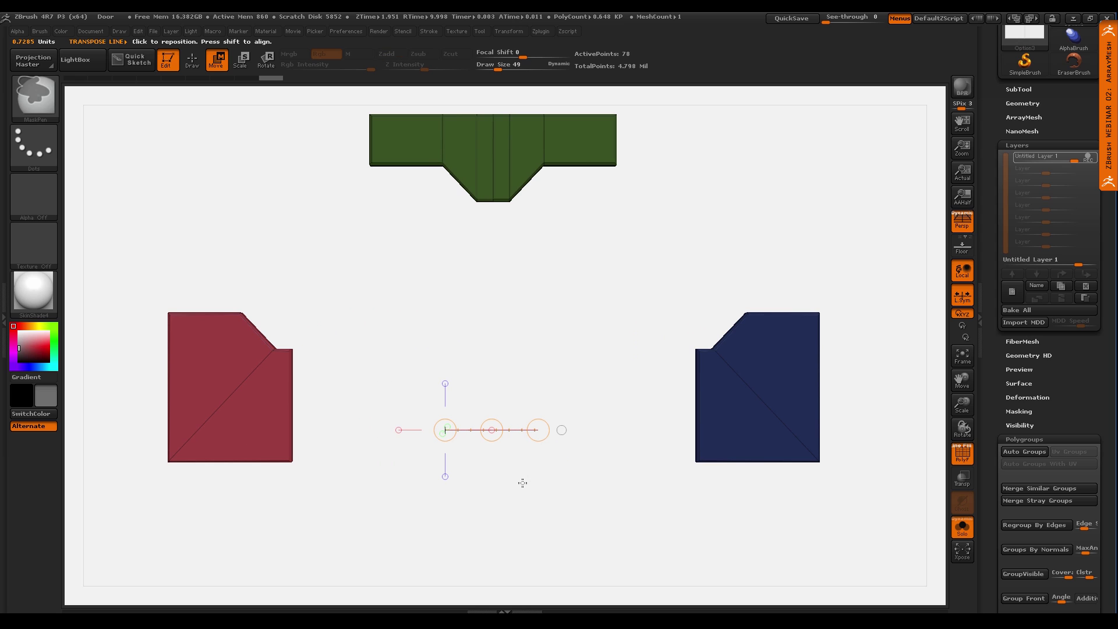
Stop recording the door's layer and lower its intensity to about 0.22, then return to Draw mode
{"action": "left_click", "coordinate": [1087, 158]}
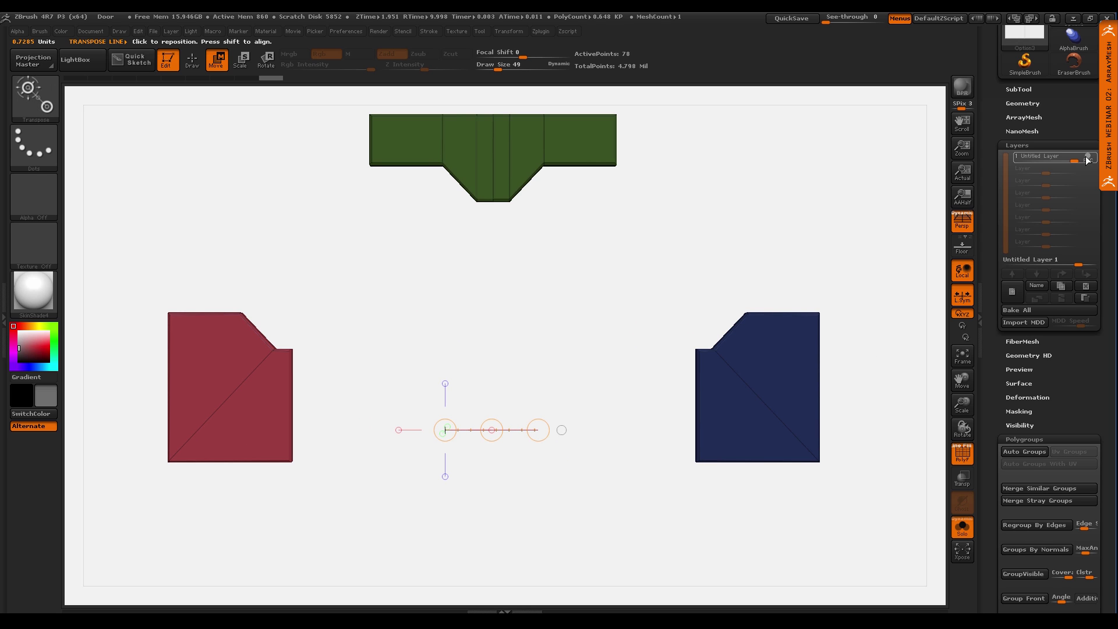
{"action": "left_click", "coordinate": [1087, 158]}
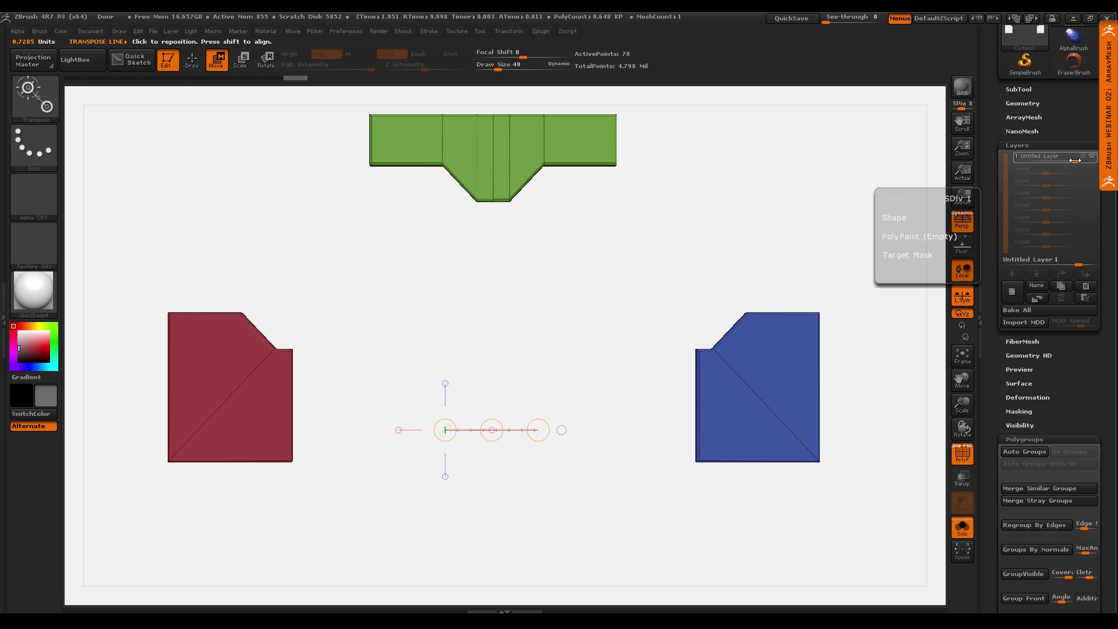
{"action": "left_click_drag", "start_coordinate": [1088, 161], "coordinate": [1055, 163]}
{"action": "key", "text": "q"}
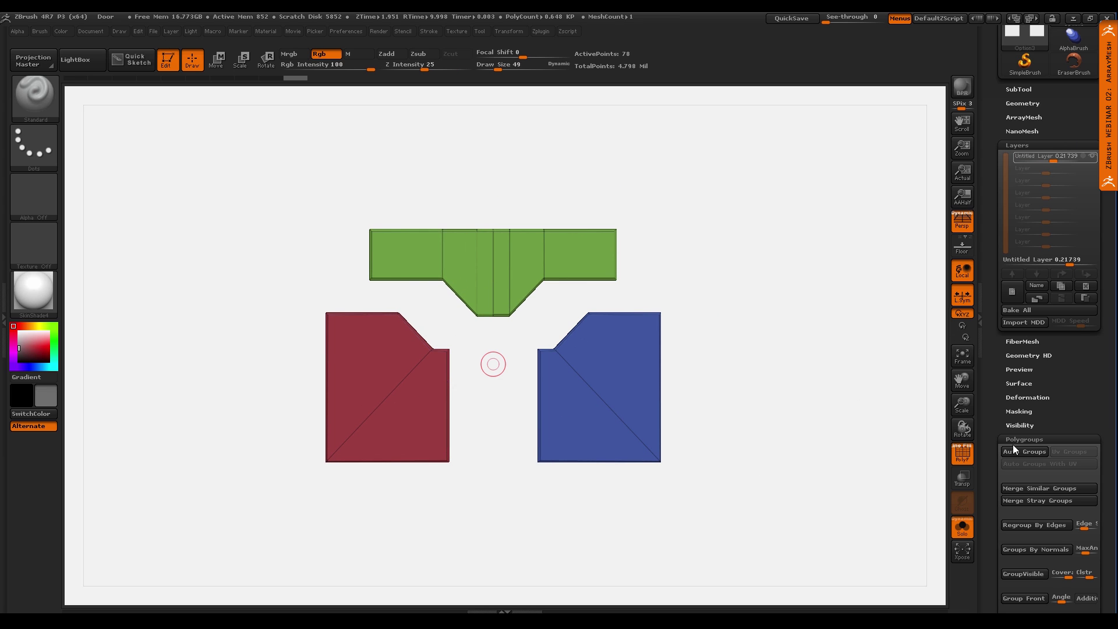
Select the Triangle_Mech_DoorV06 SubTool and examine the triangular frame from an angle and from the front without PolyFrame
{"action": "left_click_drag", "start_coordinate": [1086, 389], "coordinate": [1085, 515]}
{"action": "left_click", "coordinate": [1021, 217]}
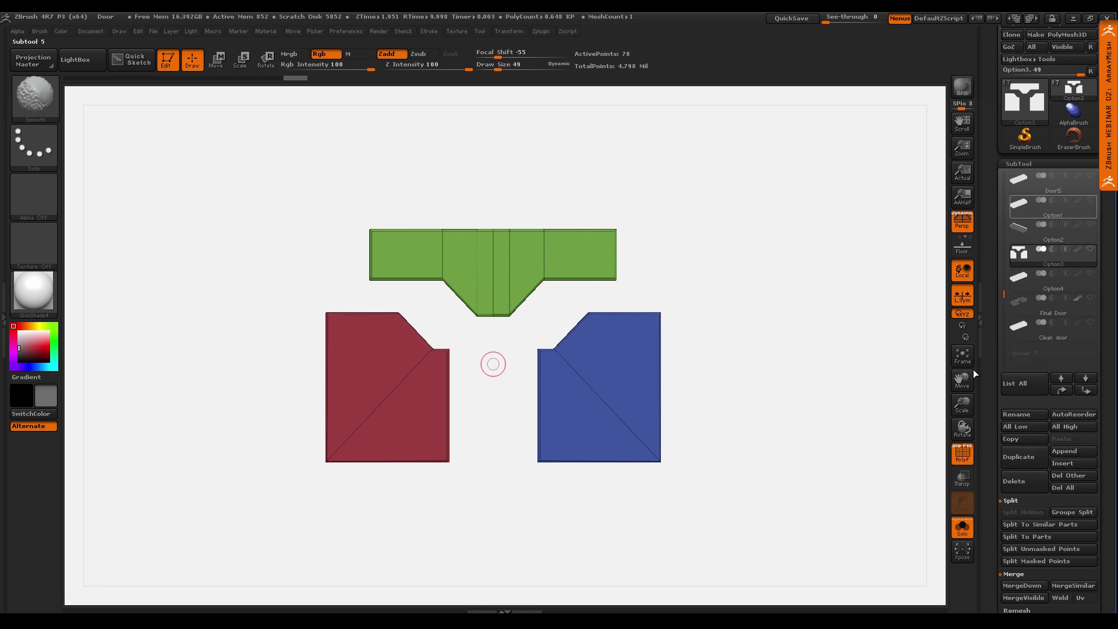
{"action": "left_click_drag", "start_coordinate": [1005, 258], "coordinate": [1003, 125]}
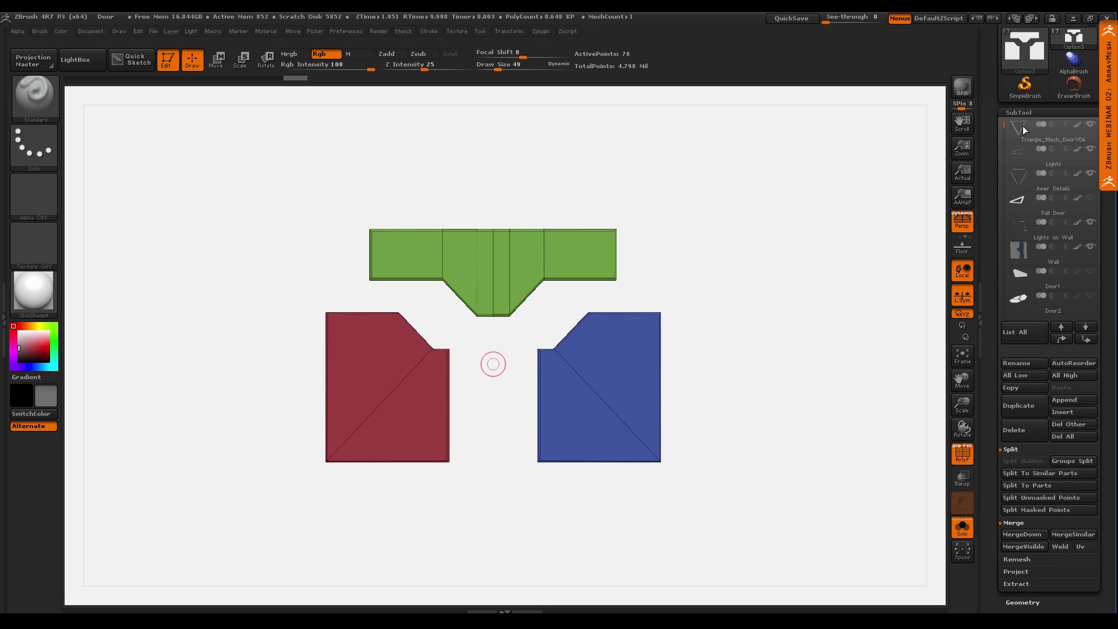
{"action": "left_click", "coordinate": [1019, 138]}
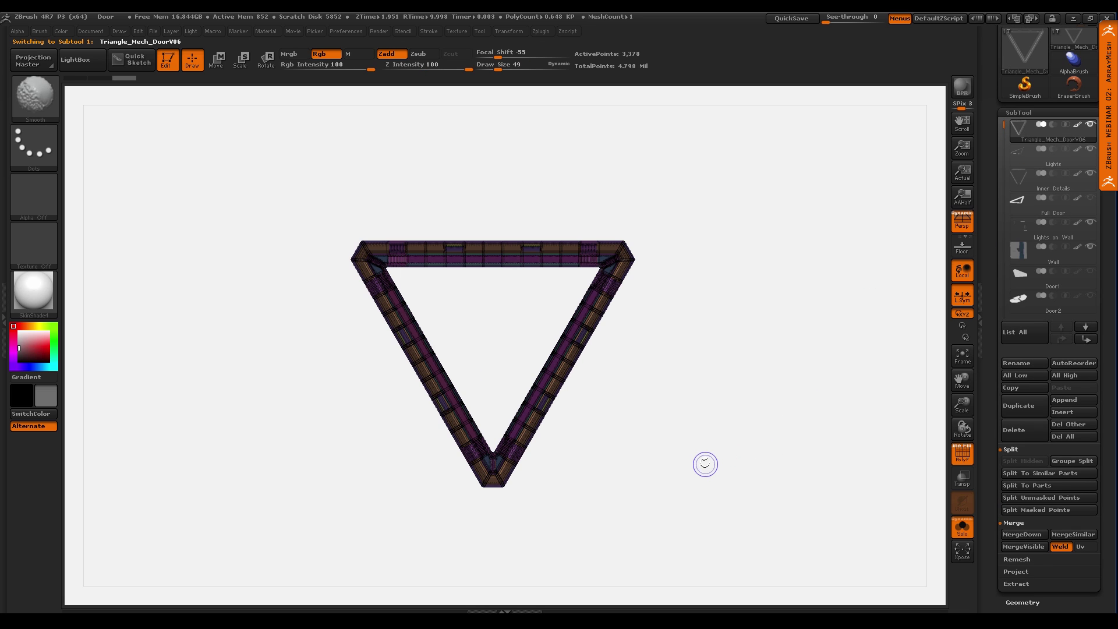
{"action": "left_click_drag", "start_coordinate": [700, 482], "coordinate": [720, 420]}
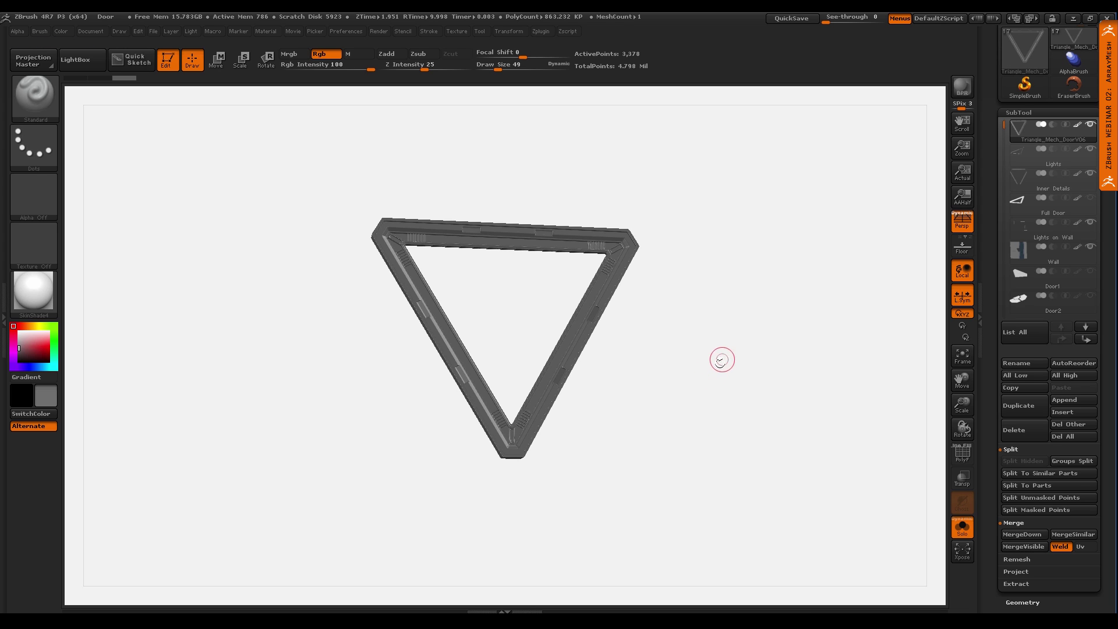
{"action": "left_click_drag", "start_coordinate": [716, 371], "coordinate": [704, 369], "text": "shift"}
{"action": "left_click_drag", "start_coordinate": [754, 429], "coordinate": [710, 414], "text": "alt"}
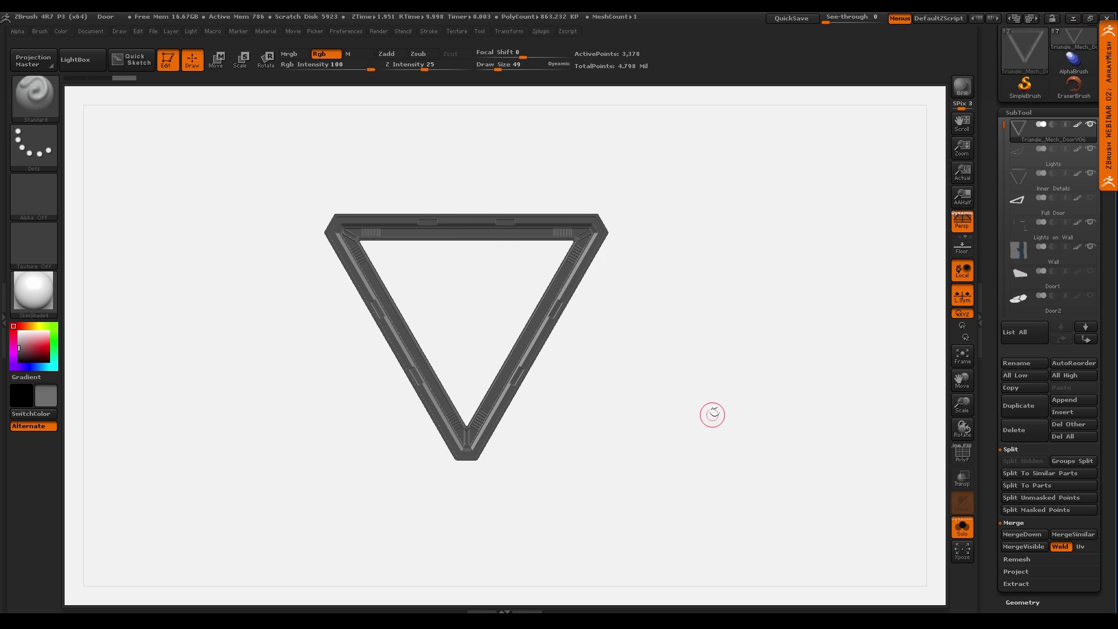
Load the Six Side Cube.ZPR project from LightBox without saving the door changes, and turn on PolyFrame for the cube
{"action": "key", "text": "comma"}
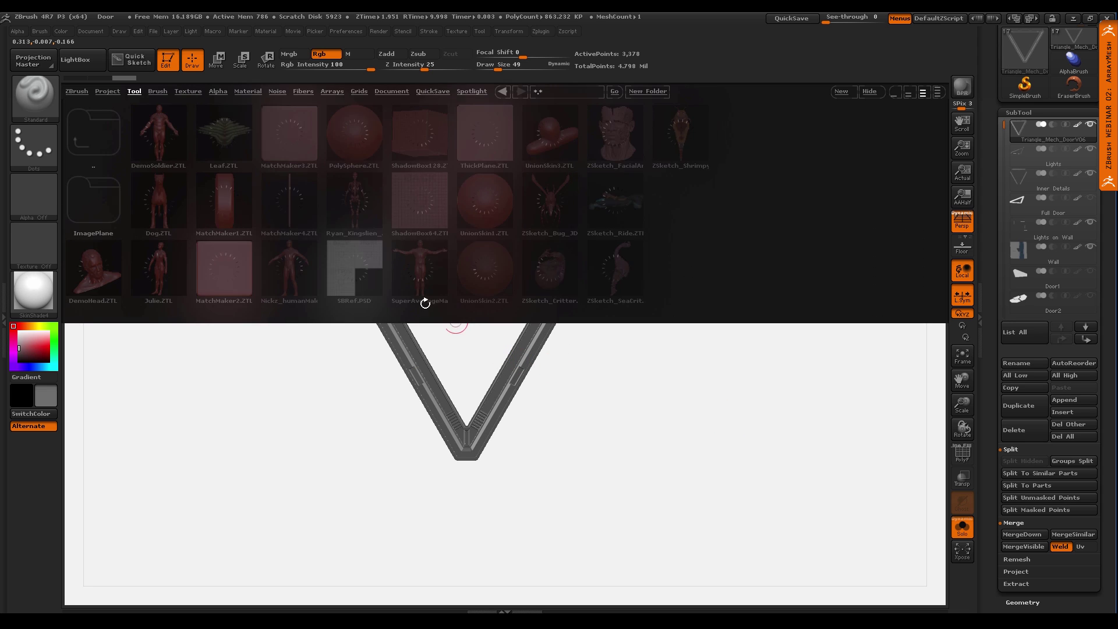
{"action": "left_click", "coordinate": [109, 93]}
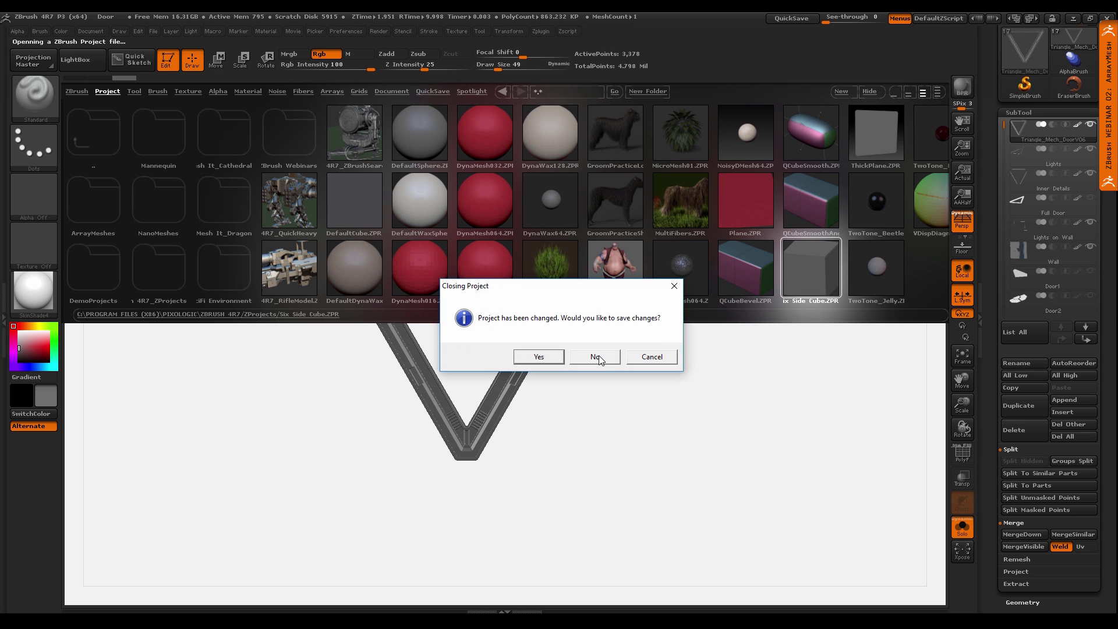
{"action": "left_click", "coordinate": [603, 361]}
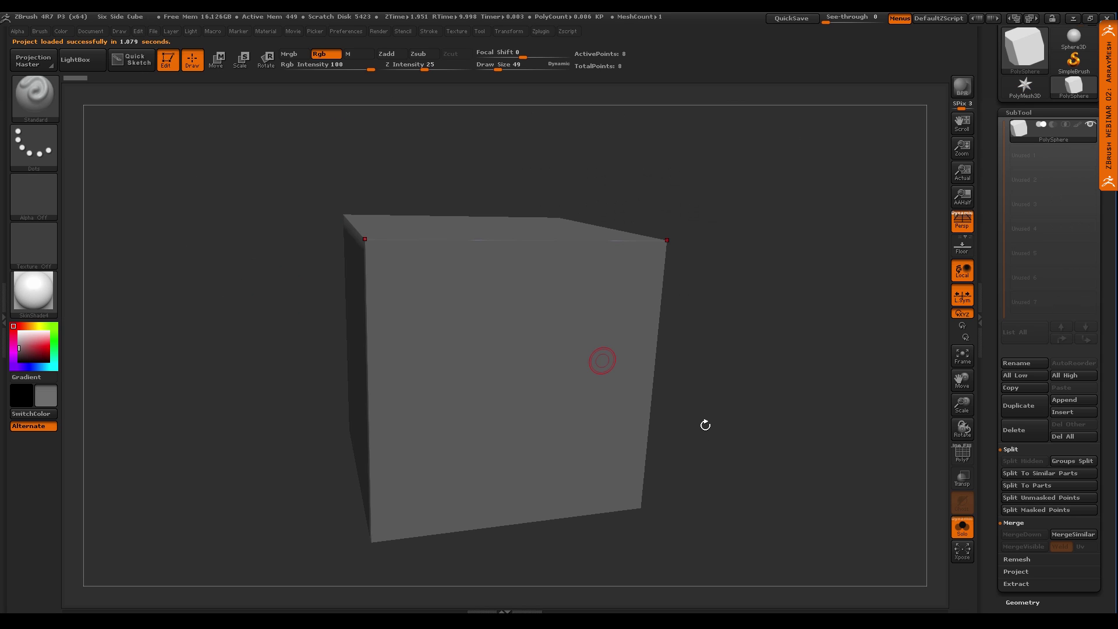
{"action": "key", "text": "shift+f"}
{"action": "left_click_drag", "start_coordinate": [711, 442], "coordinate": [683, 404]}
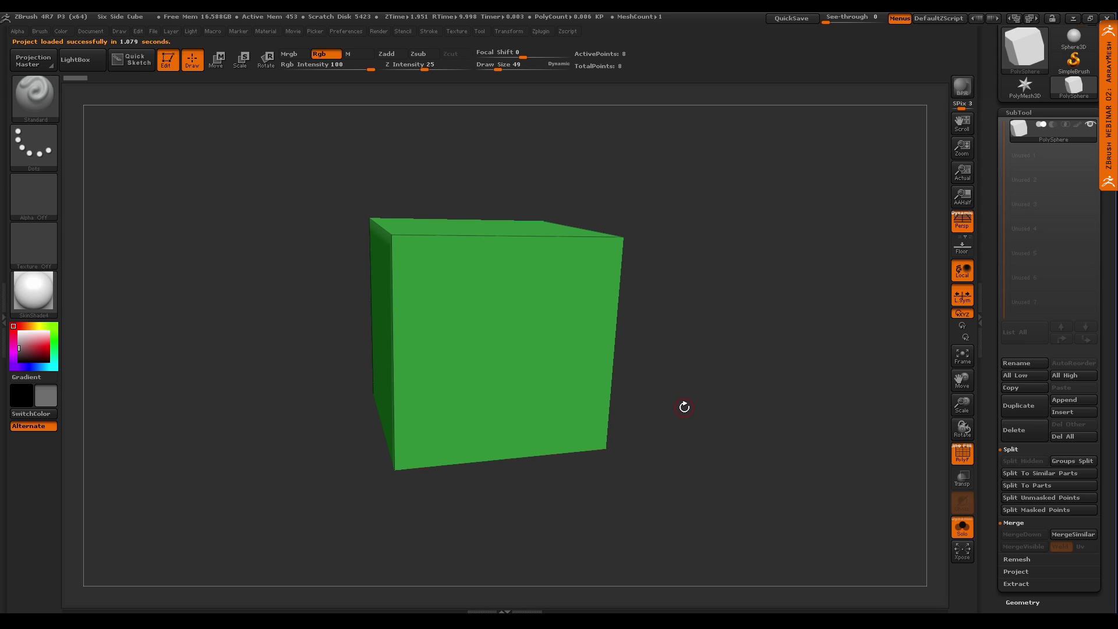
{"action": "right_click_drag", "start_coordinate": [706, 439], "coordinate": [590, 410], "text": "ctrl"}
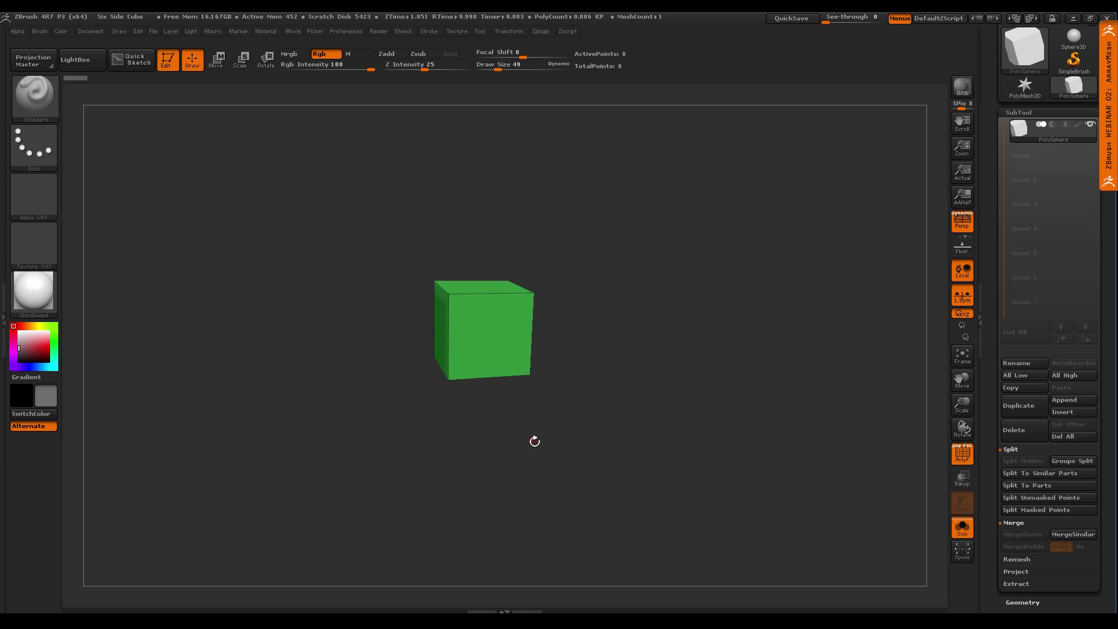
{"action": "mouse_move", "coordinate": [537, 444]}
{"action": "left_mouse_down", "text": "shift"}
{"action": "mouse_move", "coordinate": [527, 439]}
{"action": "mouse_move", "coordinate": [550, 418]}
{"action": "mouse_move", "coordinate": [585, 482]}
{"action": "left_mouse_up", "text": "shift"}
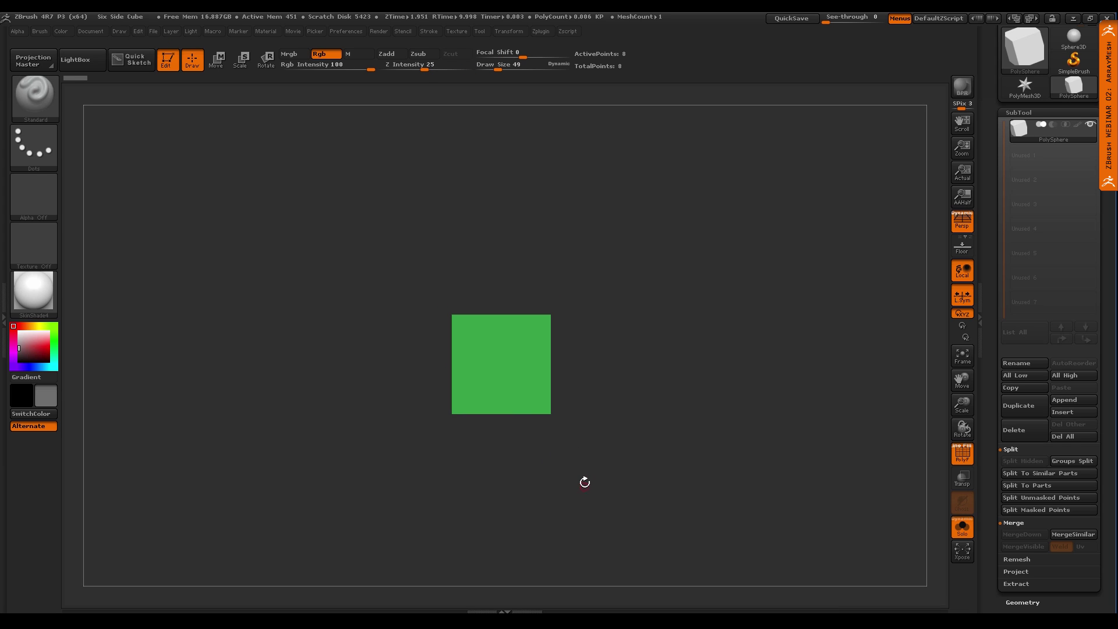
Switch to Move mode and place the transpose line on the cube's side face
{"action": "key", "text": "w"}
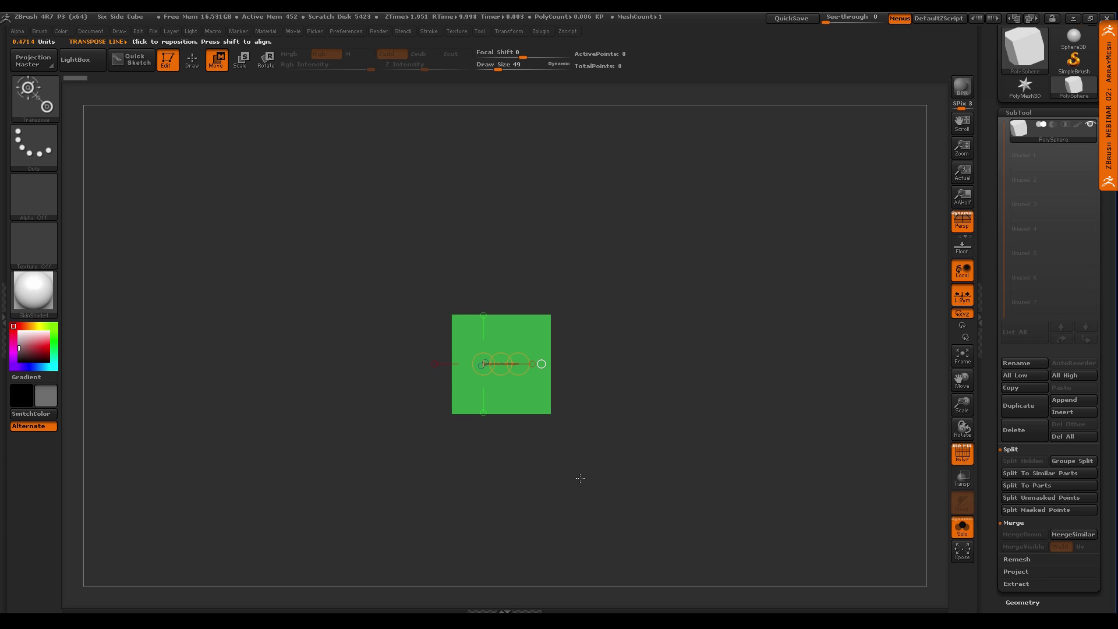
{"action": "left_click_drag", "start_coordinate": [664, 413], "coordinate": [646, 453]}
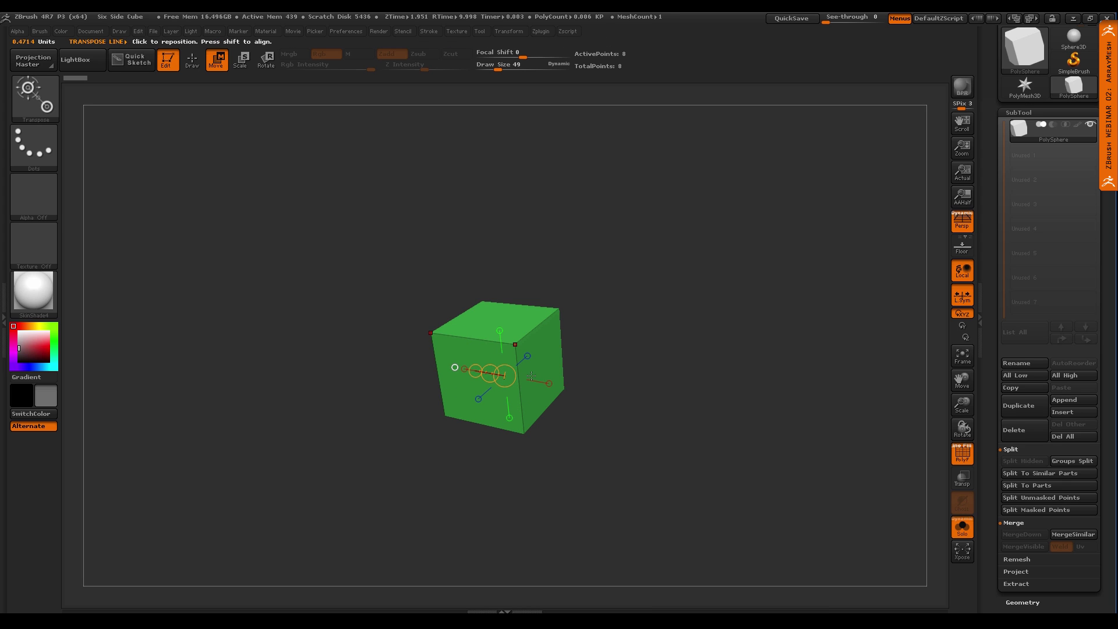
{"action": "left_click", "coordinate": [551, 386]}
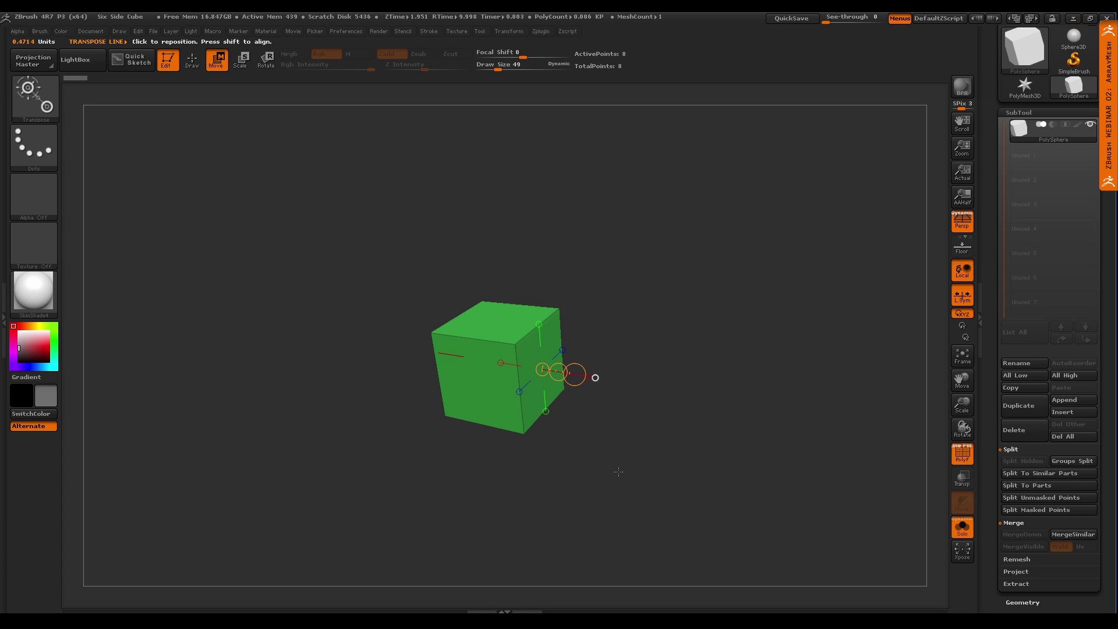
{"action": "left_click_drag", "start_coordinate": [668, 429], "coordinate": [660, 455]}
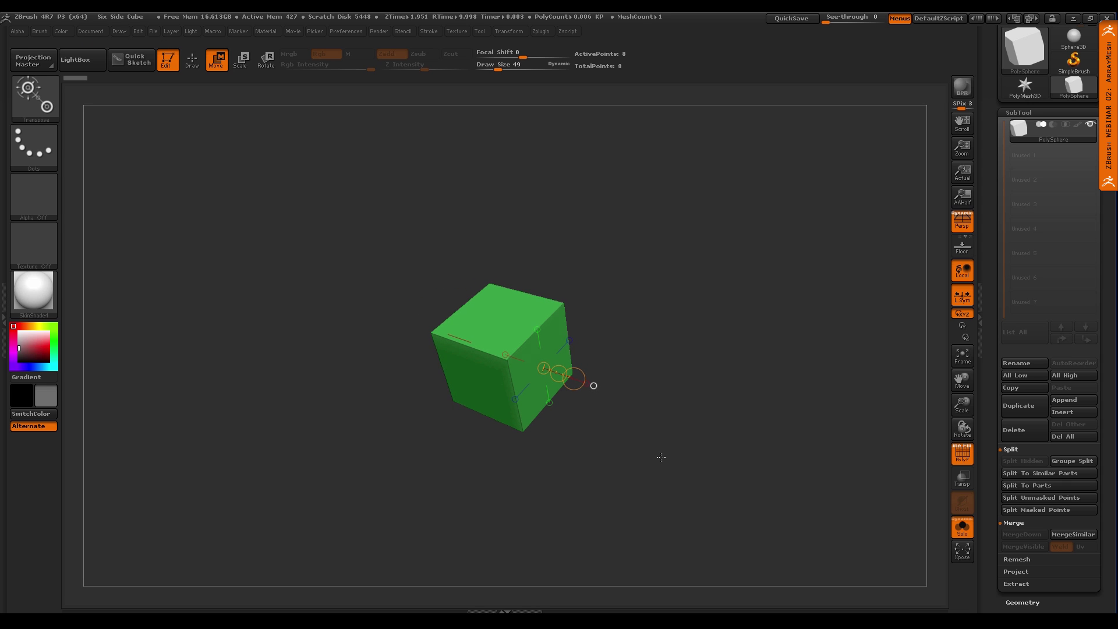
{"action": "left_click_drag", "start_coordinate": [579, 418], "coordinate": [620, 454], "text": "shift"}
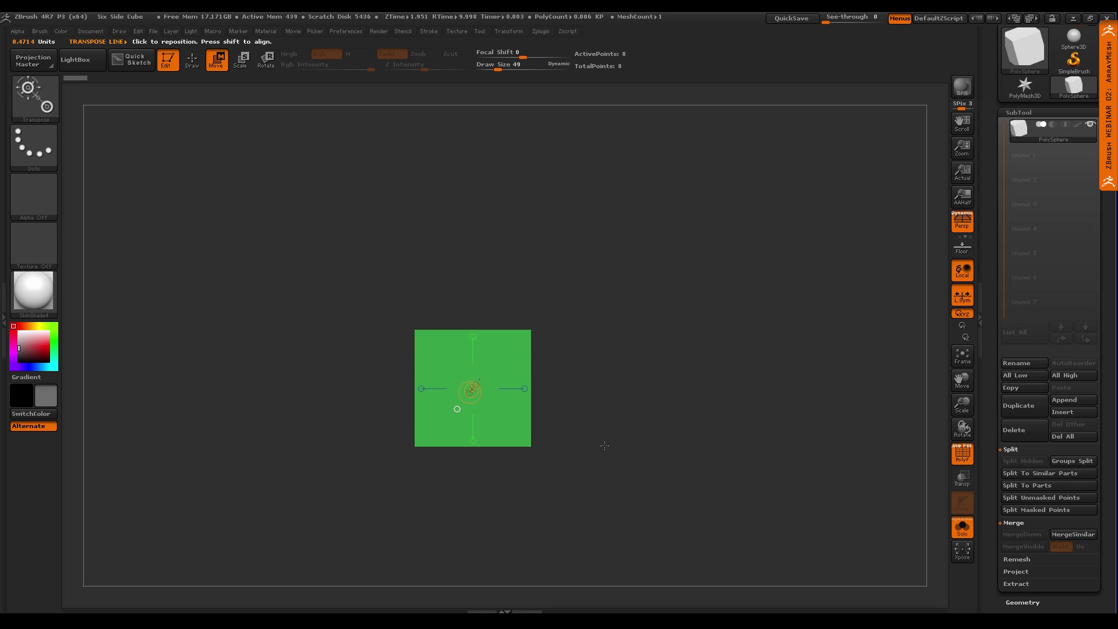
Extend the transpose line outward from the cube's side face to about 1.54 units and turn off perspective
{"action": "left_click_drag", "start_coordinate": [535, 410], "coordinate": [620, 430]}
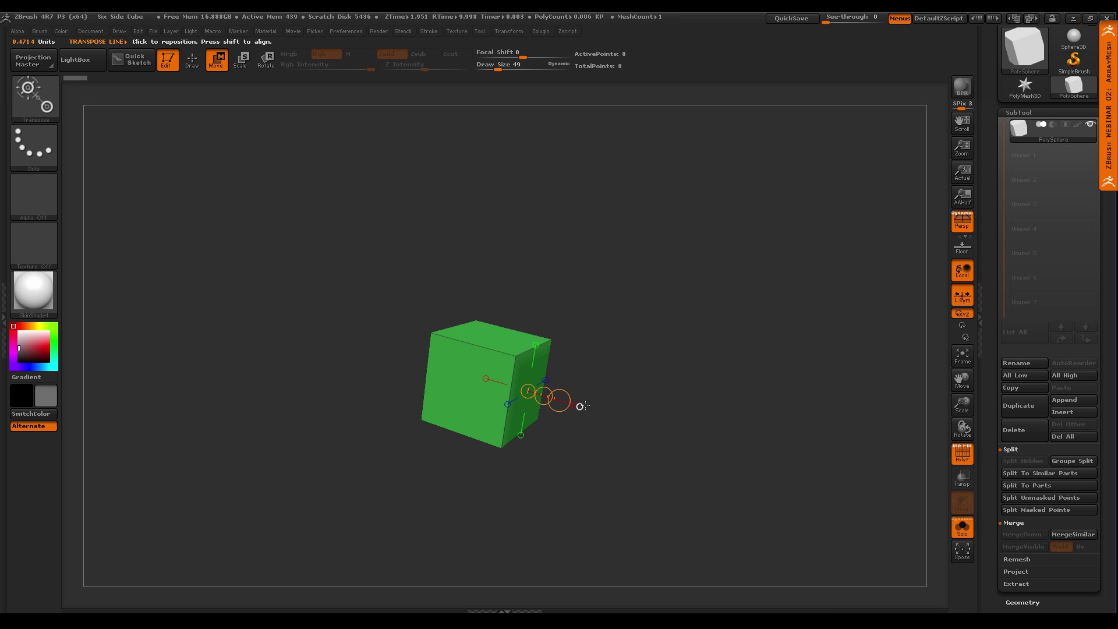
{"action": "mouse_move", "coordinate": [599, 420]}
{"action": "left_mouse_down"}
{"action": "mouse_move", "coordinate": [593, 498]}
{"action": "mouse_move", "coordinate": [644, 407]}
{"action": "mouse_move", "coordinate": [627, 324]}
{"action": "mouse_move", "coordinate": [579, 329]}
{"action": "mouse_move", "coordinate": [535, 396]}
{"action": "mouse_move", "coordinate": [600, 442]}
{"action": "mouse_move", "coordinate": [624, 393]}
{"action": "mouse_move", "coordinate": [608, 362]}
{"action": "mouse_move", "coordinate": [598, 400]}
{"action": "left_mouse_up"}
{"action": "left_click_drag", "start_coordinate": [536, 427], "coordinate": [635, 407]}
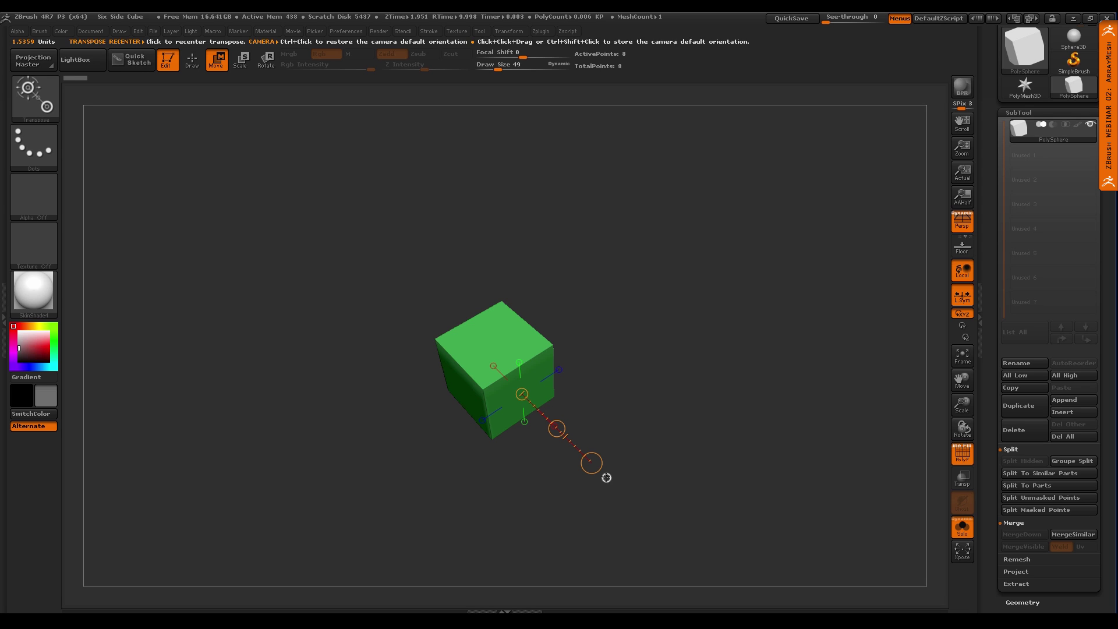
{"action": "left_click_drag", "start_coordinate": [618, 482], "coordinate": [766, 337]}
{"action": "left_click", "coordinate": [963, 226]}
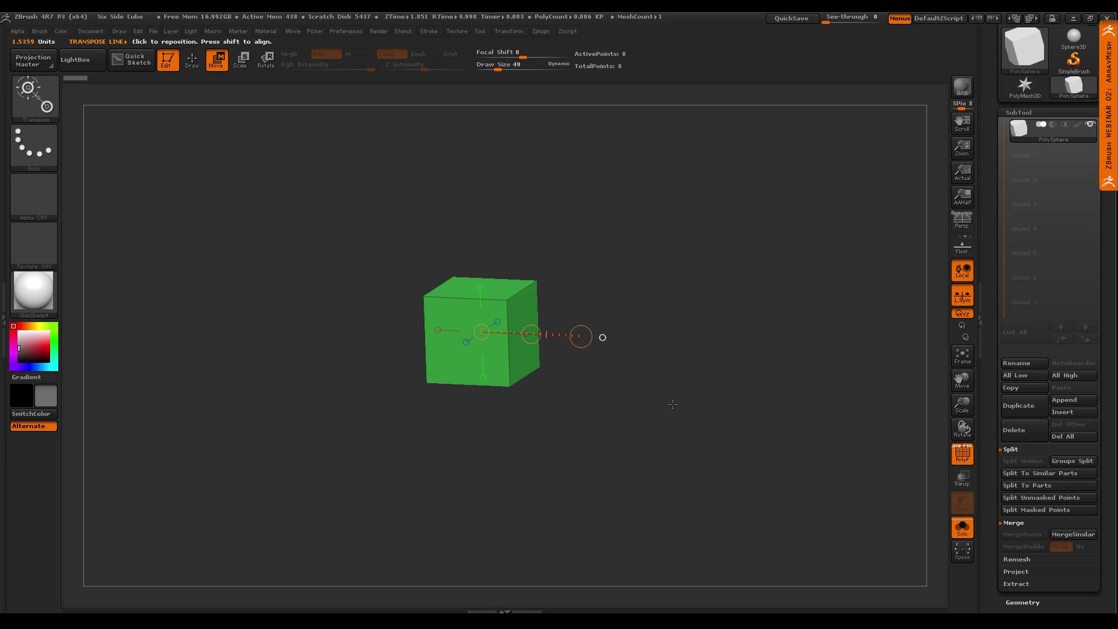
Show the floor grid and view the cube from the front and from underneath
{"action": "left_click_drag", "start_coordinate": [672, 401], "coordinate": [701, 389], "text": "shift"}
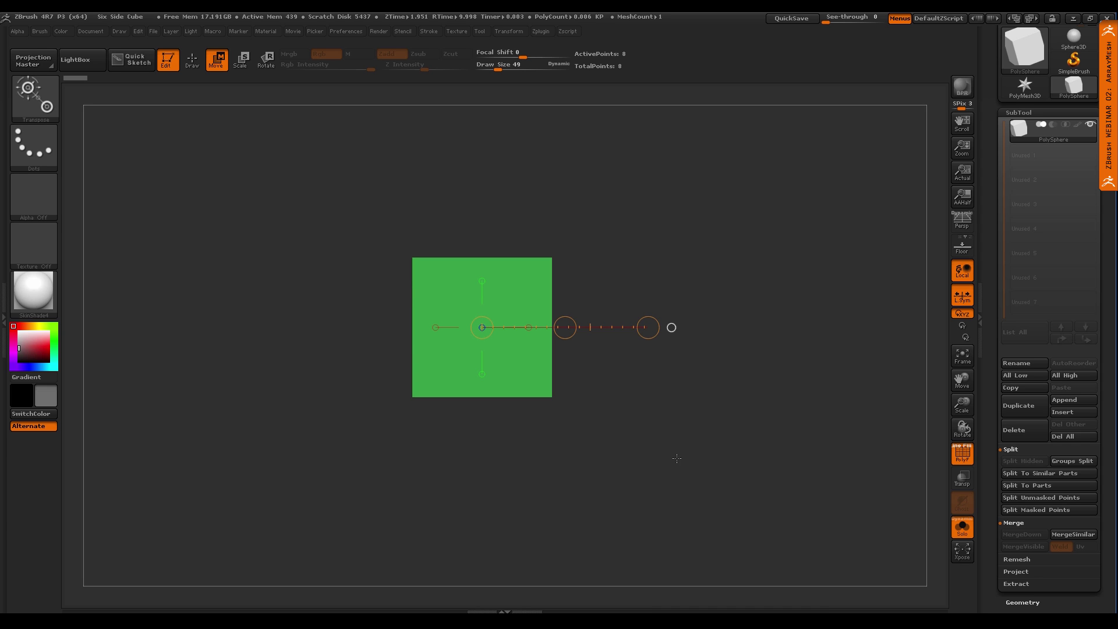
{"action": "left_click", "coordinate": [962, 248]}
{"action": "left_click_drag", "start_coordinate": [736, 424], "coordinate": [668, 441]}
{"action": "mouse_move", "coordinate": [668, 440]}
{"action": "right_mouse_down"}
{"action": "mouse_move", "coordinate": [659, 402]}
{"action": "mouse_move", "coordinate": [693, 489]}
{"action": "right_mouse_up"}
{"action": "right_click_drag", "start_coordinate": [679, 440], "coordinate": [758, 436]}
{"action": "right_click_drag", "start_coordinate": [673, 410], "coordinate": [689, 455], "text": "ctrl"}
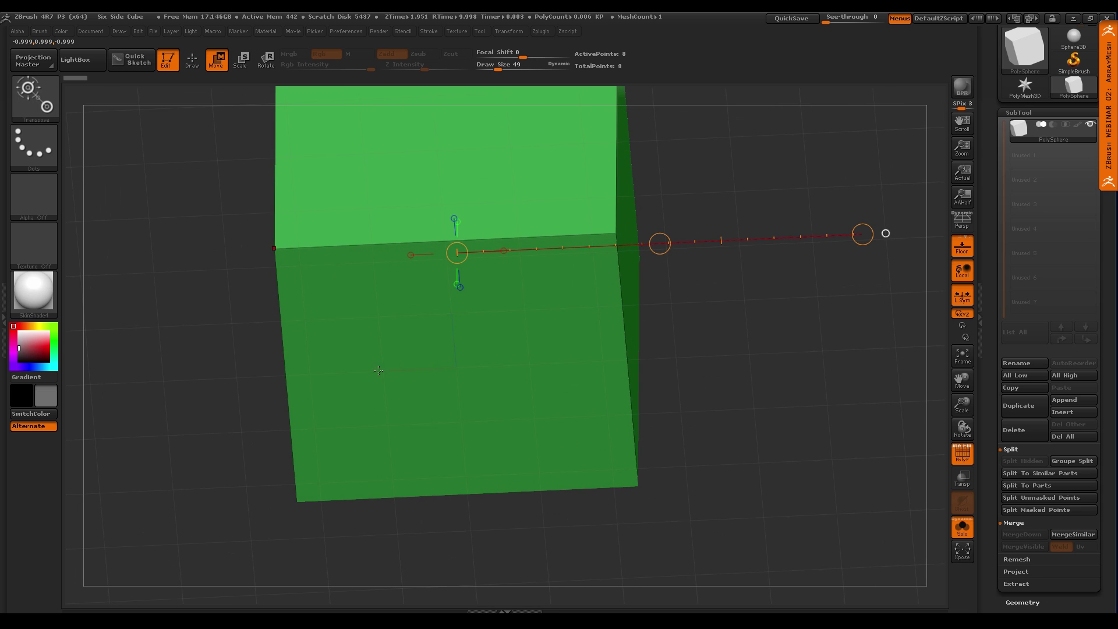
Raise the floor grid's Frame Opacity in the Draw modifiers and hide the floor grid
{"action": "left_click", "coordinate": [120, 31]}
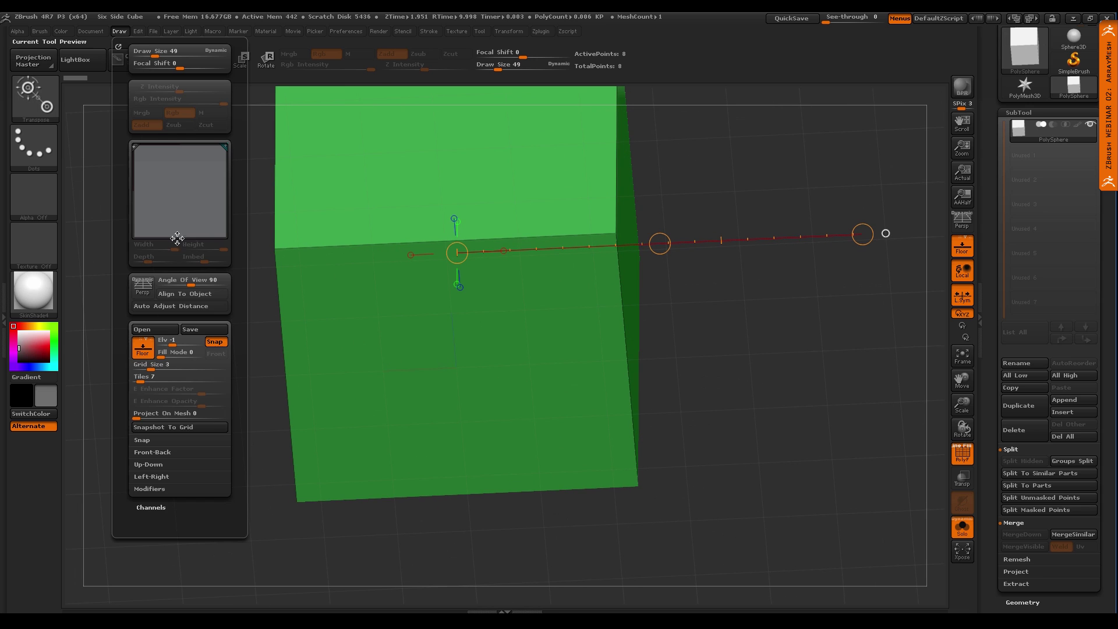
{"action": "left_click", "coordinate": [184, 489]}
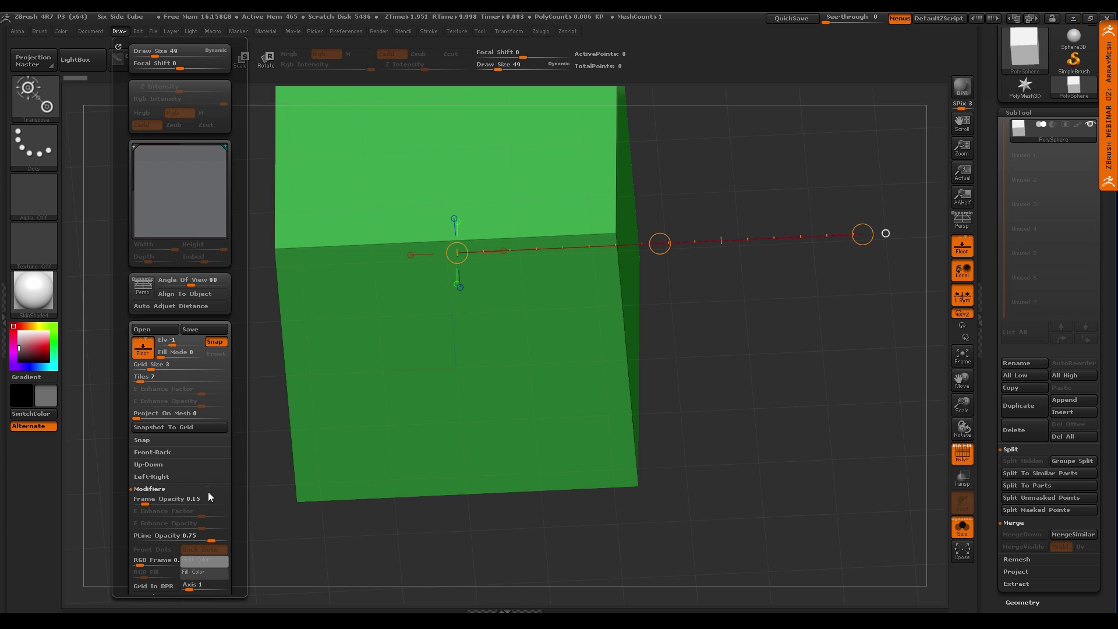
{"action": "left_click_drag", "start_coordinate": [210, 499], "coordinate": [234, 498]}
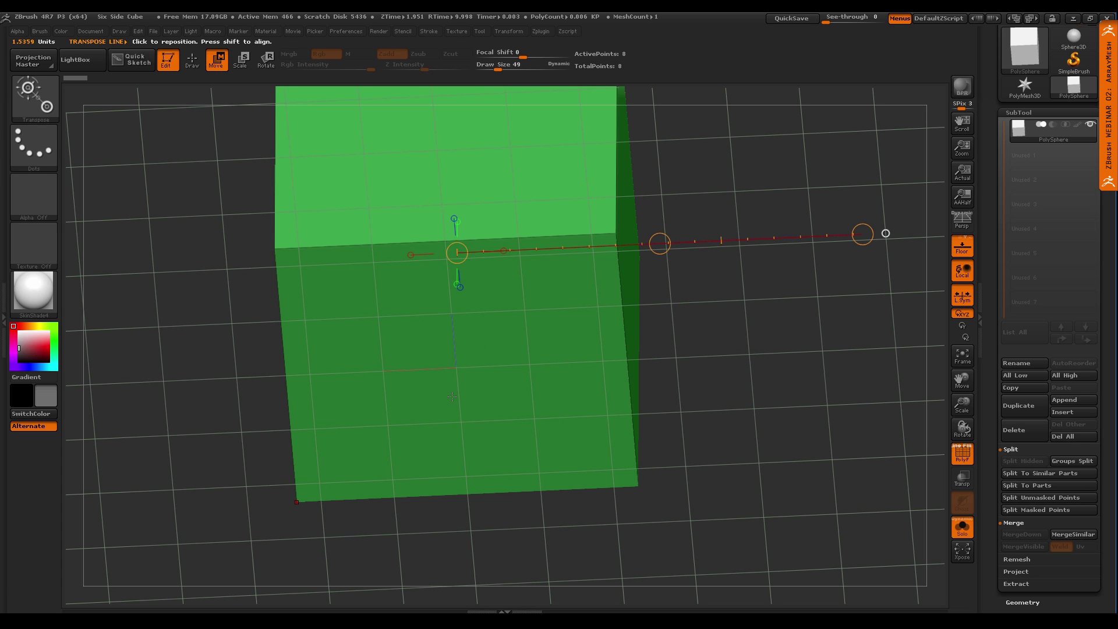
{"action": "mouse_move", "coordinate": [691, 433]}
{"action": "right_mouse_down", "text": "ctrl"}
{"action": "mouse_move", "coordinate": [694, 373]}
{"action": "mouse_move", "coordinate": [697, 456]}
{"action": "mouse_move", "coordinate": [690, 419]}
{"action": "right_mouse_up", "text": "ctrl"}
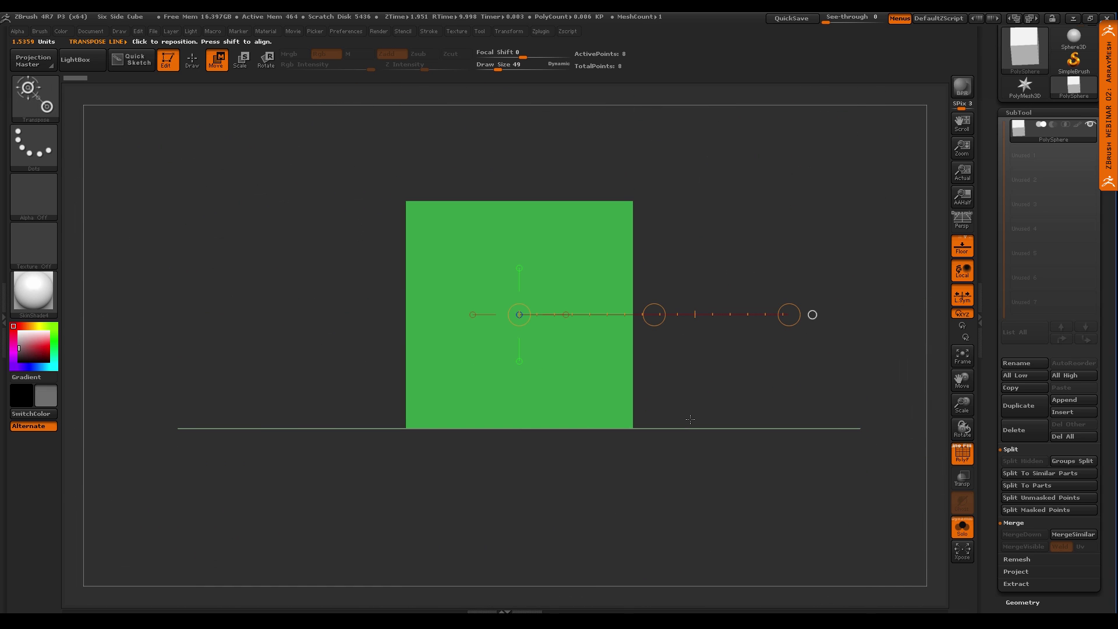
{"action": "left_click", "coordinate": [962, 247]}
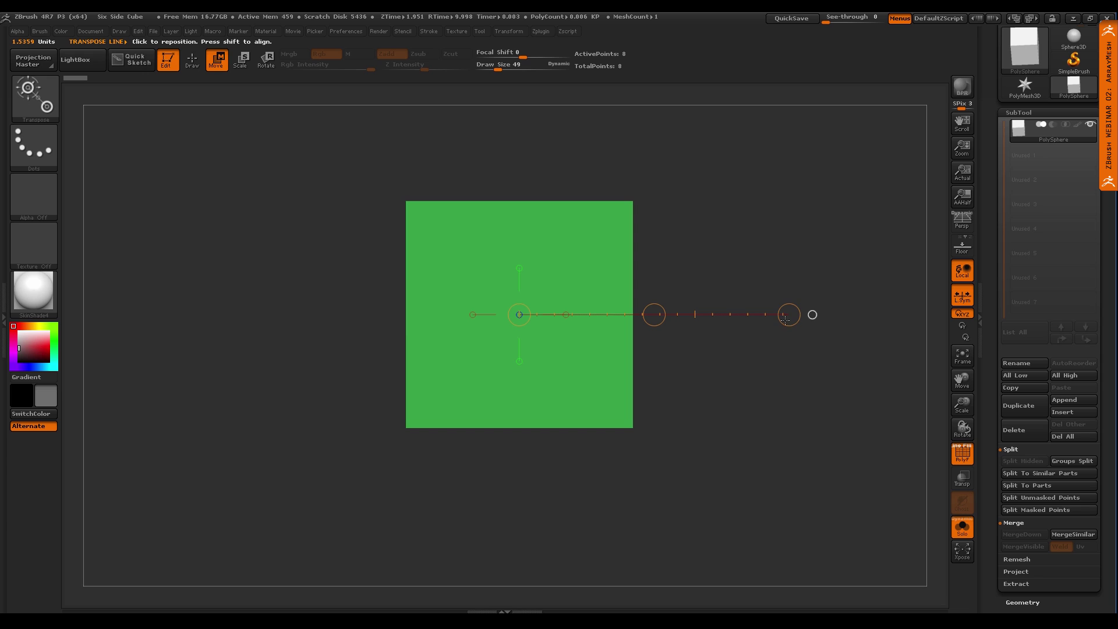
Narrow the cube in width and depth into a tall rectangular block and return to Draw mode
{"action": "left_click_drag", "start_coordinate": [789, 314], "coordinate": [621, 390]}
{"action": "key", "text": "ctrl+z"}
{"action": "key", "text": "ctrl+z"}
{"action": "key", "text": "ctrl+z"}
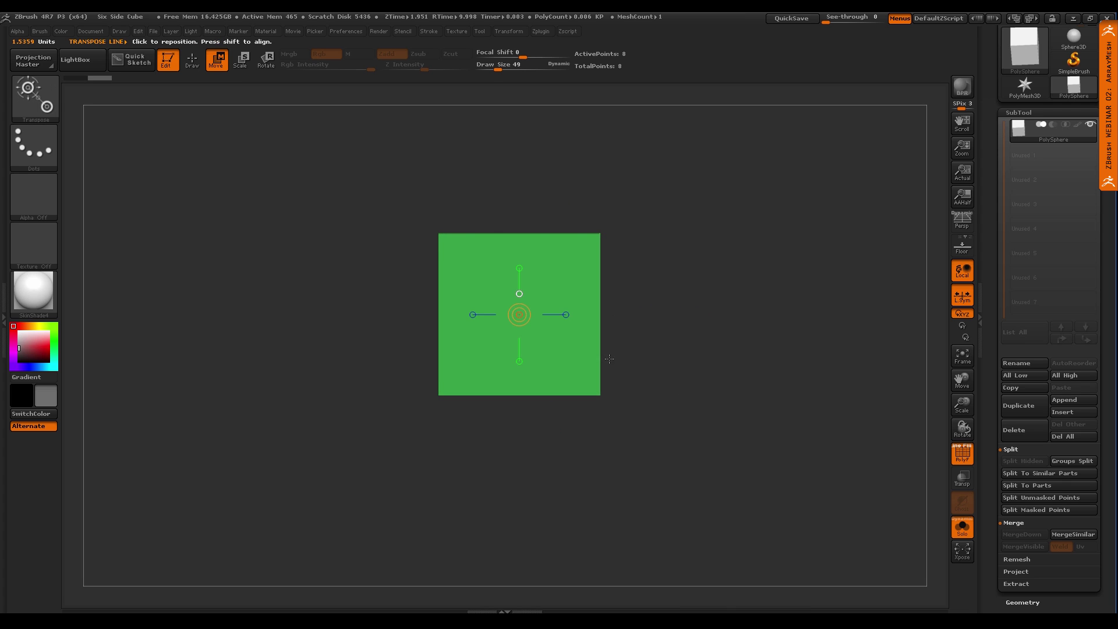
{"action": "left_click_drag", "start_coordinate": [709, 314], "coordinate": [625, 416]}
{"action": "key", "text": "q"}
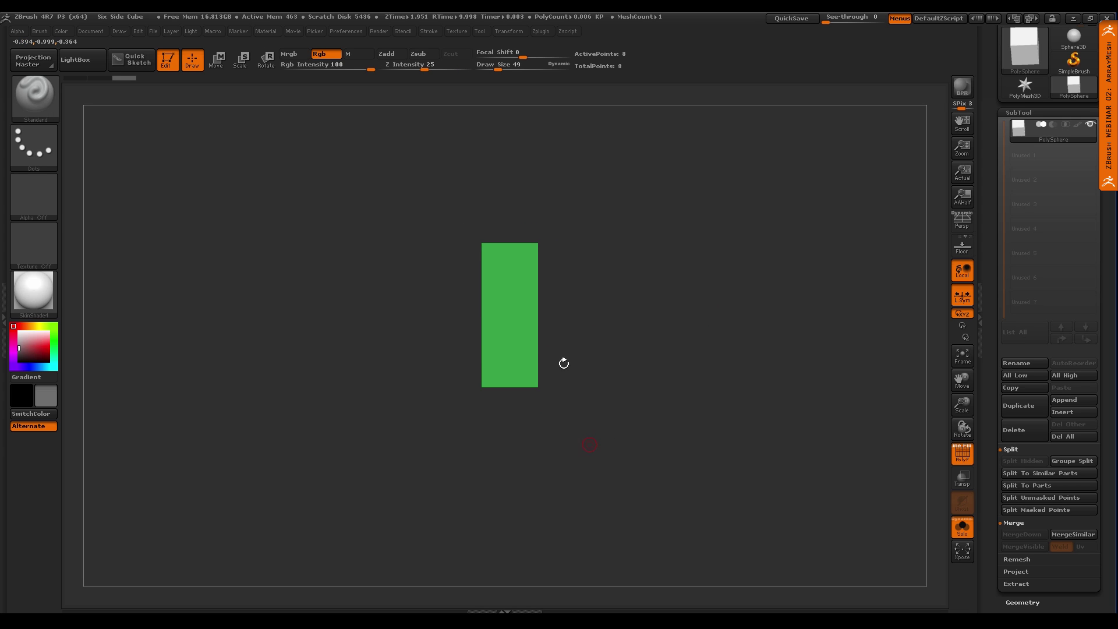
Examine the tall block from the front and at a slight angle, at different view distances
{"action": "left_click_drag", "start_coordinate": [562, 365], "coordinate": [588, 472], "text": "alt"}
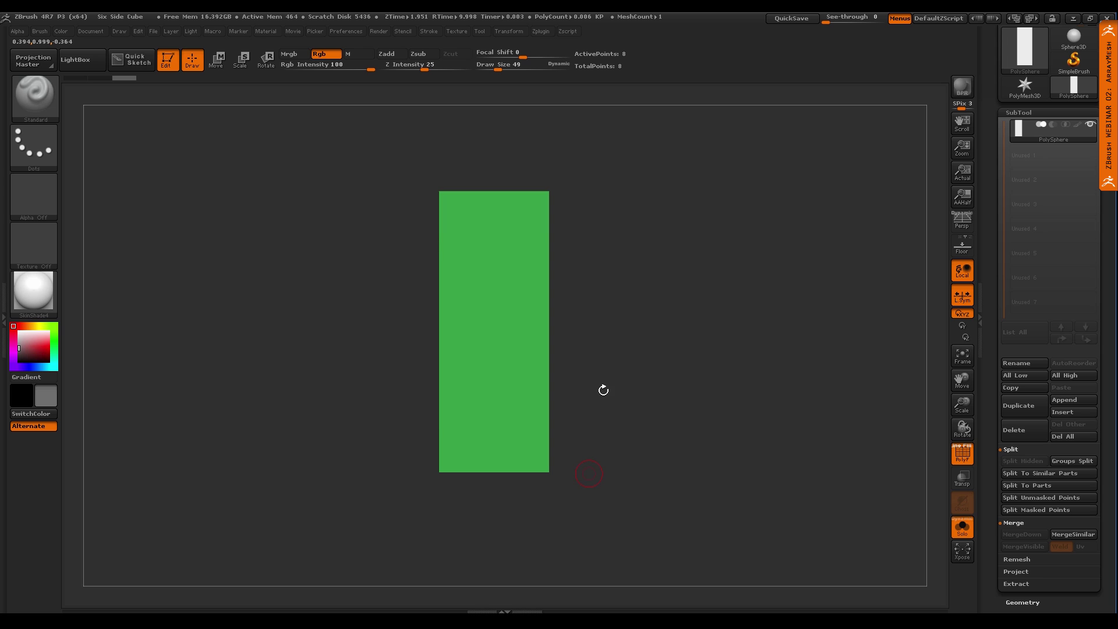
{"action": "left_click_drag", "start_coordinate": [564, 469], "coordinate": [576, 417], "text": "alt"}
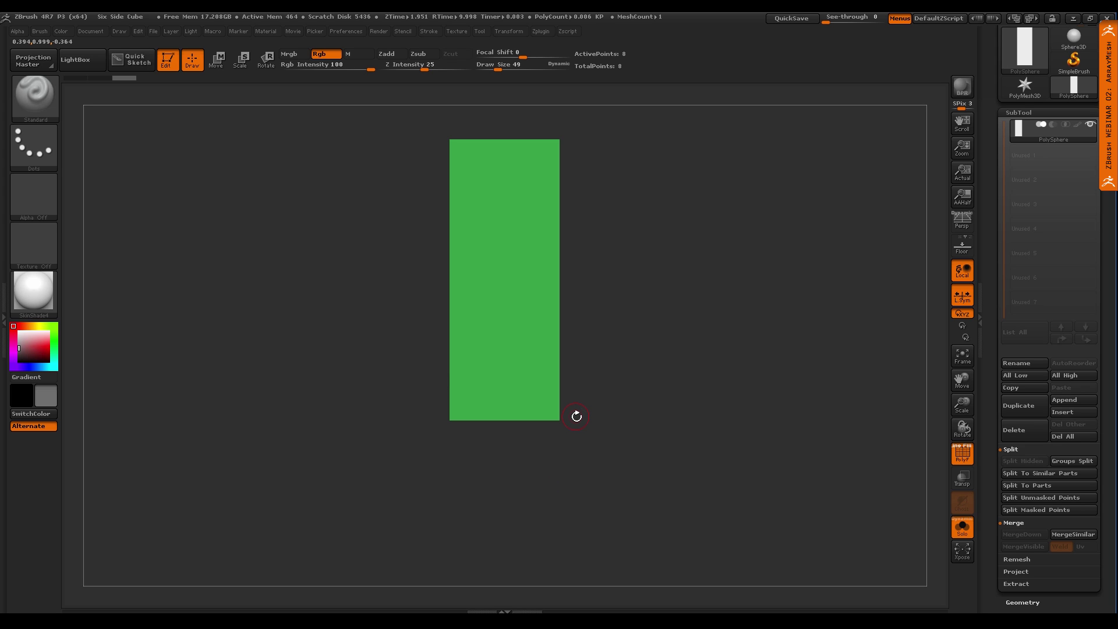
{"action": "left_click_drag", "start_coordinate": [641, 337], "coordinate": [611, 379], "text": "alt"}
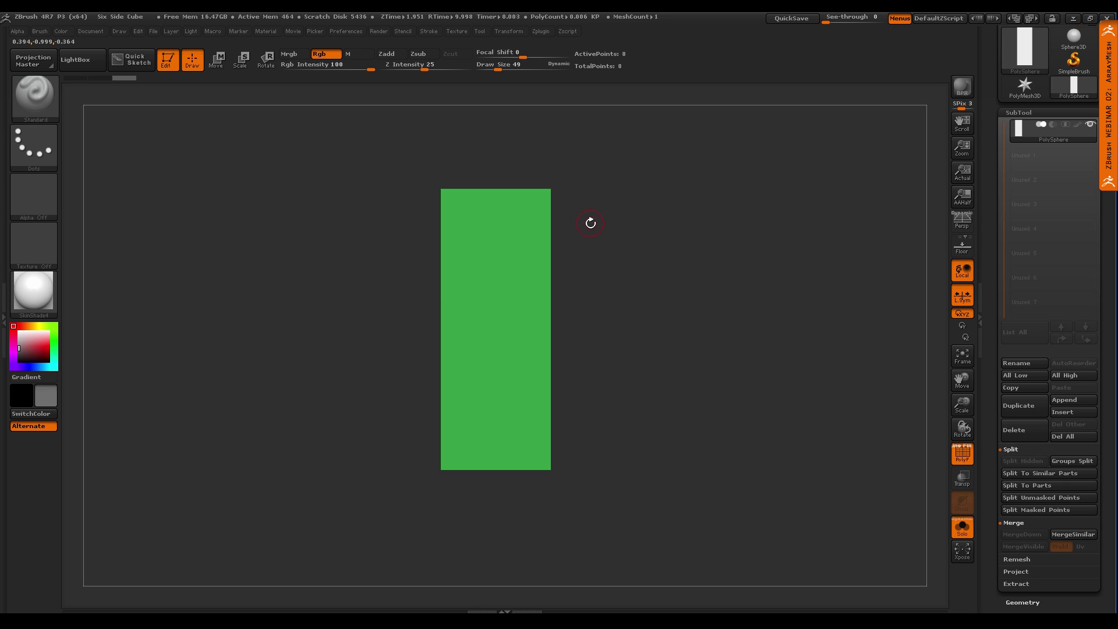
{"action": "mouse_move", "coordinate": [588, 233]}
{"action": "left_mouse_down"}
{"action": "mouse_move", "coordinate": [606, 251]}
{"action": "mouse_move", "coordinate": [590, 241]}
{"action": "mouse_move", "coordinate": [610, 372]}
{"action": "mouse_move", "coordinate": [578, 184]}
{"action": "mouse_move", "coordinate": [583, 283]}
{"action": "mouse_move", "coordinate": [576, 277]}
{"action": "left_mouse_up"}
{"action": "key", "text": "ctrl"}
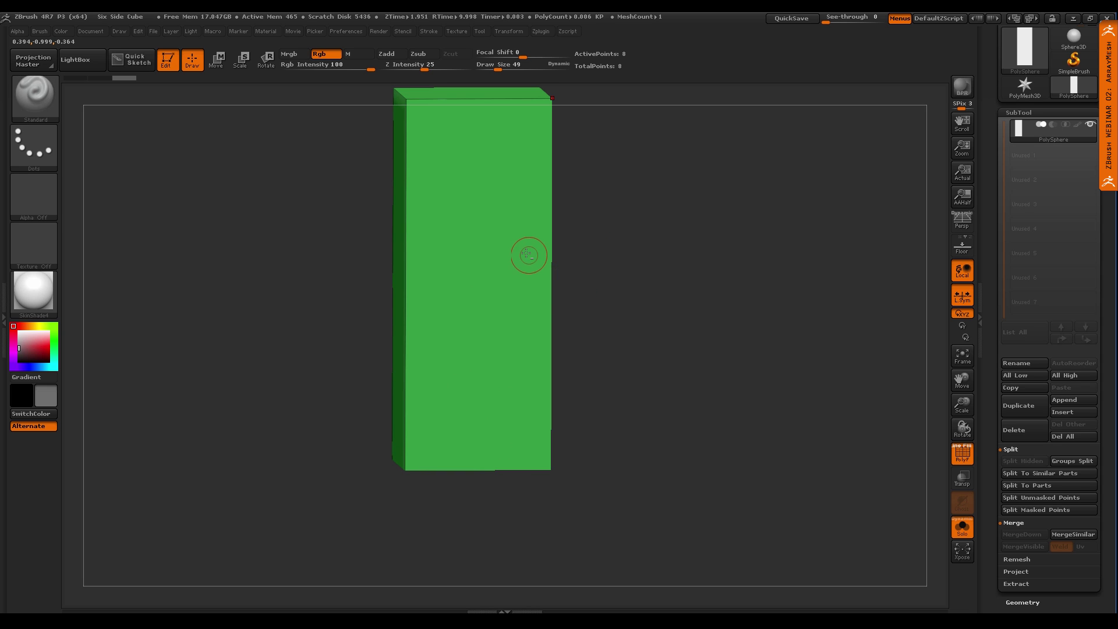
{"action": "left_click_drag", "start_coordinate": [519, 242], "coordinate": [511, 336], "text": "alt"}
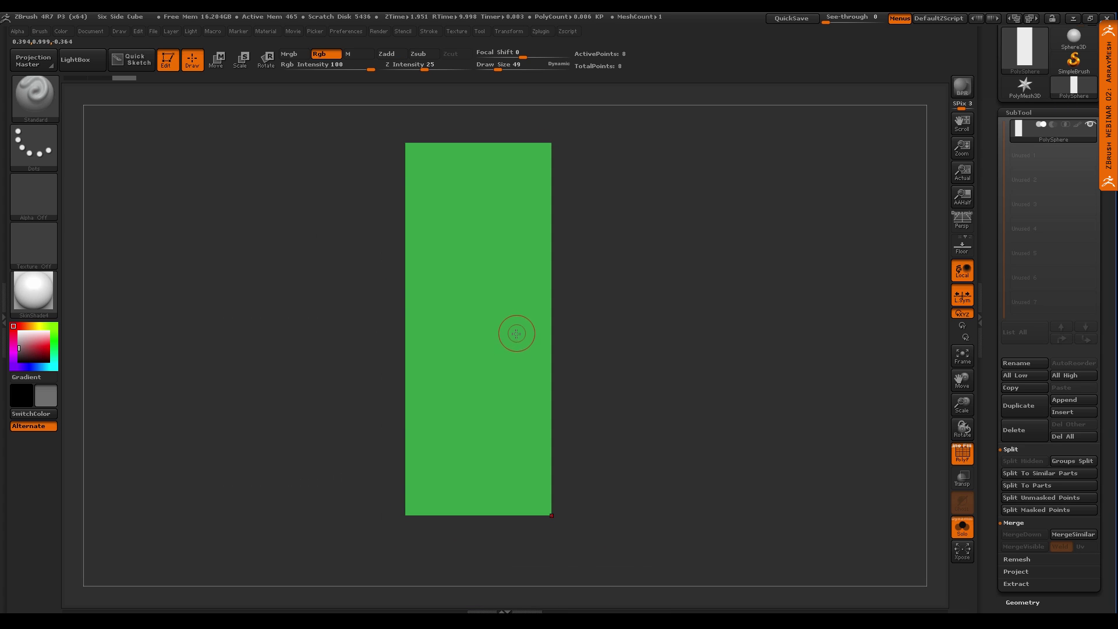
{"action": "mouse_move", "coordinate": [507, 287]}
{"action": "right_mouse_down", "text": "ctrl"}
{"action": "mouse_move", "coordinate": [532, 420]}
{"action": "mouse_move", "coordinate": [564, 311]}
{"action": "mouse_move", "coordinate": [819, 294]}
{"action": "mouse_move", "coordinate": [854, 374]}
{"action": "mouse_move", "coordinate": [722, 305]}
{"action": "mouse_move", "coordinate": [503, 280]}
{"action": "mouse_move", "coordinate": [641, 299]}
{"action": "mouse_move", "coordinate": [546, 349]}
{"action": "mouse_move", "coordinate": [561, 369]}
{"action": "mouse_move", "coordinate": [528, 323]}
{"action": "right_mouse_up", "text": "ctrl"}
{"action": "right_click_drag", "start_coordinate": [528, 323], "coordinate": [500, 378], "text": "alt"}
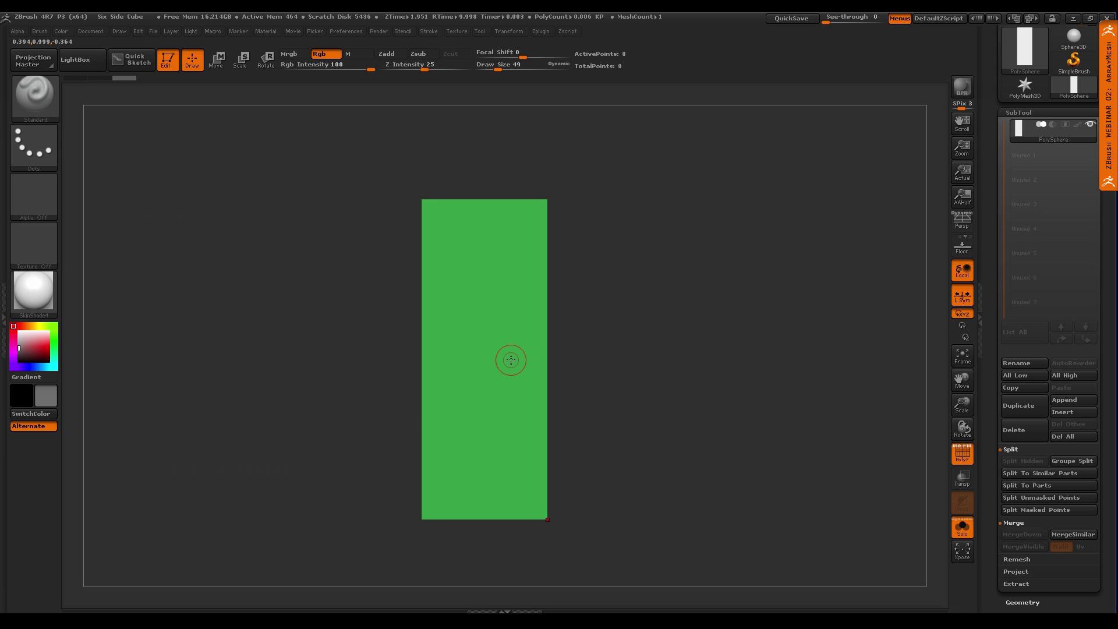
{"action": "right_click_drag", "start_coordinate": [514, 416], "coordinate": [518, 378], "text": "alt"}
{"action": "right_click_drag", "start_coordinate": [518, 377], "coordinate": [562, 390], "text": "alt"}
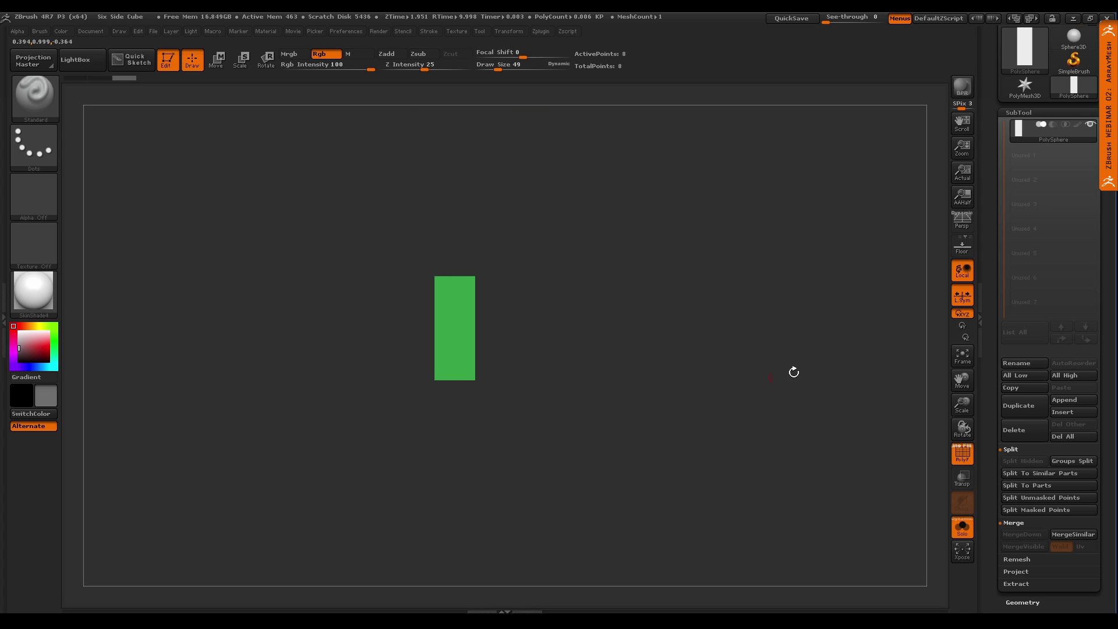
Show the ArrayMesh settings and turn on Array Mesh for the tall block
{"action": "left_click", "coordinate": [1019, 113], "text": "shift"}
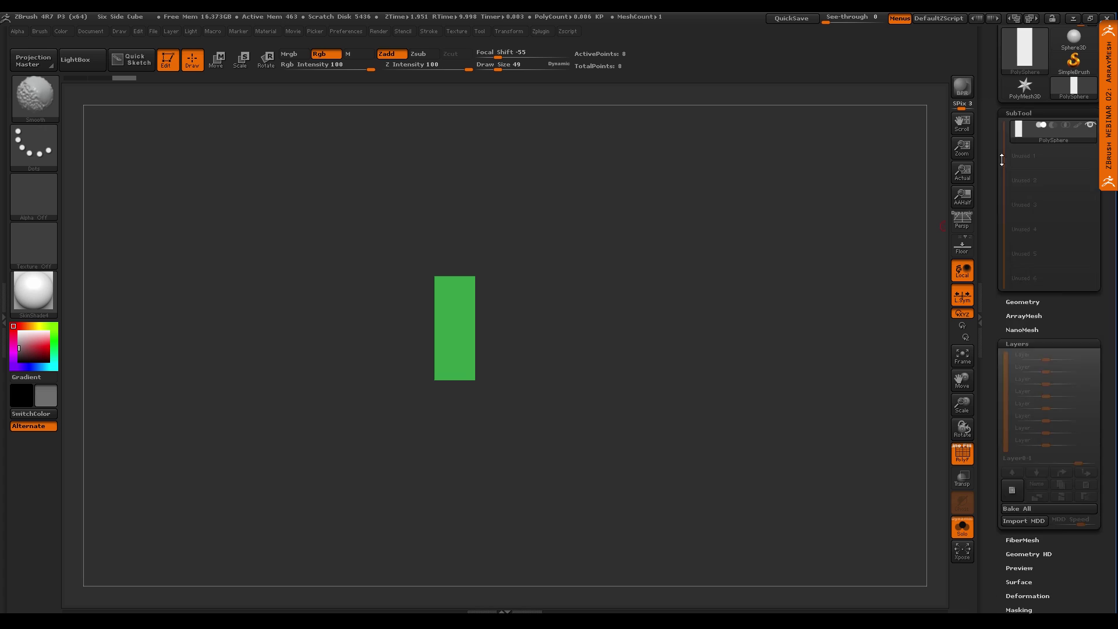
{"action": "left_click", "coordinate": [1018, 169]}
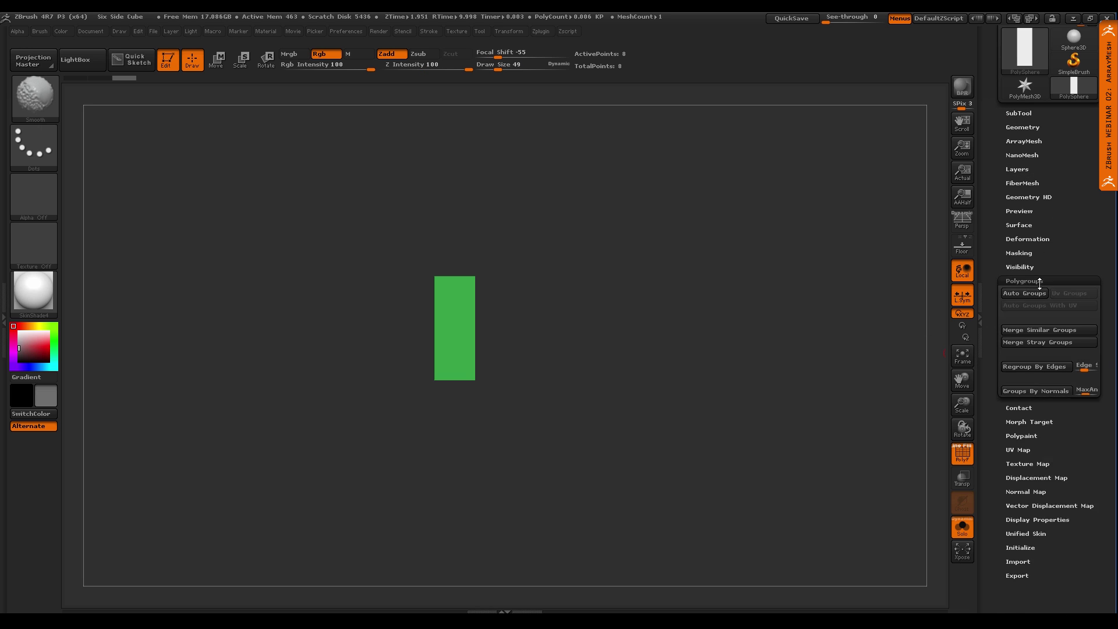
{"action": "left_click", "coordinate": [1039, 283], "text": "shift"}
{"action": "left_click", "coordinate": [1028, 142], "text": "shift"}
{"action": "right_click_drag", "start_coordinate": [596, 367], "coordinate": [591, 409], "text": "alt"}
{"action": "left_click", "coordinate": [1028, 178]}
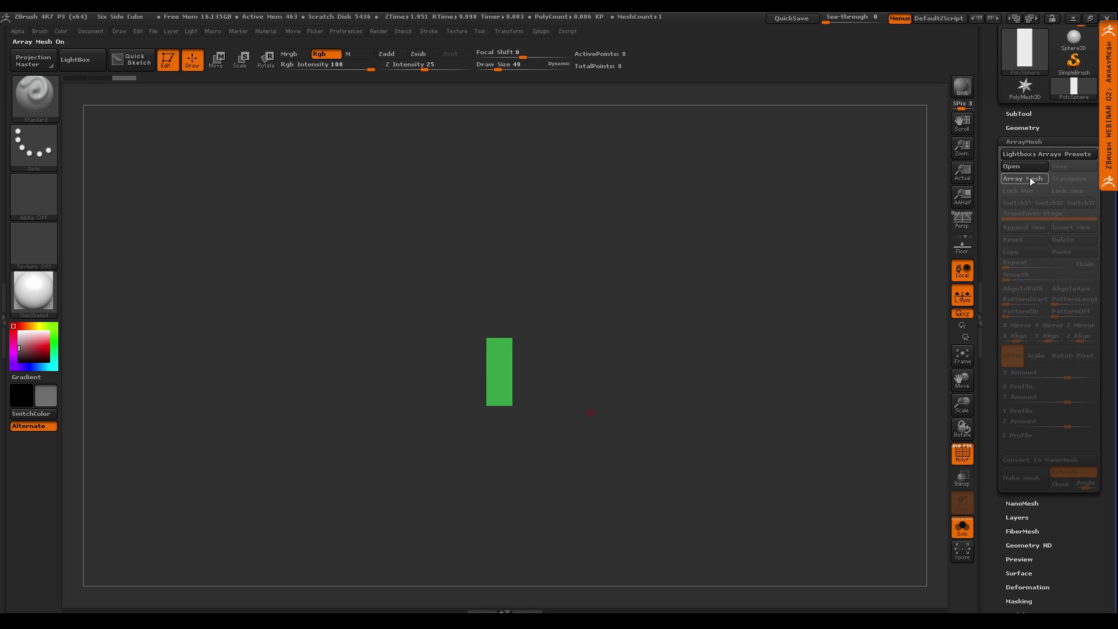
{"action": "left_click_drag", "start_coordinate": [656, 417], "coordinate": [640, 439]}
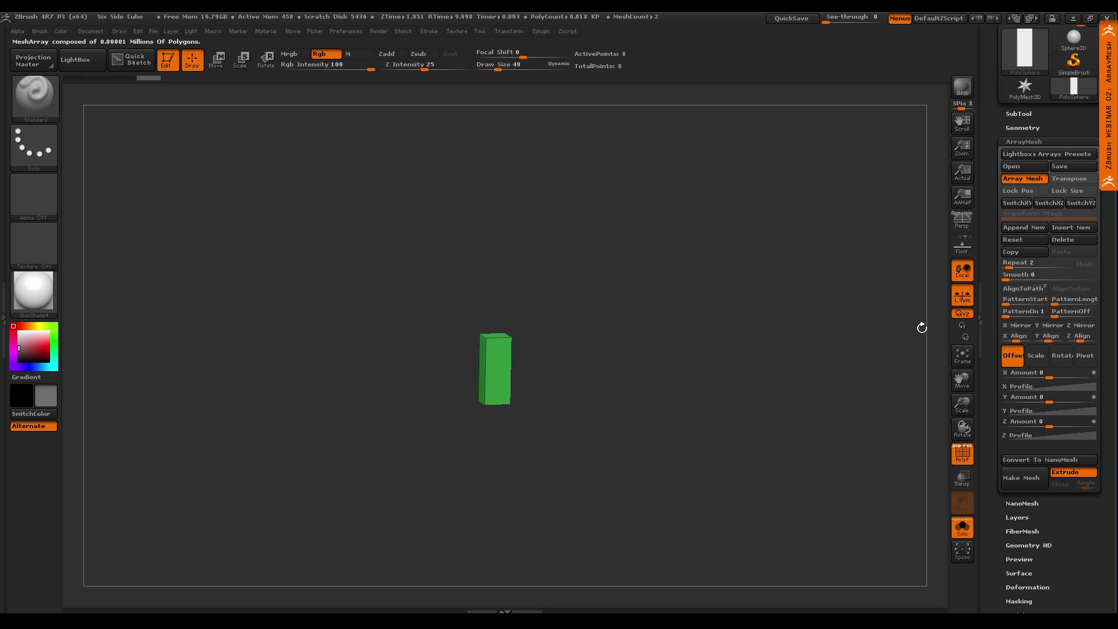
Set the array's Repeat count to 3
{"action": "left_click", "coordinate": [1011, 267]}
{"action": "key", "text": "Return"}
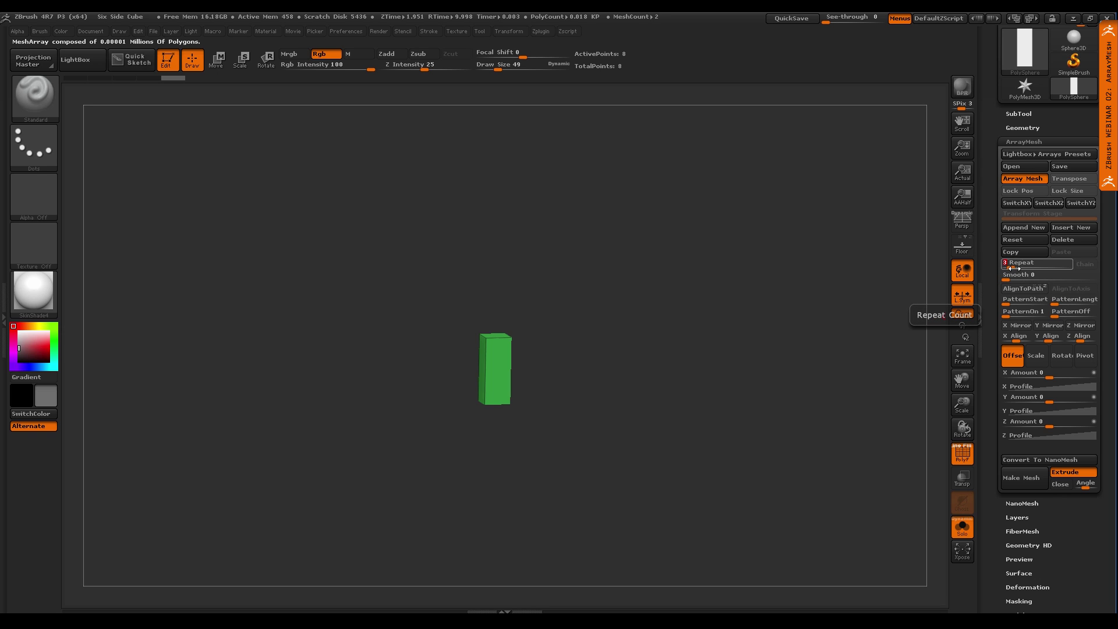
{"action": "left_click_drag", "start_coordinate": [1011, 267], "coordinate": [1016, 268]}
{"action": "left_click", "coordinate": [1016, 267]}
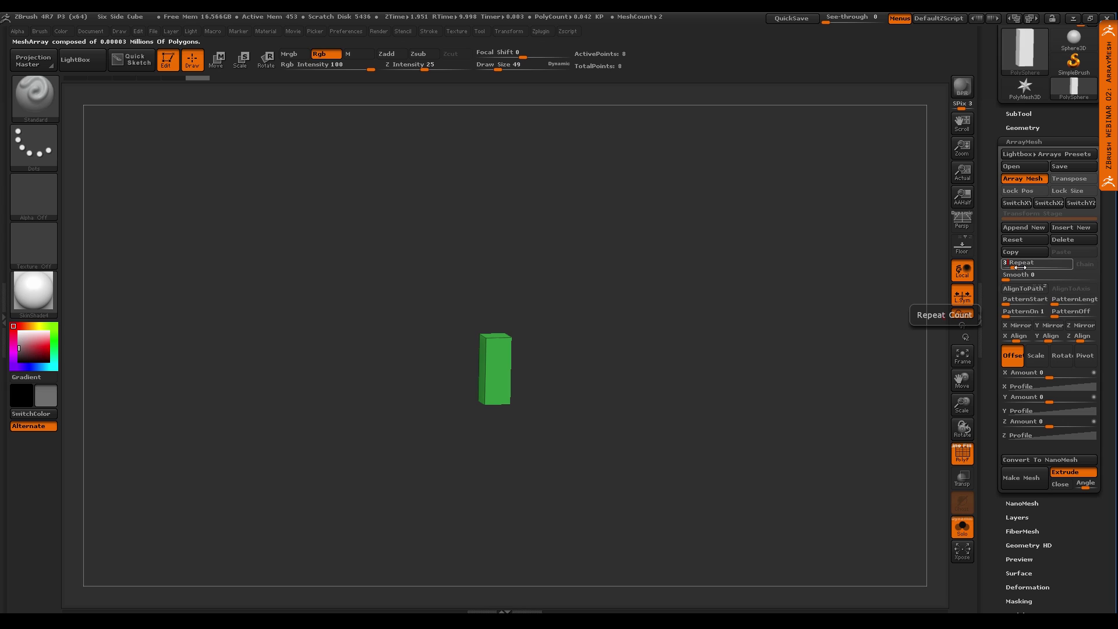
{"action": "key", "text": "Return"}
Show the floor grid and turn on Lock Size and Lock Pos for the array
{"action": "left_click", "coordinate": [959, 246]}
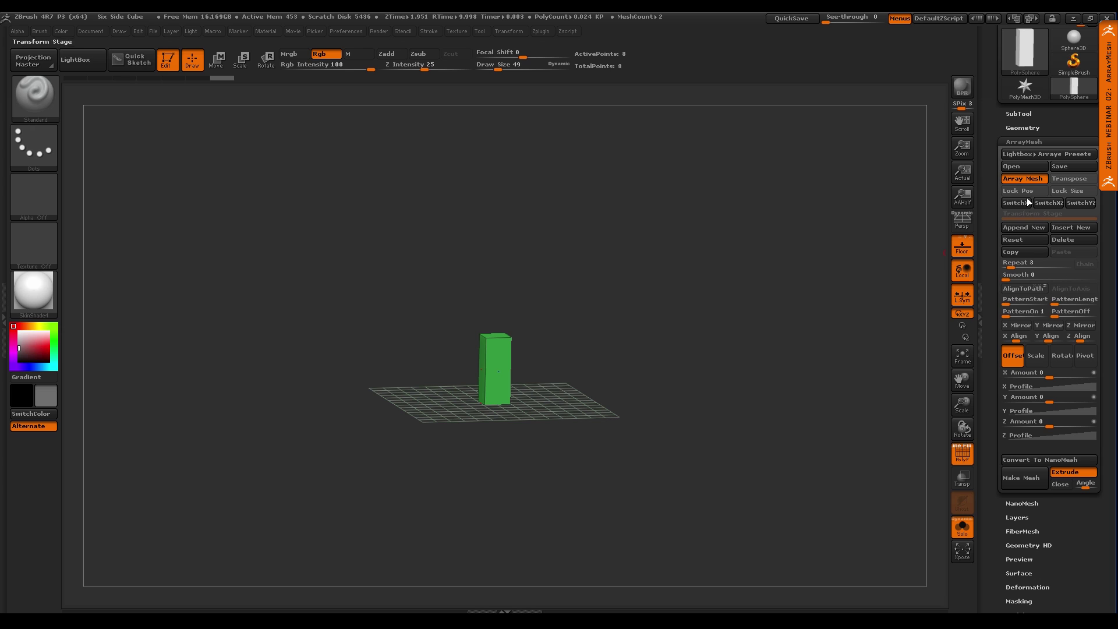
{"action": "left_click", "coordinate": [1069, 193]}
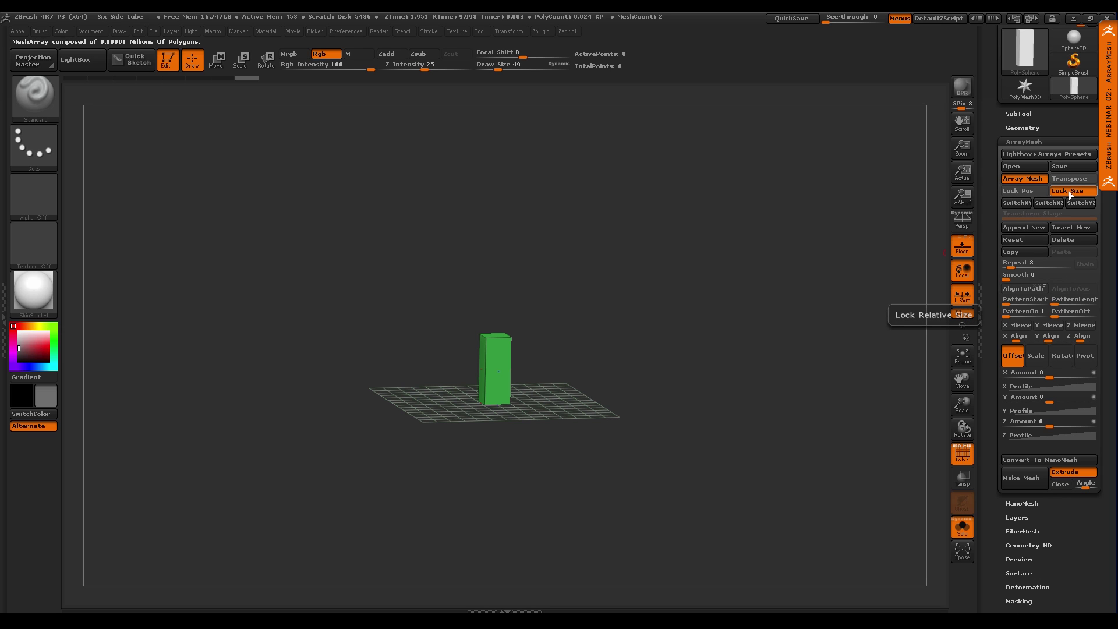
{"action": "left_click", "coordinate": [1028, 192]}
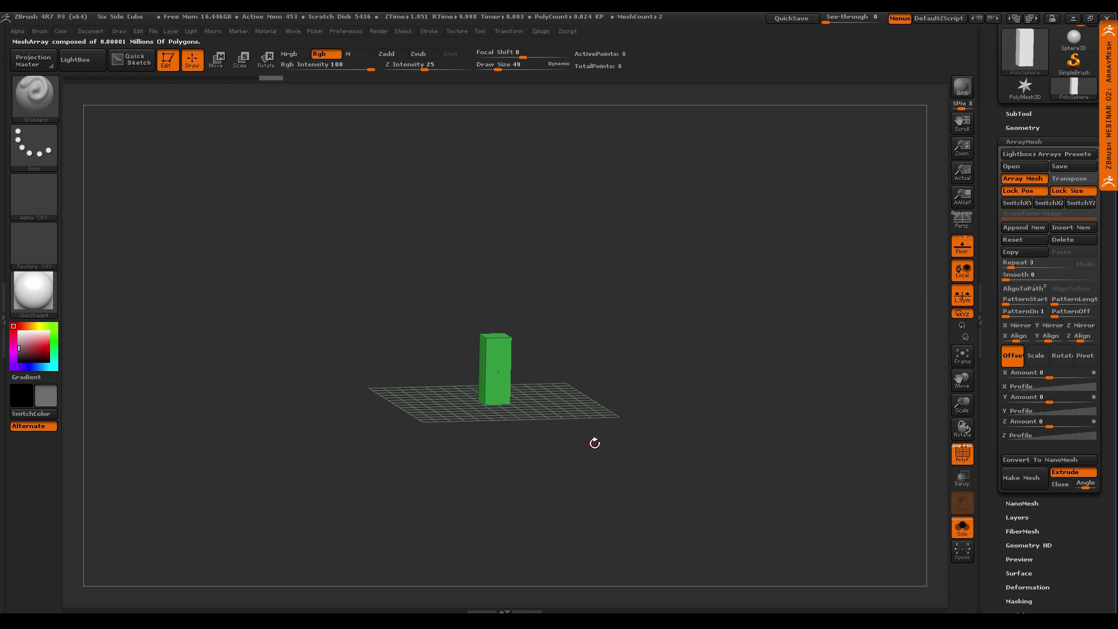
Switch to Move mode and extend the transpose line from the block's centre straight down below the floor grid
{"action": "key", "text": "w"}
{"action": "left_click_drag", "start_coordinate": [588, 461], "coordinate": [627, 387], "text": "shift"}
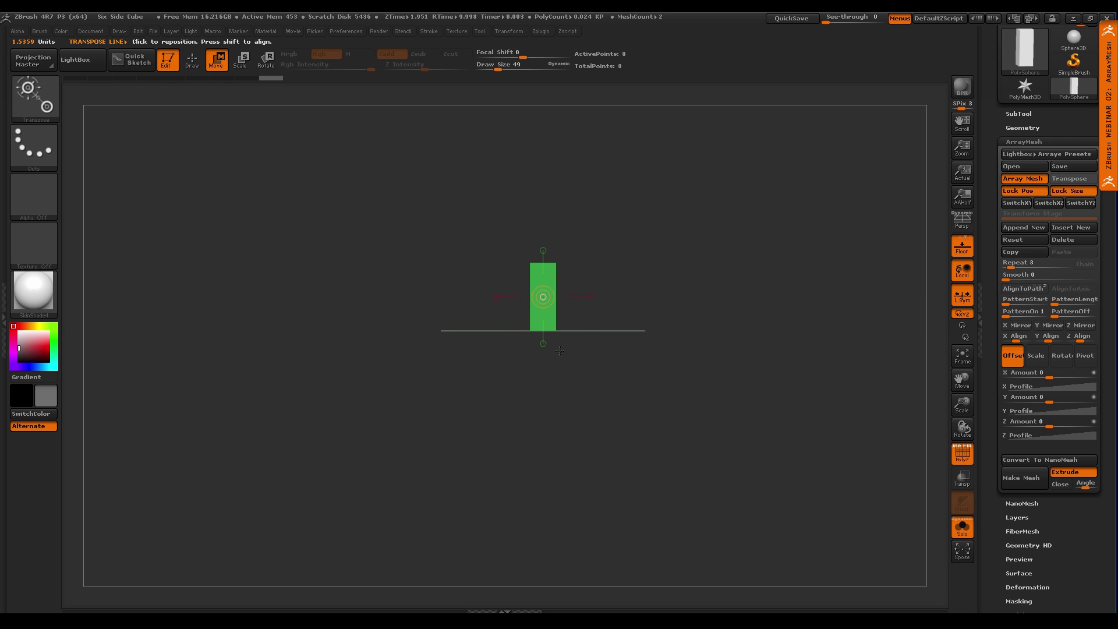
{"action": "left_click_drag", "start_coordinate": [542, 343], "coordinate": [543, 377]}
{"action": "mouse_move", "coordinate": [711, 391]}
{"action": "left_mouse_down"}
{"action": "mouse_move", "coordinate": [648, 327]}
{"action": "mouse_move", "coordinate": [655, 300]}
{"action": "left_mouse_up"}
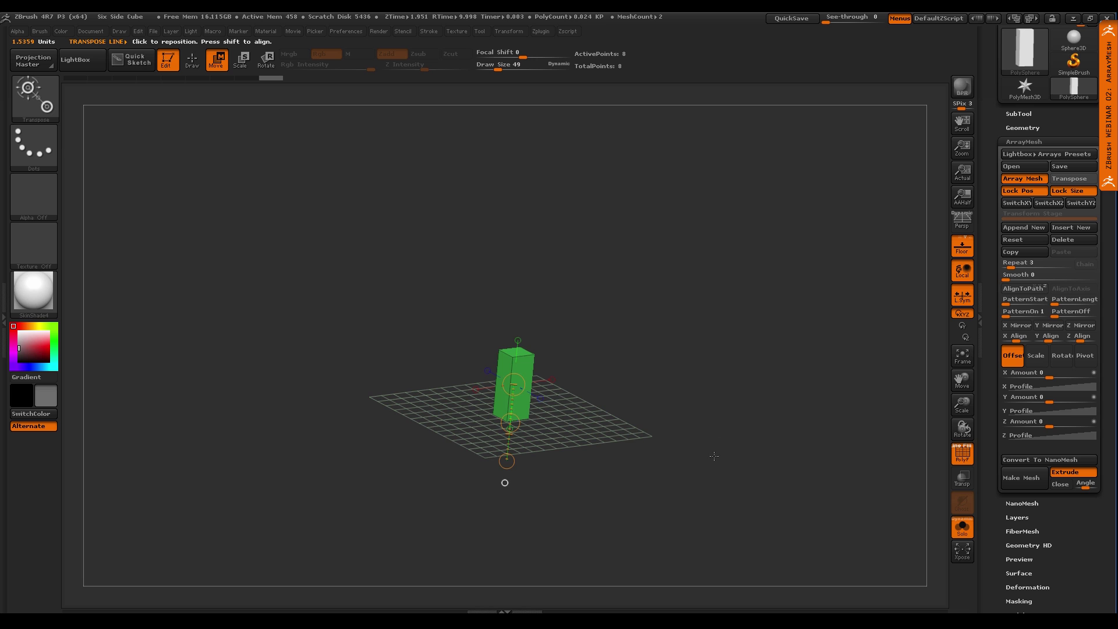
{"action": "left_click_drag", "start_coordinate": [714, 456], "coordinate": [663, 472]}
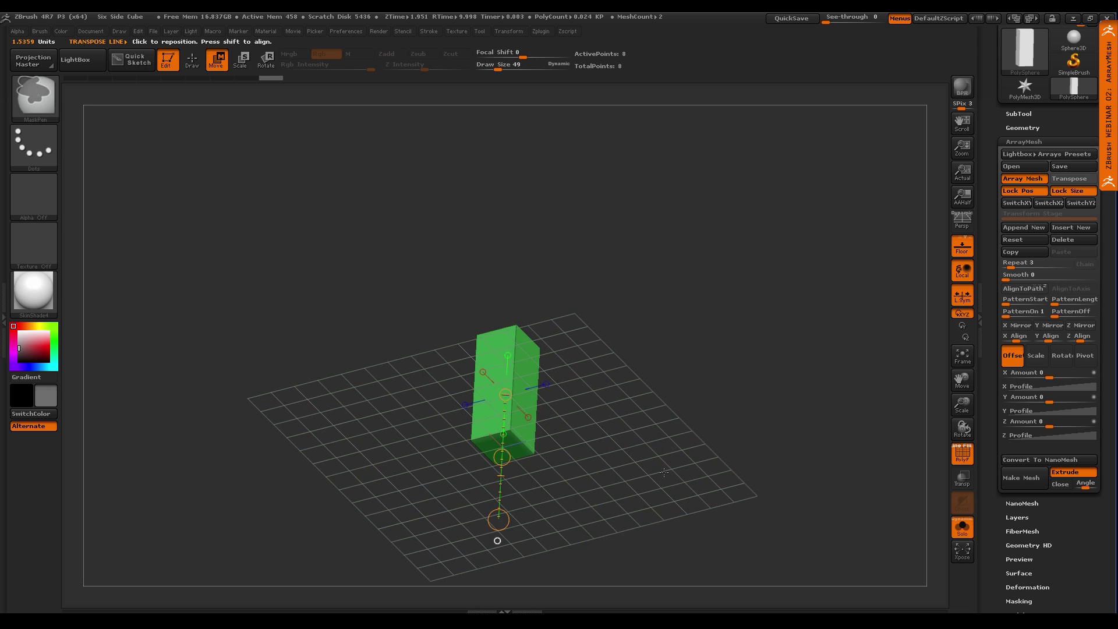
{"action": "mouse_move", "coordinate": [664, 472]}
{"action": "right_mouse_down", "text": "alt"}
{"action": "mouse_move", "coordinate": [693, 376]}
{"action": "mouse_move", "coordinate": [600, 440]}
{"action": "mouse_move", "coordinate": [606, 330]}
{"action": "right_mouse_up", "text": "alt"}
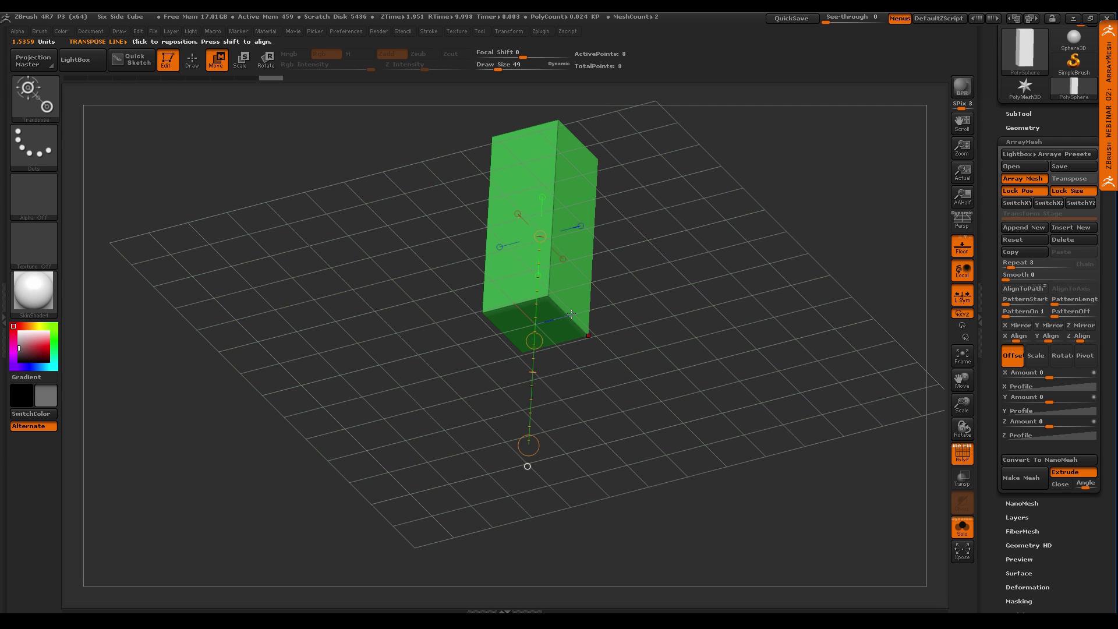
{"action": "left_click_drag", "start_coordinate": [661, 371], "coordinate": [636, 478], "text": "shift"}
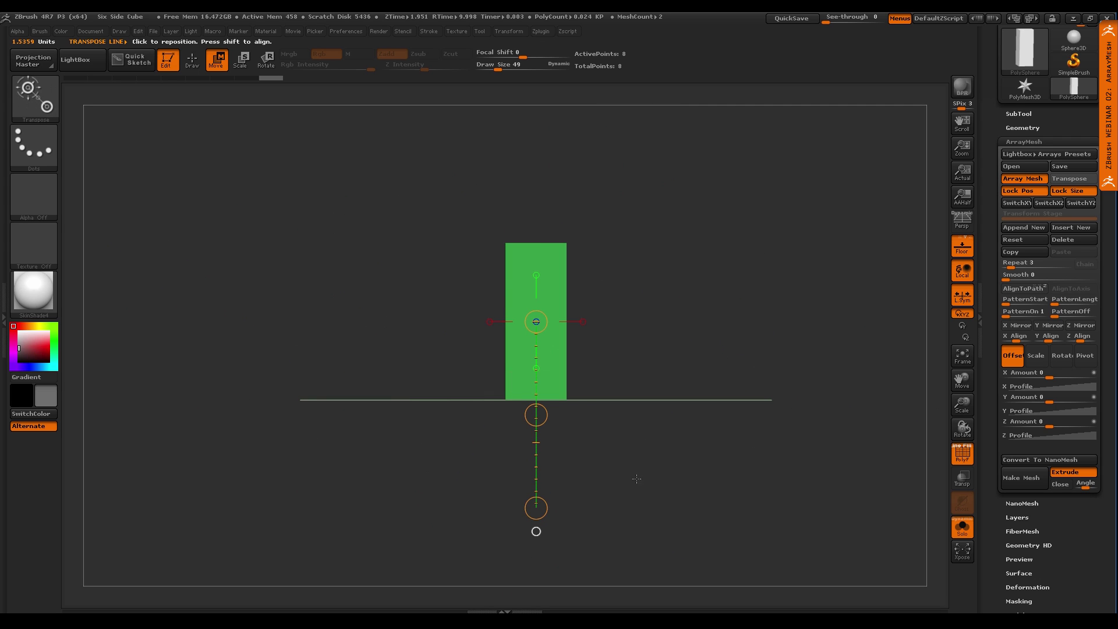
Rotate the array's copies with a Z Amount of 360 and a Repeat count of 10
{"action": "left_click", "coordinate": [1061, 358]}
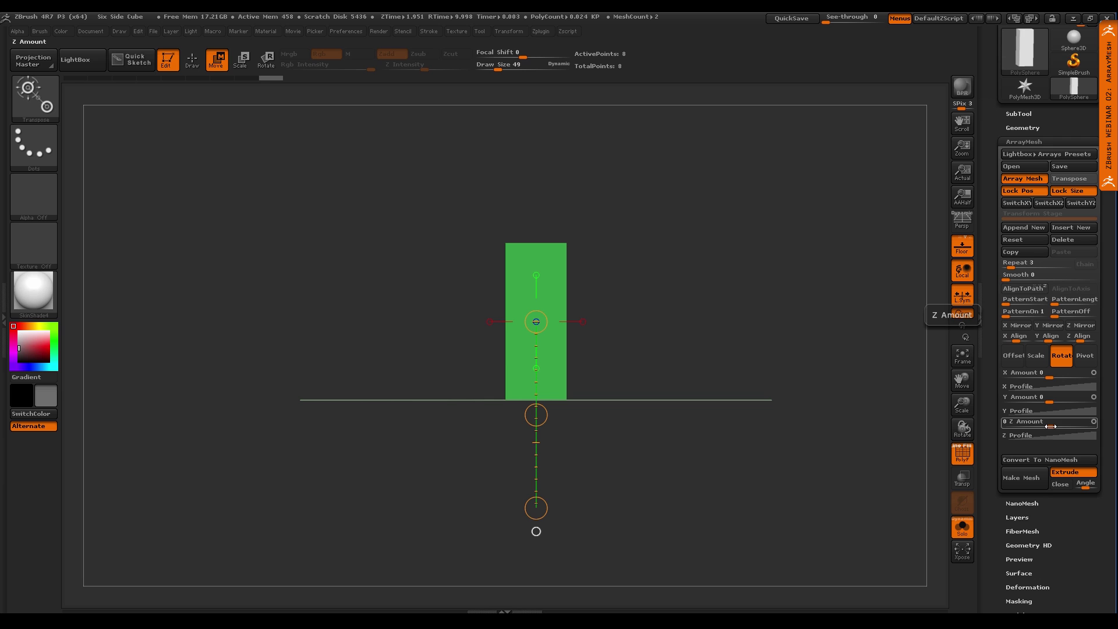
{"action": "left_click_drag", "start_coordinate": [1051, 426], "coordinate": [1073, 421]}
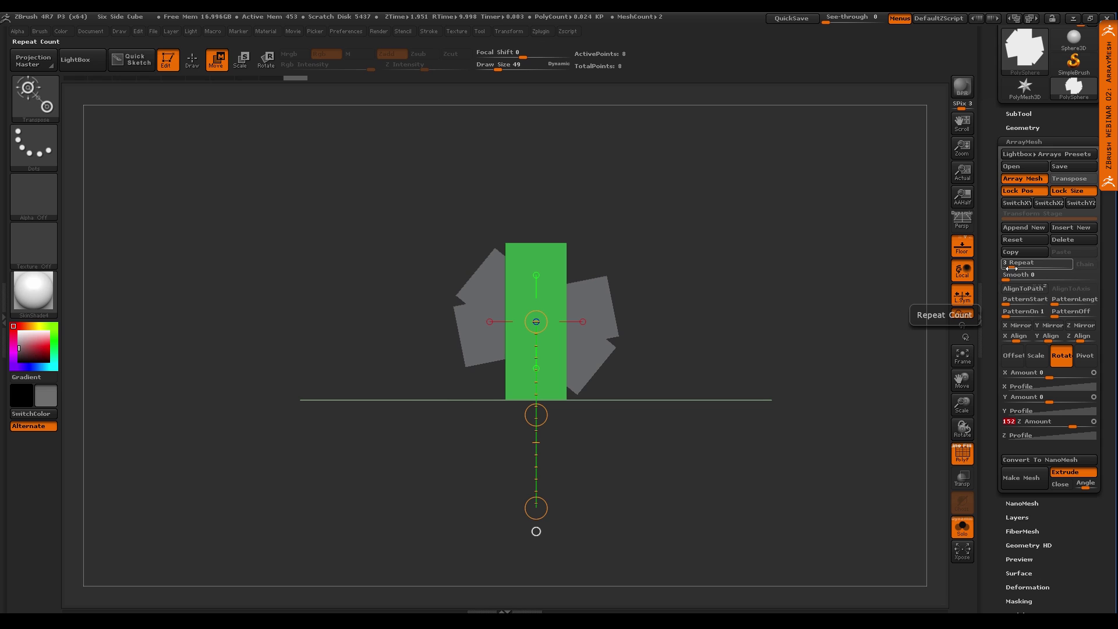
{"action": "left_click_drag", "start_coordinate": [1011, 268], "coordinate": [1016, 268]}
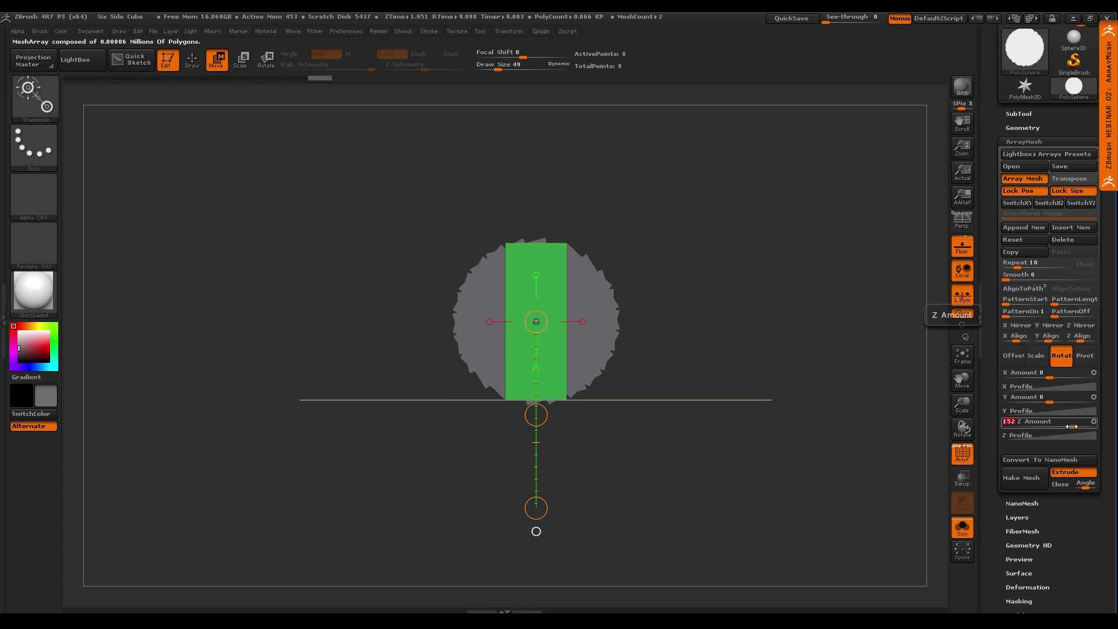
{"action": "type", "text": "360"}
{"action": "key", "text": "Return"}
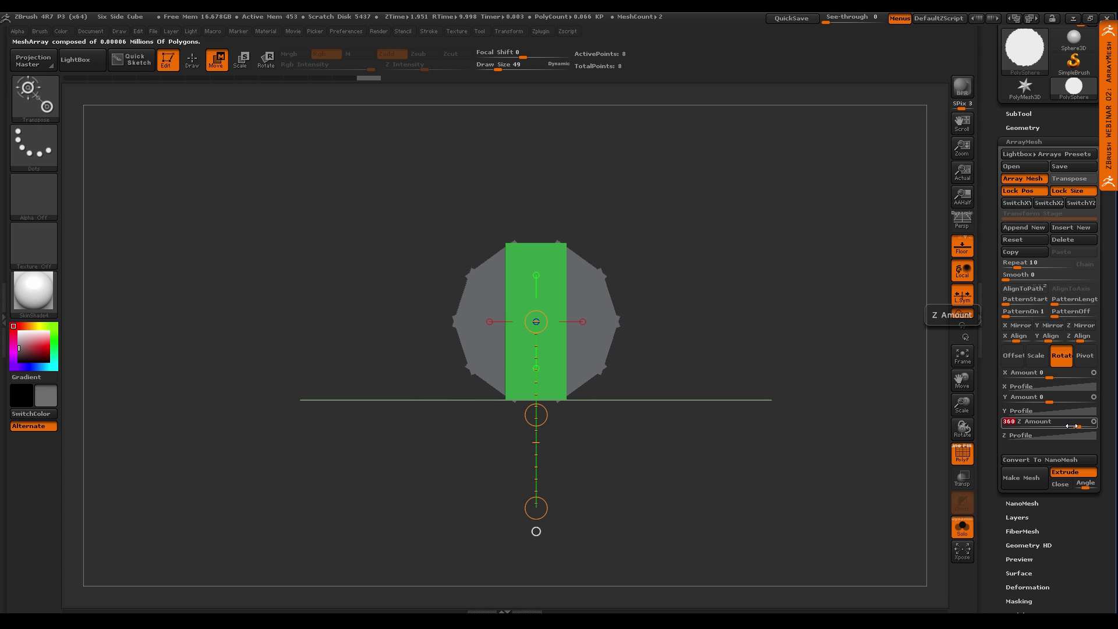
Set the rotated array's Repeat count to 12
{"action": "left_click", "coordinate": [1018, 265]}
{"action": "type", "text": "12"}
{"action": "key", "text": "Return"}
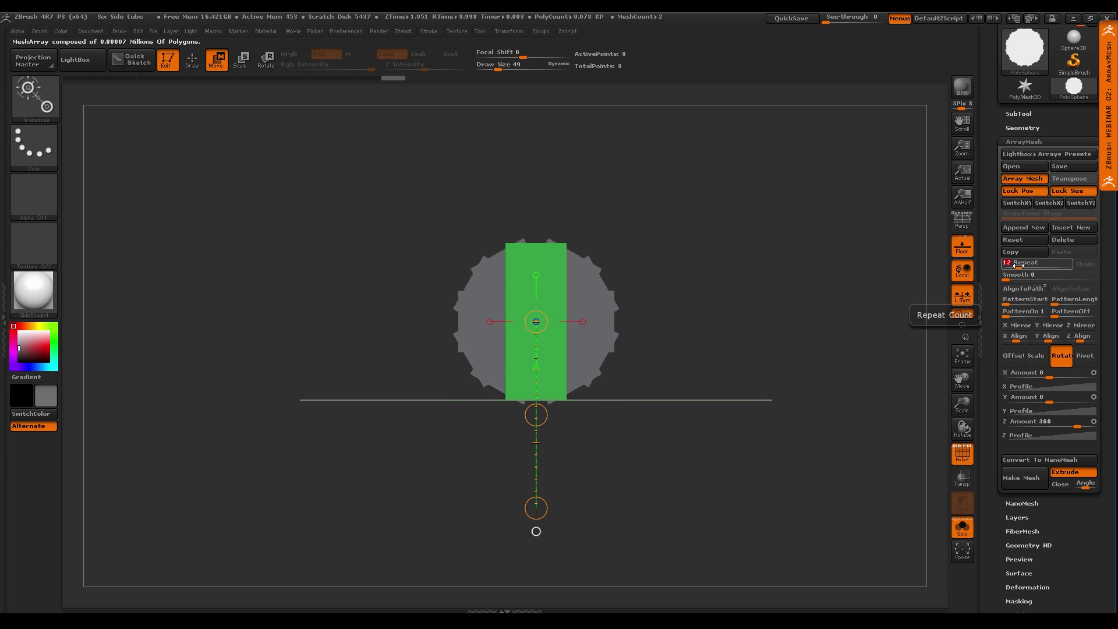
Set the rotated array's Repeat count to 3
{"action": "type", "text": "3"}
{"action": "key", "text": "Return"}
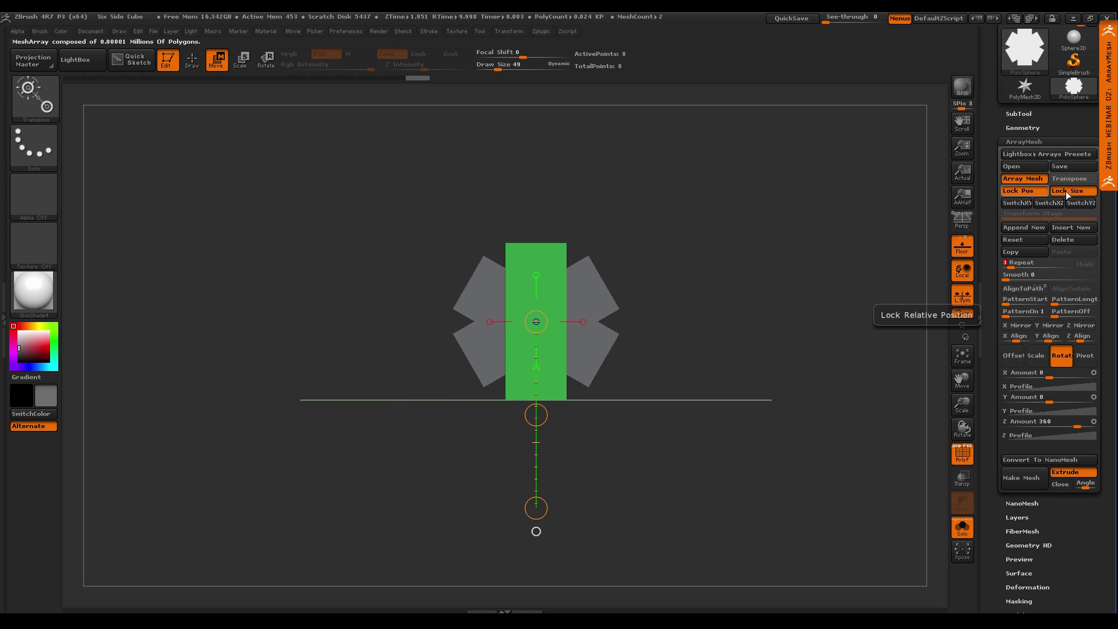
{"action": "key", "text": "ctrl"}
{"action": "right_click_drag", "start_coordinate": [662, 456], "coordinate": [617, 465], "text": "ctrl"}
{"action": "right_click_drag", "start_coordinate": [617, 466], "coordinate": [666, 425], "text": "alt"}
{"action": "right_click_drag", "start_coordinate": [666, 424], "coordinate": [604, 402], "text": "ctrl"}
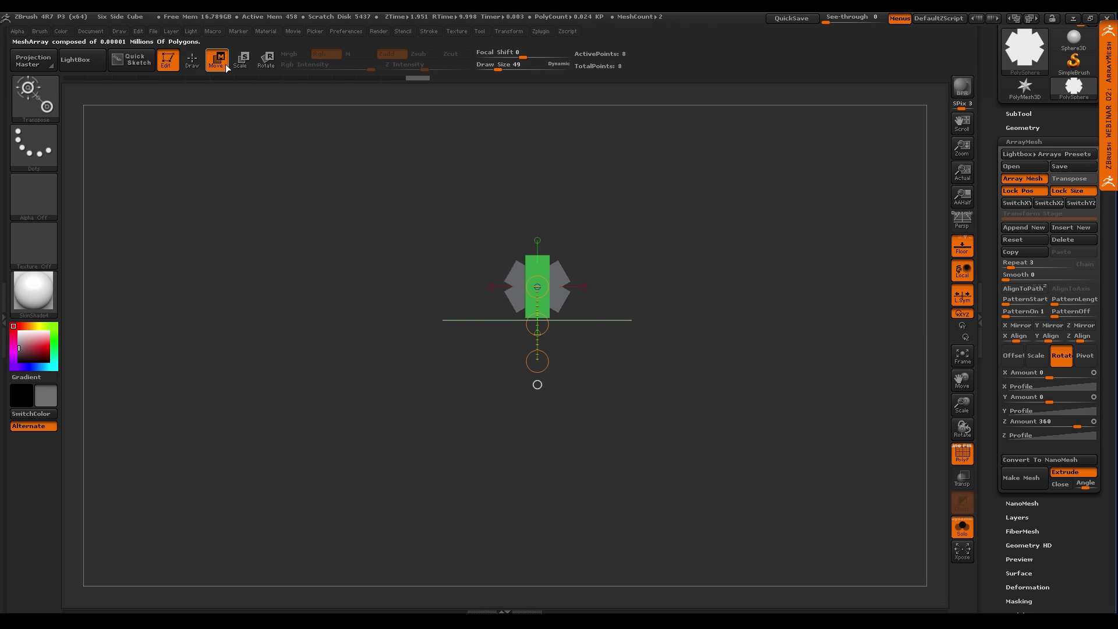
{"action": "mouse_move", "coordinate": [617, 425]}
{"action": "left_mouse_down"}
{"action": "mouse_move", "coordinate": [659, 427]}
{"action": "mouse_move", "coordinate": [634, 417]}
{"action": "left_mouse_up"}
{"action": "right_click_drag", "start_coordinate": [561, 238], "coordinate": [644, 311], "text": "ctrl"}
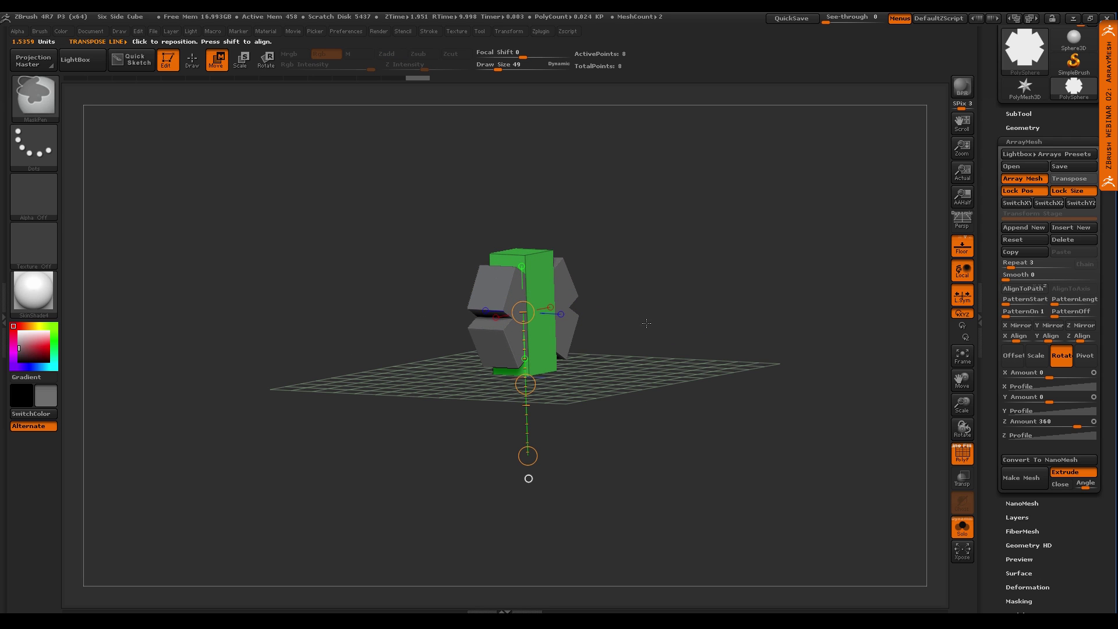
Try drawing transpose lines in different directions from several points on the block's faces
{"action": "mouse_move", "coordinate": [544, 276]}
{"action": "left_mouse_down"}
{"action": "mouse_move", "coordinate": [559, 229]}
{"action": "mouse_move", "coordinate": [666, 169]}
{"action": "mouse_move", "coordinate": [723, 187]}
{"action": "mouse_move", "coordinate": [831, 284]}
{"action": "mouse_move", "coordinate": [554, 113]}
{"action": "mouse_move", "coordinate": [308, 222]}
{"action": "mouse_move", "coordinate": [336, 225]}
{"action": "mouse_move", "coordinate": [324, 221]}
{"action": "left_mouse_up"}
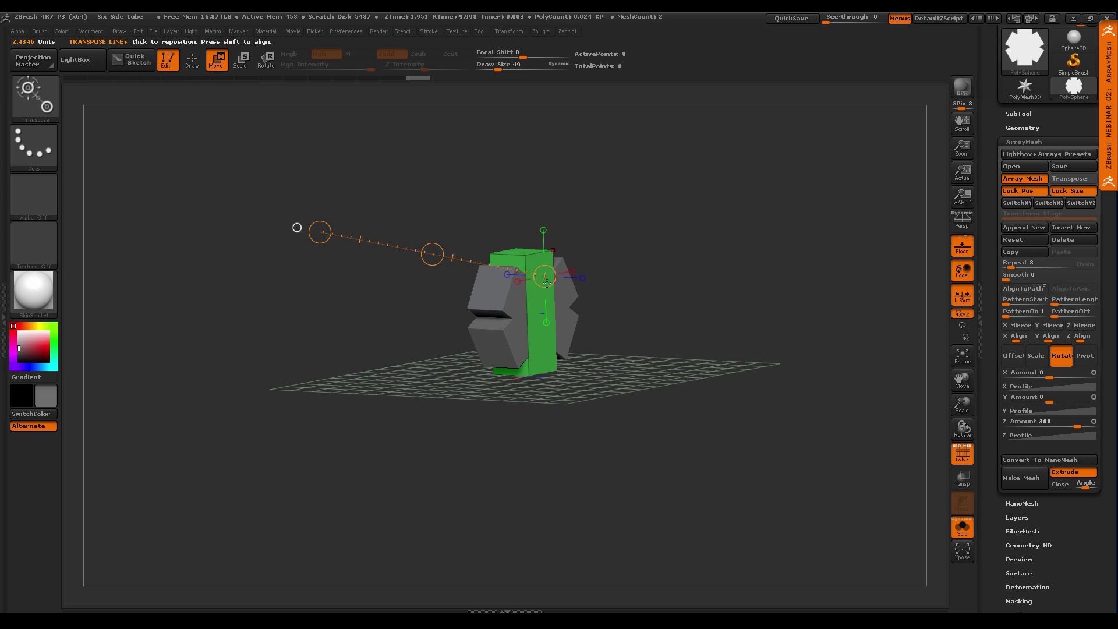
{"action": "left_click_drag", "start_coordinate": [542, 230], "coordinate": [751, 286]}
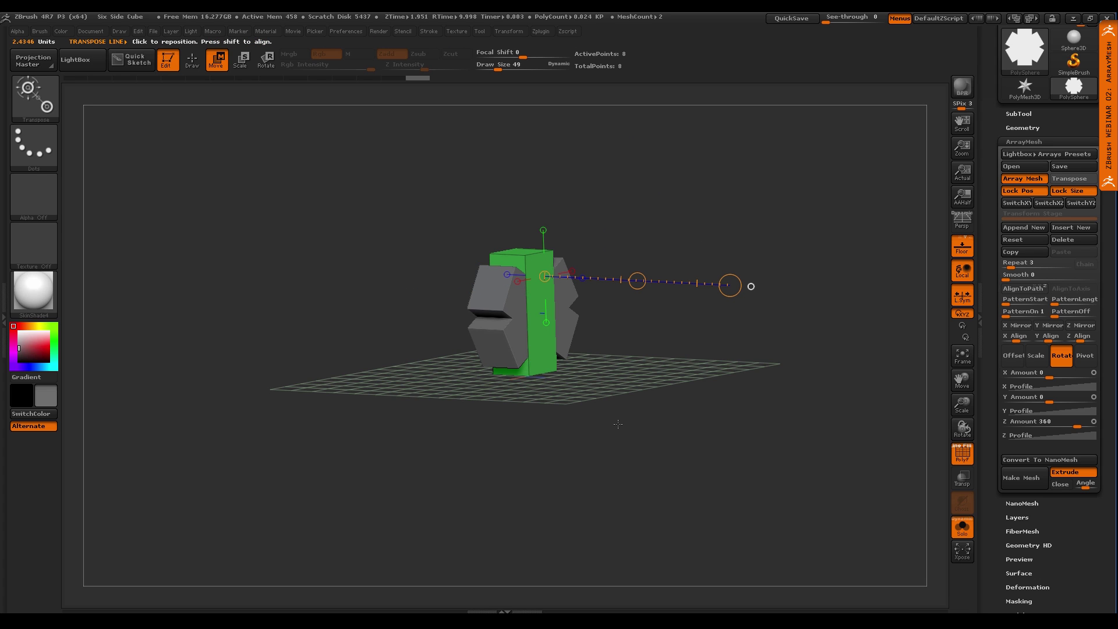
{"action": "left_click_drag", "start_coordinate": [585, 413], "coordinate": [617, 402]}
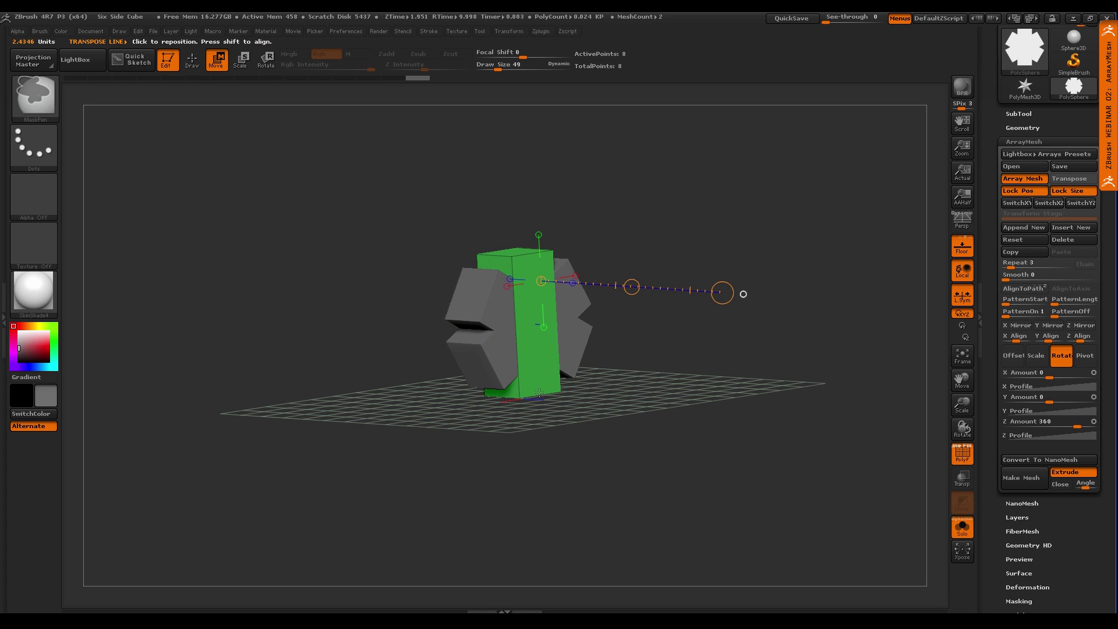
{"action": "left_click", "coordinate": [529, 363]}
{"action": "left_click_drag", "start_coordinate": [529, 364], "coordinate": [557, 166]}
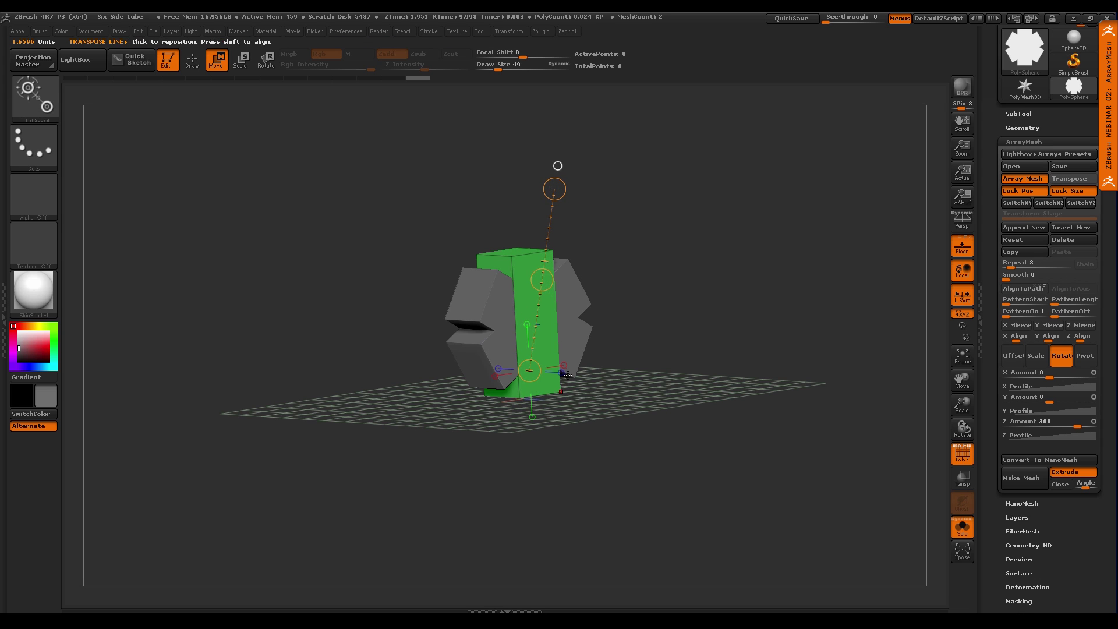
{"action": "left_click_drag", "start_coordinate": [565, 374], "coordinate": [374, 394]}
{"action": "left_click_drag", "start_coordinate": [519, 397], "coordinate": [608, 574]}
{"action": "left_click_drag", "start_coordinate": [748, 453], "coordinate": [710, 345], "text": "alt"}
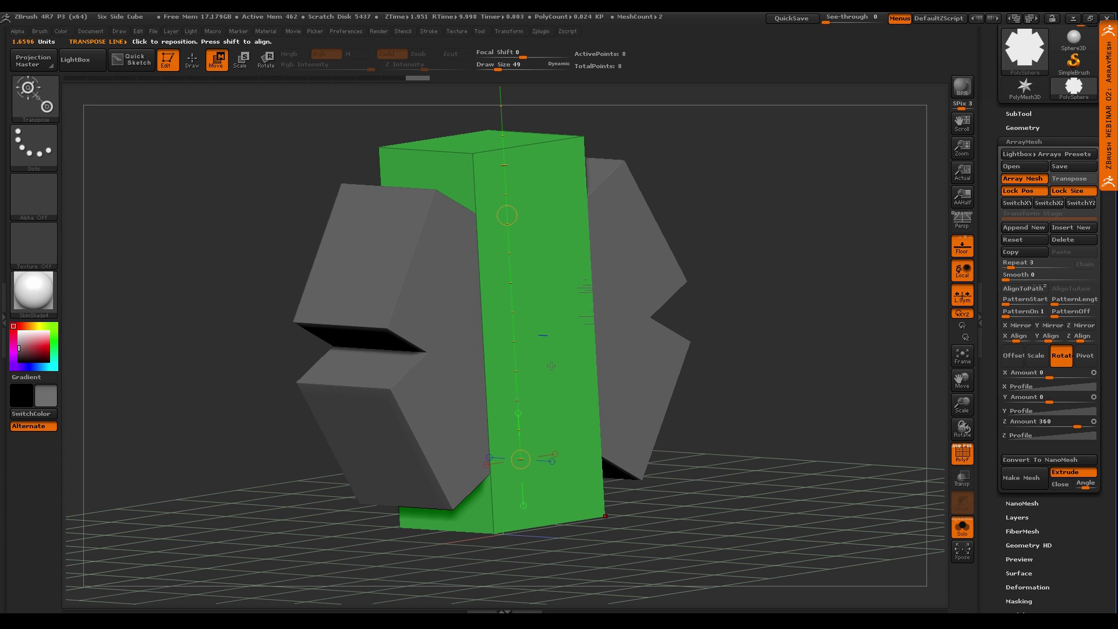
{"action": "left_click_drag", "start_coordinate": [556, 391], "coordinate": [527, 319]}
{"action": "left_click", "coordinate": [558, 437]}
In the front view, draw a transpose line about 1.34 units long straight down from the block's centre
{"action": "right_click_drag", "start_coordinate": [760, 371], "coordinate": [658, 352], "text": "ctrl"}
{"action": "right_click_drag", "start_coordinate": [658, 352], "coordinate": [663, 168], "text": "shift"}
{"action": "left_click_drag", "start_coordinate": [569, 306], "coordinate": [569, 389]}
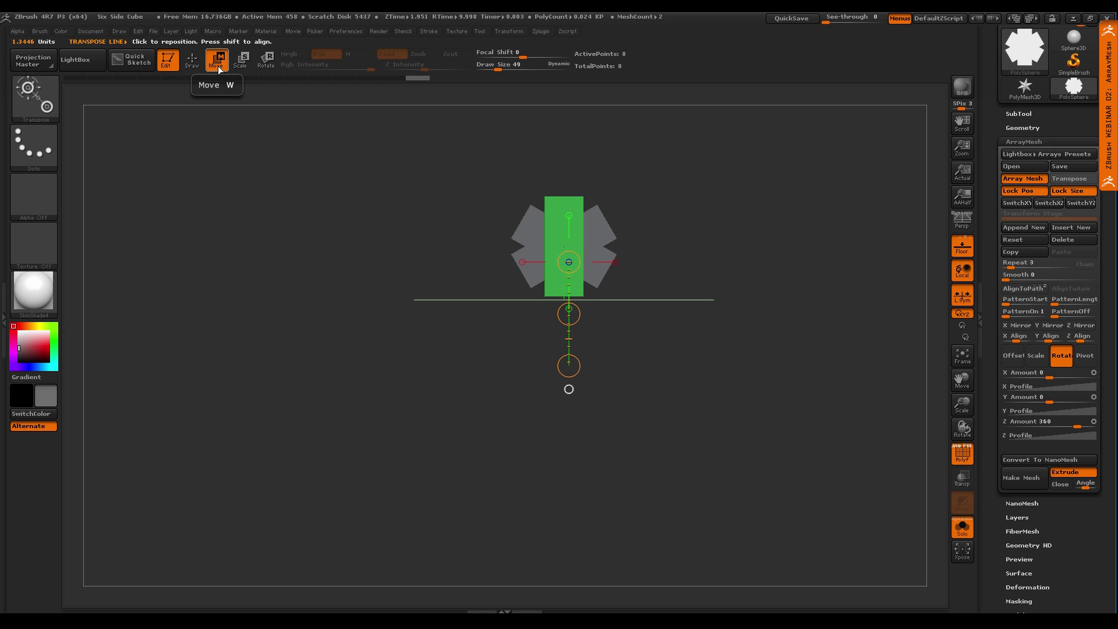
Move the source block straight down, well away from the array's centre, to spread the copies into a wide radial layout
{"action": "left_click_drag", "start_coordinate": [569, 315], "coordinate": [582, 505]}
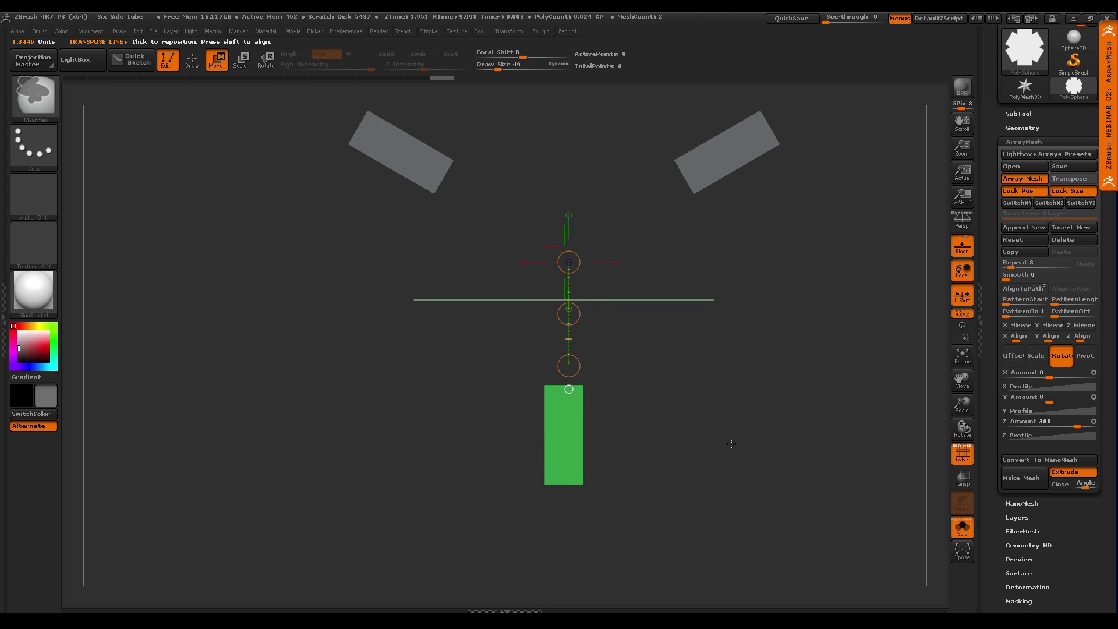
{"action": "right_click_drag", "start_coordinate": [731, 444], "coordinate": [651, 435], "text": "ctrl"}
{"action": "left_click_drag", "start_coordinate": [543, 280], "coordinate": [545, 341]}
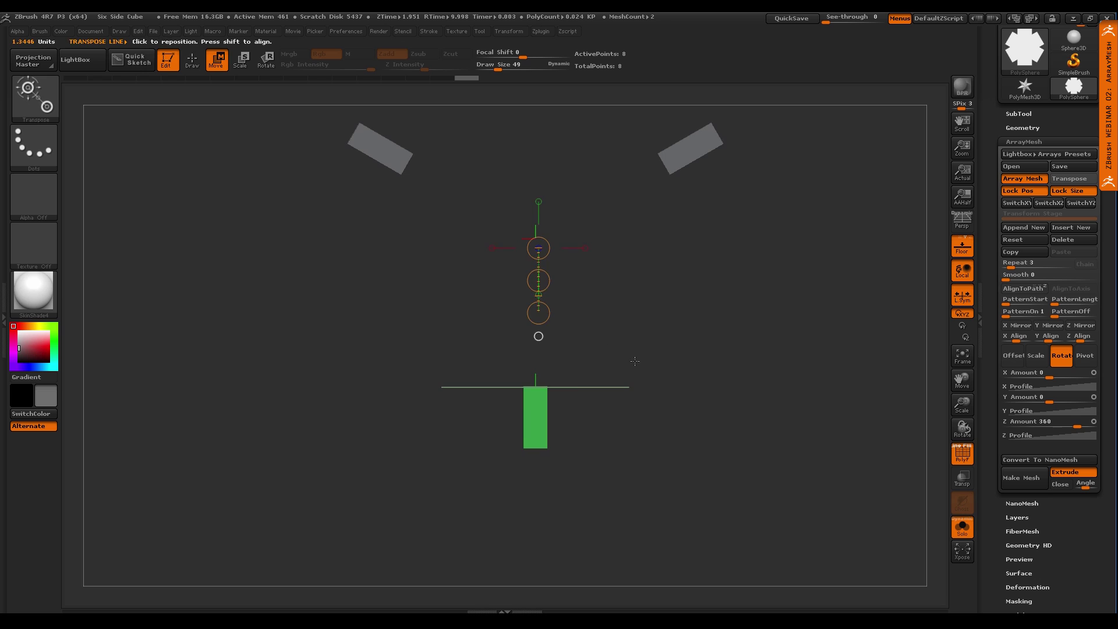
{"action": "right_click_drag", "start_coordinate": [636, 361], "coordinate": [597, 415], "text": "ctrl"}
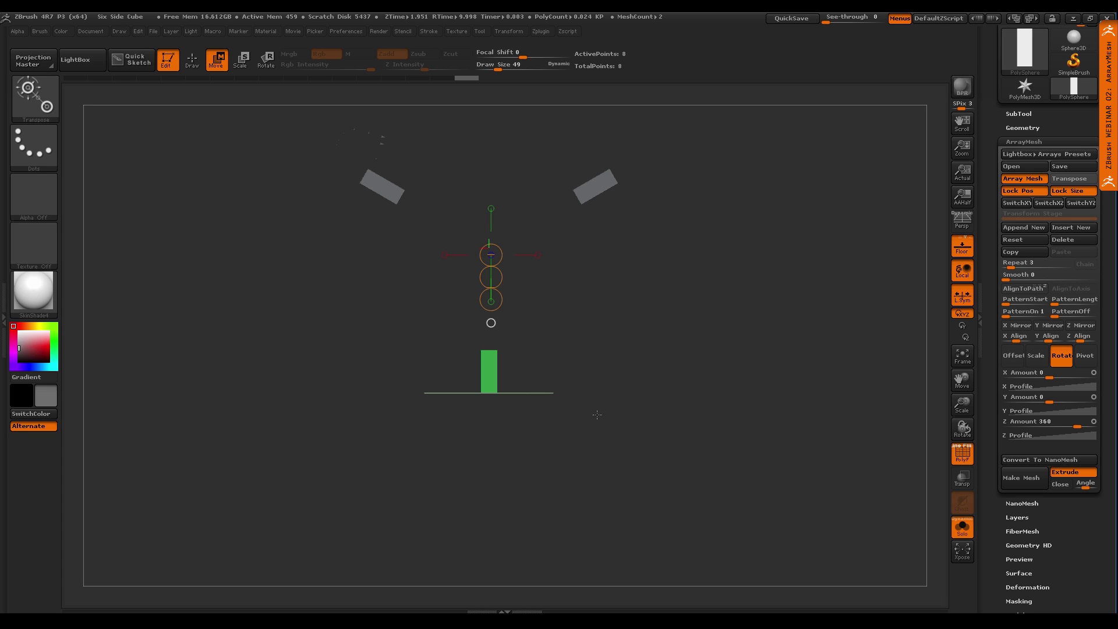
Recentre the transpose line on the moved source block and hide the floor grid
{"action": "left_click", "coordinate": [491, 323]}
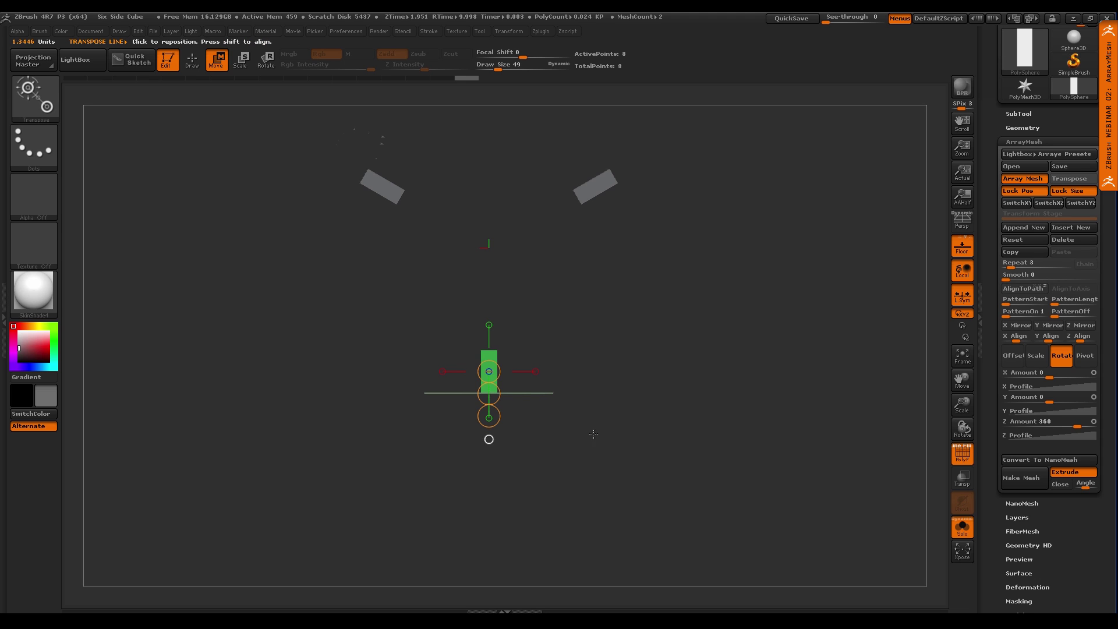
{"action": "left_click_drag", "start_coordinate": [592, 432], "coordinate": [567, 382]}
{"action": "left_click", "coordinate": [552, 381]}
{"action": "right_click_drag", "start_coordinate": [584, 432], "coordinate": [585, 413], "text": "ctrl"}
{"action": "right_click_drag", "start_coordinate": [584, 412], "coordinate": [592, 533], "text": "alt"}
{"action": "mouse_move", "coordinate": [562, 397]}
{"action": "left_mouse_down"}
{"action": "mouse_move", "coordinate": [550, 397]}
{"action": "mouse_move", "coordinate": [565, 395]}
{"action": "left_mouse_up"}
{"action": "left_click", "coordinate": [512, 443]}
{"action": "left_click_drag", "start_coordinate": [512, 444], "coordinate": [514, 434]}
{"action": "right_click_drag", "start_coordinate": [583, 388], "coordinate": [627, 379]}
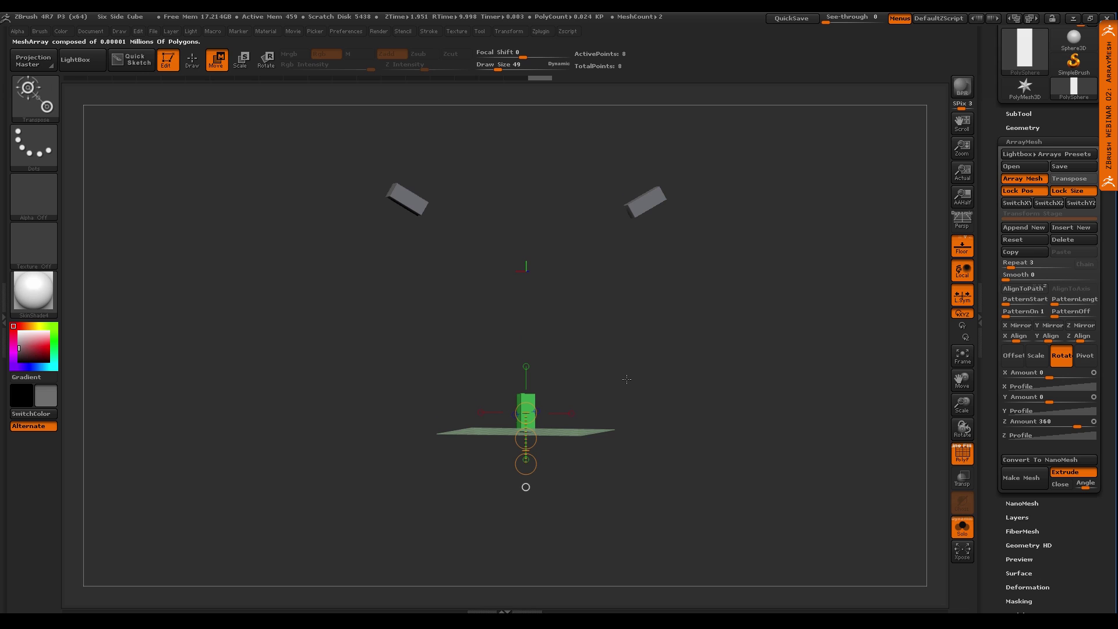
{"action": "mouse_move", "coordinate": [661, 444]}
{"action": "right_mouse_down"}
{"action": "mouse_move", "coordinate": [636, 472]}
{"action": "mouse_move", "coordinate": [655, 460]}
{"action": "mouse_move", "coordinate": [658, 424]}
{"action": "right_mouse_up"}
{"action": "key", "text": "shift+p"}
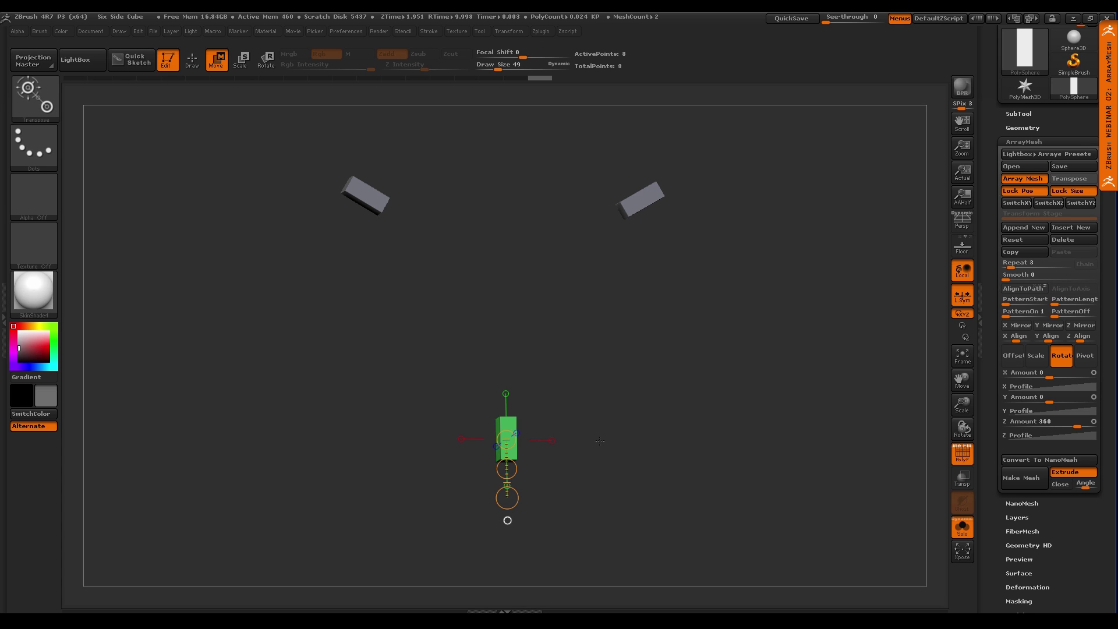
Switch to Draw mode with the ZModeler brush and bring the source block closer
{"action": "key", "text": "q"}
{"action": "key", "text": "b"}
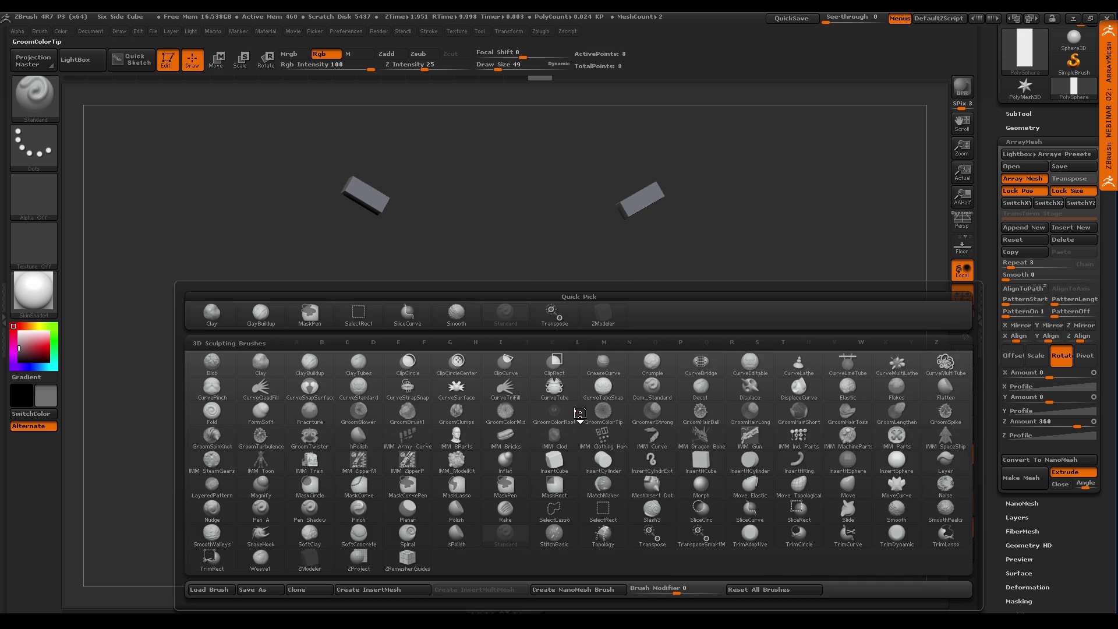
{"action": "key", "text": "z"}
{"action": "key", "text": "m"}
{"action": "right_click_drag", "start_coordinate": [550, 479], "coordinate": [571, 436], "text": "alt"}
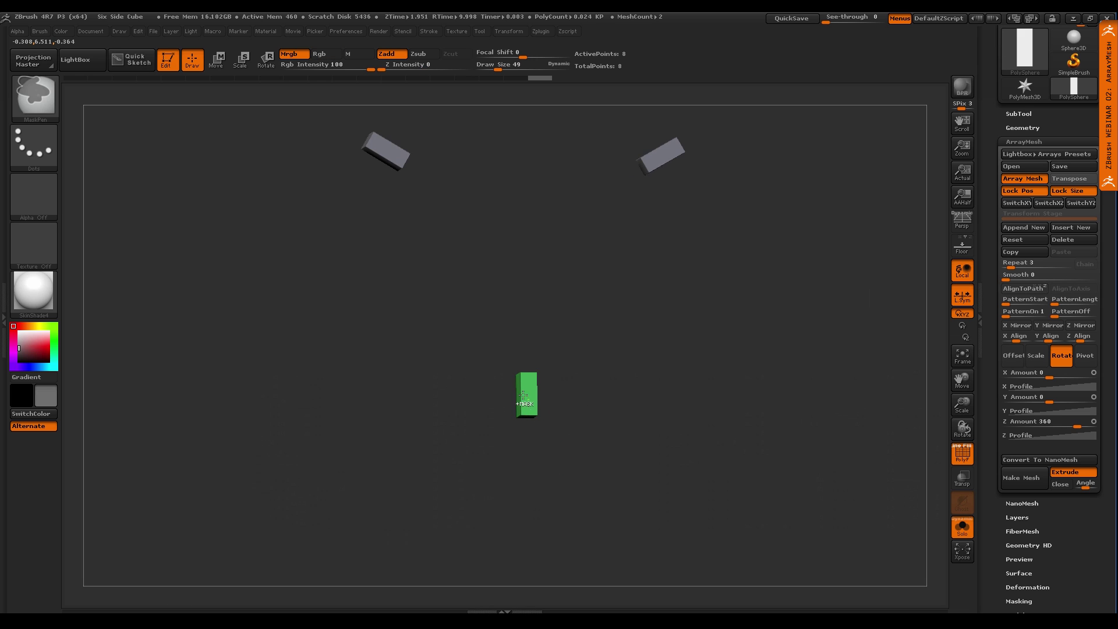
{"action": "right_click_drag", "start_coordinate": [524, 402], "coordinate": [508, 474], "text": "ctrl"}
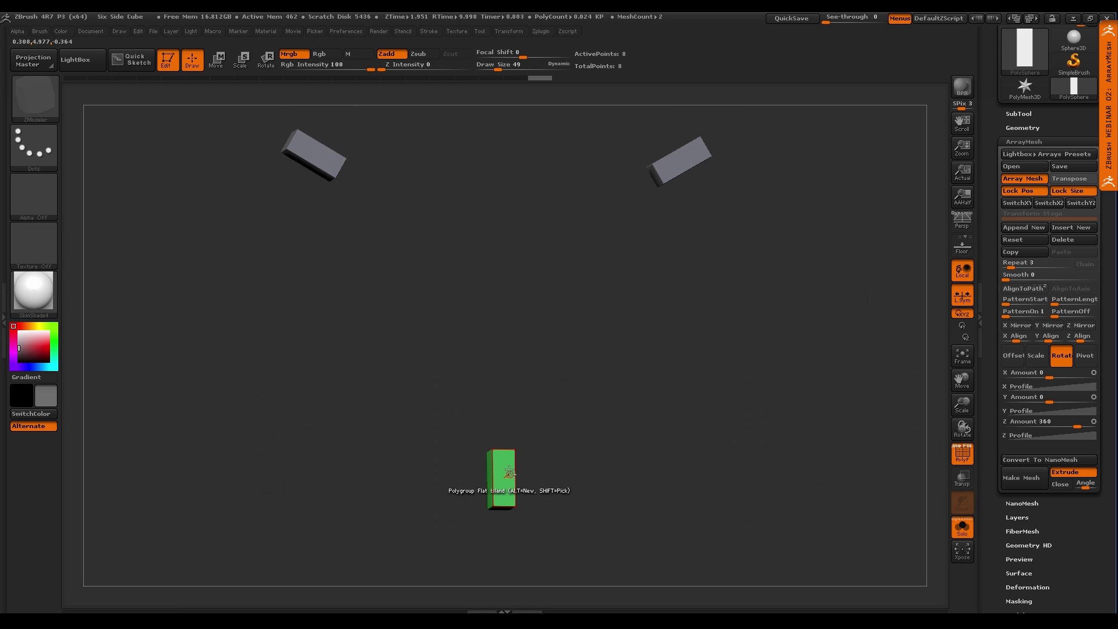
Inset the source block's front face with the ZModeler Inset polygon action, targeting A Single Poly
{"action": "key", "text": "space"}
{"action": "left_click", "coordinate": [497, 235]}
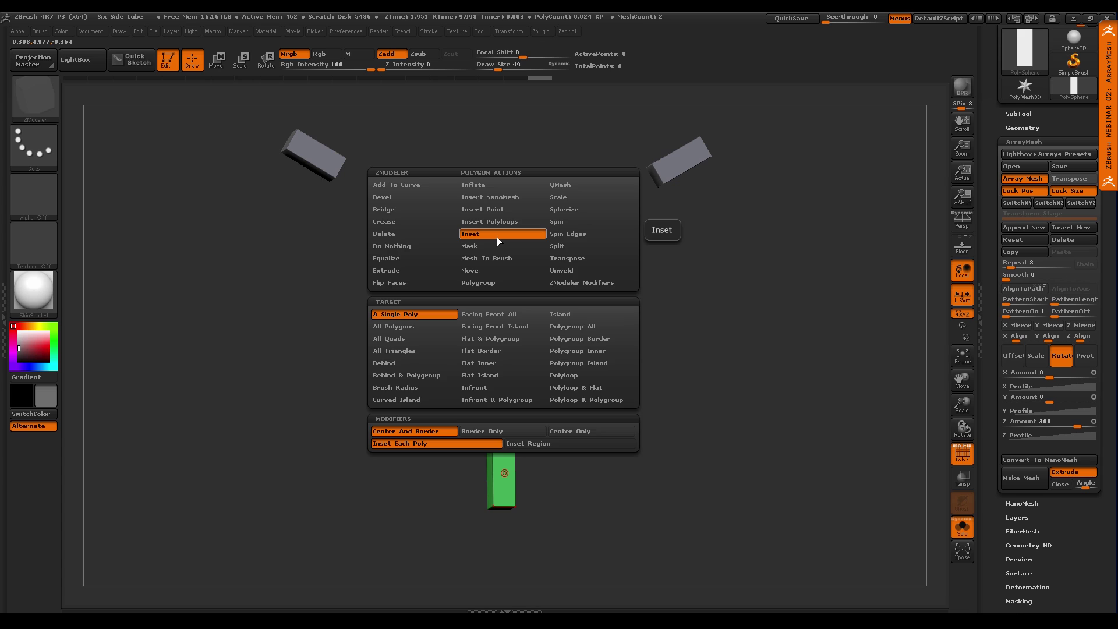
{"action": "left_click", "coordinate": [497, 236]}
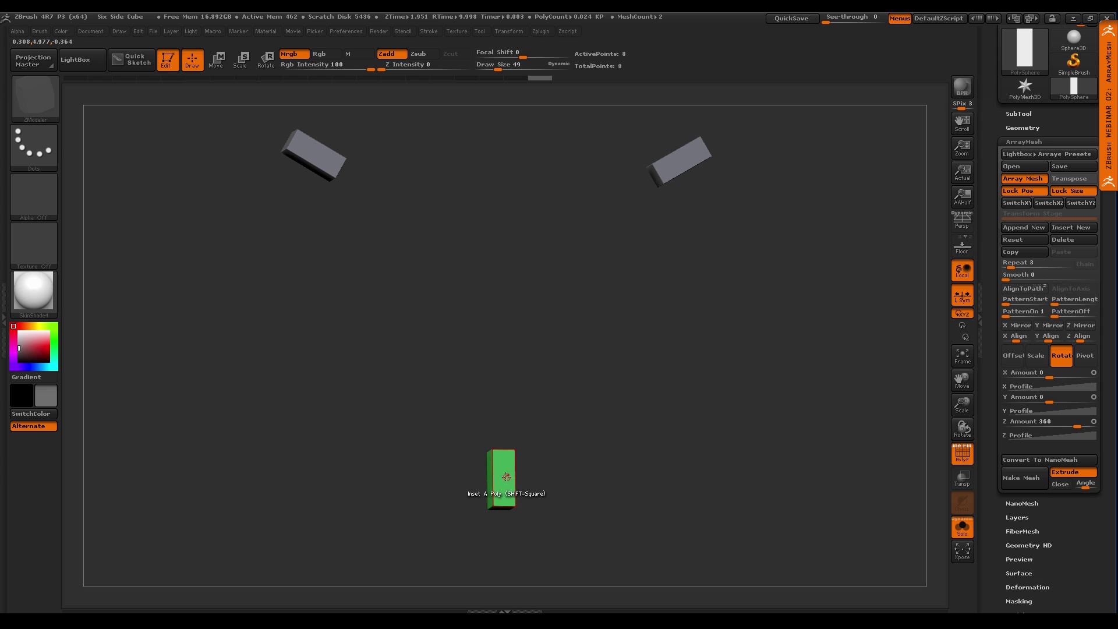
{"action": "key", "text": "space"}
{"action": "left_click", "coordinate": [505, 235]}
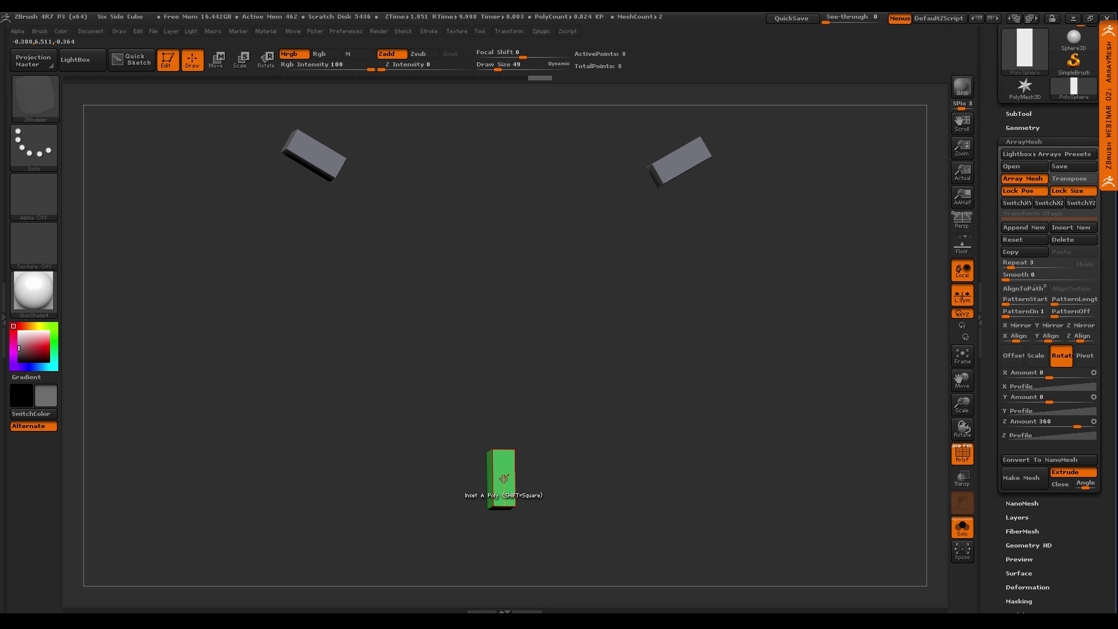
{"action": "left_click_drag", "start_coordinate": [504, 473], "coordinate": [502, 460]}
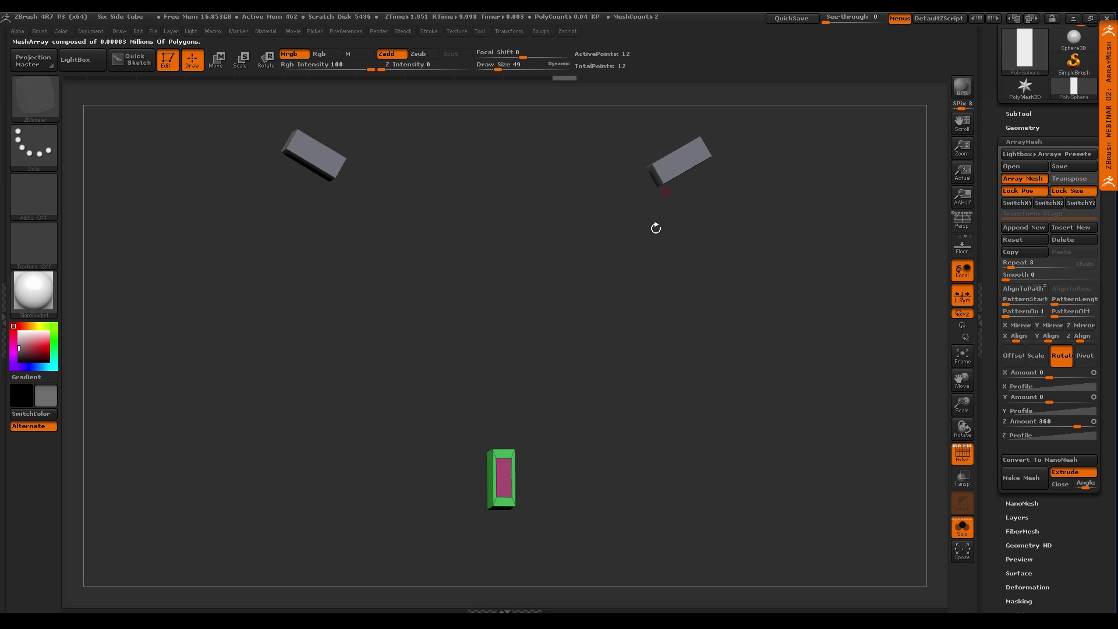
Push the inset front face into the source block with the QMesh polygon action to form a recess
{"action": "mouse_move", "coordinate": [606, 465]}
{"action": "right_mouse_down"}
{"action": "mouse_move", "coordinate": [609, 449]}
{"action": "mouse_move", "coordinate": [601, 470]}
{"action": "mouse_move", "coordinate": [525, 480]}
{"action": "right_mouse_up"}
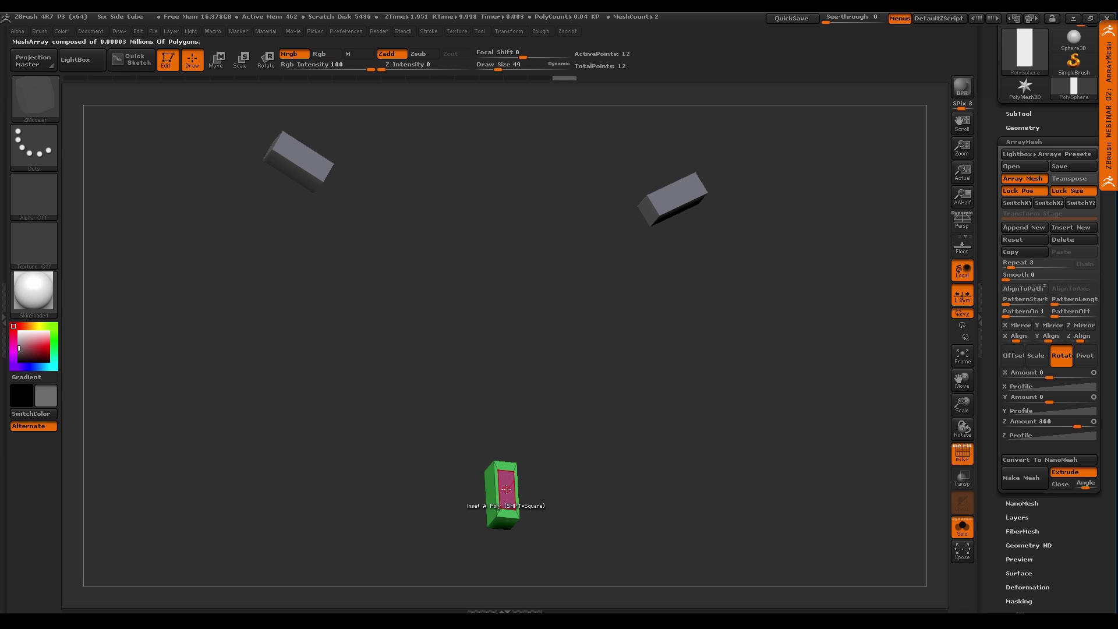
{"action": "key", "text": "space"}
{"action": "left_click_drag", "start_coordinate": [500, 496], "coordinate": [499, 496]}
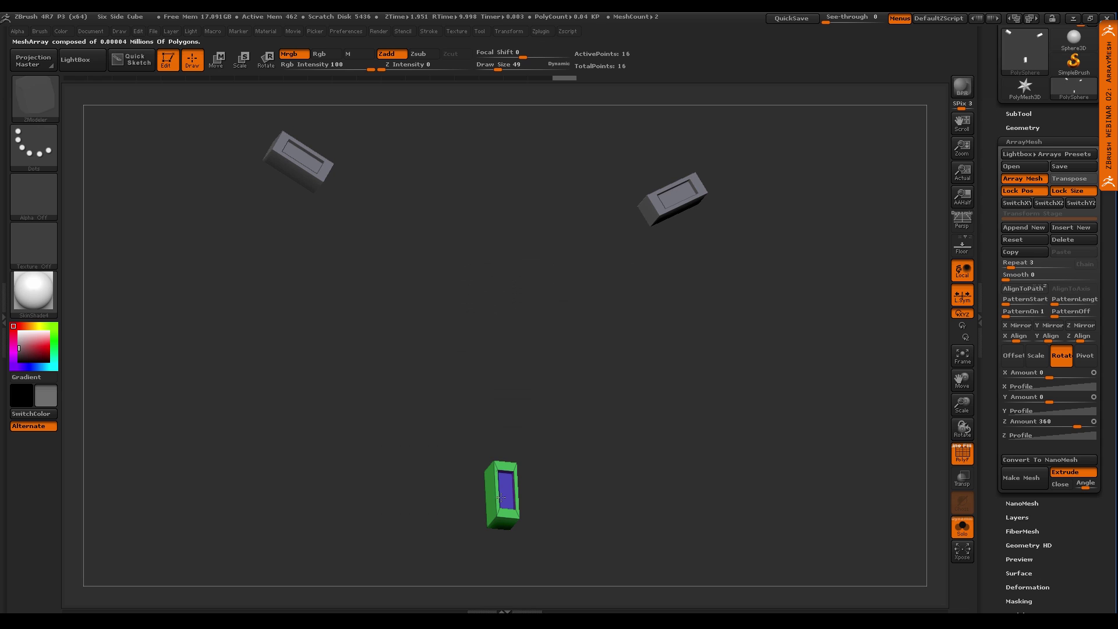
Insert a Single EdgeLoop in the frame around the recess and delete the original recess-edge loop to slope its walls
{"action": "mouse_move", "coordinate": [528, 488]}
{"action": "right_mouse_down", "text": "alt"}
{"action": "mouse_move", "coordinate": [529, 429]}
{"action": "mouse_move", "coordinate": [528, 499]}
{"action": "right_mouse_up", "text": "alt"}
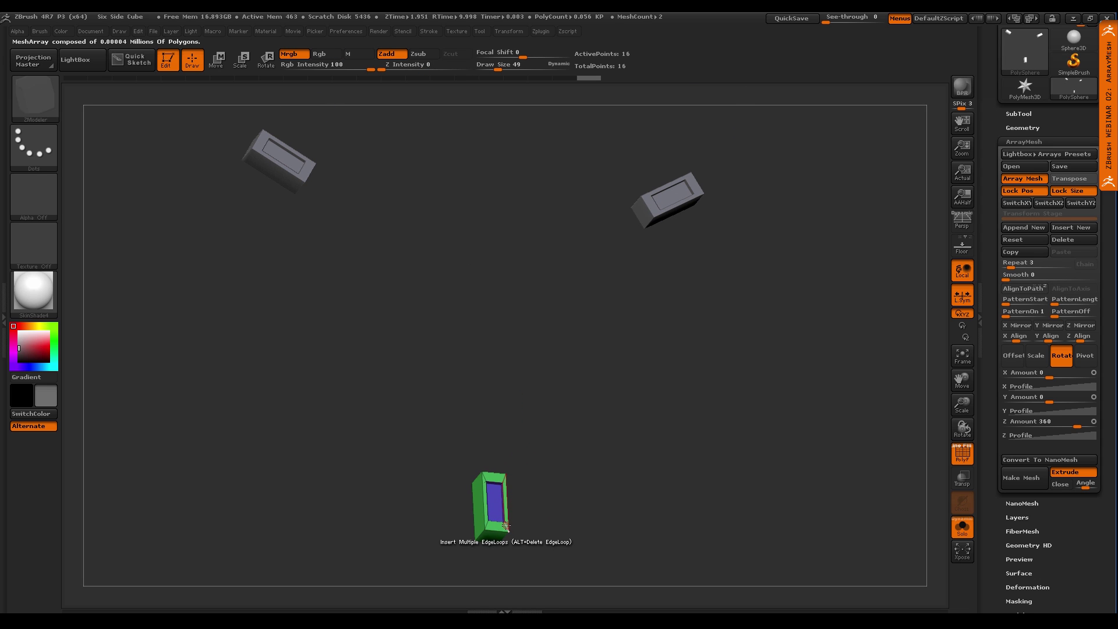
{"action": "key", "text": "space"}
{"action": "left_click", "coordinate": [489, 424]}
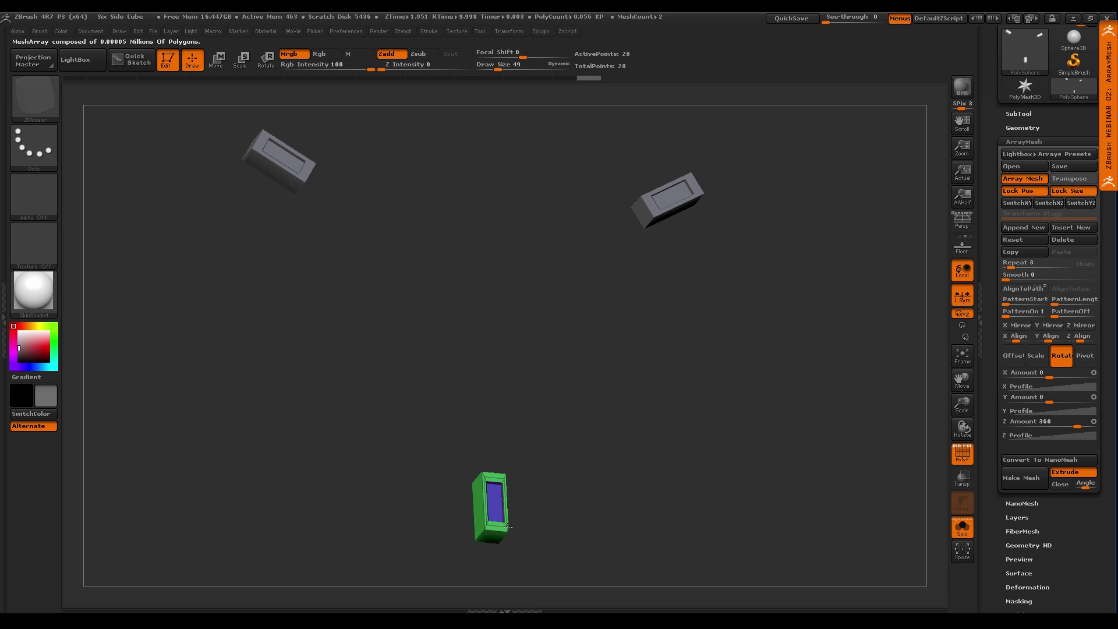
{"action": "left_click", "coordinate": [504, 526]}
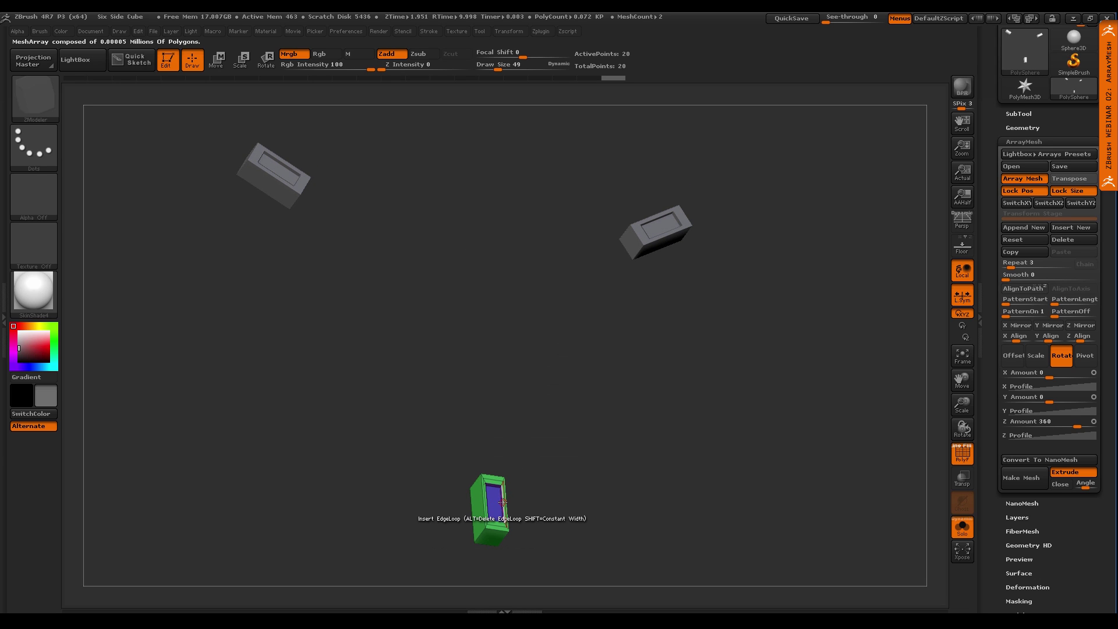
{"action": "left_click", "coordinate": [504, 499], "text": "alt"}
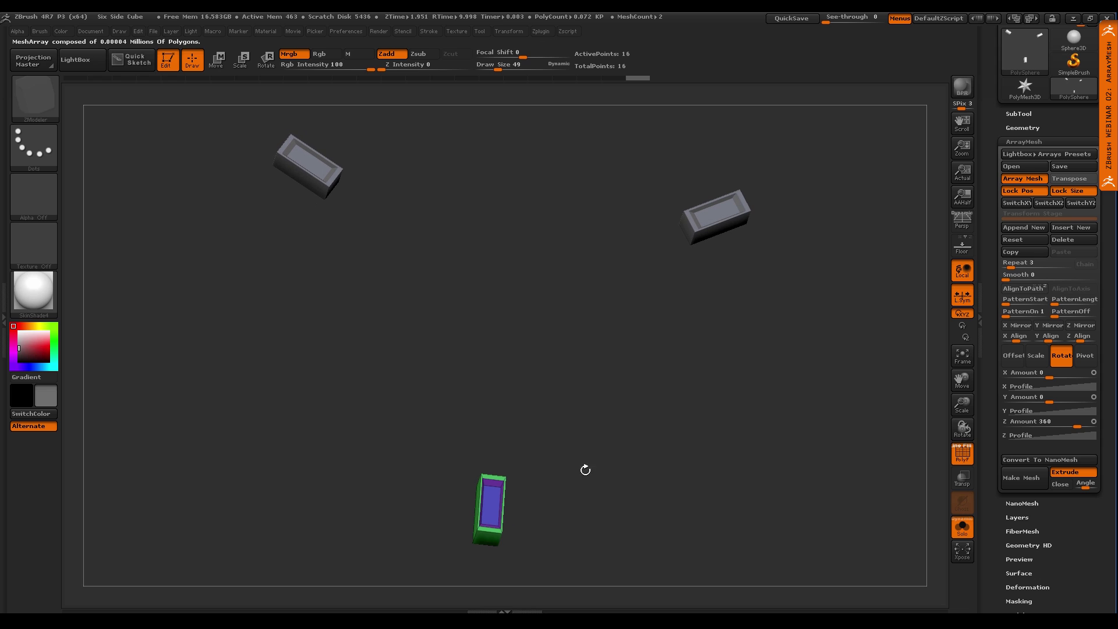
{"action": "left_click_drag", "start_coordinate": [556, 508], "coordinate": [534, 515]}
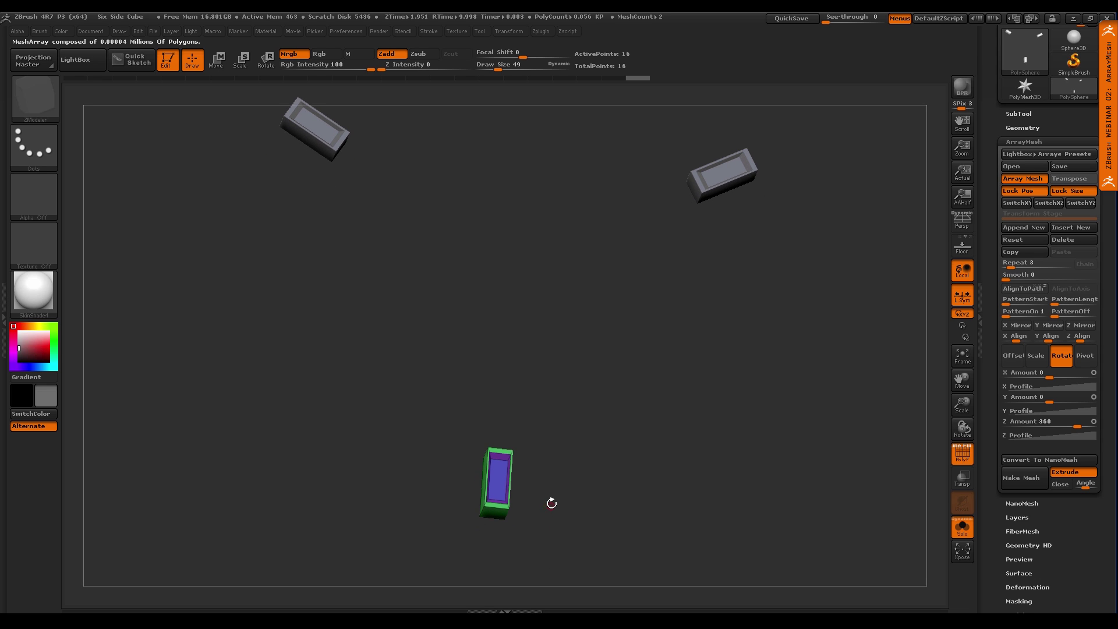
Insert lengthwise edge loops around the source block with the Multiple EdgeLoops target
{"action": "key", "text": "space"}
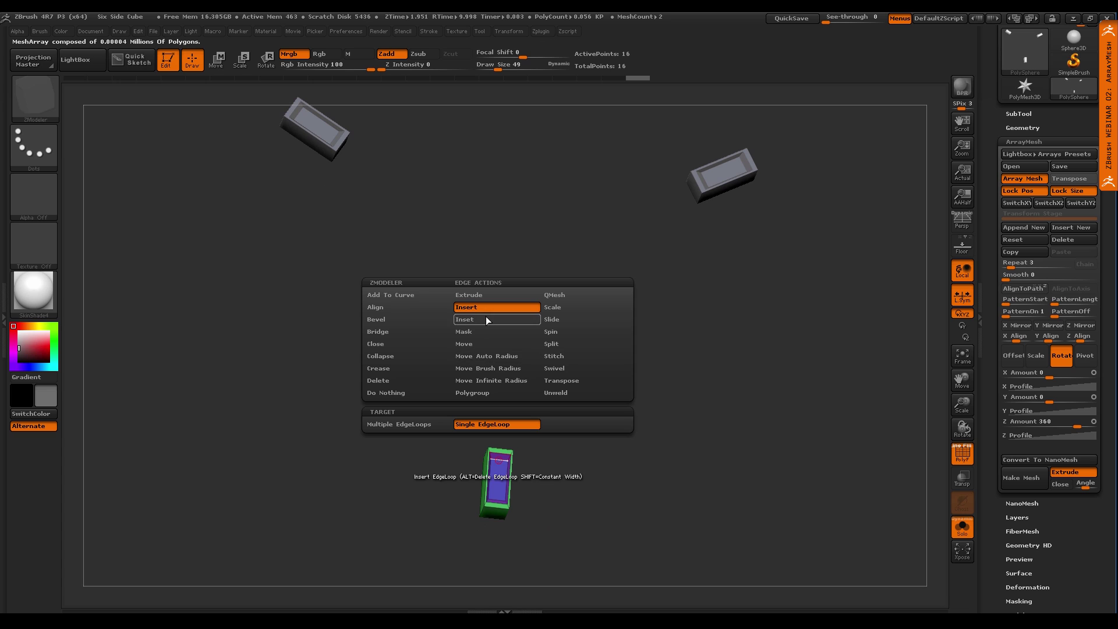
{"action": "left_click", "coordinate": [439, 425]}
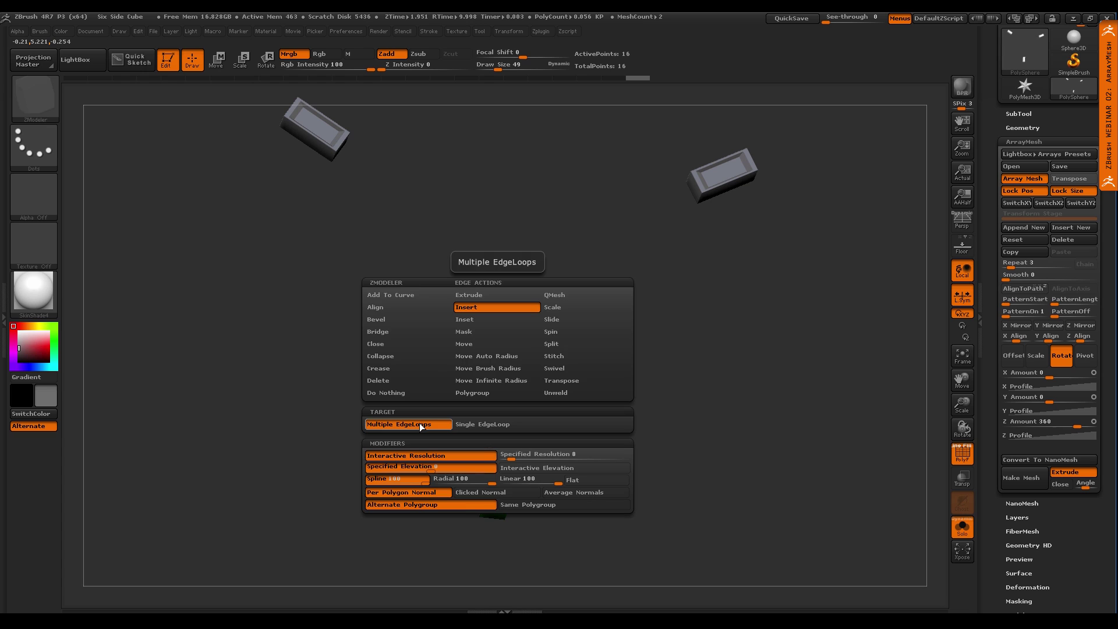
{"action": "left_click", "coordinate": [498, 473]}
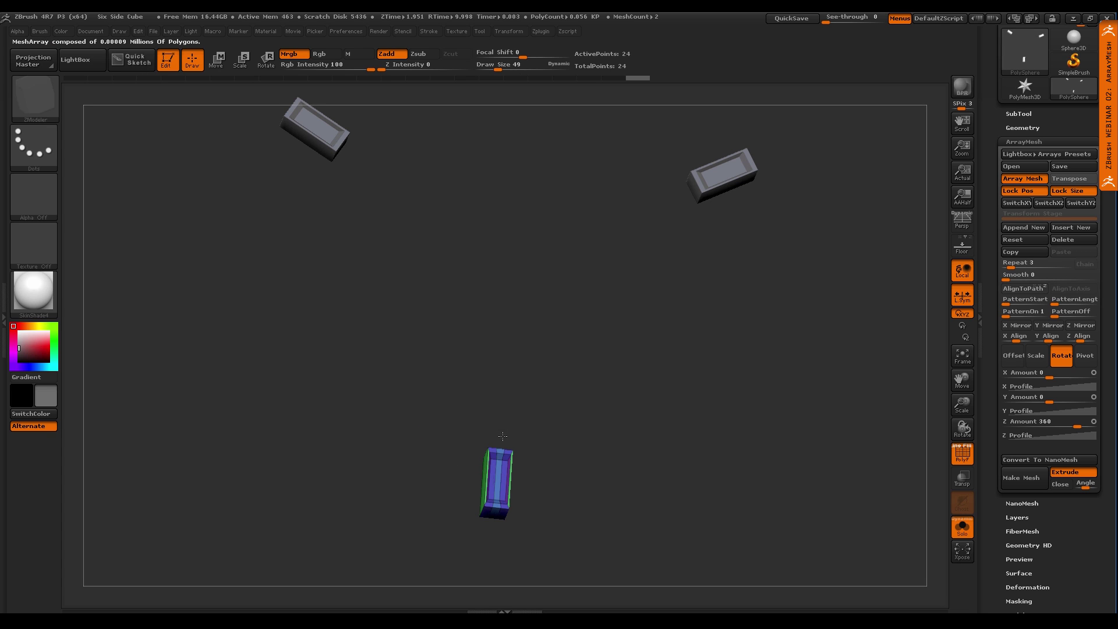
{"action": "mouse_move", "coordinate": [502, 436]}
{"action": "left_mouse_down"}
{"action": "mouse_move", "coordinate": [505, 426]}
{"action": "mouse_move", "coordinate": [504, 435]}
{"action": "left_mouse_up"}
Try marking the middle polygons at both ends of the source block's frame and pulling them with QMesh to form a lengthwise ridge
{"action": "right_click_drag", "start_coordinate": [503, 465], "coordinate": [531, 499], "text": "ctrl"}
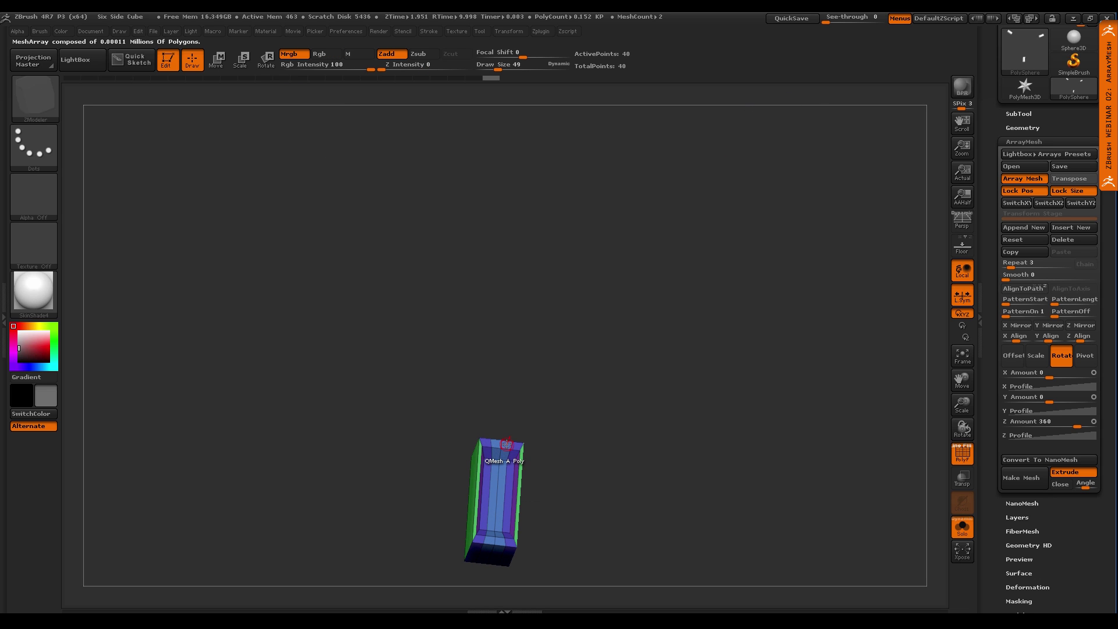
{"action": "left_click_drag", "start_coordinate": [507, 444], "coordinate": [506, 454], "text": "alt"}
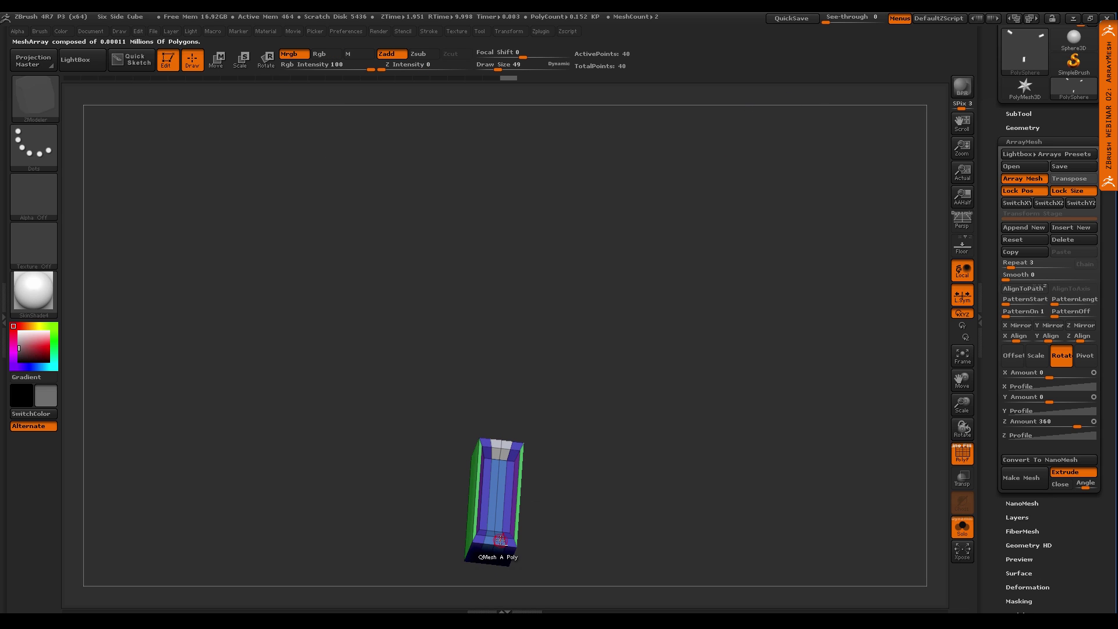
{"action": "mouse_move", "coordinate": [500, 541]}
{"action": "left_mouse_down", "text": "alt"}
{"action": "mouse_move", "coordinate": [491, 538]}
{"action": "mouse_move", "coordinate": [508, 537]}
{"action": "left_mouse_up", "text": "alt"}
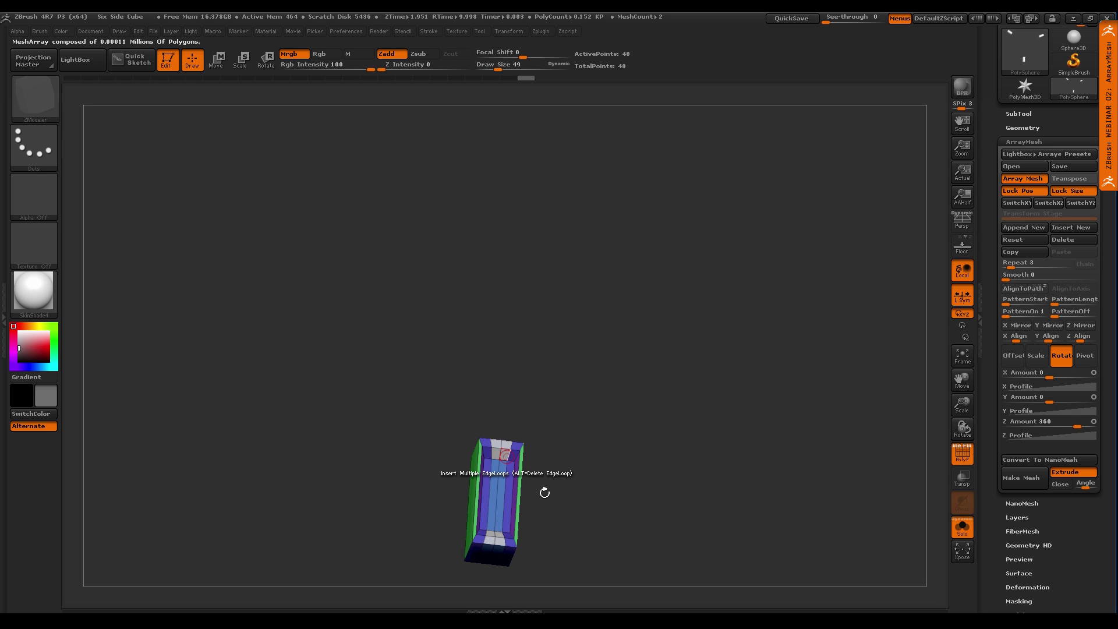
{"action": "right_click_drag", "start_coordinate": [549, 495], "coordinate": [552, 450], "text": "ctrl"}
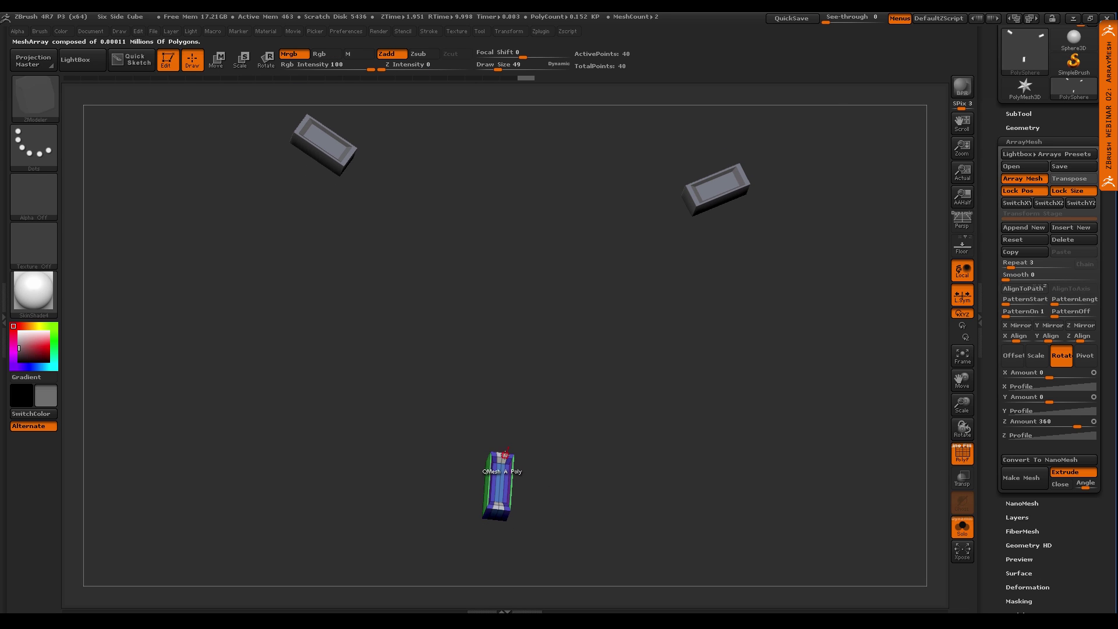
{"action": "left_click_drag", "start_coordinate": [504, 454], "coordinate": [515, 434]}
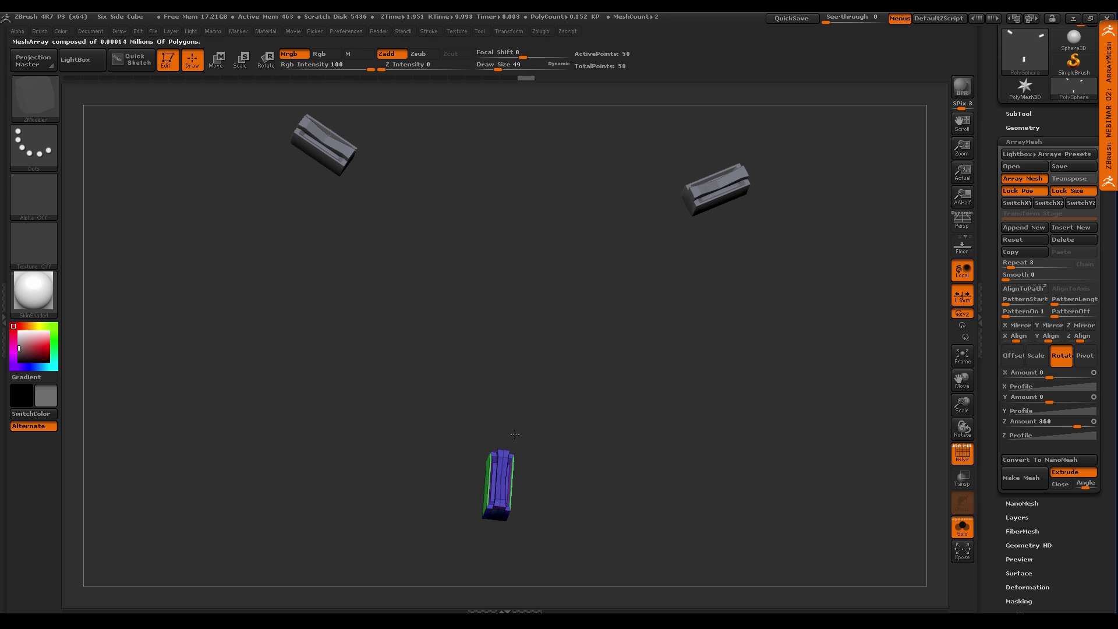
Undo the central ridge, the polygon marking and the lengthwise edge loops on the source block
{"action": "key", "text": "ctrl"}
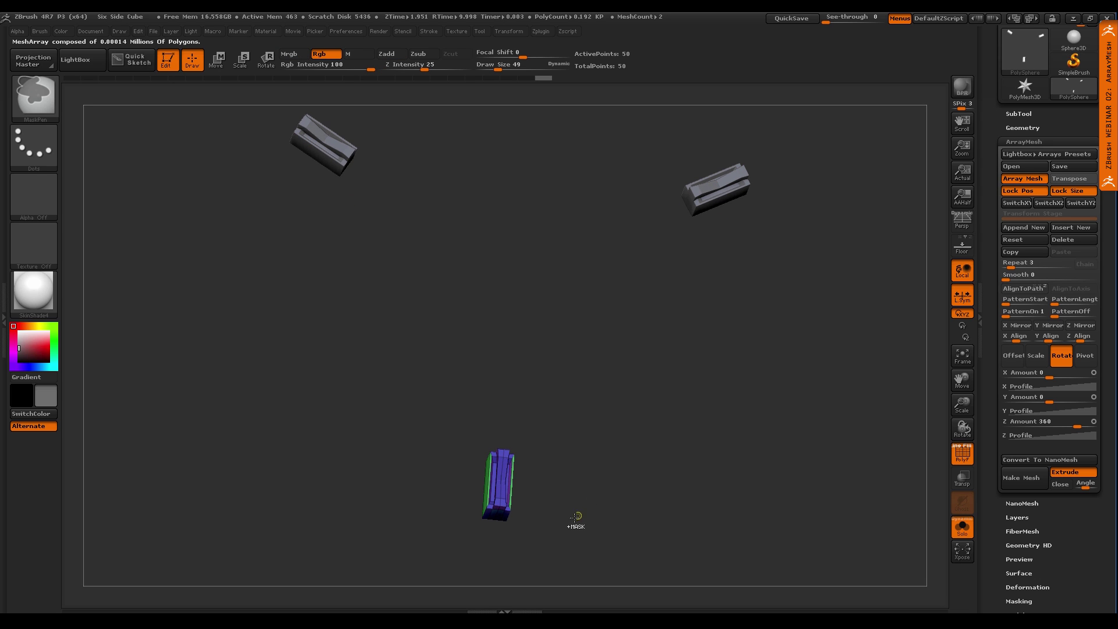
{"action": "key", "text": "ctrl+z"}
{"action": "right_click_drag", "start_coordinate": [570, 526], "coordinate": [573, 500], "text": "alt"}
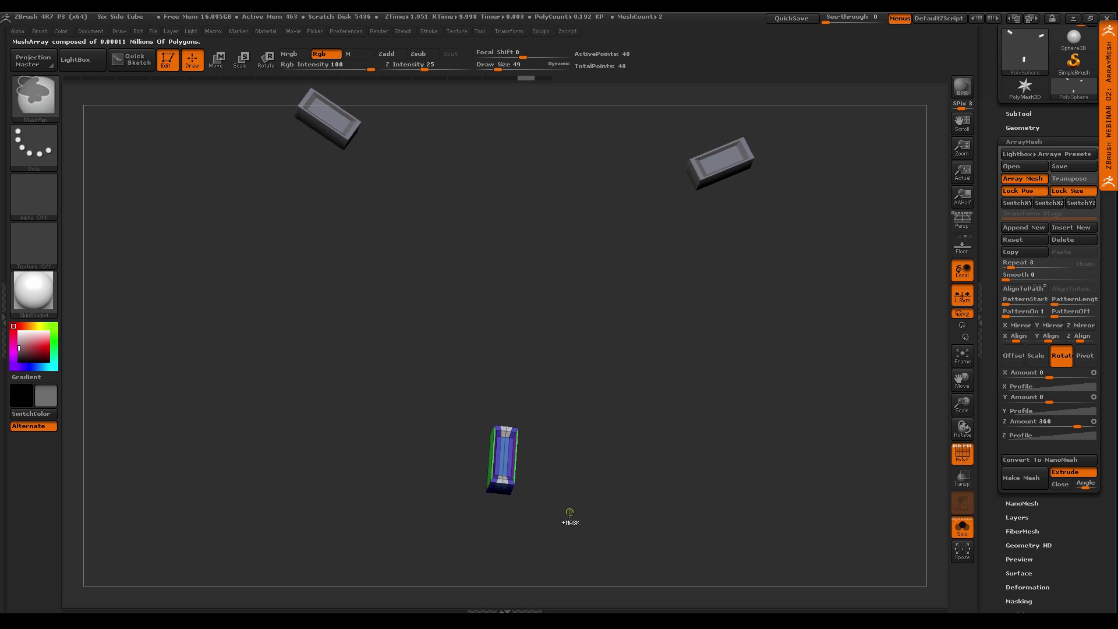
{"action": "key", "text": "ctrl+z"}
{"action": "key", "text": "ctrl+z"}
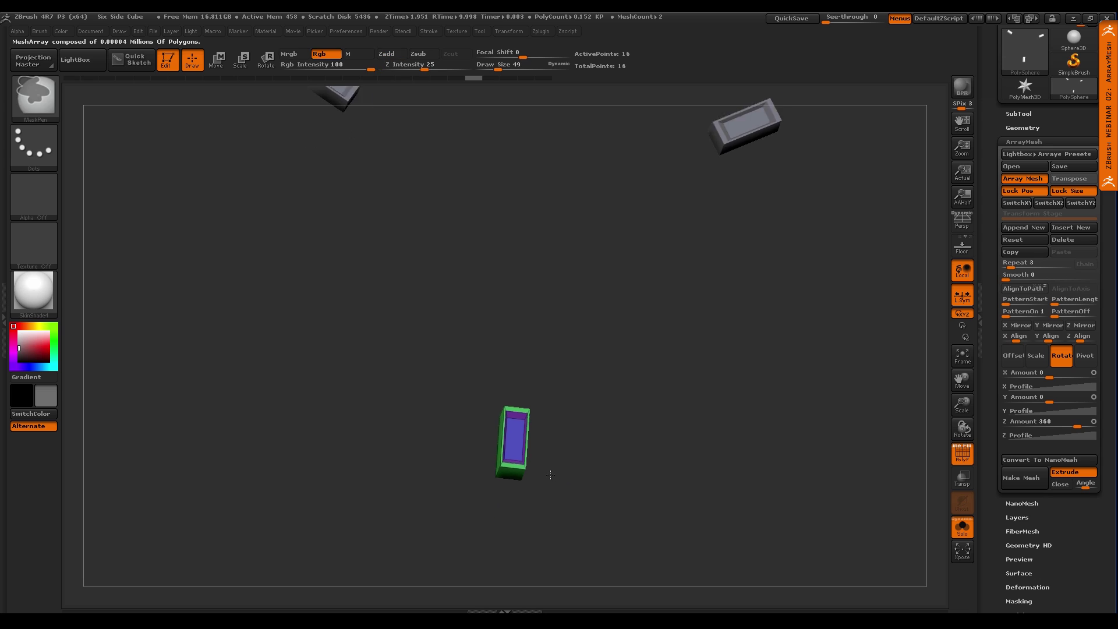
Inset the floor of the source block's recess and pull the inset face out with QMesh to form a raised panel
{"action": "right_click", "coordinate": [502, 465]}
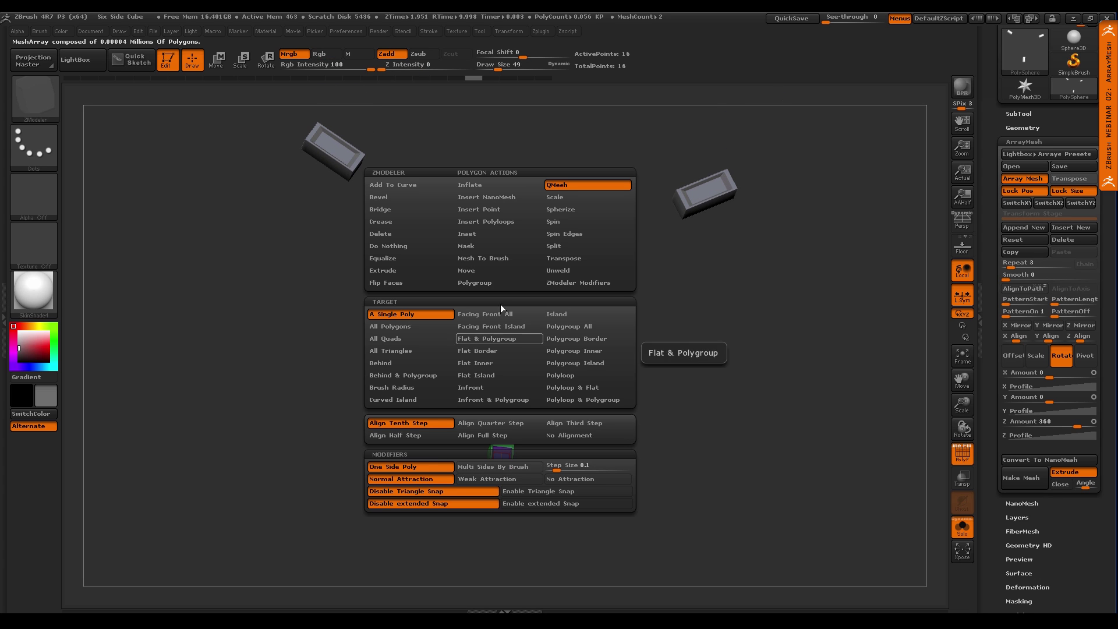
{"action": "left_click", "coordinate": [494, 245]}
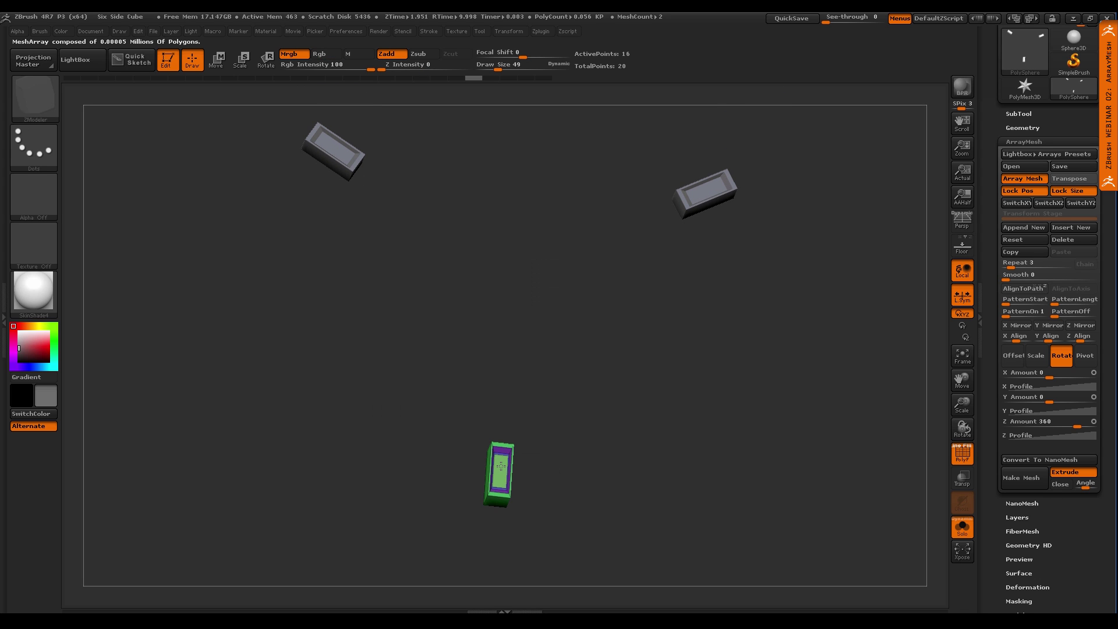
{"action": "left_click", "coordinate": [500, 464]}
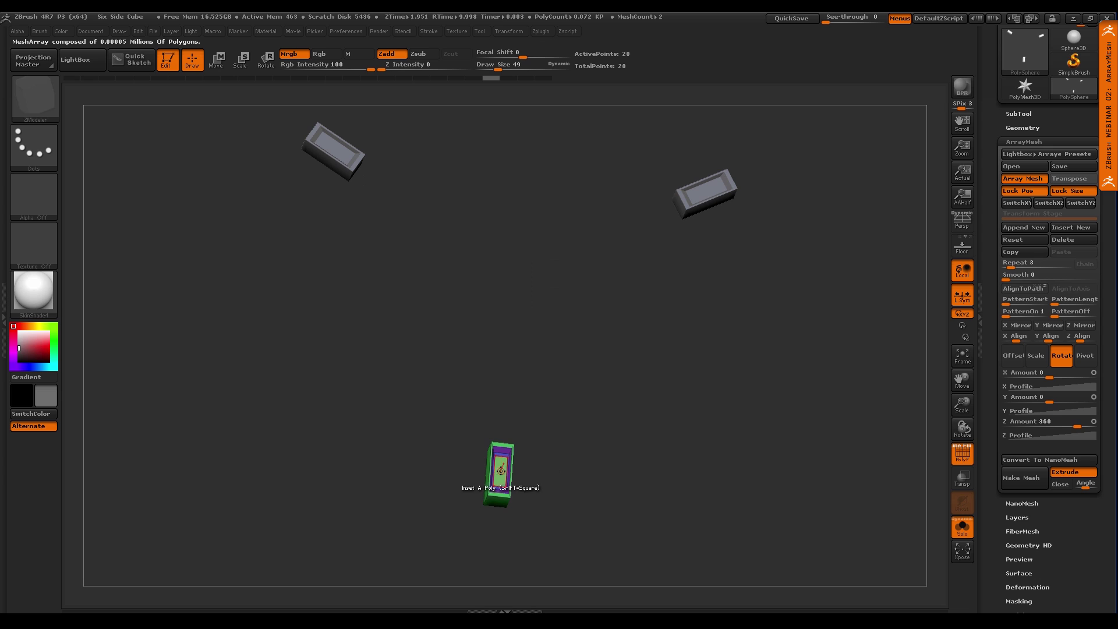
{"action": "right_click", "coordinate": [501, 464]}
{"action": "left_click", "coordinate": [501, 464]}
{"action": "left_click_drag", "start_coordinate": [504, 464], "coordinate": [545, 482]}
Turn on Dynamic Subdiv for the array and show its Geometry settings, collapsing the Crease and Modify Topology sections
{"action": "key", "text": "d"}
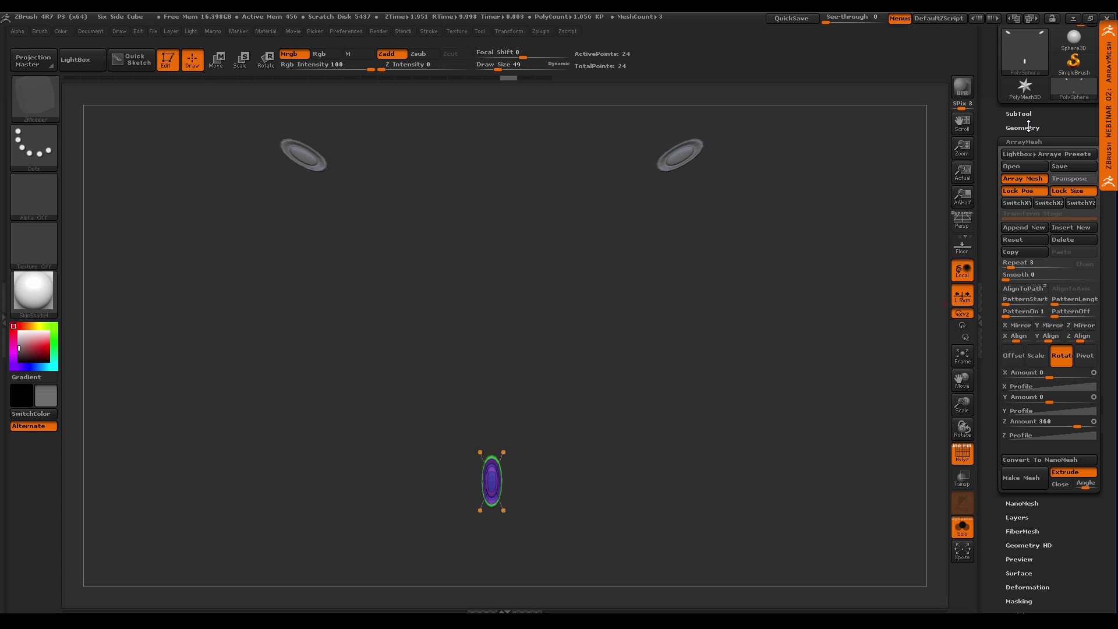
{"action": "key", "text": "shift"}
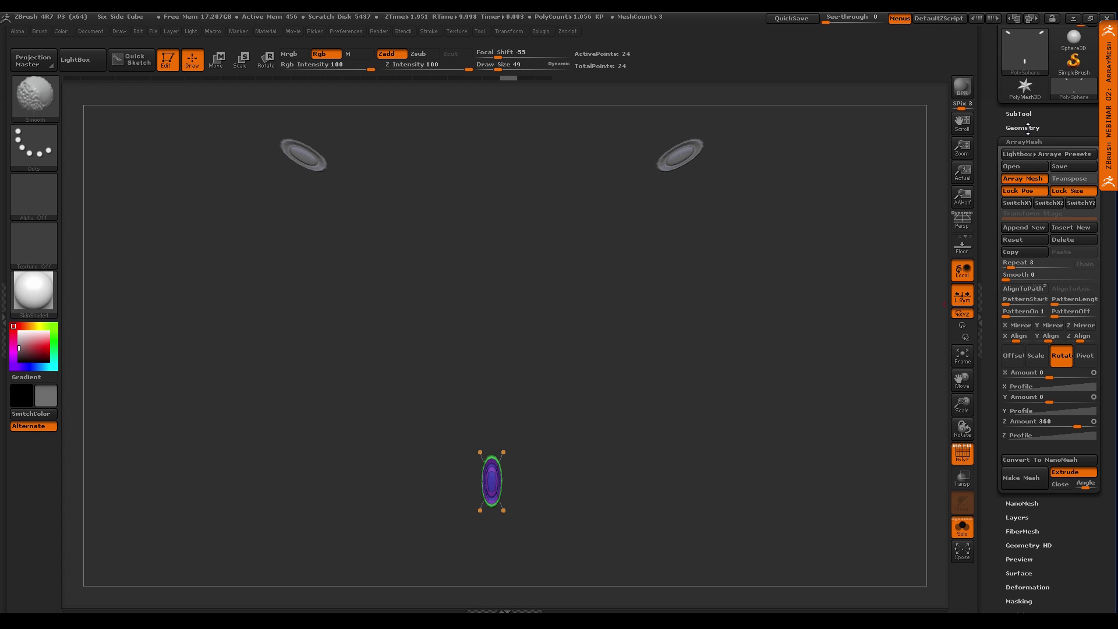
{"action": "scroll", "coordinate": [1025, 93], "scroll_direction": "up", "scroll_amount": 5}
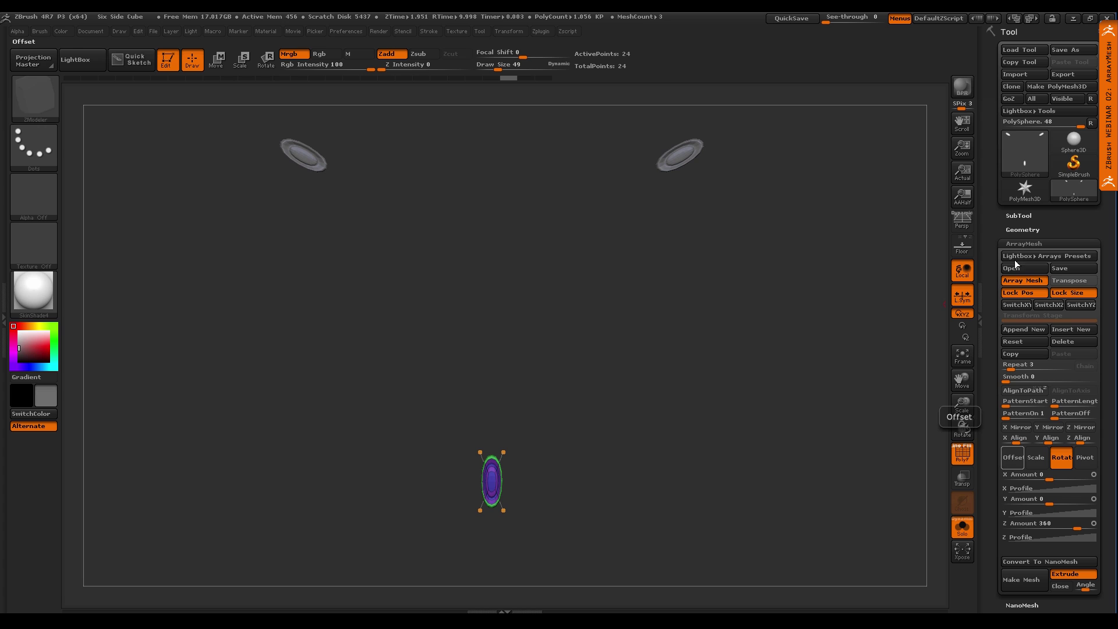
{"action": "key", "text": "shift"}
{"action": "left_click", "coordinate": [1027, 229]}
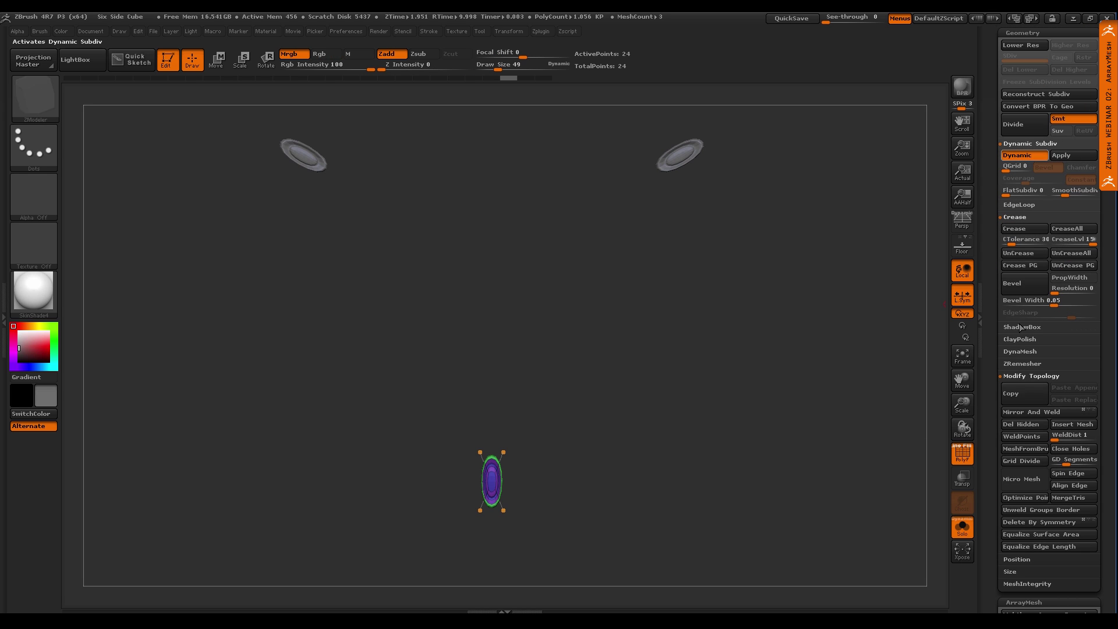
{"action": "left_click", "coordinate": [1031, 376]}
{"action": "left_click", "coordinate": [1020, 218]}
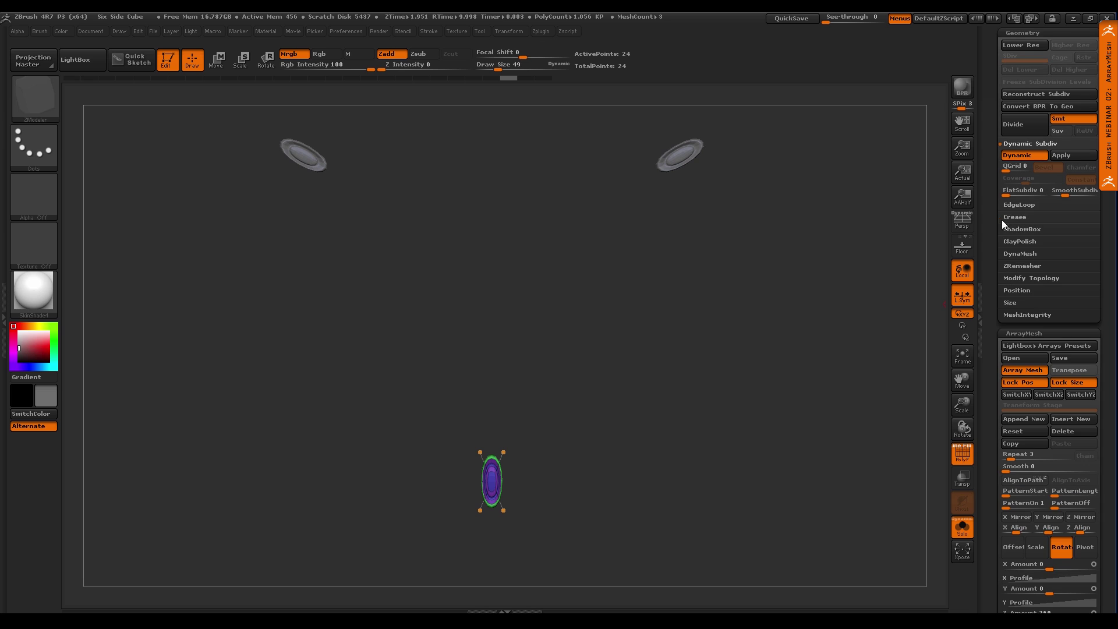
{"action": "scroll", "coordinate": [1027, 256], "scroll_direction": "up", "scroll_amount": 3}
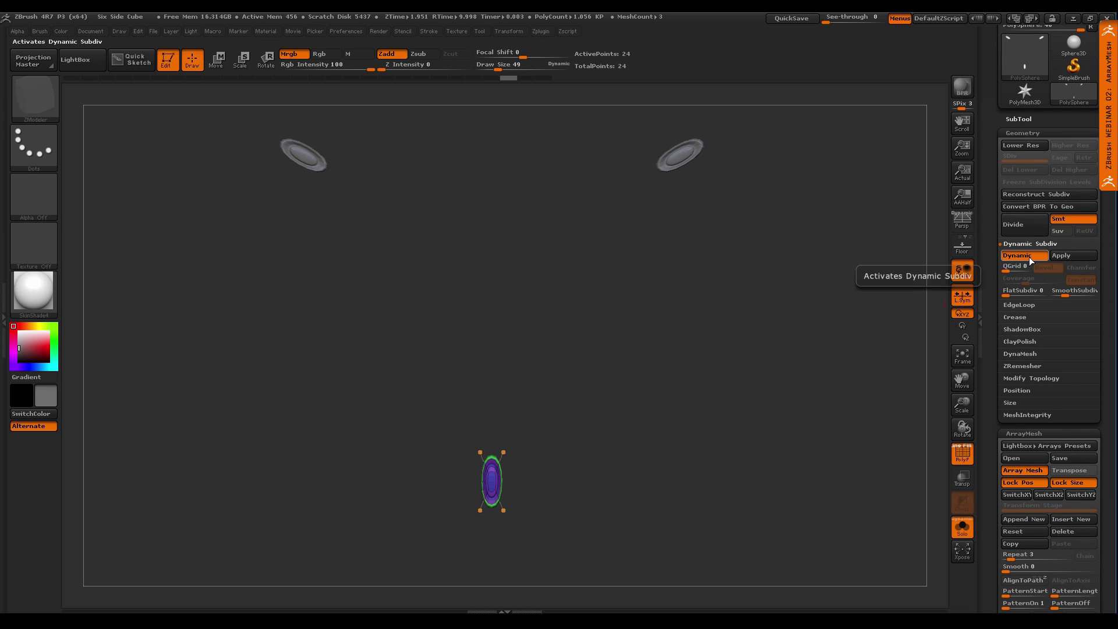
Toggle Dynamic Subdiv off and on repeatedly to compare the block-shaped and smoothed array copies, leaving it on
{"action": "key", "text": "shift+d"}
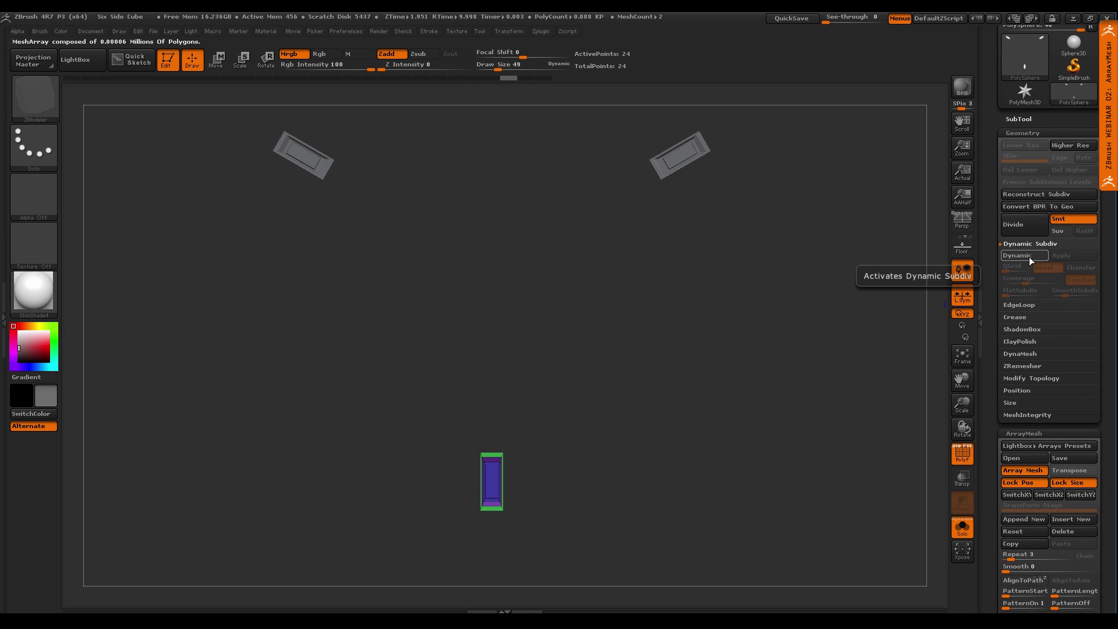
{"action": "key", "text": "shift+d"}
{"action": "key", "text": "shift+d"}
{"action": "key", "text": "shift+d"}
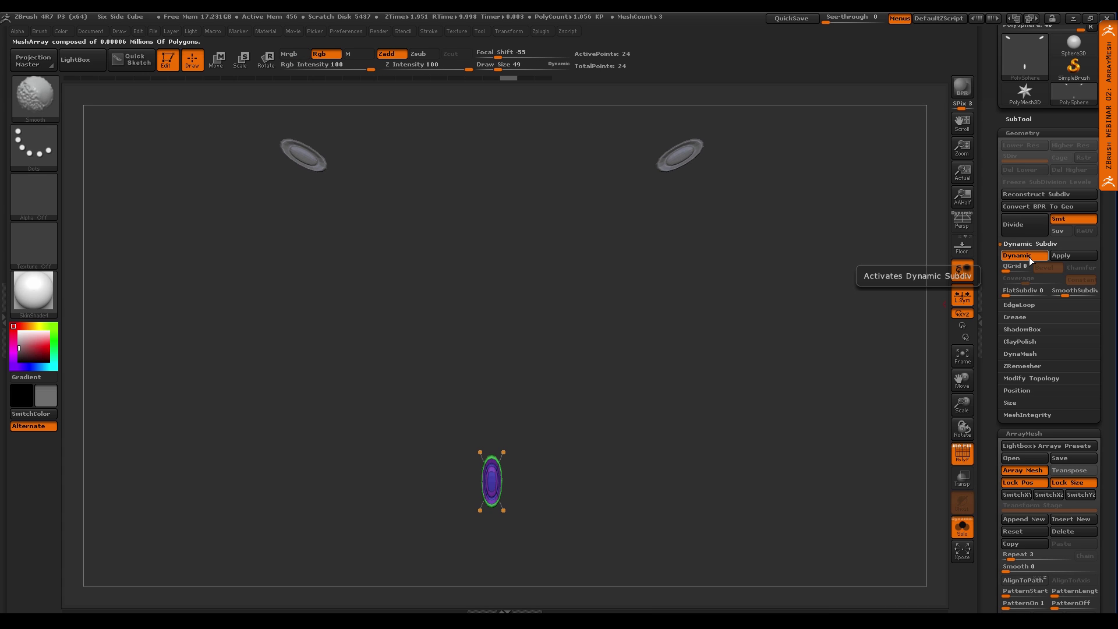
{"action": "key", "text": "shift+d"}
{"action": "key", "text": "shift+d"}
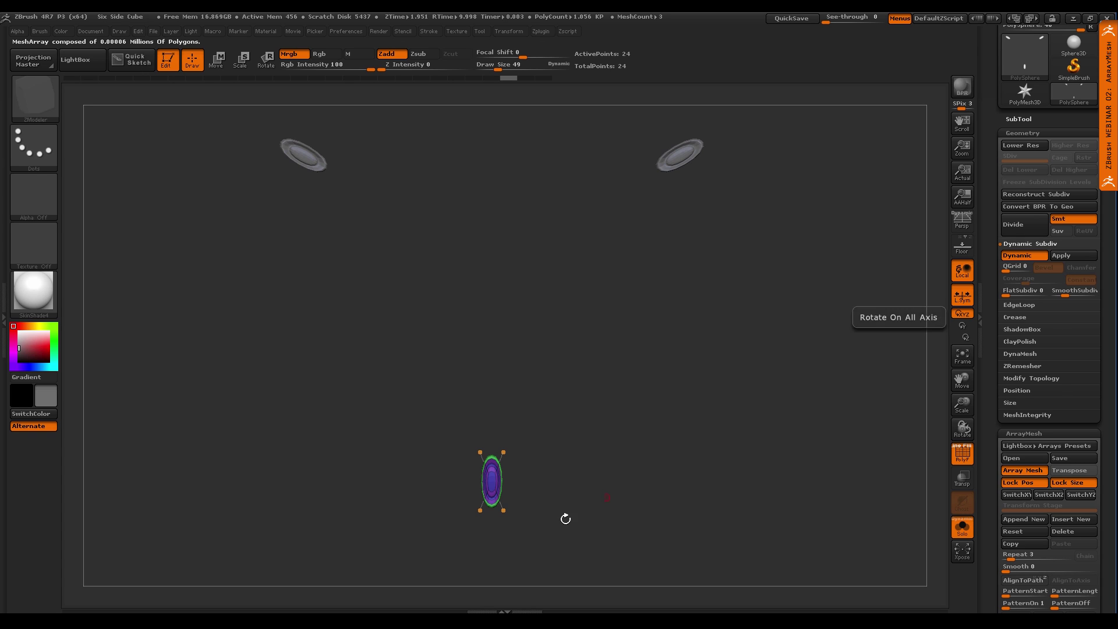
Try SmoothSubdiv levels 4 and 1 on the Dynamic Subdiv preview, and set the level to 3
{"action": "left_click", "coordinate": [1072, 295]}
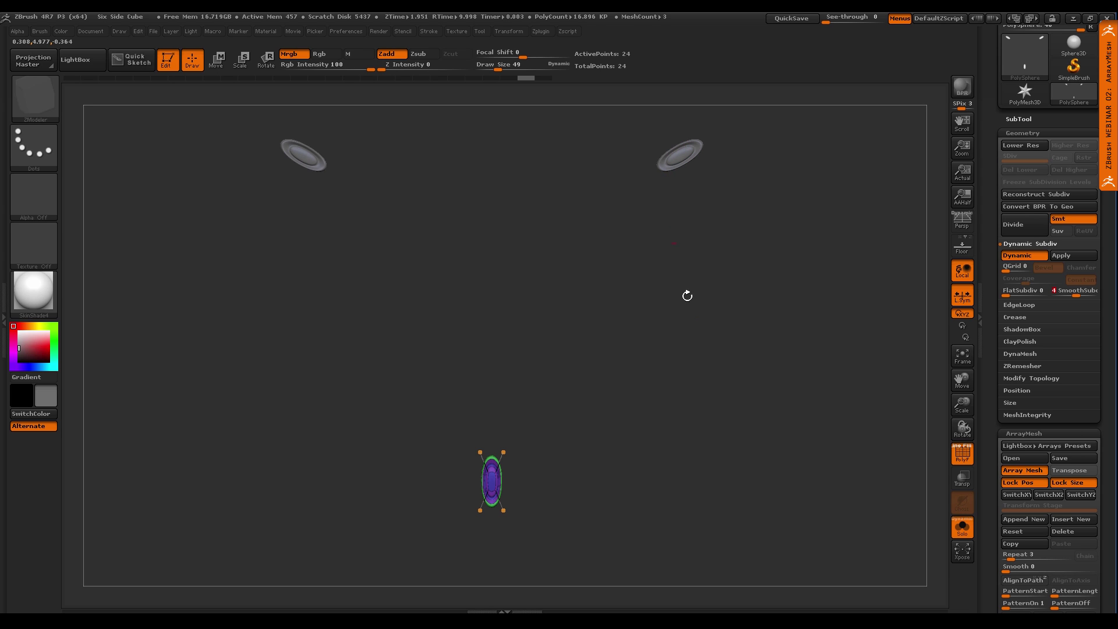
{"action": "left_click_drag", "start_coordinate": [1063, 295], "coordinate": [1056, 295]}
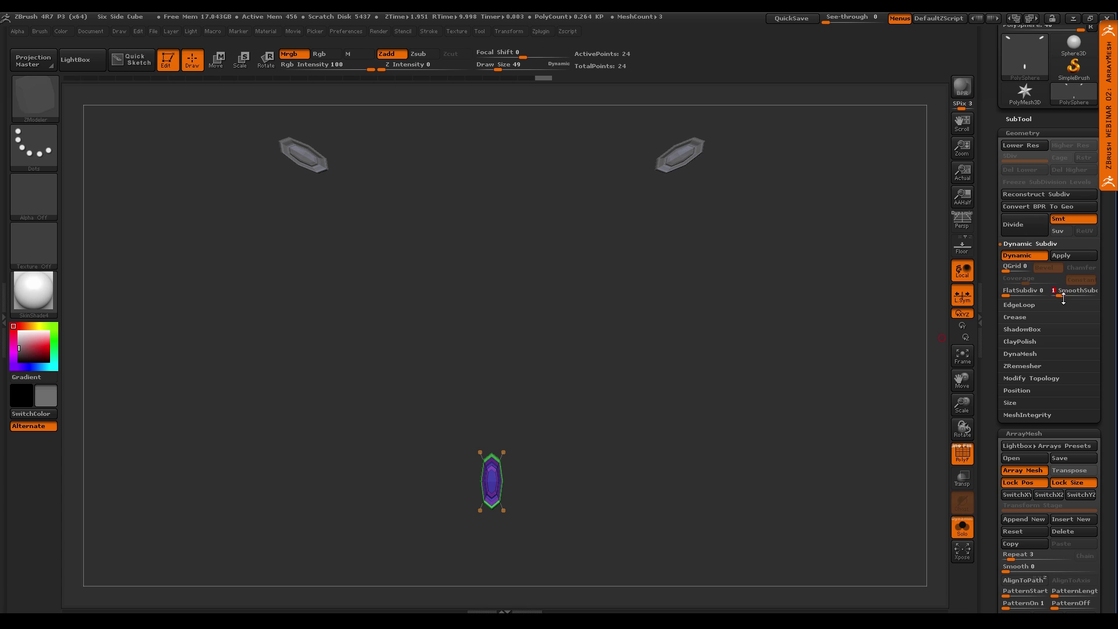
{"action": "left_click_drag", "start_coordinate": [1063, 292], "coordinate": [1071, 291]}
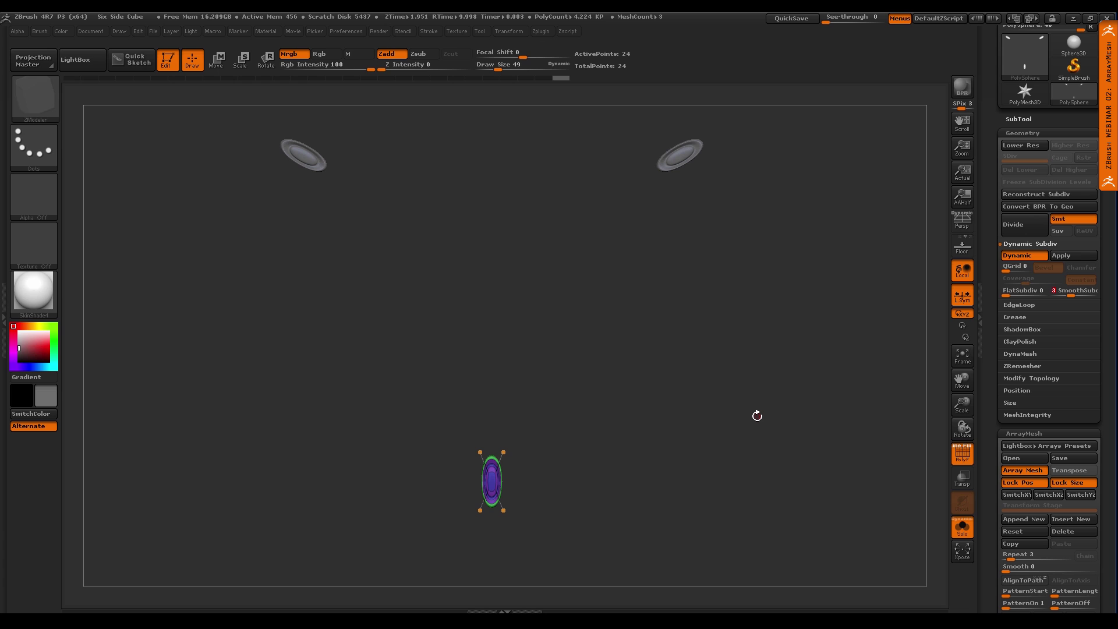
Crease all edges of the source block with CreaseAll and set CreaseLvl to 2
{"action": "left_click", "coordinate": [1016, 319]}
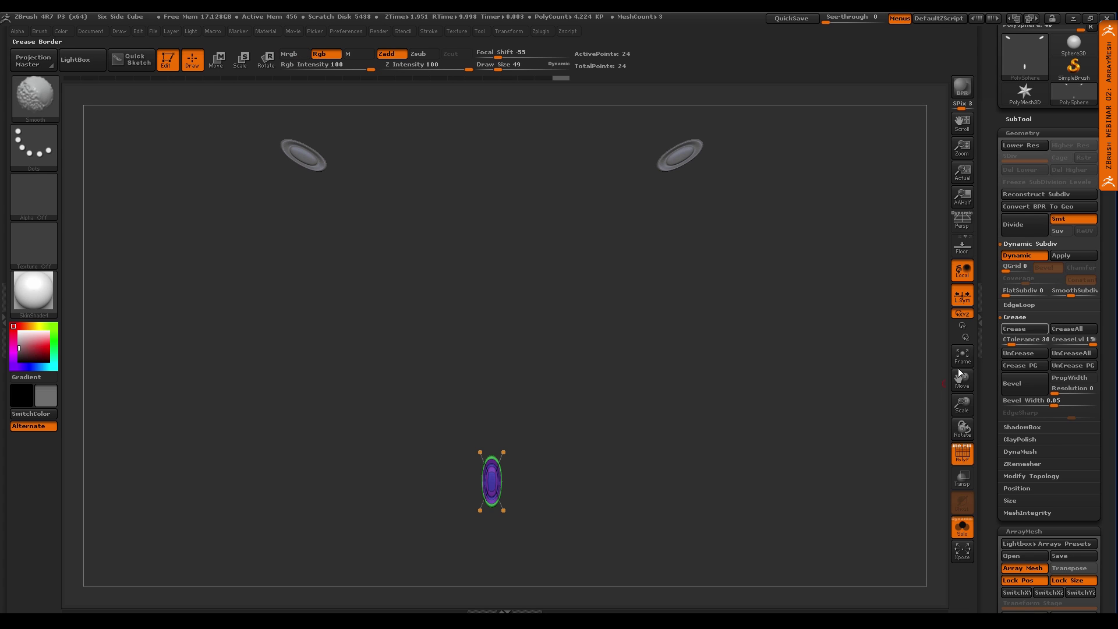
{"action": "left_click", "coordinate": [1071, 329]}
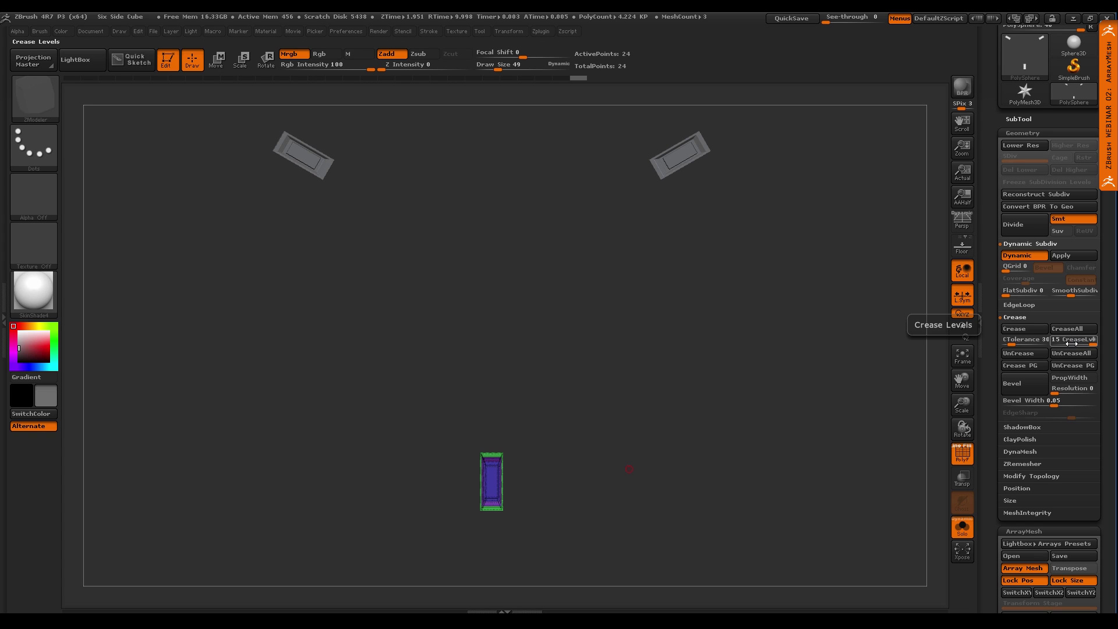
{"action": "left_click_drag", "start_coordinate": [1071, 344], "coordinate": [1060, 345]}
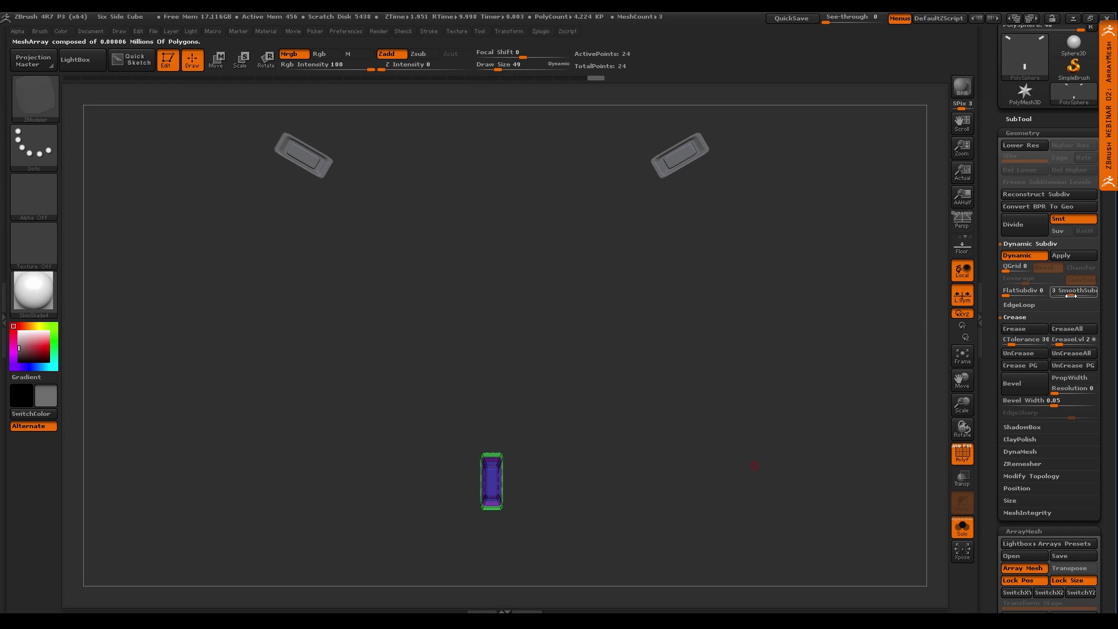
Set SmoothSubdiv to 4 and CreaseLvl to 3, and examine the softened edges of the source block up close
{"action": "type", "text": "4"}
{"action": "key", "text": "Return"}
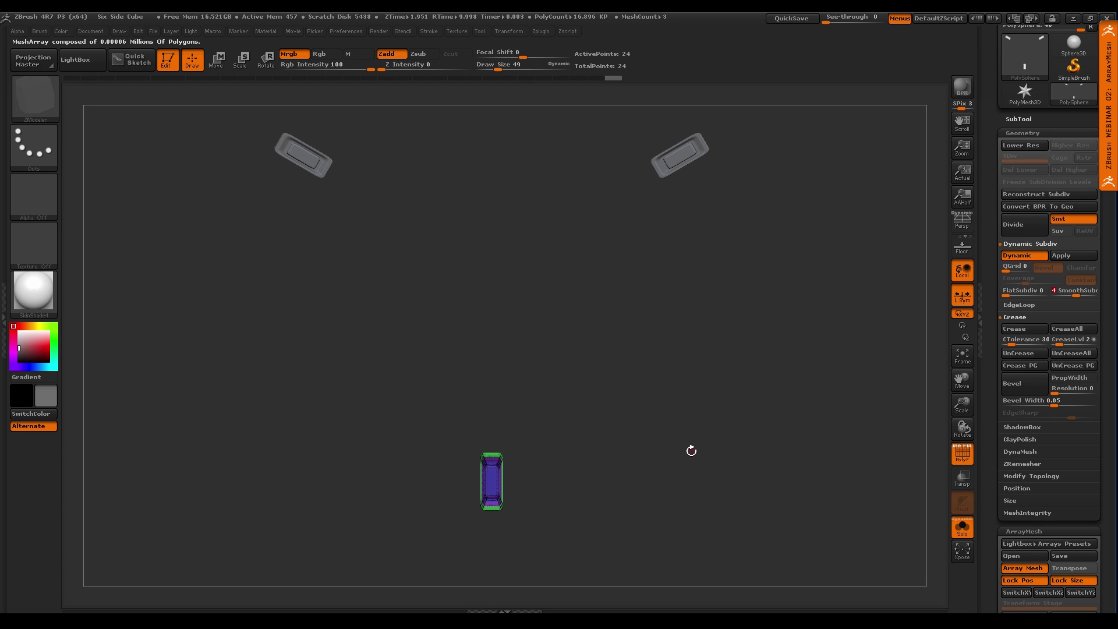
{"action": "left_click", "coordinate": [1060, 344]}
{"action": "right_click_drag", "start_coordinate": [496, 518], "coordinate": [518, 405], "text": "alt"}
{"action": "mouse_move", "coordinate": [518, 404]}
{"action": "right_mouse_down", "text": "ctrl"}
{"action": "mouse_move", "coordinate": [577, 481]}
{"action": "mouse_move", "coordinate": [556, 446]}
{"action": "mouse_move", "coordinate": [528, 432]}
{"action": "right_mouse_up", "text": "ctrl"}
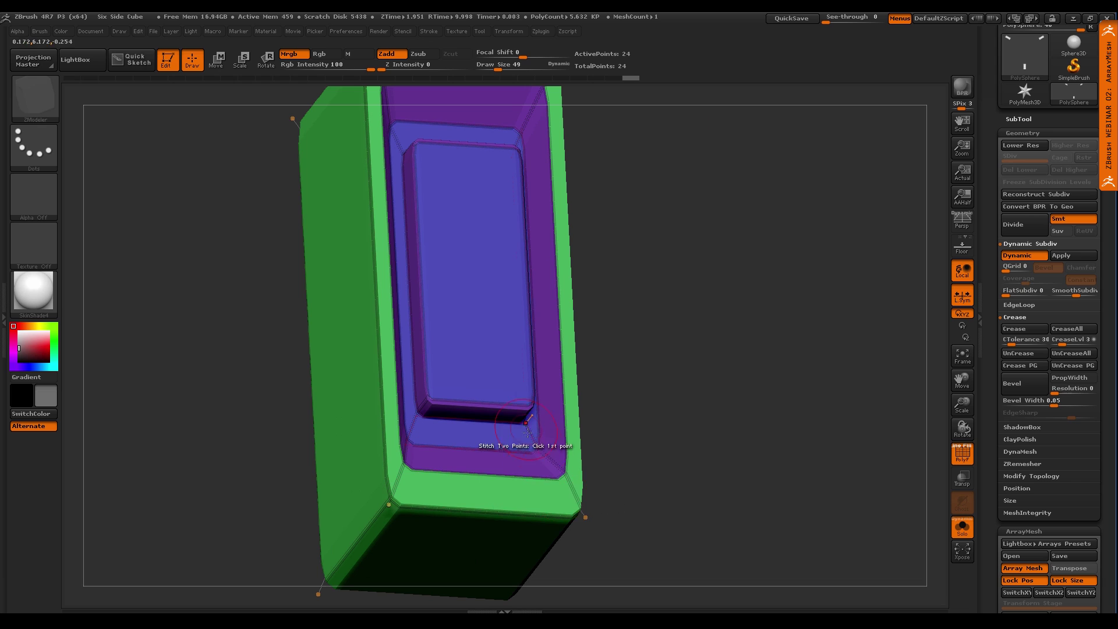
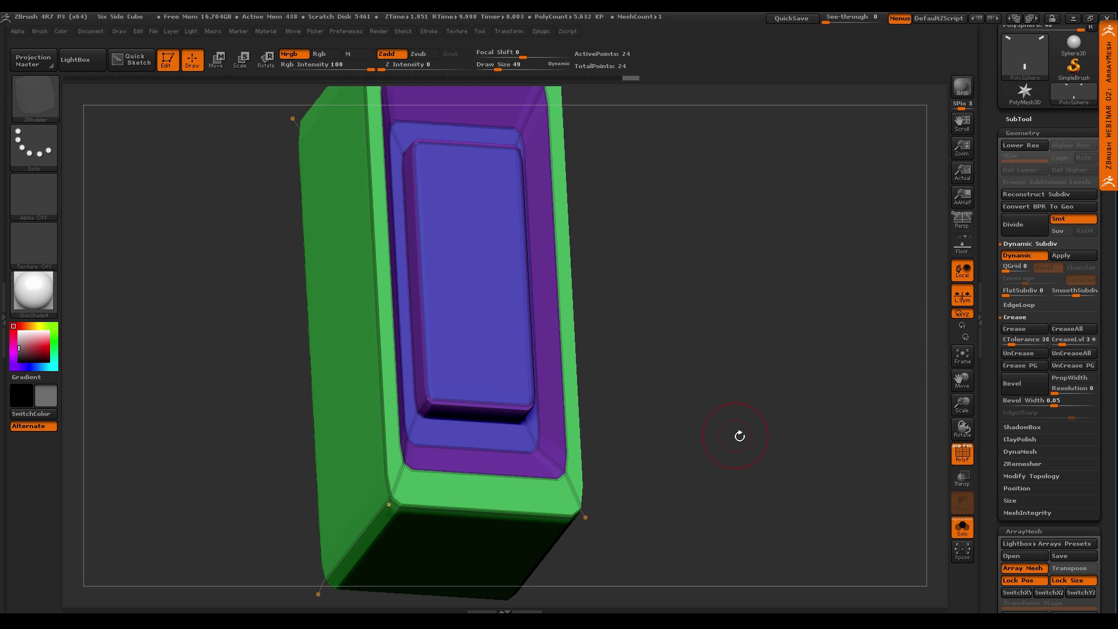
{"action": "mouse_move", "coordinate": [746, 438]}
{"action": "right_mouse_down", "text": "ctrl"}
{"action": "mouse_move", "coordinate": [589, 350]}
{"action": "mouse_move", "coordinate": [646, 364]}
{"action": "mouse_move", "coordinate": [626, 386]}
{"action": "mouse_move", "coordinate": [599, 392]}
{"action": "right_mouse_up", "text": "ctrl"}
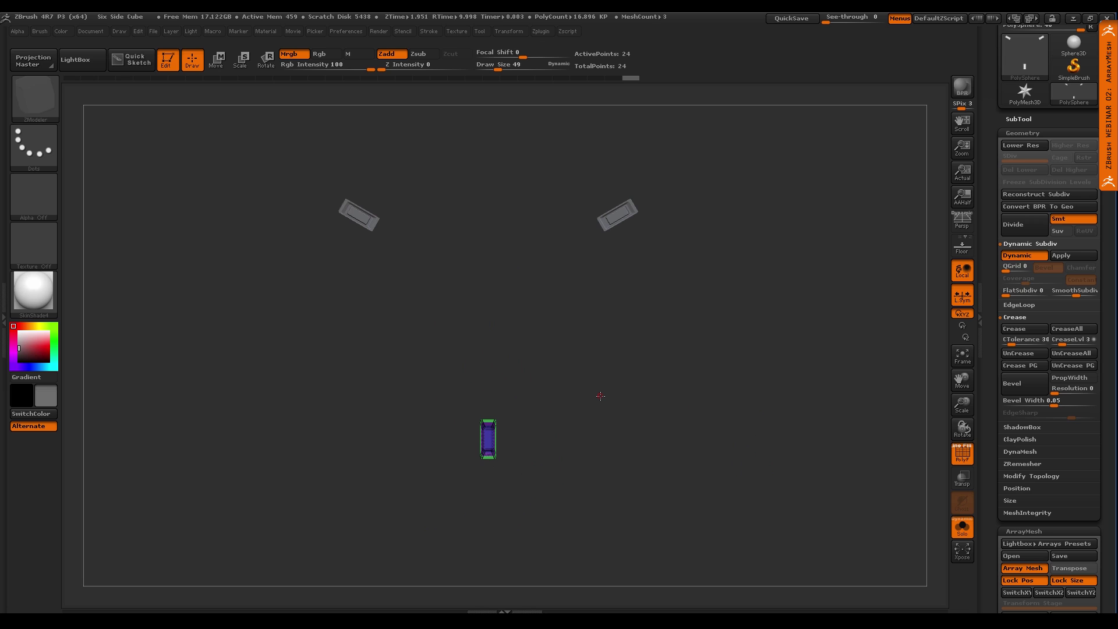
Try to extend the source block's side face outward with QMesh on a single poly
{"action": "left_click_drag", "start_coordinate": [988, 550], "coordinate": [988, 389]}
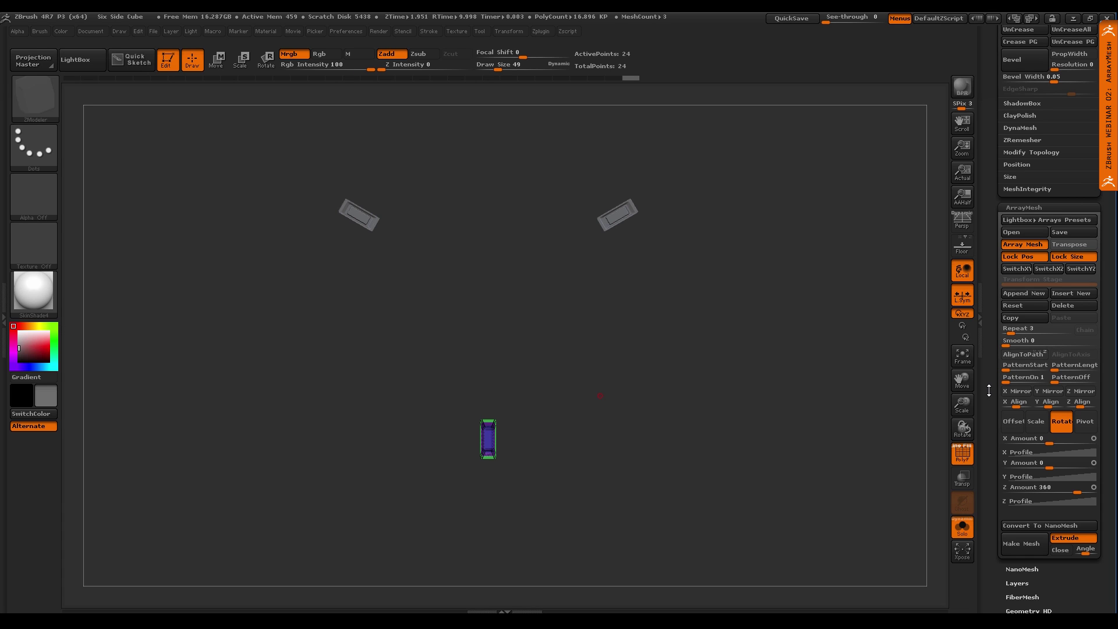
{"action": "left_click_drag", "start_coordinate": [584, 470], "coordinate": [564, 481]}
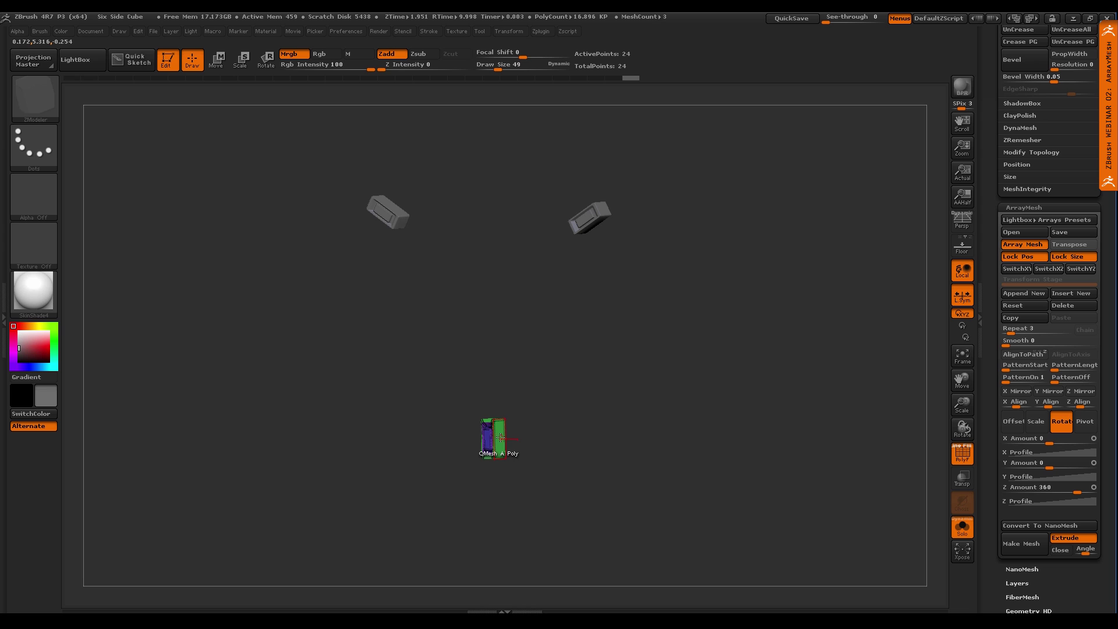
{"action": "left_click_drag", "start_coordinate": [500, 437], "coordinate": [503, 437]}
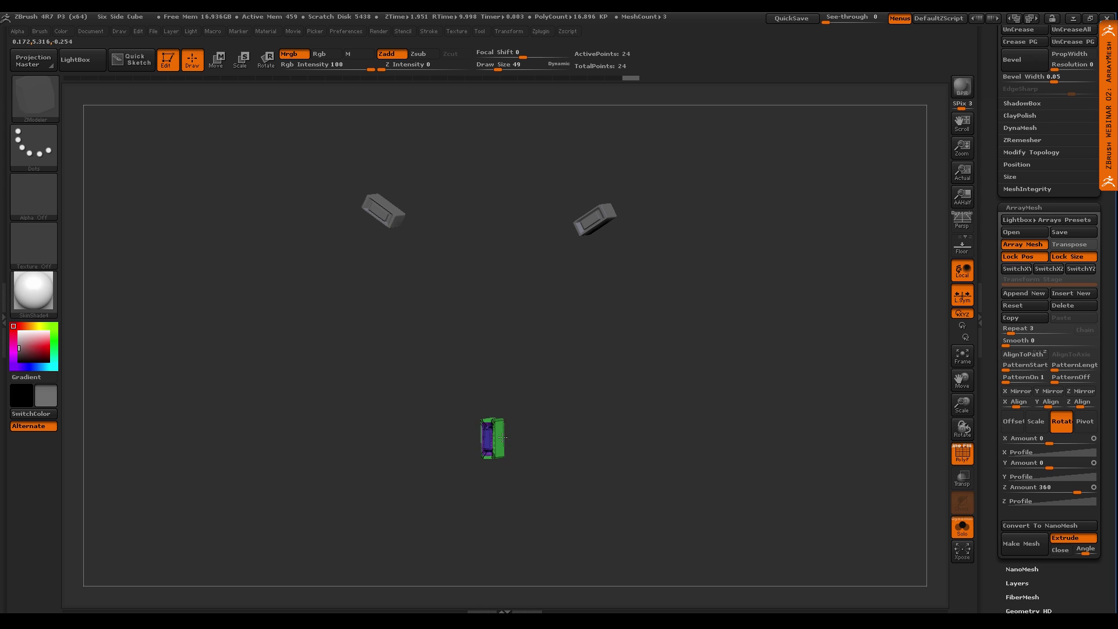
{"action": "key", "text": "space"}
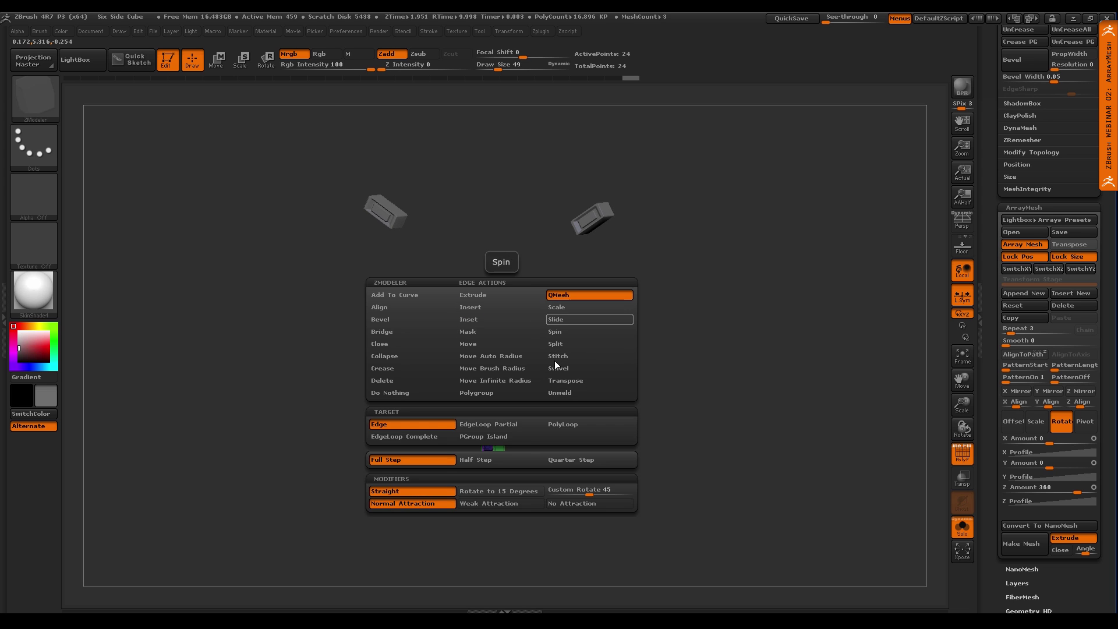
{"action": "key", "text": "space"}
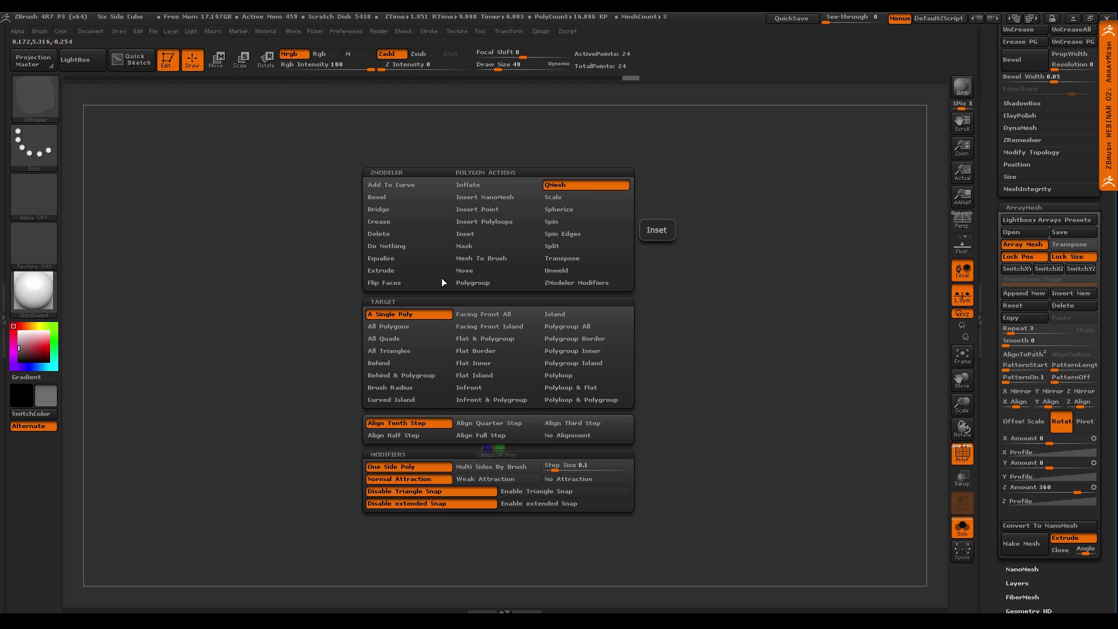
{"action": "left_click_drag", "start_coordinate": [495, 438], "coordinate": [718, 456]}
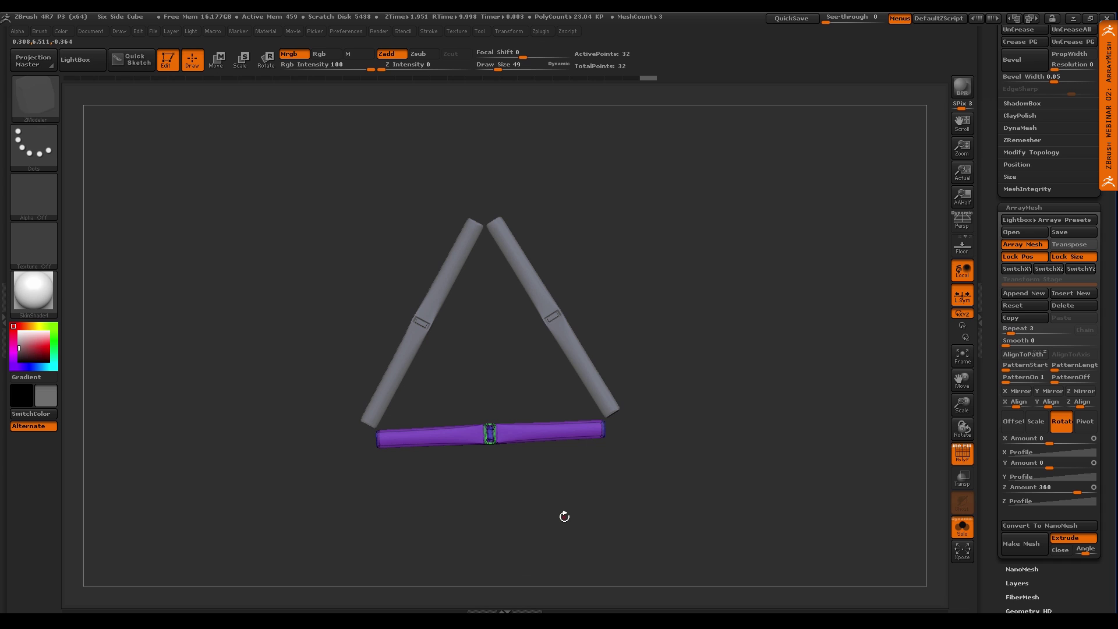
Undo the QMesh extension of the source block's side face
{"action": "key", "text": "ctrl+z"}
{"action": "key", "text": "ctrl+z"}
{"action": "key", "text": "ctrl+z"}
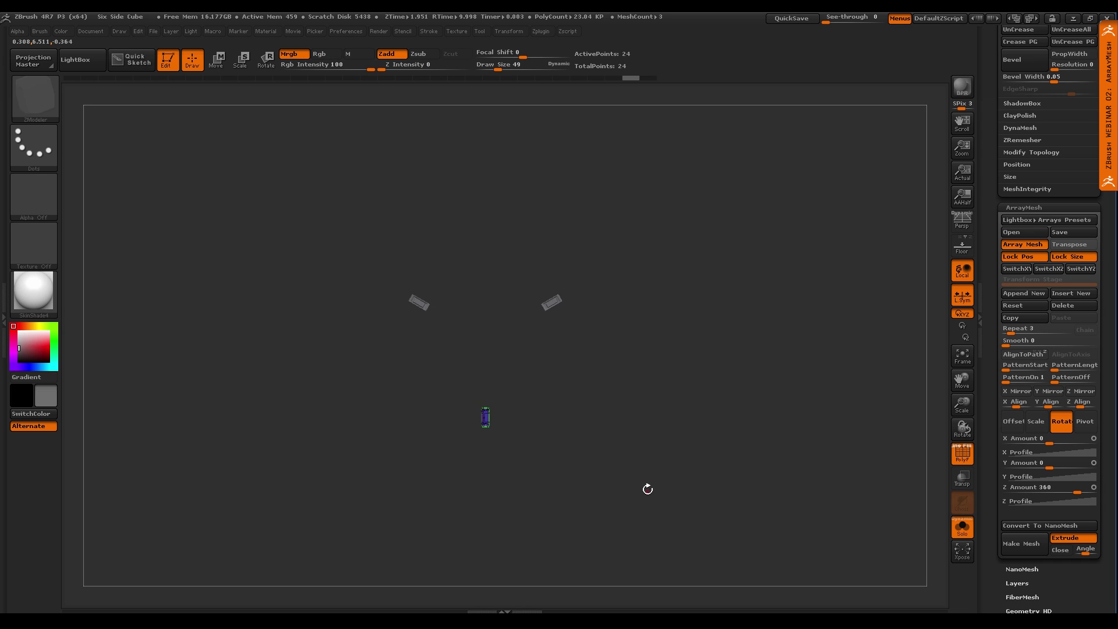
{"action": "key", "text": "ctrl+z"}
{"action": "key", "text": "ctrl+z"}
{"action": "key", "text": "ctrl+z"}
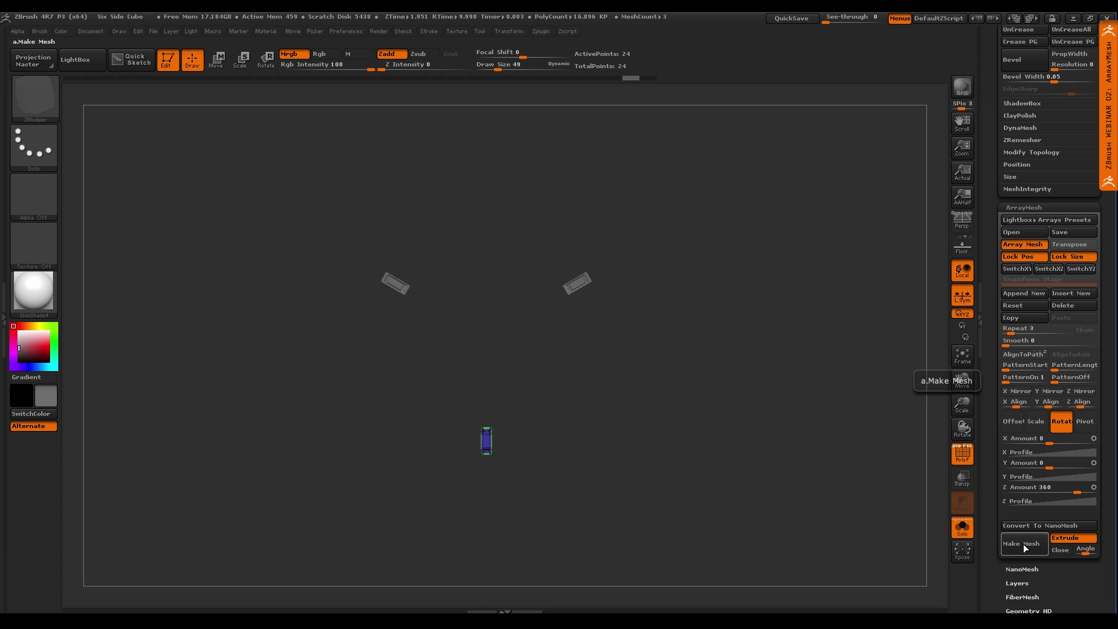
Turn off Extrude in ArrayMesh and convert the array into real geometry with Make Mesh
{"action": "left_click", "coordinate": [1065, 539]}
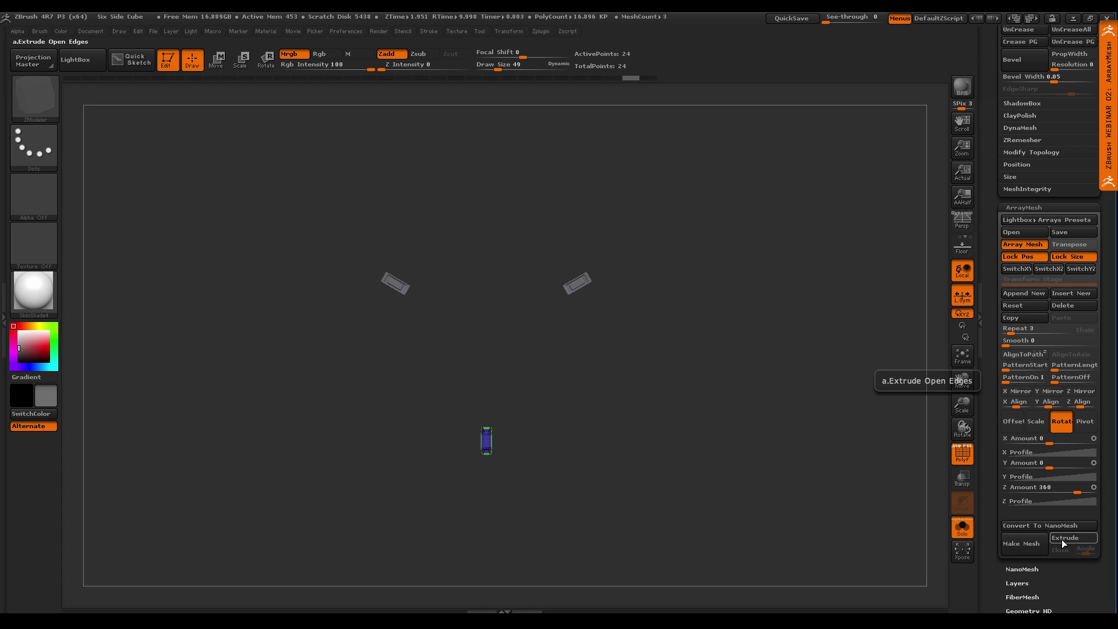
{"action": "left_click", "coordinate": [1022, 545]}
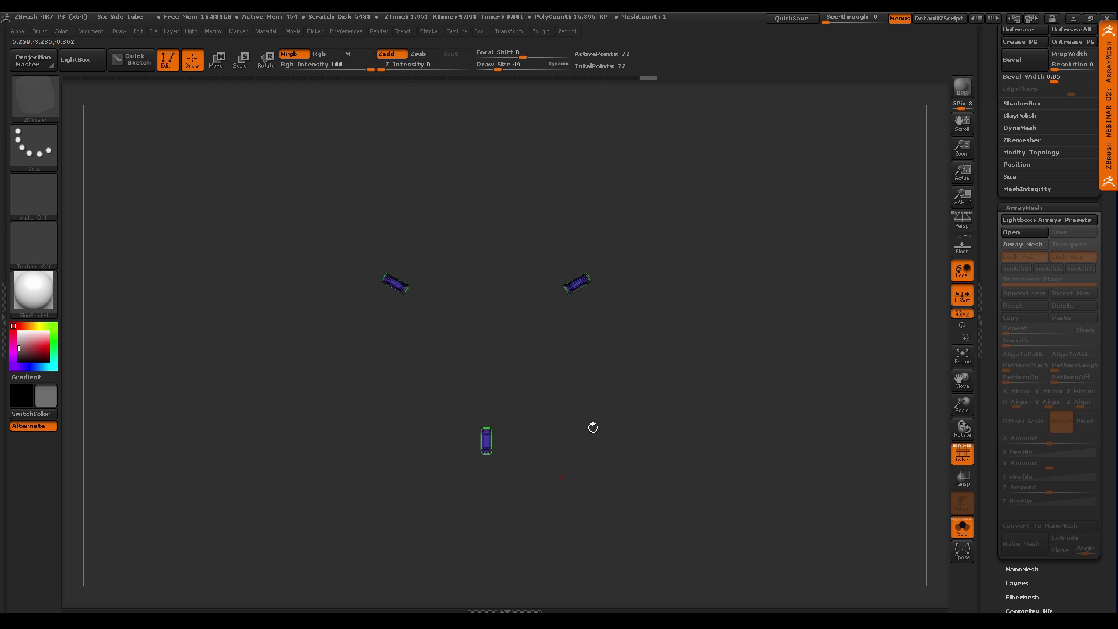
Set the ZModeler polygon action to Bridge with Two Polys and bridge the lower block's side face to the upper-right block
{"action": "mouse_move", "coordinate": [565, 472]}
{"action": "left_mouse_down"}
{"action": "mouse_move", "coordinate": [559, 429]}
{"action": "mouse_move", "coordinate": [539, 413]}
{"action": "mouse_move", "coordinate": [567, 474]}
{"action": "mouse_move", "coordinate": [549, 456]}
{"action": "mouse_move", "coordinate": [542, 473]}
{"action": "mouse_move", "coordinate": [541, 460]}
{"action": "mouse_move", "coordinate": [549, 467]}
{"action": "left_mouse_up"}
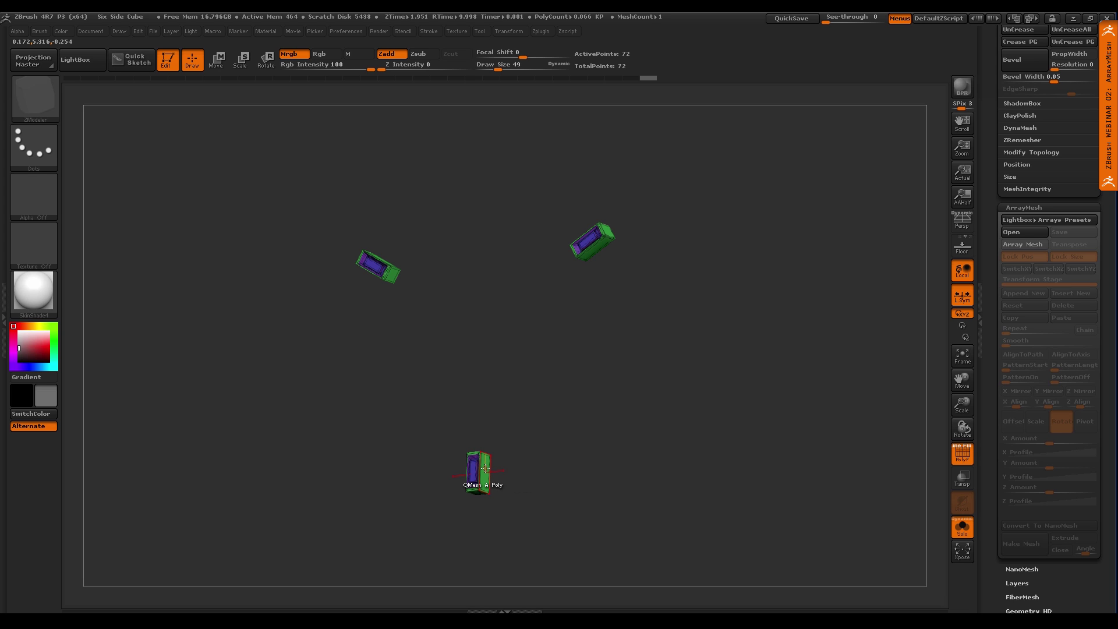
{"action": "key", "text": "space"}
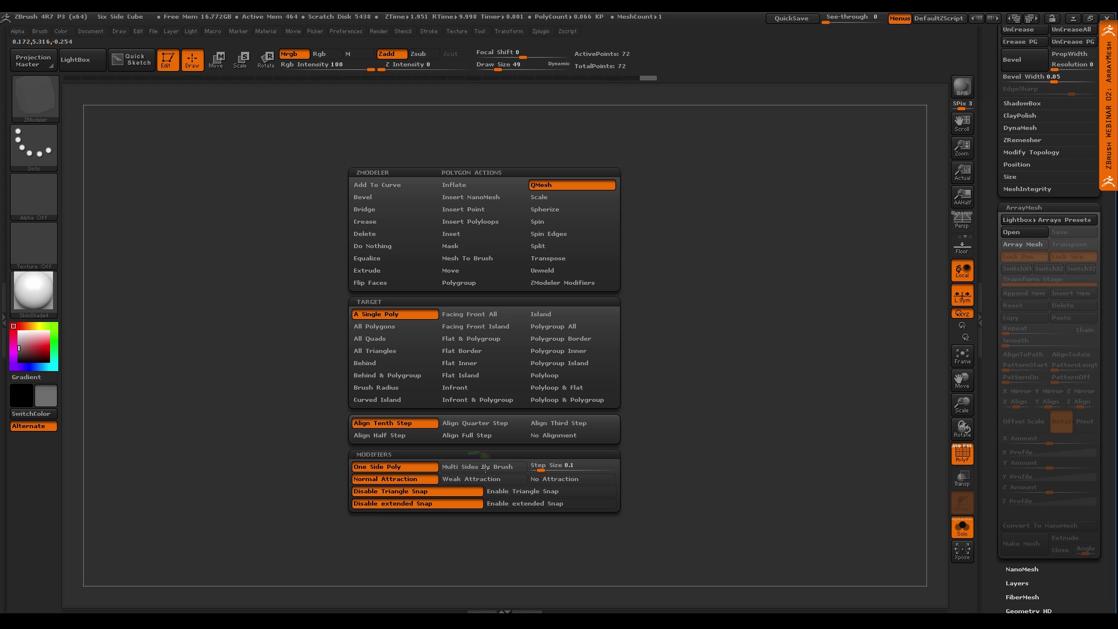
{"action": "left_click", "coordinate": [388, 209]}
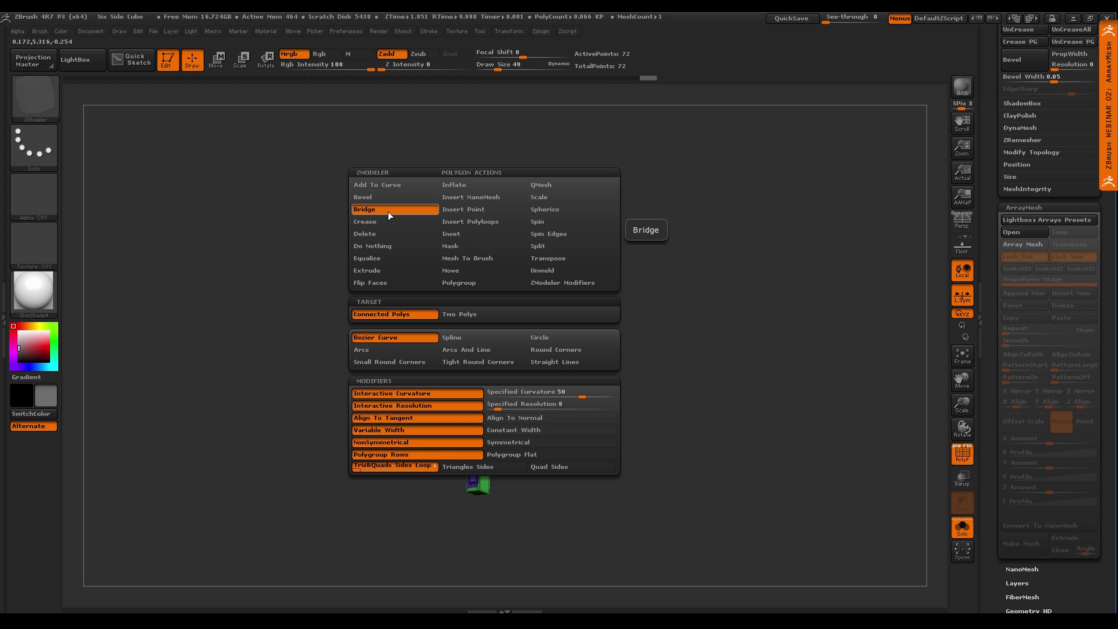
{"action": "left_click", "coordinate": [462, 315]}
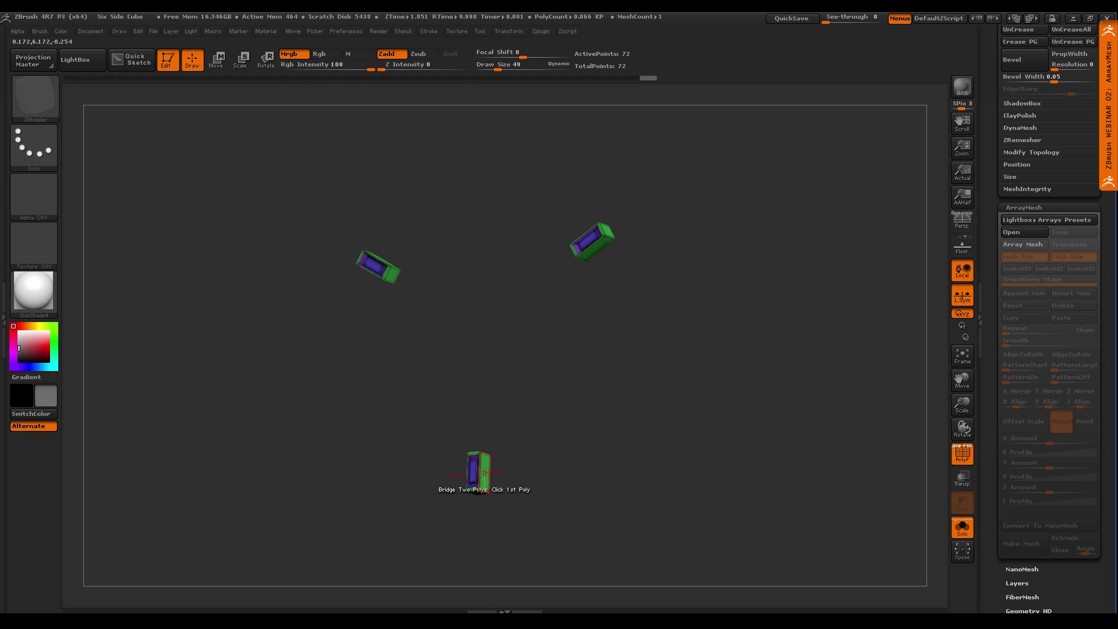
{"action": "left_click", "coordinate": [484, 471]}
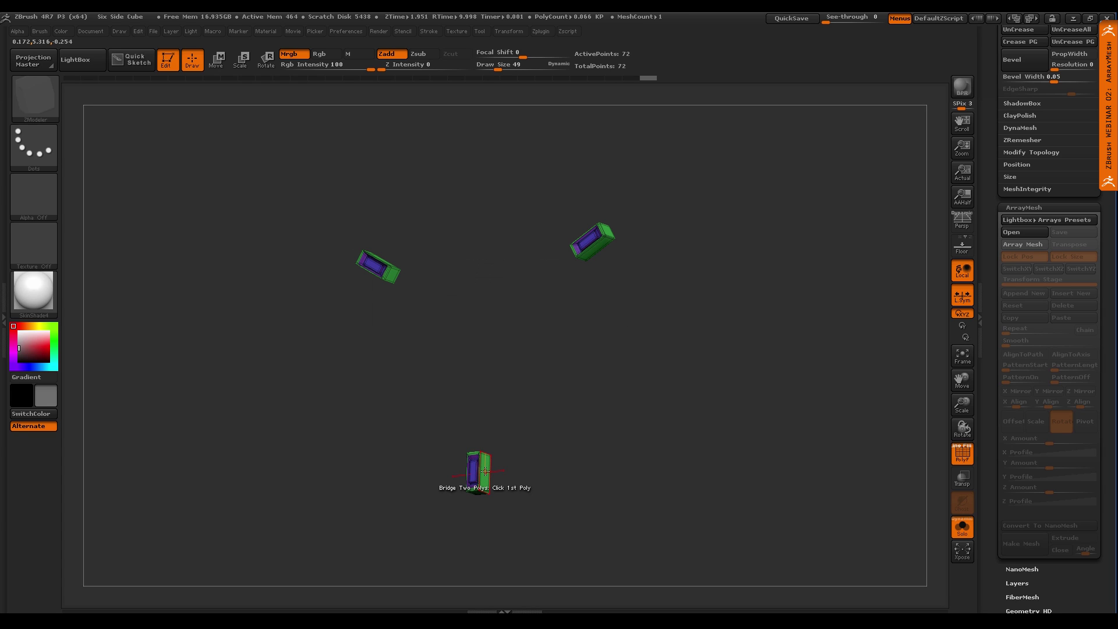
{"action": "left_click", "coordinate": [597, 248]}
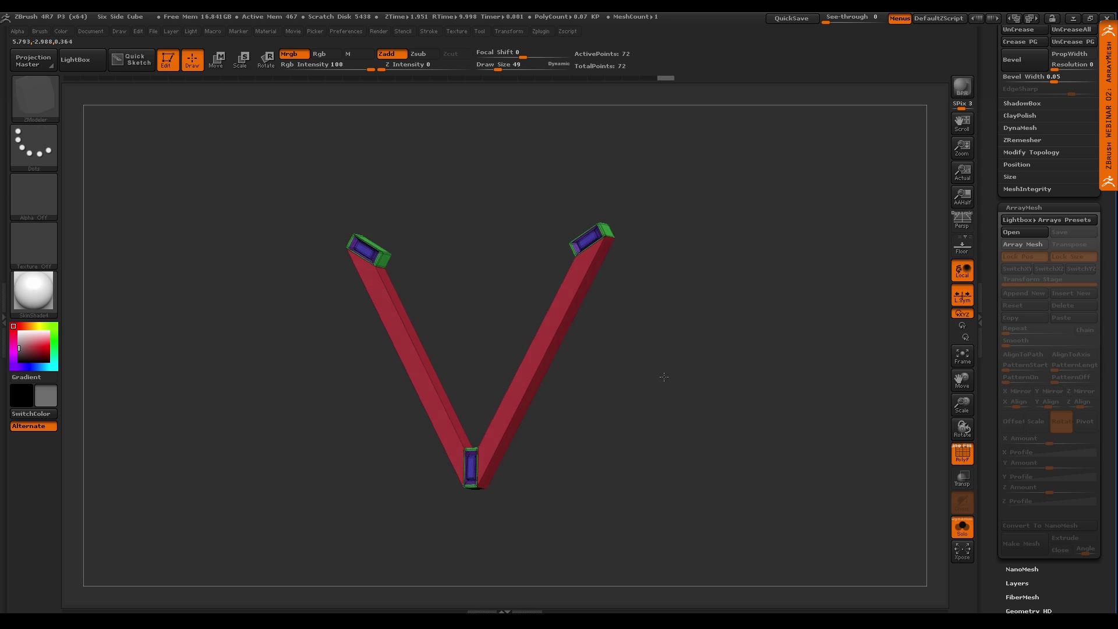
Bridge the facing sides of the two upper blocks to close the triangular frame
{"action": "left_click_drag", "start_coordinate": [664, 376], "coordinate": [588, 319]}
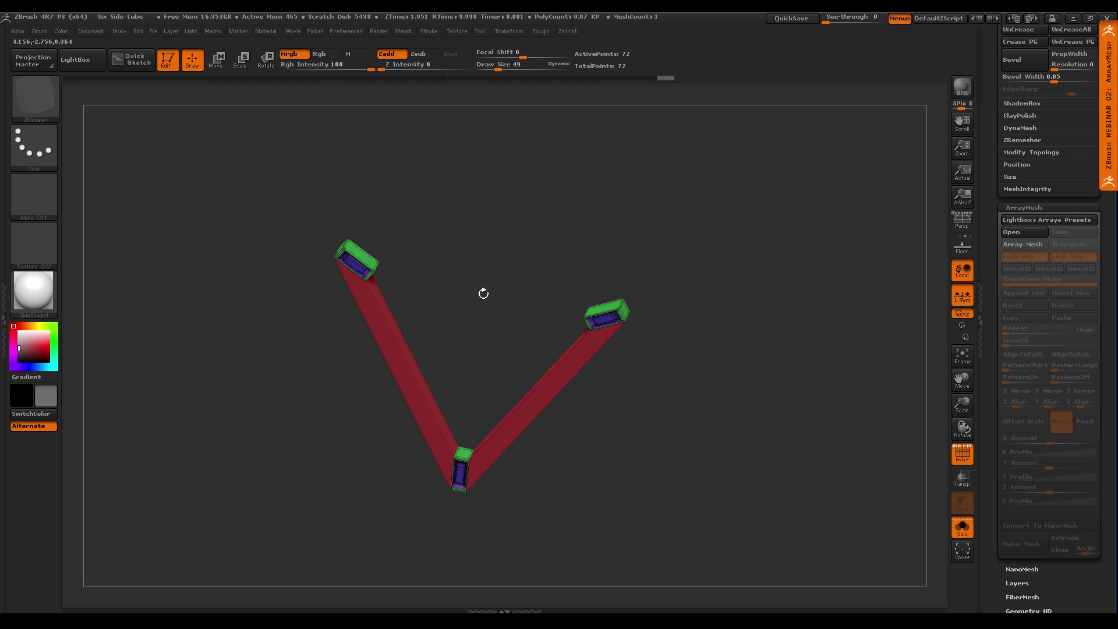
{"action": "left_click", "coordinate": [360, 263]}
{"action": "left_click", "coordinate": [598, 319]}
{"action": "mouse_move", "coordinate": [666, 479]}
{"action": "left_mouse_down", "text": "shift"}
{"action": "mouse_move", "coordinate": [674, 448]}
{"action": "mouse_move", "coordinate": [653, 437]}
{"action": "left_mouse_up", "text": "shift"}
Turn on Dynamic Subdiv and hide the polyframe to preview the smoothed triangular frame
{"action": "key", "text": "d"}
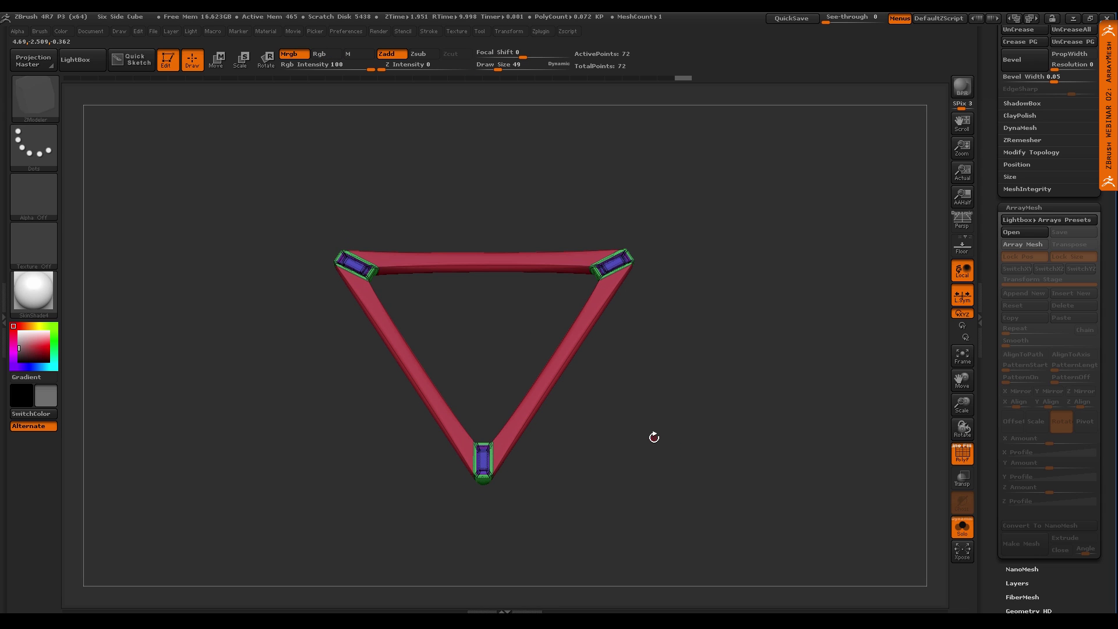
{"action": "right_click_drag", "start_coordinate": [655, 453], "coordinate": [655, 455], "text": "ctrl"}
{"action": "key", "text": "shift+f"}
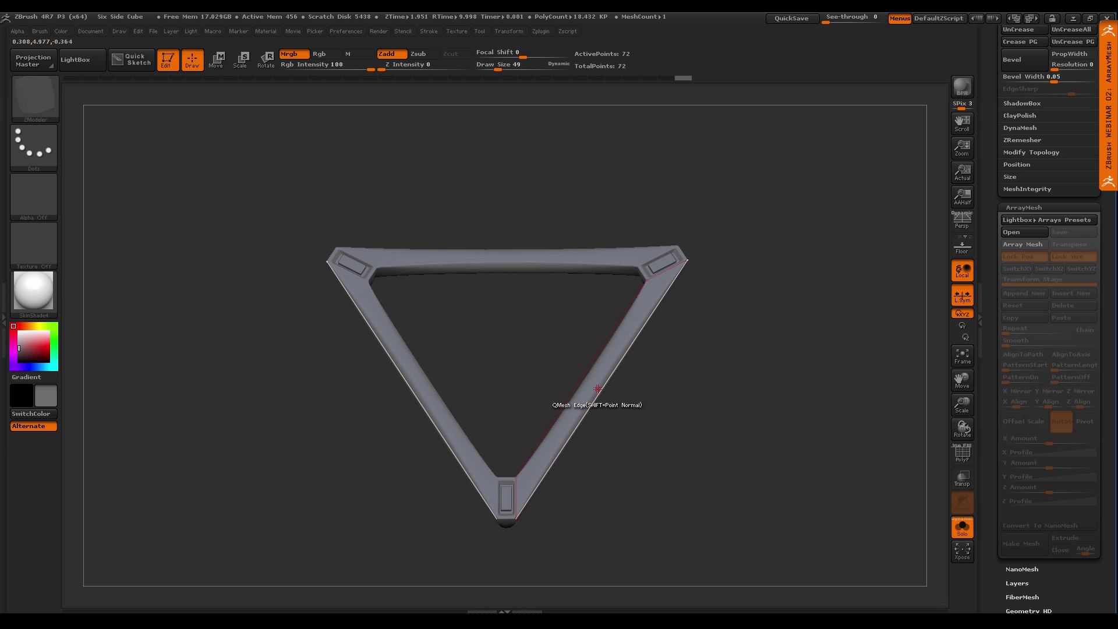
Set the ZModeler edge action to Crease with EdgeLoop Complete and crease the inner and outer edge loops of the triangular frame
{"action": "key", "text": "space"}
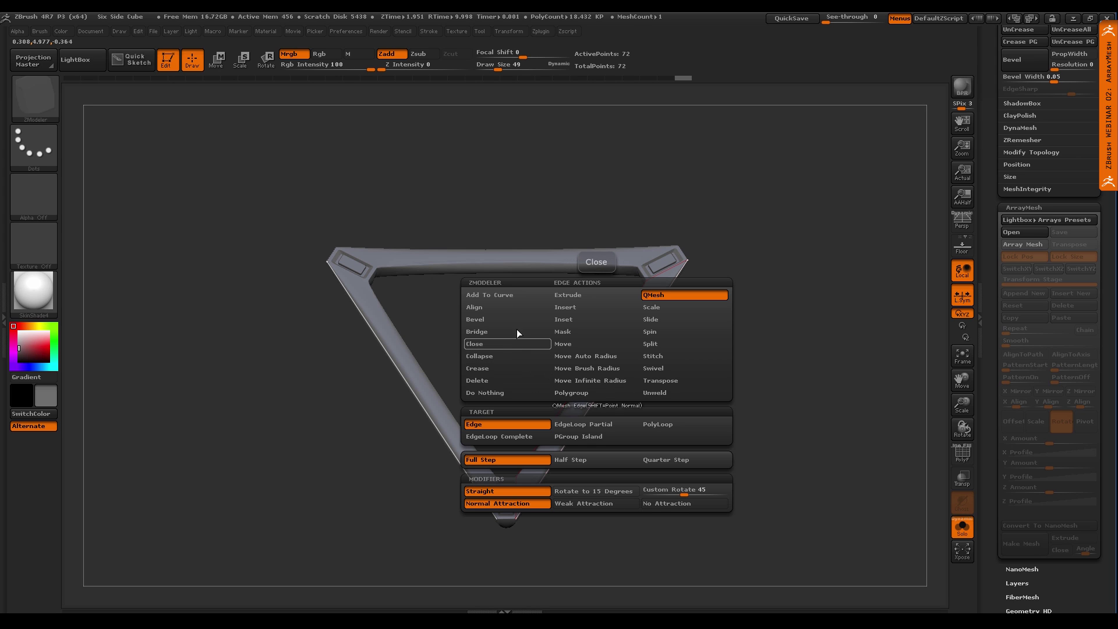
{"action": "left_click", "coordinate": [519, 369]}
{"action": "left_click", "coordinate": [511, 437]}
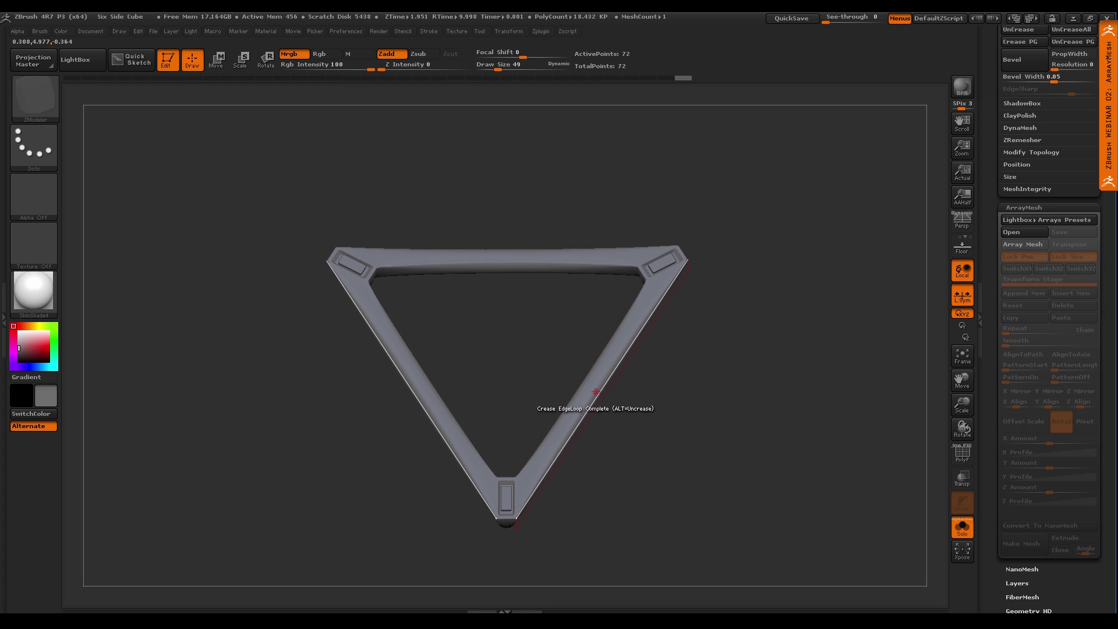
{"action": "left_click_drag", "start_coordinate": [637, 379], "coordinate": [571, 358]}
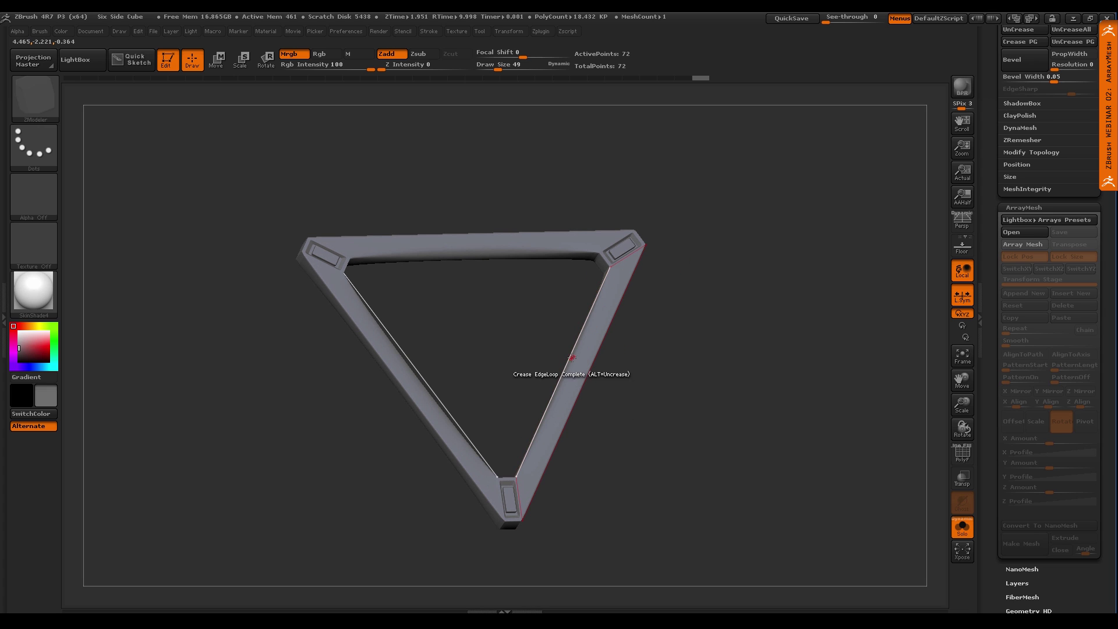
{"action": "left_click", "coordinate": [571, 358]}
{"action": "left_click_drag", "start_coordinate": [616, 427], "coordinate": [602, 252]}
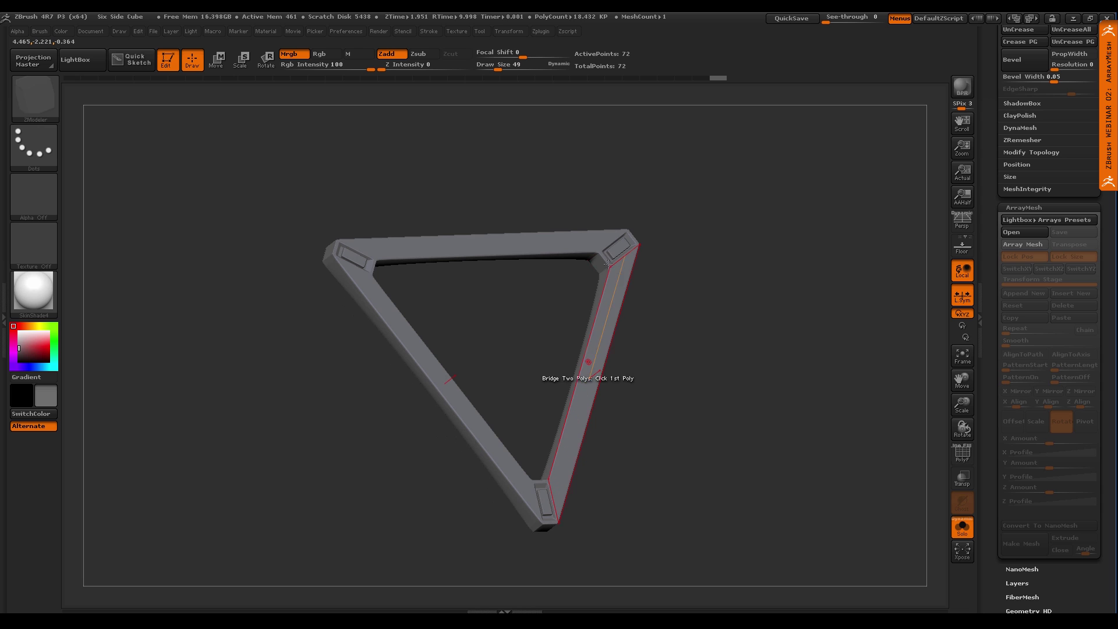
{"action": "left_click_drag", "start_coordinate": [582, 320], "coordinate": [644, 326]}
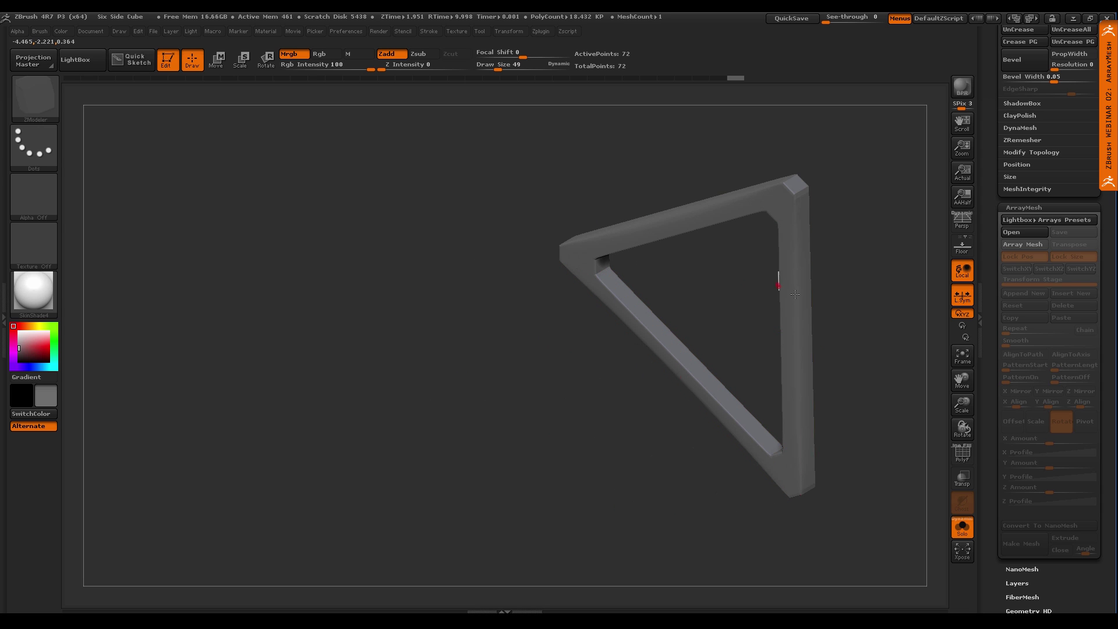
{"action": "left_click_drag", "start_coordinate": [768, 340], "coordinate": [363, 460]}
Return to a straight front view of the triangular frame and show its polyframe again
{"action": "right_click_drag", "start_coordinate": [662, 457], "coordinate": [685, 417], "text": "alt"}
{"action": "mouse_move", "coordinate": [685, 417]}
{"action": "right_mouse_down", "text": "ctrl"}
{"action": "mouse_move", "coordinate": [641, 425]}
{"action": "mouse_move", "coordinate": [639, 446]}
{"action": "right_mouse_up", "text": "ctrl"}
{"action": "mouse_move", "coordinate": [639, 446]}
{"action": "right_mouse_down", "text": "alt"}
{"action": "mouse_move", "coordinate": [671, 415]}
{"action": "mouse_move", "coordinate": [649, 423]}
{"action": "right_mouse_up", "text": "alt"}
{"action": "left_click_drag", "start_coordinate": [649, 423], "coordinate": [663, 417]}
{"action": "key", "text": "shift+f"}
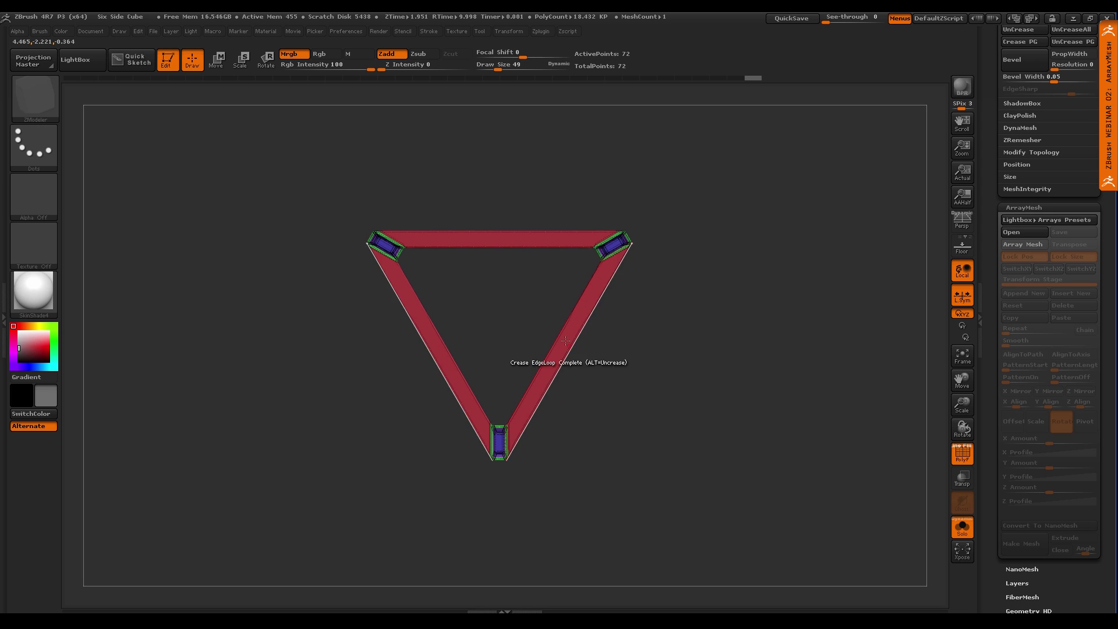
Try Inset on a single poly of the frame's right bar, and undo the inset
{"action": "right_click_drag", "start_coordinate": [564, 335], "coordinate": [576, 364], "text": "ctrl"}
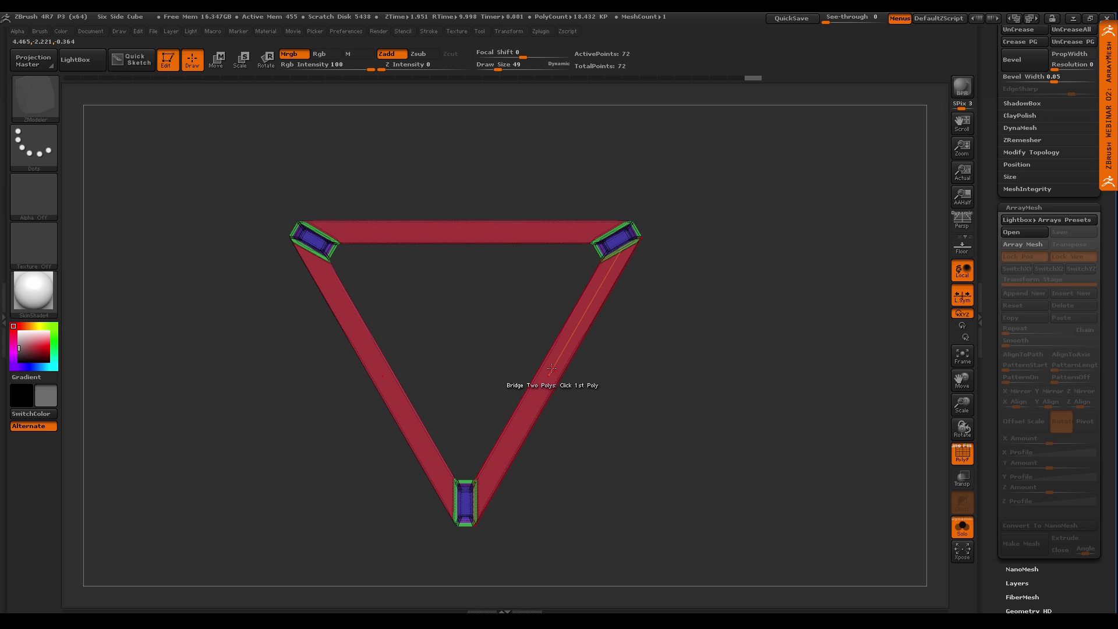
{"action": "key", "text": "space"}
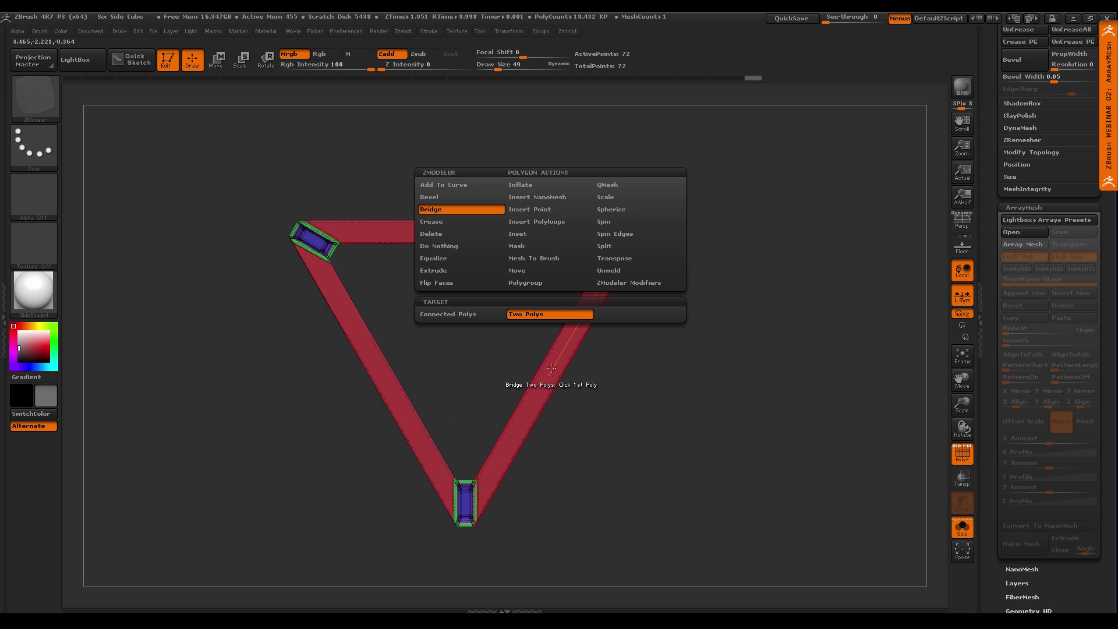
{"action": "left_click", "coordinate": [540, 235]}
{"action": "left_click_drag", "start_coordinate": [540, 391], "coordinate": [549, 373]}
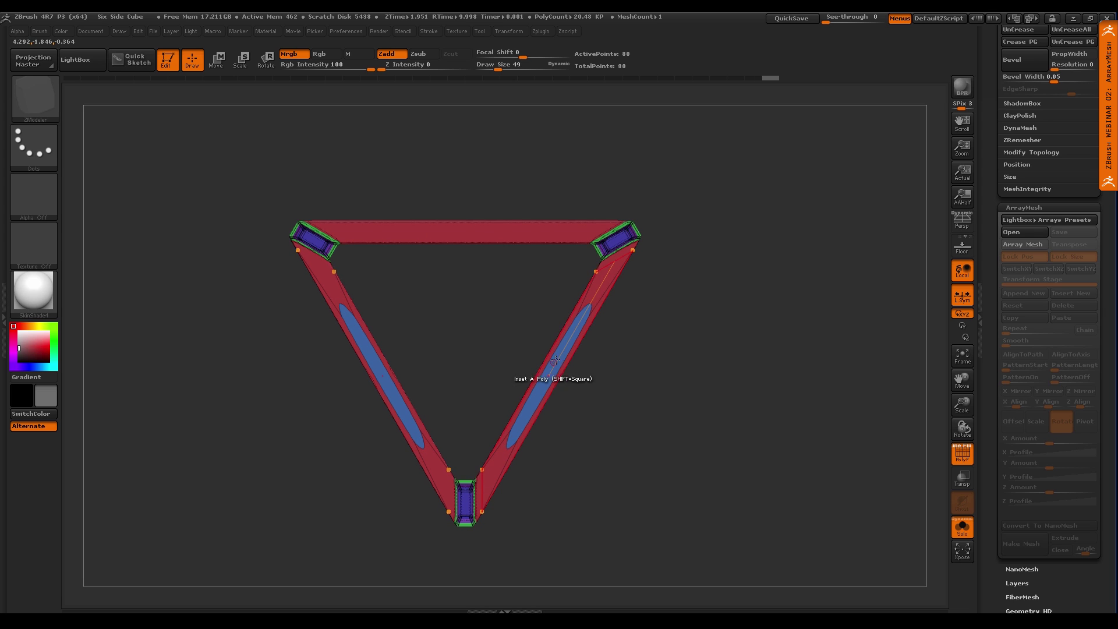
{"action": "left_click_drag", "start_coordinate": [548, 378], "coordinate": [554, 305]}
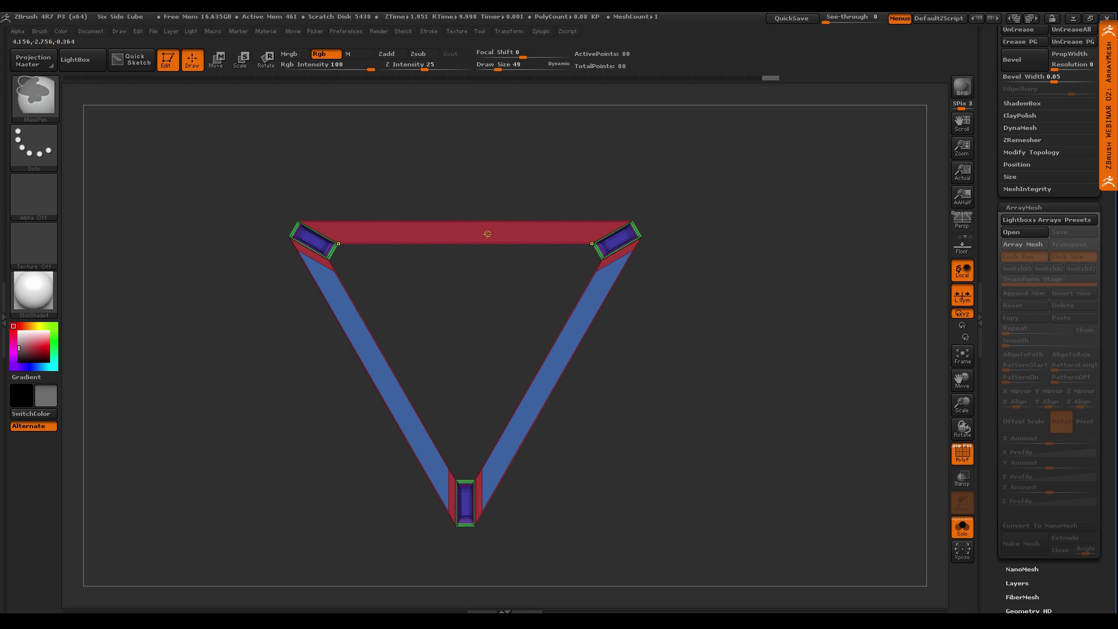
{"action": "key", "text": "ctrl+z"}
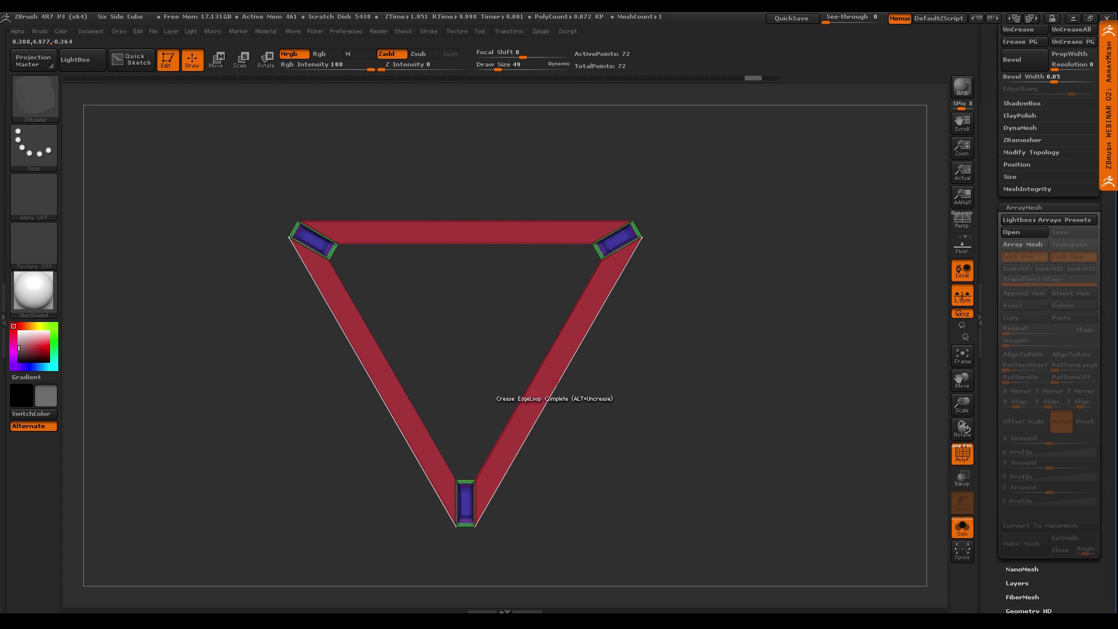
Insert Multiple EdgeLoops with Specified Resolution 8 across the two slanted bars of the triangular frame
{"action": "key", "text": "space"}
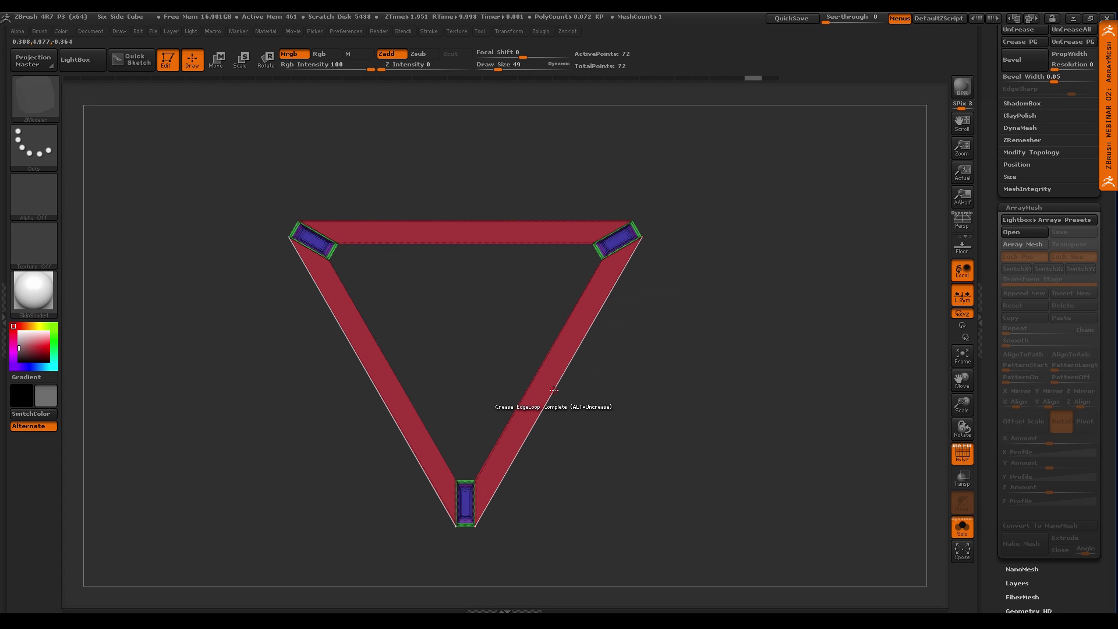
{"action": "key", "text": "space"}
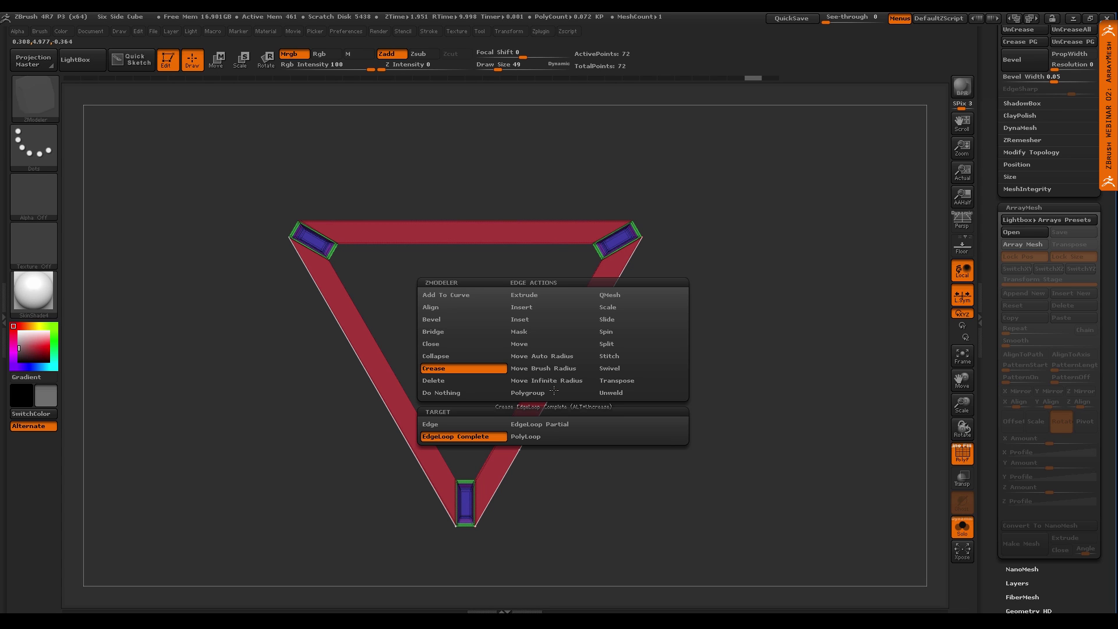
{"action": "left_click", "coordinate": [539, 308]}
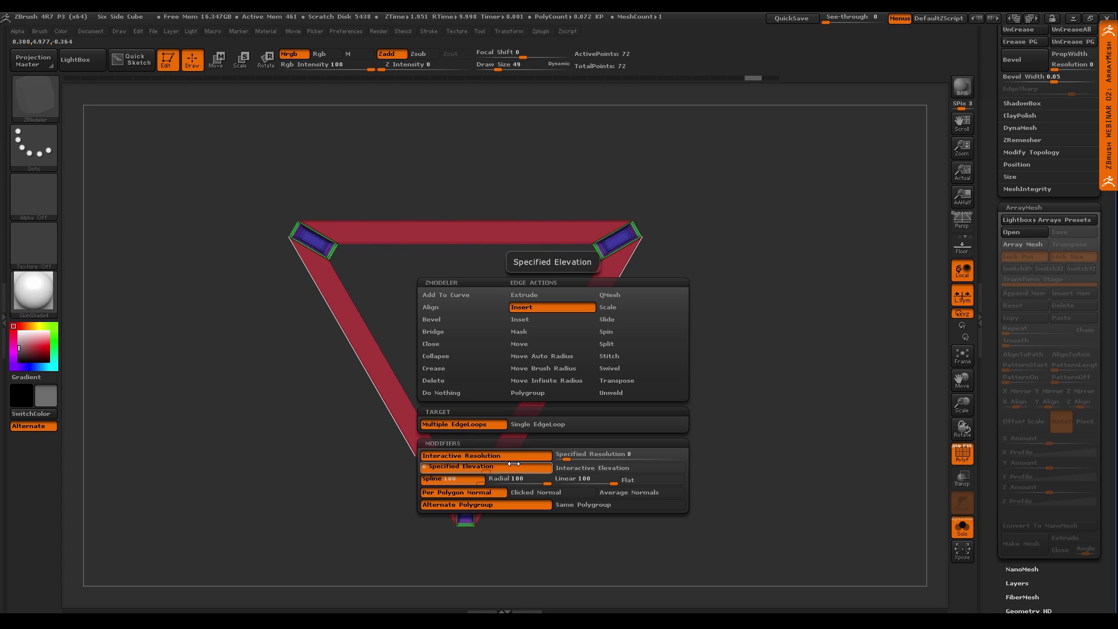
{"action": "left_click", "coordinate": [569, 457]}
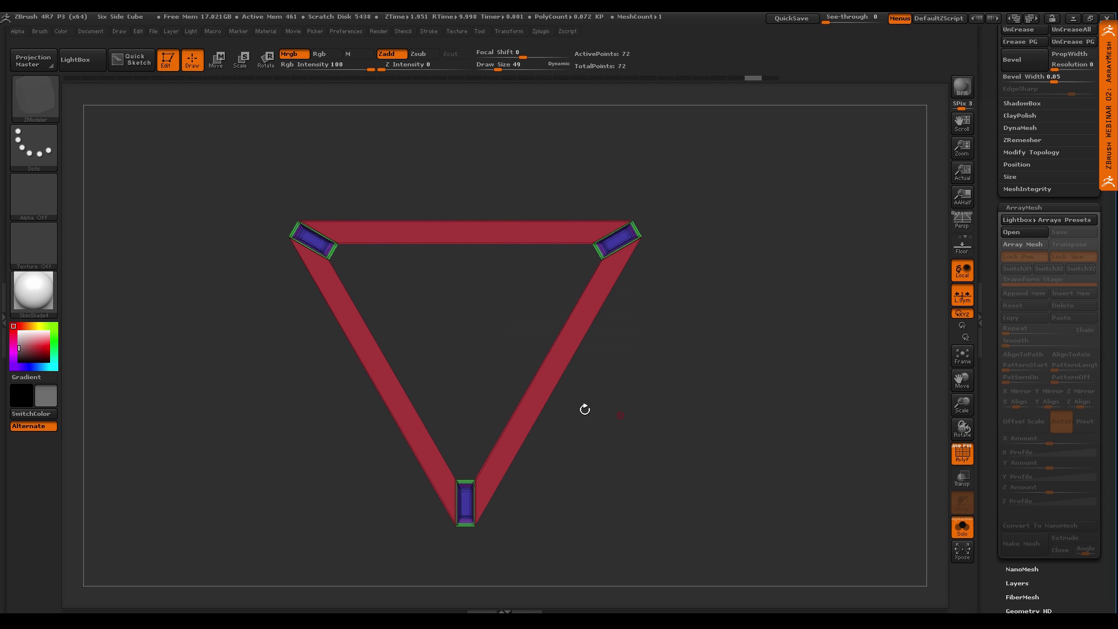
{"action": "left_click", "coordinate": [549, 402]}
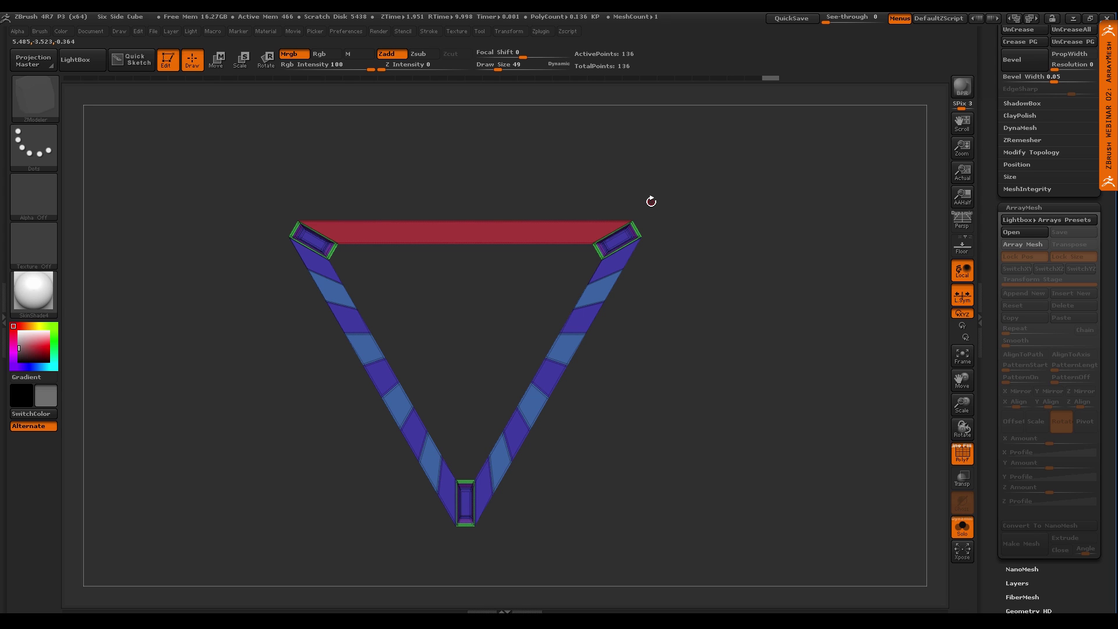
Undo the eight inserted loops and insert one across the slanted bars' midpoints, using Multiple EdgeLoops with Specified Resolution 1
{"action": "key", "text": "ctrl+z"}
{"action": "key", "text": "space"}
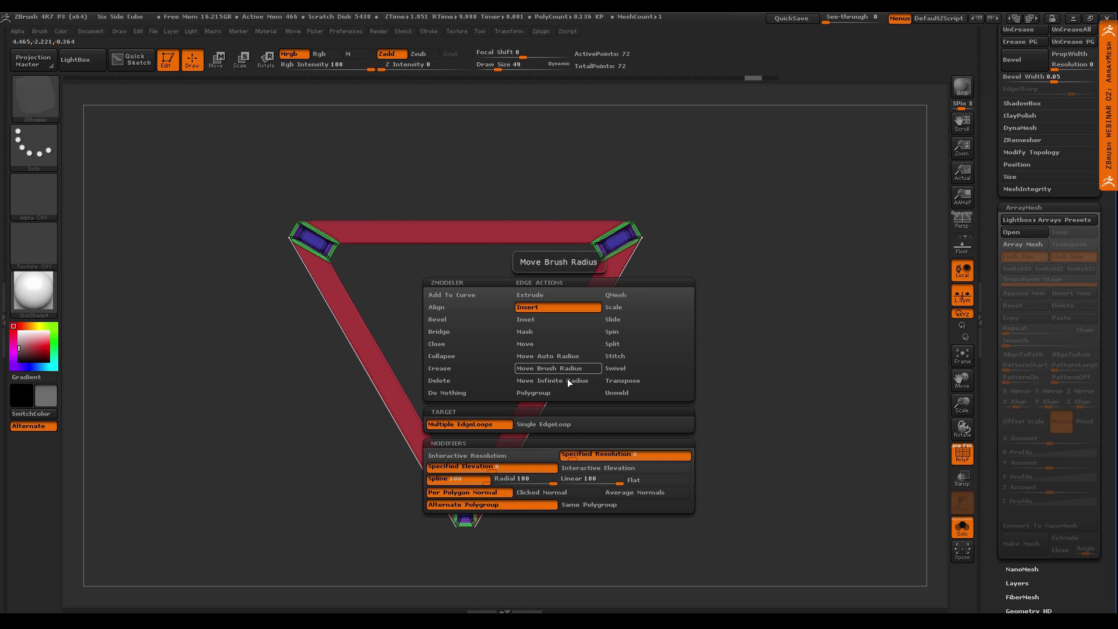
{"action": "left_click_drag", "start_coordinate": [572, 458], "coordinate": [562, 459]}
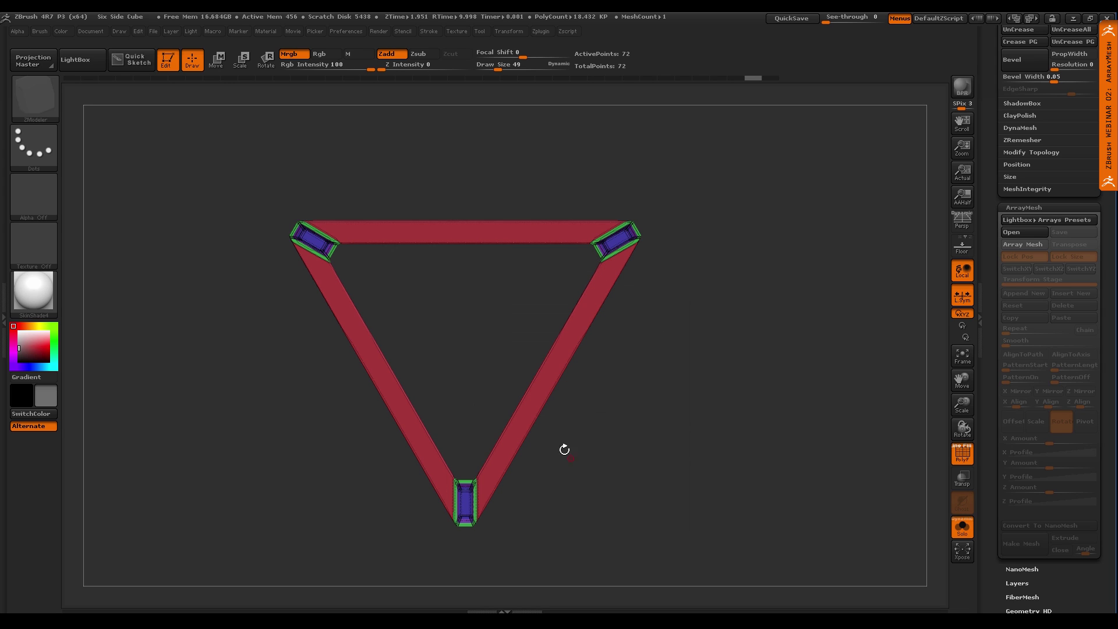
{"action": "key", "text": "space"}
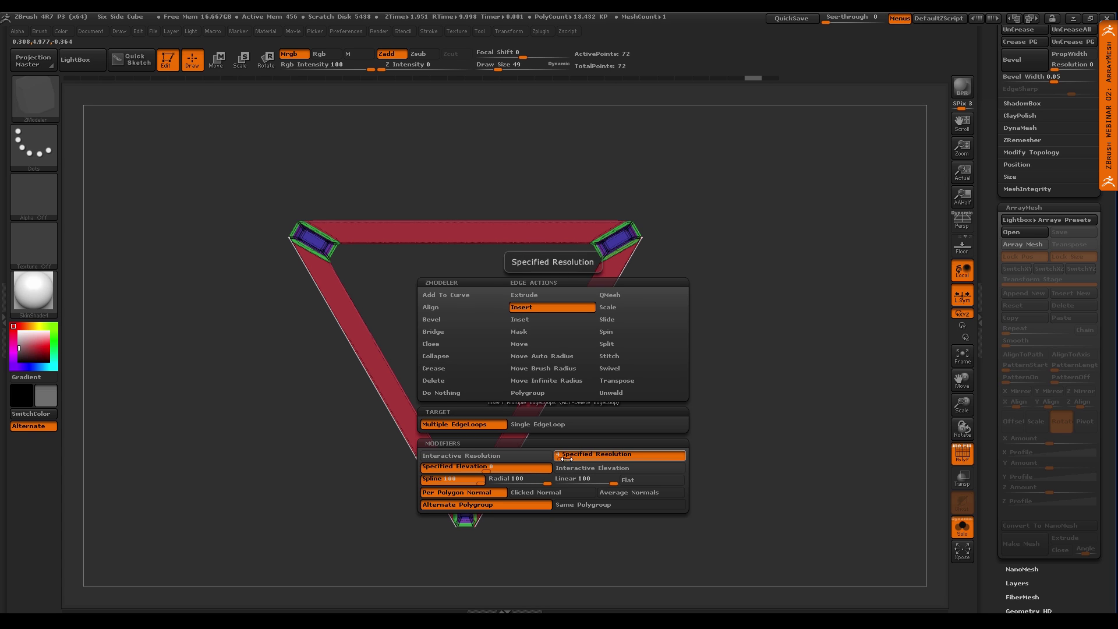
{"action": "mouse_move", "coordinate": [566, 459]}
{"action": "left_mouse_down"}
{"action": "mouse_move", "coordinate": [615, 463]}
{"action": "mouse_move", "coordinate": [549, 467]}
{"action": "left_mouse_up"}
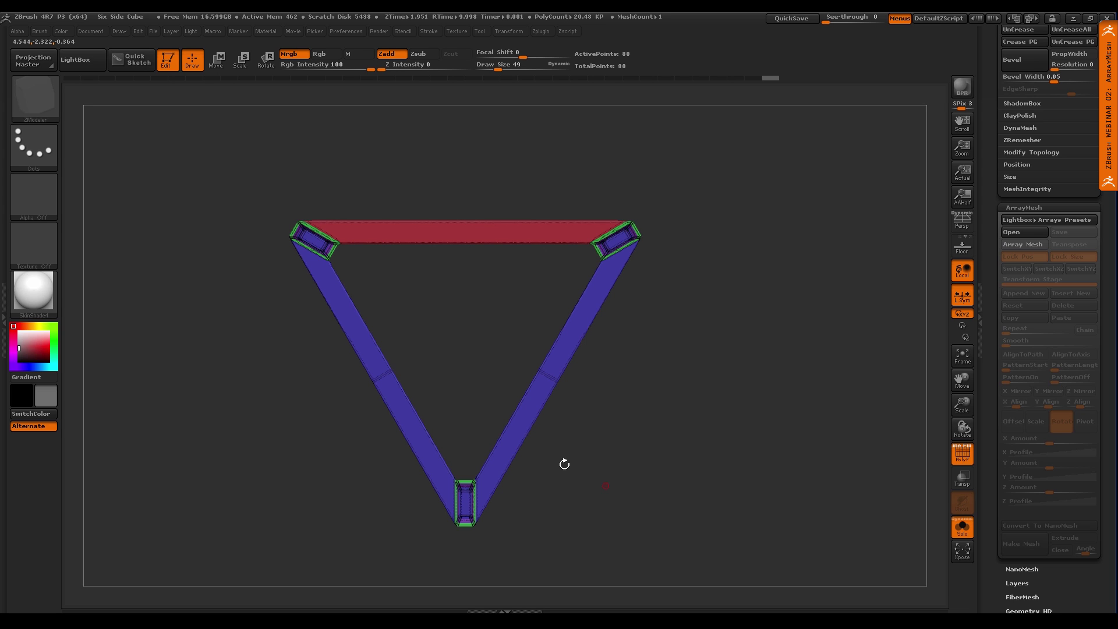
Try another edge loop across the lower halves of the slanted bars, remove it, and set the Insert target to Single EdgeLoop
{"action": "left_click", "coordinate": [506, 426]}
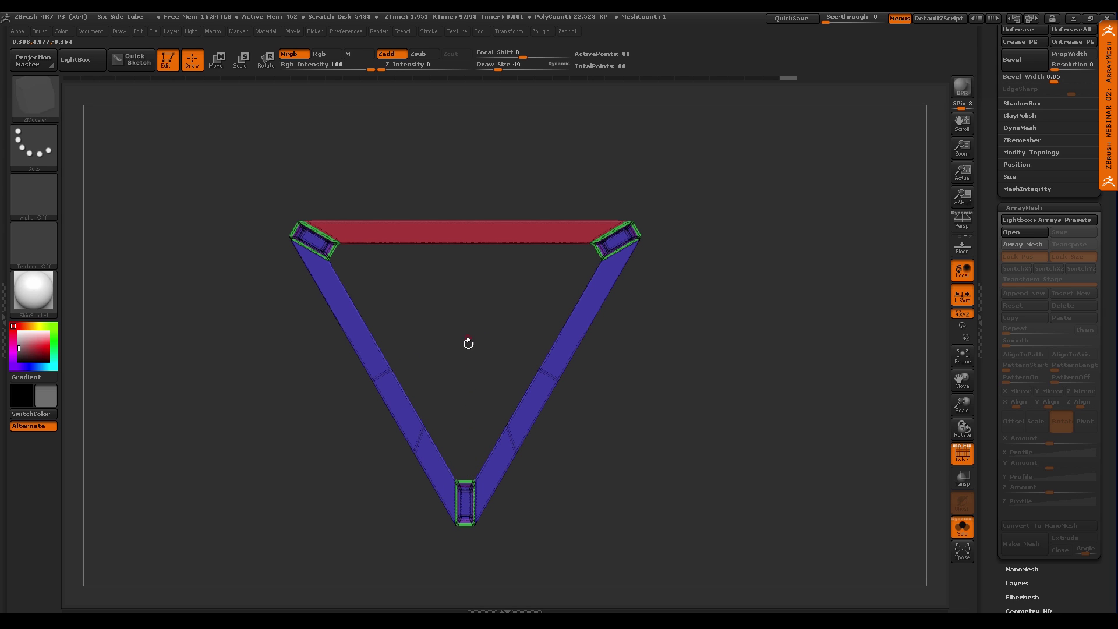
{"action": "left_click", "coordinate": [509, 431], "text": "alt"}
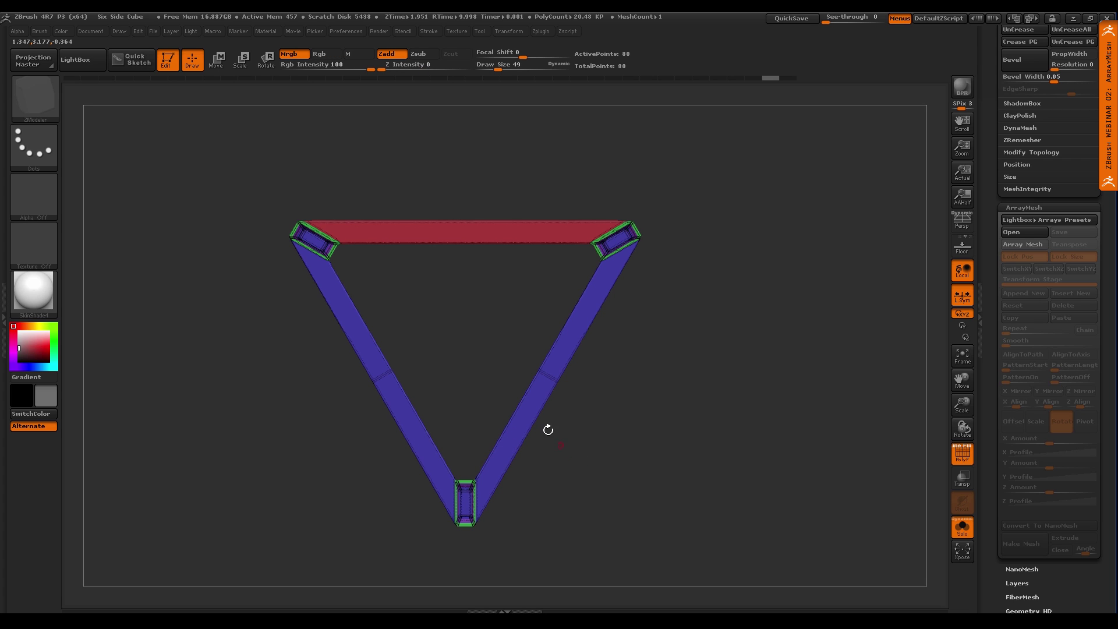
{"action": "key", "text": "space"}
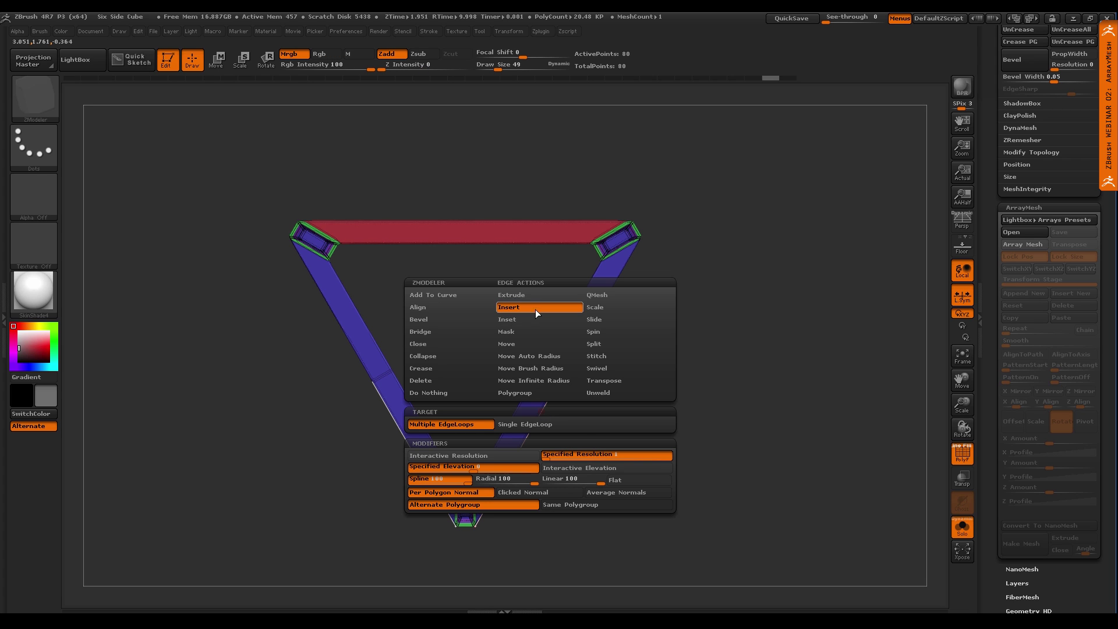
{"action": "left_click", "coordinate": [531, 425]}
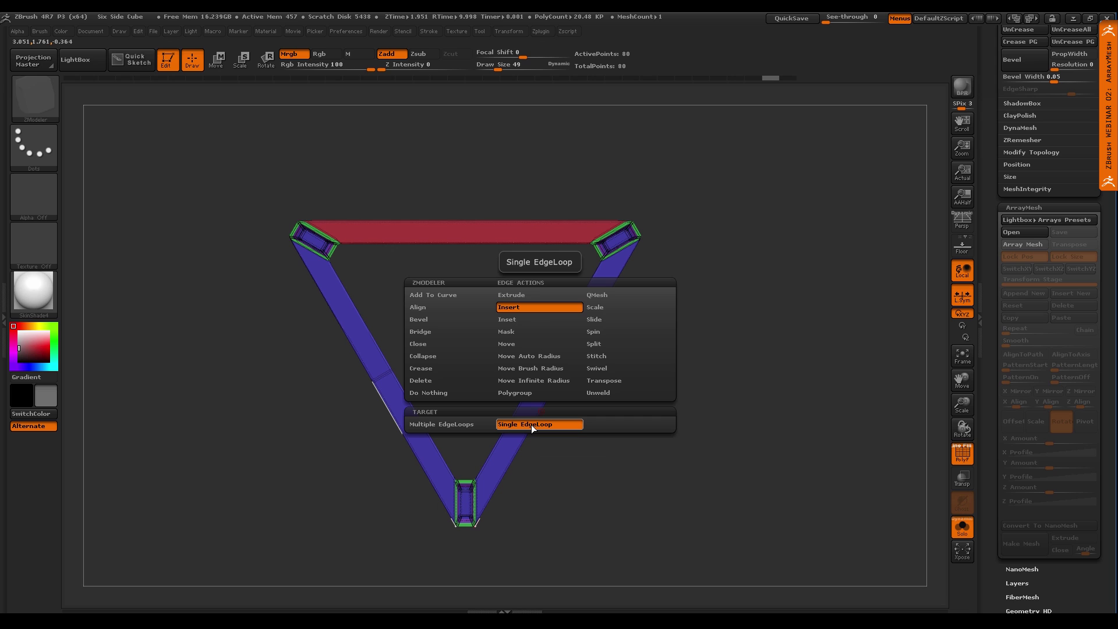
{"action": "key", "text": "shift"}
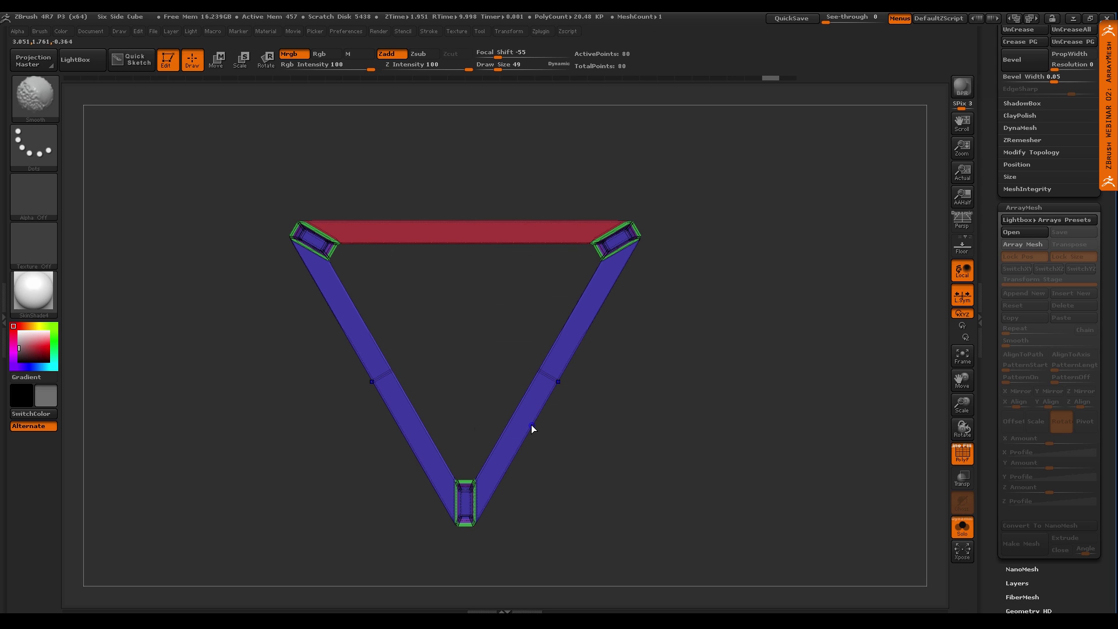
Try single edge loops at different spots on the lower halves of the slanted bars, undoing each one
{"action": "right_click_drag", "start_coordinate": [571, 460], "coordinate": [599, 435], "text": "alt"}
{"action": "right_click_drag", "start_coordinate": [599, 435], "coordinate": [561, 442], "text": "ctrl"}
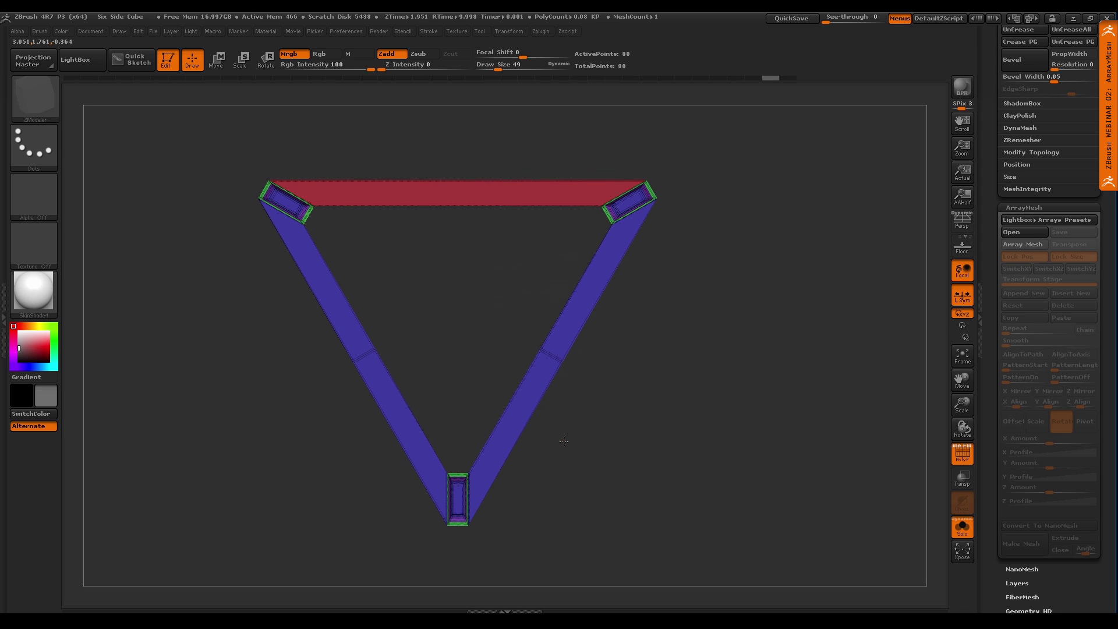
{"action": "left_click", "coordinate": [549, 385]}
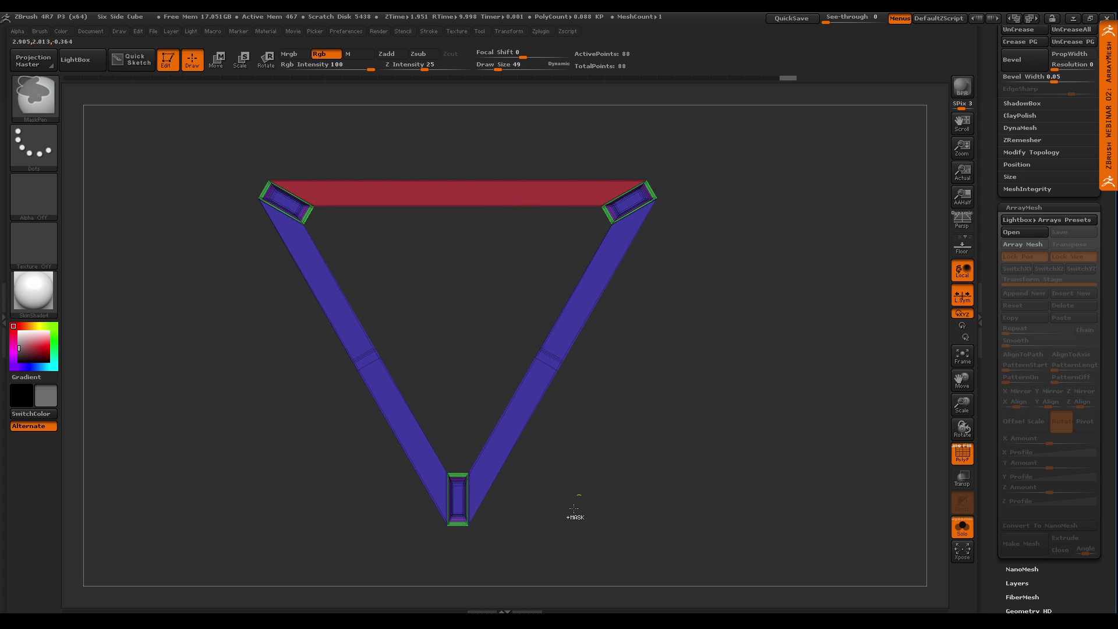
{"action": "key", "text": "ctrl+z"}
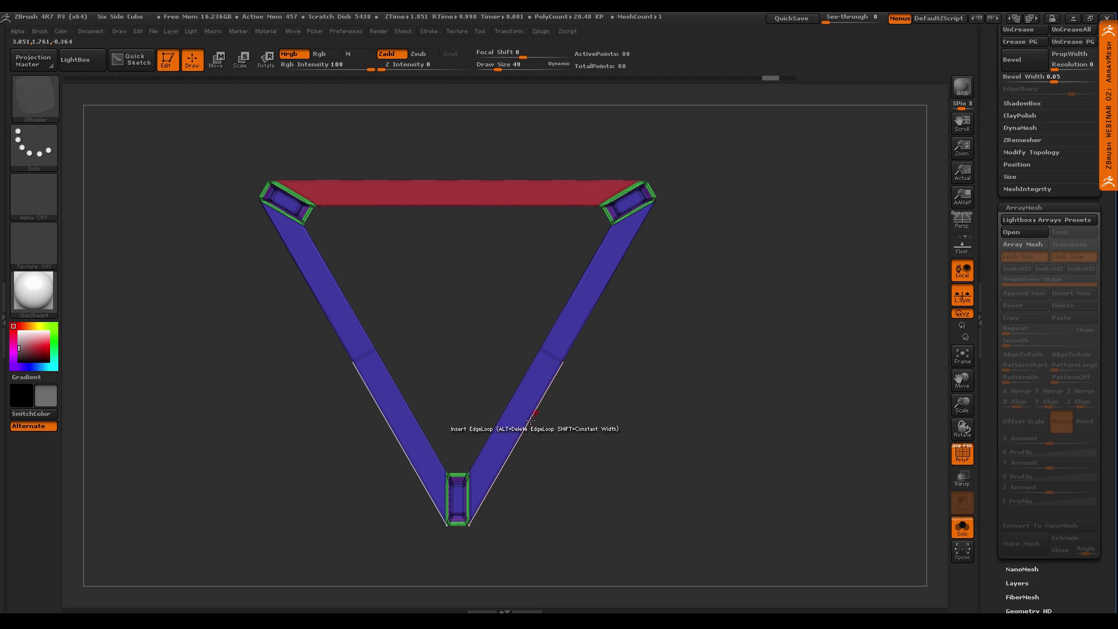
{"action": "left_click", "coordinate": [484, 499]}
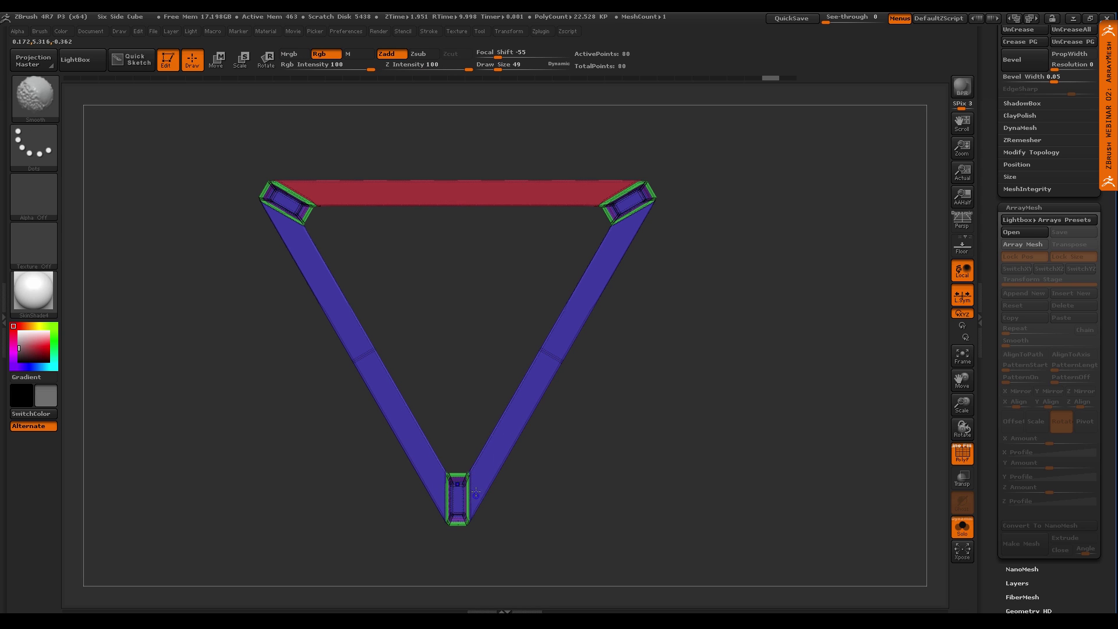
{"action": "key", "text": "ctrl+z"}
{"action": "scroll", "coordinate": [470, 482], "scroll_direction": "up", "scroll_amount": 3}
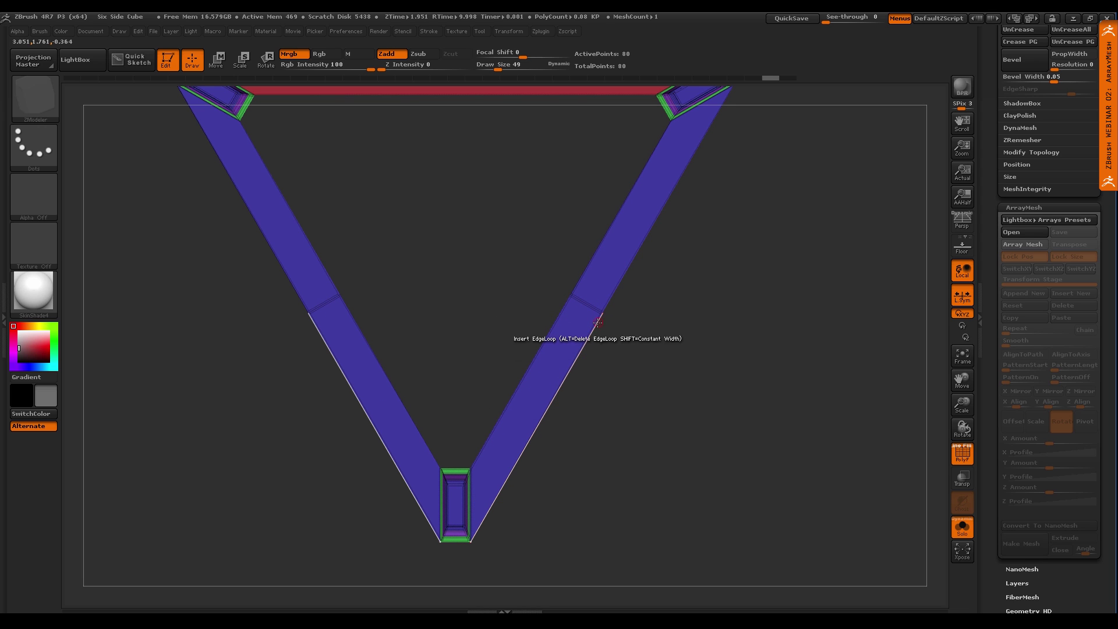
{"action": "left_click", "coordinate": [585, 339]}
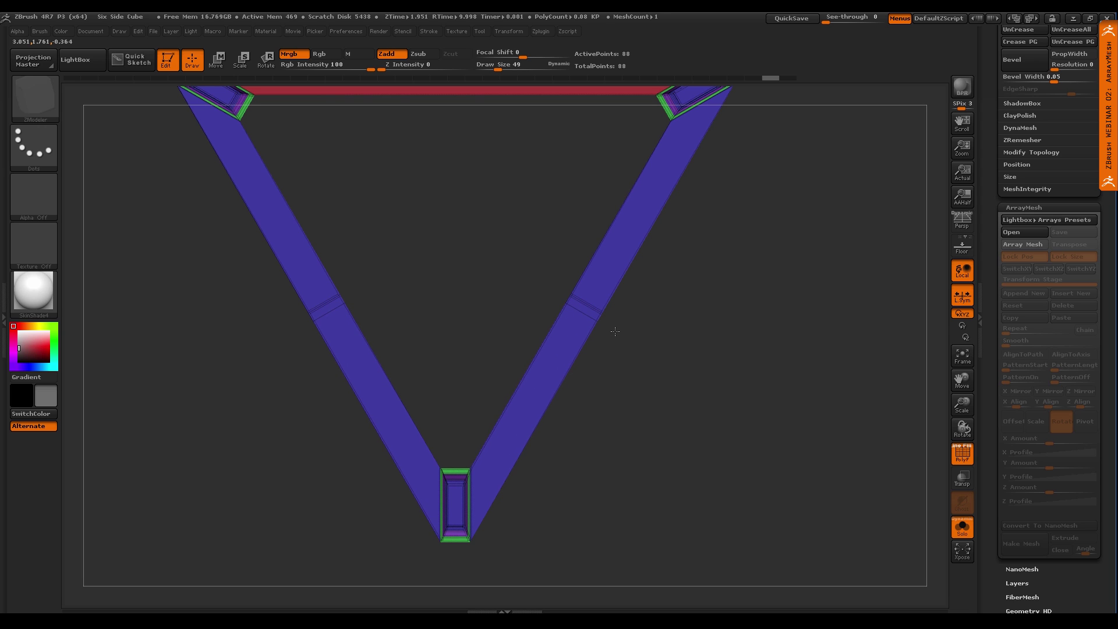
{"action": "key", "text": "ctrl+z"}
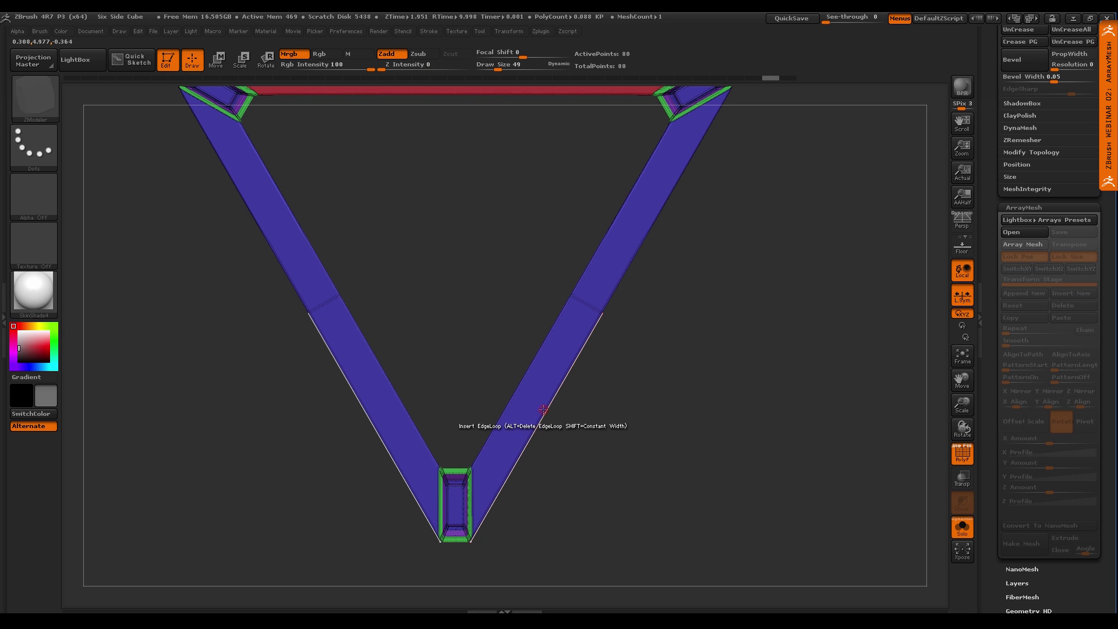
{"action": "left_click", "coordinate": [500, 490]}
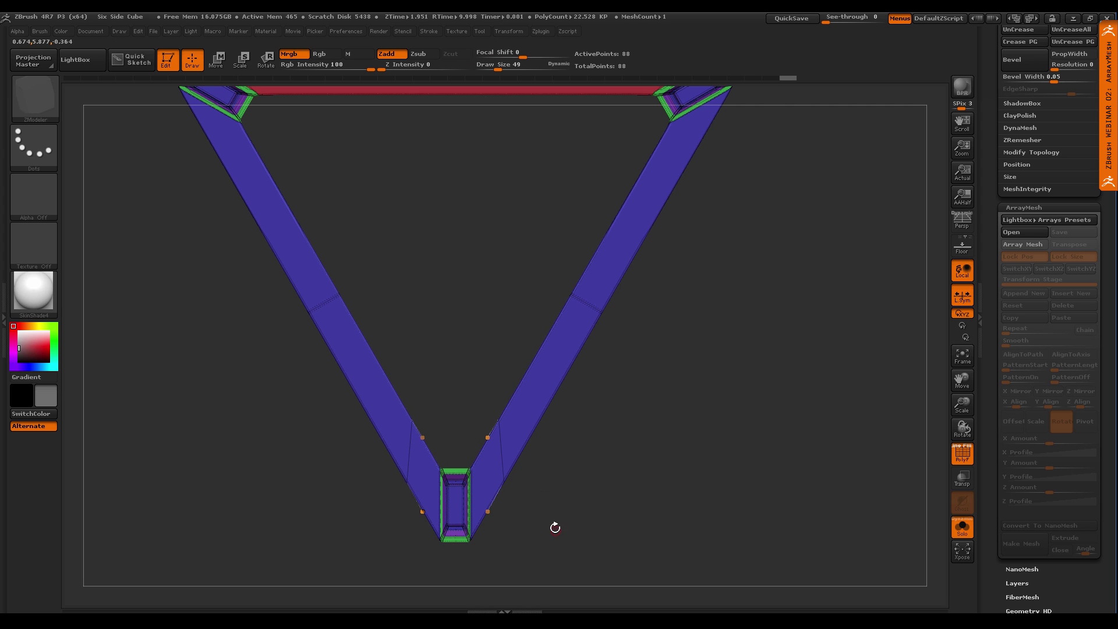
{"action": "key", "text": "ctrl+z"}
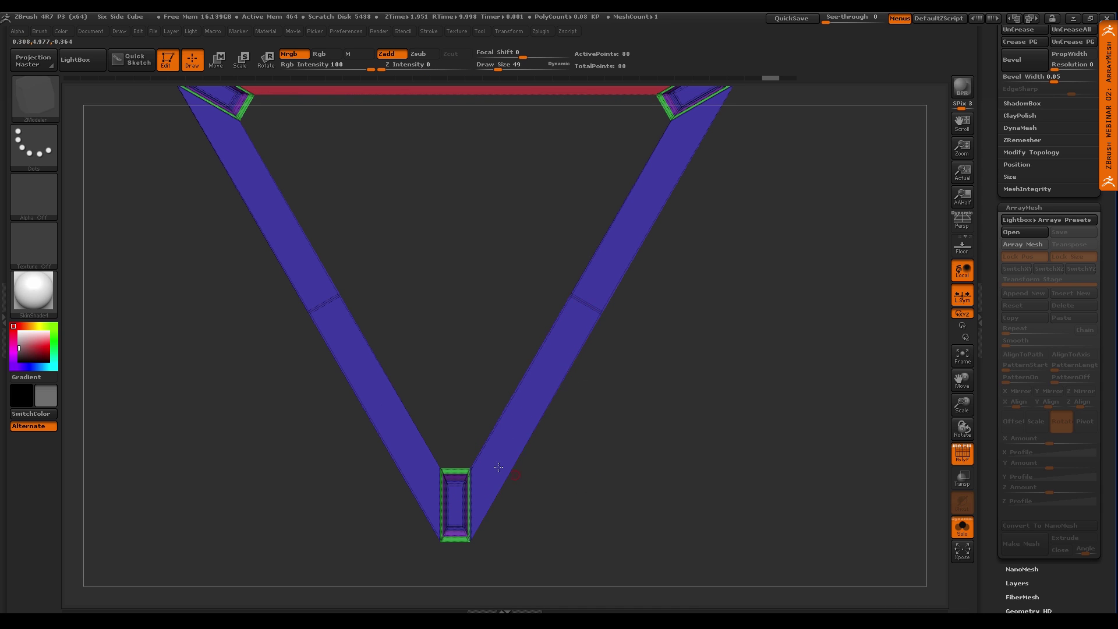
Insert a constant-width single edge loop across both slanted bars just above the frame's lower corner
{"action": "left_click", "coordinate": [587, 307]}
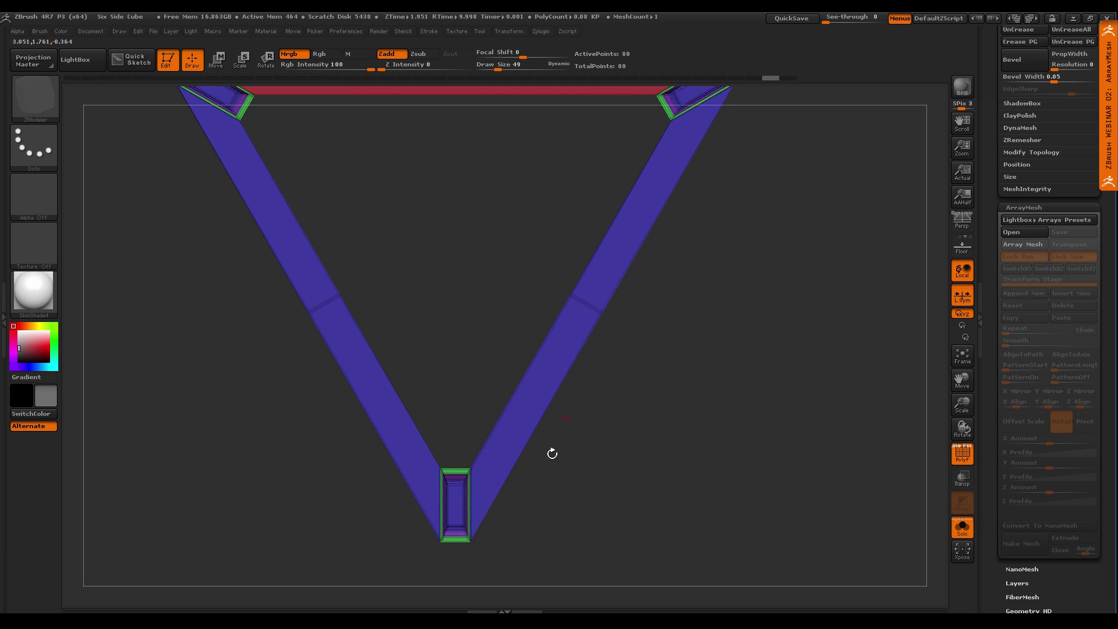
{"action": "left_click", "coordinate": [588, 333]}
{"action": "left_click_drag", "start_coordinate": [631, 482], "coordinate": [551, 475], "text": "alt"}
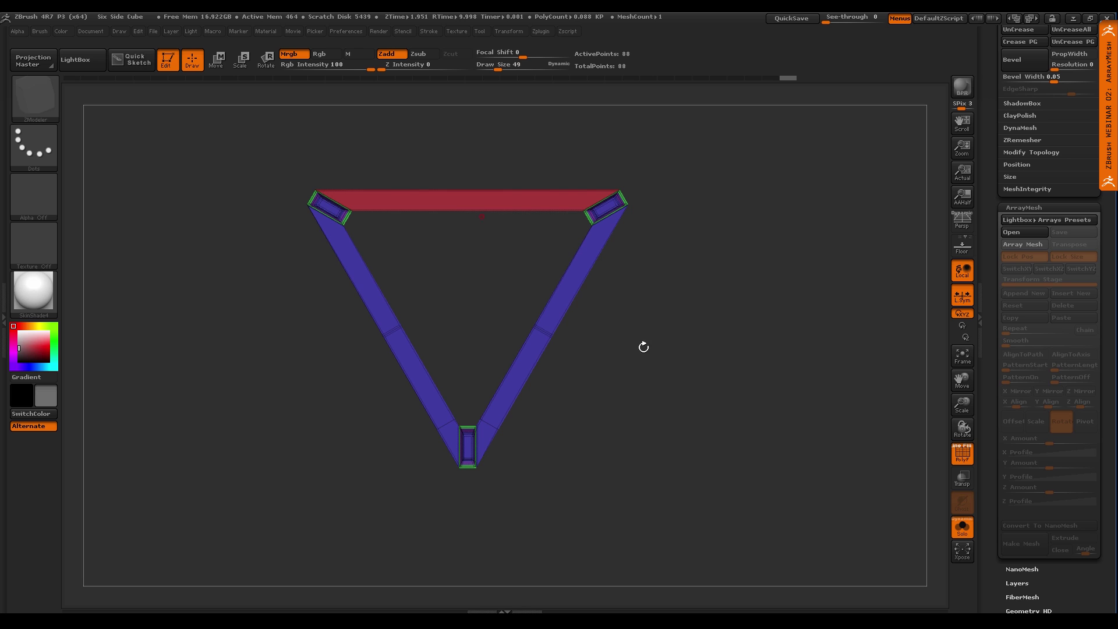
Try hiding the upper half of the triangular frame, and show the whole frame again
{"action": "left_click_drag", "start_coordinate": [659, 355], "coordinate": [665, 302]}
{"action": "key", "text": "super"}
{"action": "key", "text": "ctrl+shift"}
{"action": "left_click_drag", "start_coordinate": [259, 152], "coordinate": [668, 282], "text": "ctrl+shift"}
{"action": "left_click_drag", "start_coordinate": [708, 295], "coordinate": [707, 294], "text": "ctrl+alt+shift"}
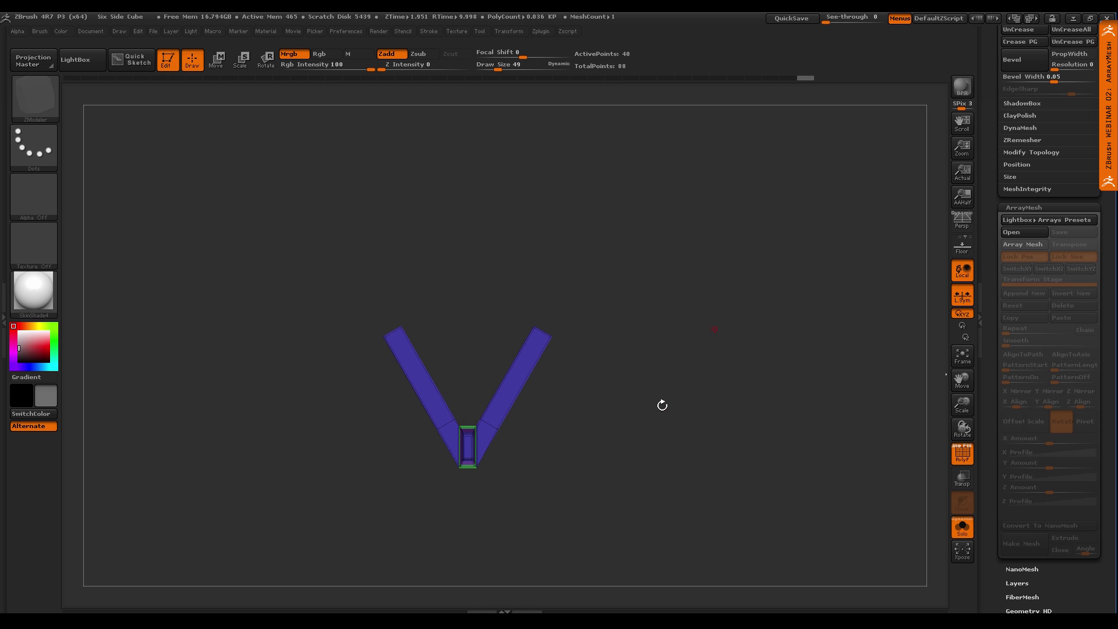
{"action": "mouse_move", "coordinate": [662, 404]}
{"action": "left_mouse_down"}
{"action": "mouse_move", "coordinate": [603, 440]}
{"action": "mouse_move", "coordinate": [657, 347]}
{"action": "mouse_move", "coordinate": [664, 414]}
{"action": "left_mouse_up"}
{"action": "left_click", "coordinate": [649, 405], "text": "ctrl+shift"}
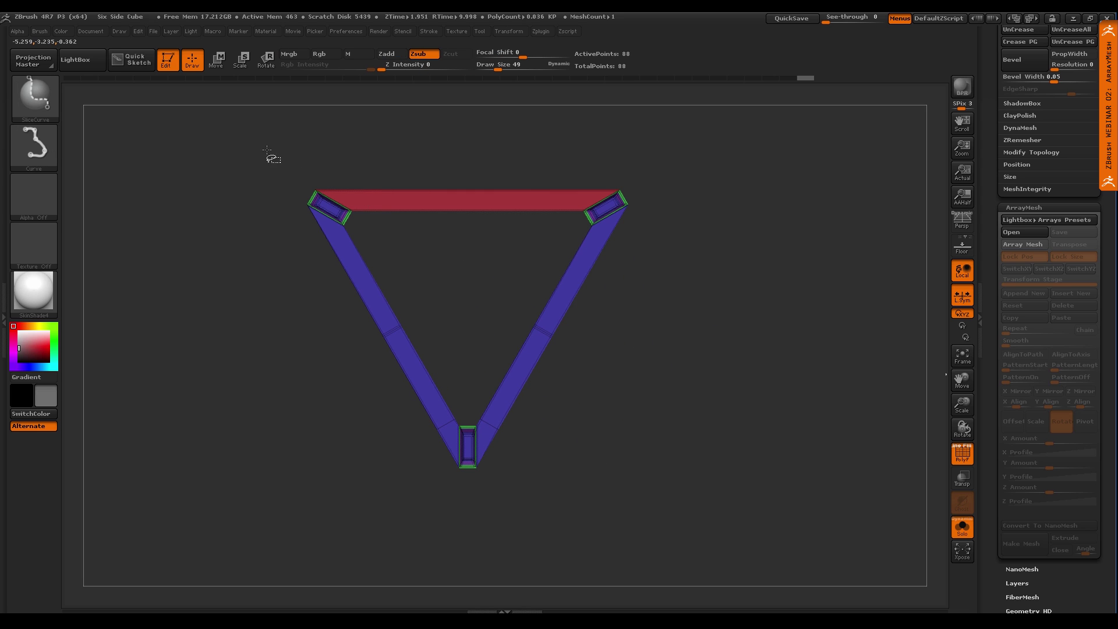
Hide the triangular frame's upper half above the middle edge loops, and delete the hidden geometry
{"action": "mouse_move", "coordinate": [255, 145]}
{"action": "left_mouse_down", "text": "ctrl+shift"}
{"action": "mouse_move", "coordinate": [579, 257]}
{"action": "mouse_move", "coordinate": [723, 292]}
{"action": "mouse_move", "coordinate": [750, 283]}
{"action": "mouse_move", "coordinate": [699, 269]}
{"action": "mouse_move", "coordinate": [718, 287]}
{"action": "mouse_move", "coordinate": [568, 223]}
{"action": "mouse_move", "coordinate": [513, 224]}
{"action": "mouse_move", "coordinate": [734, 300]}
{"action": "mouse_move", "coordinate": [685, 297]}
{"action": "mouse_move", "coordinate": [694, 296]}
{"action": "mouse_move", "coordinate": [665, 266]}
{"action": "mouse_move", "coordinate": [691, 265]}
{"action": "mouse_move", "coordinate": [709, 287]}
{"action": "left_mouse_up", "text": "ctrl+shift"}
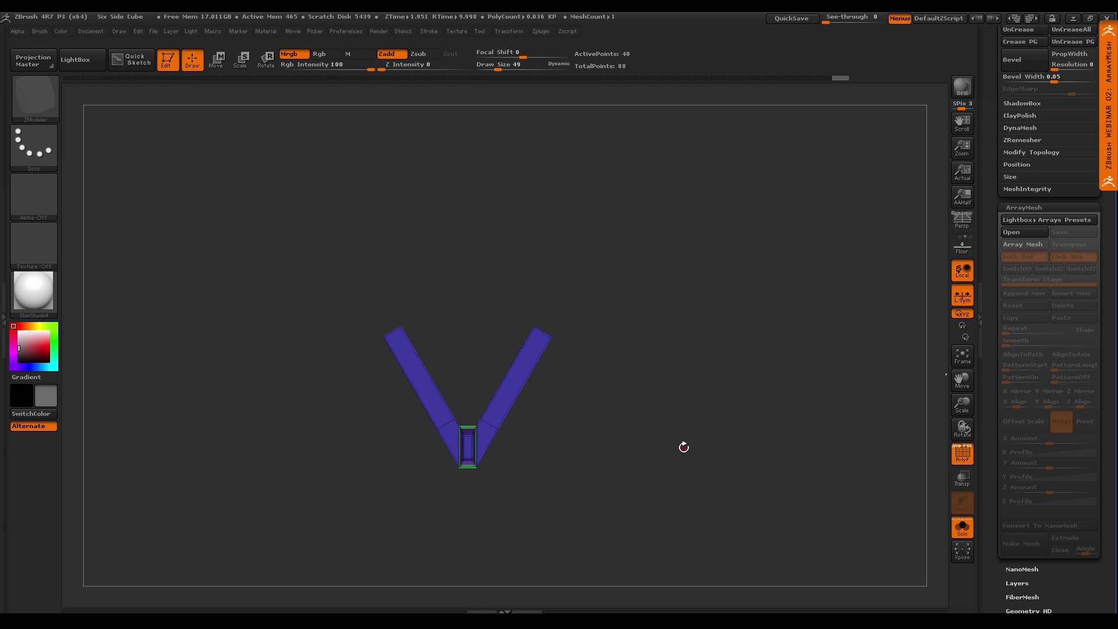
{"action": "scroll", "coordinate": [1013, 194], "scroll_direction": "up", "scroll_amount": 5}
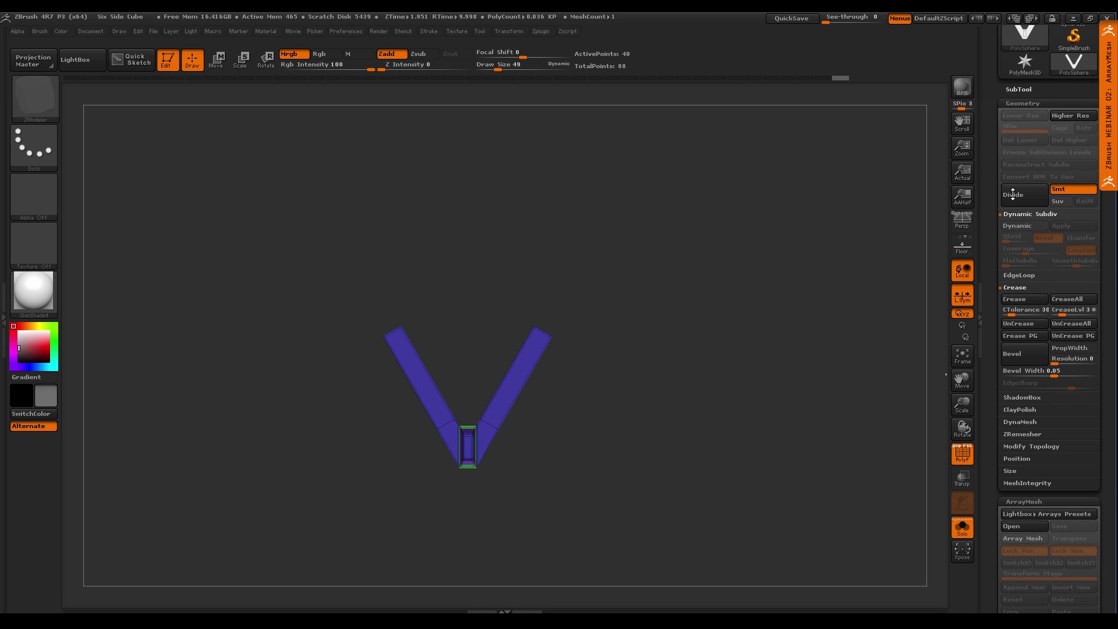
{"action": "key", "text": "shift"}
{"action": "left_click", "coordinate": [1033, 446]}
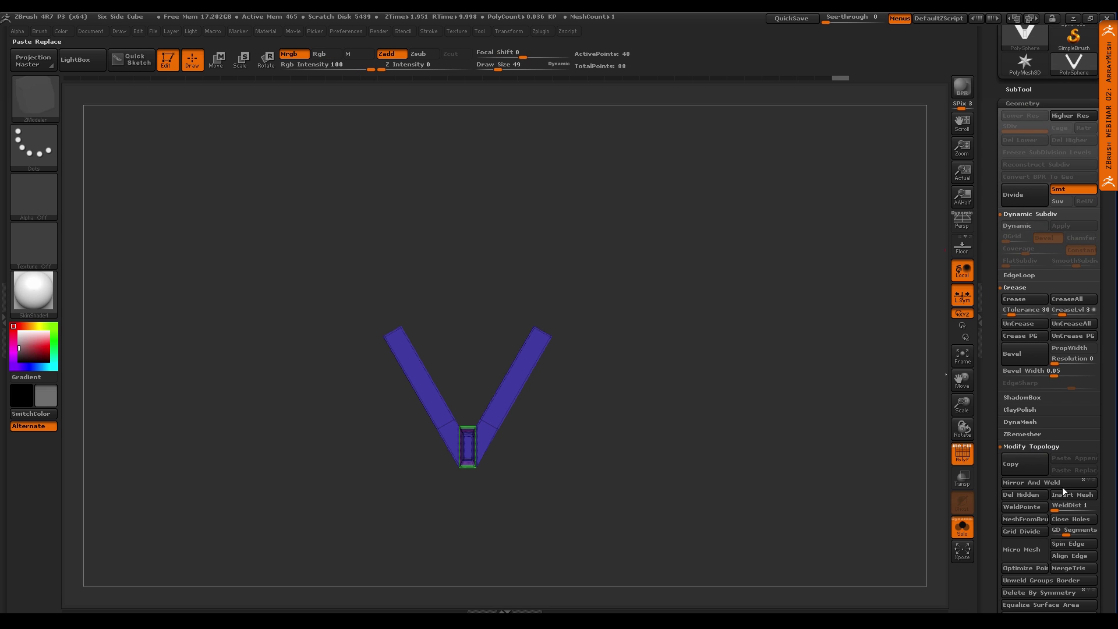
{"action": "left_click", "coordinate": [1021, 495]}
Turn on double-sided display for the V-shaped piece, comparing its open bar ends with the option off and on
{"action": "left_click_drag", "start_coordinate": [617, 452], "coordinate": [603, 470]}
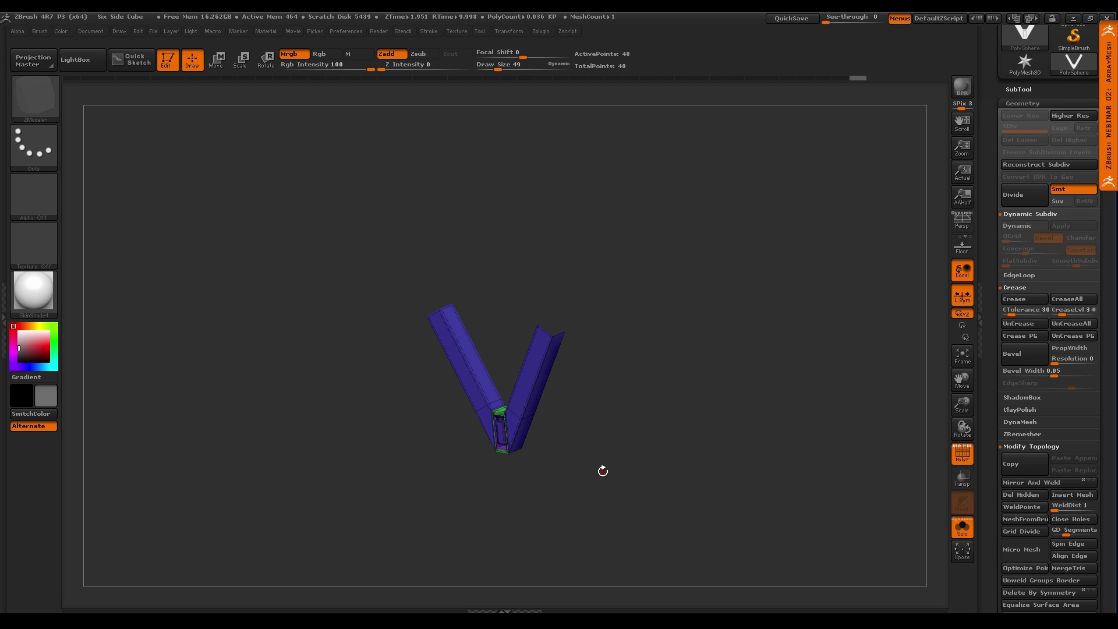
{"action": "left_click_drag", "start_coordinate": [987, 452], "coordinate": [999, 282]}
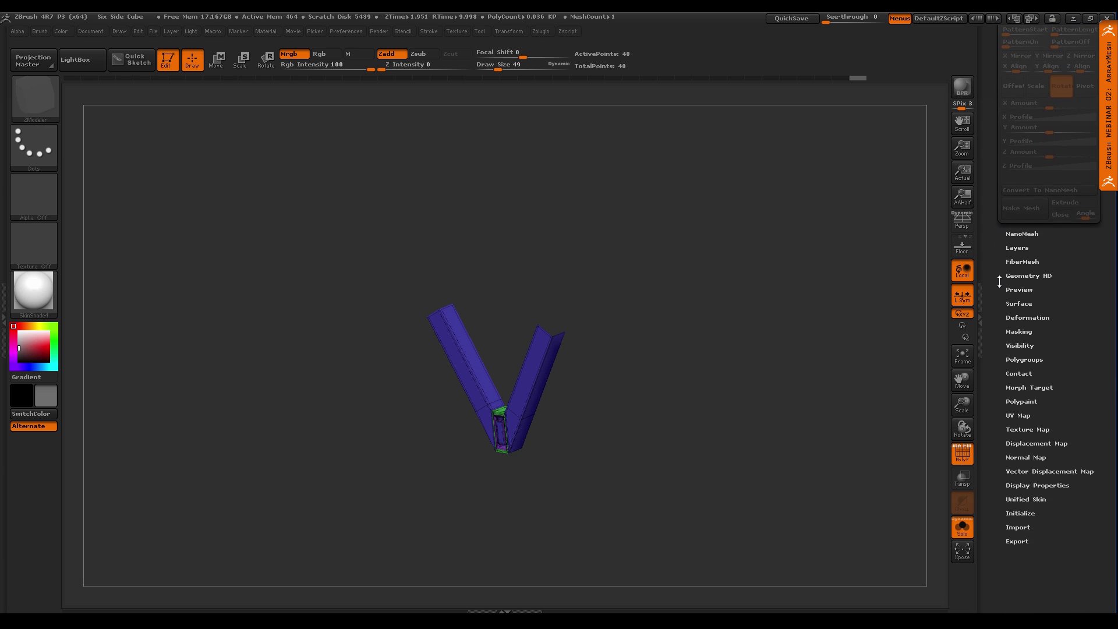
{"action": "left_click", "coordinate": [1037, 485]}
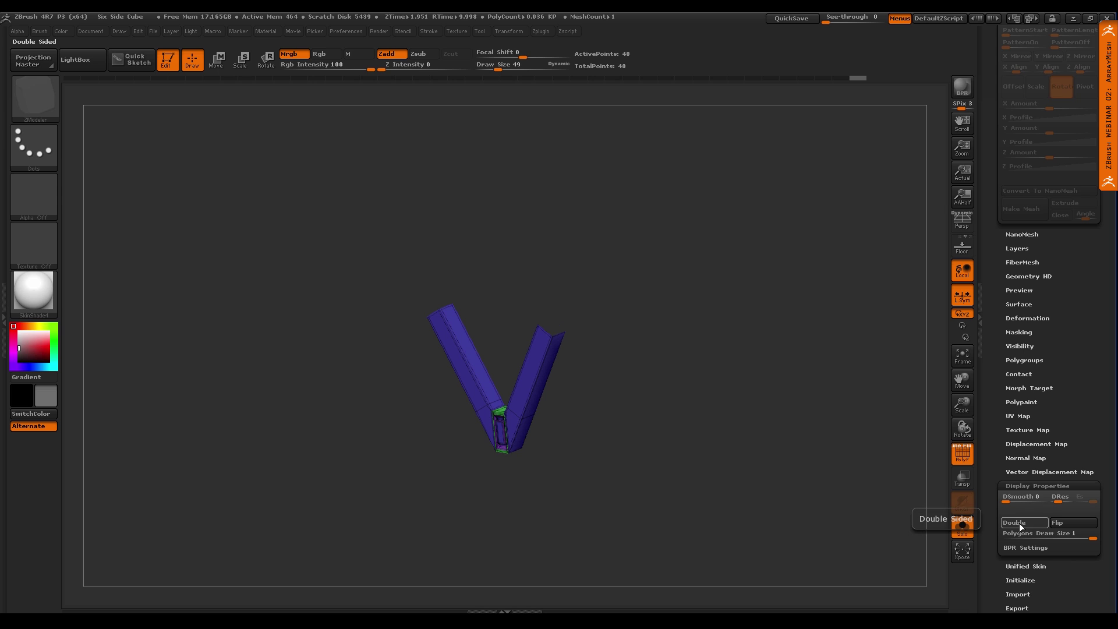
{"action": "left_click", "coordinate": [1019, 522]}
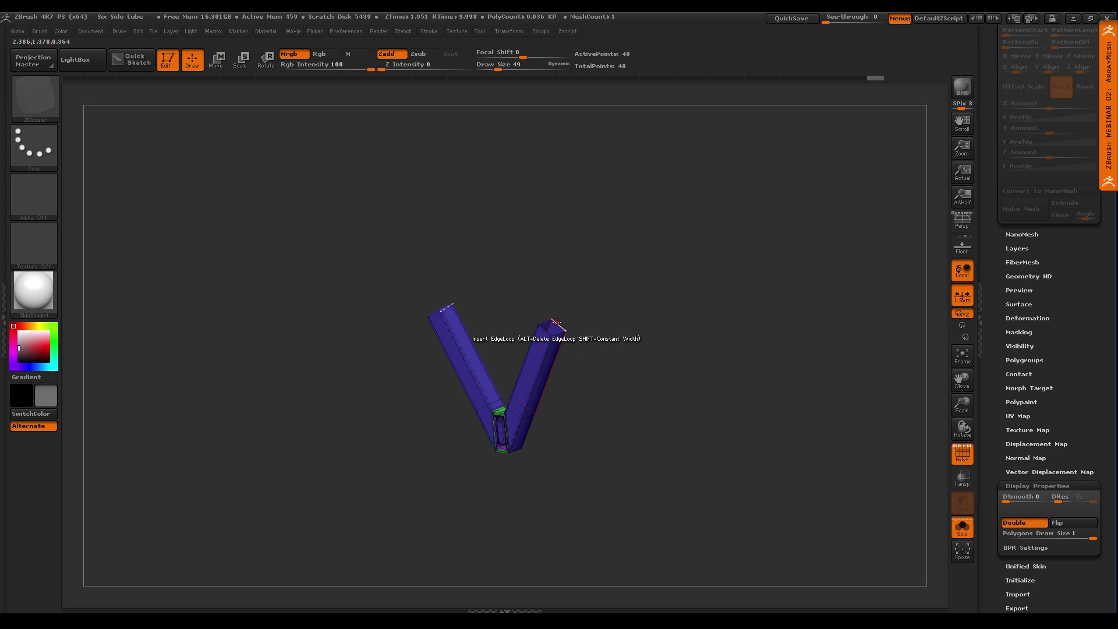
{"action": "left_click", "coordinate": [1025, 525]}
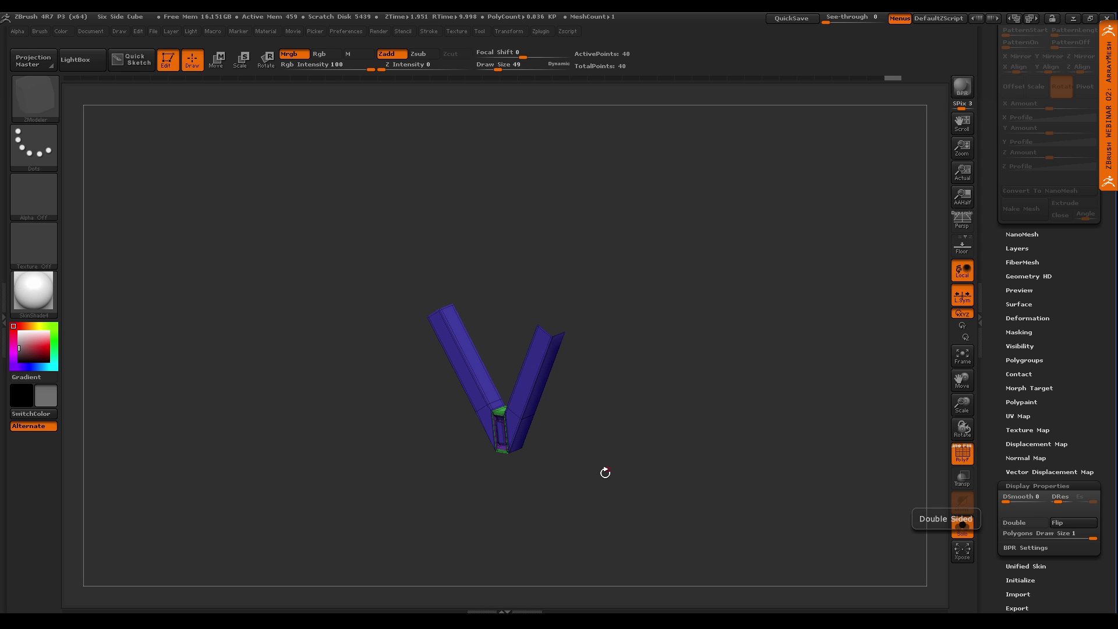
{"action": "left_click_drag", "start_coordinate": [603, 470], "coordinate": [617, 445]}
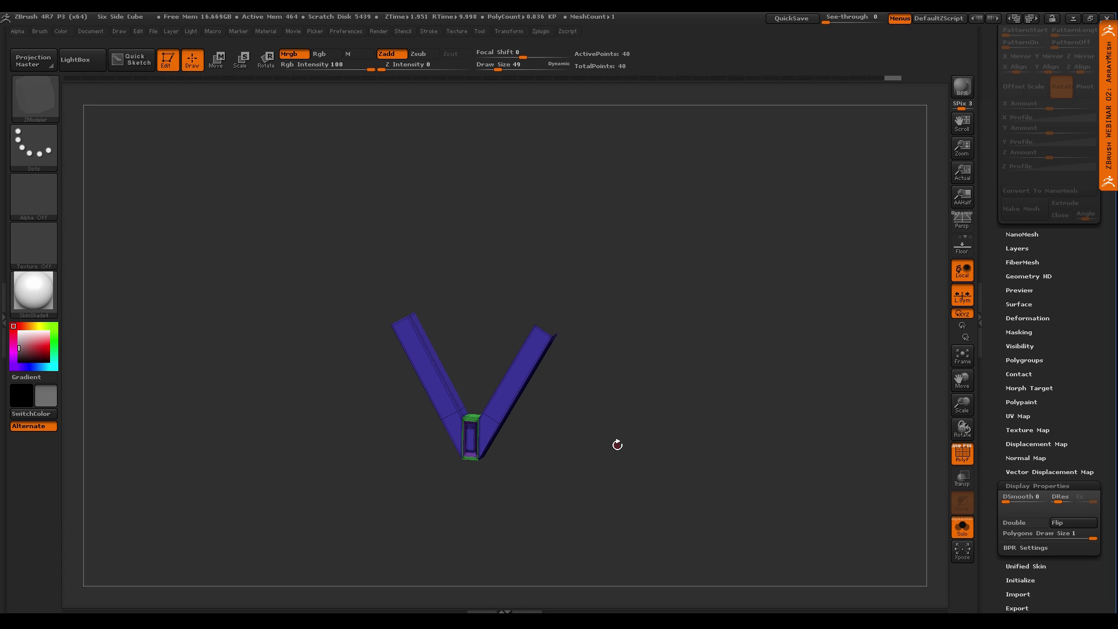
{"action": "left_click", "coordinate": [1025, 523]}
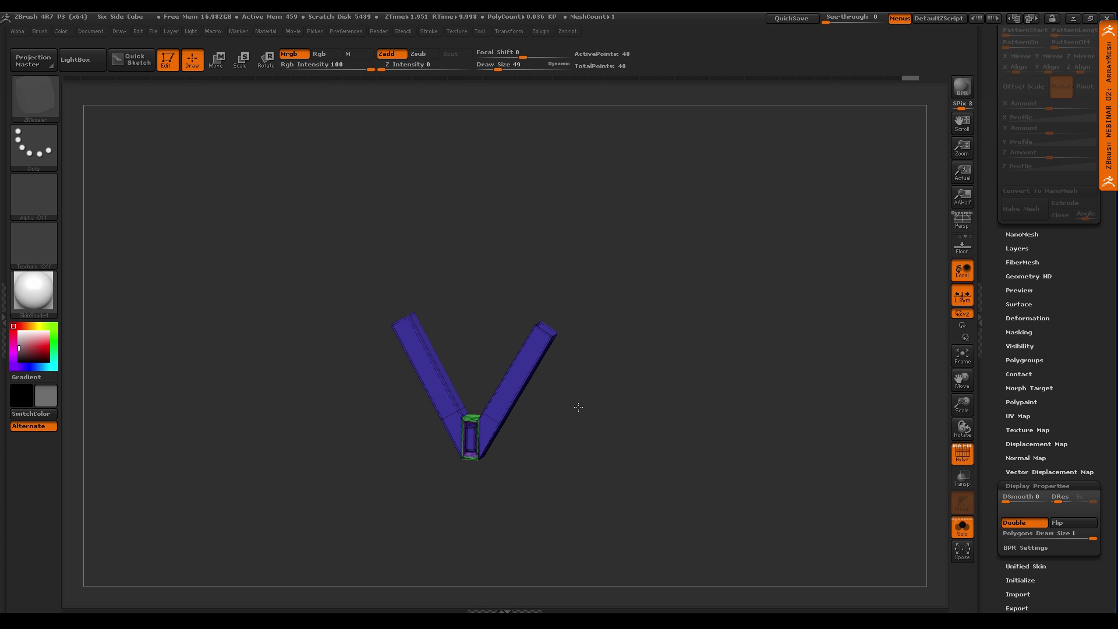
Reframe the V-shaped corner piece and return to a straight front view
{"action": "mouse_move", "coordinate": [578, 407]}
{"action": "right_mouse_down", "text": "alt"}
{"action": "mouse_move", "coordinate": [550, 388]}
{"action": "mouse_move", "coordinate": [566, 400]}
{"action": "right_mouse_up", "text": "alt"}
{"action": "right_click_drag", "start_coordinate": [563, 452], "coordinate": [563, 391], "text": "alt"}
{"action": "right_click_drag", "start_coordinate": [563, 392], "coordinate": [557, 432], "text": "alt"}
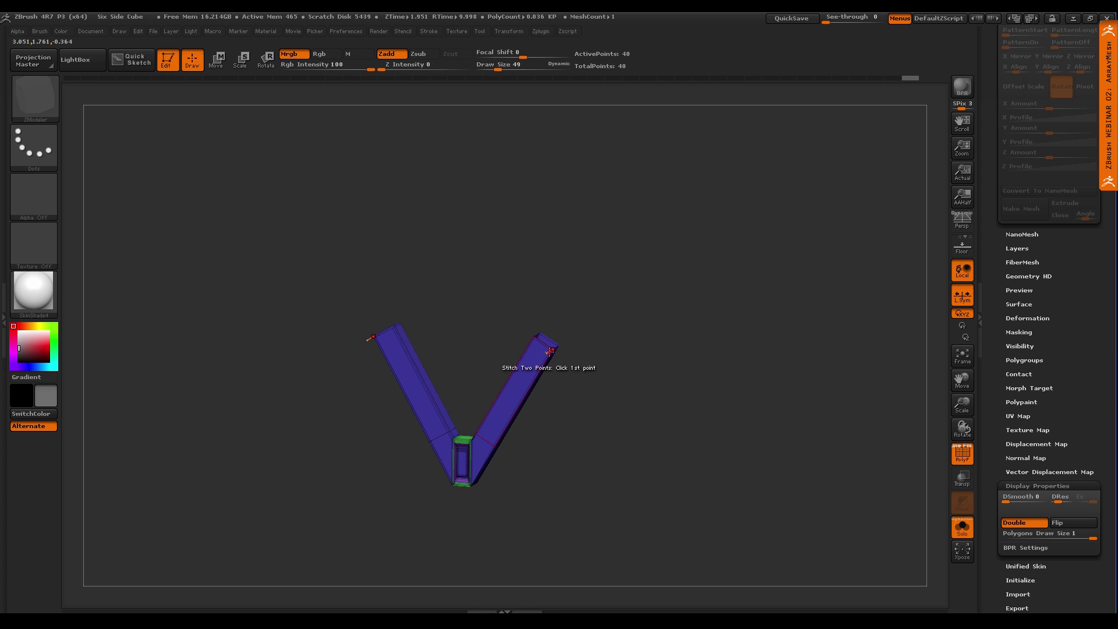
{"action": "right_click_drag", "start_coordinate": [502, 458], "coordinate": [514, 425], "text": "alt"}
{"action": "right_click_drag", "start_coordinate": [555, 329], "coordinate": [539, 375], "text": "alt"}
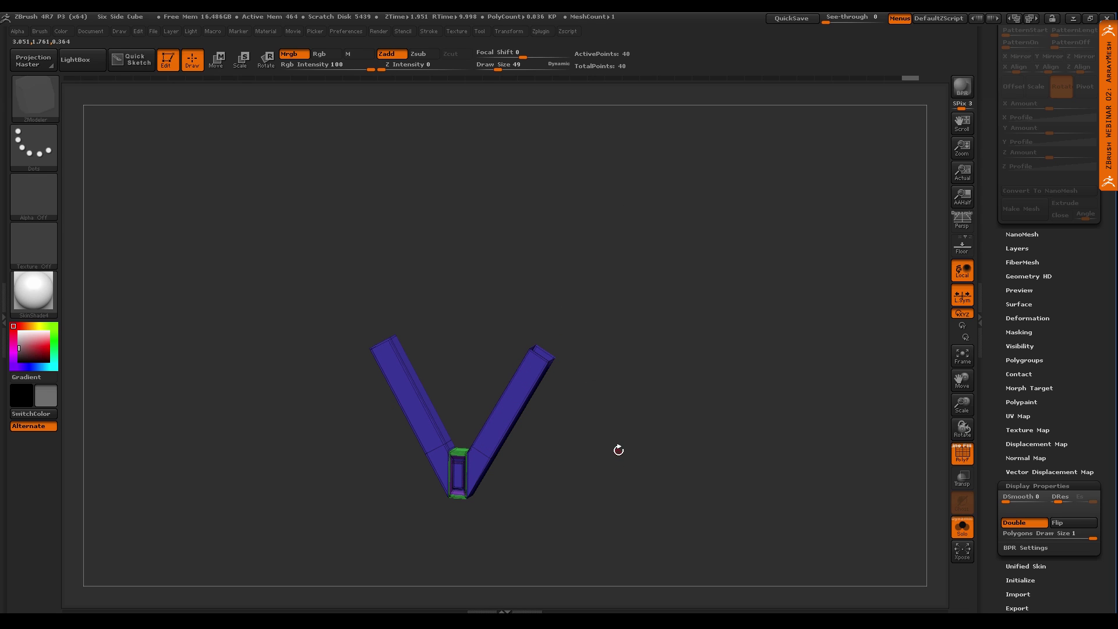
{"action": "right_click_drag", "start_coordinate": [614, 448], "coordinate": [620, 446], "text": "shift"}
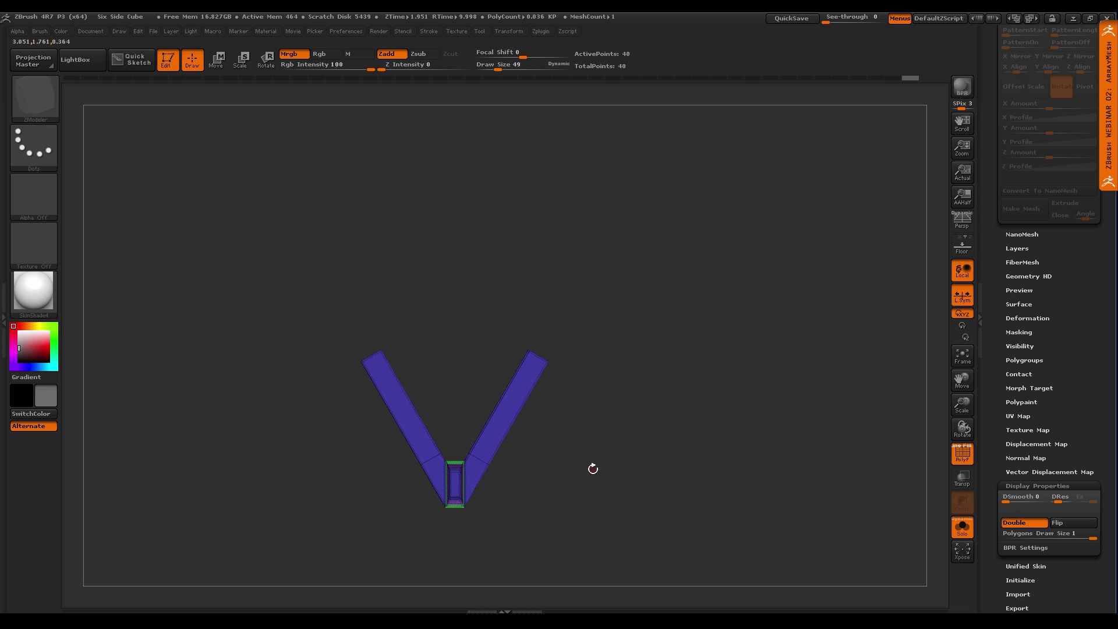
Try the Split edge action on the long outer edge of the V-shaped piece's right bar, and undo the split
{"action": "right_click_drag", "start_coordinate": [592, 467], "coordinate": [606, 469], "text": "alt"}
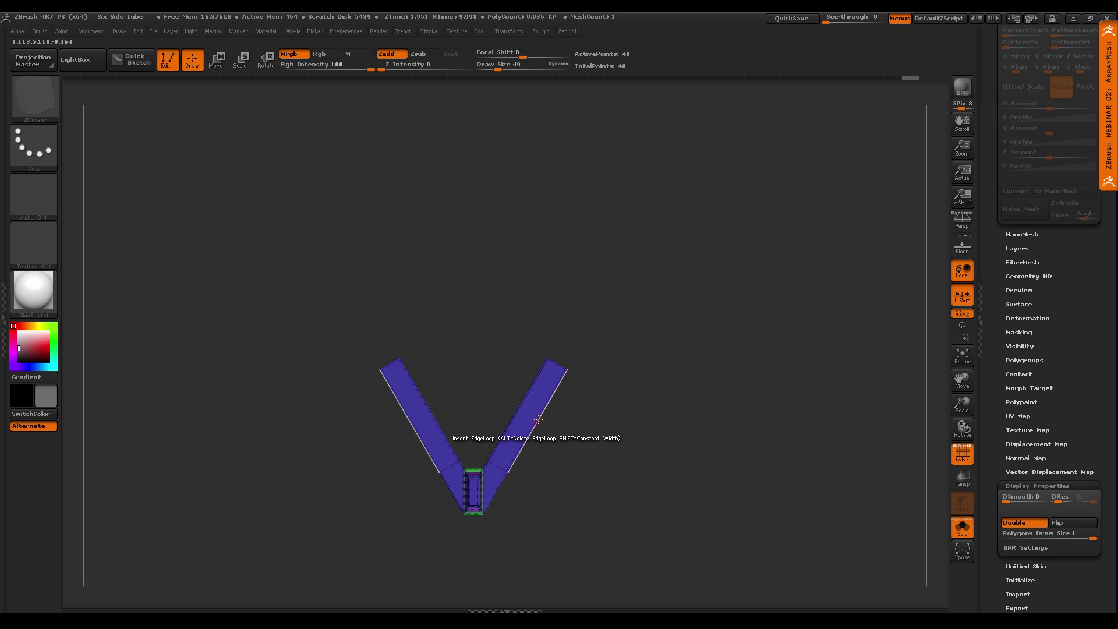
{"action": "right_click_drag", "start_coordinate": [541, 414], "coordinate": [558, 387], "text": "alt"}
{"action": "right_click_drag", "start_coordinate": [558, 391], "coordinate": [587, 444], "text": "ctrl"}
{"action": "right_click_drag", "start_coordinate": [577, 354], "coordinate": [571, 348]}
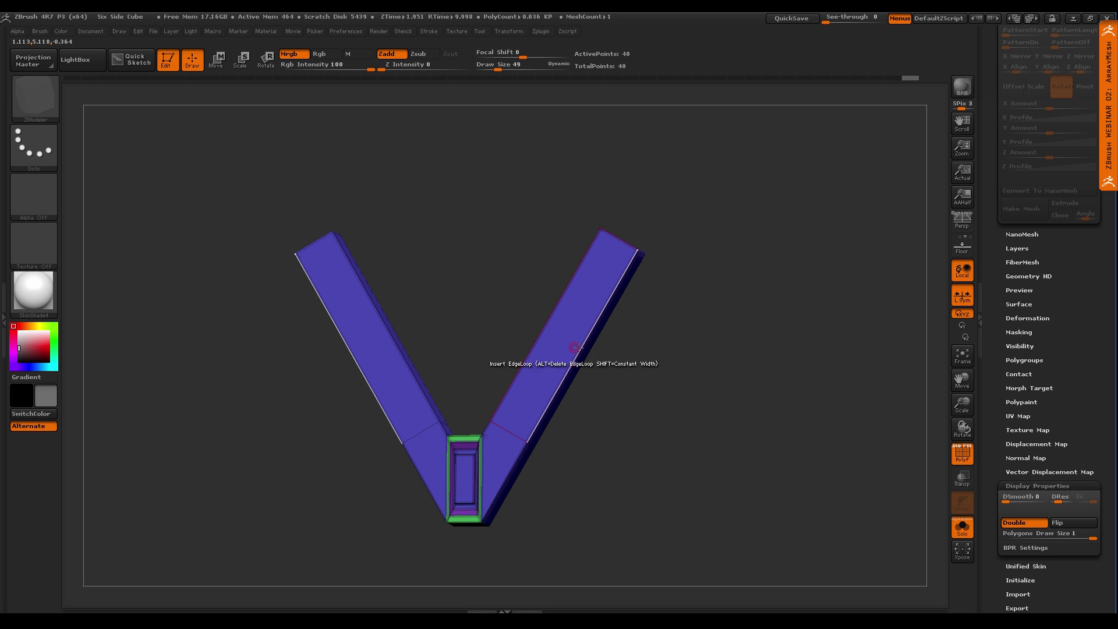
{"action": "key", "text": "space"}
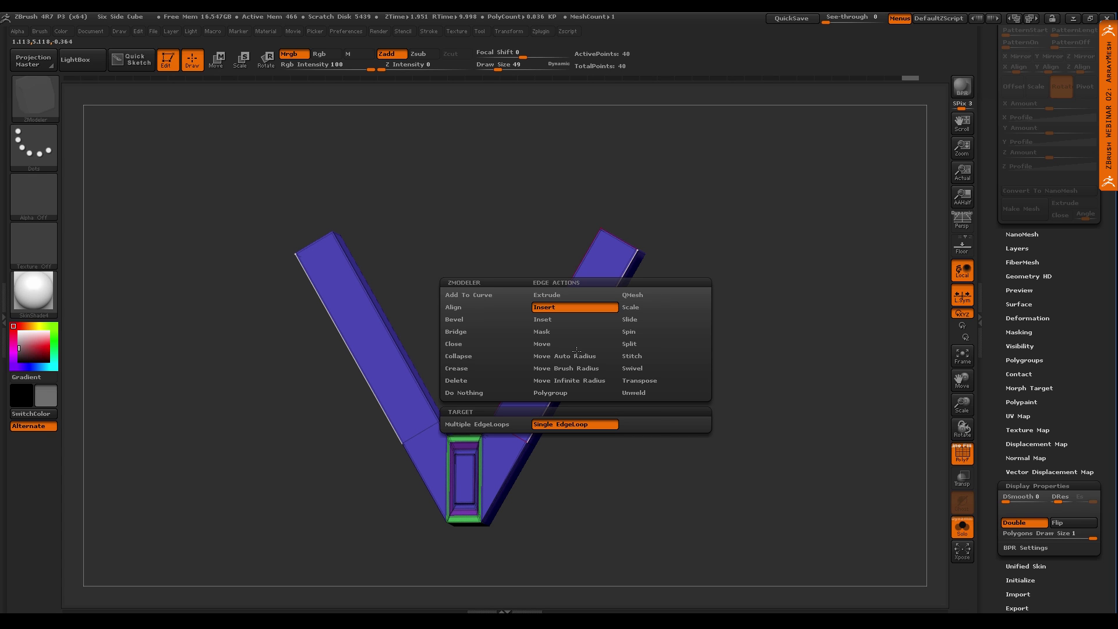
{"action": "left_click", "coordinate": [639, 345]}
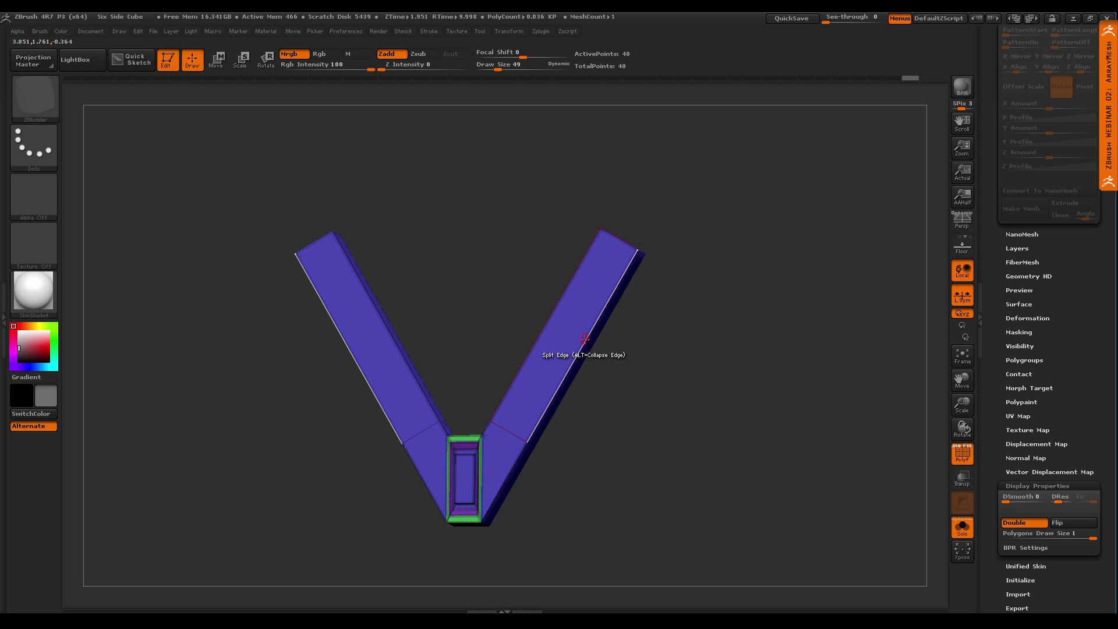
{"action": "left_click", "coordinate": [595, 317]}
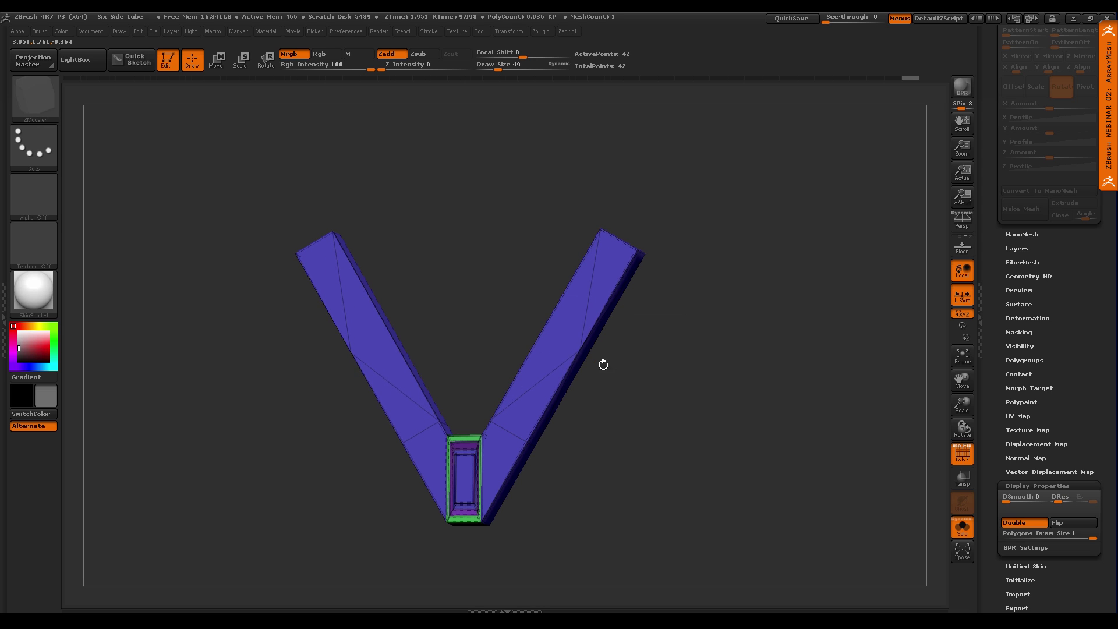
{"action": "left_click_drag", "start_coordinate": [603, 363], "coordinate": [594, 402]}
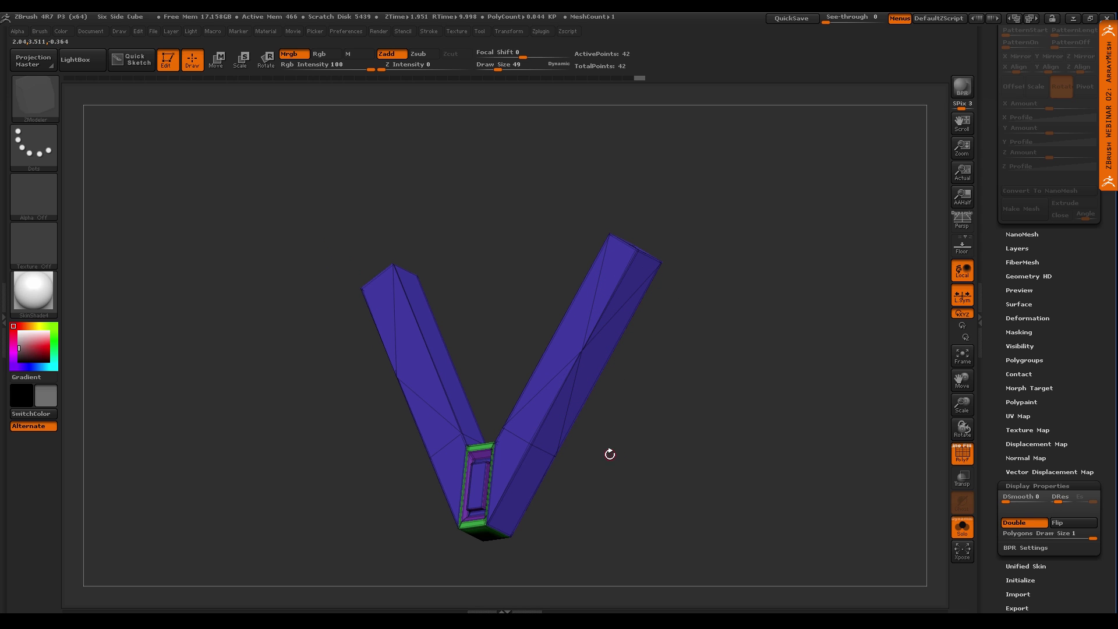
{"action": "left_click_drag", "start_coordinate": [604, 464], "coordinate": [606, 466], "text": "shift"}
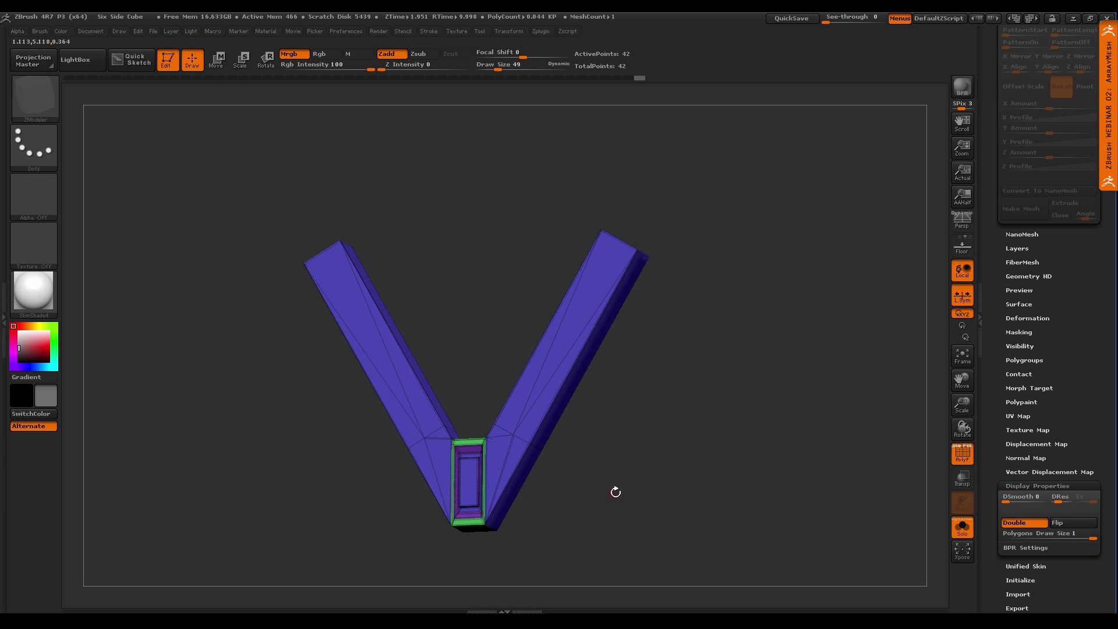
{"action": "key", "text": "ctrl+z"}
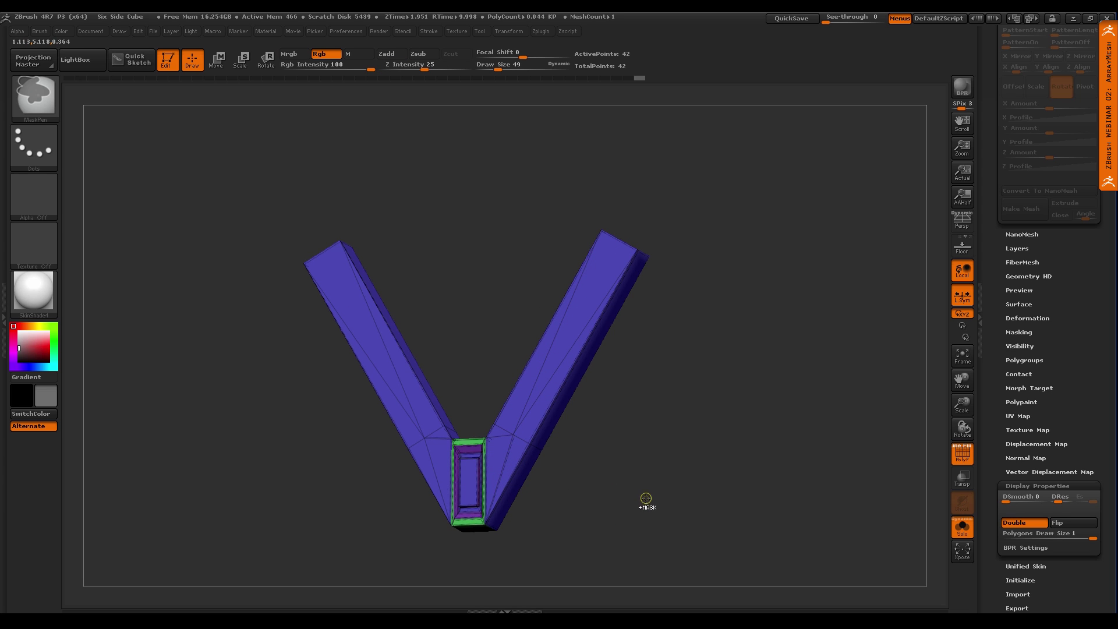
Try the Bridge point action with the Ring target on the right bar's lower outer corner point, and undo it
{"action": "left_click_drag", "start_coordinate": [651, 478], "coordinate": [623, 413]}
{"action": "right_click_drag", "start_coordinate": [613, 369], "coordinate": [599, 428], "text": "ctrl"}
{"action": "right_click_drag", "start_coordinate": [582, 347], "coordinate": [604, 338], "text": "alt"}
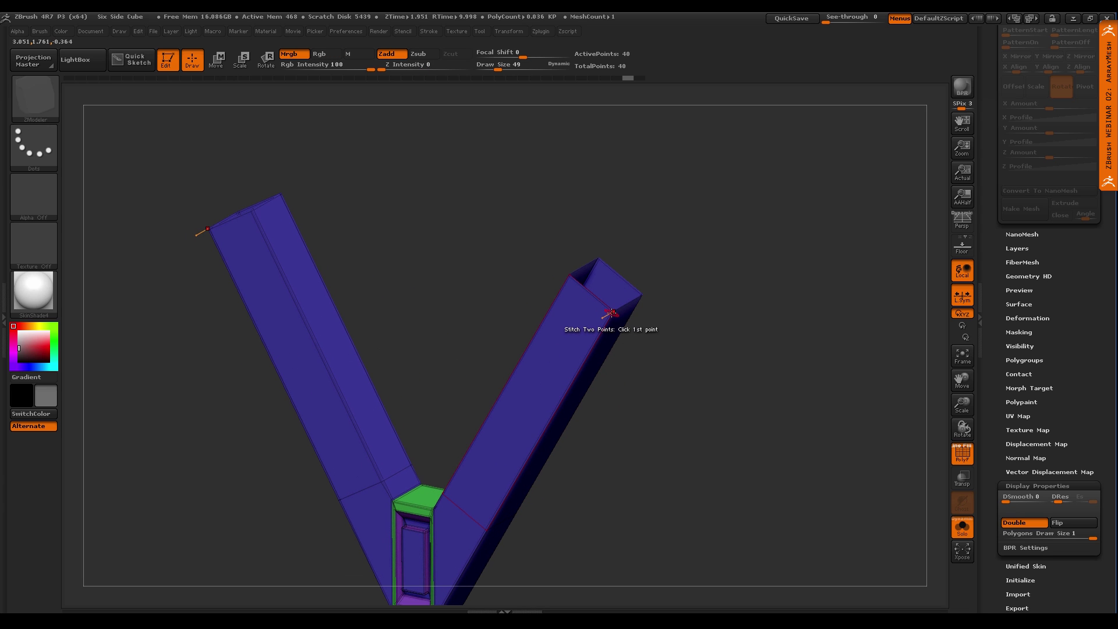
{"action": "key", "text": "space"}
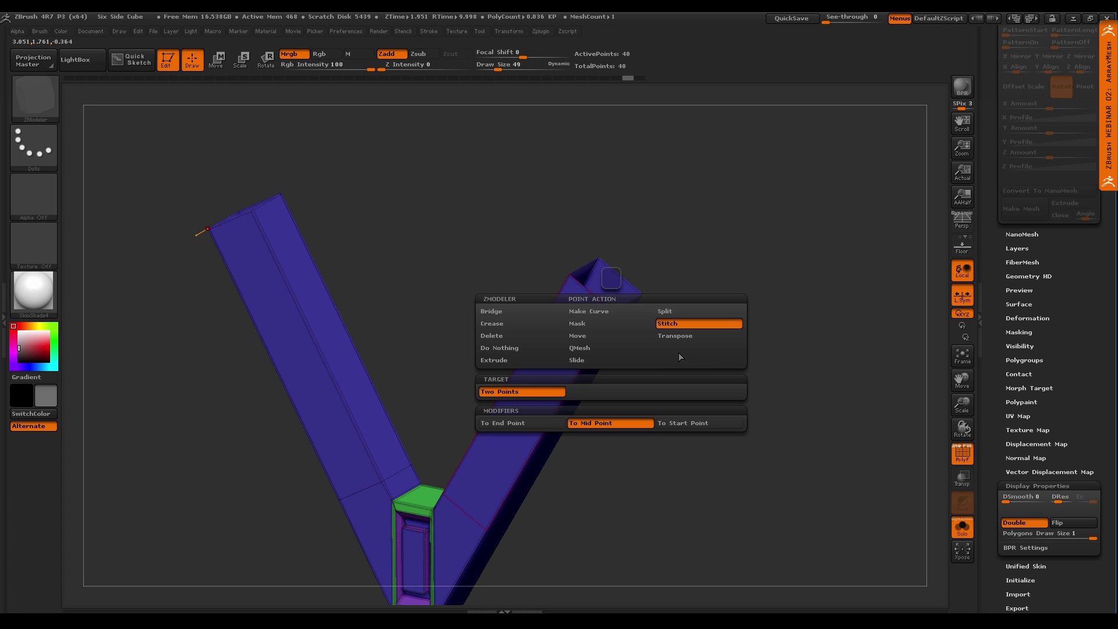
{"action": "left_click", "coordinate": [522, 311]}
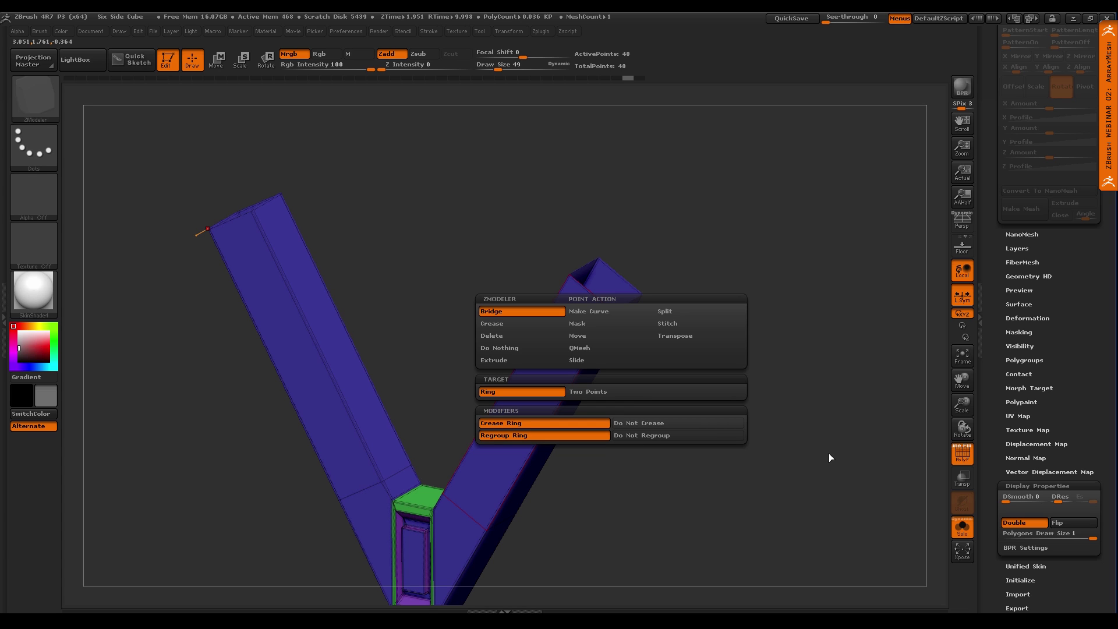
{"action": "left_click", "coordinate": [598, 390]}
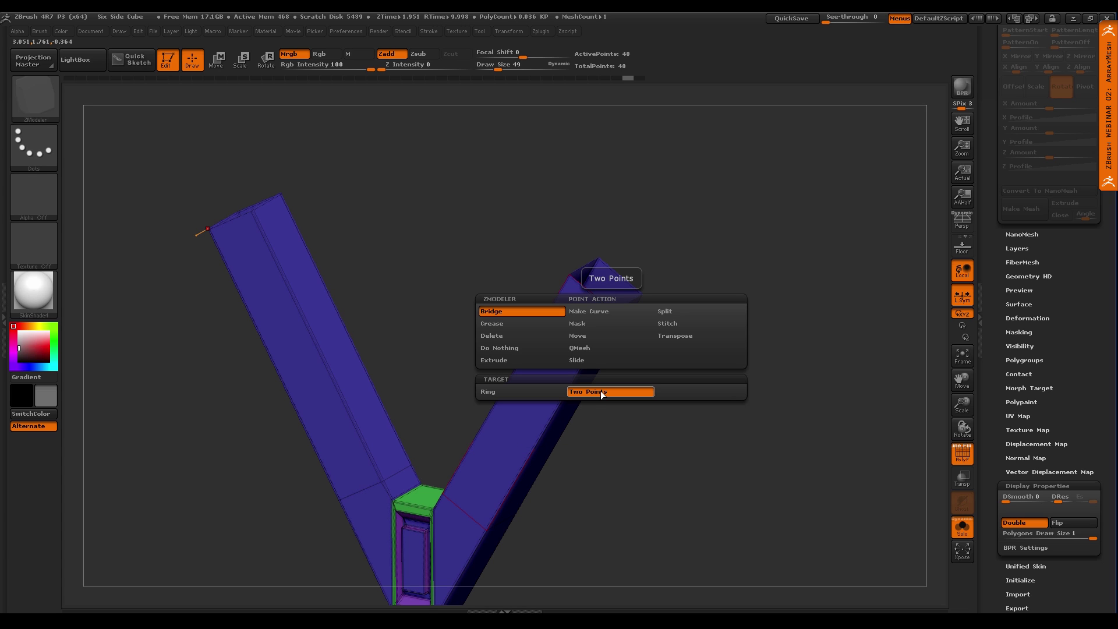
{"action": "left_click", "coordinate": [523, 392]}
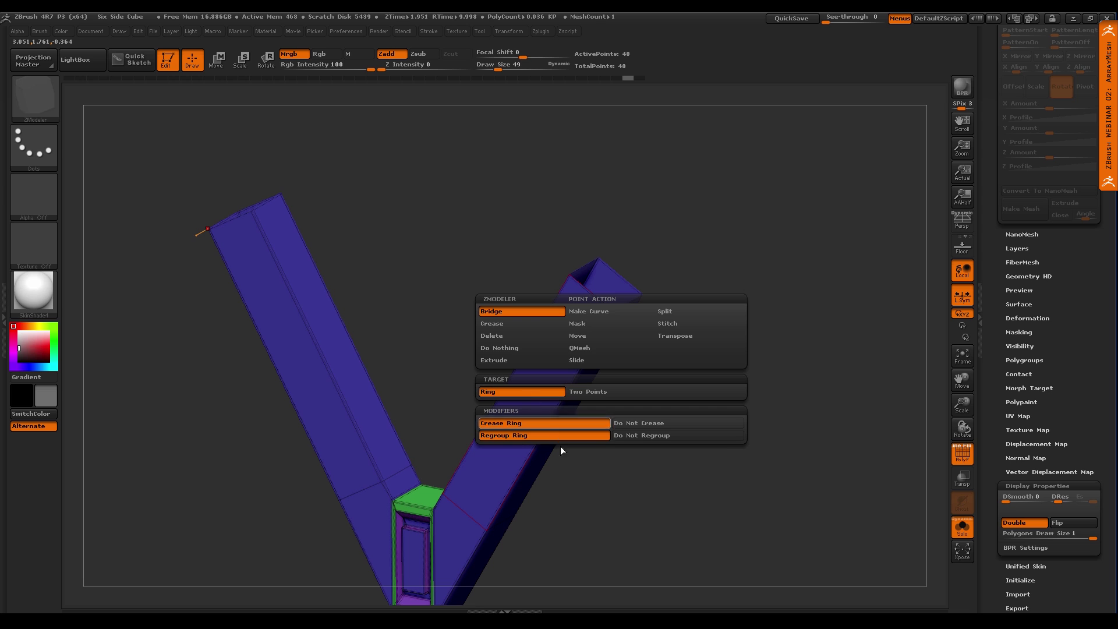
{"action": "left_click_drag", "start_coordinate": [564, 542], "coordinate": [494, 415]}
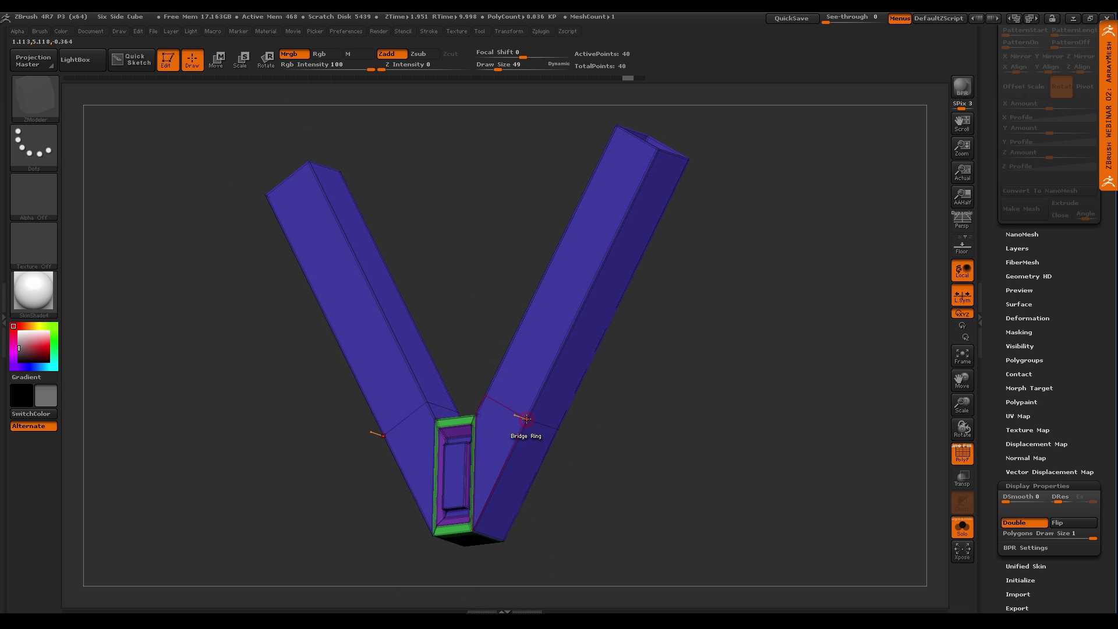
{"action": "left_click", "coordinate": [527, 418]}
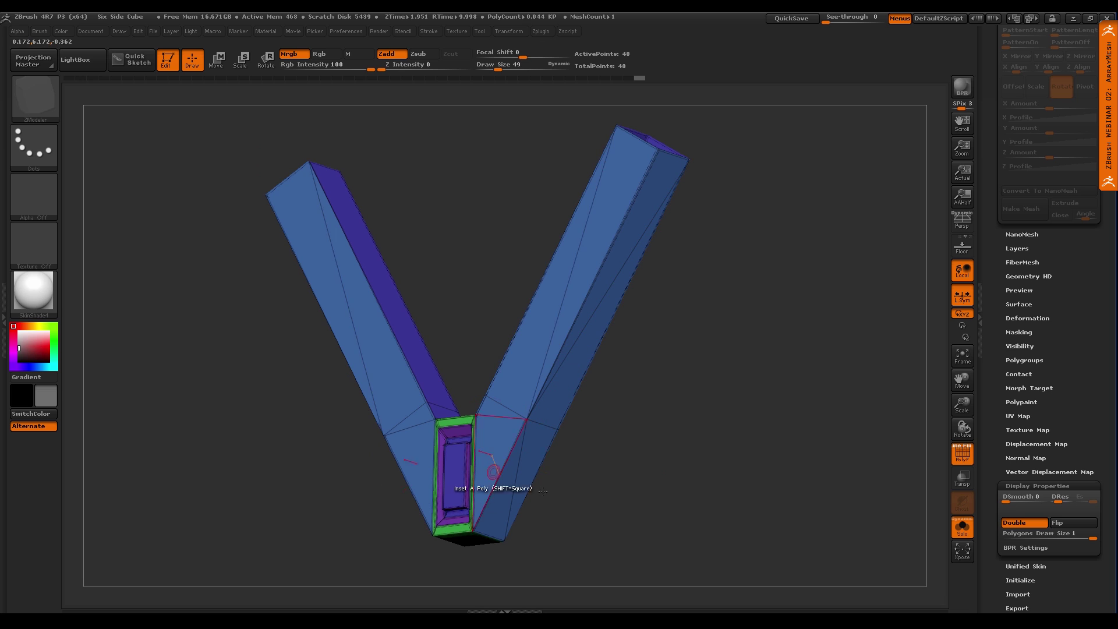
{"action": "key", "text": "ctrl"}
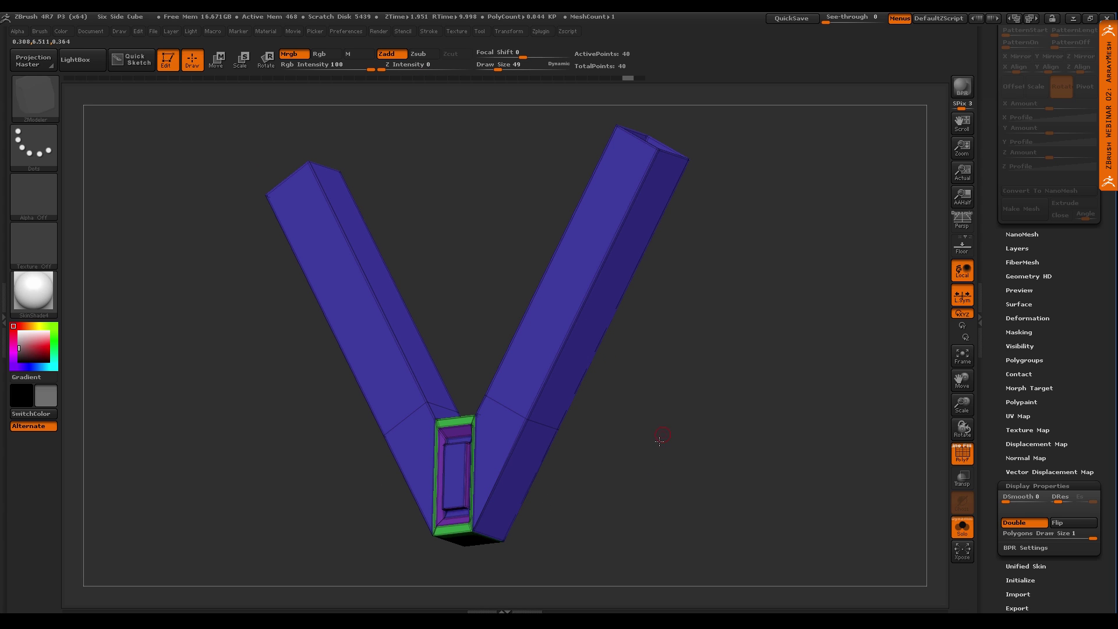
{"action": "left_click_drag", "start_coordinate": [659, 441], "coordinate": [639, 387]}
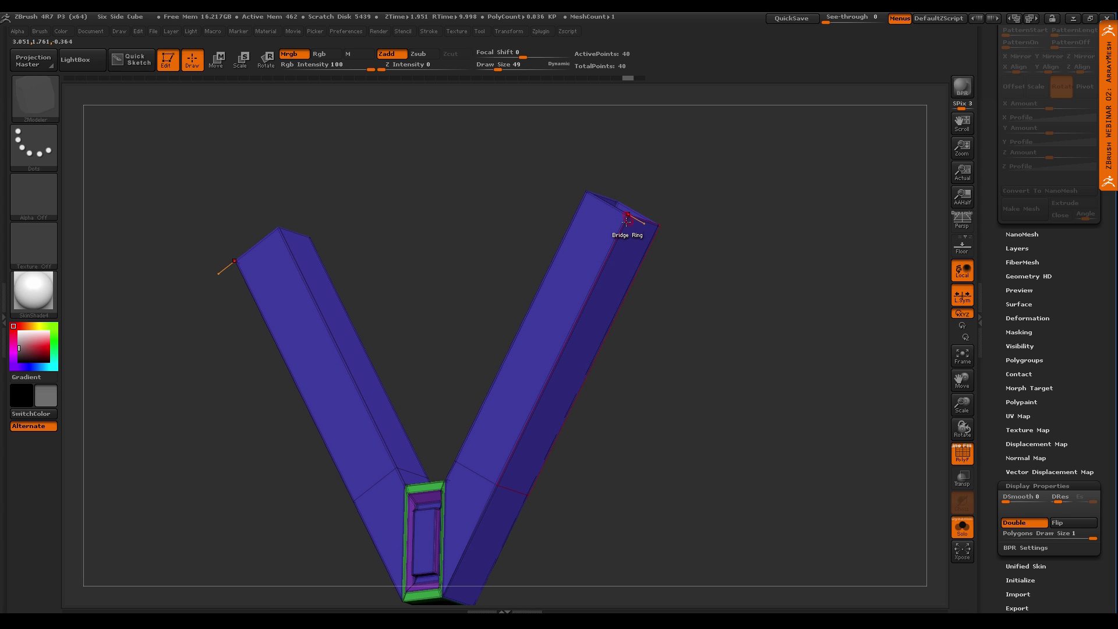
{"action": "key", "text": "space"}
{"action": "left_click", "coordinate": [498, 474]}
{"action": "left_click_drag", "start_coordinate": [668, 419], "coordinate": [569, 467]}
{"action": "right_click_drag", "start_coordinate": [644, 315], "coordinate": [621, 402], "text": "alt"}
{"action": "right_click_drag", "start_coordinate": [621, 402], "coordinate": [631, 412], "text": "ctrl"}
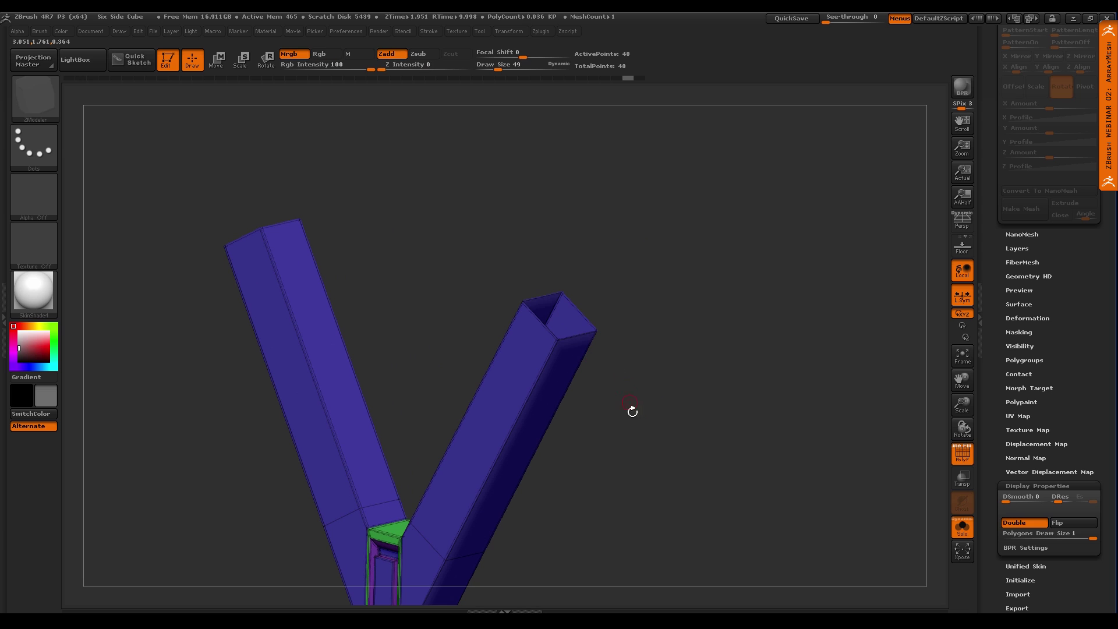
Turn off double-sided display and reframe the V-shaped piece in a straight front view
{"action": "key", "text": "ctrl+d"}
{"action": "left_click_drag", "start_coordinate": [629, 442], "coordinate": [628, 406]}
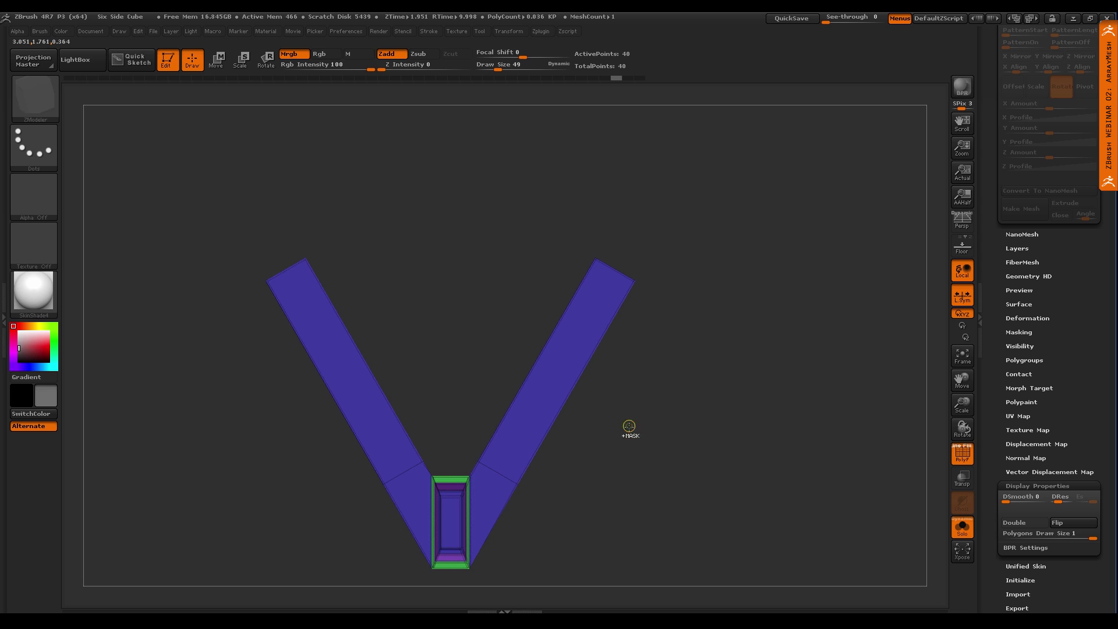
{"action": "right_click_drag", "start_coordinate": [629, 429], "coordinate": [602, 399], "text": "ctrl"}
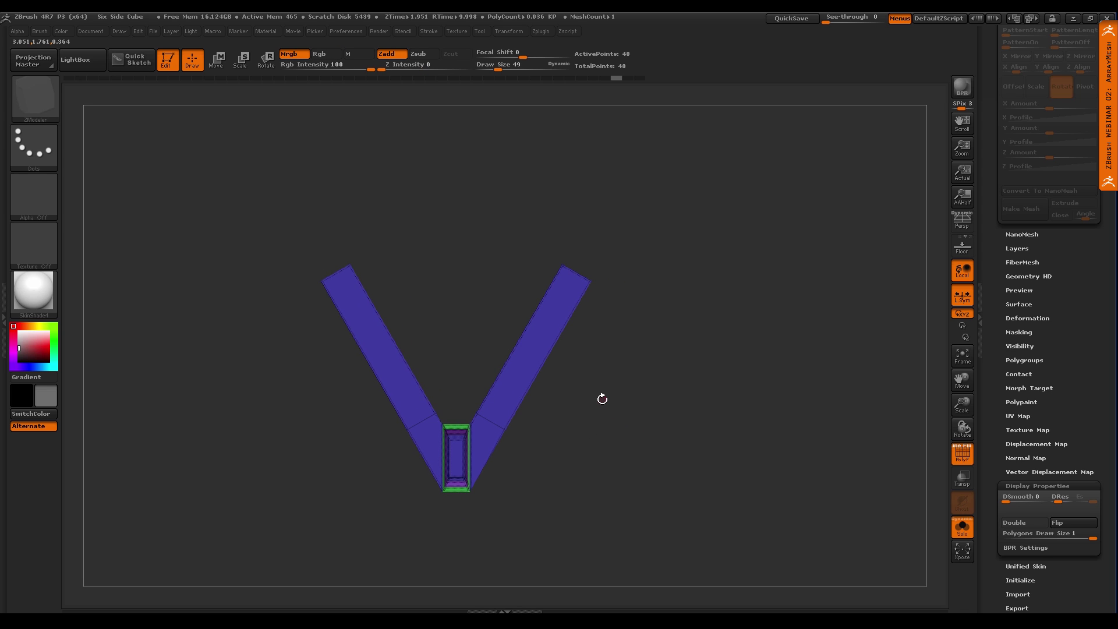
{"action": "right_click_drag", "start_coordinate": [608, 454], "coordinate": [610, 435], "text": "ctrl"}
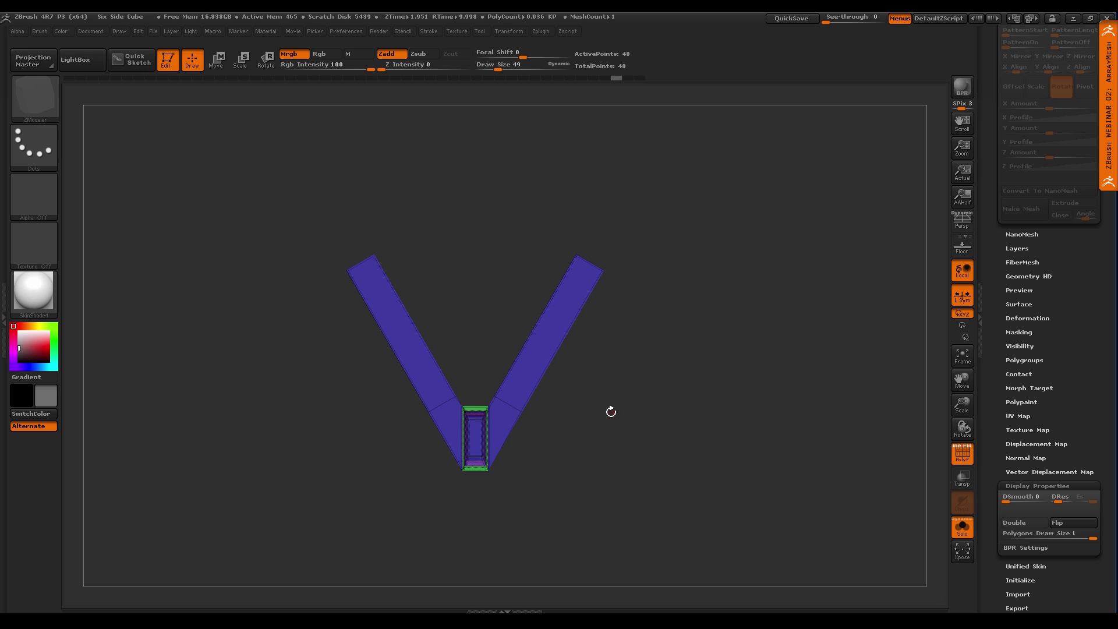
Choose the SliceCurve brush, try a steep diagonal slice through the middle of the left bar, and undo it
{"action": "key", "text": "ctrl+shift"}
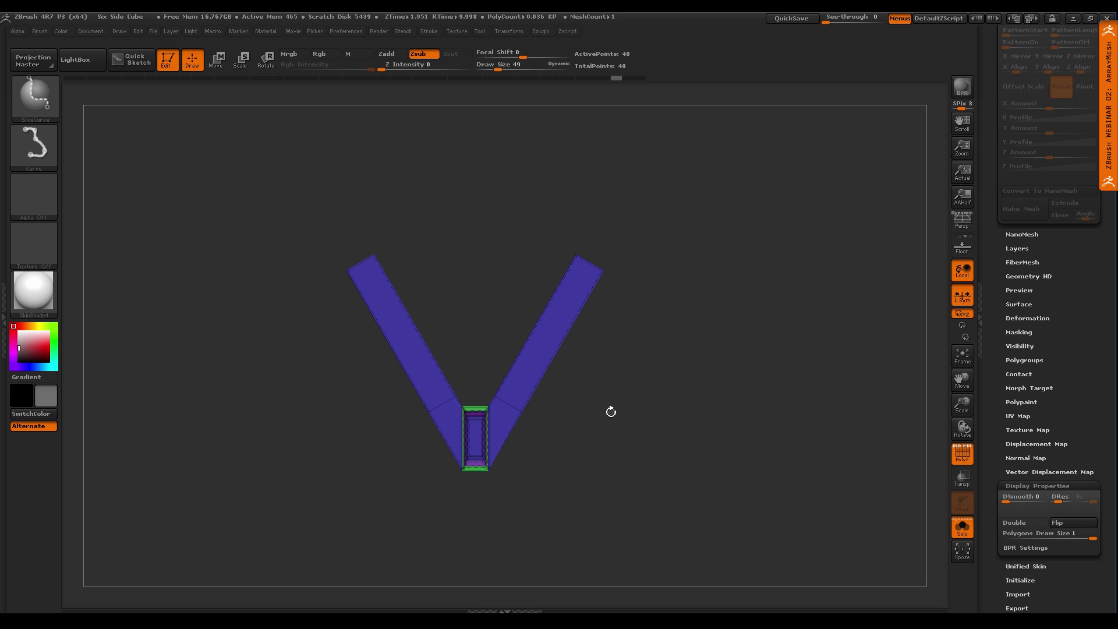
{"action": "left_click", "coordinate": [48, 102]}
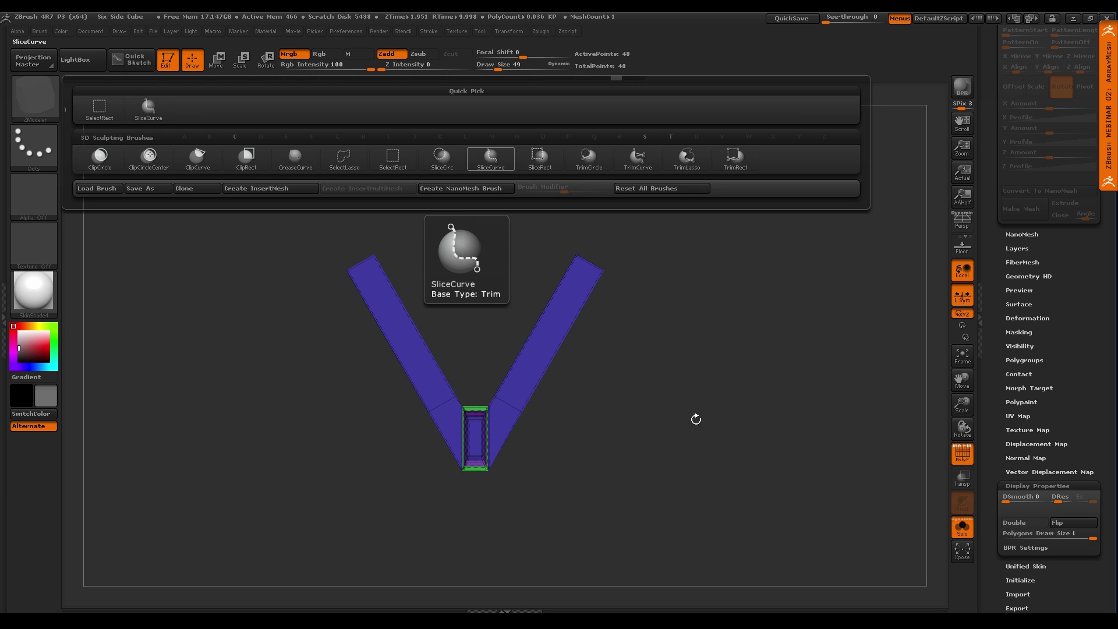
{"action": "left_click_drag", "start_coordinate": [327, 508], "coordinate": [483, 136], "text": "ctrl+shift"}
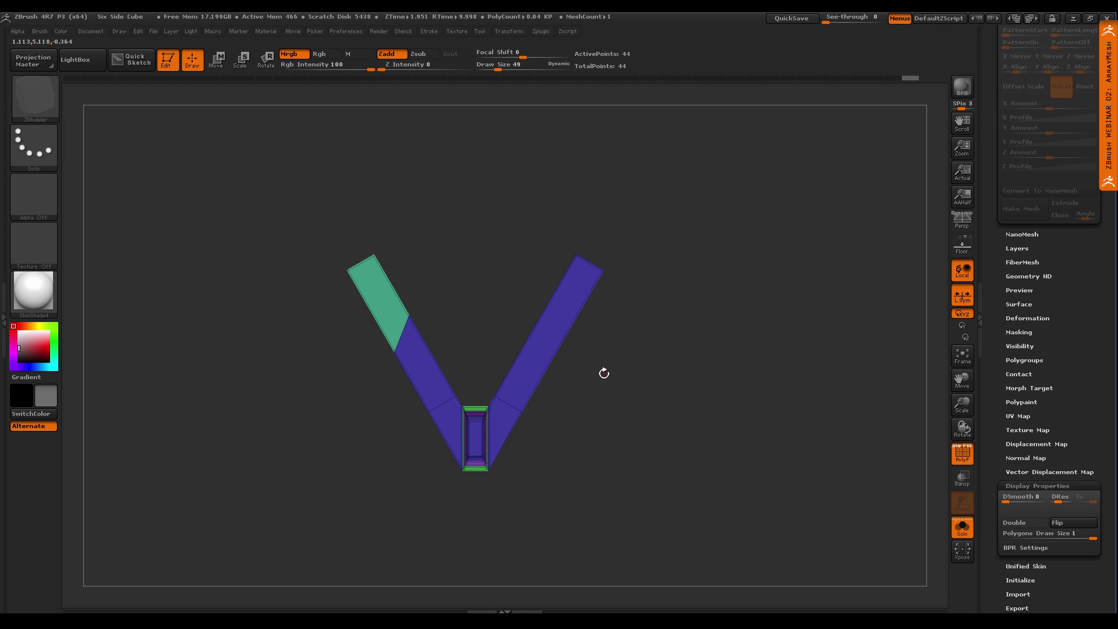
{"action": "key", "text": "ctrl"}
{"action": "key", "text": "ctrl+z"}
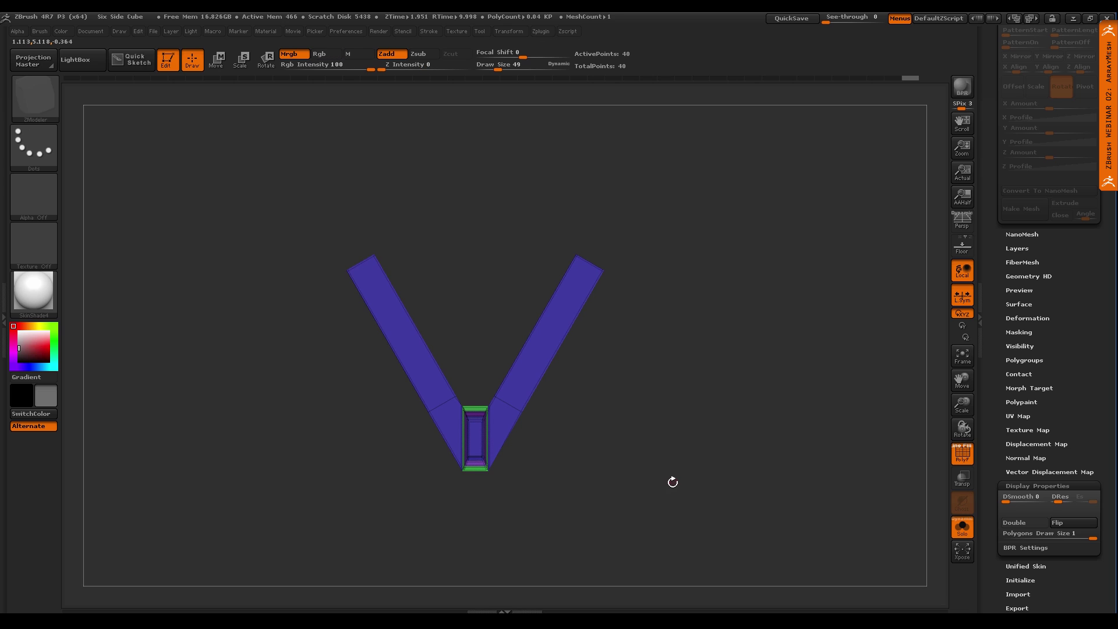
Show the floor grid, try slicing across the left bar's upper end with SliceCurve, and undo the slice
{"action": "key", "text": "shift+p"}
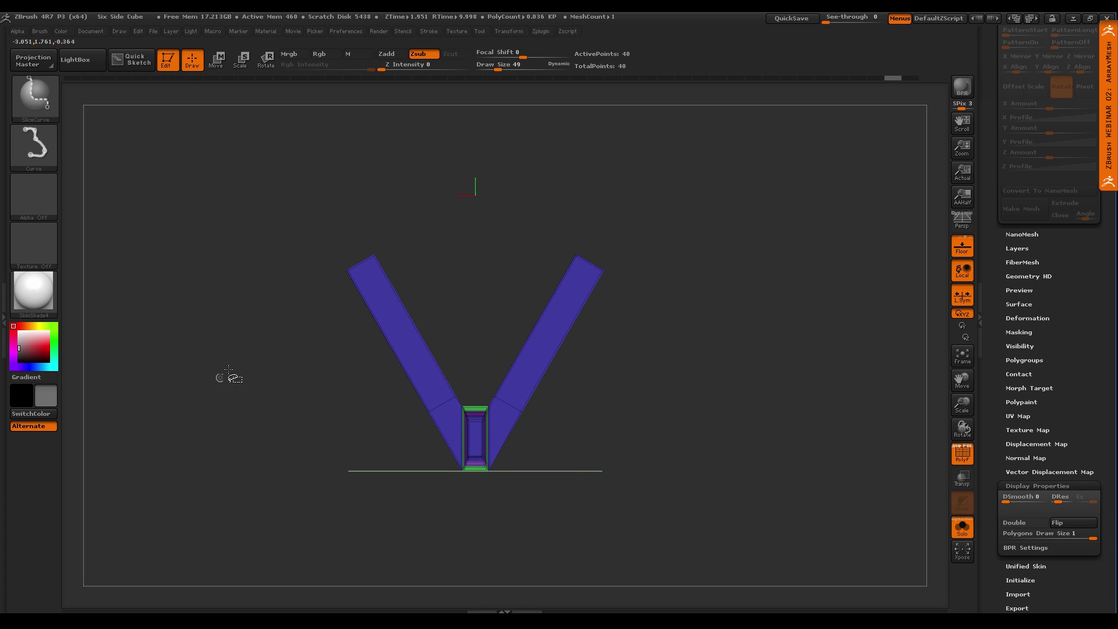
{"action": "mouse_move", "coordinate": [187, 409]}
{"action": "left_mouse_down", "text": "ctrl+shift"}
{"action": "mouse_move", "coordinate": [375, 278]}
{"action": "mouse_move", "coordinate": [705, 135]}
{"action": "mouse_move", "coordinate": [696, 149]}
{"action": "mouse_move", "coordinate": [608, 146]}
{"action": "mouse_move", "coordinate": [474, 182]}
{"action": "mouse_move", "coordinate": [494, 187]}
{"action": "mouse_move", "coordinate": [469, 169]}
{"action": "left_mouse_up", "text": "ctrl+shift"}
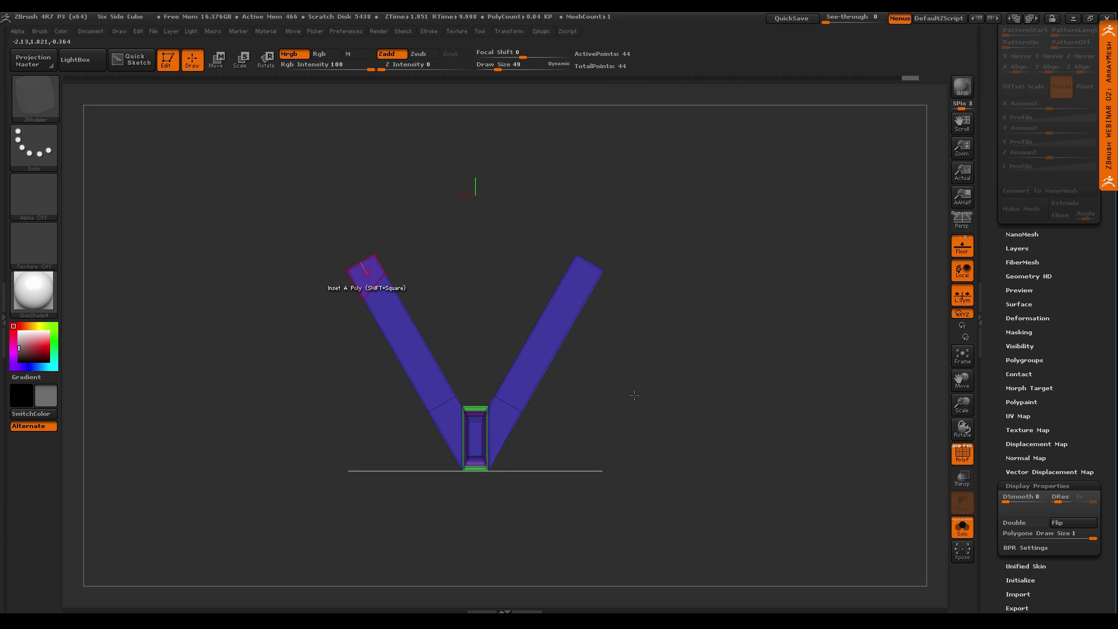
{"action": "key", "text": "ctrl+z"}
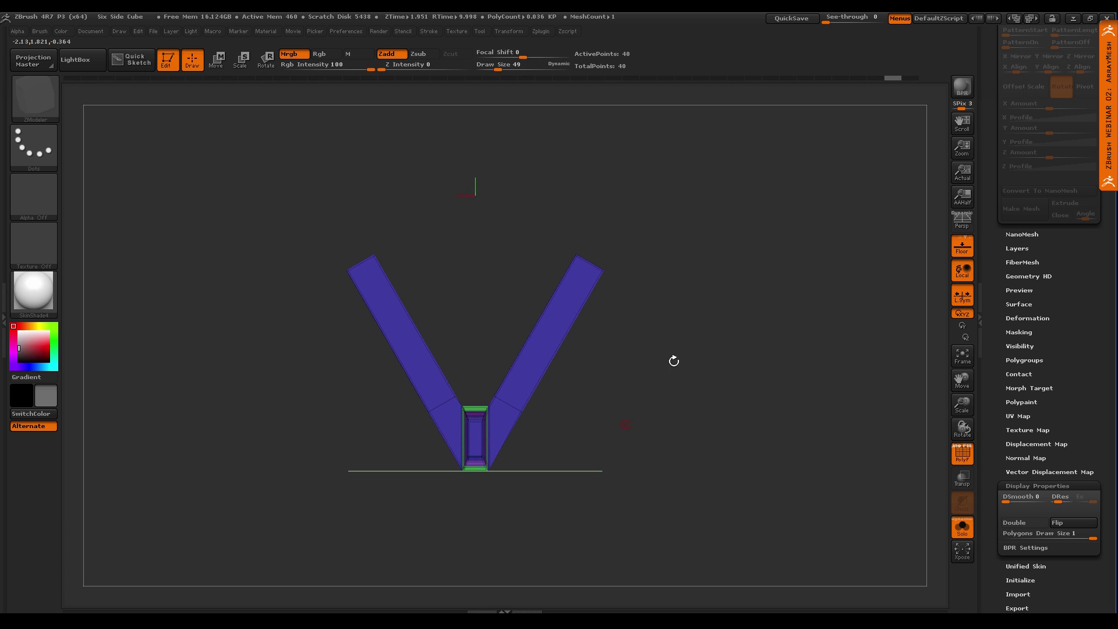
Mask the whole V-shaped piece and slice across the upper part of its left bar with SliceCurve
{"action": "left_click", "coordinate": [664, 333], "text": "ctrl"}
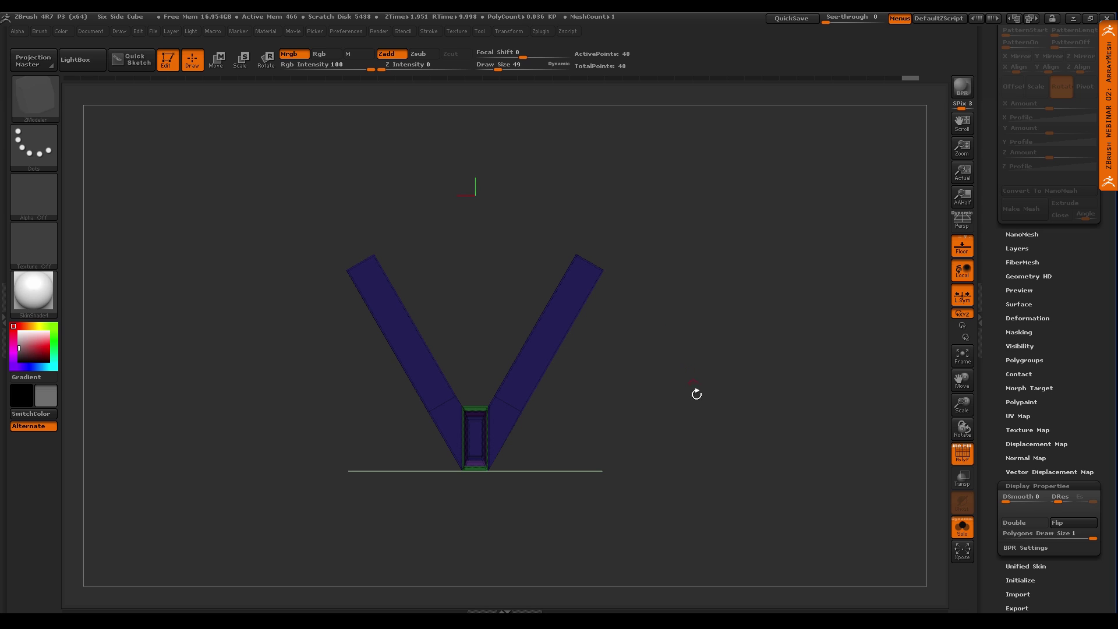
{"action": "key", "text": "ctrl"}
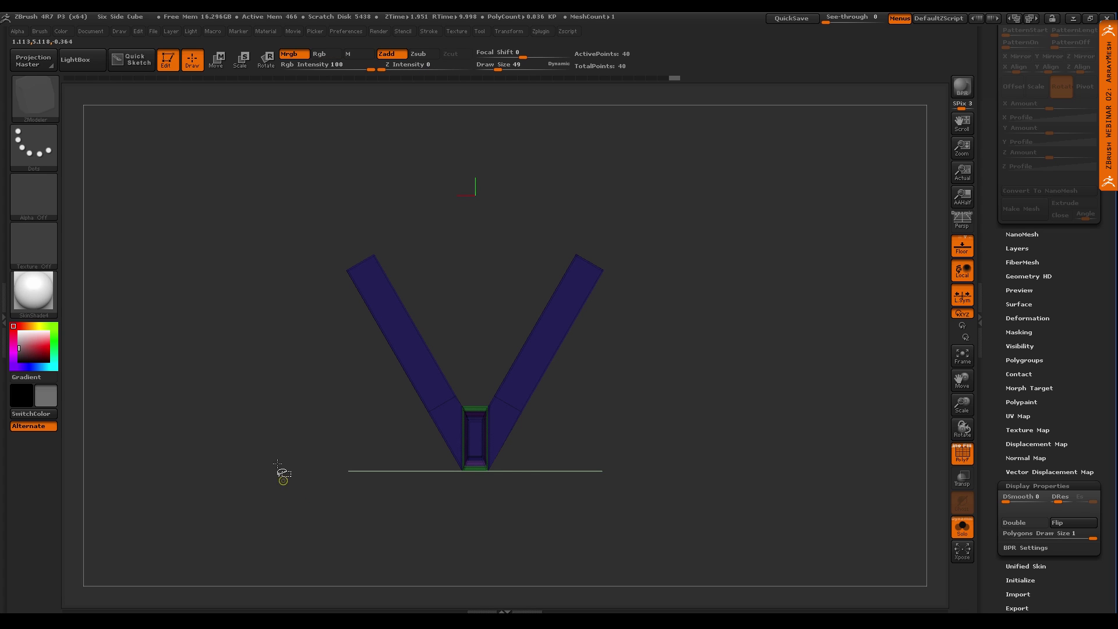
{"action": "left_click_drag", "start_coordinate": [250, 487], "coordinate": [476, 151], "text": "ctrl+shift"}
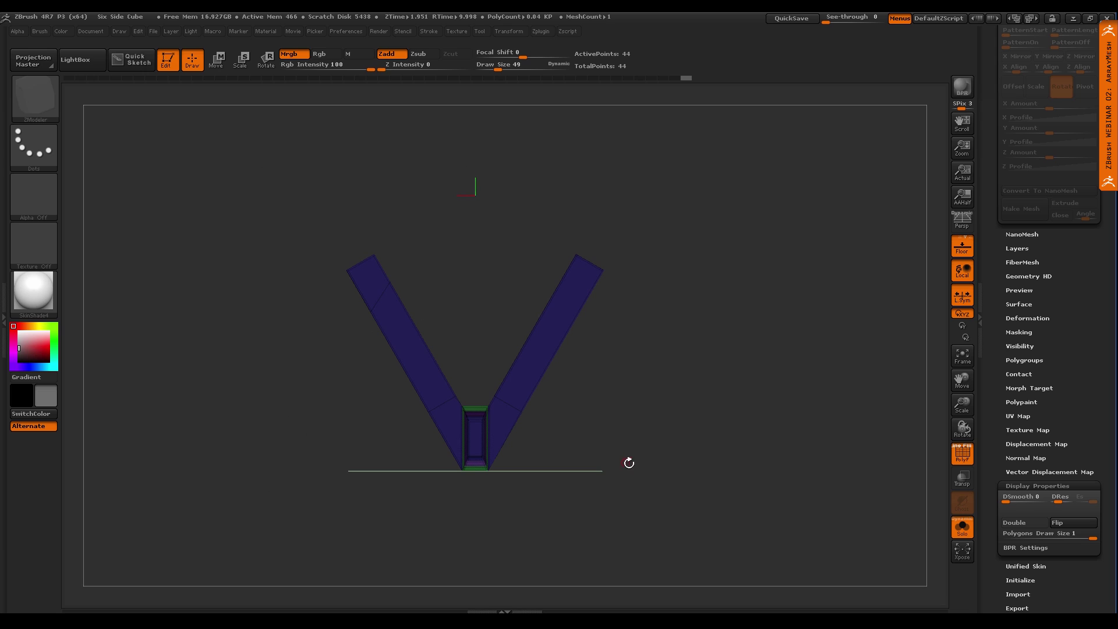
{"action": "key", "text": "ctrl"}
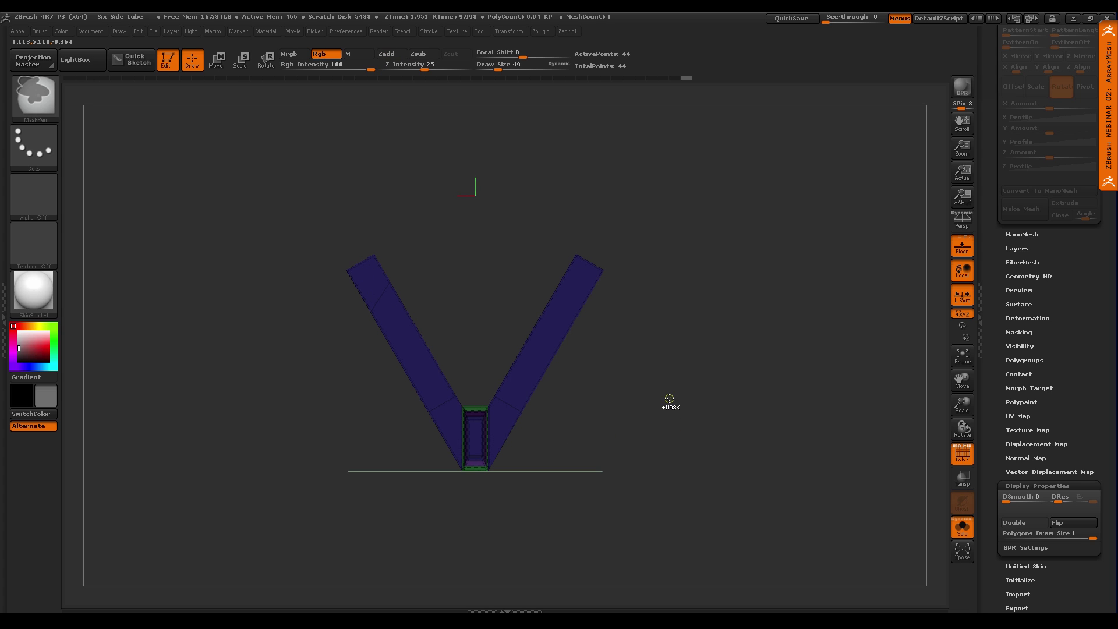
Toggle the full mask off and on, clear it, and slice the V-shaped piece horizontally through its inset corner block
{"action": "mouse_move", "coordinate": [669, 391]}
{"action": "left_mouse_down", "text": "ctrl"}
{"action": "mouse_move", "coordinate": [720, 464]}
{"action": "mouse_move", "coordinate": [729, 501]}
{"action": "left_mouse_up", "text": "ctrl"}
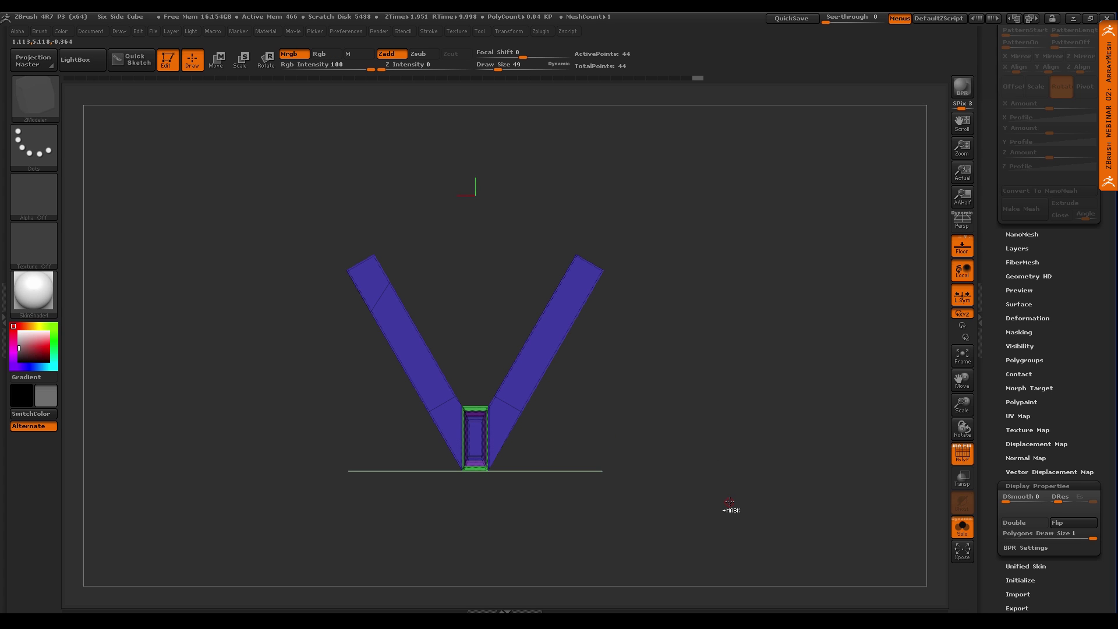
{"action": "left_click", "coordinate": [729, 501], "text": "ctrl"}
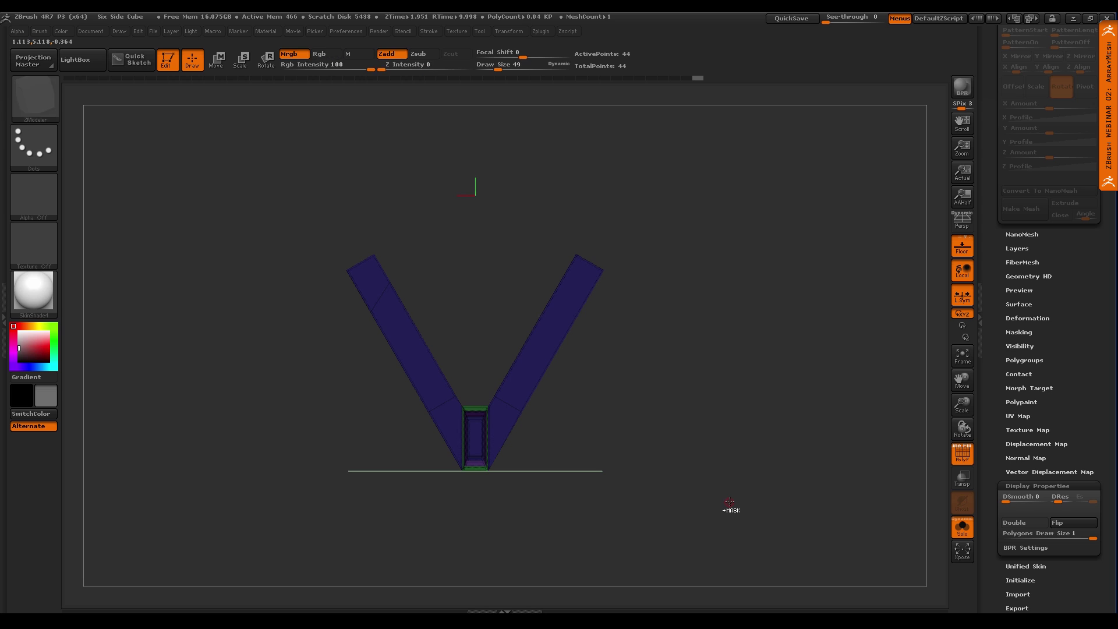
{"action": "left_click", "coordinate": [629, 420], "text": "ctrl"}
{"action": "left_click_drag", "start_coordinate": [307, 438], "coordinate": [768, 431], "text": "ctrl+shift"}
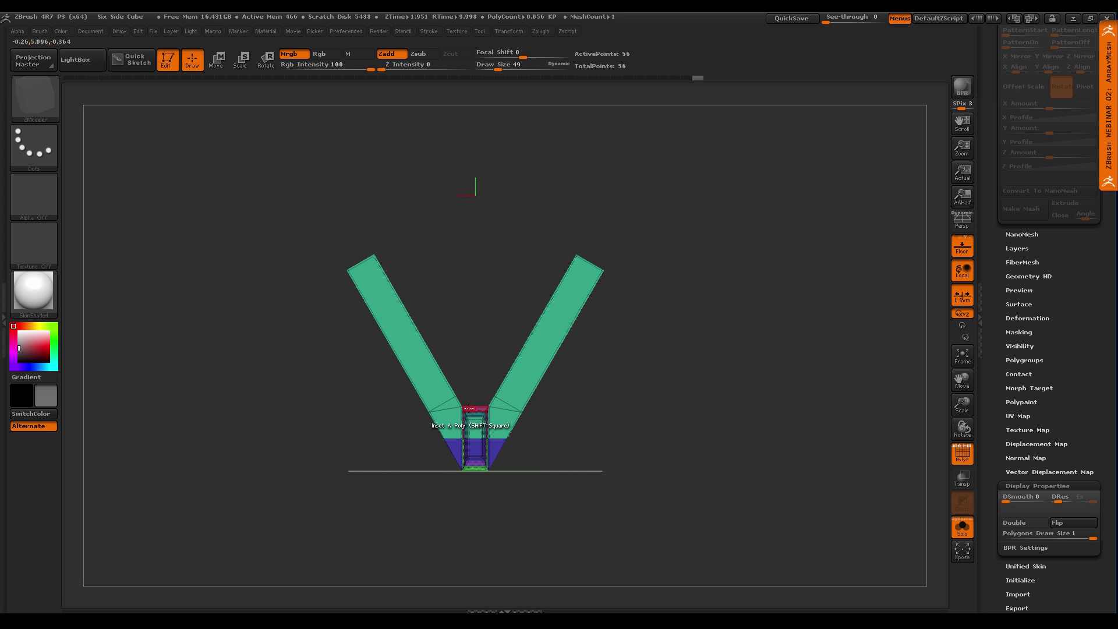
Try slicing the fully masked V-shaped piece horizontally through its corner block with SliceCurve, and undo the attempt
{"action": "left_click", "coordinate": [545, 521], "text": "ctrl+shift"}
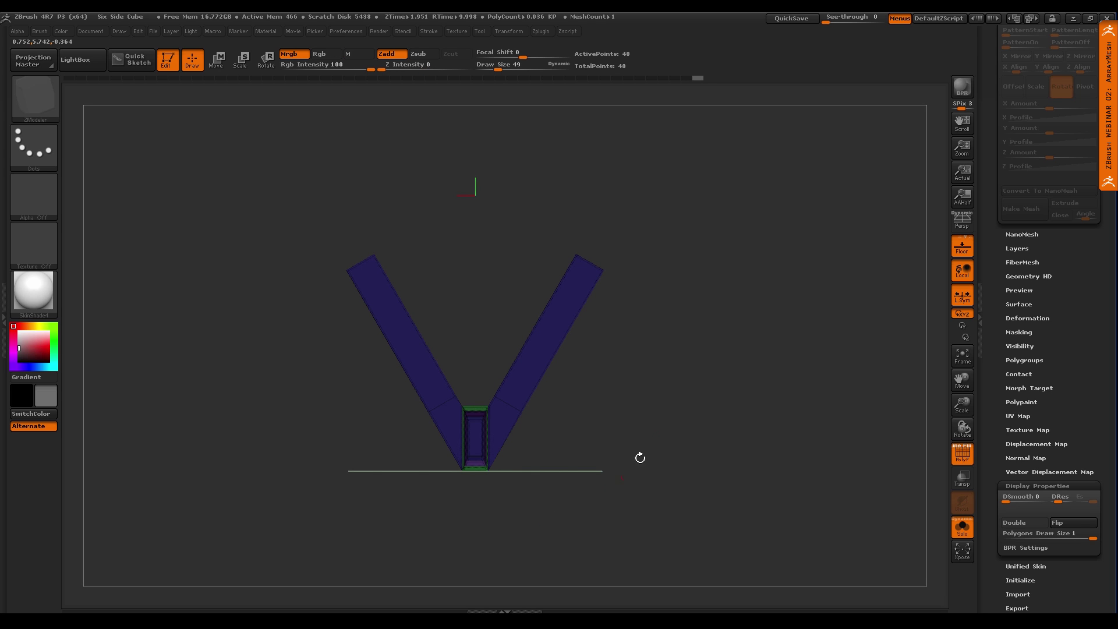
{"action": "left_click_drag", "start_coordinate": [293, 441], "coordinate": [737, 431], "text": "ctrl+shift"}
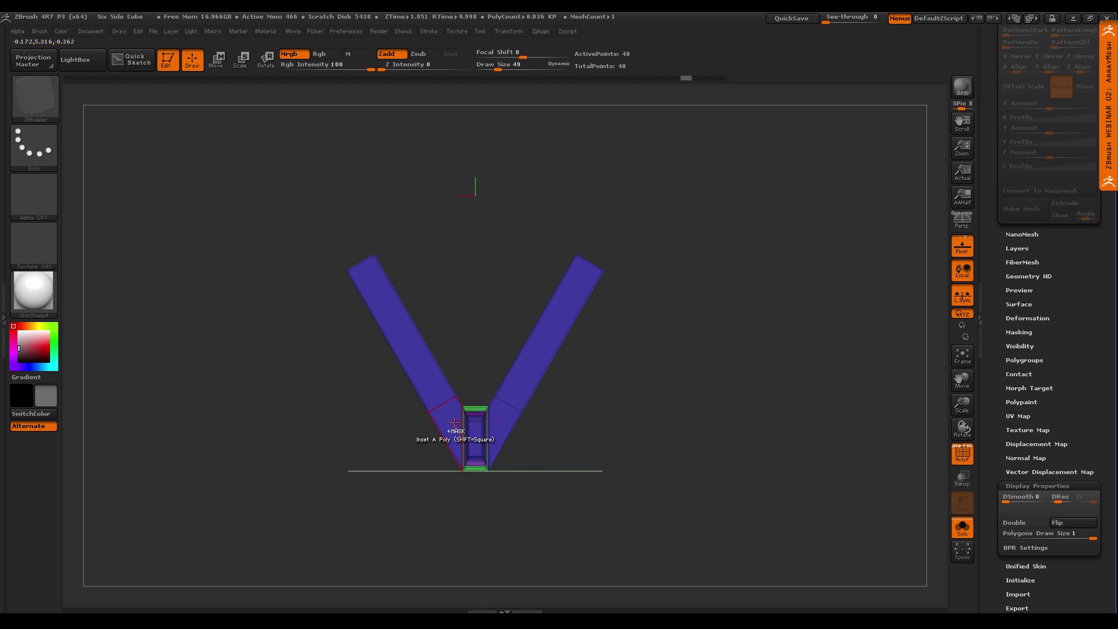
Slice the left bar lengthwise from the corner block's side with SliceCurve, isolate the green frame polygroup, and show everything again
{"action": "right_click_drag", "start_coordinate": [464, 420], "coordinate": [518, 466], "text": "ctrl"}
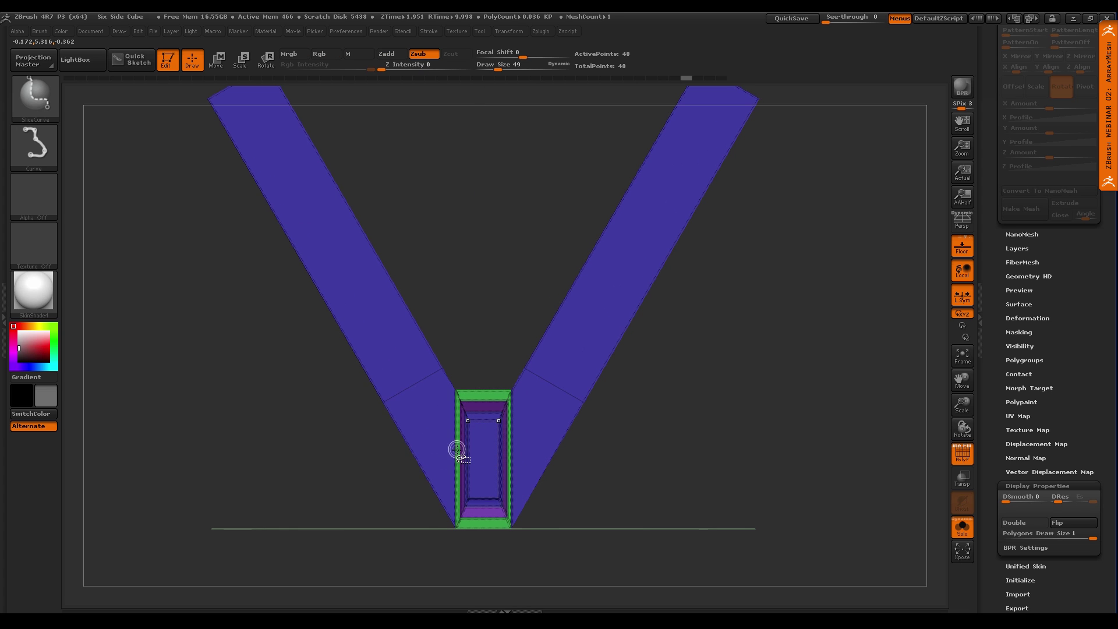
{"action": "left_click_drag", "start_coordinate": [455, 450], "coordinate": [246, 112], "text": "ctrl+shift"}
{"action": "right_click_drag", "start_coordinate": [457, 442], "coordinate": [519, 467], "text": "alt"}
{"action": "left_click", "coordinate": [476, 415], "text": "ctrl+shift"}
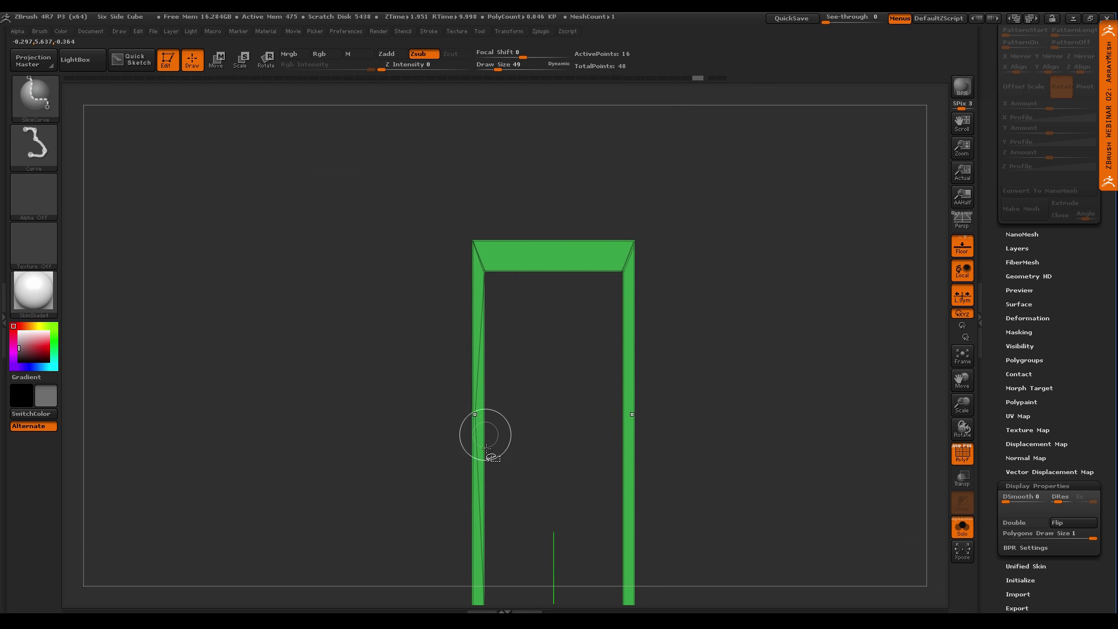
{"action": "left_click", "coordinate": [778, 455], "text": "ctrl+shift"}
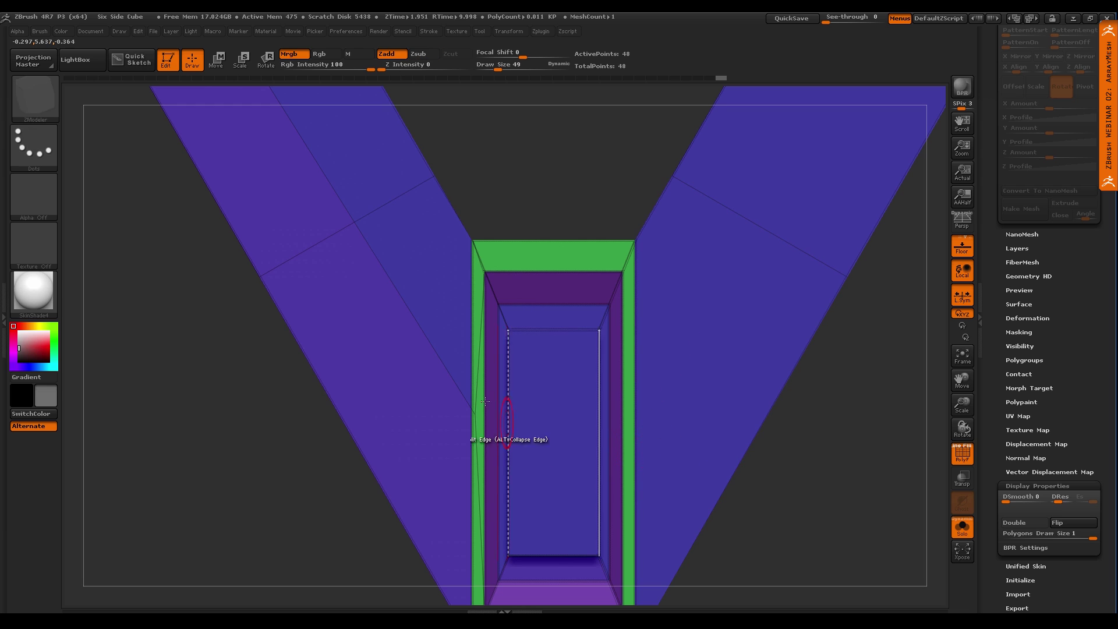
Follow the lengthwise cut up to the left bar's upper end, and undo that slice
{"action": "mouse_move", "coordinate": [425, 270]}
{"action": "right_mouse_down", "text": "alt"}
{"action": "mouse_move", "coordinate": [429, 350]}
{"action": "mouse_move", "coordinate": [477, 443]}
{"action": "right_mouse_up", "text": "alt"}
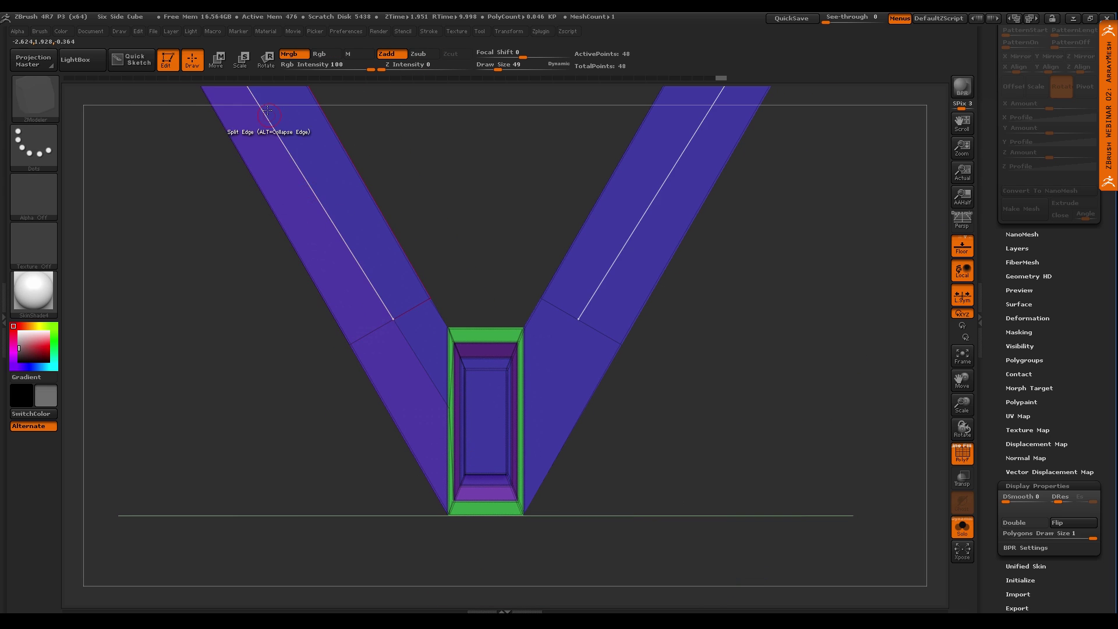
{"action": "right_click_drag", "start_coordinate": [339, 162], "coordinate": [347, 294], "text": "alt"}
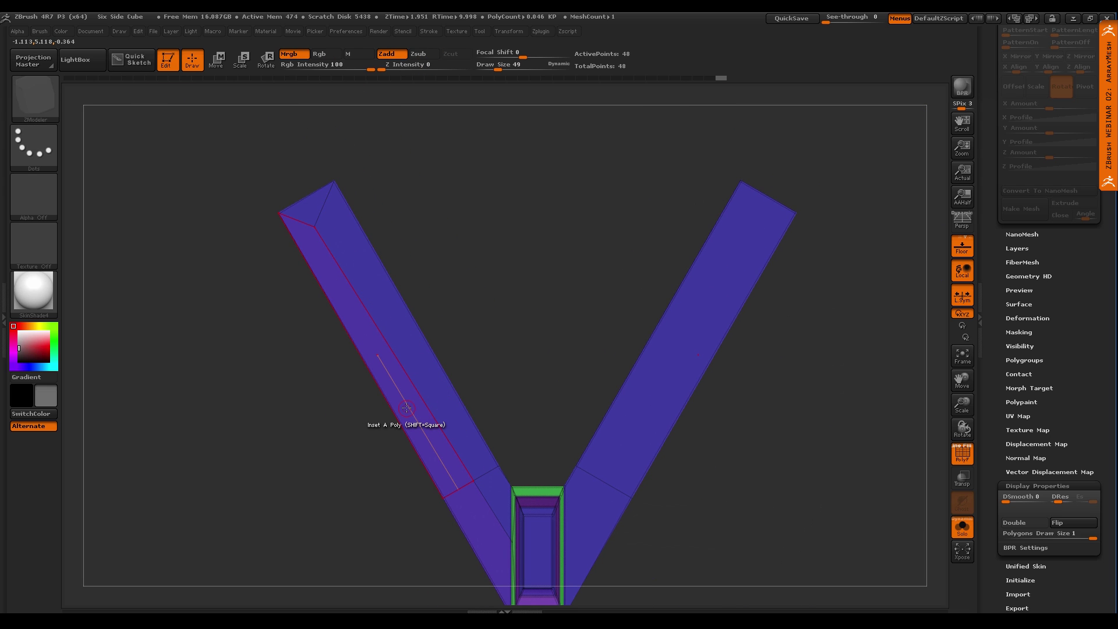
{"action": "right_click_drag", "start_coordinate": [410, 413], "coordinate": [399, 357], "text": "alt"}
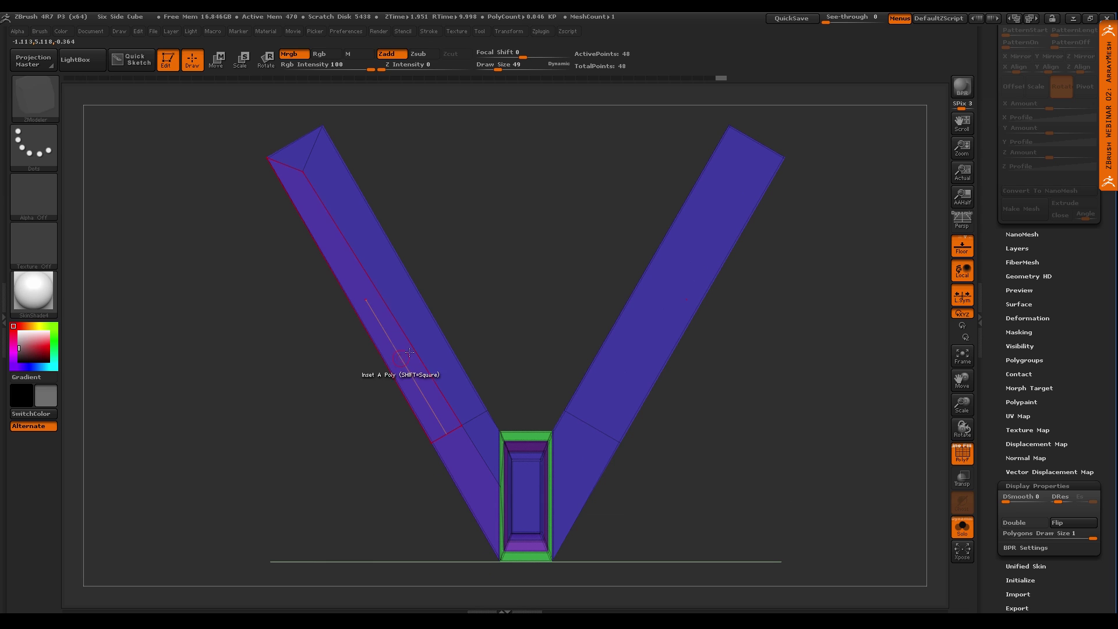
{"action": "key", "text": "ctrl+z"}
{"action": "key", "text": "ctrl+shift+z"}
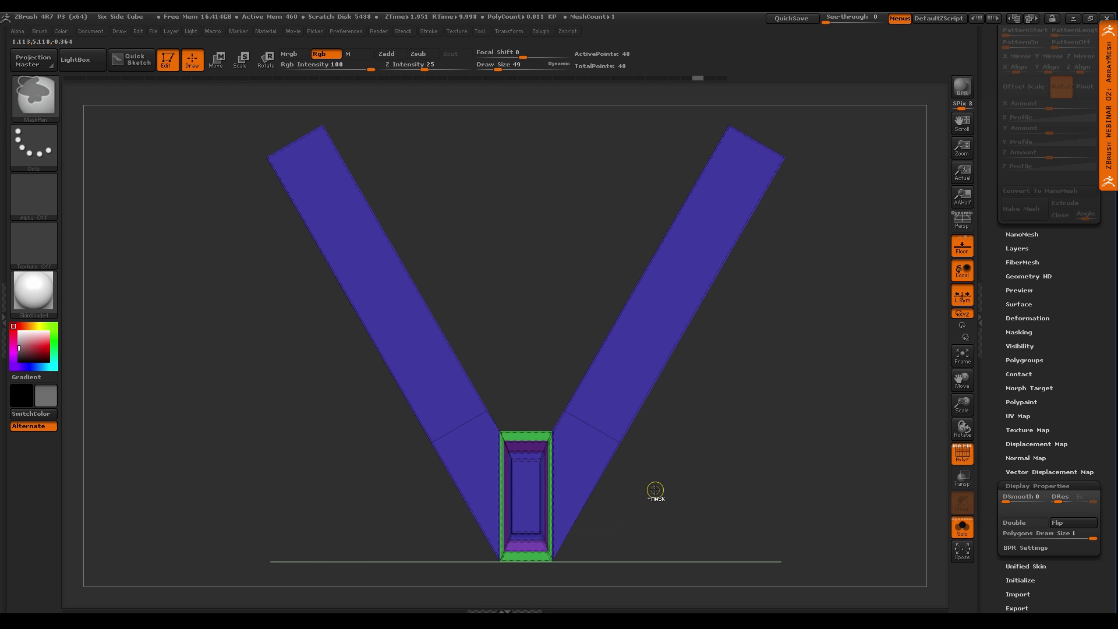
Slice diagonally from the corner block's side across the left bar, isolate the light-green lower polygroup, and restore full visibility
{"action": "mouse_move", "coordinate": [499, 519]}
{"action": "right_mouse_down", "text": "ctrl"}
{"action": "mouse_move", "coordinate": [528, 520]}
{"action": "mouse_move", "coordinate": [503, 475]}
{"action": "right_mouse_up", "text": "ctrl"}
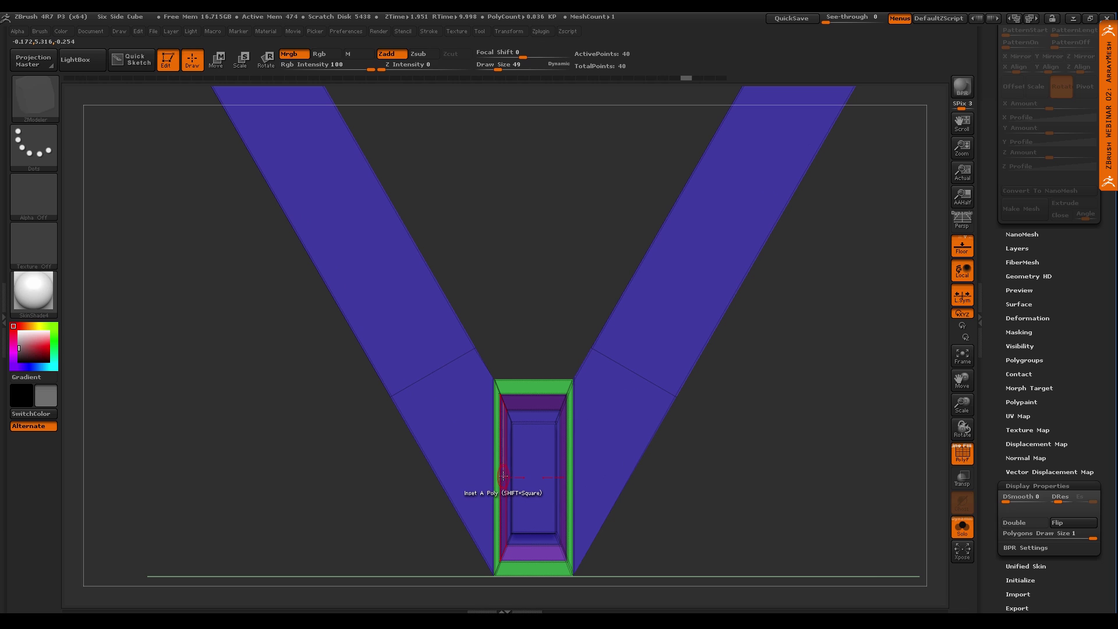
{"action": "key", "text": "ctrl+shift"}
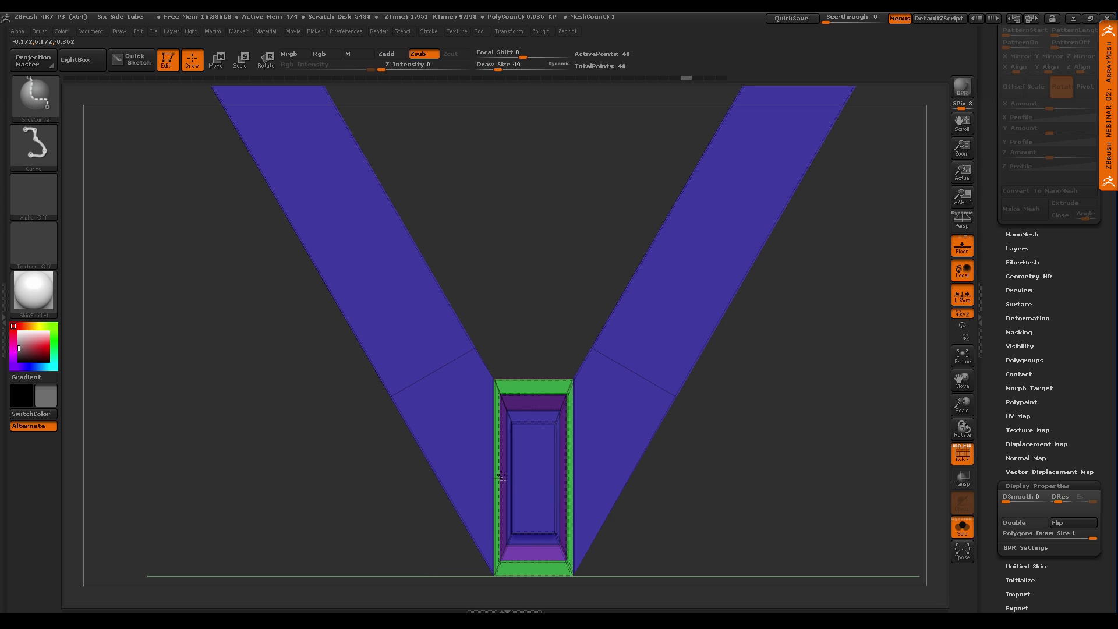
{"action": "mouse_move", "coordinate": [502, 477]}
{"action": "left_mouse_down", "text": "ctrl+shift"}
{"action": "mouse_move", "coordinate": [394, 298]}
{"action": "mouse_move", "coordinate": [270, 141]}
{"action": "mouse_move", "coordinate": [126, 145]}
{"action": "left_mouse_up", "text": "ctrl+shift"}
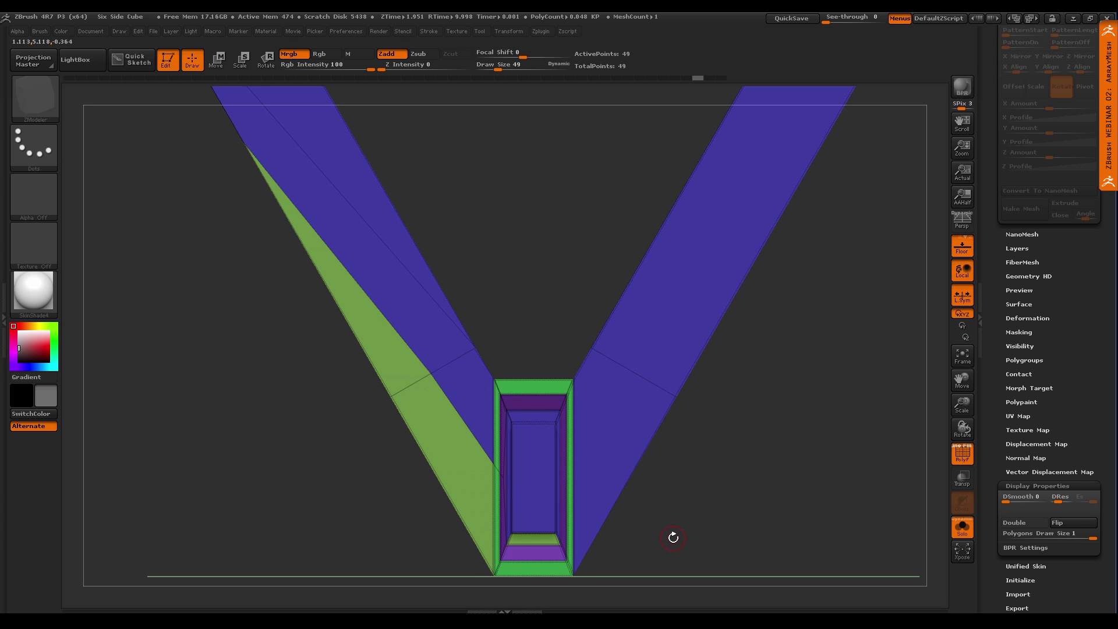
{"action": "left_click", "coordinate": [402, 402], "text": "ctrl+shift"}
{"action": "left_click", "coordinate": [777, 511], "text": "ctrl+shift"}
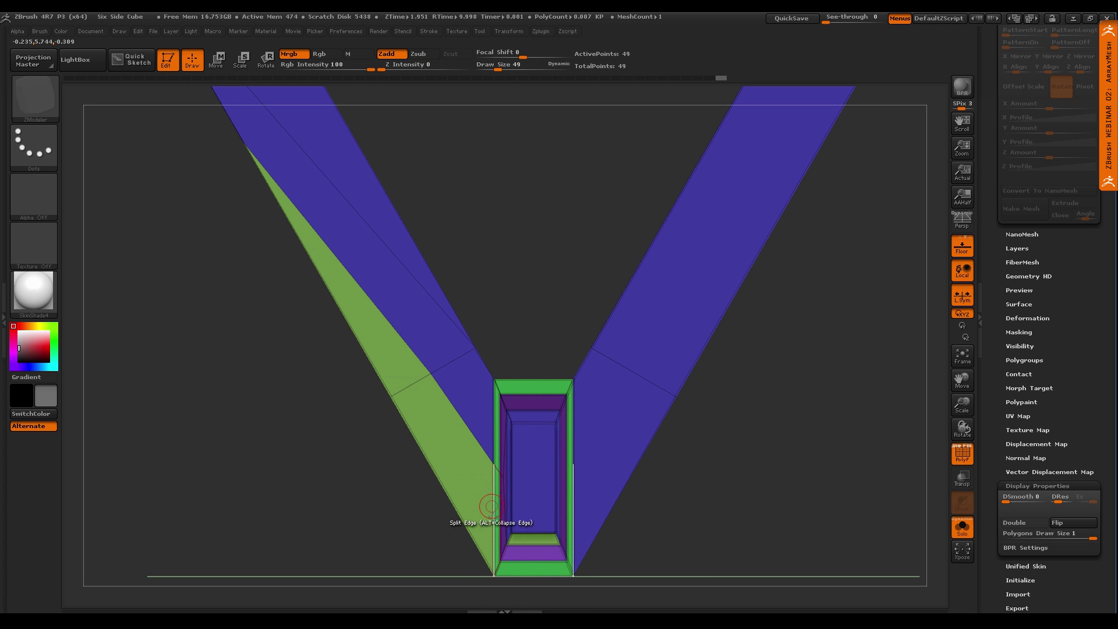
Examine the cut edges on the corner block's inset side wall, isolating the purple polygroup and showing the whole piece again
{"action": "mouse_move", "coordinate": [499, 536]}
{"action": "left_mouse_down", "text": "alt"}
{"action": "mouse_move", "coordinate": [509, 444]}
{"action": "mouse_move", "coordinate": [512, 454]}
{"action": "left_mouse_up", "text": "alt"}
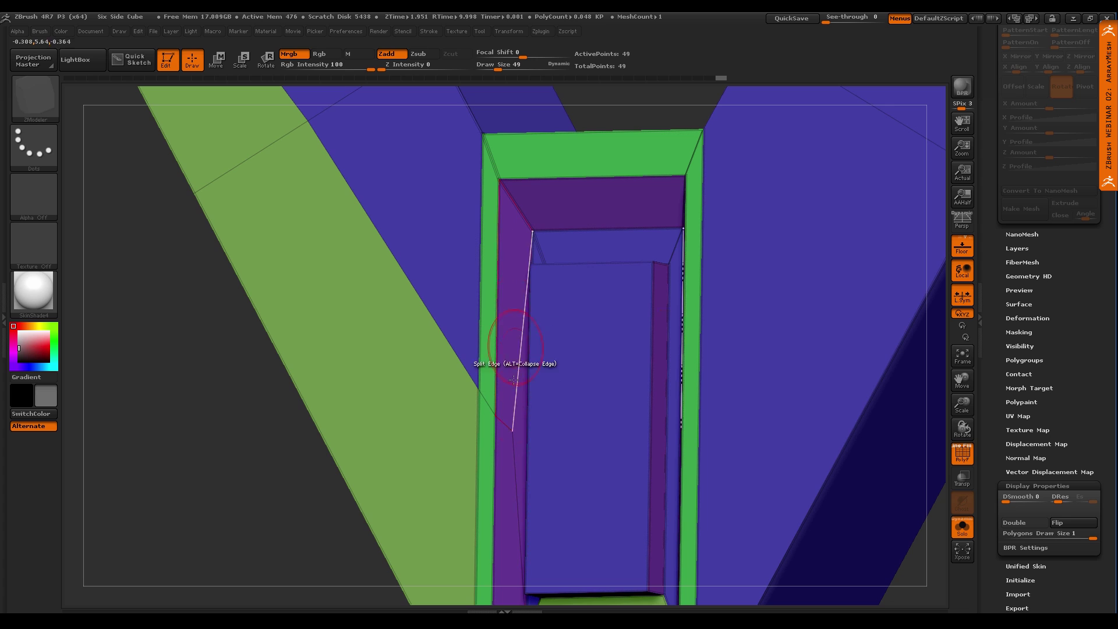
{"action": "left_click", "coordinate": [511, 429], "text": "ctrl+shift"}
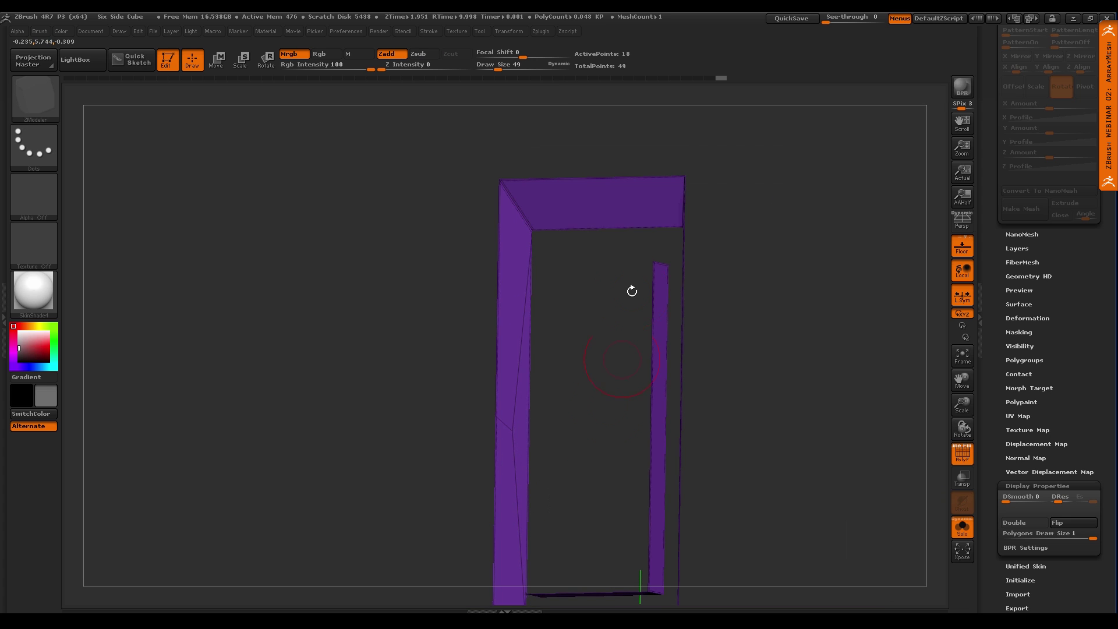
{"action": "left_click", "coordinate": [738, 443], "text": "ctrl+shift"}
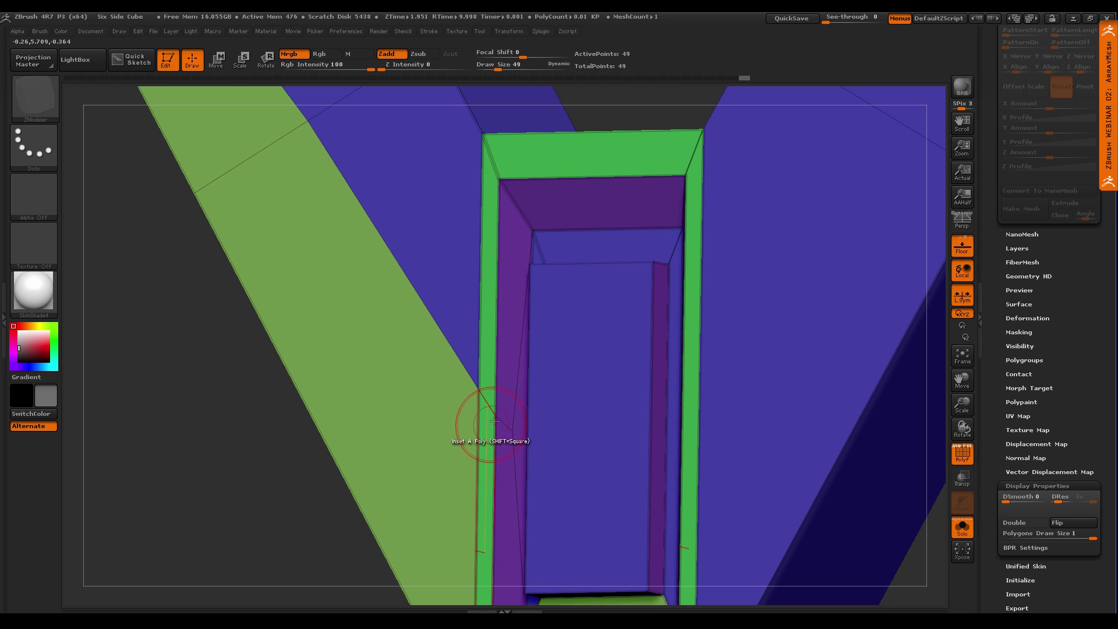
{"action": "key", "text": "f"}
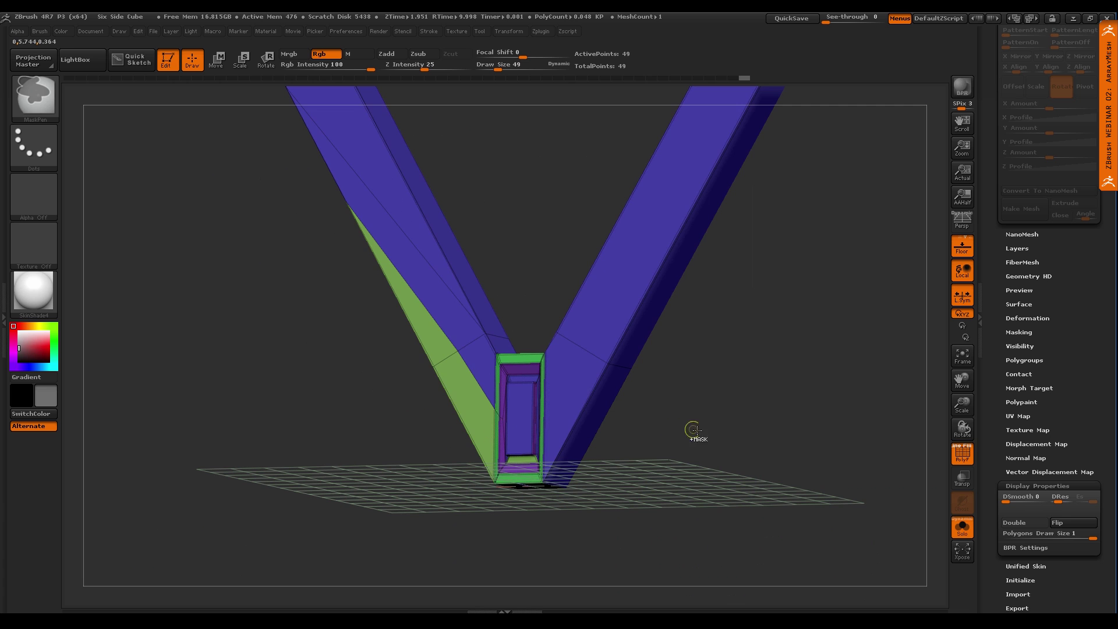
Undo the diagonal slice across the left bar and corner block
{"action": "key", "text": "ctrl+z"}
{"action": "key", "text": "ctrl+z"}
{"action": "key", "text": "ctrl+z"}
{"action": "key", "text": "ctrl+z"}
{"action": "key", "text": "ctrl+z"}
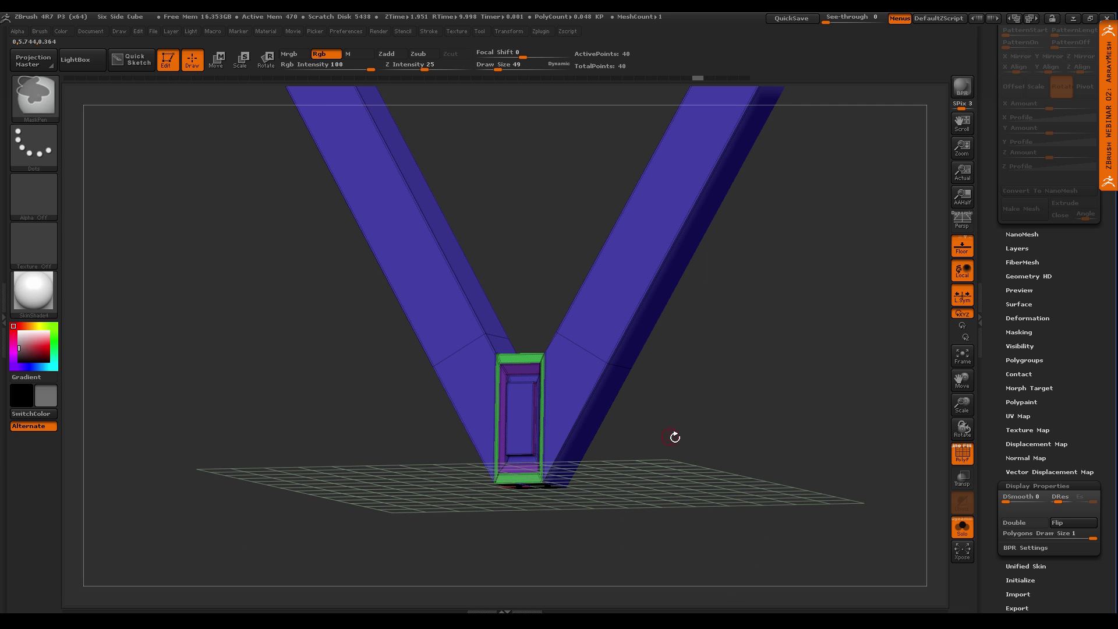
Choose the ZModeler brush and turn on Double display for the V-shaped piece
{"action": "key", "text": "b"}
{"action": "key", "text": "z"}
{"action": "key", "text": "m"}
{"action": "mouse_move", "coordinate": [675, 437]}
{"action": "left_mouse_down"}
{"action": "mouse_move", "coordinate": [624, 435]}
{"action": "mouse_move", "coordinate": [624, 466]}
{"action": "mouse_move", "coordinate": [654, 464]}
{"action": "left_mouse_up"}
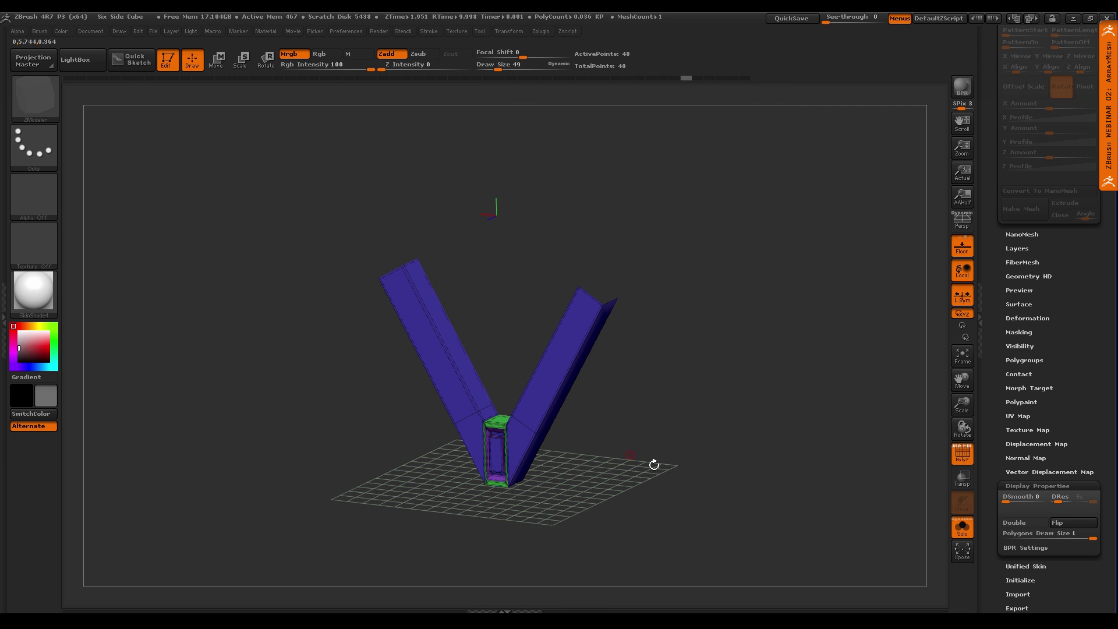
{"action": "left_click", "coordinate": [1022, 523]}
{"action": "left_click_drag", "start_coordinate": [659, 382], "coordinate": [922, 264]}
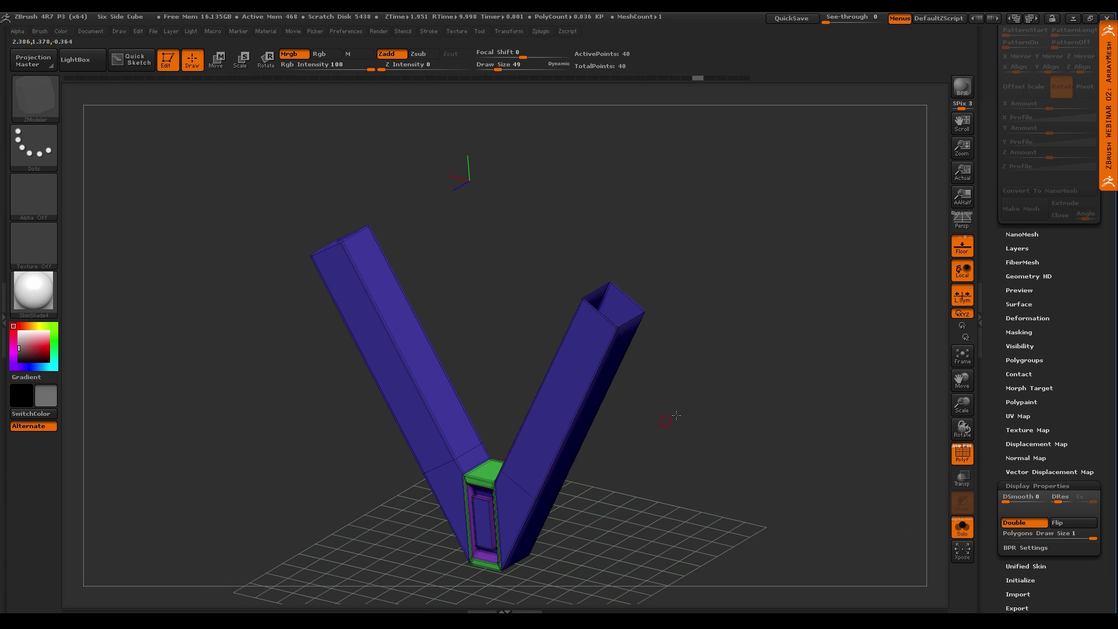
Slice across the left bar's upper part in front view, and apply Mirror And Weld to copy the cut to the right bar
{"action": "left_click_drag", "start_coordinate": [676, 416], "coordinate": [689, 382], "text": "shift"}
{"action": "left_click_drag", "start_coordinate": [442, 204], "coordinate": [492, 251], "text": "alt"}
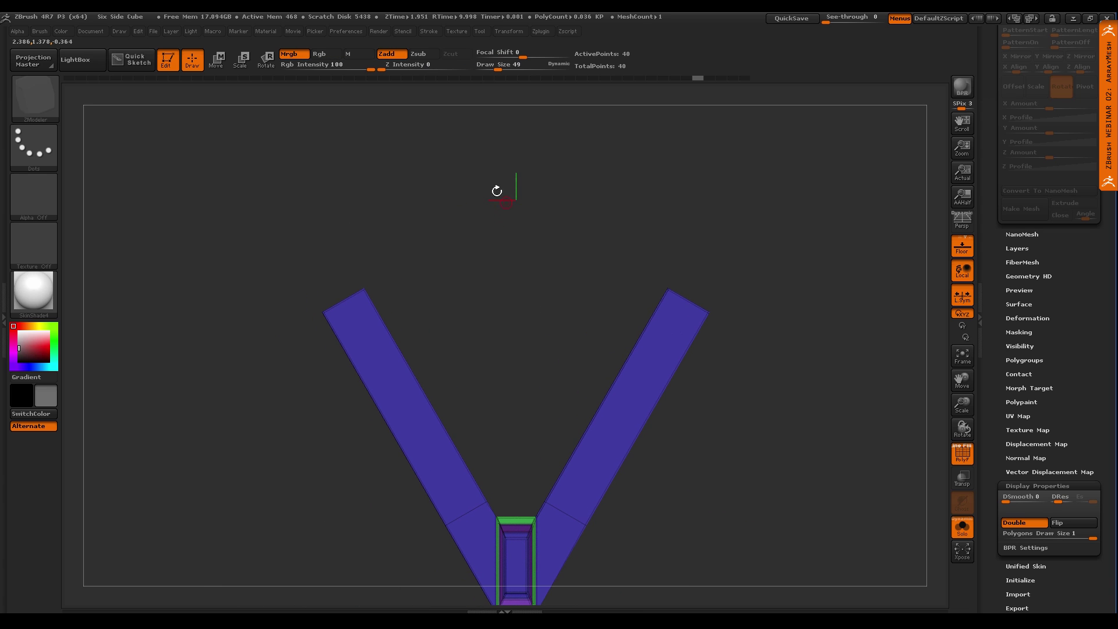
{"action": "left_click_drag", "start_coordinate": [205, 452], "coordinate": [637, 185], "text": "ctrl+shift"}
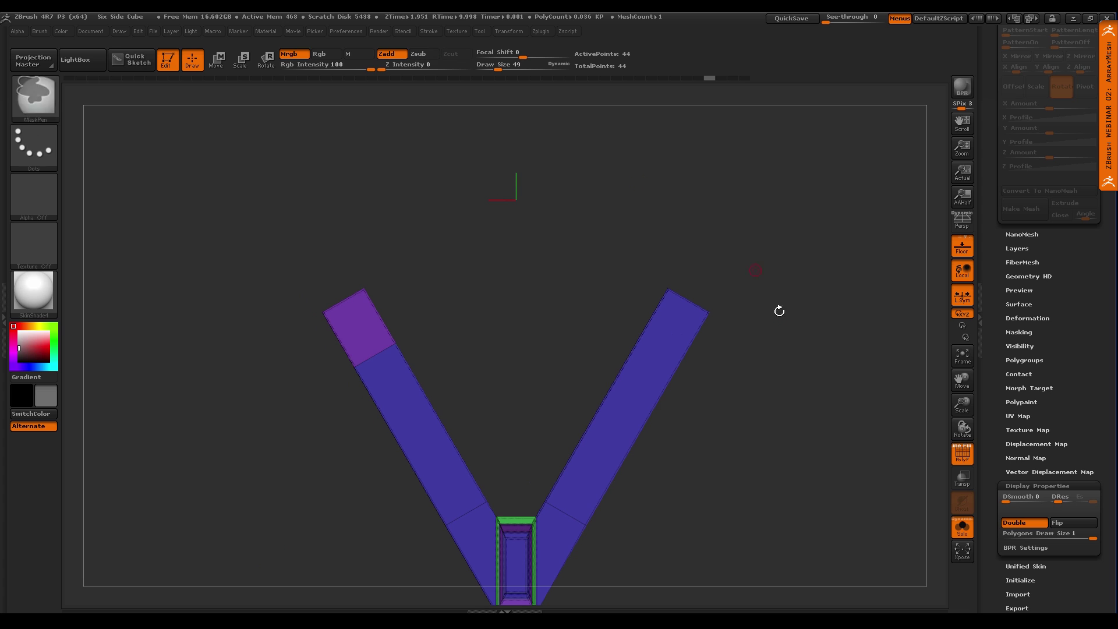
{"action": "left_click_drag", "start_coordinate": [1081, 298], "coordinate": [1082, 467]}
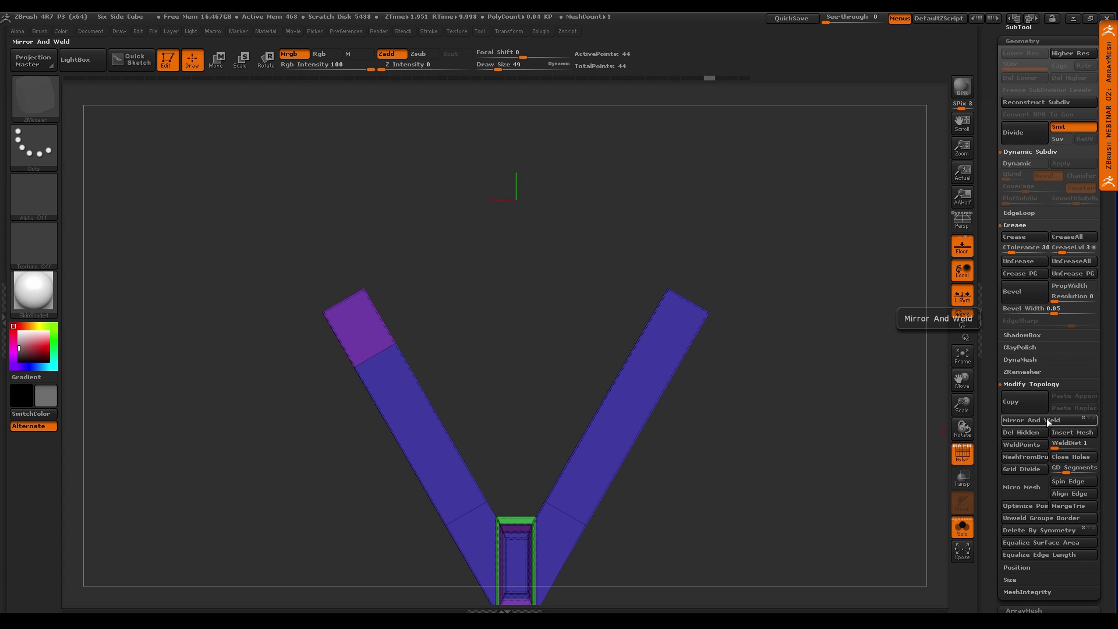
{"action": "left_click", "coordinate": [1083, 419]}
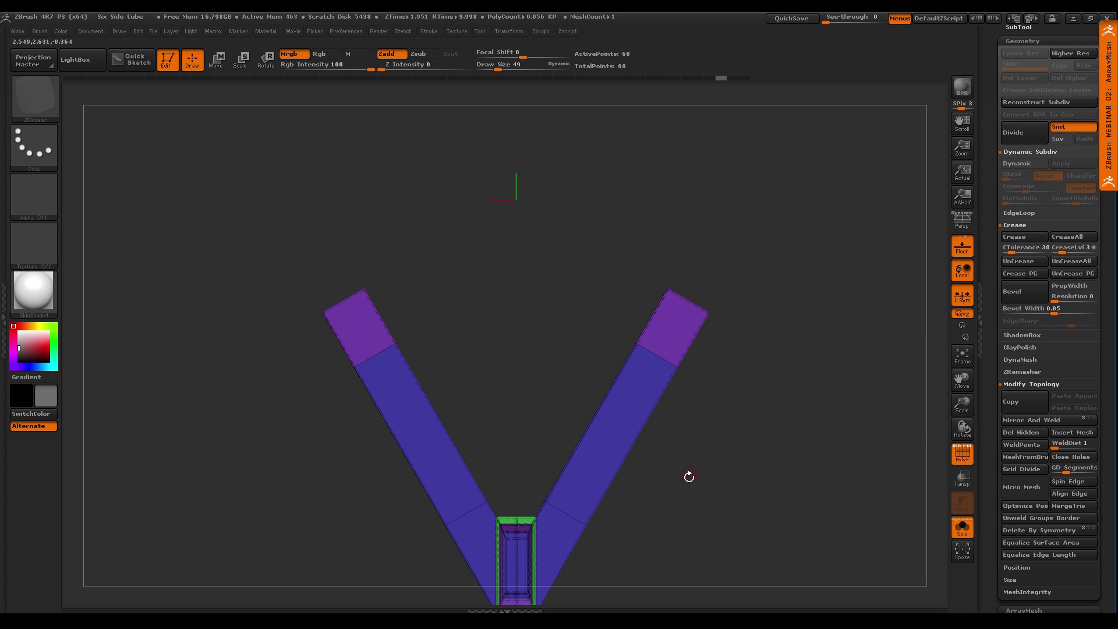
{"action": "left_click_drag", "start_coordinate": [689, 477], "coordinate": [650, 460], "text": "alt"}
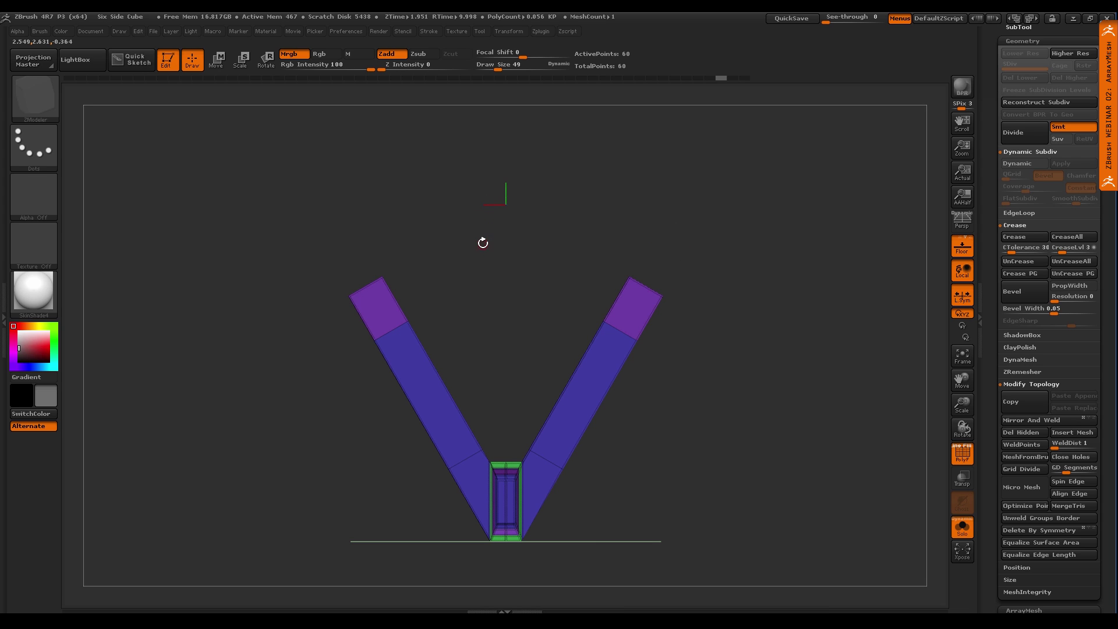
Undo the Mirror And Weld and the slice across the left bar's upper part
{"action": "key", "text": "ctrl"}
{"action": "key", "text": "ctrl+z"}
{"action": "key", "text": "ctrl+z"}
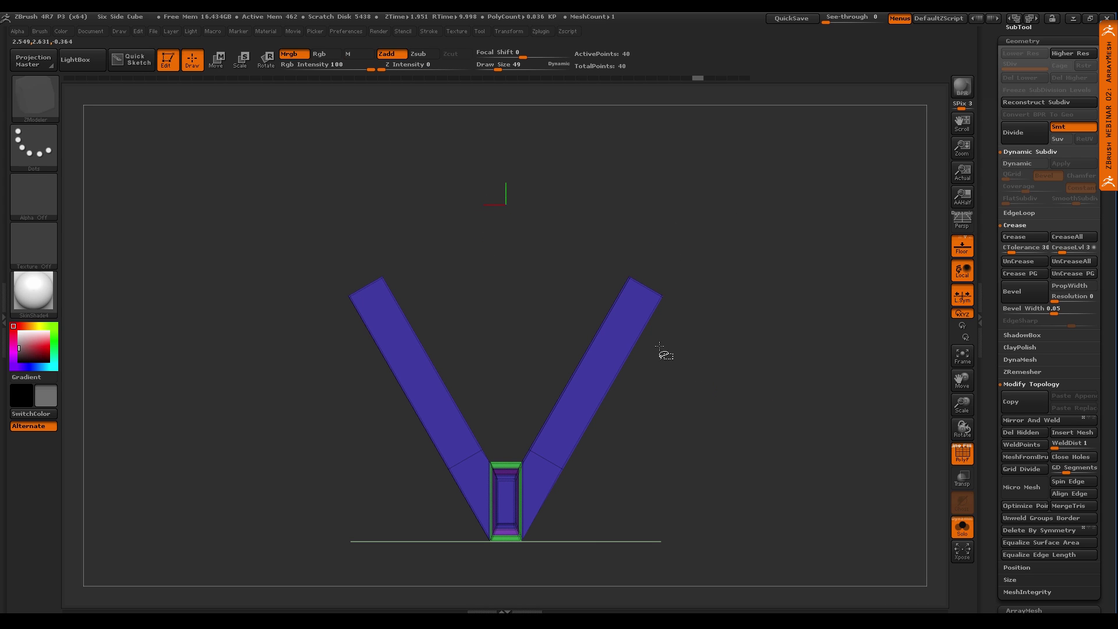
Slice across the right bar's upper end, try Mirror And Weld on it, and undo both operations
{"action": "mouse_move", "coordinate": [550, 251]}
{"action": "left_mouse_down", "text": "ctrl+shift"}
{"action": "mouse_move", "coordinate": [765, 423]}
{"action": "mouse_move", "coordinate": [797, 463]}
{"action": "left_mouse_up", "text": "ctrl+shift"}
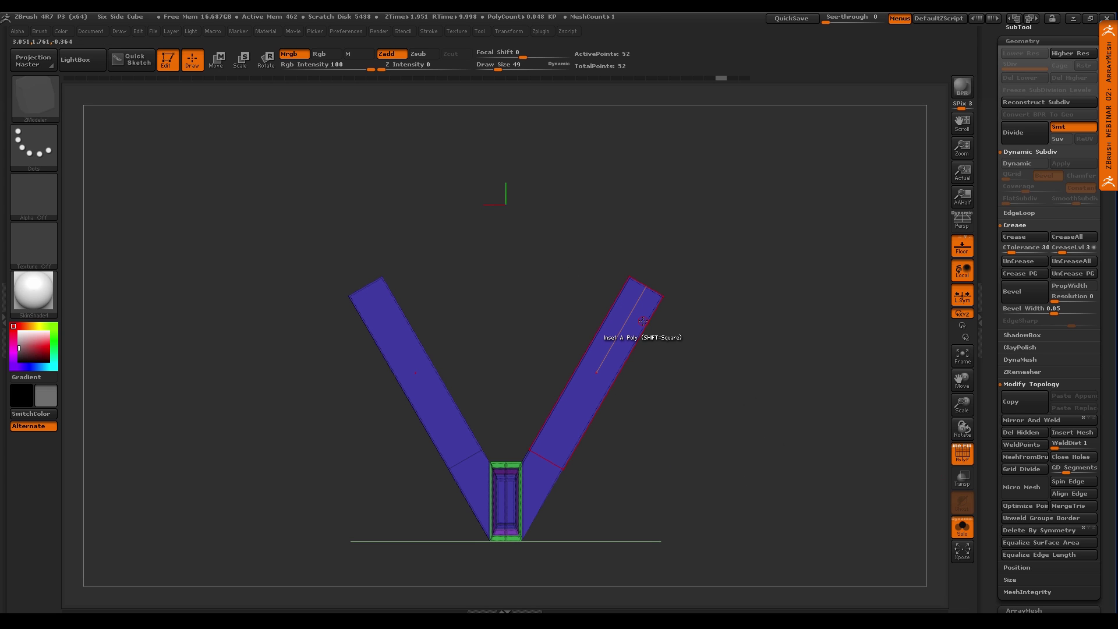
{"action": "key", "text": "ctrl+z"}
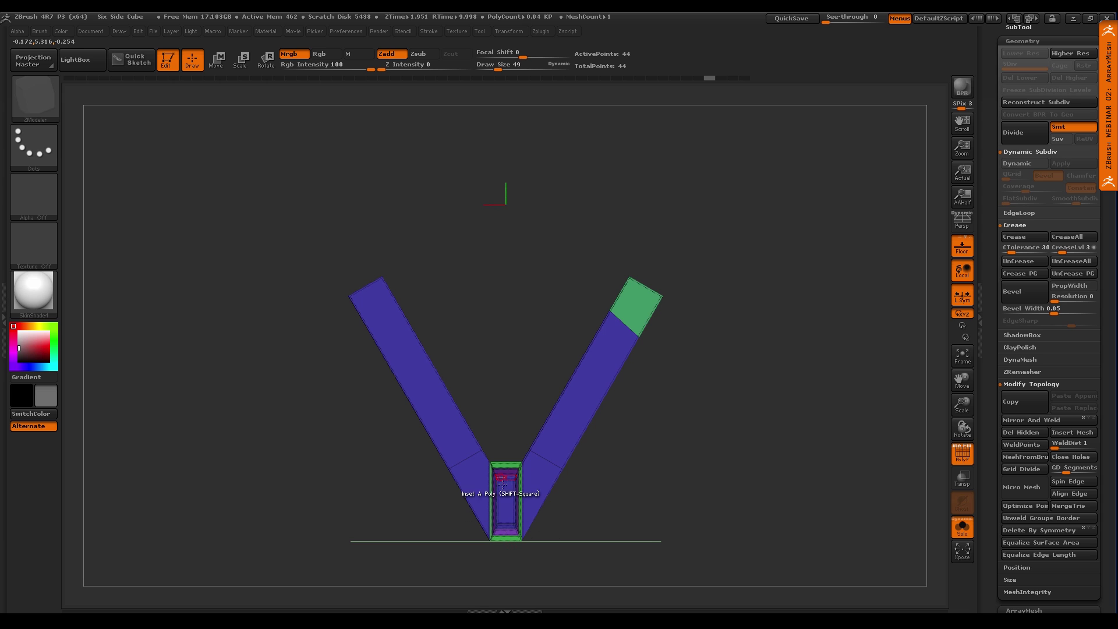
{"action": "key", "text": "ctrl"}
{"action": "key", "text": "ctrl+z"}
Slice across the left bar's upper end, mirror the cut with Mirror And Weld, and undo both operations
{"action": "left_click_drag", "start_coordinate": [261, 397], "coordinate": [436, 277], "text": "ctrl+shift"}
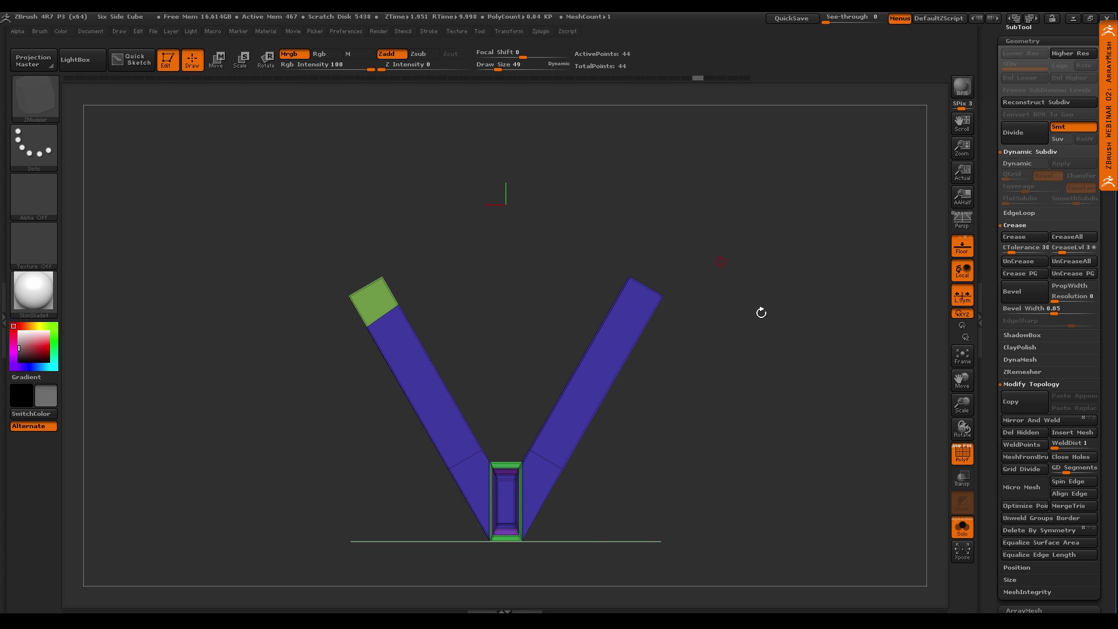
{"action": "left_click", "coordinate": [1027, 420]}
{"action": "left_click_drag", "start_coordinate": [495, 512], "coordinate": [496, 326], "text": "alt"}
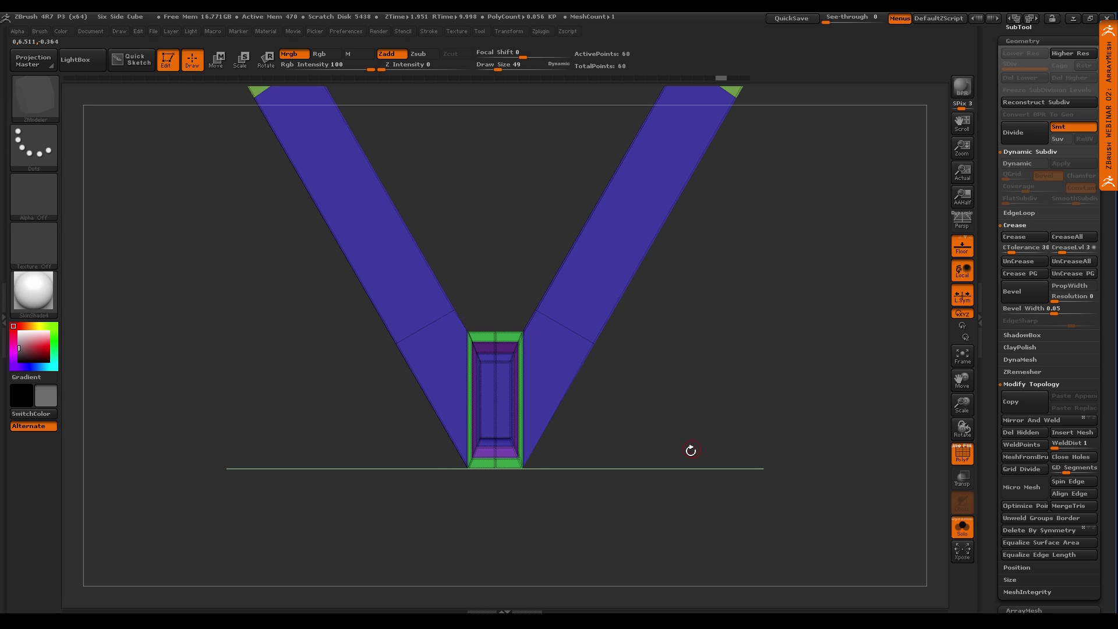
{"action": "key", "text": "ctrl+z"}
{"action": "key", "text": "ctrl+z"}
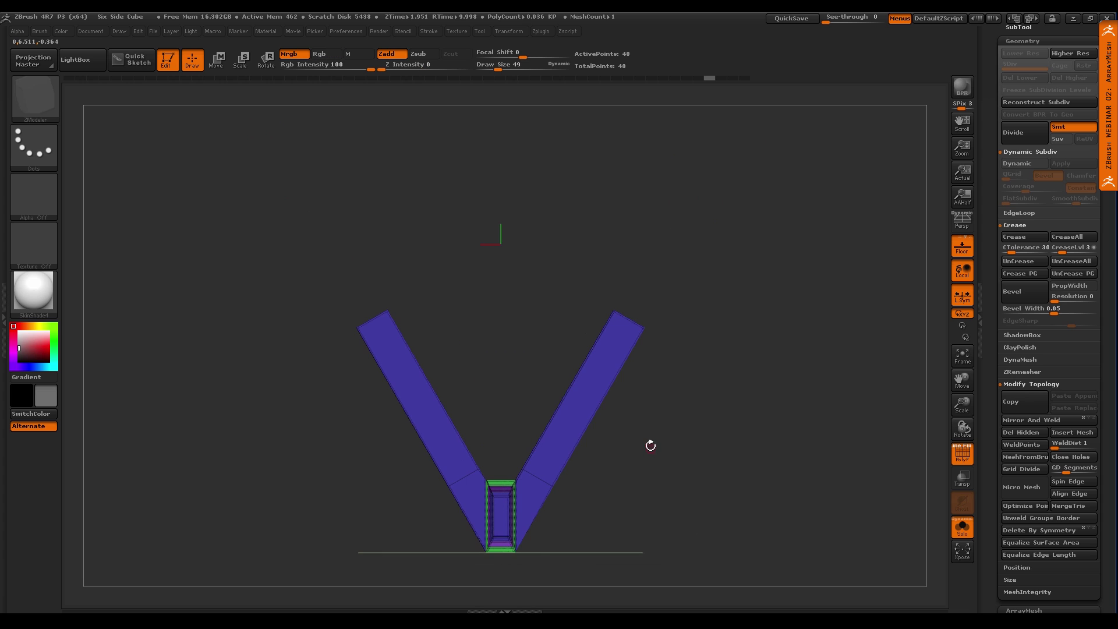
Hide the floor grid and cap the open upper ends of both bars using ZModeler's edge actions such as Bridge
{"action": "left_click_drag", "start_coordinate": [651, 446], "coordinate": [640, 328]}
{"action": "key", "text": "shift+p"}
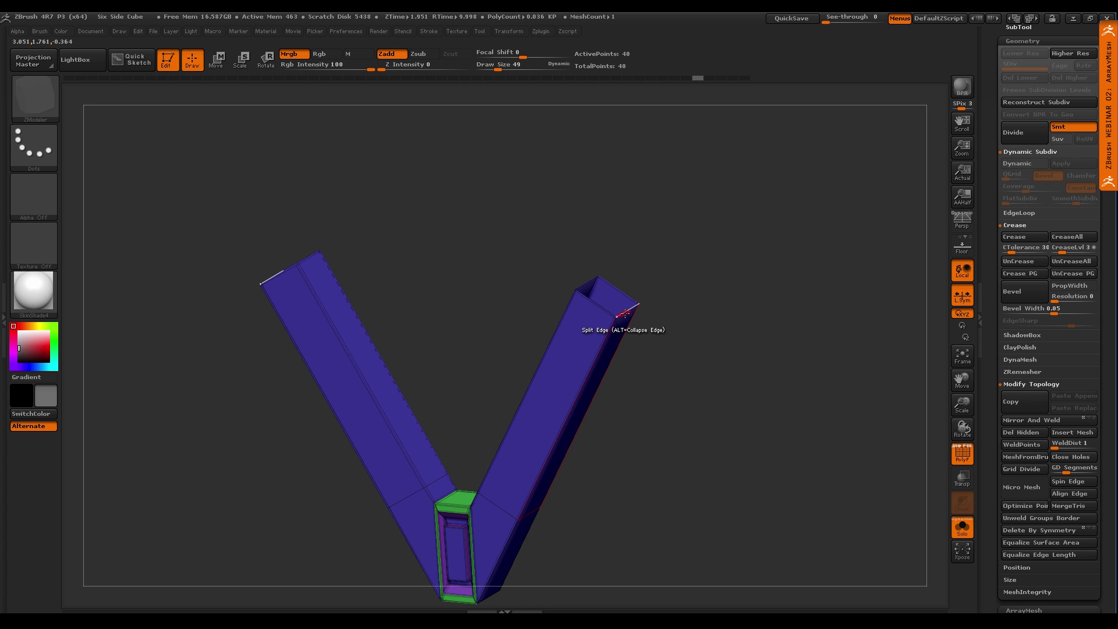
{"action": "key", "text": "space"}
{"action": "left_click", "coordinate": [551, 332]}
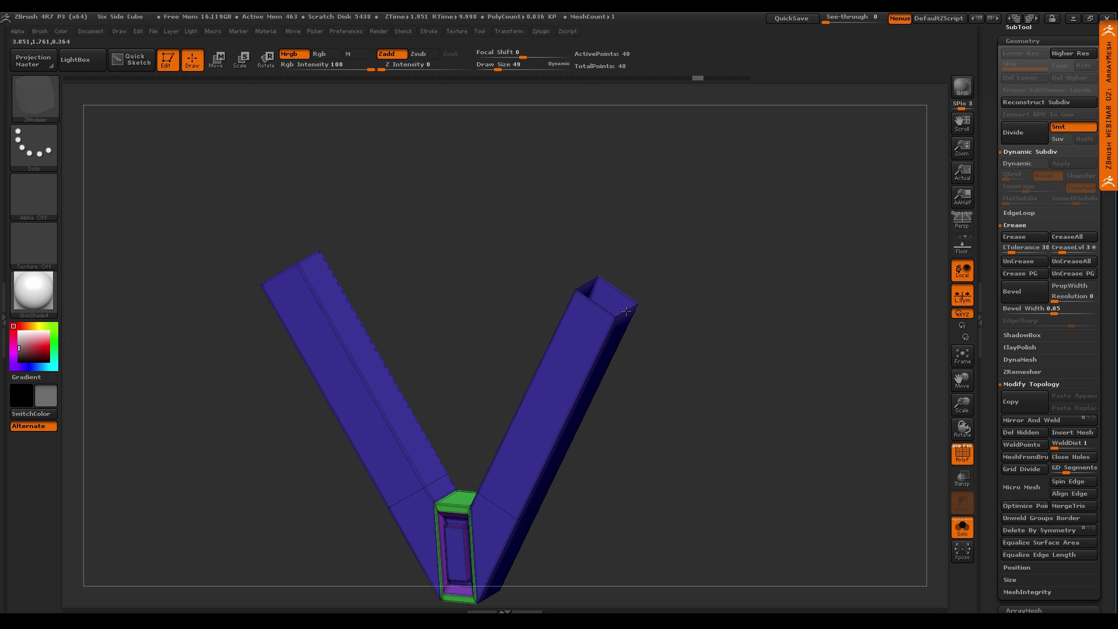
{"action": "left_click", "coordinate": [626, 311]}
{"action": "left_click", "coordinate": [587, 284]}
{"action": "right_click_drag", "start_coordinate": [681, 388], "coordinate": [623, 332], "text": "ctrl"}
{"action": "key", "text": "space"}
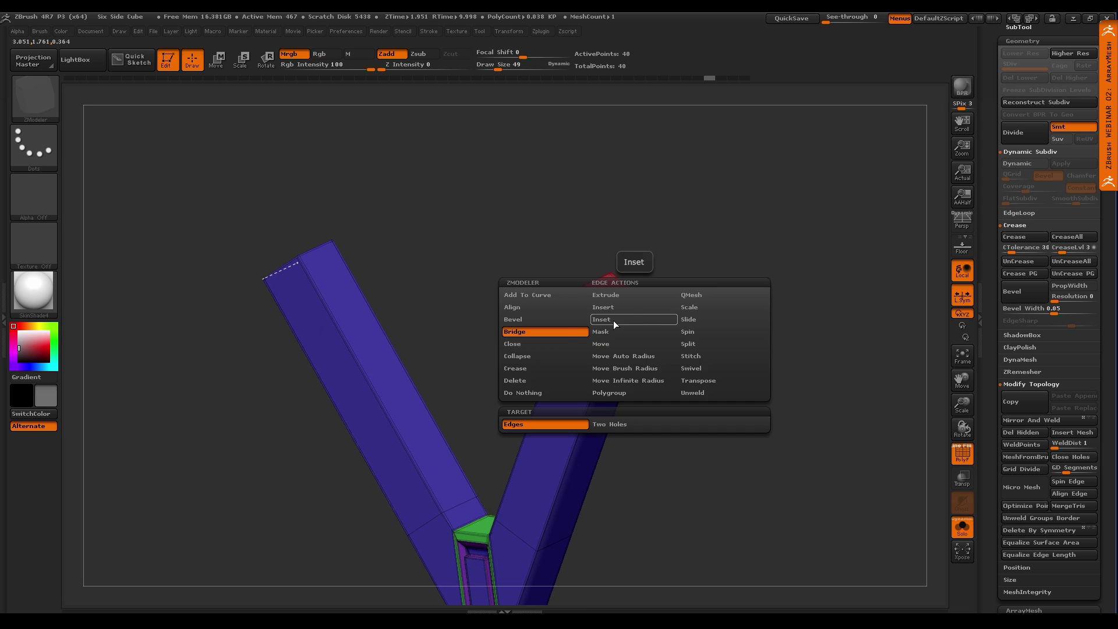
{"action": "left_click", "coordinate": [541, 371]}
{"action": "left_click", "coordinate": [635, 343]}
{"action": "right_click_drag", "start_coordinate": [662, 347], "coordinate": [687, 390]}
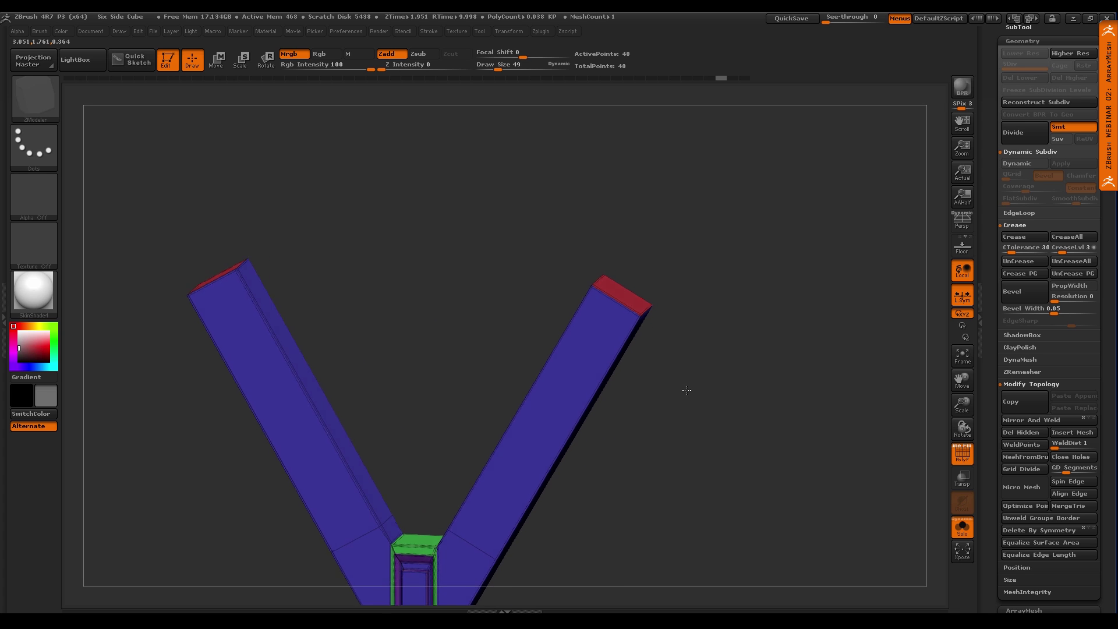
Frame the V-shaped corner piece and turn on its Dynamic Subdiv preview
{"action": "key", "text": "f"}
{"action": "key", "text": "d"}
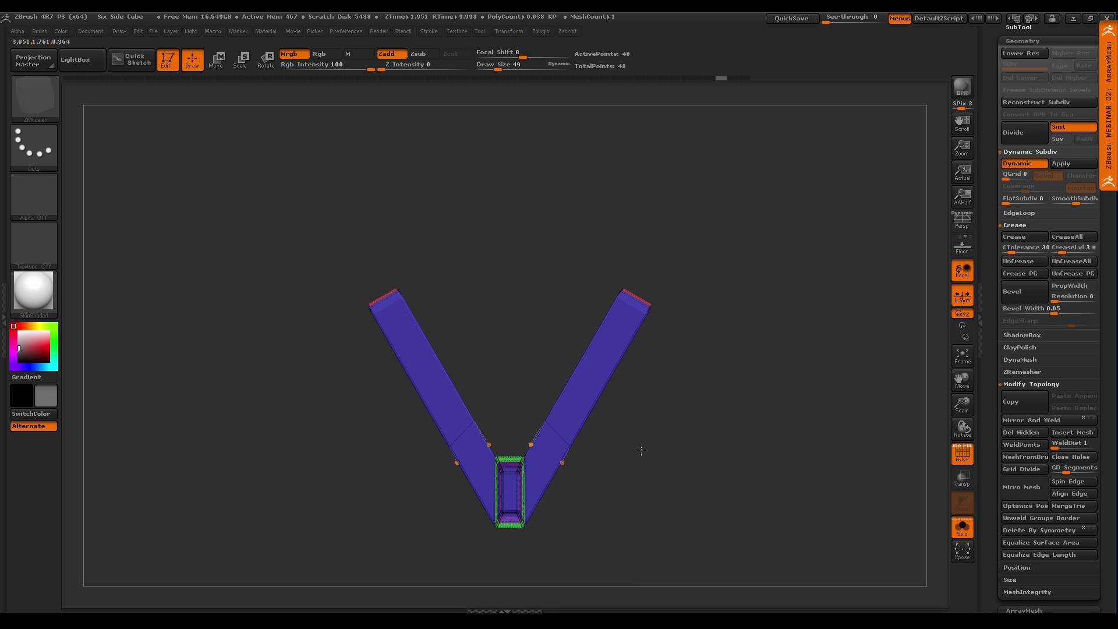
{"action": "right_click_drag", "start_coordinate": [642, 461], "coordinate": [611, 483], "text": "alt"}
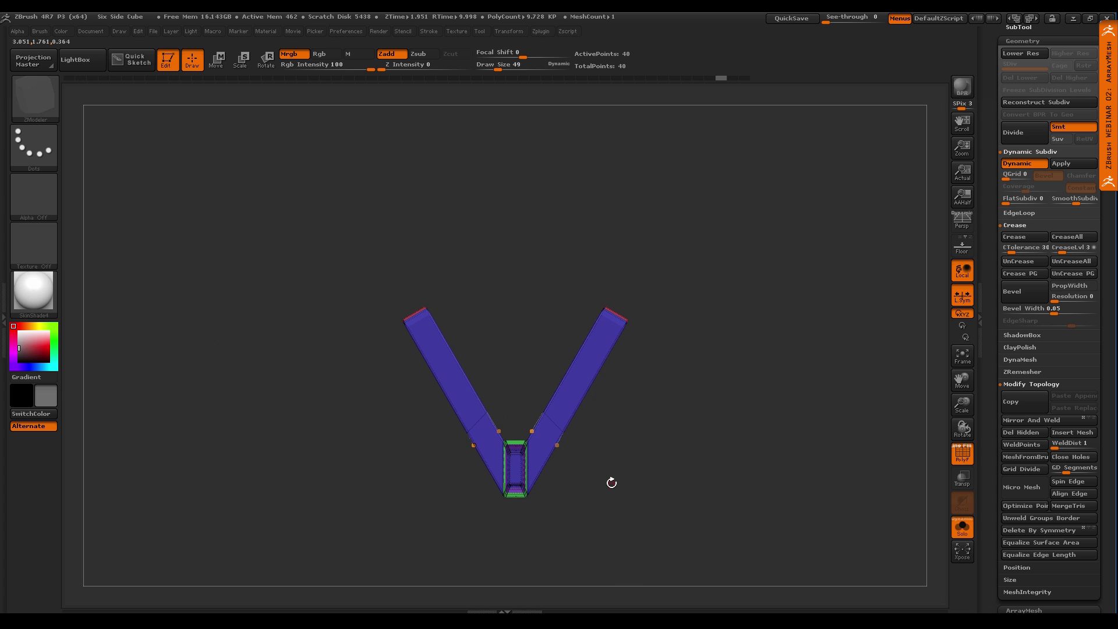
Turn on Array Mesh for the V-shaped corner piece, with Repeat 3 and a Z rotation amount of 360
{"action": "left_click", "coordinate": [1023, 41]}
{"action": "left_click", "coordinate": [1023, 55]}
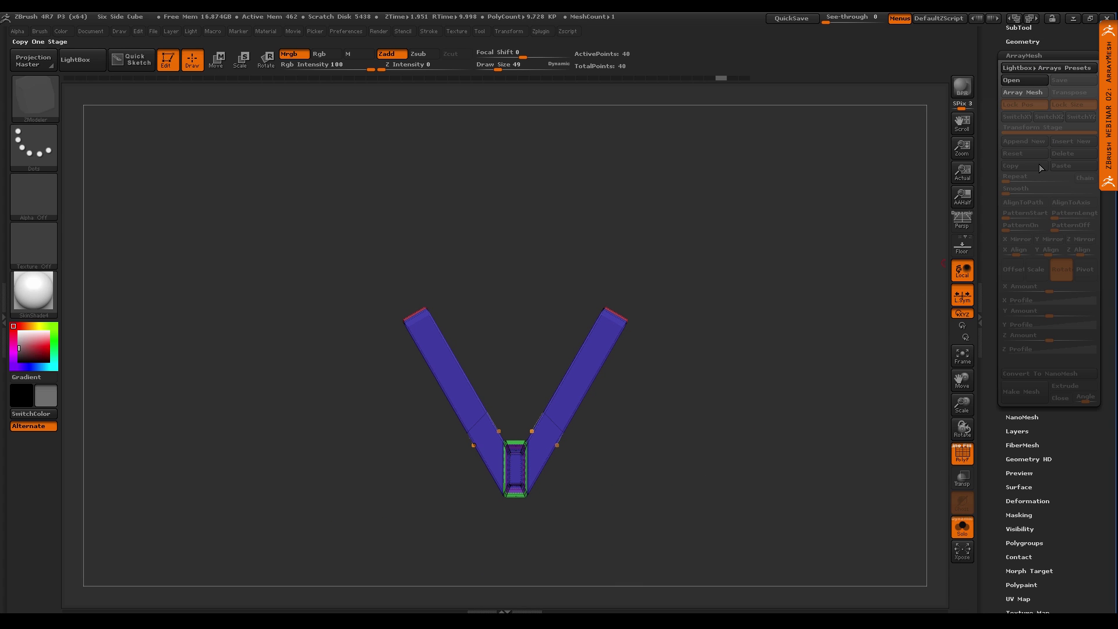
{"action": "left_click", "coordinate": [1023, 92]}
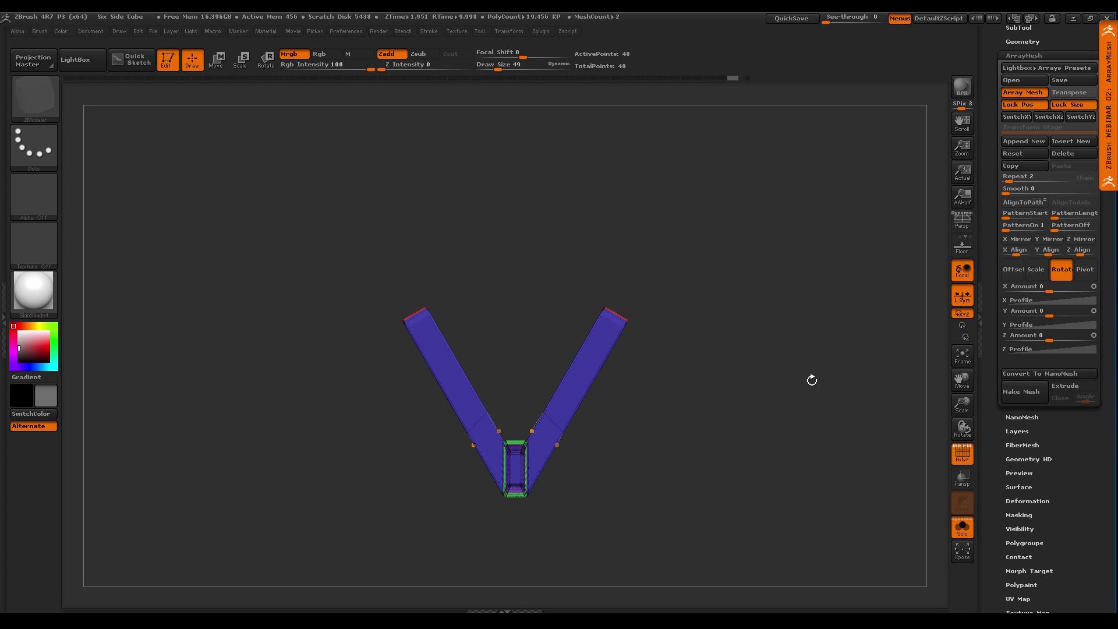
{"action": "left_click", "coordinate": [1010, 178]}
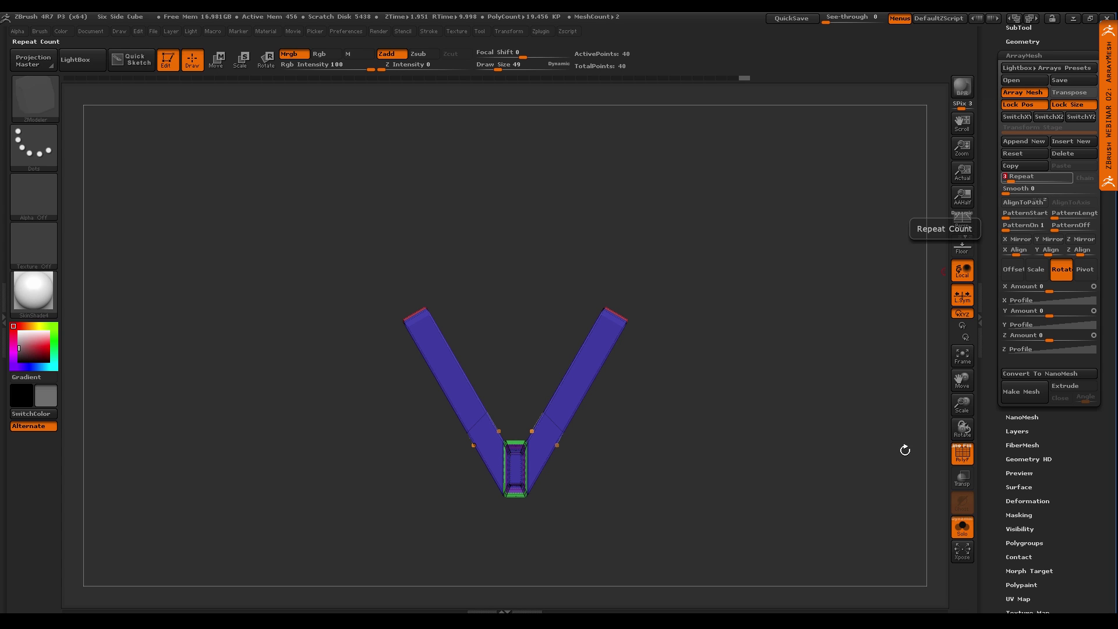
{"action": "type", "text": "3"}
{"action": "key", "text": "Return"}
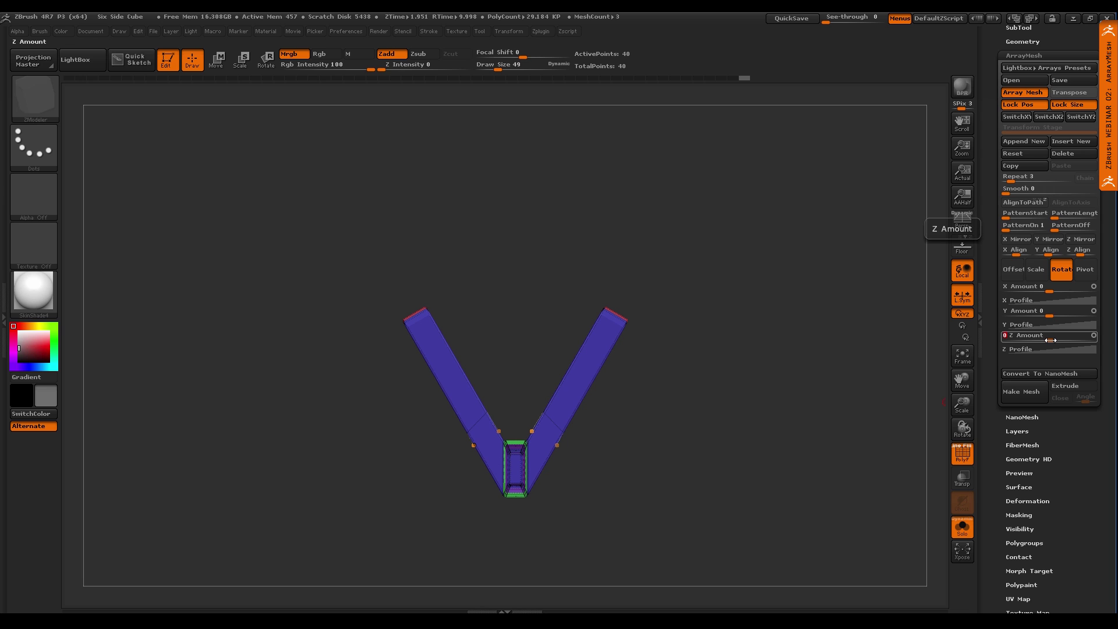
{"action": "key", "text": "Return"}
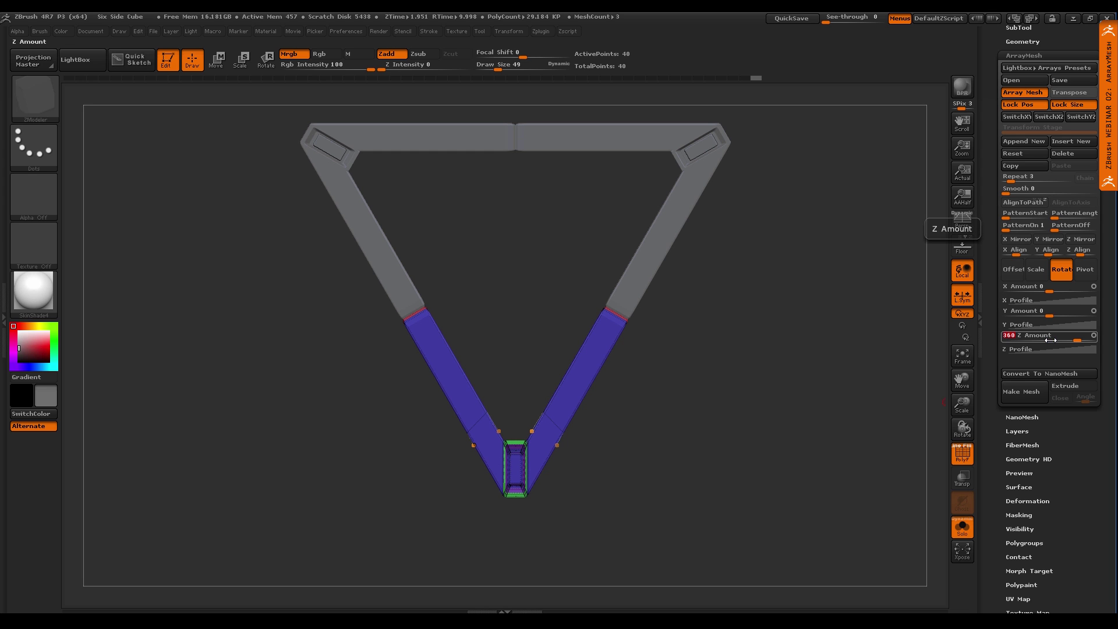
Insert an edge loop across both arms near their outer ends and edge loops lengthwise along the arms' narrow sides
{"action": "left_click_drag", "start_coordinate": [696, 428], "coordinate": [621, 448]}
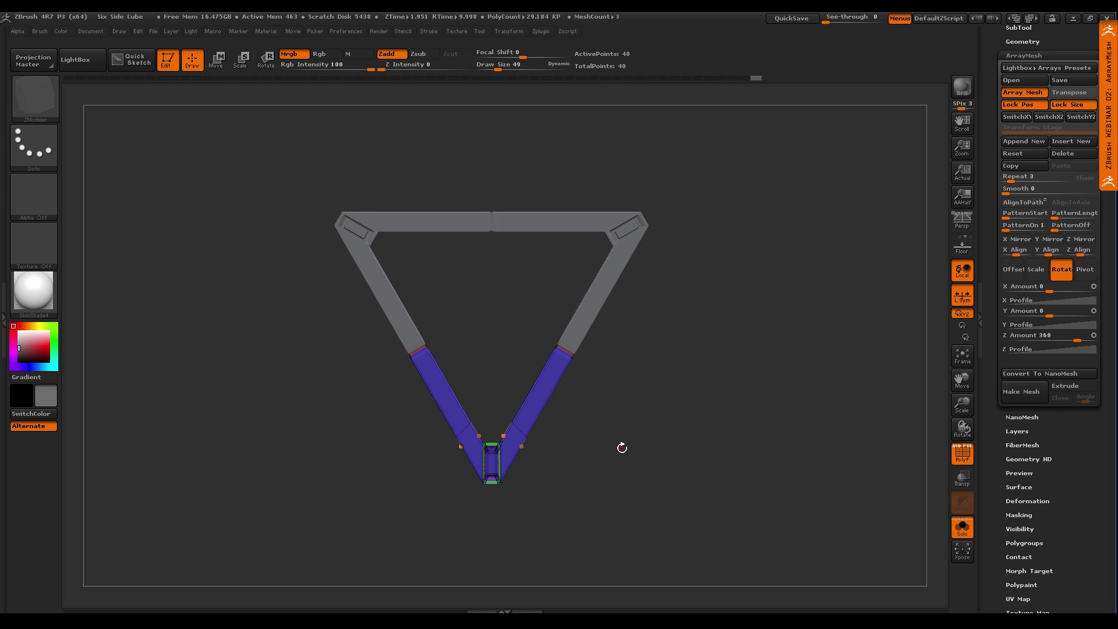
{"action": "left_click", "coordinate": [514, 428]}
{"action": "right_click_drag", "start_coordinate": [596, 473], "coordinate": [586, 432], "text": "alt"}
{"action": "key", "text": "space"}
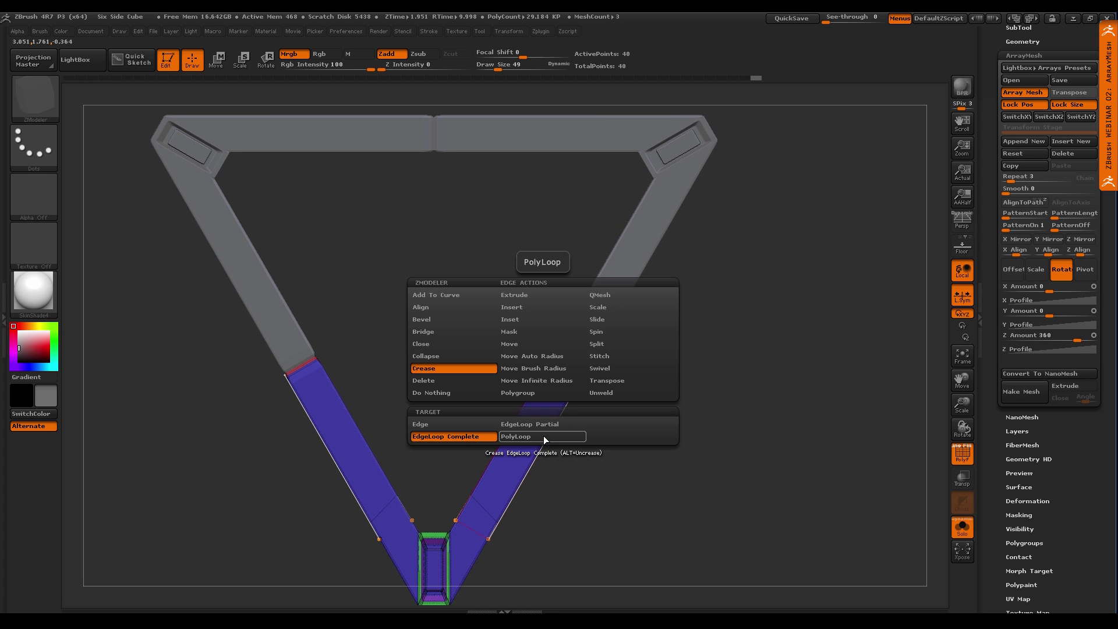
{"action": "left_click", "coordinate": [540, 307]}
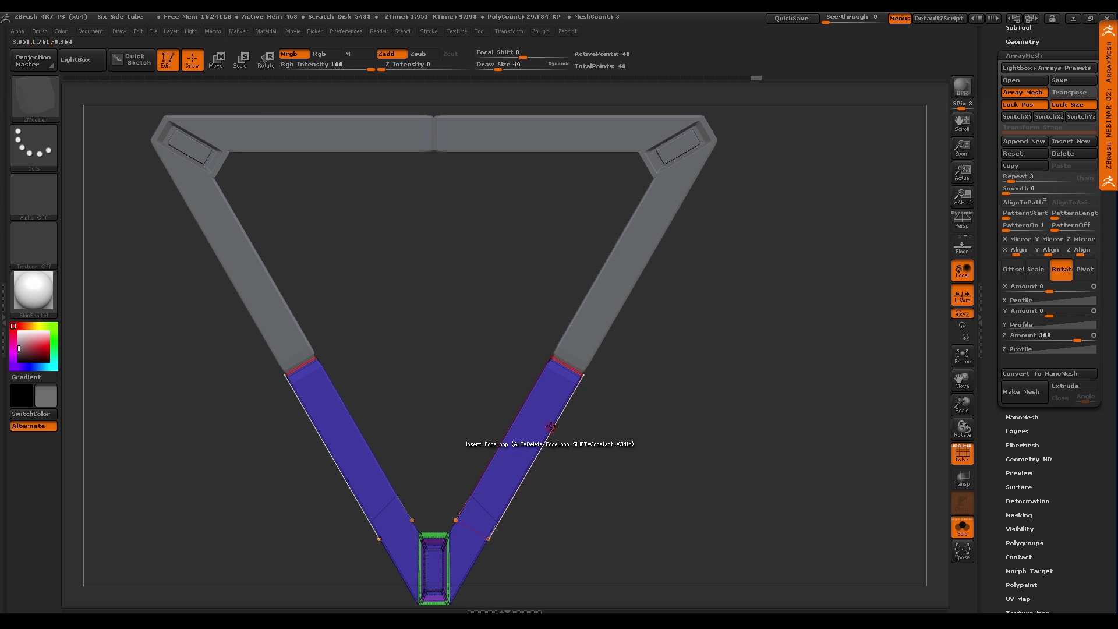
{"action": "left_click", "coordinate": [552, 424]}
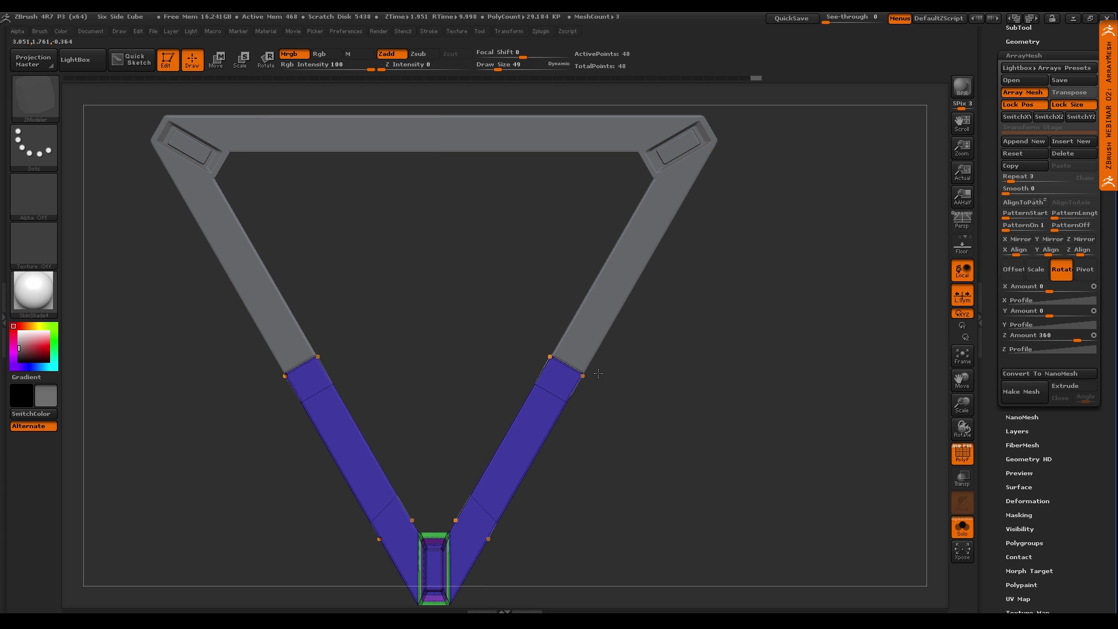
{"action": "left_click_drag", "start_coordinate": [587, 401], "coordinate": [627, 443]}
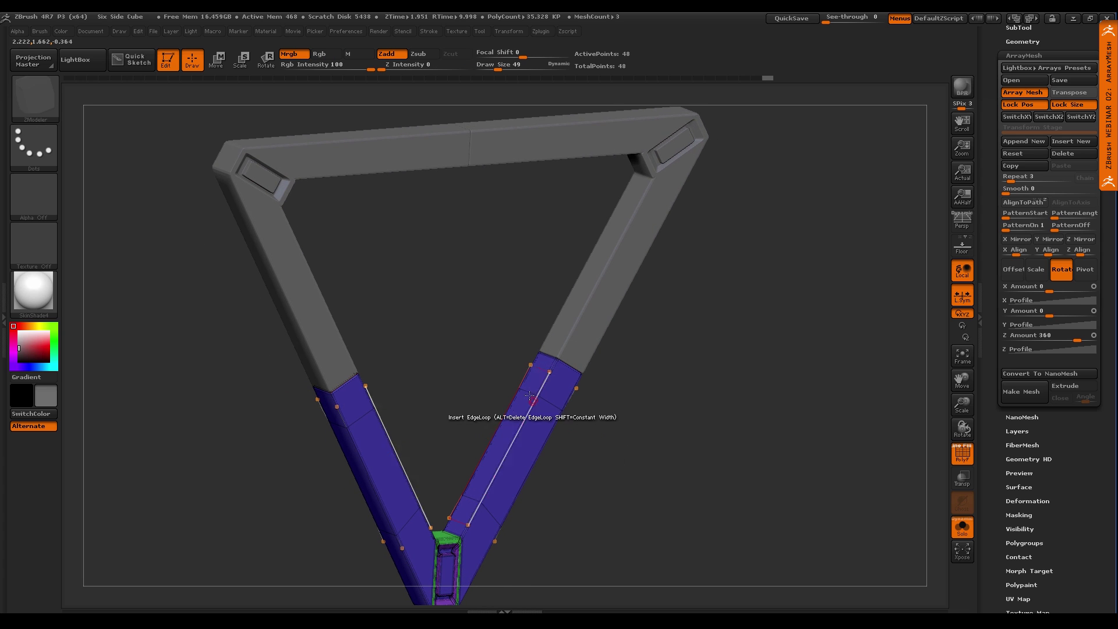
{"action": "left_click", "coordinate": [536, 374]}
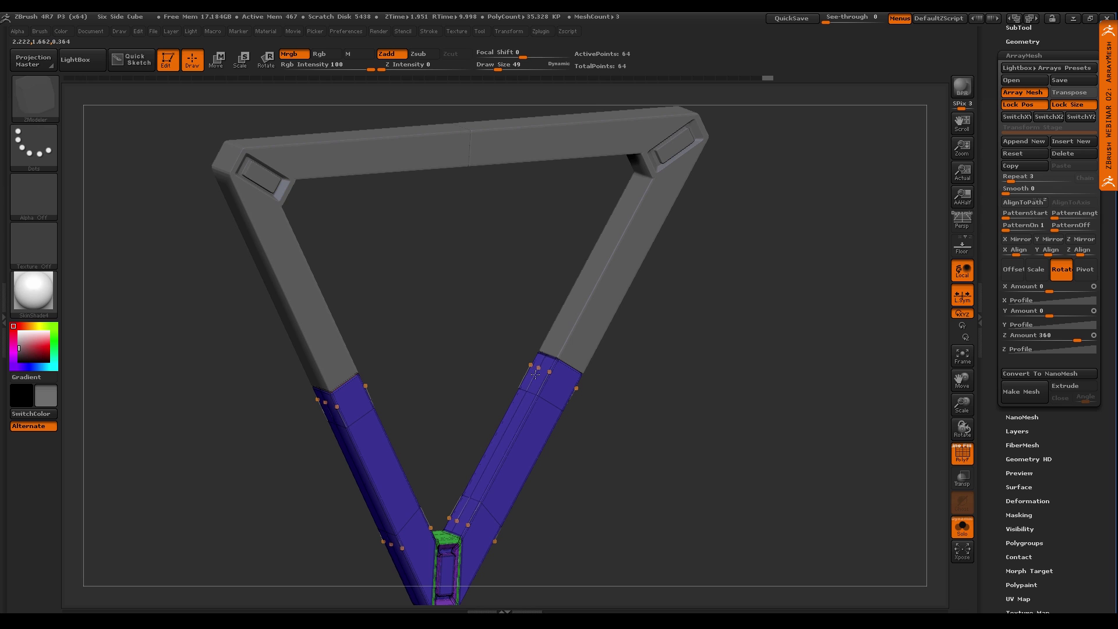
Mark the central strip of polygons along the arms' inner sides and QMesh it outward into a raised rim
{"action": "right_click_drag", "start_coordinate": [504, 462], "coordinate": [491, 495]}
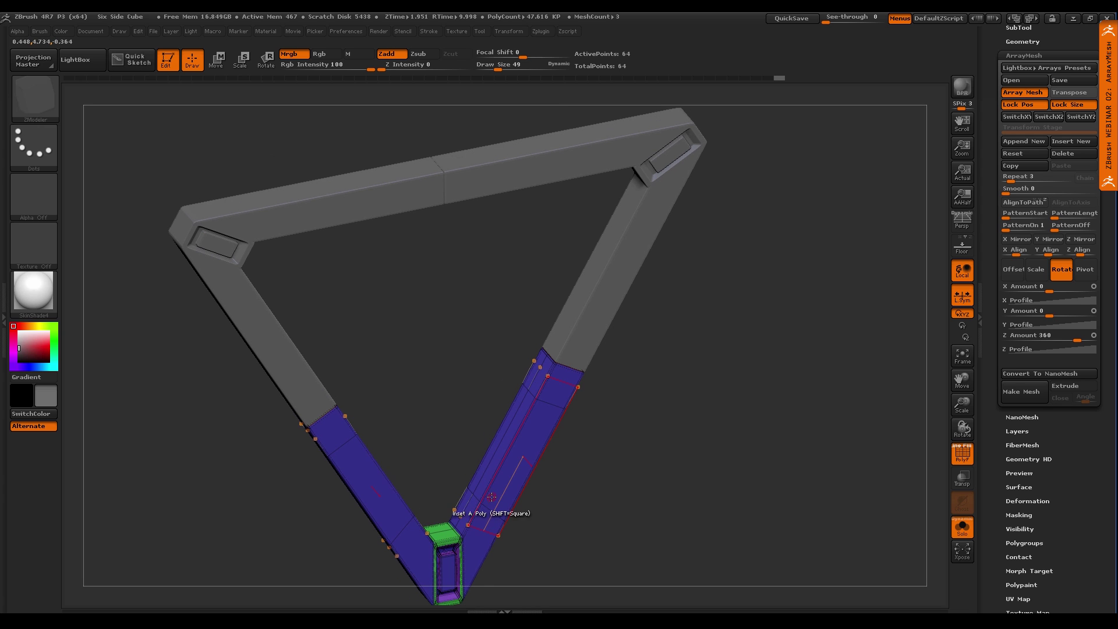
{"action": "left_click", "coordinate": [441, 527], "text": "alt"}
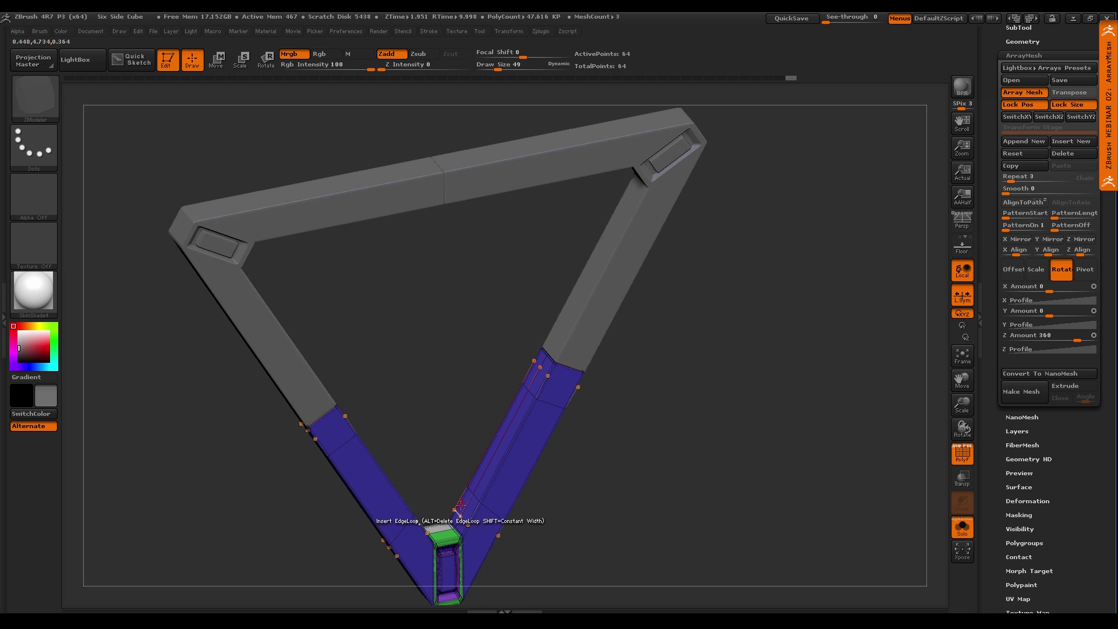
{"action": "key", "text": "shift+d"}
{"action": "right_click_drag", "start_coordinate": [466, 500], "coordinate": [518, 408]}
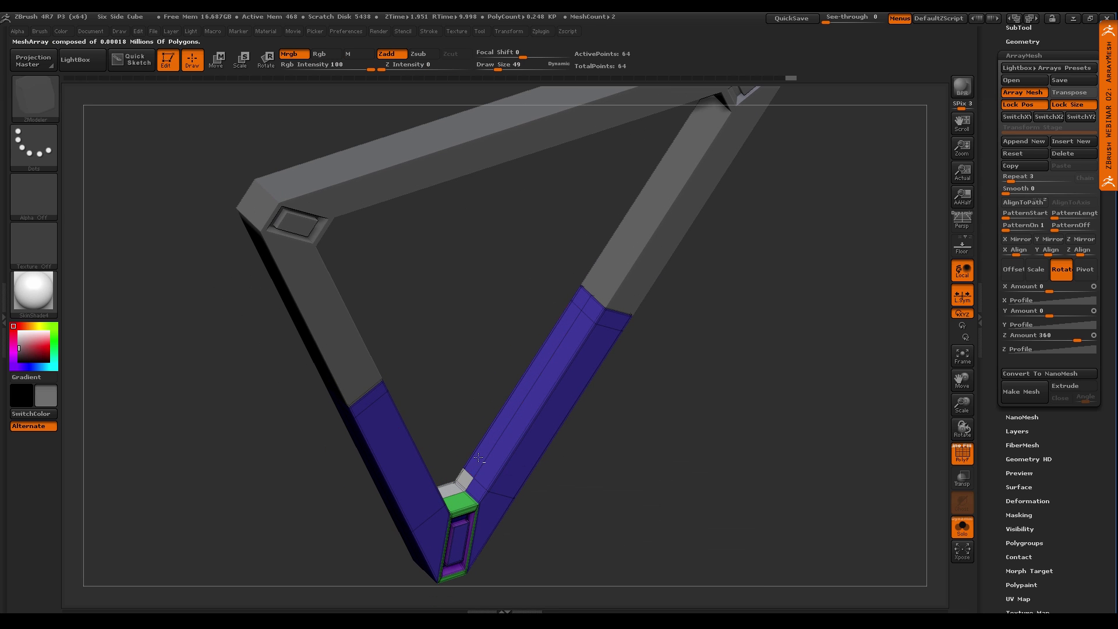
{"action": "left_click", "coordinate": [526, 387]}
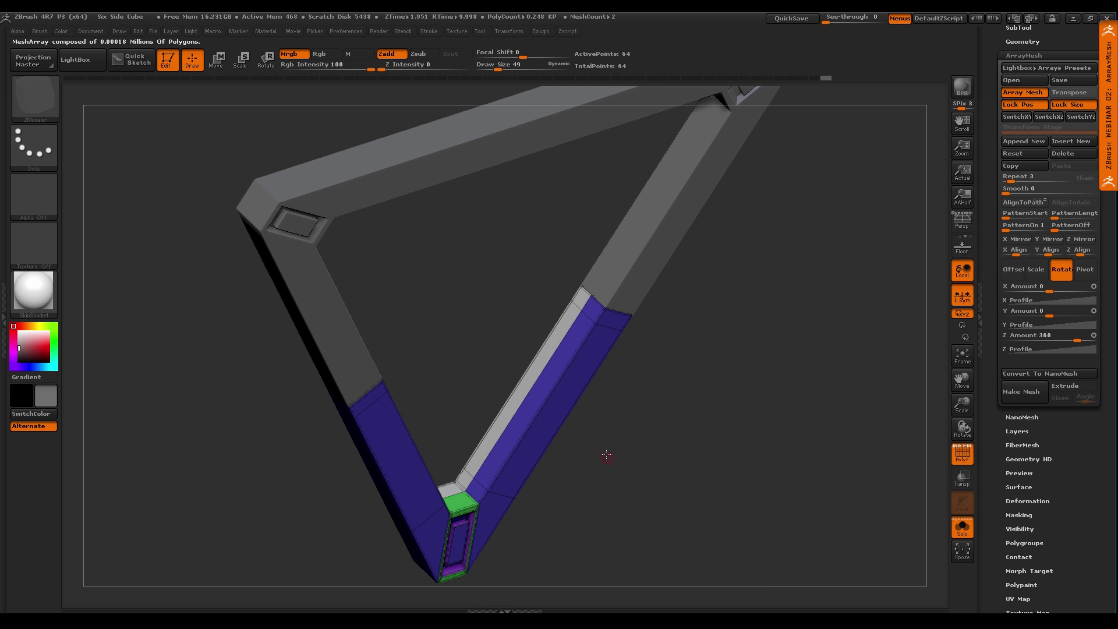
{"action": "right_click_drag", "start_coordinate": [607, 456], "coordinate": [537, 379]}
{"action": "key", "text": "space"}
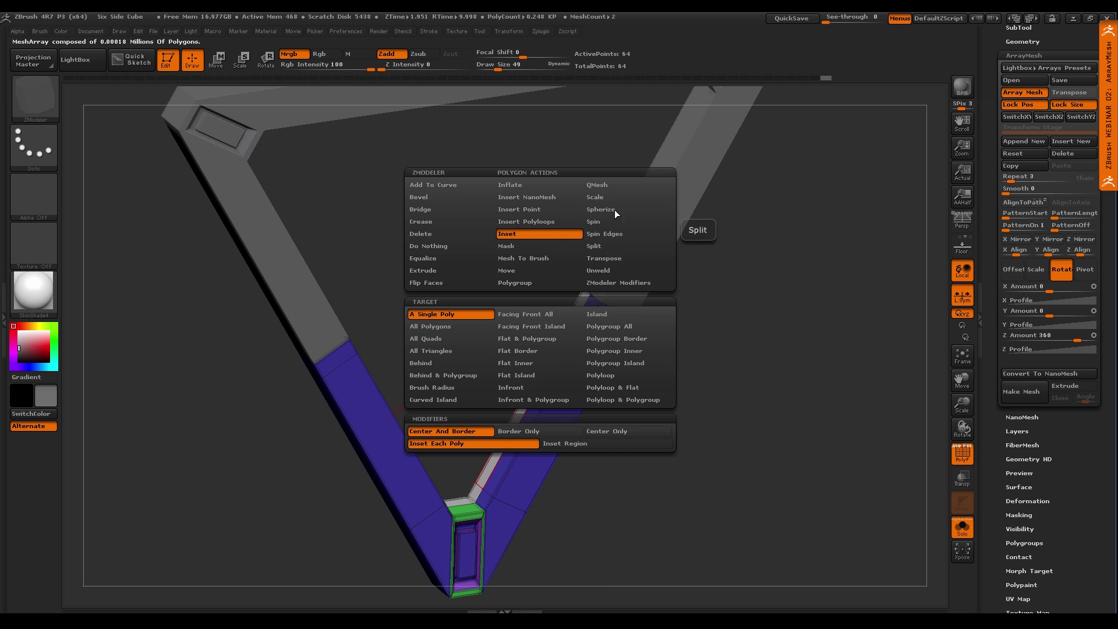
{"action": "left_click", "coordinate": [617, 188]}
{"action": "left_click", "coordinate": [540, 329]}
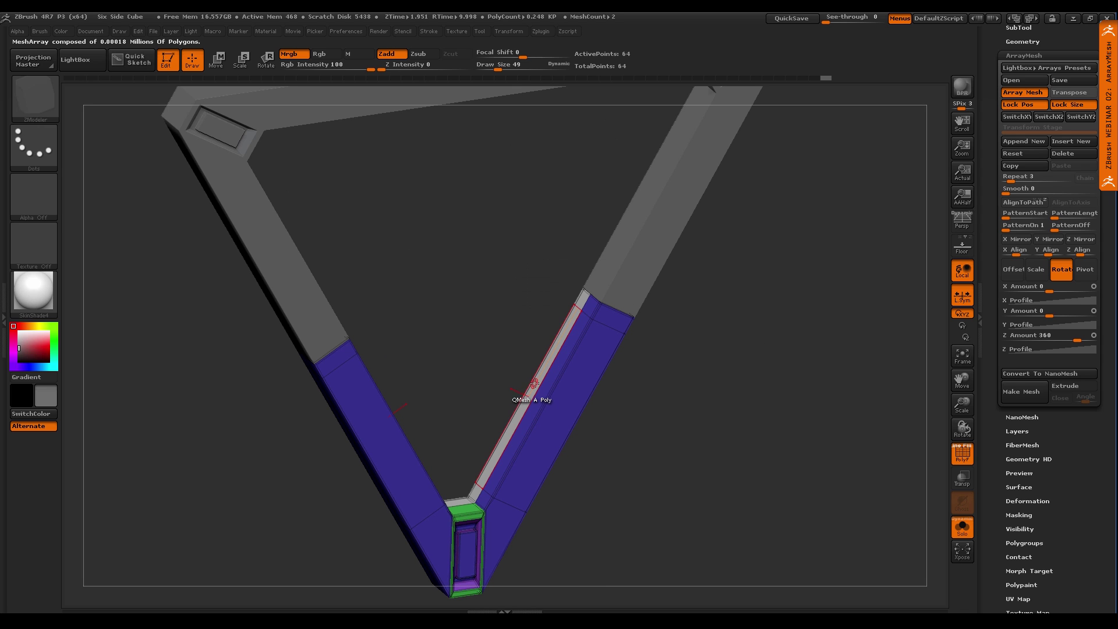
{"action": "left_click", "coordinate": [526, 387]}
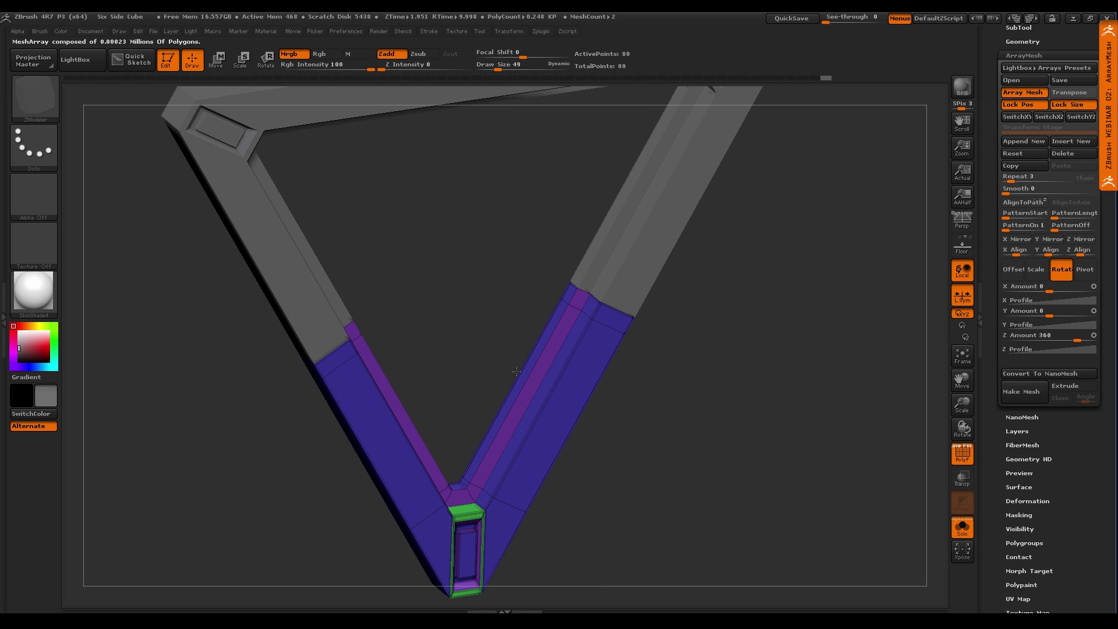
Mark the central strip along the arms' outer sides and around the corner, and QMesh it outward into a matching rim
{"action": "right_click_drag", "start_coordinate": [516, 372], "coordinate": [594, 343], "text": "ctrl"}
{"action": "right_click_drag", "start_coordinate": [629, 410], "coordinate": [618, 461]}
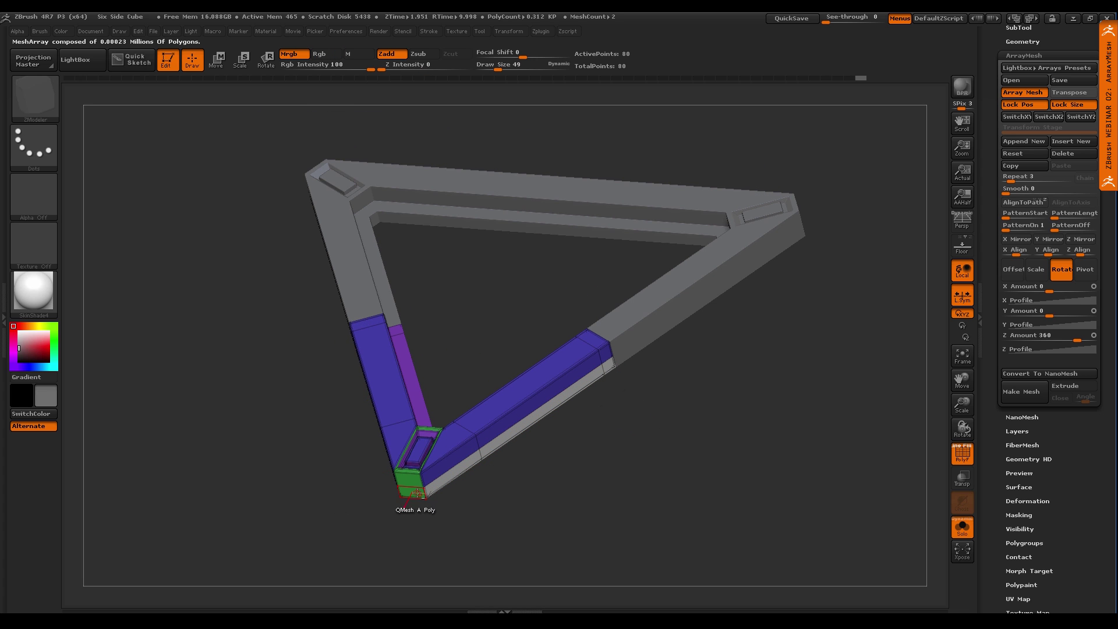
{"action": "left_click", "coordinate": [524, 424]}
{"action": "left_click_drag", "start_coordinate": [524, 423], "coordinate": [548, 440]}
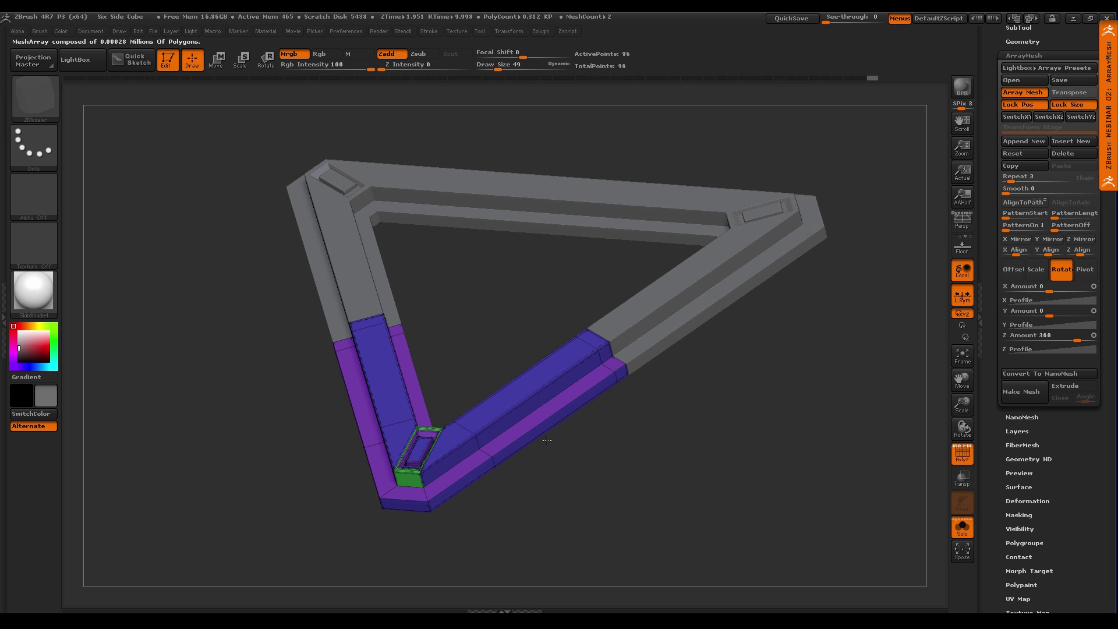
Insert edge loops along the outer rim and delete its corner edge loop to chamfer the rim
{"action": "left_click", "coordinate": [477, 441]}
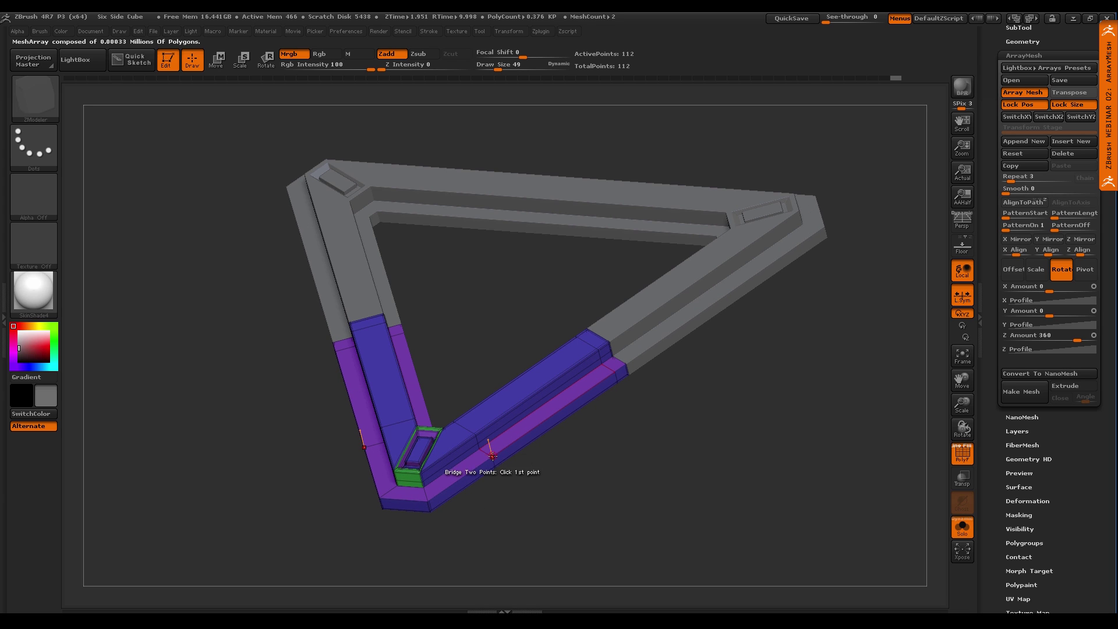
{"action": "left_click", "coordinate": [494, 462]}
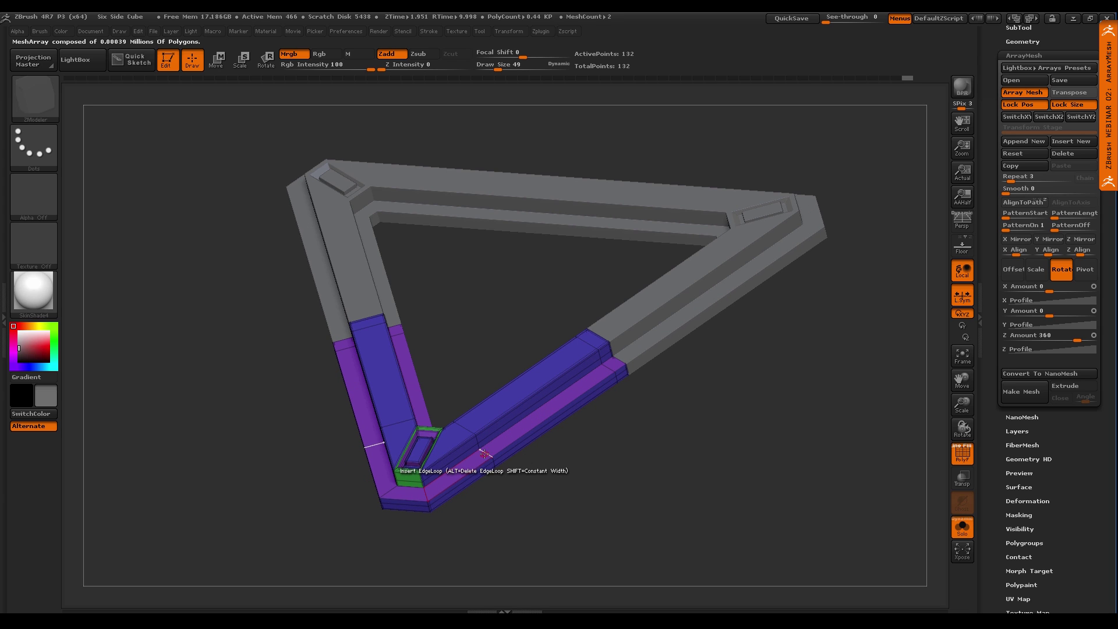
{"action": "left_click", "coordinate": [505, 447]}
{"action": "left_click", "coordinate": [508, 446], "text": "alt"}
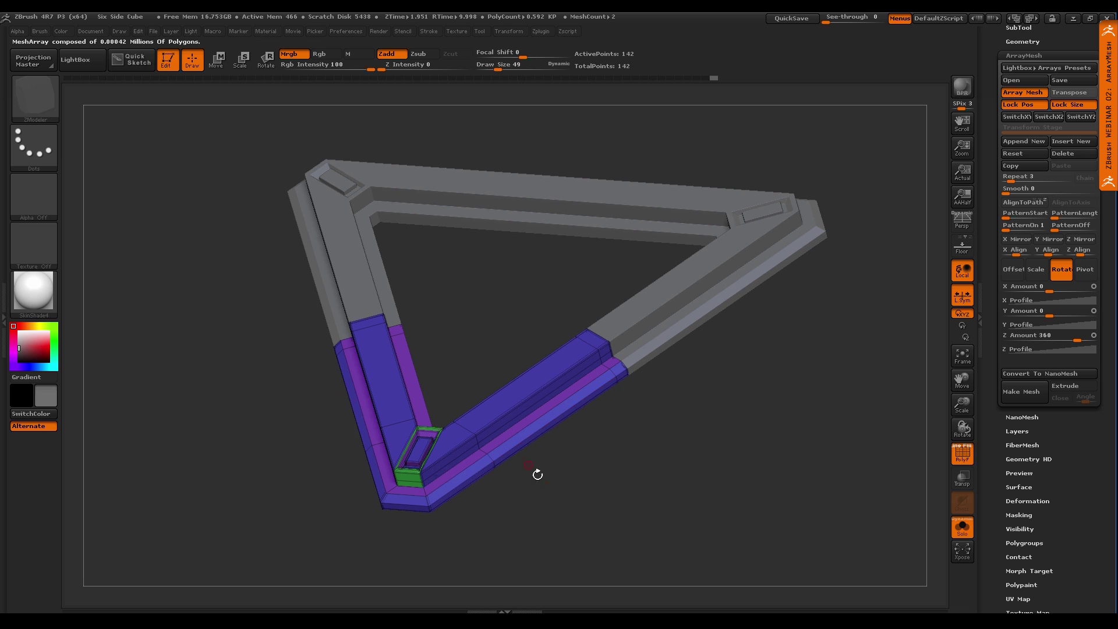
Try to insert an edge loop along the inner rim, and undo it
{"action": "left_click_drag", "start_coordinate": [536, 471], "coordinate": [566, 526]}
{"action": "right_click_drag", "start_coordinate": [566, 526], "coordinate": [581, 508]}
{"action": "right_click_drag", "start_coordinate": [559, 364], "coordinate": [549, 307]}
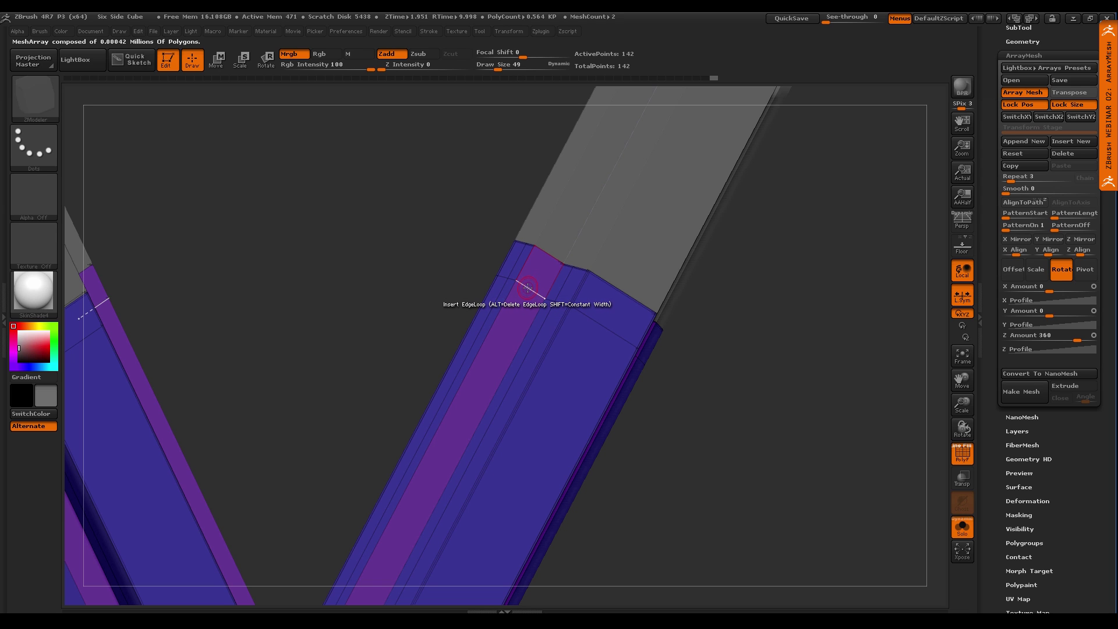
{"action": "left_click", "coordinate": [527, 287]}
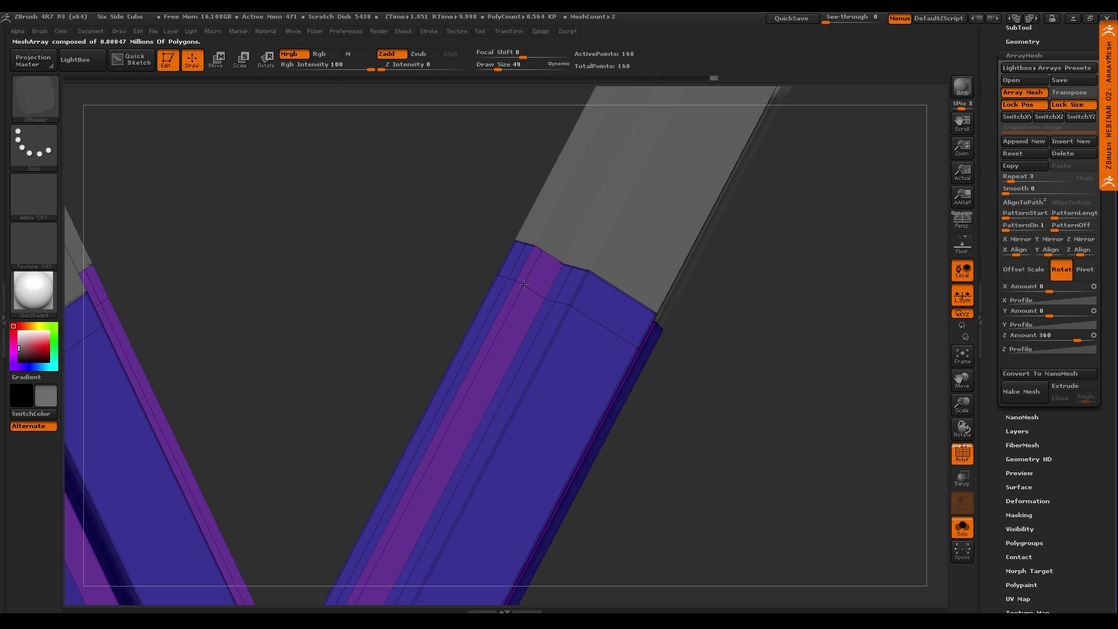
{"action": "key", "text": "ctrl"}
{"action": "key", "text": "ctrl+z"}
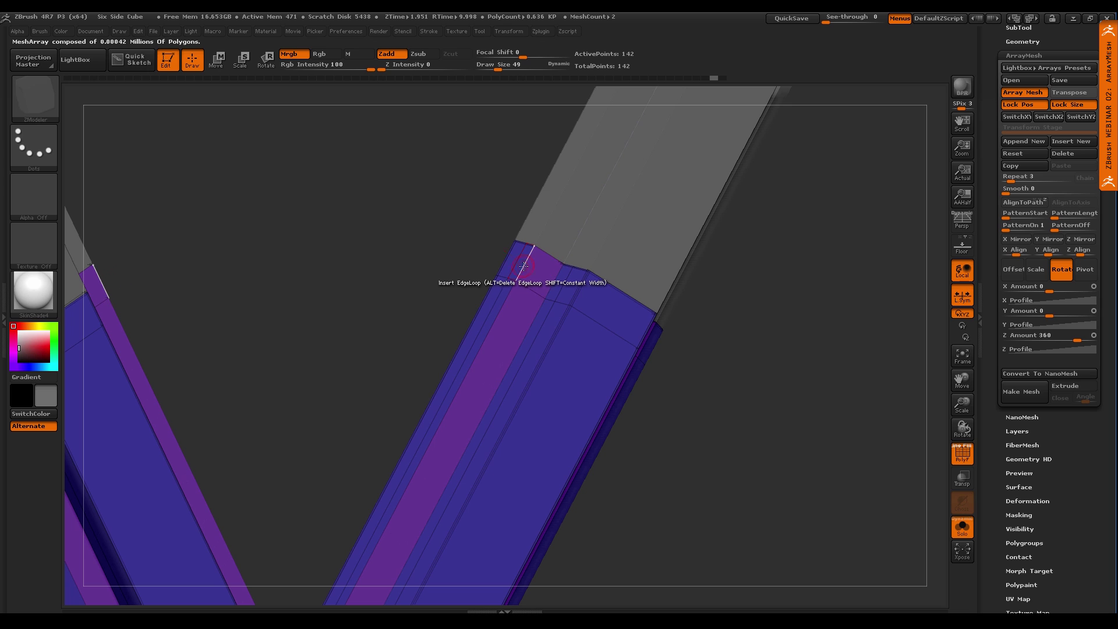
Try a single-row bevel on the complete edge loop of the inner rim, and undo it
{"action": "key", "text": "space"}
{"action": "left_click", "coordinate": [439, 289]}
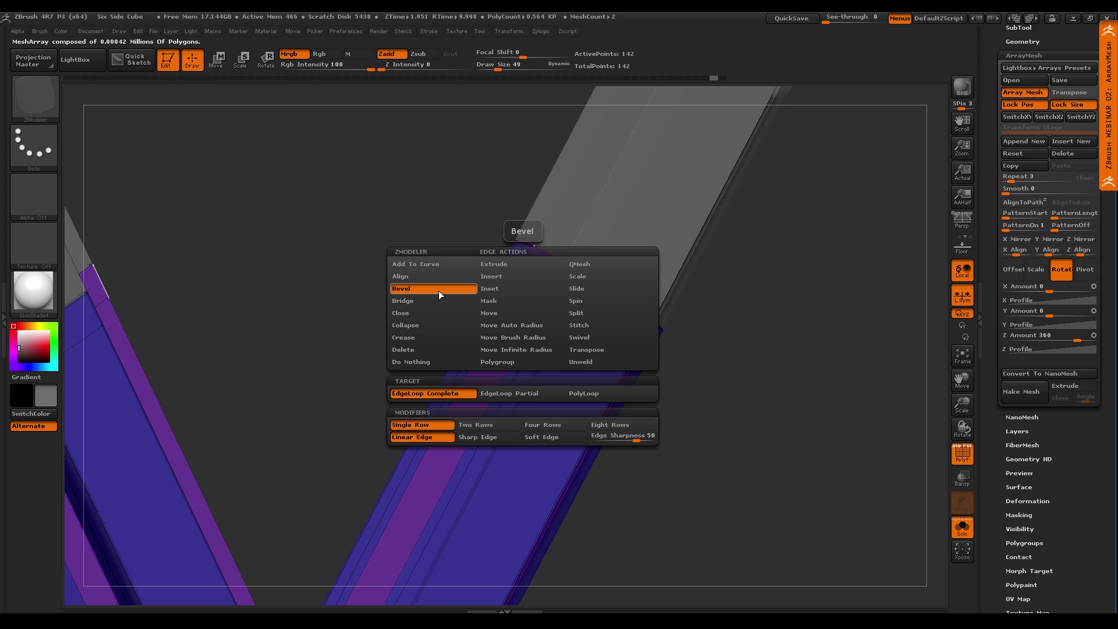
{"action": "left_click_drag", "start_coordinate": [523, 259], "coordinate": [528, 256]}
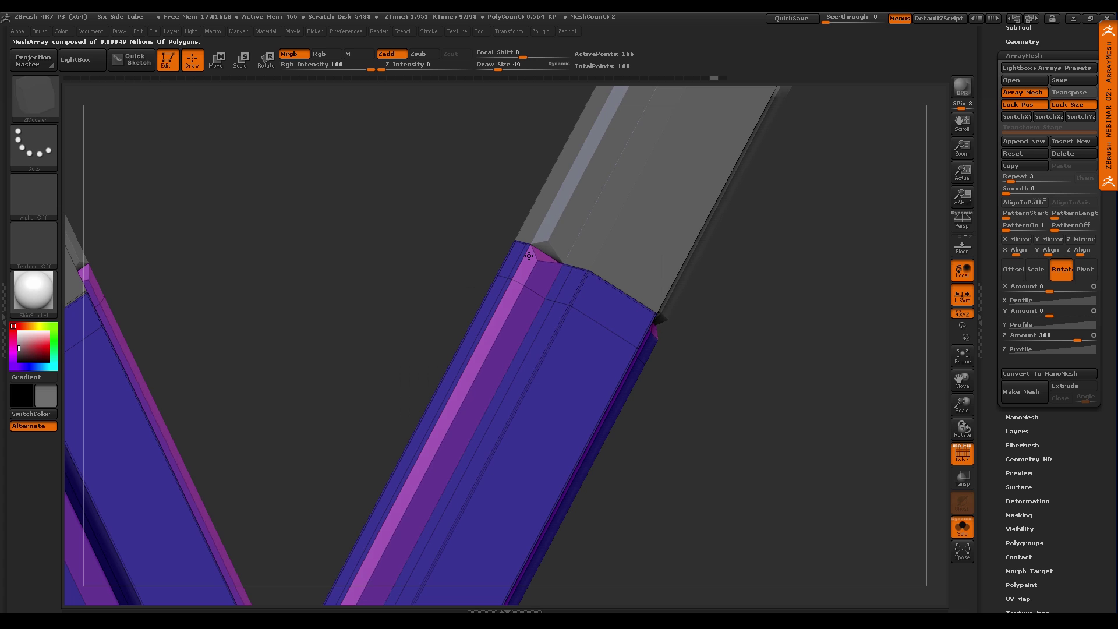
{"action": "right_click_drag", "start_coordinate": [568, 304], "coordinate": [551, 262]}
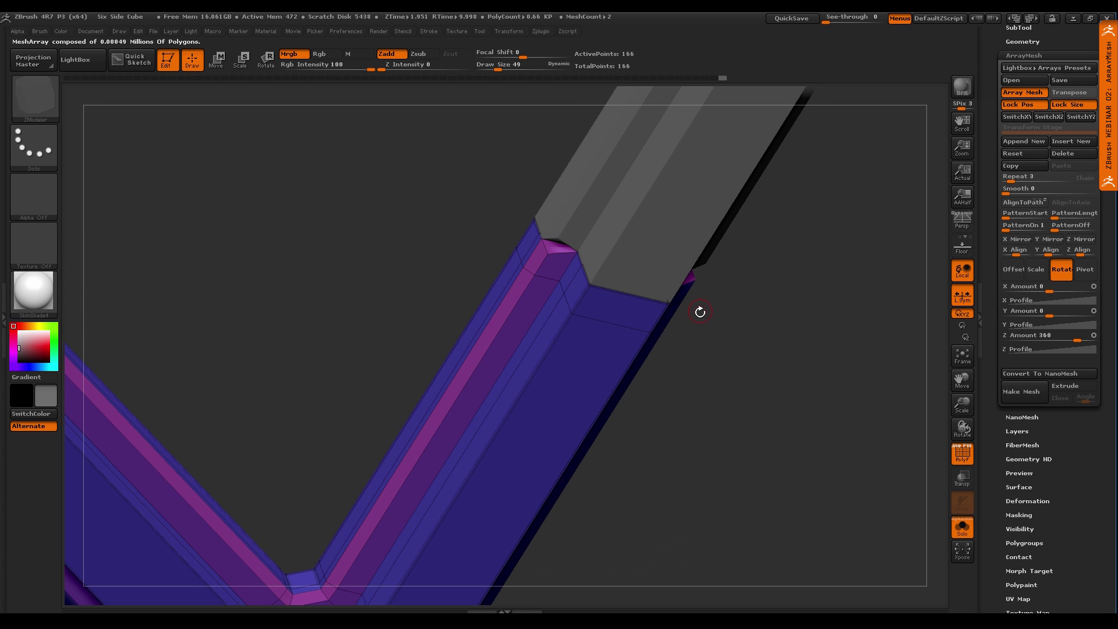
{"action": "right_click_drag", "start_coordinate": [668, 461], "coordinate": [634, 407]}
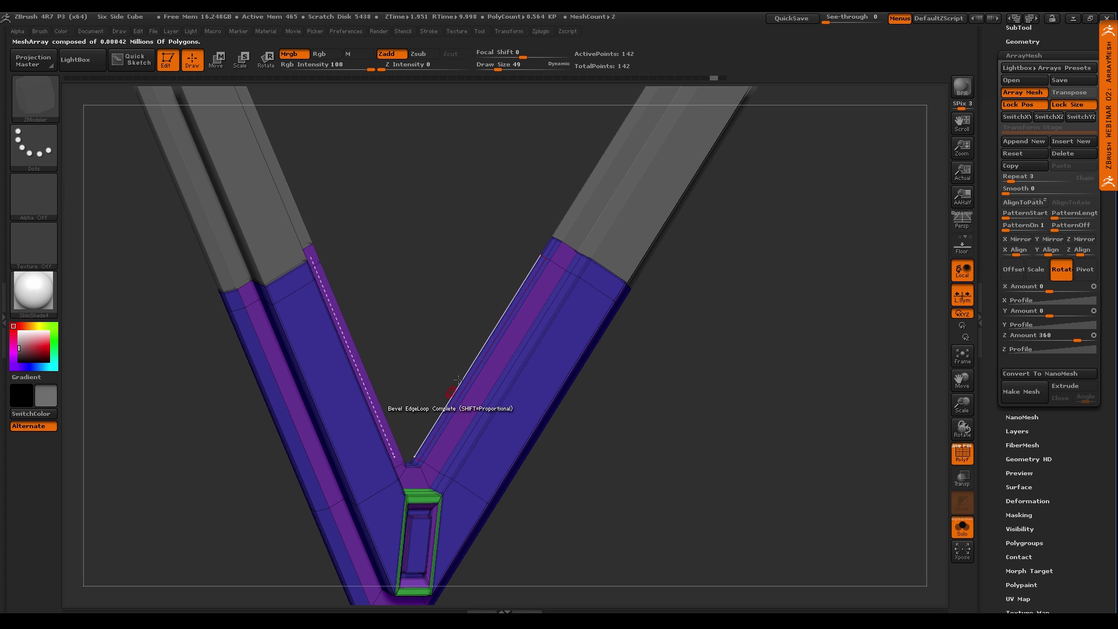
{"action": "key", "text": "ctrl"}
Turn off Array Mesh and insert edge loops along the inner rim, deleting its corner loop to chamfer it
{"action": "right_click_drag", "start_coordinate": [549, 258], "coordinate": [562, 324], "text": "alt"}
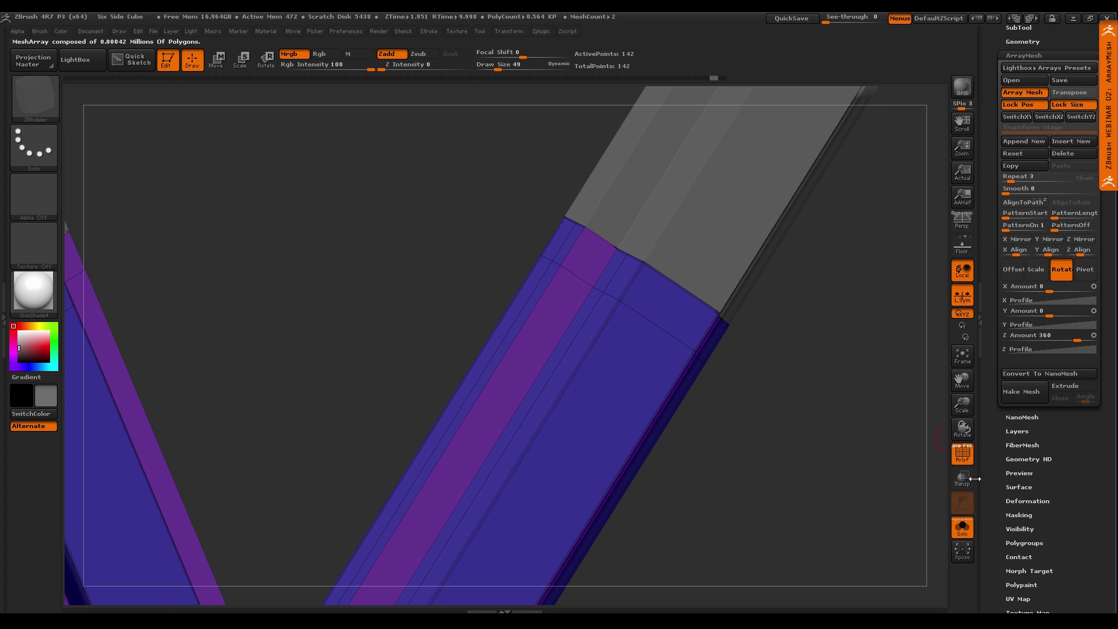
{"action": "left_click", "coordinate": [1025, 93]}
{"action": "right_click_drag", "start_coordinate": [806, 289], "coordinate": [646, 323]}
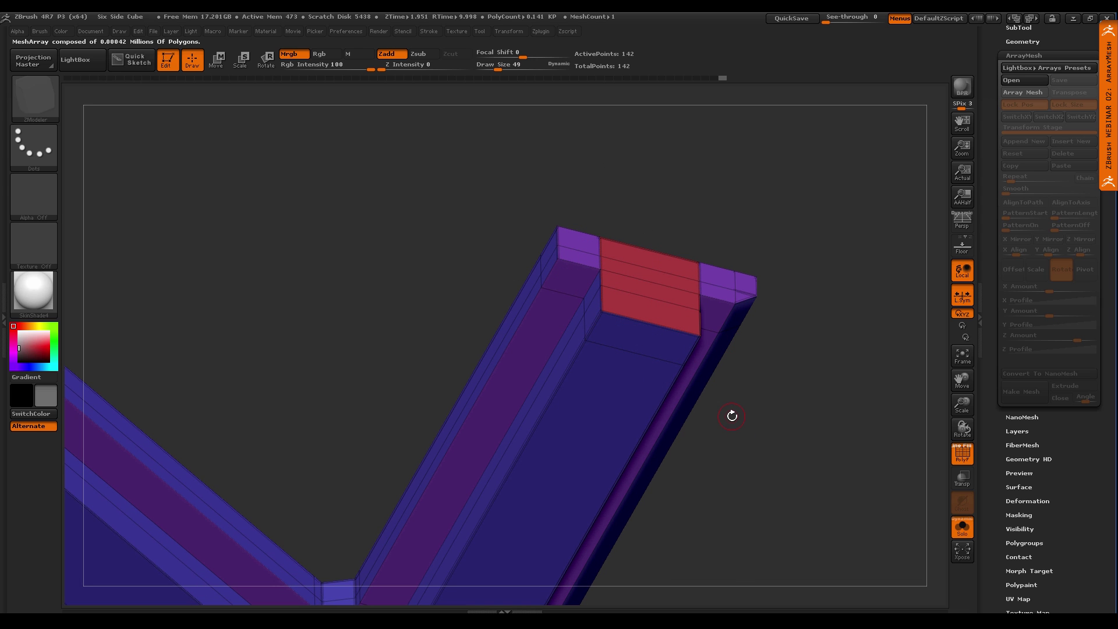
{"action": "left_click_drag", "start_coordinate": [732, 415], "coordinate": [698, 372]}
{"action": "key", "text": "space"}
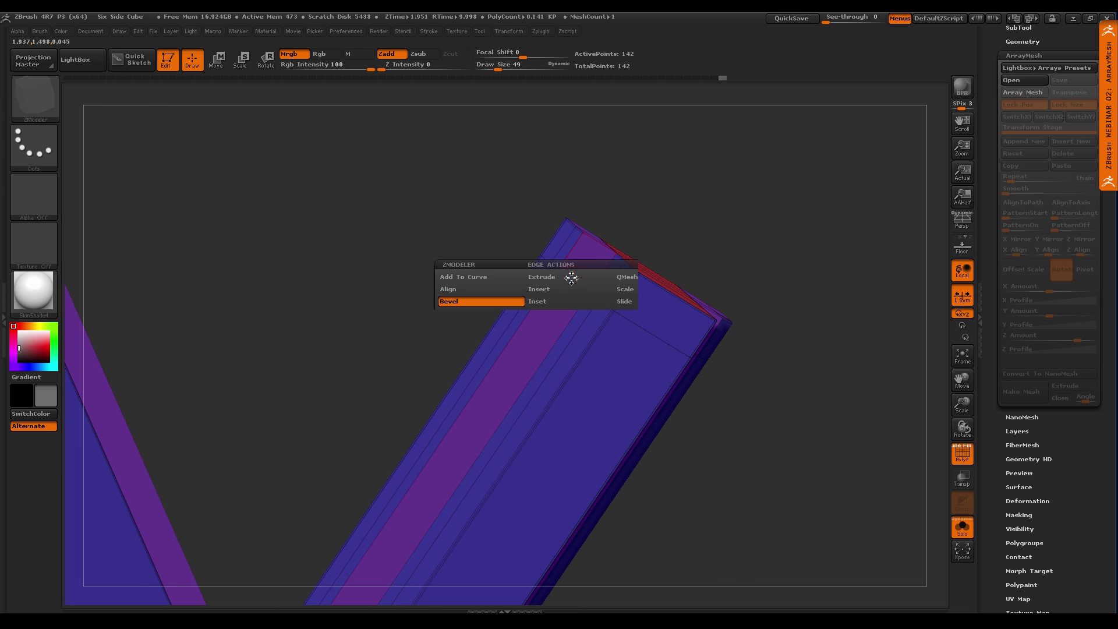
{"action": "left_click", "coordinate": [571, 289]}
{"action": "left_click", "coordinate": [568, 283]}
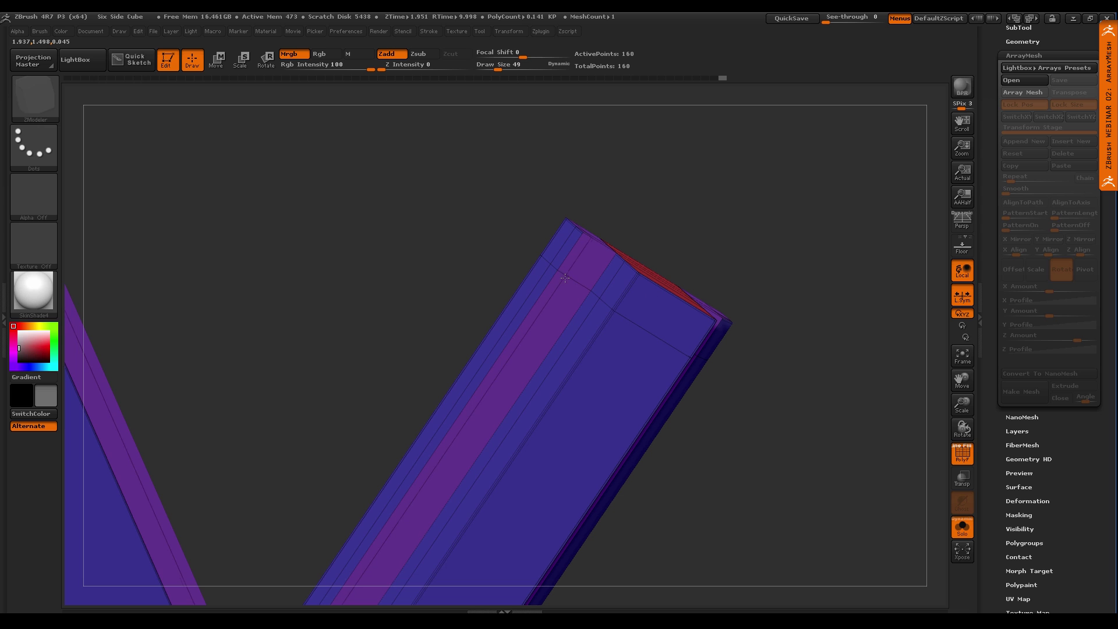
{"action": "right_click_drag", "start_coordinate": [568, 252], "coordinate": [573, 247]}
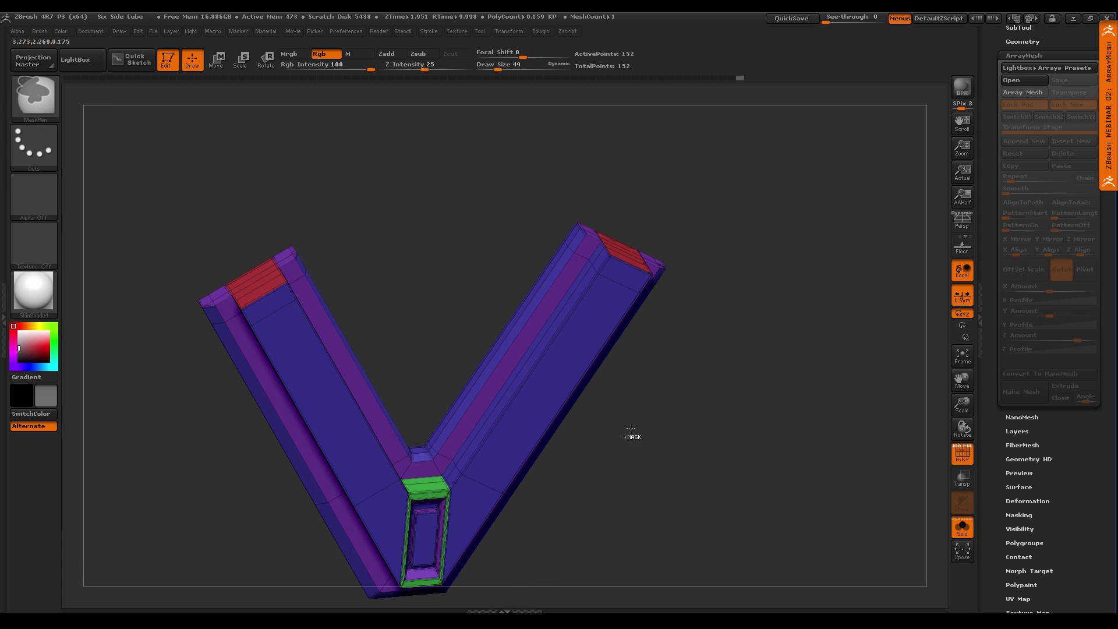
Turn off Solo and re-enable Array Mesh to display the full triangular frame
{"action": "right_click_drag", "start_coordinate": [630, 429], "coordinate": [658, 432]}
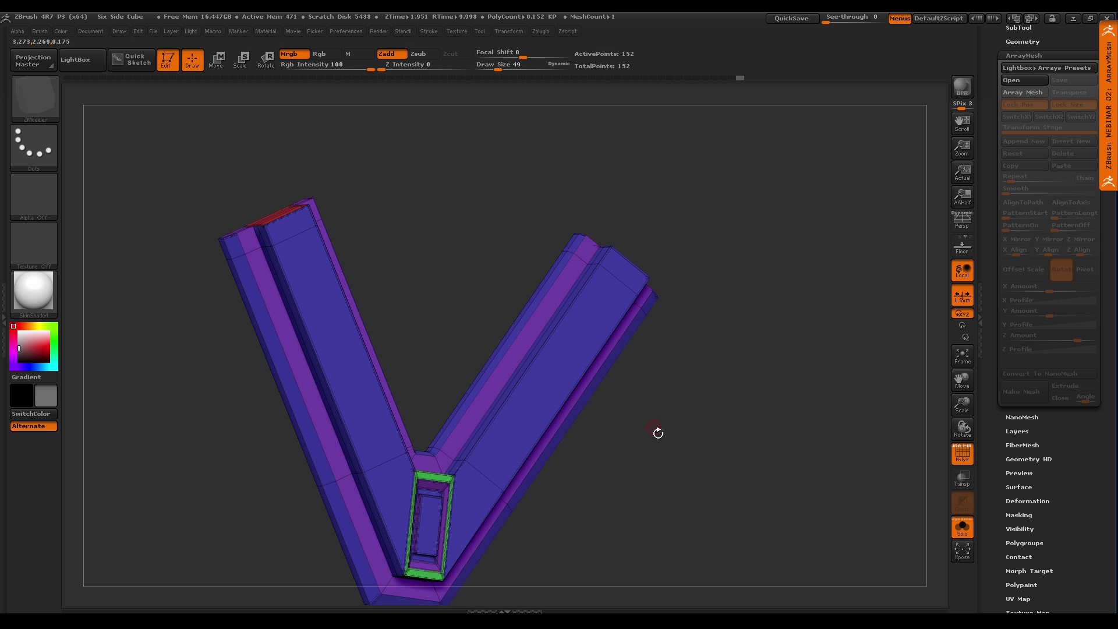
{"action": "left_click", "coordinate": [962, 527]}
{"action": "left_click", "coordinate": [1028, 93]}
{"action": "mouse_move", "coordinate": [751, 449]}
{"action": "right_mouse_down"}
{"action": "mouse_move", "coordinate": [736, 407]}
{"action": "mouse_move", "coordinate": [644, 395]}
{"action": "mouse_move", "coordinate": [631, 435]}
{"action": "mouse_move", "coordinate": [599, 407]}
{"action": "right_mouse_up"}
{"action": "key", "text": "shift"}
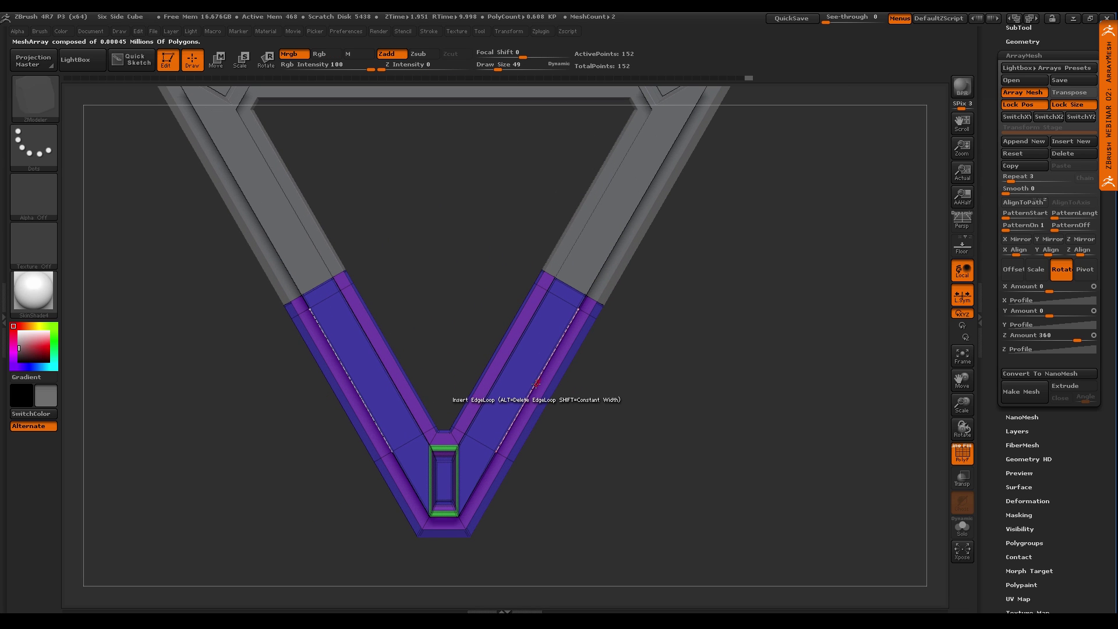
Insert multiple edge loops across the corner piece's arms using Interactive Resolution and alternating polygroups
{"action": "key", "text": "space"}
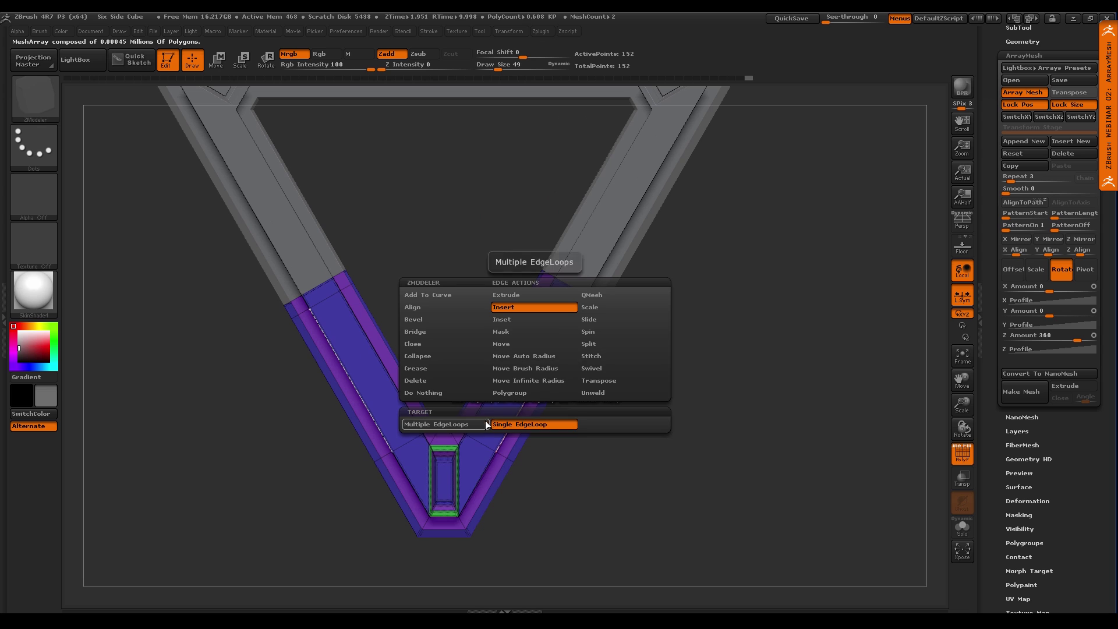
{"action": "key", "text": "space"}
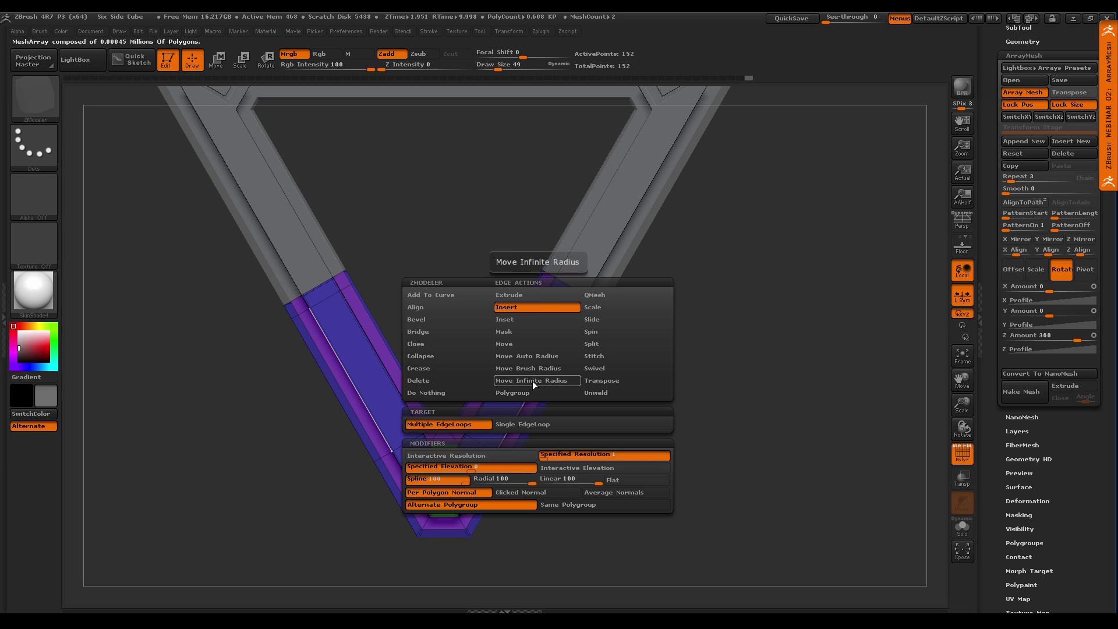
{"action": "left_click", "coordinate": [476, 456]}
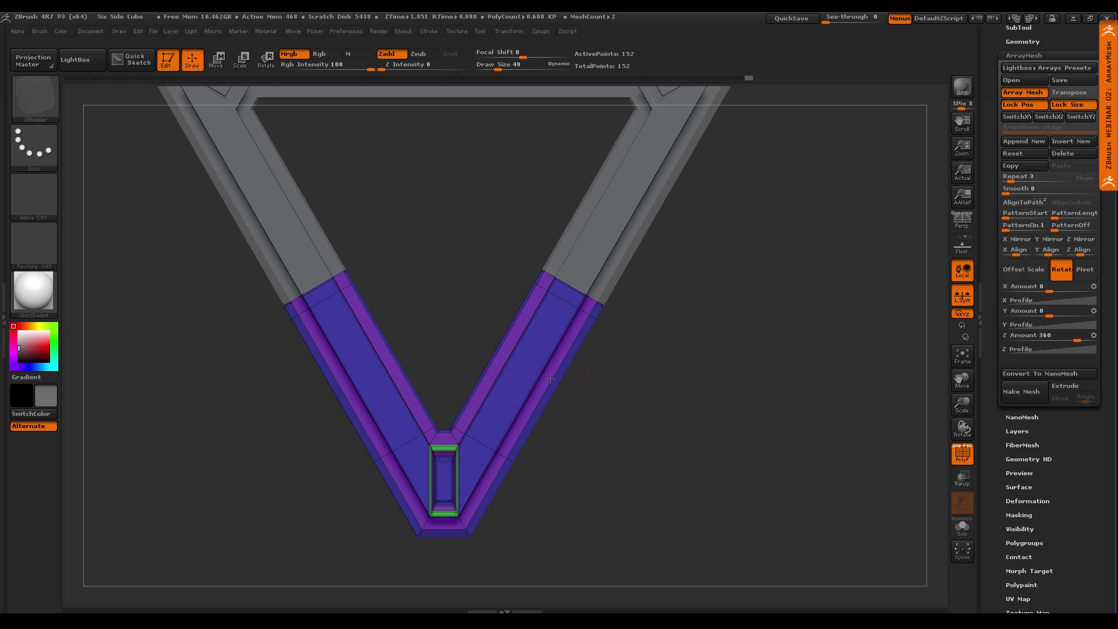
{"action": "left_click_drag", "start_coordinate": [506, 402], "coordinate": [555, 344]}
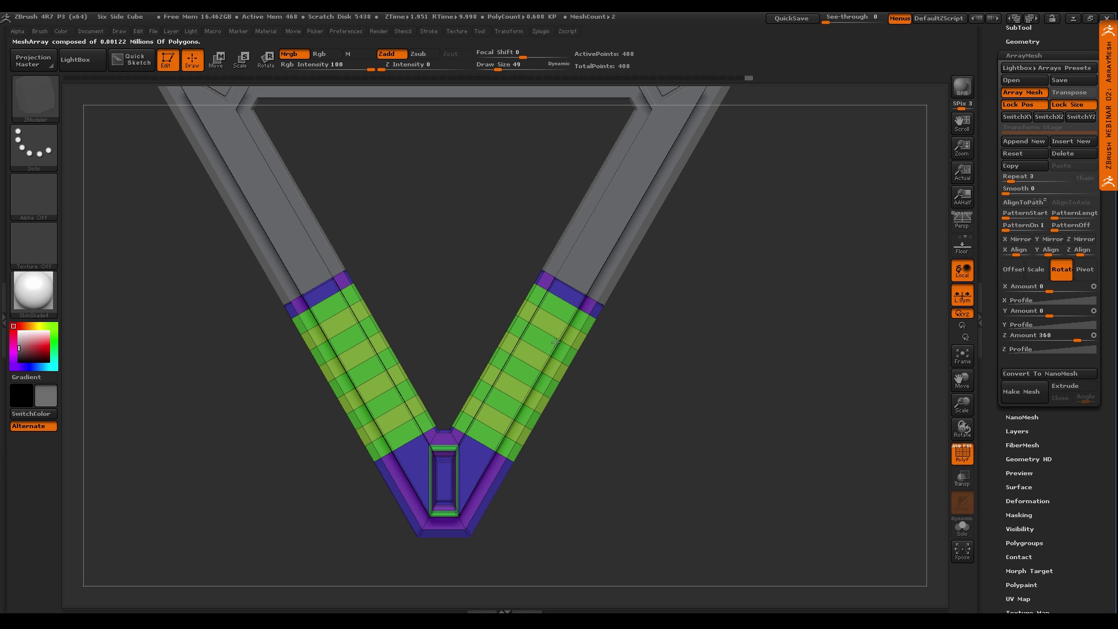
Extrude the alternating bands along both arms into raised ribs using QMesh targeting Polygroup All
{"action": "left_click_drag", "start_coordinate": [594, 379], "coordinate": [585, 330]}
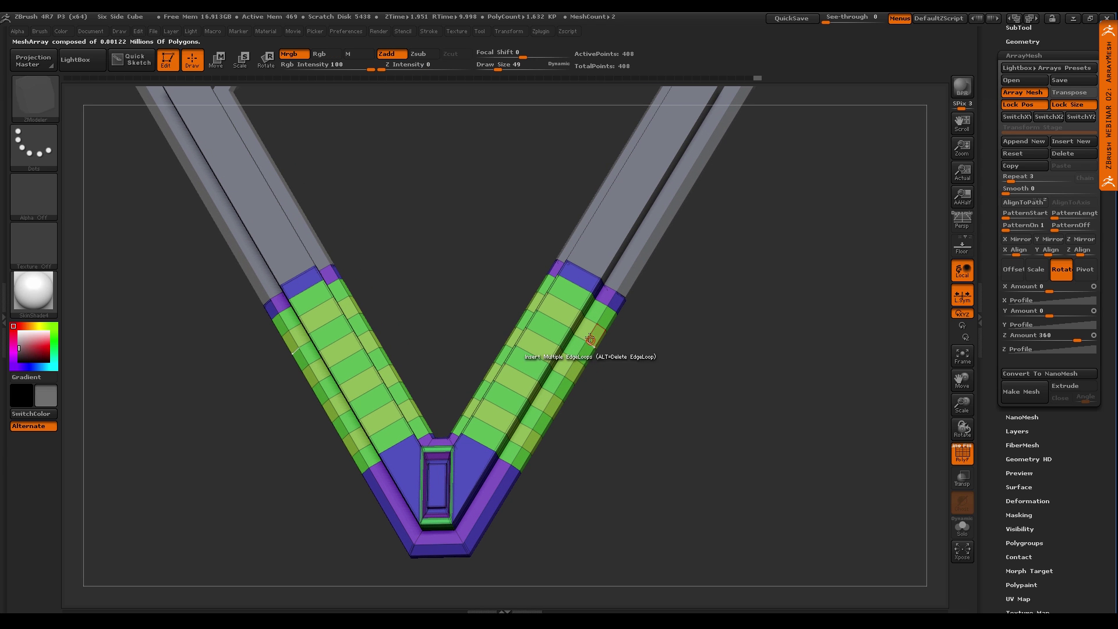
{"action": "key", "text": "space"}
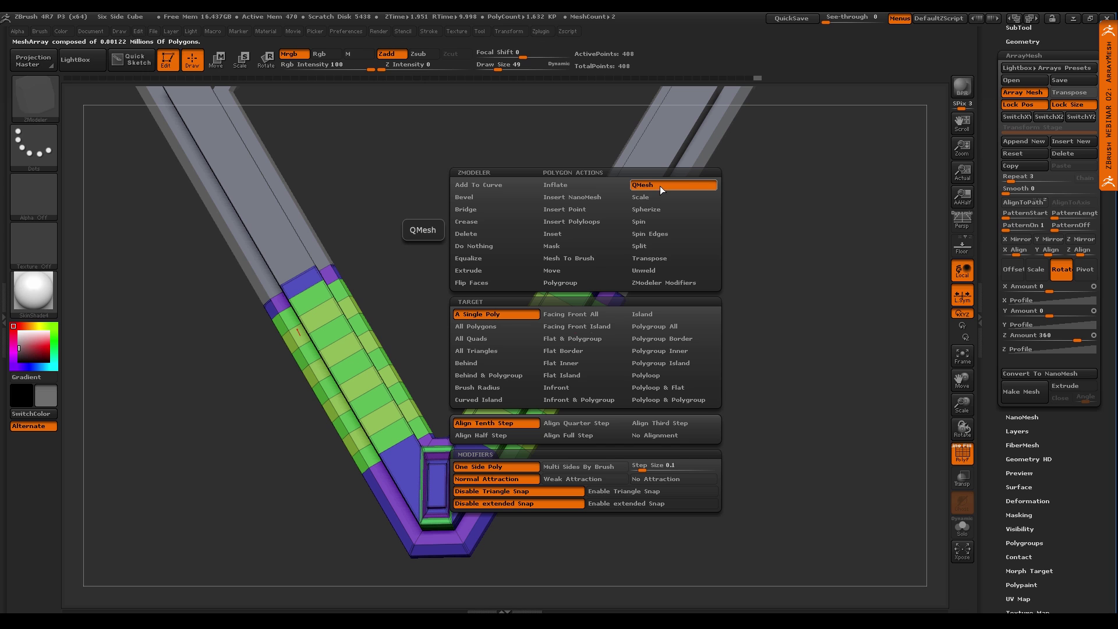
{"action": "left_click", "coordinate": [673, 330]}
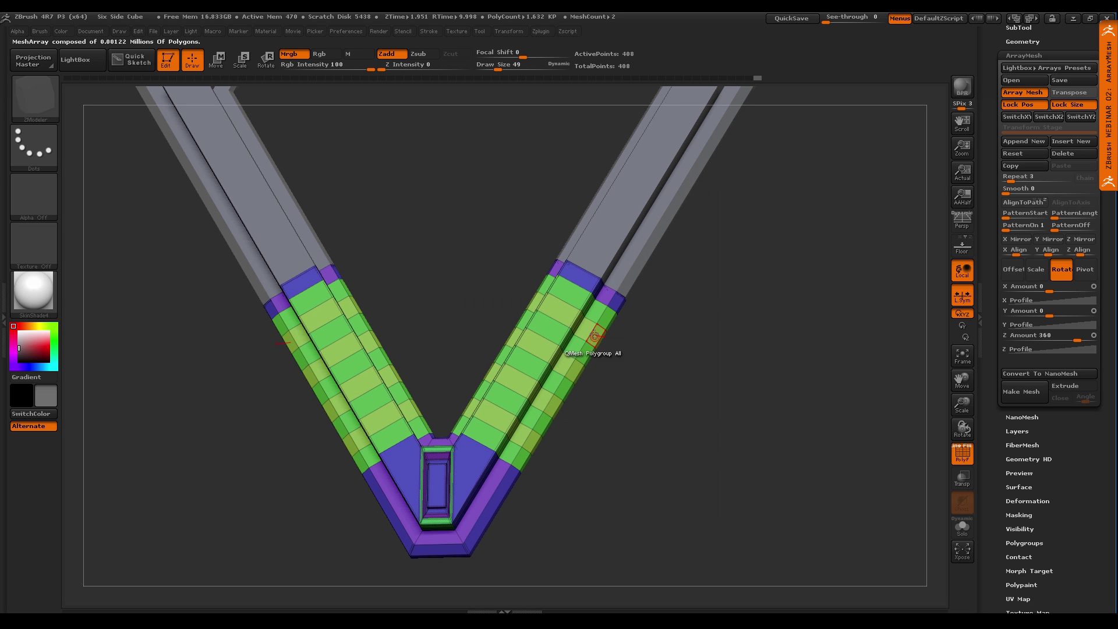
{"action": "left_click_drag", "start_coordinate": [586, 350], "coordinate": [600, 324]}
{"action": "mouse_move", "coordinate": [629, 349]}
{"action": "right_mouse_down", "text": "ctrl"}
{"action": "mouse_move", "coordinate": [616, 390]}
{"action": "mouse_move", "coordinate": [557, 432]}
{"action": "mouse_move", "coordinate": [573, 450]}
{"action": "mouse_move", "coordinate": [569, 414]}
{"action": "mouse_move", "coordinate": [529, 366]}
{"action": "right_mouse_up", "text": "ctrl"}
{"action": "key", "text": "ctrl+z"}
{"action": "mouse_move", "coordinate": [529, 366]}
{"action": "left_mouse_down"}
{"action": "mouse_move", "coordinate": [603, 323]}
{"action": "mouse_move", "coordinate": [517, 367]}
{"action": "mouse_move", "coordinate": [544, 375]}
{"action": "left_mouse_up"}
{"action": "left_click_drag", "start_coordinate": [609, 399], "coordinate": [570, 416], "text": "alt"}
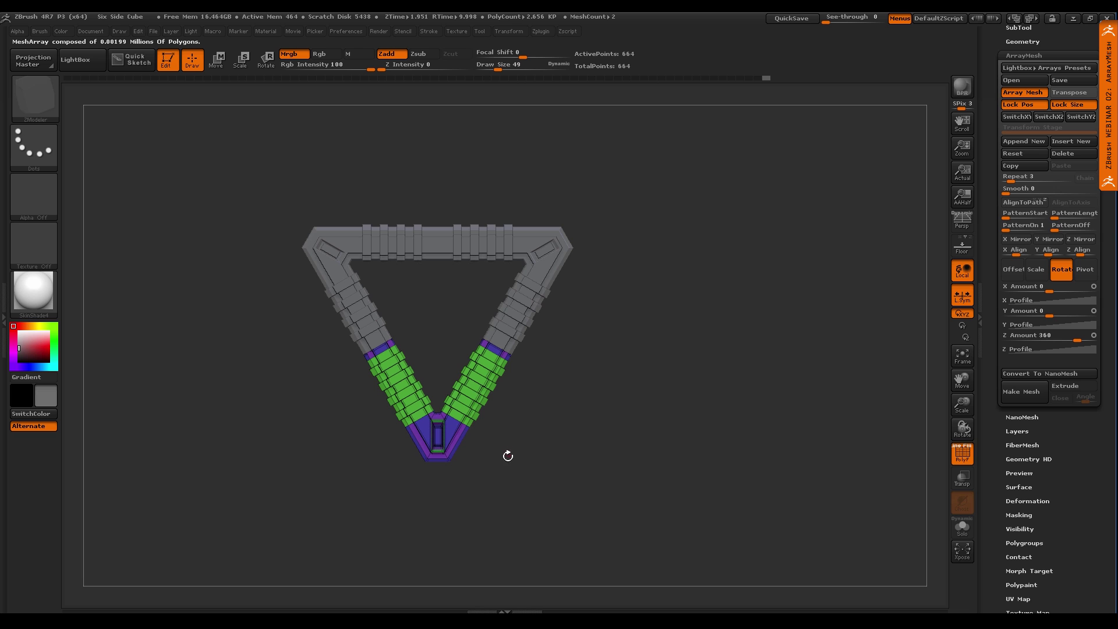
Raise the angled face beside the corner's rectangular recess using QMesh on A Single Poly
{"action": "left_click_drag", "start_coordinate": [511, 480], "coordinate": [492, 366], "text": "alt"}
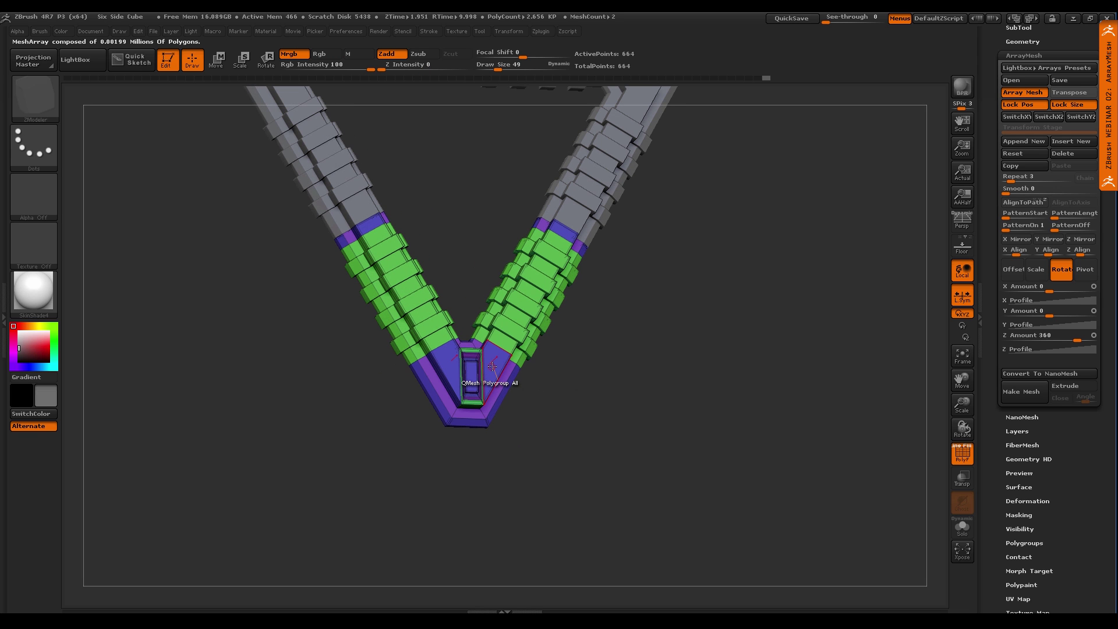
{"action": "left_click", "coordinate": [492, 365]}
{"action": "key", "text": "space"}
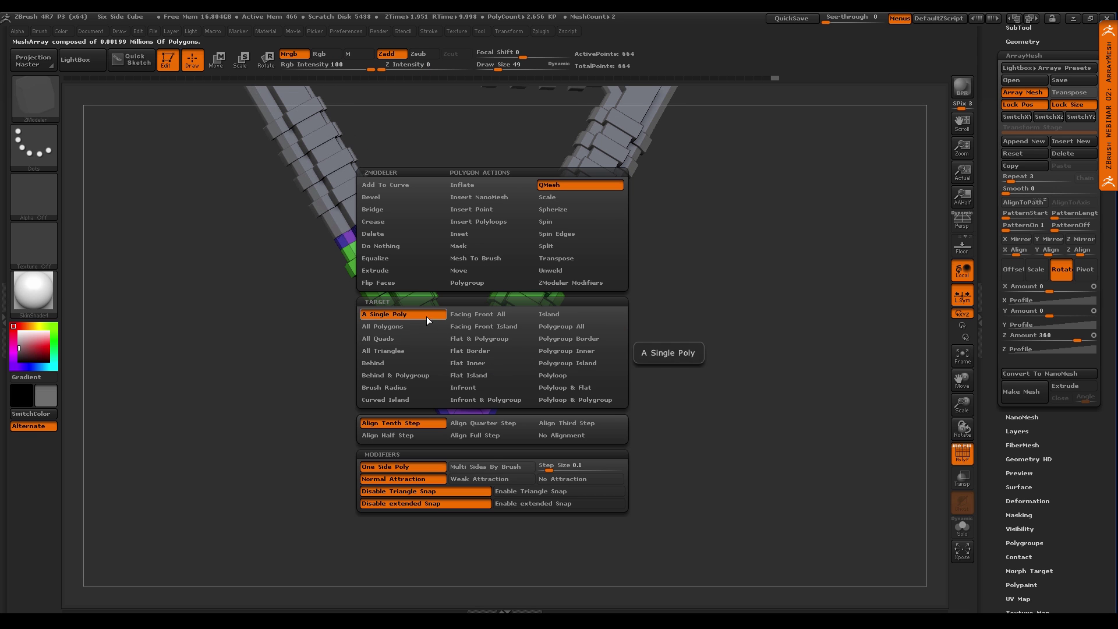
{"action": "left_click", "coordinate": [426, 316]}
{"action": "mouse_move", "coordinate": [500, 354]}
{"action": "left_mouse_down"}
{"action": "mouse_move", "coordinate": [606, 309]}
{"action": "mouse_move", "coordinate": [499, 368]}
{"action": "left_mouse_up"}
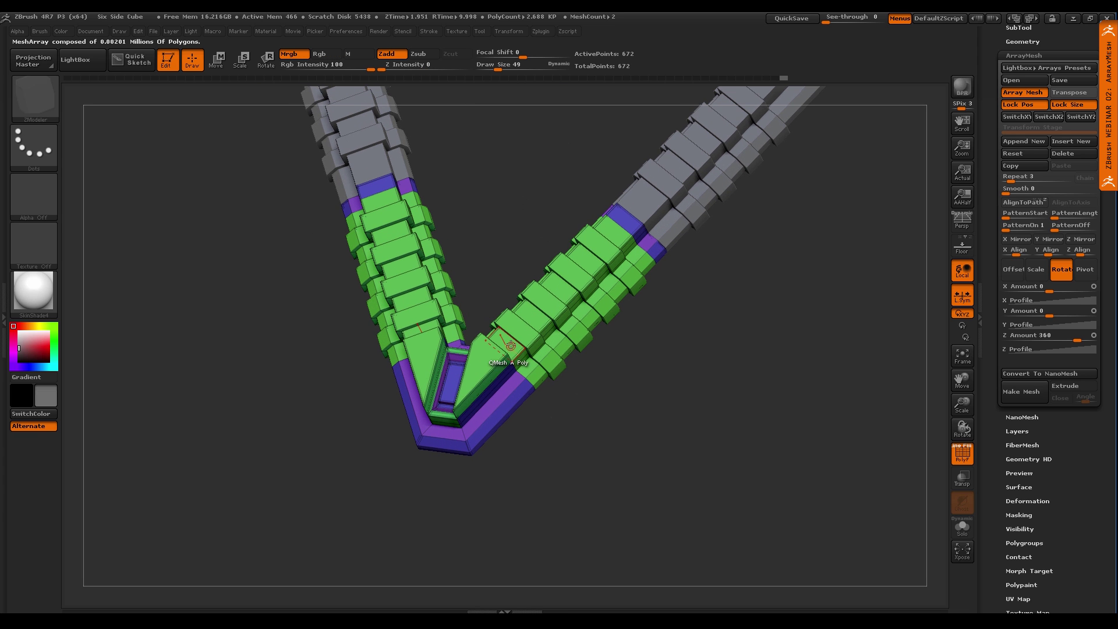
Extrude the small face at the pointed end of the rectangular recess using QMesh on a single poly
{"action": "left_click_drag", "start_coordinate": [657, 369], "coordinate": [559, 437]}
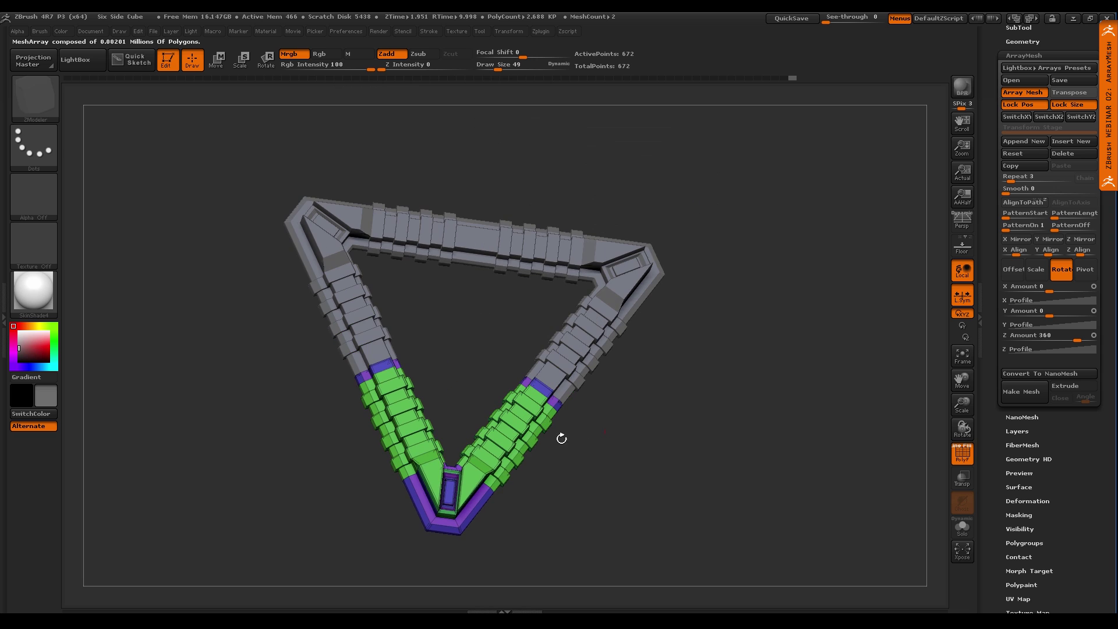
{"action": "left_click_drag", "start_coordinate": [449, 464], "coordinate": [472, 430]}
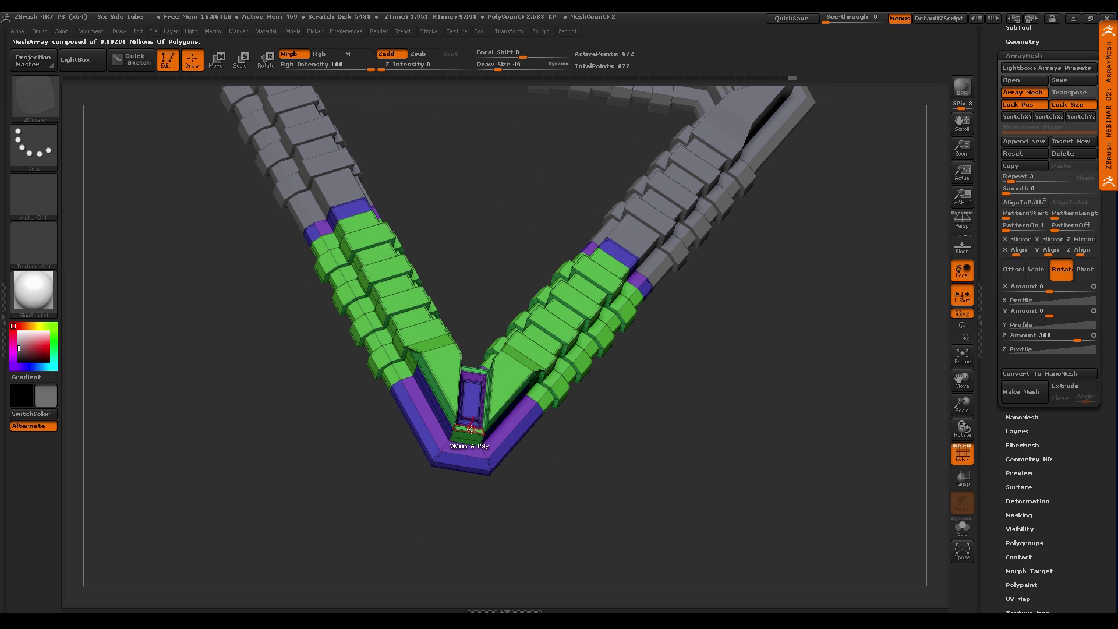
{"action": "key", "text": "ctrl+z"}
{"action": "right_click_drag", "start_coordinate": [493, 477], "coordinate": [498, 413]}
{"action": "left_click_drag", "start_coordinate": [482, 402], "coordinate": [485, 445]}
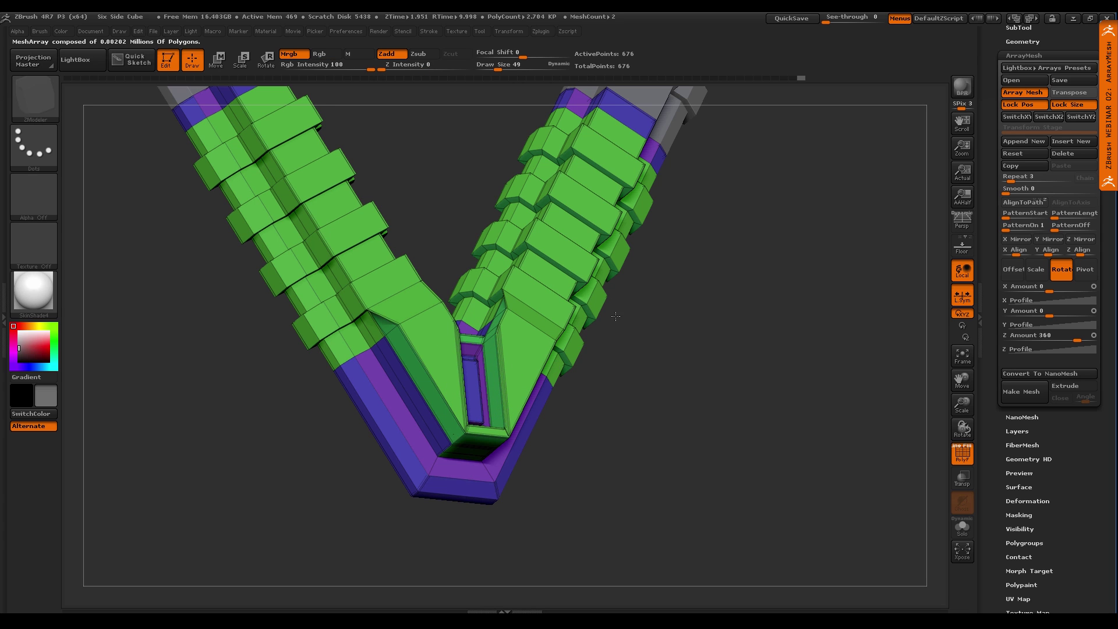
Merge the corner piece into one polygroup and turn off Array Mesh
{"action": "left_click_drag", "start_coordinate": [636, 402], "coordinate": [623, 454]}
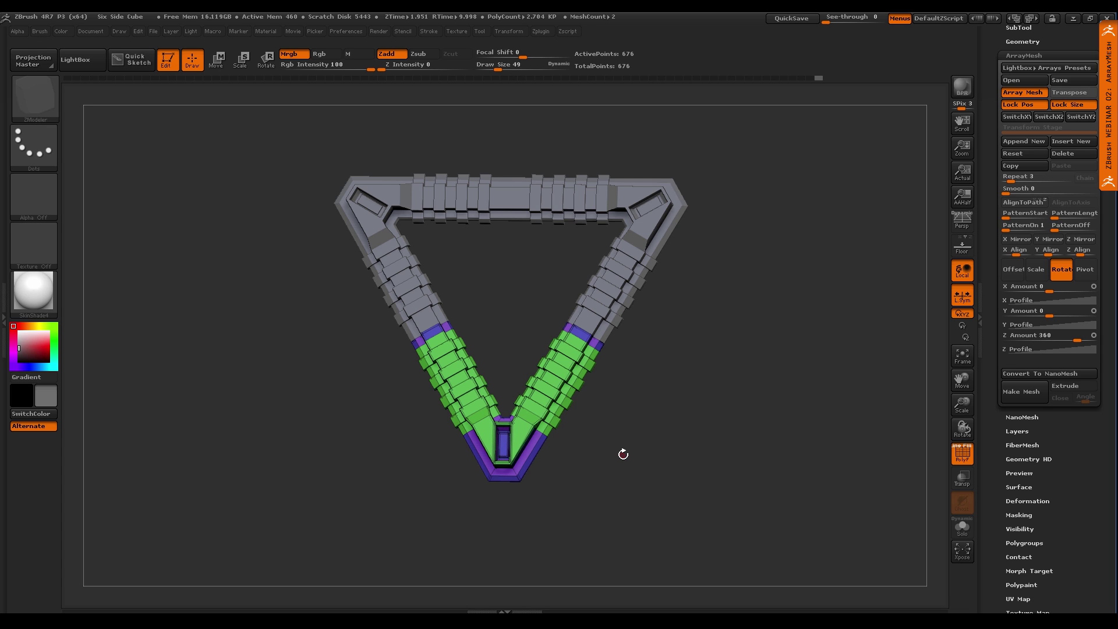
{"action": "key", "text": "ctrl+w"}
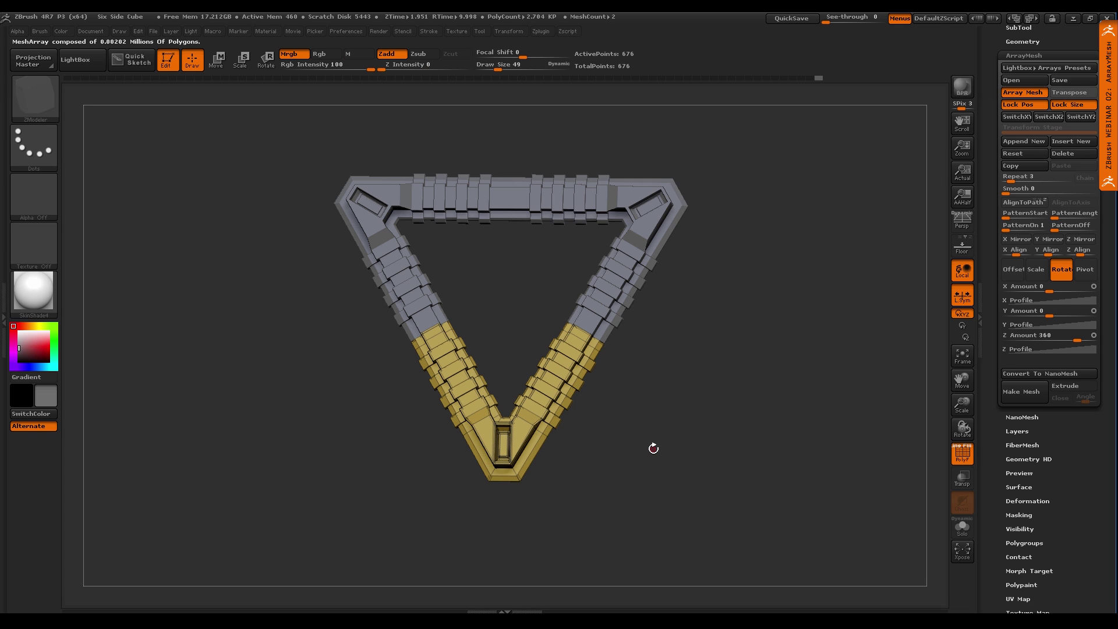
{"action": "left_click", "coordinate": [1023, 92]}
Assign the arms' flat end caps to their own polygroup using the Polygroup action on Flat Island
{"action": "left_click_drag", "start_coordinate": [605, 446], "coordinate": [606, 395]}
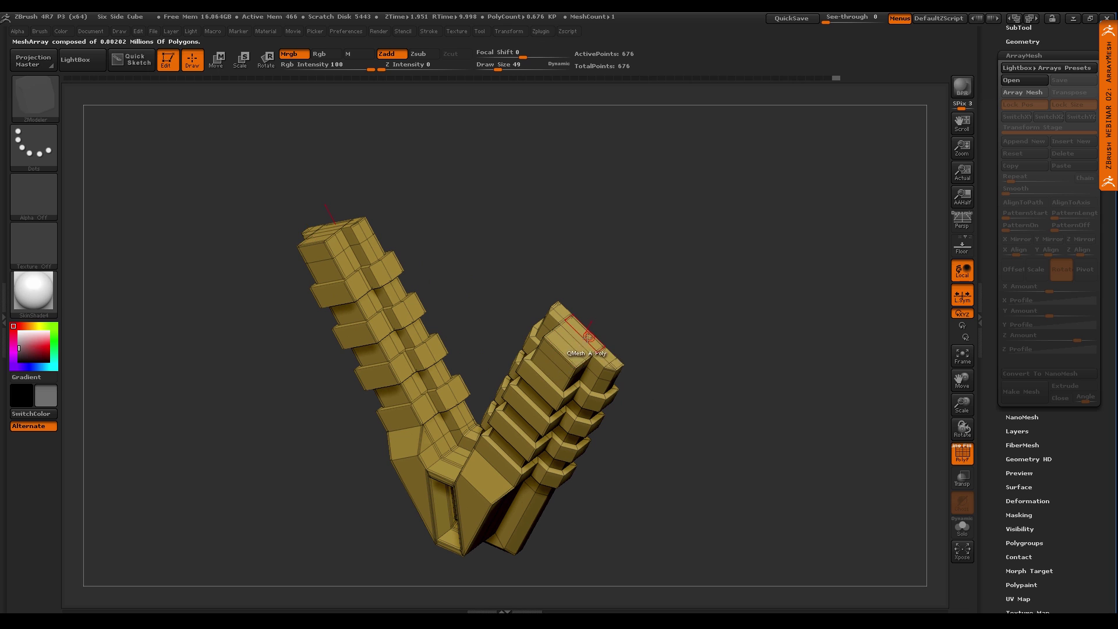
{"action": "key", "text": "space"}
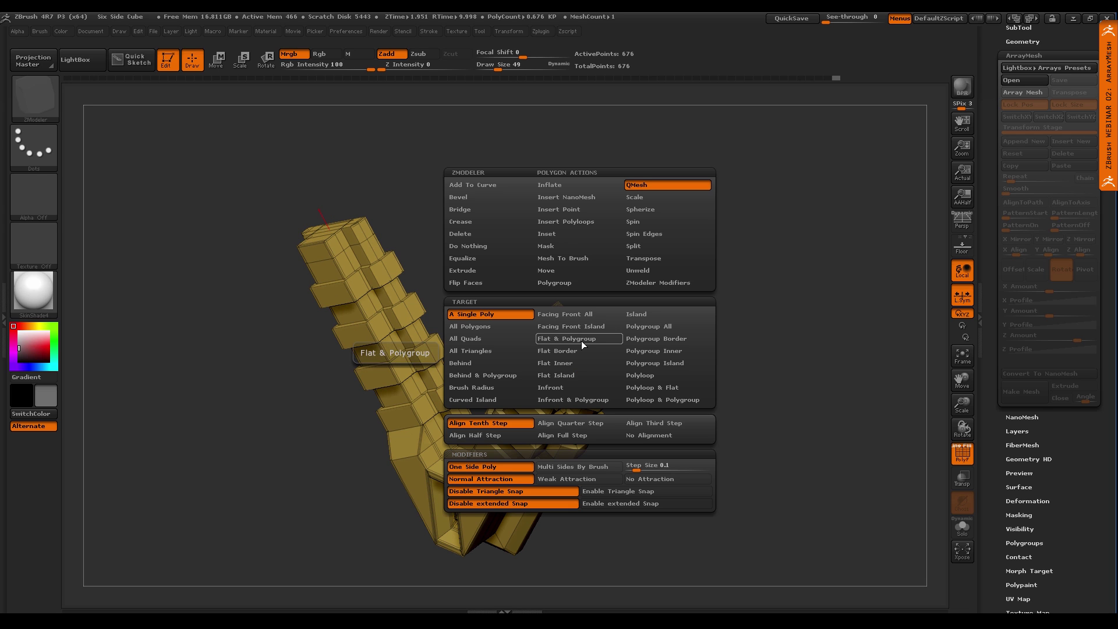
{"action": "left_click", "coordinate": [576, 282]}
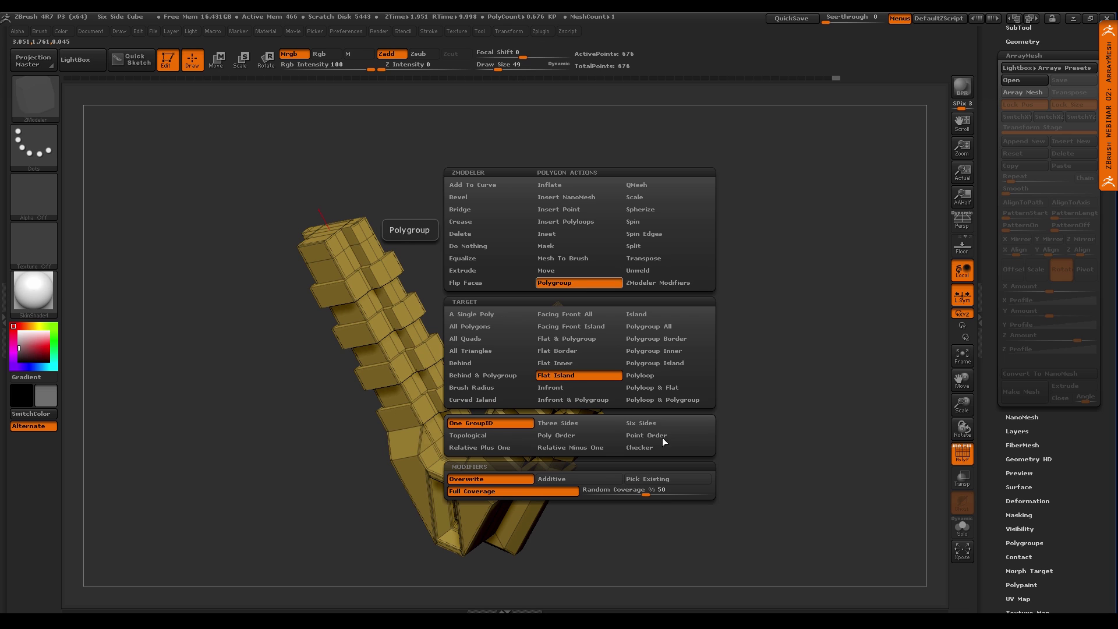
{"action": "left_click", "coordinate": [588, 375]}
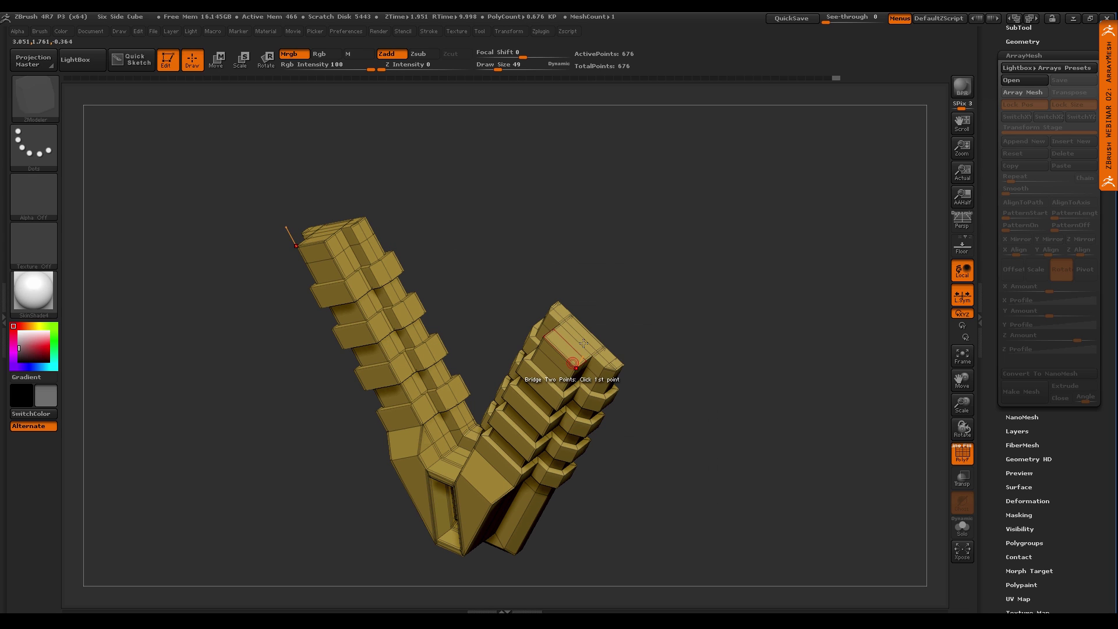
{"action": "left_click", "coordinate": [582, 343]}
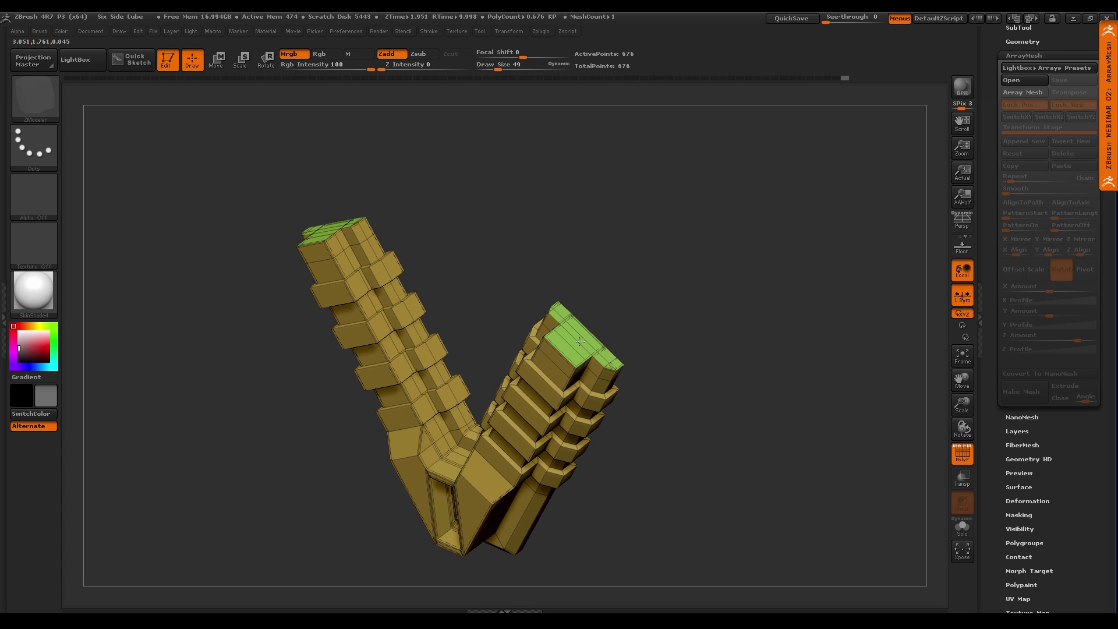
{"action": "left_click", "coordinate": [576, 347]}
{"action": "key", "text": "alt"}
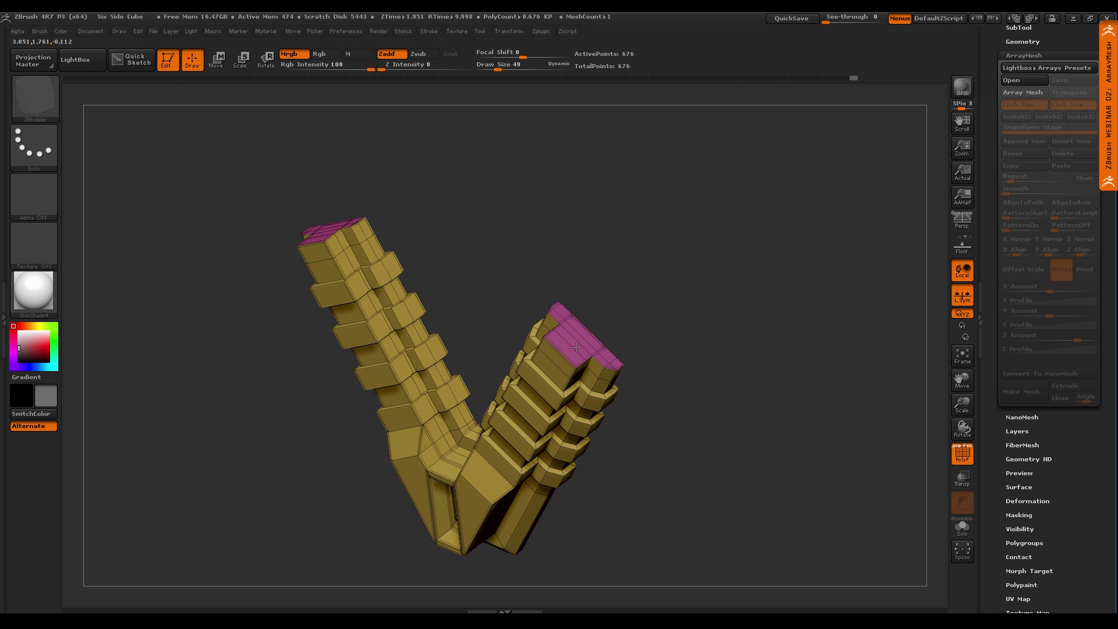
{"action": "key", "text": "alt"}
{"action": "key", "text": "alt"}
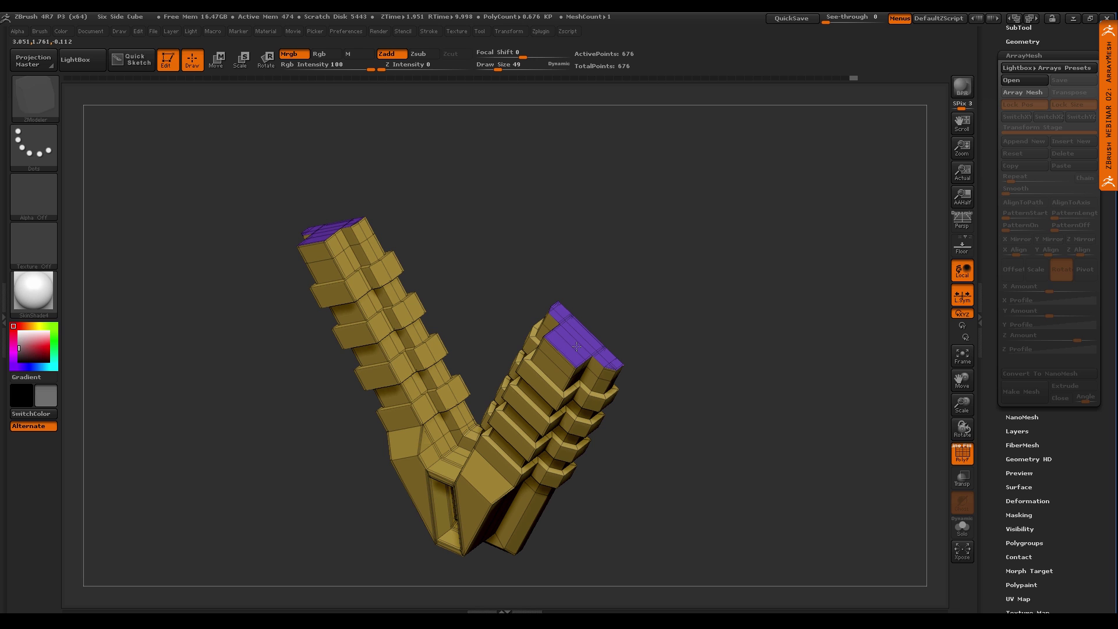
{"action": "mouse_move", "coordinate": [592, 351]}
{"action": "right_mouse_down"}
{"action": "mouse_move", "coordinate": [669, 414]}
{"action": "mouse_move", "coordinate": [603, 360]}
{"action": "right_mouse_up"}
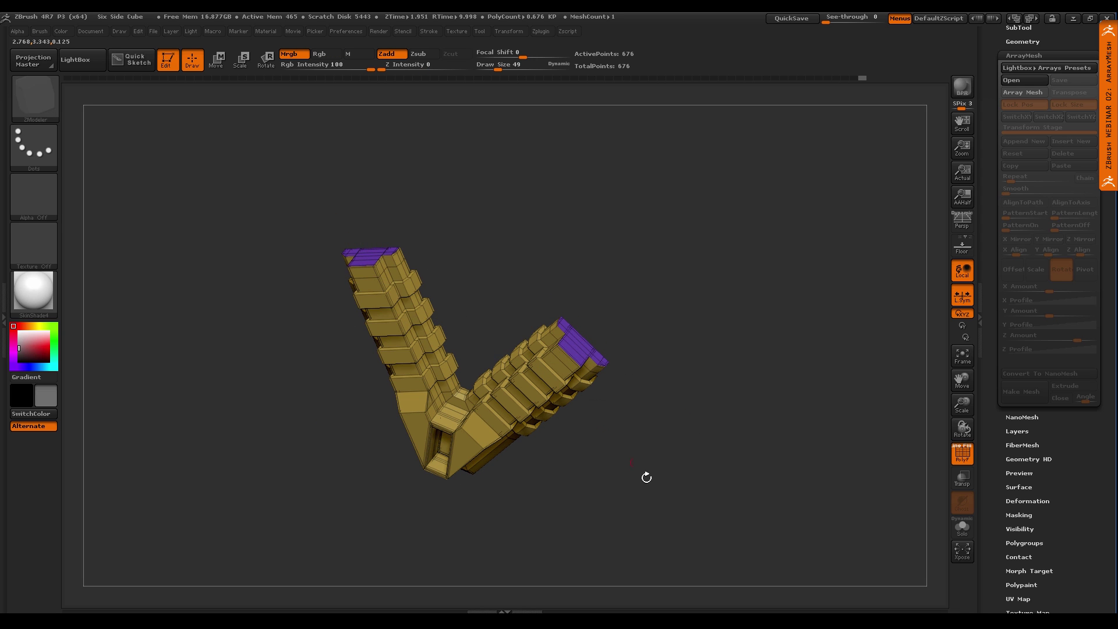
Turn Array Mesh back on and inspect the seams between the repeated corner pieces
{"action": "mouse_move", "coordinate": [605, 474]}
{"action": "right_mouse_down", "text": "shift"}
{"action": "mouse_move", "coordinate": [666, 454]}
{"action": "mouse_move", "coordinate": [599, 471]}
{"action": "right_mouse_up", "text": "shift"}
{"action": "left_click", "coordinate": [1023, 92]}
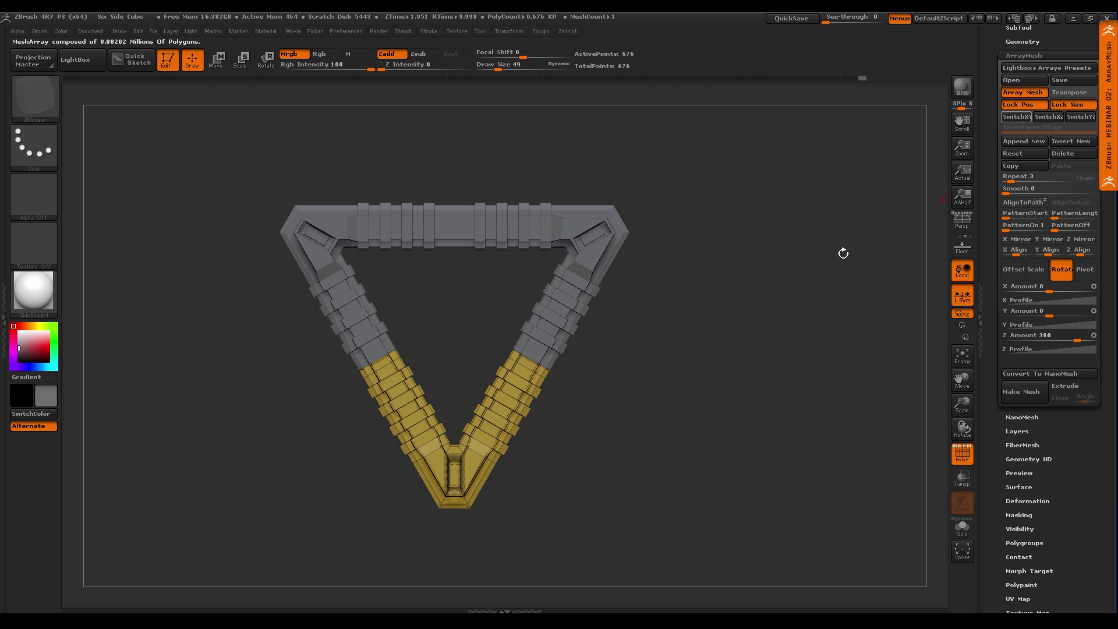
{"action": "right_click_drag", "start_coordinate": [549, 367], "coordinate": [556, 392], "text": "ctrl"}
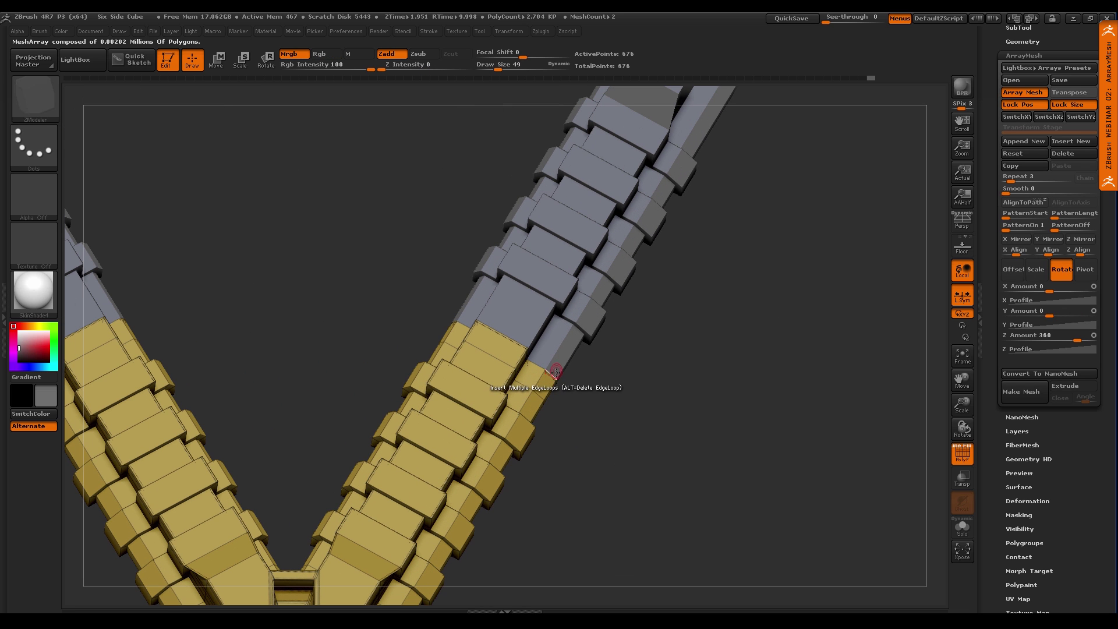
{"action": "right_click_drag", "start_coordinate": [299, 317], "coordinate": [685, 436], "text": "ctrl"}
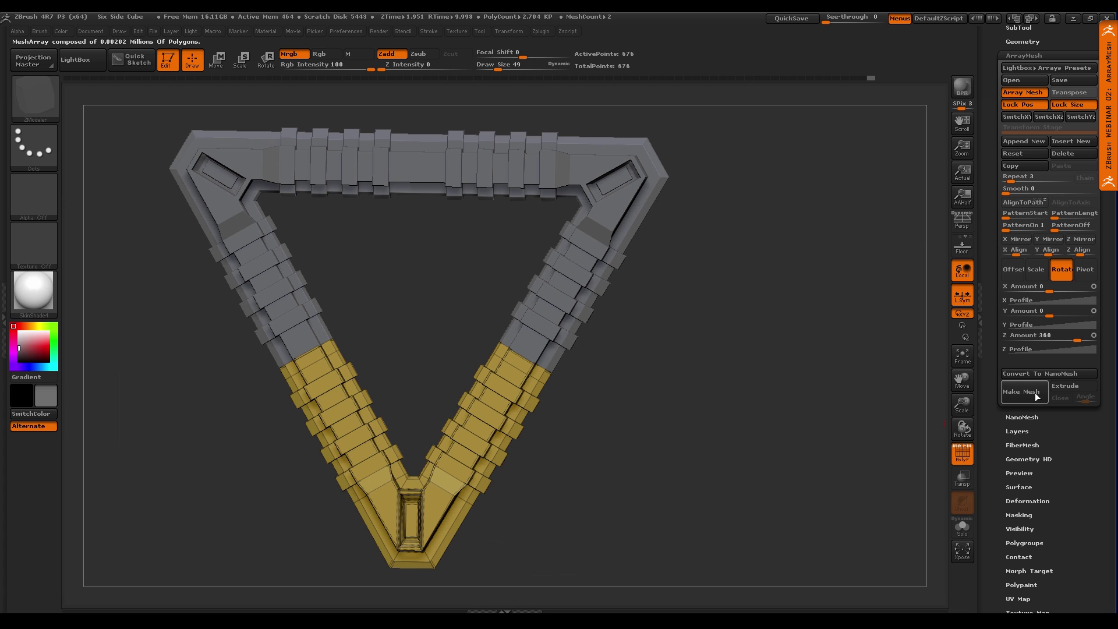
Convert the array into one continuous mesh with Extrude and Close enabled
{"action": "left_click", "coordinate": [1067, 386]}
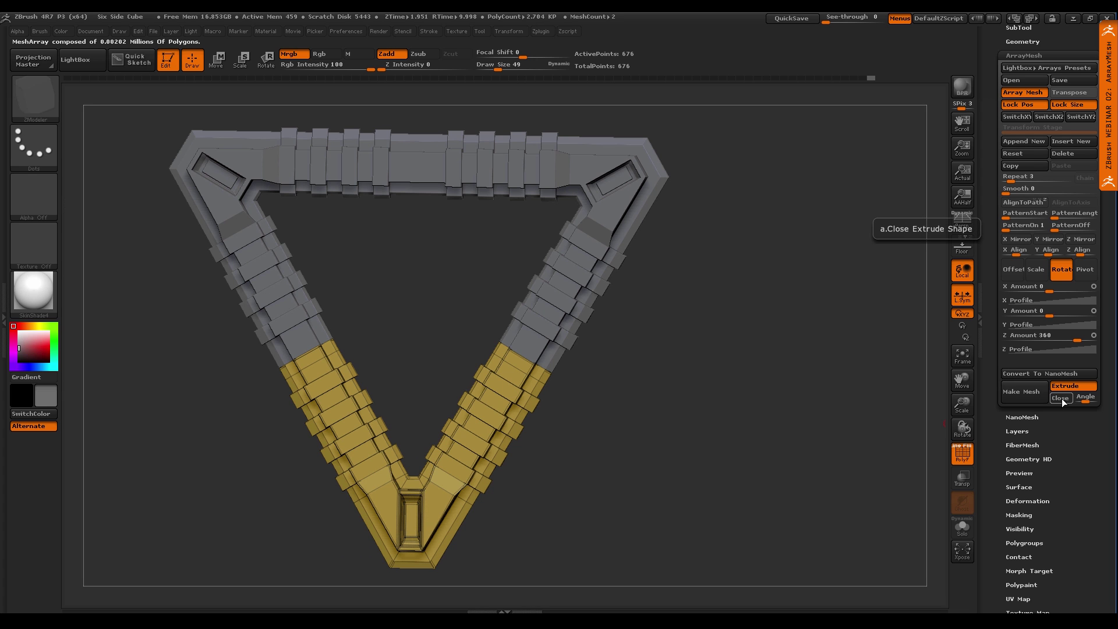
{"action": "left_click", "coordinate": [1061, 398]}
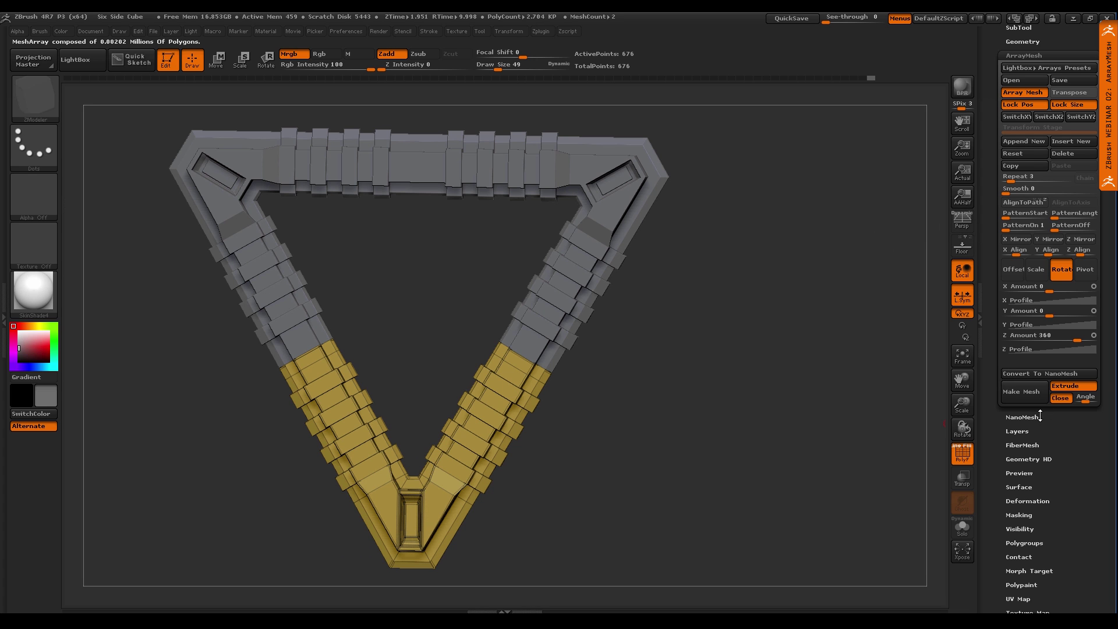
{"action": "left_click", "coordinate": [1024, 392]}
{"action": "right_click_drag", "start_coordinate": [588, 477], "coordinate": [603, 481]}
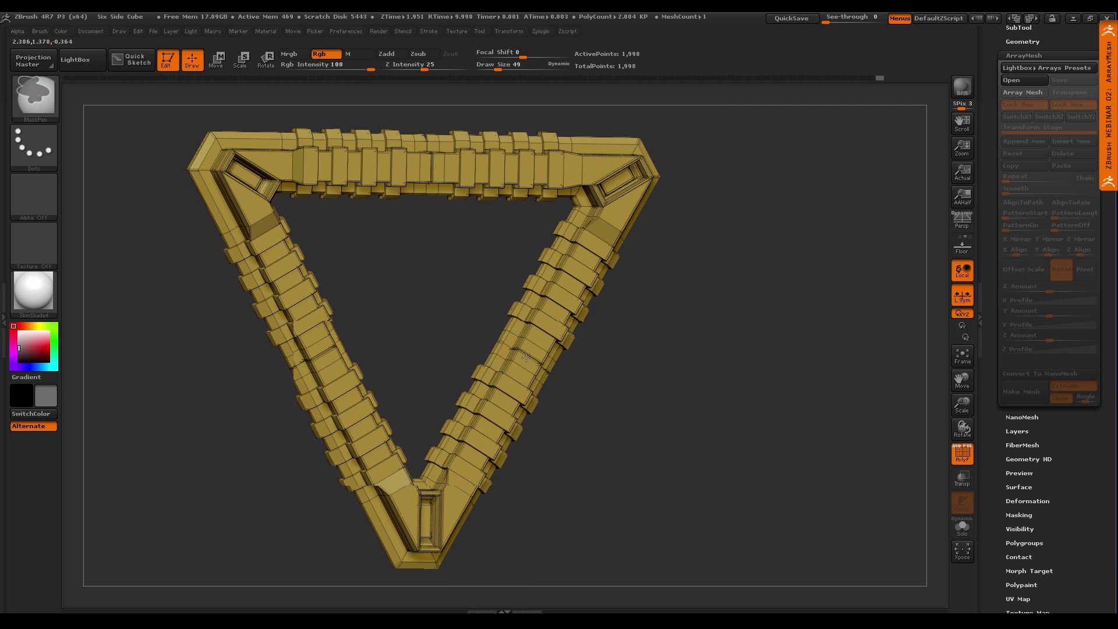
{"action": "right_click_drag", "start_coordinate": [515, 349], "coordinate": [575, 409], "text": "ctrl"}
{"action": "mouse_move", "coordinate": [507, 355]}
{"action": "right_mouse_down", "text": "ctrl"}
{"action": "mouse_move", "coordinate": [589, 460]}
{"action": "mouse_move", "coordinate": [611, 431]}
{"action": "right_mouse_up", "text": "ctrl"}
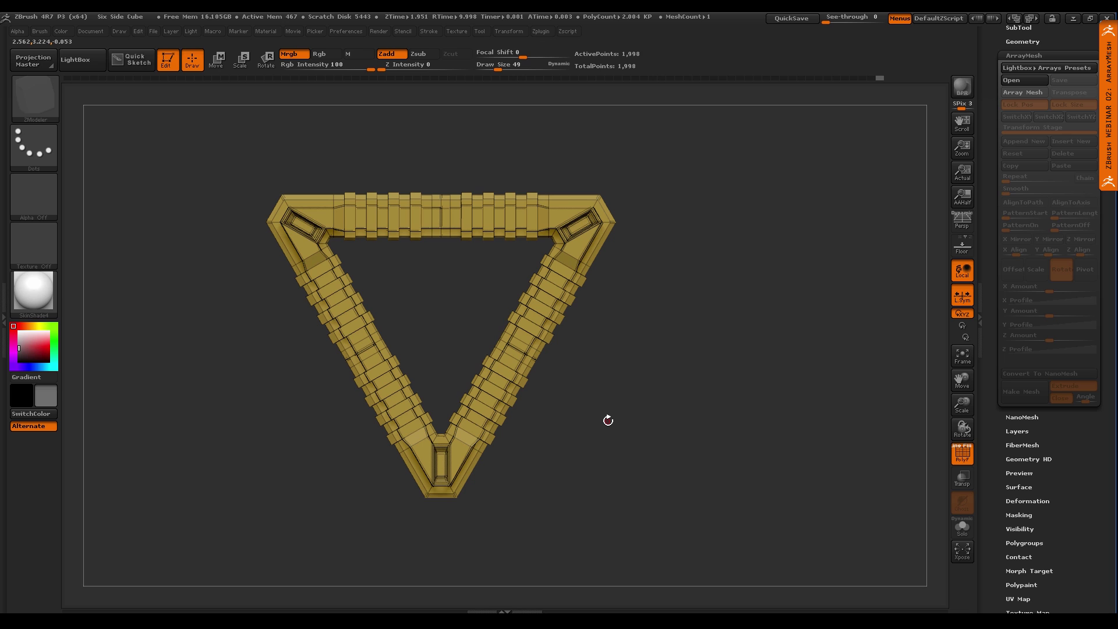
{"action": "left_click", "coordinate": [1024, 54]}
{"action": "left_click_drag", "start_coordinate": [991, 100], "coordinate": [985, 238]}
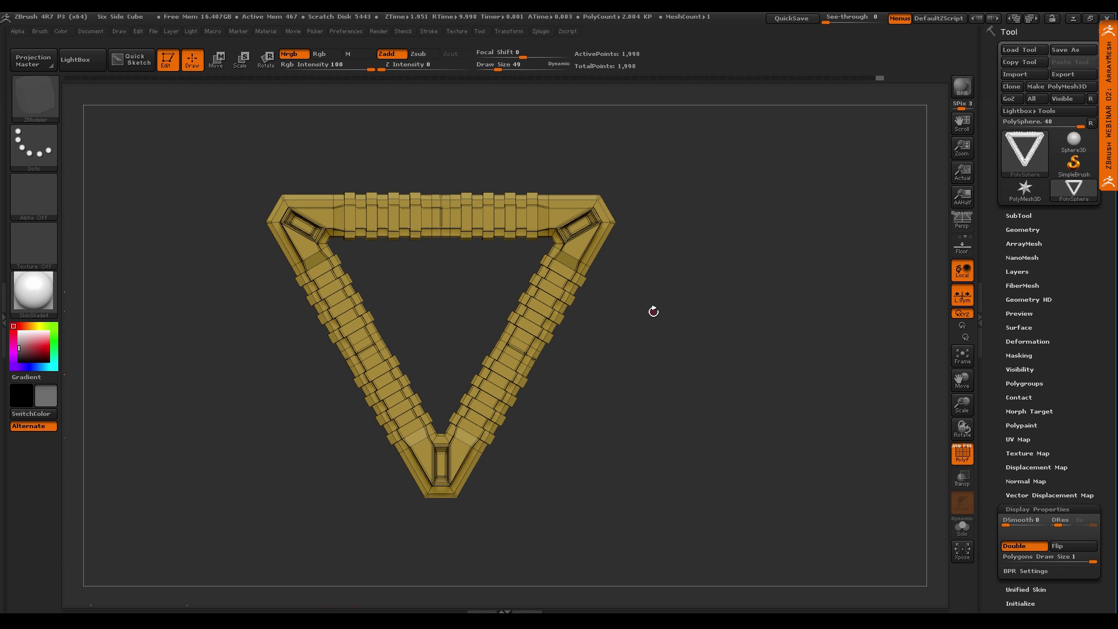
Open the Japanese_Dragon project from the Dragon folder without saving the current project, and hide the floor grid
{"action": "key", "text": "ctrl"}
{"action": "key", "text": "ctrl+o"}
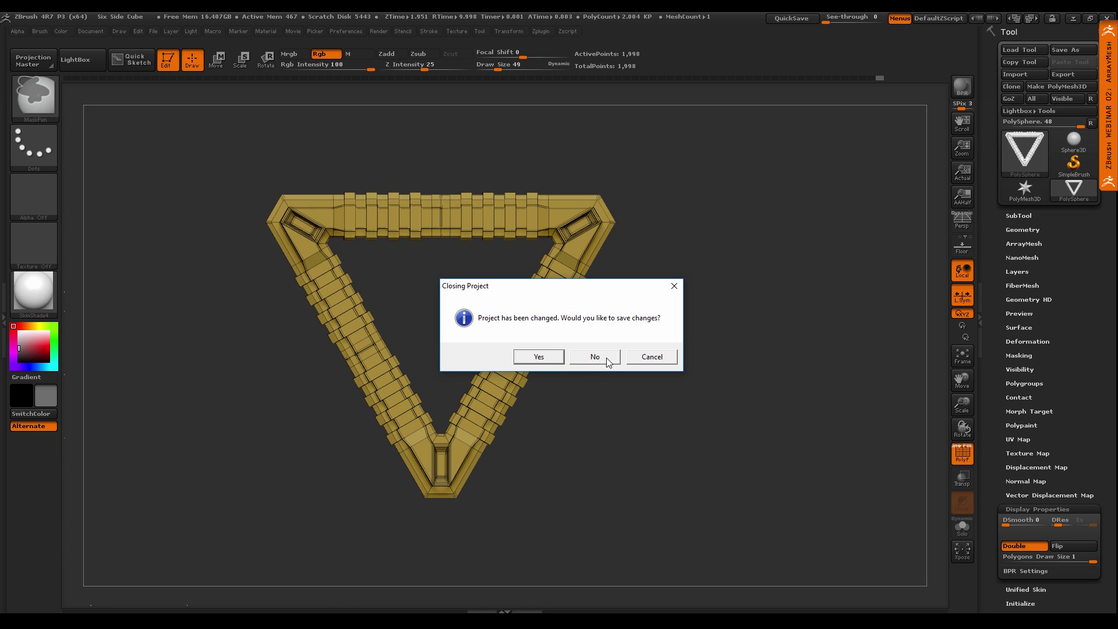
{"action": "left_click", "coordinate": [595, 357]}
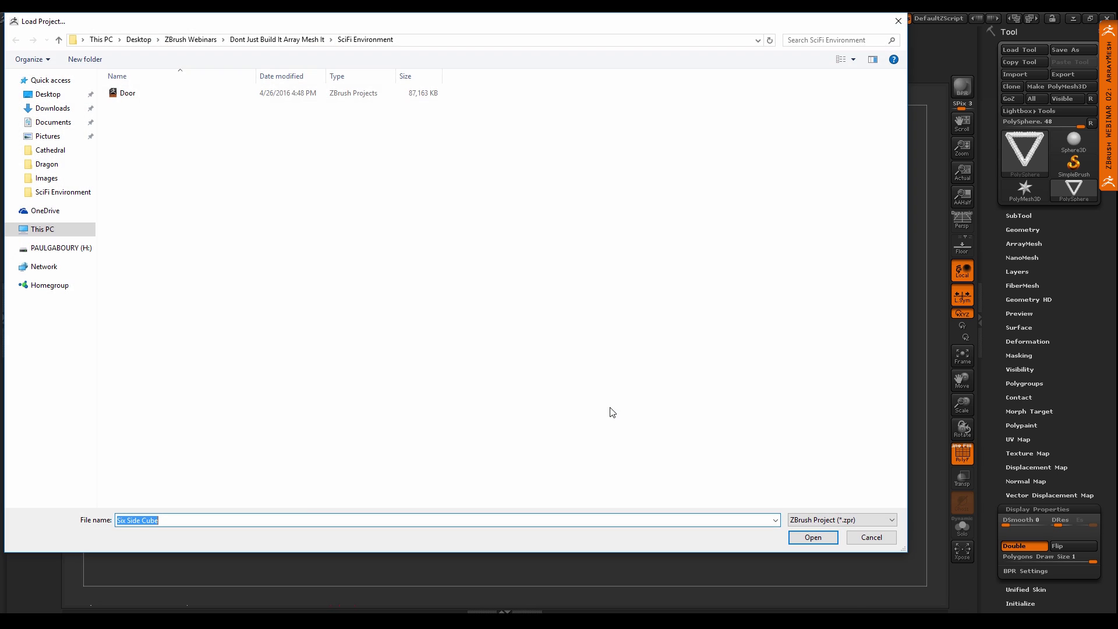
{"action": "left_click", "coordinate": [282, 39]}
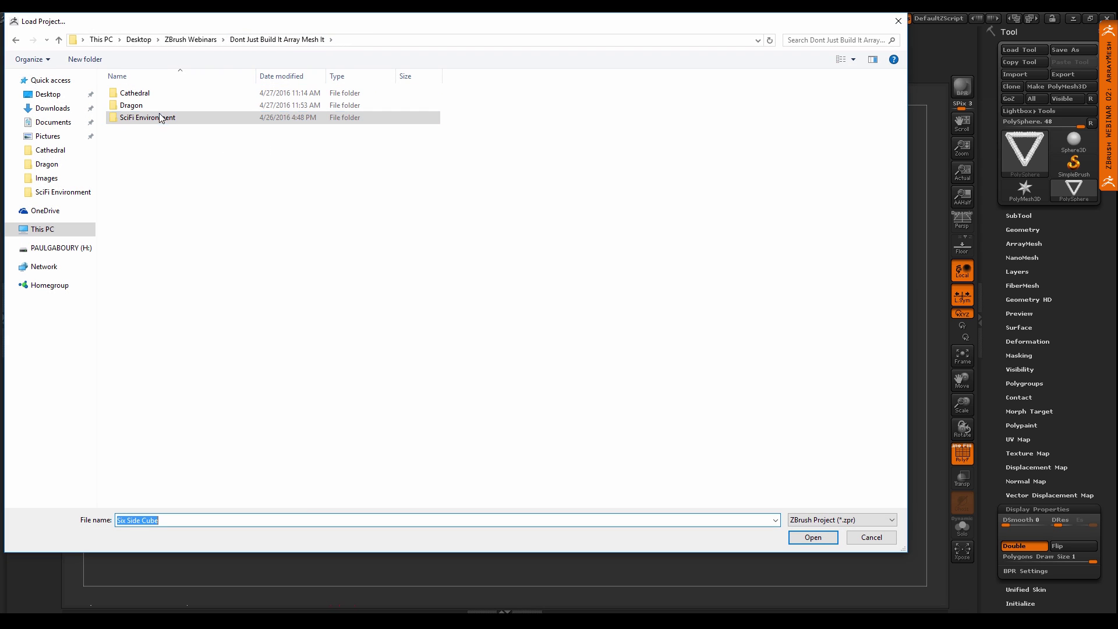
{"action": "double_click", "coordinate": [131, 105]}
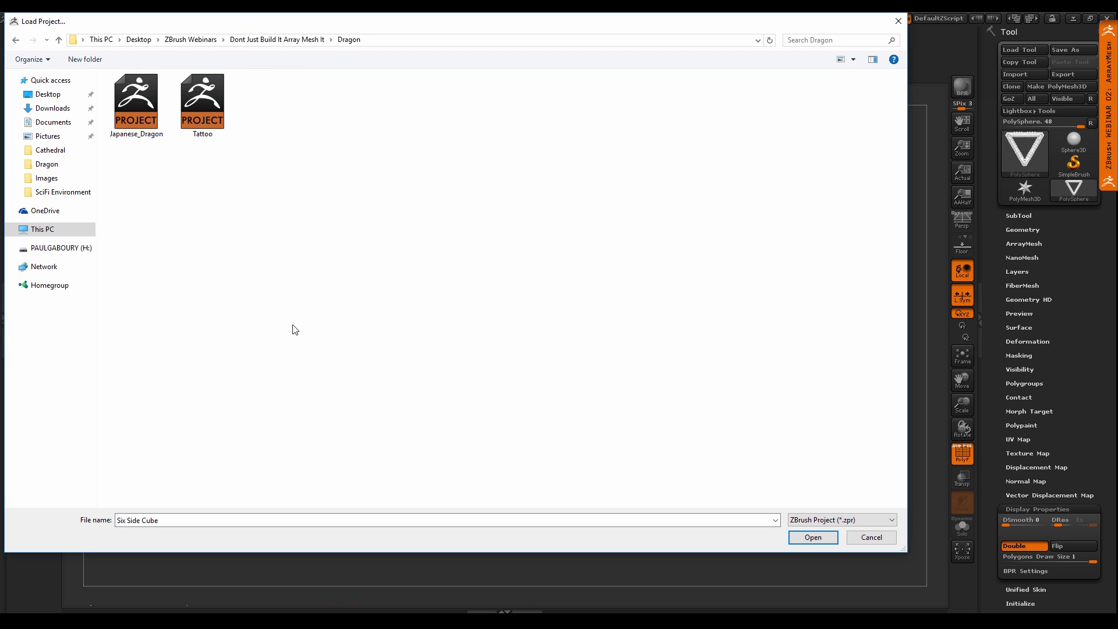
{"action": "double_click", "coordinate": [136, 102]}
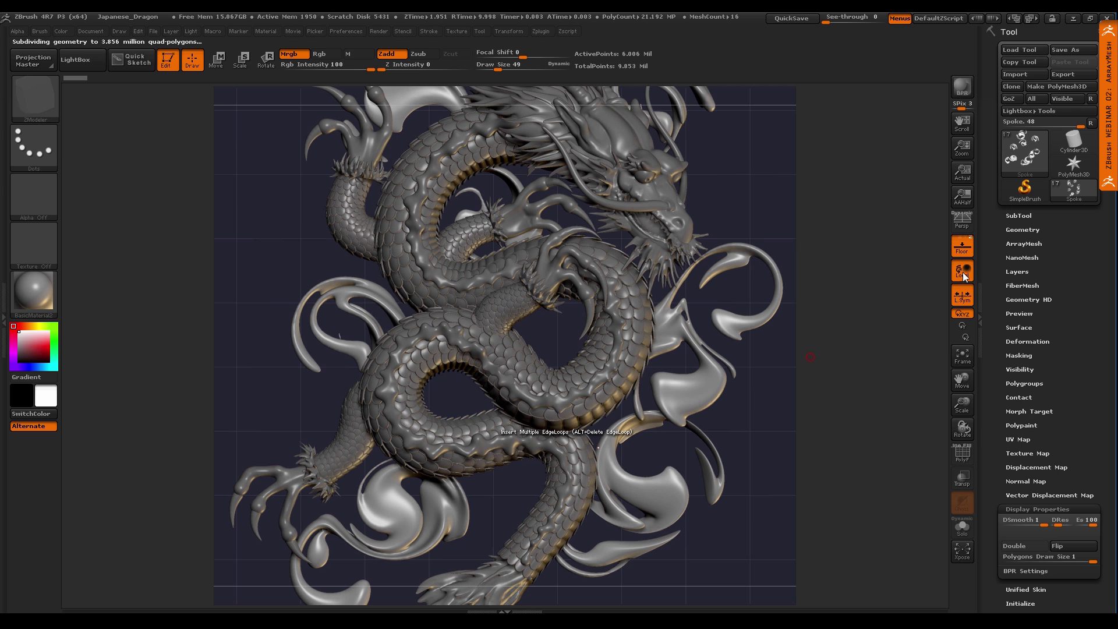
{"action": "left_click", "coordinate": [962, 249]}
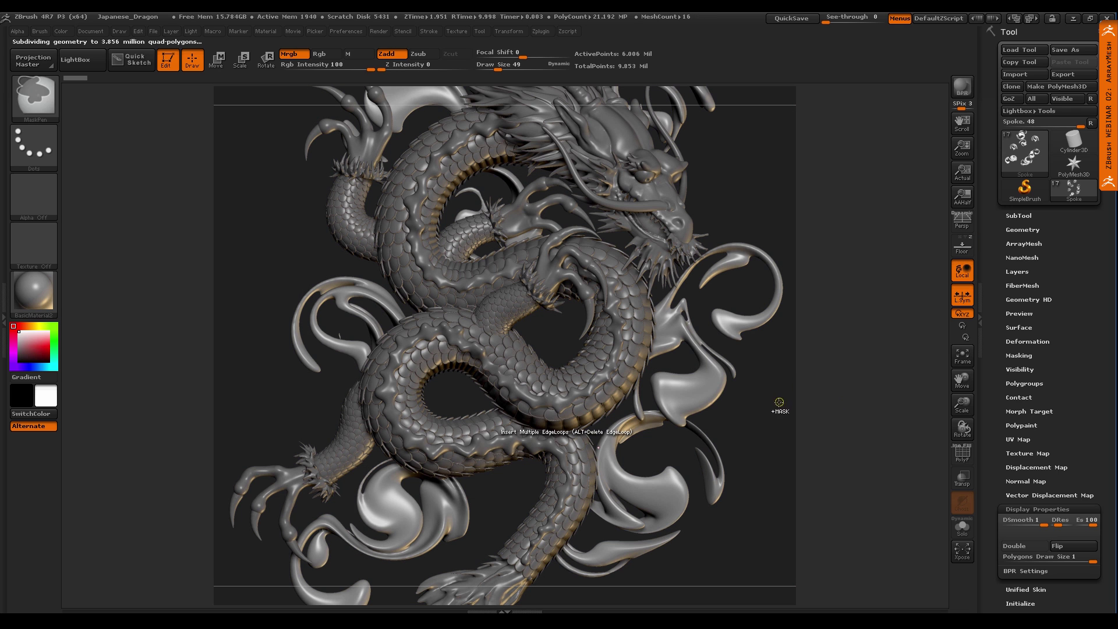
{"action": "mouse_move", "coordinate": [725, 381]}
{"action": "right_mouse_down", "text": "ctrl"}
{"action": "mouse_move", "coordinate": [716, 374]}
{"action": "mouse_move", "coordinate": [725, 396]}
{"action": "right_mouse_up", "text": "ctrl"}
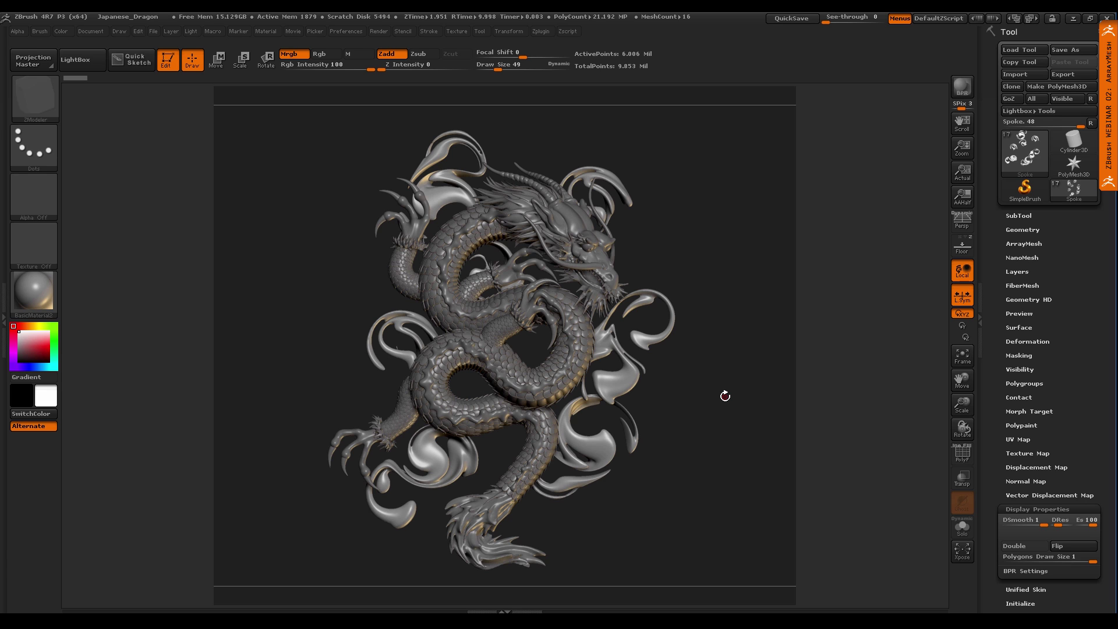
Load the Scale tool from the Dragon folder, choose the ZModeler brush and inspect the single scale mesh up close
{"action": "left_click", "coordinate": [1023, 50]}
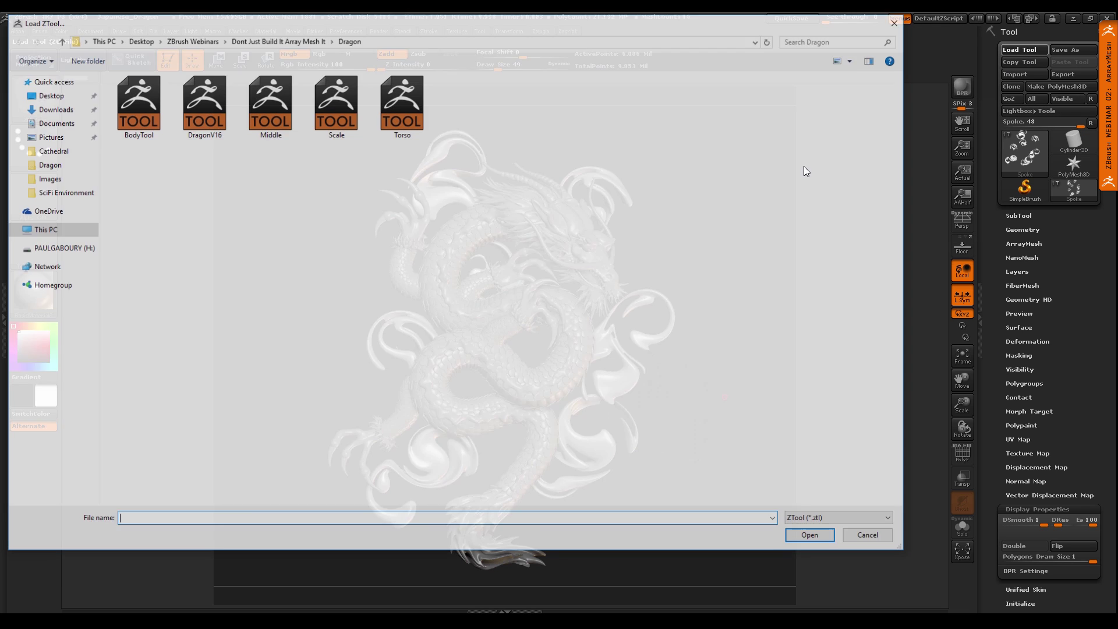
{"action": "double_click", "coordinate": [336, 104]}
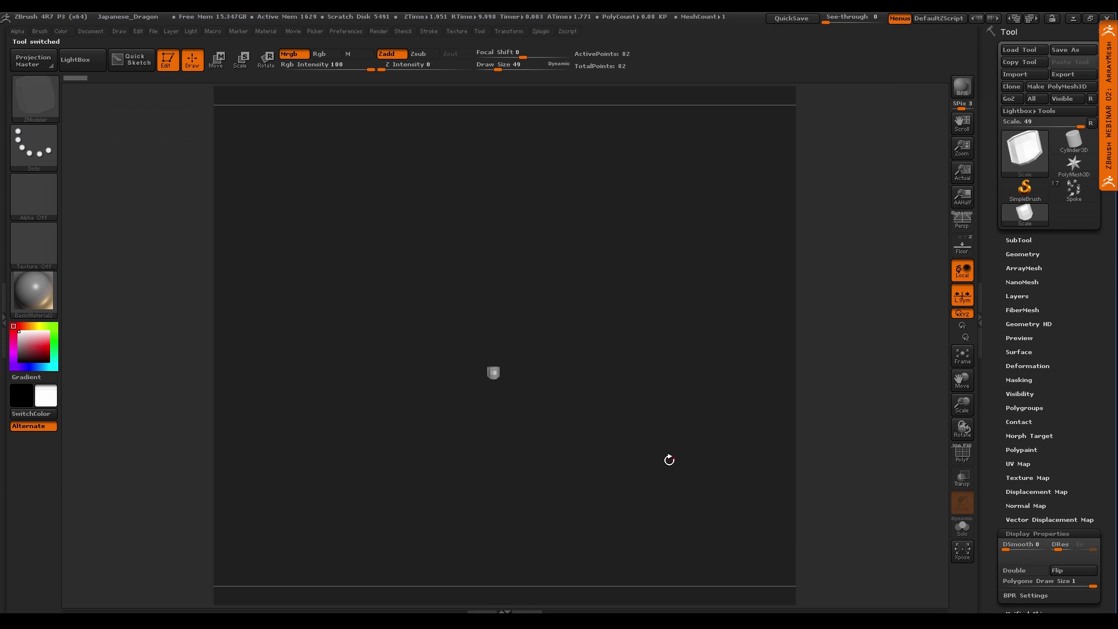
{"action": "right_click_drag", "start_coordinate": [571, 412], "coordinate": [559, 435], "text": "ctrl"}
{"action": "mouse_move", "coordinate": [559, 436]}
{"action": "left_mouse_down"}
{"action": "mouse_move", "coordinate": [573, 449]}
{"action": "mouse_move", "coordinate": [581, 434]}
{"action": "mouse_move", "coordinate": [572, 457]}
{"action": "mouse_move", "coordinate": [623, 460]}
{"action": "mouse_move", "coordinate": [557, 476]}
{"action": "mouse_move", "coordinate": [558, 448]}
{"action": "left_mouse_up"}
{"action": "key", "text": "b"}
{"action": "key", "text": "z"}
{"action": "key", "text": "m"}
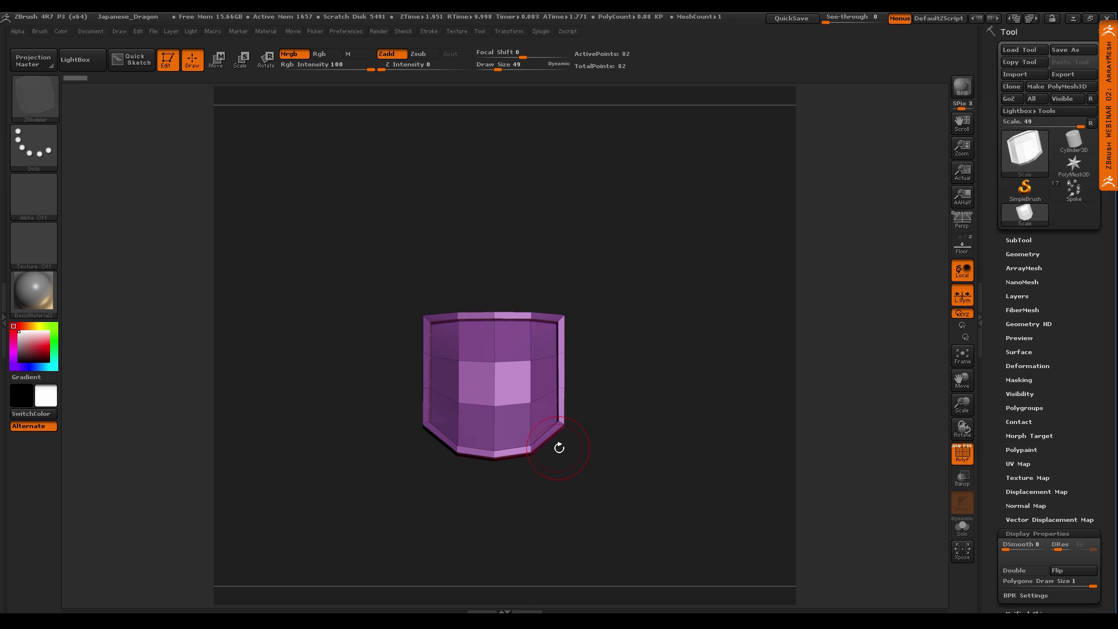
{"action": "key", "text": "d"}
{"action": "mouse_move", "coordinate": [599, 437]}
{"action": "left_mouse_down"}
{"action": "mouse_move", "coordinate": [621, 407]}
{"action": "mouse_move", "coordinate": [591, 407]}
{"action": "mouse_move", "coordinate": [611, 464]}
{"action": "mouse_move", "coordinate": [569, 491]}
{"action": "mouse_move", "coordinate": [492, 499]}
{"action": "mouse_move", "coordinate": [576, 481]}
{"action": "mouse_move", "coordinate": [578, 464]}
{"action": "mouse_move", "coordinate": [561, 469]}
{"action": "mouse_move", "coordinate": [554, 442]}
{"action": "mouse_move", "coordinate": [565, 466]}
{"action": "mouse_move", "coordinate": [531, 445]}
{"action": "mouse_move", "coordinate": [544, 427]}
{"action": "mouse_move", "coordinate": [552, 433]}
{"action": "left_mouse_up"}
Show the floor grid and check the scale's placement against it from the side and front
{"action": "key", "text": "shift+p"}
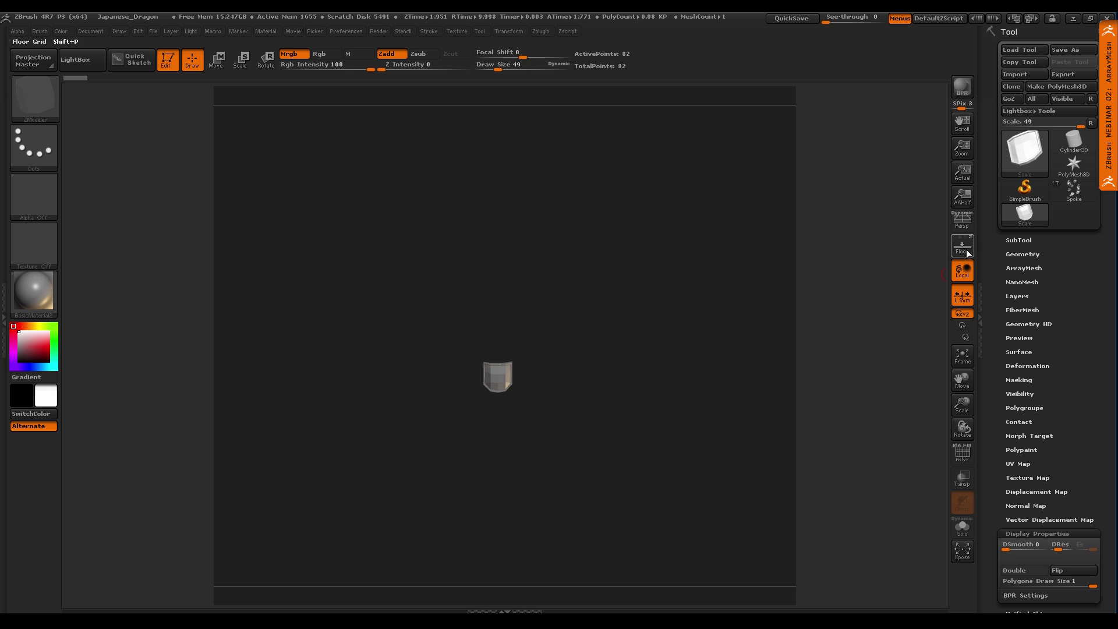
{"action": "left_click_drag", "start_coordinate": [755, 352], "coordinate": [569, 407]}
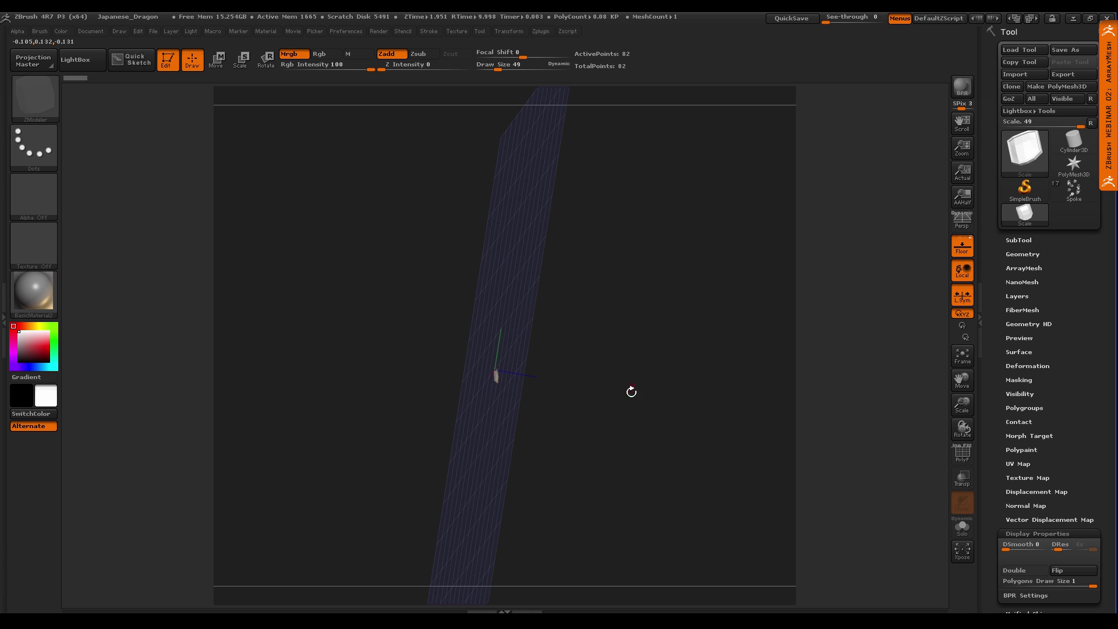
{"action": "left_click_drag", "start_coordinate": [643, 406], "coordinate": [602, 408], "text": "shift"}
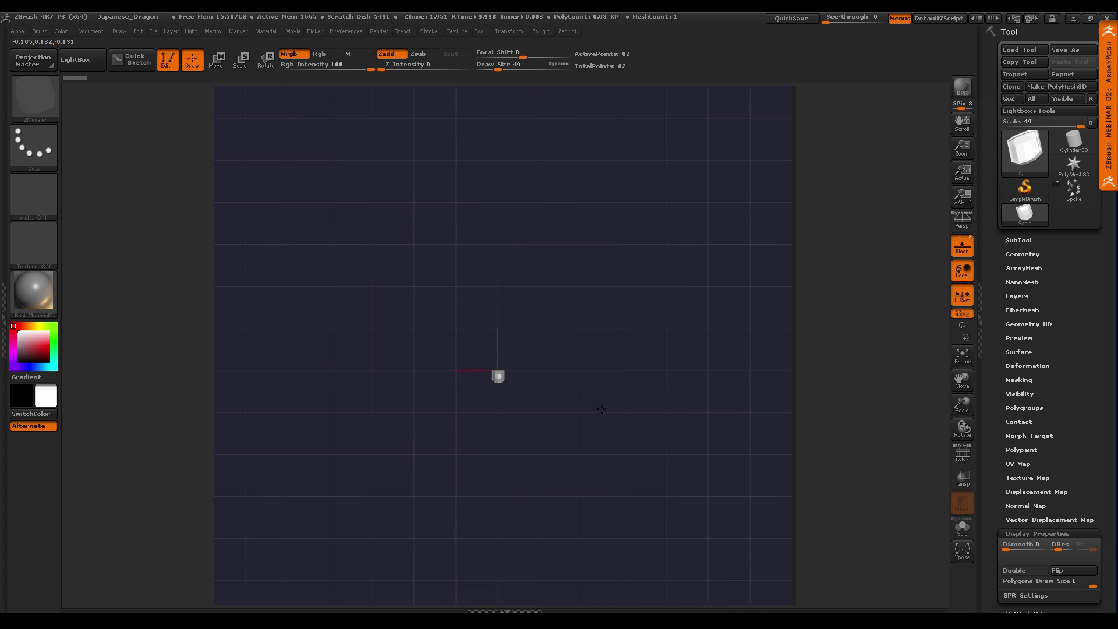
Try resizing the scale with the Unify deformation, and undo it
{"action": "left_click", "coordinate": [1028, 366]}
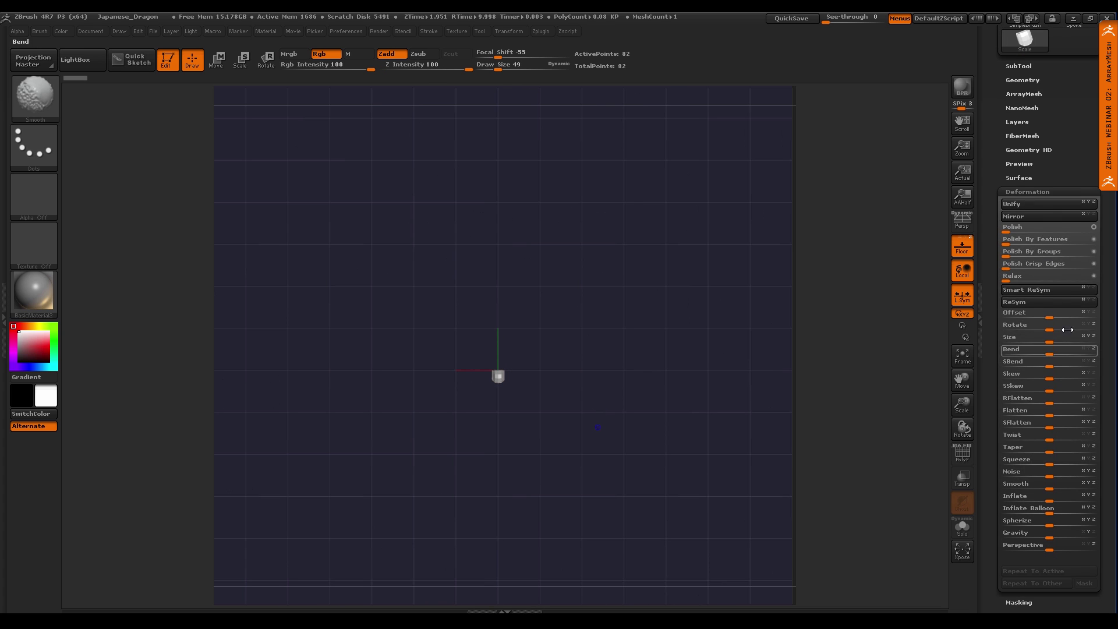
{"action": "left_click", "coordinate": [1042, 204]}
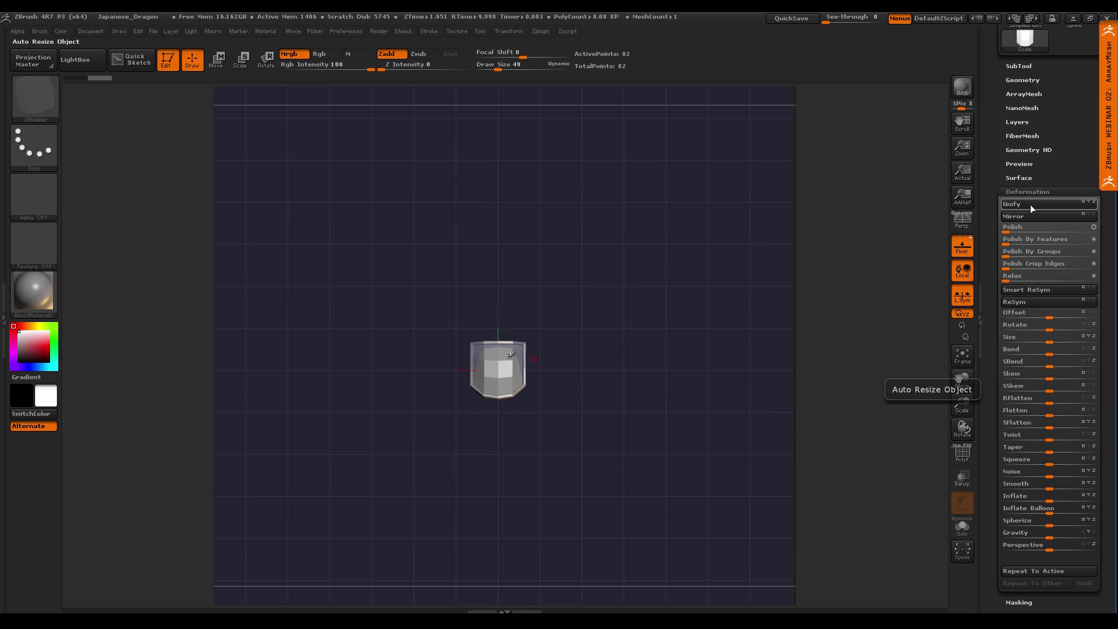
{"action": "left_click_drag", "start_coordinate": [629, 347], "coordinate": [696, 395]}
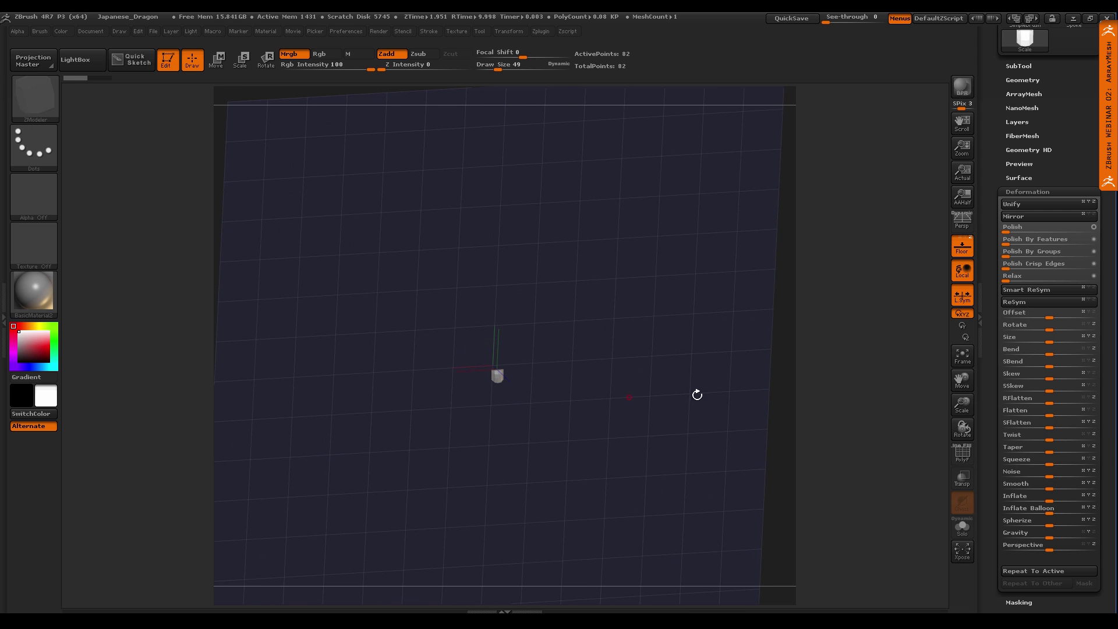
{"action": "left_click_drag", "start_coordinate": [631, 432], "coordinate": [645, 431], "text": "shift"}
{"action": "left_click", "coordinate": [1032, 191]}
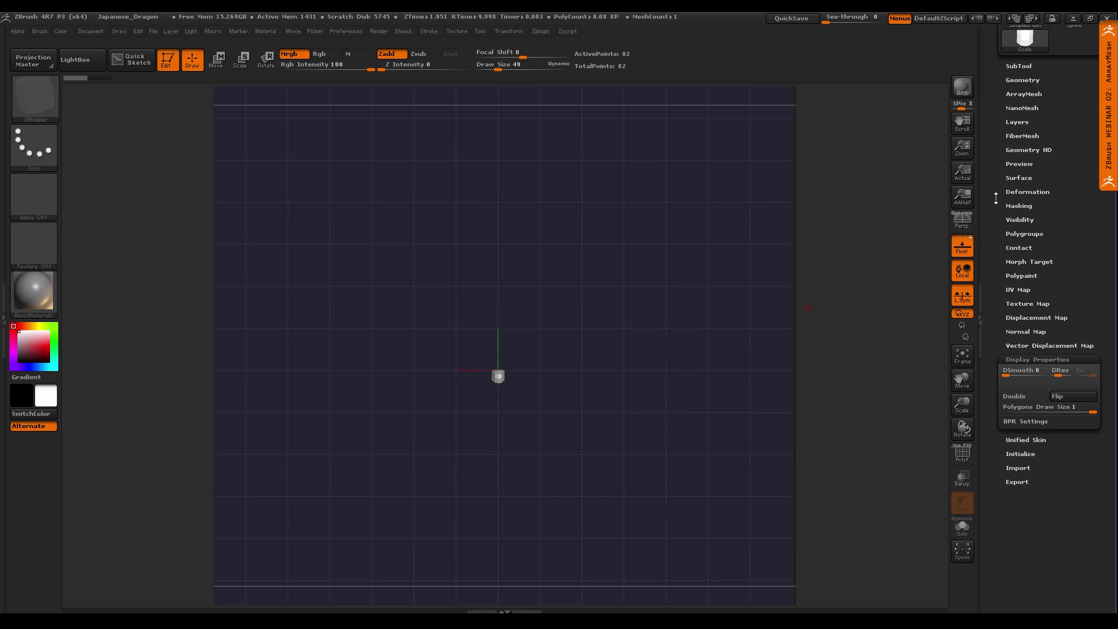
Set the scale's X position to 0 in its geometry settings
{"action": "left_click_drag", "start_coordinate": [996, 198], "coordinate": [1020, 261]}
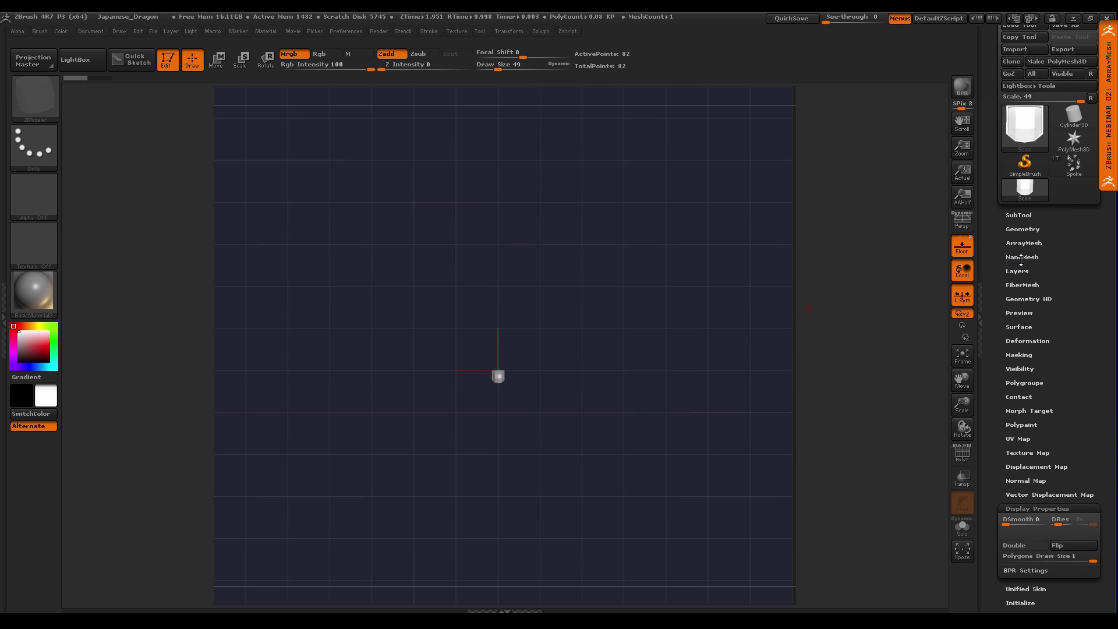
{"action": "left_click", "coordinate": [1022, 229]}
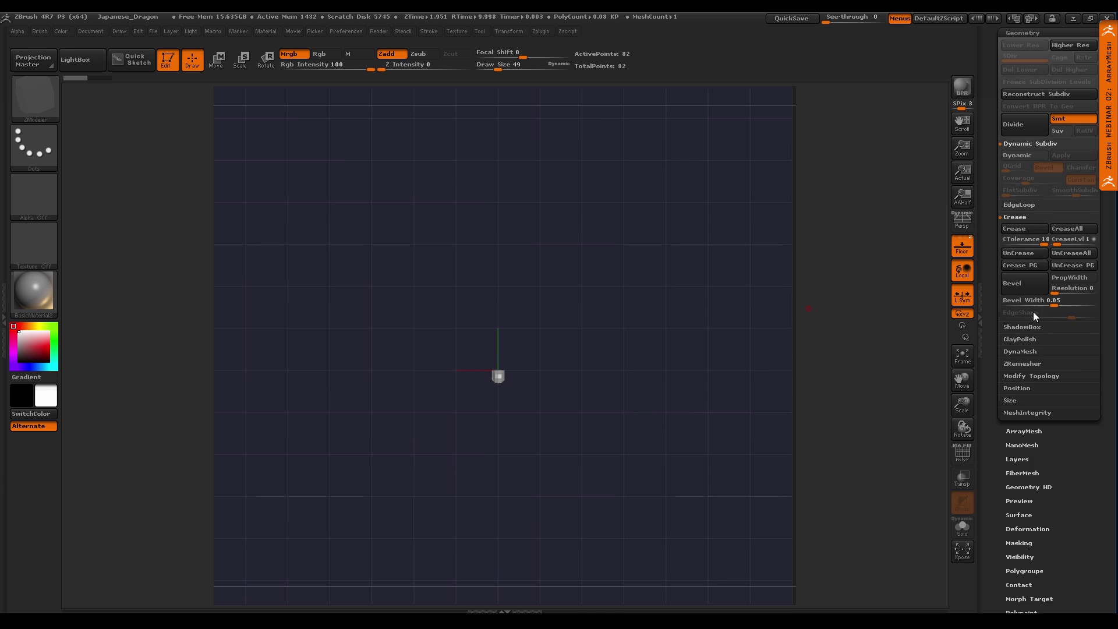
{"action": "left_click", "coordinate": [1018, 217]}
{"action": "left_click", "coordinate": [1033, 145]}
{"action": "left_click_drag", "start_coordinate": [992, 316], "coordinate": [996, 398]}
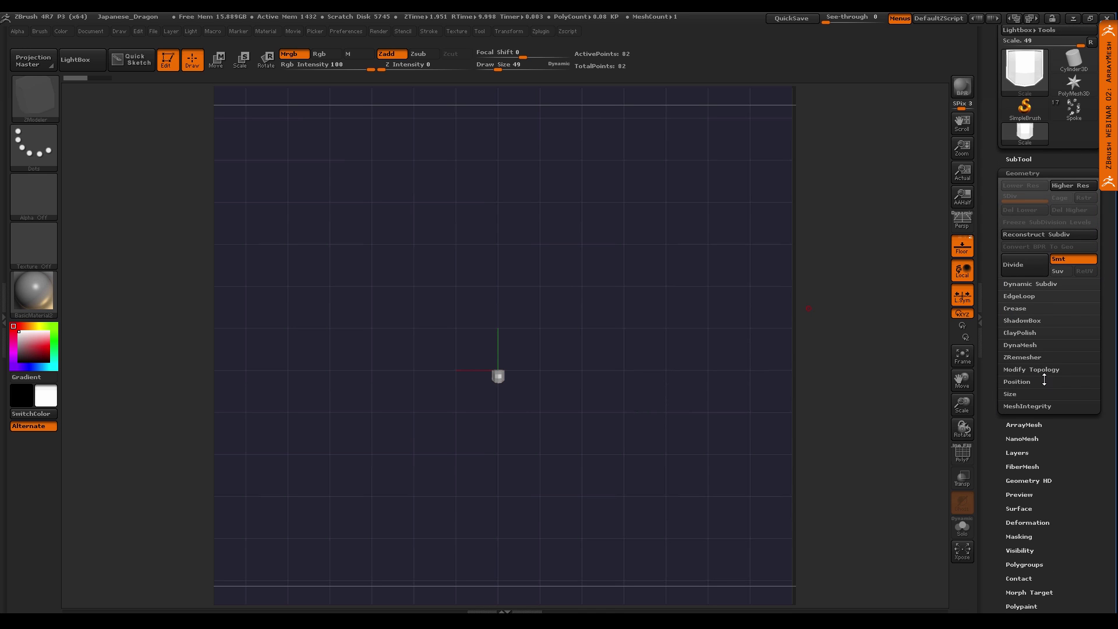
{"action": "left_click", "coordinate": [1016, 381]}
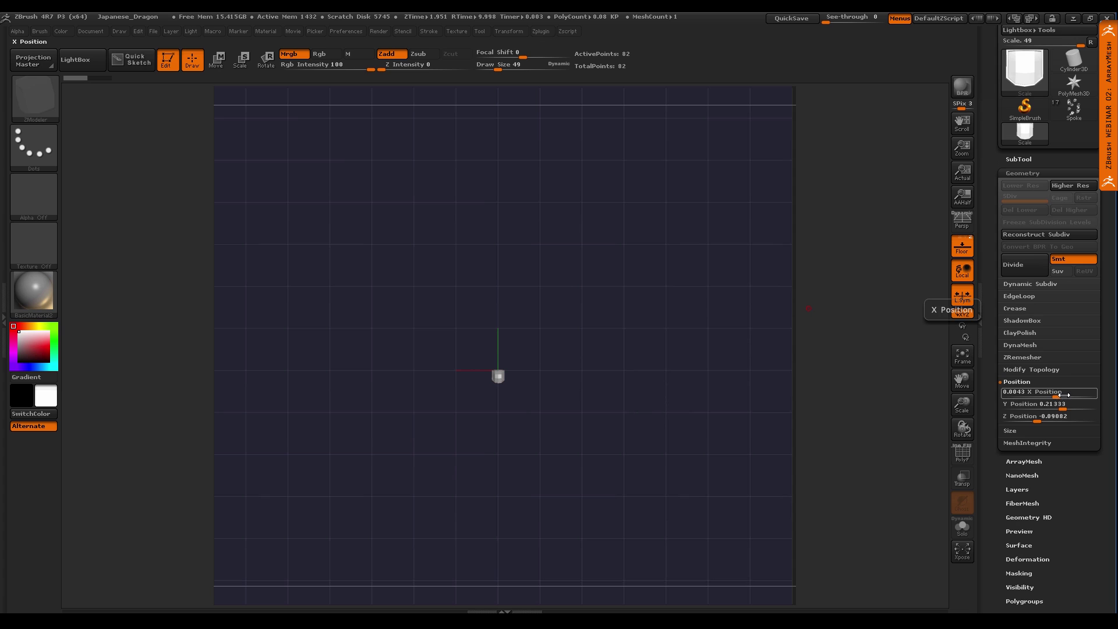
{"action": "left_click", "coordinate": [1060, 395]}
{"action": "type", "text": "0"}
{"action": "key", "text": "Return"}
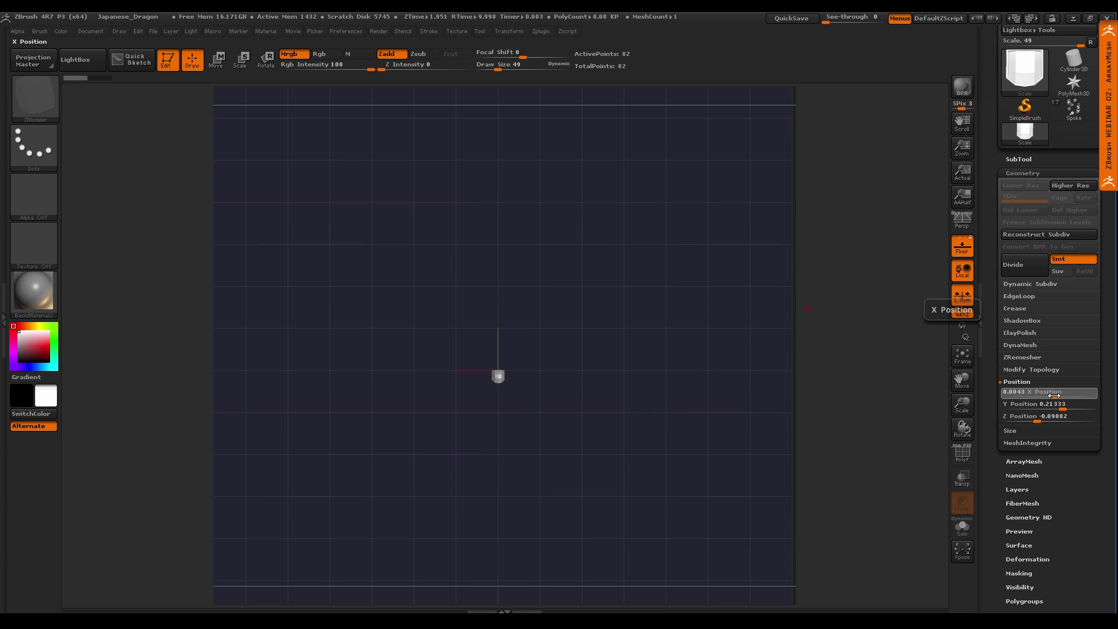
Set the scale's Y and Z positions to 0 to centre it on the world origin
{"action": "left_click", "coordinate": [1049, 406]}
{"action": "type", "text": "0"}
{"action": "key", "text": "Return"}
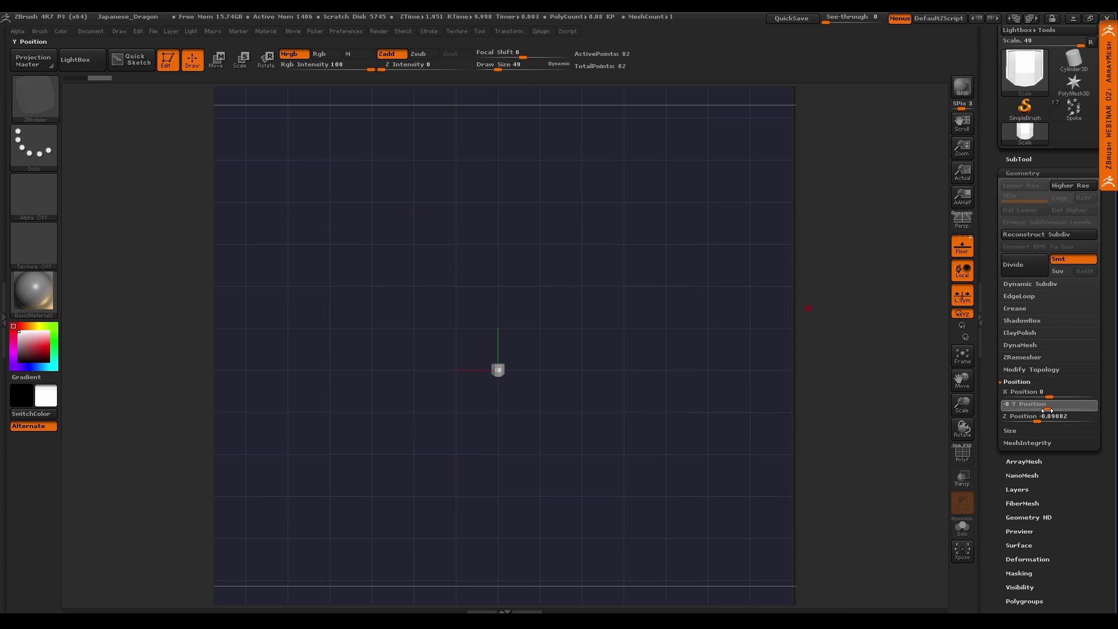
{"action": "left_click", "coordinate": [1049, 419]}
{"action": "type", "text": "0"}
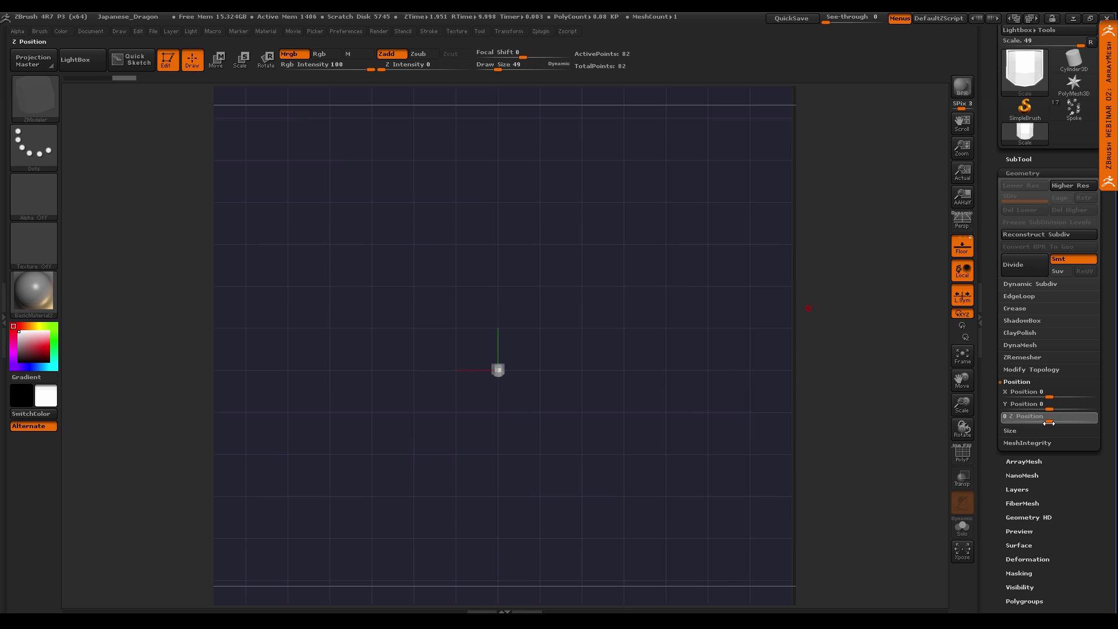
{"action": "key", "text": "Return"}
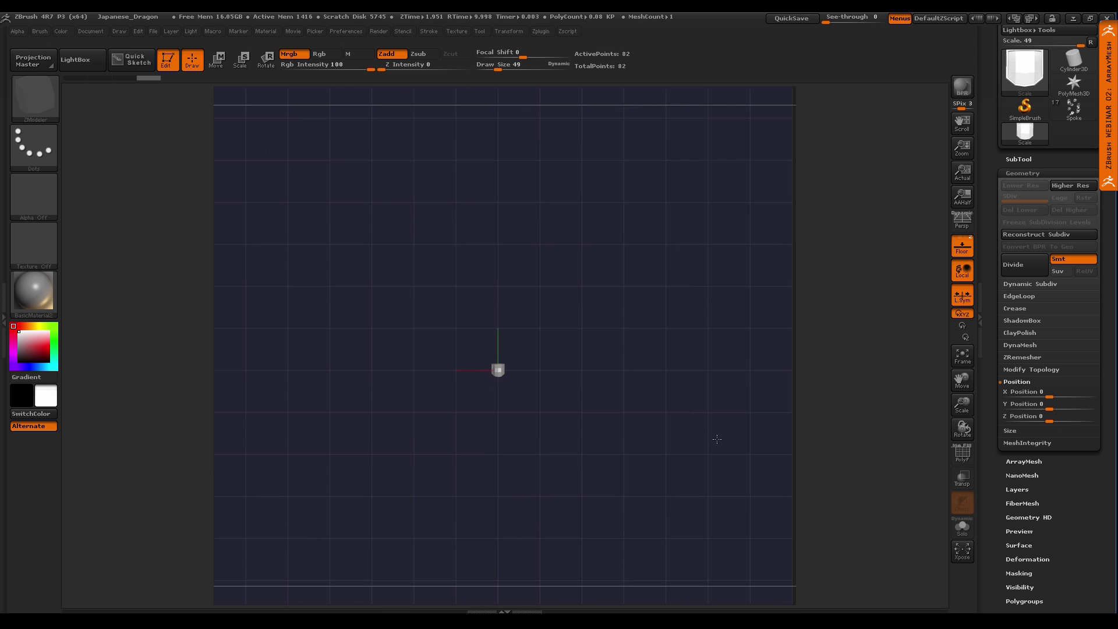
Unify the centred scale with the Deformation settings and hide the floor grid
{"action": "mouse_move", "coordinate": [715, 489]}
{"action": "right_mouse_down", "text": "ctrl"}
{"action": "mouse_move", "coordinate": [639, 454]}
{"action": "mouse_move", "coordinate": [651, 465]}
{"action": "right_mouse_up", "text": "ctrl"}
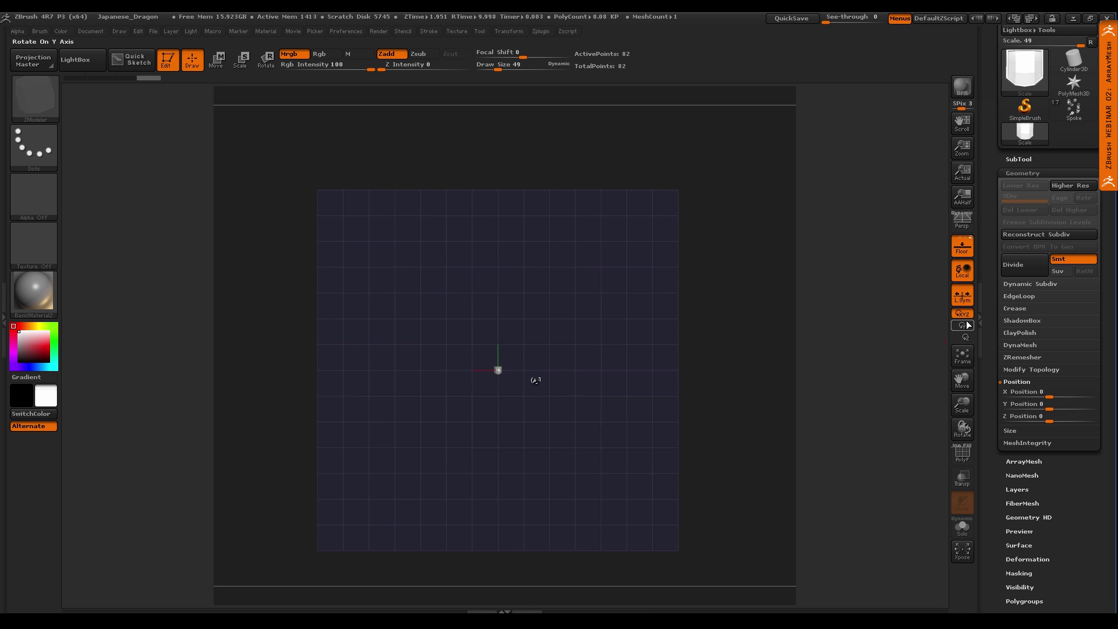
{"action": "left_click", "coordinate": [1057, 219], "text": "shift"}
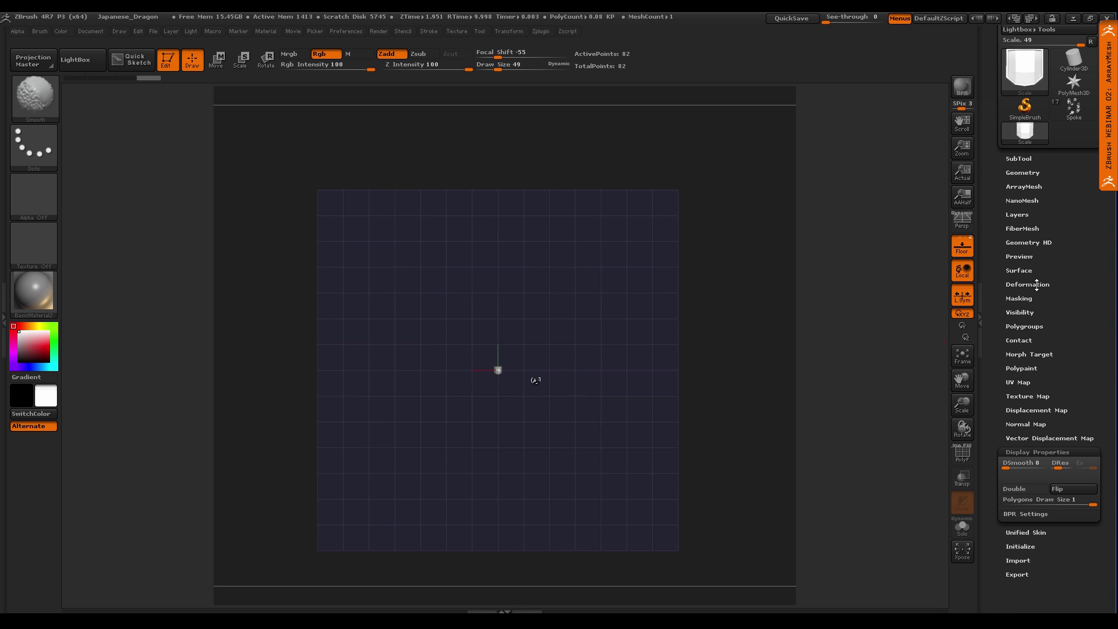
{"action": "left_click", "coordinate": [1036, 285]}
{"action": "left_click", "coordinate": [1025, 204]}
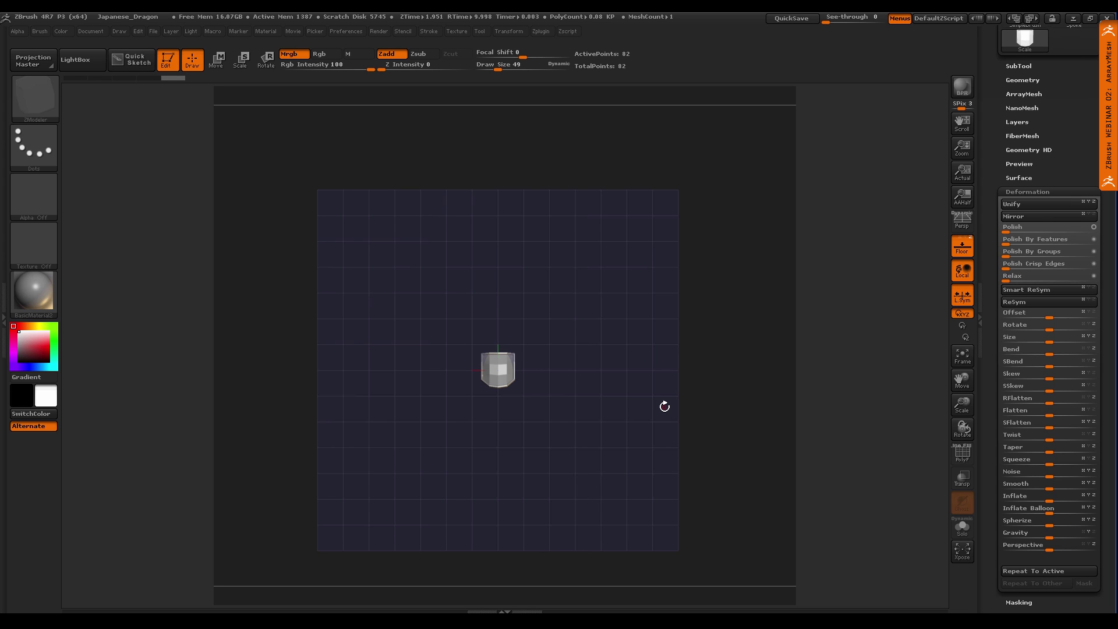
{"action": "left_click", "coordinate": [962, 245]}
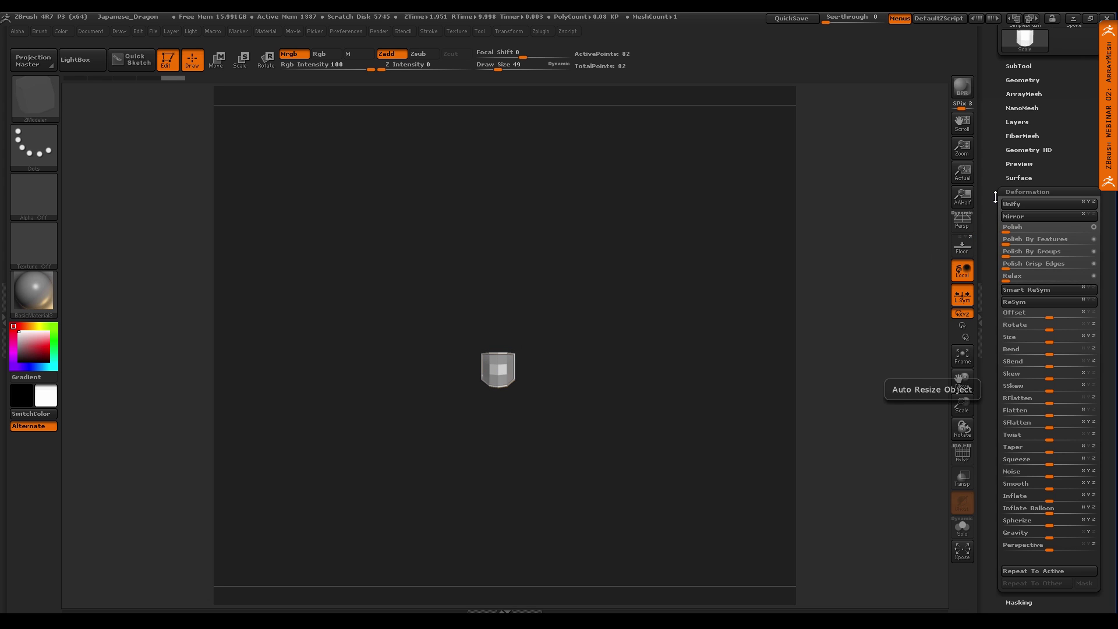
Turn on Array Mesh for the scale with Lock Pos and Lock Size enabled
{"action": "left_click_drag", "start_coordinate": [995, 131], "coordinate": [996, 305]}
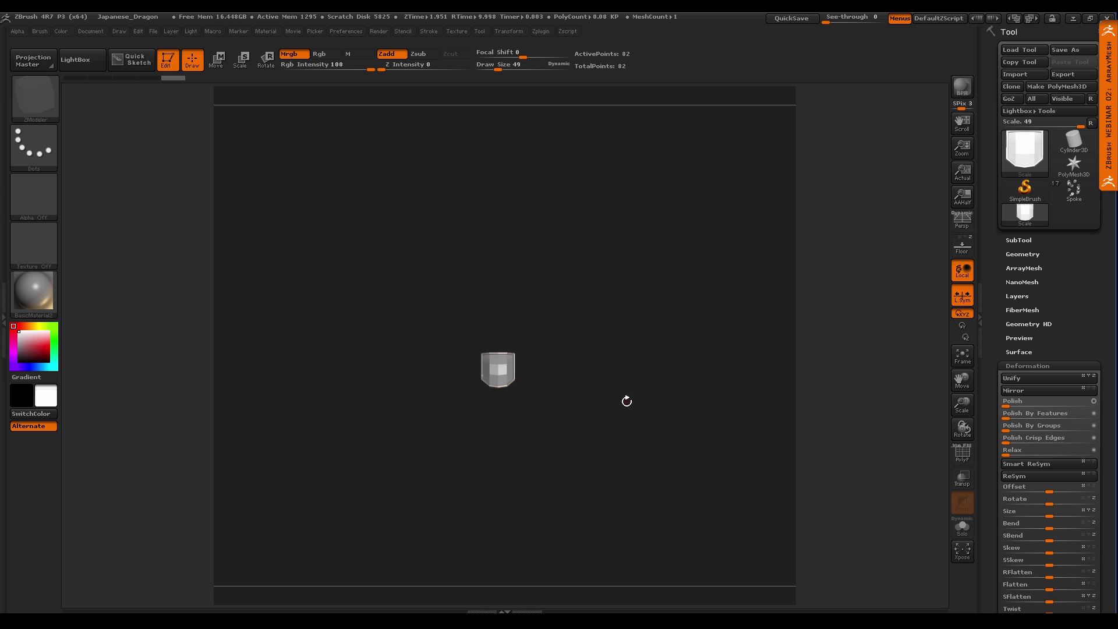
{"action": "mouse_move", "coordinate": [616, 420]}
{"action": "right_mouse_down", "text": "alt"}
{"action": "mouse_move", "coordinate": [634, 396]}
{"action": "mouse_move", "coordinate": [601, 395]}
{"action": "mouse_move", "coordinate": [593, 439]}
{"action": "right_mouse_up", "text": "alt"}
{"action": "key", "text": "shift"}
{"action": "left_click", "coordinate": [1034, 366]}
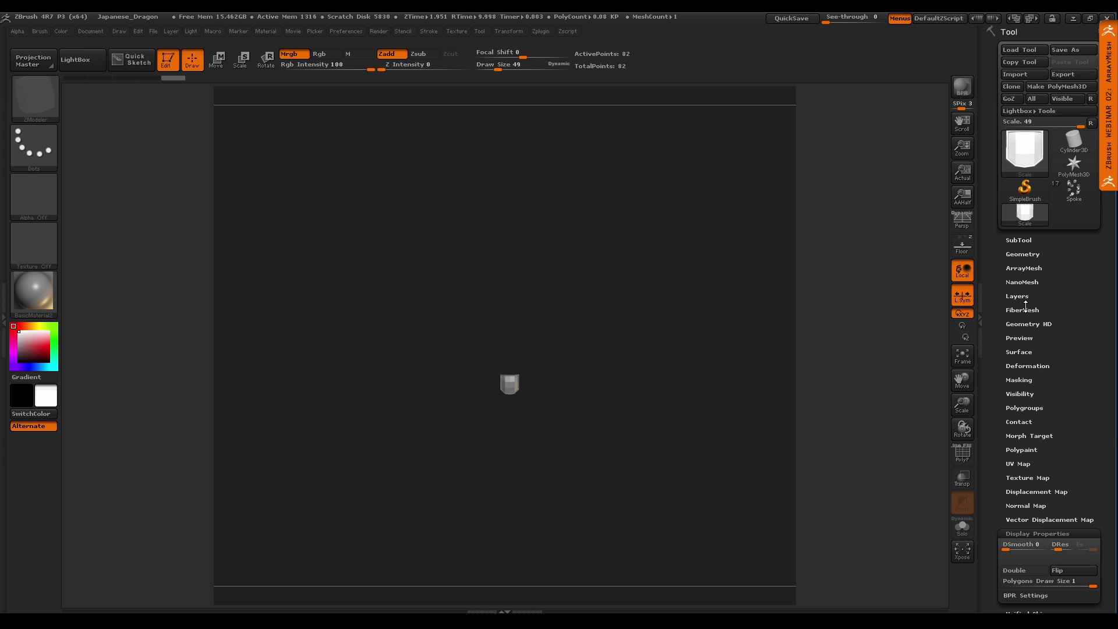
{"action": "left_click", "coordinate": [1028, 273]}
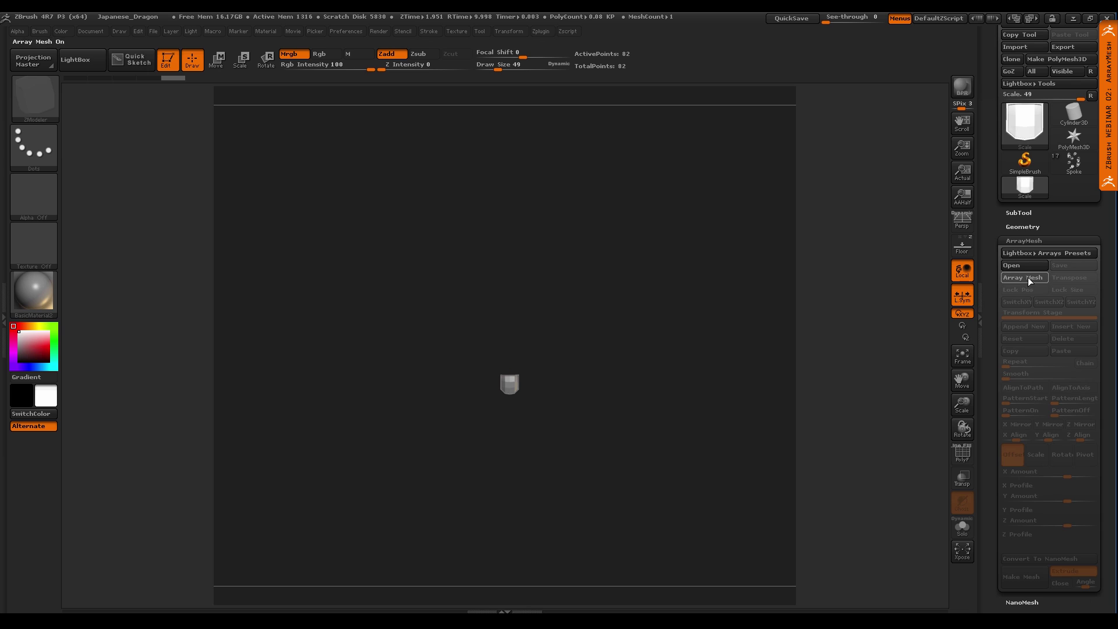
{"action": "left_click", "coordinate": [1026, 277]}
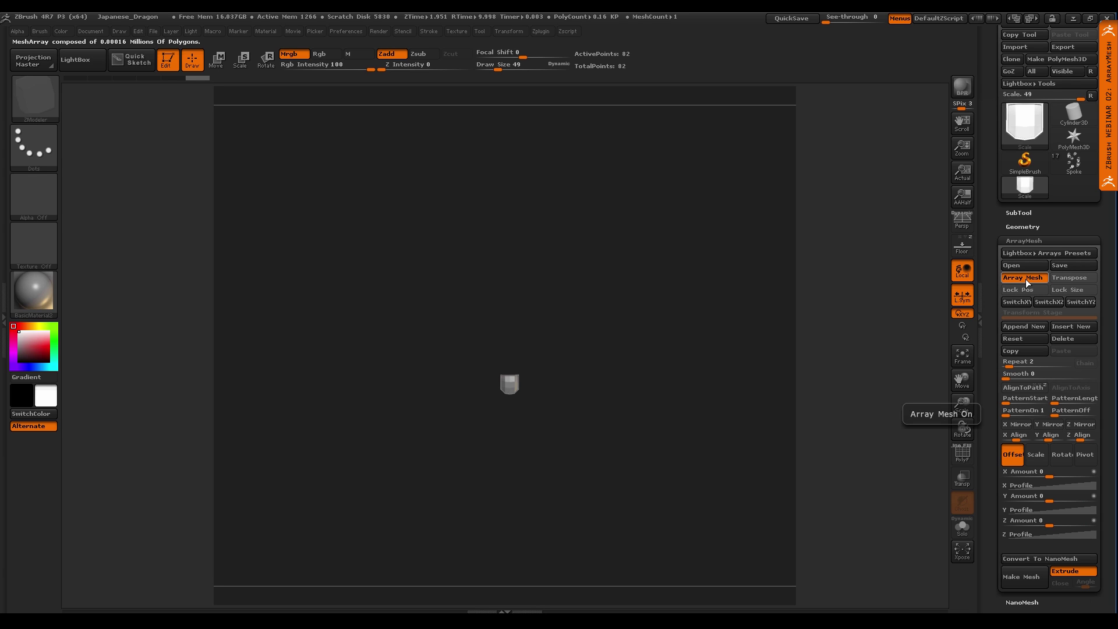
{"action": "left_click", "coordinate": [1036, 289]}
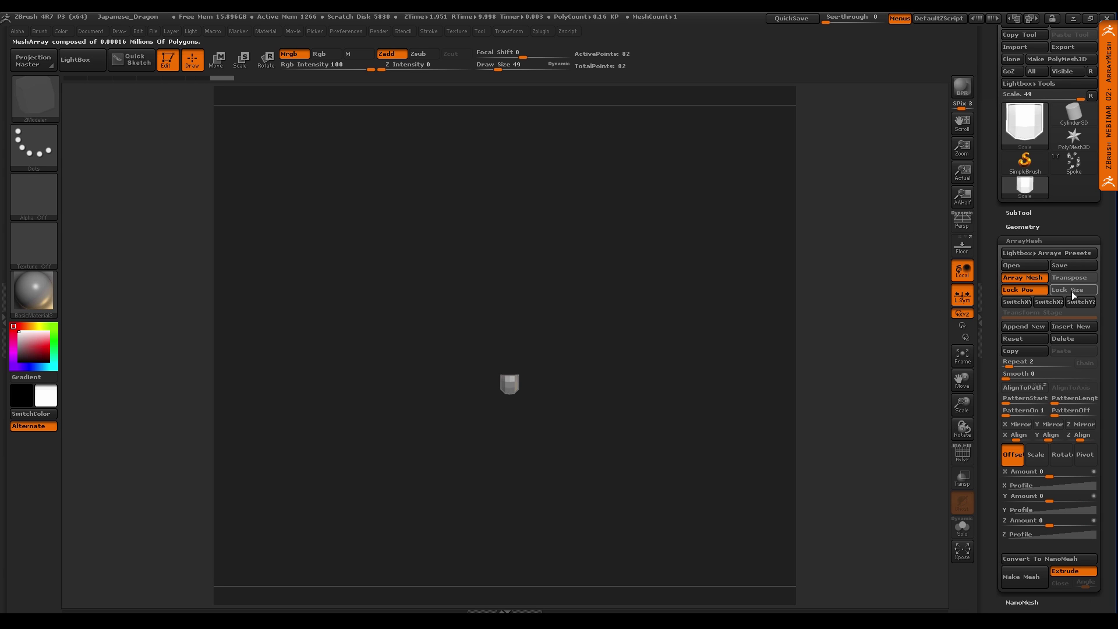
{"action": "left_click", "coordinate": [1076, 290]}
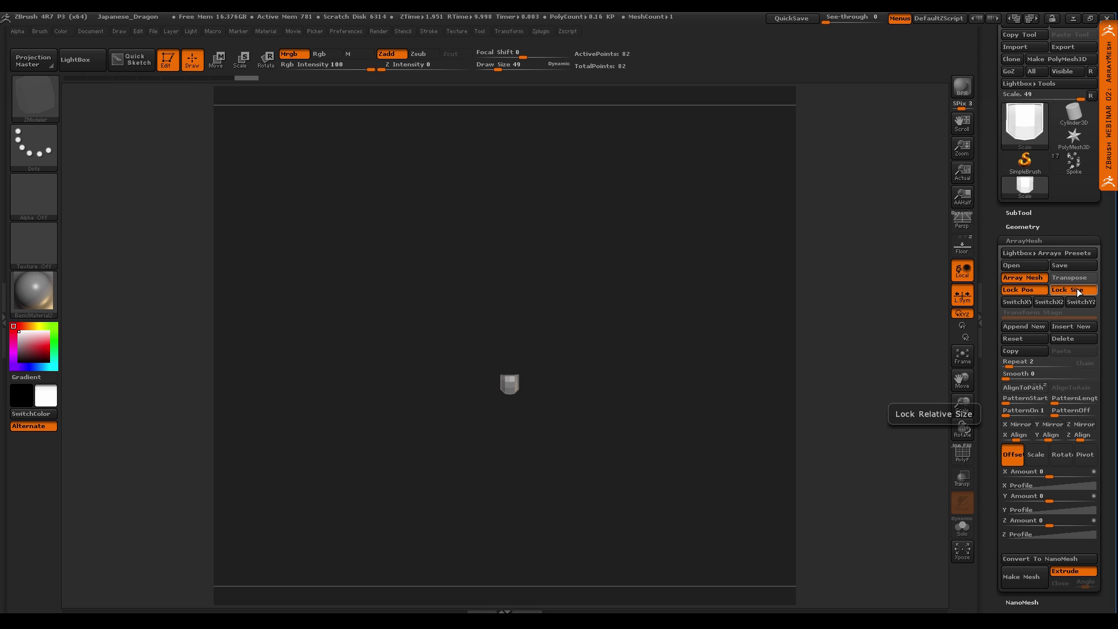
Set the Array Mesh repeat count of the scale to 12
{"action": "left_click_drag", "start_coordinate": [1009, 363], "coordinate": [1019, 364]}
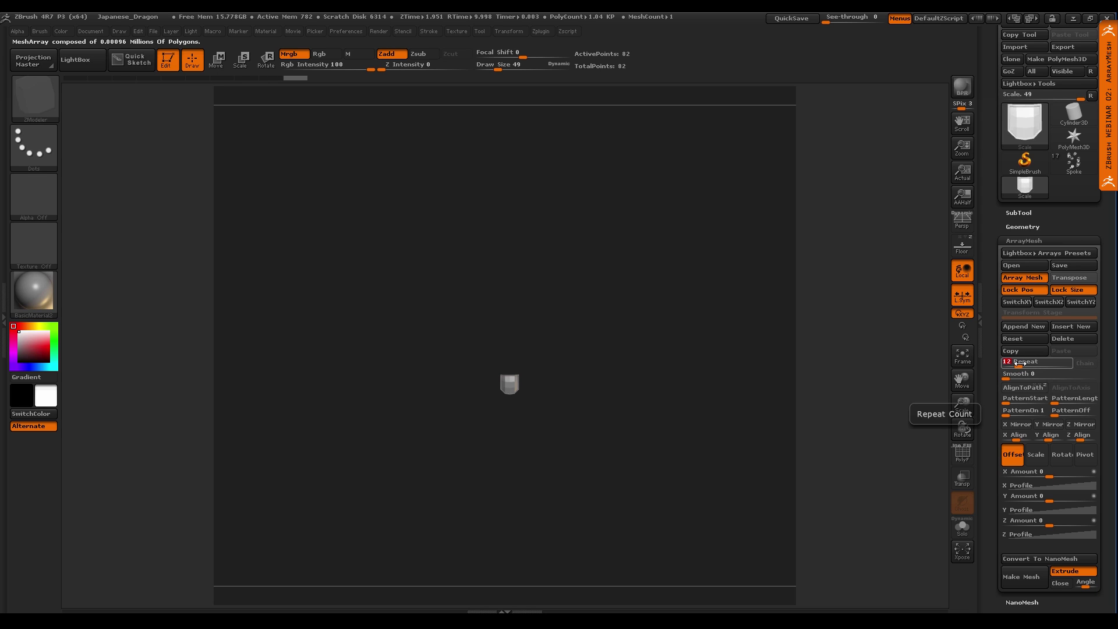
{"action": "left_click_drag", "start_coordinate": [562, 394], "coordinate": [623, 455]}
{"action": "mouse_move", "coordinate": [623, 455]}
{"action": "right_mouse_down"}
{"action": "mouse_move", "coordinate": [614, 486]}
{"action": "mouse_move", "coordinate": [554, 452]}
{"action": "right_mouse_up"}
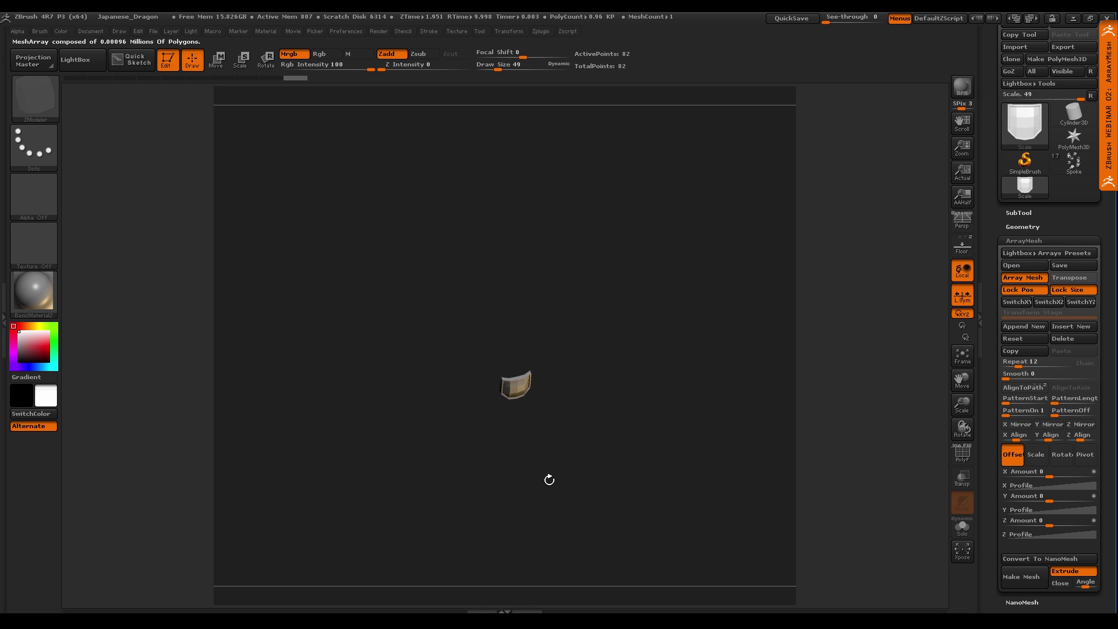
Set the array's Y rotation amount to 360 to fan the copies into a full circle
{"action": "left_click", "coordinate": [1061, 455]}
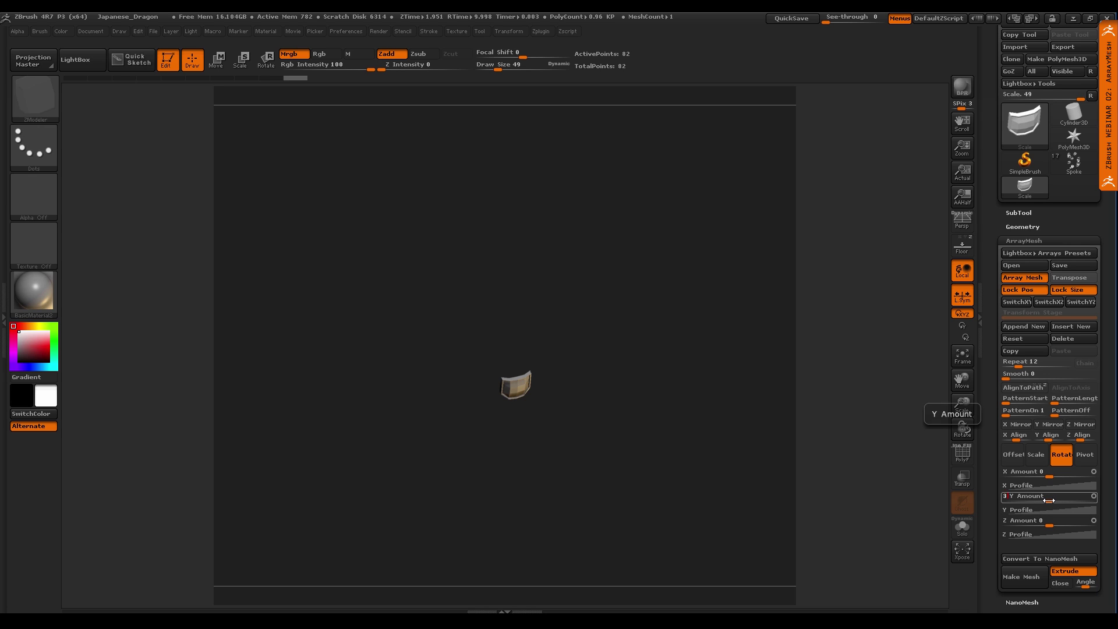
{"action": "type", "text": "60"}
{"action": "key", "text": "Return"}
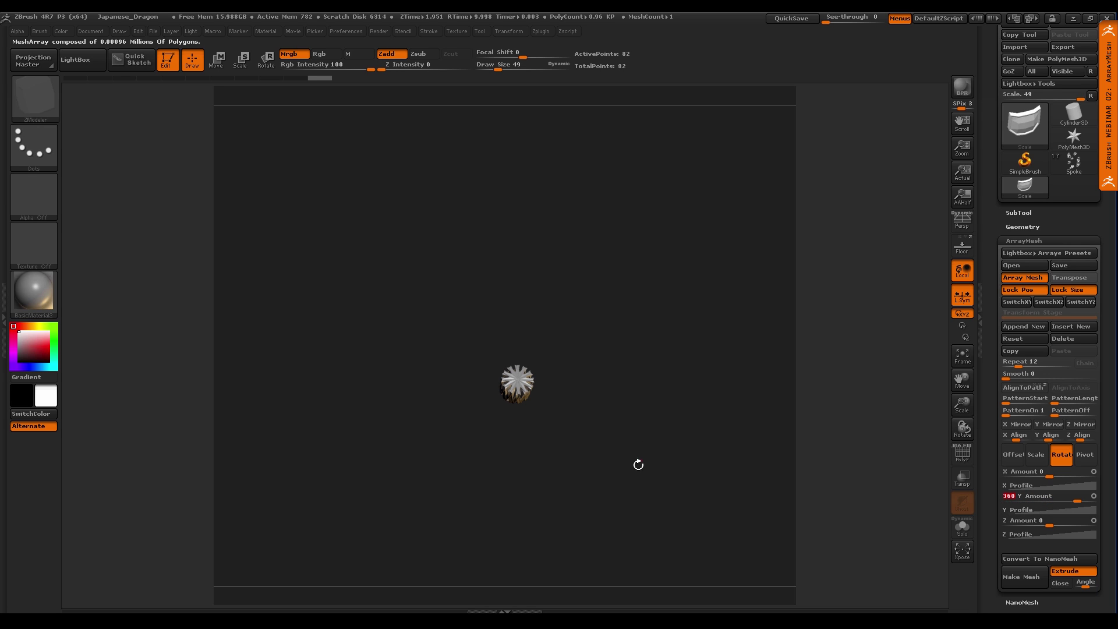
{"action": "left_click_drag", "start_coordinate": [638, 464], "coordinate": [576, 443]}
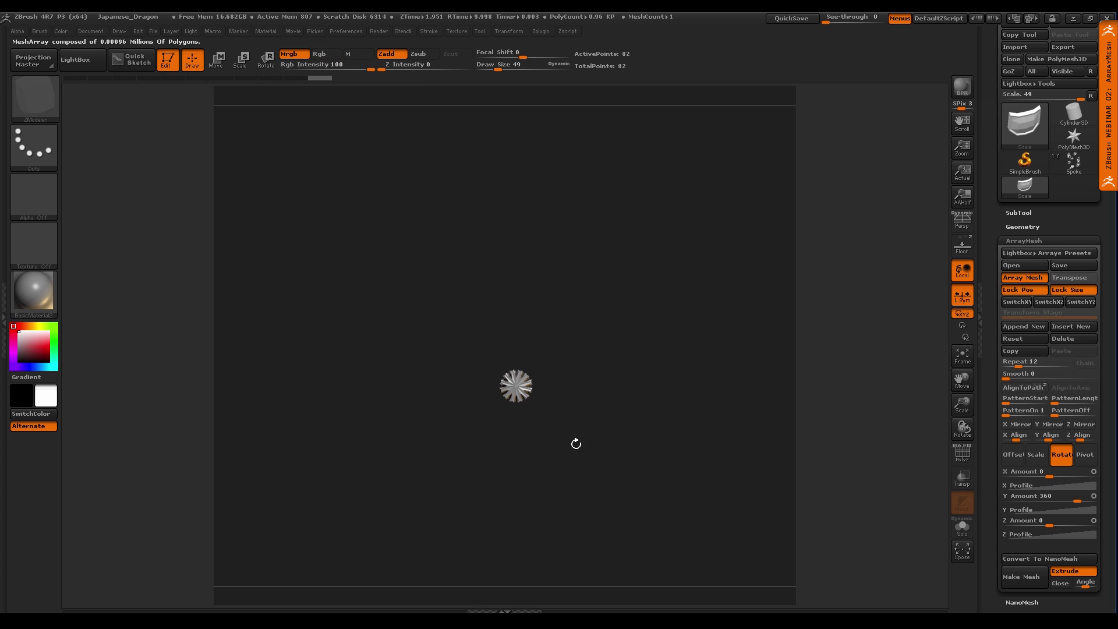
{"action": "right_click_drag", "start_coordinate": [576, 444], "coordinate": [611, 496], "text": "ctrl"}
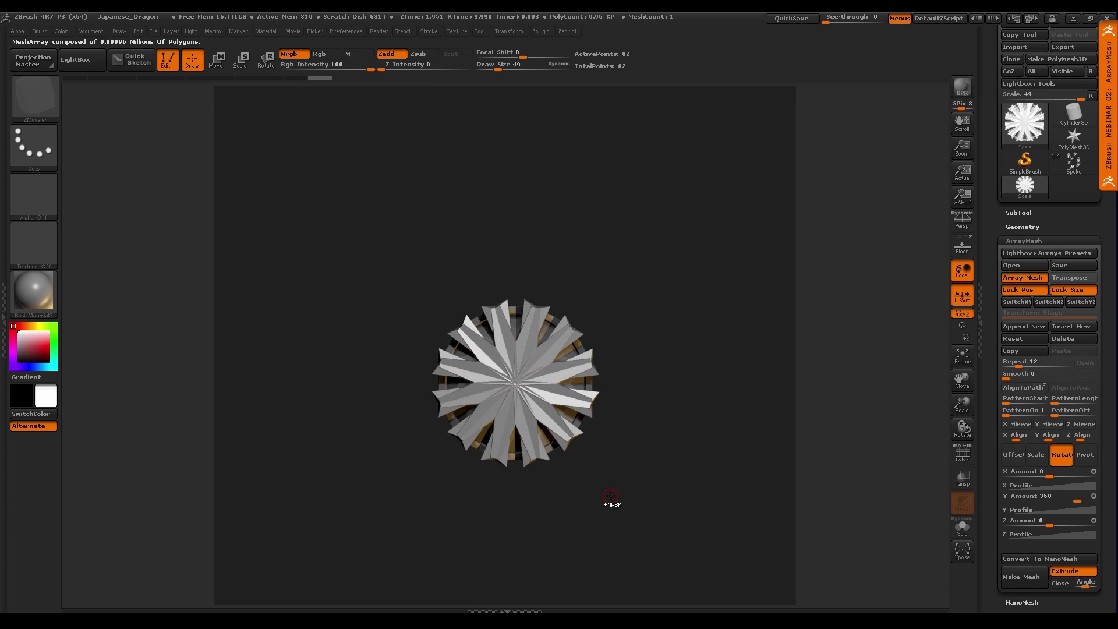
Turn on Array Mesh Transpose and align the action line with the Z axis, shortened to about 1.97 units
{"action": "key", "text": "w"}
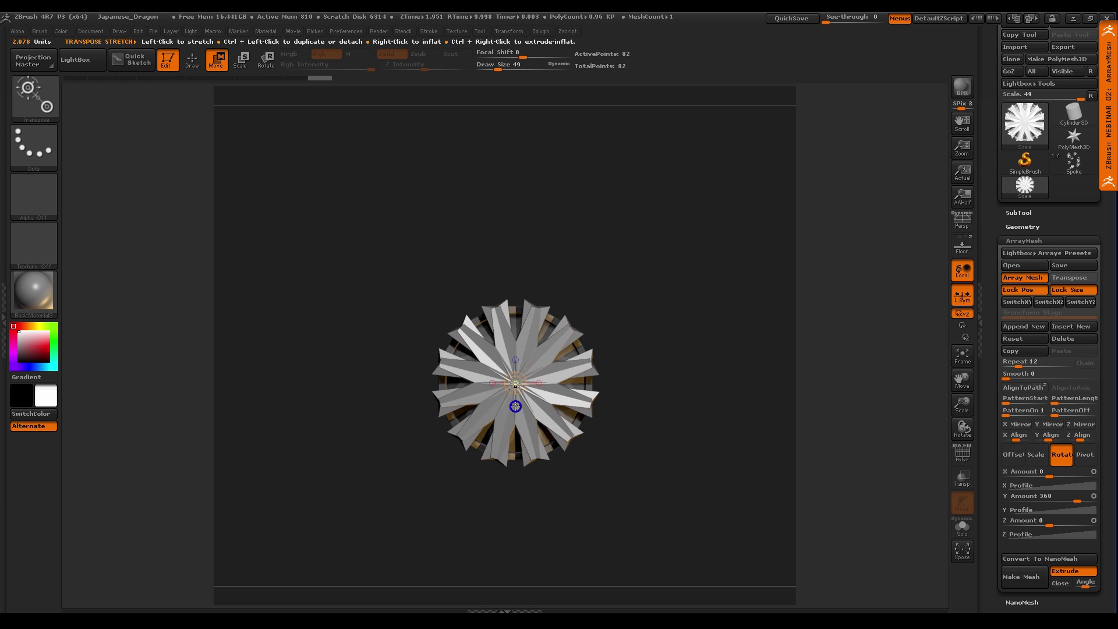
{"action": "left_click", "coordinate": [515, 405]}
{"action": "right_click_drag", "start_coordinate": [666, 432], "coordinate": [557, 433], "text": "ctrl"}
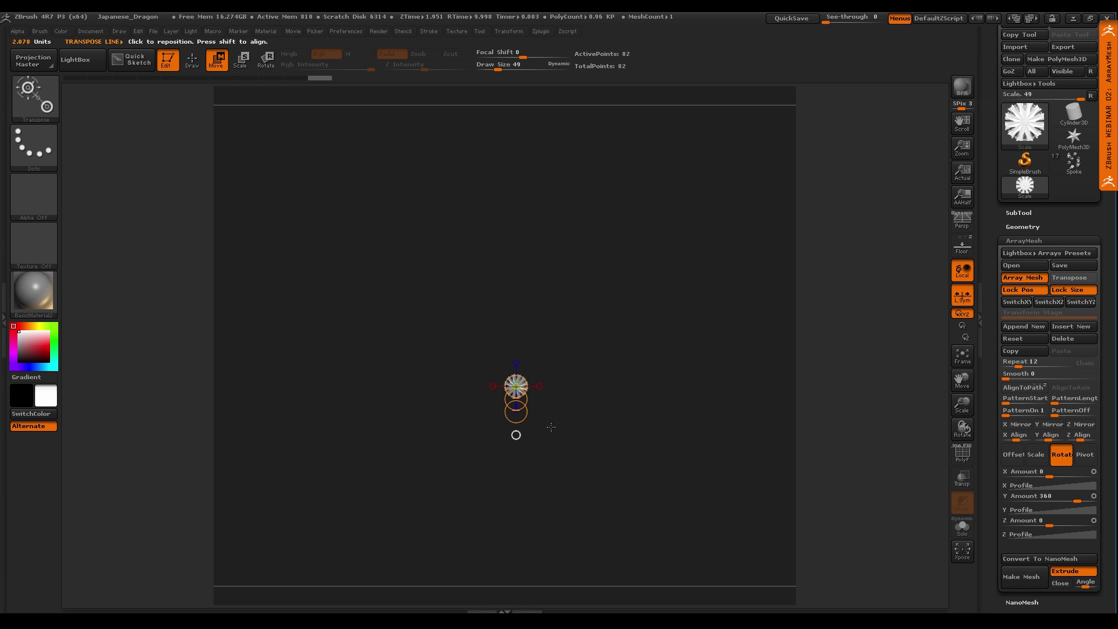
{"action": "left_click_drag", "start_coordinate": [516, 412], "coordinate": [604, 495]}
{"action": "key", "text": "f"}
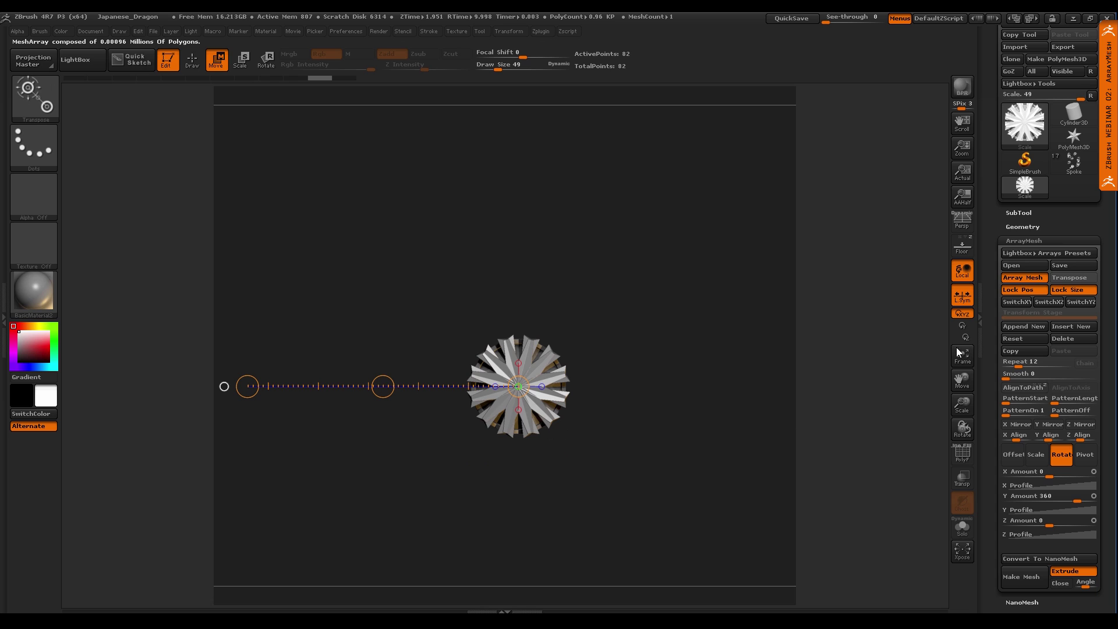
{"action": "left_click", "coordinate": [1070, 278]}
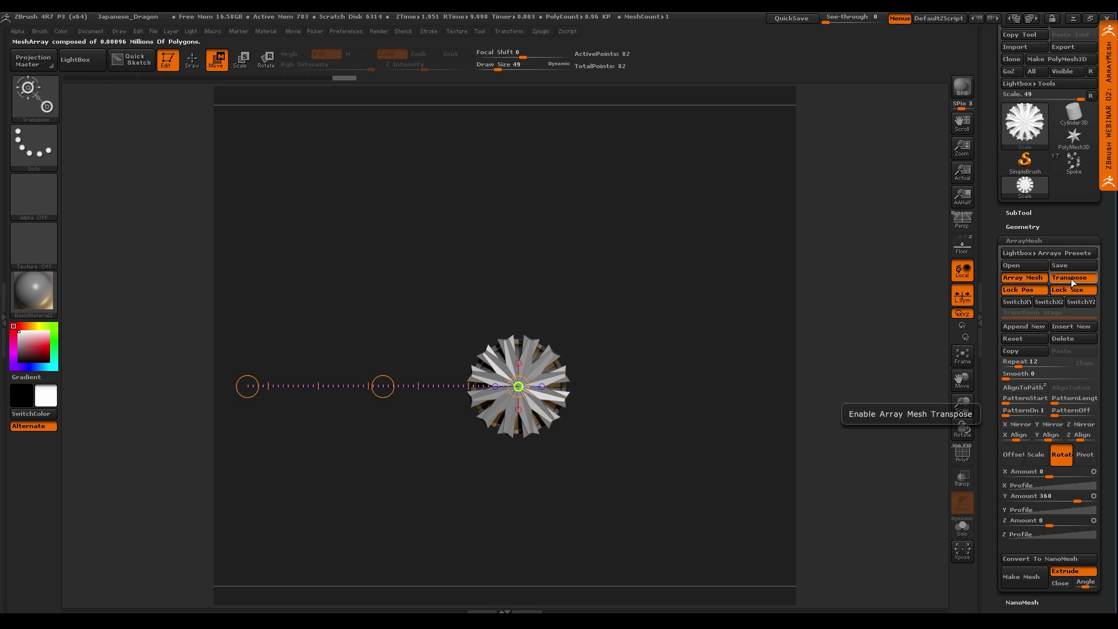
{"action": "left_click", "coordinate": [542, 387]}
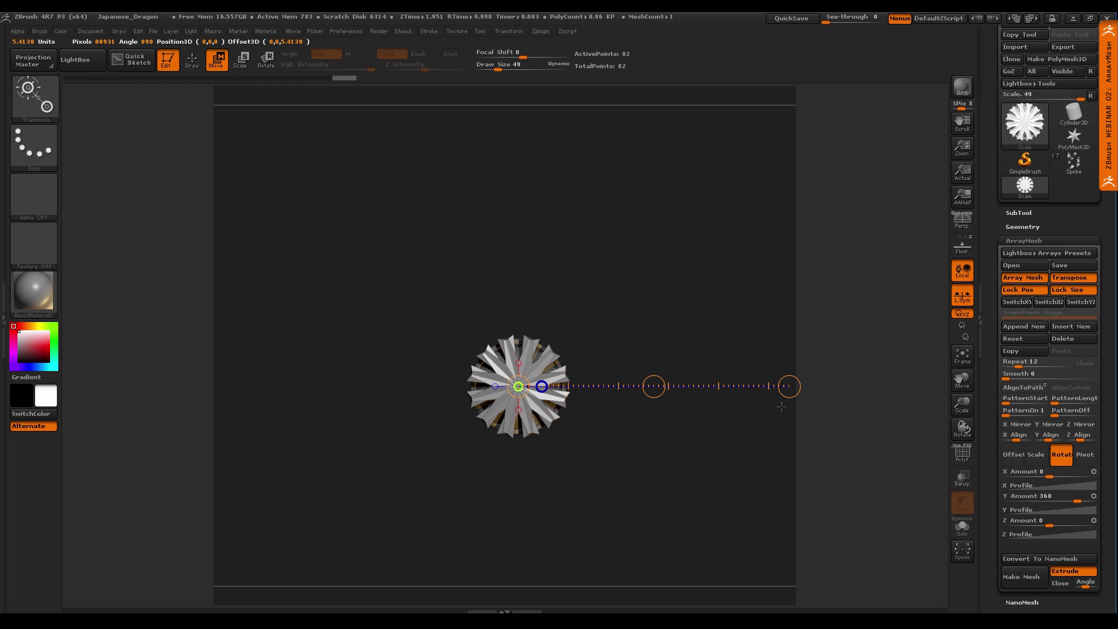
{"action": "left_click_drag", "start_coordinate": [789, 386], "coordinate": [614, 433]}
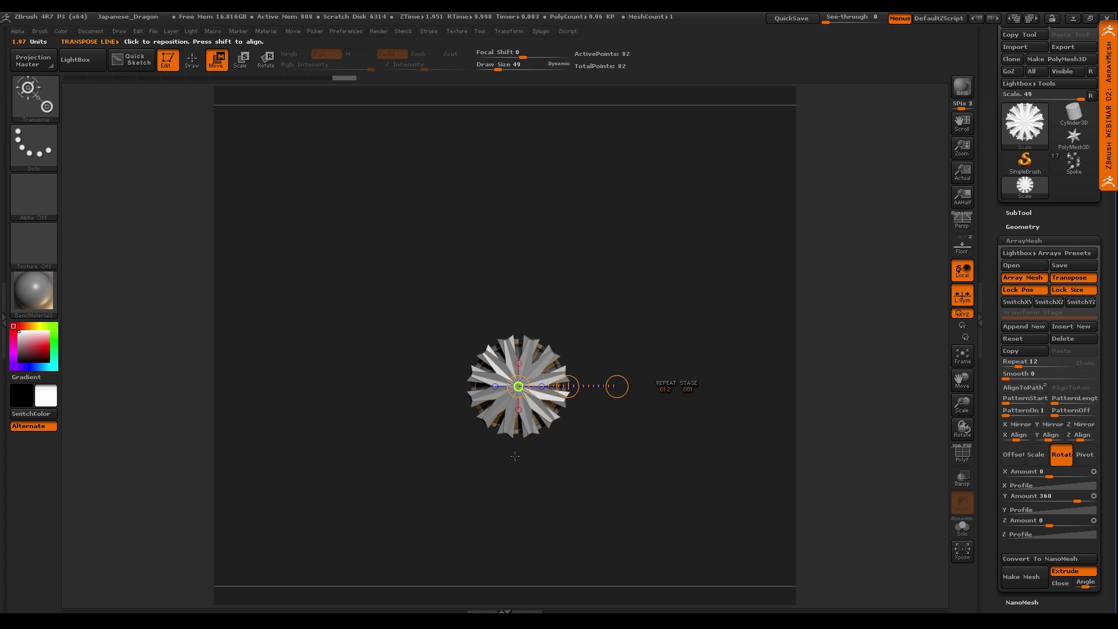
Try rotating the array copies with the action line in Rotate mode
{"action": "left_click", "coordinate": [267, 59]}
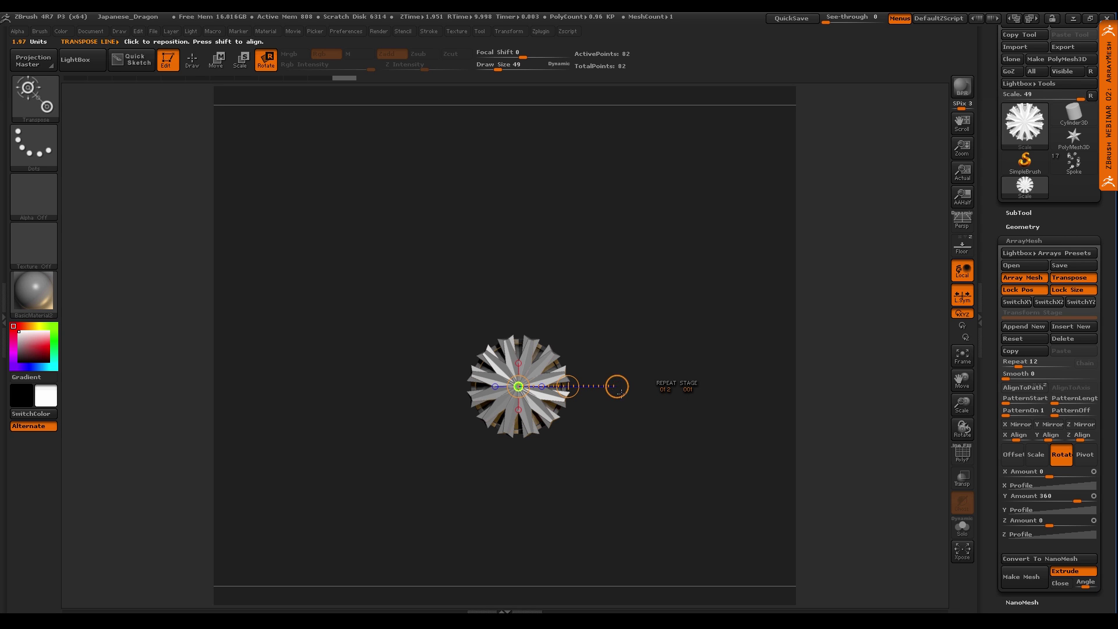
{"action": "left_click_drag", "start_coordinate": [617, 387], "coordinate": [374, 195]}
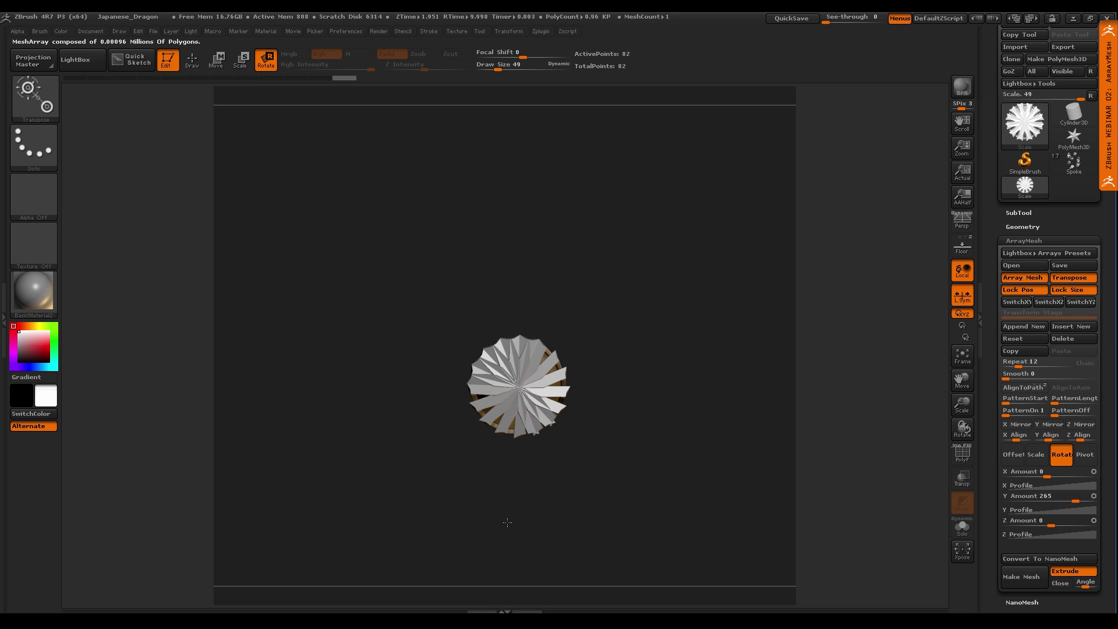
{"action": "left_click_drag", "start_coordinate": [507, 523], "coordinate": [512, 519]}
{"action": "left_click_drag", "start_coordinate": [567, 386], "coordinate": [524, 387]}
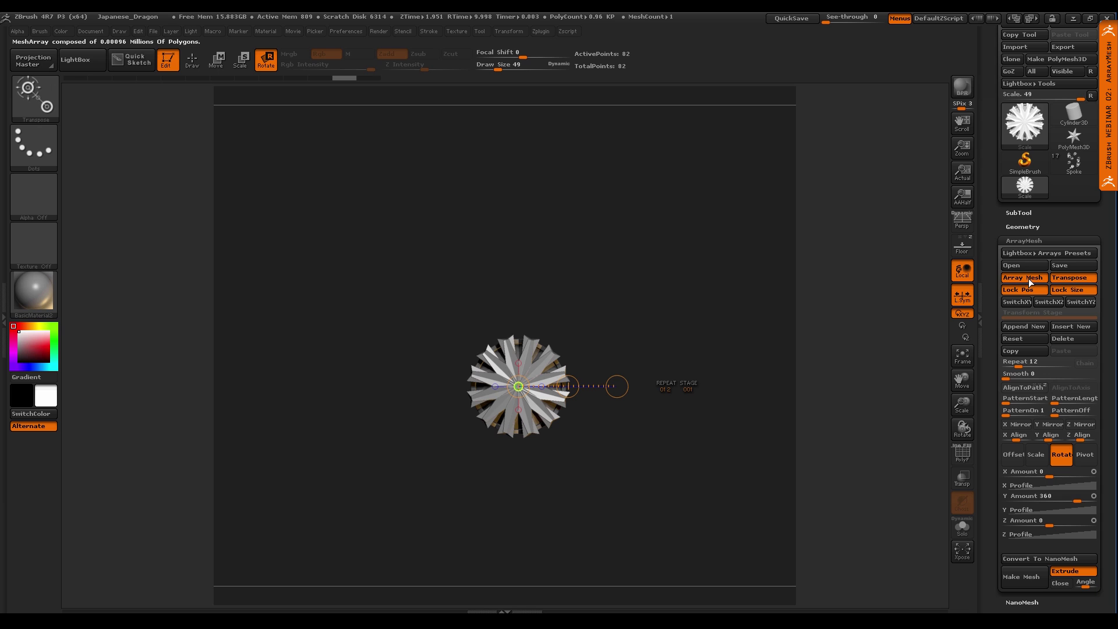
Move the array with the action line to offset its copies about 7.69 along Y, and show the Offset amounts
{"action": "left_click_drag", "start_coordinate": [617, 387], "coordinate": [591, 433]}
{"action": "left_click_drag", "start_coordinate": [484, 402], "coordinate": [609, 380], "text": "shift"}
{"action": "key", "text": "w"}
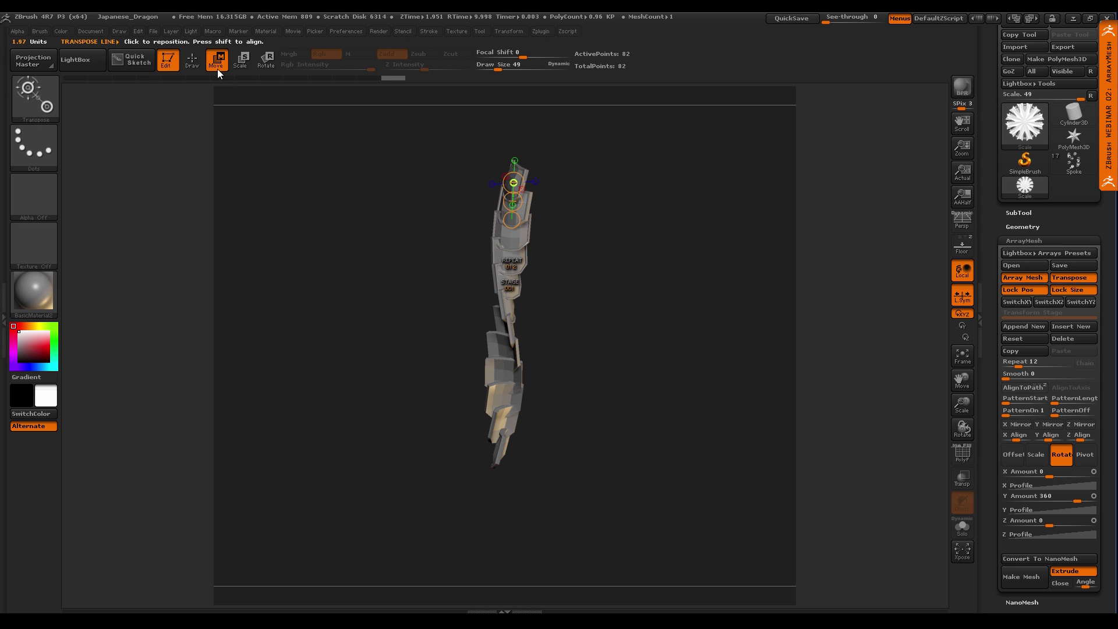
{"action": "left_click", "coordinate": [1012, 454]}
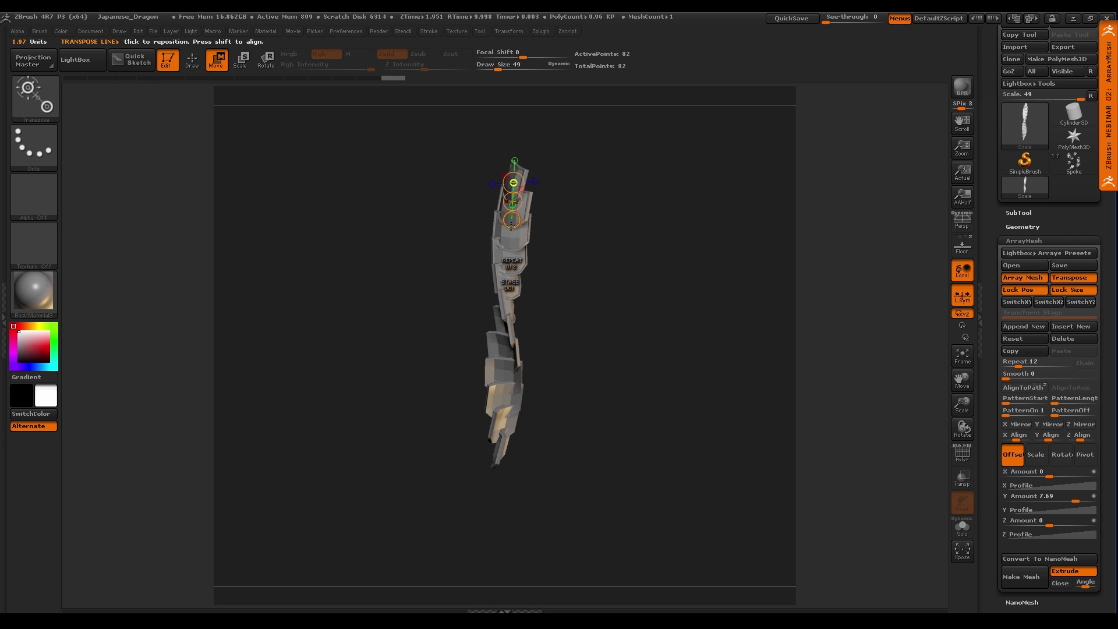
{"action": "key", "text": "shift+f"}
{"action": "key", "text": "shift+f"}
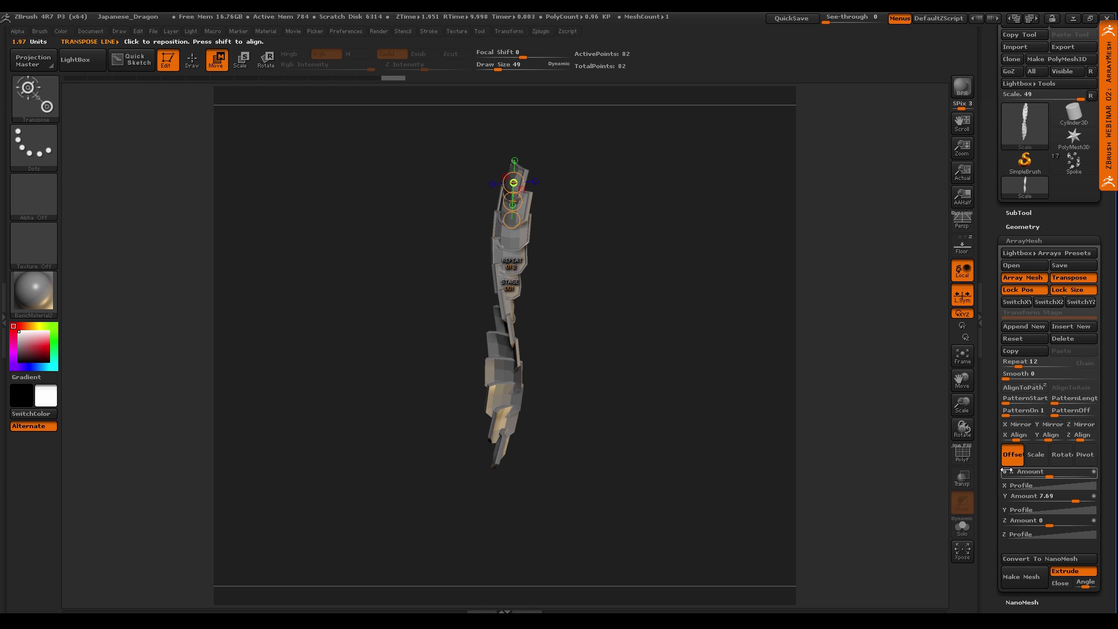
Try offsetting the array by moving the action line aligned to the Z axis, and undo the move
{"action": "left_click", "coordinate": [535, 181]}
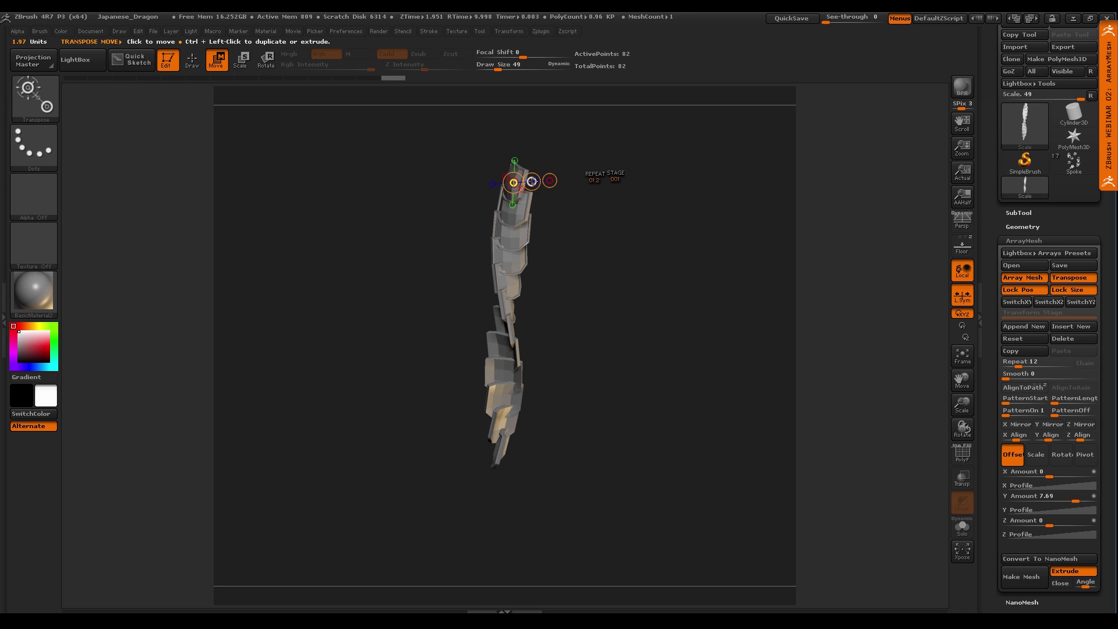
{"action": "left_click_drag", "start_coordinate": [533, 181], "coordinate": [633, 321]}
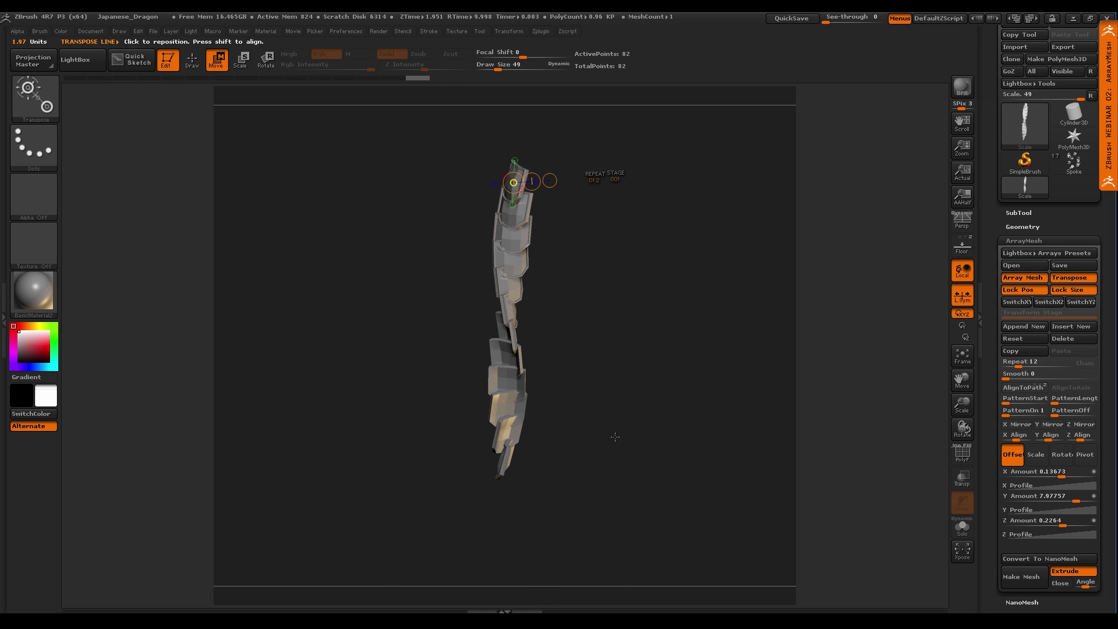
{"action": "key", "text": "ctrl+z"}
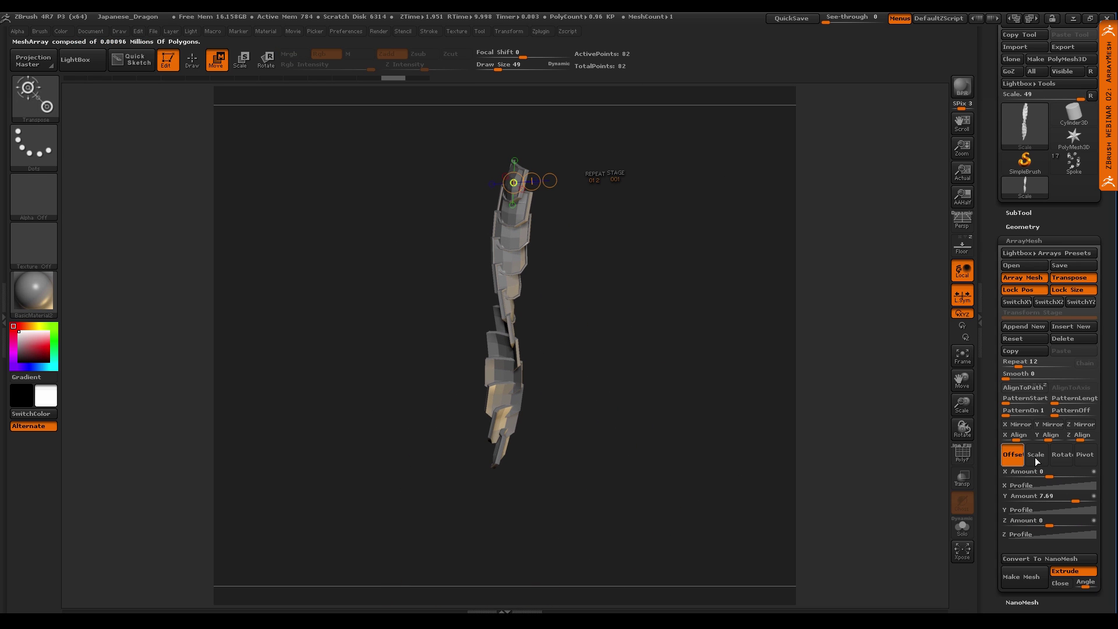
Scale the array progressively with the action line to about 3.34 on all three axes
{"action": "left_click", "coordinate": [1036, 457]}
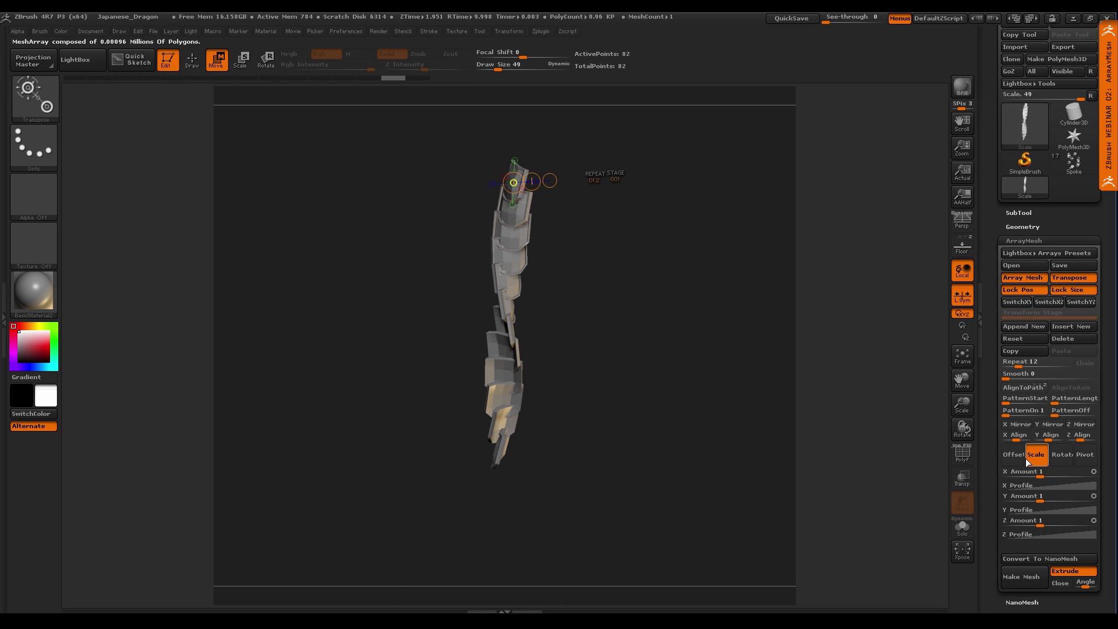
{"action": "left_click", "coordinate": [243, 60]}
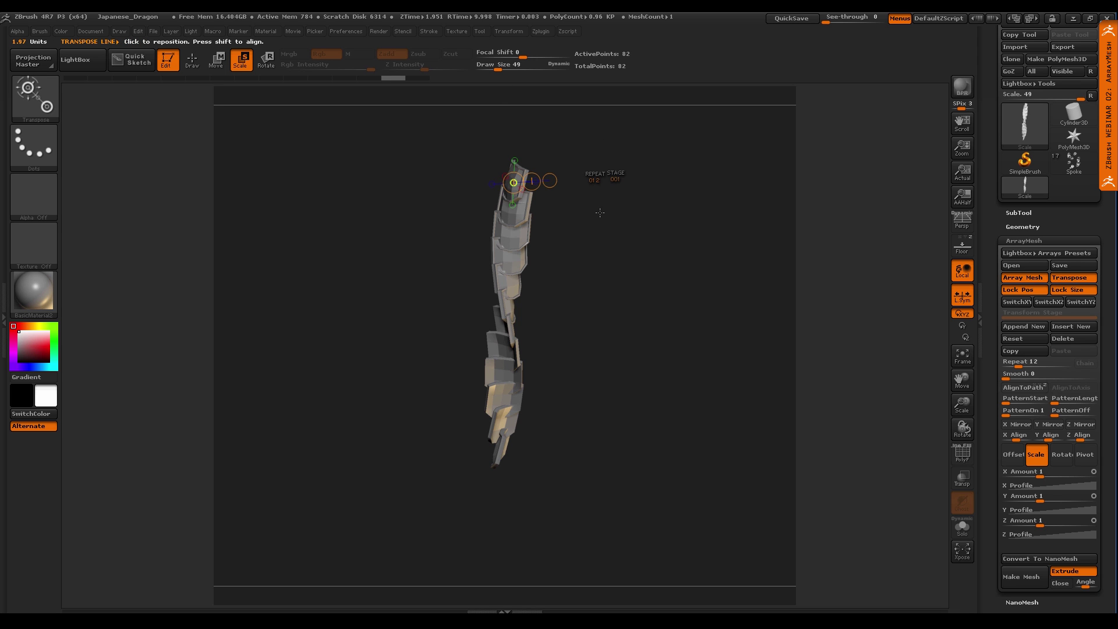
{"action": "left_click_drag", "start_coordinate": [549, 181], "coordinate": [577, 181]}
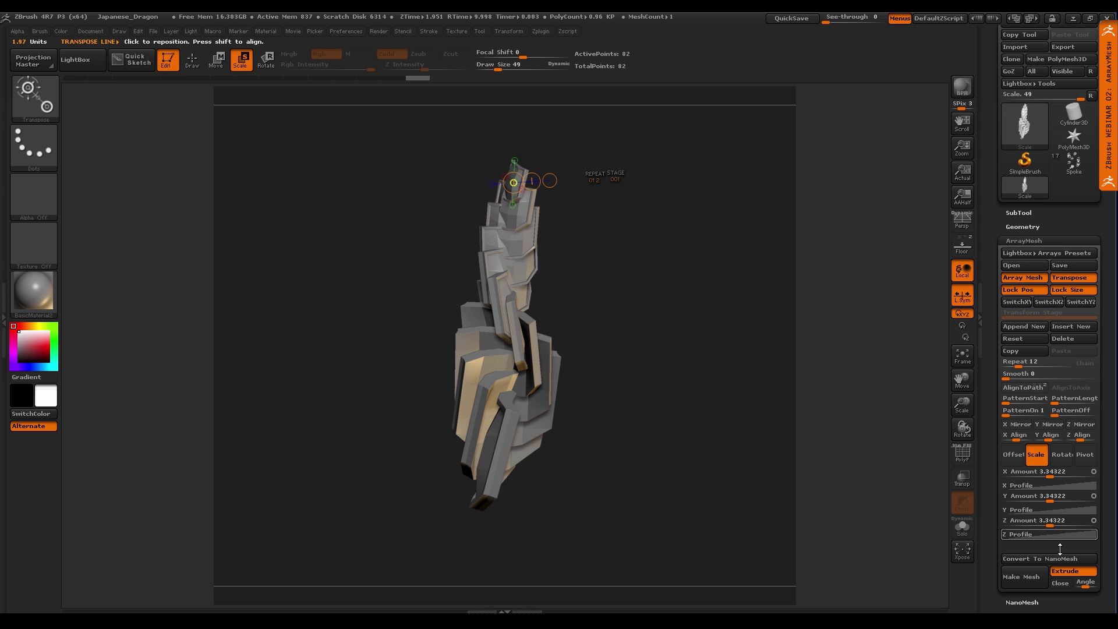
Try an X Scale profile curve that peaks in the middle and falls to zero at the end, and reset the curve
{"action": "left_click", "coordinate": [1051, 487]}
{"action": "left_click_drag", "start_coordinate": [1051, 524], "coordinate": [1020, 506]}
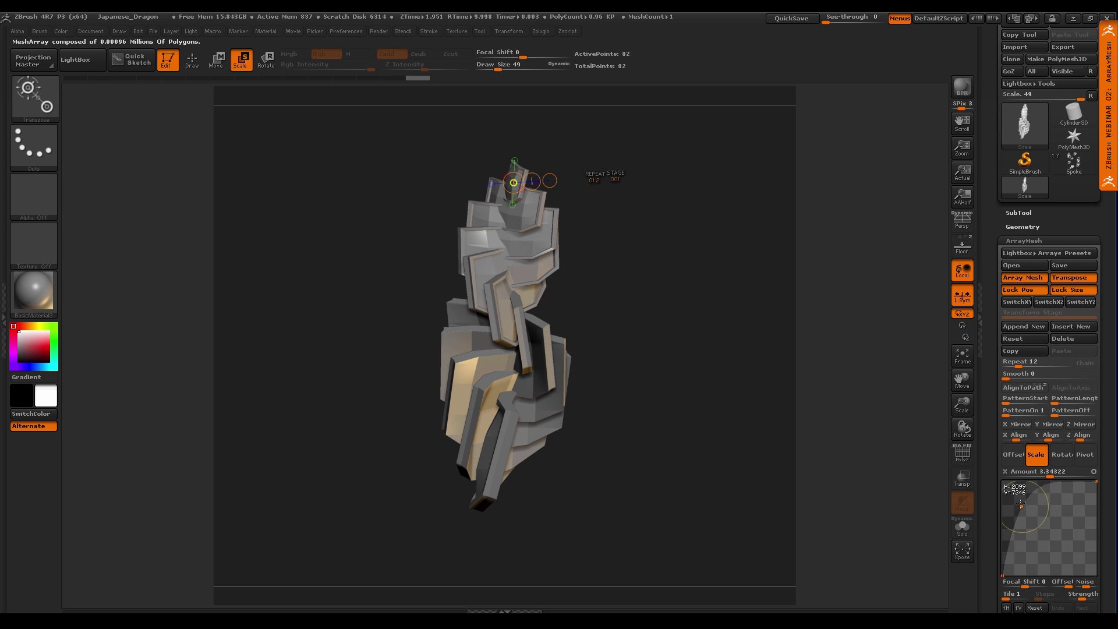
{"action": "left_click_drag", "start_coordinate": [1094, 482], "coordinate": [1096, 562]}
{"action": "left_click_drag", "start_coordinate": [1020, 506], "coordinate": [1046, 481]}
{"action": "left_click_drag", "start_coordinate": [1093, 560], "coordinate": [1092, 575]}
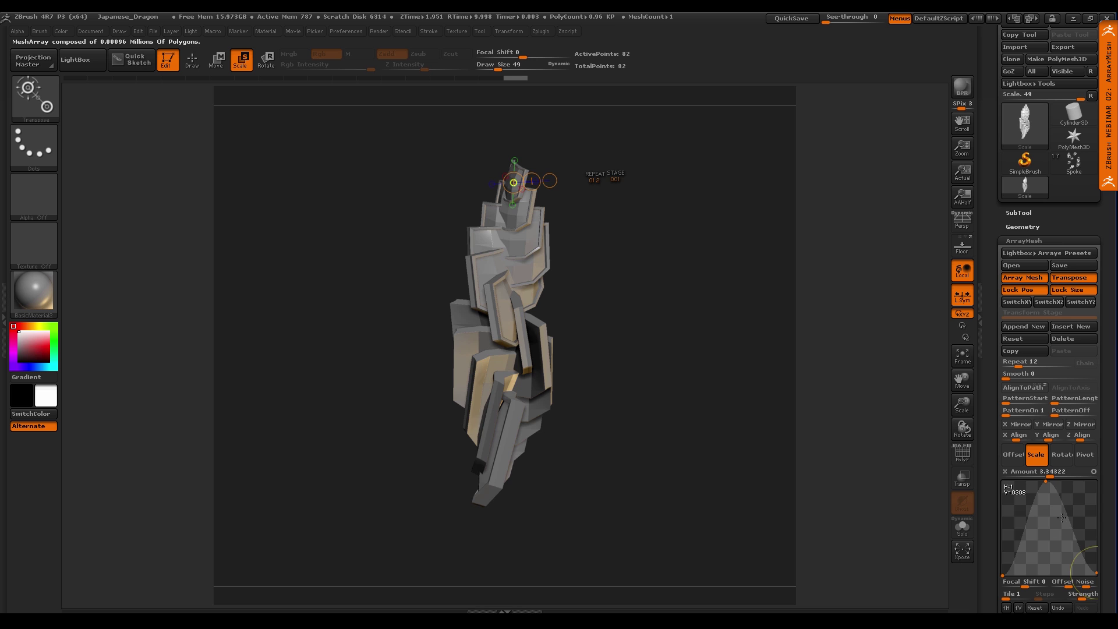
{"action": "left_click_drag", "start_coordinate": [1063, 518], "coordinate": [1080, 504]}
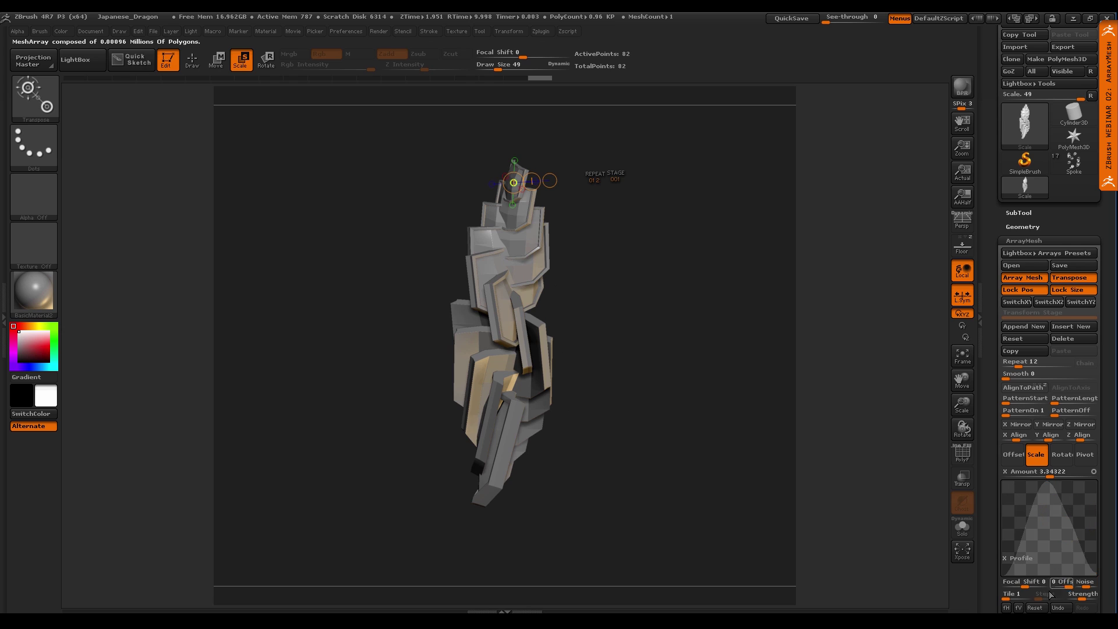
{"action": "left_click", "coordinate": [1035, 607]}
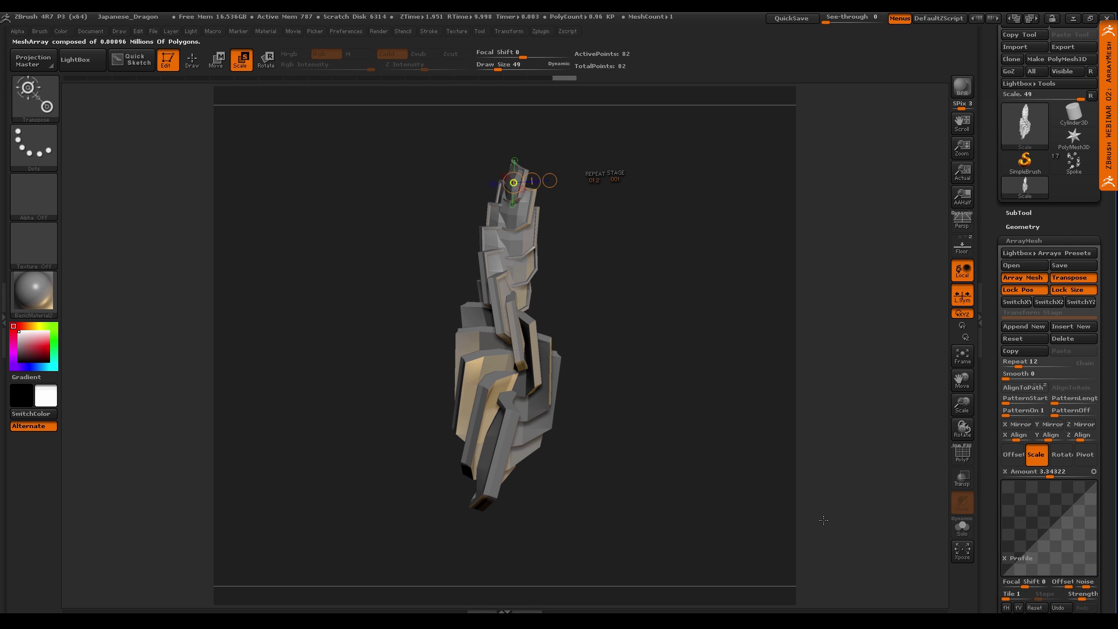
Turn off Array Mesh Transpose and undo the array's scaling, offset and rotation back to the single scale
{"action": "left_click", "coordinate": [1071, 277]}
{"action": "left_click_drag", "start_coordinate": [687, 457], "coordinate": [683, 452]}
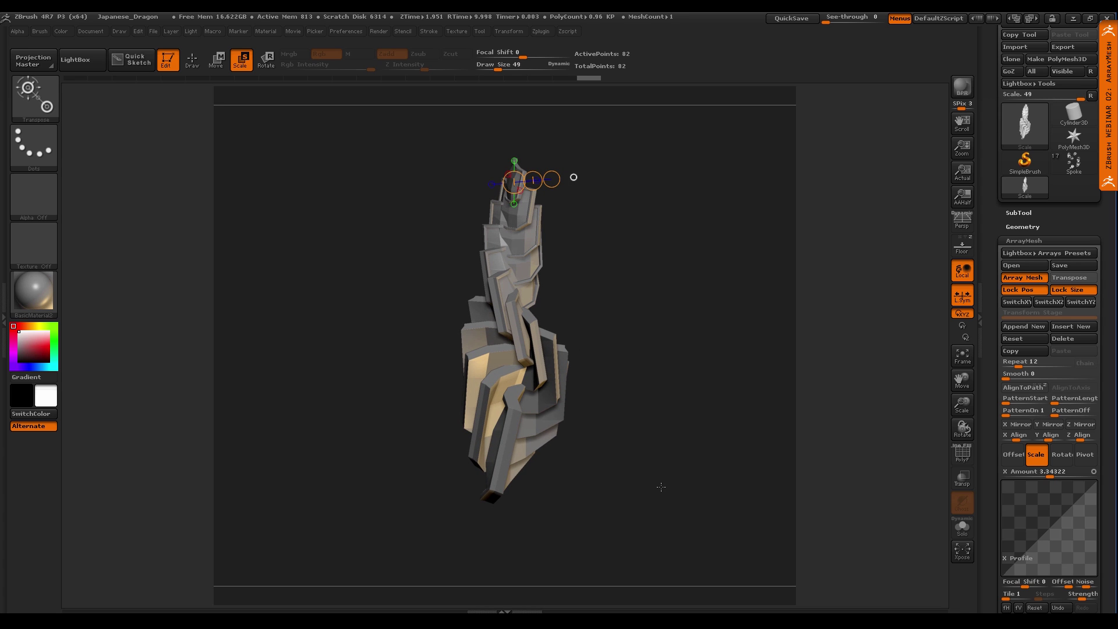
{"action": "key", "text": "ctrl+z"}
{"action": "key", "text": "ctrl+z"}
{"action": "key", "text": "ctrl+z"}
{"action": "key", "text": "ctrl+z"}
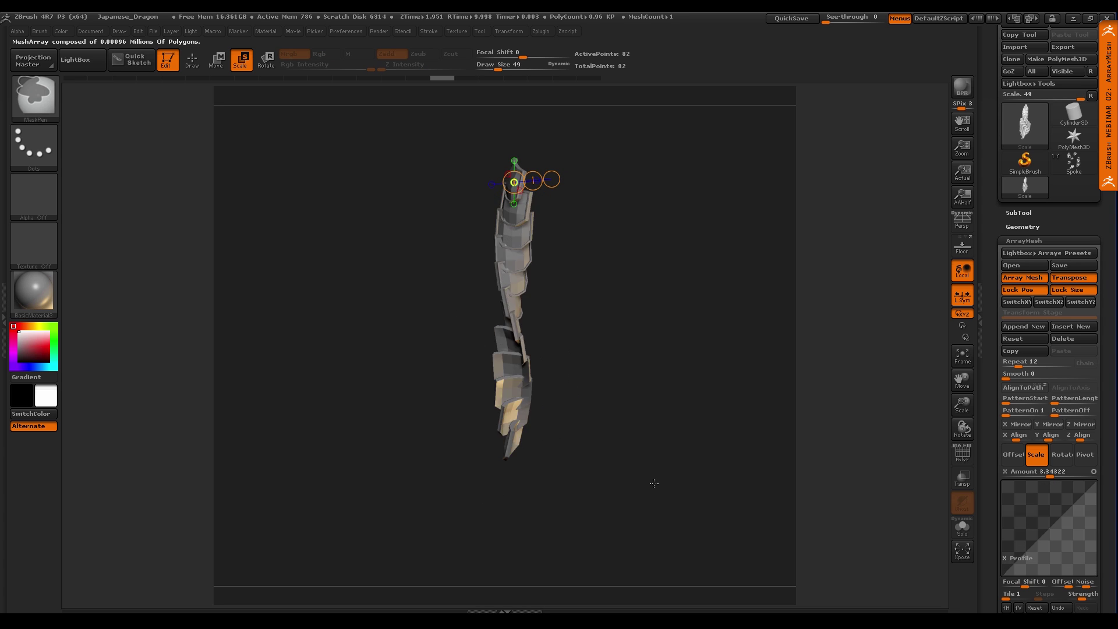
{"action": "key", "text": "ctrl+z"}
{"action": "key", "text": "ctrl+z"}
{"action": "key", "text": "ctrl+z"}
{"action": "key", "text": "ctrl+z"}
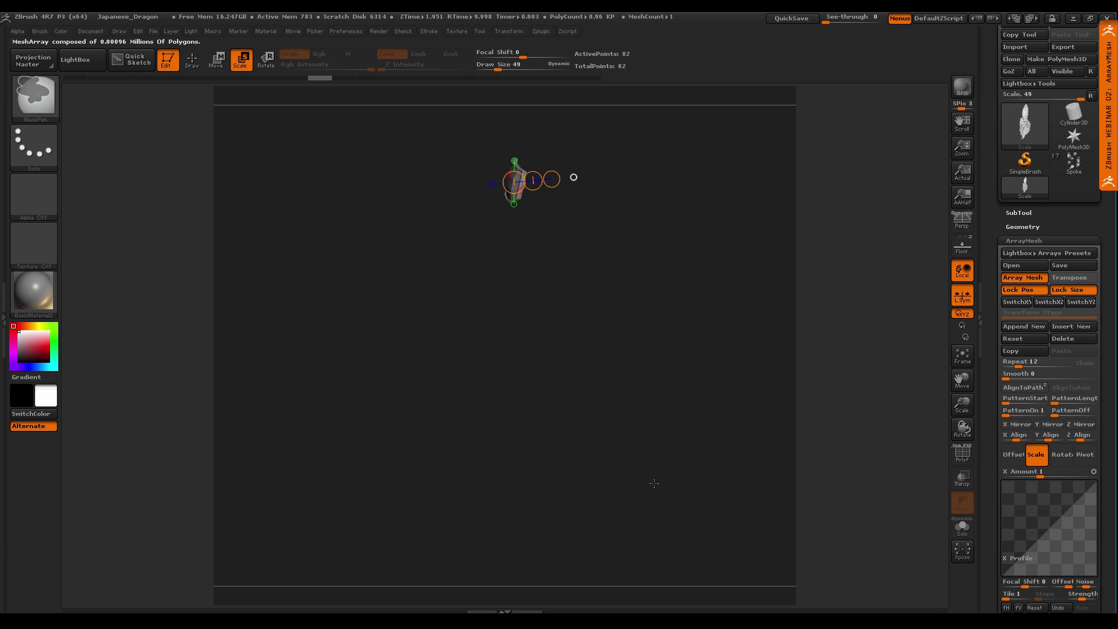
Set the array's repeat count to 2 and turn on Array Mesh Transpose
{"action": "right_click_drag", "start_coordinate": [631, 376], "coordinate": [652, 431], "text": "alt"}
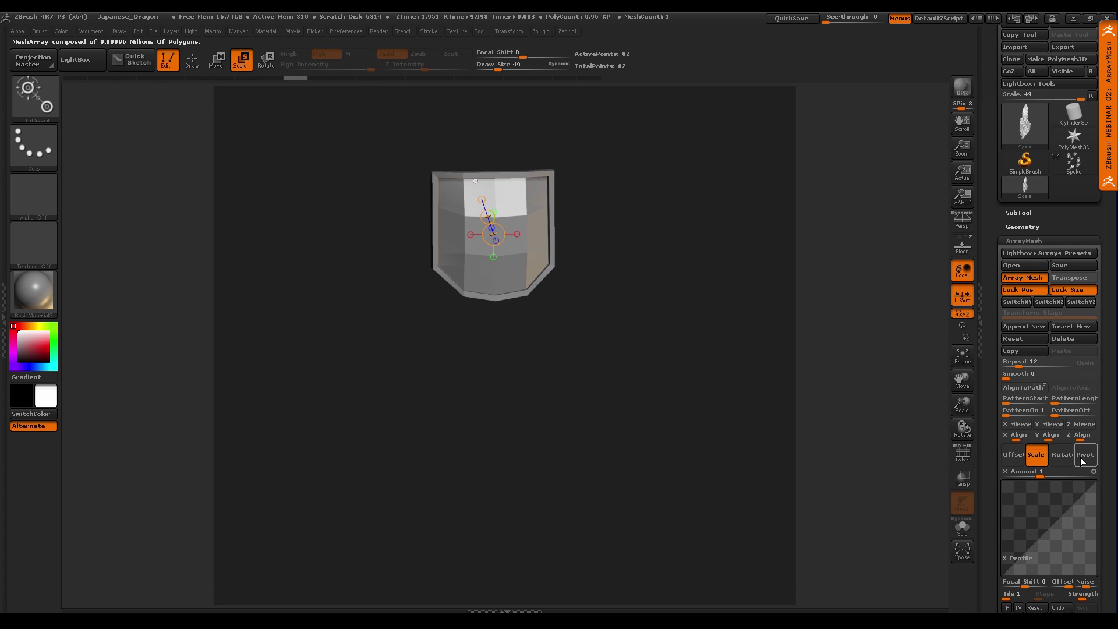
{"action": "left_click_drag", "start_coordinate": [1023, 365], "coordinate": [1004, 366]}
{"action": "left_click", "coordinate": [1069, 278]}
Align the Transpose line along X, try setting the repeat count to 8 from the line, and undo that count change
{"action": "right_click_drag", "start_coordinate": [668, 333], "coordinate": [641, 350], "text": "shift"}
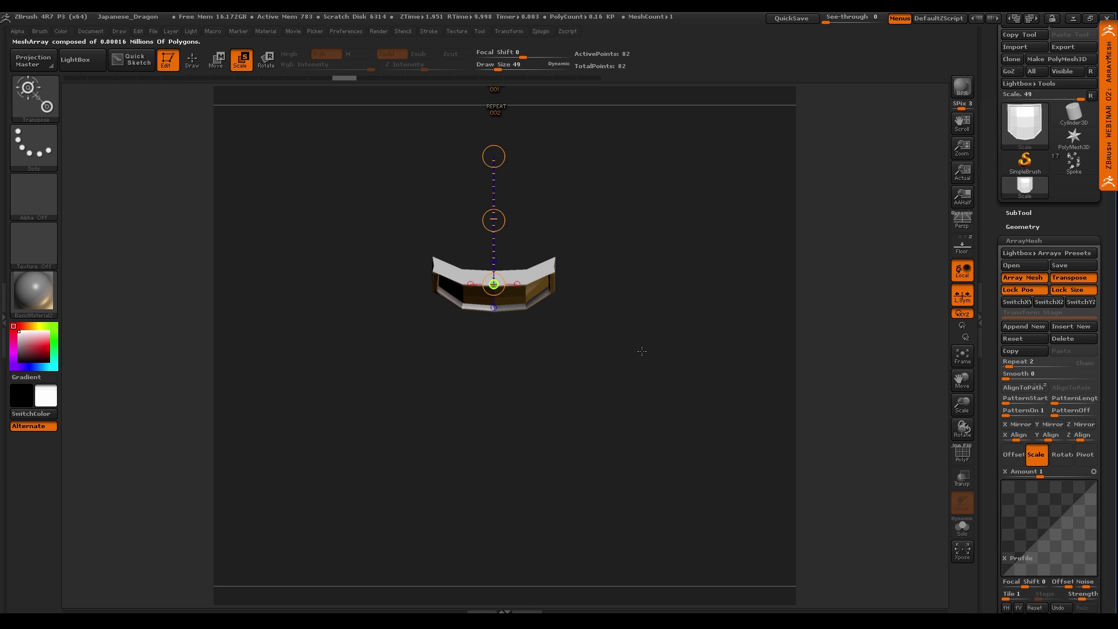
{"action": "left_click", "coordinate": [517, 283]}
{"action": "left_click_drag", "start_coordinate": [594, 380], "coordinate": [587, 432], "text": "alt"}
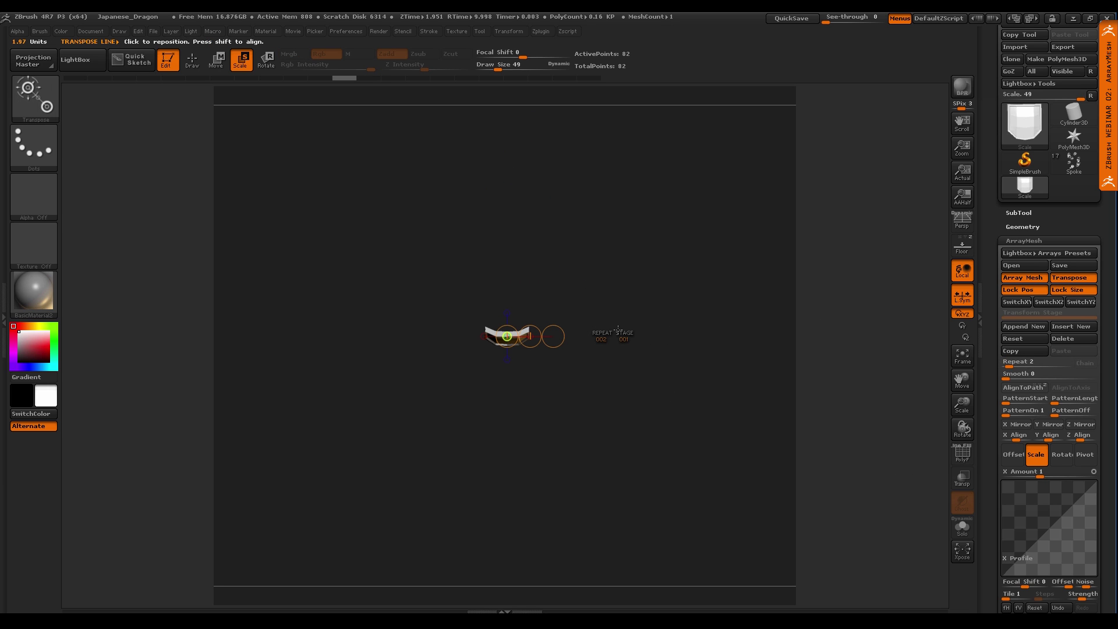
{"action": "left_click_drag", "start_coordinate": [603, 334], "coordinate": [692, 284]}
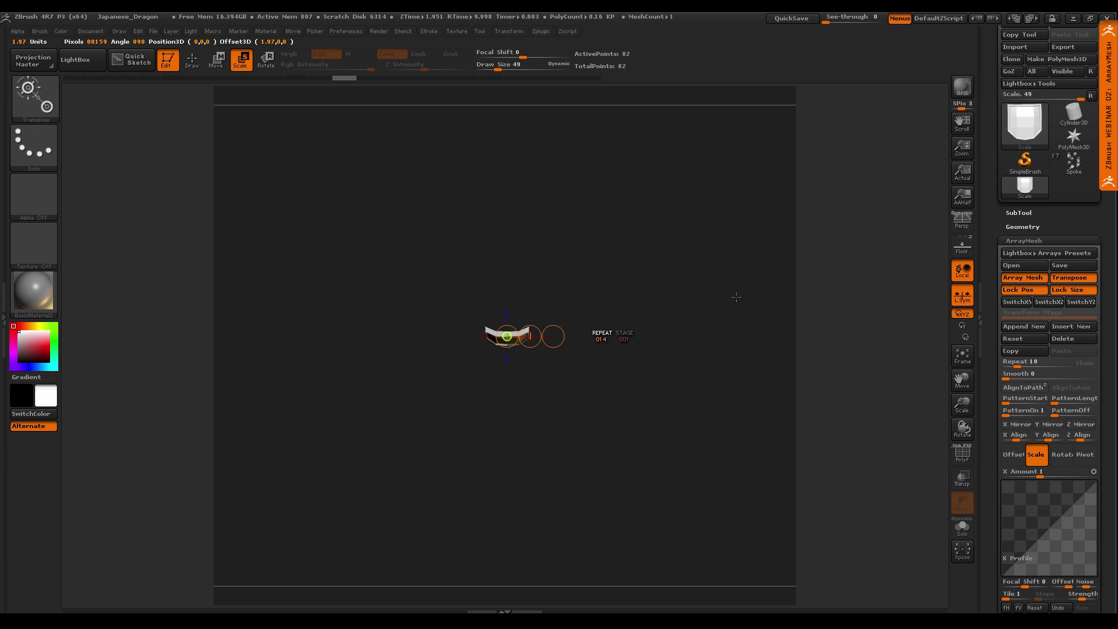
{"action": "mouse_move", "coordinate": [671, 322]}
{"action": "left_mouse_down"}
{"action": "mouse_move", "coordinate": [666, 333]}
{"action": "mouse_move", "coordinate": [701, 332]}
{"action": "mouse_move", "coordinate": [671, 340]}
{"action": "left_mouse_up"}
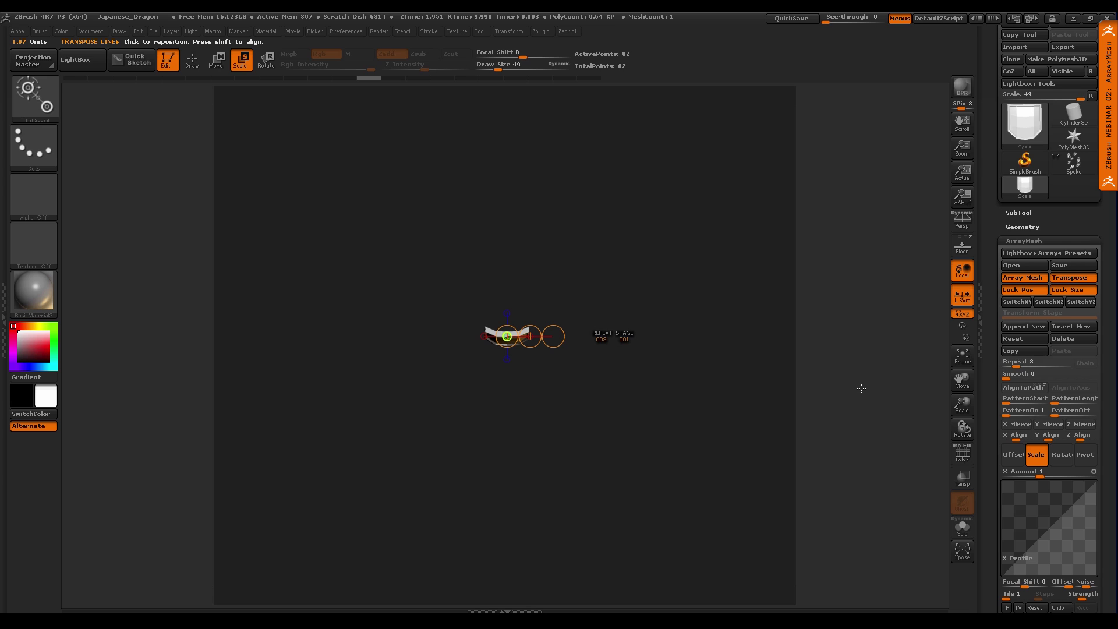
{"action": "key", "text": "ctrl+z"}
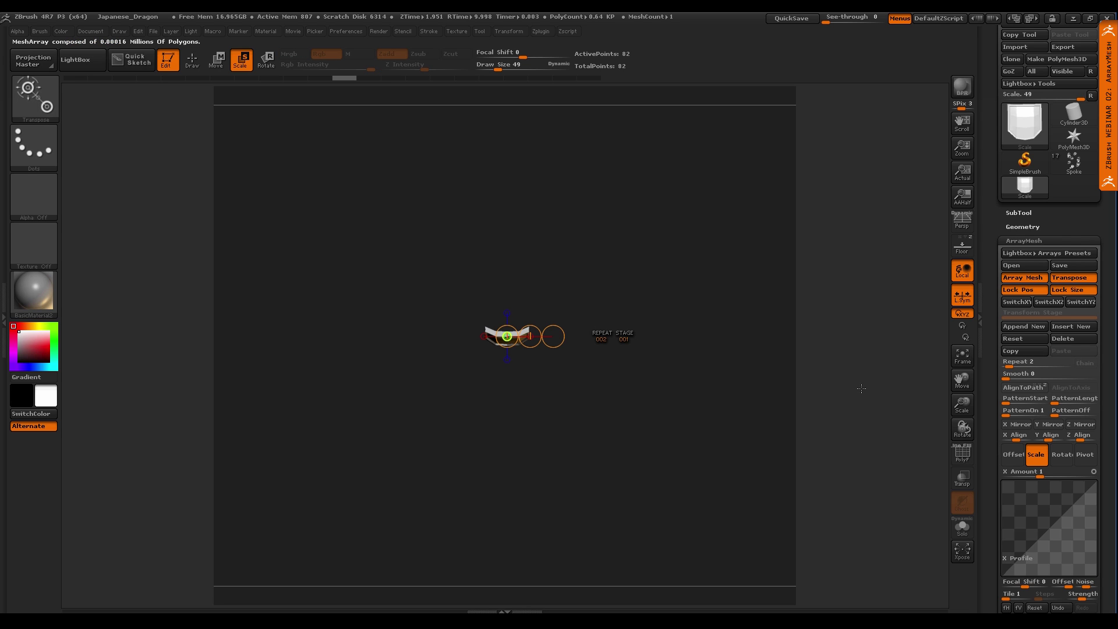
Turn off Array Mesh Transpose, raise the array's repeat count to 12 and set its Y rotation amount to 360
{"action": "right_click_drag", "start_coordinate": [682, 422], "coordinate": [638, 402], "text": "alt"}
{"action": "right_click_drag", "start_coordinate": [581, 379], "coordinate": [621, 427], "text": "ctrl"}
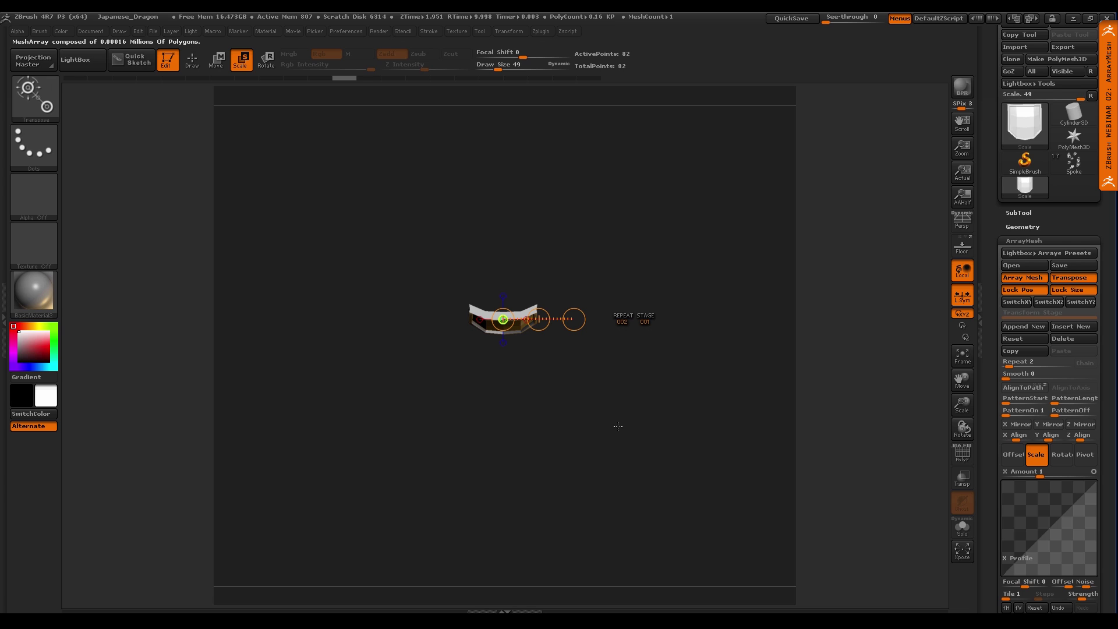
{"action": "left_click", "coordinate": [1070, 279]}
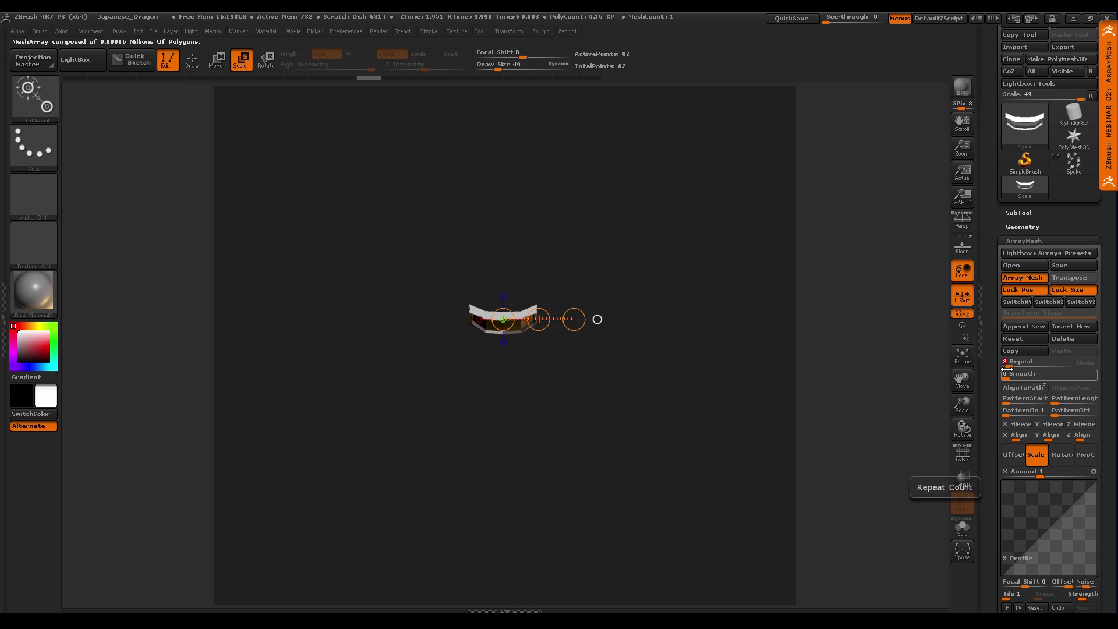
{"action": "left_click_drag", "start_coordinate": [1007, 369], "coordinate": [1019, 368]}
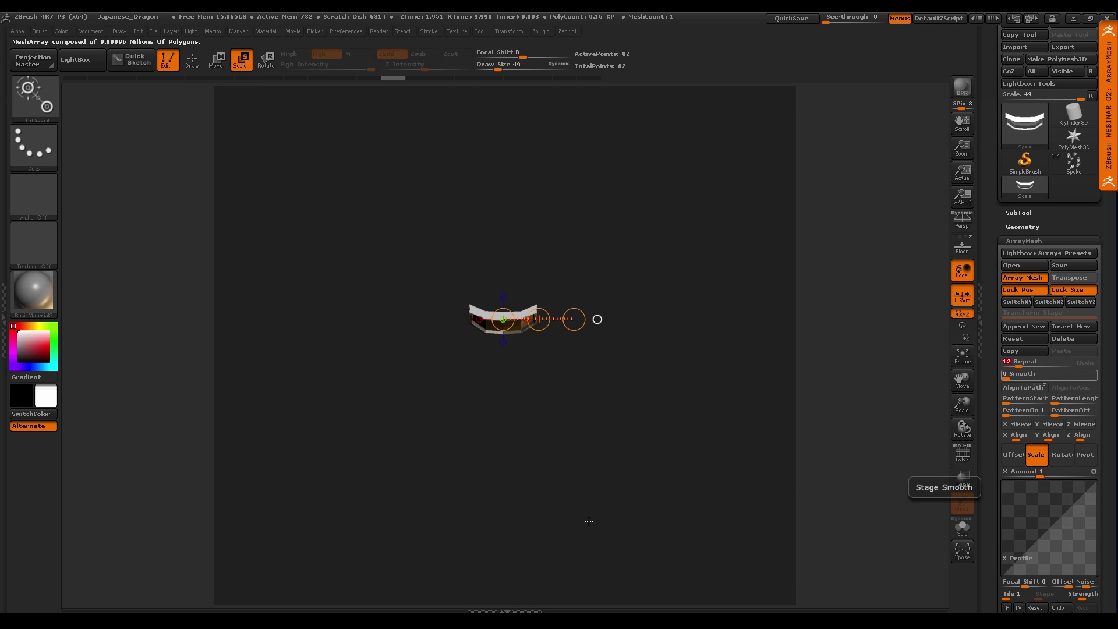
{"action": "left_click", "coordinate": [1063, 462]}
{"action": "scroll", "coordinate": [1051, 434], "scroll_direction": "down", "scroll_amount": 3}
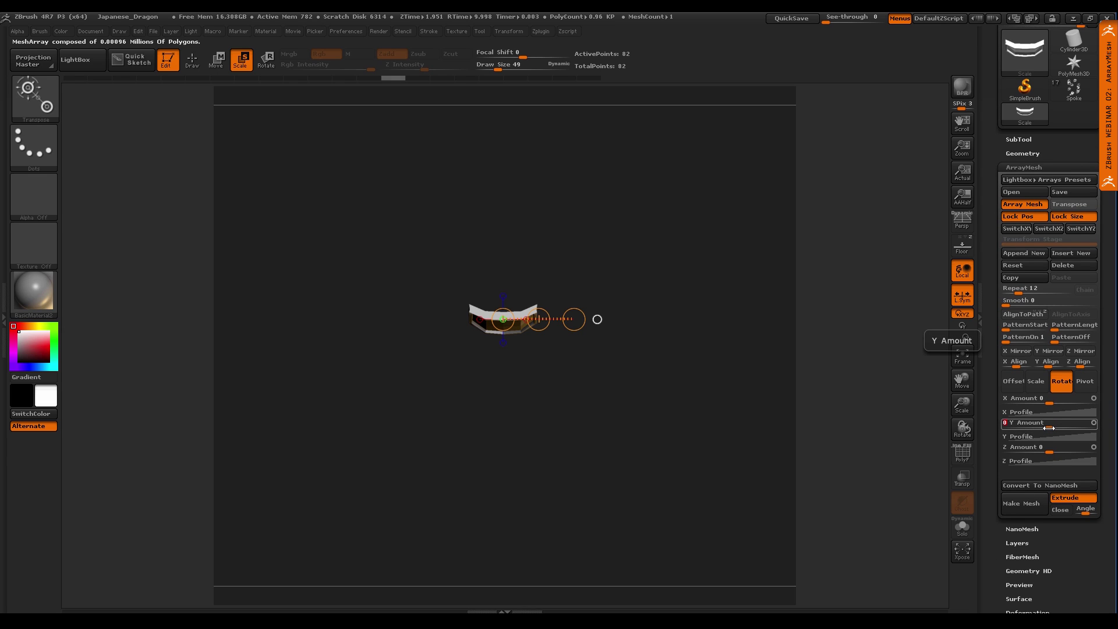
{"action": "type", "text": "360"}
{"action": "key", "text": "Return"}
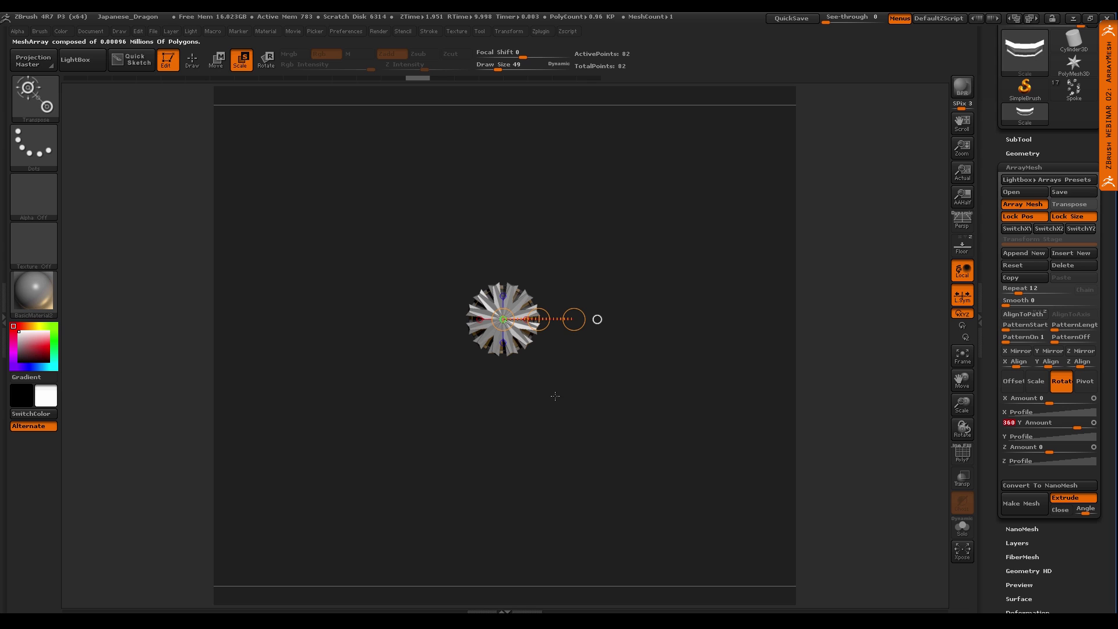
Realign the Transpose line and move the source scale outward from the centre so the 12 copies spread into a ring
{"action": "left_click_drag", "start_coordinate": [597, 319], "coordinate": [501, 375]}
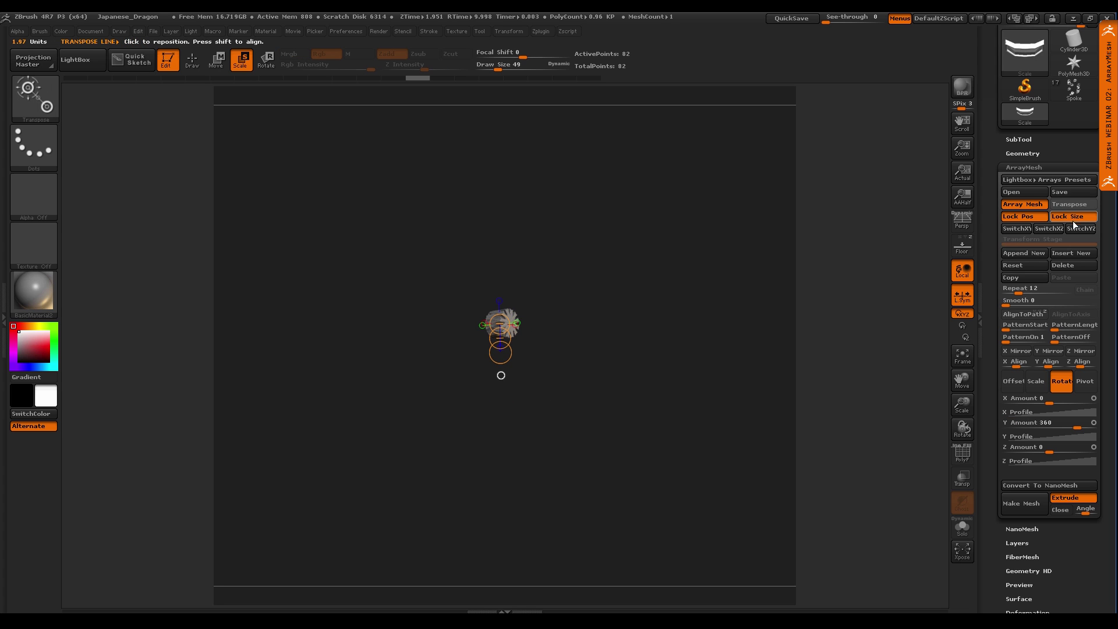
{"action": "left_click", "coordinate": [1075, 228]}
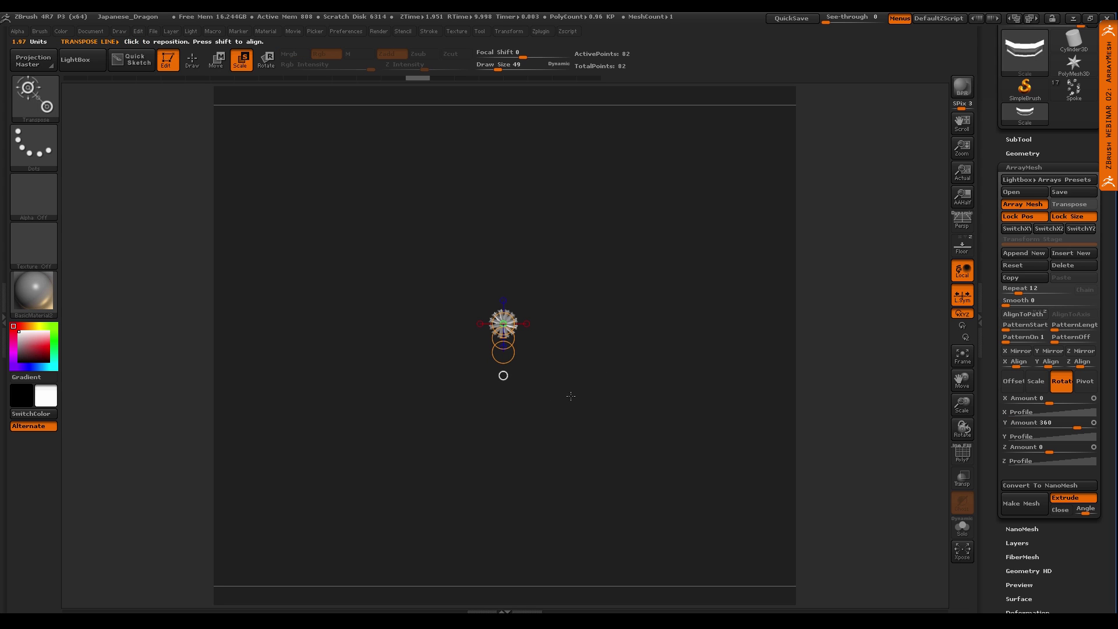
{"action": "key", "text": "w"}
{"action": "left_click_drag", "start_coordinate": [504, 338], "coordinate": [503, 391], "text": "shift"}
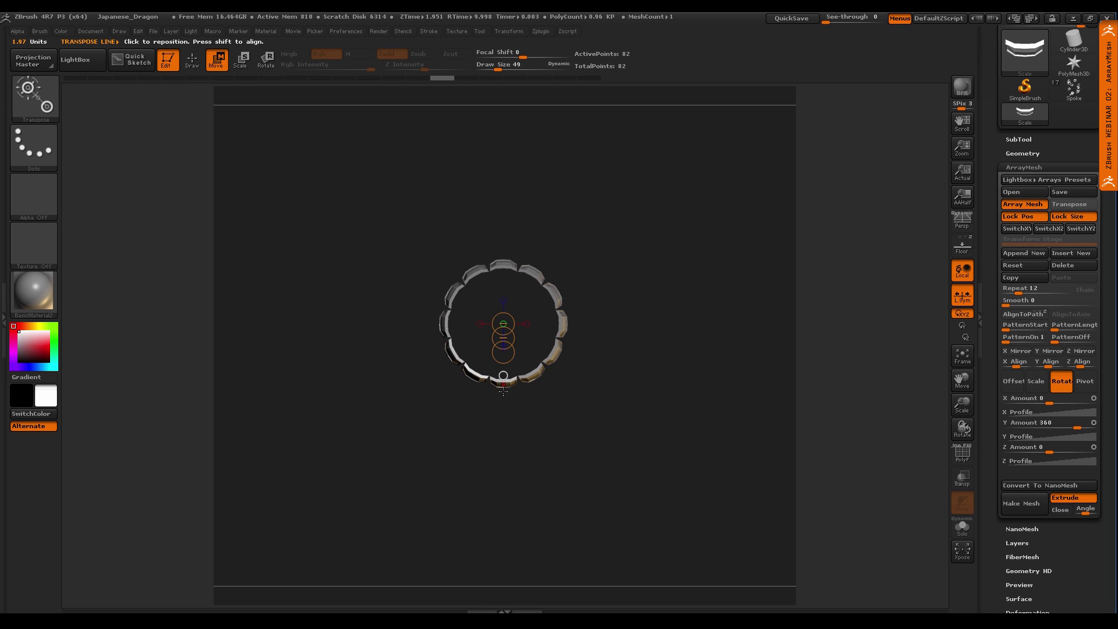
{"action": "left_click_drag", "start_coordinate": [524, 509], "coordinate": [537, 476]}
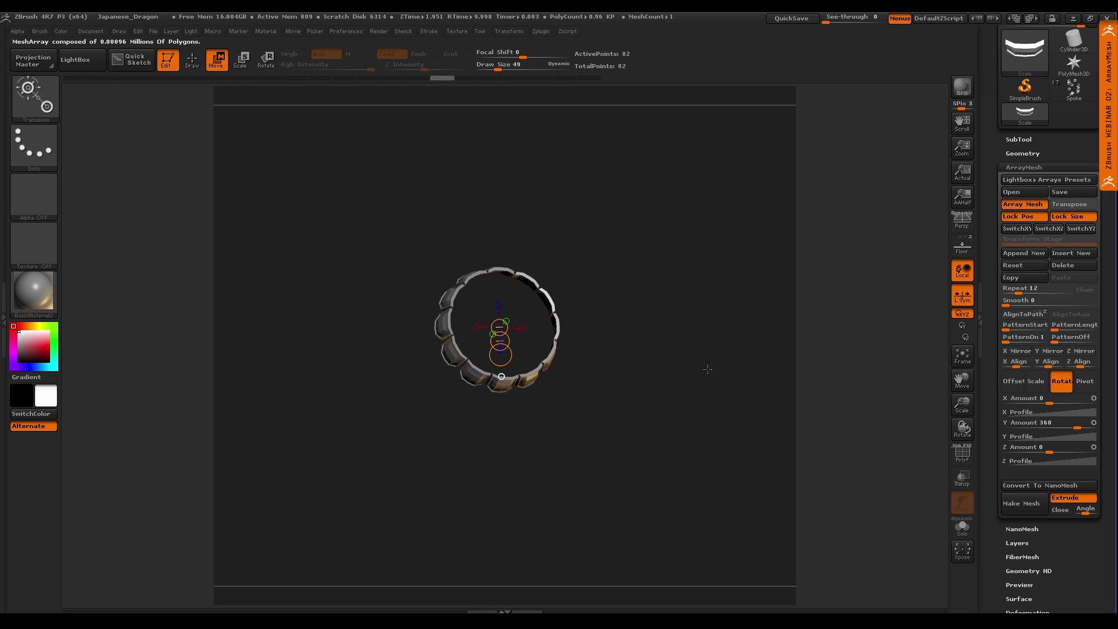
Turn on Array Mesh Transpose and undo the source scale's outward move back to the overlapping starburst
{"action": "left_click", "coordinate": [1068, 204]}
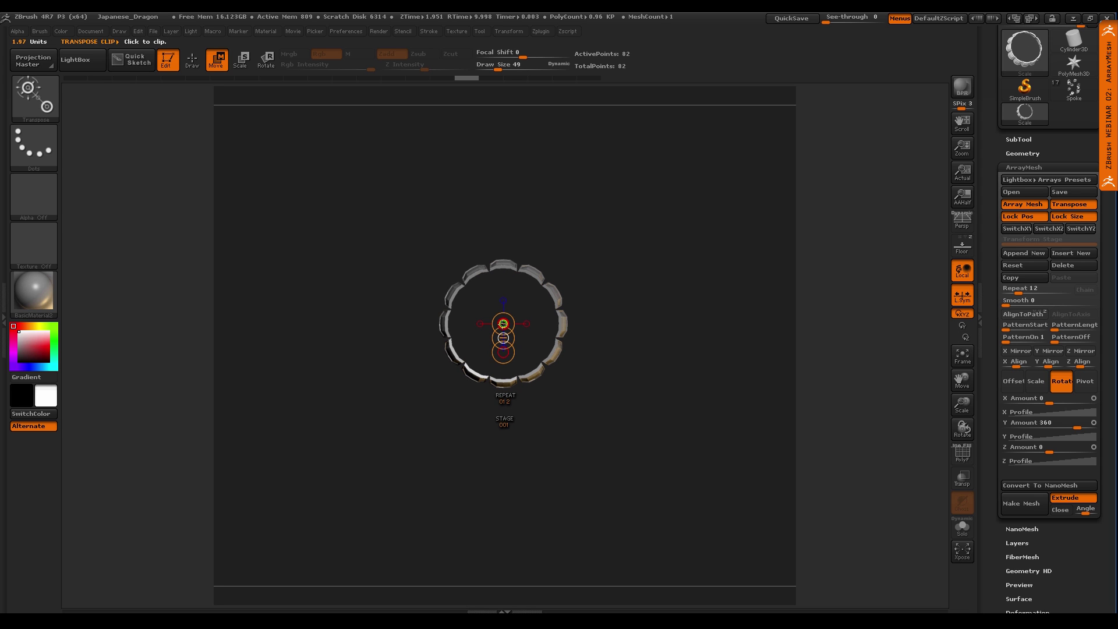
{"action": "left_click_drag", "start_coordinate": [527, 355], "coordinate": [548, 291]}
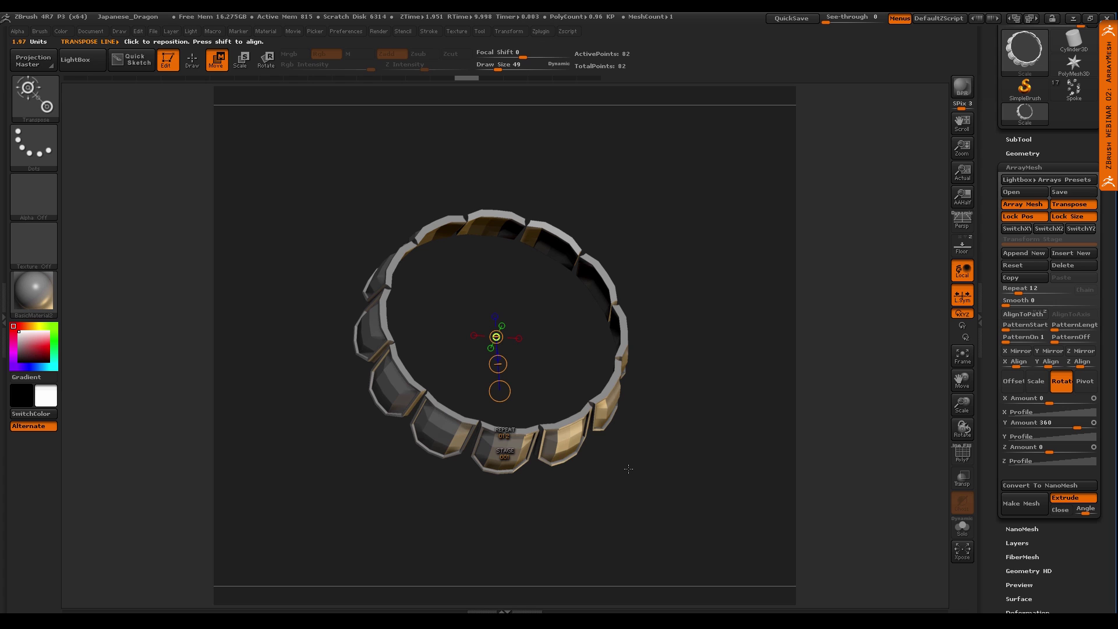
{"action": "key", "text": "ctrl+z"}
{"action": "key", "text": "ctrl+z"}
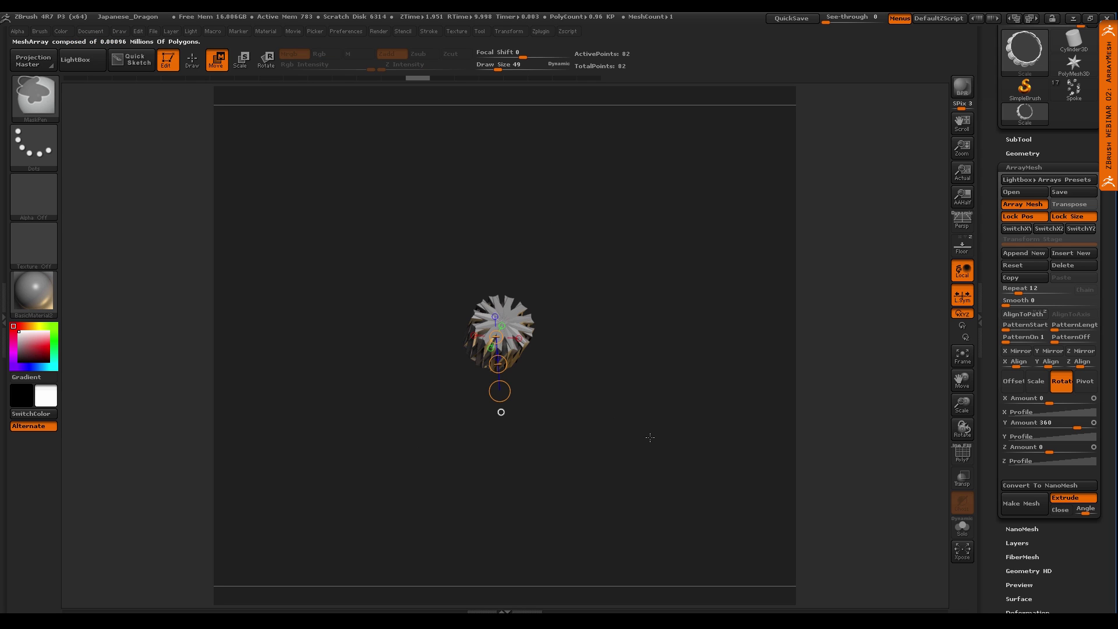
{"action": "key", "text": "ctrl+shift+z"}
{"action": "key", "text": "ctrl+shift+z"}
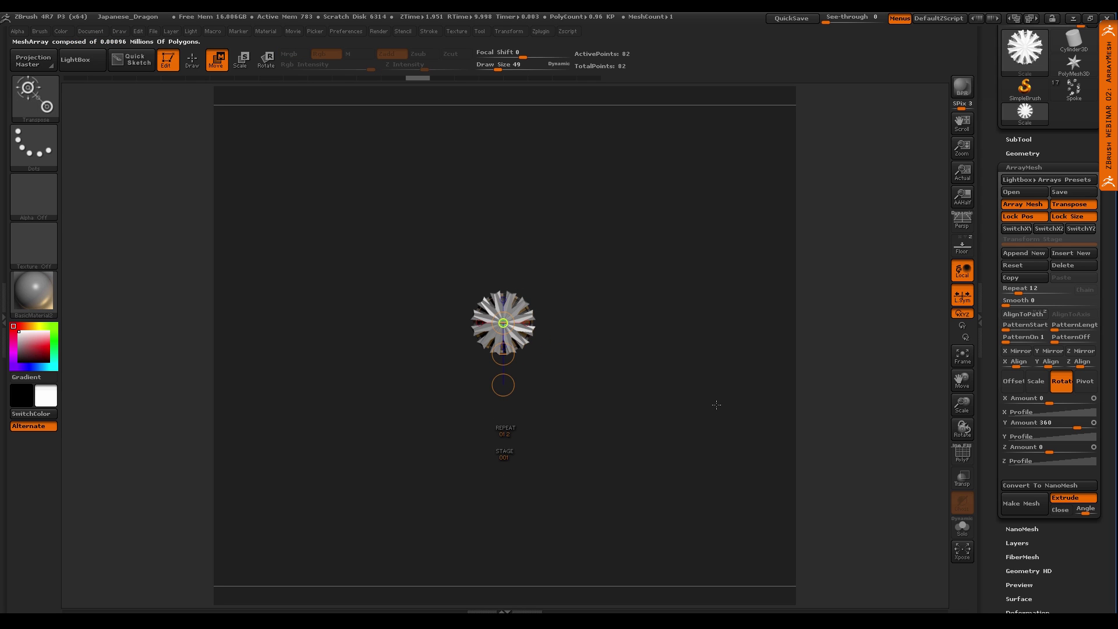
Try offsetting the array copies along the Transpose line with Array Mesh Transpose on, and undo the offset
{"action": "left_click_drag", "start_coordinate": [504, 355], "coordinate": [518, 534]}
{"action": "key", "text": "ctrl"}
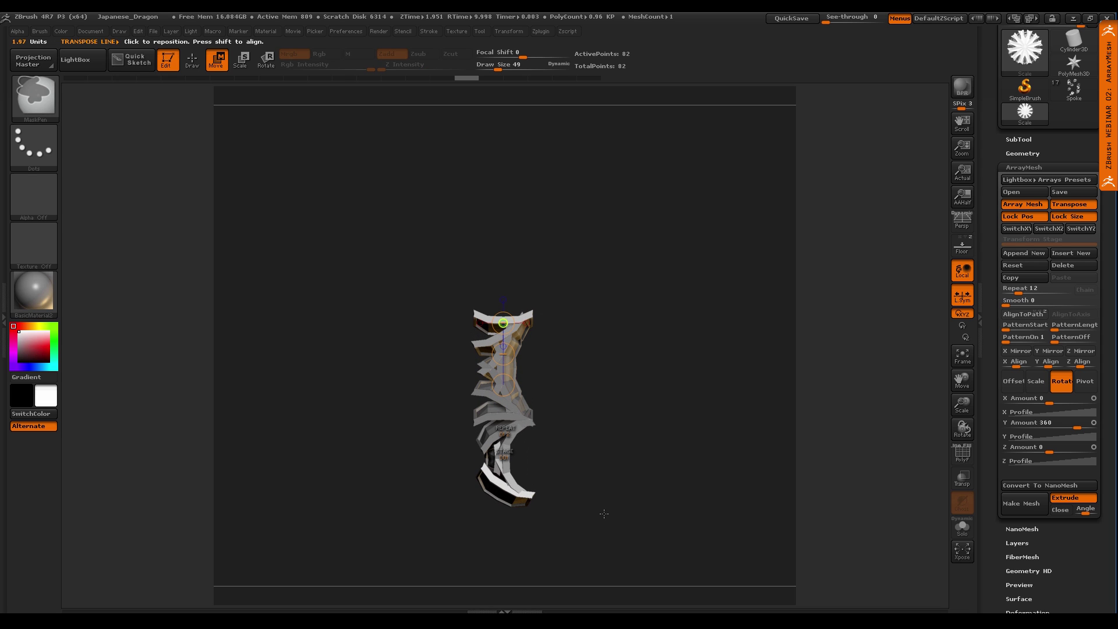
{"action": "key", "text": "ctrl+z"}
{"action": "key", "text": "ctrl+z"}
{"action": "key", "text": "ctrl+z"}
{"action": "key", "text": "ctrl+z"}
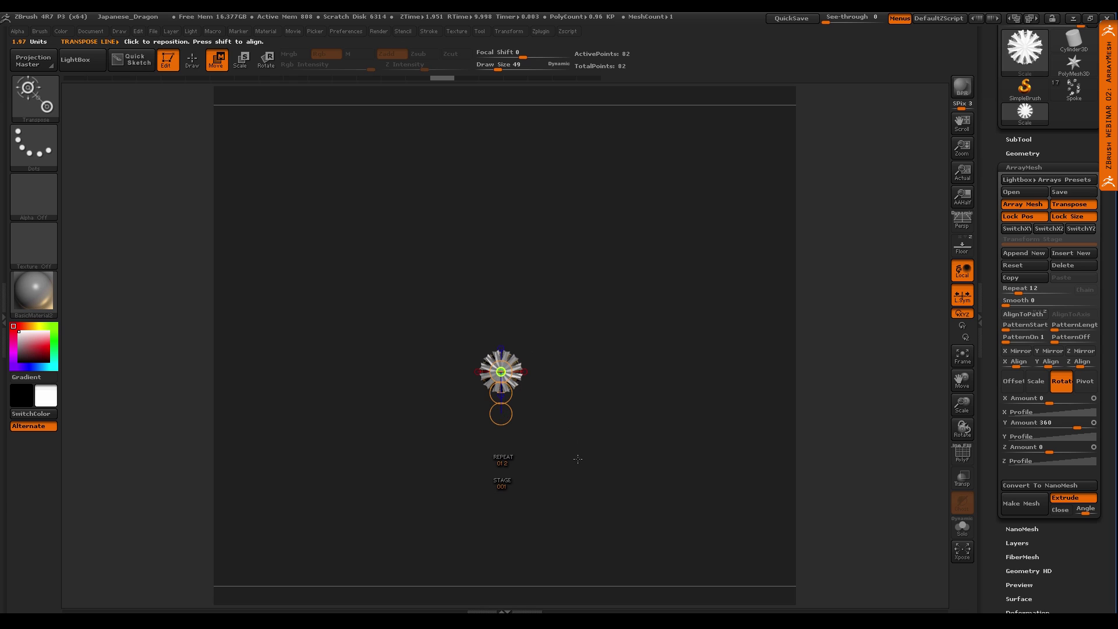
Move the array's pivot to a Z Amount of about 4.58, show the floor grid, and set the pivot's X Amount to 0
{"action": "left_click", "coordinate": [1084, 382]}
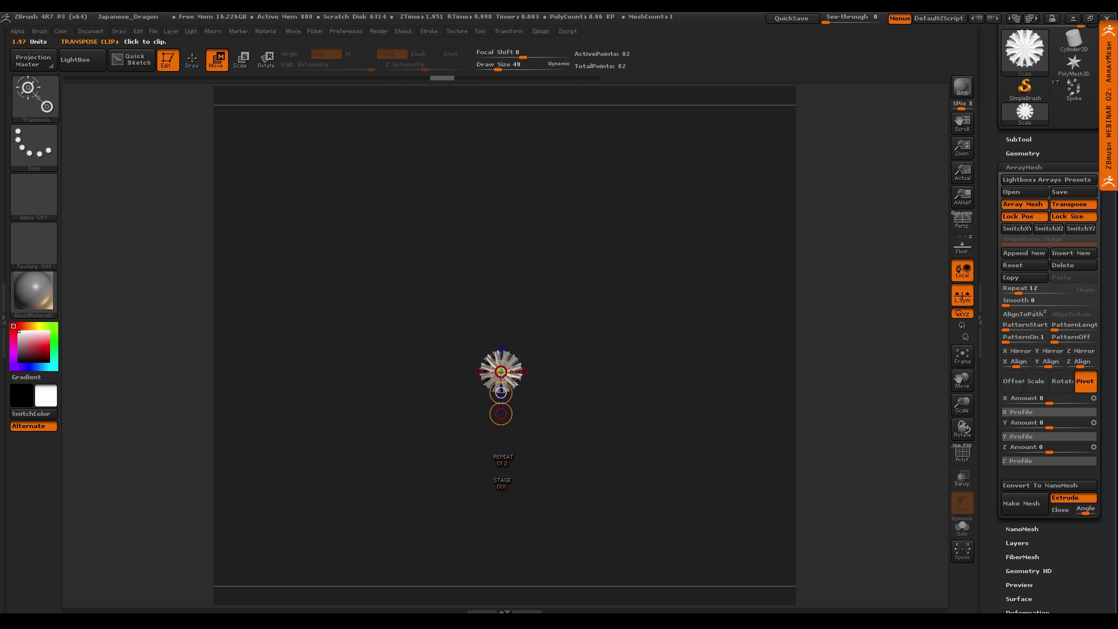
{"action": "left_click_drag", "start_coordinate": [501, 371], "coordinate": [501, 288]}
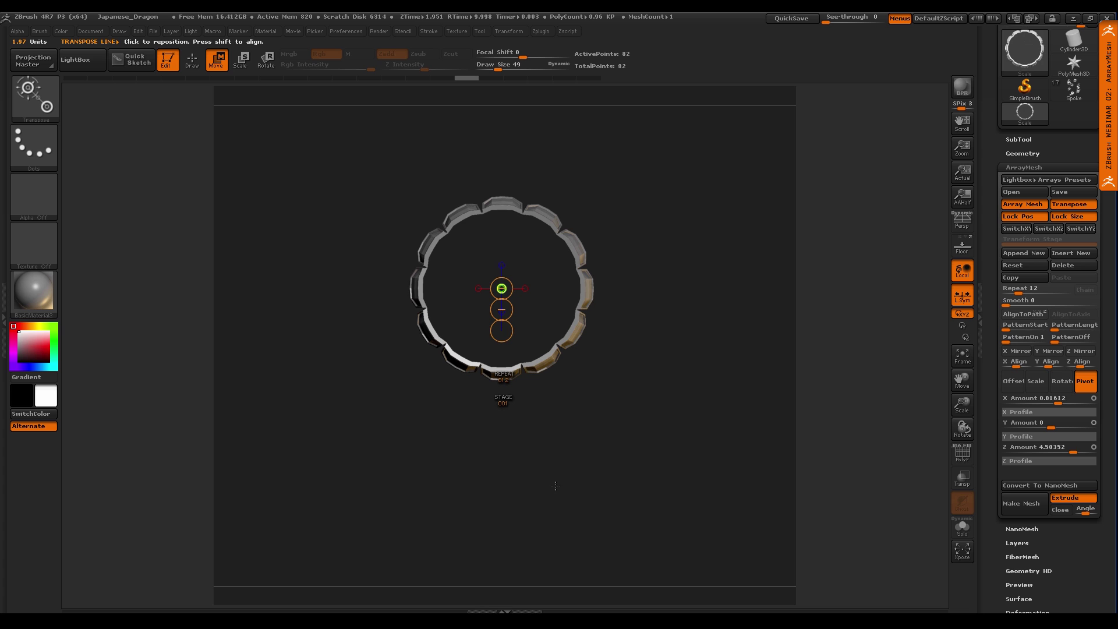
{"action": "left_click", "coordinate": [961, 247]}
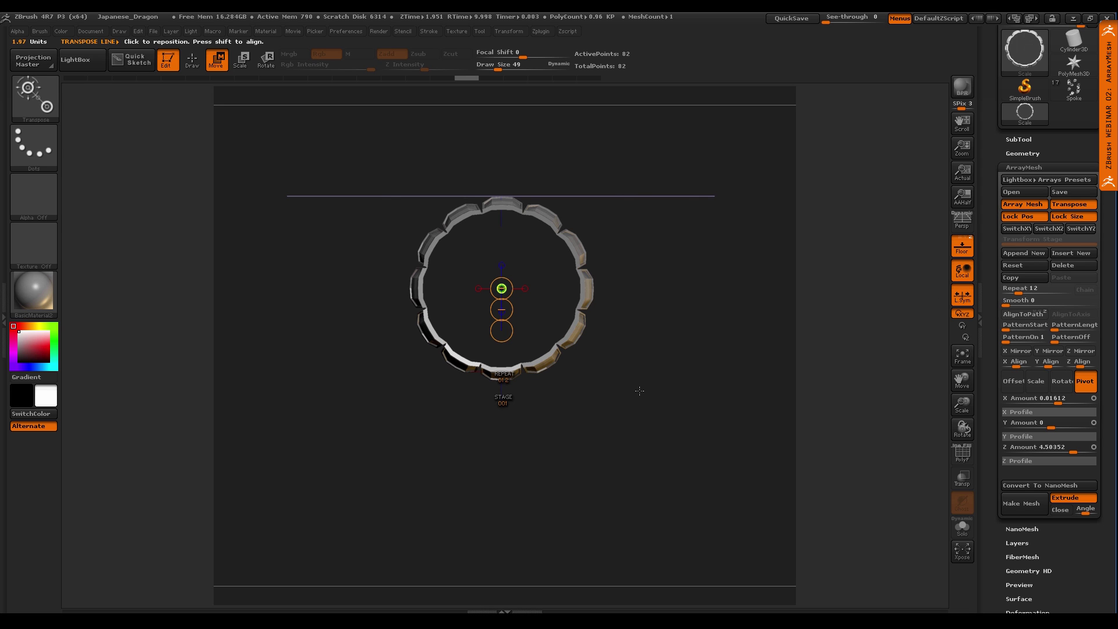
{"action": "left_click_drag", "start_coordinate": [639, 391], "coordinate": [547, 418]}
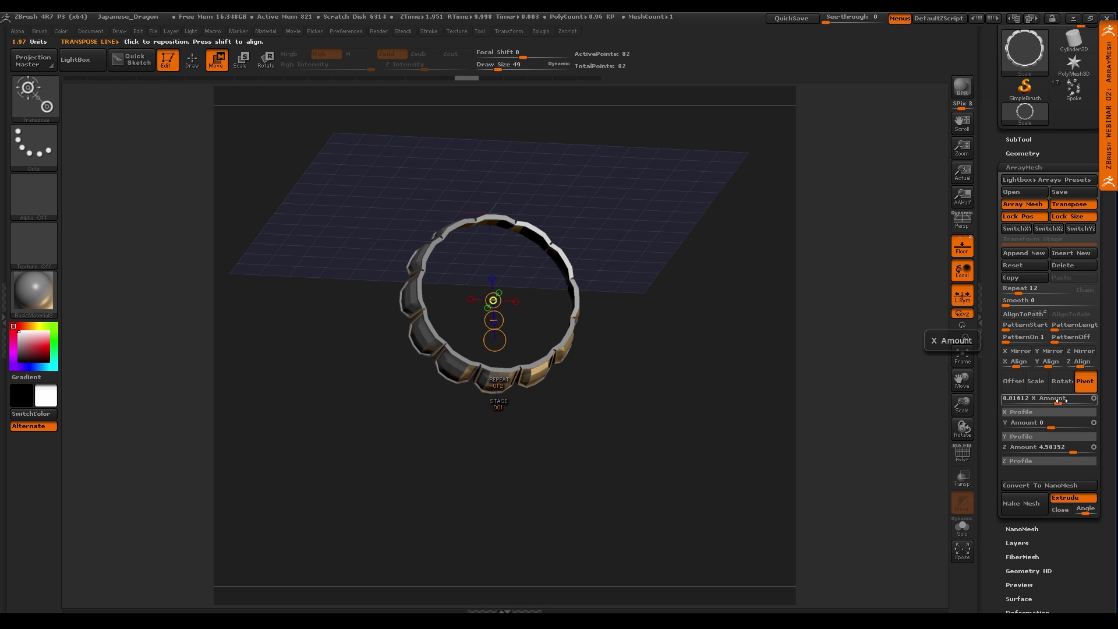
{"action": "left_click_drag", "start_coordinate": [1058, 398], "coordinate": [1048, 398]}
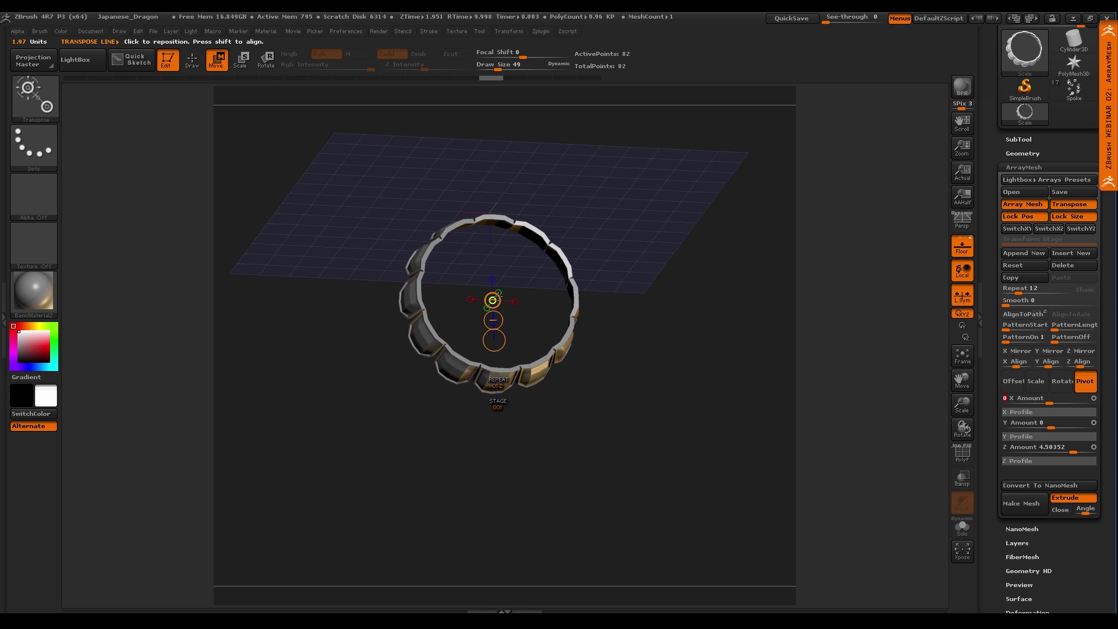
Undo the array's pivot changes
{"action": "key", "text": "ctrl+z"}
{"action": "key", "text": "ctrl+z"}
{"action": "left_click_drag", "start_coordinate": [654, 383], "coordinate": [718, 399]}
With Array Mesh Transpose off, move the source scale outward to form a ring of 12 scales, and turn Transpose back on
{"action": "left_click", "coordinate": [1067, 205]}
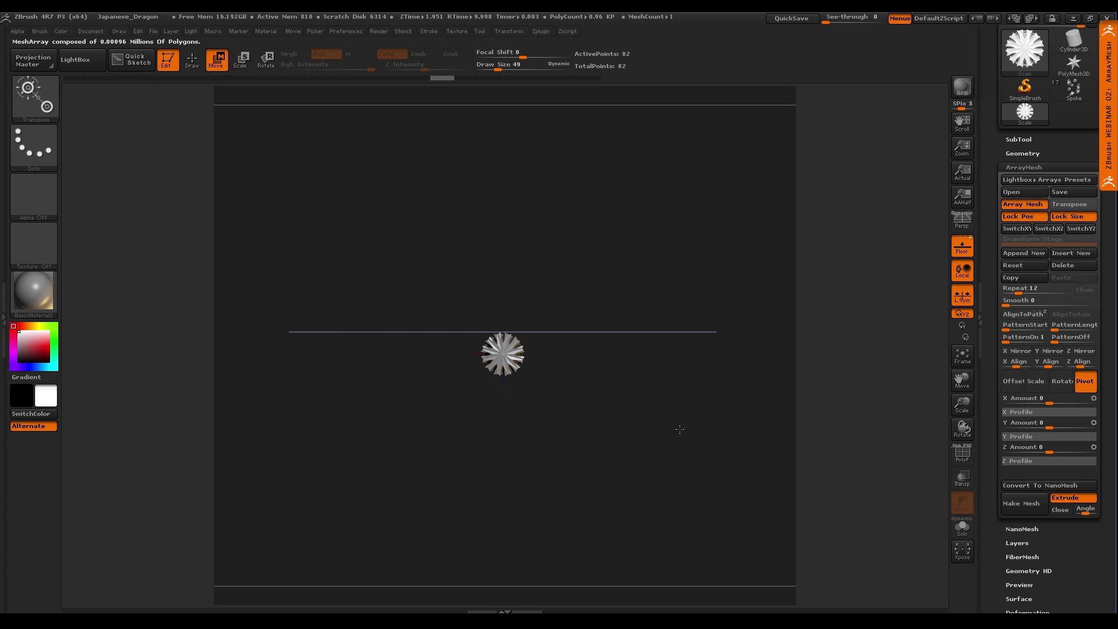
{"action": "left_click_drag", "start_coordinate": [517, 395], "coordinate": [515, 411], "text": "shift"}
{"action": "left_click_drag", "start_coordinate": [504, 358], "coordinate": [517, 439], "text": "shift"}
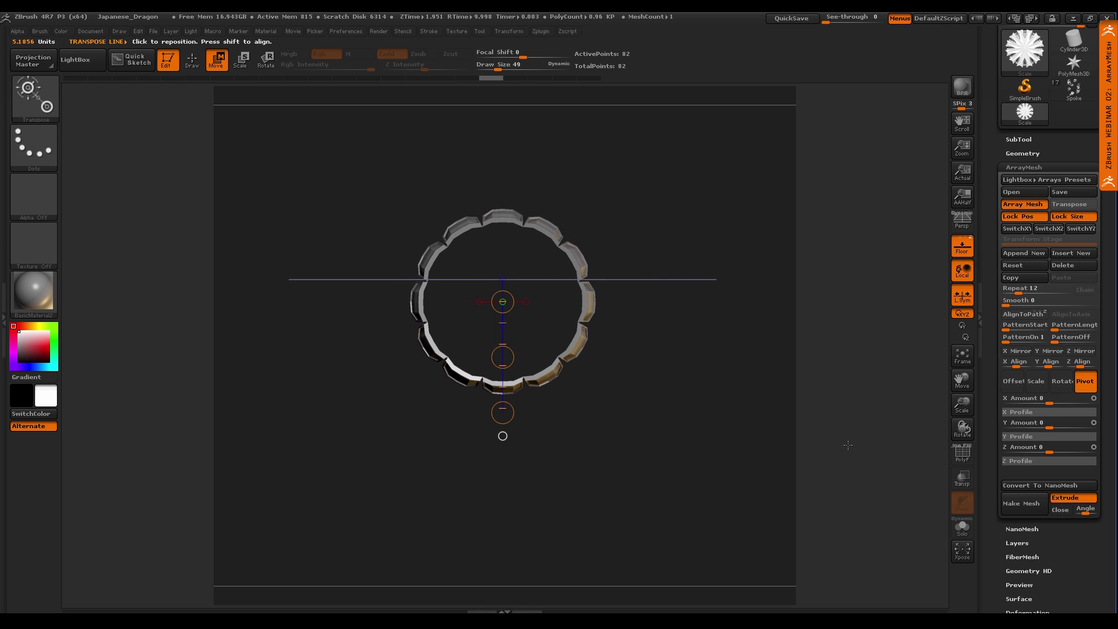
{"action": "left_click", "coordinate": [1069, 204]}
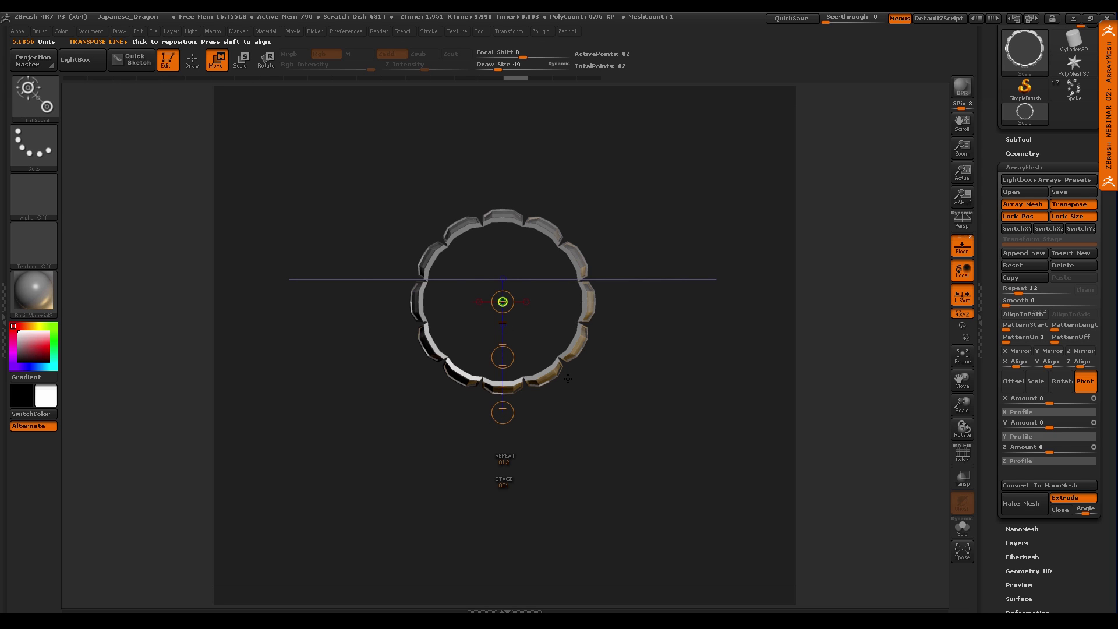
Append a second transform stage to the array and offset its repeat upward from the first ring of scales
{"action": "left_click_drag", "start_coordinate": [626, 473], "coordinate": [599, 421]}
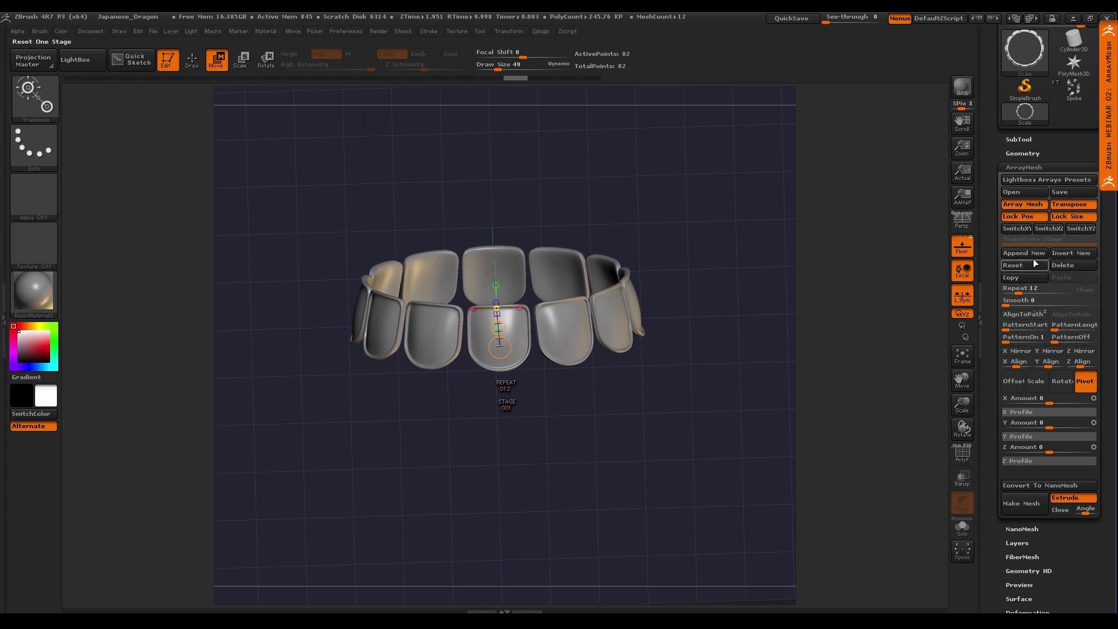
{"action": "left_click", "coordinate": [1067, 255]}
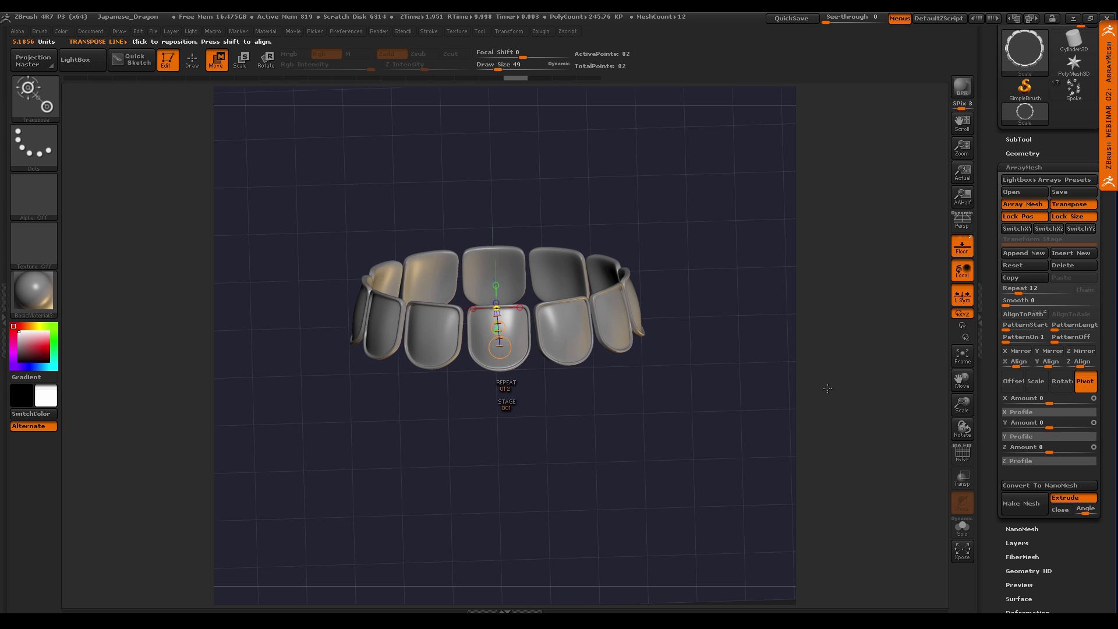
{"action": "left_click", "coordinate": [1035, 255]}
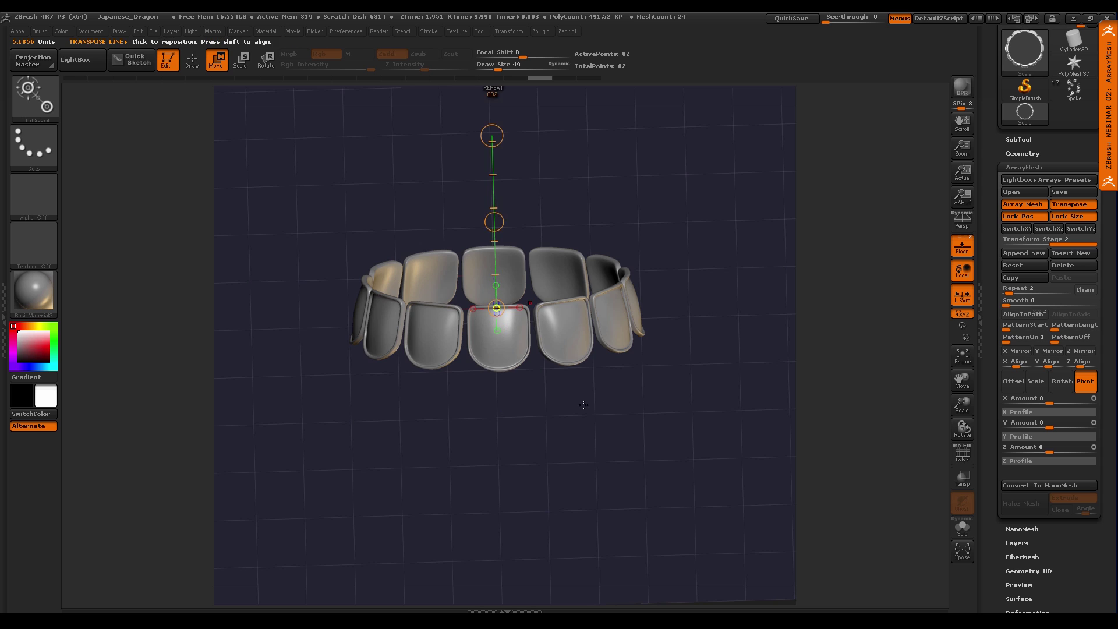
{"action": "left_click_drag", "start_coordinate": [583, 404], "coordinate": [688, 365]}
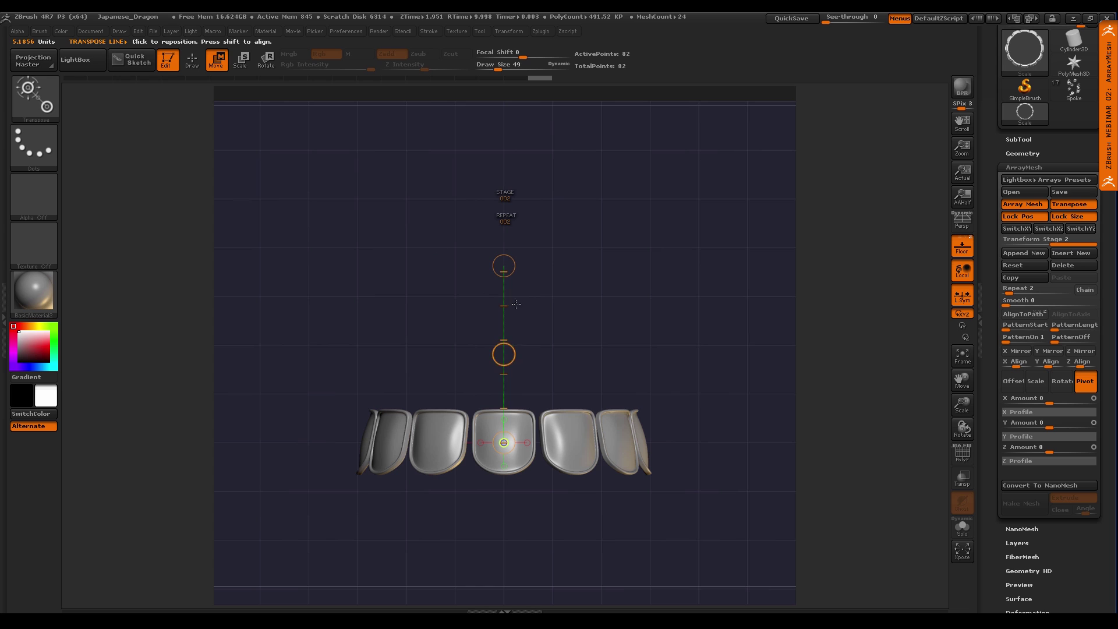
{"action": "left_click_drag", "start_coordinate": [504, 353], "coordinate": [504, 296]}
Rotate the second transform stage around the ring's centre so the upper scales sit staggered over the gaps between the lower ones
{"action": "left_click_drag", "start_coordinate": [725, 192], "coordinate": [695, 370]}
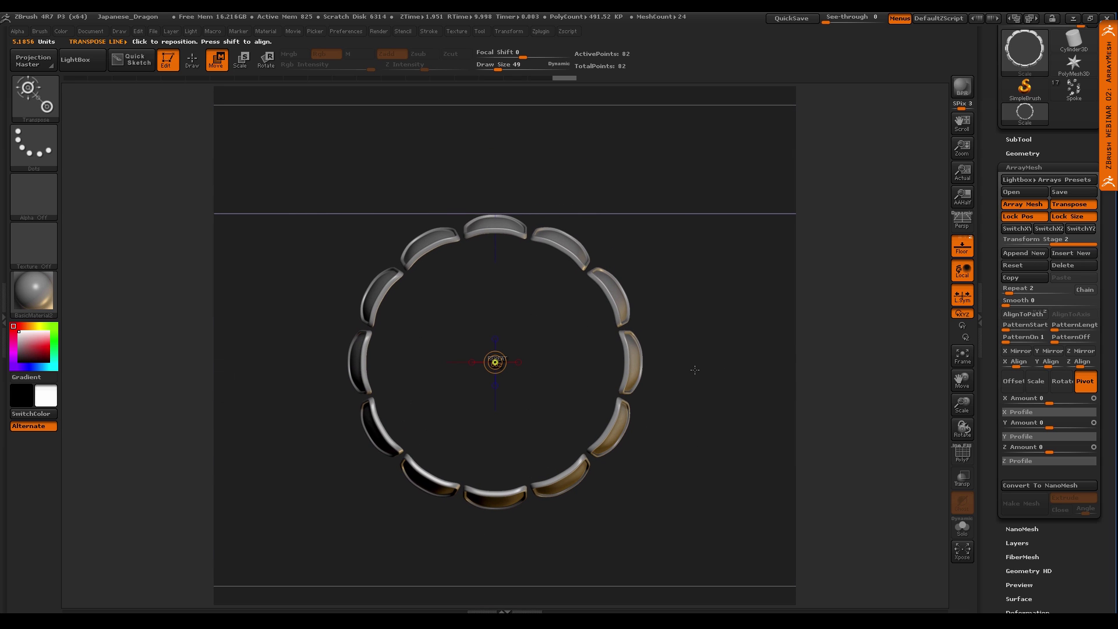
{"action": "left_click", "coordinate": [518, 362]}
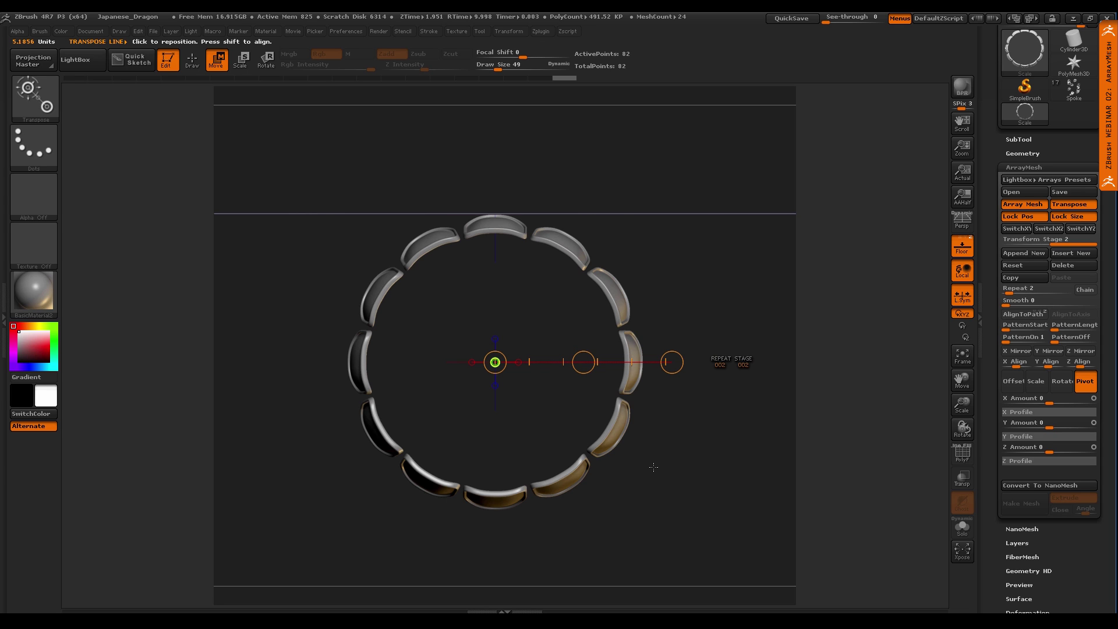
{"action": "key", "text": "r"}
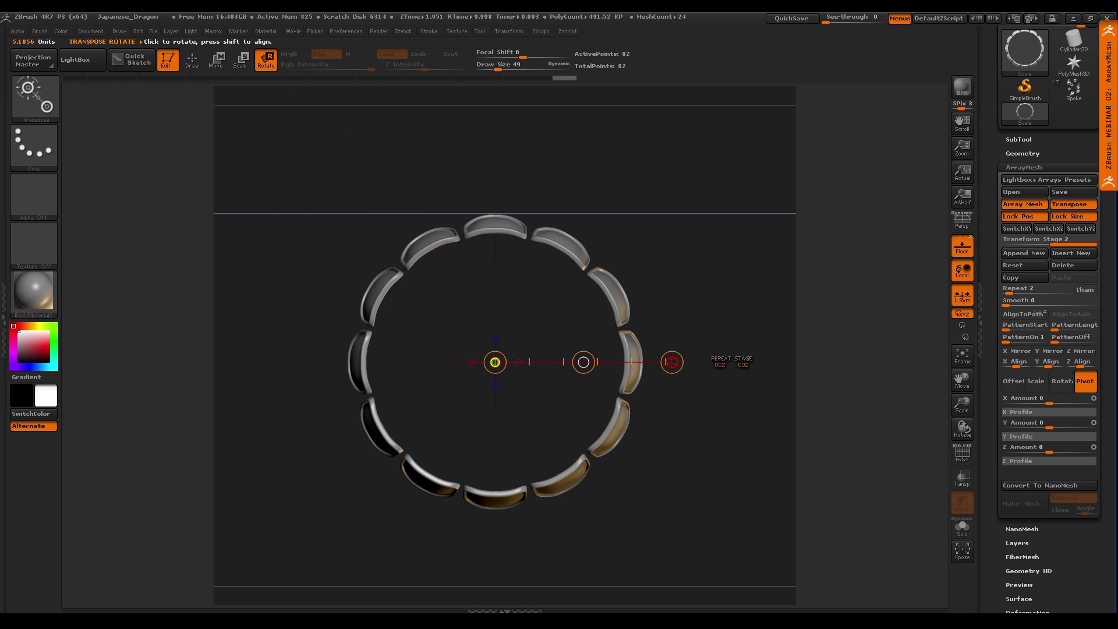
{"action": "left_click_drag", "start_coordinate": [671, 362], "coordinate": [662, 261]}
{"action": "mouse_move", "coordinate": [676, 448]}
{"action": "right_mouse_down", "text": "ctrl"}
{"action": "mouse_move", "coordinate": [639, 449]}
{"action": "mouse_move", "coordinate": [663, 422]}
{"action": "mouse_move", "coordinate": [673, 448]}
{"action": "right_mouse_up", "text": "ctrl"}
{"action": "right_click_drag", "start_coordinate": [636, 500], "coordinate": [563, 454], "text": "alt"}
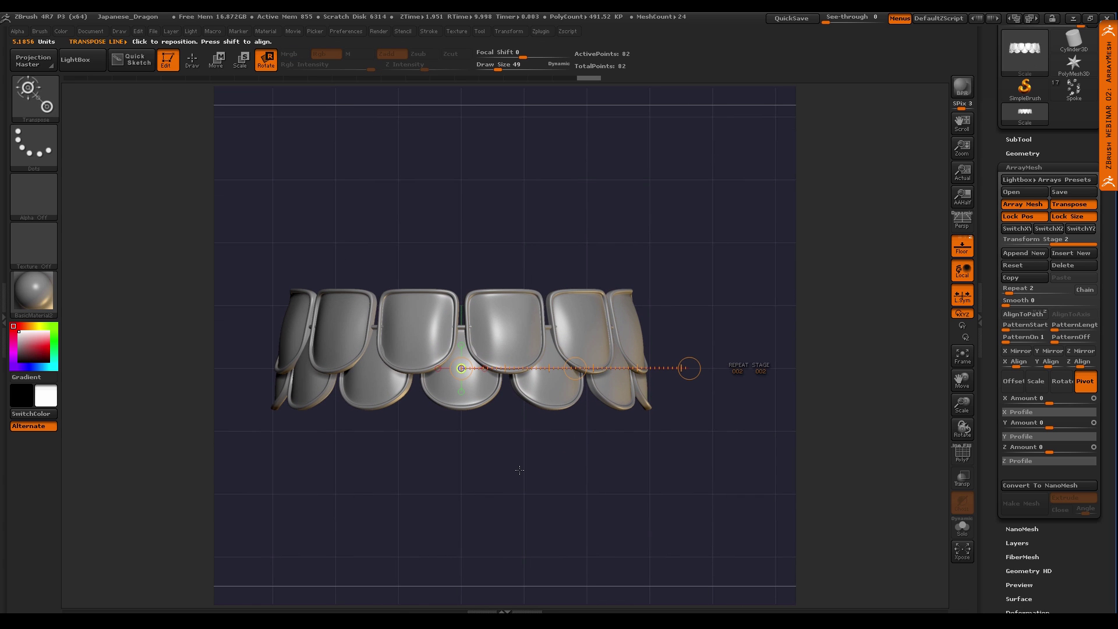
Turn on the polyframe display and compare transform stages 1 and 2, including the second stage's Repeat setting
{"action": "key", "text": "shift+f"}
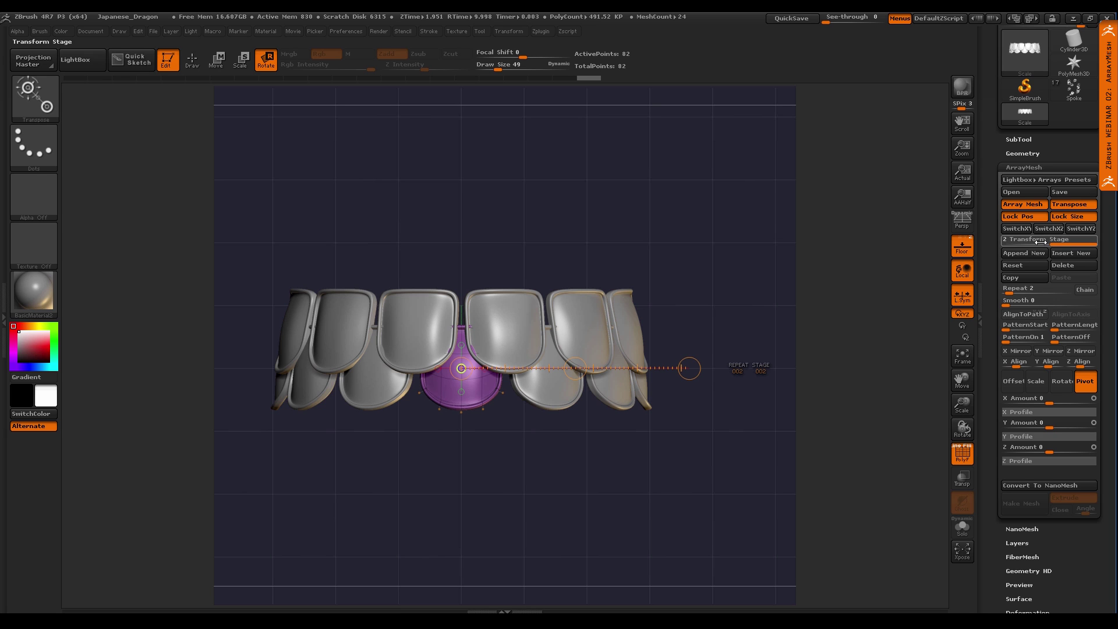
{"action": "left_click_drag", "start_coordinate": [1061, 236], "coordinate": [1007, 239]}
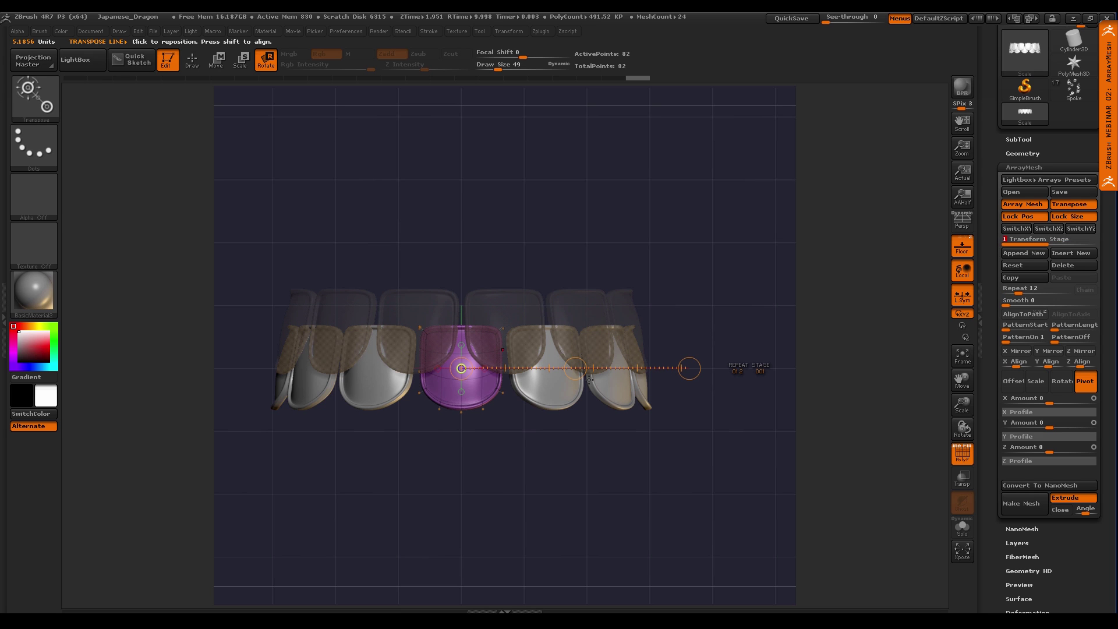
{"action": "left_click", "coordinate": [1054, 243]}
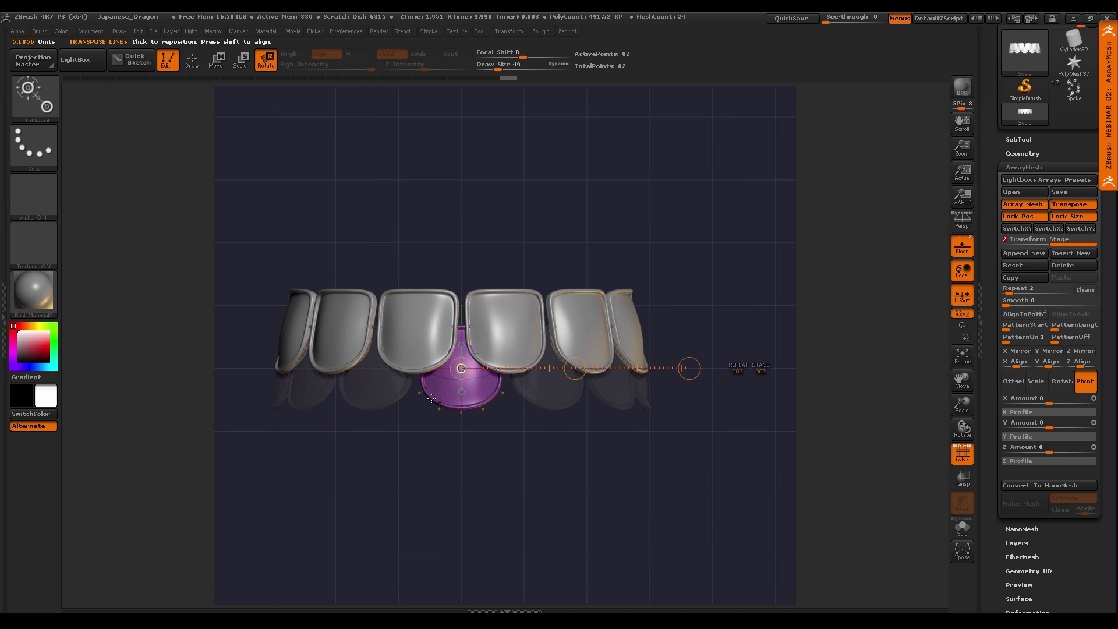
{"action": "mouse_move", "coordinate": [1014, 288]}
{"action": "left_mouse_down"}
{"action": "mouse_move", "coordinate": [1025, 289]}
{"action": "mouse_move", "coordinate": [1013, 293]}
{"action": "left_mouse_up"}
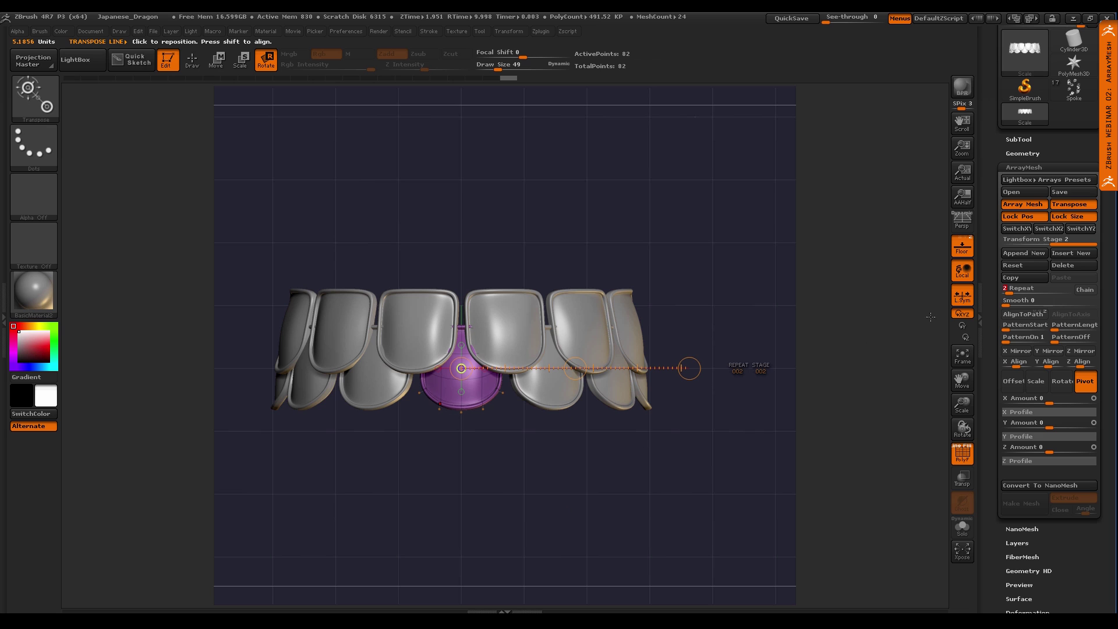
With Array Mesh Transpose off and the floor grid hidden, stretch the source scale sideways until neighbouring scales close their gaps
{"action": "left_click", "coordinate": [1063, 206]}
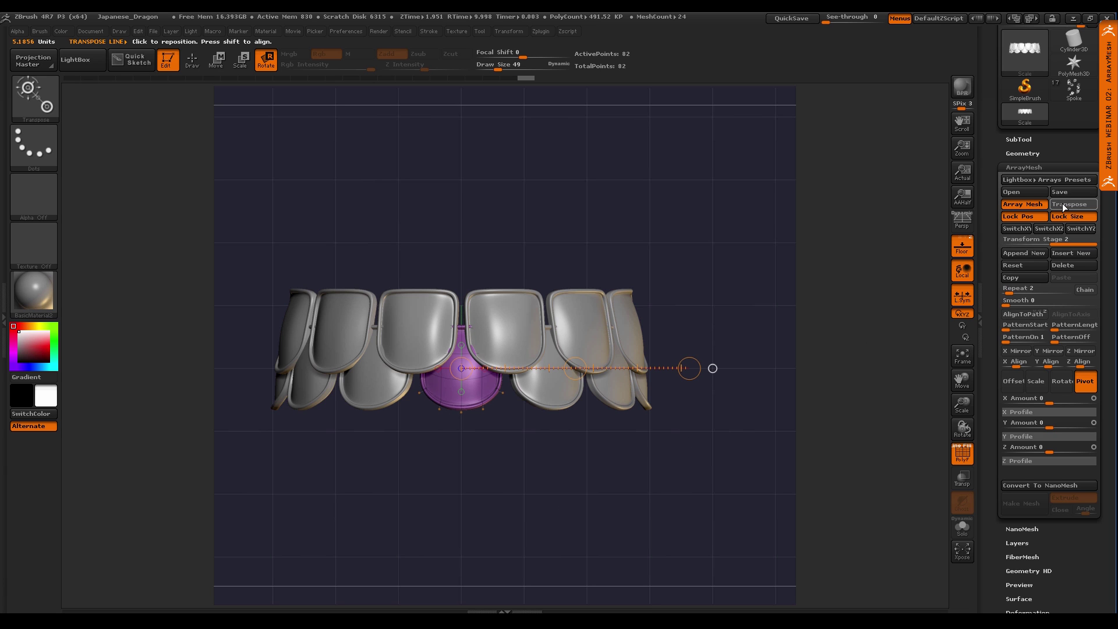
{"action": "left_click", "coordinate": [712, 368]}
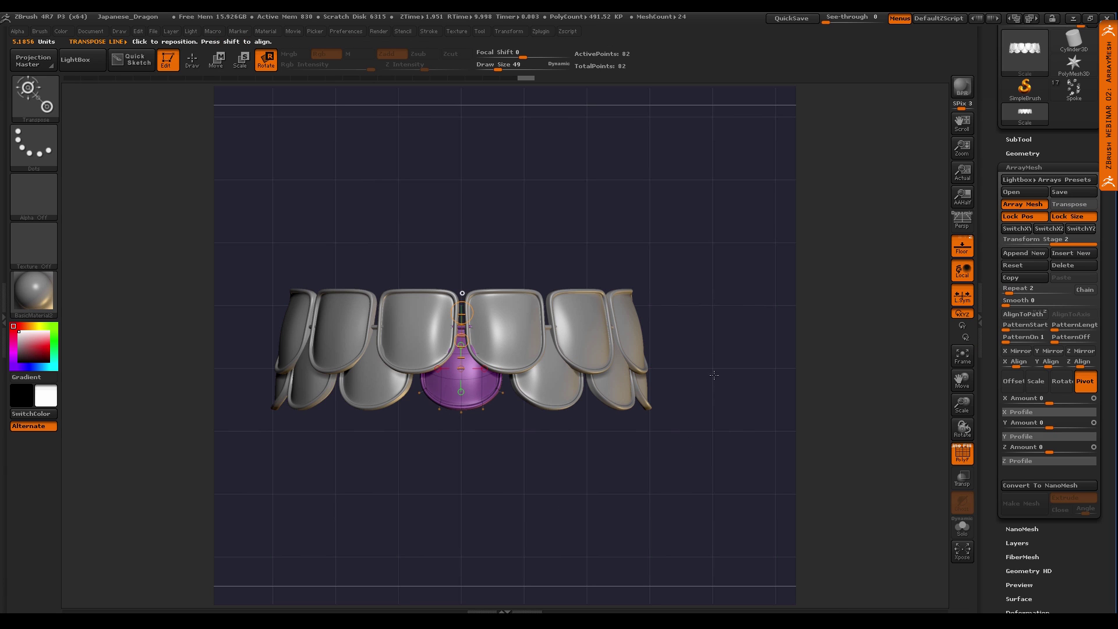
{"action": "left_click", "coordinate": [483, 368]}
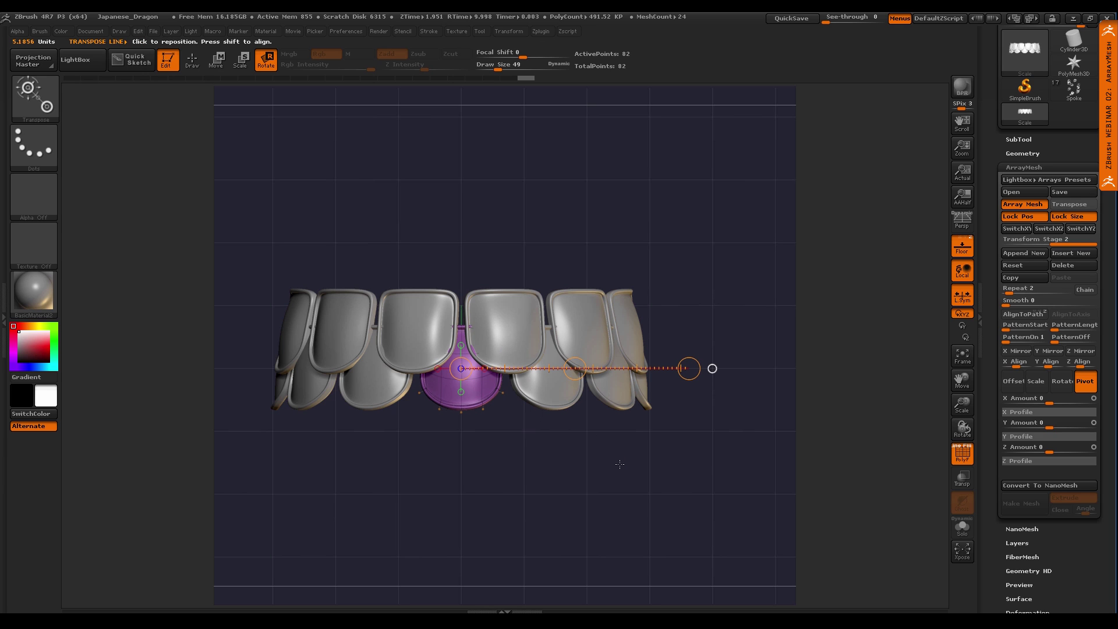
{"action": "left_click_drag", "start_coordinate": [688, 368], "coordinate": [697, 368]}
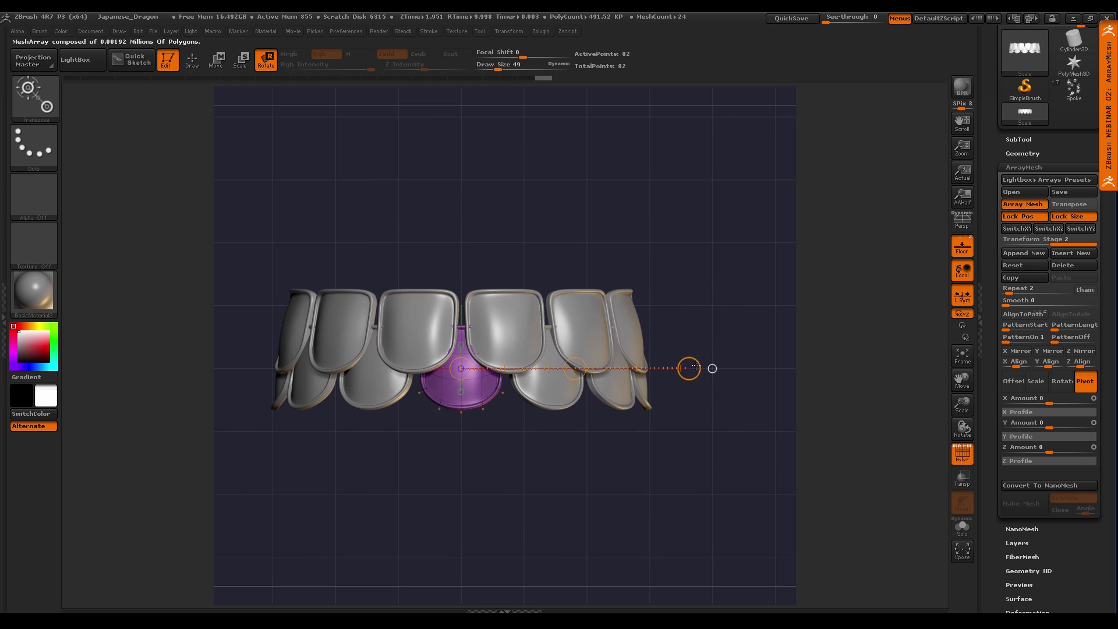
{"action": "key", "text": "w"}
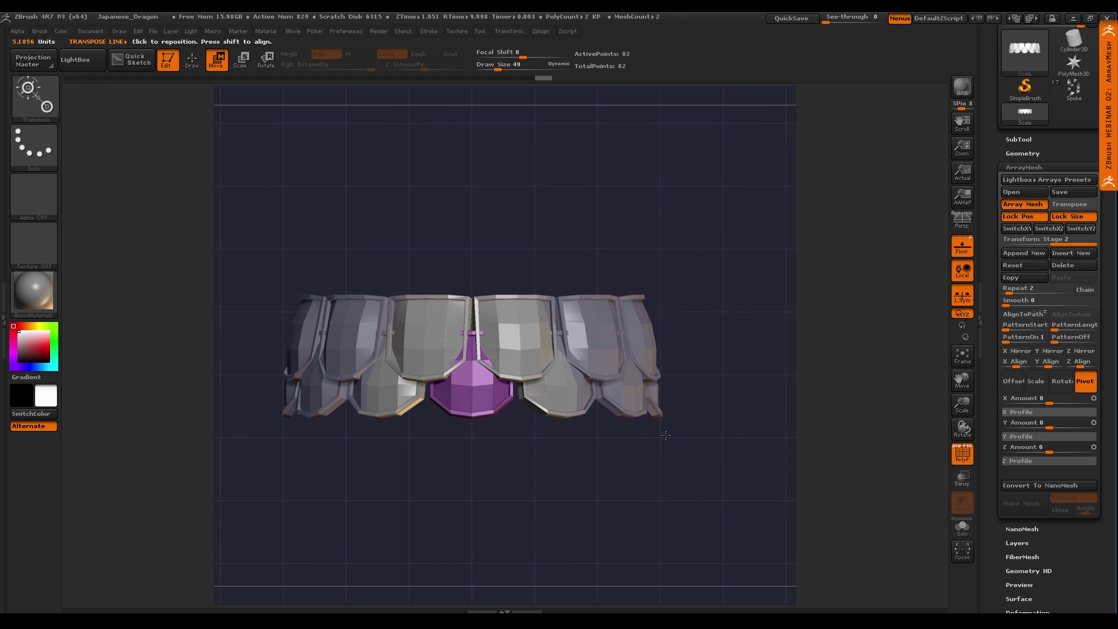
{"action": "key", "text": "shift+p"}
{"action": "right_click_drag", "start_coordinate": [636, 443], "coordinate": [631, 442], "text": "ctrl"}
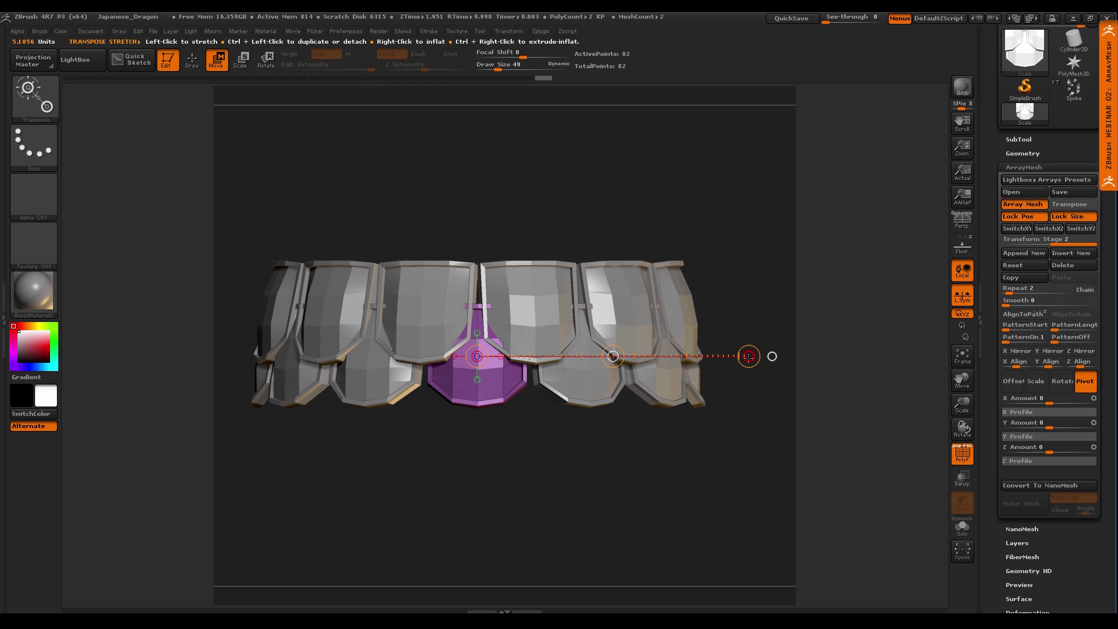
{"action": "mouse_move", "coordinate": [772, 356]}
{"action": "left_mouse_down"}
{"action": "mouse_move", "coordinate": [750, 355]}
{"action": "mouse_move", "coordinate": [762, 360]}
{"action": "left_mouse_up"}
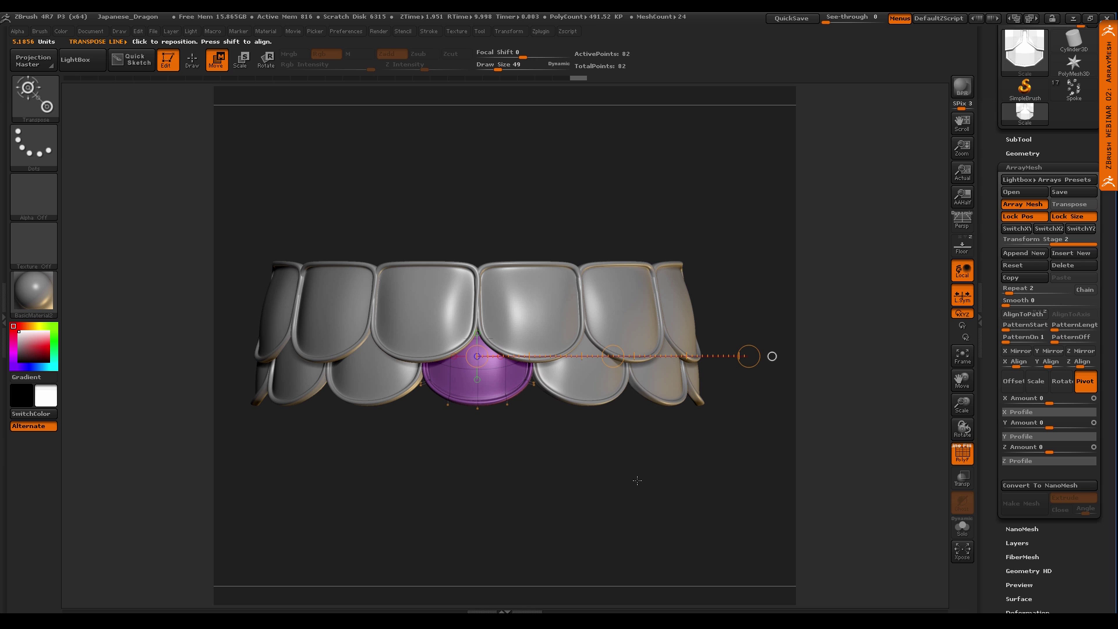
Align the Transpose line vertically in a side view and rotate the source scale to adjust the tilt of the scales
{"action": "left_click_drag", "start_coordinate": [478, 383], "coordinate": [490, 423], "text": "shift"}
{"action": "left_click_drag", "start_coordinate": [584, 447], "coordinate": [631, 489]}
{"action": "left_click_drag", "start_coordinate": [442, 411], "coordinate": [435, 416]}
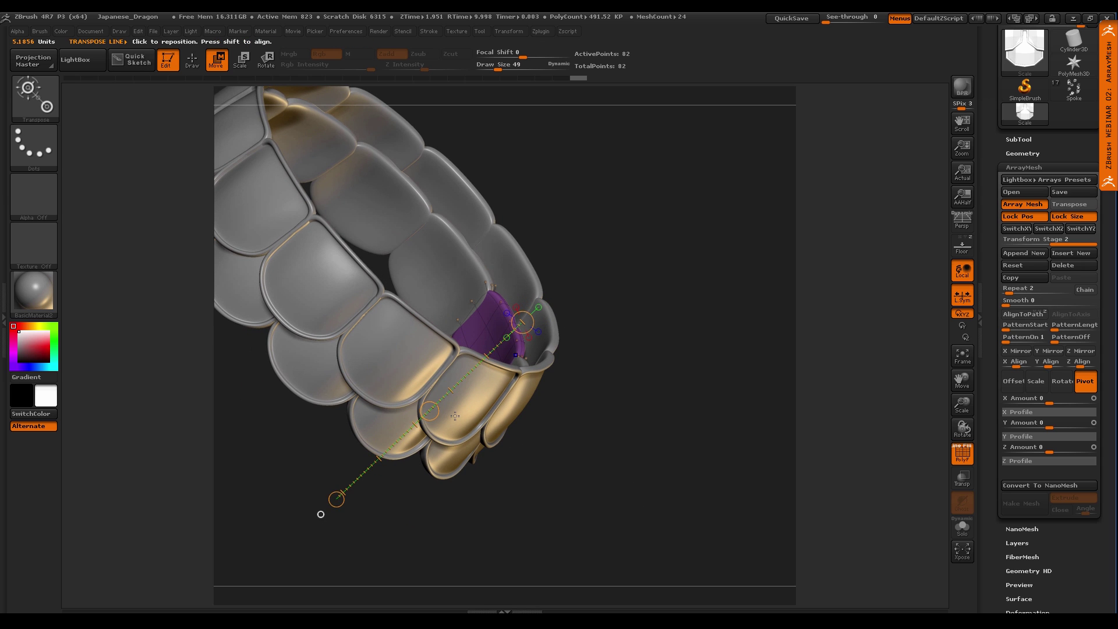
{"action": "left_click_drag", "start_coordinate": [627, 392], "coordinate": [640, 371]}
{"action": "left_click_drag", "start_coordinate": [646, 429], "coordinate": [631, 312], "text": "alt"}
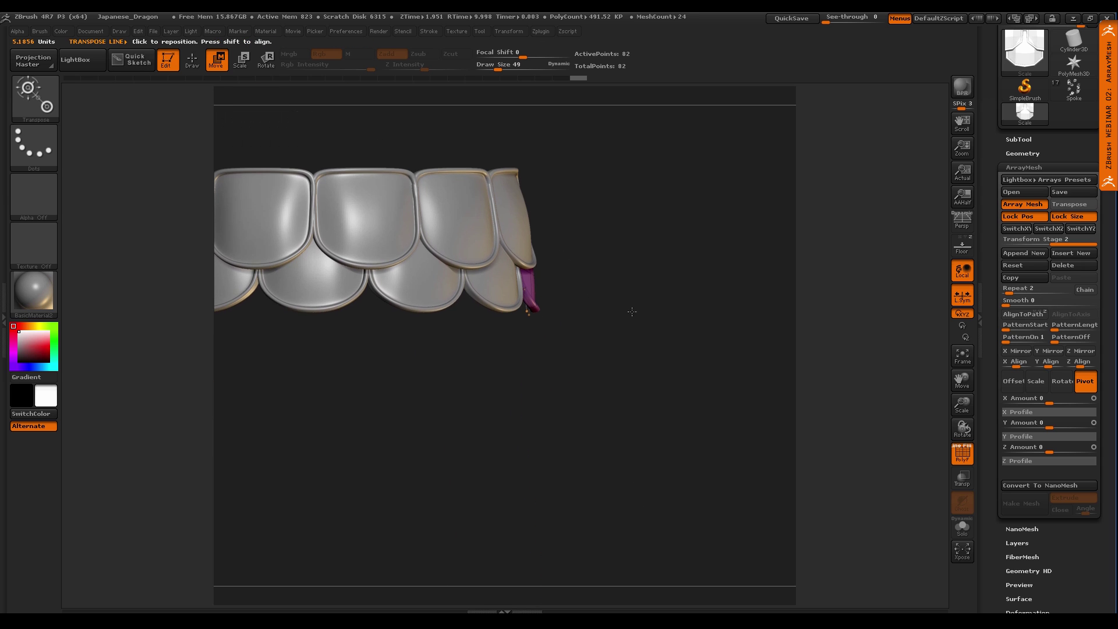
{"action": "left_click_drag", "start_coordinate": [594, 400], "coordinate": [604, 449], "text": "alt"}
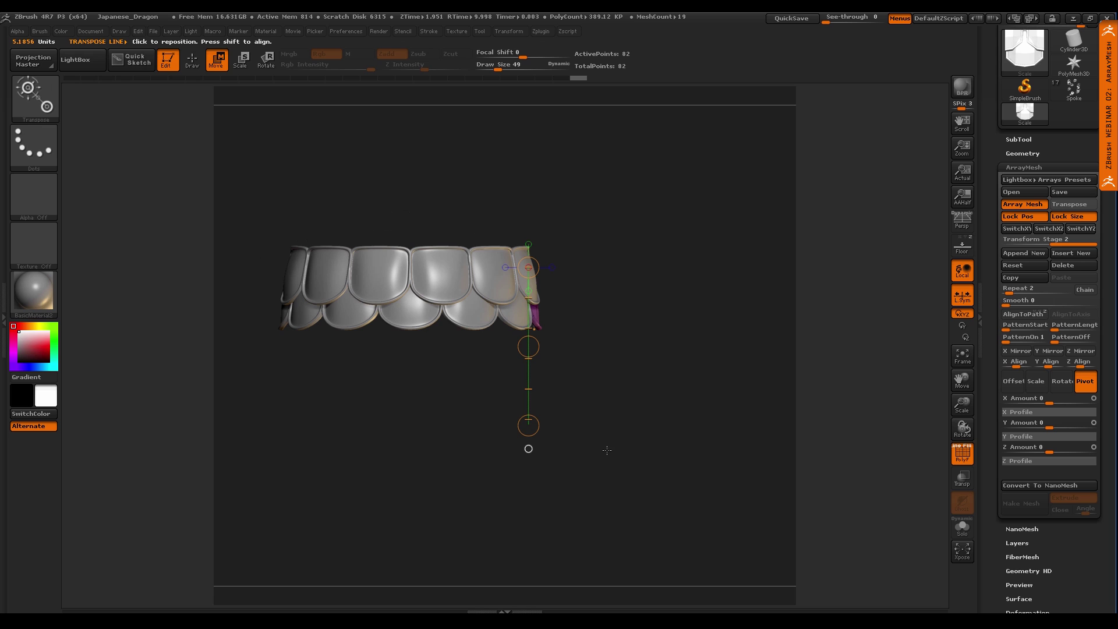
{"action": "key", "text": "r"}
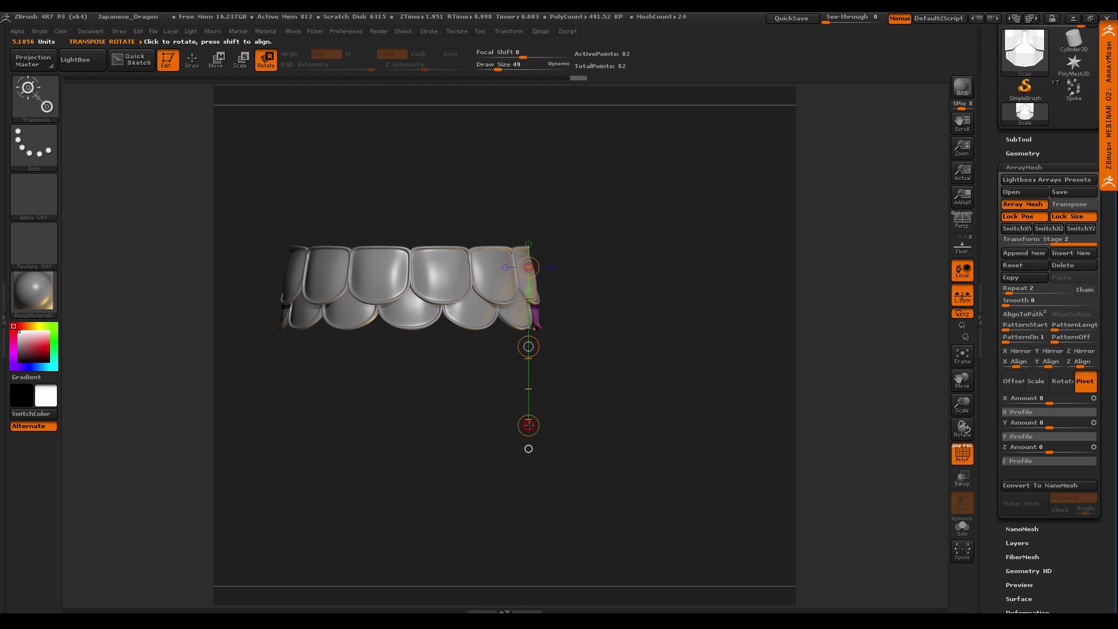
{"action": "left_click_drag", "start_coordinate": [529, 425], "coordinate": [621, 450]}
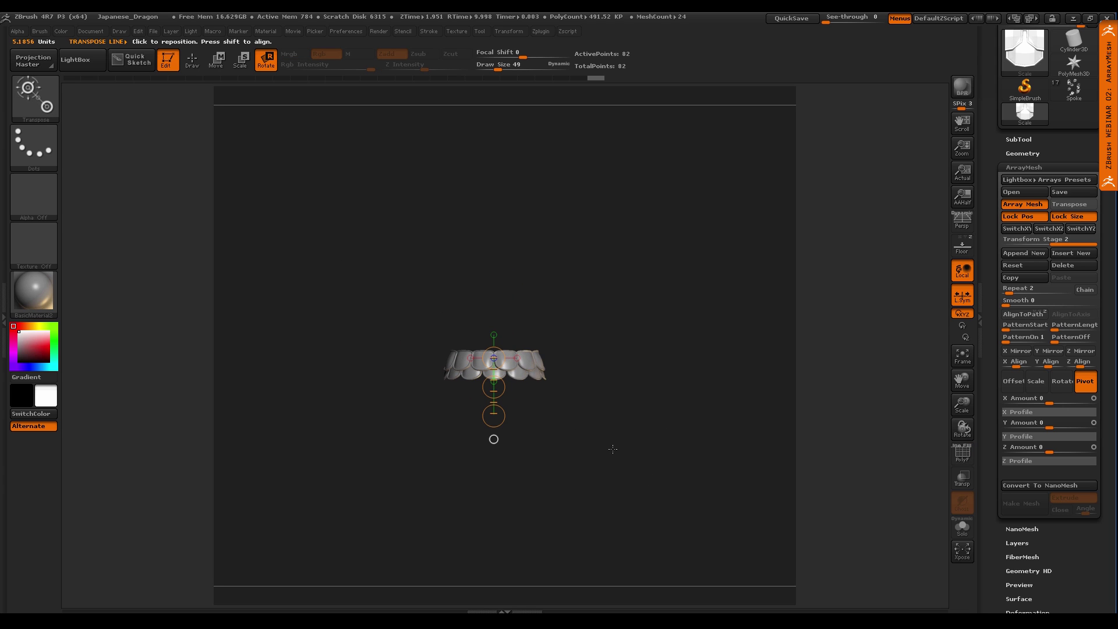
Return to Draw mode, review which ring each transform stage controls, and leave transform stage 1 active
{"action": "key", "text": "q"}
{"action": "mouse_move", "coordinate": [603, 451]}
{"action": "left_mouse_down"}
{"action": "mouse_move", "coordinate": [580, 418]}
{"action": "mouse_move", "coordinate": [614, 486]}
{"action": "left_mouse_up"}
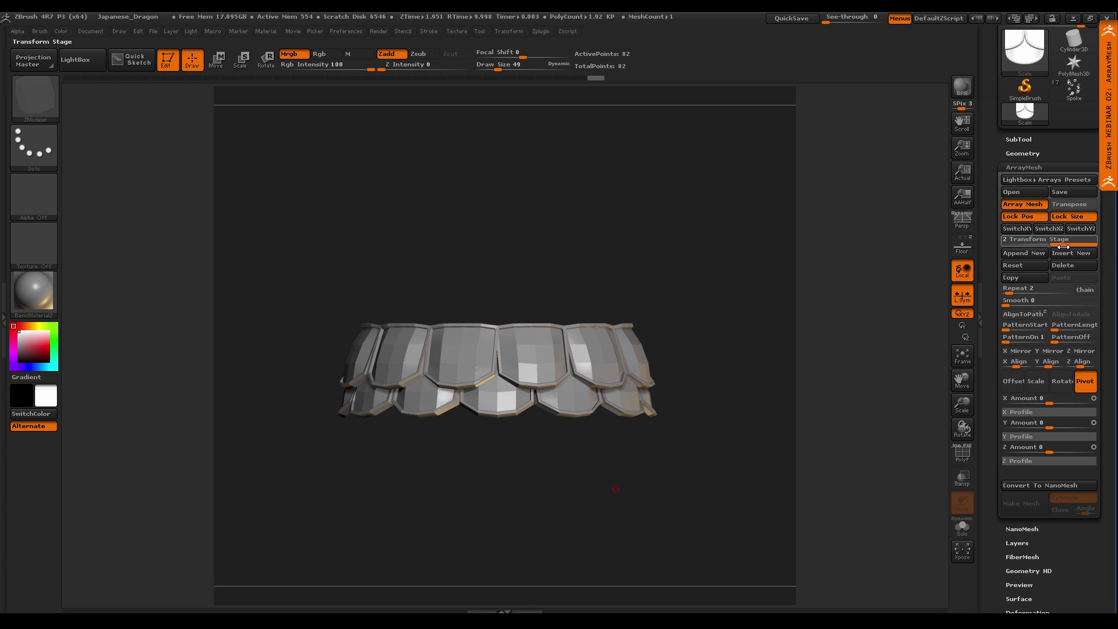
{"action": "left_click", "coordinate": [1027, 245]}
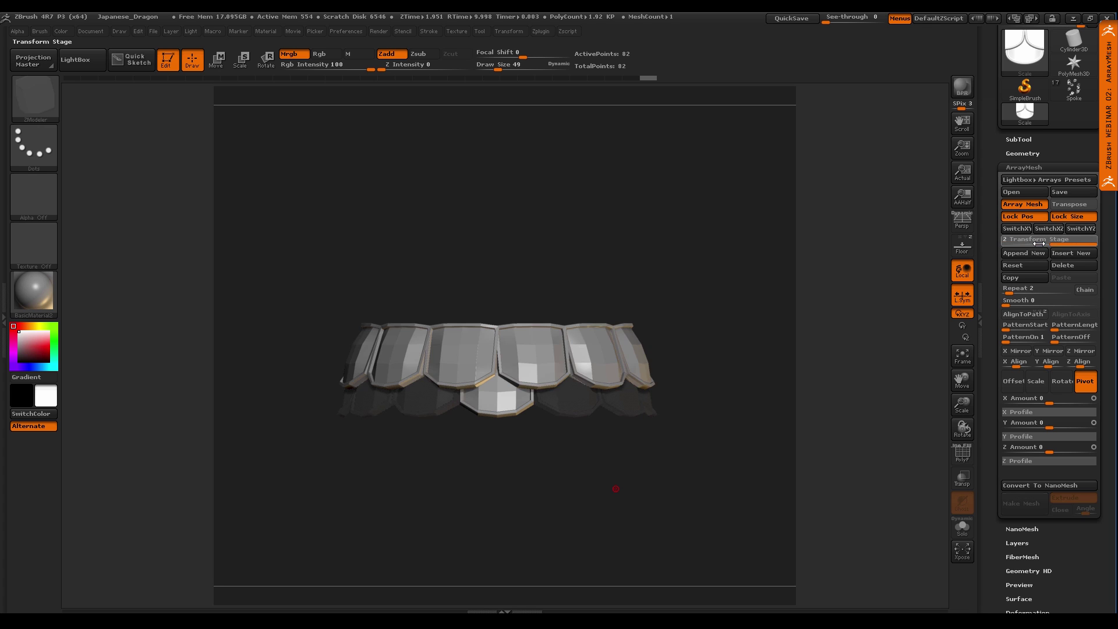
{"action": "left_click", "coordinate": [1093, 238]}
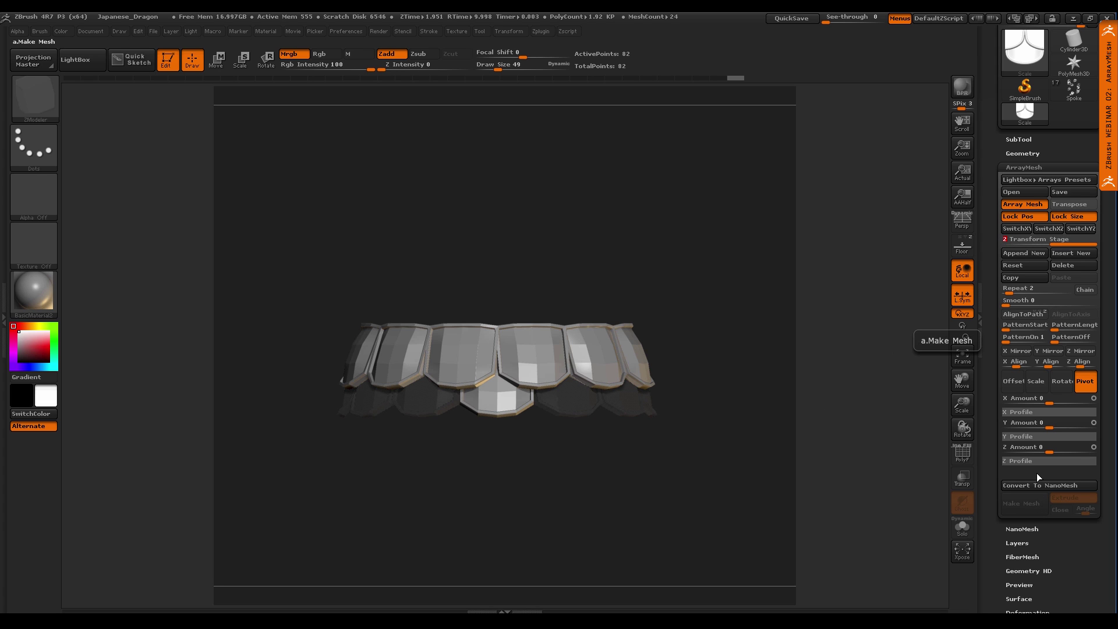
{"action": "left_click", "coordinate": [1020, 240]}
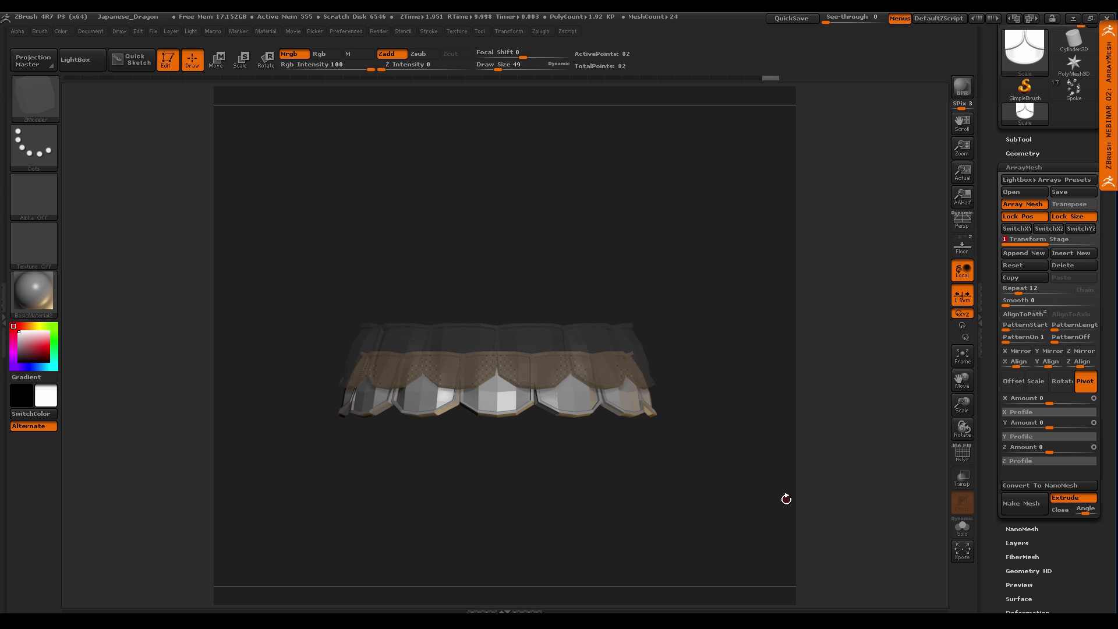
Expand the Geometry and ArrayMesh settings together and collapse the Position settings
{"action": "key", "text": "shift"}
{"action": "left_click", "coordinate": [1023, 154]}
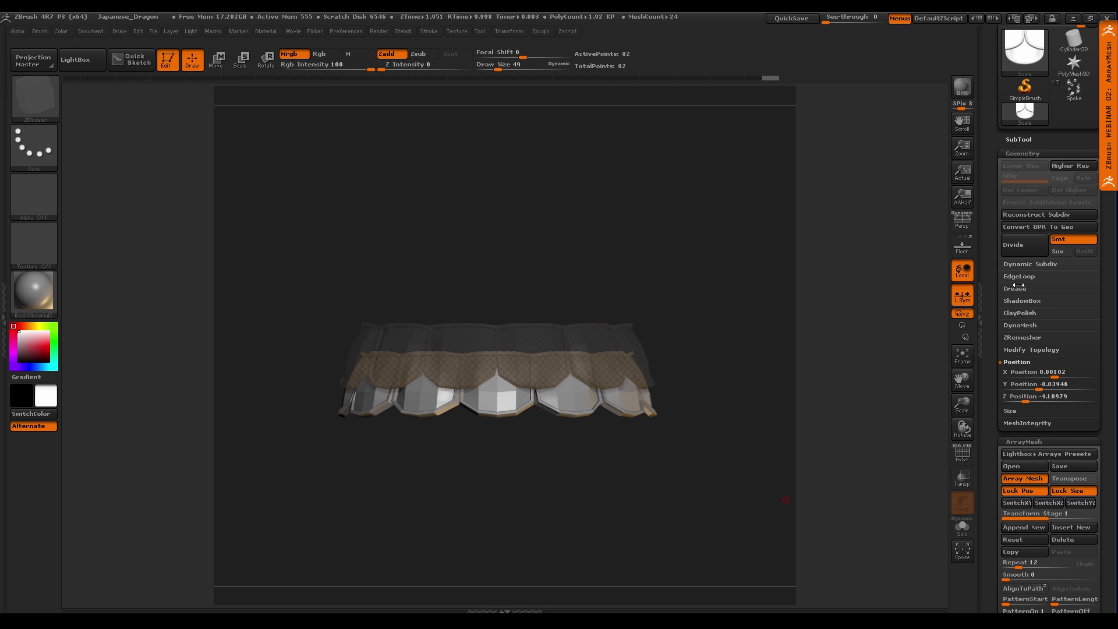
{"action": "left_click", "coordinate": [1029, 153]}
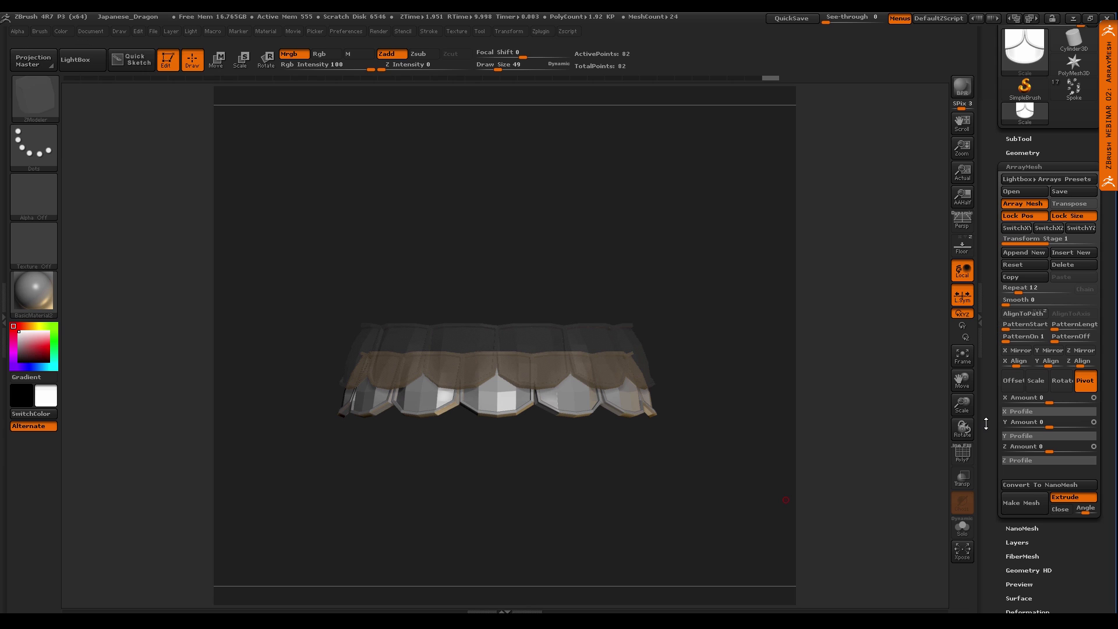
{"action": "left_click", "coordinate": [1029, 152]}
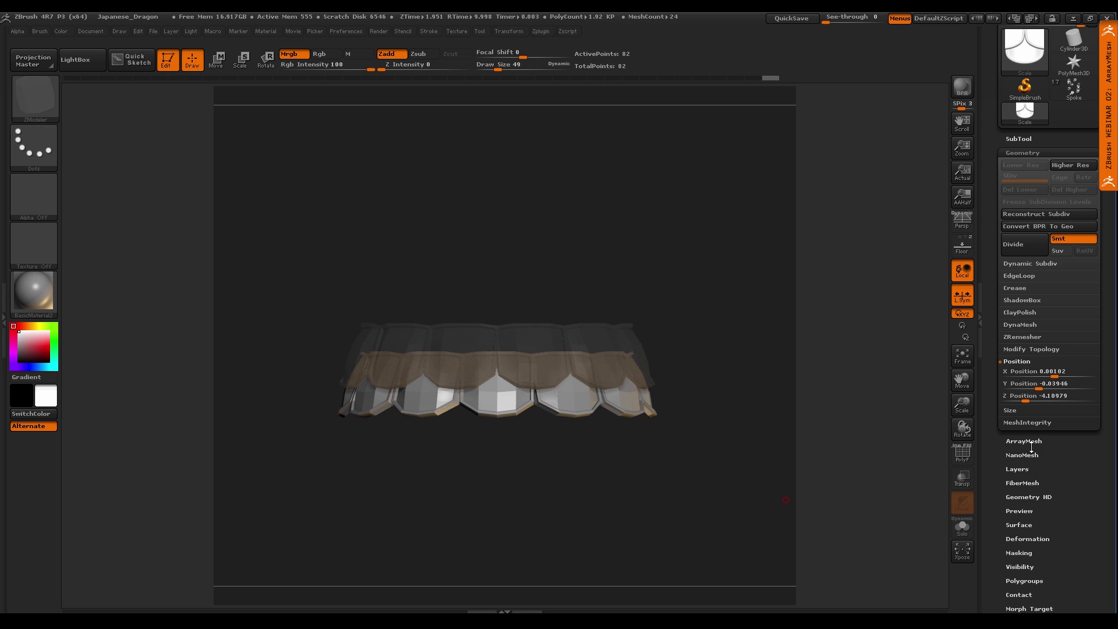
{"action": "left_click", "coordinate": [1025, 361]}
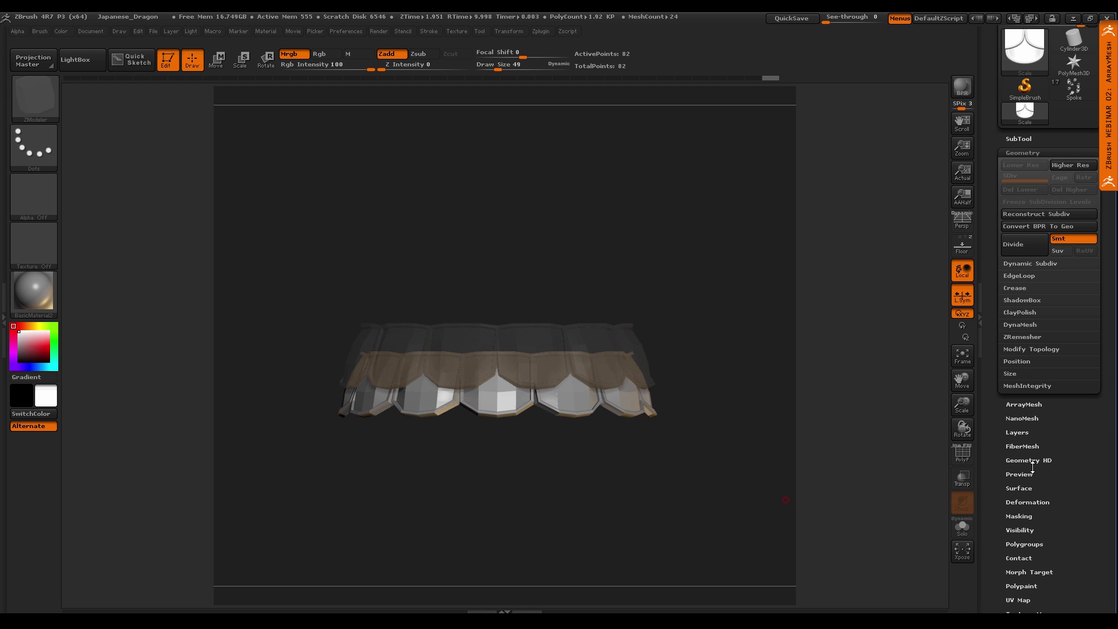
{"action": "key", "text": "shift"}
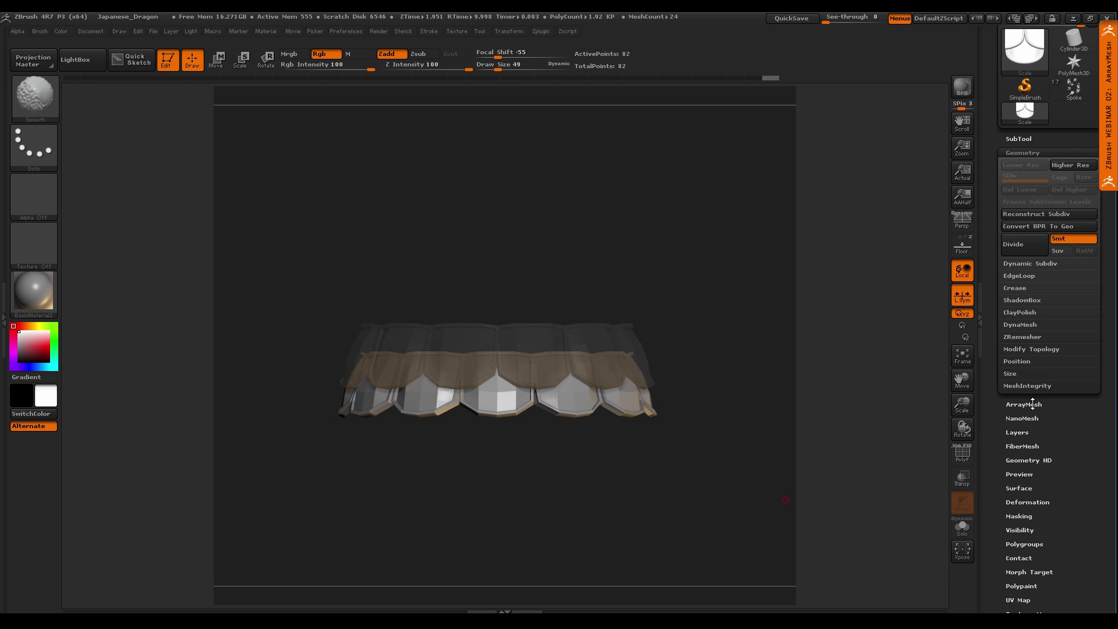
{"action": "left_click", "coordinate": [1025, 404]}
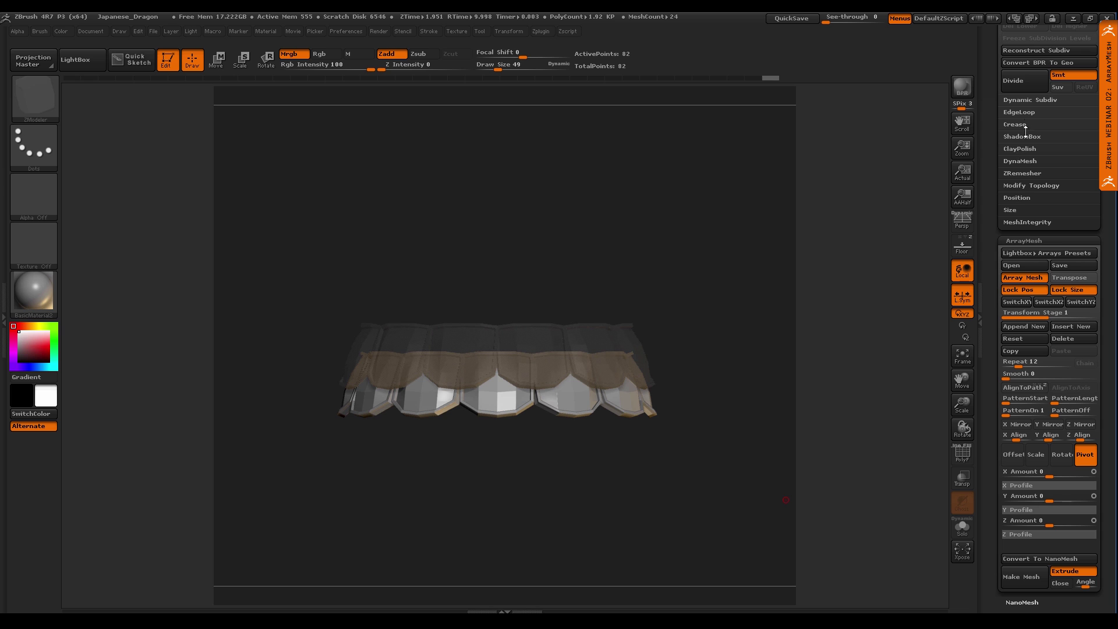
{"action": "left_click_drag", "start_coordinate": [991, 299], "coordinate": [991, 425]}
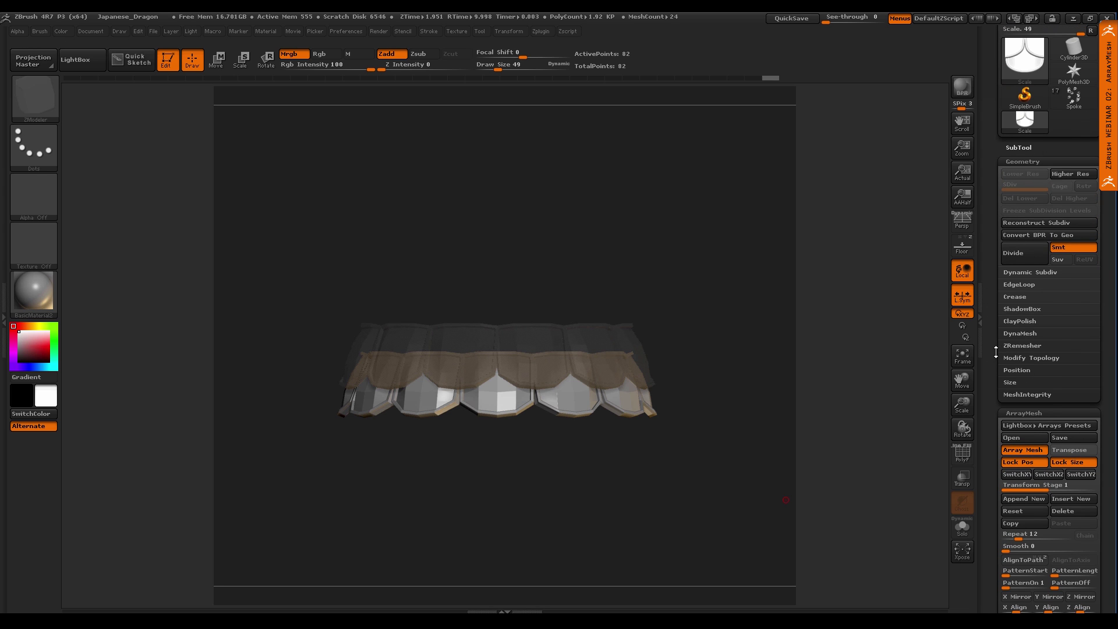
Convert the scale array to real geometry with Convert BPR To Geo and show its polyframe
{"action": "left_click", "coordinate": [1040, 235]}
{"action": "mouse_move", "coordinate": [690, 488]}
{"action": "left_mouse_down"}
{"action": "mouse_move", "coordinate": [699, 478]}
{"action": "mouse_move", "coordinate": [682, 486]}
{"action": "left_mouse_up"}
{"action": "key", "text": "shift+f"}
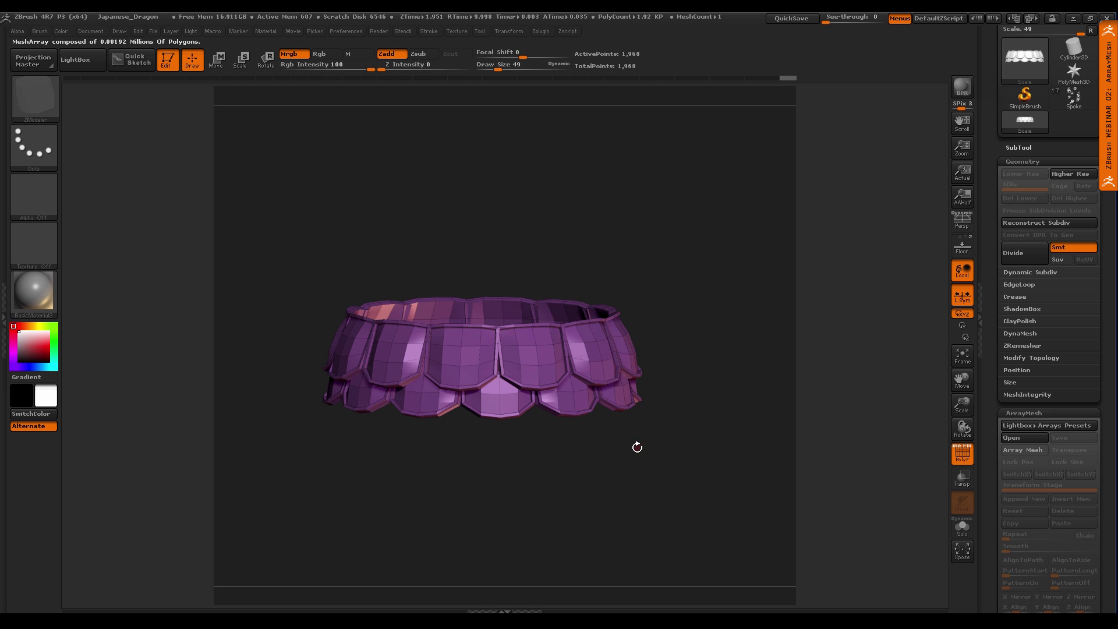
Inspect the converted rings from the front, then undo the Convert BPR To Geo operation
{"action": "left_click_drag", "start_coordinate": [636, 444], "coordinate": [616, 460], "text": "shift"}
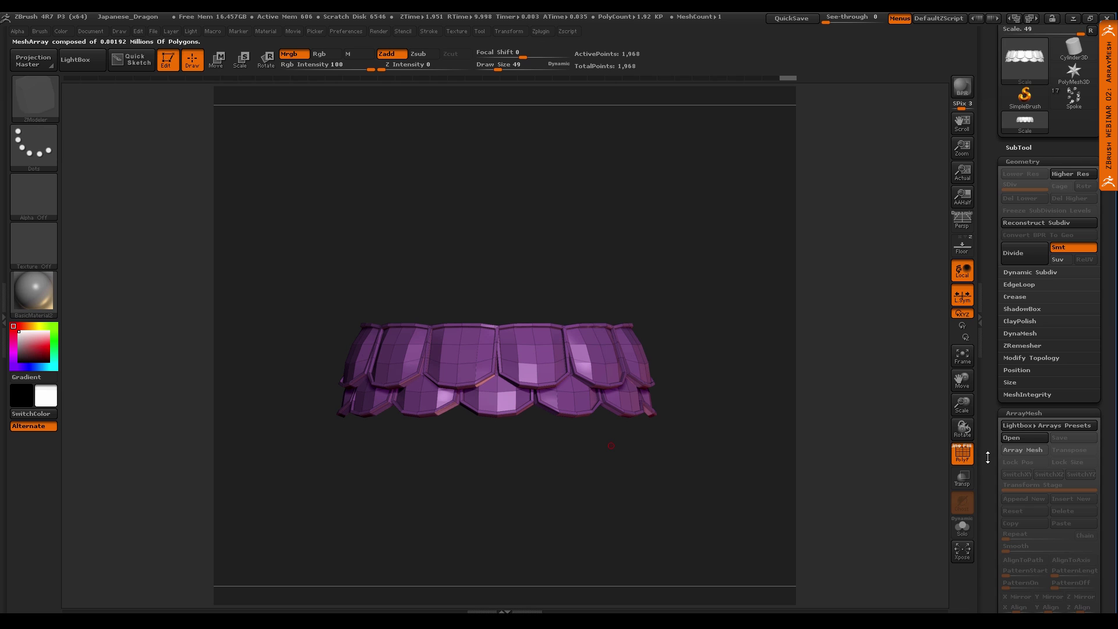
{"action": "scroll", "coordinate": [1013, 389], "scroll_direction": "down", "scroll_amount": 5}
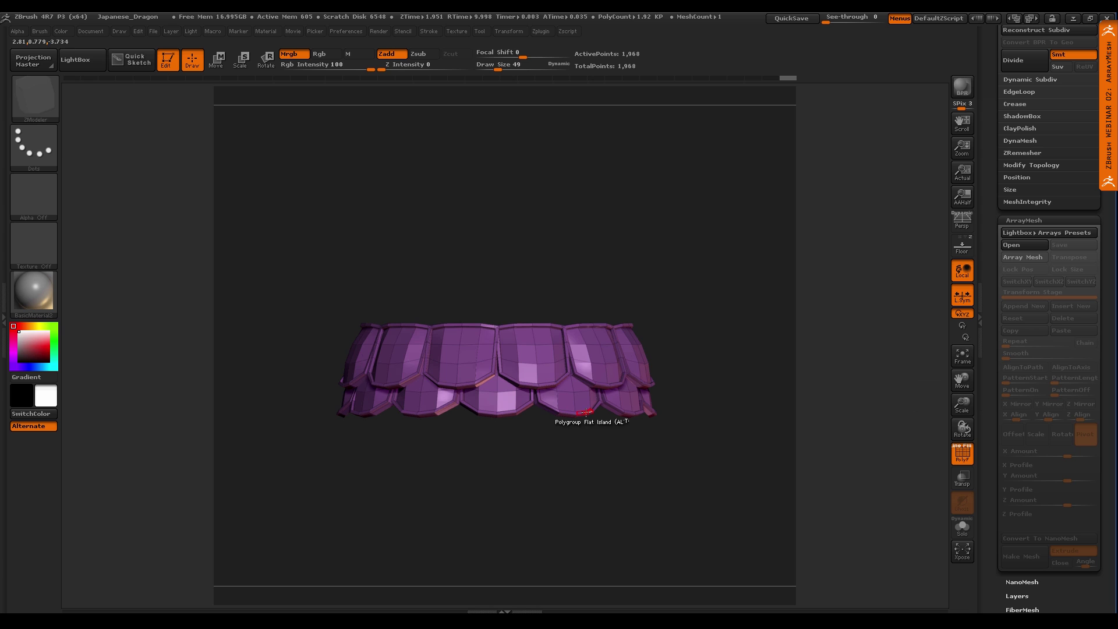
{"action": "key", "text": "ctrl+z"}
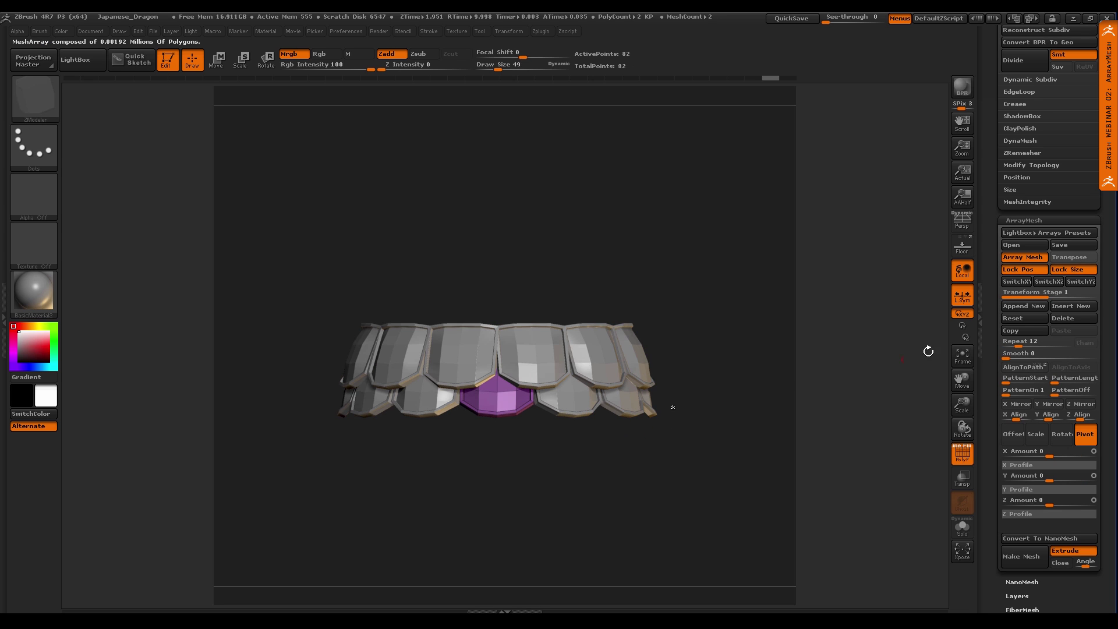
Turn on dynamic subdivision for the scale array and convert it to real geometry with Convert BPR To Geo
{"action": "left_click_drag", "start_coordinate": [993, 312], "coordinate": [988, 397]}
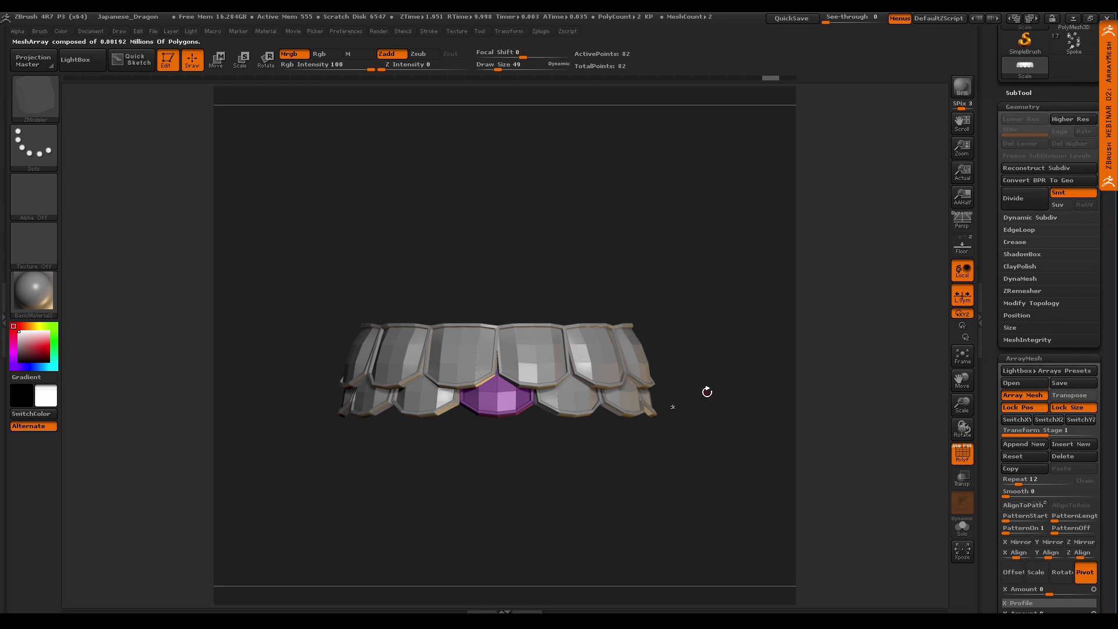
{"action": "key", "text": "d"}
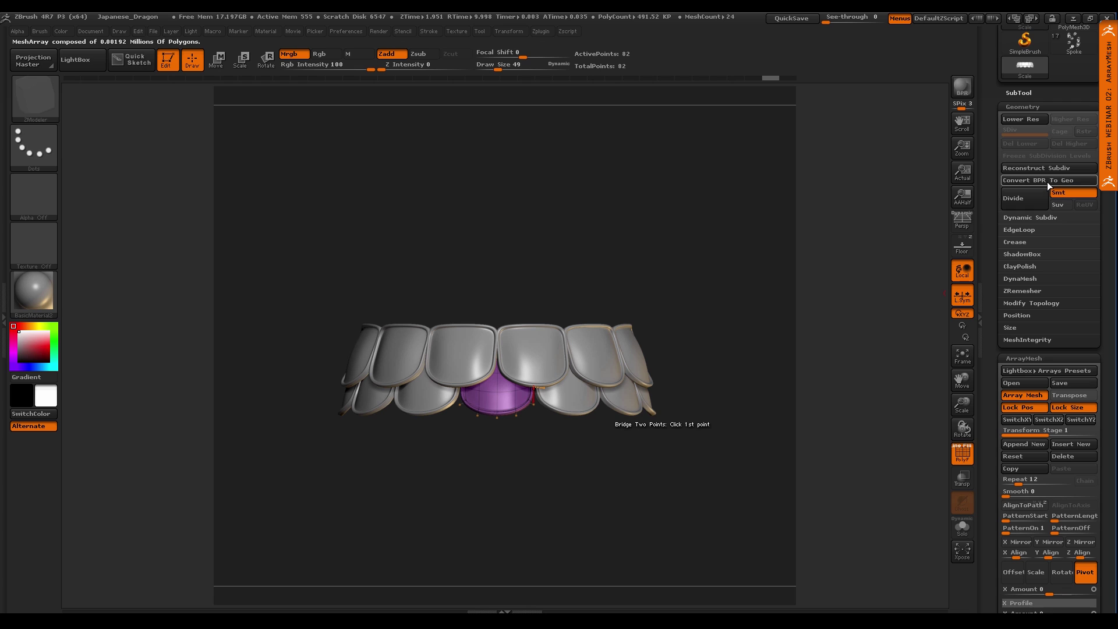
{"action": "left_click", "coordinate": [1048, 182]}
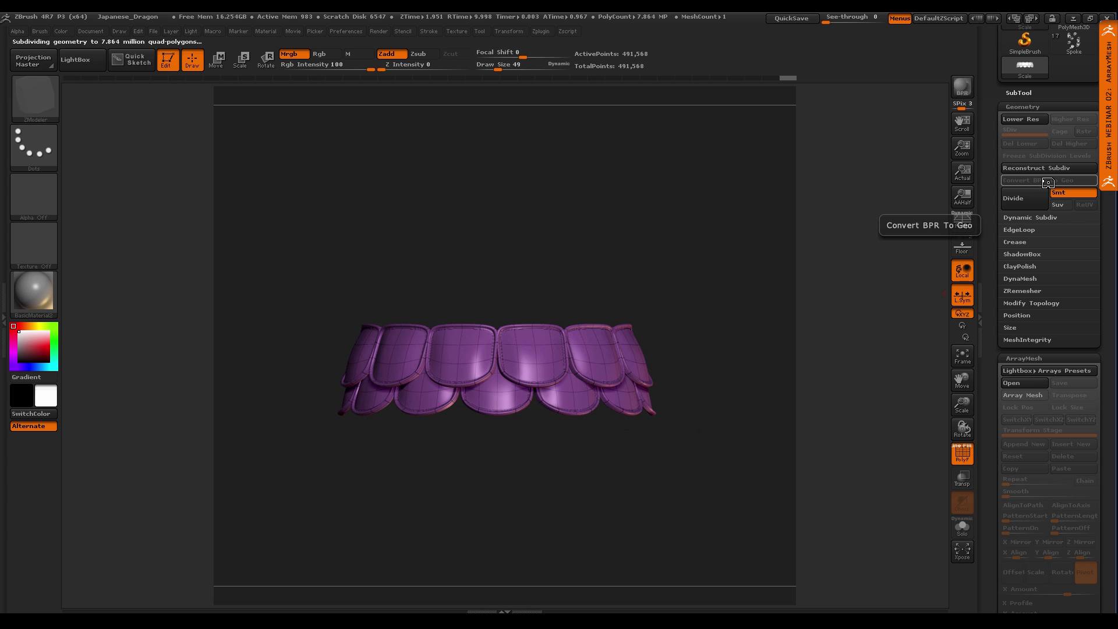
Compare the converted rings with dynamic subdivision off and on, check the active point count, and undo the conversion
{"action": "key", "text": "shift+d"}
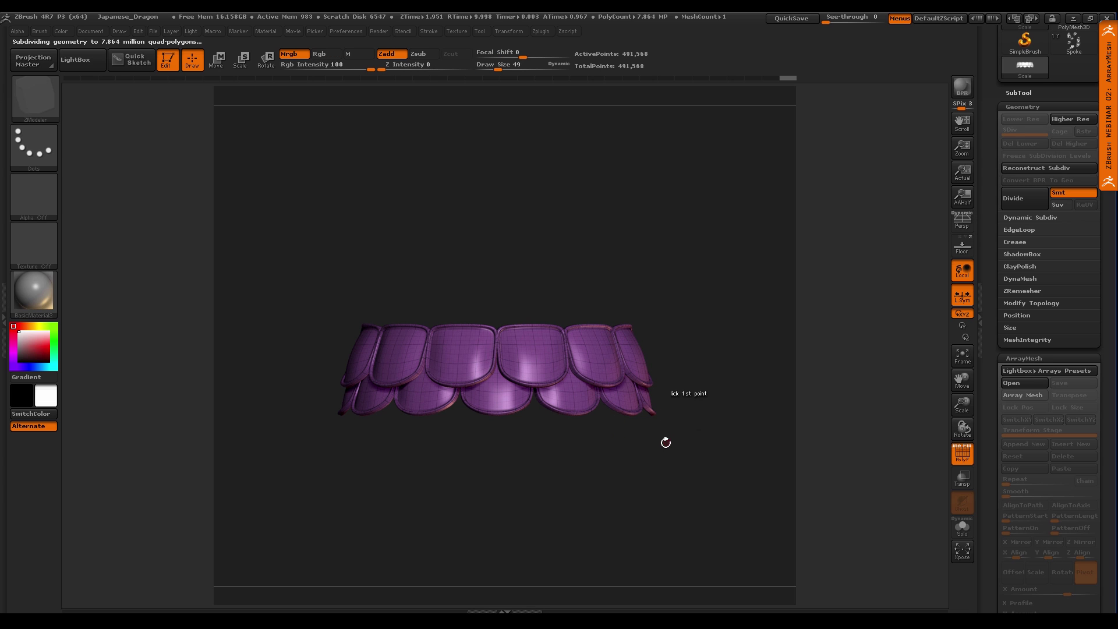
{"action": "key", "text": "d"}
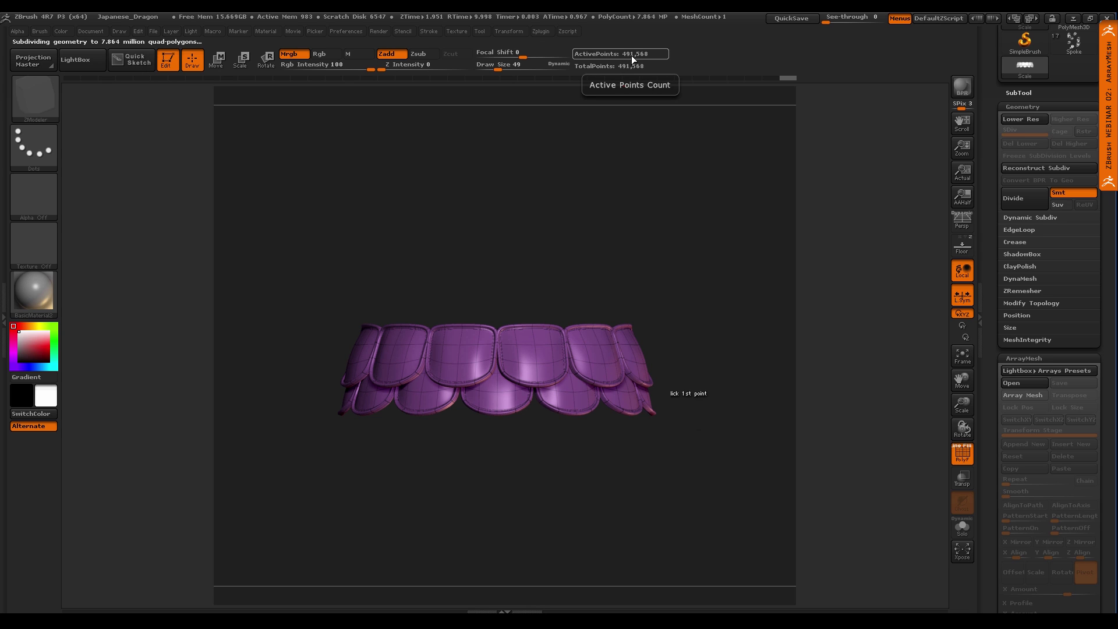
{"action": "key", "text": "ctrl"}
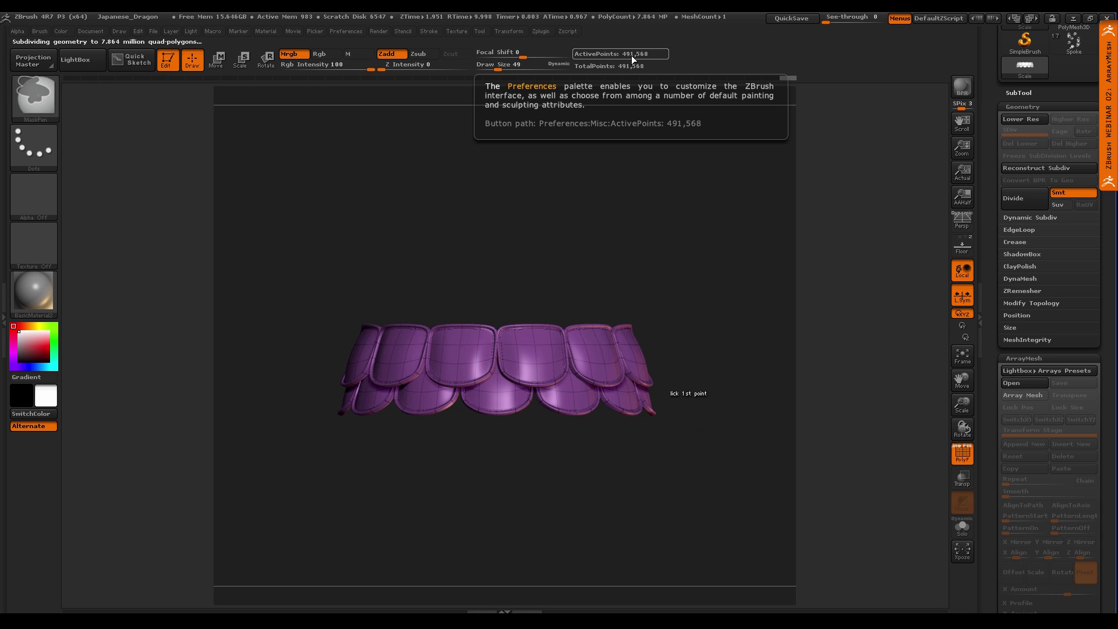
{"action": "key", "text": "ctrl+z"}
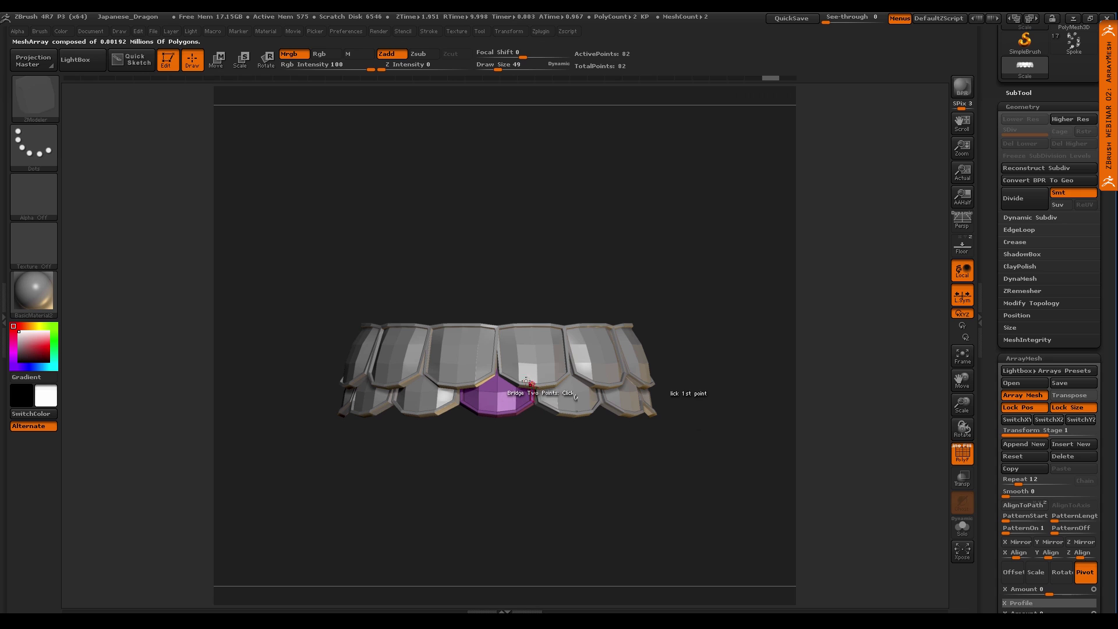
Convert the two-ring scale array to real geometry with Convert BPR To Geo and turn off its dynamic subdivision
{"action": "key", "text": "shift+f"}
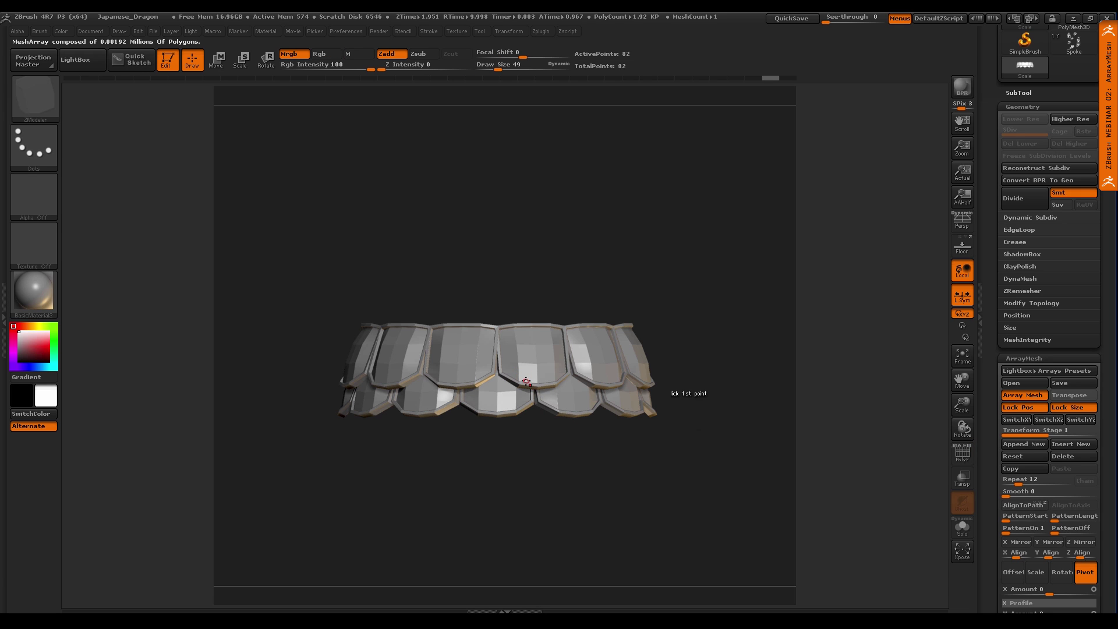
{"action": "key", "text": "shift+f"}
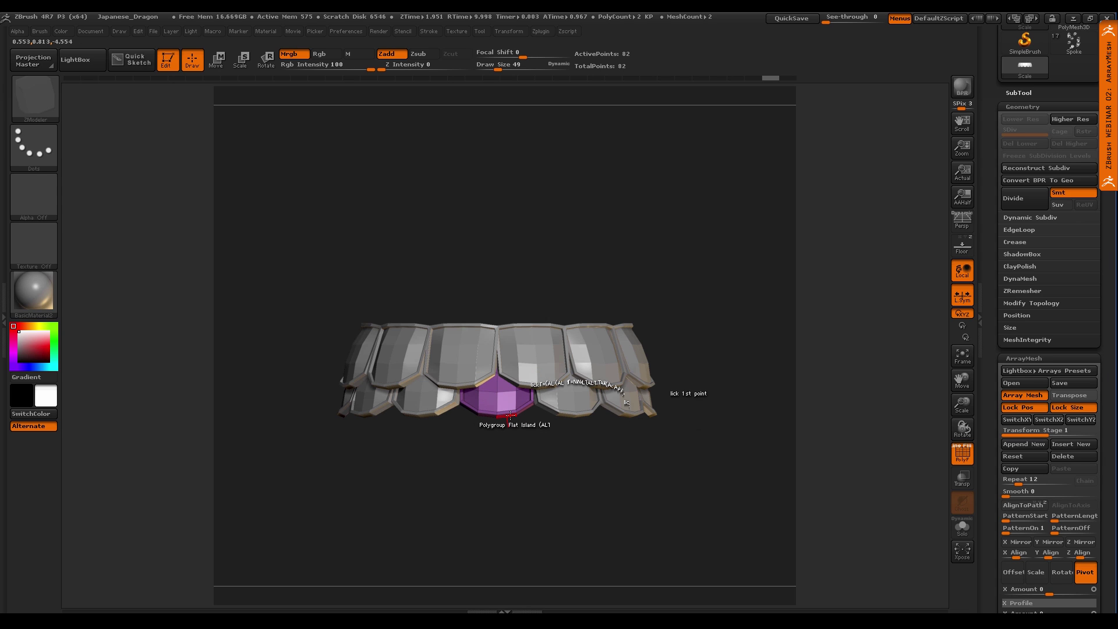
{"action": "left_click", "coordinate": [1050, 181]}
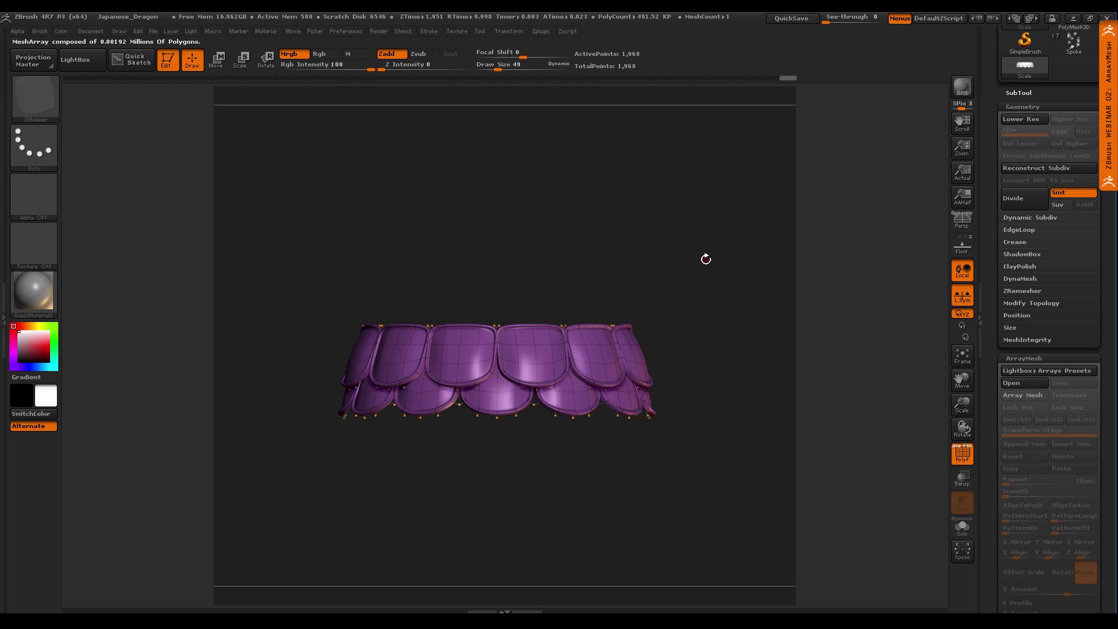
{"action": "key", "text": "shift"}
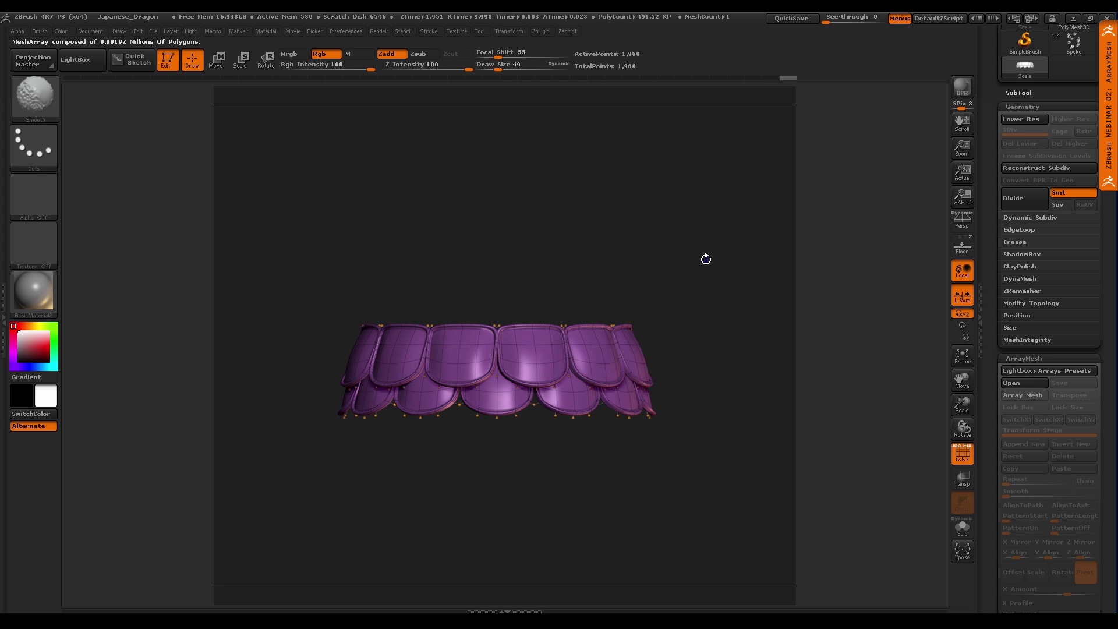
{"action": "key", "text": "shift+d"}
Create a new InsertMesh brush from the converted scale rings, seen from the front
{"action": "right_click_drag", "start_coordinate": [675, 432], "coordinate": [631, 420], "text": "ctrl"}
{"action": "right_click_drag", "start_coordinate": [638, 436], "coordinate": [554, 336], "text": "alt"}
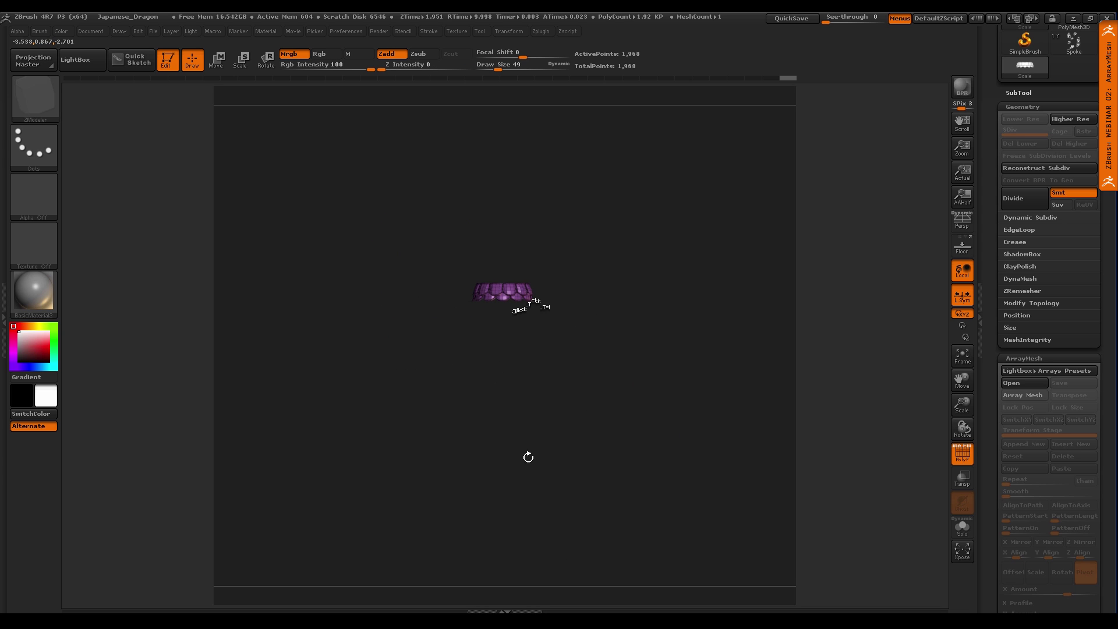
{"action": "right_click_drag", "start_coordinate": [529, 457], "coordinate": [352, 449]}
{"action": "mouse_move", "coordinate": [594, 457]}
{"action": "right_mouse_down", "text": "ctrl"}
{"action": "mouse_move", "coordinate": [661, 460]}
{"action": "mouse_move", "coordinate": [689, 412]}
{"action": "mouse_move", "coordinate": [709, 410]}
{"action": "right_mouse_up", "text": "ctrl"}
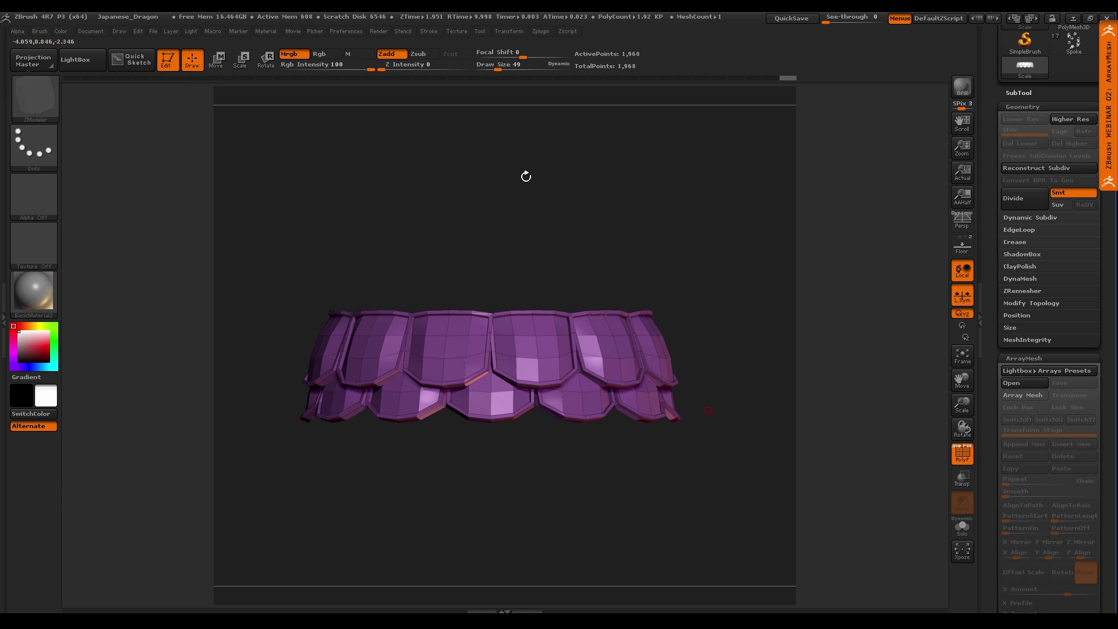
{"action": "key", "text": "b"}
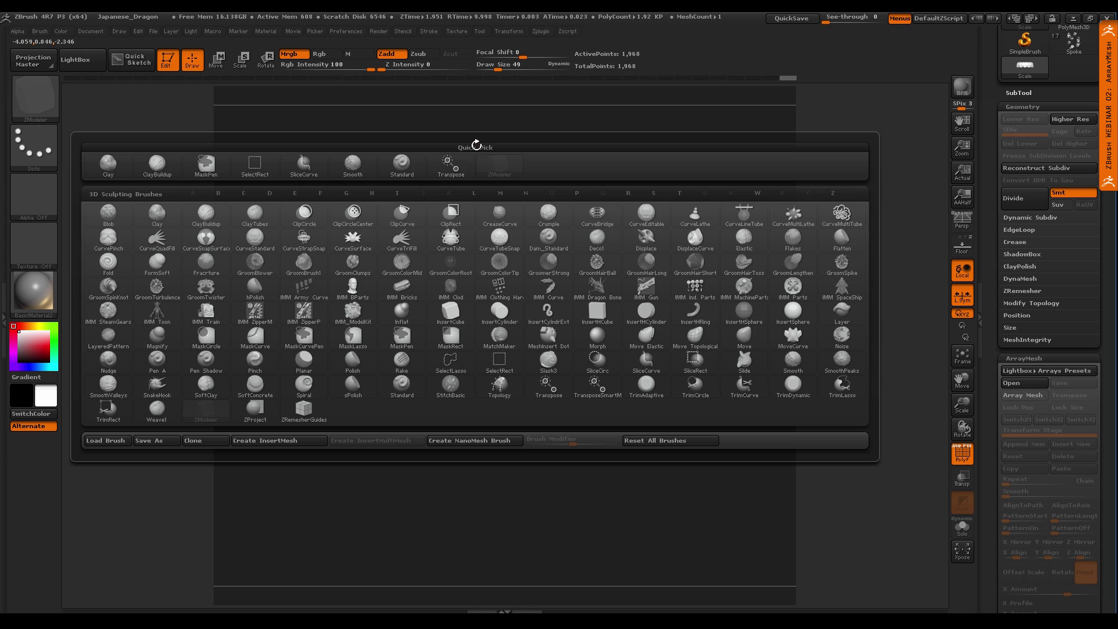
{"action": "left_click", "coordinate": [286, 442]}
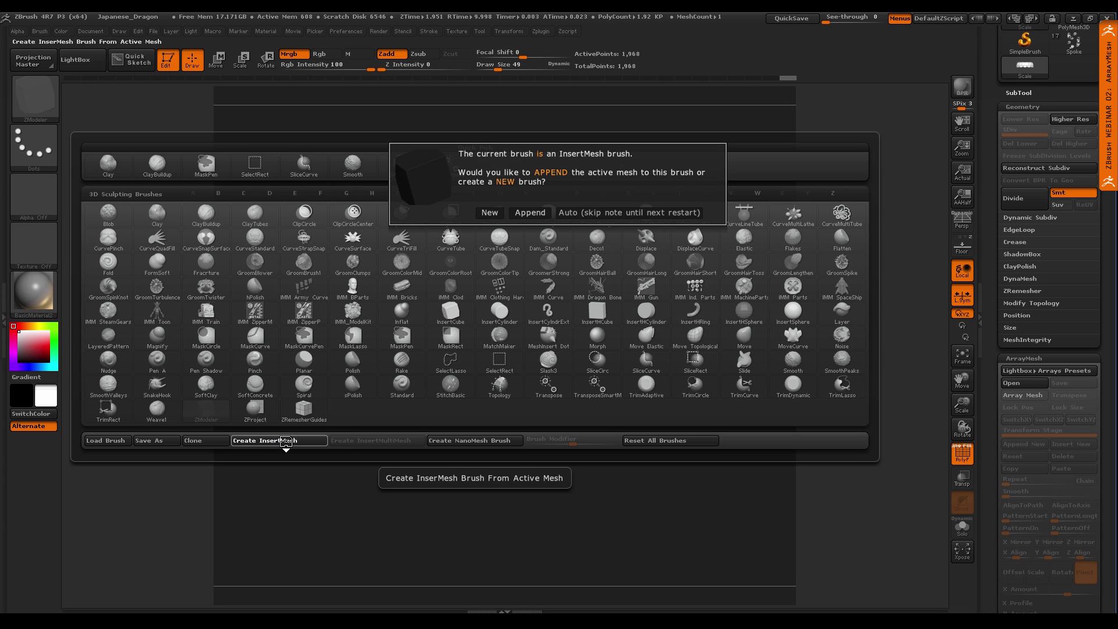
{"action": "left_click", "coordinate": [490, 213]}
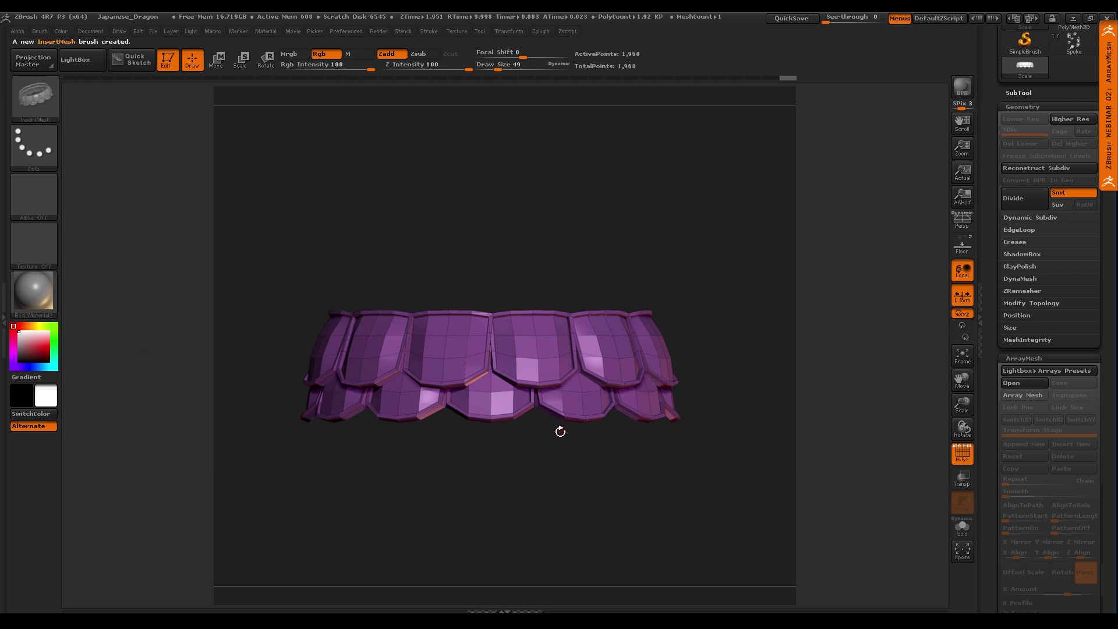
Try the new InsertMesh brush at draw size 251 by inserting a ring copy on the existing scales, and undo it
{"action": "key", "text": "s"}
{"action": "left_click_drag", "start_coordinate": [557, 452], "coordinate": [577, 453]}
{"action": "mouse_move", "coordinate": [585, 348]}
{"action": "left_mouse_down"}
{"action": "mouse_move", "coordinate": [571, 404]}
{"action": "mouse_move", "coordinate": [583, 472]}
{"action": "left_mouse_up"}
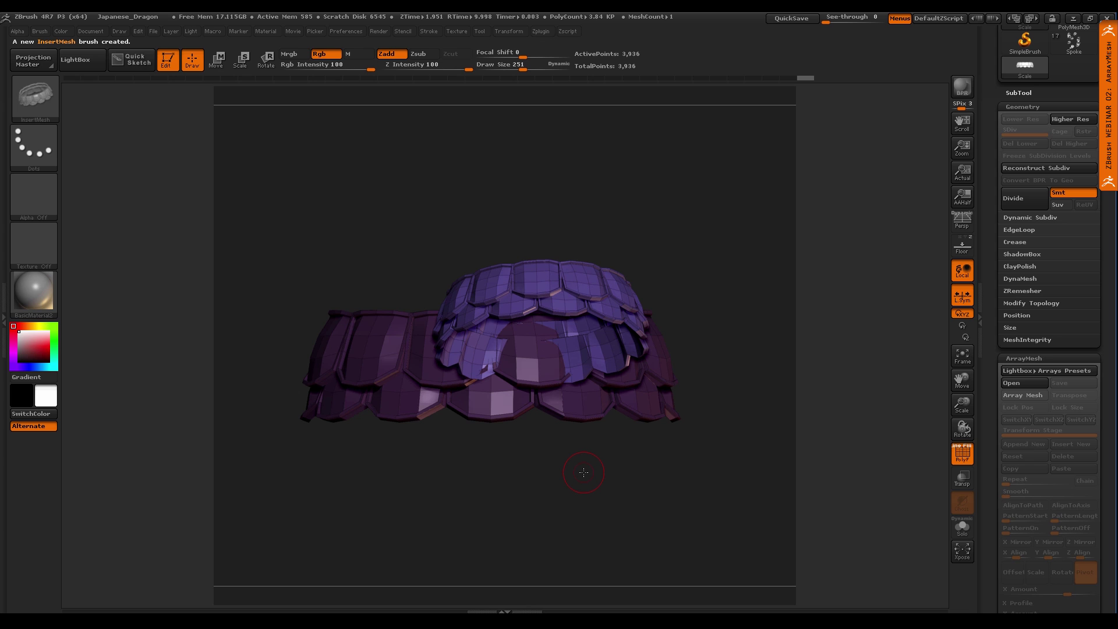
{"action": "key", "text": "ctrl+z"}
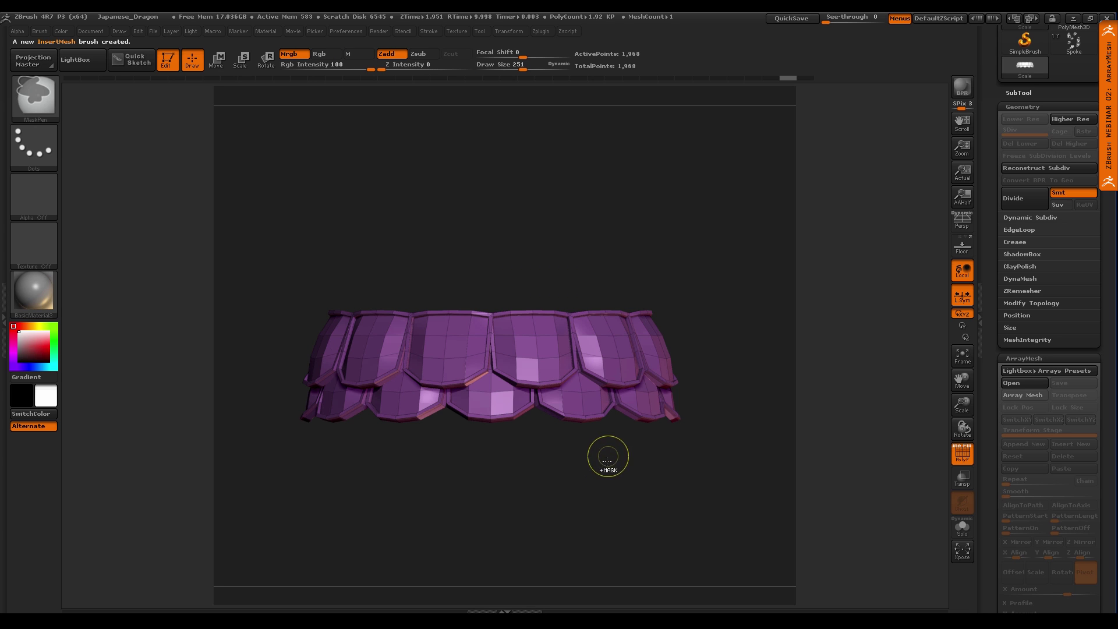
Turn on Curve Mode in the stroke settings of the scale ring brush
{"action": "right_click_drag", "start_coordinate": [606, 461], "coordinate": [571, 348], "text": "ctrl"}
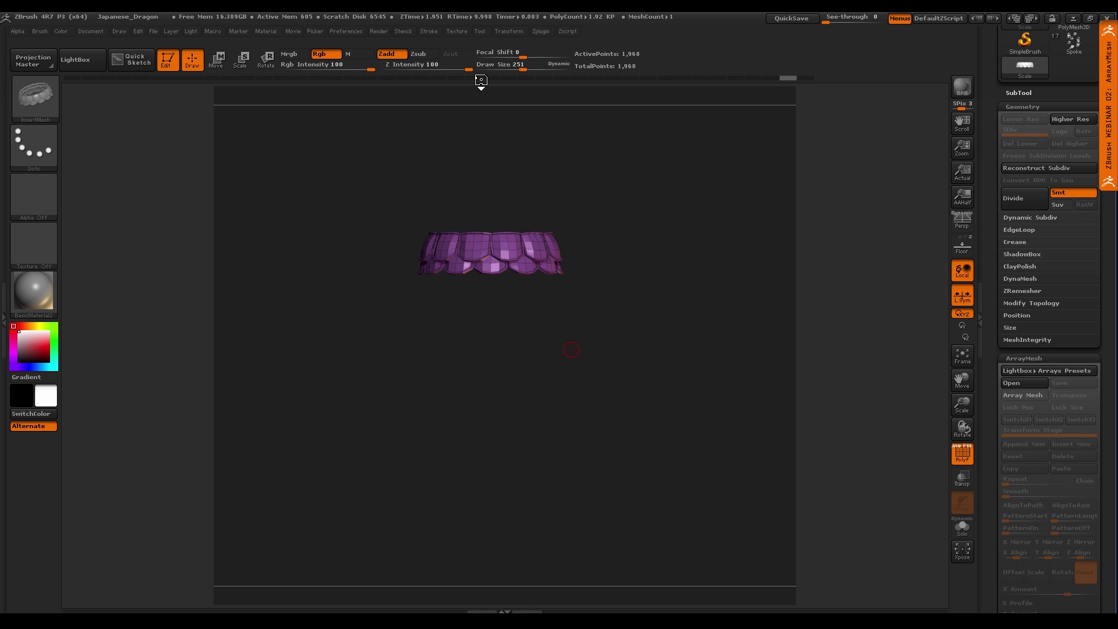
{"action": "left_click", "coordinate": [435, 32]}
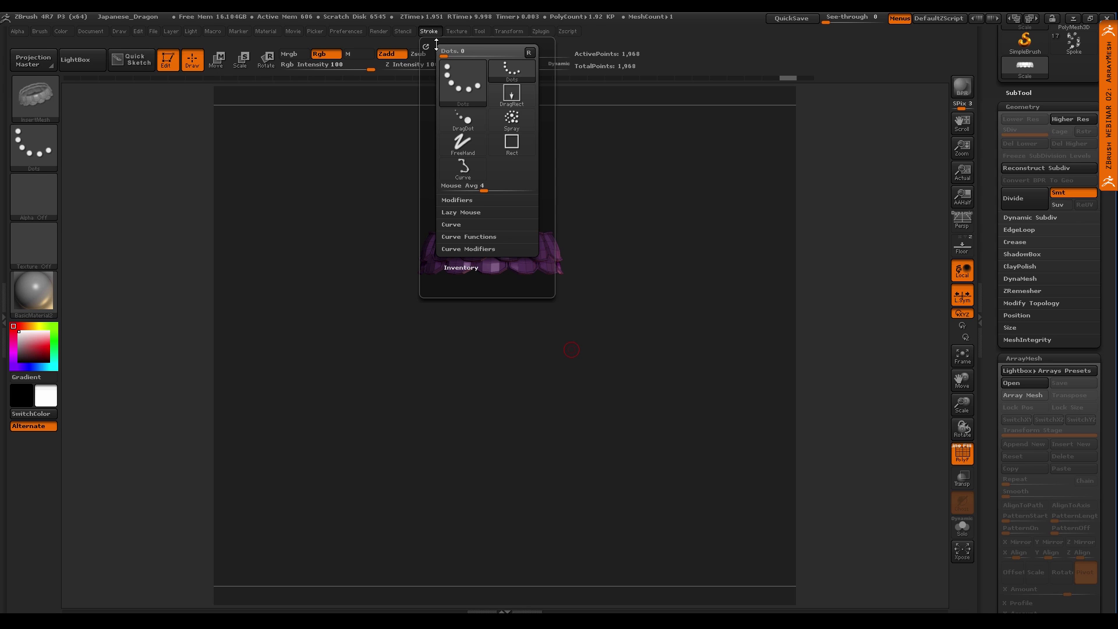
{"action": "left_click", "coordinate": [452, 224]}
{"action": "left_click", "coordinate": [473, 236]}
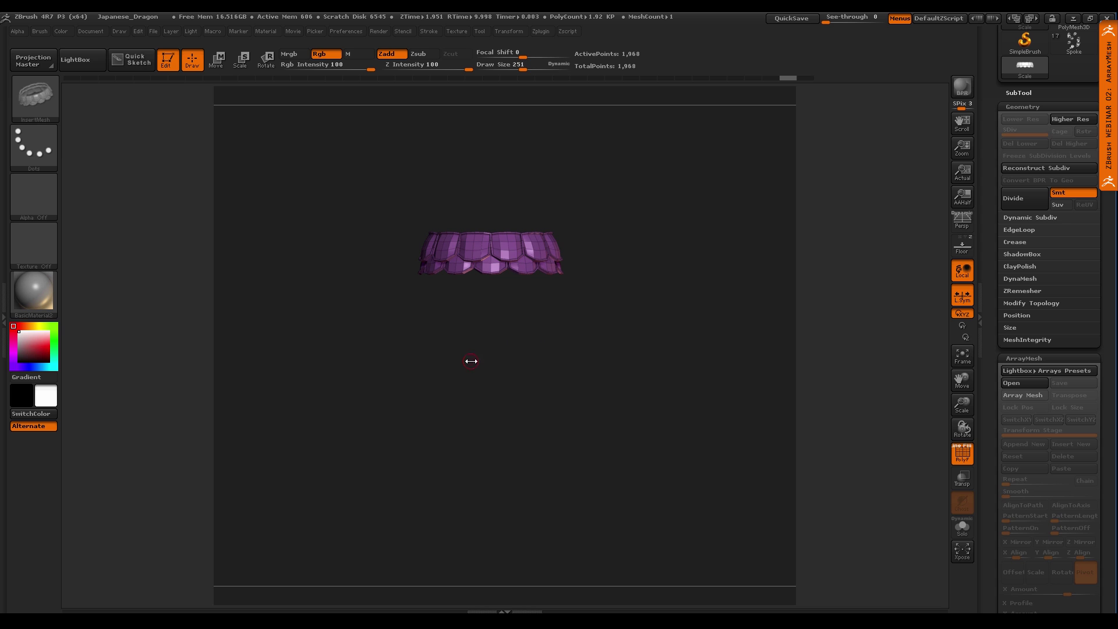
Draw an S-shaped body of scale rings below the original at draw size 662, reshape its end, and hide the polyframe
{"action": "key", "text": "s"}
{"action": "left_click_drag", "start_coordinate": [471, 361], "coordinate": [497, 361]}
{"action": "left_click_drag", "start_coordinate": [471, 259], "coordinate": [456, 439]}
{"action": "key", "text": "shift+f"}
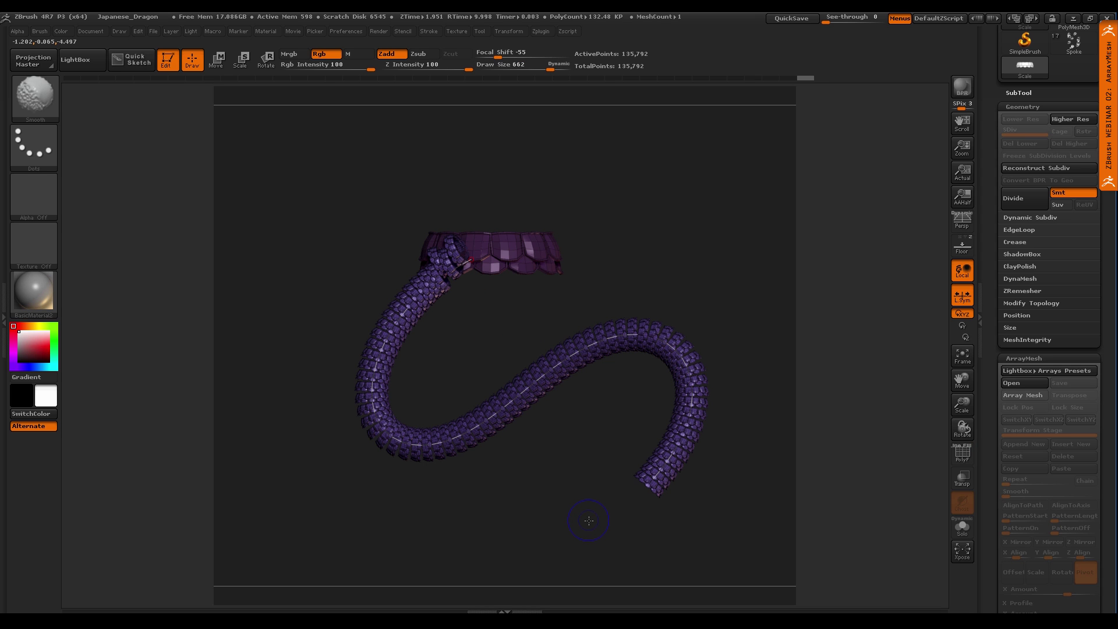
{"action": "left_click_drag", "start_coordinate": [622, 506], "coordinate": [536, 526]}
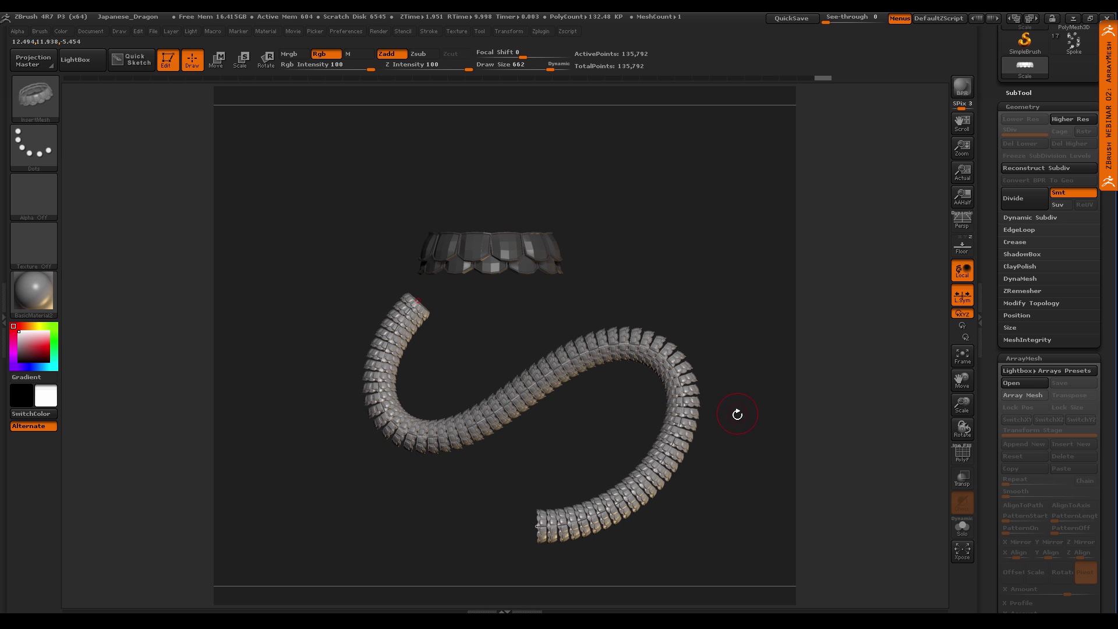
Set CurveStep to 0.7, update the body curve, and briefly preview the tighter scales with dynamic subdivision
{"action": "mouse_move", "coordinate": [736, 412]}
{"action": "left_mouse_down"}
{"action": "mouse_move", "coordinate": [611, 349]}
{"action": "mouse_move", "coordinate": [688, 464]}
{"action": "left_mouse_up"}
{"action": "right_click_drag", "start_coordinate": [689, 464], "coordinate": [691, 495], "text": "ctrl"}
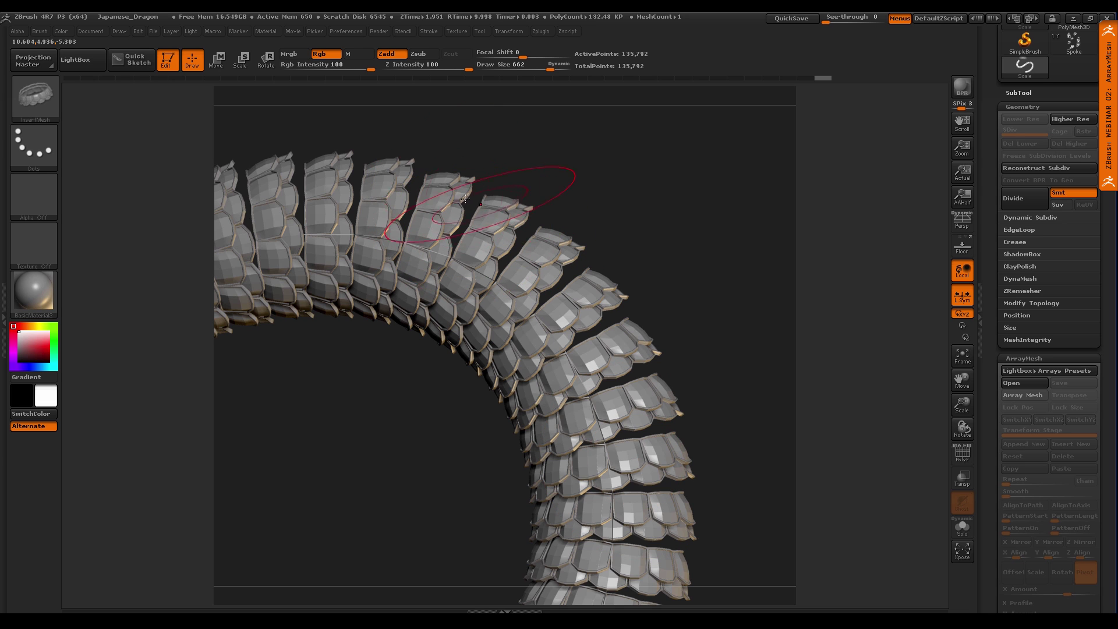
{"action": "left_click", "coordinate": [429, 32]}
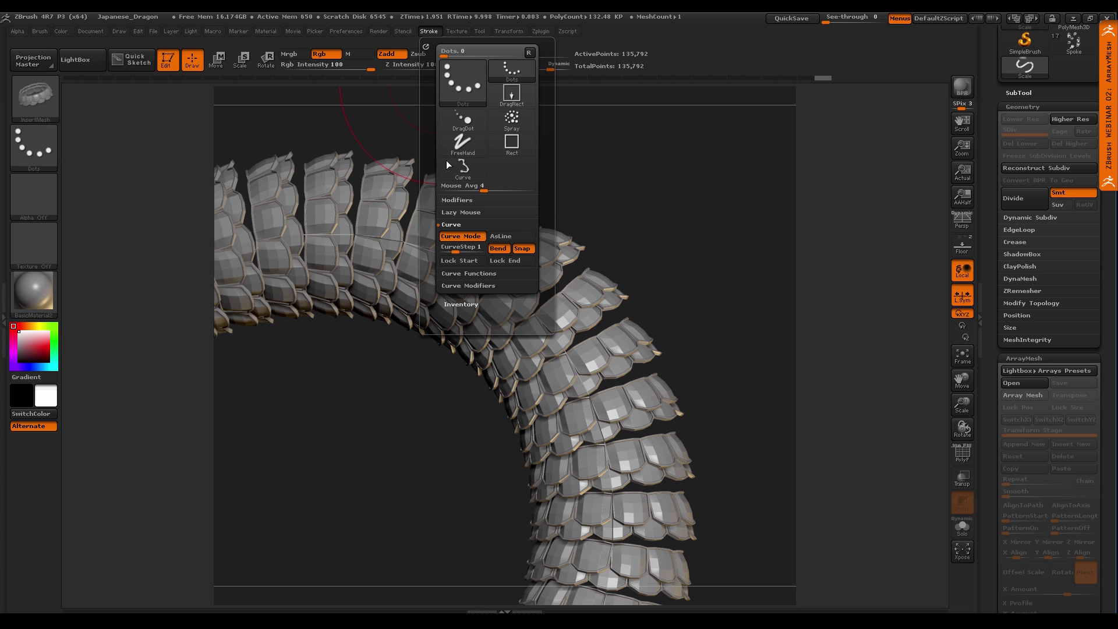
{"action": "left_click", "coordinate": [457, 252]}
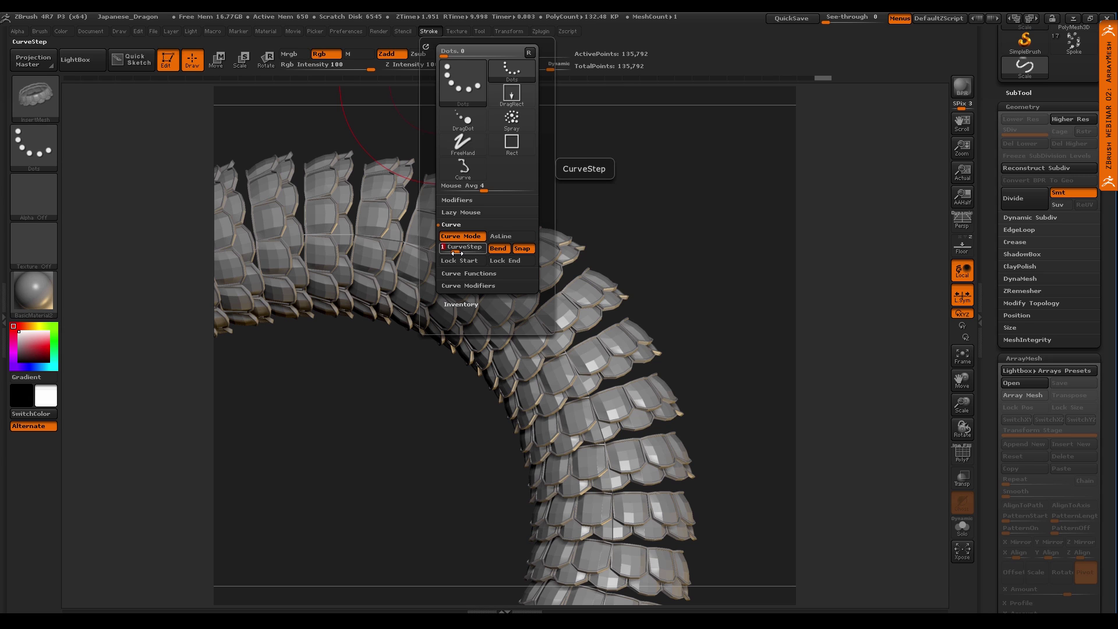
{"action": "type", "text": "0.7"}
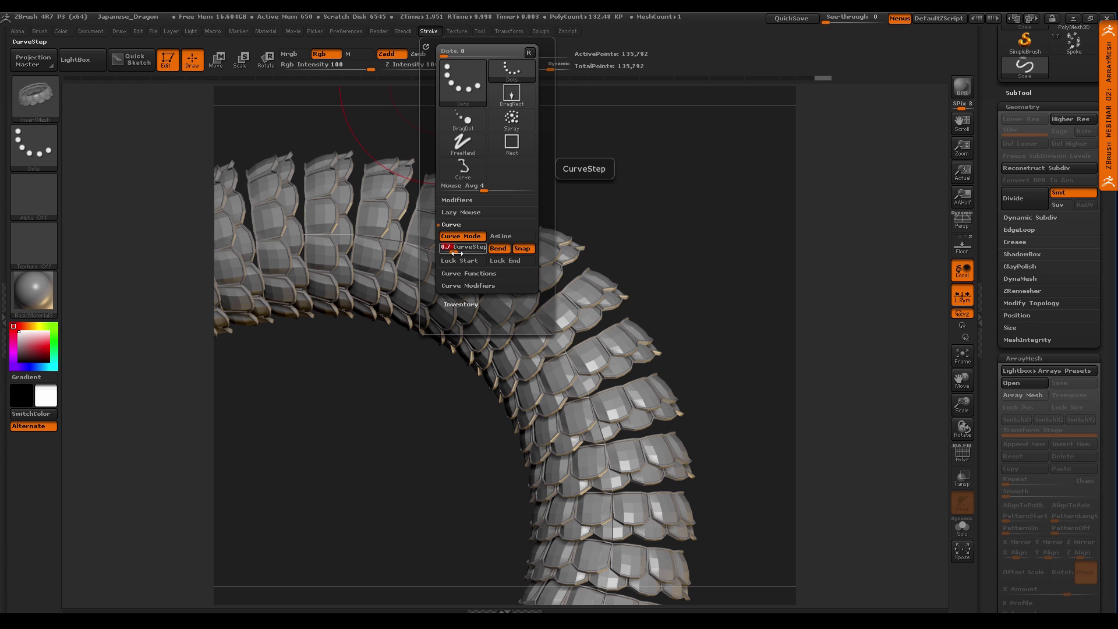
{"action": "key", "text": "Return"}
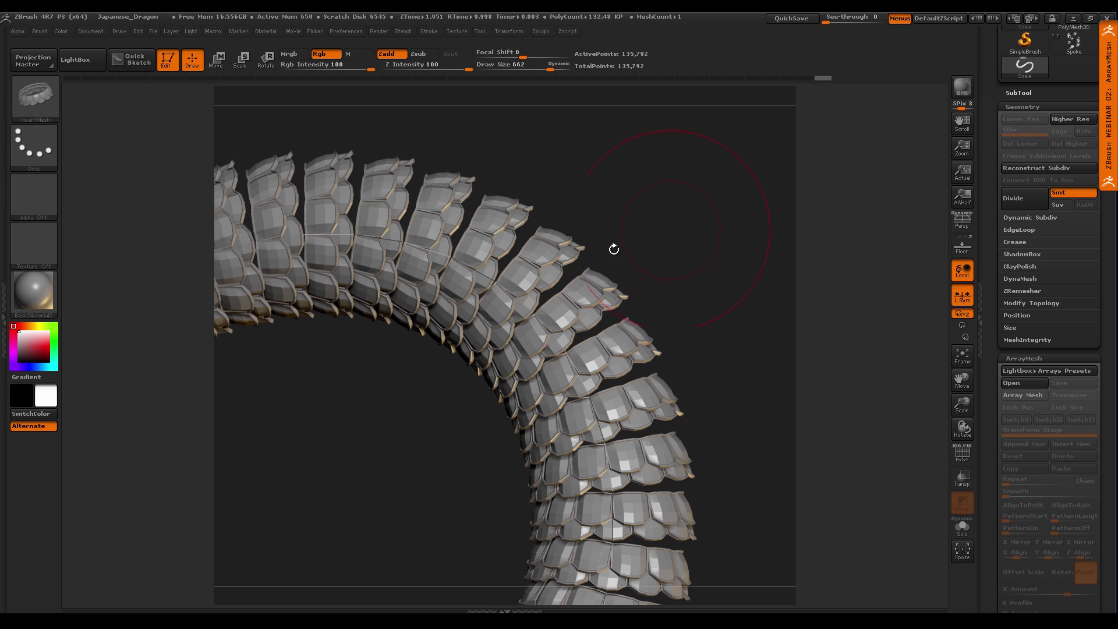
{"action": "left_click", "coordinate": [515, 290]}
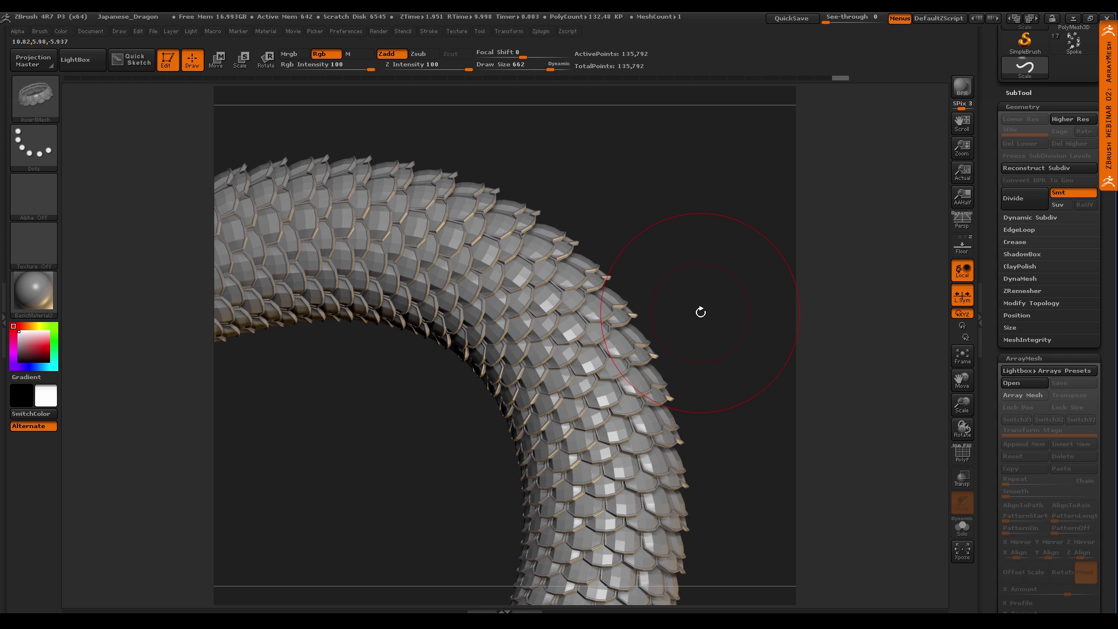
{"action": "key", "text": "ctrl+d"}
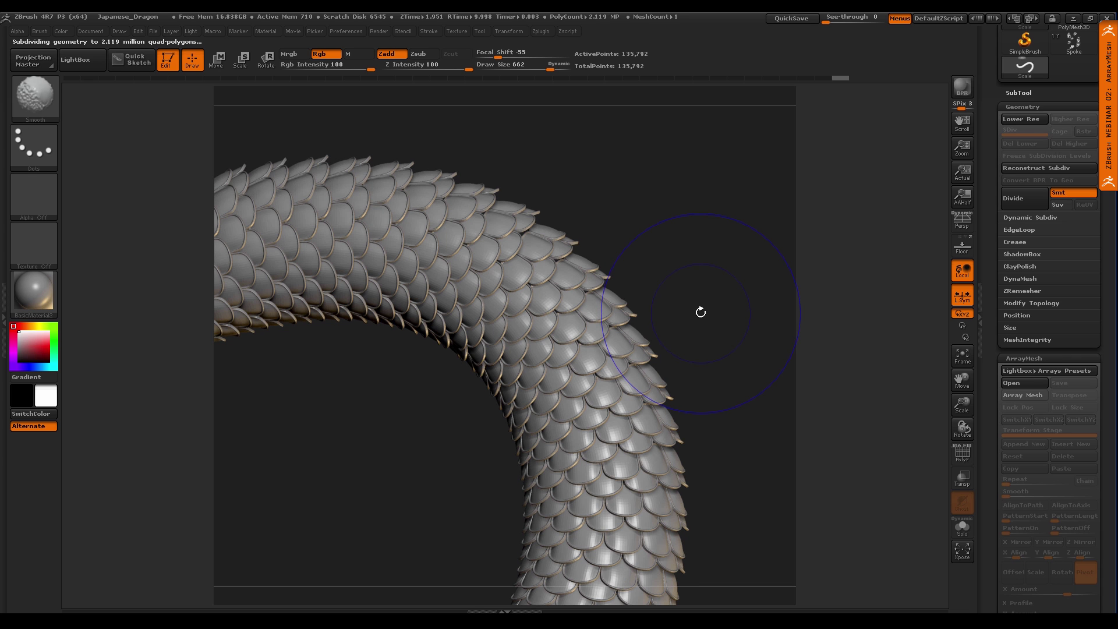
{"action": "key", "text": "shift+d"}
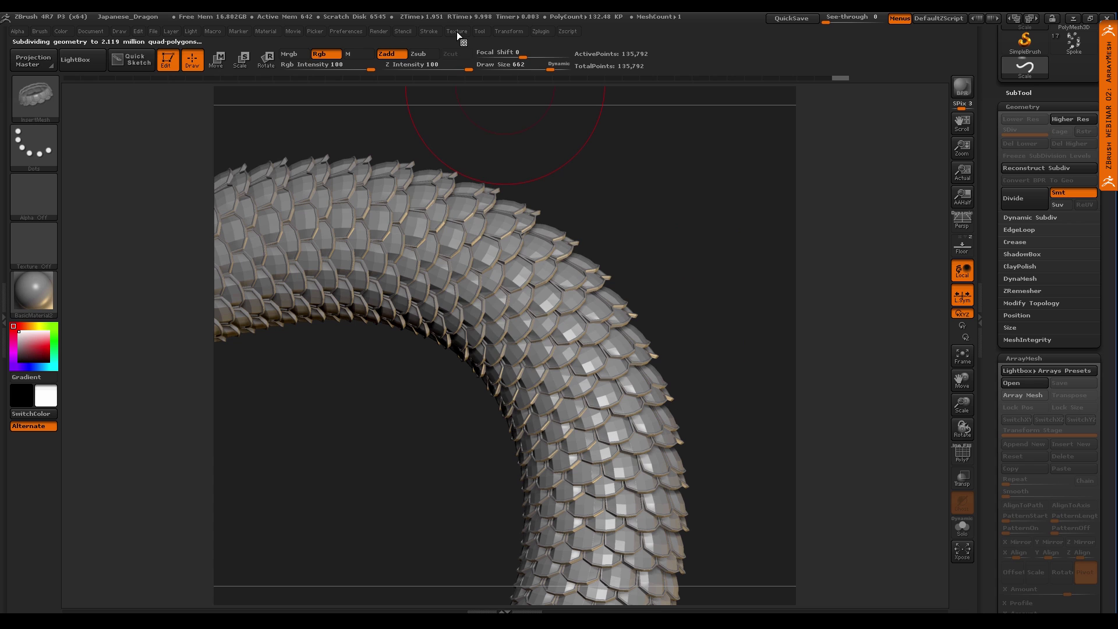
Set CurveStep to 0.5 and update the body curve to pack the scale rings closer together
{"action": "left_click", "coordinate": [430, 33]}
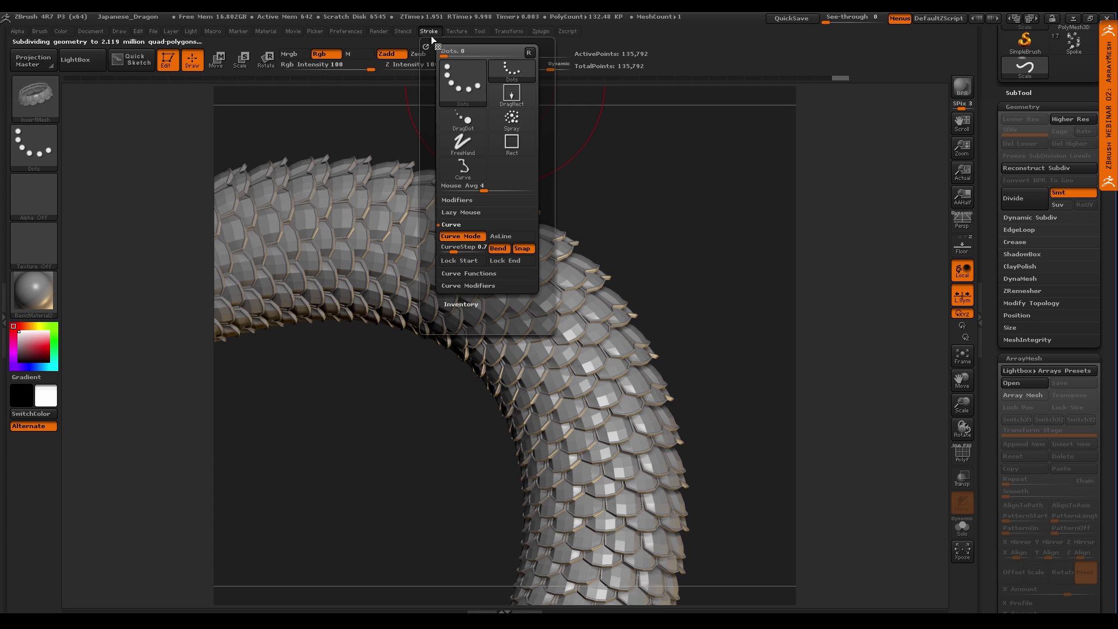
{"action": "left_click", "coordinate": [453, 249]}
{"action": "type", "text": "0.5"}
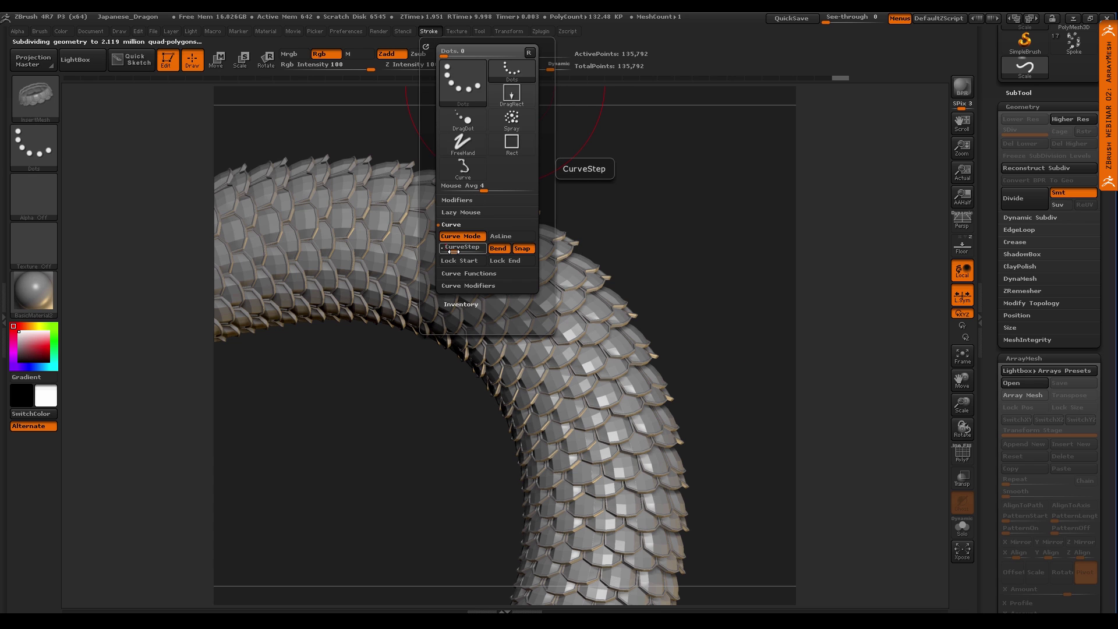
{"action": "key", "text": "Return"}
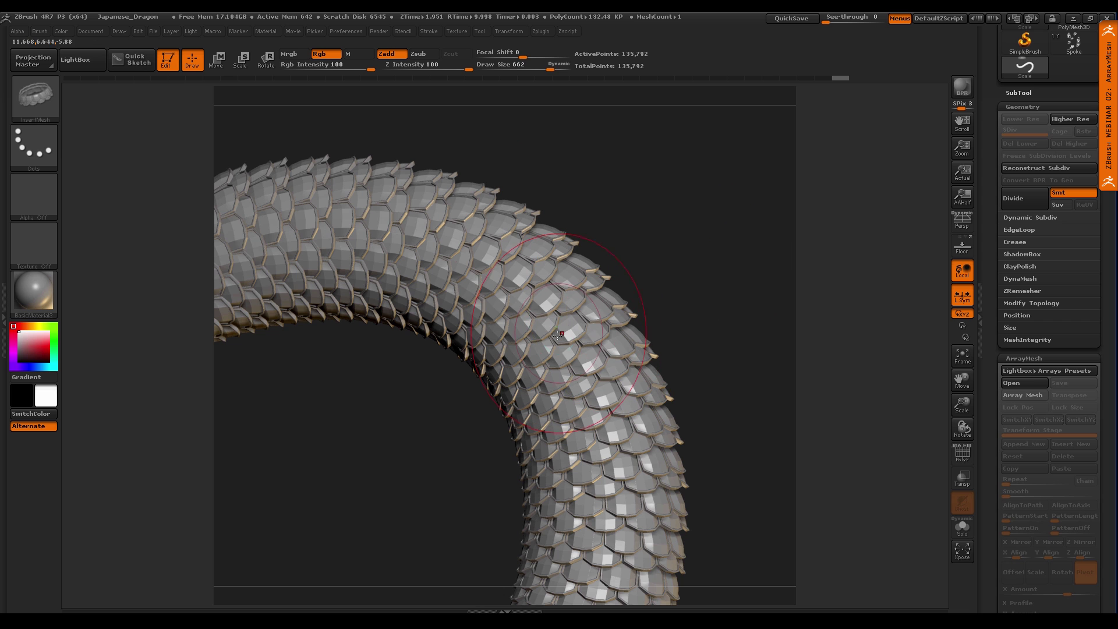
{"action": "left_click", "coordinate": [701, 323]}
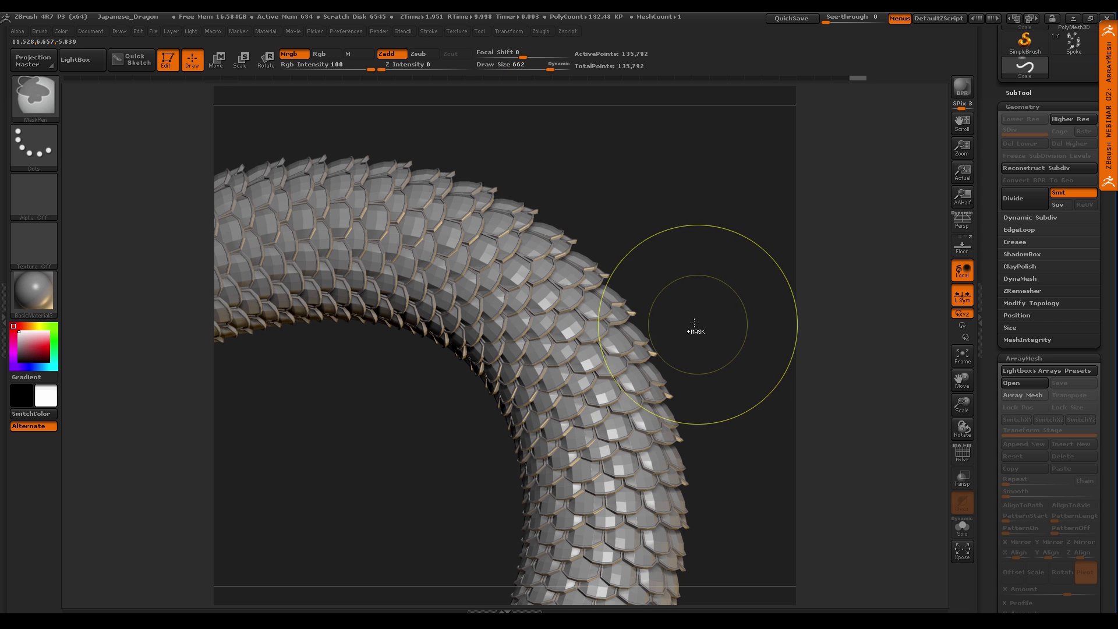
Inspect the tightly packed scale rings along the body curve and preview them with dynamic subdivision
{"action": "left_click_drag", "start_coordinate": [697, 328], "coordinate": [711, 303], "text": "alt"}
{"action": "left_click_drag", "start_coordinate": [463, 375], "coordinate": [498, 395], "text": "alt"}
{"action": "mouse_move", "coordinate": [257, 321]}
{"action": "left_mouse_down"}
{"action": "mouse_move", "coordinate": [442, 252]}
{"action": "mouse_move", "coordinate": [594, 411]}
{"action": "mouse_move", "coordinate": [619, 170]}
{"action": "mouse_move", "coordinate": [327, 320]}
{"action": "mouse_move", "coordinate": [426, 493]}
{"action": "mouse_move", "coordinate": [513, 445]}
{"action": "mouse_move", "coordinate": [553, 373]}
{"action": "mouse_move", "coordinate": [569, 295]}
{"action": "mouse_move", "coordinate": [530, 234]}
{"action": "mouse_move", "coordinate": [454, 210]}
{"action": "mouse_move", "coordinate": [445, 274]}
{"action": "mouse_move", "coordinate": [466, 291]}
{"action": "left_mouse_up"}
{"action": "mouse_move", "coordinate": [593, 279]}
{"action": "right_mouse_down", "text": "ctrl"}
{"action": "mouse_move", "coordinate": [676, 283]}
{"action": "mouse_move", "coordinate": [534, 233]}
{"action": "right_mouse_up", "text": "ctrl"}
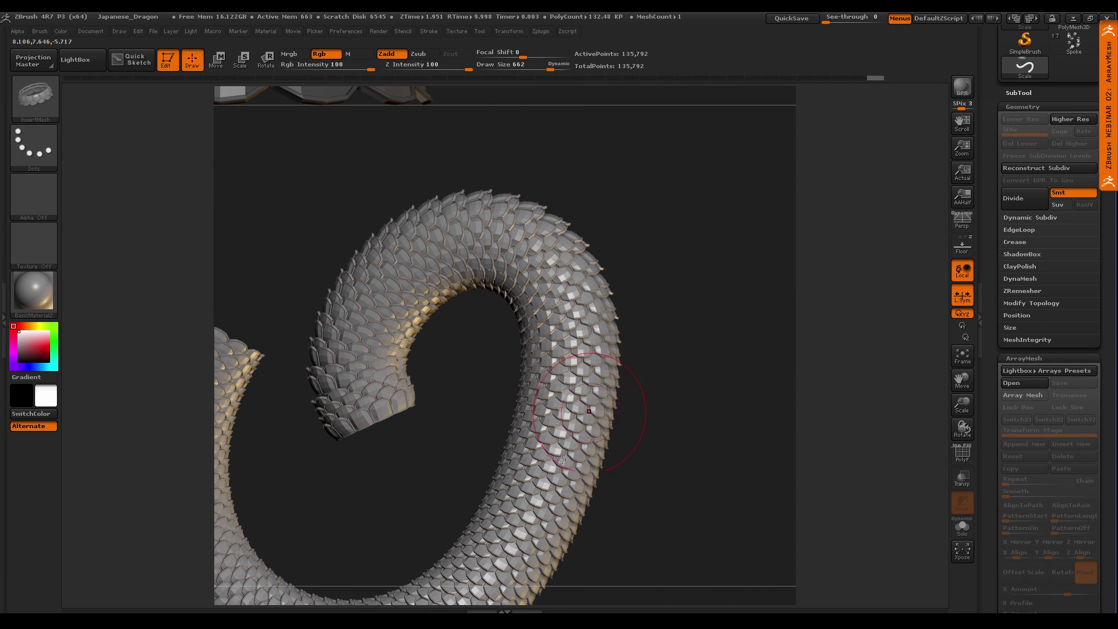
{"action": "mouse_move", "coordinate": [371, 308]}
{"action": "key", "text": "ctrl+d"}
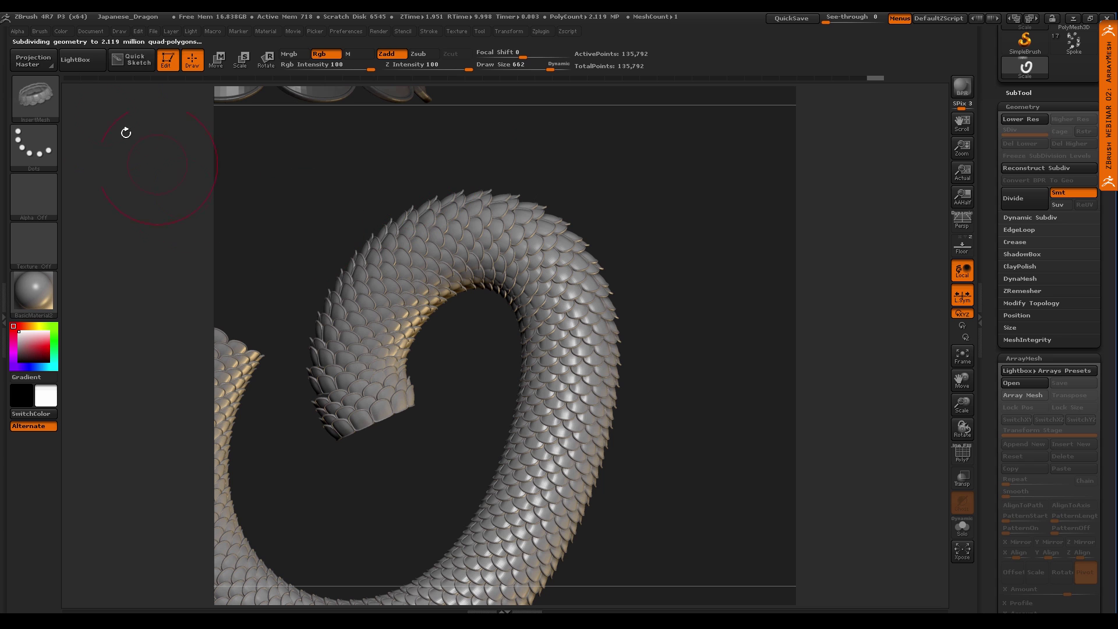
Raise the Curve Res setting in the modifiers of the scale ring brush
{"action": "left_click", "coordinate": [42, 32]}
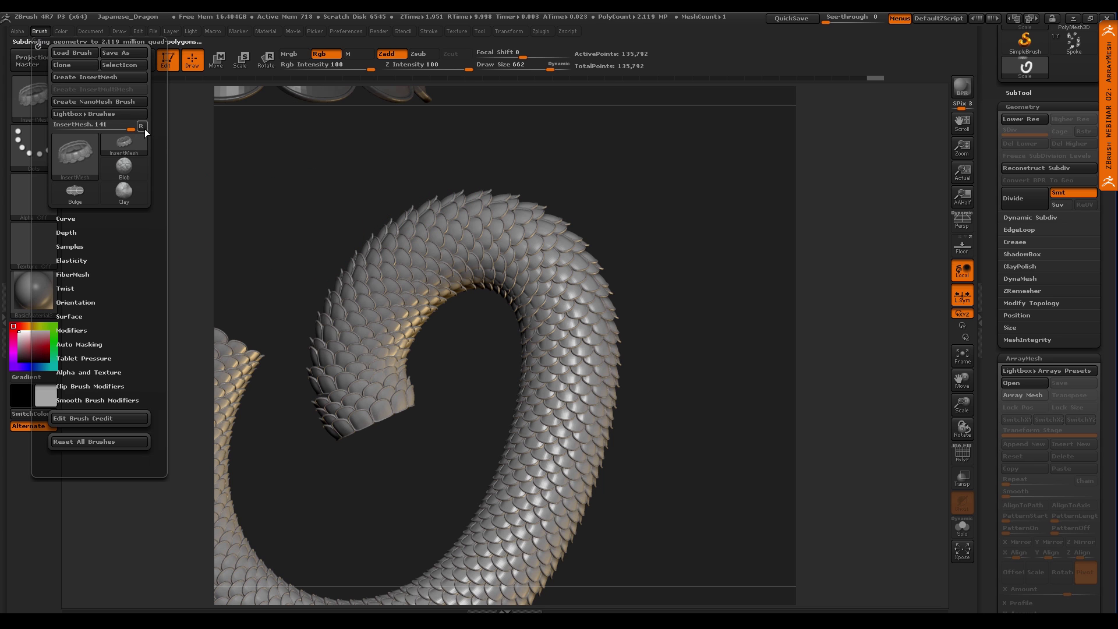
{"action": "key", "text": "shift"}
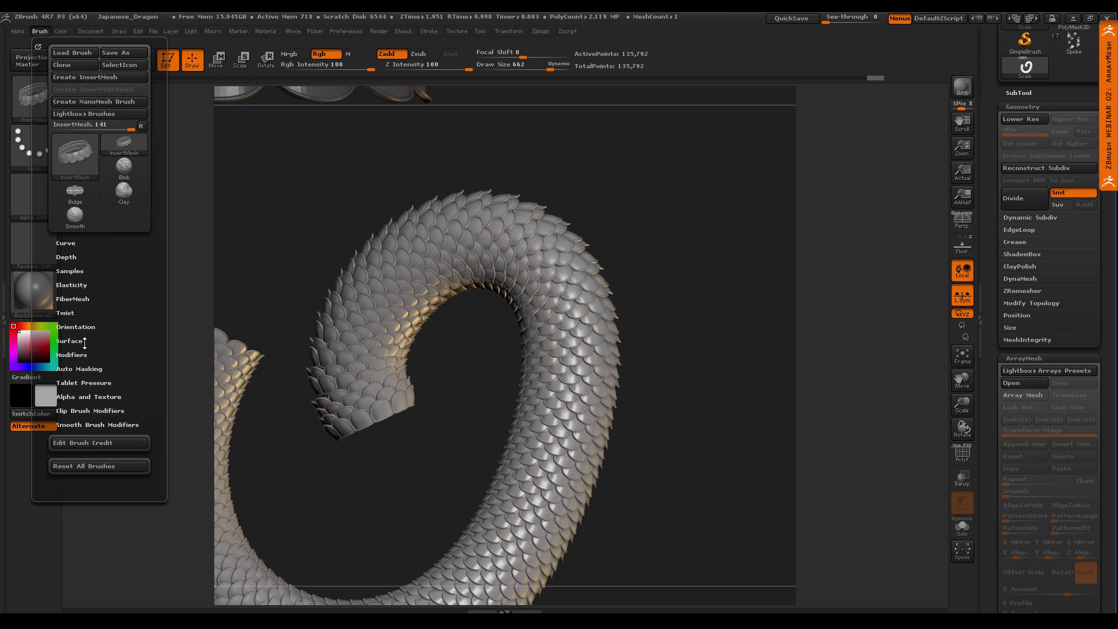
{"action": "left_click_drag", "start_coordinate": [81, 348], "coordinate": [81, 347]}
{"action": "left_click", "coordinate": [81, 350]}
{"action": "left_click_drag", "start_coordinate": [153, 348], "coordinate": [153, 240]}
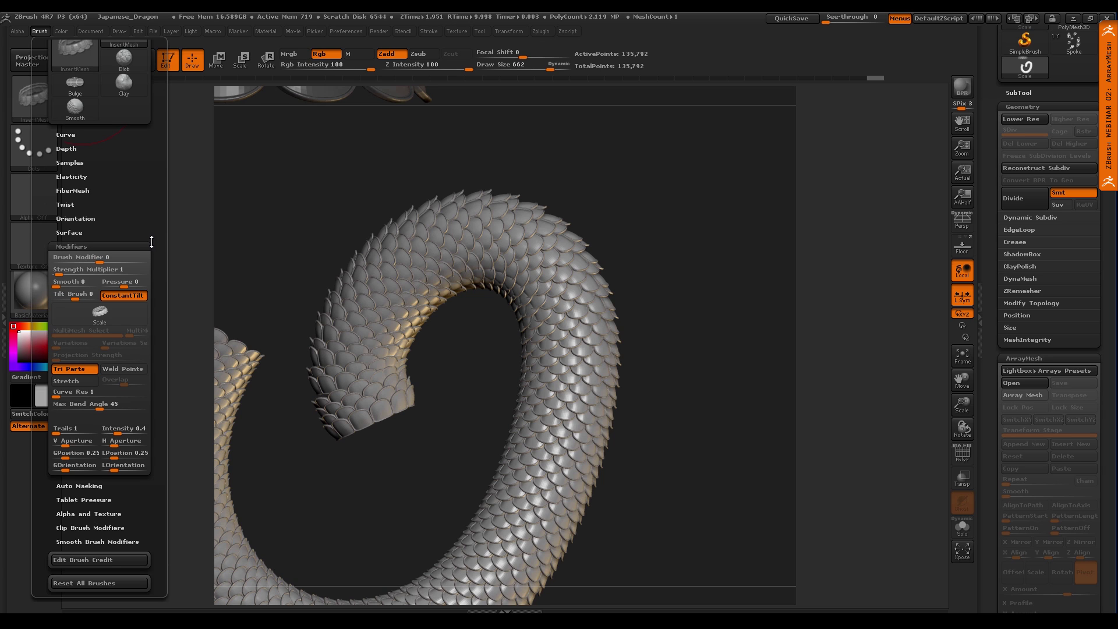
{"action": "left_click", "coordinate": [58, 393]}
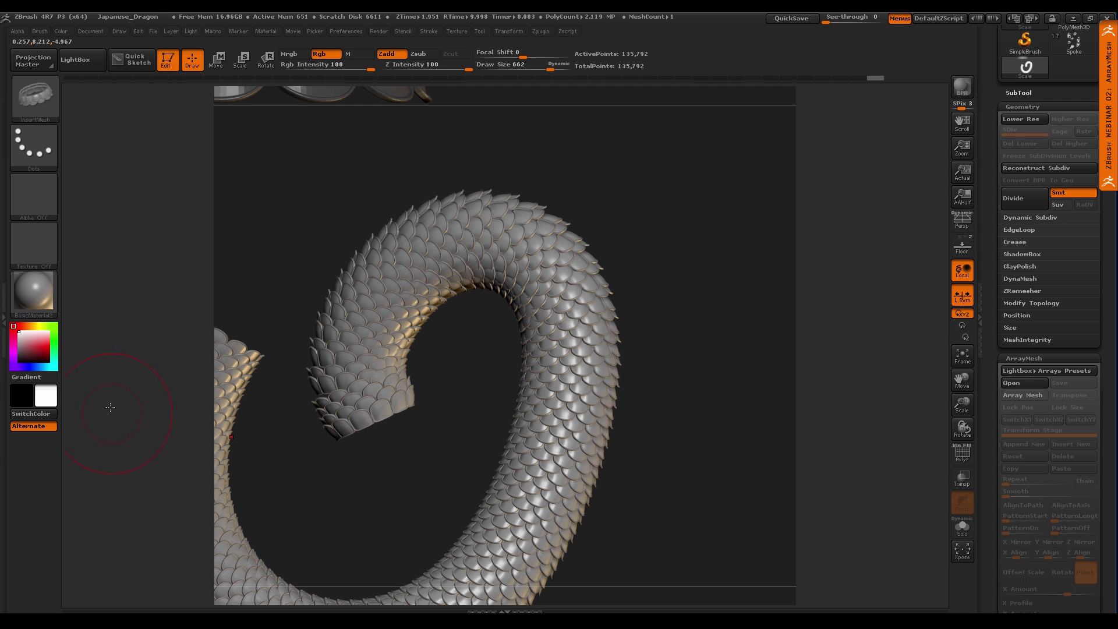
{"action": "left_click", "coordinate": [4, 329]}
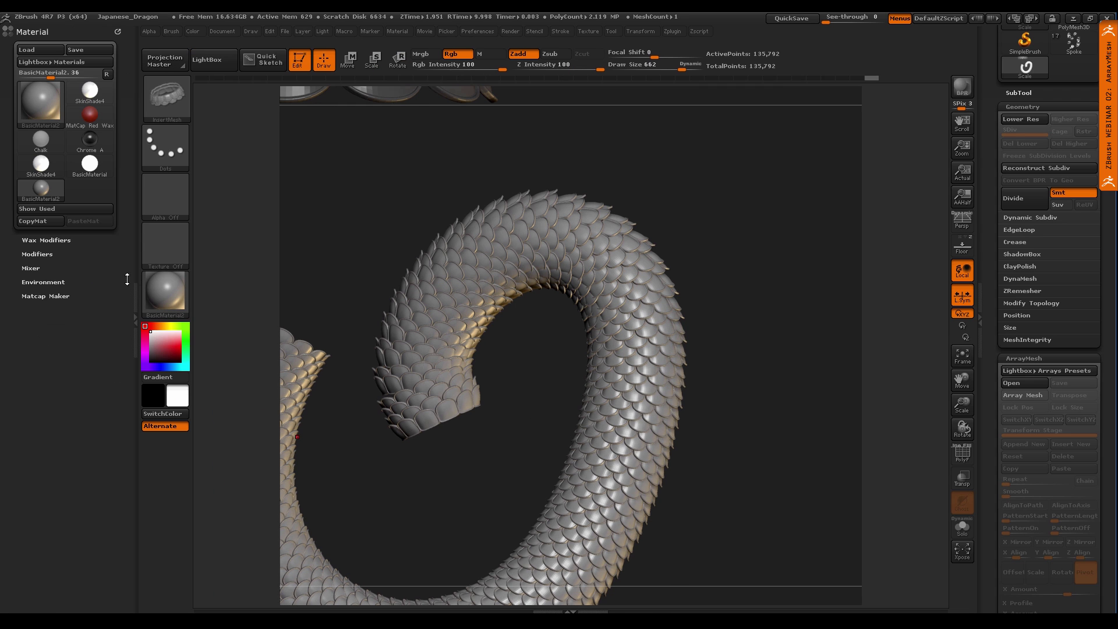
{"action": "left_click", "coordinate": [135, 326]}
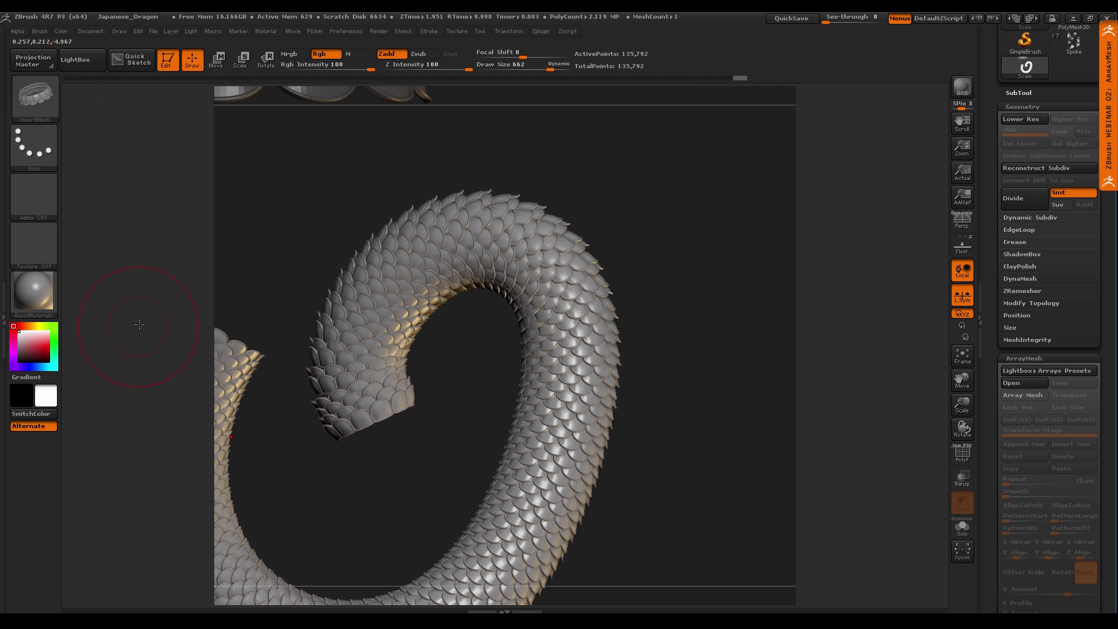
{"action": "left_click", "coordinate": [40, 32]}
{"action": "left_click_drag", "start_coordinate": [57, 500], "coordinate": [62, 501]}
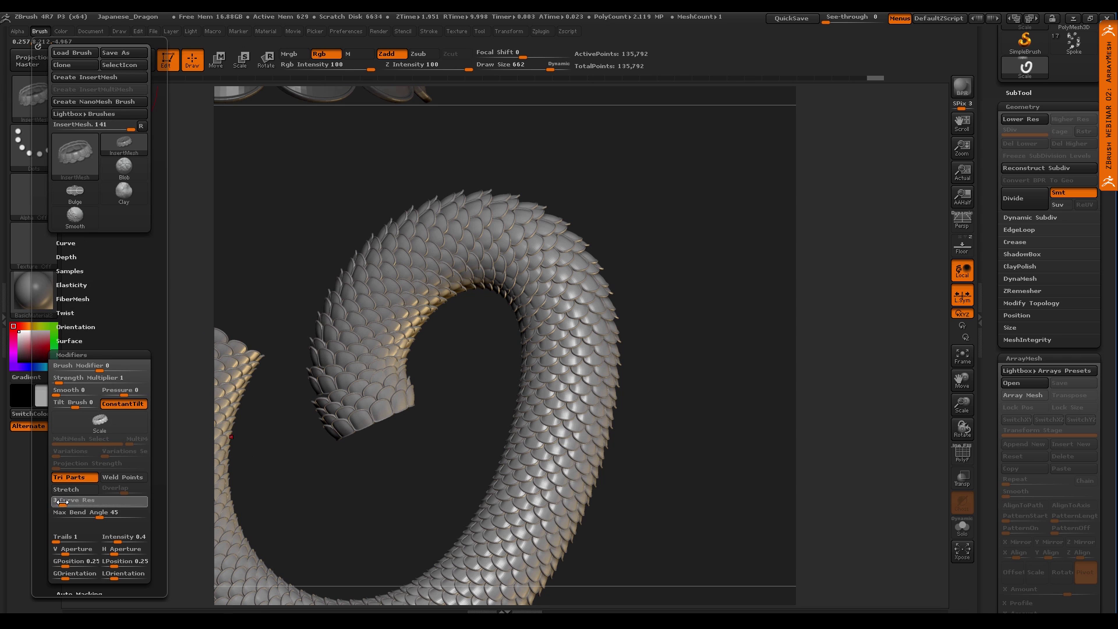
Turn off dynamic subdivision and update the body curve with the new curve resolution
{"action": "mouse_move", "coordinate": [571, 361]}
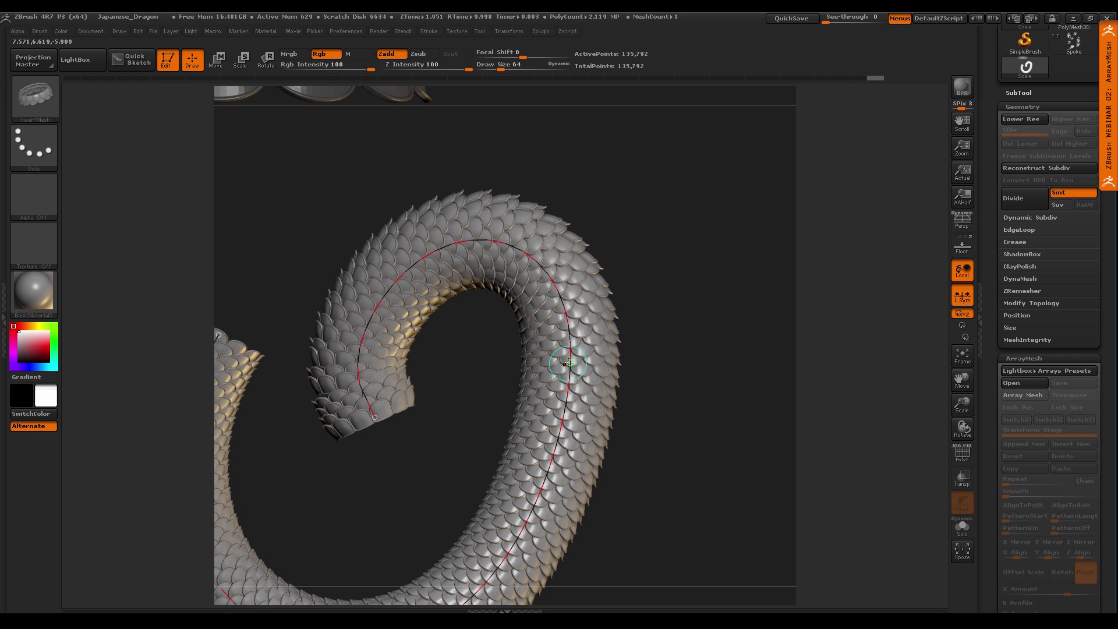
{"action": "key", "text": "shift+d"}
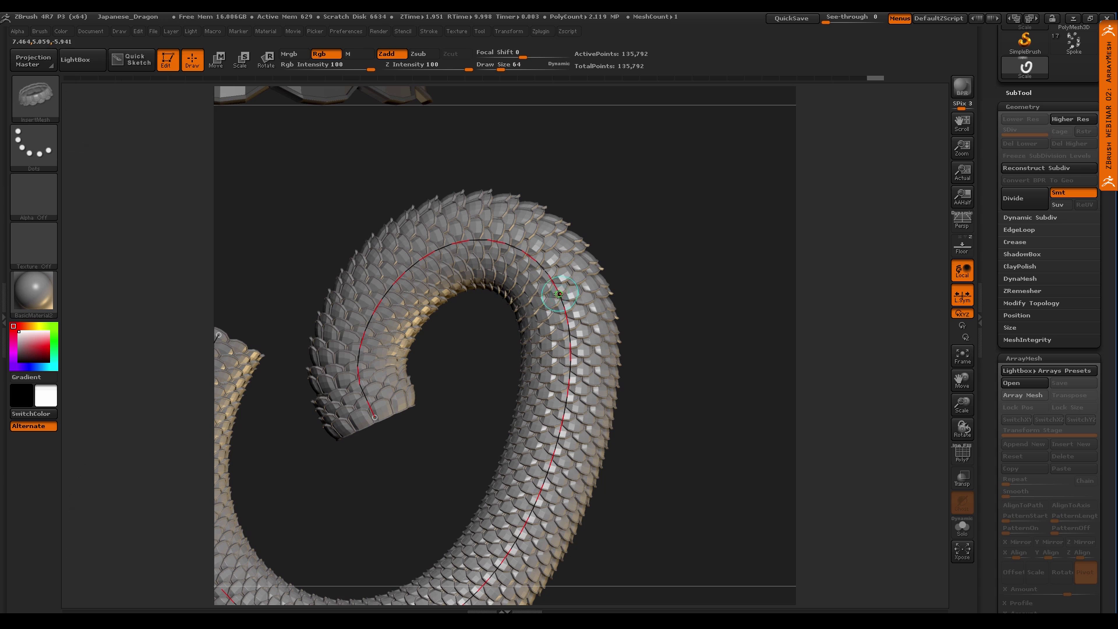
{"action": "left_click", "coordinate": [598, 310]}
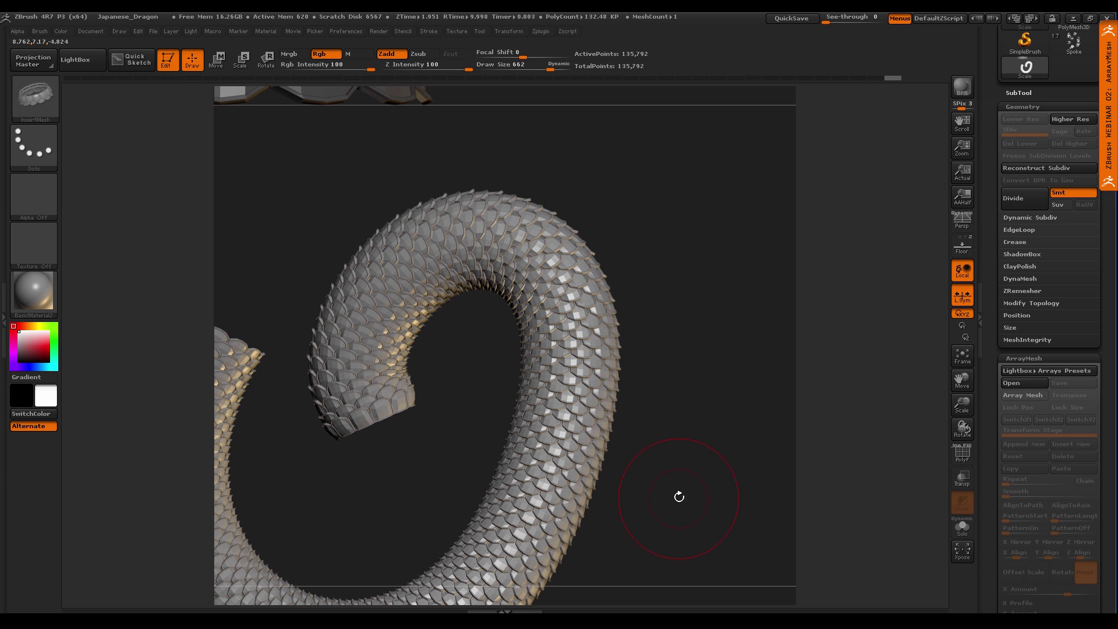
Switch to the Plane3D tool and convert it into a PolyMesh3D
{"action": "left_click_drag", "start_coordinate": [678, 497], "coordinate": [592, 437], "text": "alt"}
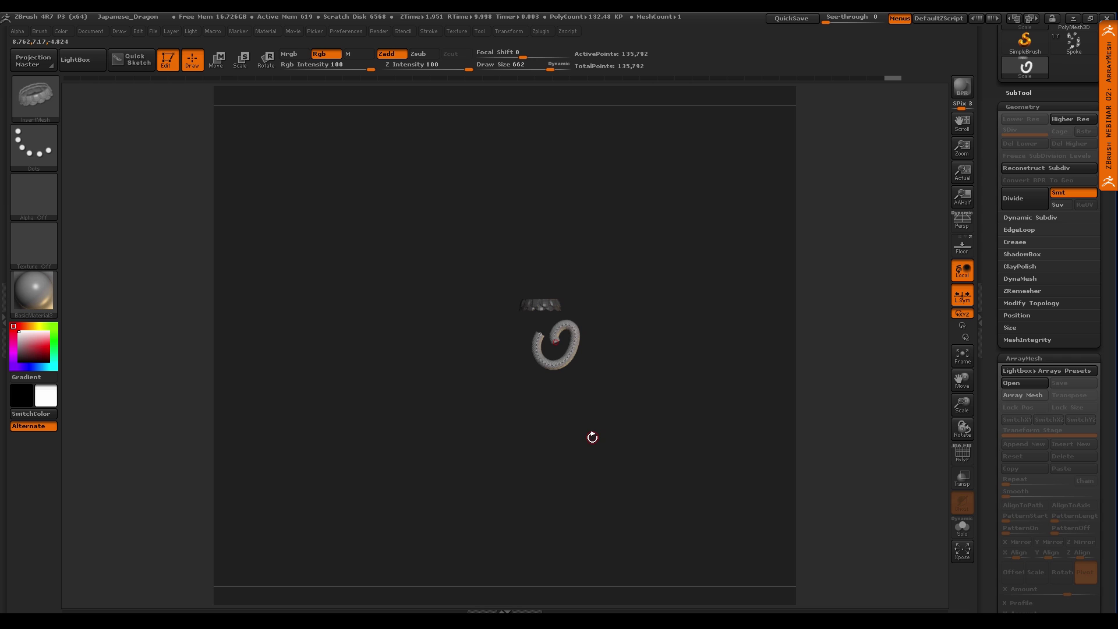
{"action": "left_click", "coordinate": [1022, 106]}
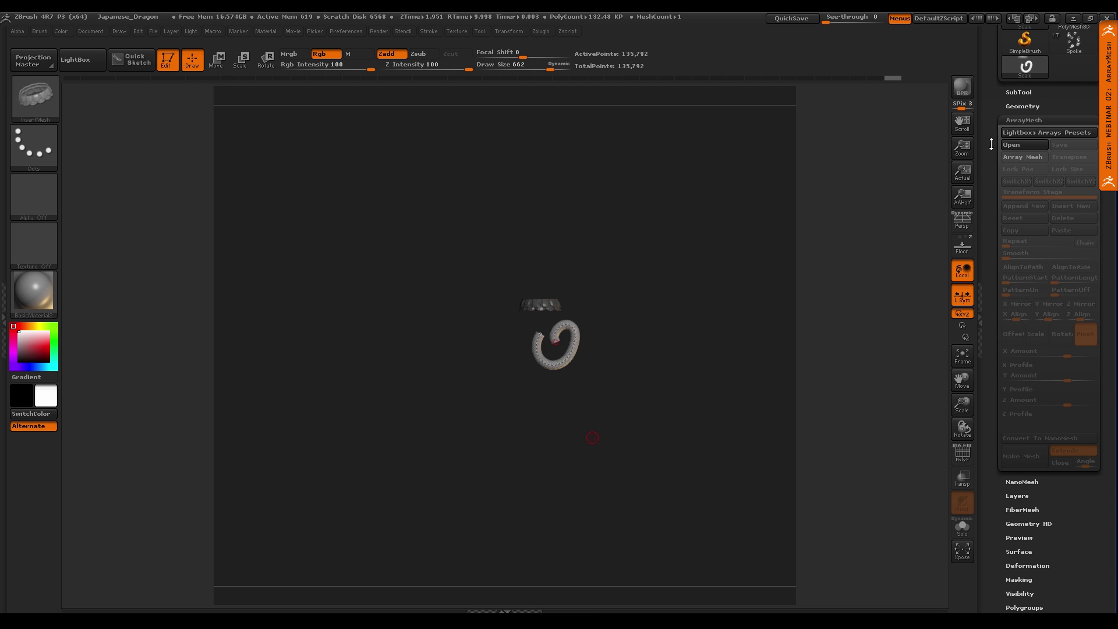
{"action": "left_click", "coordinate": [1028, 120]}
{"action": "scroll", "coordinate": [1024, 146], "scroll_direction": "up", "scroll_amount": 3}
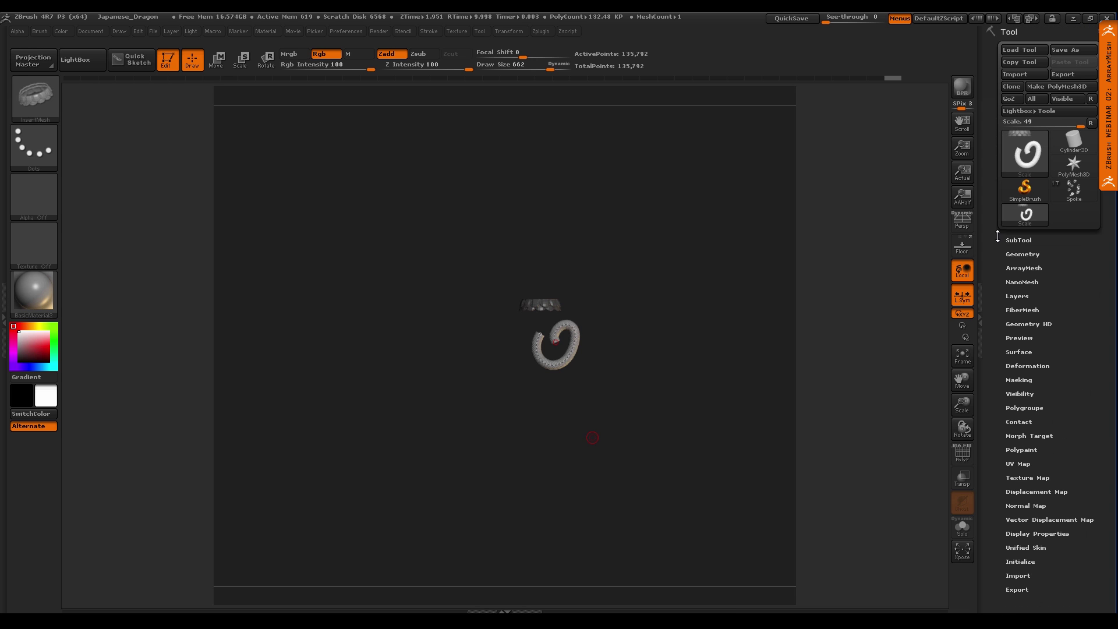
{"action": "left_click", "coordinate": [1013, 152]}
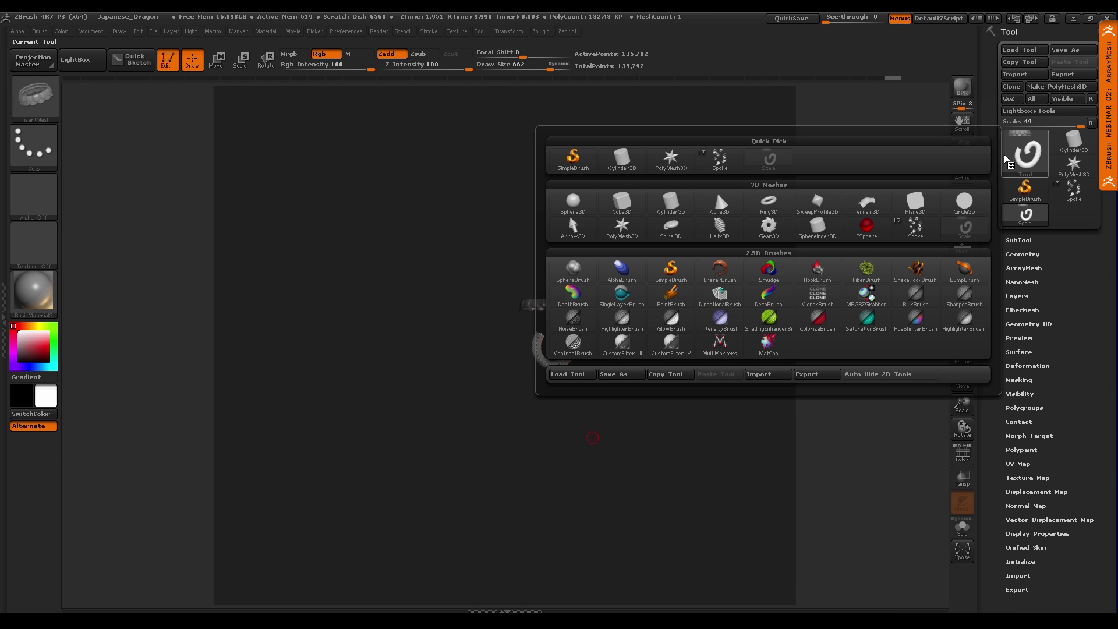
{"action": "left_click", "coordinate": [915, 207]}
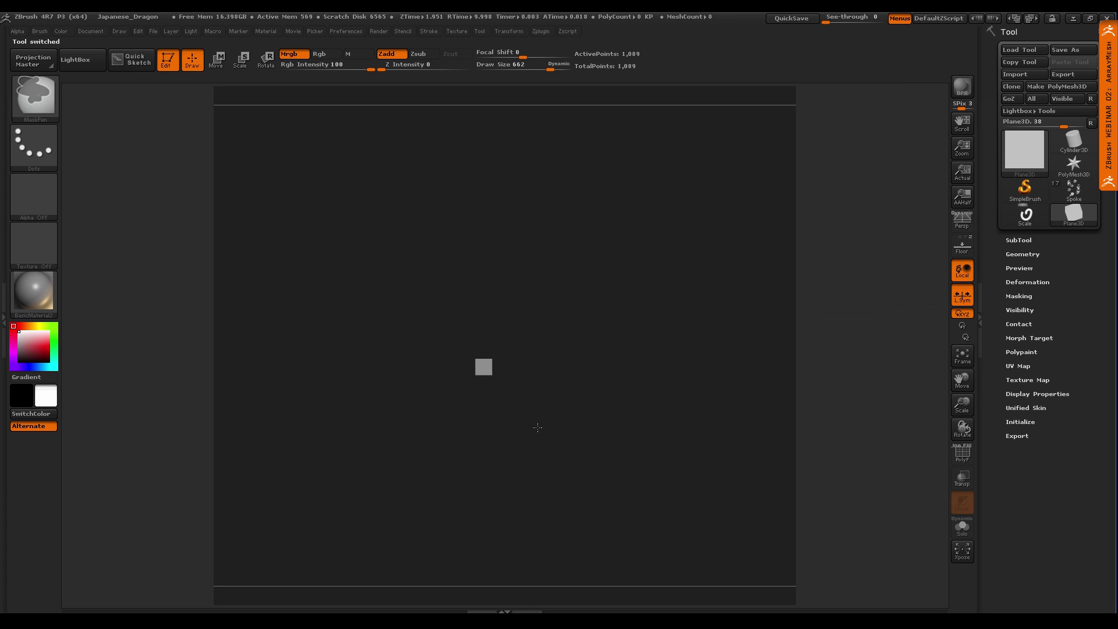
{"action": "right_click_drag", "start_coordinate": [537, 428], "coordinate": [641, 542], "text": "ctrl"}
{"action": "right_click_drag", "start_coordinate": [592, 470], "coordinate": [609, 518], "text": "ctrl"}
{"action": "mouse_move", "coordinate": [608, 477]}
{"action": "right_mouse_down", "text": "alt"}
{"action": "mouse_move", "coordinate": [667, 483]}
{"action": "mouse_move", "coordinate": [622, 442]}
{"action": "right_mouse_up", "text": "alt"}
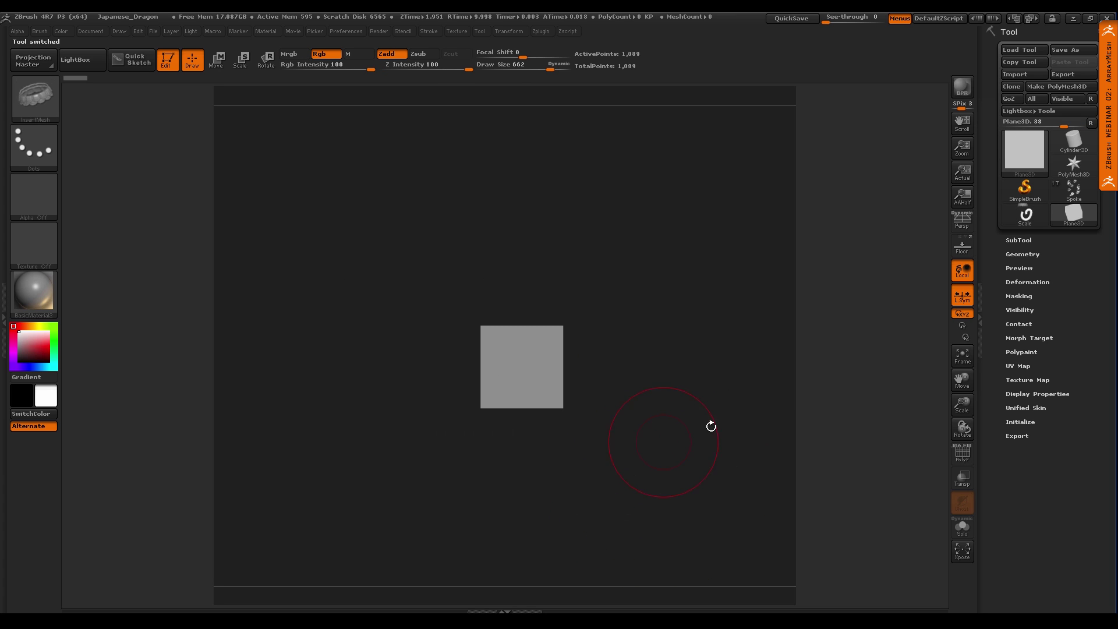
{"action": "left_click", "coordinate": [1054, 88]}
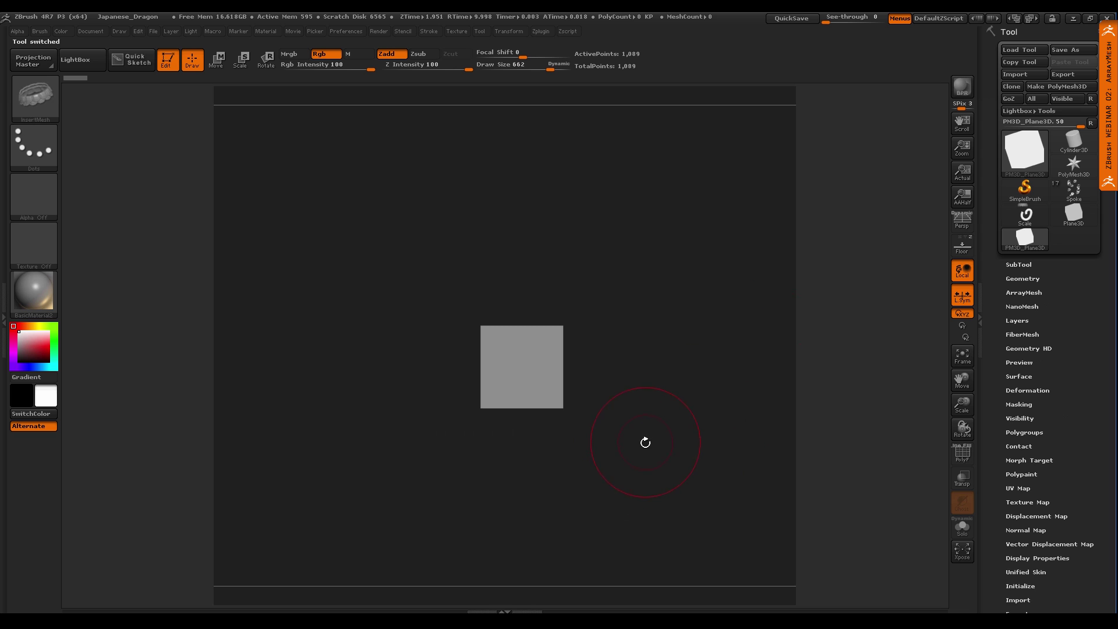
Draw a long S-shaped body of scale rings across the plane at draw size 46, with the polyframe hidden
{"action": "key", "text": "shift+f"}
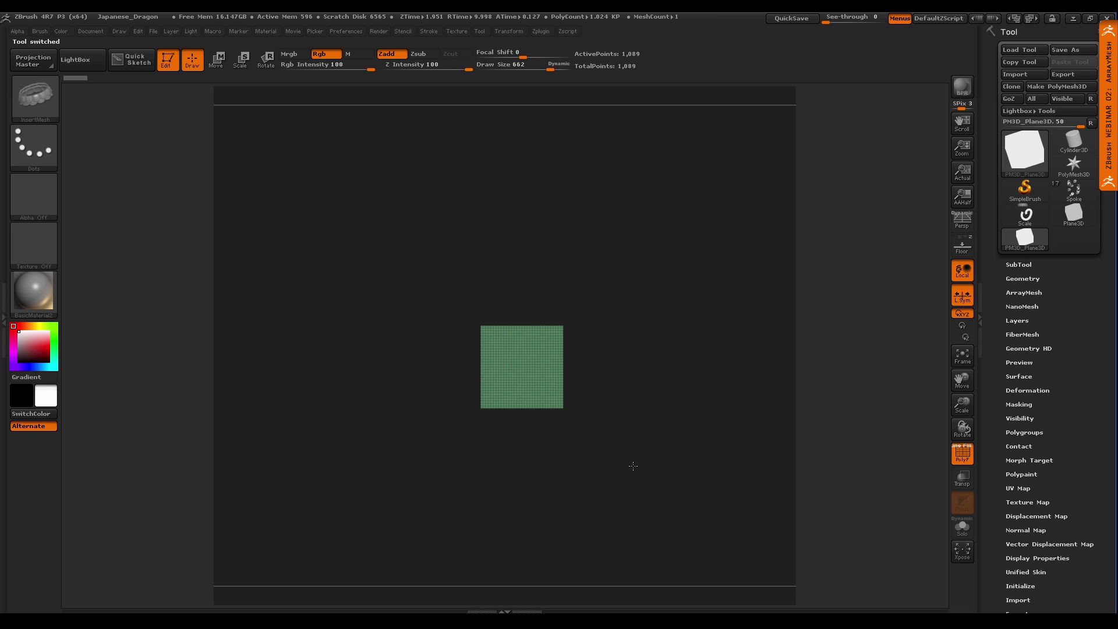
{"action": "mouse_move", "coordinate": [637, 463]}
{"action": "right_mouse_down", "text": "alt"}
{"action": "mouse_move", "coordinate": [613, 442]}
{"action": "mouse_move", "coordinate": [637, 481]}
{"action": "right_mouse_up", "text": "alt"}
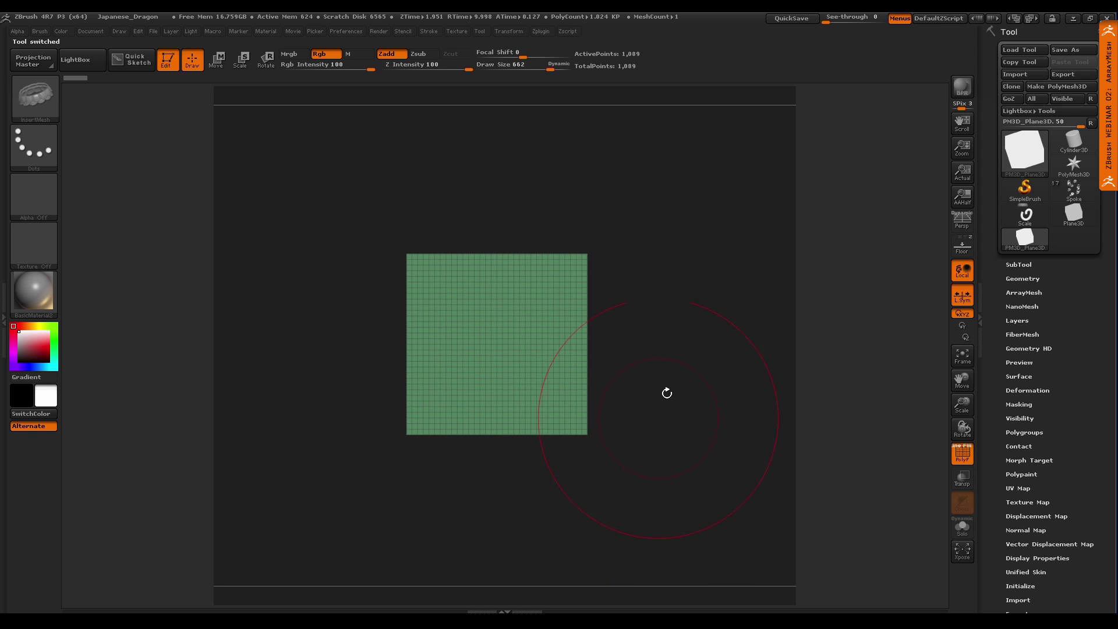
{"action": "key", "text": "s"}
{"action": "left_click_drag", "start_coordinate": [675, 352], "coordinate": [629, 354]}
{"action": "mouse_move", "coordinate": [647, 366]}
{"action": "right_mouse_down", "text": "alt"}
{"action": "mouse_move", "coordinate": [659, 356]}
{"action": "mouse_move", "coordinate": [658, 297]}
{"action": "right_mouse_up", "text": "alt"}
{"action": "mouse_move", "coordinate": [658, 297]}
{"action": "right_mouse_down", "text": "alt"}
{"action": "mouse_move", "coordinate": [660, 324]}
{"action": "mouse_move", "coordinate": [684, 346]}
{"action": "mouse_move", "coordinate": [710, 334]}
{"action": "right_mouse_up", "text": "alt"}
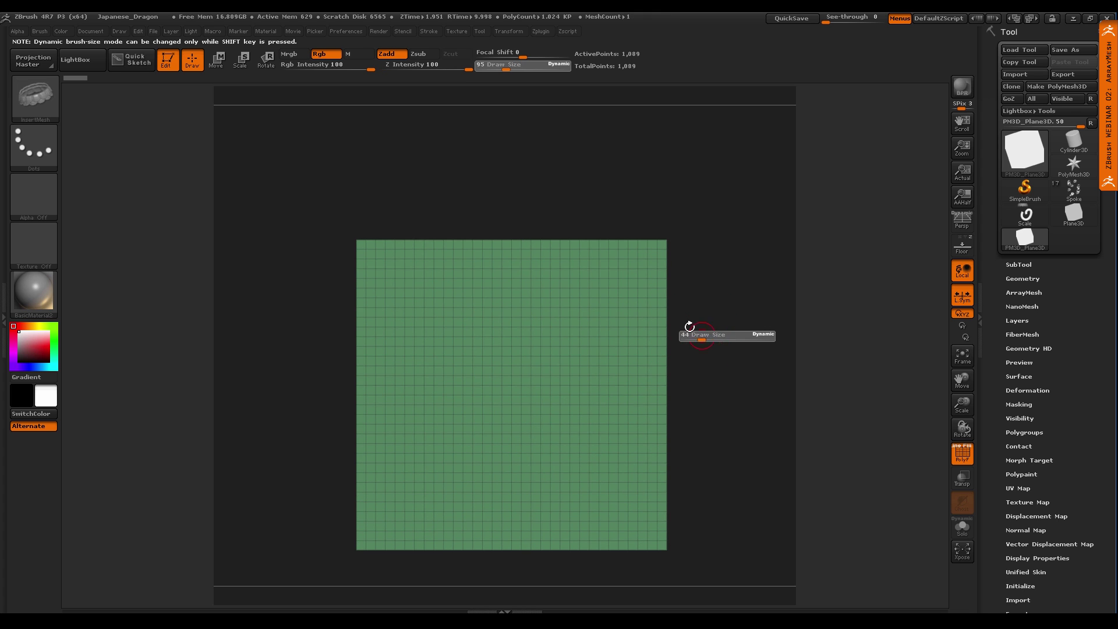
{"action": "key", "text": "shift+f"}
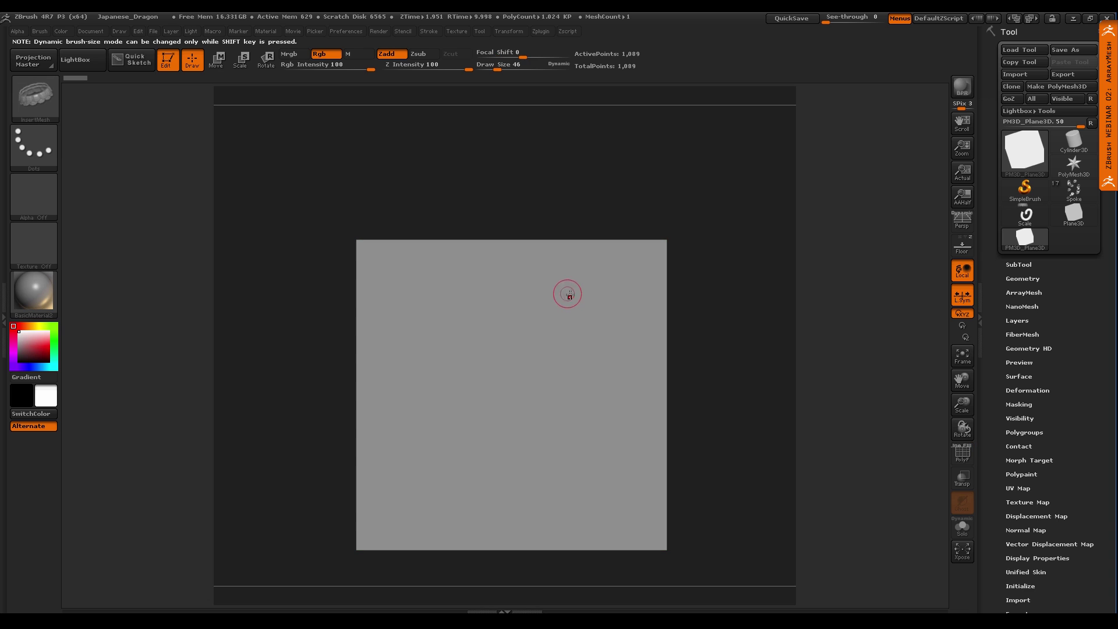
{"action": "mouse_move", "coordinate": [575, 292]}
{"action": "left_mouse_down"}
{"action": "mouse_move", "coordinate": [547, 283]}
{"action": "mouse_move", "coordinate": [492, 402]}
{"action": "mouse_move", "coordinate": [559, 481]}
{"action": "mouse_move", "coordinate": [454, 547]}
{"action": "left_mouse_up"}
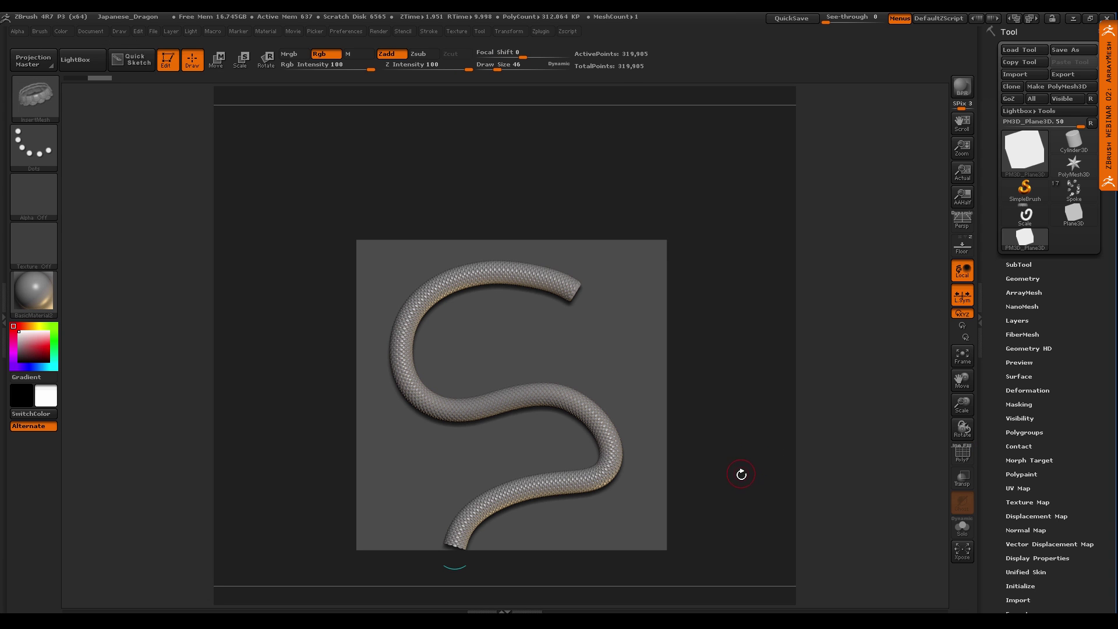
{"action": "left_click_drag", "start_coordinate": [741, 474], "coordinate": [716, 416], "text": "alt"}
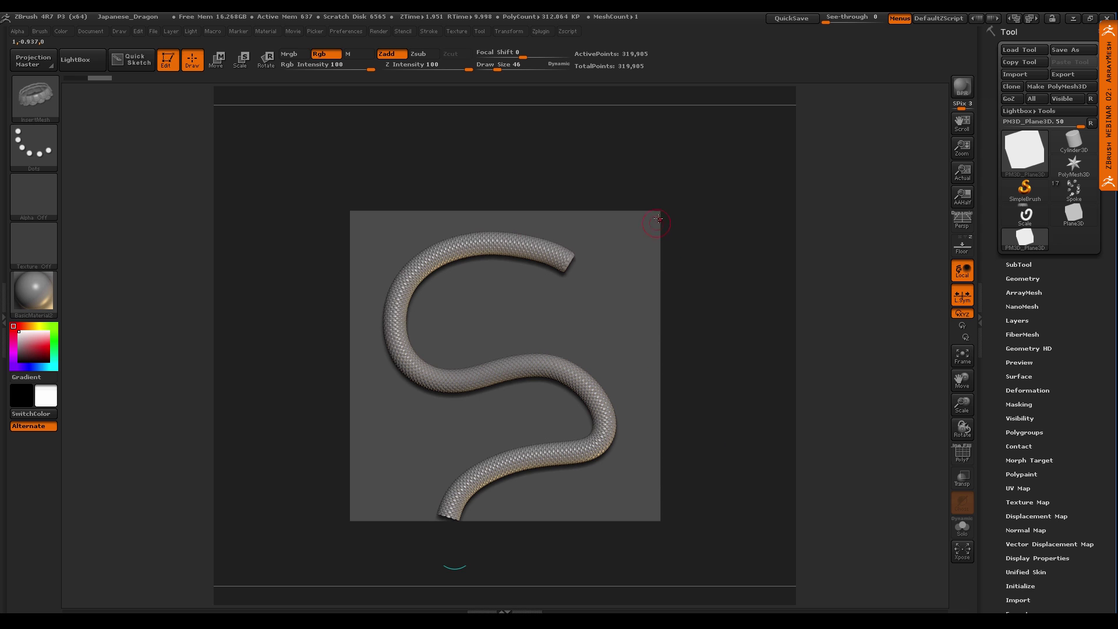
Hide the plane to isolate the scaled body and examine its scales up close
{"action": "key", "text": "ctrl+z"}
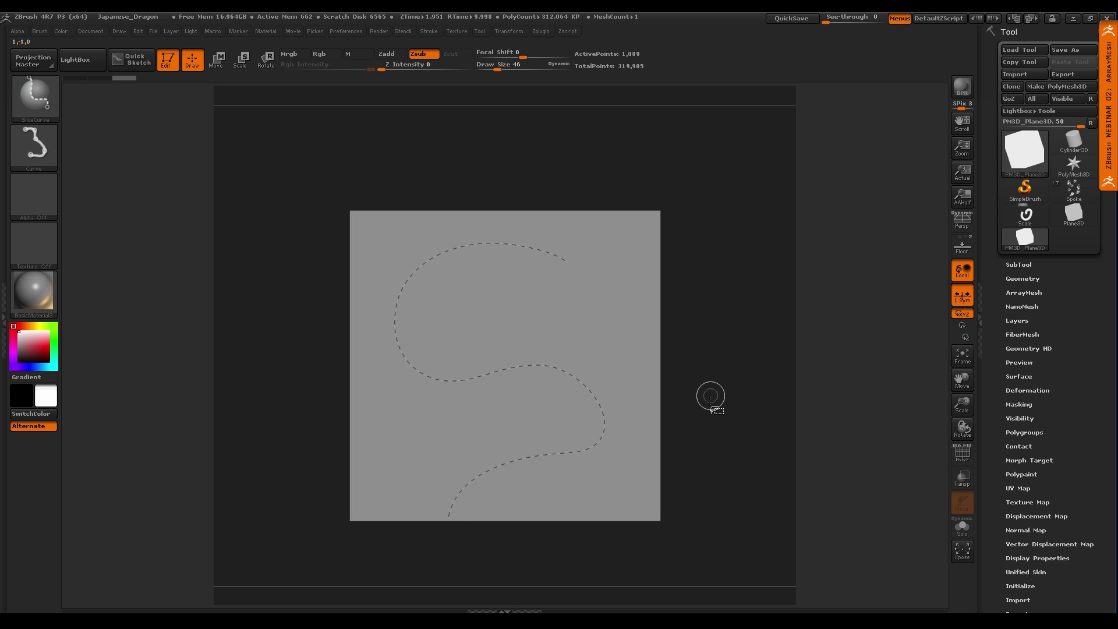
{"action": "left_click_drag", "start_coordinate": [707, 393], "coordinate": [737, 437], "text": "ctrl+shift"}
{"action": "mouse_move", "coordinate": [711, 499]}
{"action": "left_mouse_down"}
{"action": "mouse_move", "coordinate": [732, 472]}
{"action": "mouse_move", "coordinate": [708, 496]}
{"action": "left_mouse_up"}
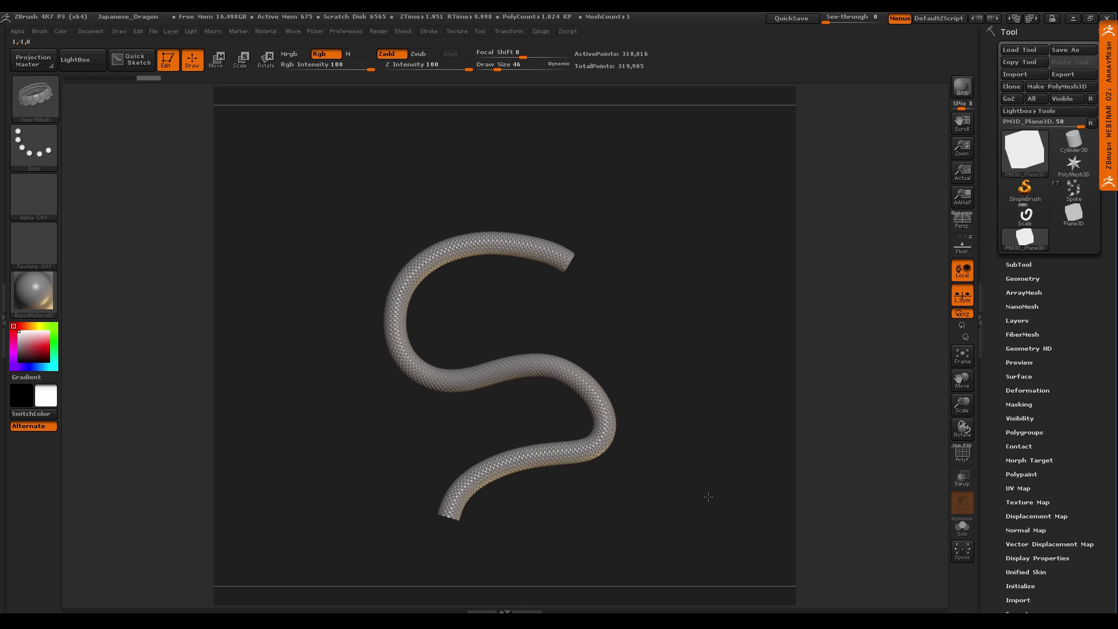
{"action": "mouse_move", "coordinate": [638, 357]}
{"action": "left_mouse_down", "text": "ctrl"}
{"action": "mouse_move", "coordinate": [678, 410]}
{"action": "mouse_move", "coordinate": [524, 396]}
{"action": "mouse_move", "coordinate": [362, 362]}
{"action": "mouse_move", "coordinate": [393, 400]}
{"action": "mouse_move", "coordinate": [442, 373]}
{"action": "mouse_move", "coordinate": [591, 347]}
{"action": "mouse_move", "coordinate": [521, 382]}
{"action": "left_mouse_up", "text": "ctrl"}
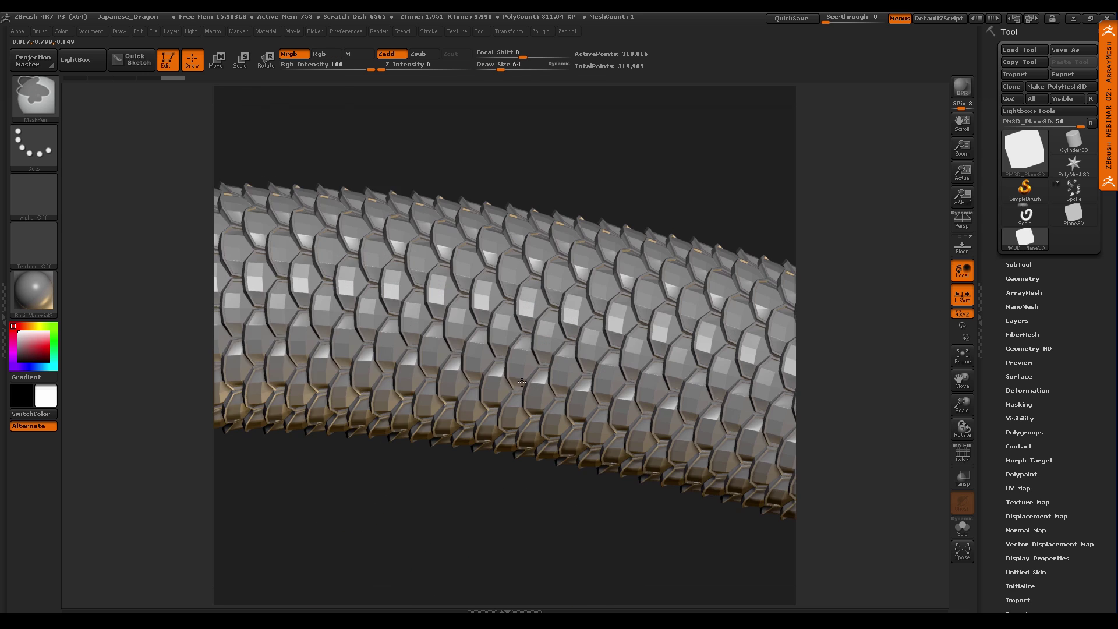
{"action": "right_click_drag", "start_coordinate": [522, 381], "coordinate": [376, 326], "text": "ctrl"}
{"action": "right_click_drag", "start_coordinate": [428, 541], "coordinate": [483, 386], "text": "alt"}
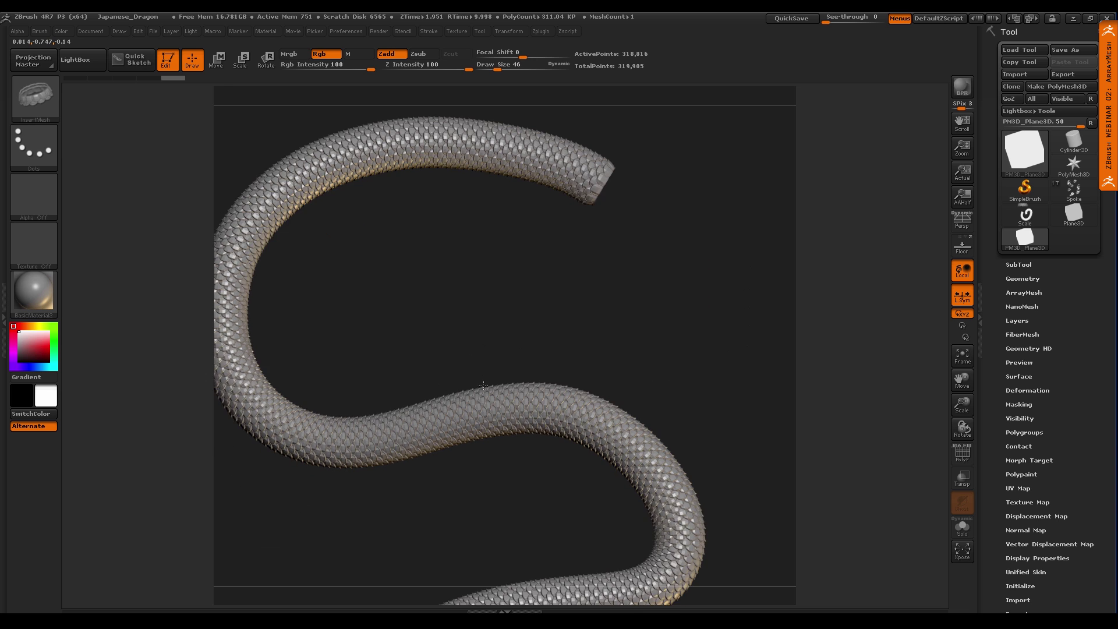
Increase the draw size to 83, show the plane again, and update the curve to thicken the body
{"action": "mouse_move", "coordinate": [619, 419]}
{"action": "right_mouse_down", "text": "ctrl"}
{"action": "mouse_move", "coordinate": [794, 574]}
{"action": "mouse_move", "coordinate": [584, 435]}
{"action": "mouse_move", "coordinate": [595, 445]}
{"action": "mouse_move", "coordinate": [586, 436]}
{"action": "mouse_move", "coordinate": [636, 307]}
{"action": "right_mouse_up", "text": "ctrl"}
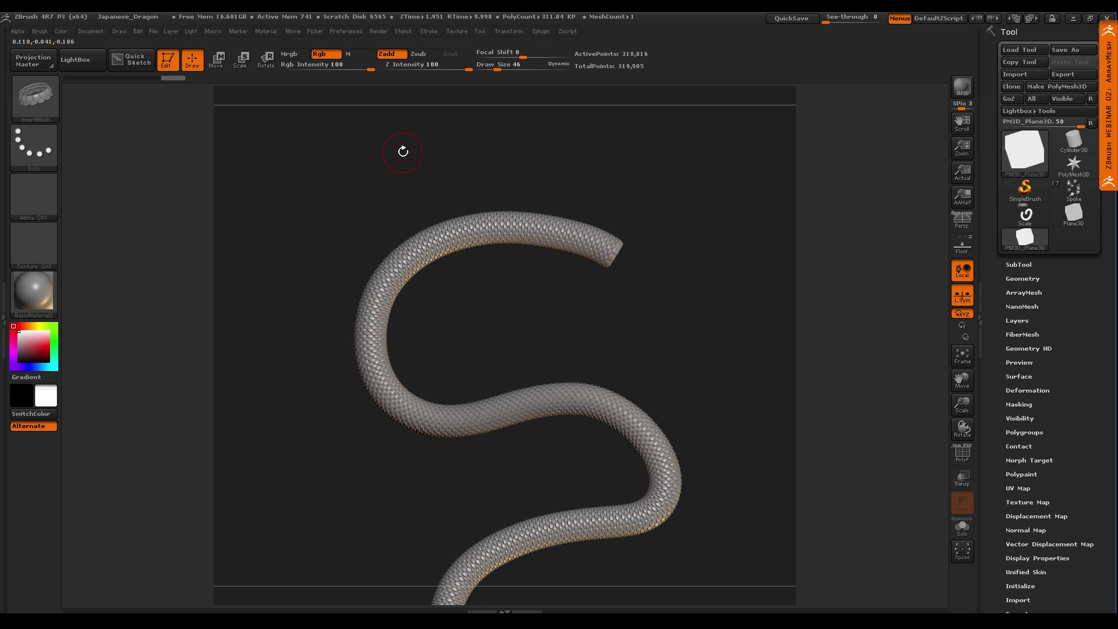
{"action": "type", "text": "s55"}
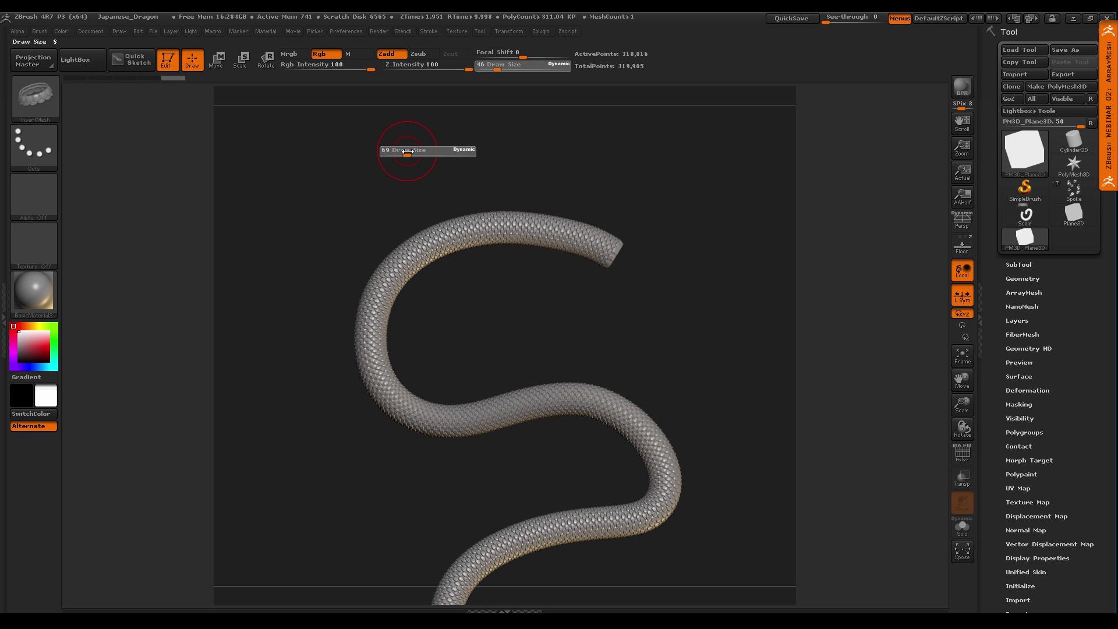
{"action": "left_click_drag", "start_coordinate": [409, 152], "coordinate": [405, 152]}
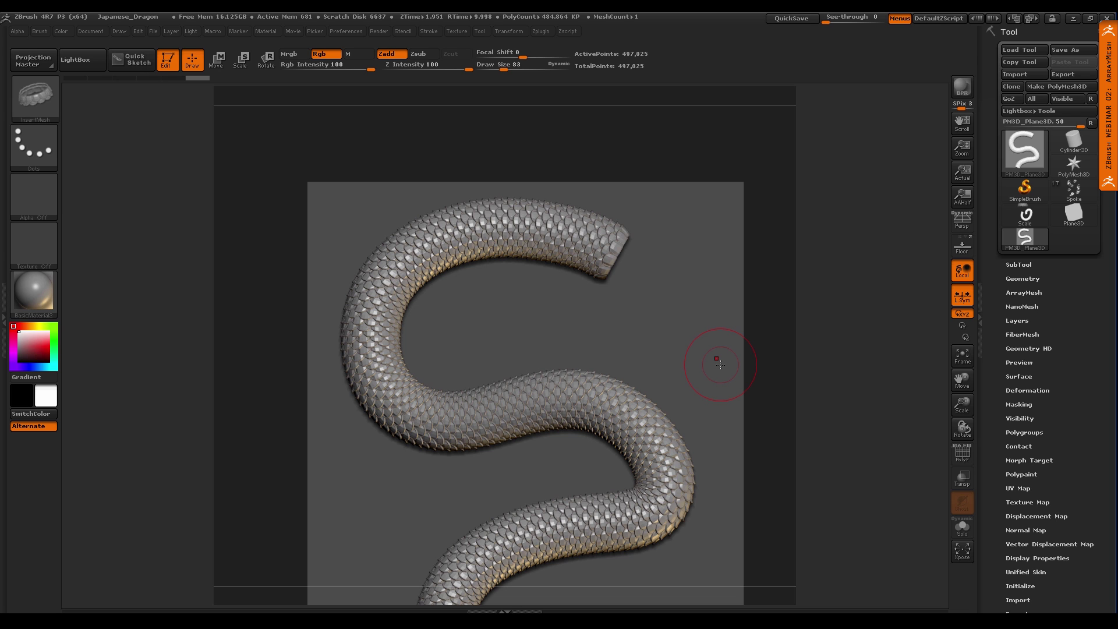
Load the BodyTool file from the Dragon folder and orient it to show the ring of scales
{"action": "left_click", "coordinate": [1023, 49]}
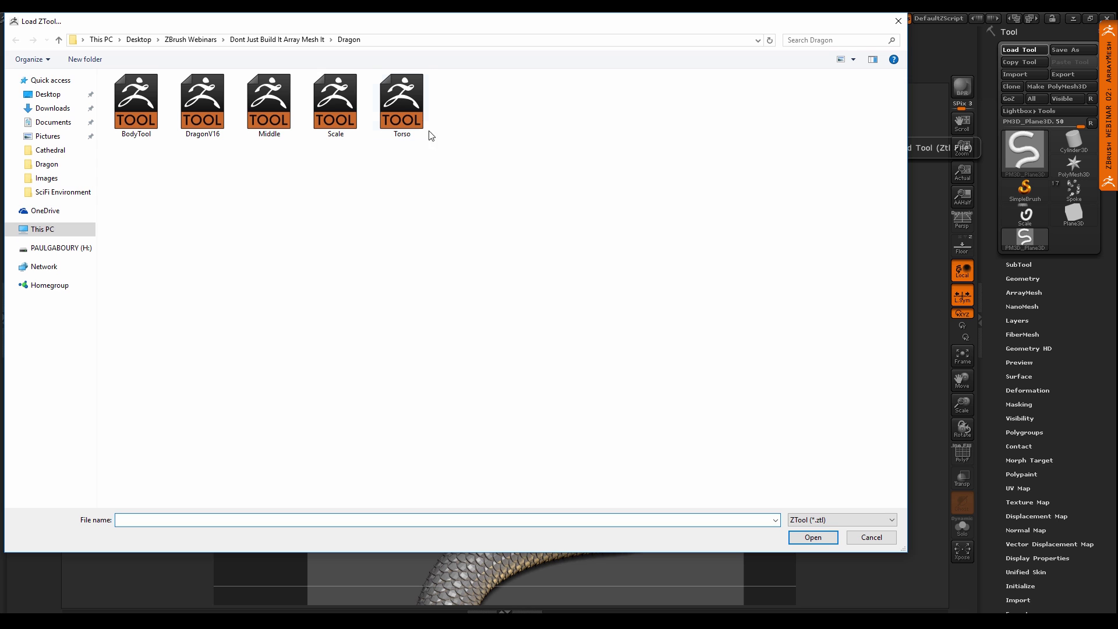
{"action": "double_click", "coordinate": [136, 101]}
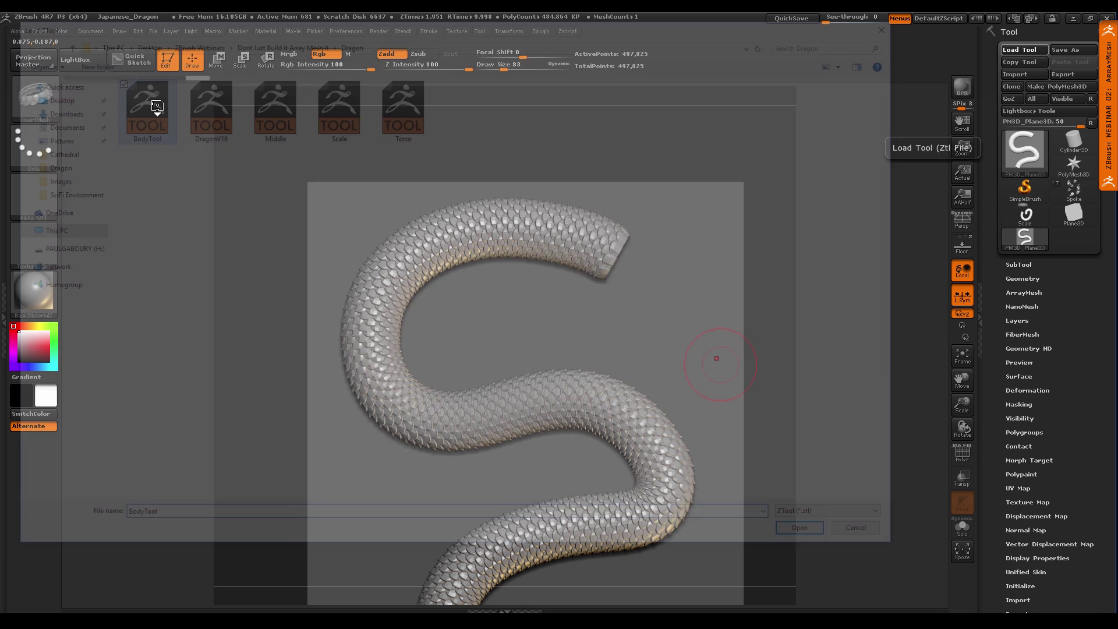
{"action": "mouse_move", "coordinate": [719, 469]}
{"action": "left_mouse_down"}
{"action": "mouse_move", "coordinate": [711, 481]}
{"action": "mouse_move", "coordinate": [721, 487]}
{"action": "mouse_move", "coordinate": [715, 467]}
{"action": "left_mouse_up"}
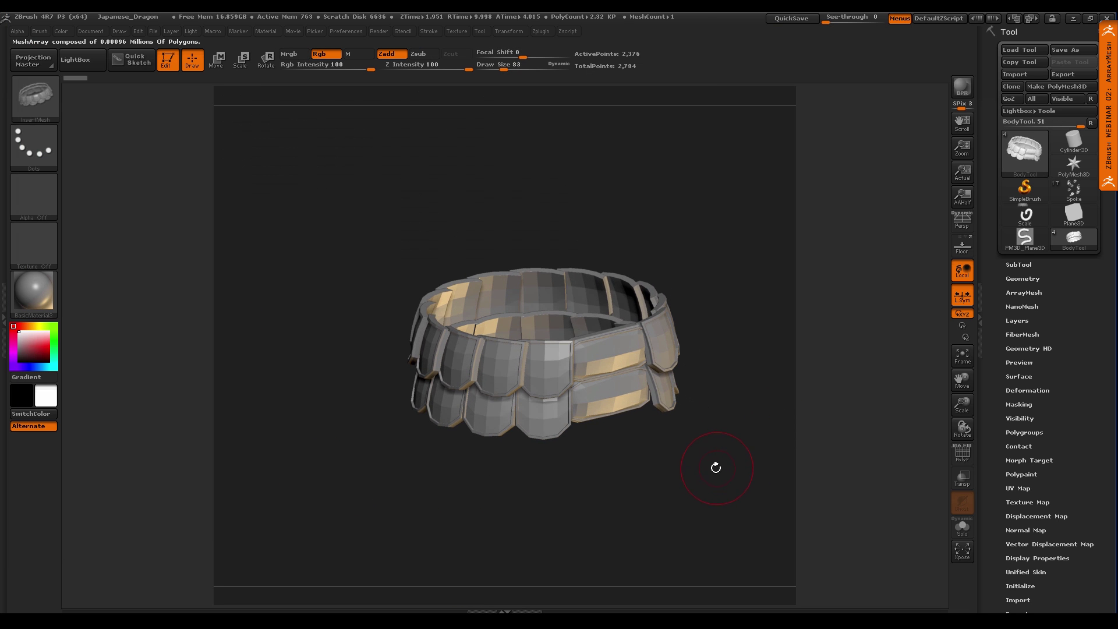
Select the belly-plate subtool in the subtool list and examine its two plates on their own
{"action": "left_click", "coordinate": [1018, 265]}
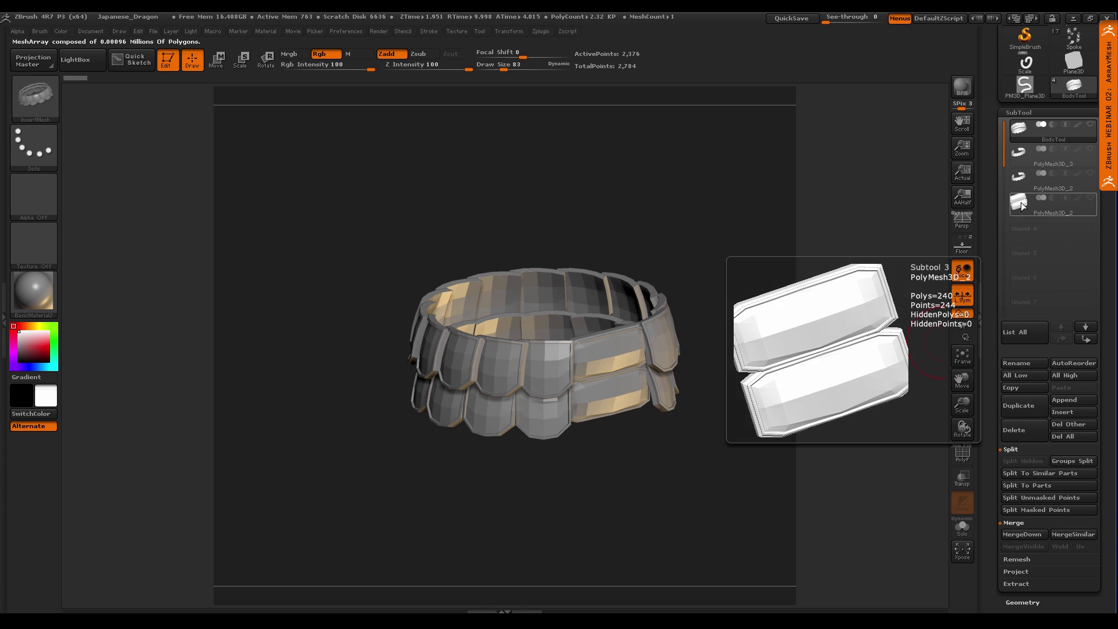
{"action": "left_click", "coordinate": [1023, 206]}
{"action": "left_click_drag", "start_coordinate": [706, 477], "coordinate": [715, 460]}
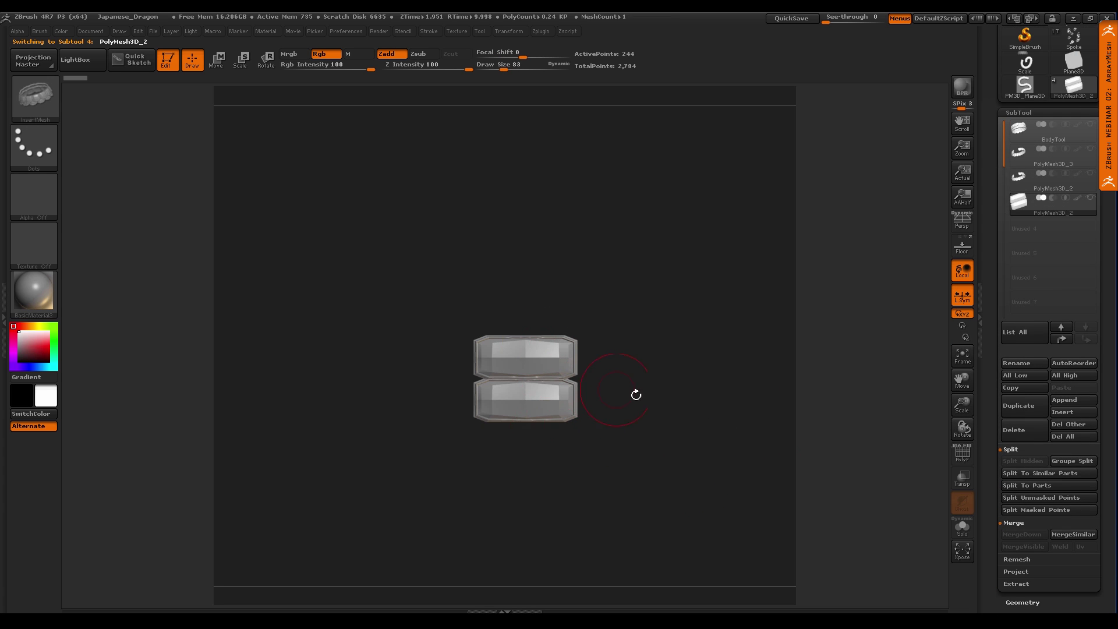
{"action": "left_click_drag", "start_coordinate": [636, 395], "coordinate": [642, 432]}
{"action": "scroll", "coordinate": [1048, 268], "scroll_direction": "up", "scroll_amount": 3}
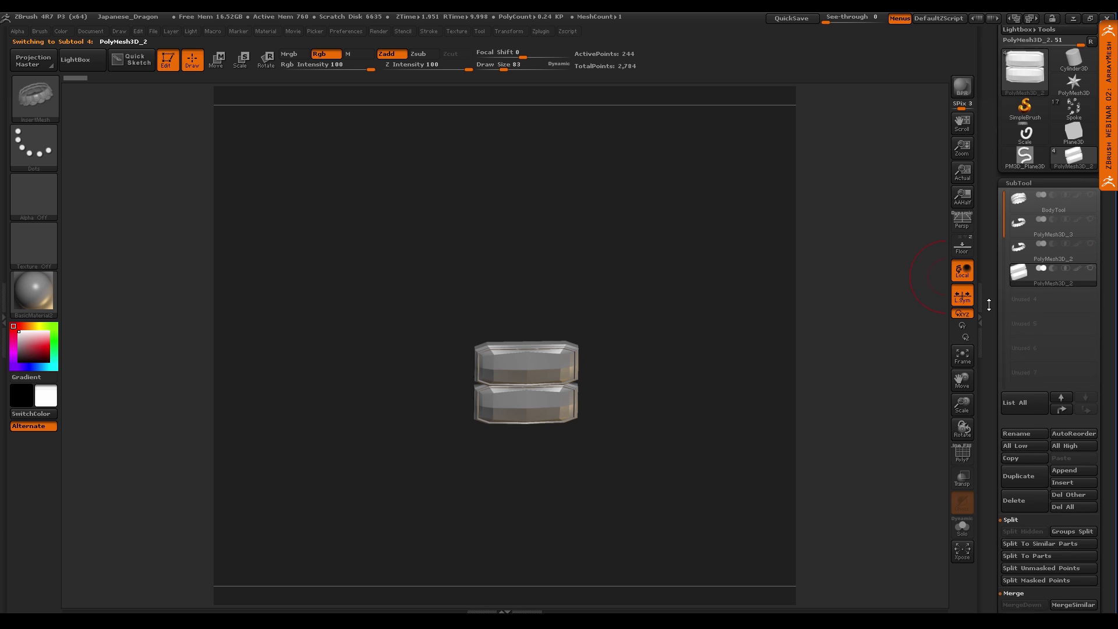
Show the two scale-ring subtools around the belly plates, then return to the BodyTool subtool with the separate rings hidden
{"action": "left_click", "coordinate": [1090, 273]}
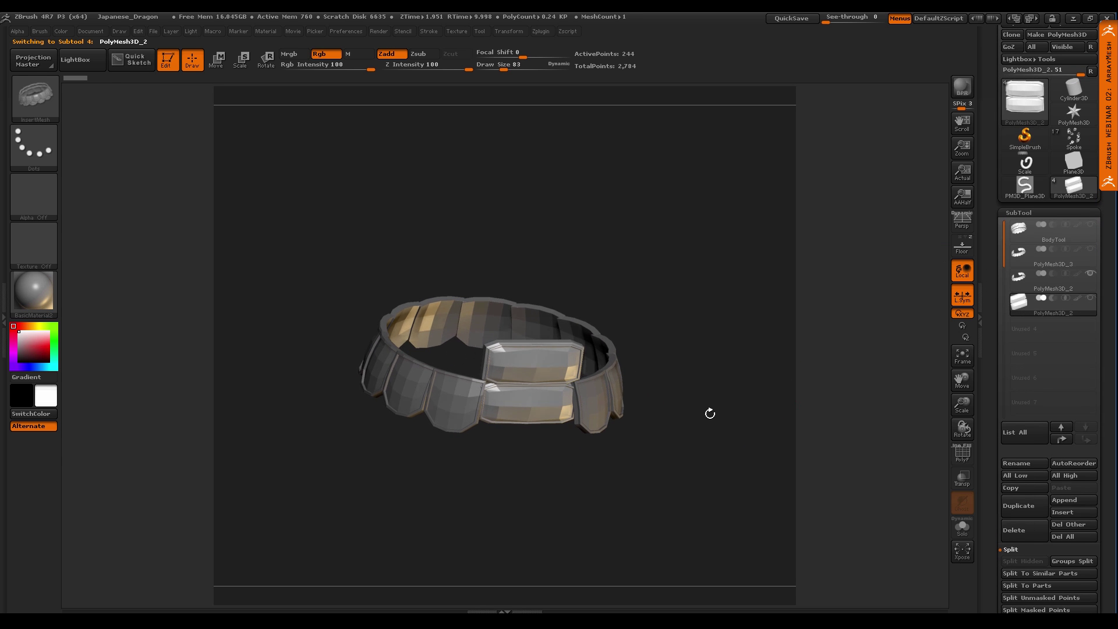
{"action": "left_click", "coordinate": [1090, 248]}
{"action": "left_click_drag", "start_coordinate": [682, 451], "coordinate": [680, 424]}
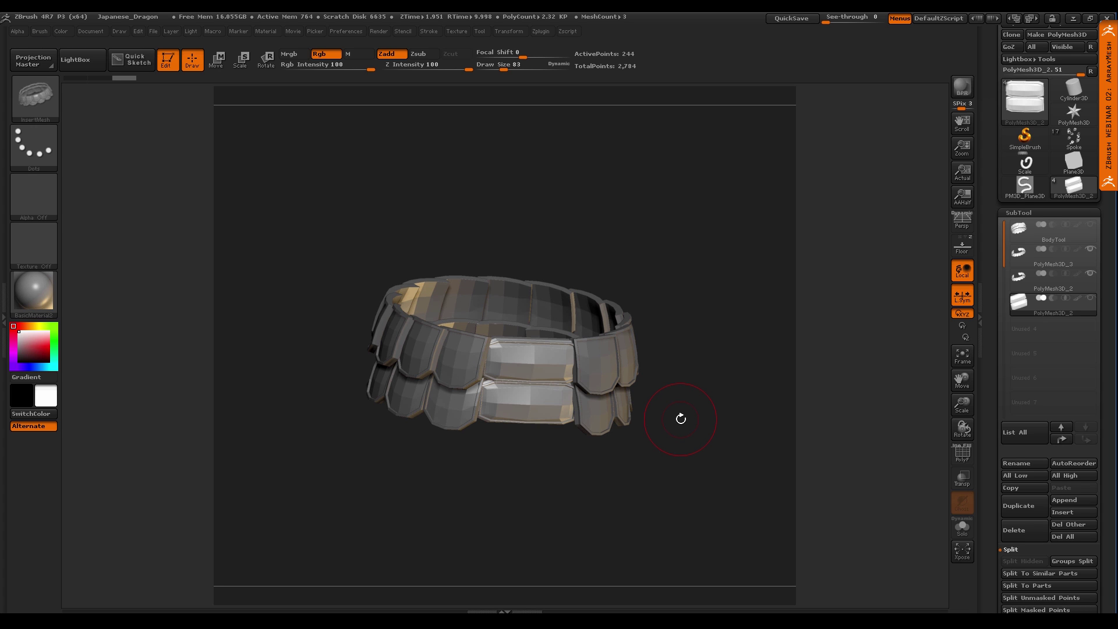
{"action": "left_click", "coordinate": [1020, 231]}
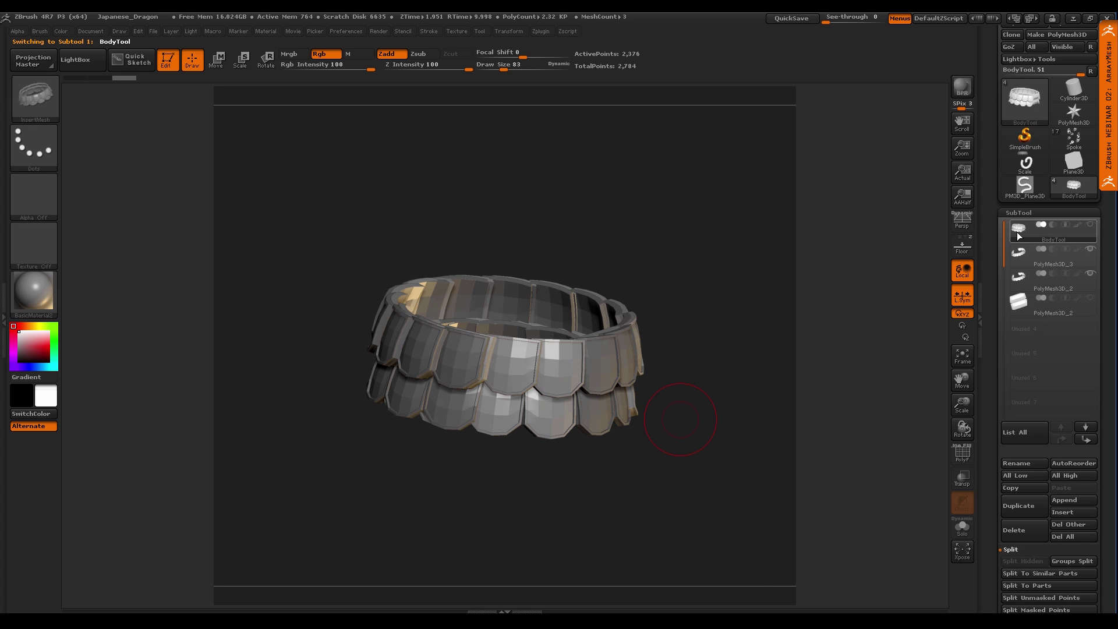
{"action": "key", "text": "ctrl+shift+z"}
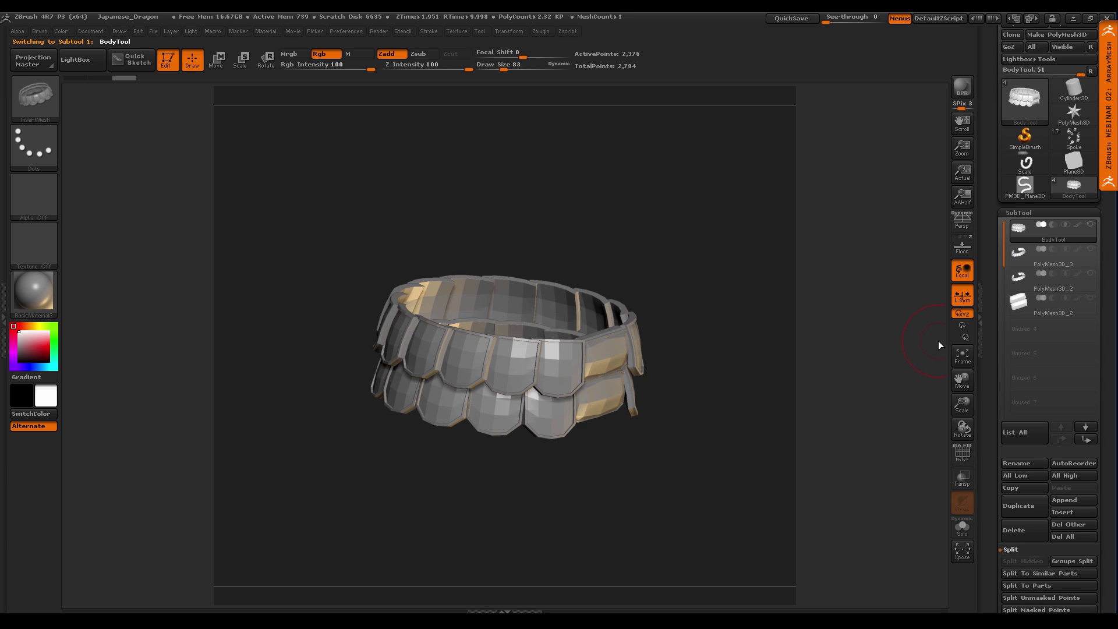
{"action": "mouse_move", "coordinate": [1018, 309]}
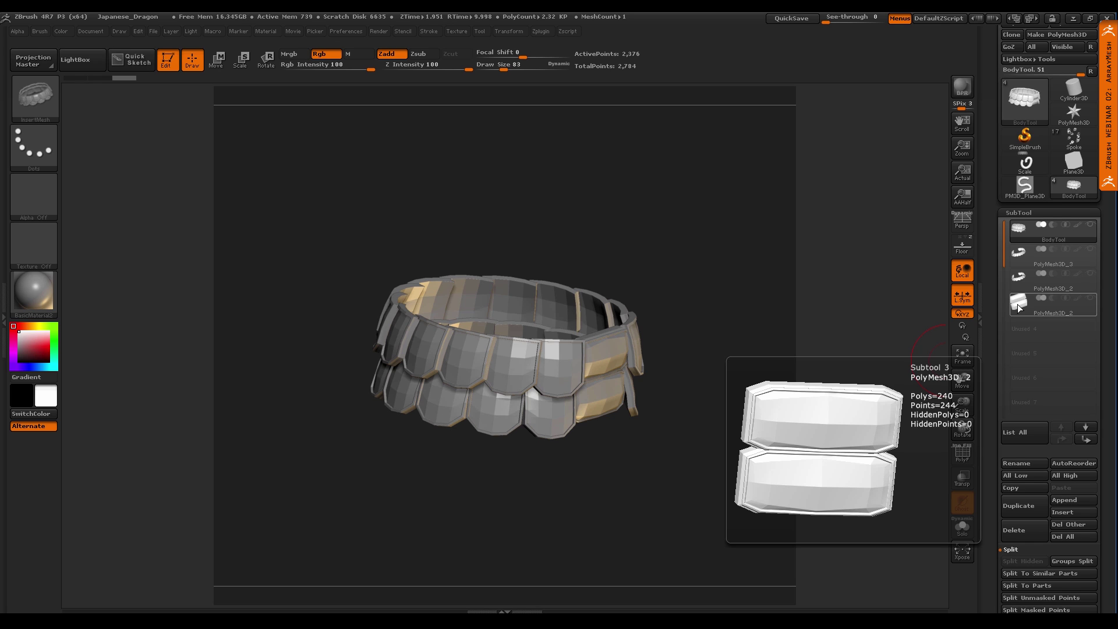
Orient the BodyTool ring side-on, append it to the current InsertMesh brush, and select BodyTool as the mesh to insert
{"action": "left_click_drag", "start_coordinate": [659, 448], "coordinate": [656, 397], "text": "shift"}
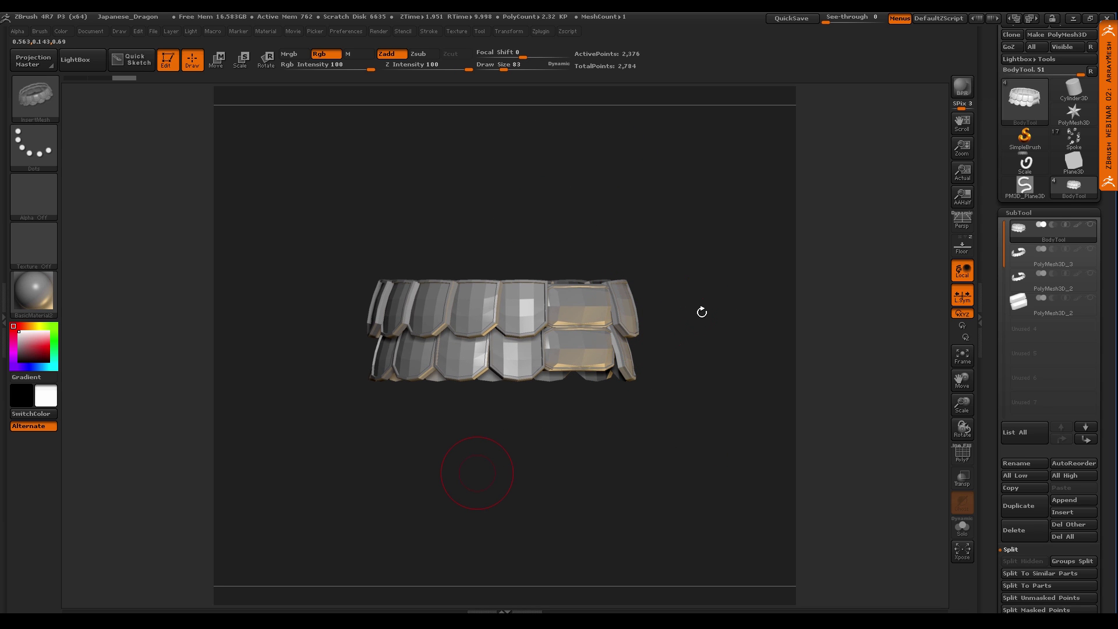
{"action": "left_click_drag", "start_coordinate": [701, 312], "coordinate": [553, 357]}
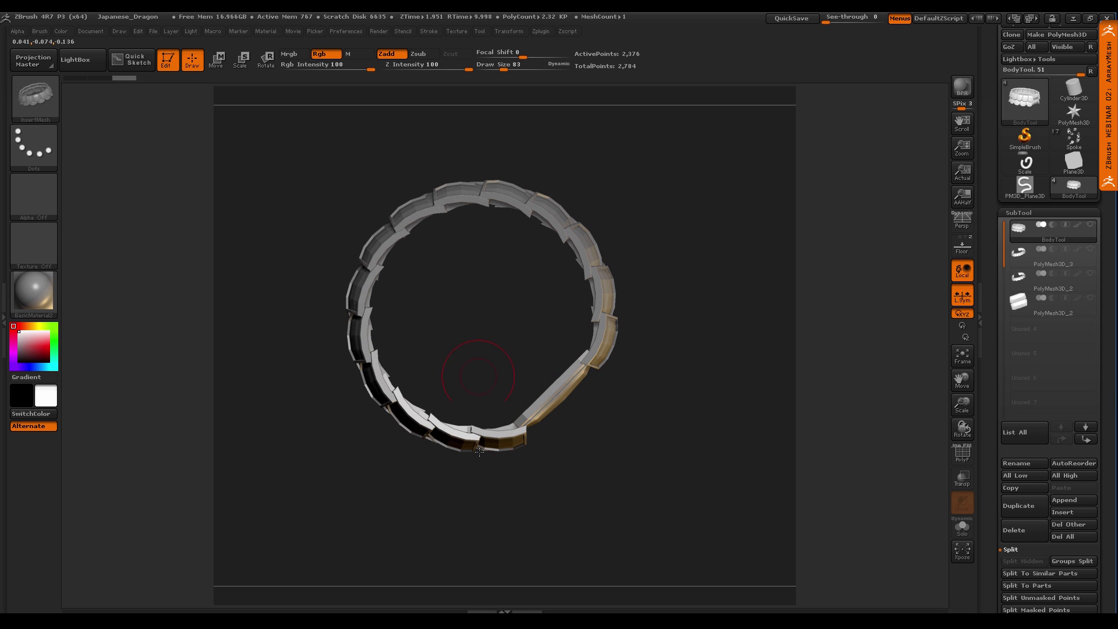
{"action": "left_click_drag", "start_coordinate": [466, 509], "coordinate": [609, 411]}
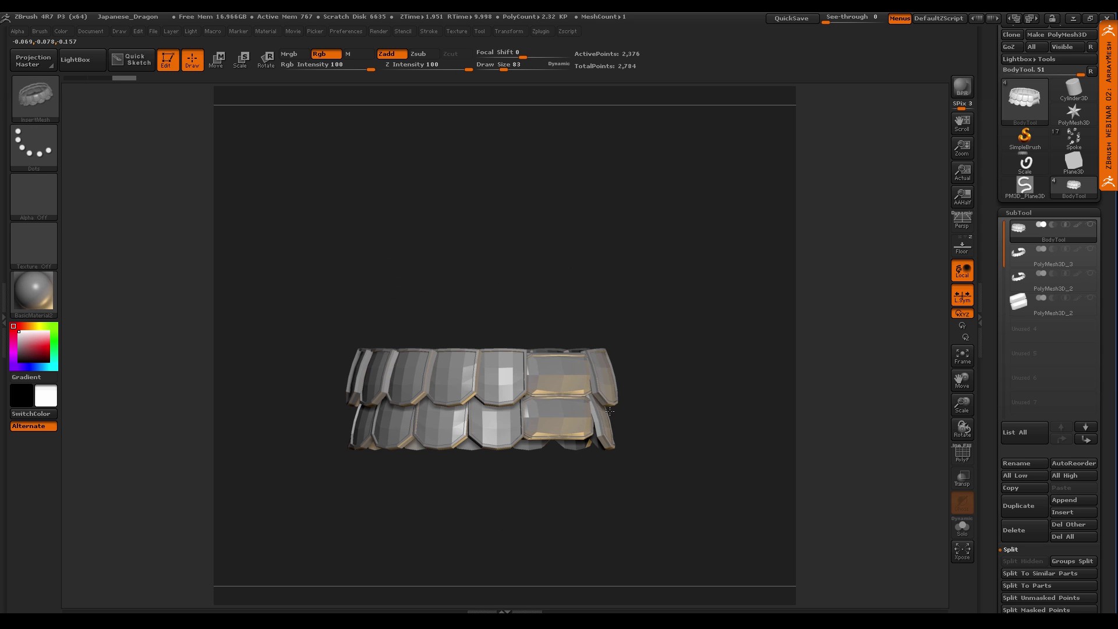
{"action": "left_click_drag", "start_coordinate": [644, 329], "coordinate": [604, 264], "text": "alt"}
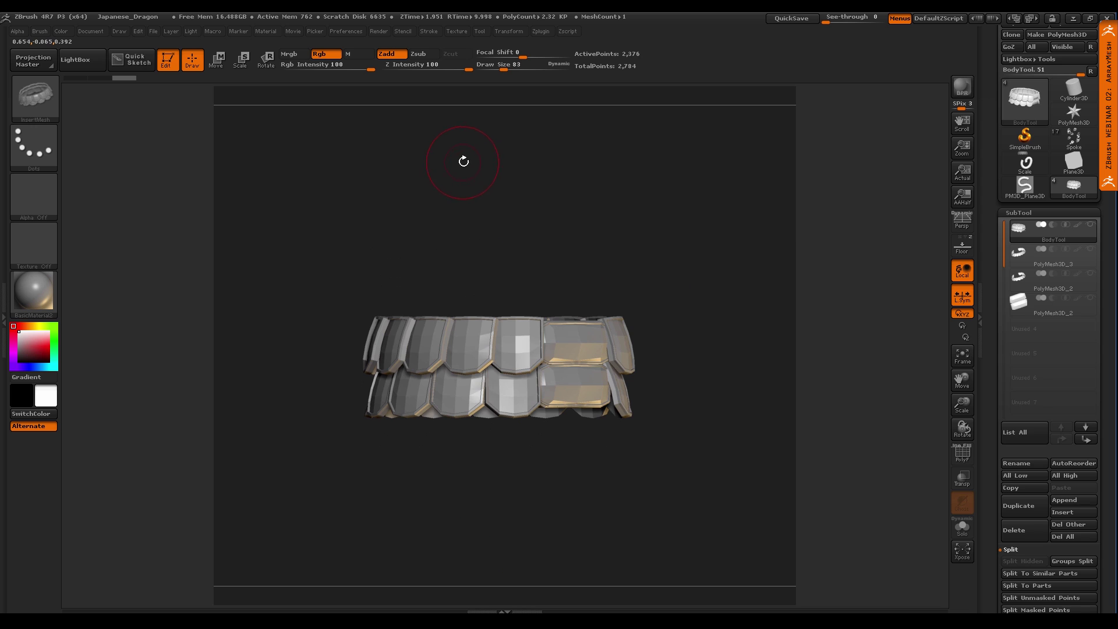
{"action": "key", "text": "b"}
{"action": "left_click", "coordinate": [283, 457]}
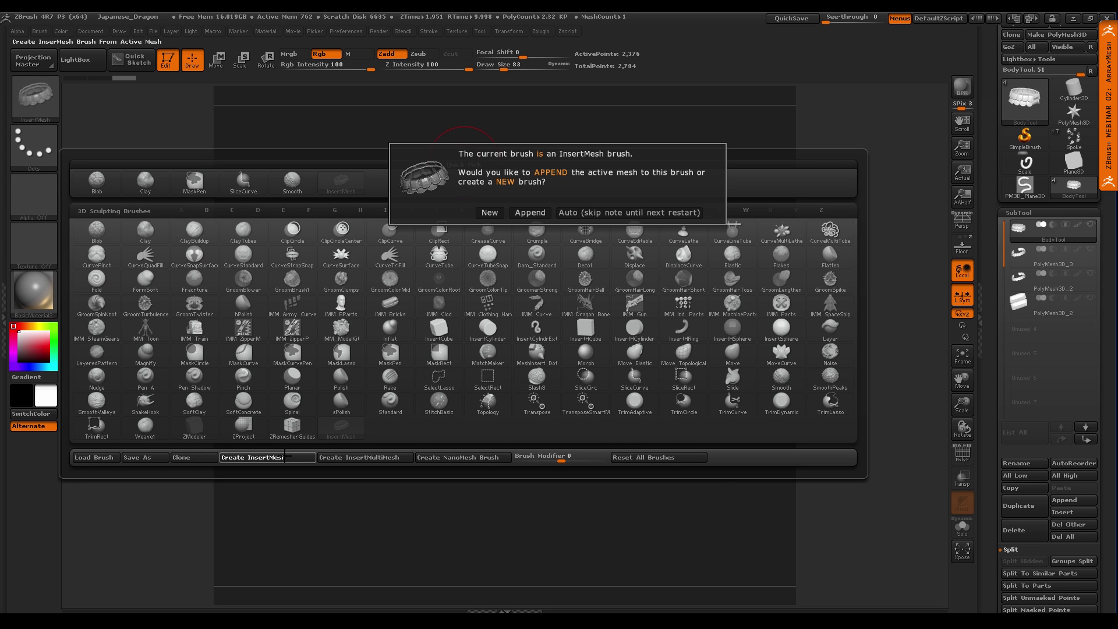
{"action": "left_click", "coordinate": [530, 213]}
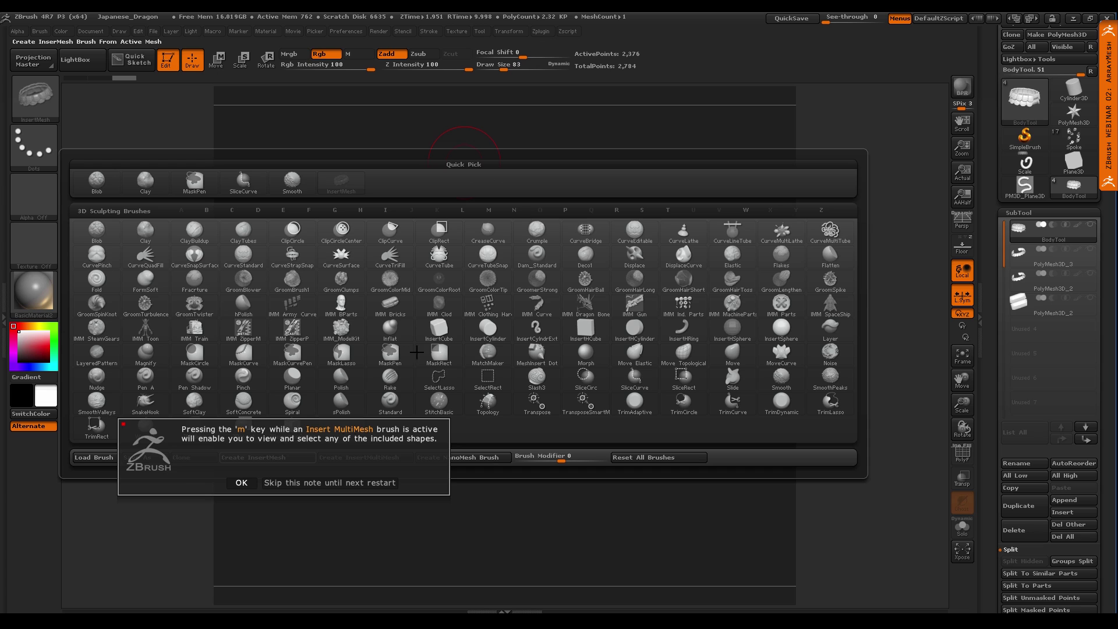
{"action": "left_click", "coordinate": [298, 481]}
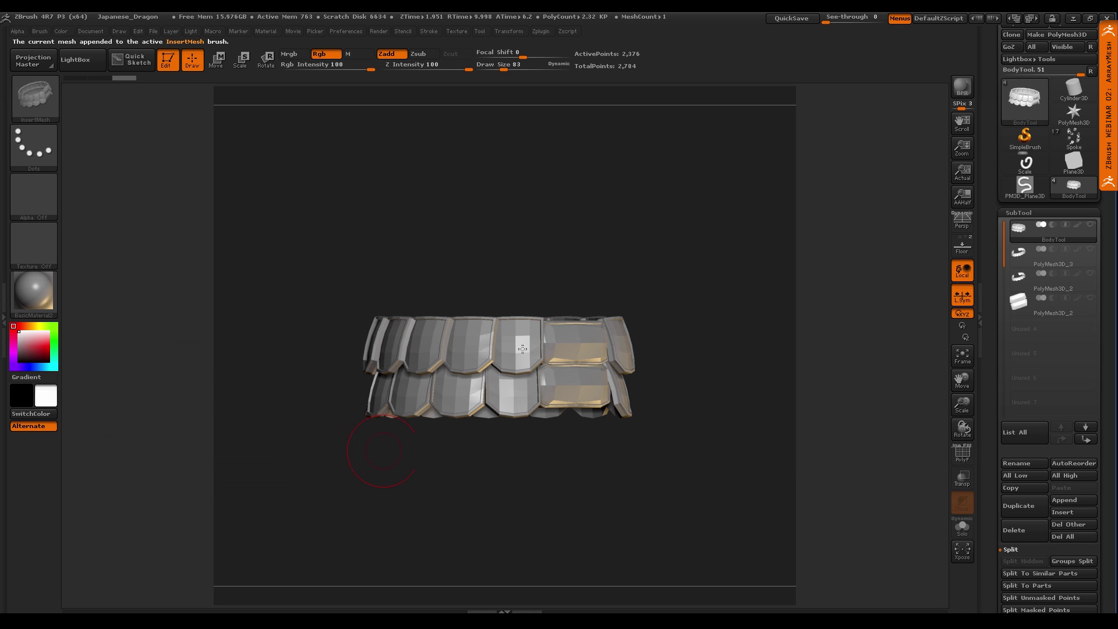
{"action": "key", "text": "m"}
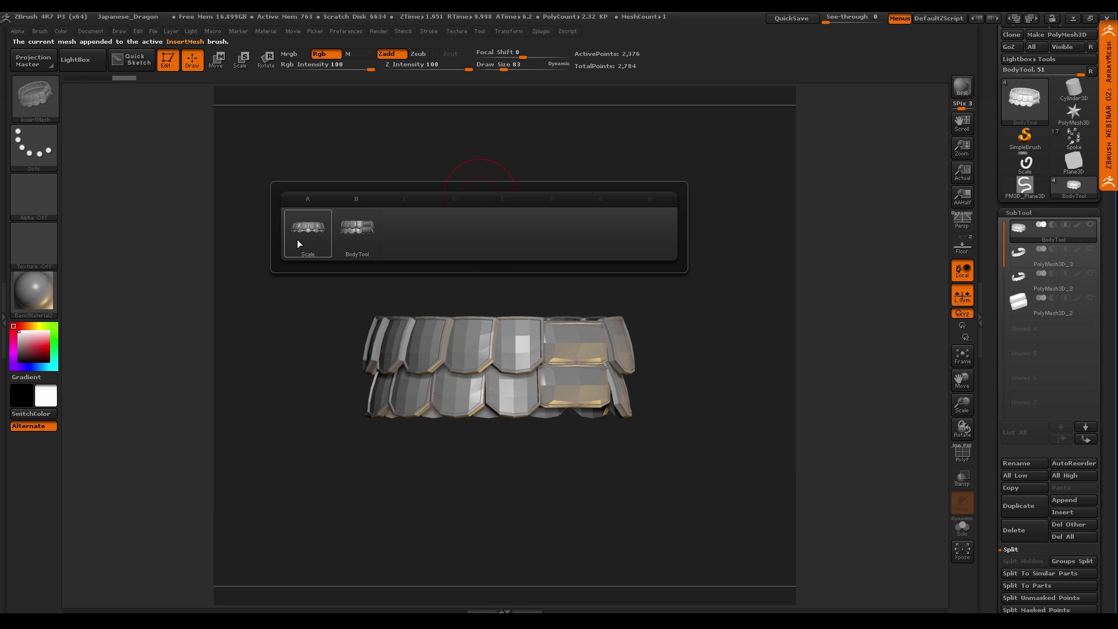
{"action": "left_click", "coordinate": [363, 239]}
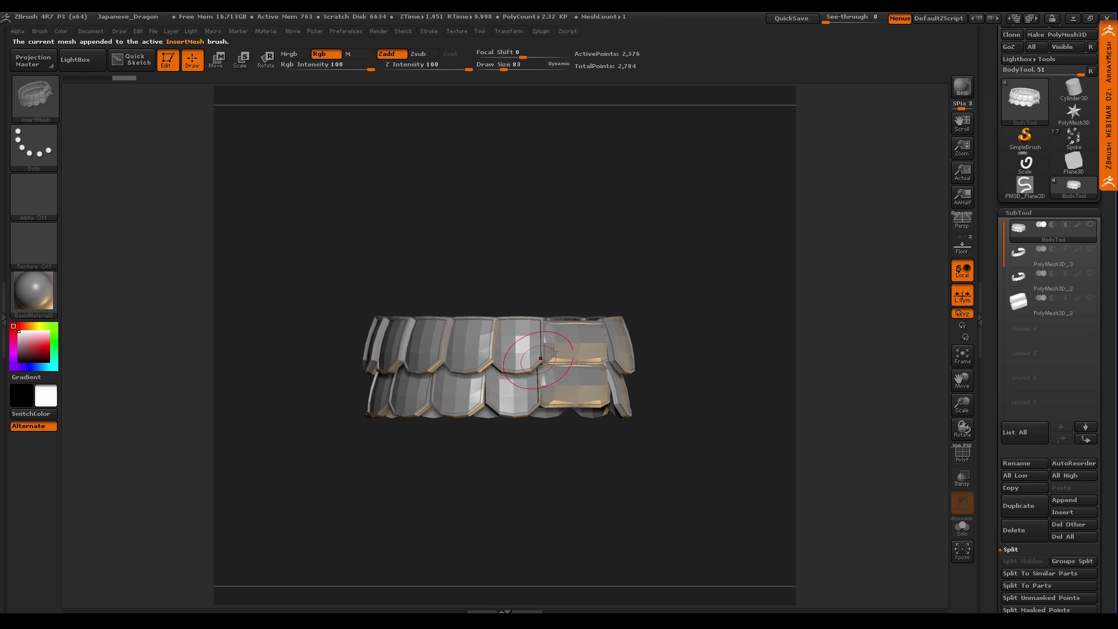
Try drawing curves of BodyTool segments around the ring, then undo them
{"action": "mouse_move", "coordinate": [493, 386]}
{"action": "right_mouse_down", "text": "ctrl"}
{"action": "mouse_move", "coordinate": [492, 427]}
{"action": "mouse_move", "coordinate": [535, 343]}
{"action": "right_mouse_up", "text": "ctrl"}
{"action": "mouse_move", "coordinate": [491, 439]}
{"action": "left_mouse_down"}
{"action": "mouse_move", "coordinate": [667, 535]}
{"action": "mouse_move", "coordinate": [644, 532]}
{"action": "mouse_move", "coordinate": [658, 407]}
{"action": "mouse_move", "coordinate": [501, 349]}
{"action": "left_mouse_up"}
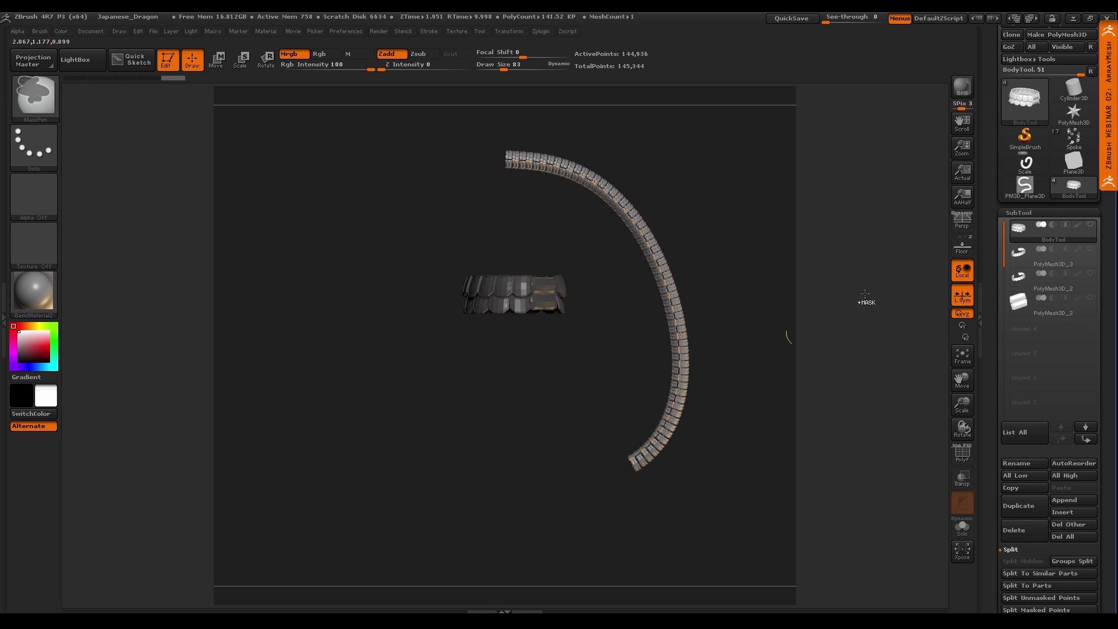
{"action": "key", "text": "ctrl+z"}
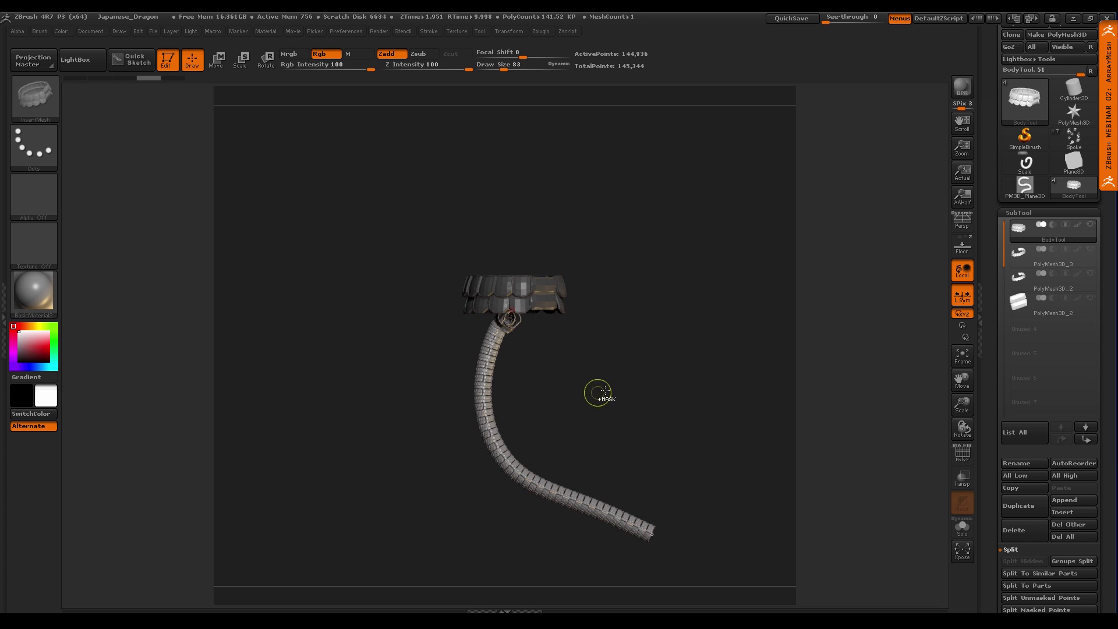
{"action": "key", "text": "ctrl+z"}
Switch to the PM3D_Plane3D tool and undo its earlier curve bodies to get back to the blank plane
{"action": "mouse_move", "coordinate": [1075, 169]}
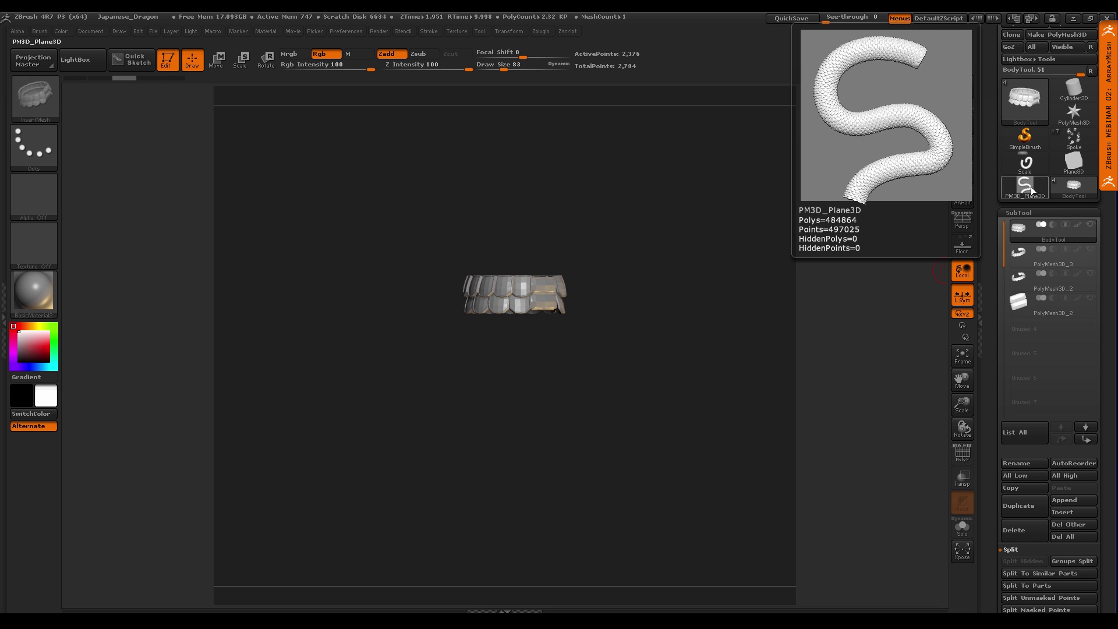
{"action": "left_click", "coordinate": [1030, 186]}
{"action": "right_click_drag", "start_coordinate": [670, 407], "coordinate": [630, 447], "text": "alt"}
{"action": "right_click_drag", "start_coordinate": [629, 415], "coordinate": [654, 452], "text": "ctrl"}
{"action": "key", "text": "ctrl+z"}
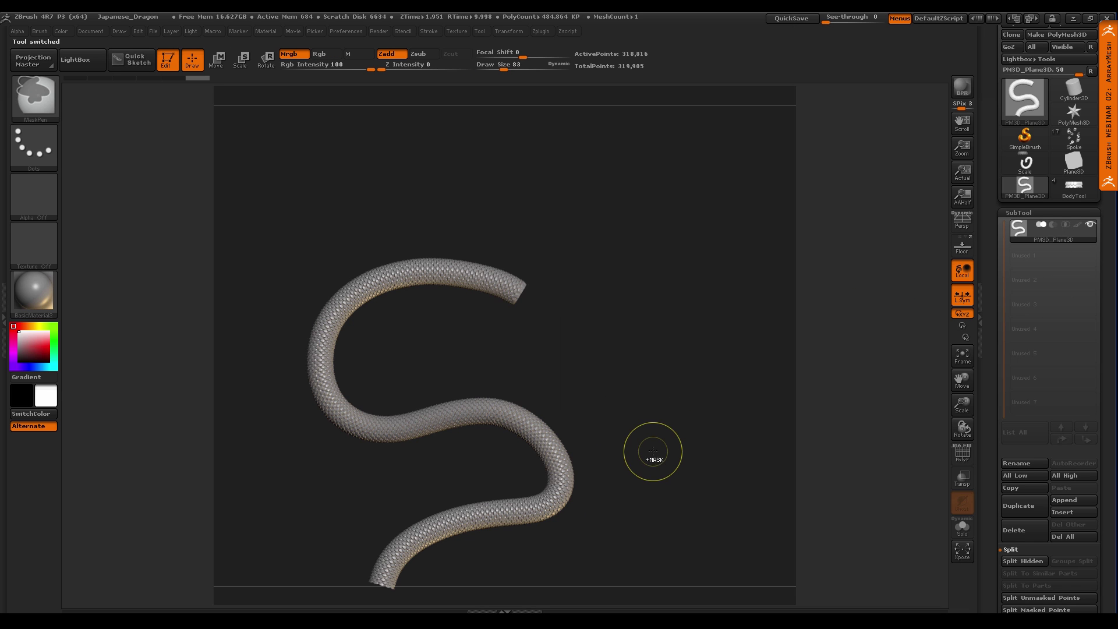
{"action": "key", "text": "ctrl+z"}
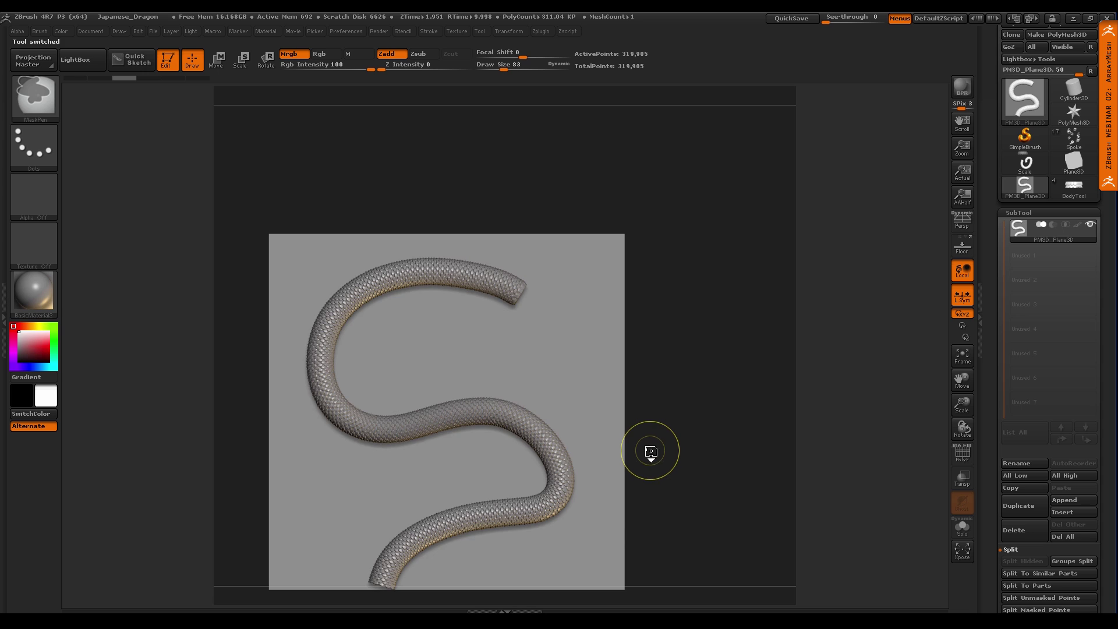
{"action": "key", "text": "ctrl+z"}
{"action": "key", "text": "ctrl+z"}
{"action": "key", "text": "ctrl+z"}
Set the draw size to 91 and draw an S-shaped body of BodyTool segments across the plane
{"action": "mouse_move", "coordinate": [675, 381]}
{"action": "right_mouse_down", "text": "ctrl"}
{"action": "mouse_move", "coordinate": [553, 357]}
{"action": "mouse_move", "coordinate": [483, 326]}
{"action": "right_mouse_up", "text": "ctrl"}
{"action": "key", "text": "shift+f"}
{"action": "key", "text": "shift+f"}
{"action": "key", "text": "s"}
{"action": "left_click_drag", "start_coordinate": [610, 322], "coordinate": [624, 322]}
{"action": "mouse_move", "coordinate": [531, 342]}
{"action": "right_mouse_down", "text": "alt"}
{"action": "mouse_move", "coordinate": [549, 335]}
{"action": "mouse_move", "coordinate": [567, 381]}
{"action": "mouse_move", "coordinate": [607, 395]}
{"action": "mouse_move", "coordinate": [570, 361]}
{"action": "right_mouse_up", "text": "alt"}
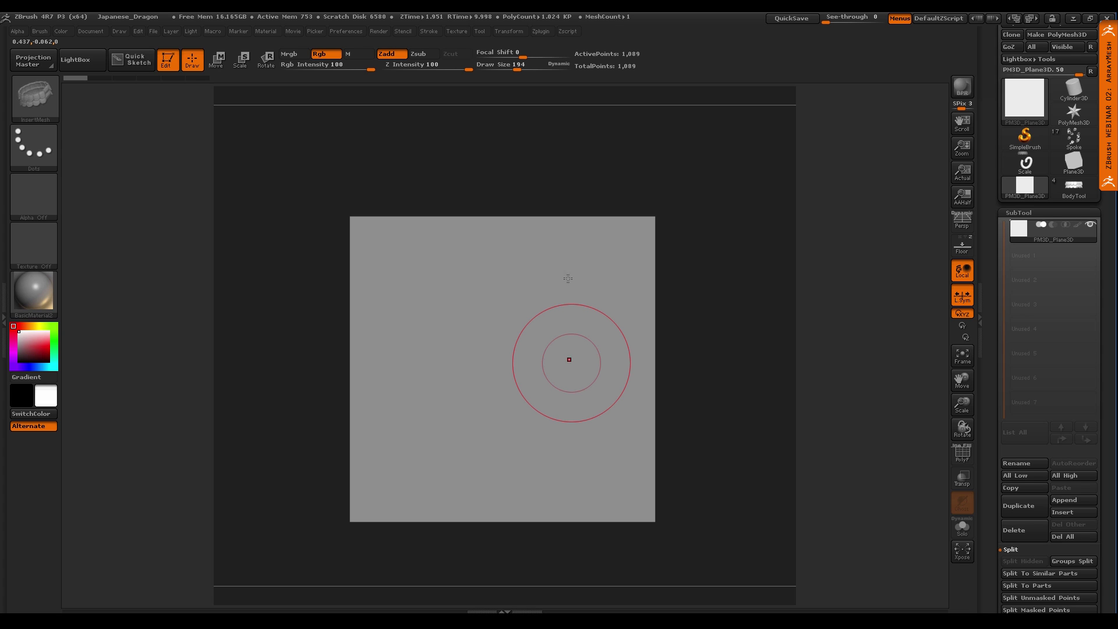
{"action": "key", "text": "s"}
{"action": "mouse_move", "coordinate": [567, 291]}
{"action": "left_mouse_down"}
{"action": "mouse_move", "coordinate": [507, 257]}
{"action": "mouse_move", "coordinate": [551, 467]}
{"action": "mouse_move", "coordinate": [463, 479]}
{"action": "left_mouse_up"}
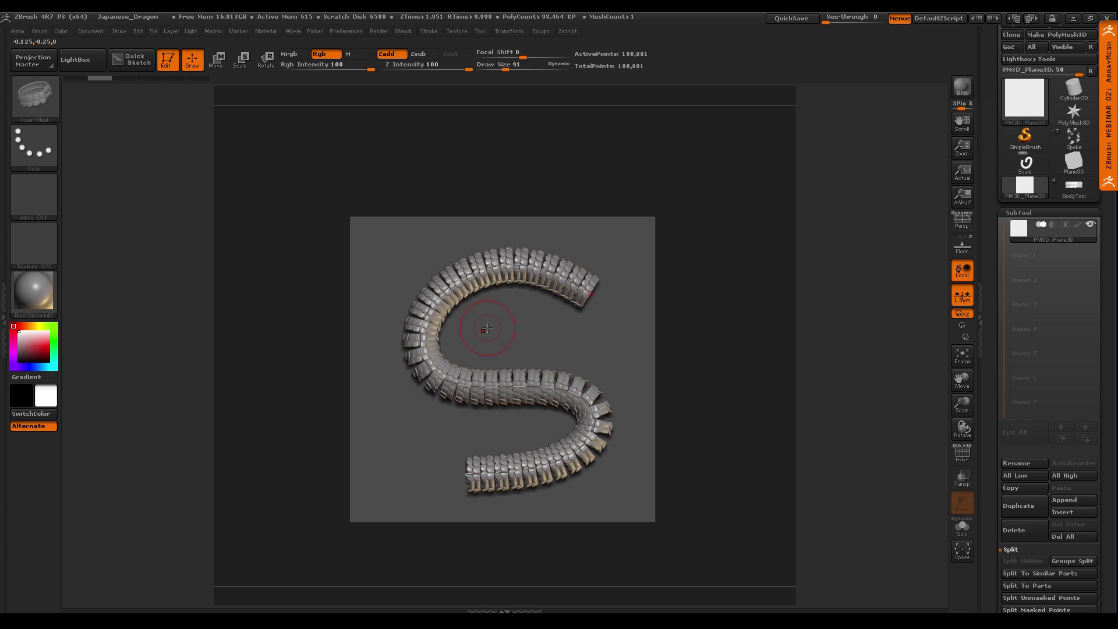
Change the stroke's CurveStep value and update the S-shaped body along its curve
{"action": "left_click", "coordinate": [430, 32]}
{"action": "left_click", "coordinate": [456, 249]}
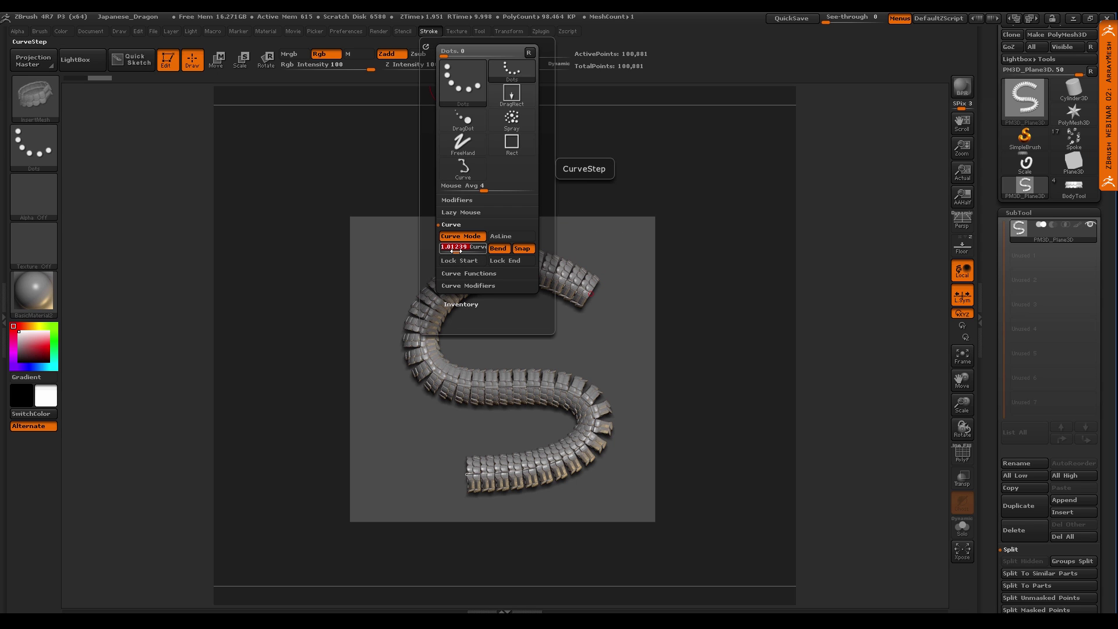
{"action": "key", "text": "Return"}
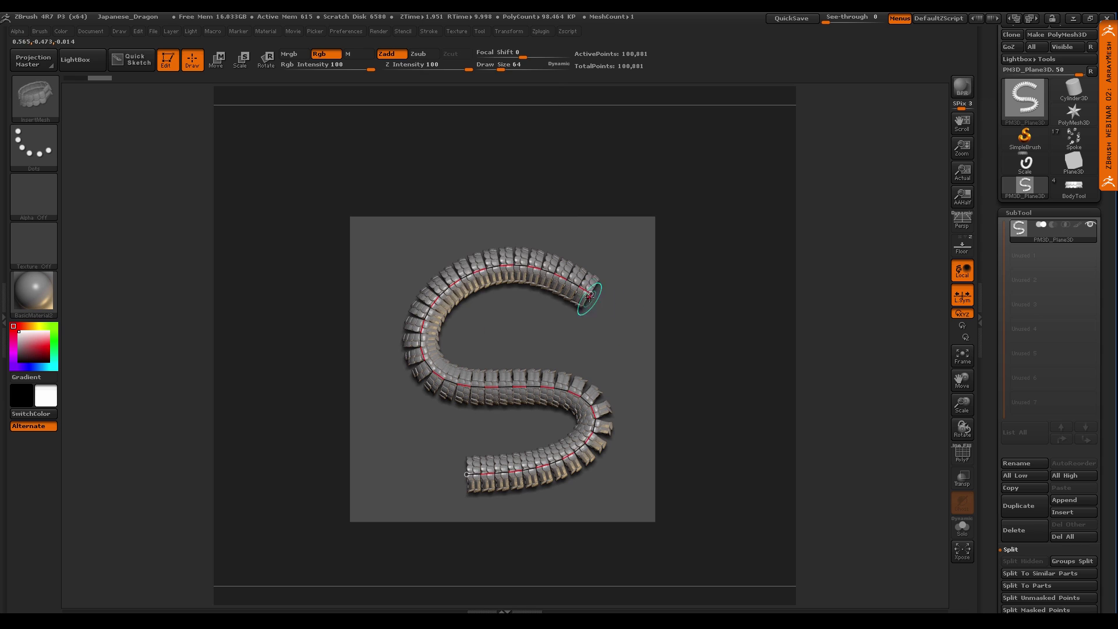
{"action": "left_click", "coordinate": [598, 296]}
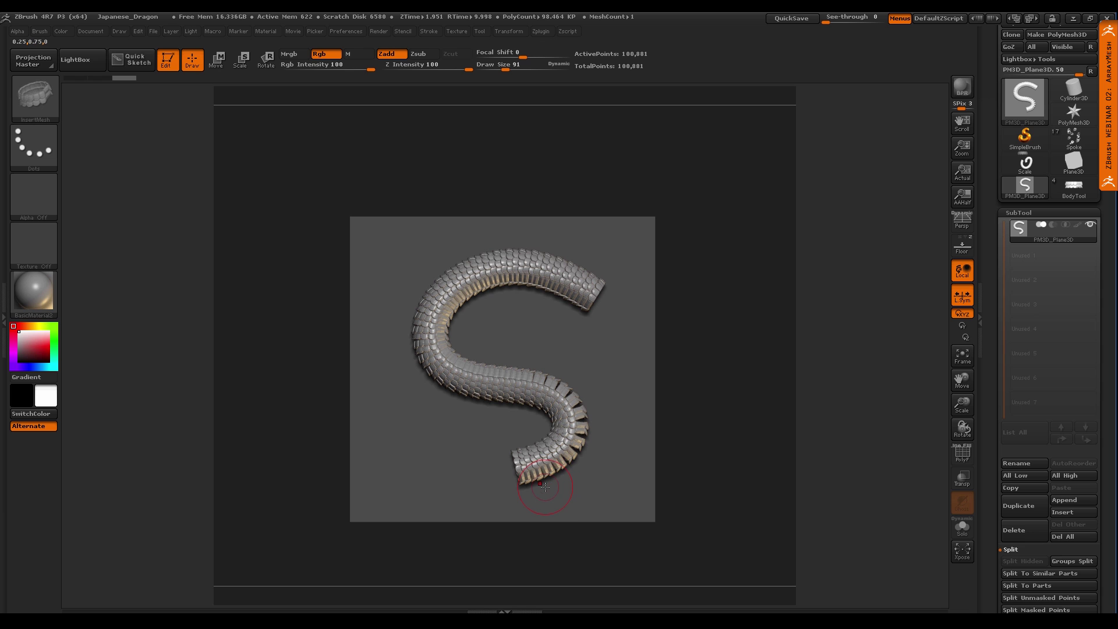
Set the brush's Curve Res to 3 and update the S-shaped body along its curve
{"action": "left_click", "coordinate": [40, 31]}
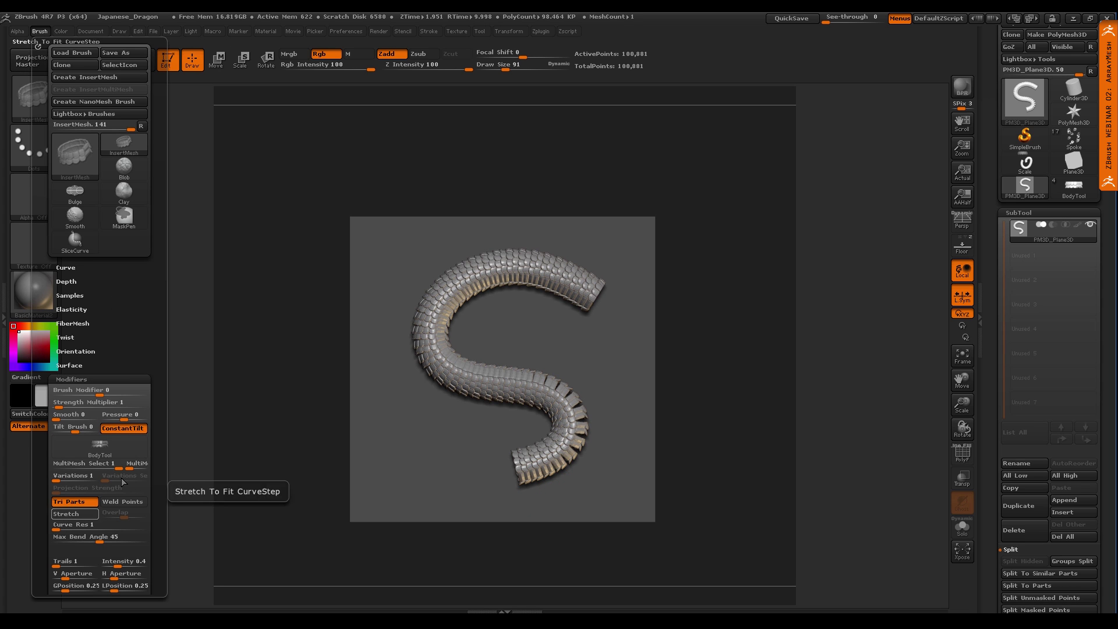
{"action": "scroll", "coordinate": [156, 442], "scroll_direction": "down", "scroll_amount": 1}
{"action": "scroll", "coordinate": [156, 442], "scroll_direction": "down", "scroll_amount": 3}
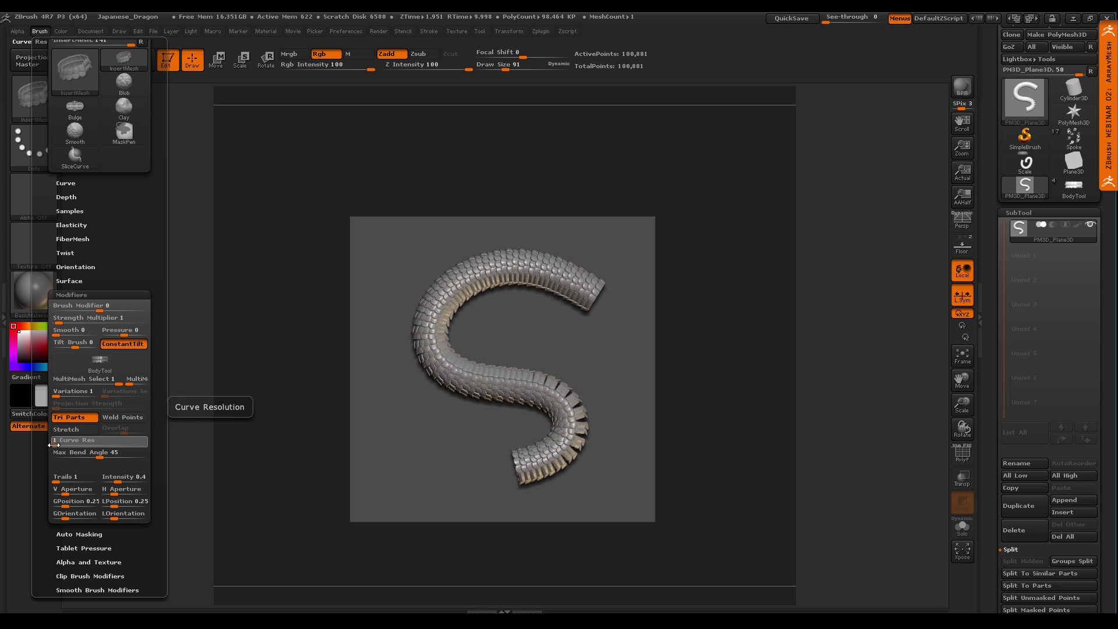
{"action": "key", "text": "Return"}
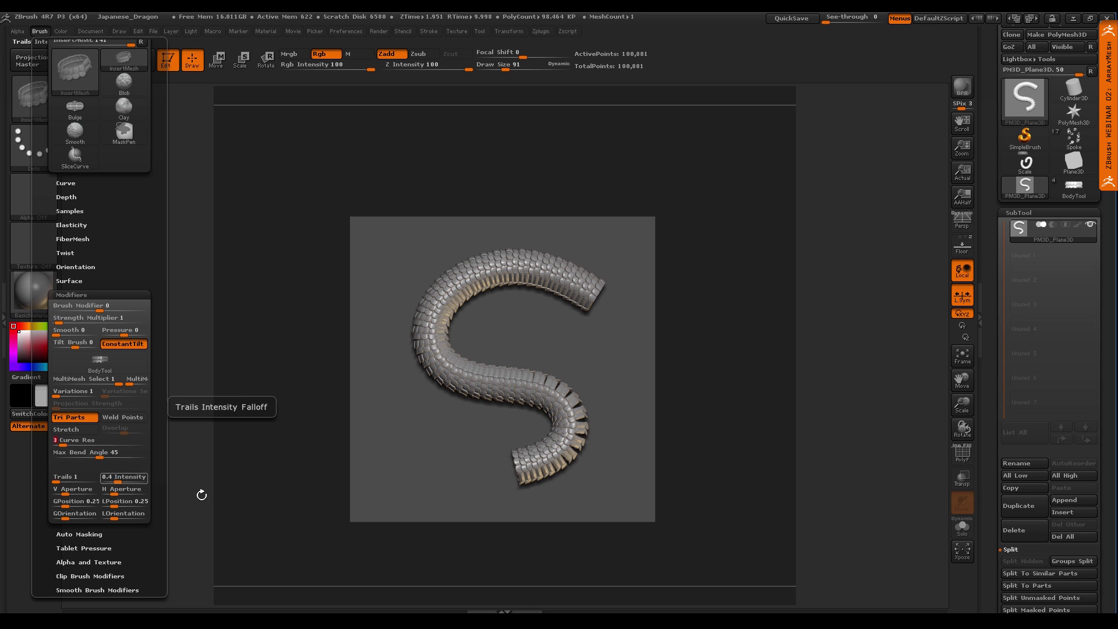
{"action": "left_click", "coordinate": [515, 468]}
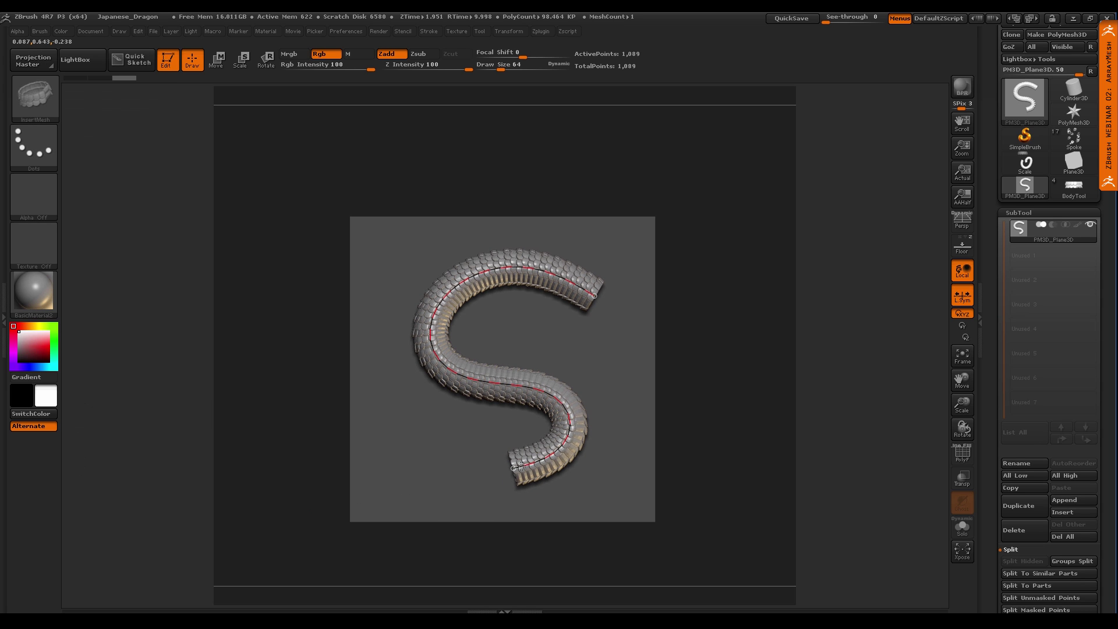
Bend the S-shaped body by pulling both curve ends downward, and undo the stray curve drawn from its upper bend
{"action": "left_click_drag", "start_coordinate": [528, 463], "coordinate": [450, 554]}
{"action": "left_click_drag", "start_coordinate": [522, 269], "coordinate": [635, 373]}
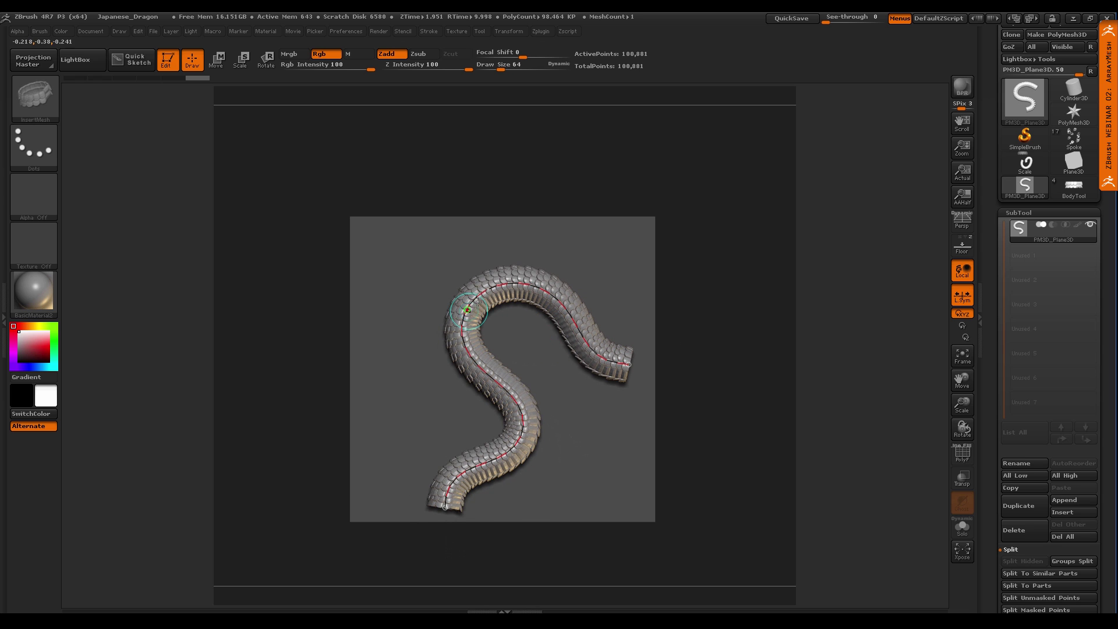
{"action": "key", "text": "["}
{"action": "left_click_drag", "start_coordinate": [437, 286], "coordinate": [371, 180]}
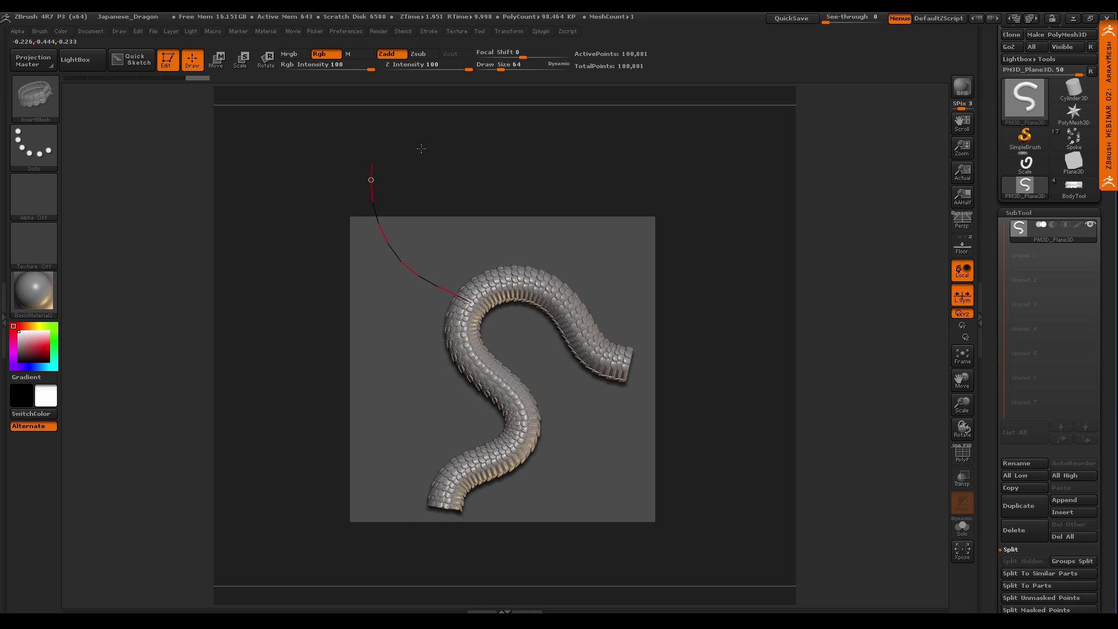
{"action": "key", "text": "ctrl+z"}
Reshape the body's bends and pull its upper end above the plane to form a tighter S
{"action": "left_click_drag", "start_coordinate": [517, 285], "coordinate": [508, 256]}
{"action": "left_click_drag", "start_coordinate": [451, 335], "coordinate": [418, 341]}
{"action": "left_click_drag", "start_coordinate": [464, 292], "coordinate": [478, 239]}
{"action": "left_click_drag", "start_coordinate": [577, 327], "coordinate": [581, 172]}
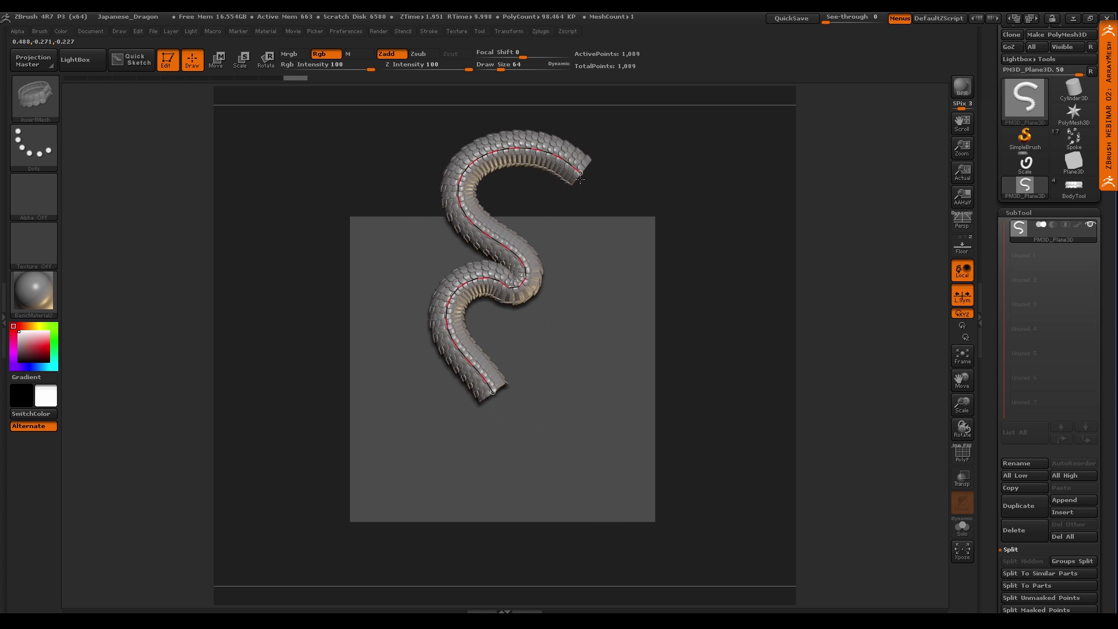
{"action": "left_click_drag", "start_coordinate": [695, 264], "coordinate": [694, 315], "text": "alt"}
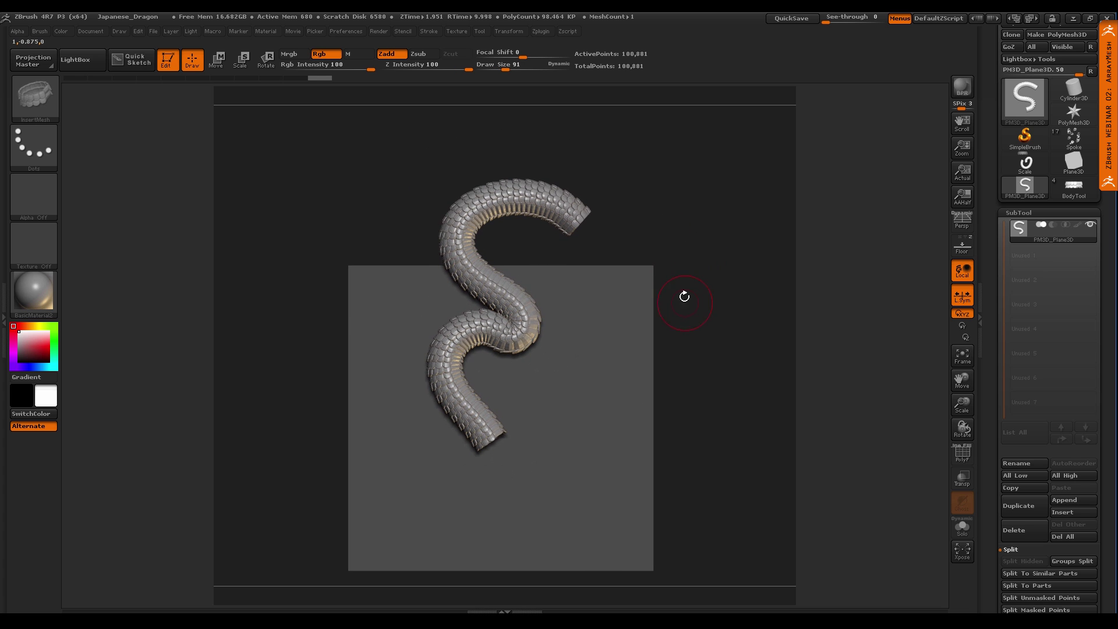
Turn on the Size curve modifier for the brush and update the S-shaped body so it tapers along its curve
{"action": "left_click", "coordinate": [431, 31]}
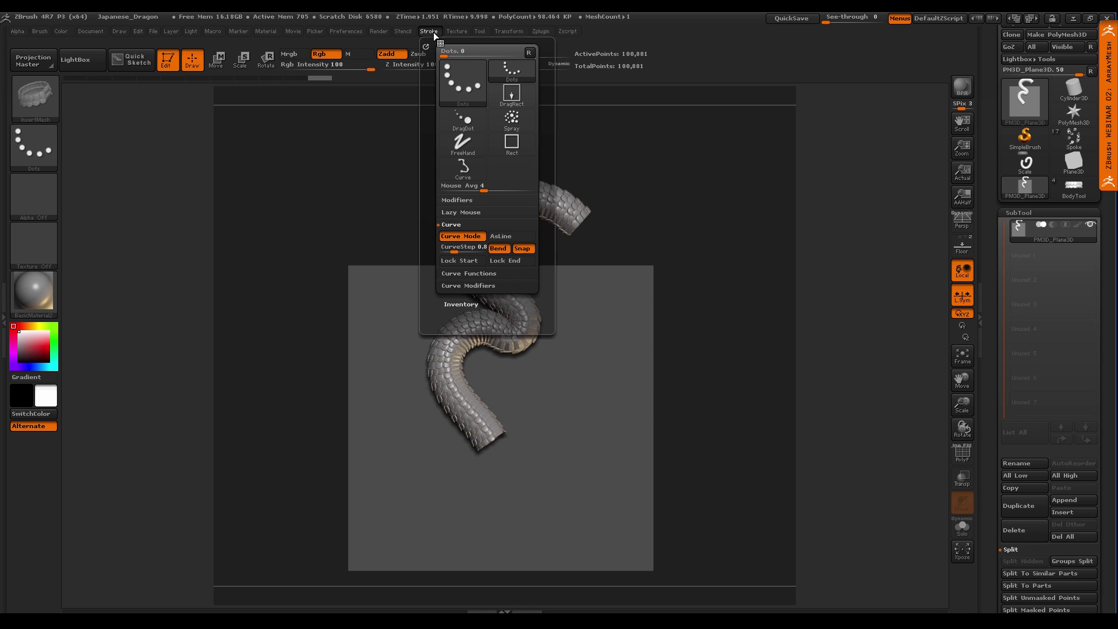
{"action": "left_click", "coordinate": [484, 285]}
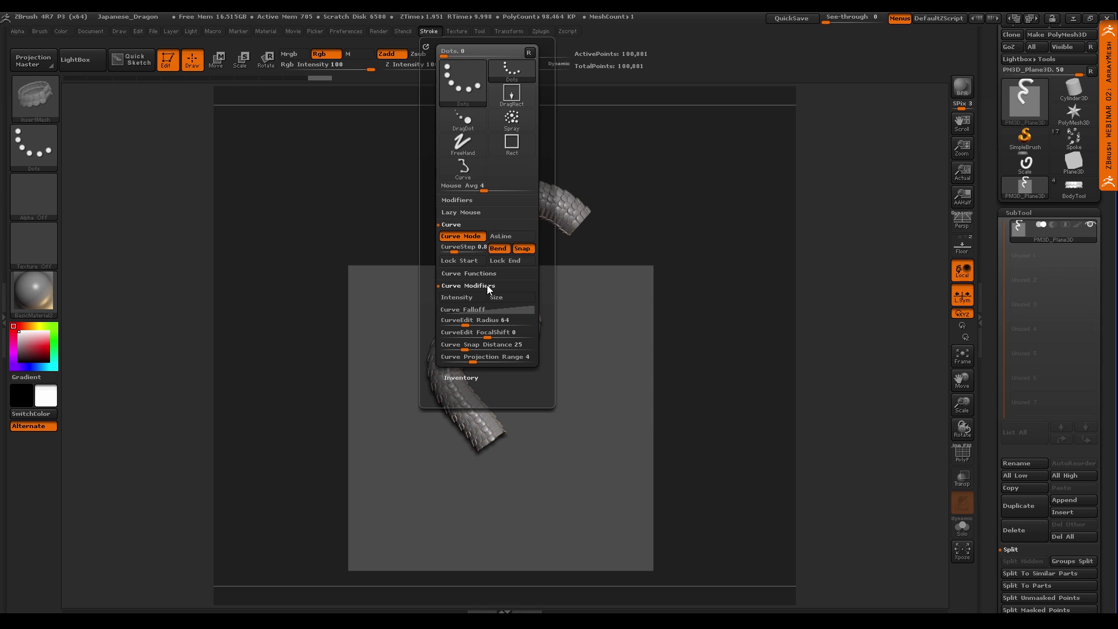
{"action": "left_click", "coordinate": [517, 297]}
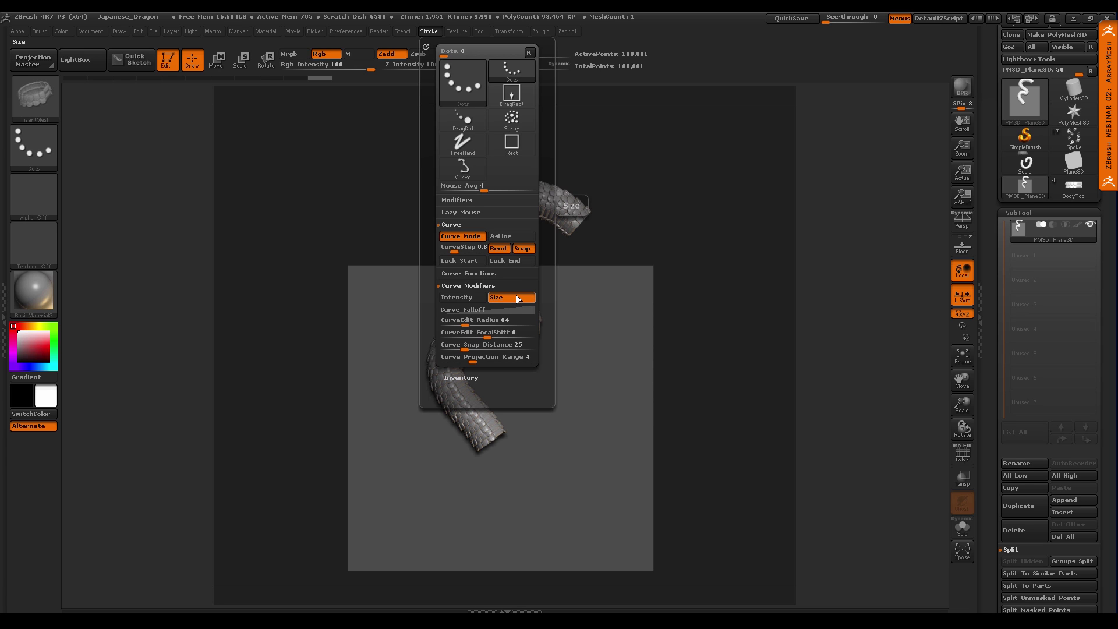
{"action": "left_click", "coordinate": [495, 308]}
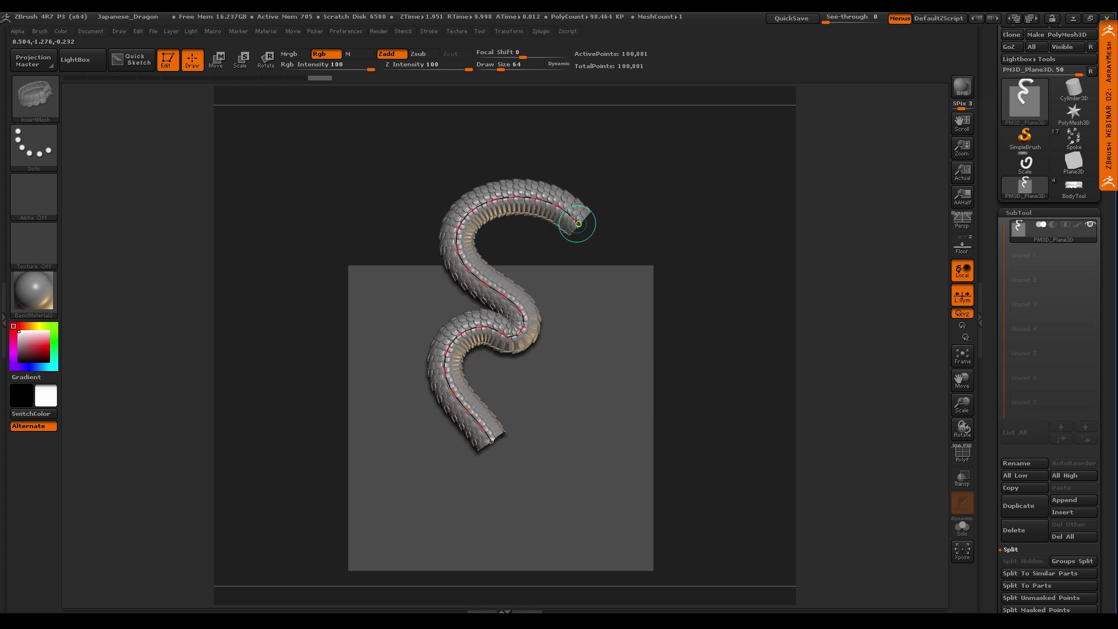
{"action": "left_click", "coordinate": [578, 220]}
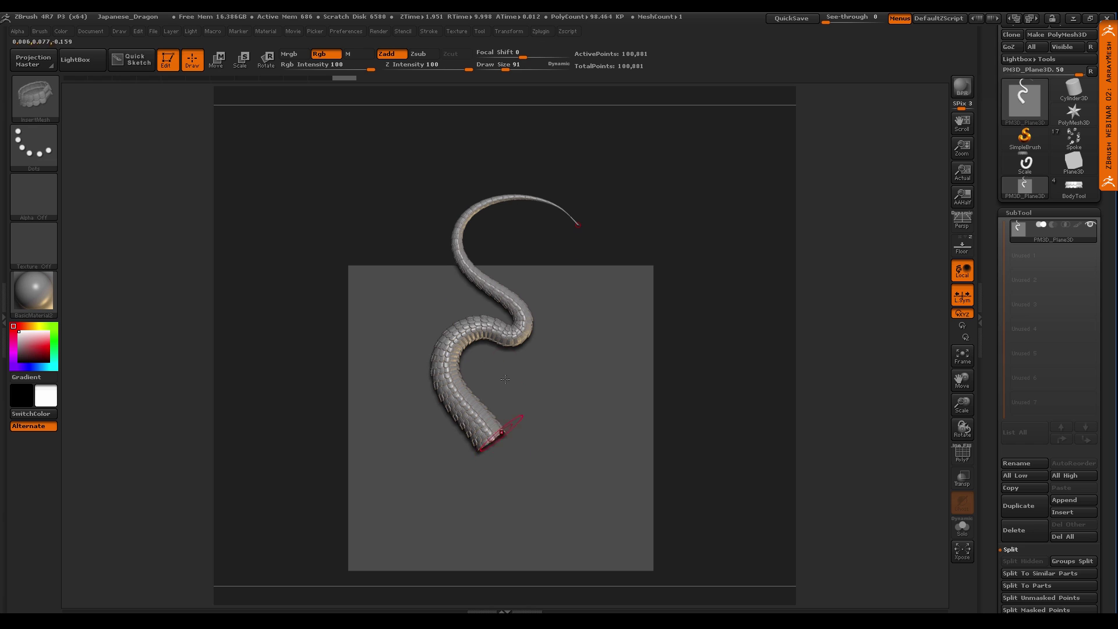
Flip the size Curve Falloff horizontally and update the body so the taper runs toward its lower end
{"action": "left_click", "coordinate": [428, 31]}
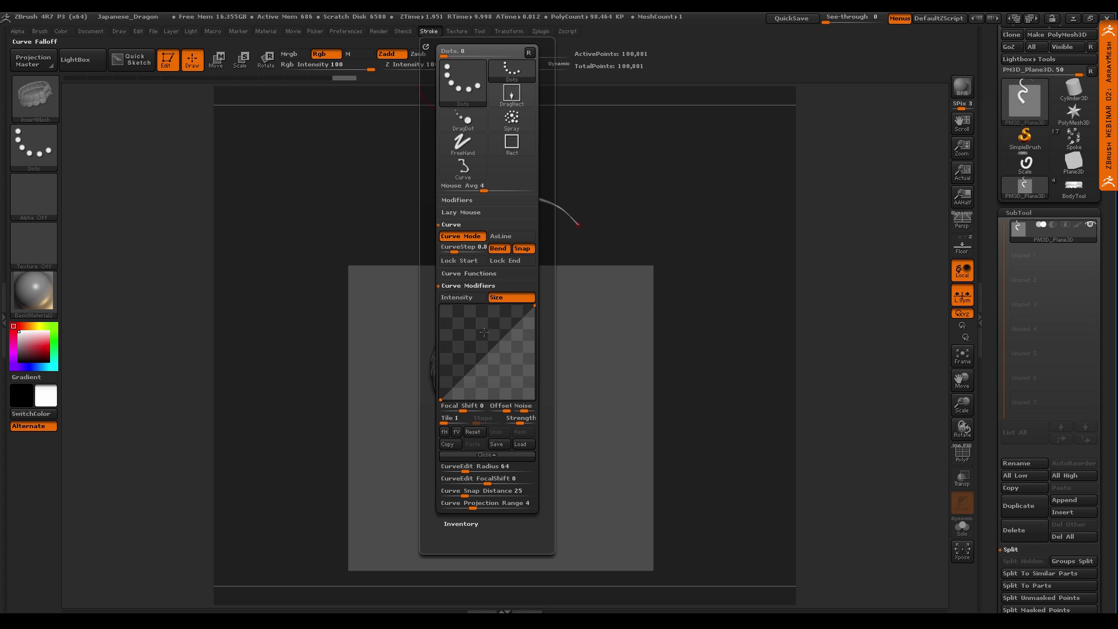
{"action": "left_click", "coordinate": [457, 432]}
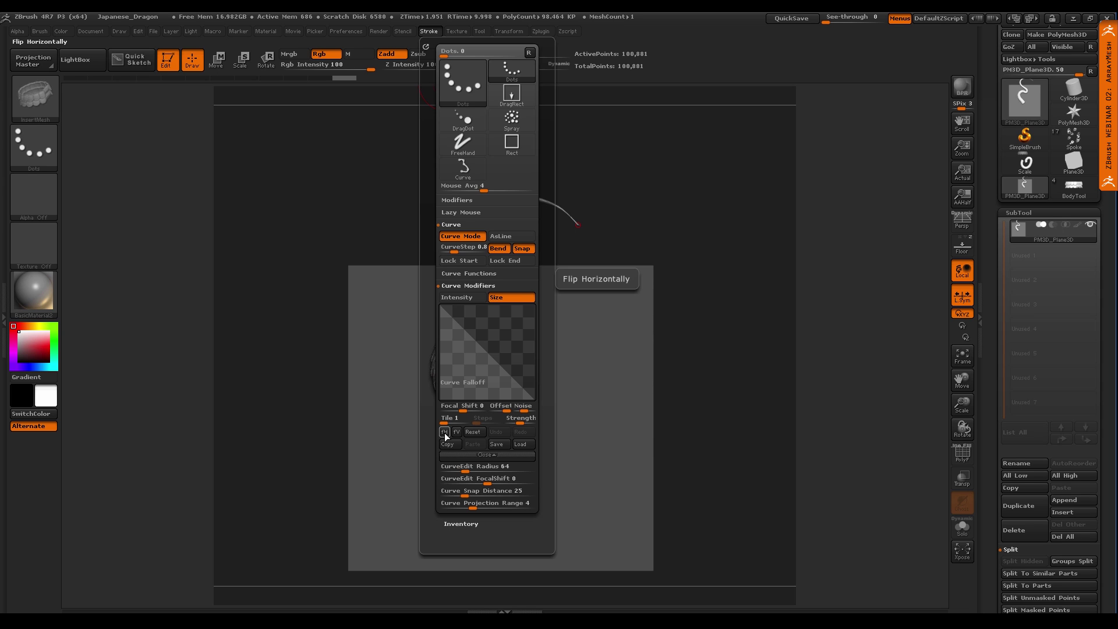
{"action": "left_click", "coordinate": [578, 224]}
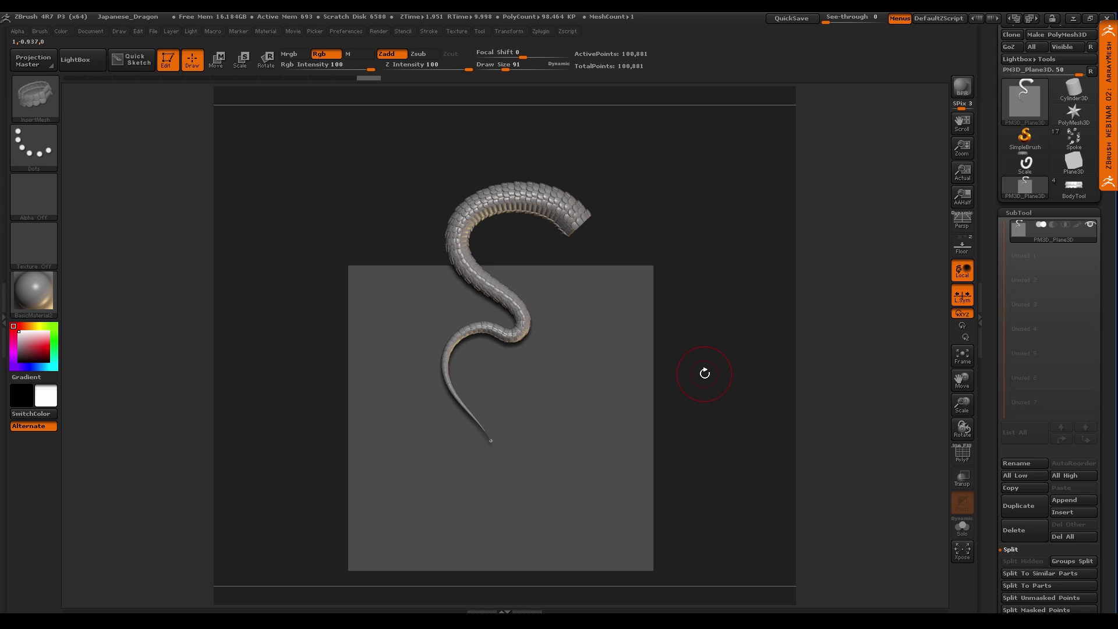
Raise the end of the size falloff to about half height and lower its start slightly, updating the body after each change
{"action": "left_click", "coordinate": [431, 31]}
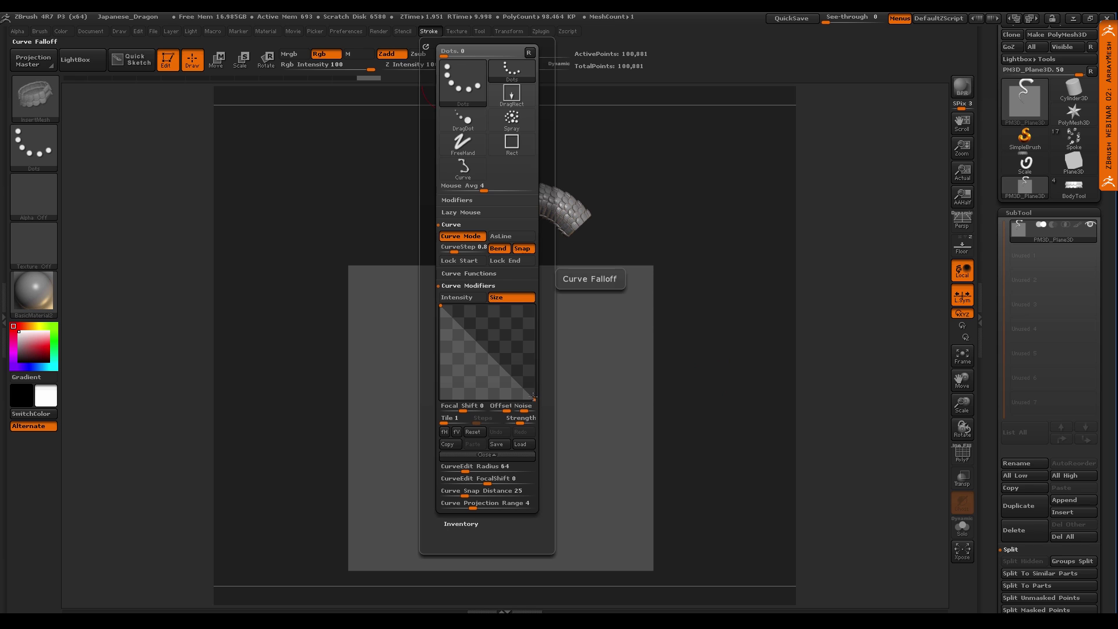
{"action": "left_click_drag", "start_coordinate": [533, 397], "coordinate": [522, 372]}
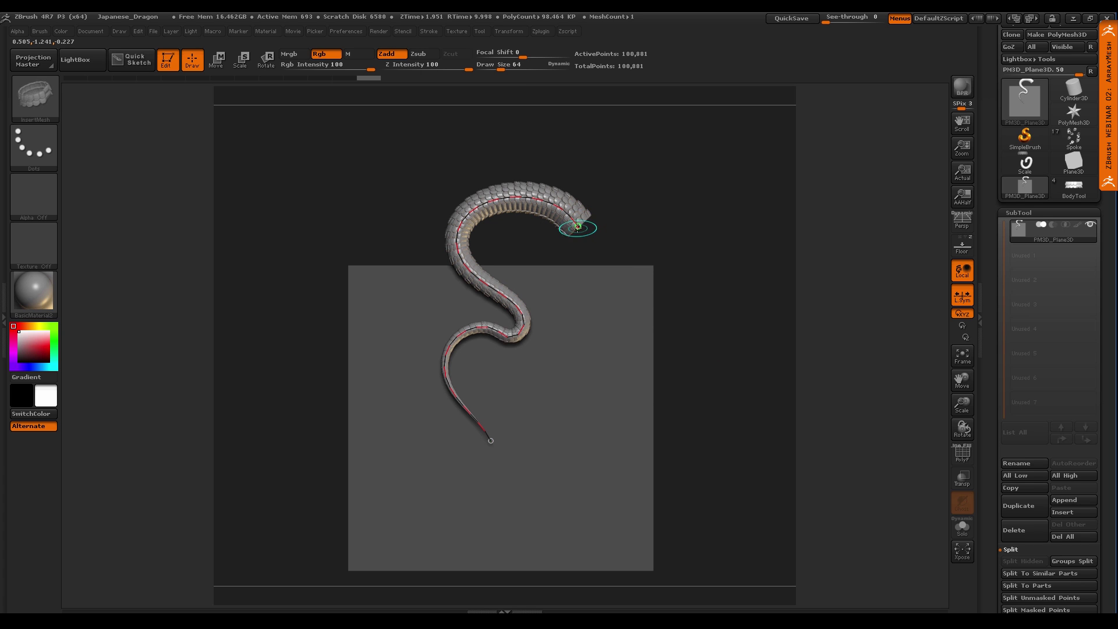
{"action": "left_click", "coordinate": [577, 227]}
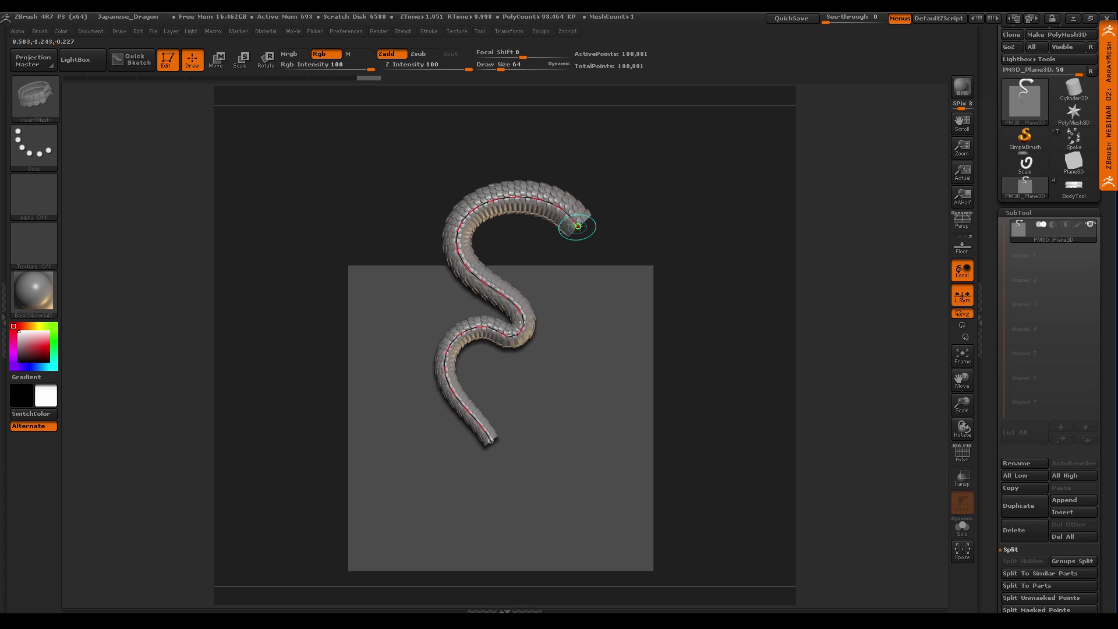
{"action": "left_click", "coordinate": [427, 32]}
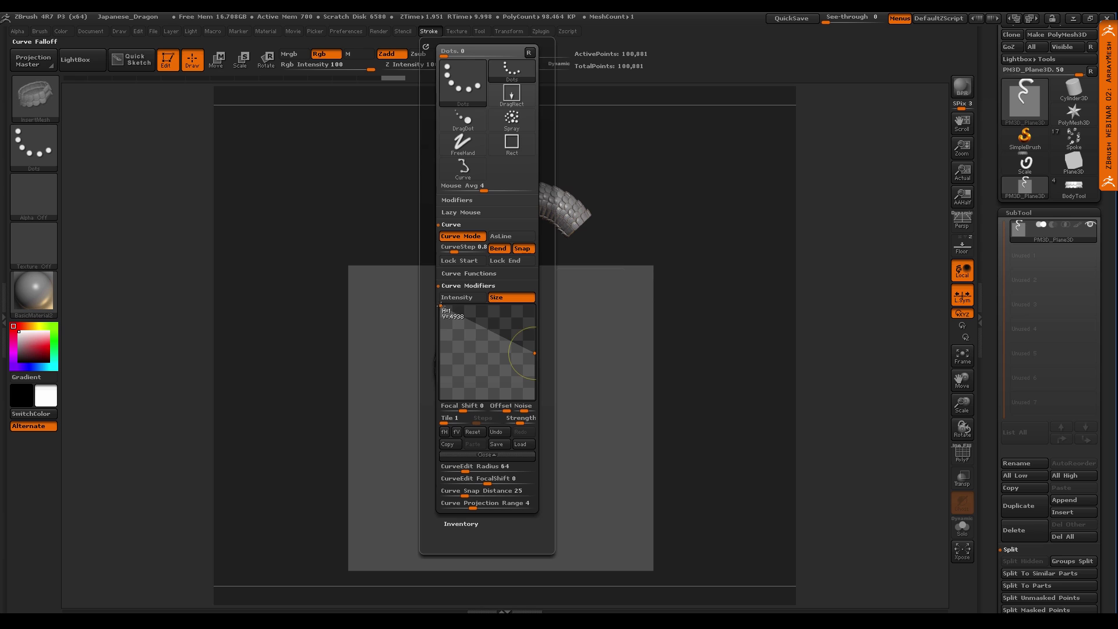
{"action": "left_click_drag", "start_coordinate": [441, 305], "coordinate": [442, 346]}
{"action": "left_click", "coordinate": [577, 225]}
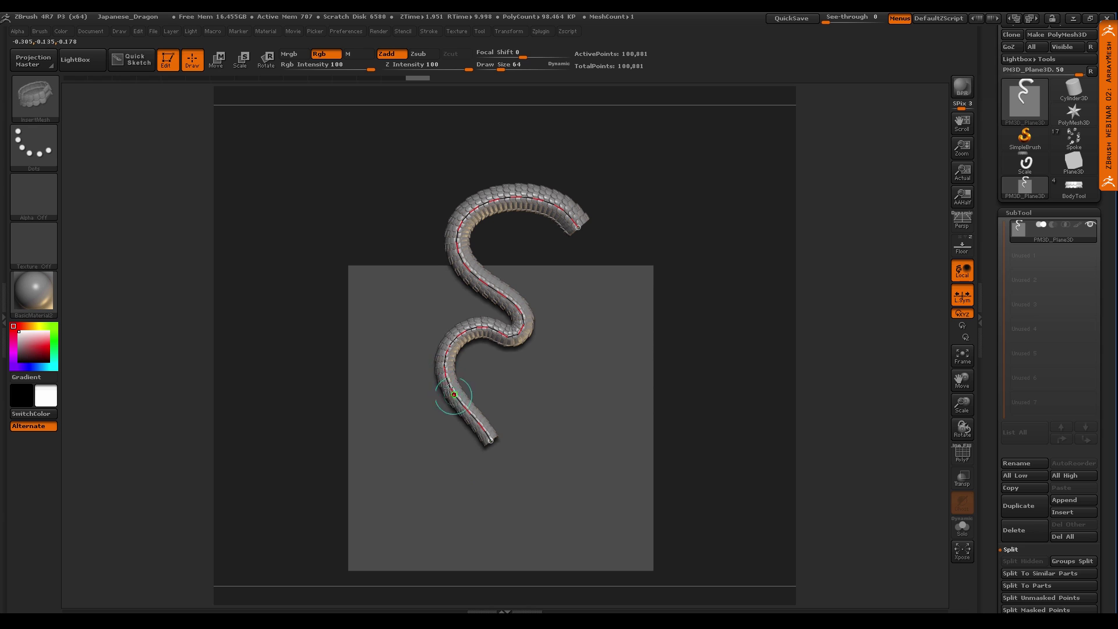
Raise the middle of the size falloff graph and update the body to thicken its middle and lower sections
{"action": "left_click", "coordinate": [431, 32]}
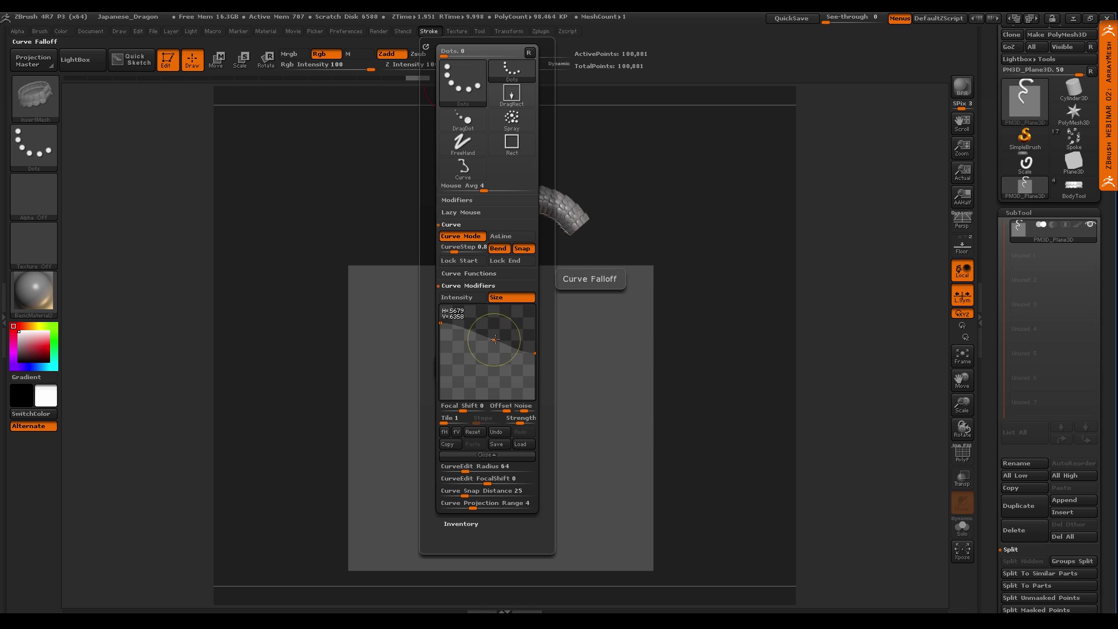
{"action": "left_click_drag", "start_coordinate": [496, 337], "coordinate": [526, 323]}
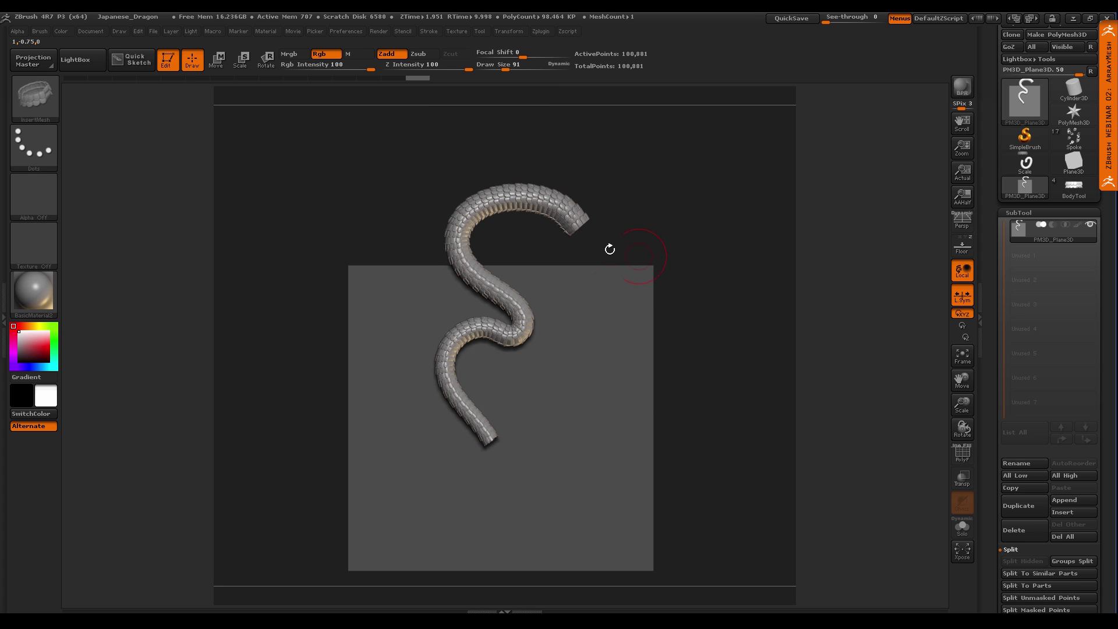
{"action": "left_click", "coordinate": [577, 228]}
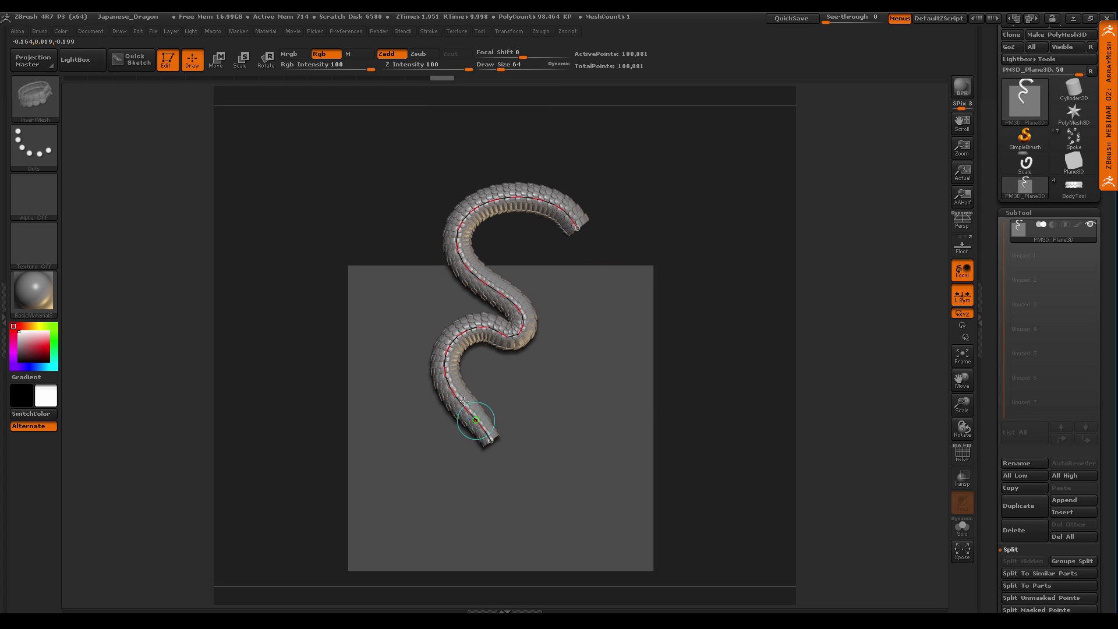
{"action": "left_click", "coordinate": [499, 399]}
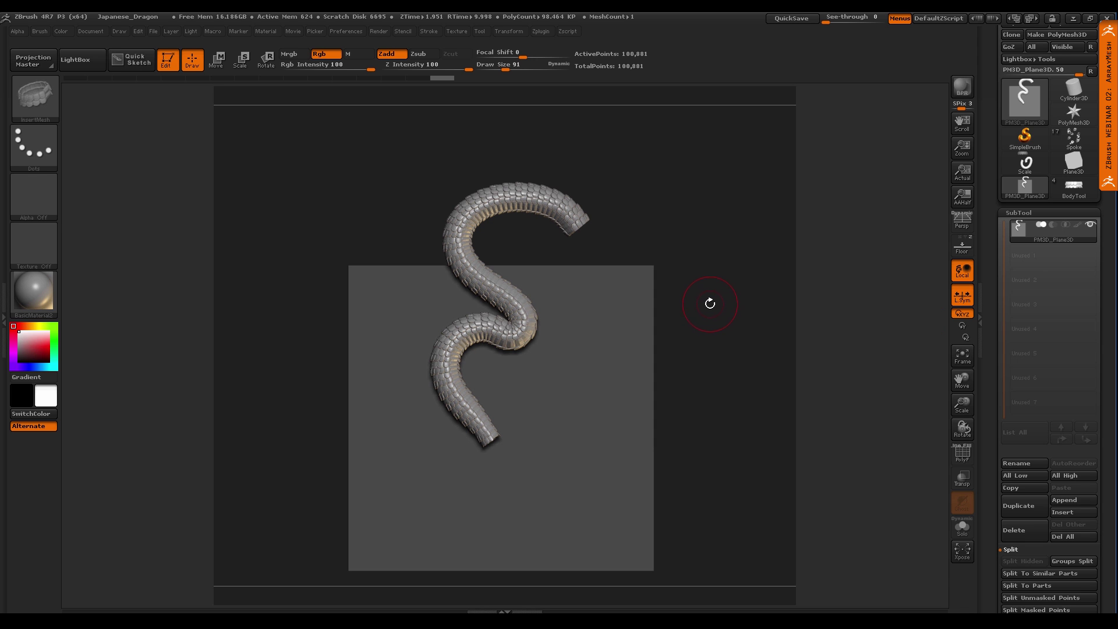
Open the Tattoo dragon project without saving the current one, and show the full document page
{"action": "key", "text": "ctrl+o"}
{"action": "left_click", "coordinate": [607, 354]}
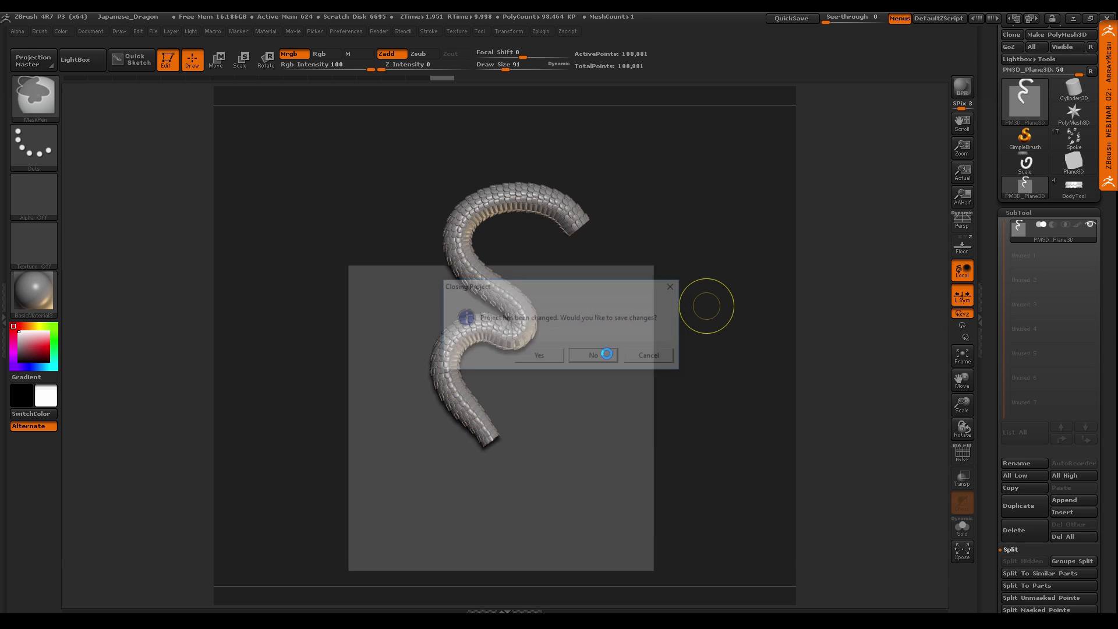
{"action": "key", "text": "Escape"}
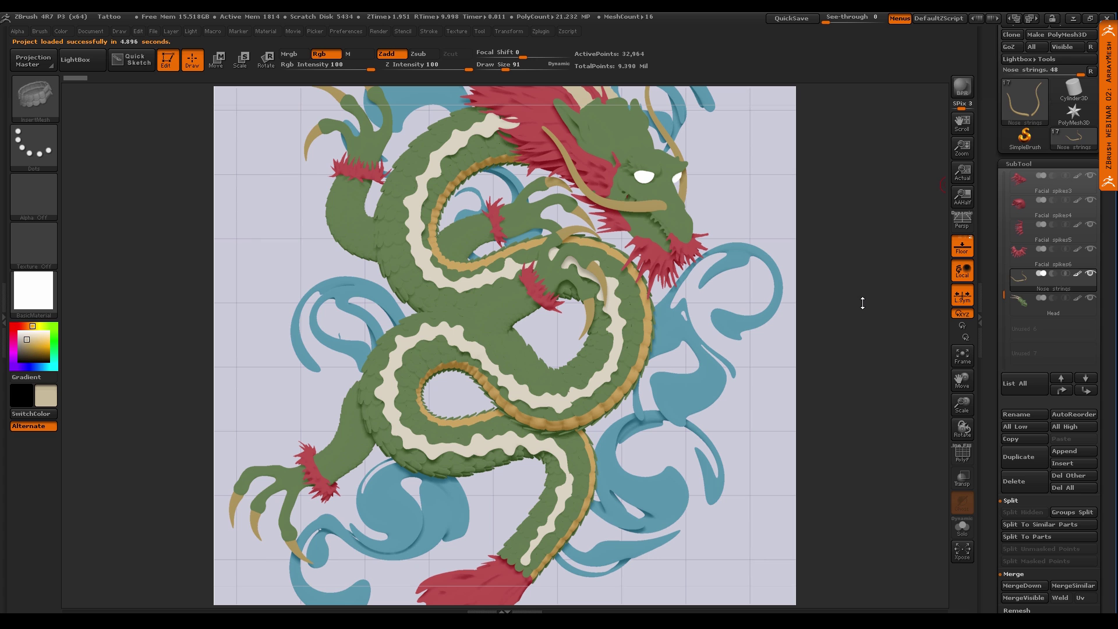
{"action": "left_click_drag", "start_coordinate": [962, 149], "coordinate": [961, 87]}
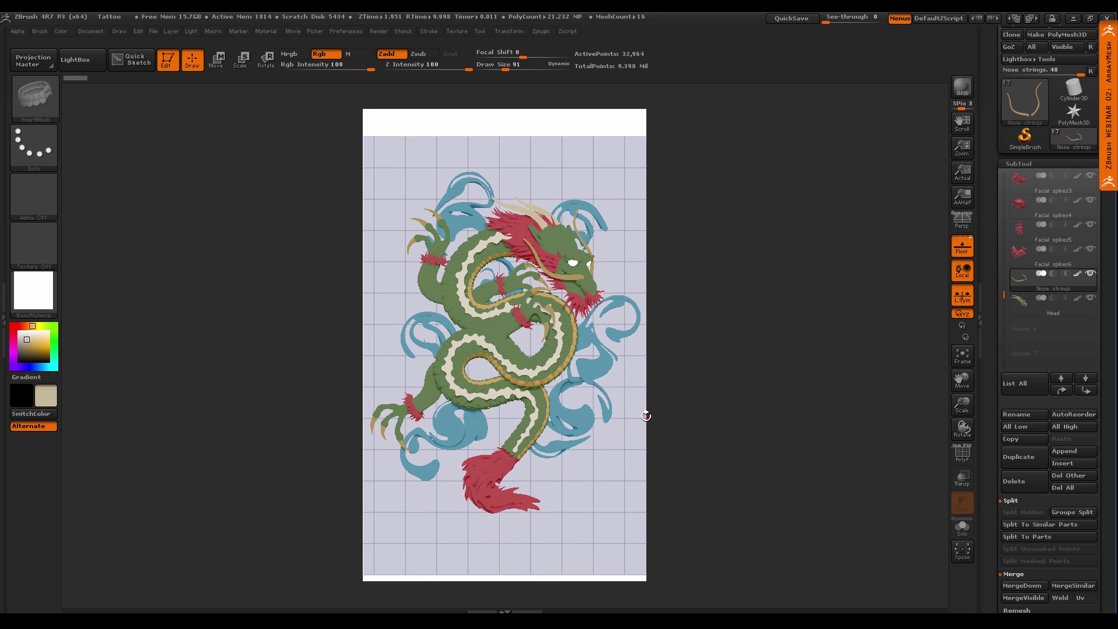
Bring up the BasicMaterial's modifier settings alongside the canvas
{"action": "mouse_move", "coordinate": [50, 306]}
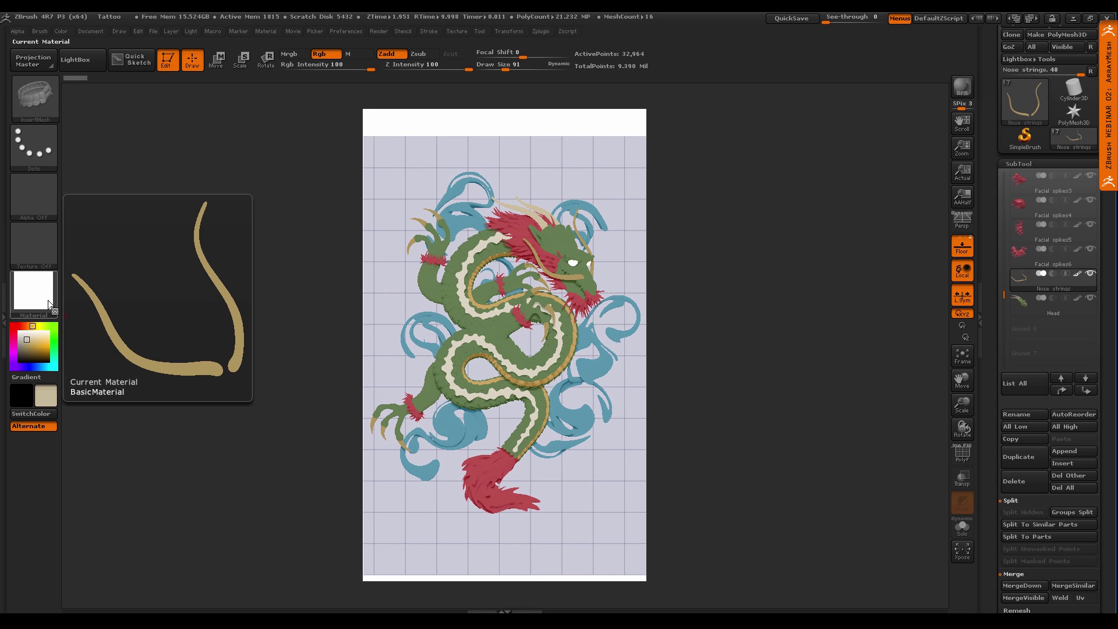
{"action": "left_click", "coordinate": [3, 317]}
{"action": "left_click", "coordinate": [53, 254]}
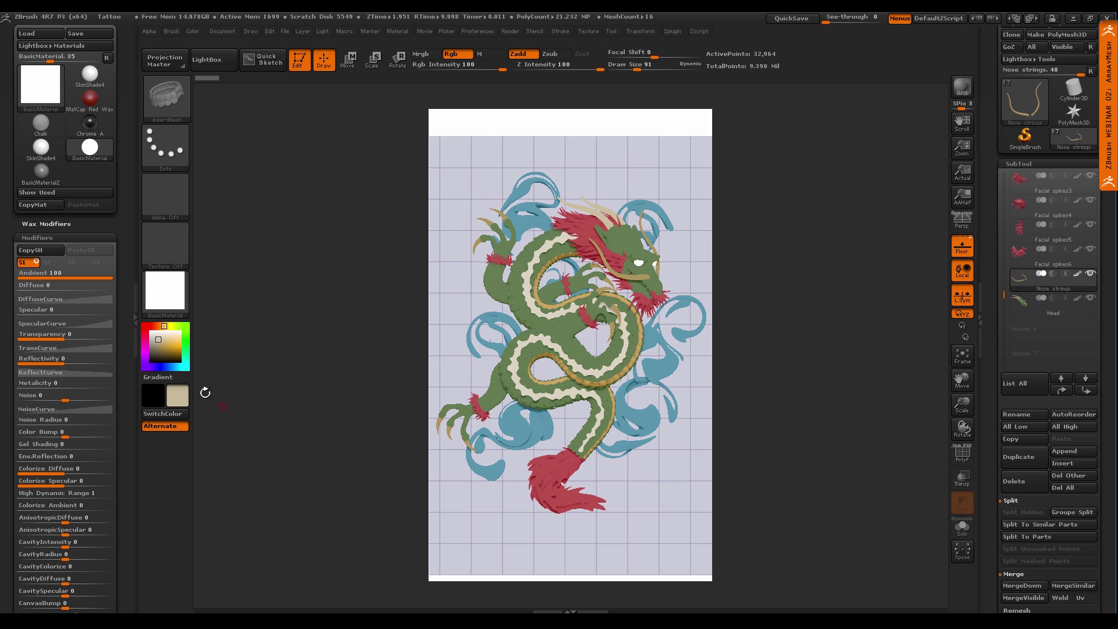
{"action": "left_click_drag", "start_coordinate": [127, 336], "coordinate": [130, 410]}
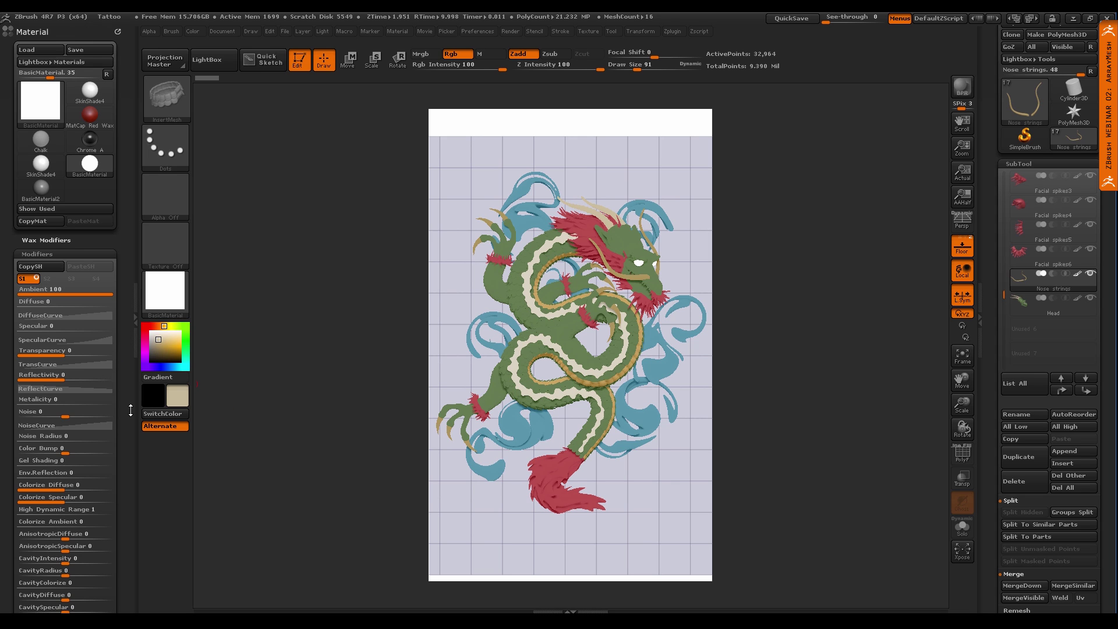
Dock the Render palette above the material settings and expand its BPR Filters
{"action": "left_click", "coordinate": [513, 31]}
{"action": "left_click_drag", "start_coordinate": [445, 108], "coordinate": [58, 105]}
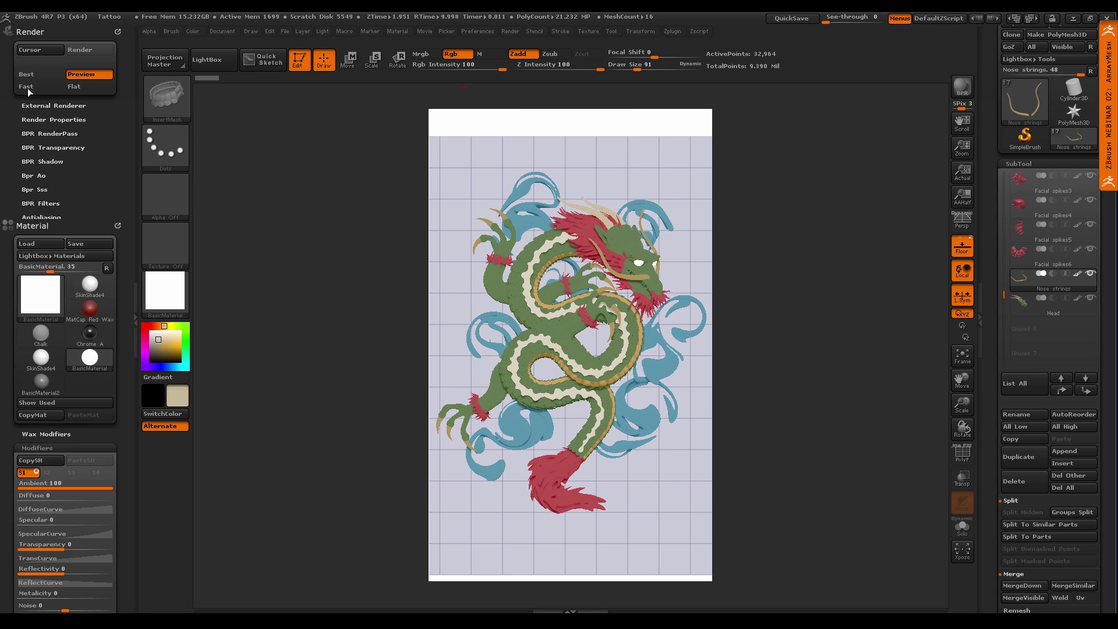
{"action": "left_click", "coordinate": [53, 202]}
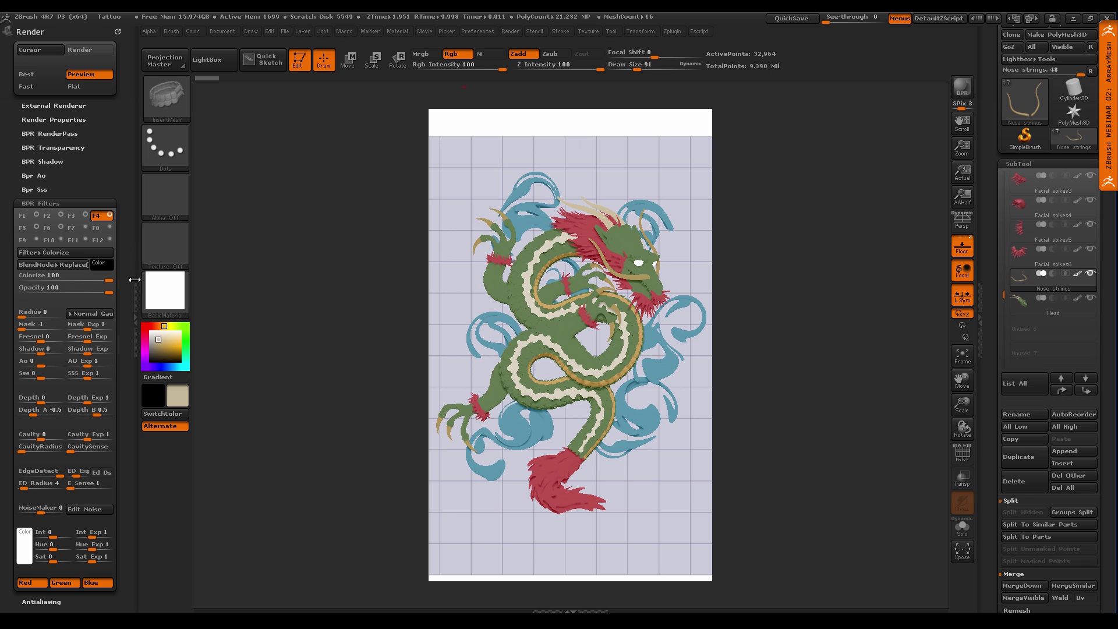
Set the document background color to black and run a BPR render of the dragon
{"action": "key", "text": "shift"}
{"action": "left_click", "coordinate": [225, 31]}
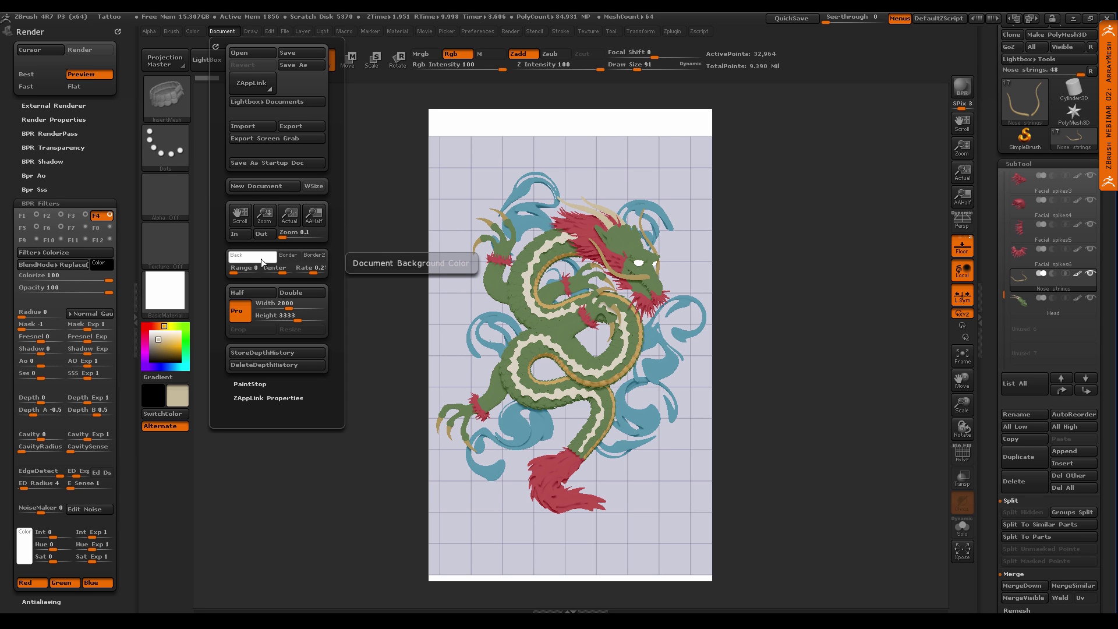
{"action": "left_click_drag", "start_coordinate": [261, 258], "coordinate": [159, 391]}
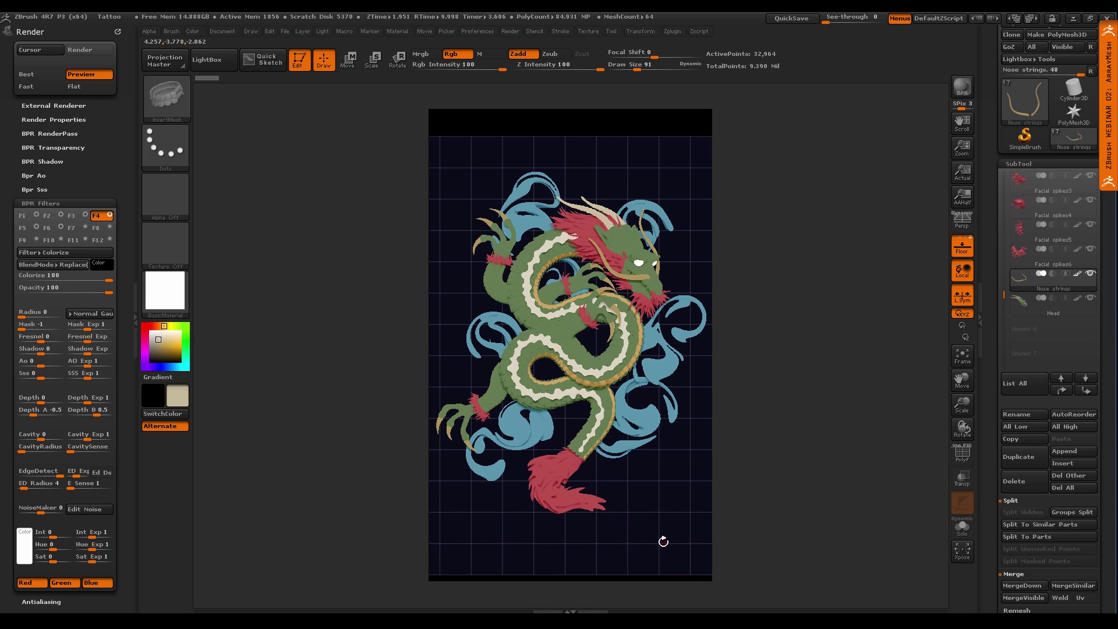
{"action": "key", "text": "shift"}
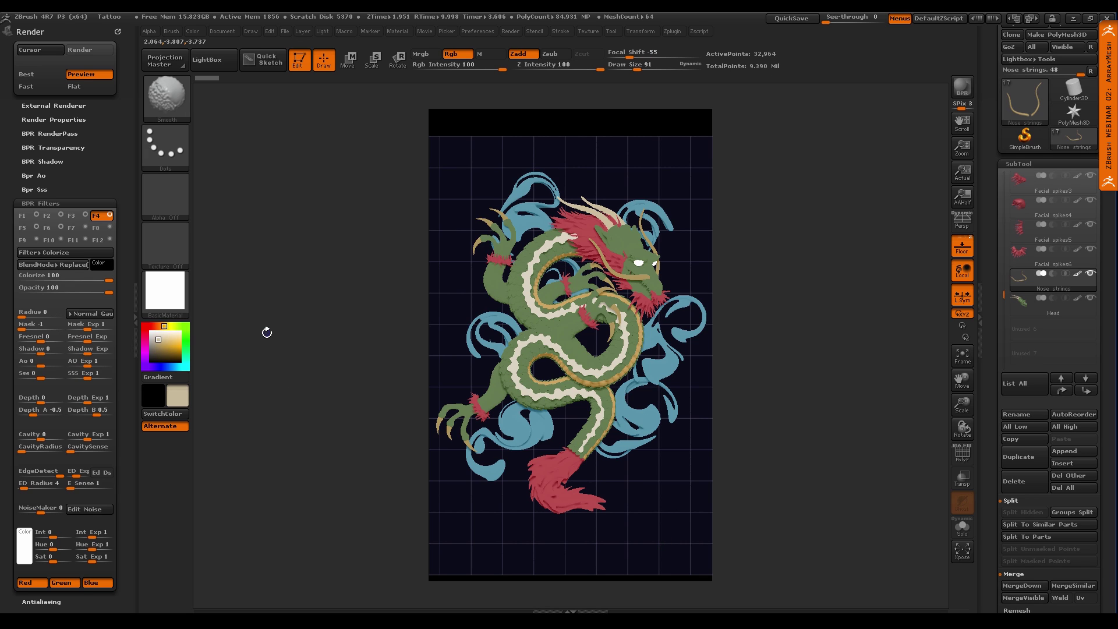
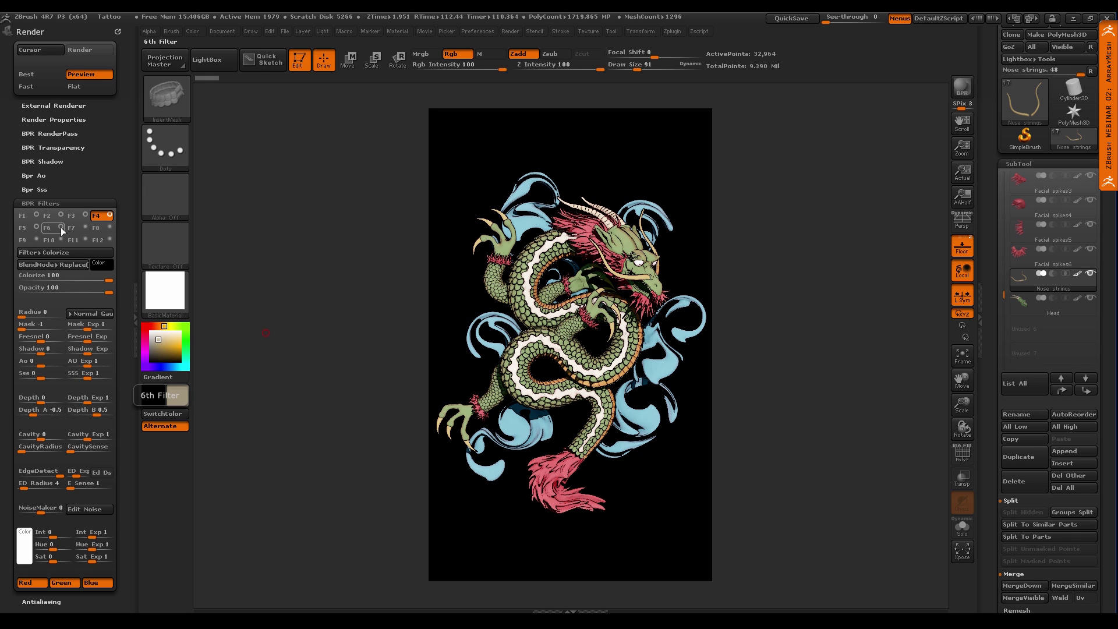
Turn off BPR filters F6 through F2 one by one to compare their effect on the rendered dragon
{"action": "left_click", "coordinate": [61, 227]}
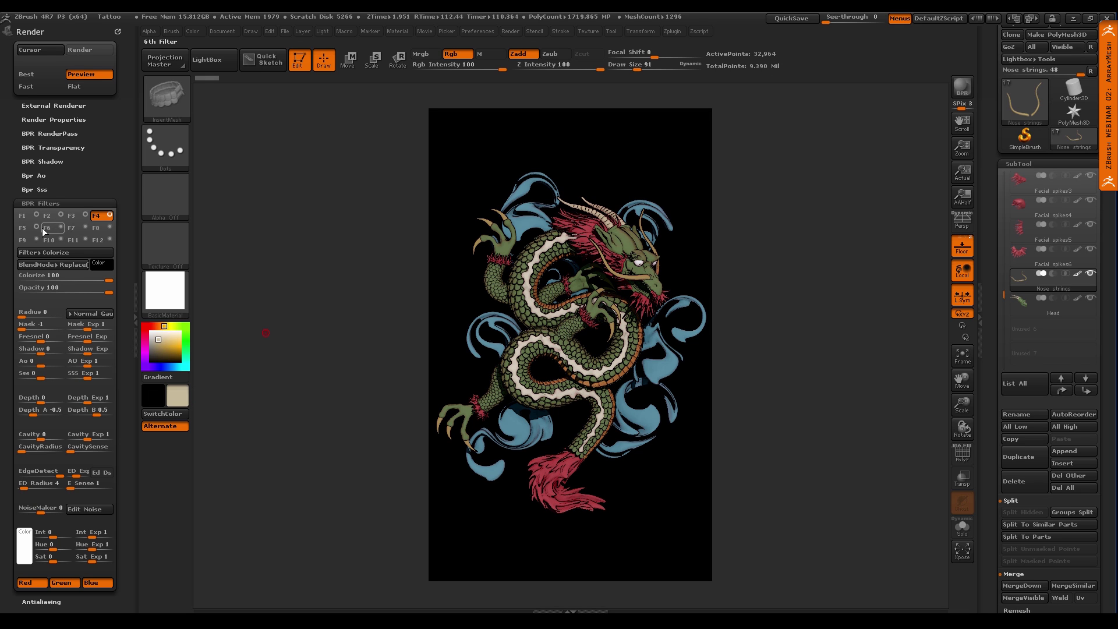
{"action": "left_click", "coordinate": [110, 216]}
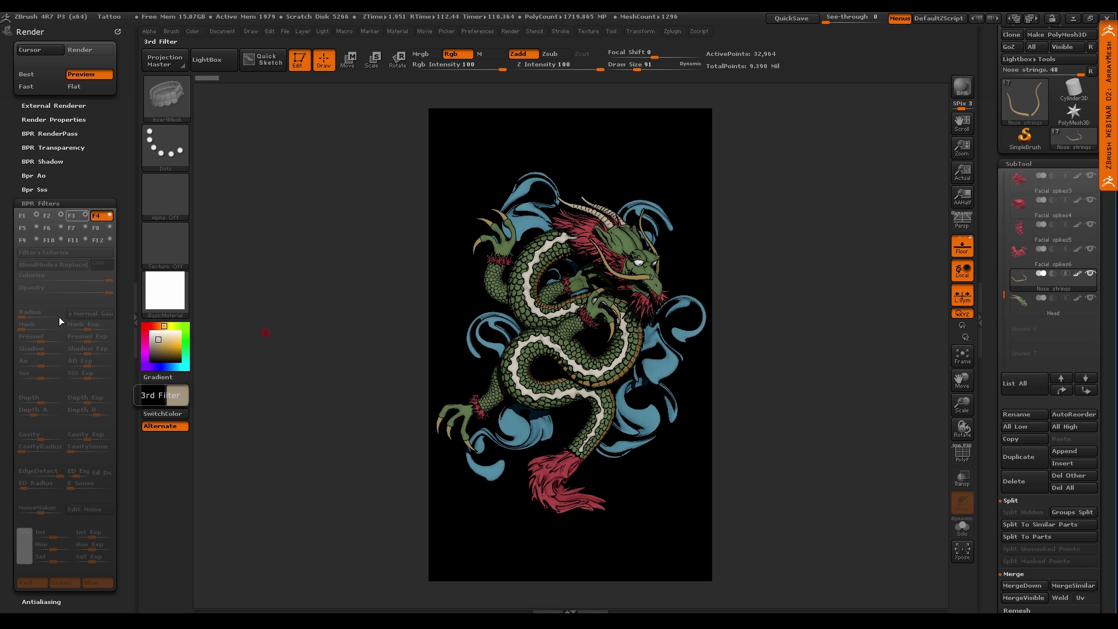
{"action": "left_click", "coordinate": [54, 215]}
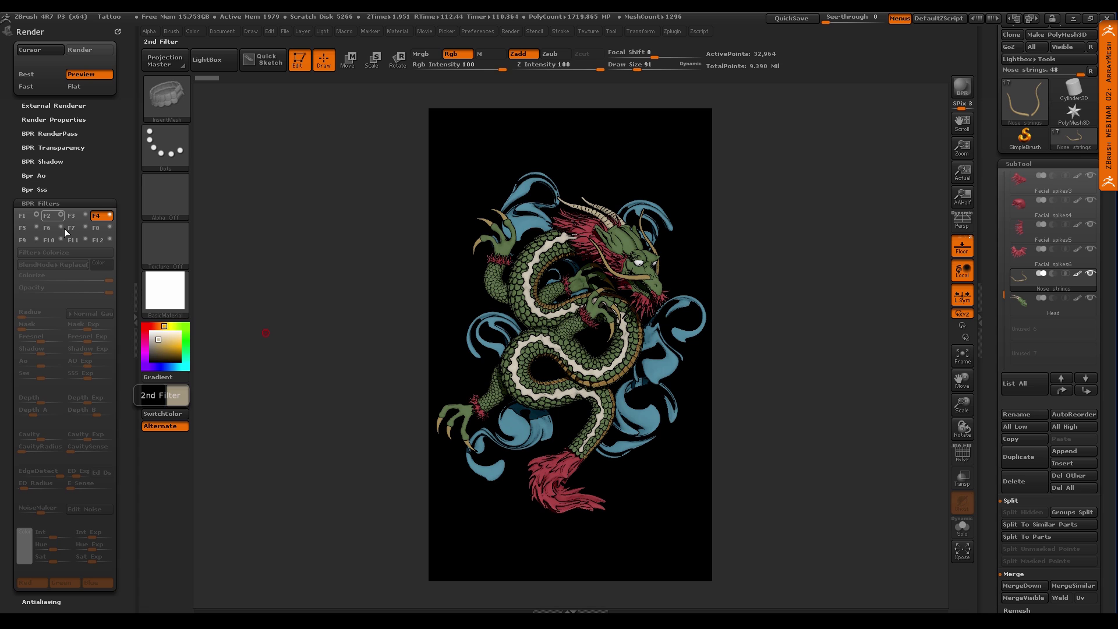
{"action": "left_click", "coordinate": [23, 216]}
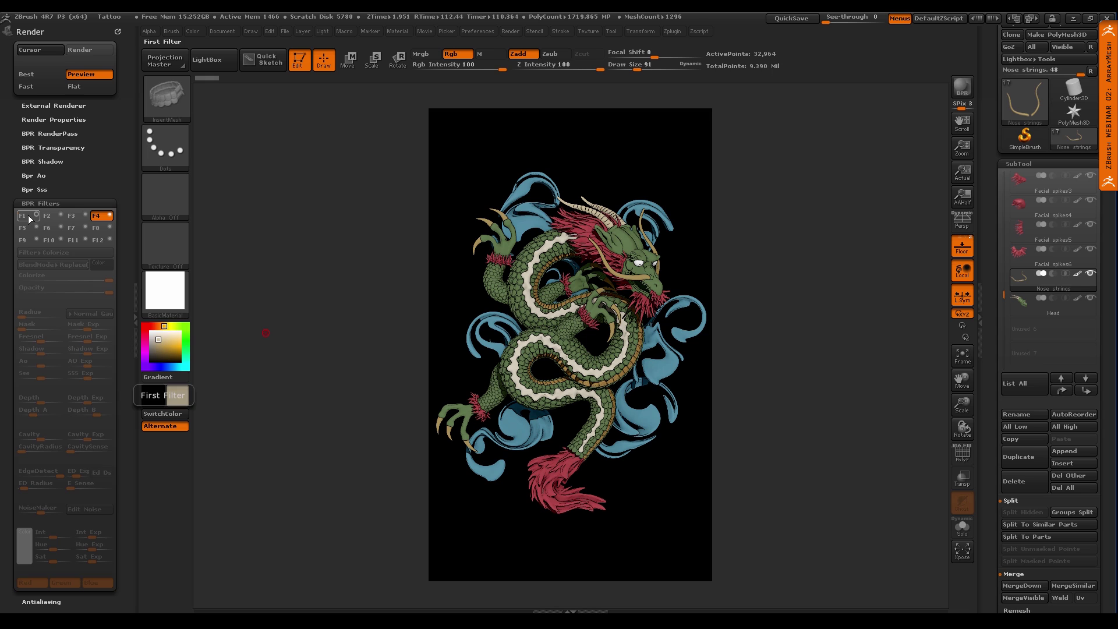
Show the settings of BPR filter F1, and turn F2 back on with its settings displayed
{"action": "left_click", "coordinate": [28, 215]}
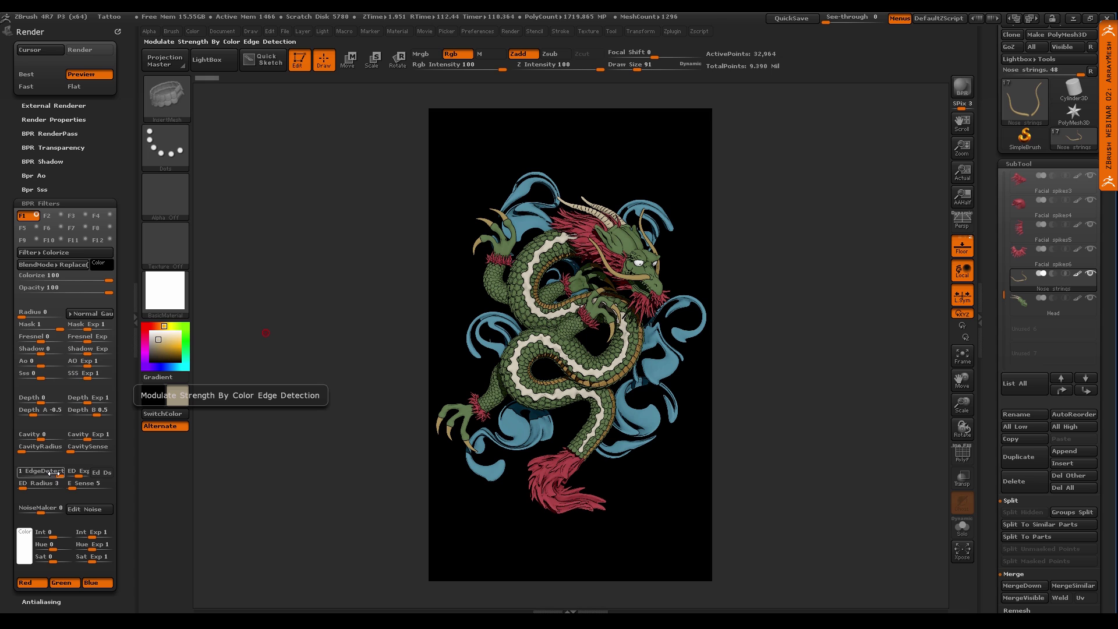
{"action": "left_click", "coordinate": [60, 216]}
{"action": "left_click", "coordinate": [57, 216]}
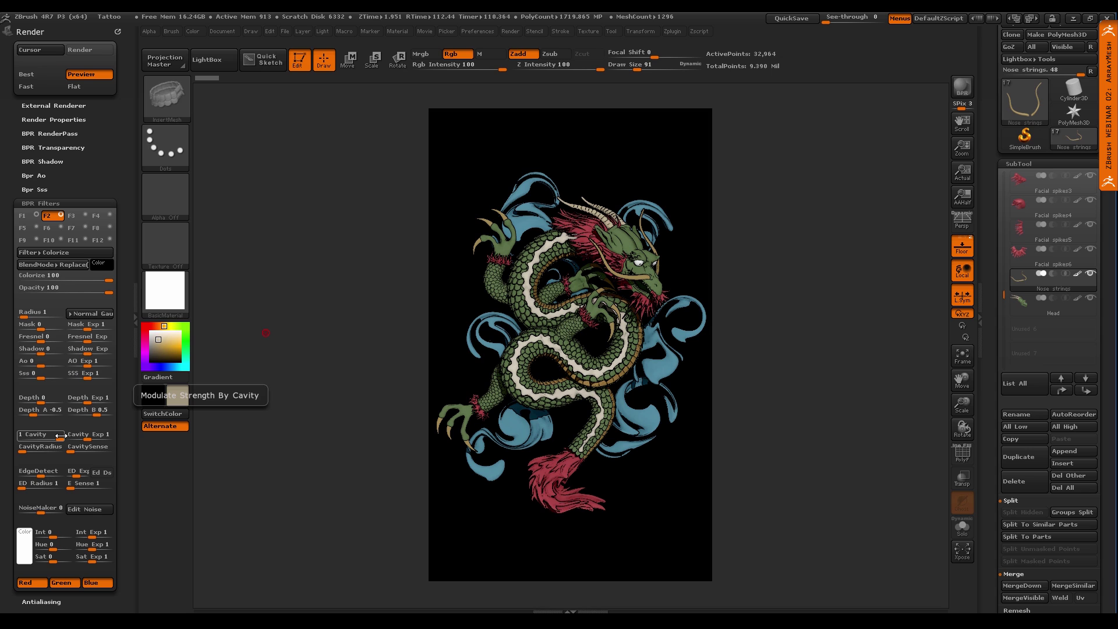
Turn BPR filters F3 through F6 back on one by one, trying red as the color of filter F4
{"action": "left_click", "coordinate": [80, 217]}
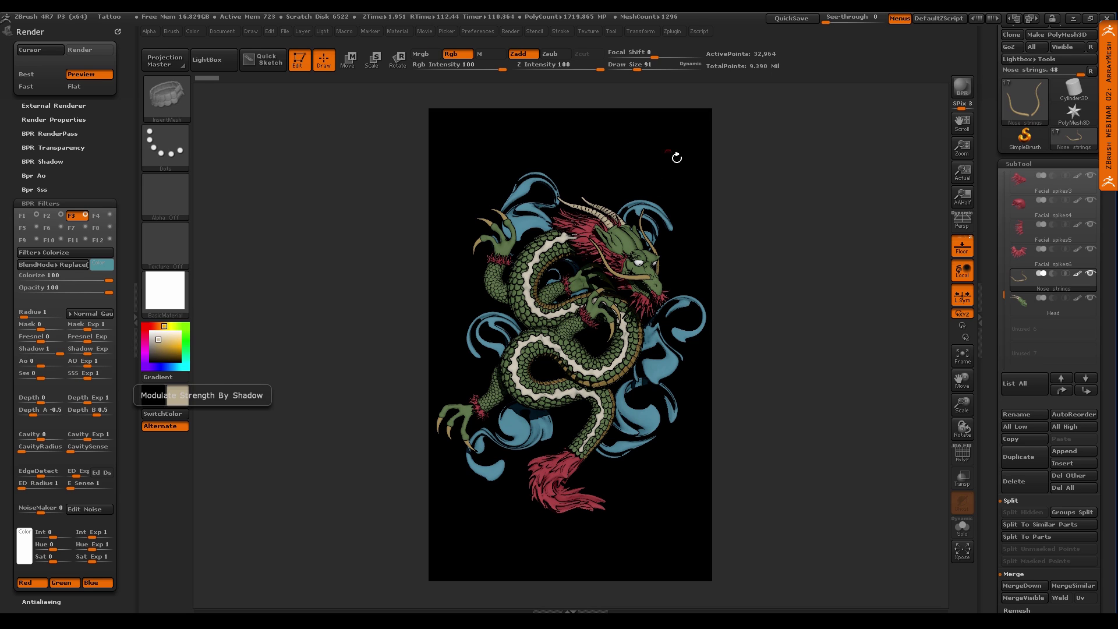
{"action": "left_click", "coordinate": [105, 218]}
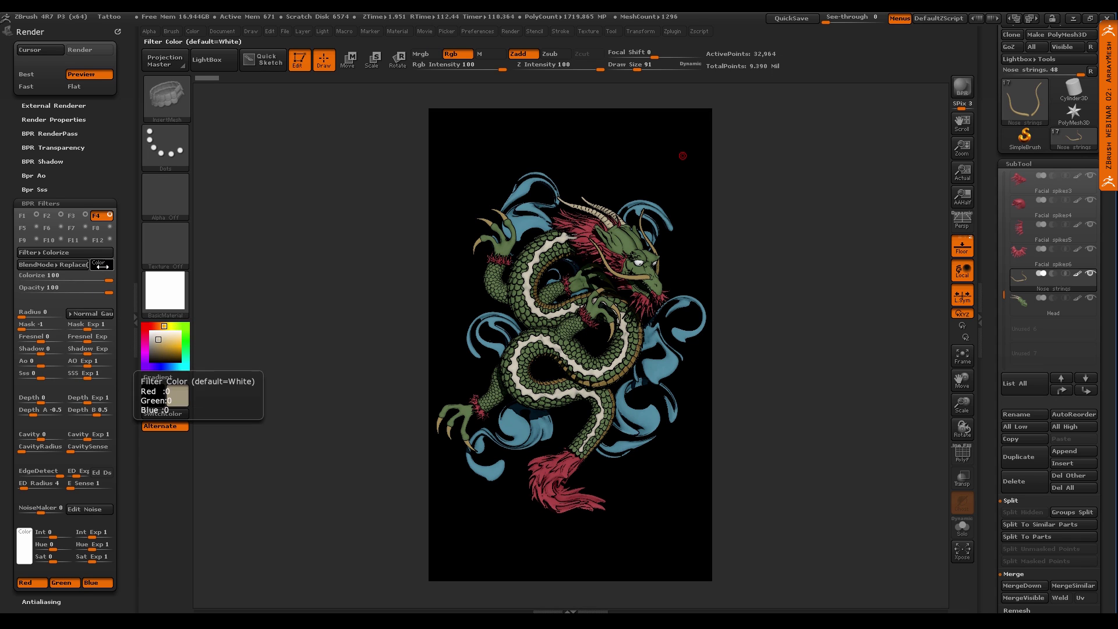
{"action": "left_click", "coordinate": [101, 262]}
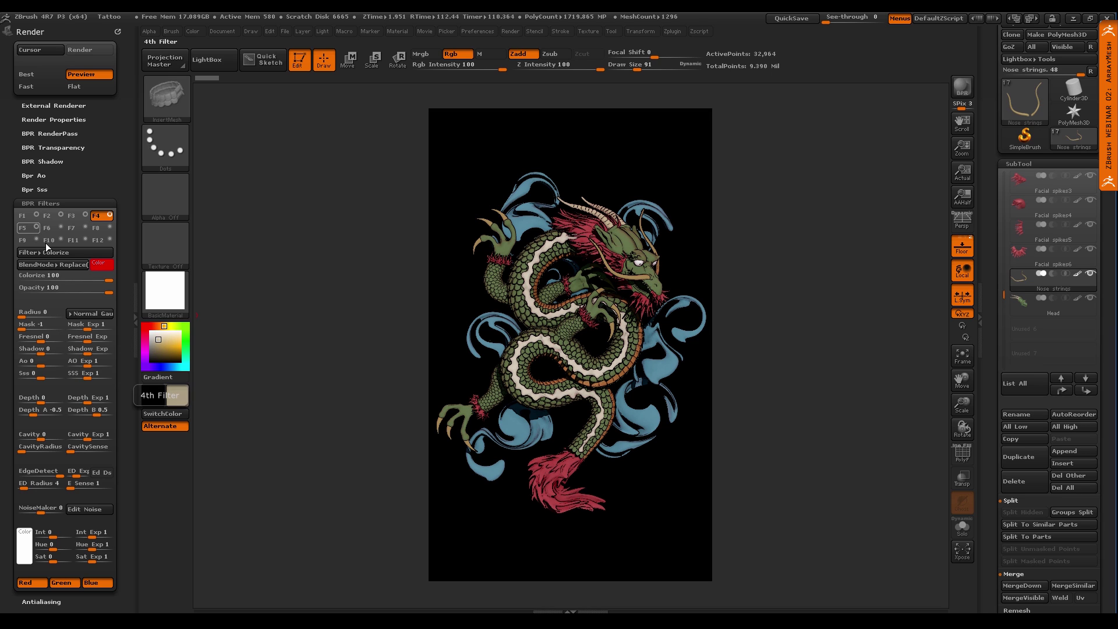
{"action": "left_click", "coordinate": [61, 225]}
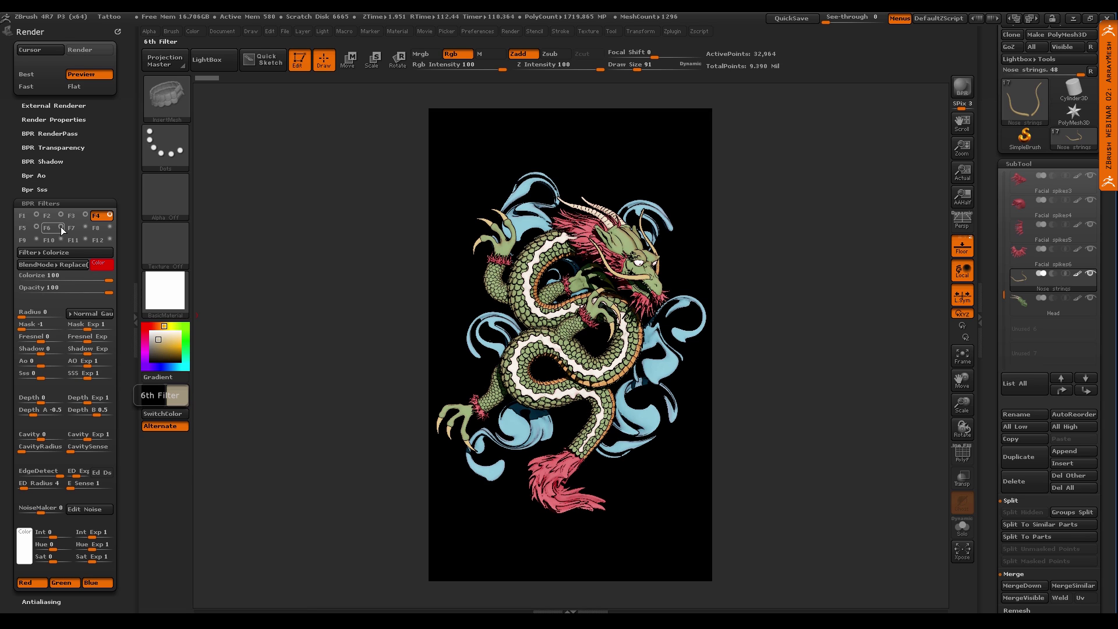
{"action": "left_click", "coordinate": [61, 227]}
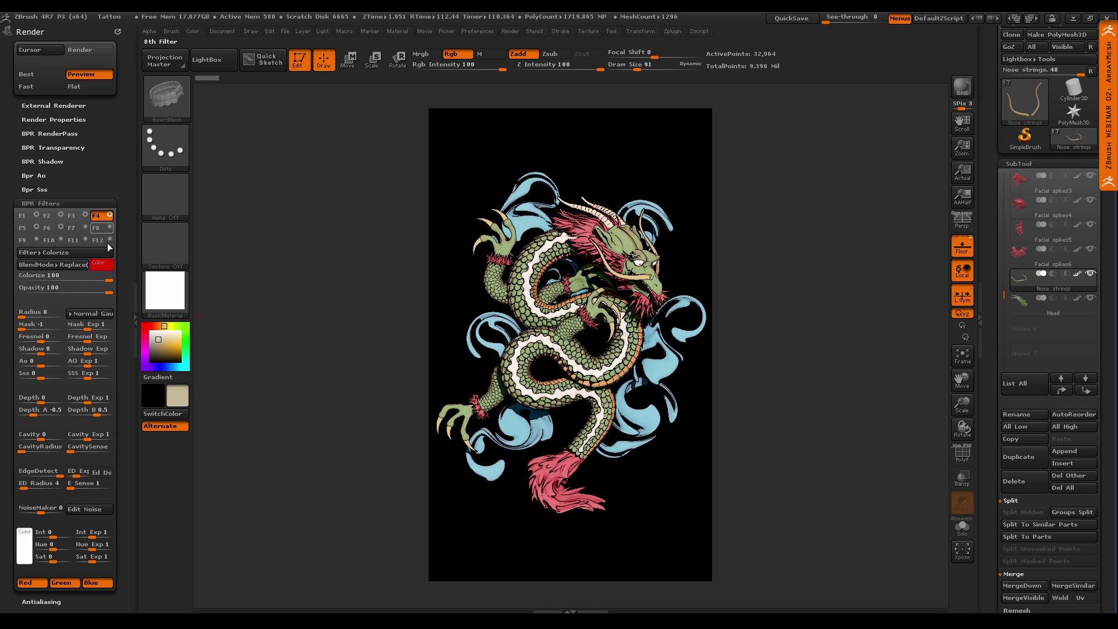
Set BPR filter F4's color back to black, and toggle filter F7 on and off to view its settings
{"action": "left_click", "coordinate": [99, 263]}
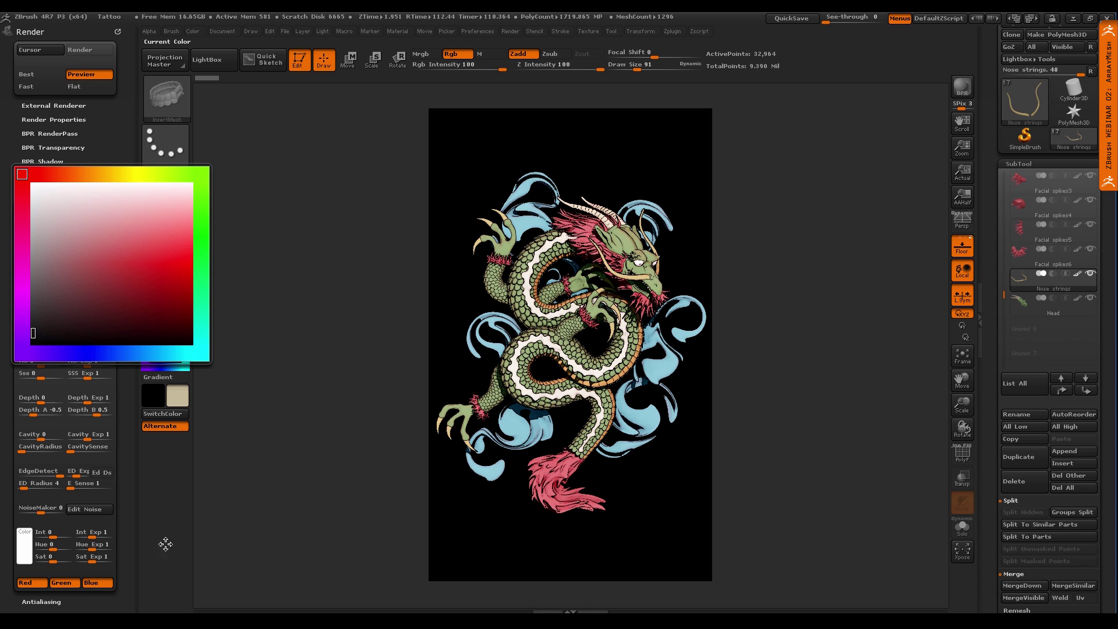
{"action": "left_click", "coordinate": [613, 490]}
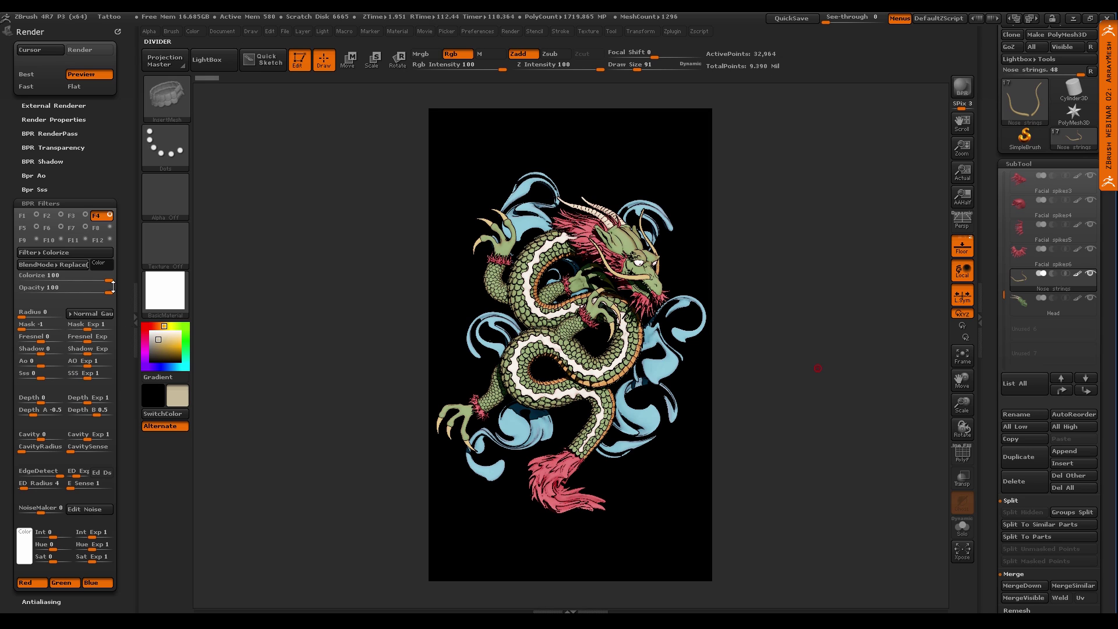
{"action": "left_click", "coordinate": [76, 228]}
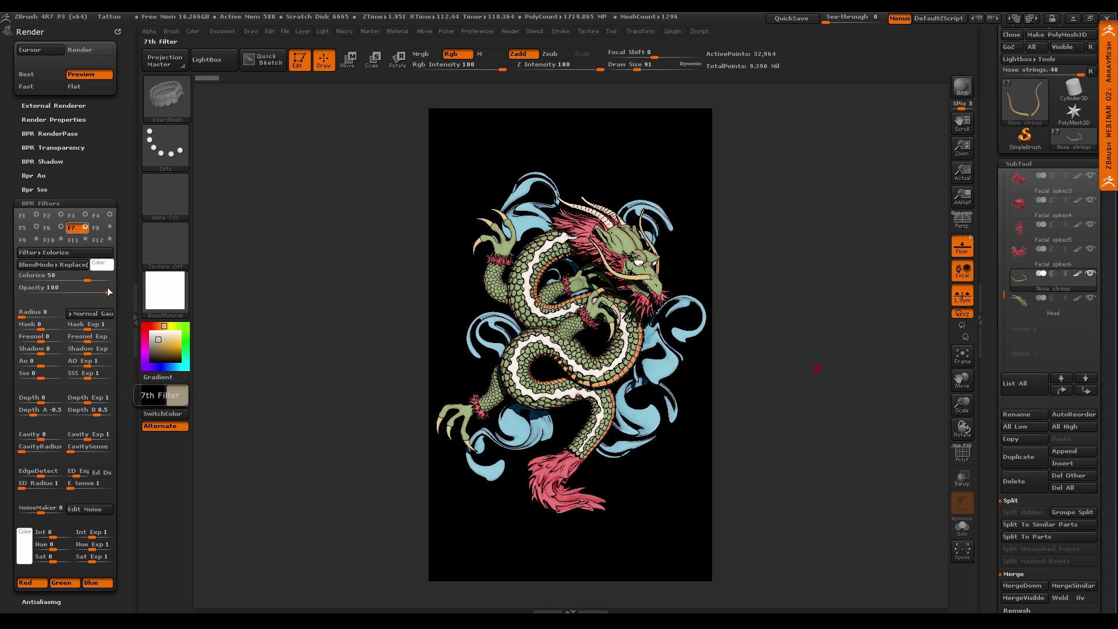
{"action": "left_click", "coordinate": [85, 227]}
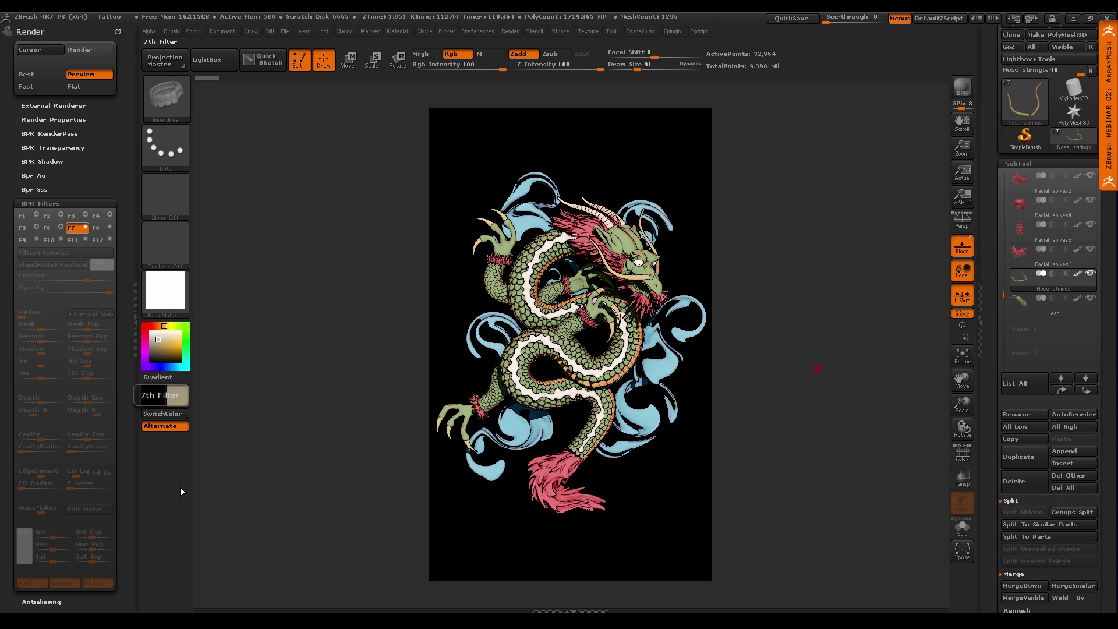
Grab the rendered dragon document as a texture and preview it as the current texture
{"action": "left_click", "coordinate": [174, 243]}
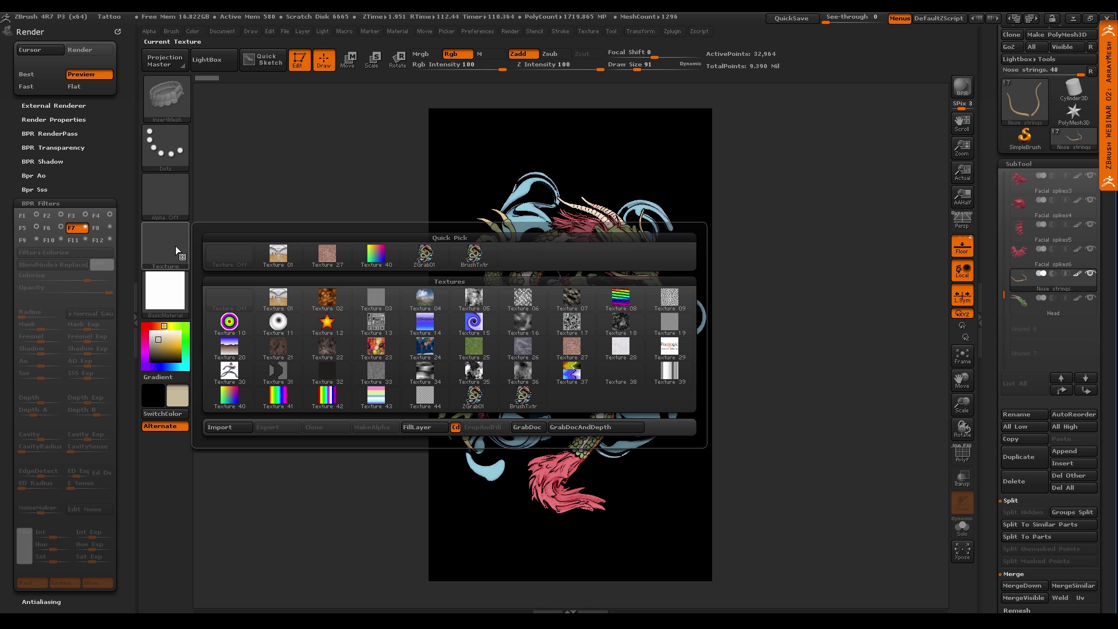
{"action": "left_click", "coordinate": [174, 245]}
{"action": "left_click", "coordinate": [528, 427]}
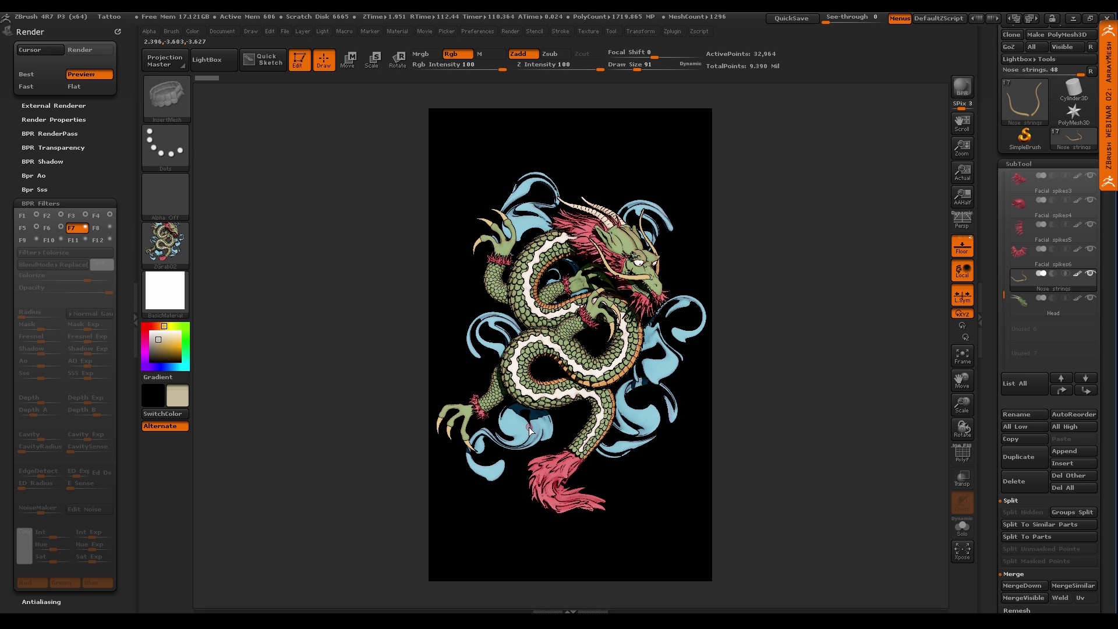
{"action": "mouse_move", "coordinate": [166, 239]}
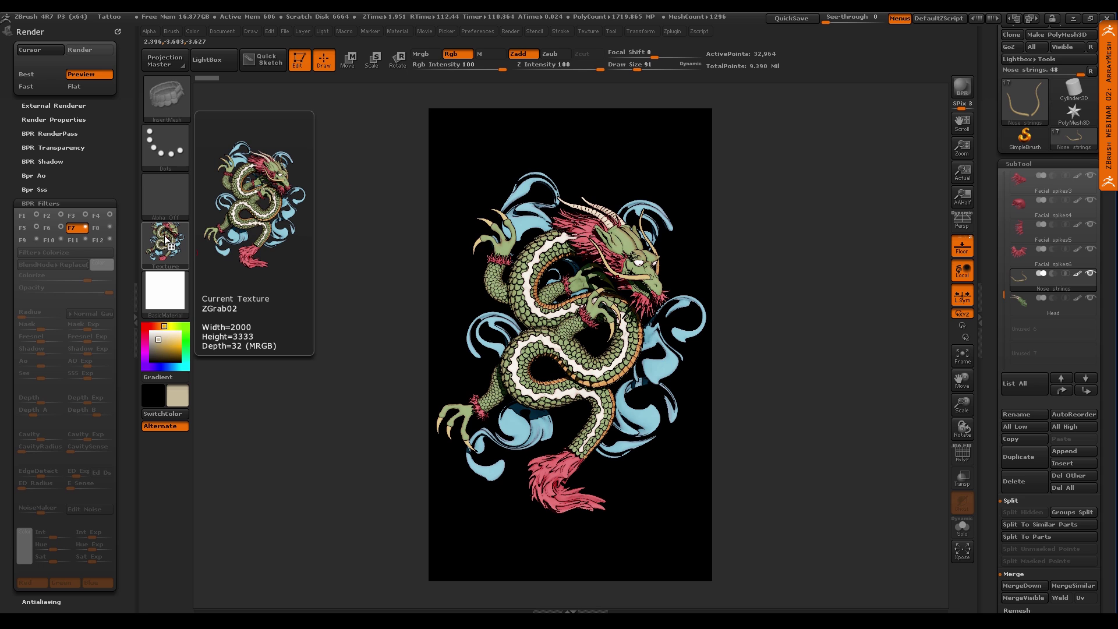
Load the Torso tool from the Dragon folder and frame it in the document
{"action": "scroll", "coordinate": [1024, 116], "scroll_direction": "up", "scroll_amount": 2}
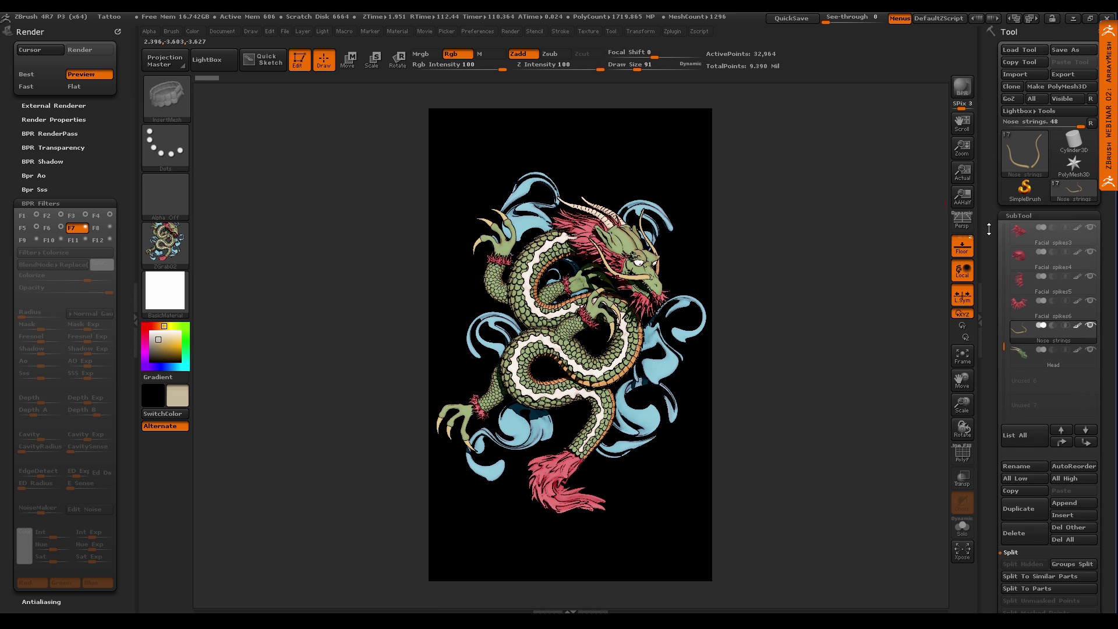
{"action": "left_click", "coordinate": [1020, 48]}
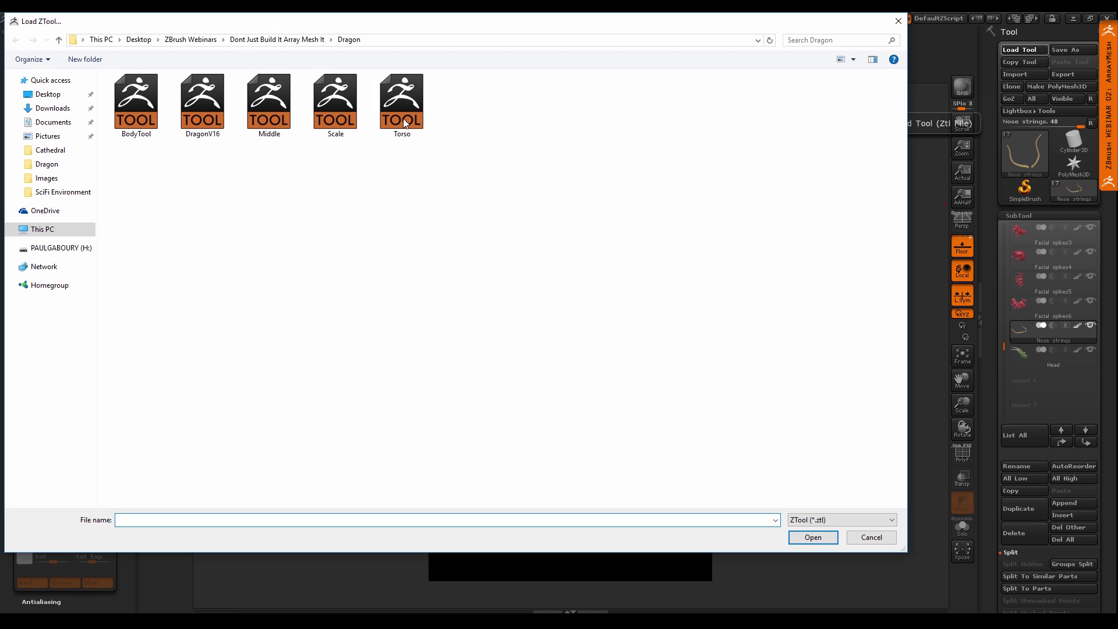
{"action": "double_click", "coordinate": [413, 110]}
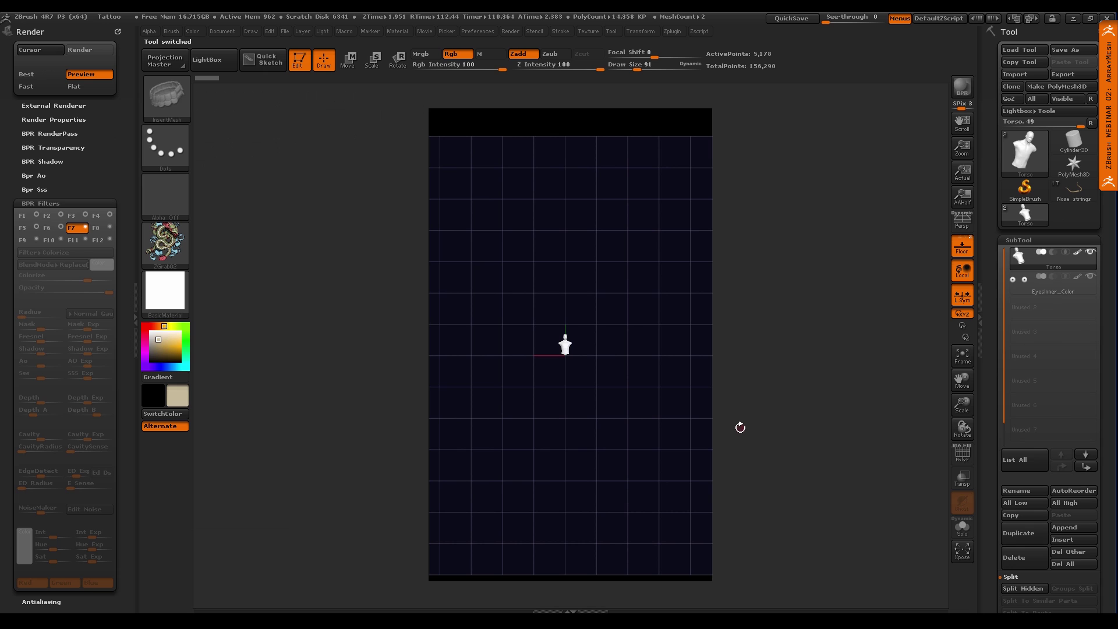
{"action": "key", "text": "f"}
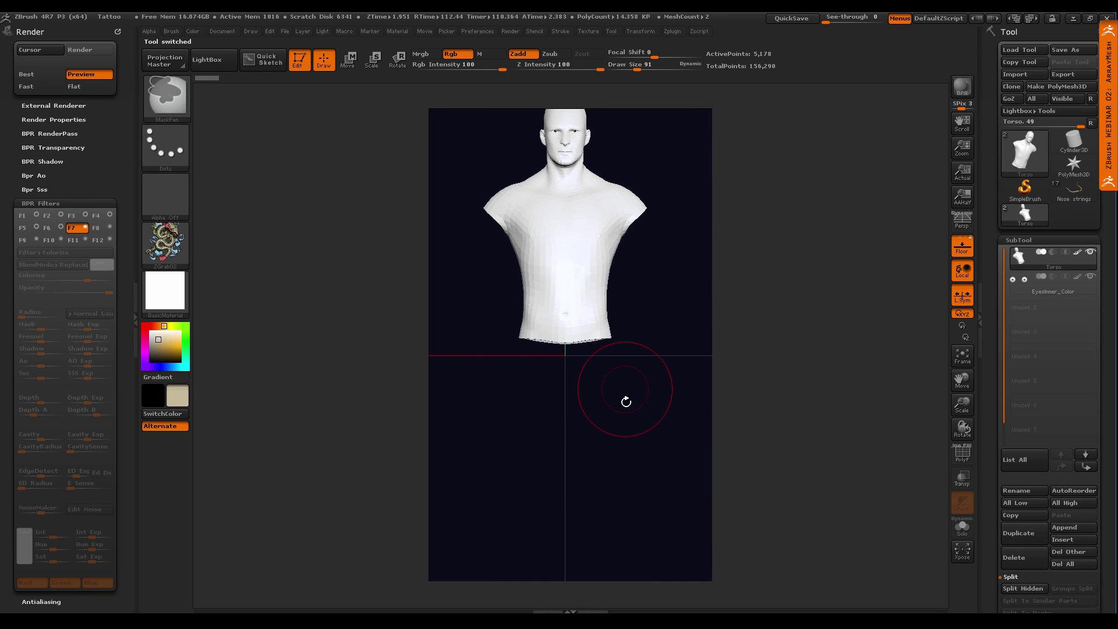
Reveal the figure's full body, undo that, and delete the hidden geometry so only the torso and head remain
{"action": "left_click", "coordinate": [764, 388], "text": "ctrl+shift"}
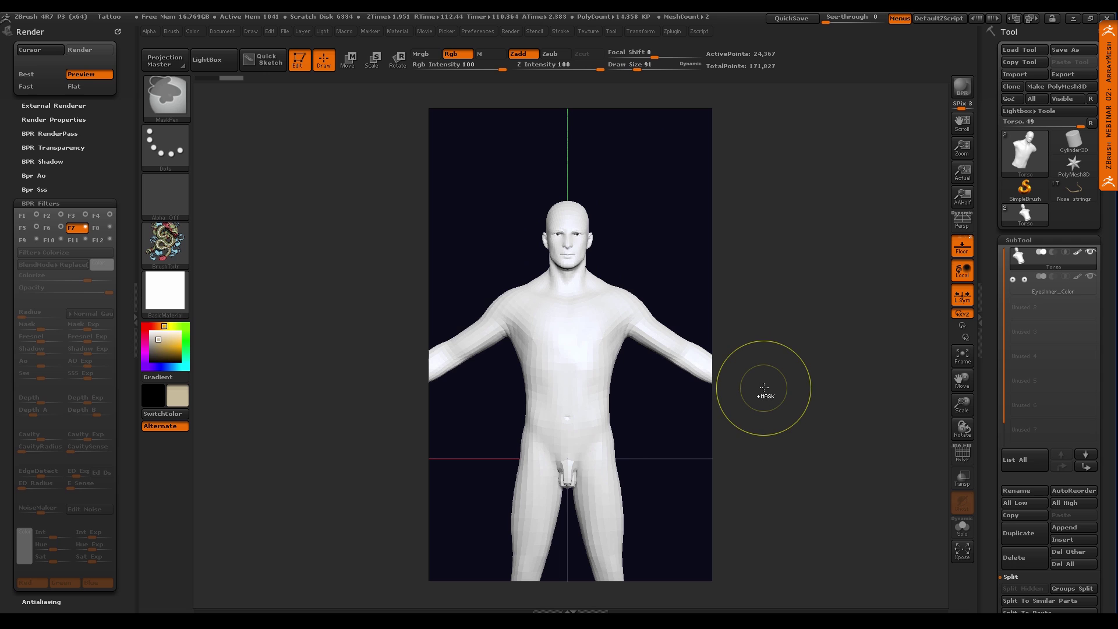
{"action": "key", "text": "ctrl+z"}
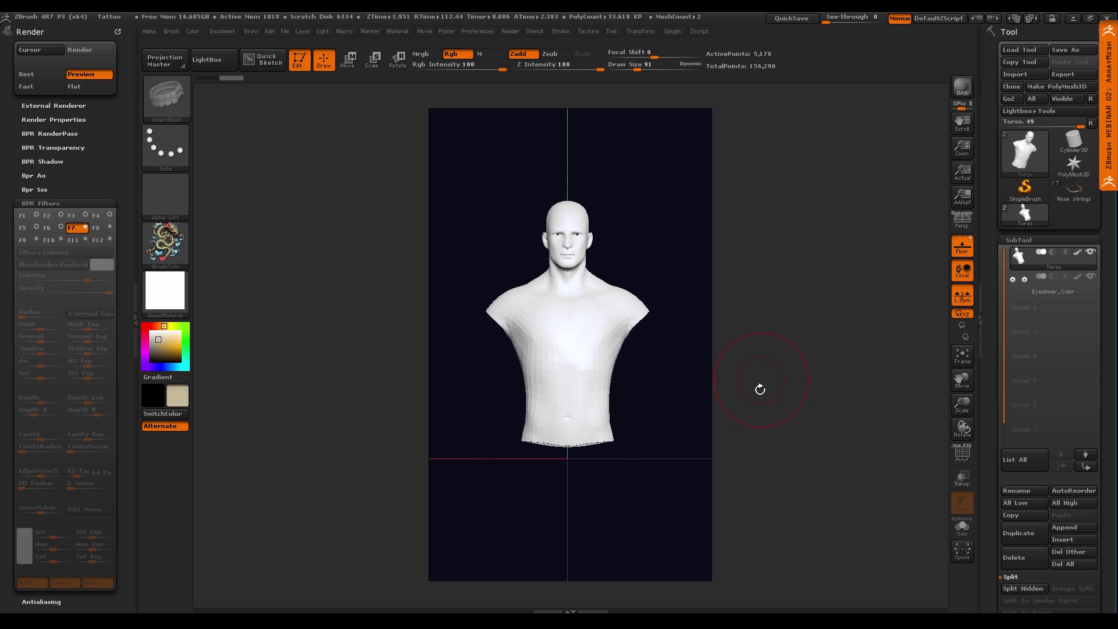
{"action": "left_click_drag", "start_coordinate": [994, 581], "coordinate": [999, 481]}
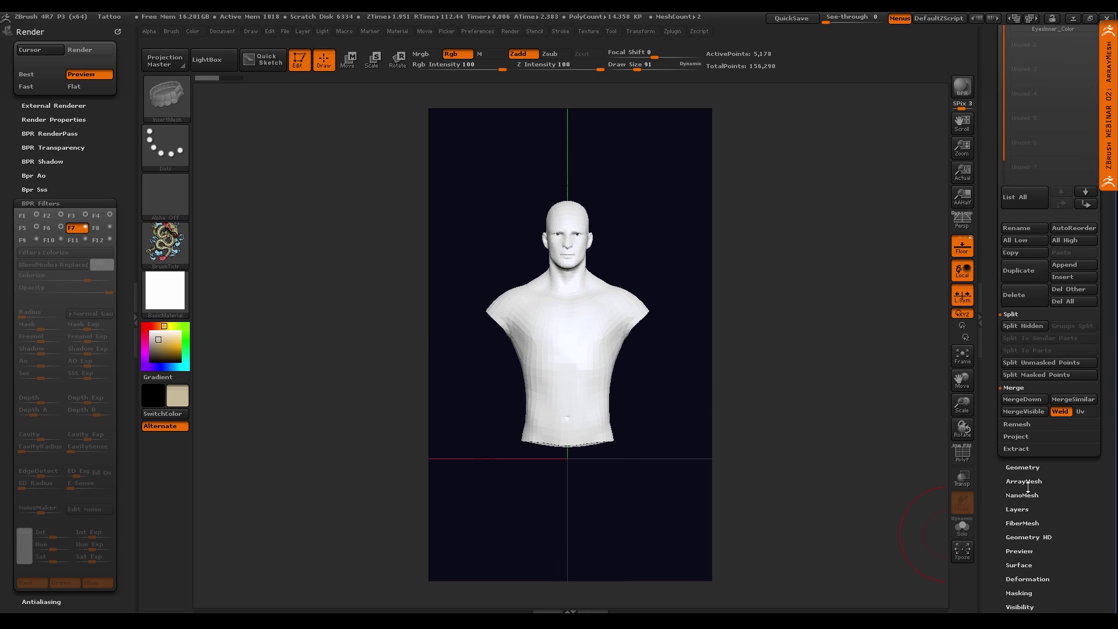
{"action": "left_click", "coordinate": [1024, 481]}
{"action": "left_click", "coordinate": [1030, 547]}
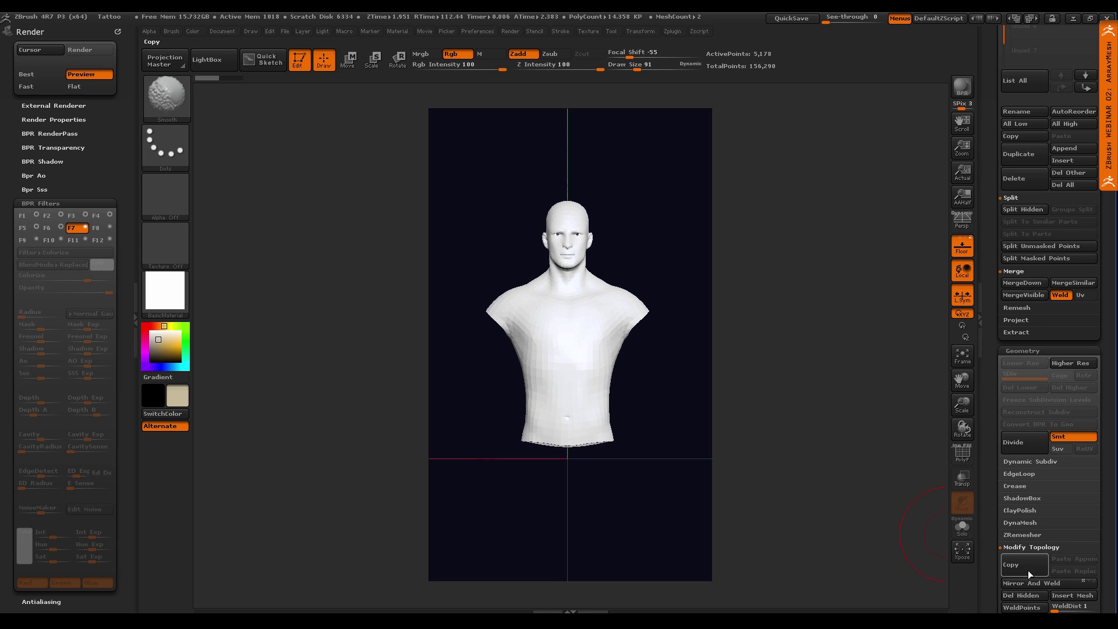
{"action": "left_click", "coordinate": [1023, 595]}
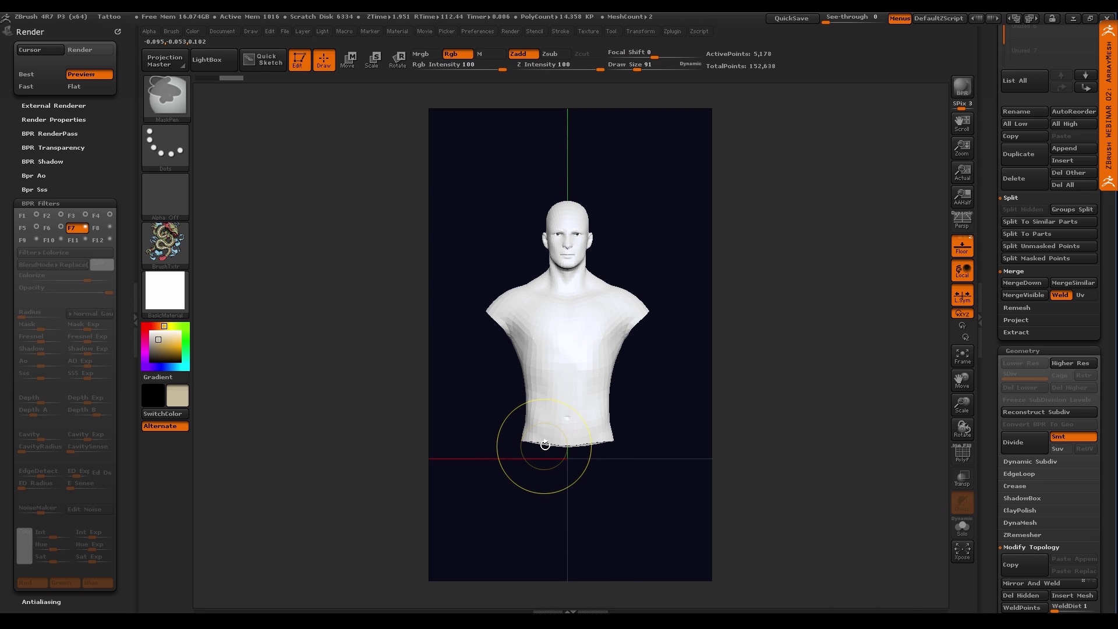
Subdivide the torso repeatedly up to subdivision level 7
{"action": "key", "text": "ctrl+d"}
{"action": "key", "text": "ctrl+d"}
{"action": "key", "text": "ctrl+d"}
{"action": "key", "text": "ctrl+d"}
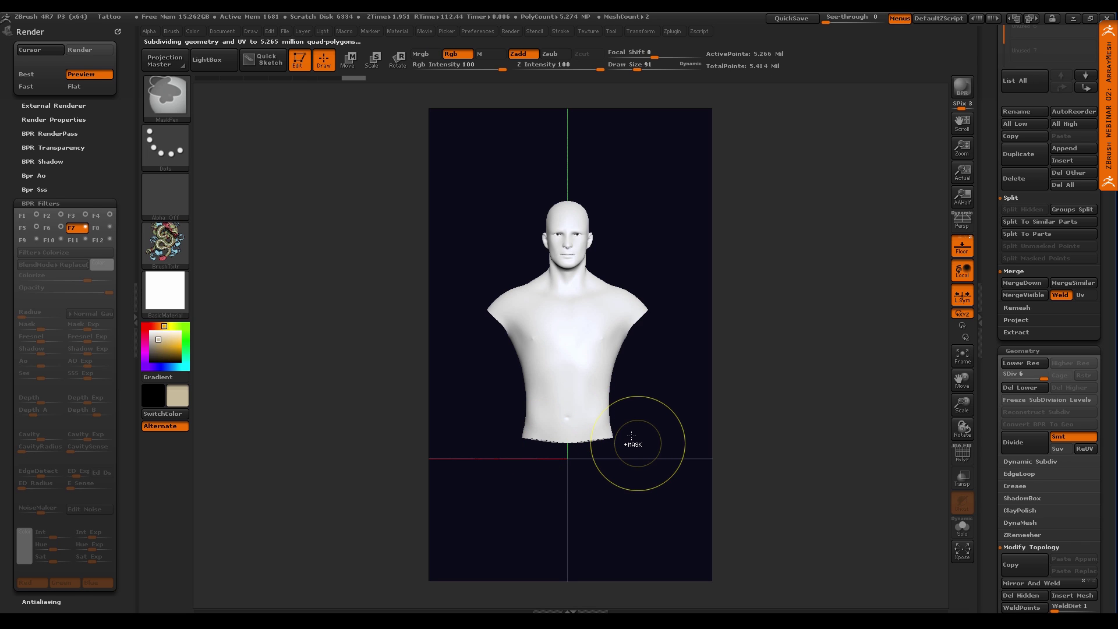
{"action": "key", "text": "ctrl+d"}
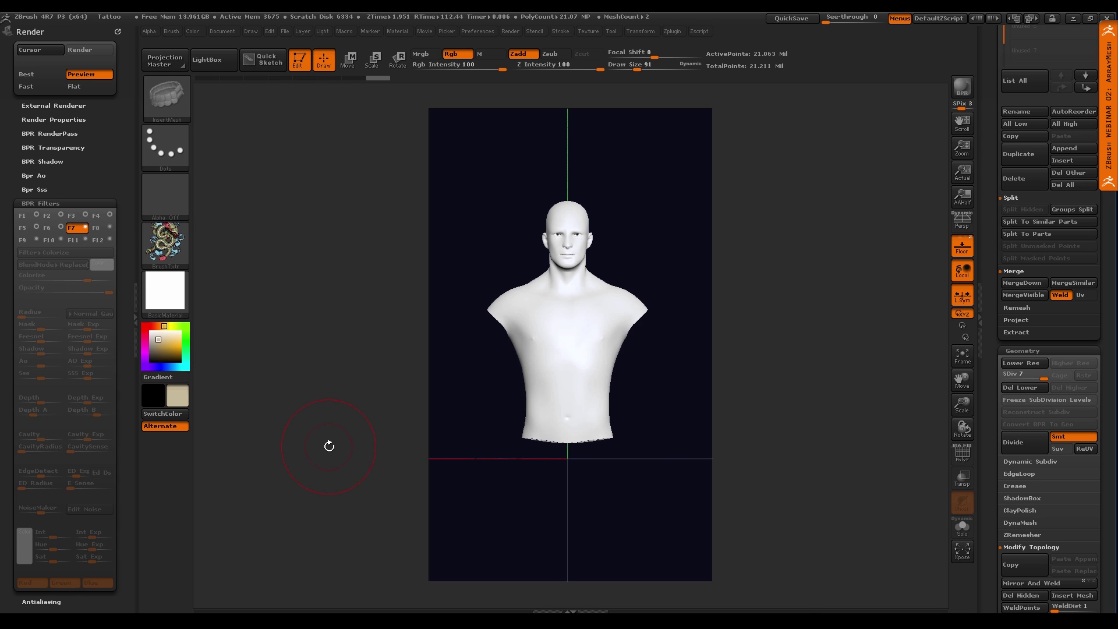
Switch to the Standard brush with Mrgb painting, and choose the SkinShade4 material
{"action": "key", "text": "b"}
{"action": "key", "text": "s"}
{"action": "key", "text": "t"}
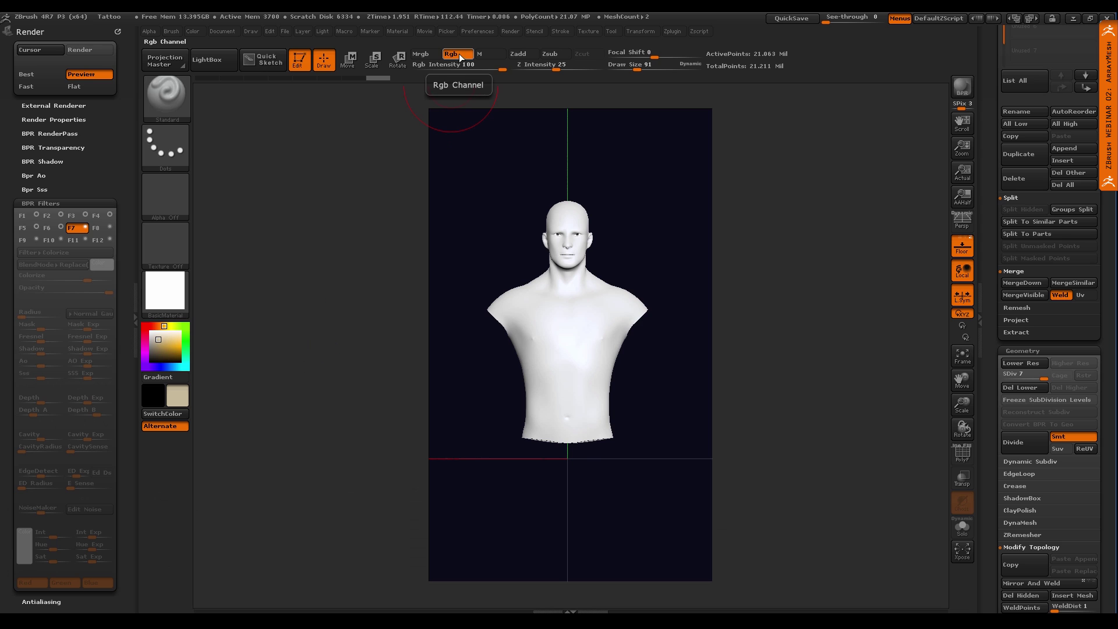
{"action": "left_click", "coordinate": [429, 54]}
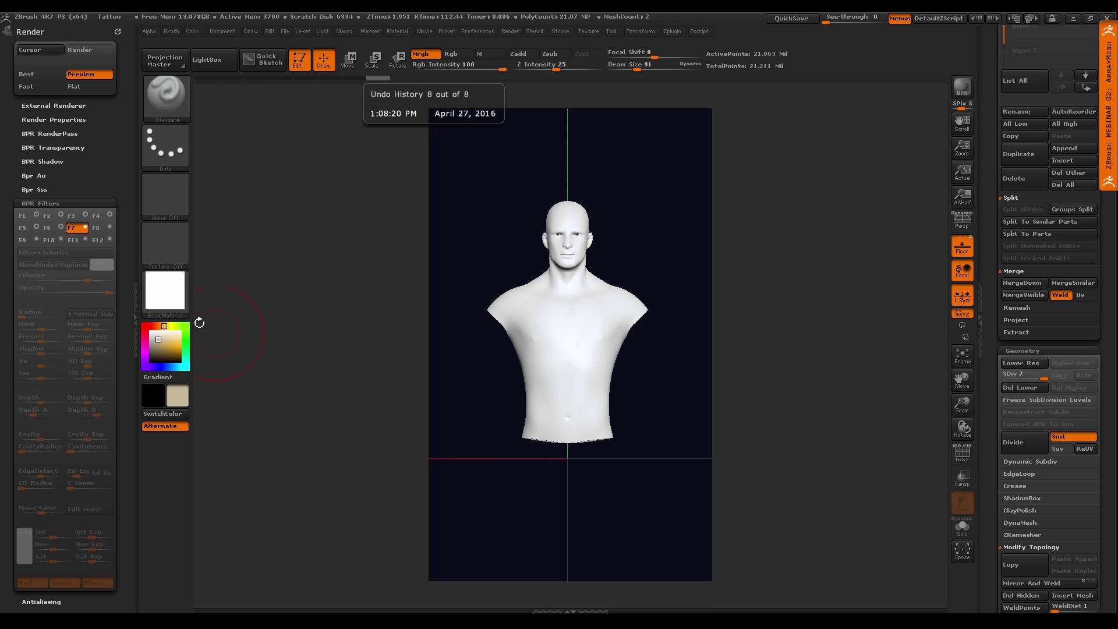
{"action": "left_click", "coordinate": [174, 298]}
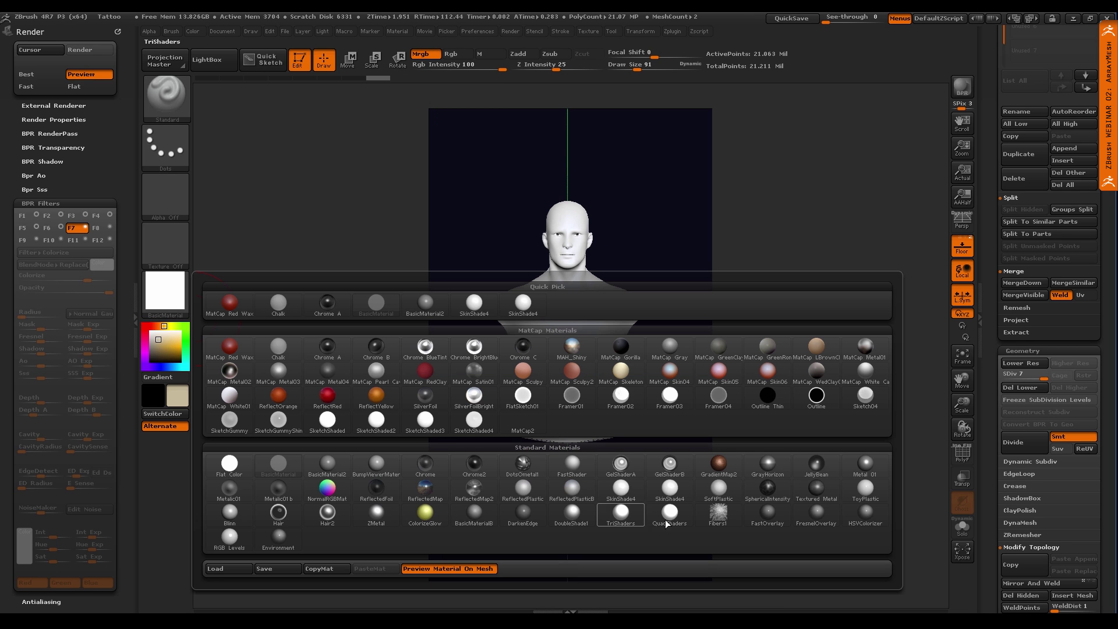
{"action": "left_click", "coordinate": [631, 495]}
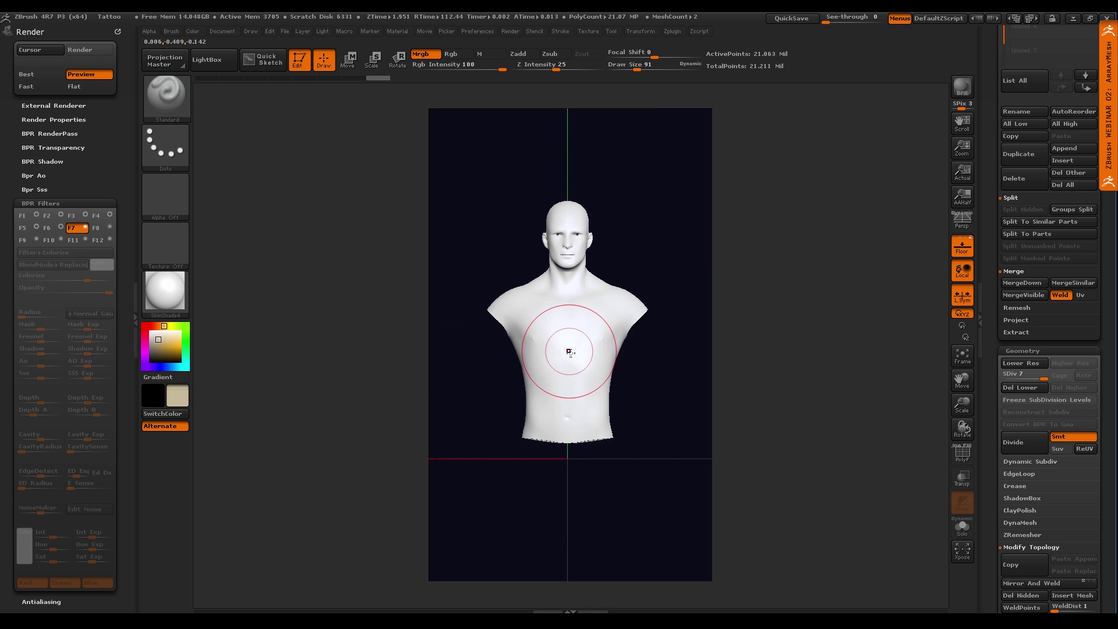
Hide the floor grid and fill the whole torso with the current beige color and SkinShade4 material
{"action": "right_click_drag", "start_coordinate": [569, 350], "coordinate": [630, 353]}
{"action": "left_click", "coordinate": [961, 247]}
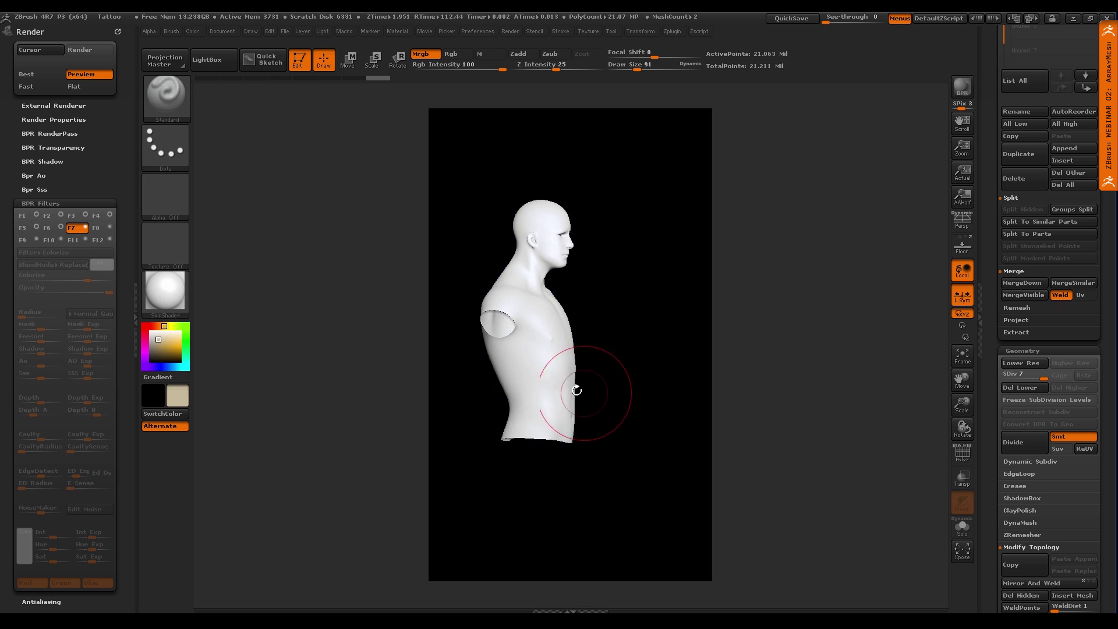
{"action": "right_click_drag", "start_coordinate": [579, 398], "coordinate": [620, 380]}
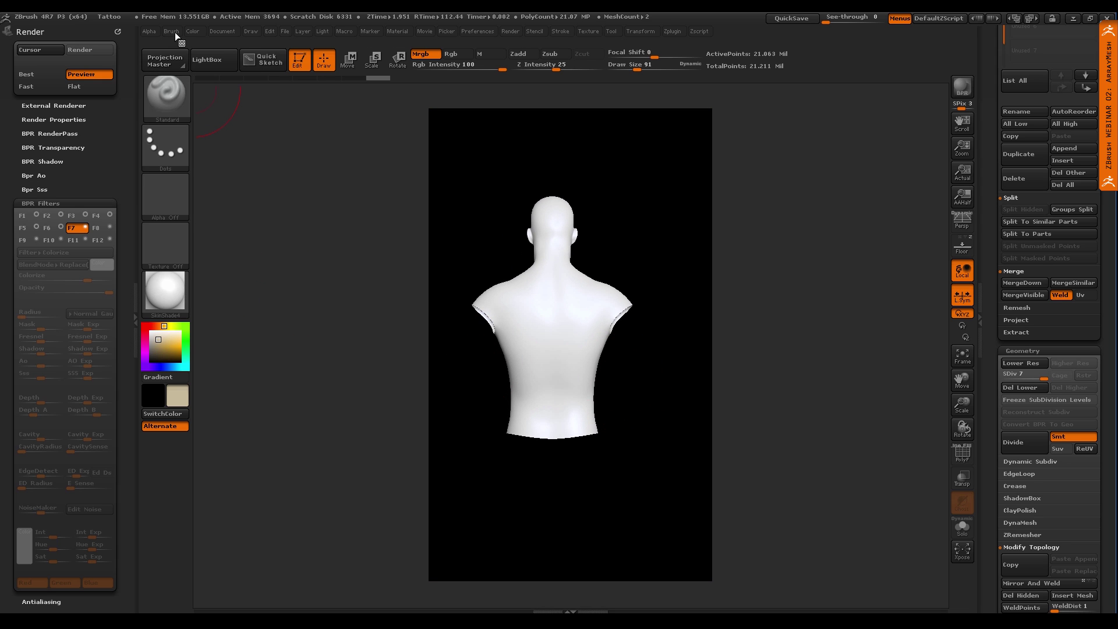
{"action": "left_click", "coordinate": [193, 31]}
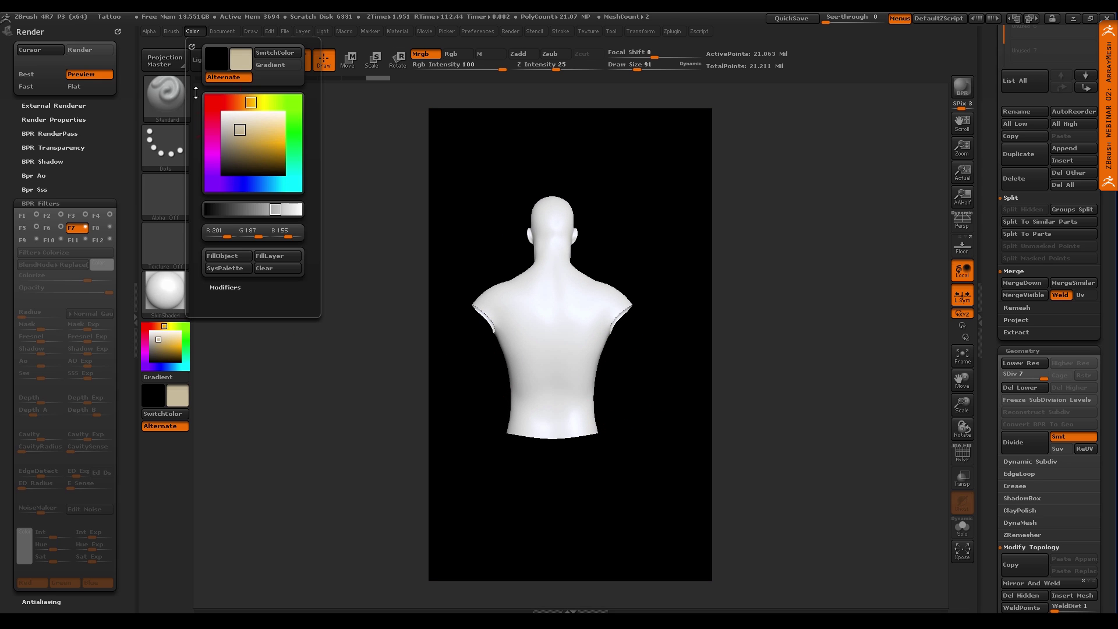
{"action": "left_click", "coordinate": [229, 258]}
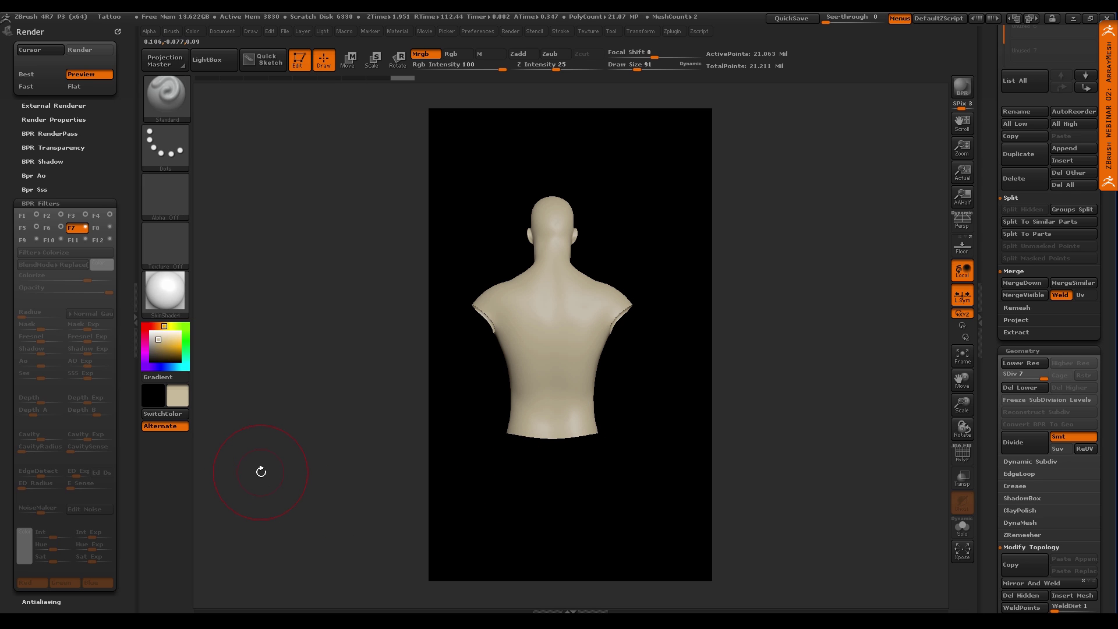
{"action": "left_click_drag", "start_coordinate": [665, 448], "coordinate": [629, 383]}
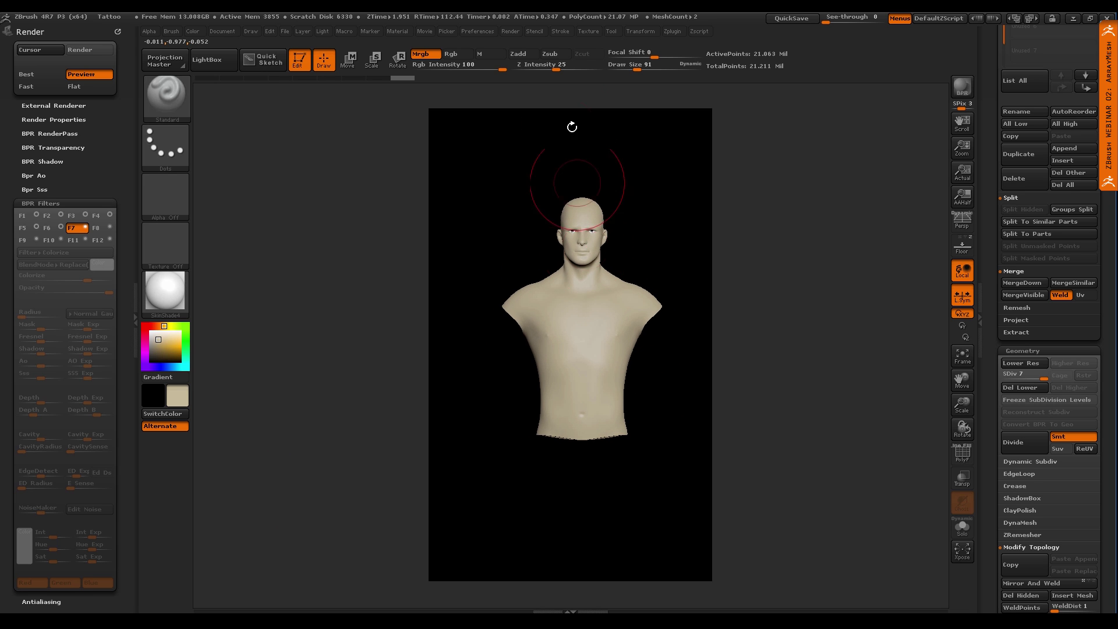
Select the grabbed dragon texture ZGrab02 and turn on its antialiased and transparent options
{"action": "left_click", "coordinate": [588, 31]}
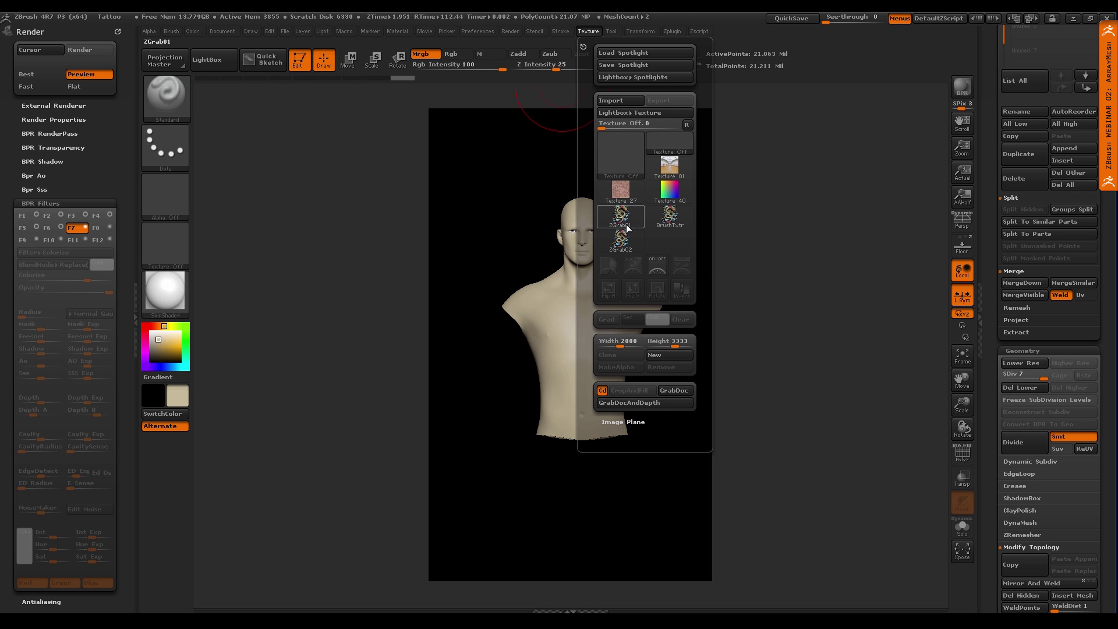
{"action": "mouse_move", "coordinate": [619, 247]}
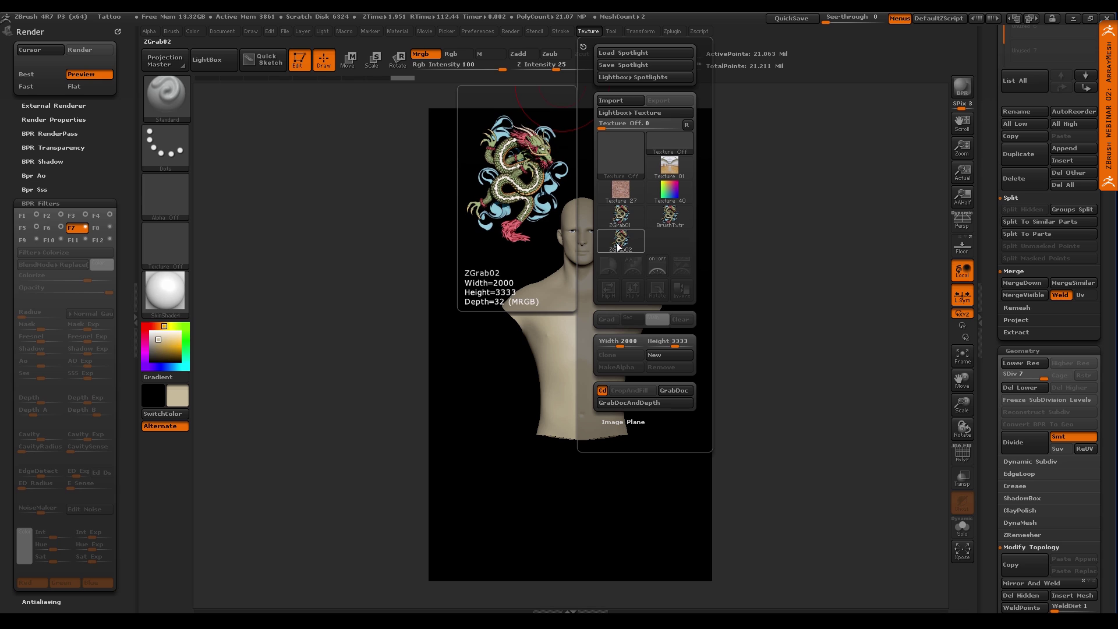
{"action": "mouse_move", "coordinate": [621, 220]}
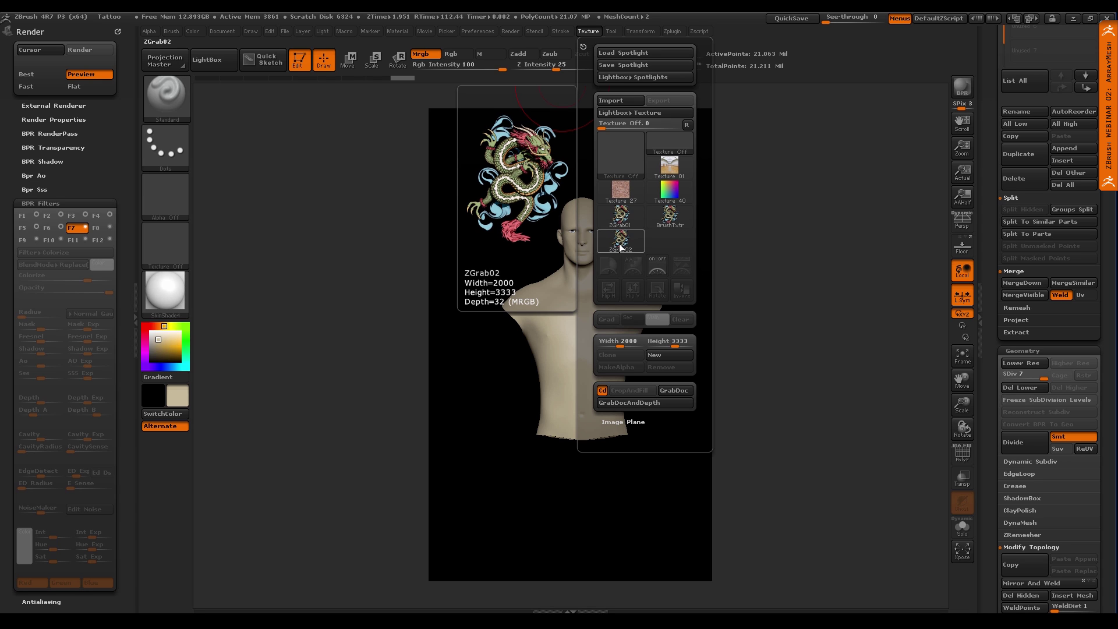
{"action": "left_click", "coordinate": [622, 245]}
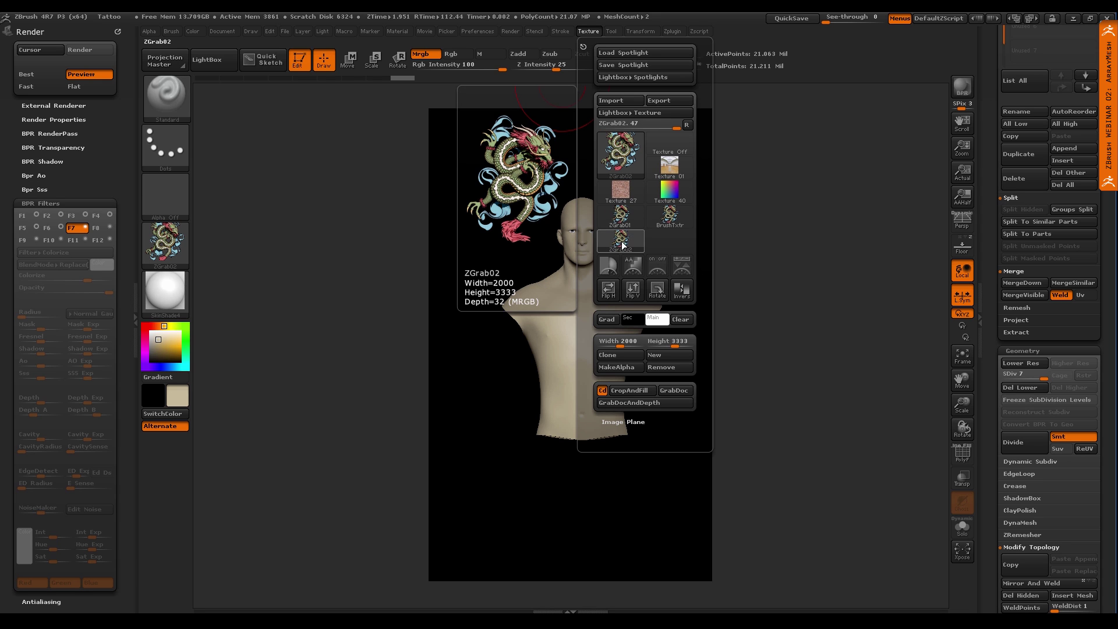
{"action": "left_click", "coordinate": [636, 269]}
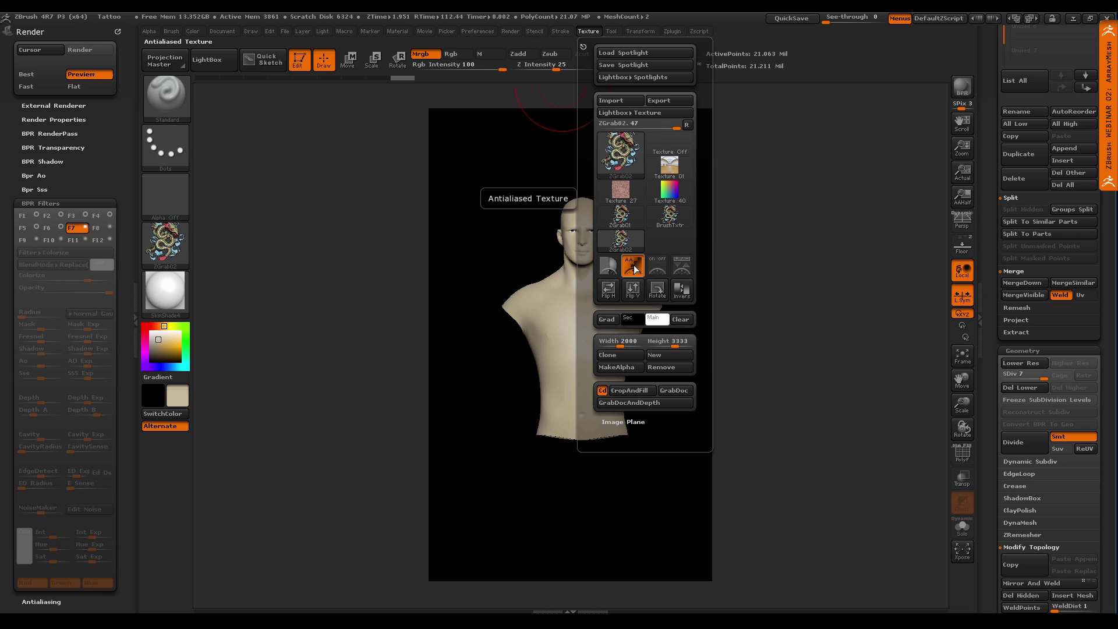
{"action": "left_click", "coordinate": [611, 268]}
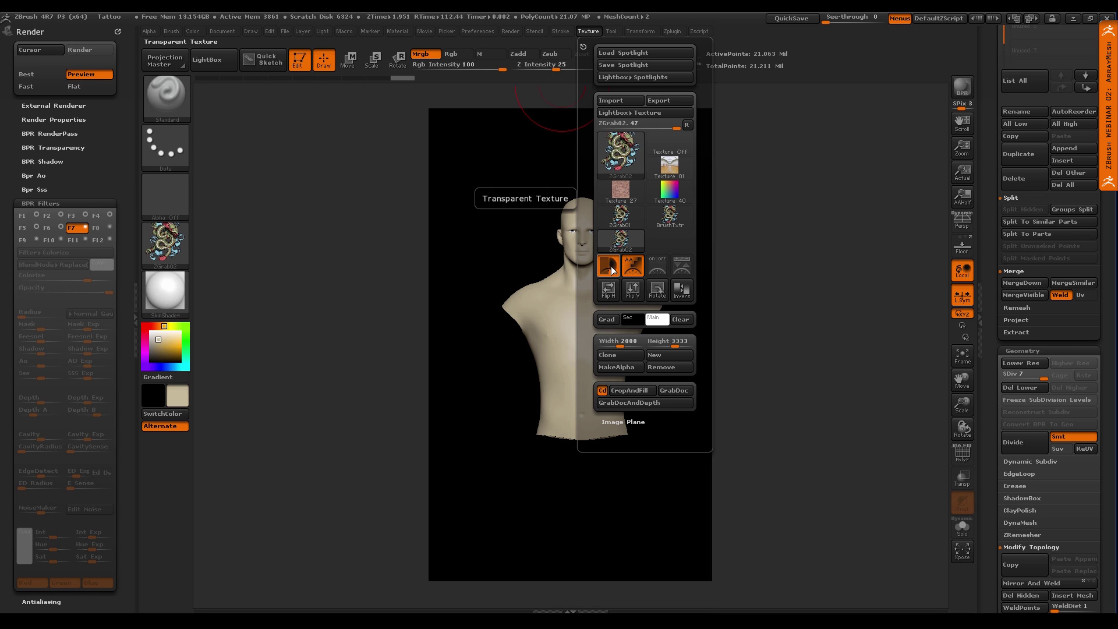
Add the dragon texture to Spotlight and hide LightBox so the image and its dial can be used
{"action": "left_click", "coordinate": [683, 266]}
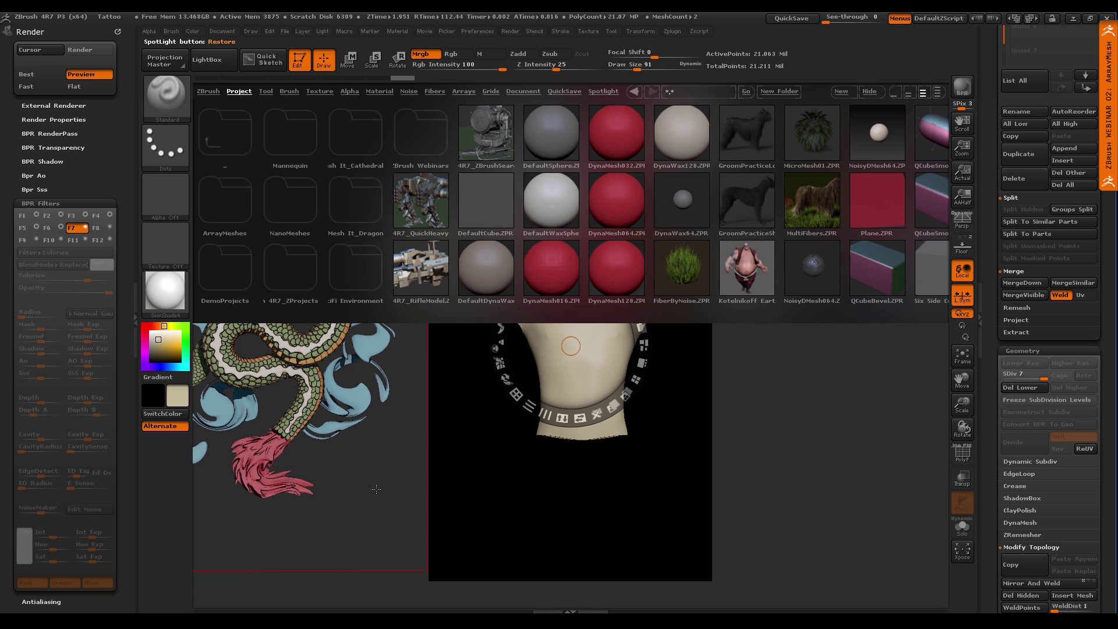
{"action": "key", "text": "comma"}
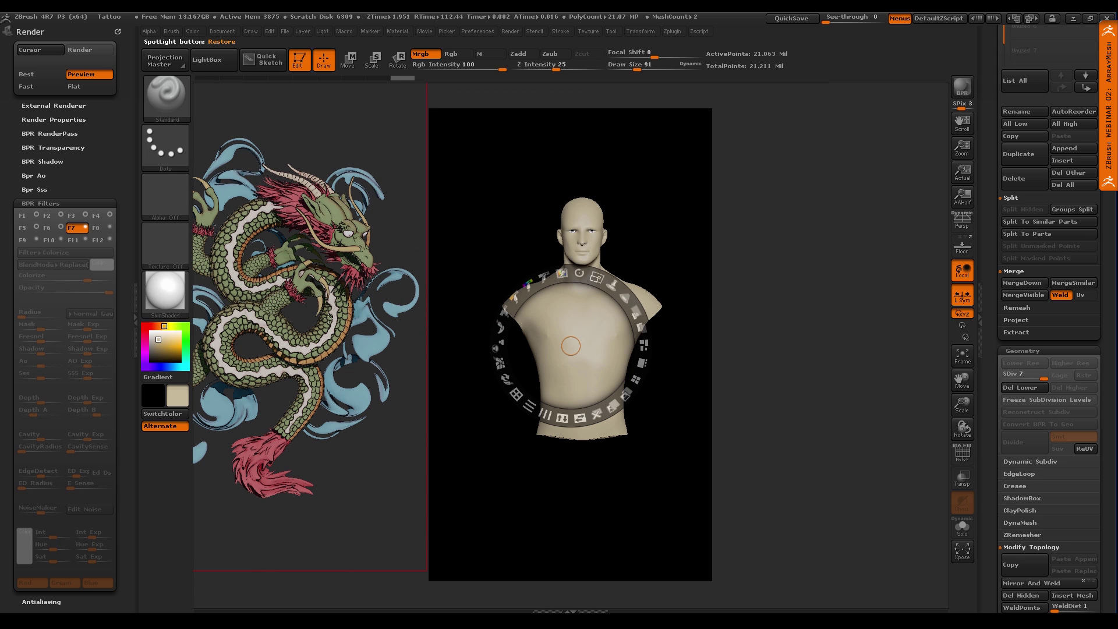
{"action": "key", "text": "z"}
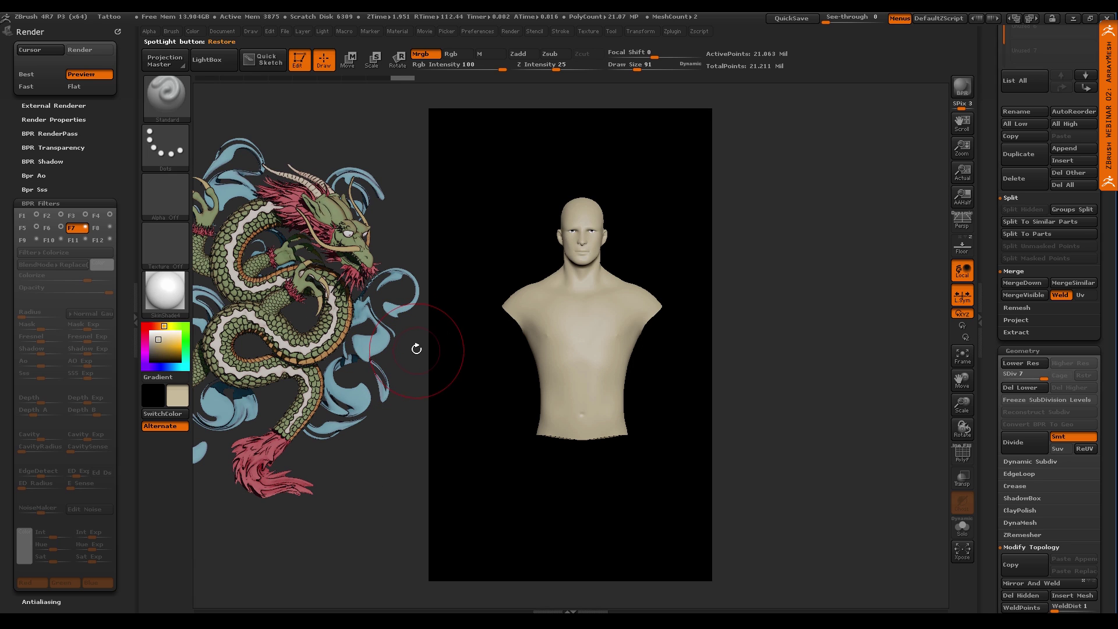
{"action": "key", "text": "z"}
Scale the dragon image down in Spotlight and place it beside the torso
{"action": "left_click_drag", "start_coordinate": [316, 322], "coordinate": [453, 332]}
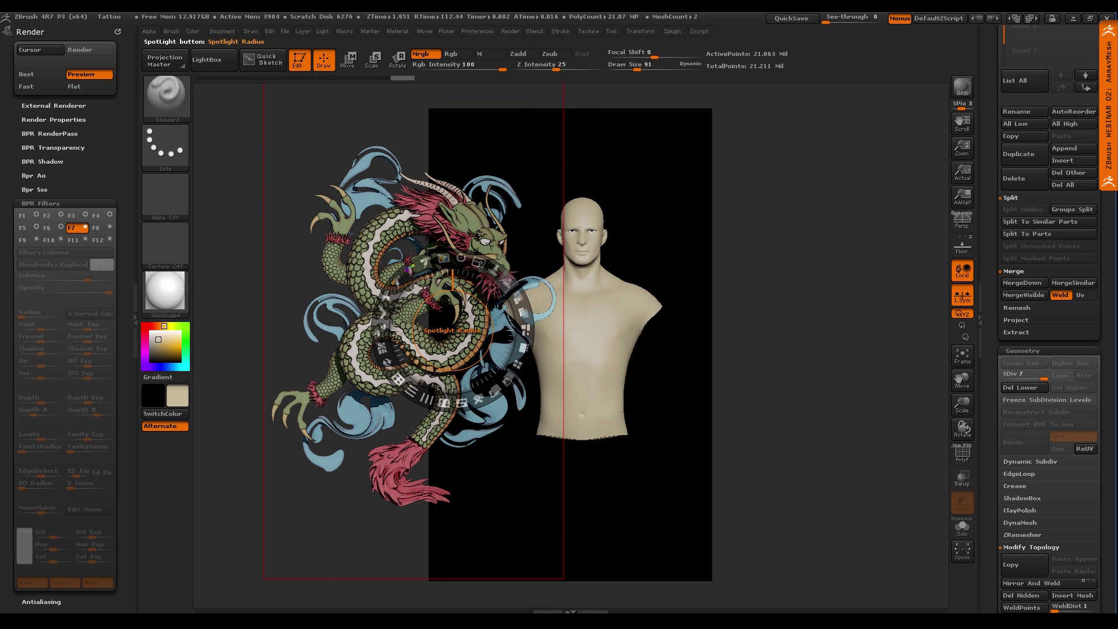
{"action": "left_click_drag", "start_coordinate": [477, 262], "coordinate": [467, 208]}
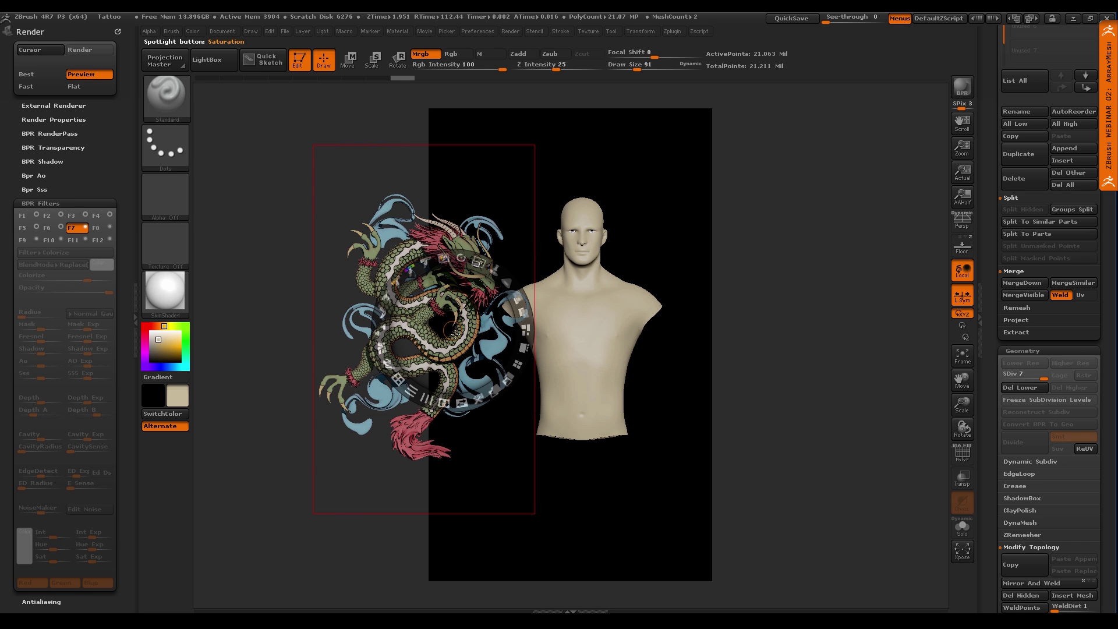
{"action": "left_click_drag", "start_coordinate": [454, 333], "coordinate": [307, 325]}
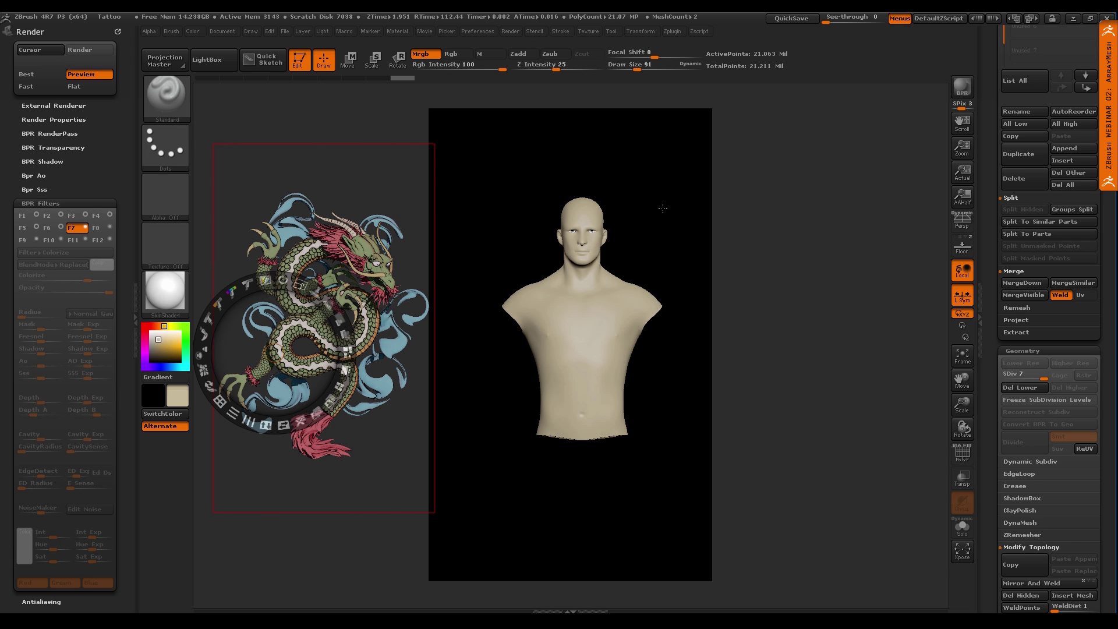
{"action": "left_click", "coordinate": [588, 30]}
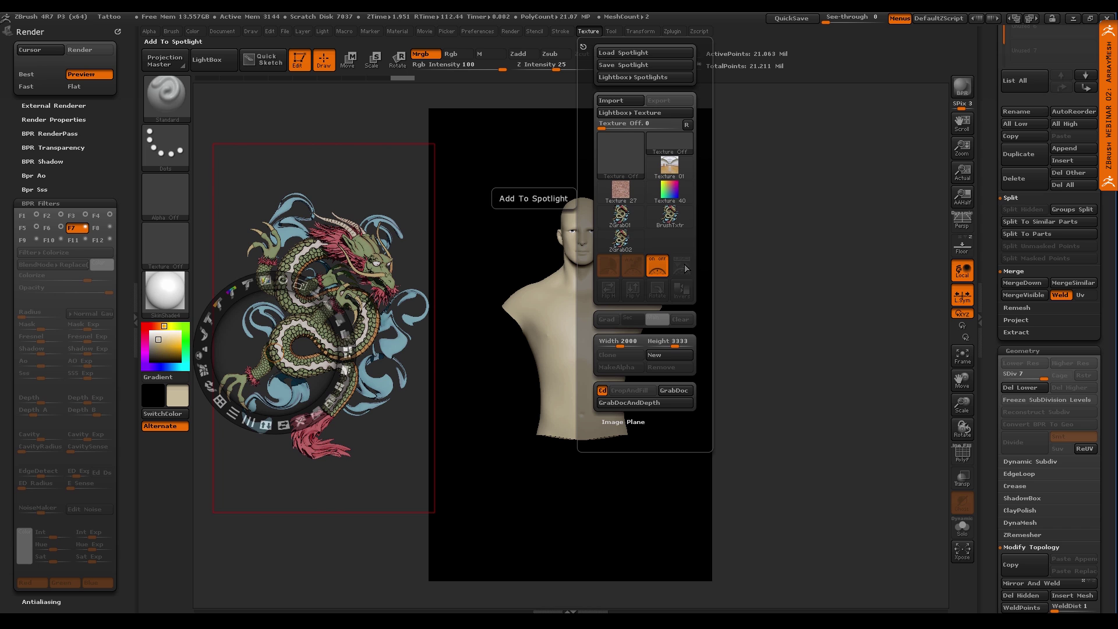
Turn the torso to its back view and line it up beneath the dragon image, with the dragon over the middle of the back
{"action": "left_click_drag", "start_coordinate": [301, 285], "coordinate": [678, 353]}
{"action": "left_click_drag", "start_coordinate": [677, 468], "coordinate": [587, 485]}
{"action": "key", "text": "z"}
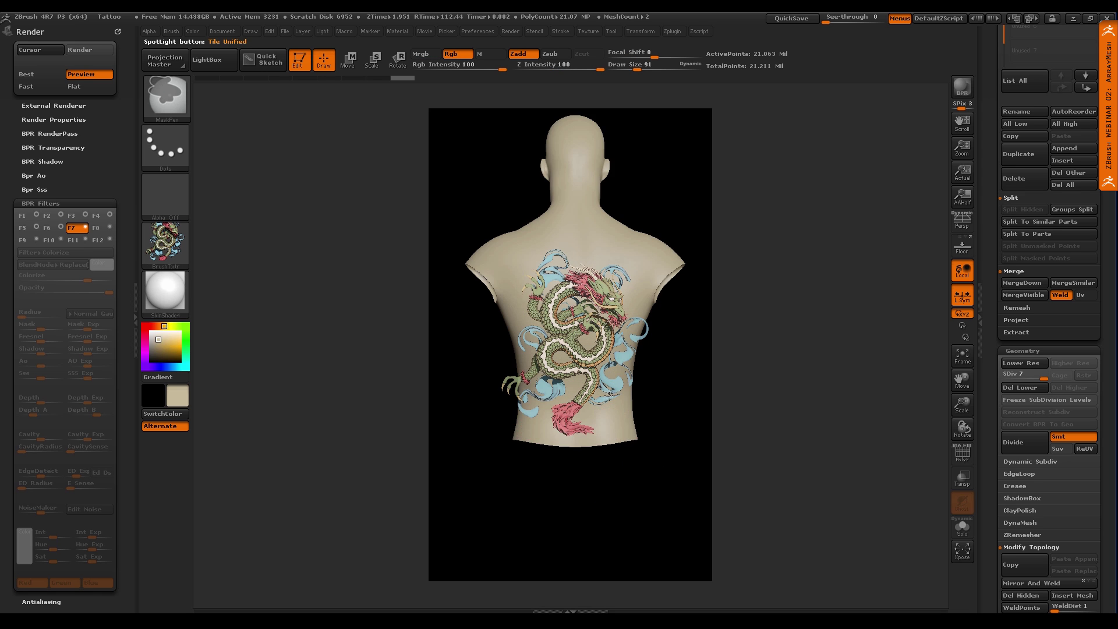
{"action": "mouse_move", "coordinate": [592, 384]}
{"action": "left_mouse_down"}
{"action": "mouse_move", "coordinate": [608, 379]}
{"action": "mouse_move", "coordinate": [588, 393]}
{"action": "left_mouse_up"}
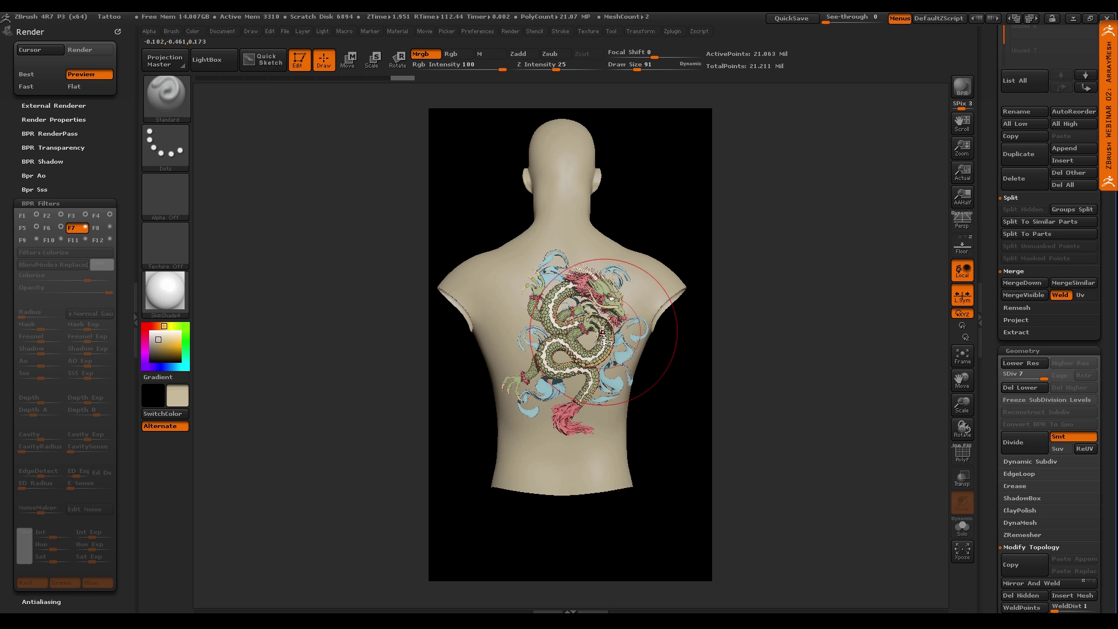
Set the brush to colour-only Rgb mode and check the dragon tattoo on the torso's back against the Spotlight image
{"action": "left_click_drag", "start_coordinate": [640, 420], "coordinate": [641, 401], "text": "alt"}
{"action": "mouse_move", "coordinate": [601, 330]}
{"action": "left_mouse_down", "text": "alt"}
{"action": "mouse_move", "coordinate": [626, 386]}
{"action": "mouse_move", "coordinate": [618, 435]}
{"action": "mouse_move", "coordinate": [616, 407]}
{"action": "left_mouse_up", "text": "alt"}
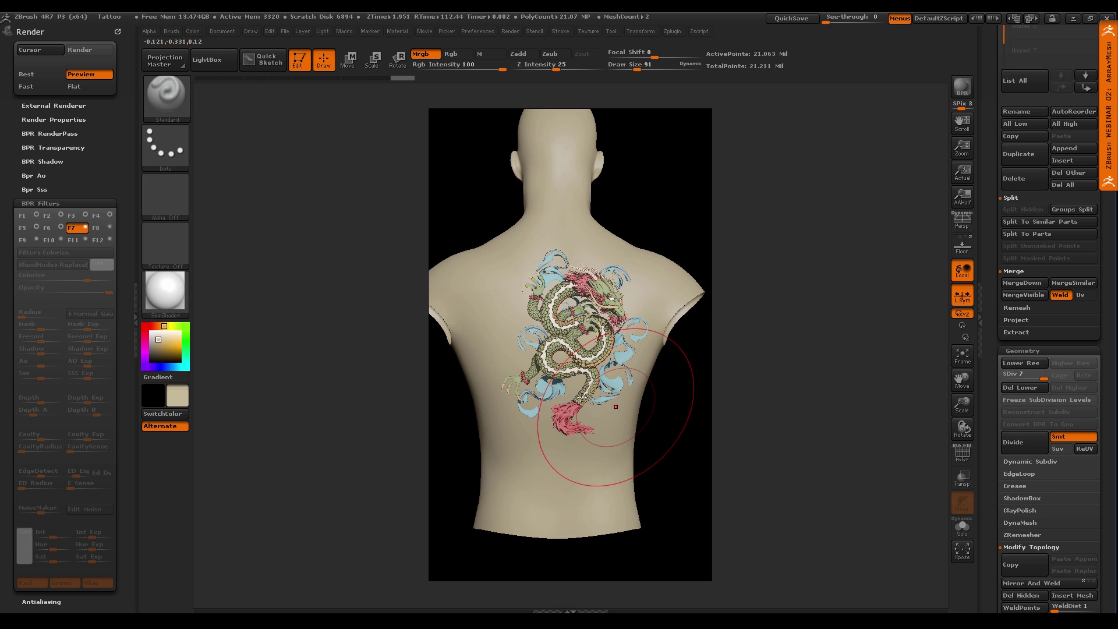
{"action": "left_click", "coordinate": [453, 58]}
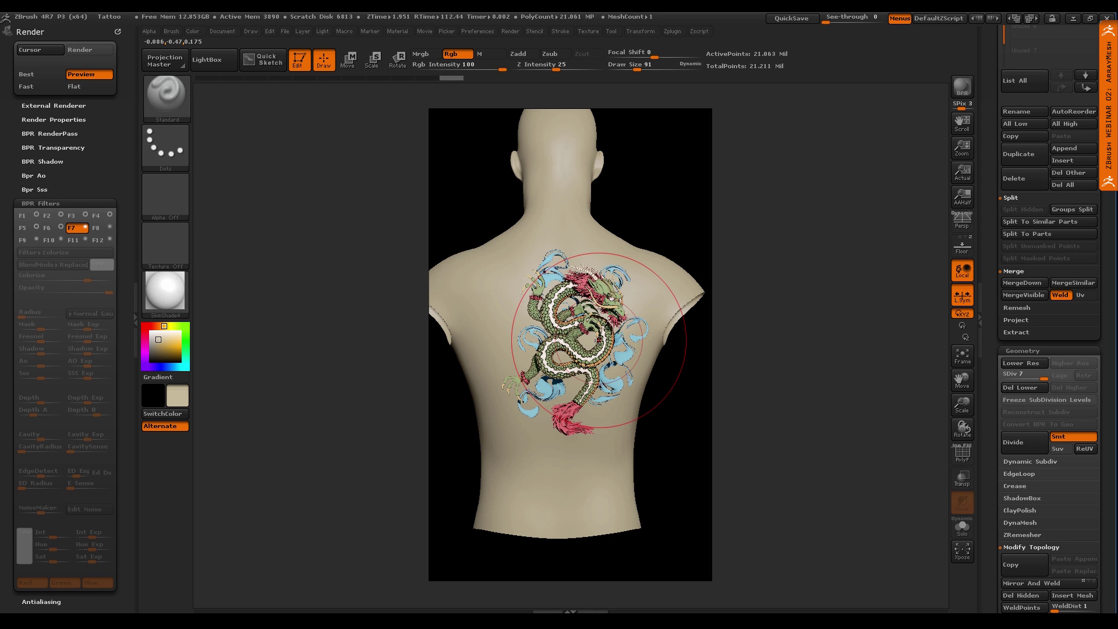
{"action": "key", "text": "shift+z"}
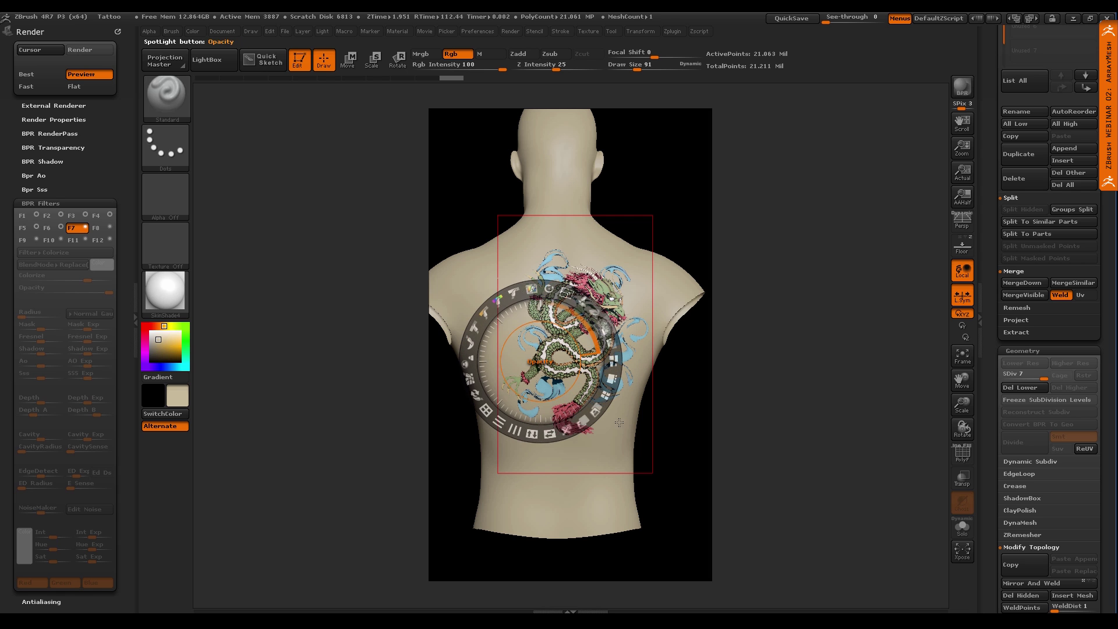
{"action": "key", "text": "z"}
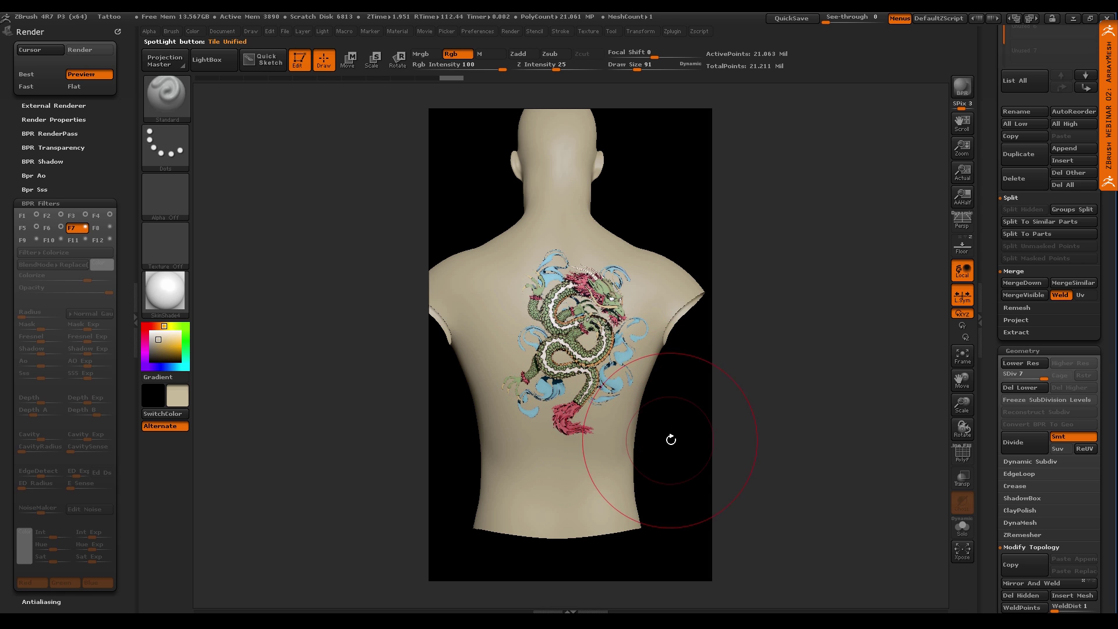
{"action": "left_click_drag", "start_coordinate": [671, 439], "coordinate": [566, 294], "text": "alt"}
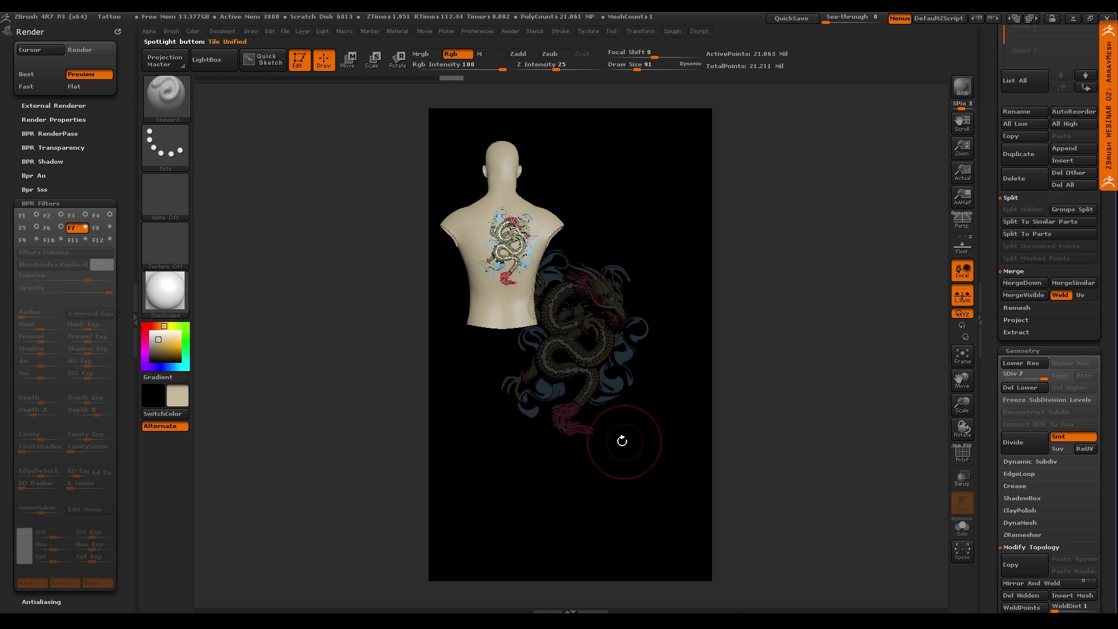
{"action": "mouse_move", "coordinate": [622, 442]}
{"action": "left_mouse_down"}
{"action": "mouse_move", "coordinate": [610, 419]}
{"action": "mouse_move", "coordinate": [619, 429]}
{"action": "left_mouse_up"}
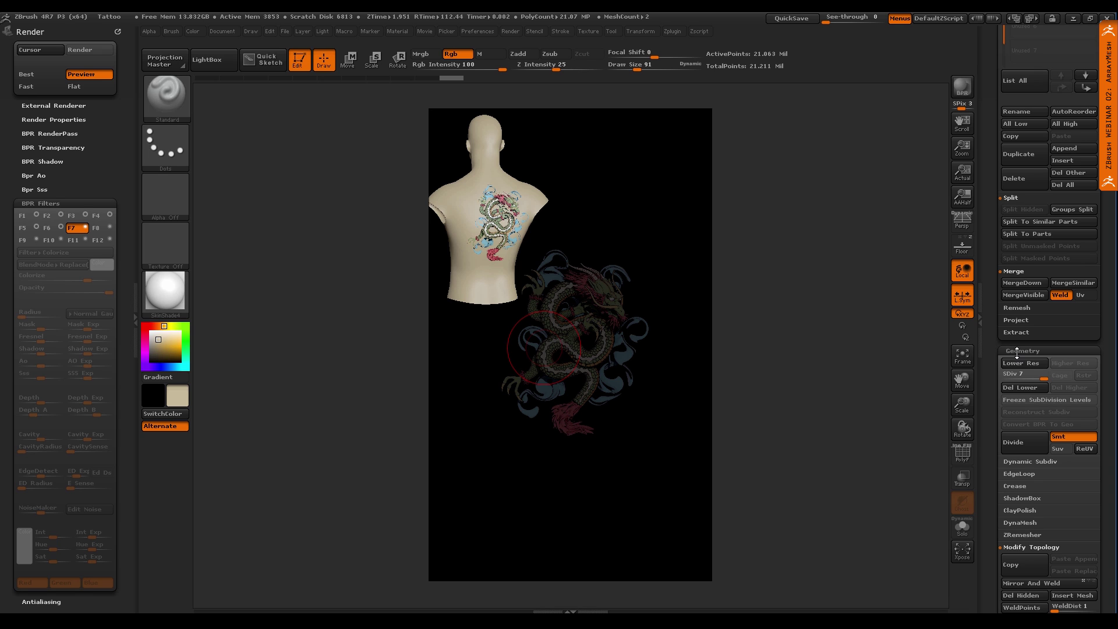
Open the Six Side Cube project and discard the changes to the current one
{"action": "scroll", "coordinate": [1016, 353], "scroll_direction": "up", "scroll_amount": 6}
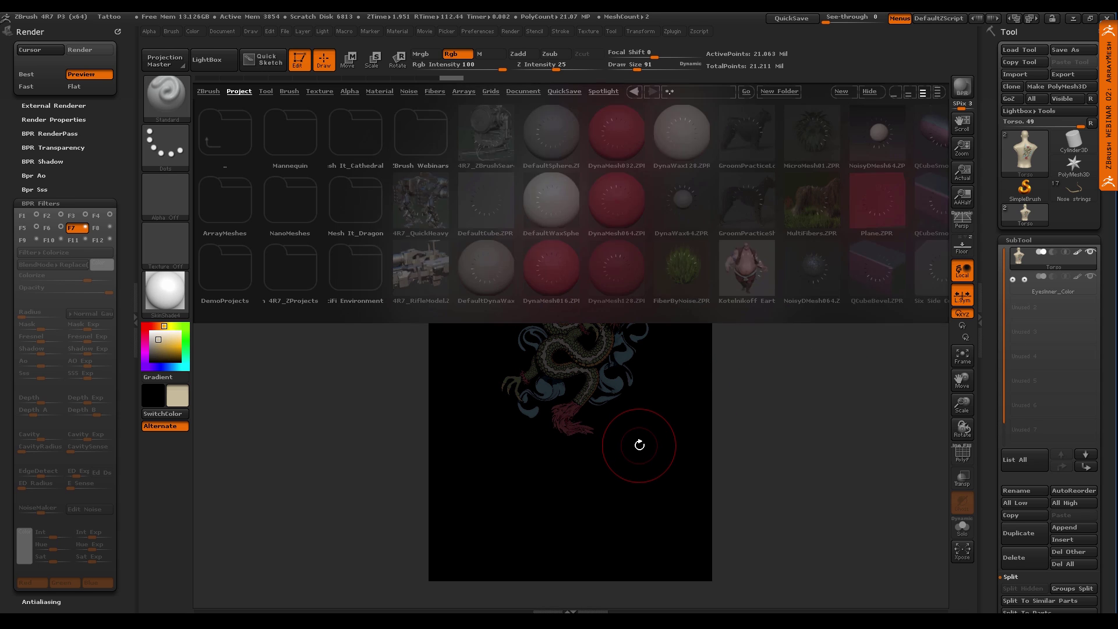
{"action": "double_click", "coordinate": [931, 274]}
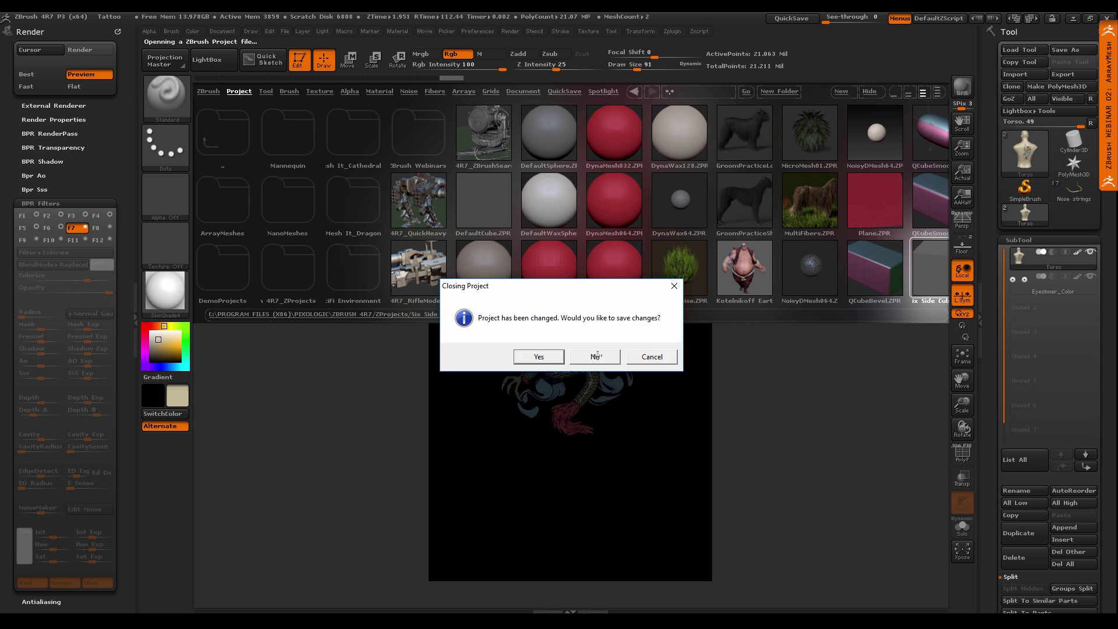
{"action": "left_click", "coordinate": [595, 356]}
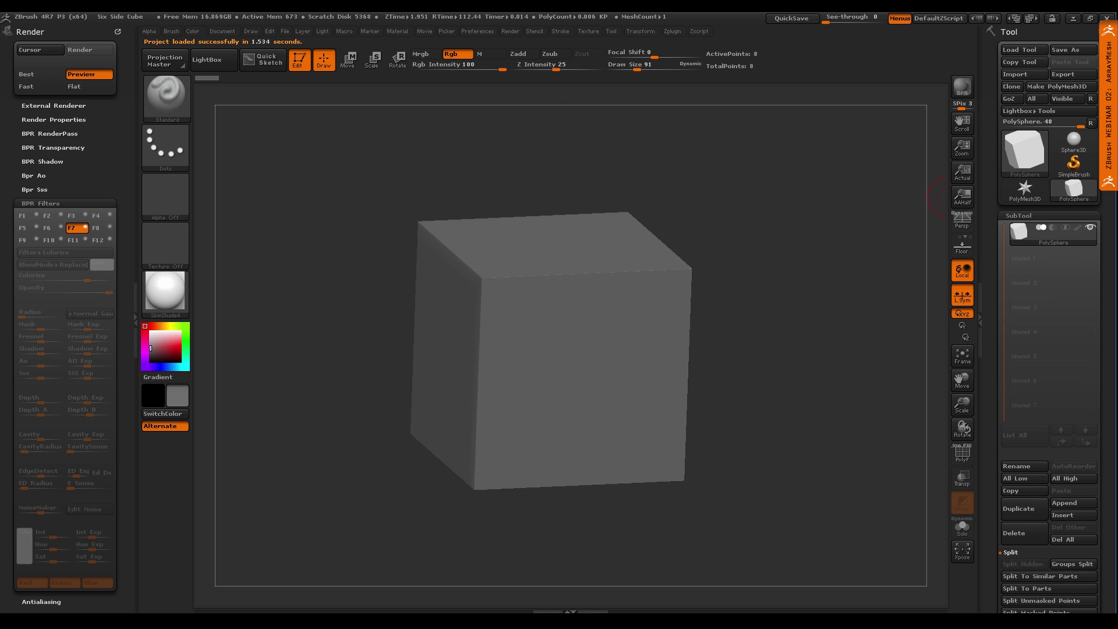
Load the Window tool from the Cathedral folder and examine the complete rose window
{"action": "left_click", "coordinate": [1018, 51]}
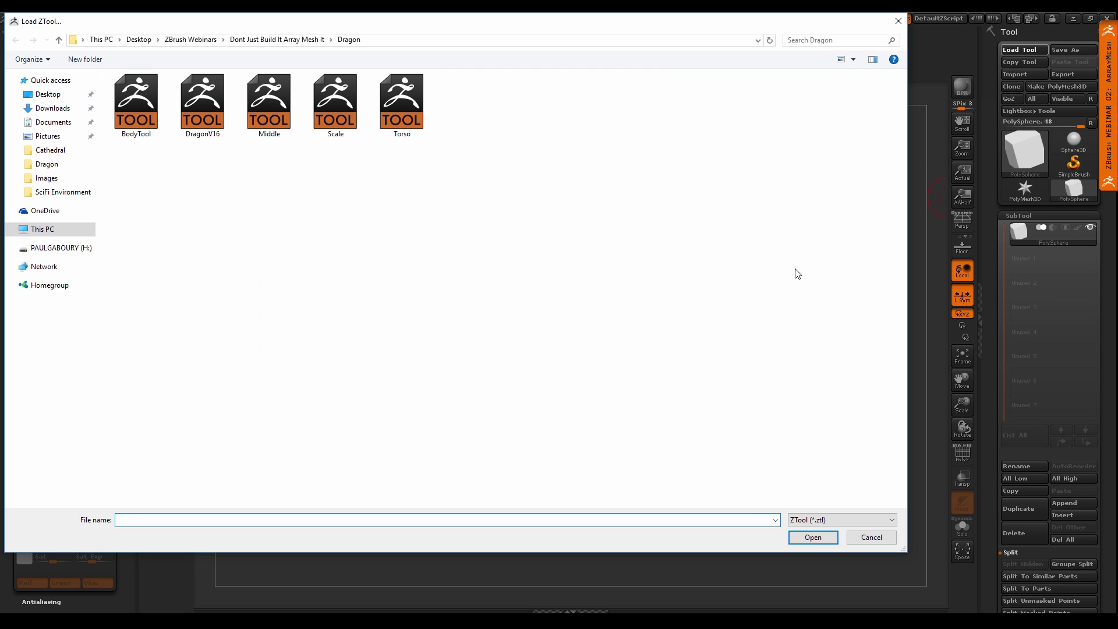
{"action": "left_click", "coordinate": [286, 41]}
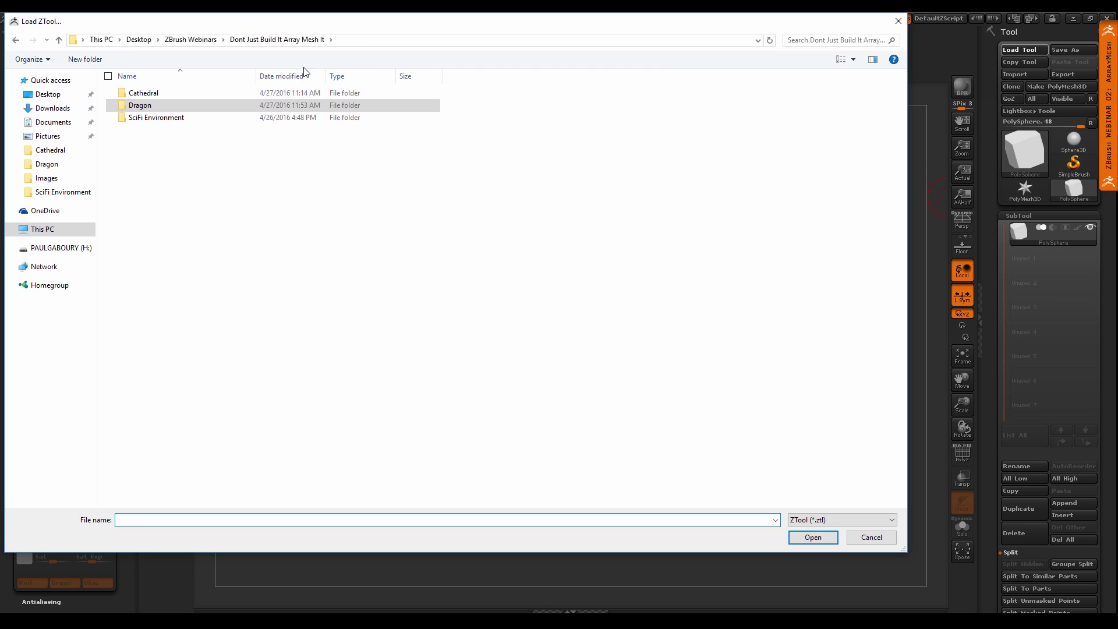
{"action": "double_click", "coordinate": [186, 93]}
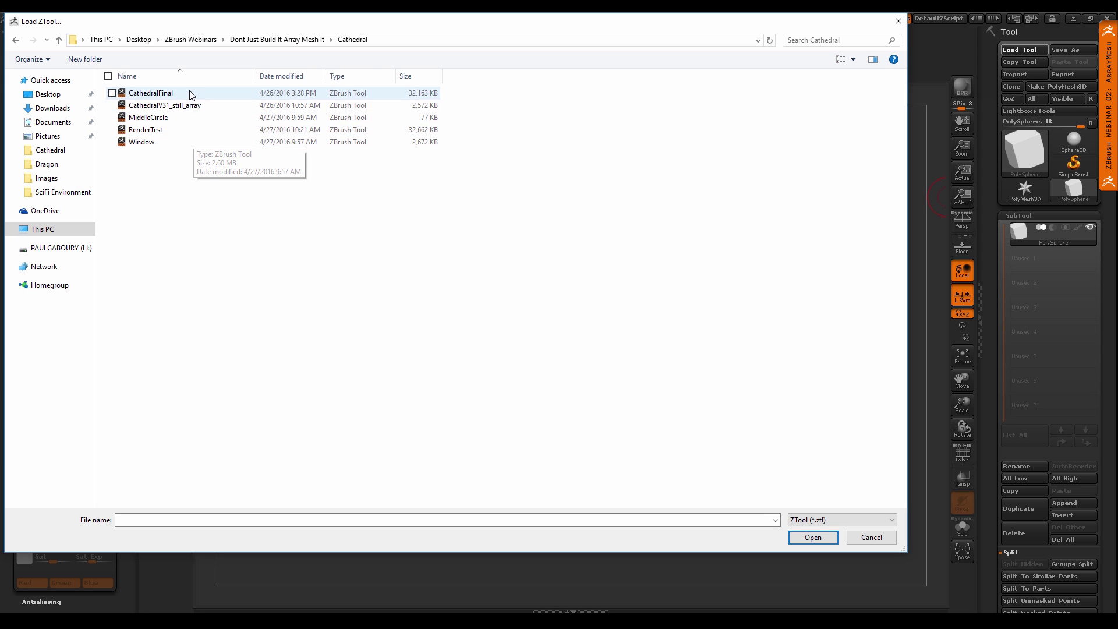
{"action": "double_click", "coordinate": [141, 142]}
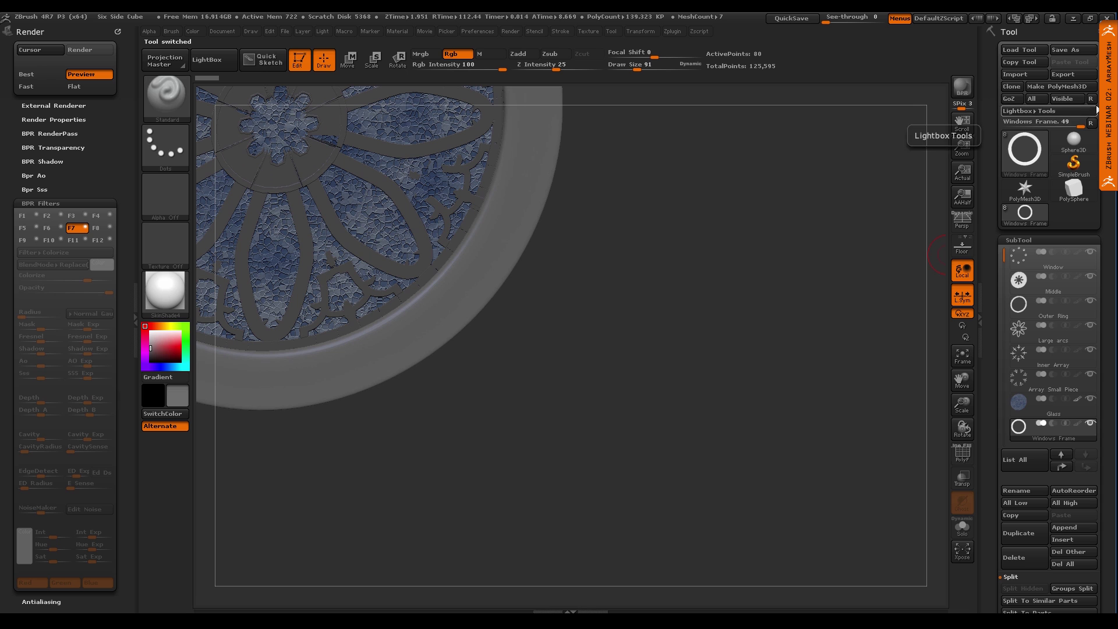
{"action": "left_click_drag", "start_coordinate": [465, 318], "coordinate": [526, 399]}
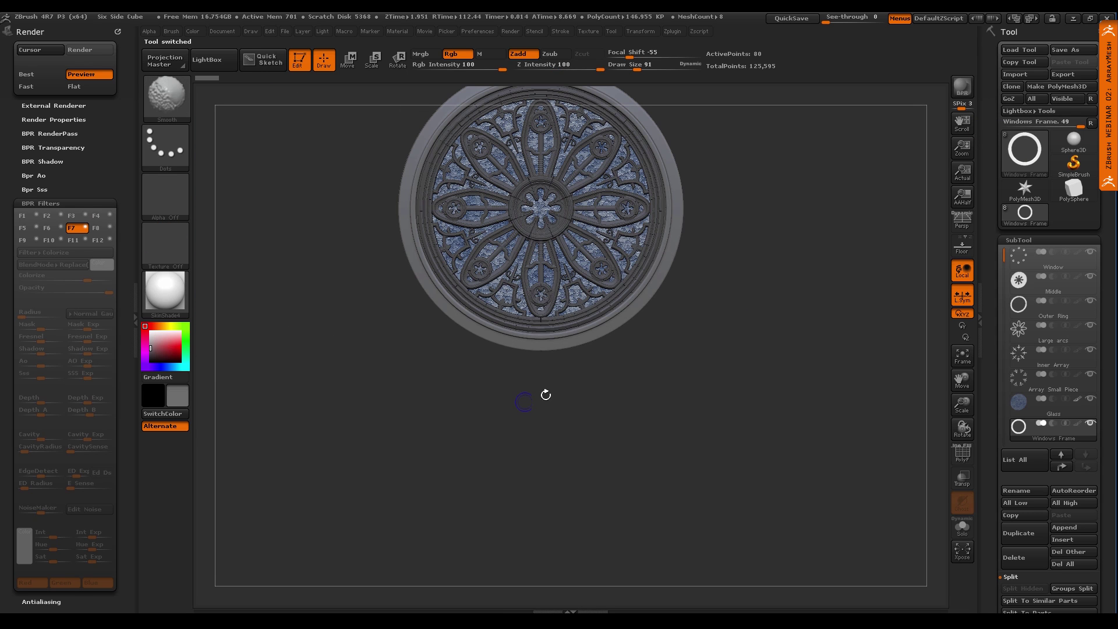
{"action": "left_click_drag", "start_coordinate": [637, 385], "coordinate": [615, 478], "text": "alt"}
{"action": "right_click_drag", "start_coordinate": [621, 453], "coordinate": [622, 458], "text": "ctrl"}
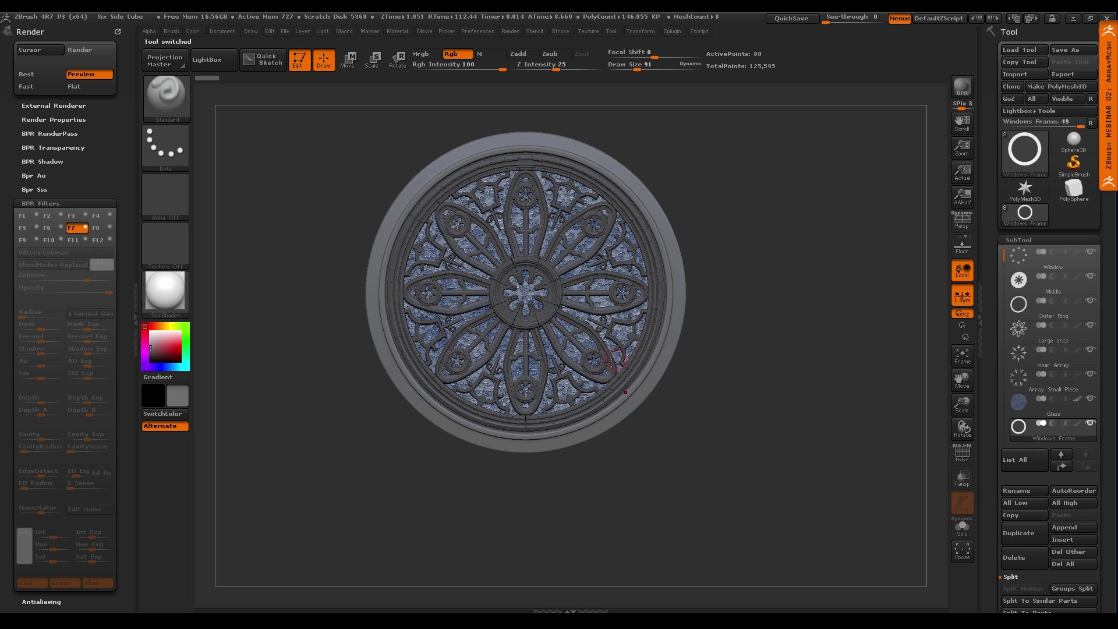
{"action": "right_click_drag", "start_coordinate": [619, 362], "coordinate": [606, 386], "text": "alt"}
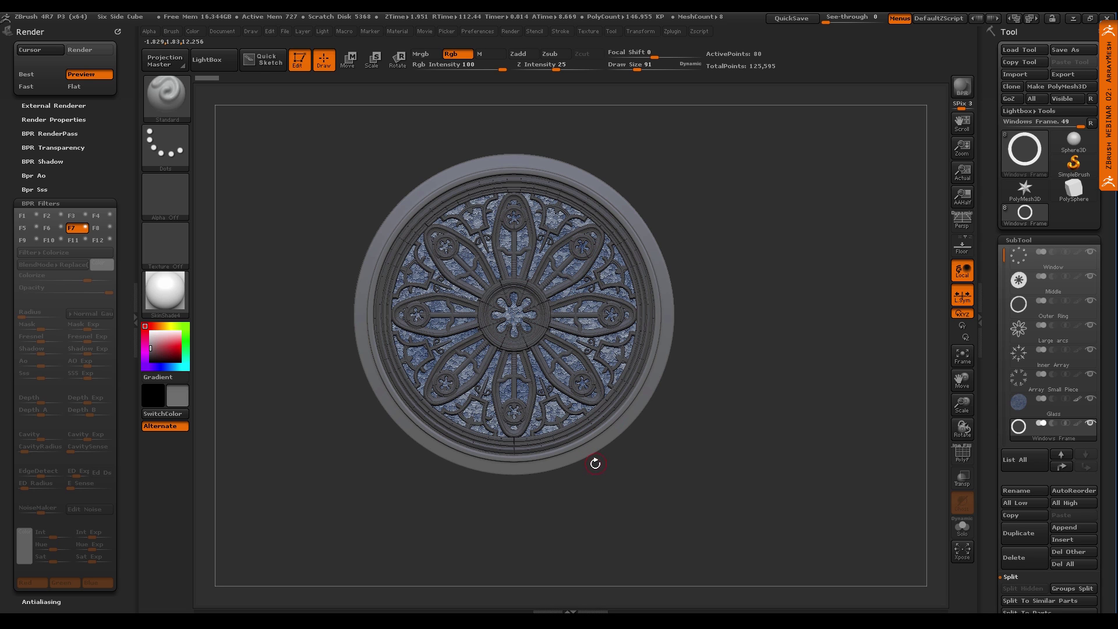
Switch the active tool to the Cylinder3D primitive and check its orientation against the floor grid
{"action": "left_click", "coordinate": [1024, 152]}
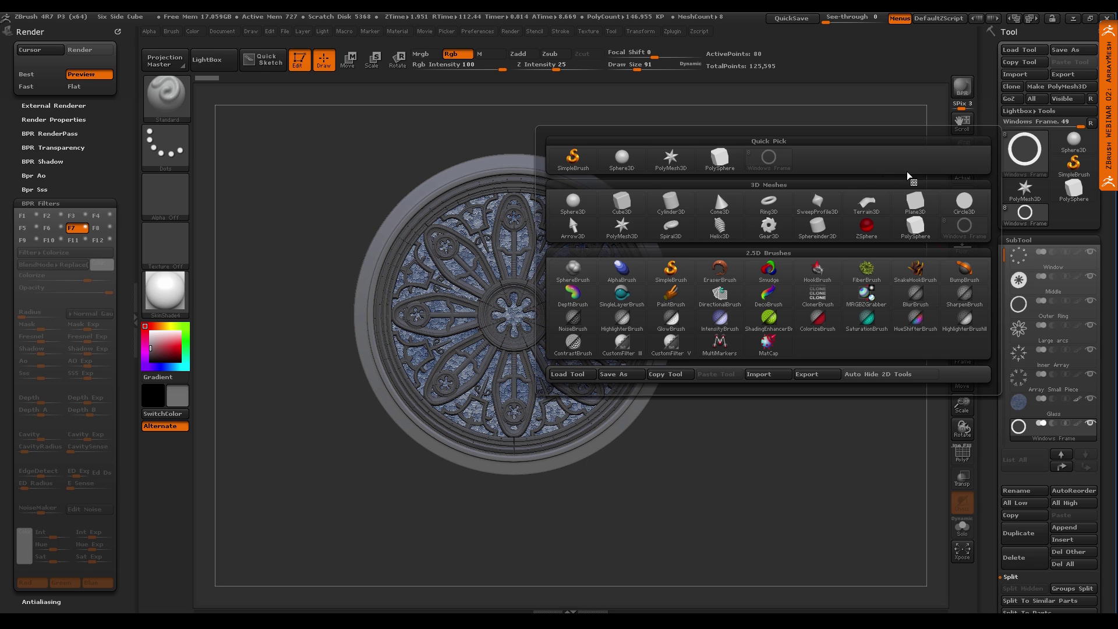
{"action": "left_click", "coordinate": [681, 200]}
{"action": "left_click_drag", "start_coordinate": [654, 394], "coordinate": [632, 333]}
{"action": "left_click", "coordinate": [962, 245]}
{"action": "mouse_move", "coordinate": [561, 337]}
{"action": "left_mouse_down"}
{"action": "mouse_move", "coordinate": [524, 355]}
{"action": "mouse_move", "coordinate": [543, 329]}
{"action": "left_mouse_up"}
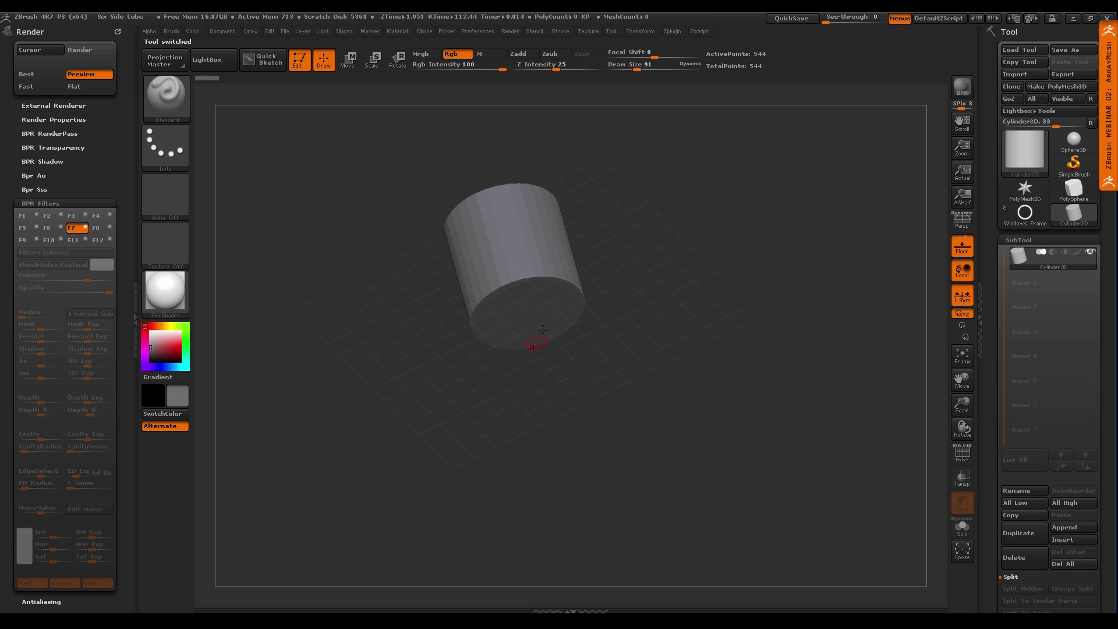
{"action": "left_click_drag", "start_coordinate": [447, 362], "coordinate": [619, 371]}
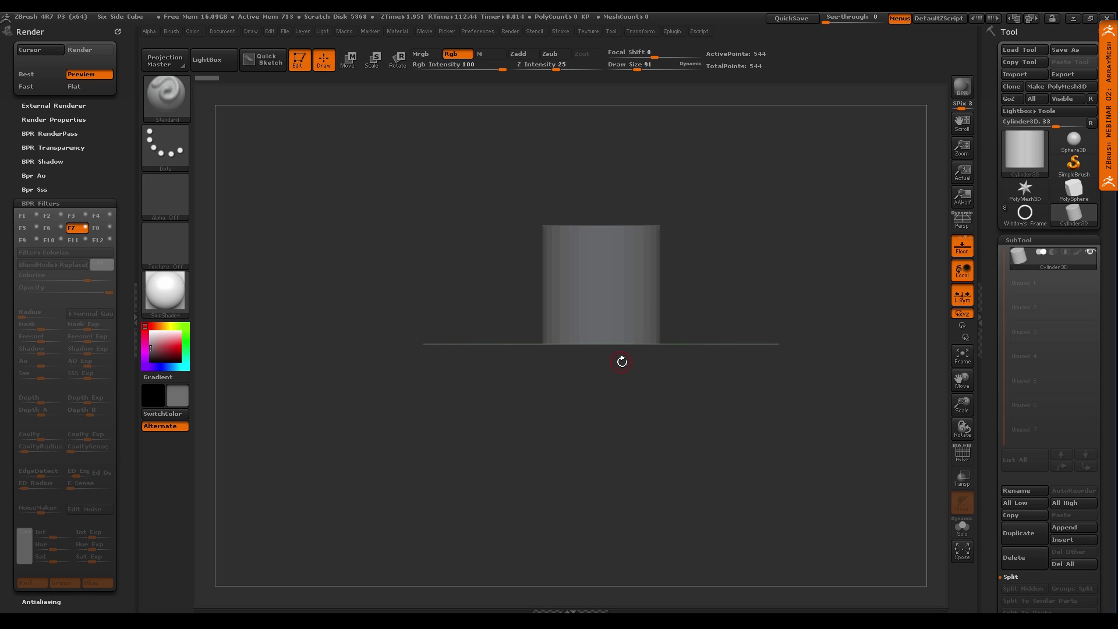
Display the cylinder's polyframe and initialize the primitive with its axis aligned to Z
{"action": "left_click", "coordinate": [1009, 241]}
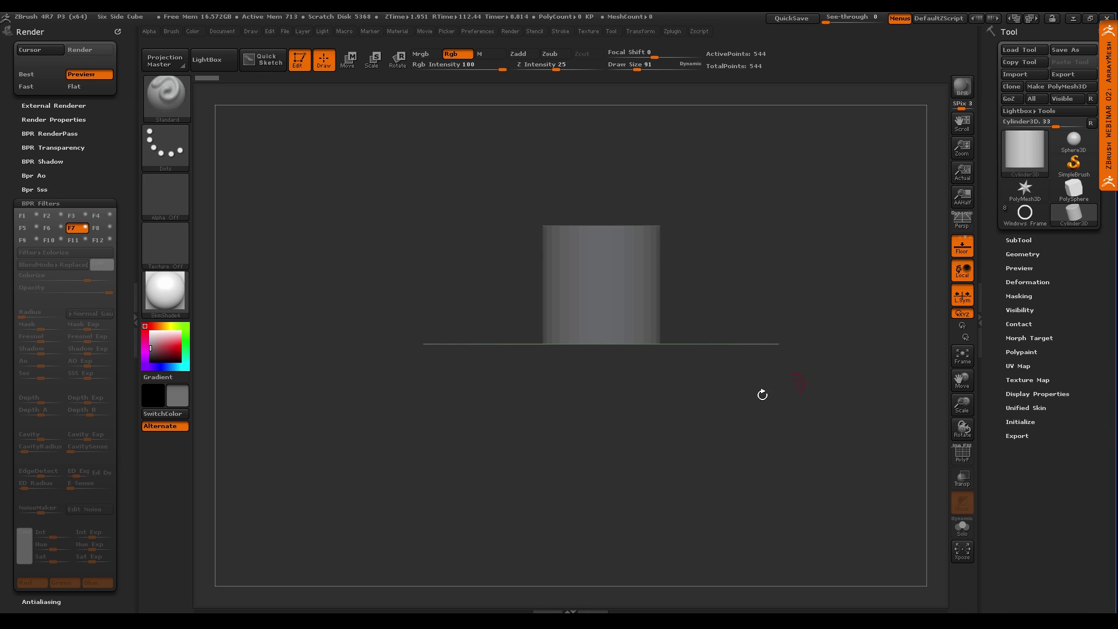
{"action": "key", "text": "shift+f"}
{"action": "mouse_move", "coordinate": [752, 397]}
{"action": "left_mouse_down", "text": "alt"}
{"action": "mouse_move", "coordinate": [716, 402]}
{"action": "mouse_move", "coordinate": [721, 417]}
{"action": "left_mouse_up", "text": "alt"}
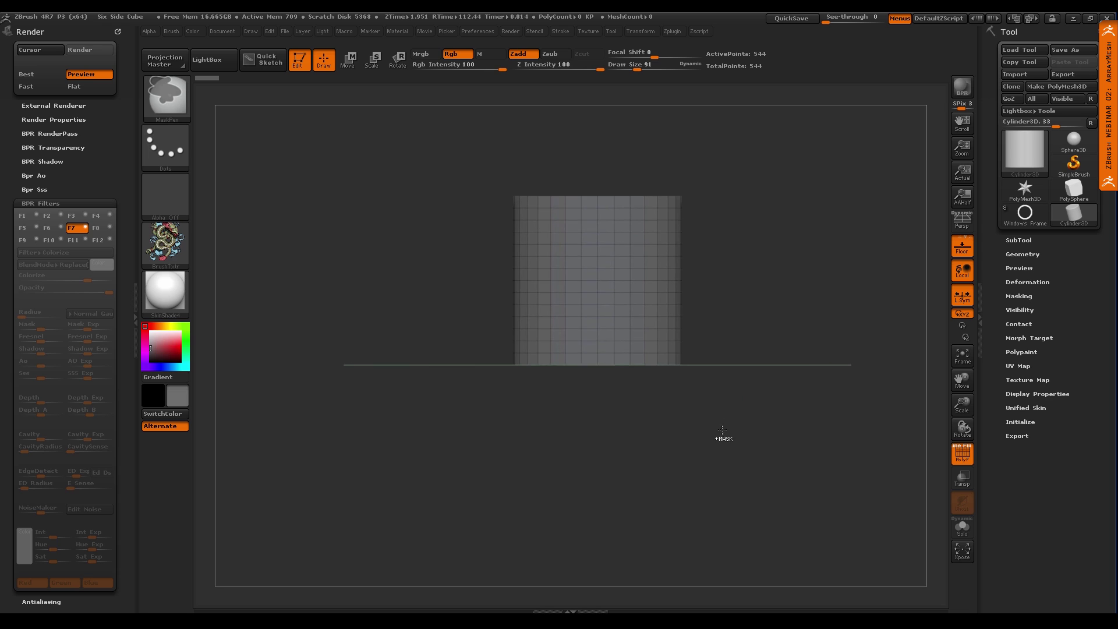
{"action": "left_click_drag", "start_coordinate": [813, 393], "coordinate": [753, 429], "text": "alt"}
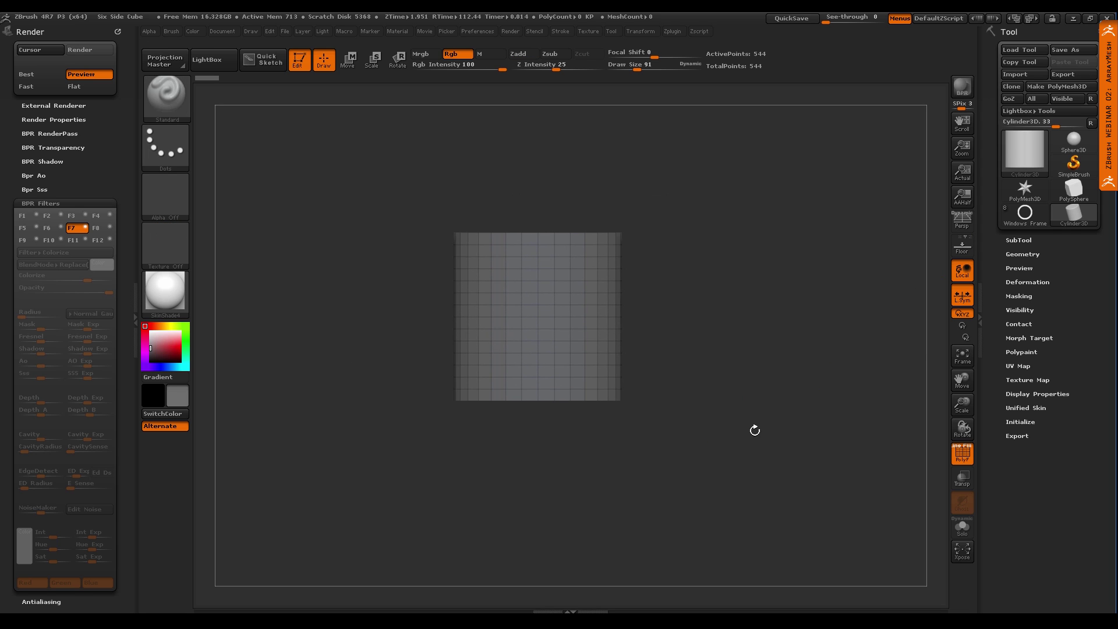
{"action": "left_click", "coordinate": [1028, 421]}
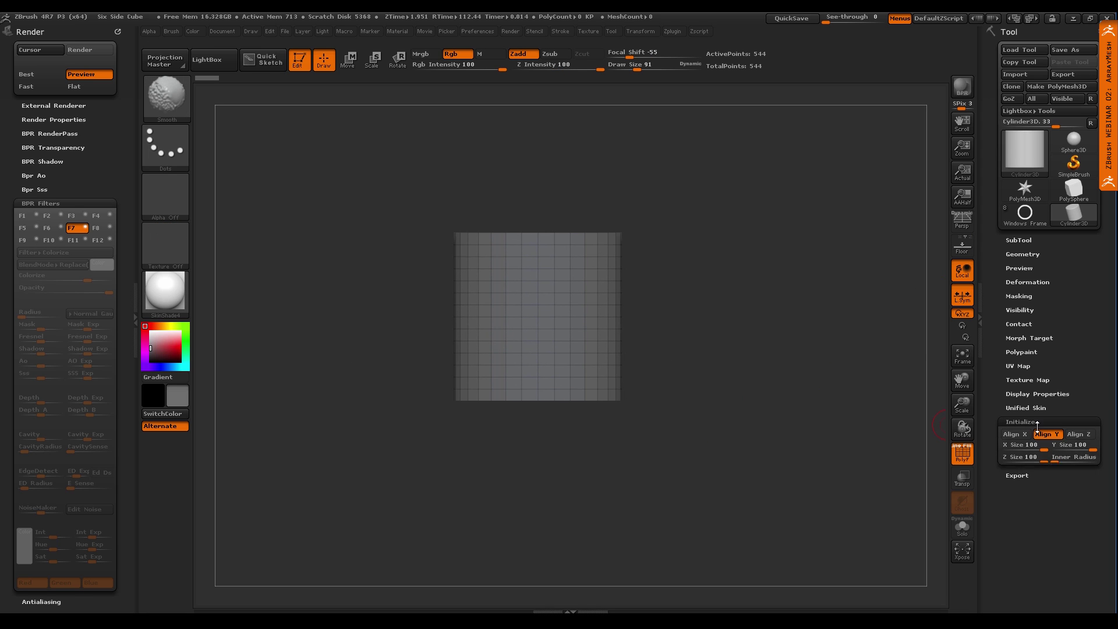
{"action": "left_click", "coordinate": [1080, 435]}
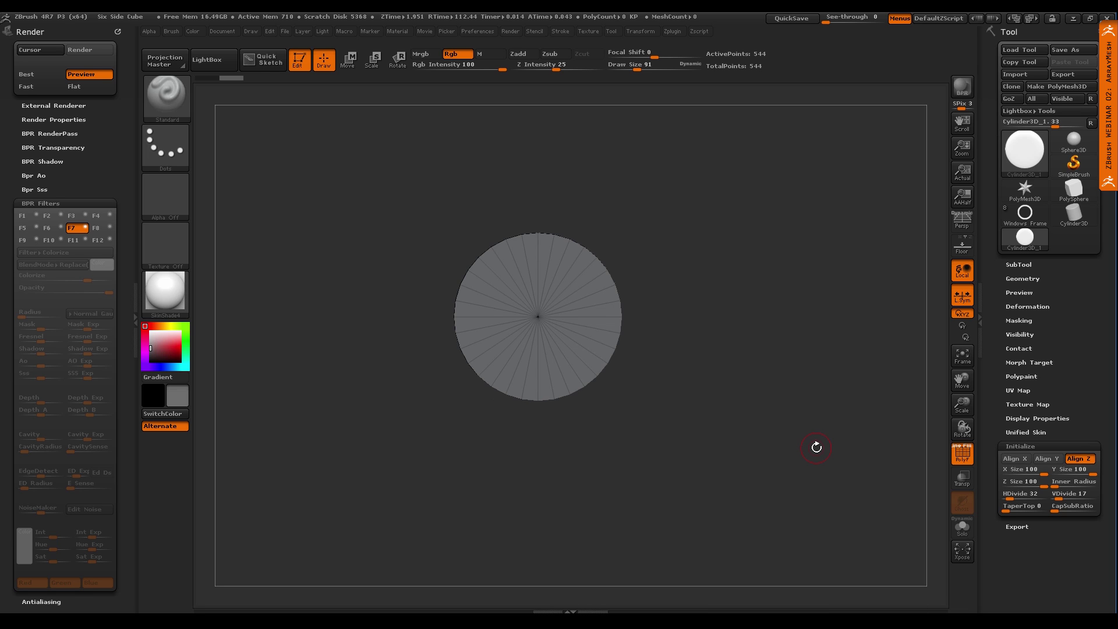
Hollow the cylinder into a tube by setting its Inner Radius to 70
{"action": "left_click_drag", "start_coordinate": [1053, 486], "coordinate": [1087, 486]}
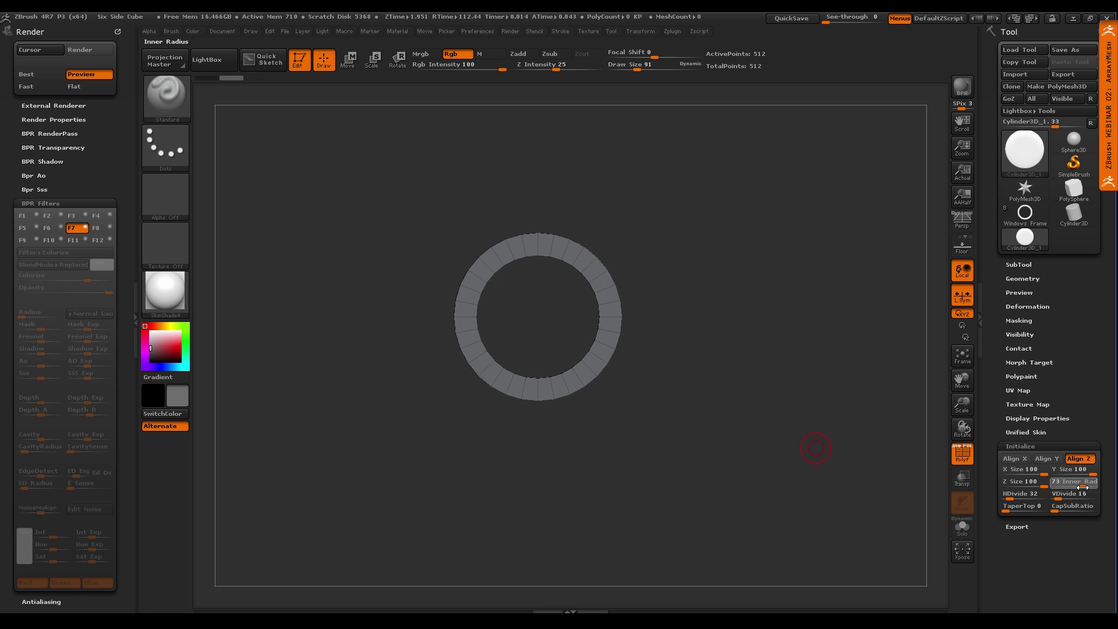
{"action": "left_click", "coordinate": [1077, 485]}
{"action": "type", "text": "70"}
{"action": "key", "text": "Return"}
{"action": "left_click_drag", "start_coordinate": [893, 482], "coordinate": [798, 469]}
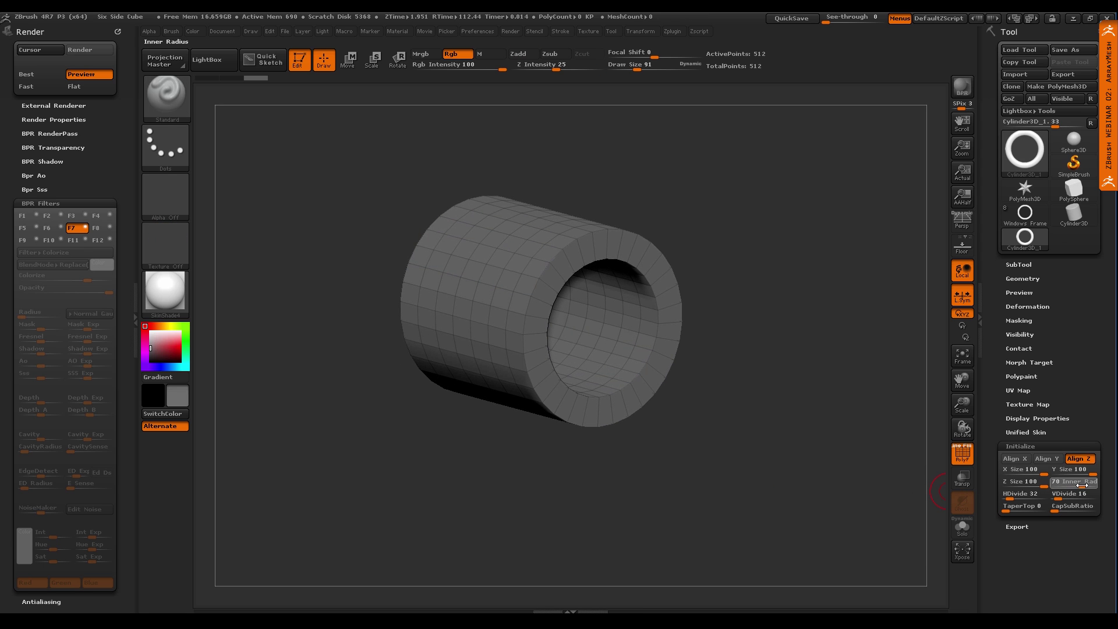
Reduce the tube to a thin ring with VDivide 4, Z Size 12 and HDivide 32
{"action": "left_click_drag", "start_coordinate": [1080, 486], "coordinate": [1046, 499]}
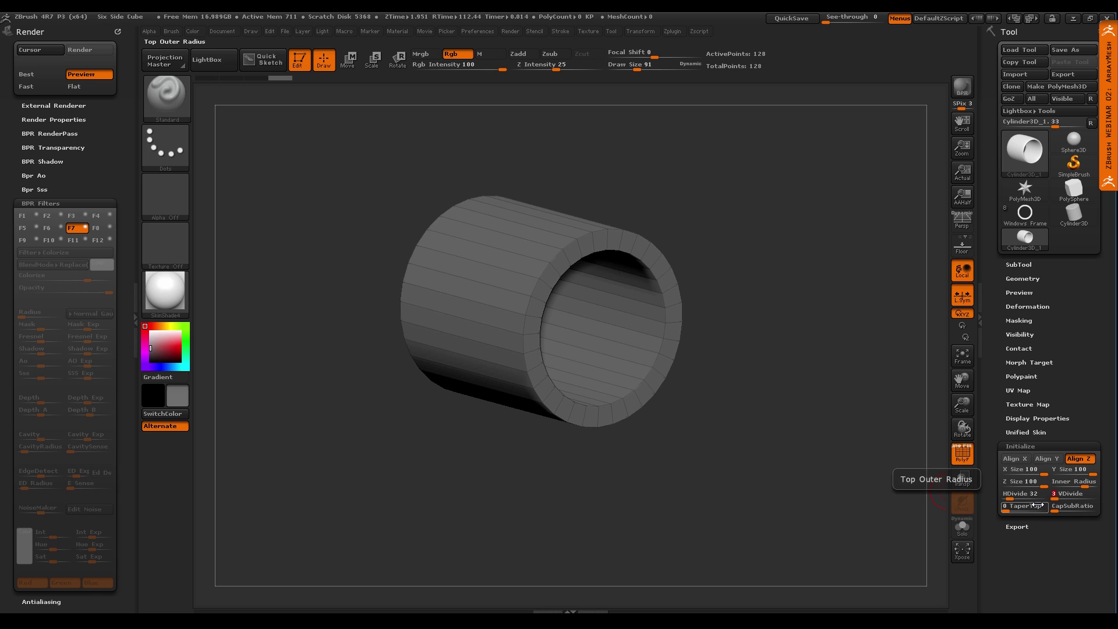
{"action": "left_click_drag", "start_coordinate": [1039, 486], "coordinate": [1011, 487]}
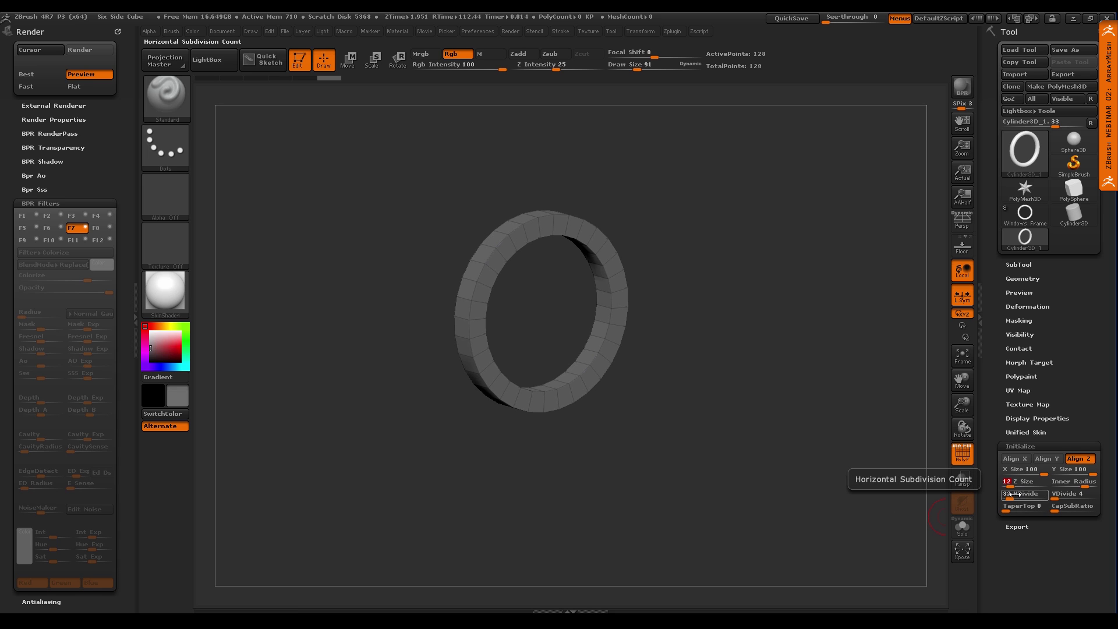
{"action": "left_click_drag", "start_coordinate": [1007, 497], "coordinate": [1018, 495]}
{"action": "right_click_drag", "start_coordinate": [644, 463], "coordinate": [627, 474], "text": "shift"}
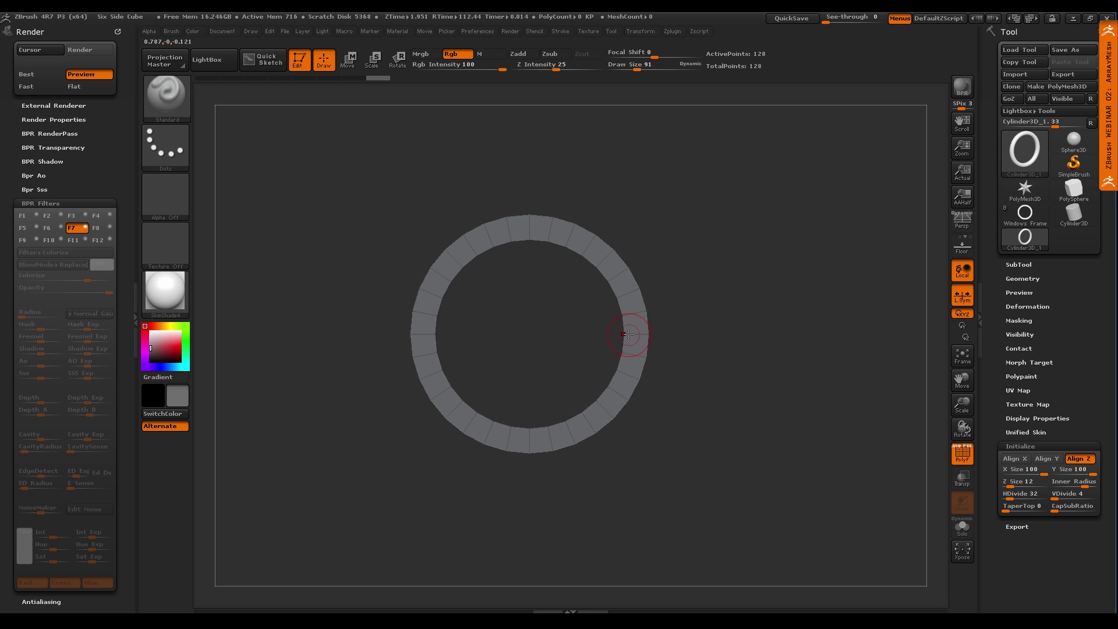
{"action": "left_click_drag", "start_coordinate": [1009, 498], "coordinate": [1014, 498]}
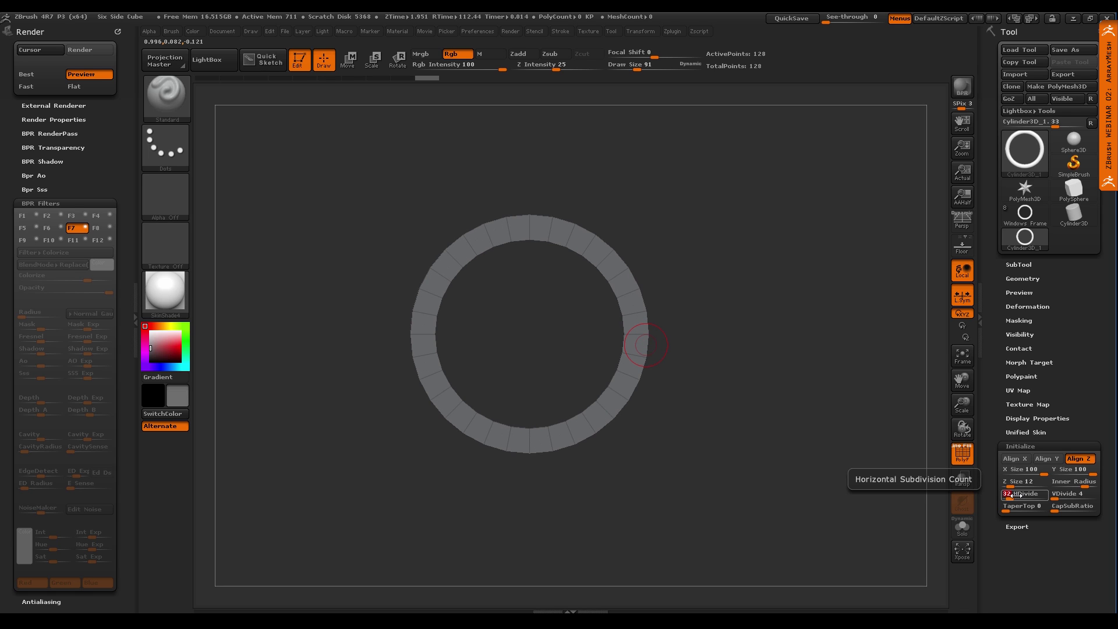
{"action": "left_click_drag", "start_coordinate": [710, 384], "coordinate": [674, 364], "text": "alt"}
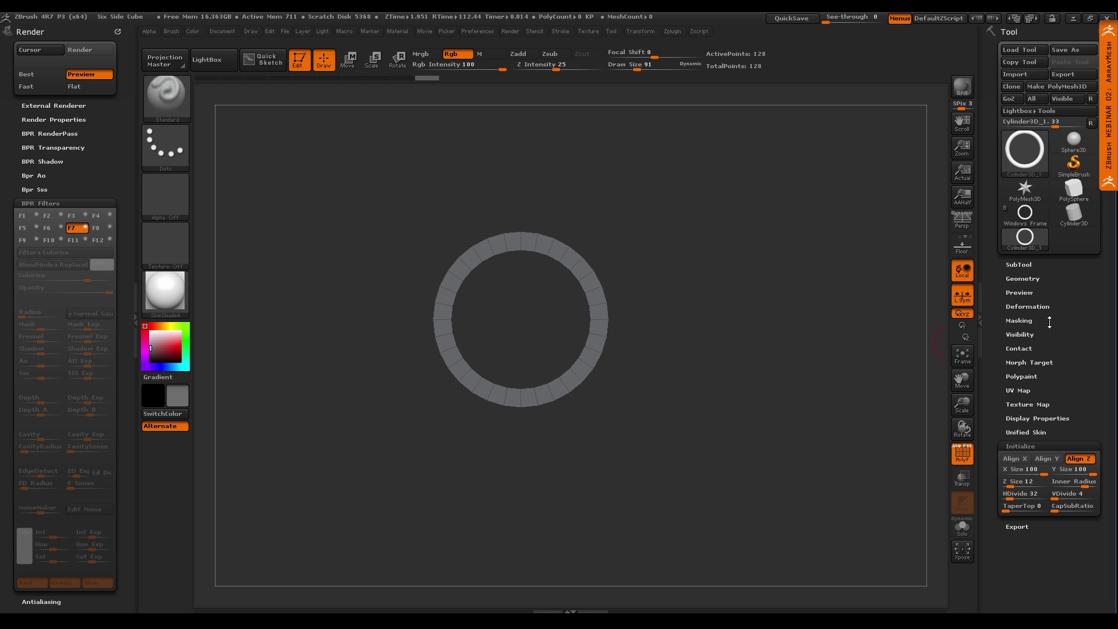
Convert the ring primitive into an editable PolyMesh3D
{"action": "left_click", "coordinate": [1056, 87]}
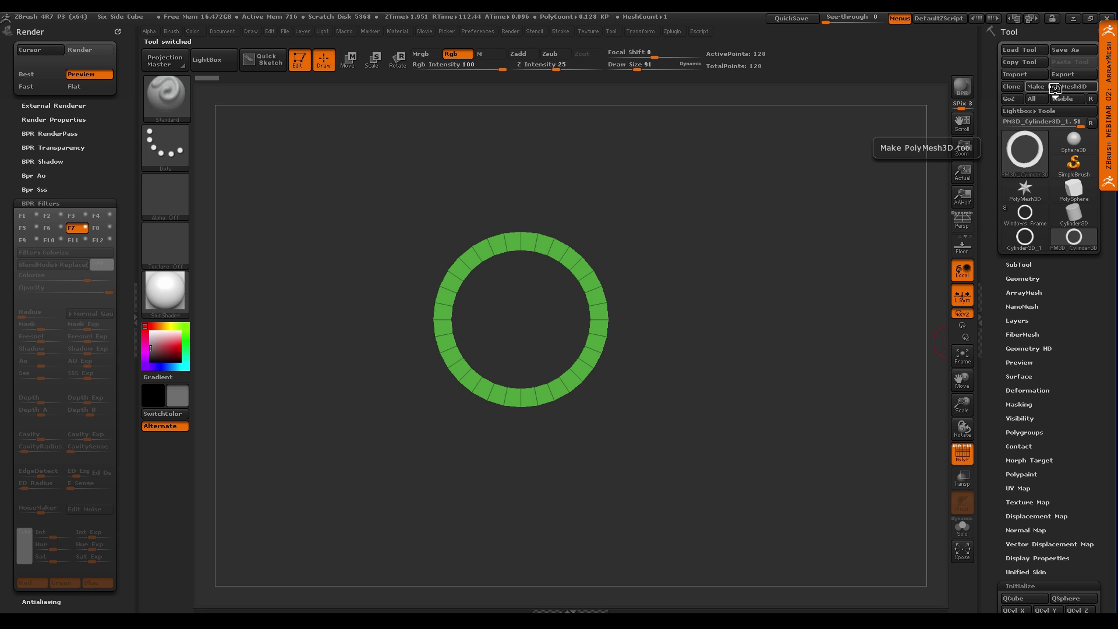
{"action": "scroll", "coordinate": [1043, 408], "scroll_direction": "down", "scroll_amount": 3}
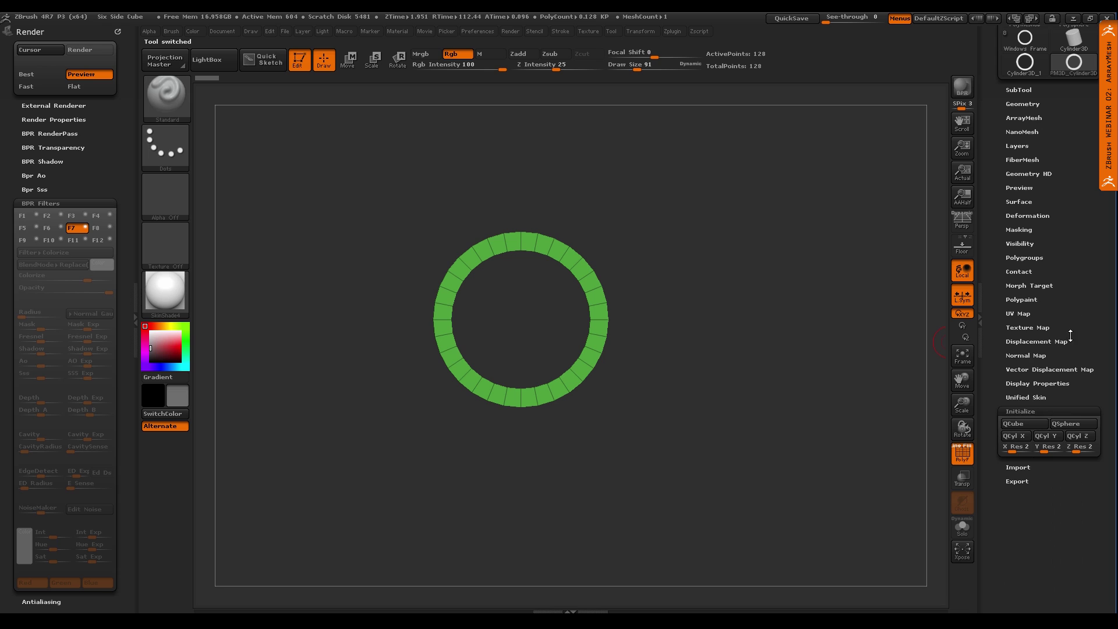
{"action": "left_click_drag", "start_coordinate": [1087, 304], "coordinate": [1077, 359]}
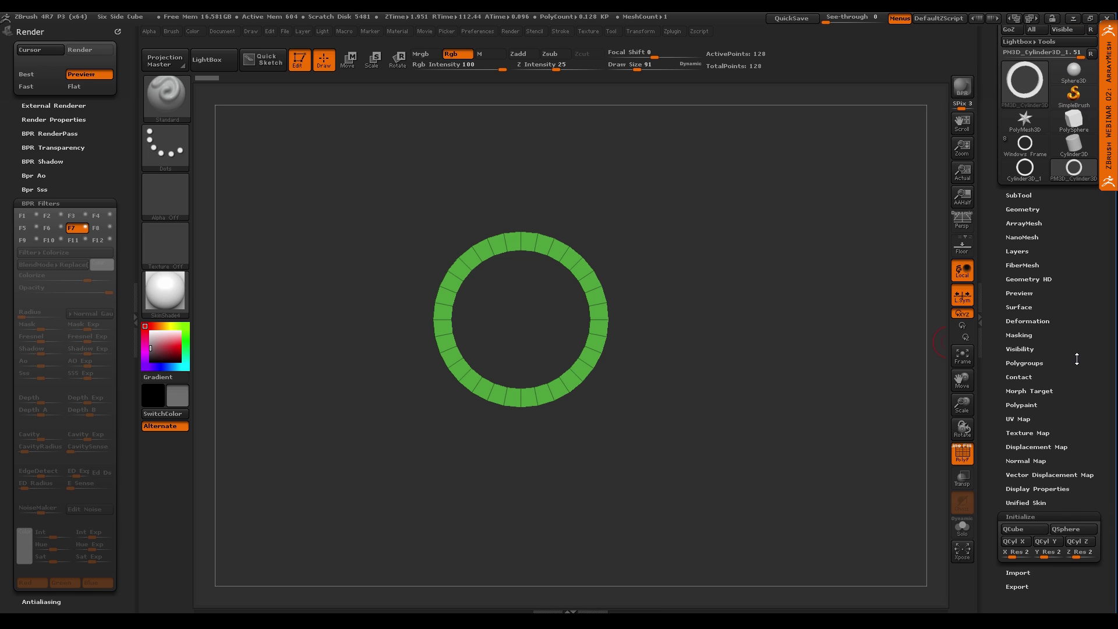
{"action": "right_click_drag", "start_coordinate": [639, 447], "coordinate": [618, 430], "text": "ctrl"}
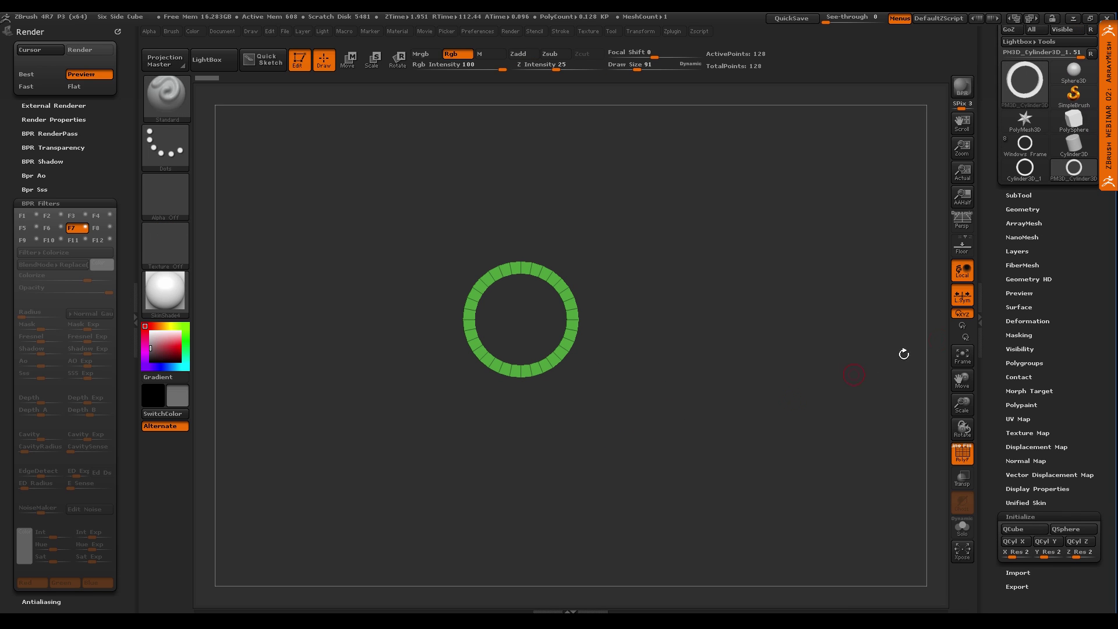
Enable Array Mesh for the ring and place its transpose line vertically beside the ring's edge
{"action": "left_click", "coordinate": [1025, 224]}
{"action": "left_click", "coordinate": [1028, 260]}
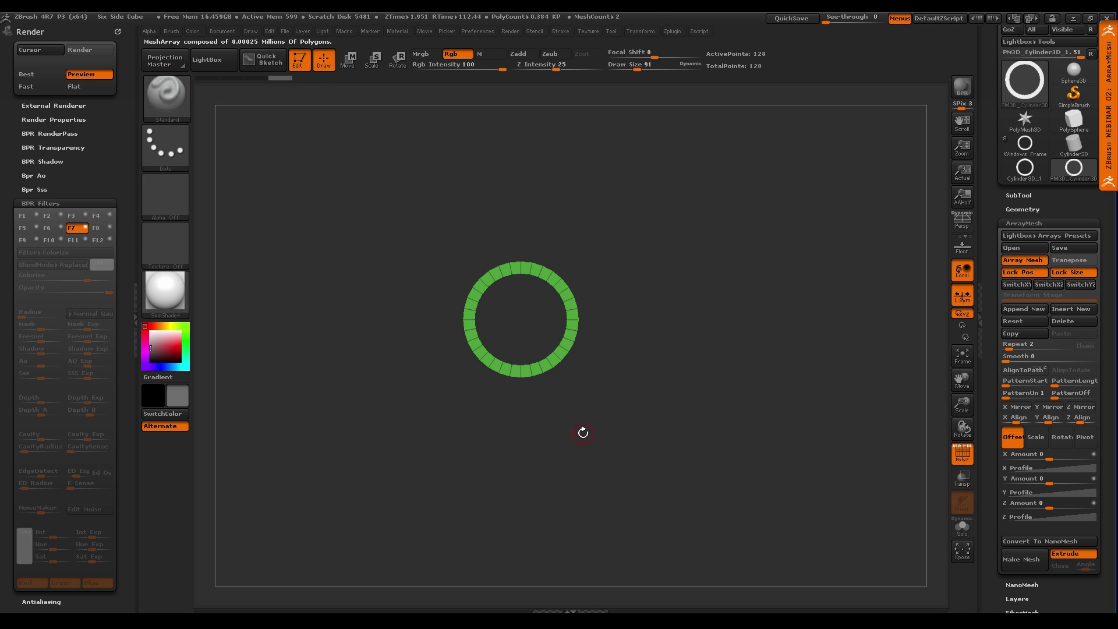
{"action": "key", "text": "w"}
{"action": "left_click", "coordinate": [596, 319]}
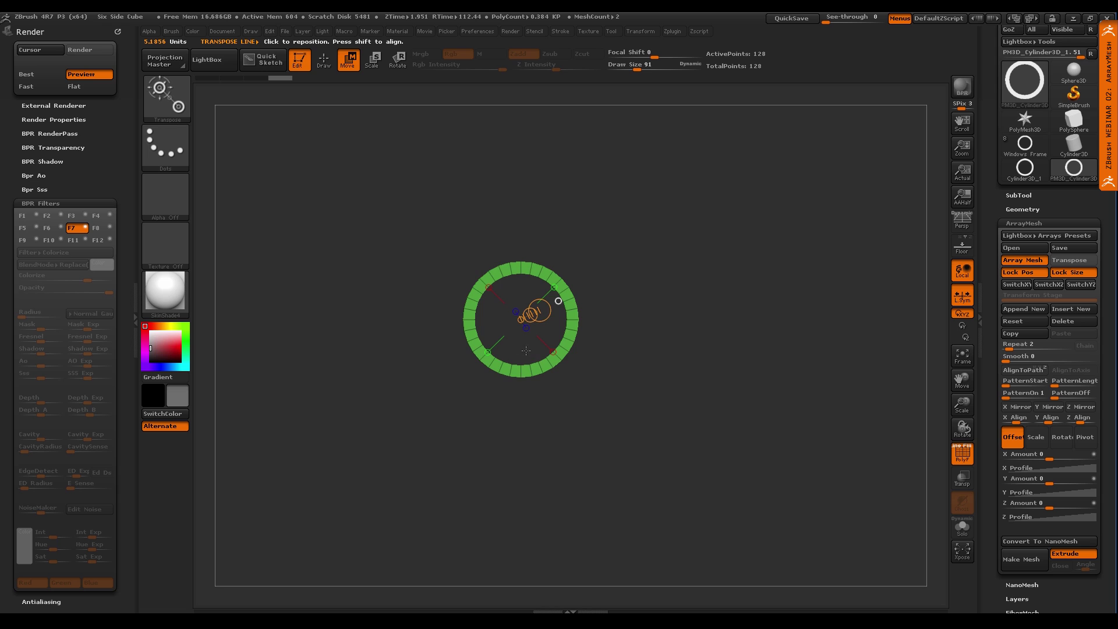
{"action": "left_click_drag", "start_coordinate": [526, 350], "coordinate": [519, 521]}
{"action": "left_click_drag", "start_coordinate": [565, 328], "coordinate": [604, 311], "text": "shift"}
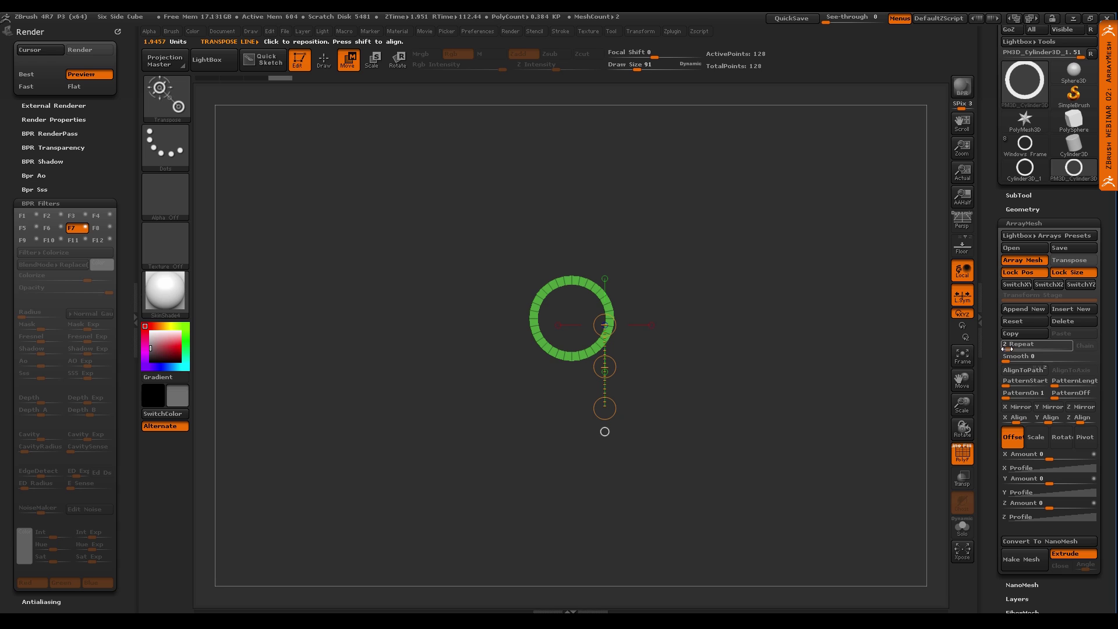
Arrange the ring as a circular four-ring array with Repeat 4 and a Z rotation amount of 360
{"action": "left_click_drag", "start_coordinate": [1006, 348], "coordinate": [1011, 348]}
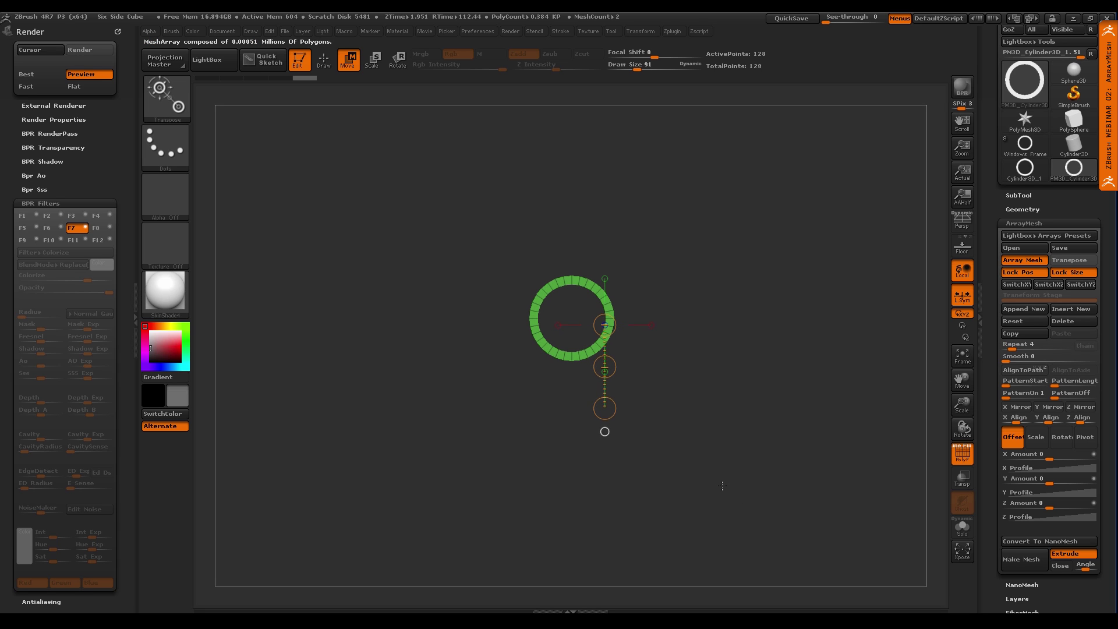
{"action": "left_click_drag", "start_coordinate": [733, 491], "coordinate": [712, 467], "text": "alt"}
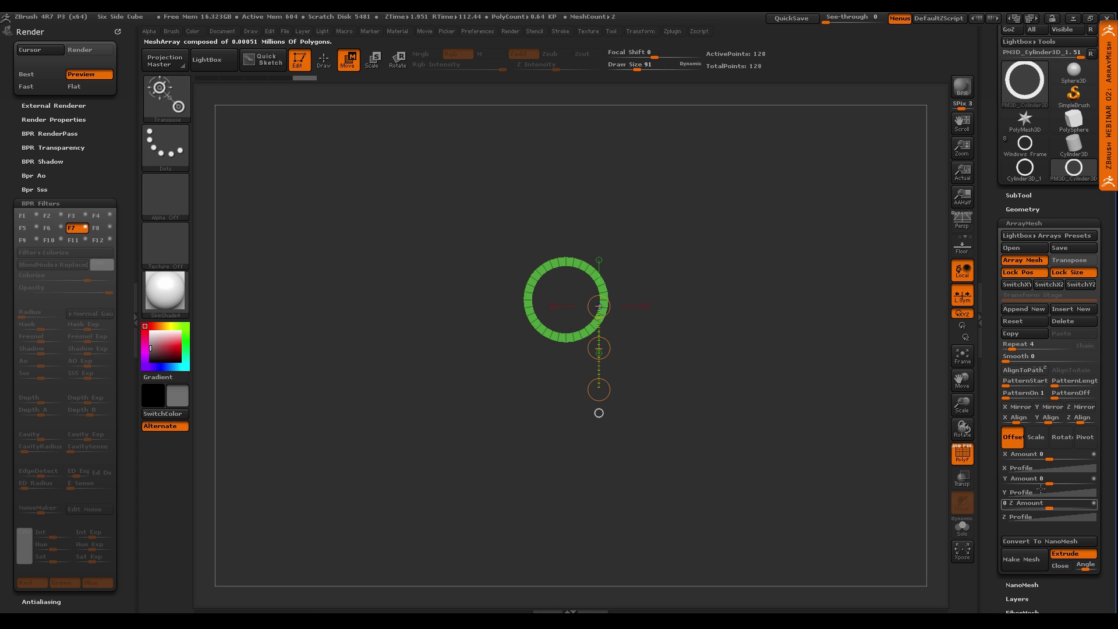
{"action": "left_click", "coordinate": [1061, 437]}
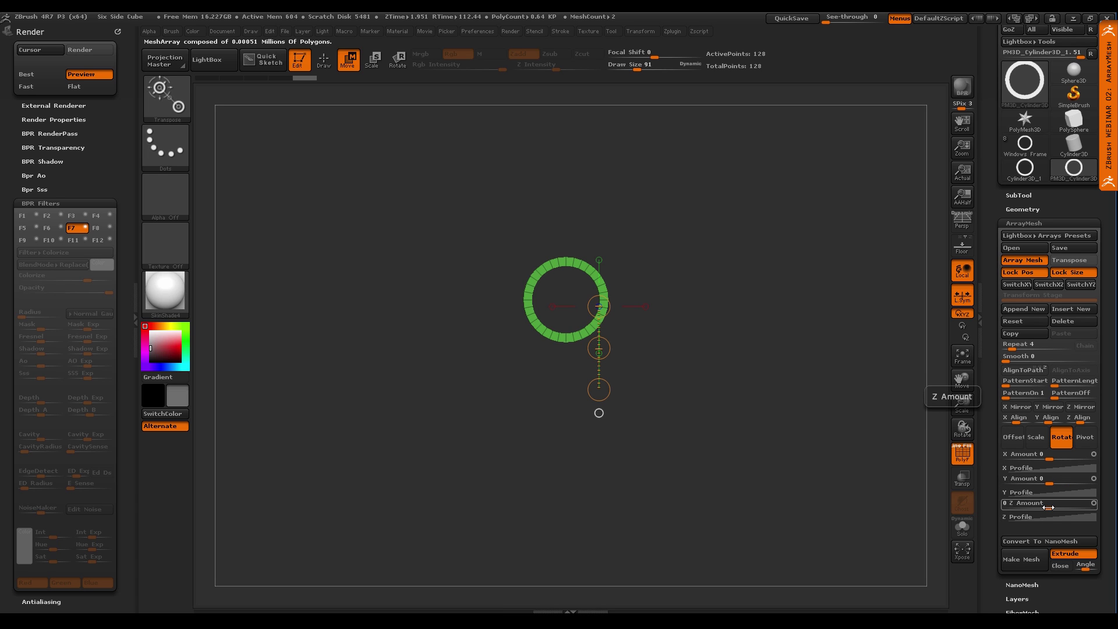
{"action": "left_click", "coordinate": [1048, 509]}
{"action": "type", "text": "36"}
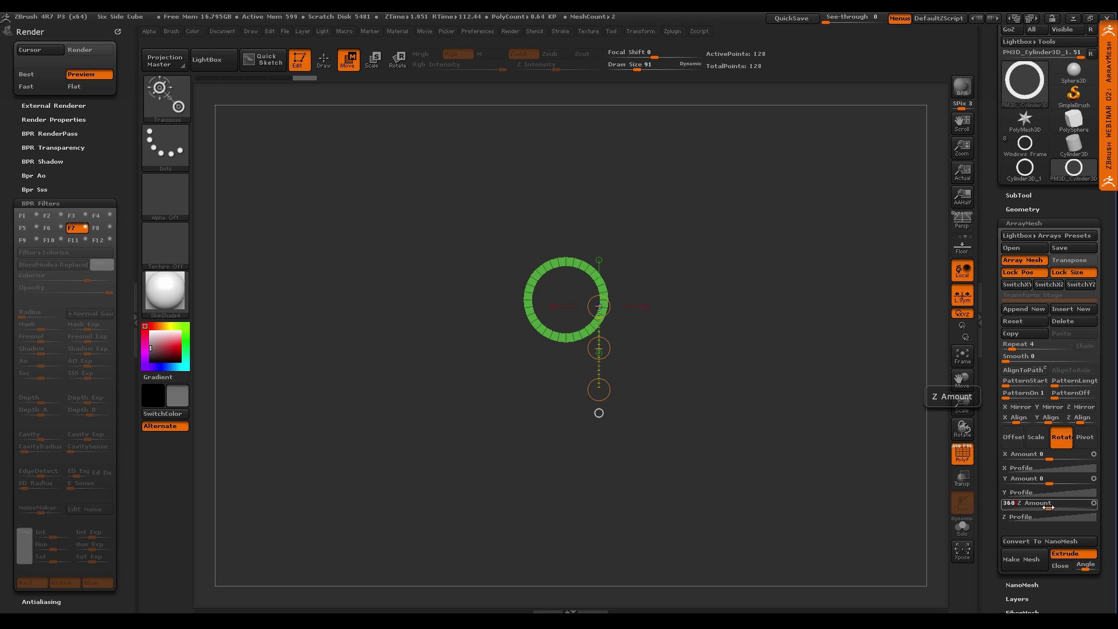
{"action": "type", "text": "0"}
{"action": "key", "text": "Return"}
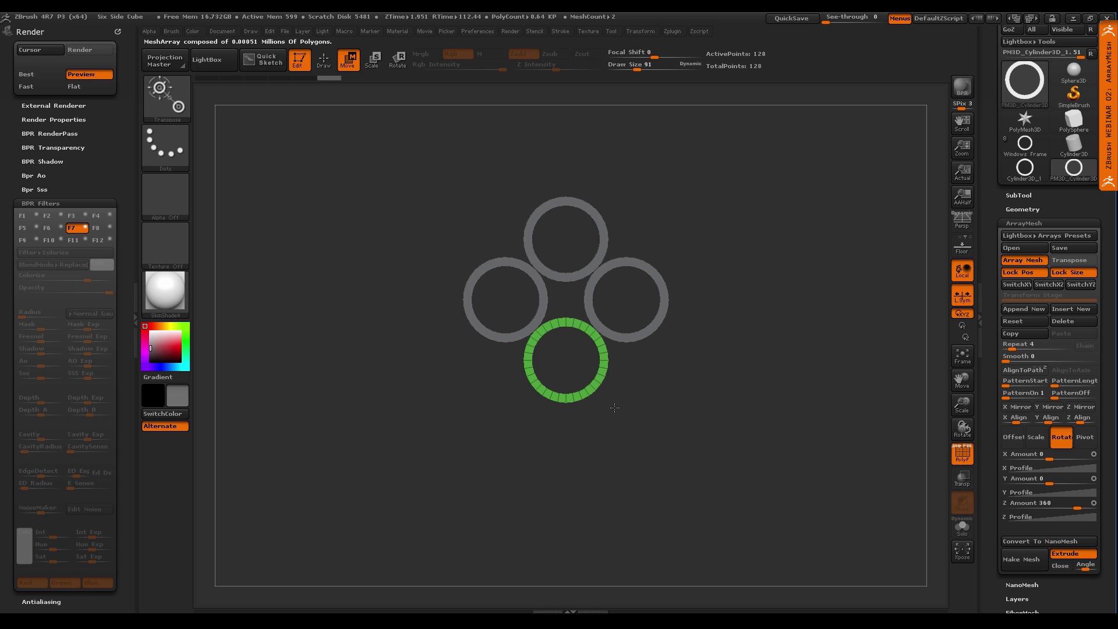
{"action": "right_click_drag", "start_coordinate": [641, 357], "coordinate": [628, 391], "text": "ctrl"}
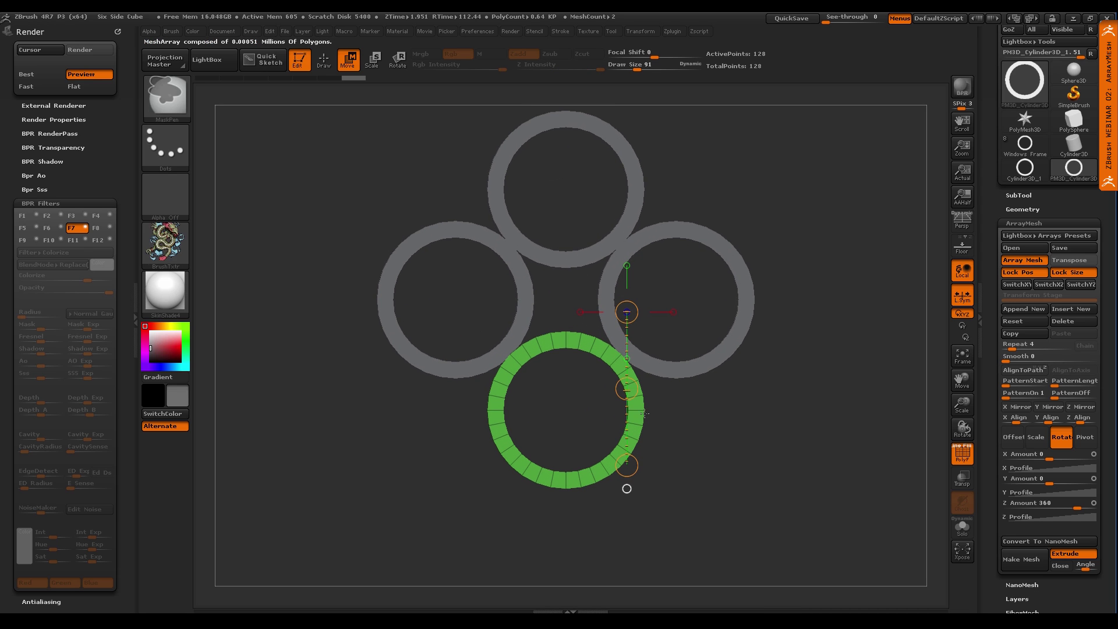
{"action": "left_click", "coordinate": [627, 389]}
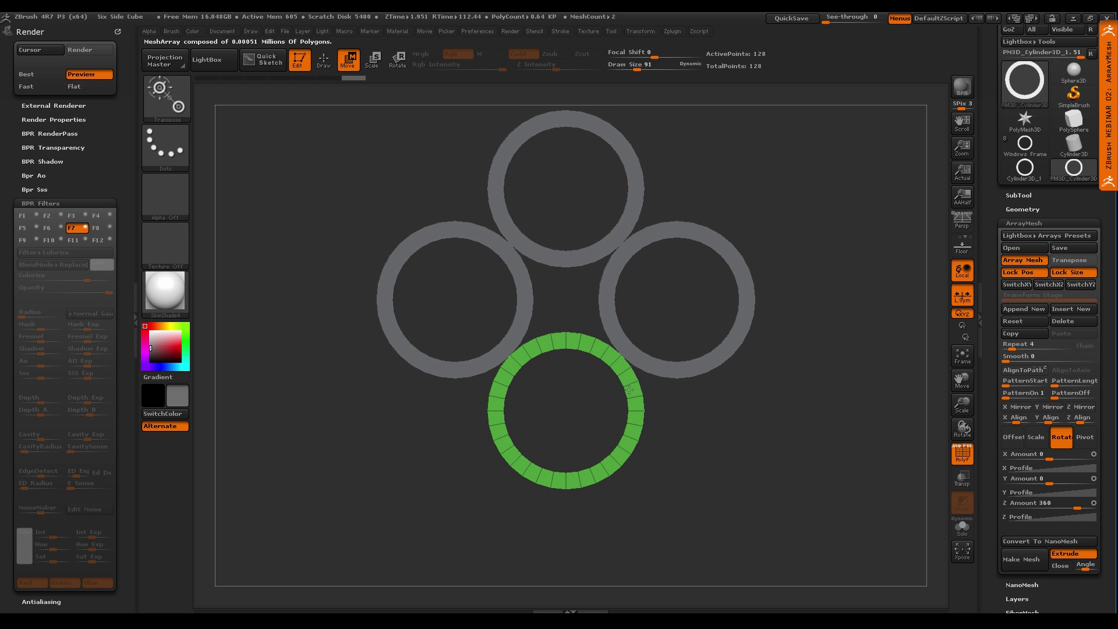
{"action": "right_click_drag", "start_coordinate": [736, 418], "coordinate": [683, 423], "text": "ctrl"}
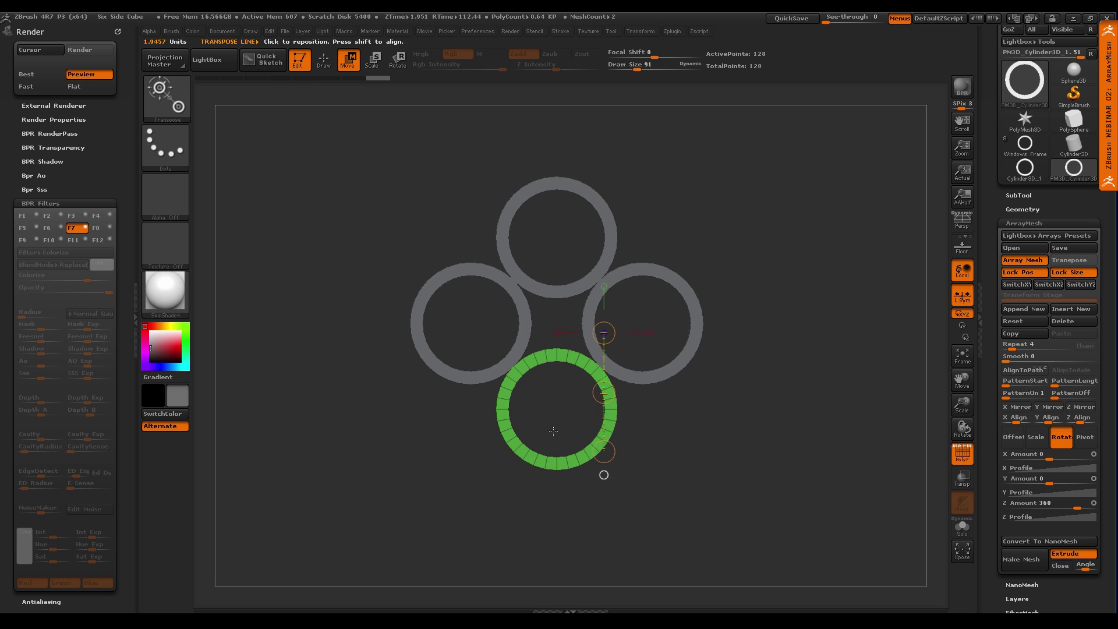
{"action": "right_click_drag", "start_coordinate": [665, 461], "coordinate": [665, 441], "text": "ctrl"}
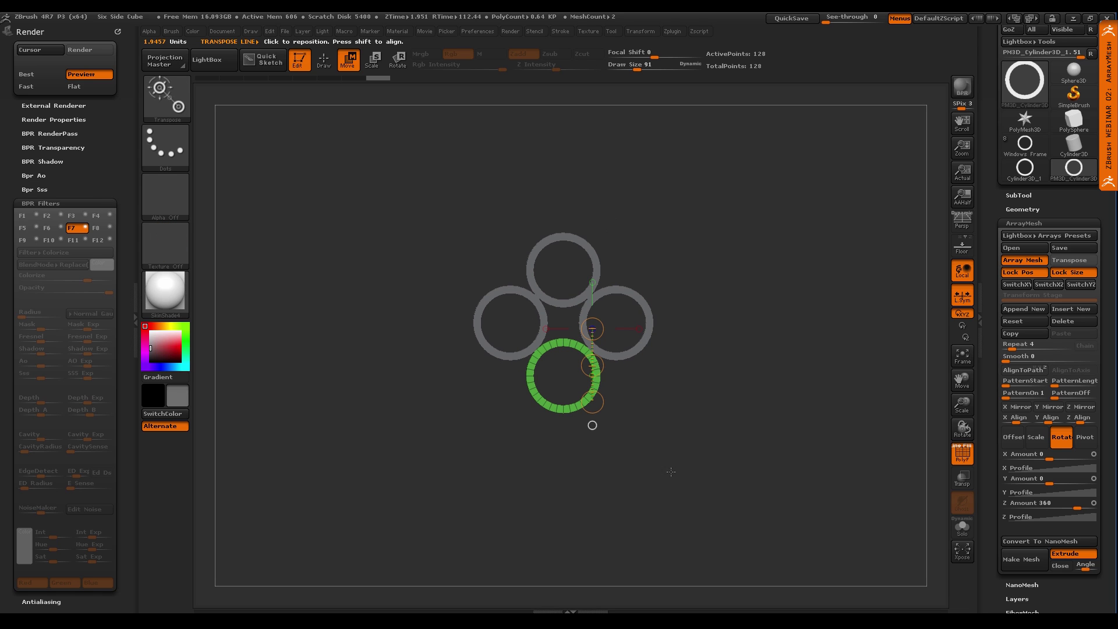
{"action": "key", "text": "q"}
Set the original Cylinder3D_1 primitive's HDivide to 64 and convert it to a PolyMesh3D
{"action": "mouse_move", "coordinate": [1029, 174]}
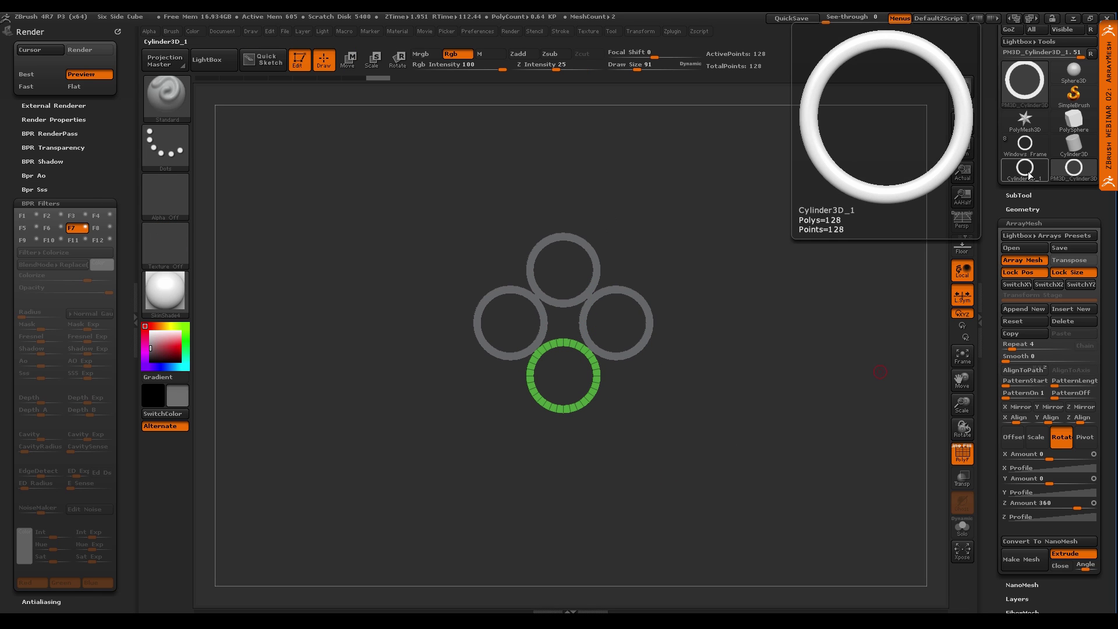
{"action": "left_click", "coordinate": [1026, 172]}
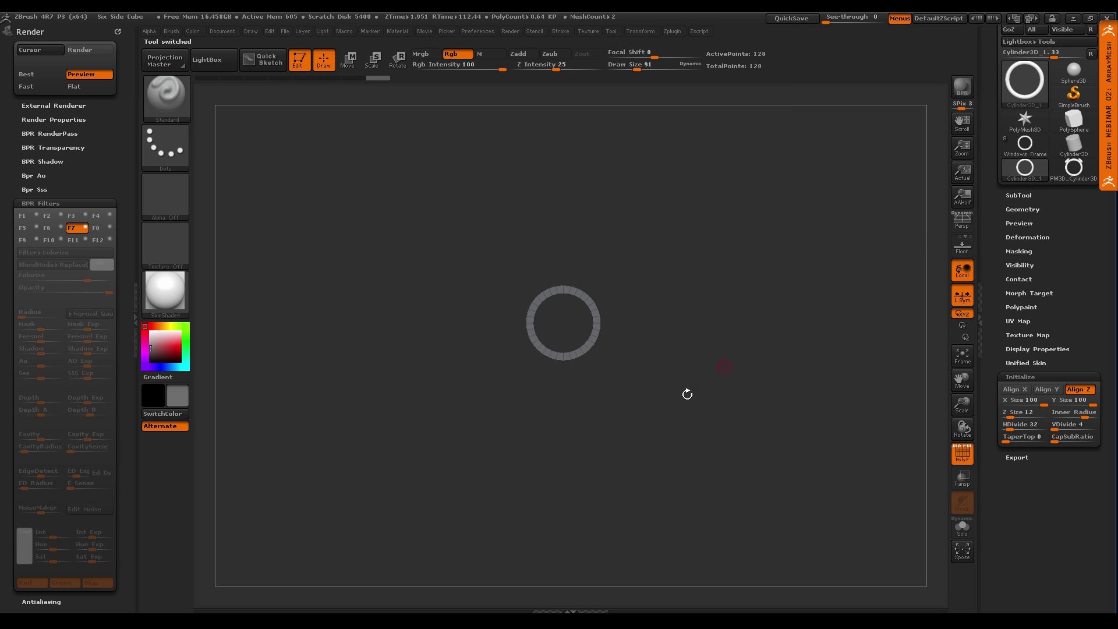
{"action": "left_click_drag", "start_coordinate": [1063, 285], "coordinate": [1062, 313]}
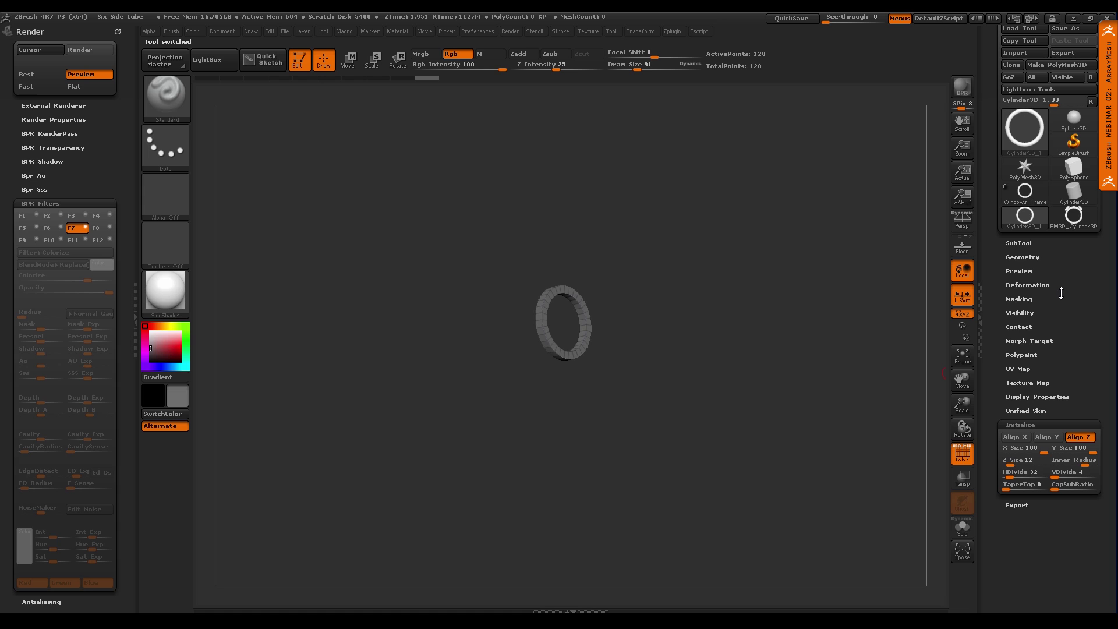
{"action": "left_click", "coordinate": [1010, 478]}
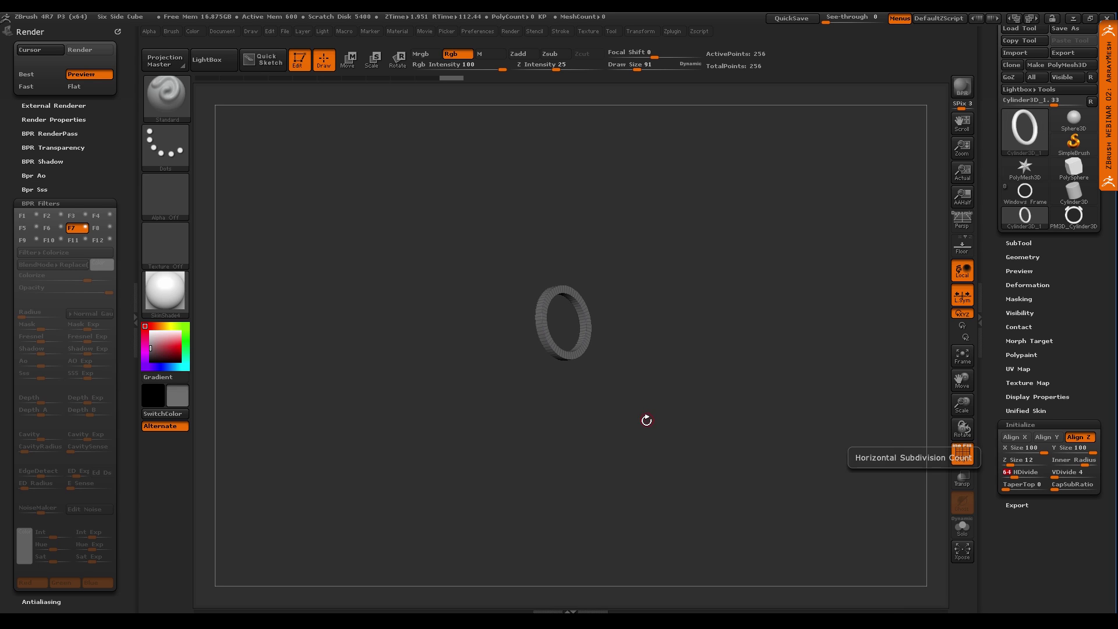
{"action": "right_click_drag", "start_coordinate": [645, 420], "coordinate": [619, 442], "text": "shift"}
{"action": "right_click_drag", "start_coordinate": [576, 338], "coordinate": [613, 444], "text": "ctrl"}
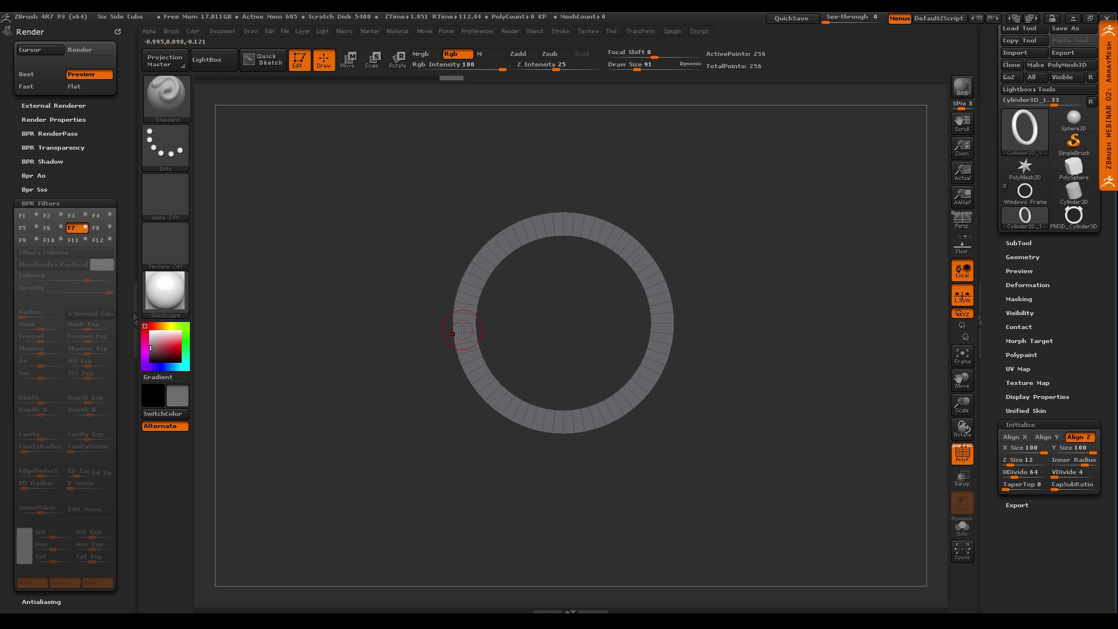
{"action": "scroll", "coordinate": [1048, 117], "scroll_direction": "up", "scroll_amount": 1}
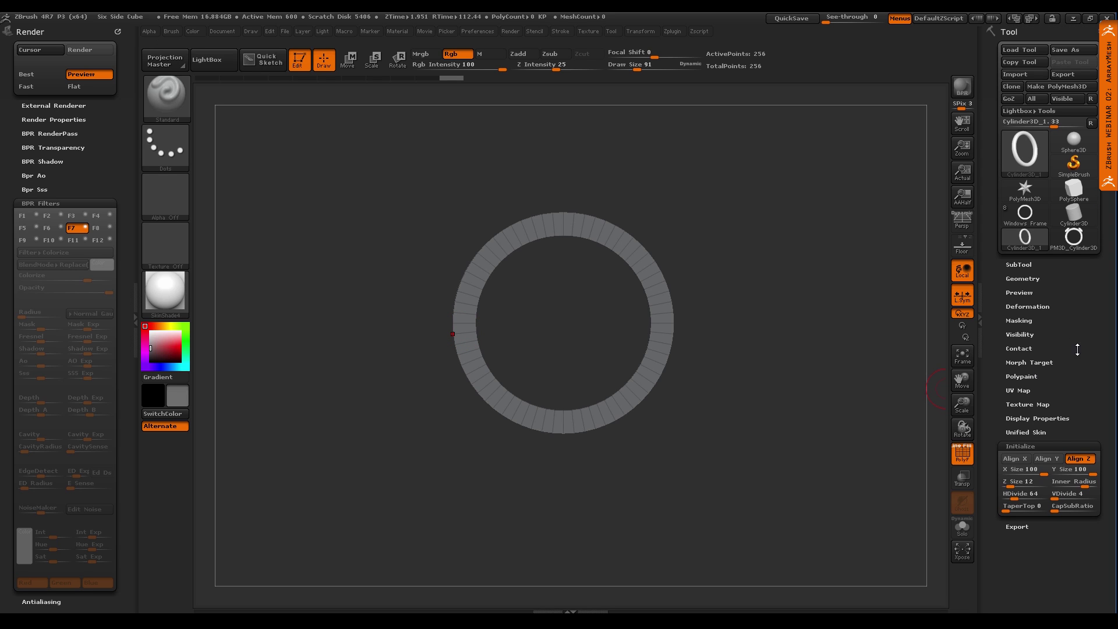
{"action": "left_click", "coordinate": [1058, 87]}
Return to the four-ring array and append the new, denser ring mesh as a subtool
{"action": "left_click", "coordinate": [1071, 248]}
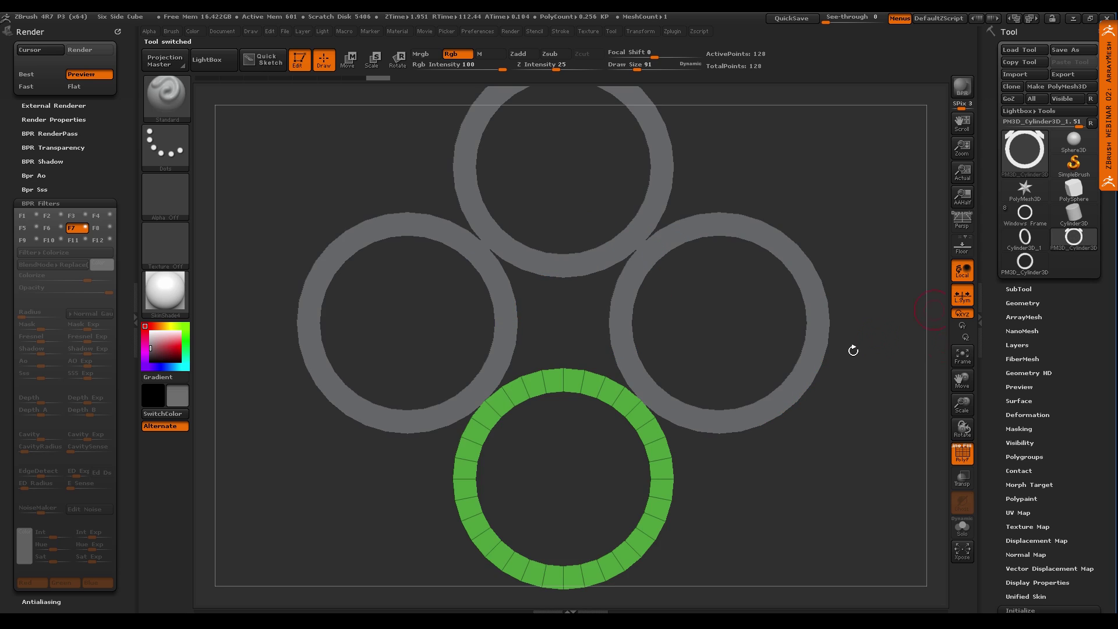
{"action": "key", "text": "f"}
{"action": "key", "text": "f"}
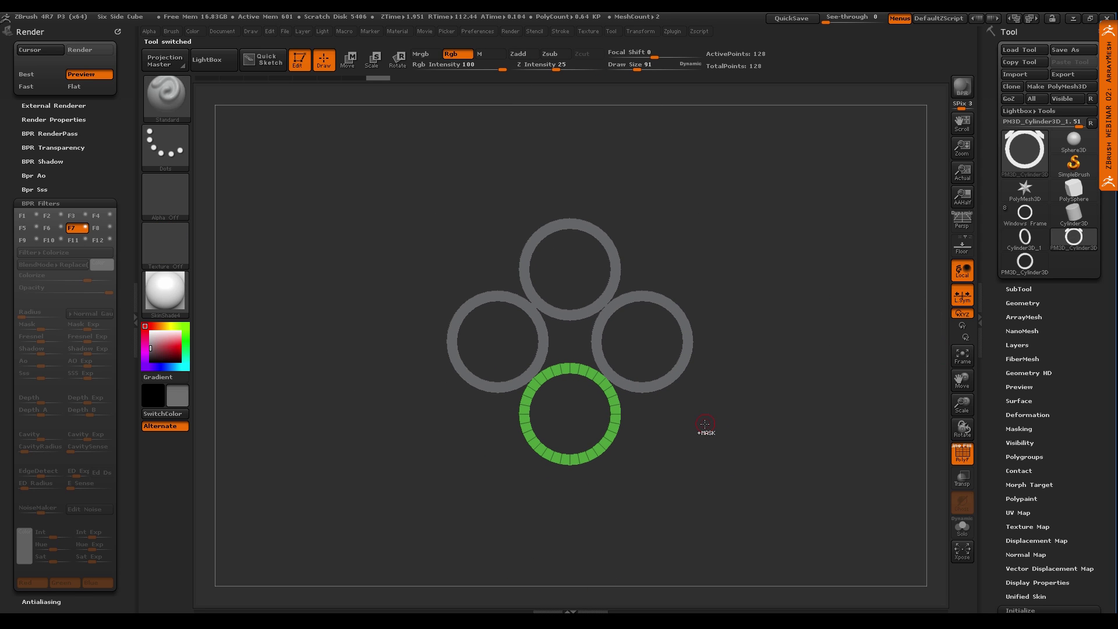
{"action": "left_click", "coordinate": [1020, 289]}
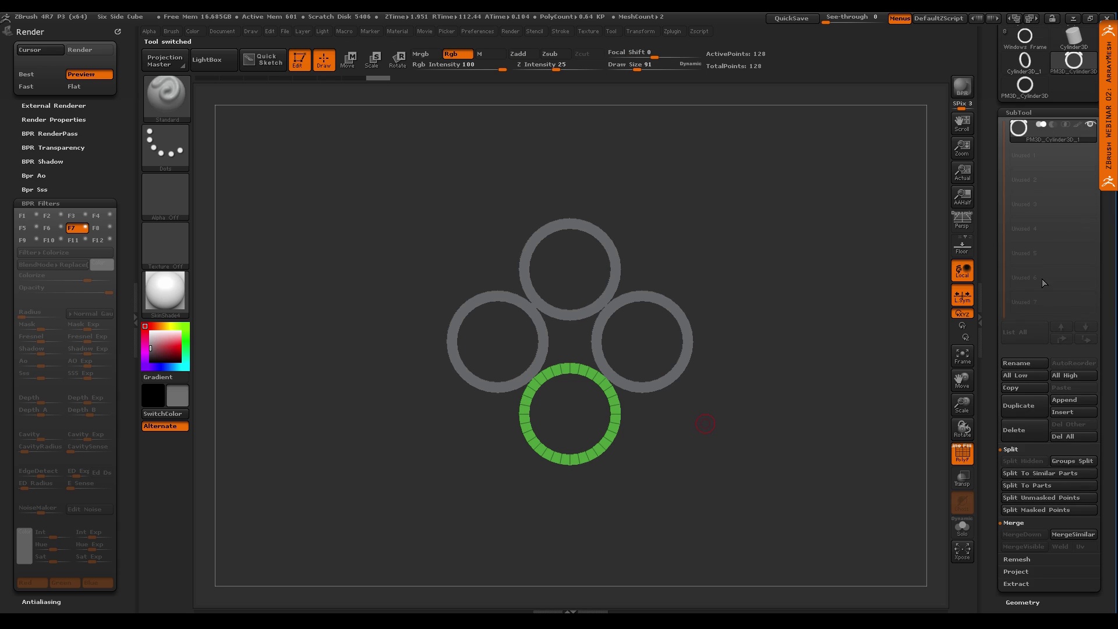
{"action": "left_click_drag", "start_coordinate": [988, 225], "coordinate": [987, 350]}
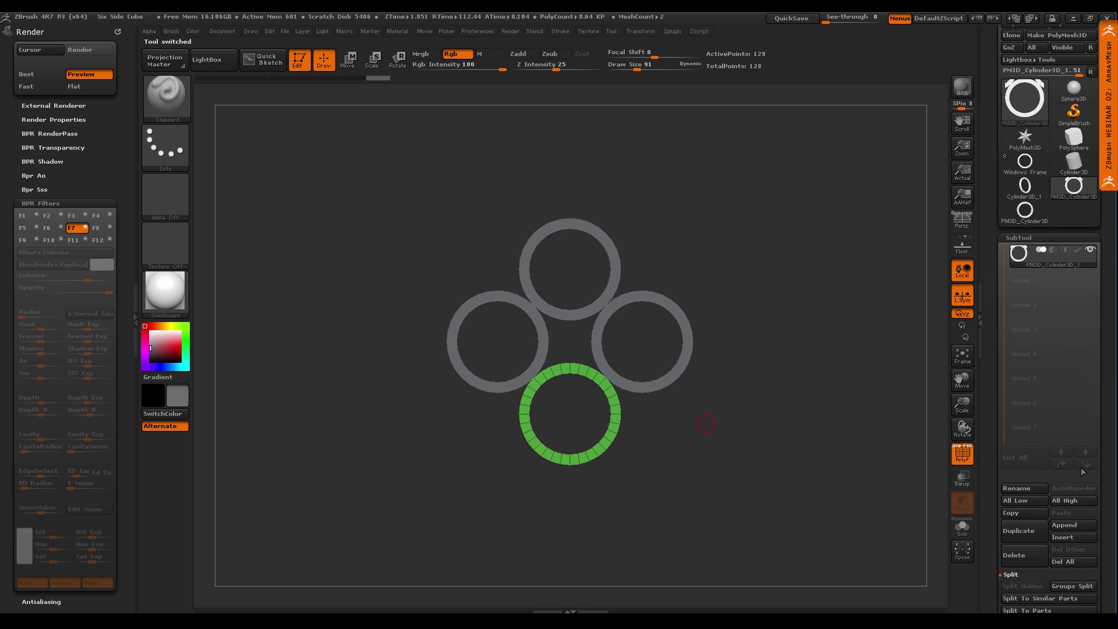
{"action": "left_click", "coordinate": [1064, 529]}
{"action": "left_click", "coordinate": [719, 464]}
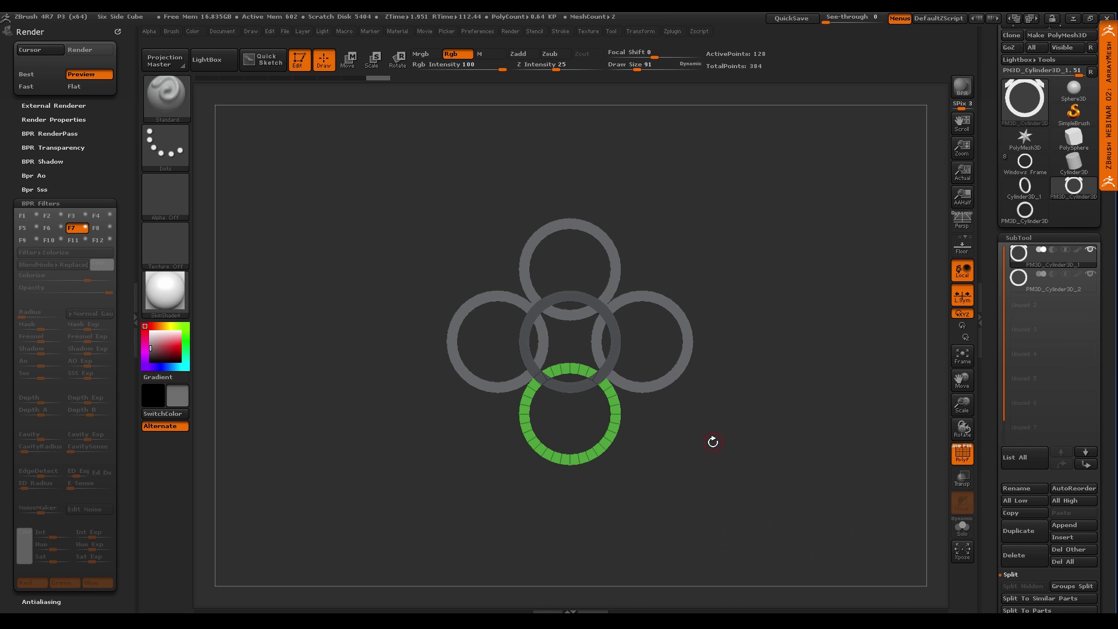
Select the appended center ring and scale it up uniformly until it encloses the four-ring array
{"action": "left_click", "coordinate": [1020, 291]}
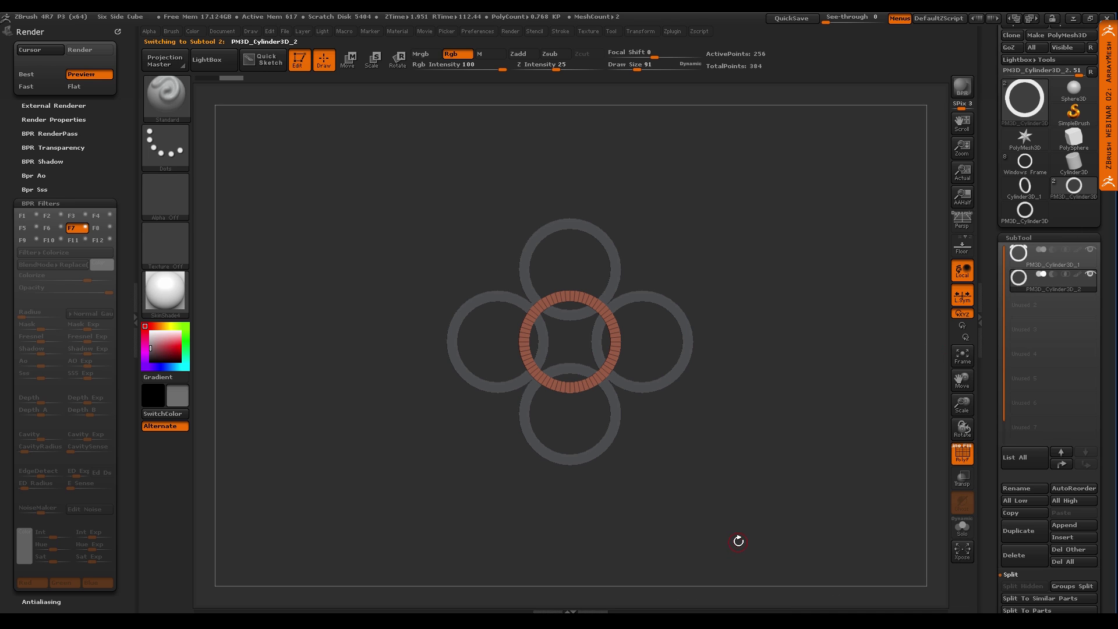
{"action": "key", "text": "e"}
{"action": "left_click", "coordinate": [609, 471]}
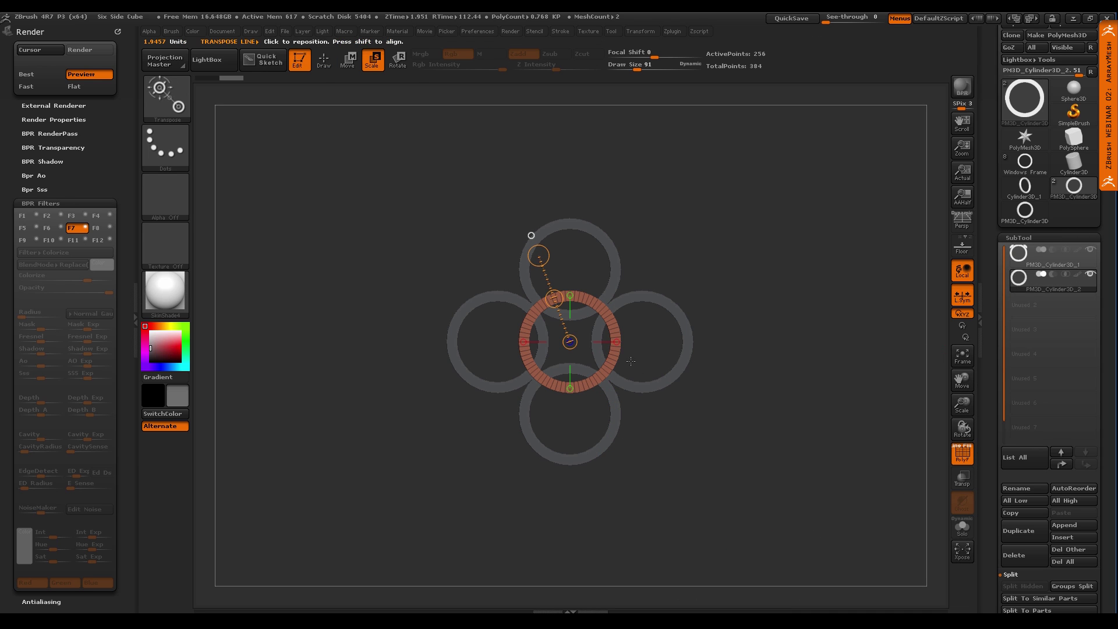
{"action": "left_click", "coordinate": [616, 341]}
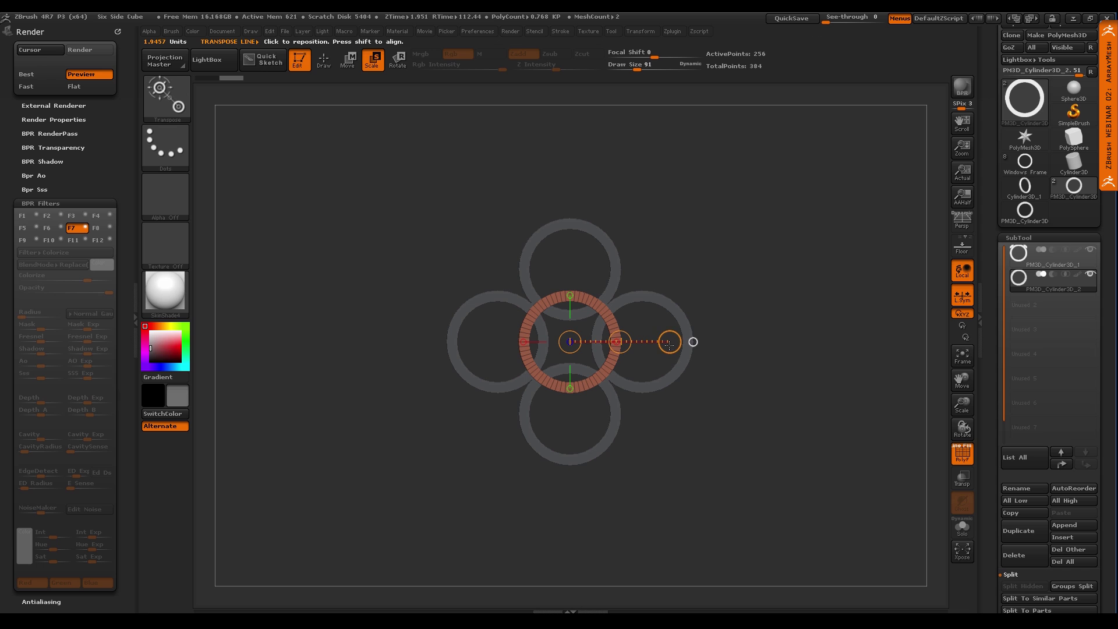
{"action": "left_click_drag", "start_coordinate": [669, 342], "coordinate": [807, 389]}
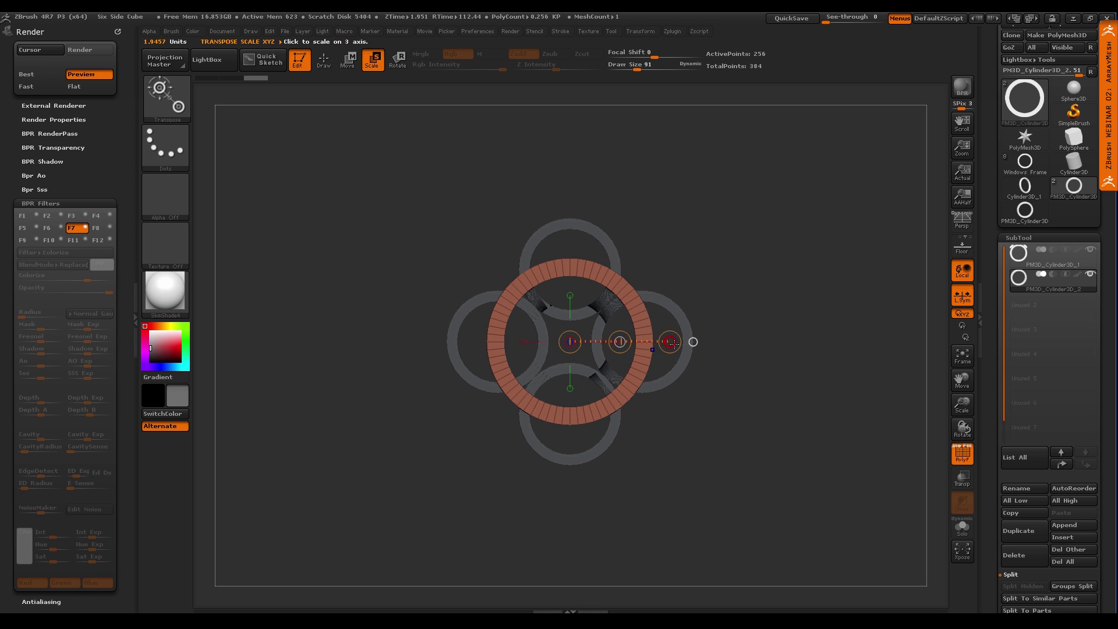
{"action": "left_click_drag", "start_coordinate": [670, 342], "coordinate": [765, 469]}
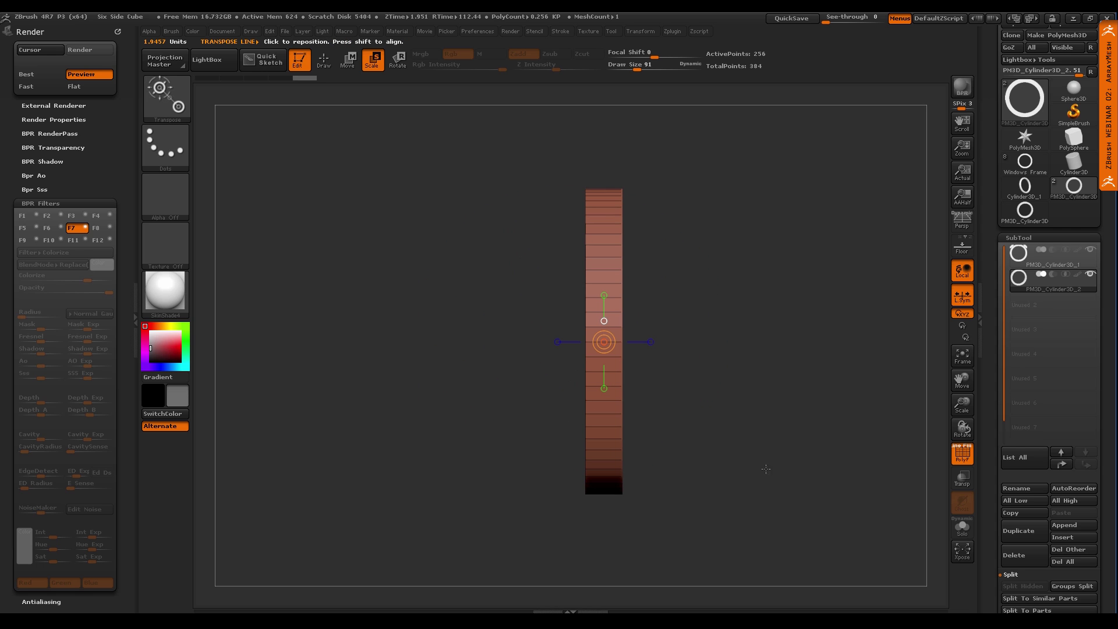
Align the transpose line with the outer ring's Z axis and adjust the ring's depth
{"action": "left_click_drag", "start_coordinate": [648, 343], "coordinate": [727, 342]}
{"action": "key", "text": "w"}
{"action": "left_click_drag", "start_coordinate": [690, 418], "coordinate": [637, 302]}
{"action": "left_click_drag", "start_coordinate": [736, 386], "coordinate": [701, 432]}
Turn off Extrude for the four-ring array and convert the array into real geometry with Make Mesh
{"action": "mouse_move", "coordinate": [1018, 263]}
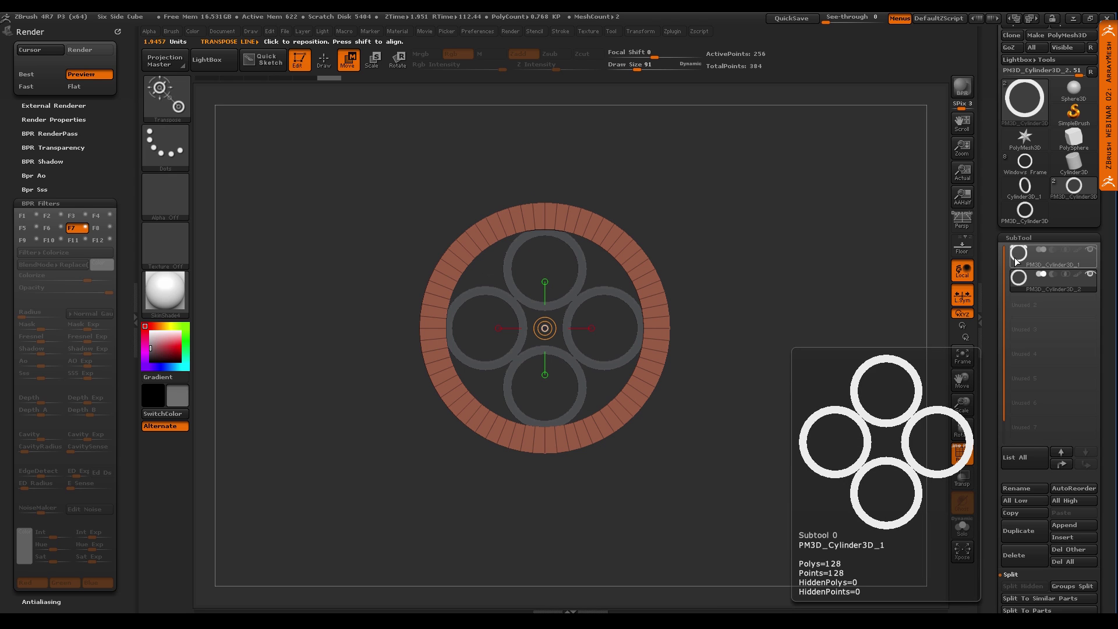
{"action": "left_click", "coordinate": [1018, 259]}
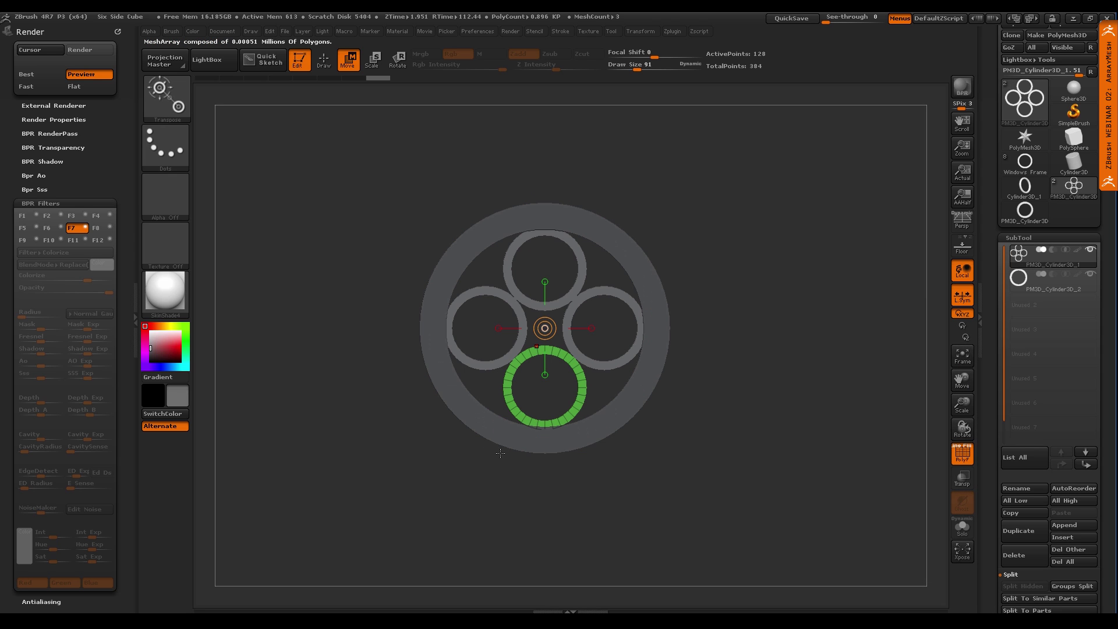
{"action": "left_click", "coordinate": [1022, 236]}
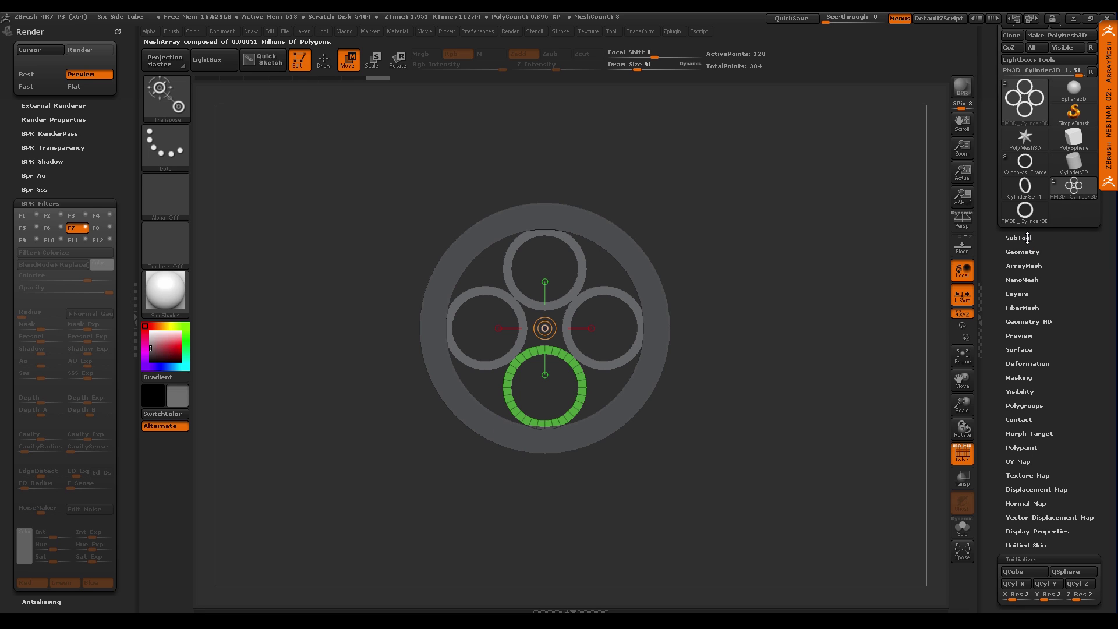
{"action": "left_click", "coordinate": [1037, 267]}
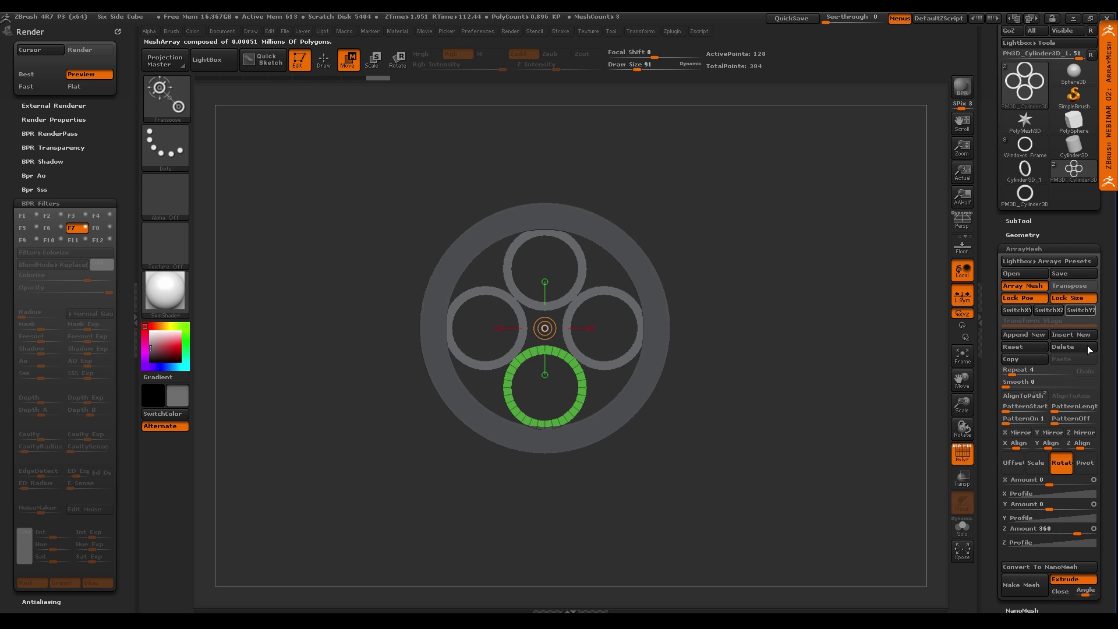
{"action": "left_click", "coordinate": [1064, 572]}
{"action": "left_click", "coordinate": [1064, 572]}
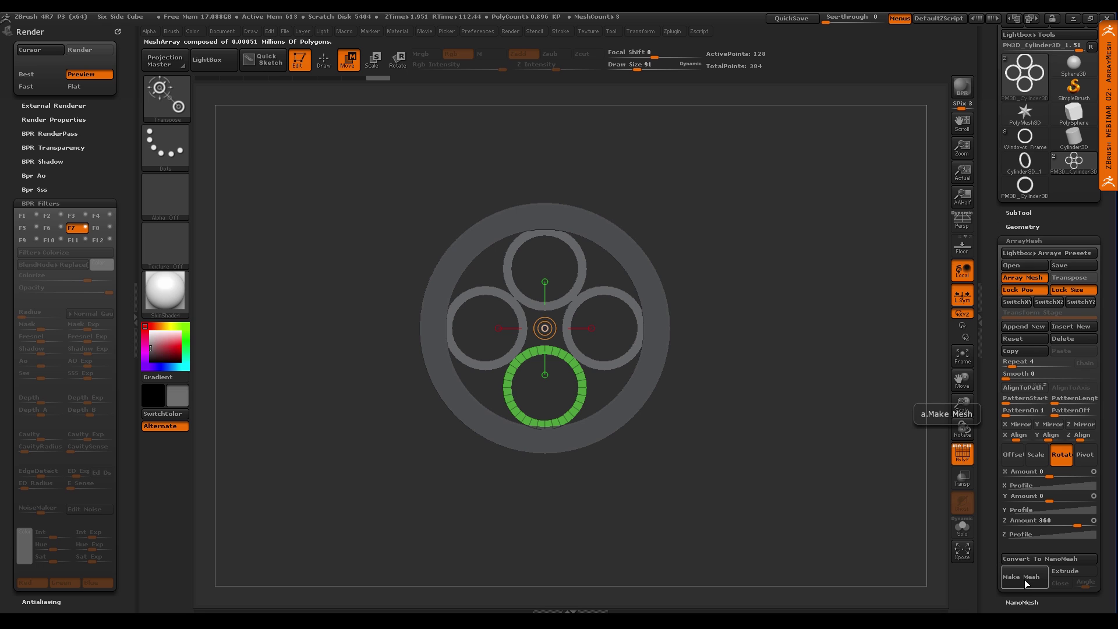
{"action": "left_click", "coordinate": [1024, 581]}
{"action": "left_click_drag", "start_coordinate": [784, 505], "coordinate": [716, 423]}
Merge the four-ring subtool down with the large outer ring subtool and accept the non-undoable operation
{"action": "left_click", "coordinate": [1019, 213]}
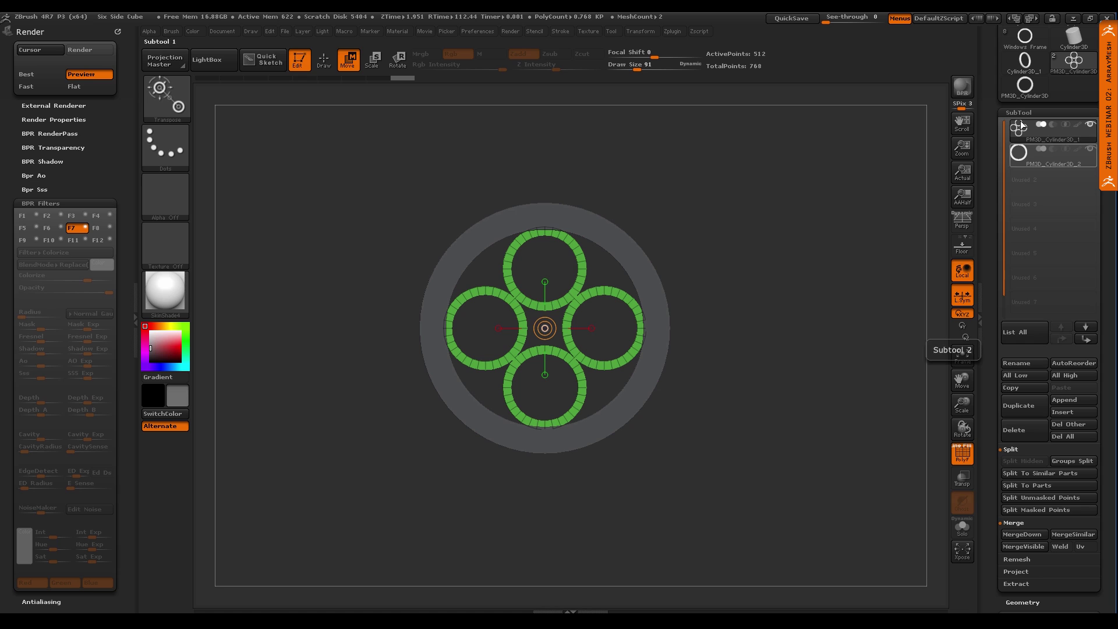
{"action": "left_click_drag", "start_coordinate": [989, 215], "coordinate": [989, 266]}
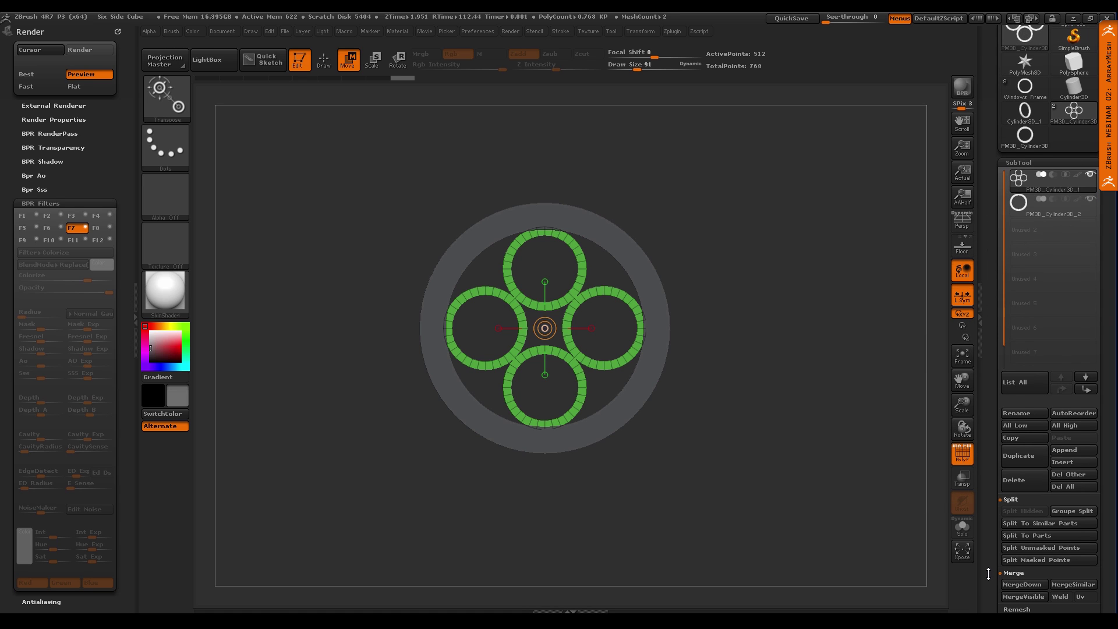
{"action": "left_click_drag", "start_coordinate": [988, 574], "coordinate": [988, 534]}
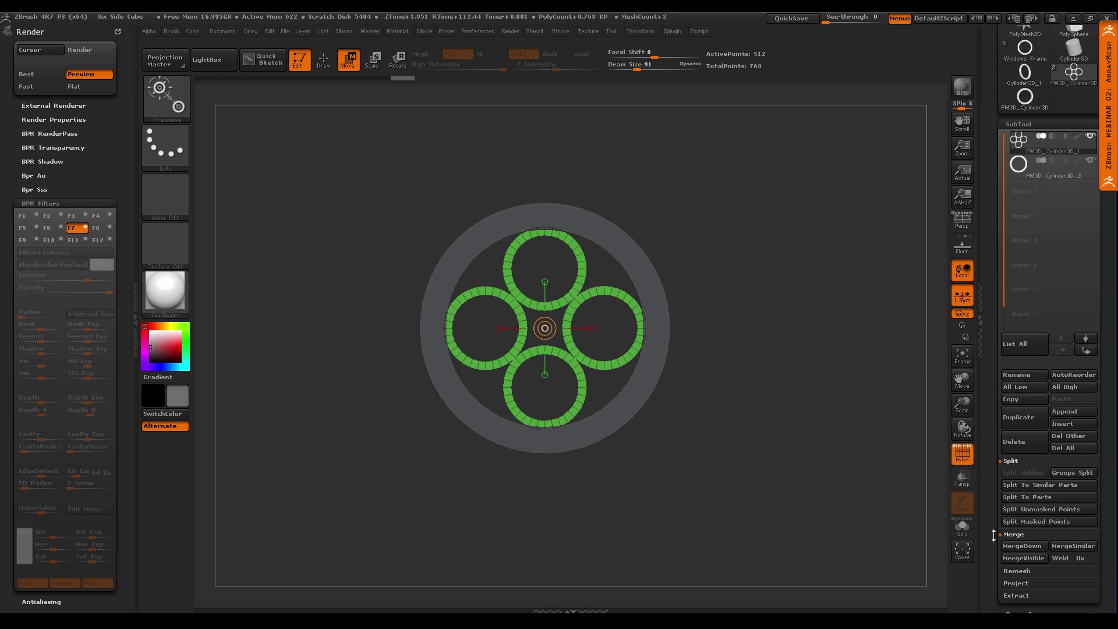
{"action": "left_click", "coordinate": [1025, 544]}
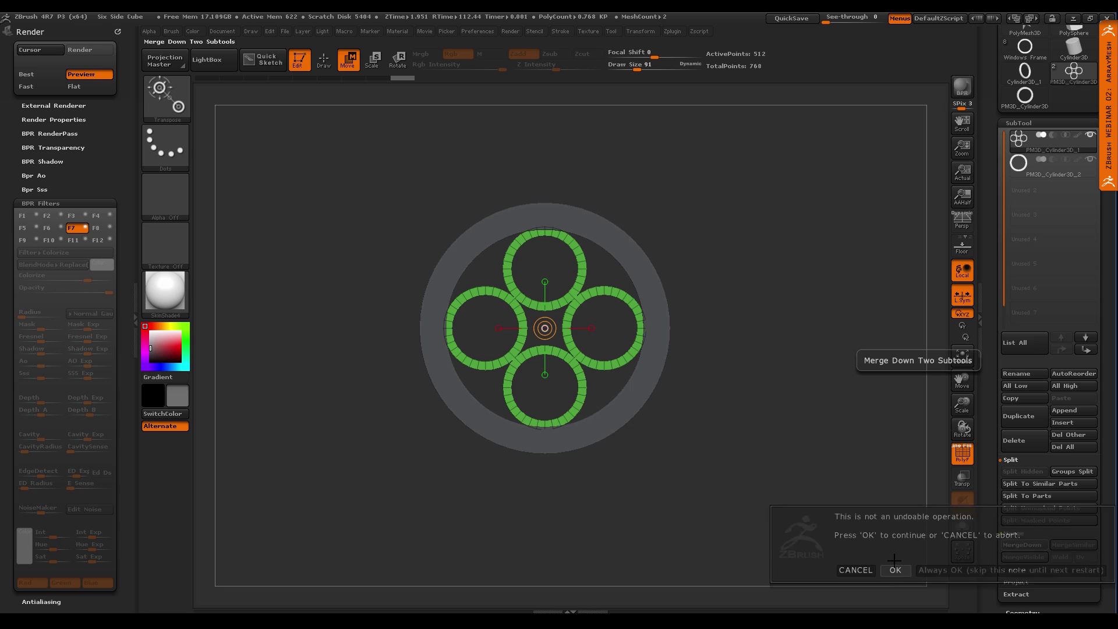
{"action": "left_click", "coordinate": [895, 569]}
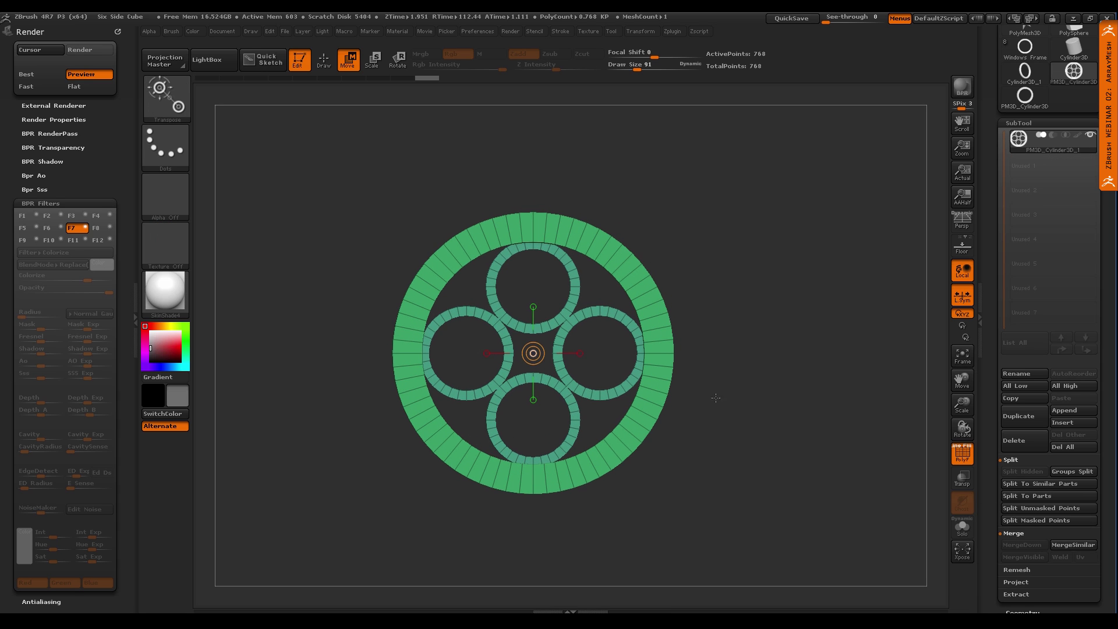
Isolate the upper-right quarter of the merged window mesh and turn on Double display for its polygons
{"action": "key", "text": "q"}
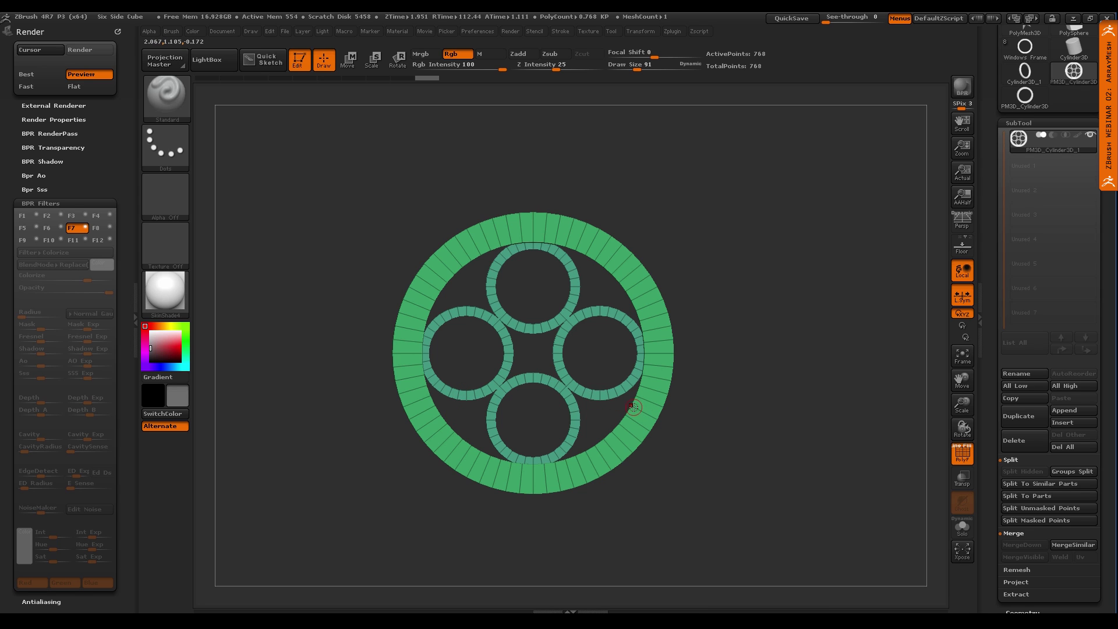
{"action": "left_click_drag", "start_coordinate": [711, 527], "coordinate": [312, 355], "text": "ctrl+shift"}
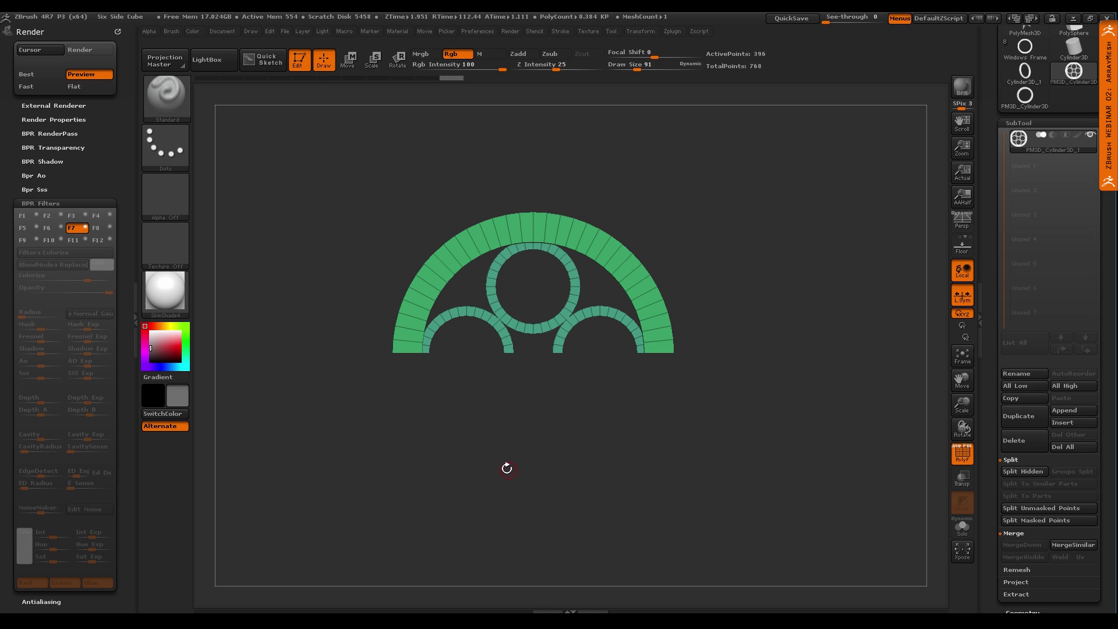
{"action": "left_click_drag", "start_coordinate": [319, 177], "coordinate": [595, 440], "text": "ctrl+shift"}
{"action": "left_click_drag", "start_coordinate": [1004, 557], "coordinate": [993, 348]}
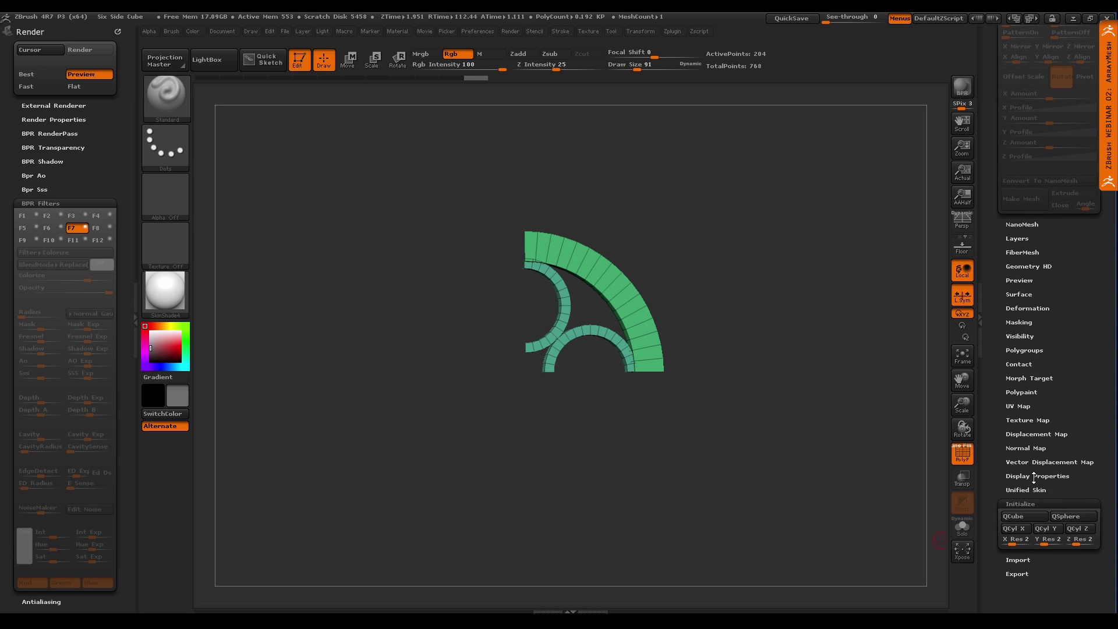
{"action": "left_click", "coordinate": [1027, 476]}
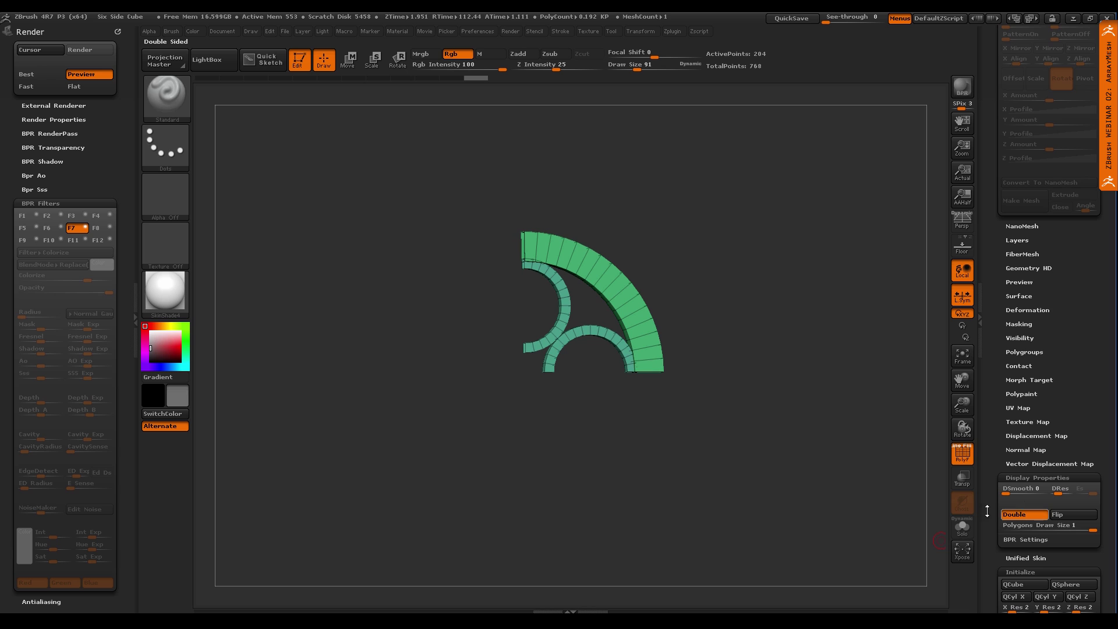
Hide the small-ring segments inward of where the two arcs meet and delete all hidden geometry
{"action": "mouse_move", "coordinate": [558, 365]}
{"action": "right_mouse_down"}
{"action": "mouse_move", "coordinate": [549, 369]}
{"action": "mouse_move", "coordinate": [581, 407]}
{"action": "mouse_move", "coordinate": [588, 369]}
{"action": "mouse_move", "coordinate": [625, 379]}
{"action": "mouse_move", "coordinate": [611, 413]}
{"action": "mouse_move", "coordinate": [614, 390]}
{"action": "mouse_move", "coordinate": [591, 378]}
{"action": "mouse_move", "coordinate": [544, 374]}
{"action": "mouse_move", "coordinate": [560, 414]}
{"action": "right_mouse_up"}
{"action": "left_click_drag", "start_coordinate": [560, 414], "coordinate": [503, 336], "text": "ctrl+alt+shift"}
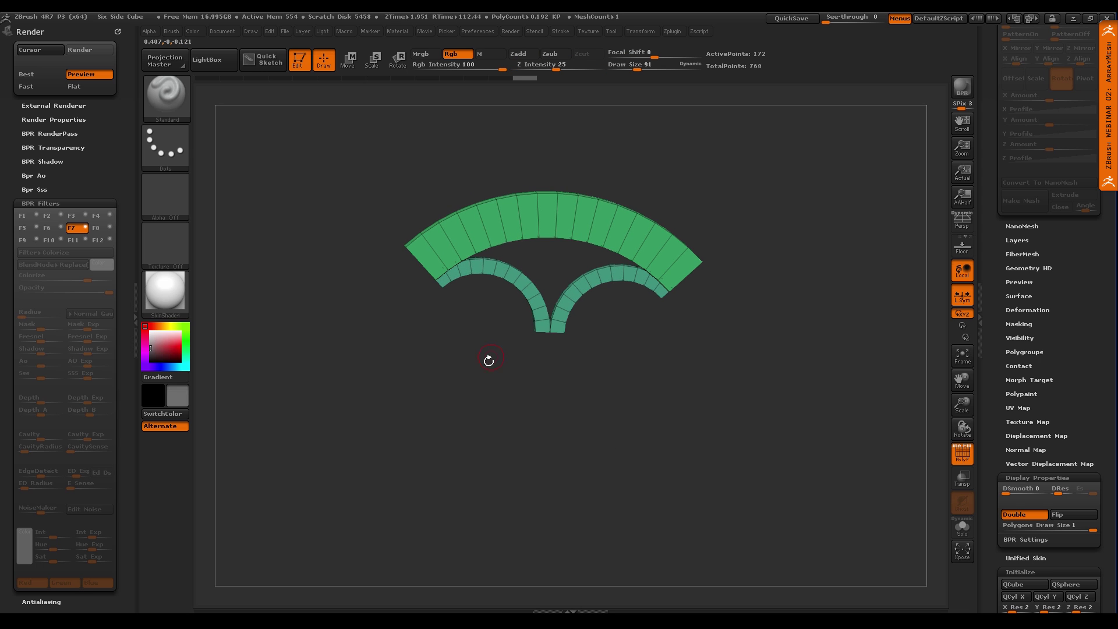
{"action": "right_click_drag", "start_coordinate": [637, 407], "coordinate": [607, 397]}
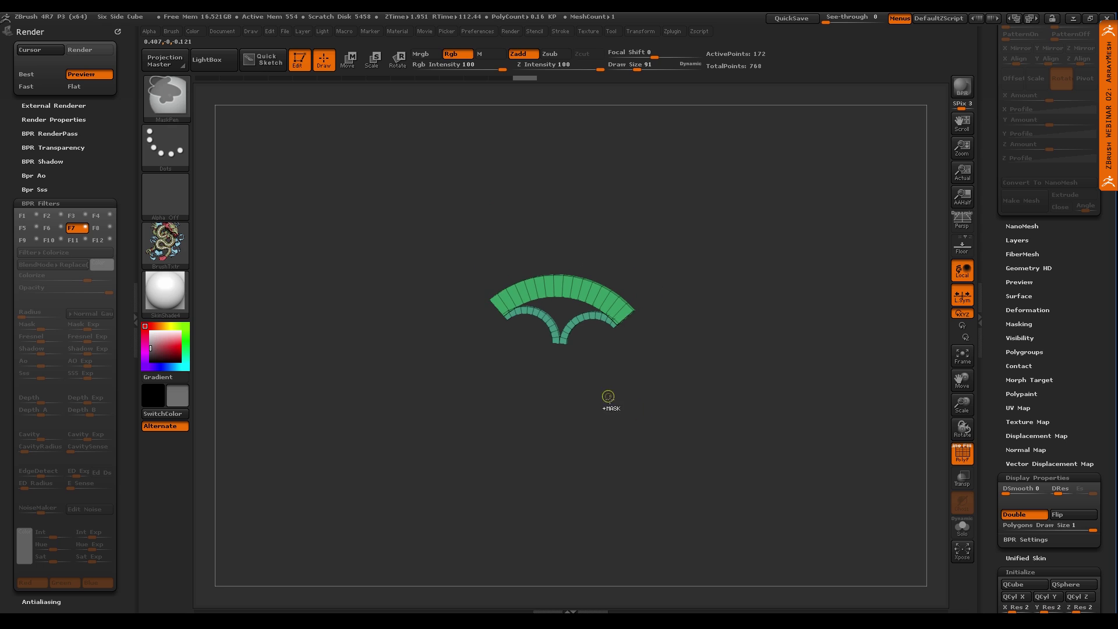
{"action": "right_click", "coordinate": [651, 413], "text": "shift"}
{"action": "scroll", "coordinate": [1079, 336], "scroll_direction": "up", "scroll_amount": 10}
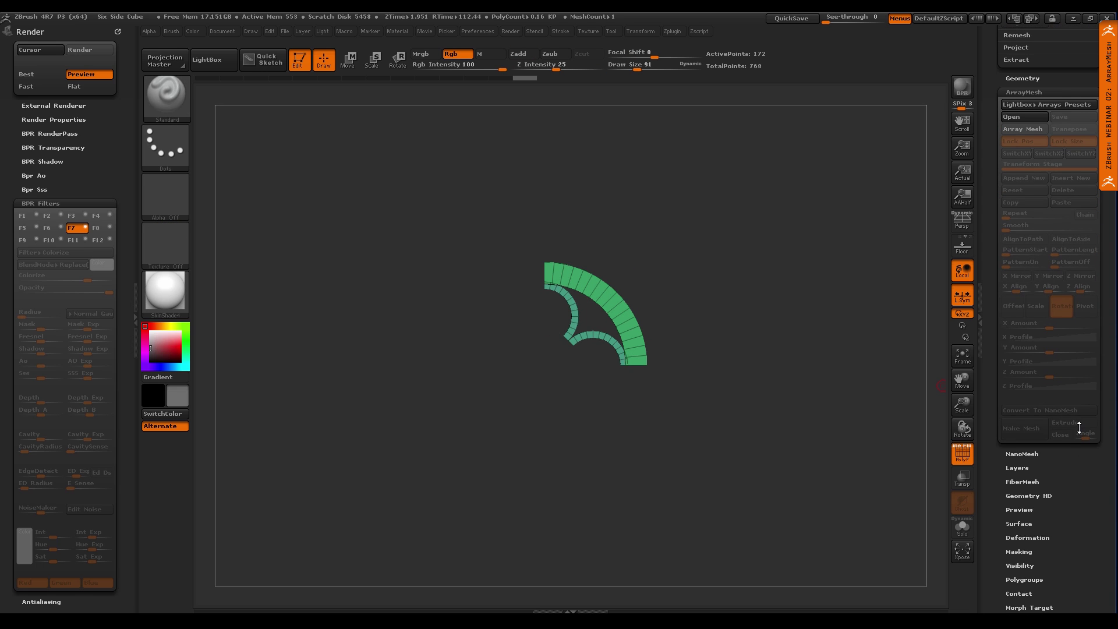
{"action": "scroll", "coordinate": [1030, 257], "scroll_direction": "up", "scroll_amount": 1}
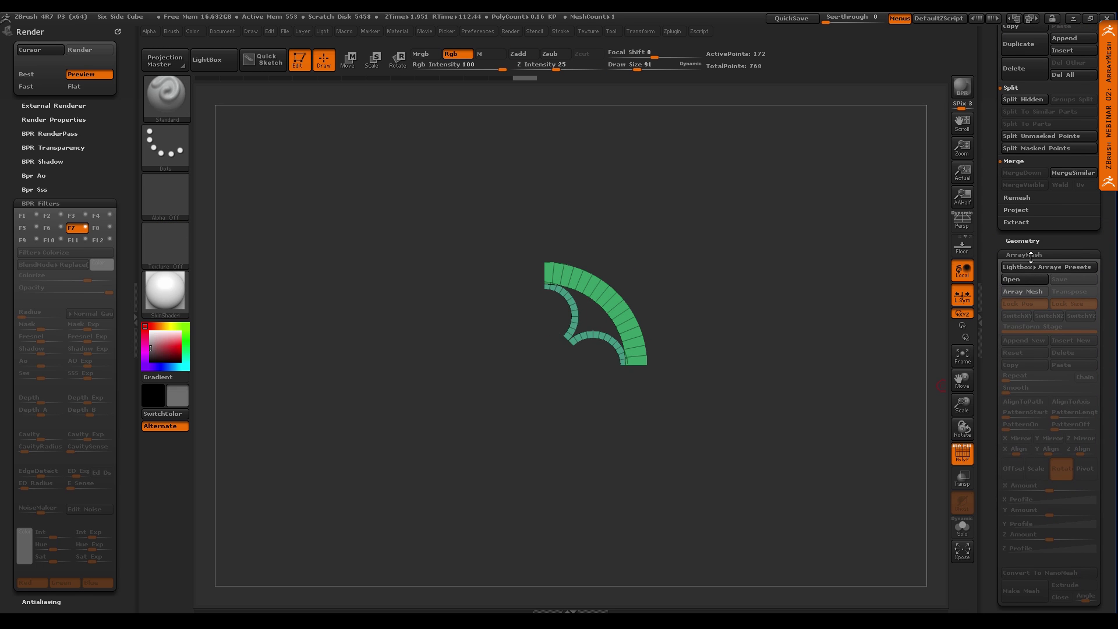
{"action": "left_click", "coordinate": [1028, 240]}
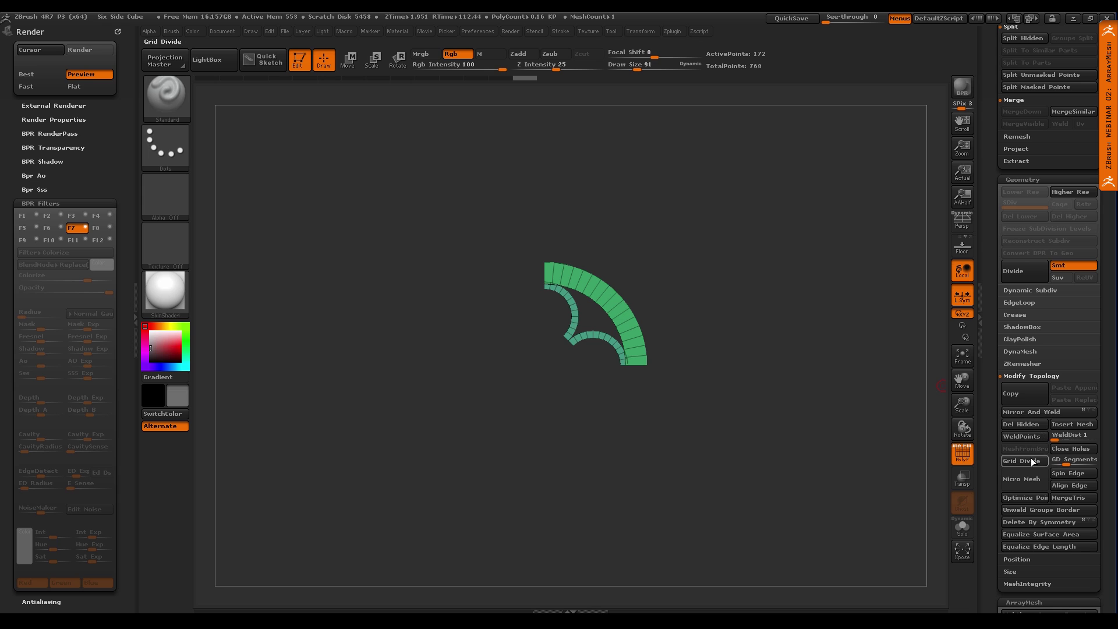
{"action": "left_click", "coordinate": [1022, 426]}
Choose the ZModeler brush with the Bridge edge action and cap the outer ring's open lower end
{"action": "mouse_move", "coordinate": [686, 419]}
{"action": "left_mouse_down"}
{"action": "mouse_move", "coordinate": [690, 431]}
{"action": "mouse_move", "coordinate": [660, 436]}
{"action": "mouse_move", "coordinate": [623, 394]}
{"action": "mouse_move", "coordinate": [639, 452]}
{"action": "left_mouse_up"}
{"action": "right_click_drag", "start_coordinate": [625, 448], "coordinate": [623, 422], "text": "alt"}
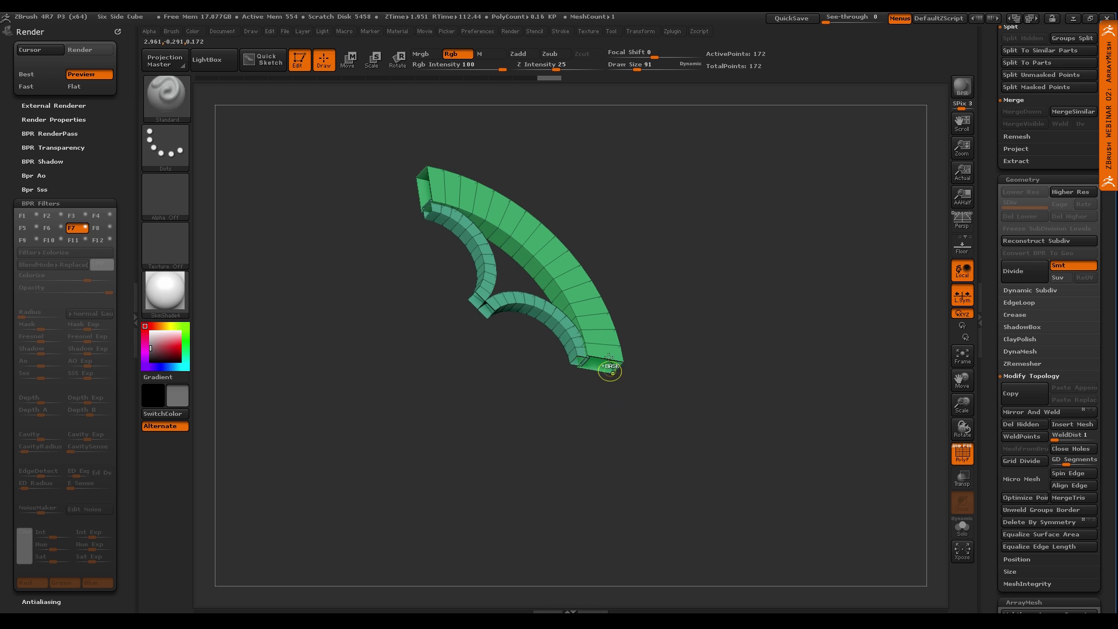
{"action": "right_click_drag", "start_coordinate": [608, 369], "coordinate": [616, 378], "text": "ctrl"}
{"action": "key", "text": "b"}
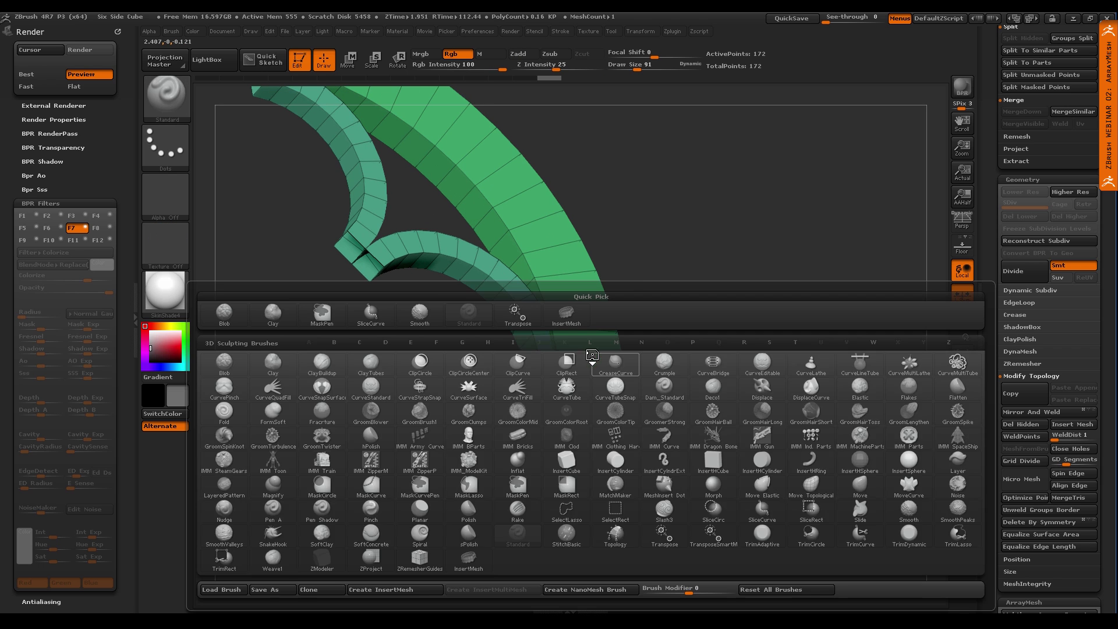
{"action": "key", "text": "z"}
{"action": "key", "text": "m"}
{"action": "key", "text": "space"}
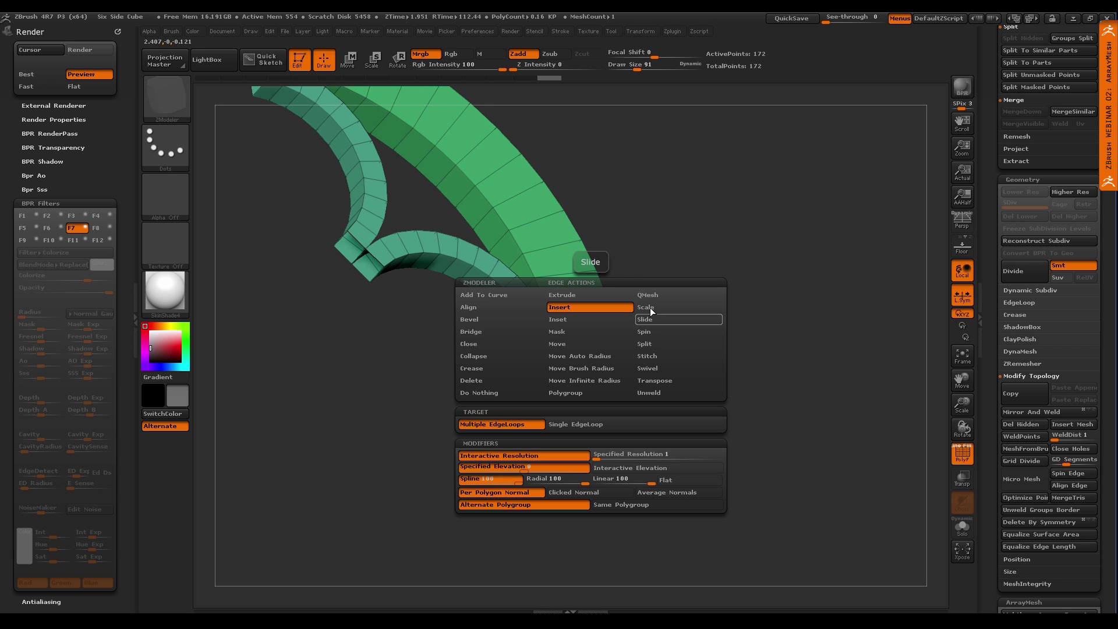
{"action": "left_click", "coordinate": [505, 333]}
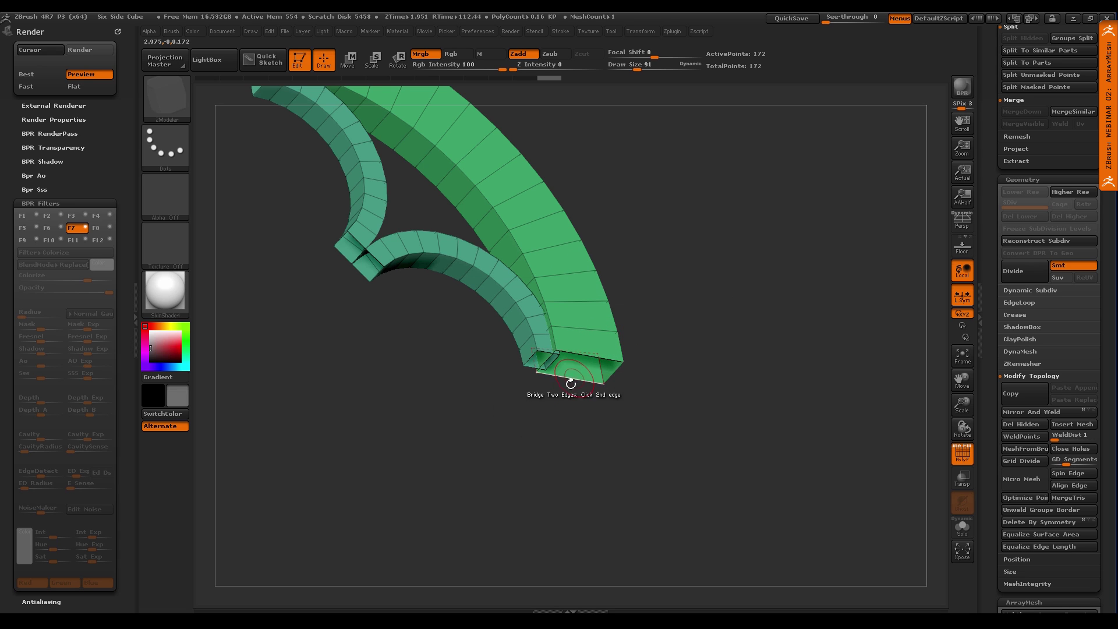
{"action": "left_click", "coordinate": [571, 377]}
Bridge the edges of the small ring's open end beside the capped outer ring
{"action": "scroll", "coordinate": [559, 367], "scroll_direction": "up", "scroll_amount": 5}
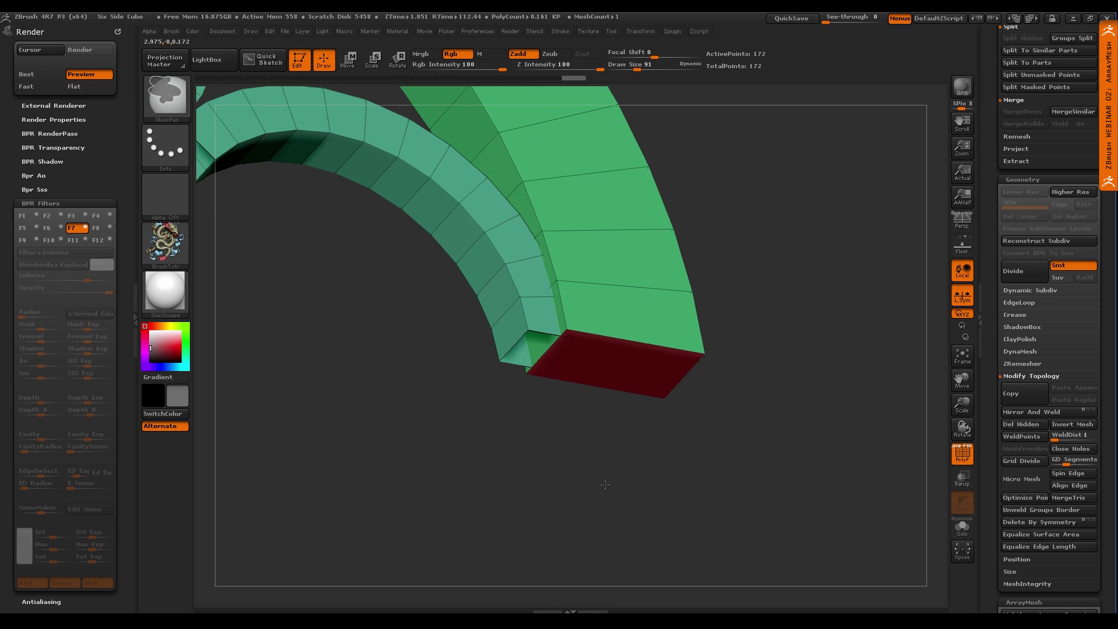
{"action": "left_click", "coordinate": [541, 326]}
{"action": "left_click", "coordinate": [522, 377]}
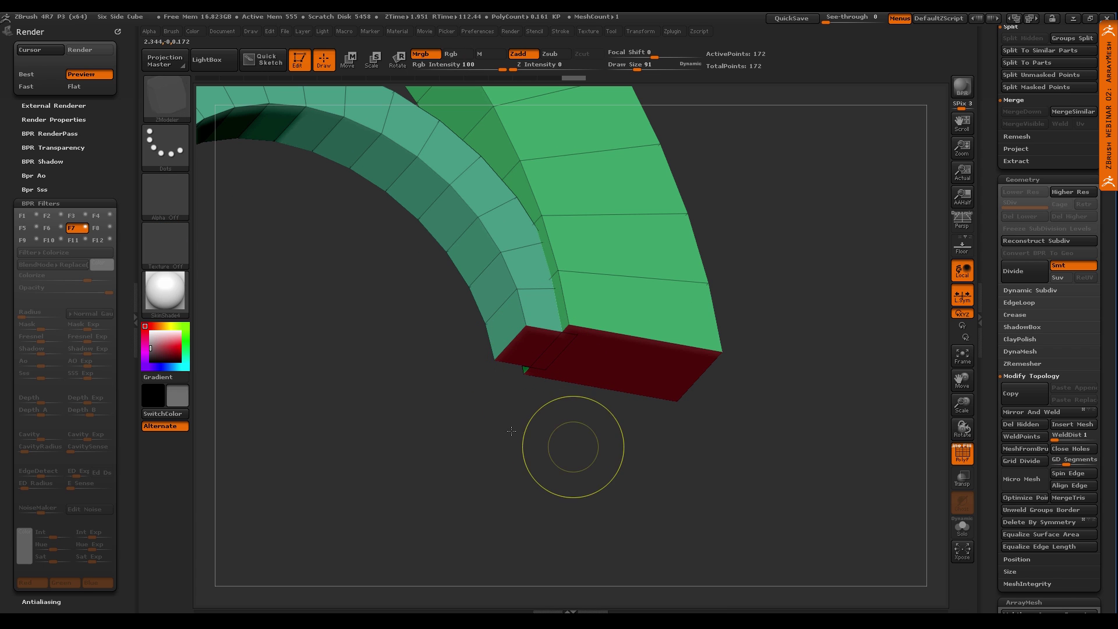
Set the ZModeler polygon action to Delete and remove the inner polygons where the two small ring arcs meet
{"action": "mouse_move", "coordinate": [511, 431]}
{"action": "left_mouse_down"}
{"action": "mouse_move", "coordinate": [536, 461]}
{"action": "mouse_move", "coordinate": [503, 458]}
{"action": "mouse_move", "coordinate": [427, 359]}
{"action": "left_mouse_up"}
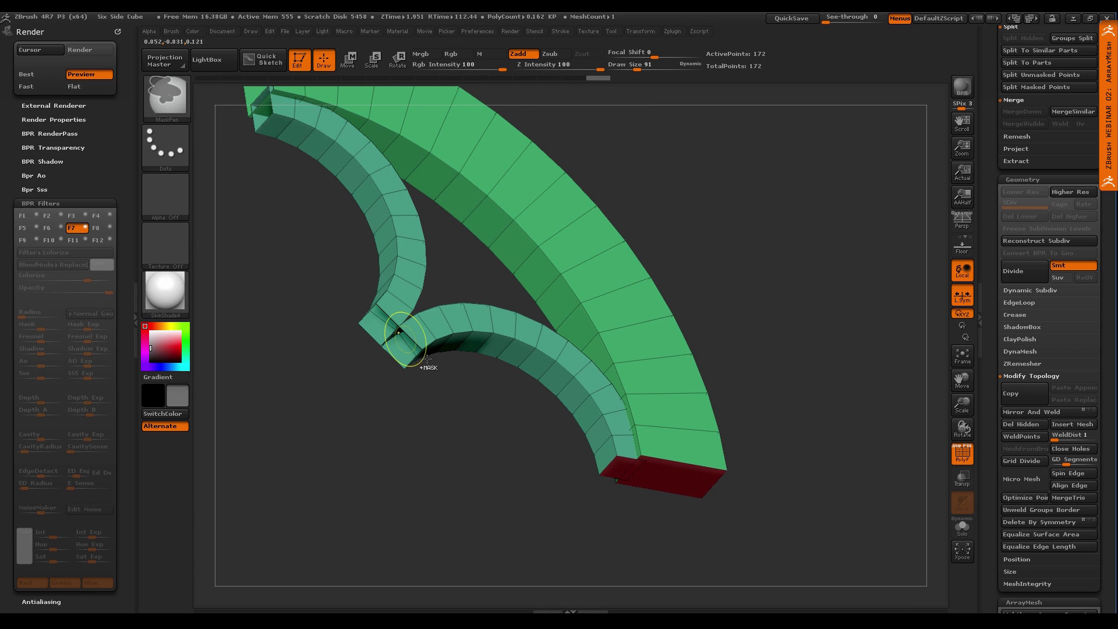
{"action": "scroll", "coordinate": [426, 360], "scroll_direction": "up", "scroll_amount": 3}
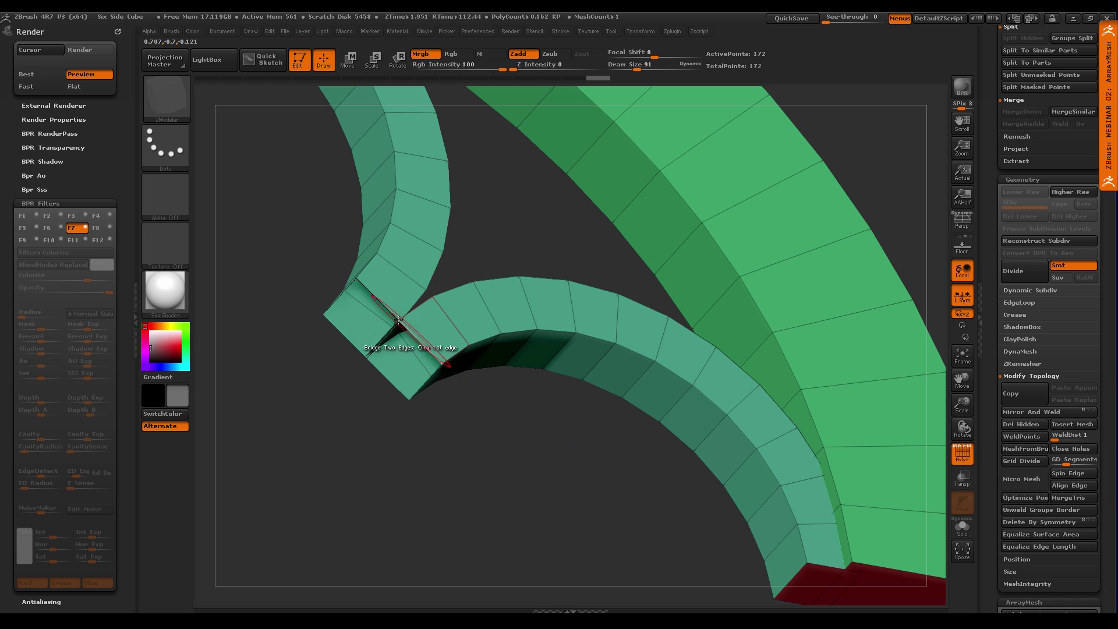
{"action": "left_click_drag", "start_coordinate": [454, 419], "coordinate": [484, 462]}
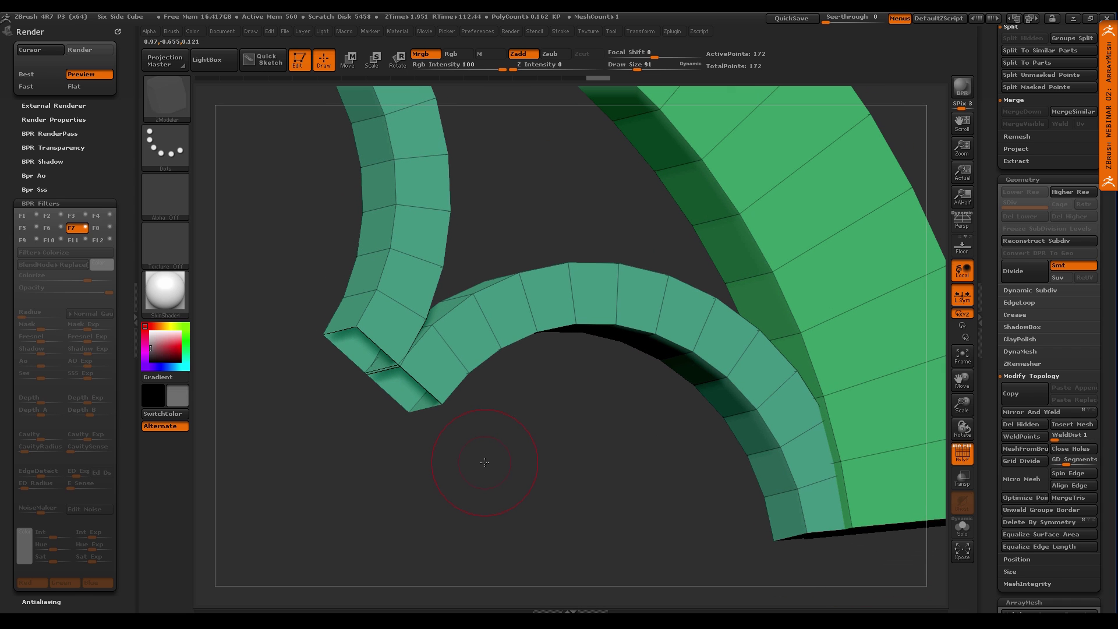
{"action": "left_click_drag", "start_coordinate": [527, 408], "coordinate": [454, 373]}
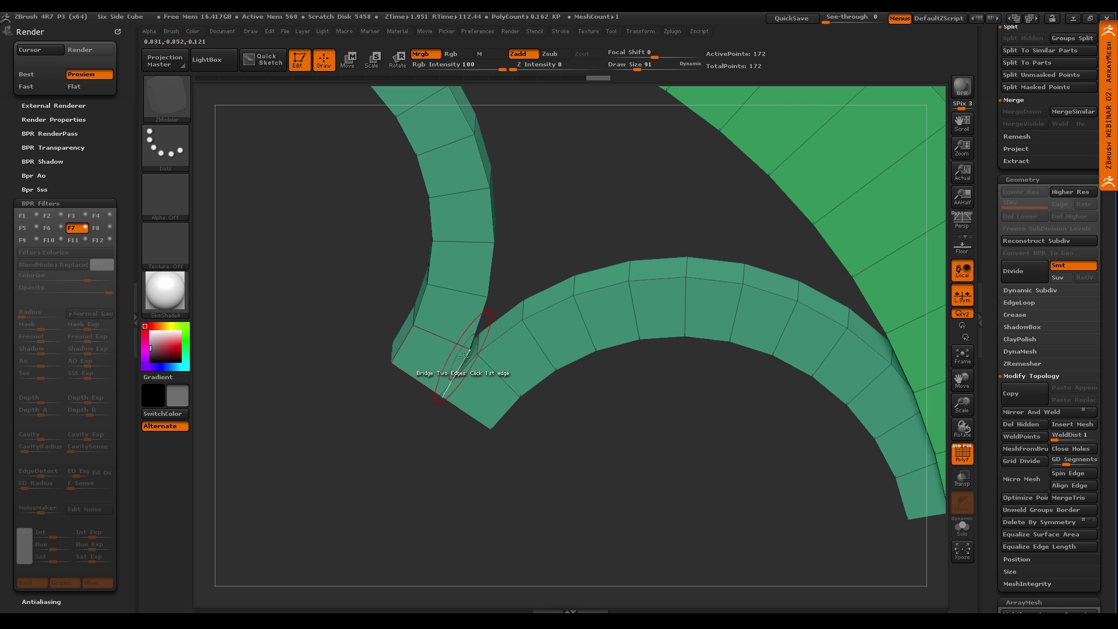
{"action": "key", "text": "space"}
{"action": "left_click", "coordinate": [376, 237]}
{"action": "left_click_drag", "start_coordinate": [474, 344], "coordinate": [445, 352]}
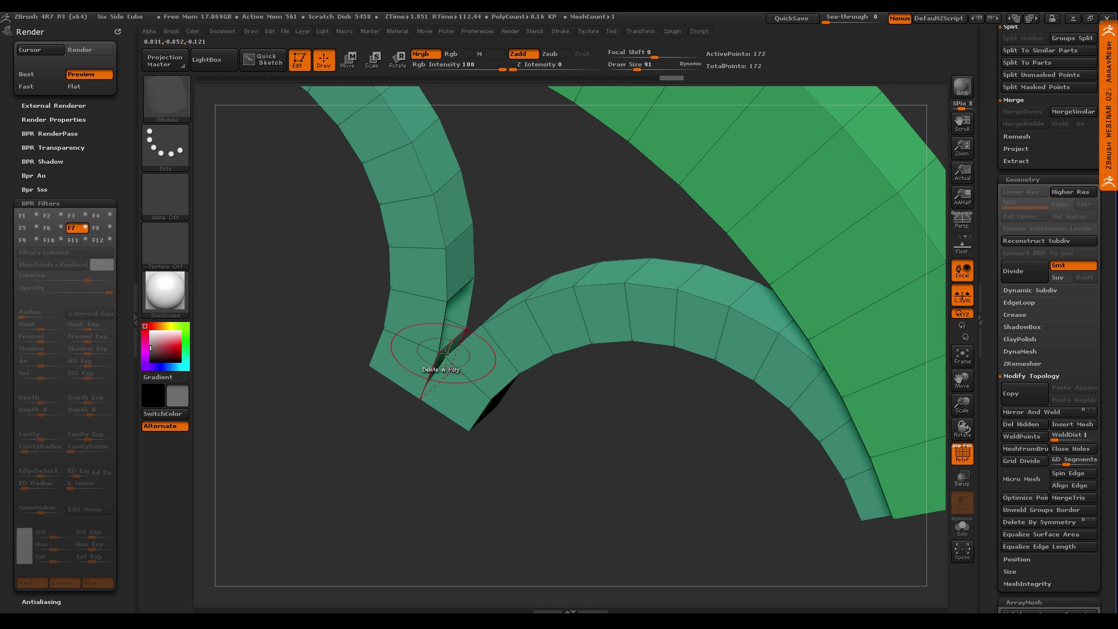
{"action": "mouse_move", "coordinate": [449, 411]}
{"action": "left_mouse_down"}
{"action": "mouse_move", "coordinate": [516, 404]}
{"action": "mouse_move", "coordinate": [481, 454]}
{"action": "mouse_move", "coordinate": [471, 389]}
{"action": "mouse_move", "coordinate": [472, 454]}
{"action": "left_mouse_up"}
{"action": "key", "text": "shift+f"}
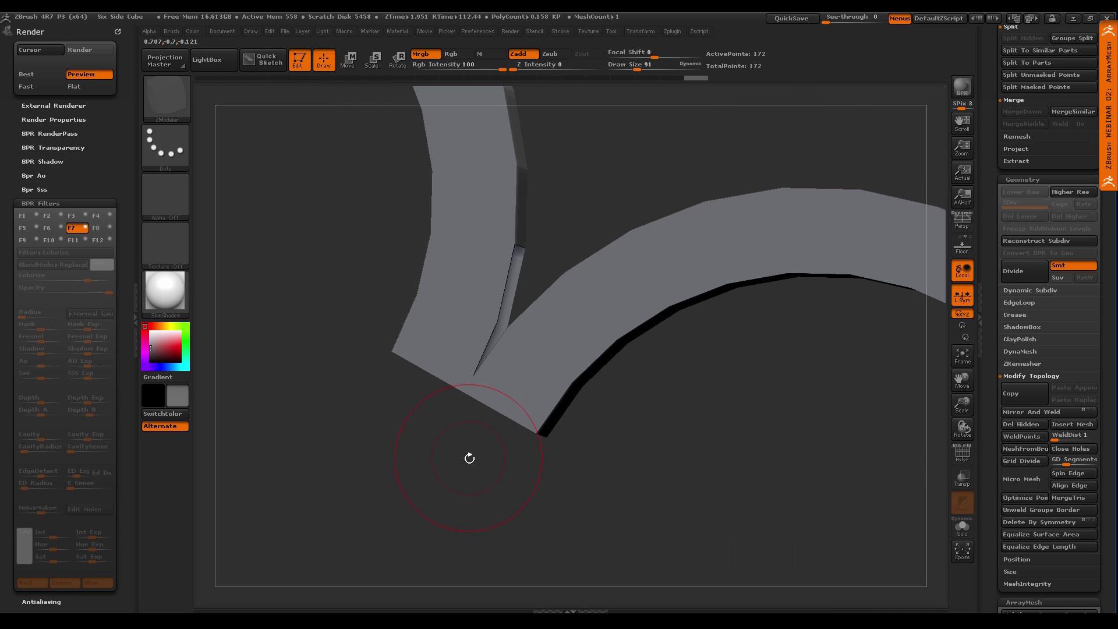
{"action": "key", "text": "shift+f"}
Set Draw Size to 27 and the ZModeler point action to Stitch, Two Points, To Mid Point
{"action": "key", "text": "s"}
{"action": "left_click_drag", "start_coordinate": [469, 458], "coordinate": [456, 457]}
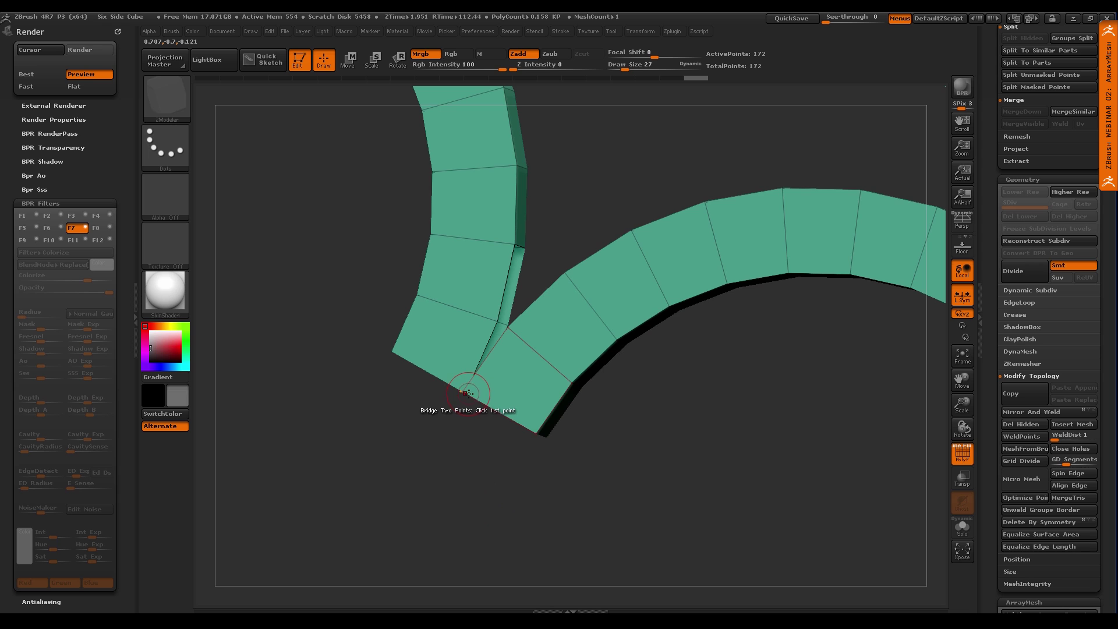
{"action": "right_click_drag", "start_coordinate": [465, 392], "coordinate": [518, 453], "text": "ctrl"}
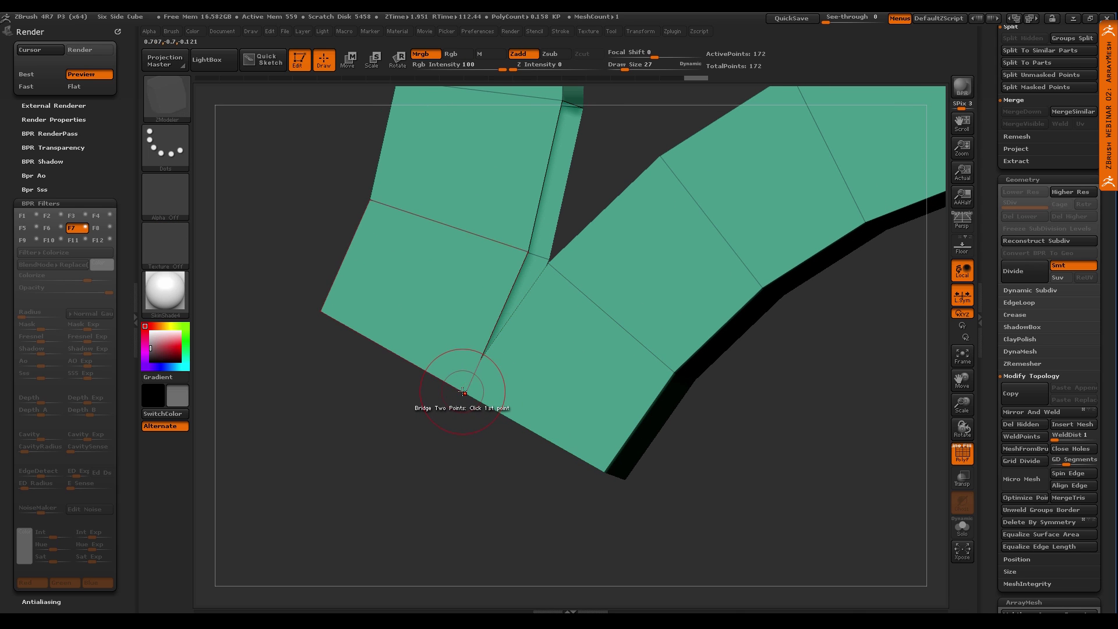
{"action": "key", "text": "space"}
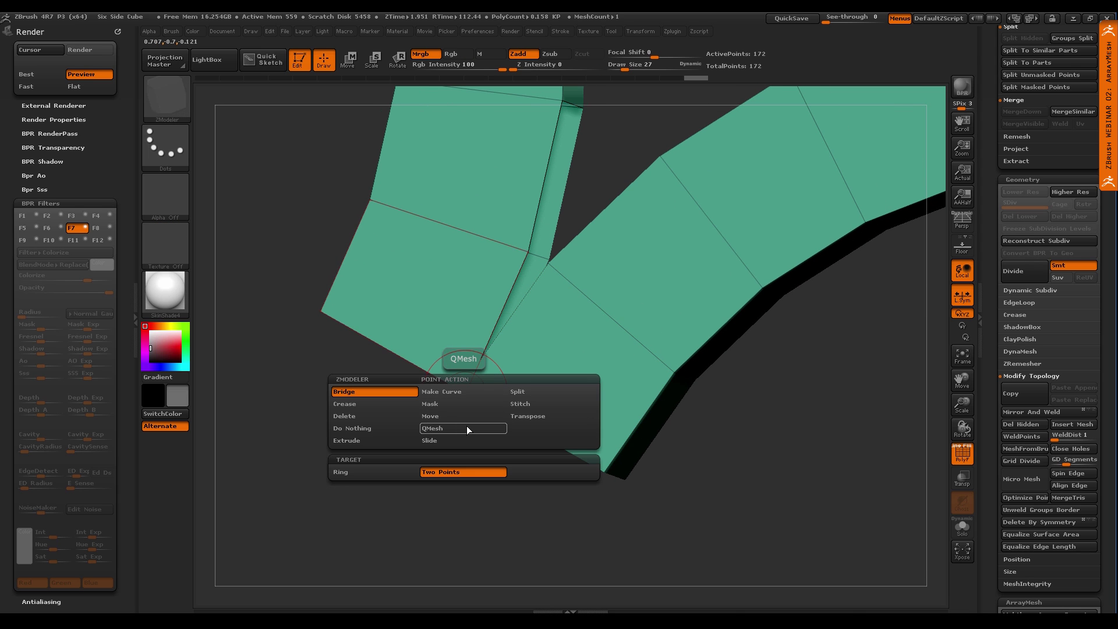
{"action": "left_click", "coordinate": [536, 404]}
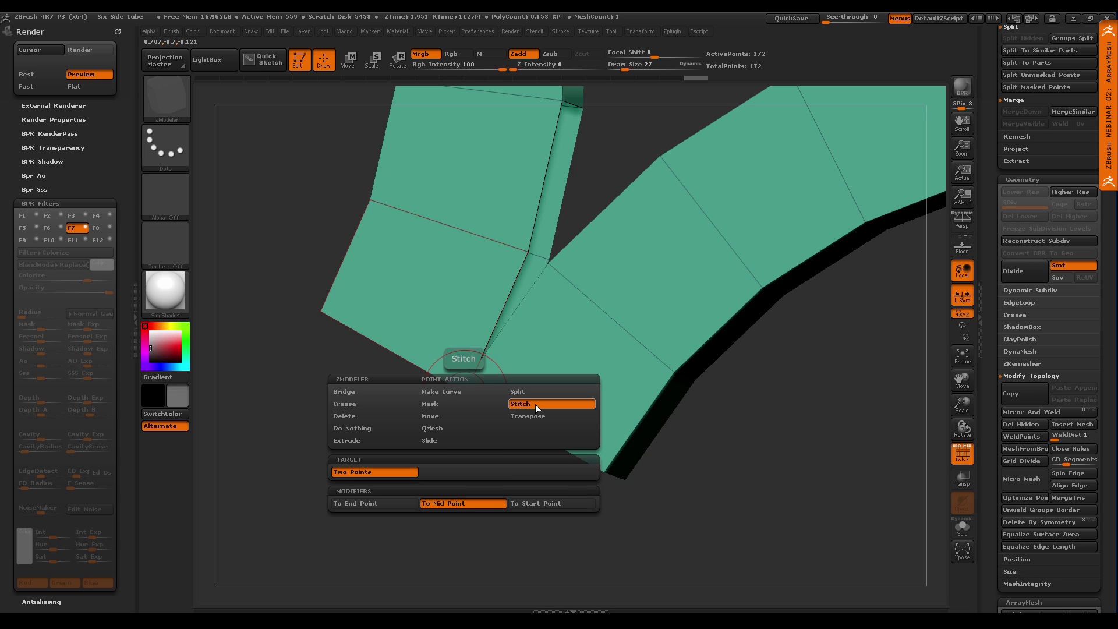
{"action": "left_click", "coordinate": [462, 504]}
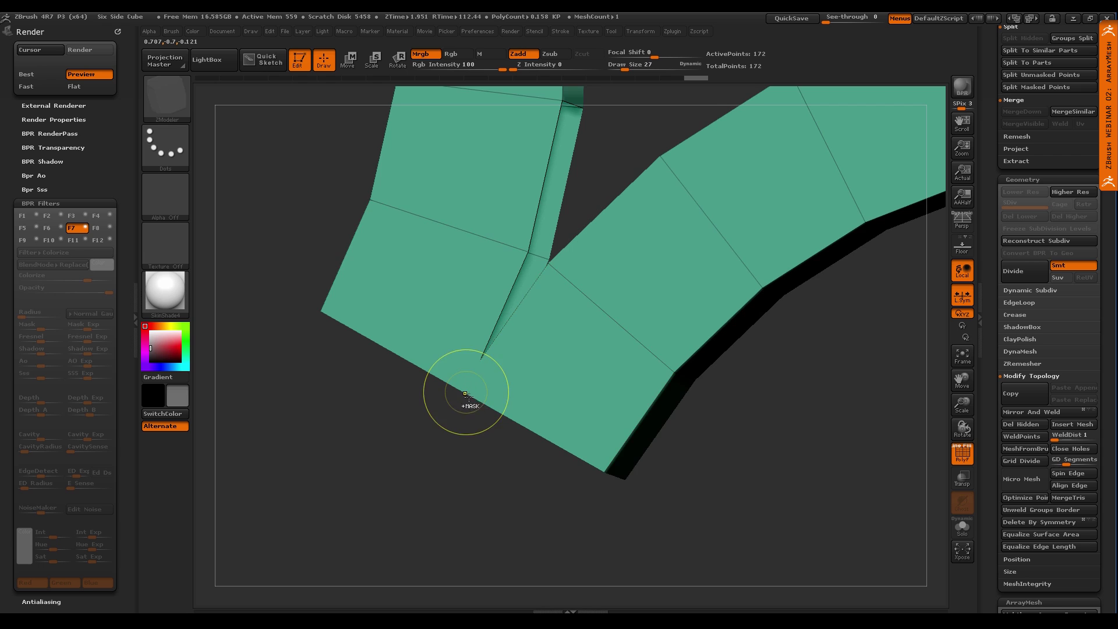
Set Draw Size to 9 and stitch the two lower seam points where the small arcs meet on the first face
{"action": "mouse_move", "coordinate": [466, 394]}
{"action": "left_mouse_down", "text": "alt"}
{"action": "mouse_move", "coordinate": [511, 466]}
{"action": "mouse_move", "coordinate": [465, 469]}
{"action": "left_mouse_up", "text": "alt"}
{"action": "key", "text": "s"}
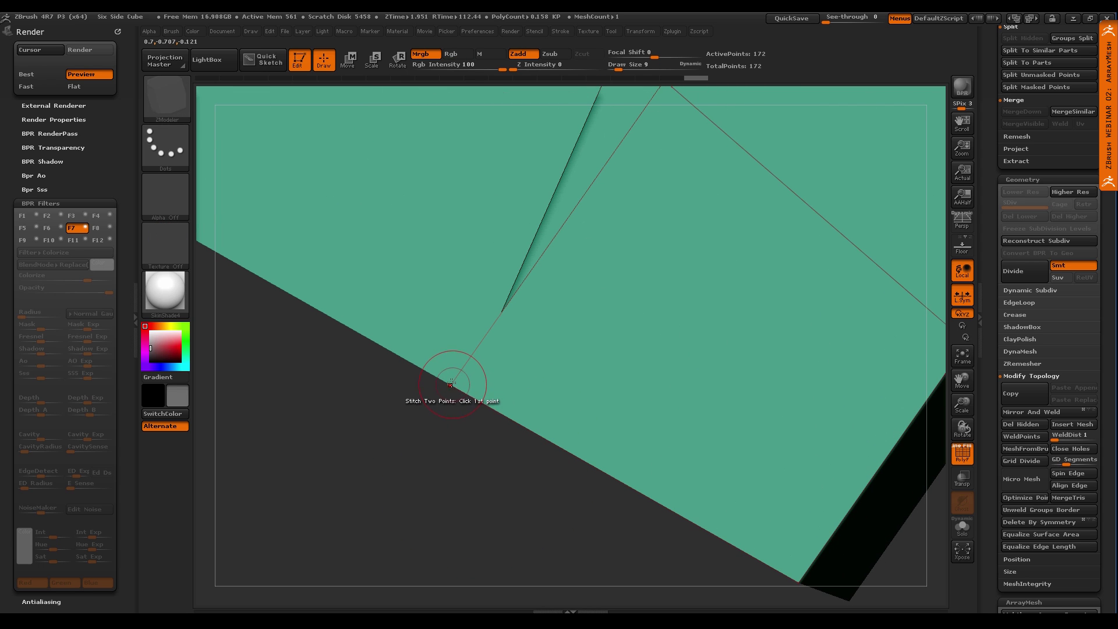
{"action": "left_click_drag", "start_coordinate": [614, 505], "coordinate": [524, 418], "text": "alt"}
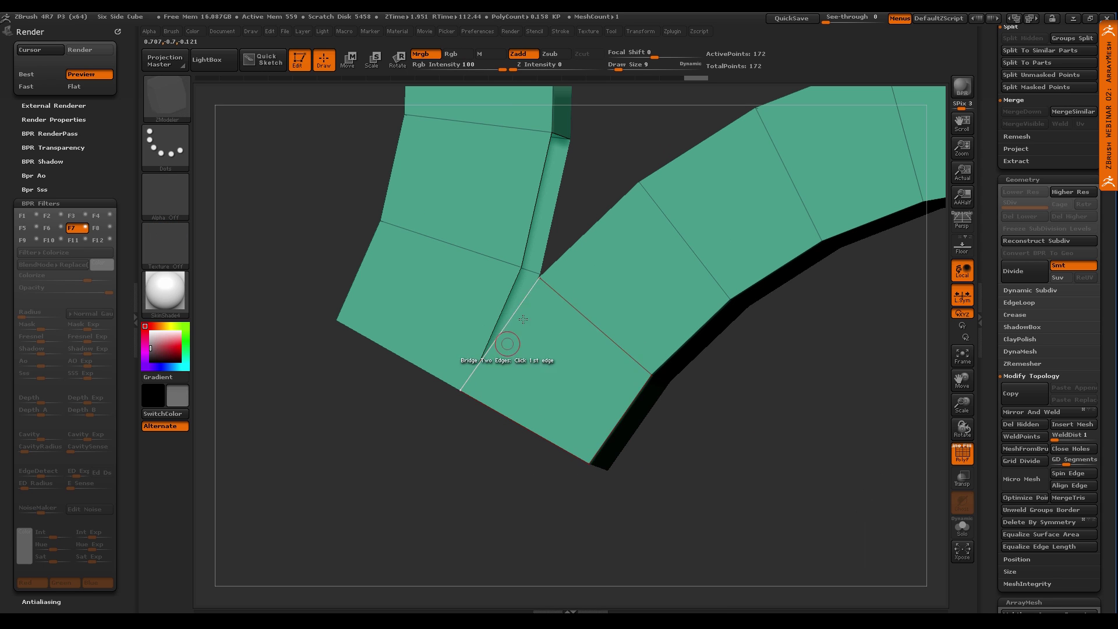
{"action": "left_click_drag", "start_coordinate": [564, 248], "coordinate": [611, 245]}
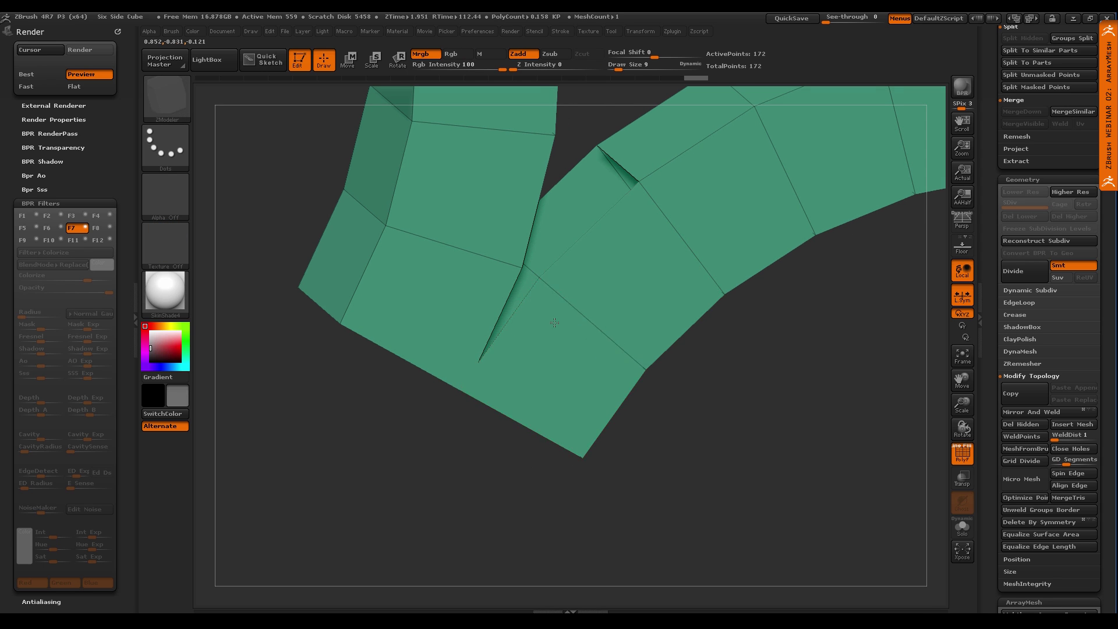
{"action": "right_click_drag", "start_coordinate": [540, 280], "coordinate": [502, 280]}
{"action": "mouse_move", "coordinate": [660, 379]}
{"action": "right_mouse_down", "text": "ctrl"}
{"action": "mouse_move", "coordinate": [619, 364]}
{"action": "mouse_move", "coordinate": [581, 369]}
{"action": "mouse_move", "coordinate": [545, 394]}
{"action": "mouse_move", "coordinate": [599, 498]}
{"action": "right_mouse_up", "text": "ctrl"}
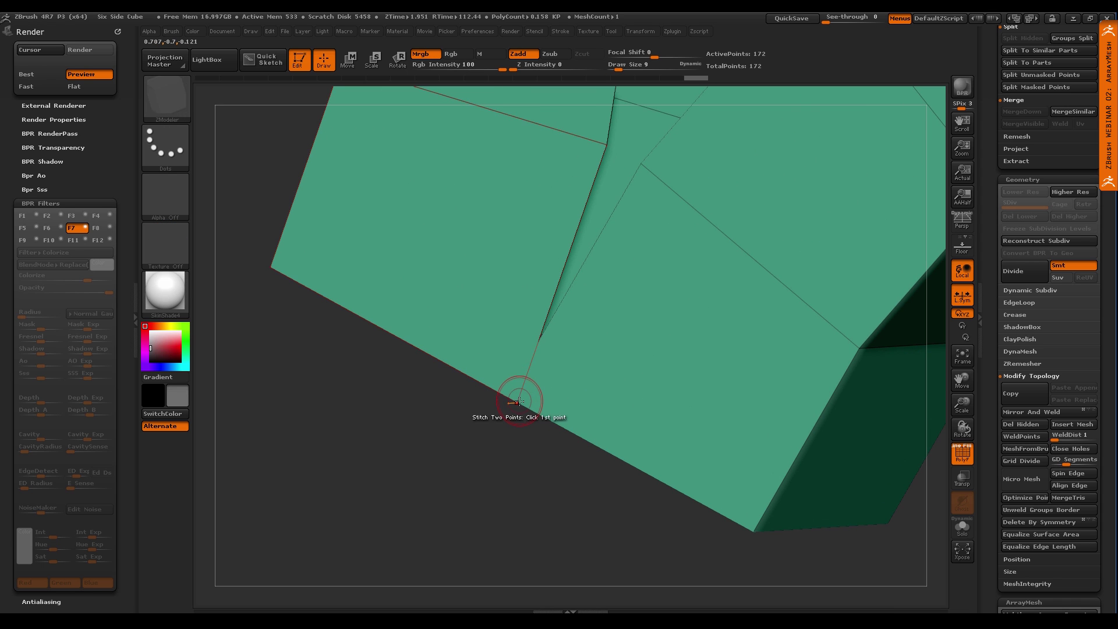
{"action": "left_click", "coordinate": [524, 404]}
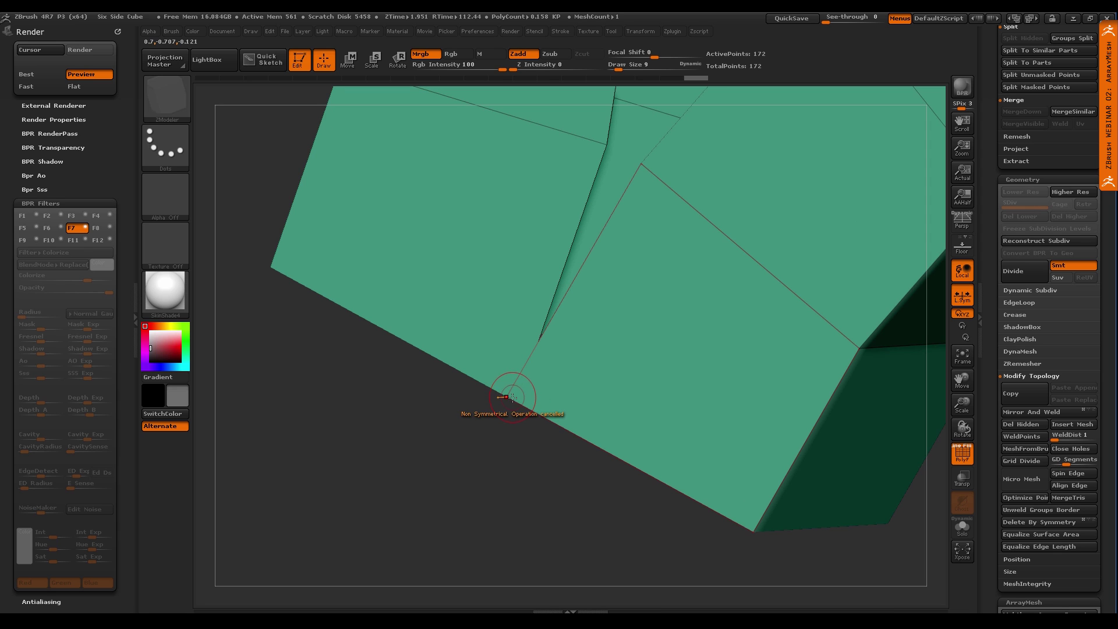
{"action": "left_click", "coordinate": [511, 396]}
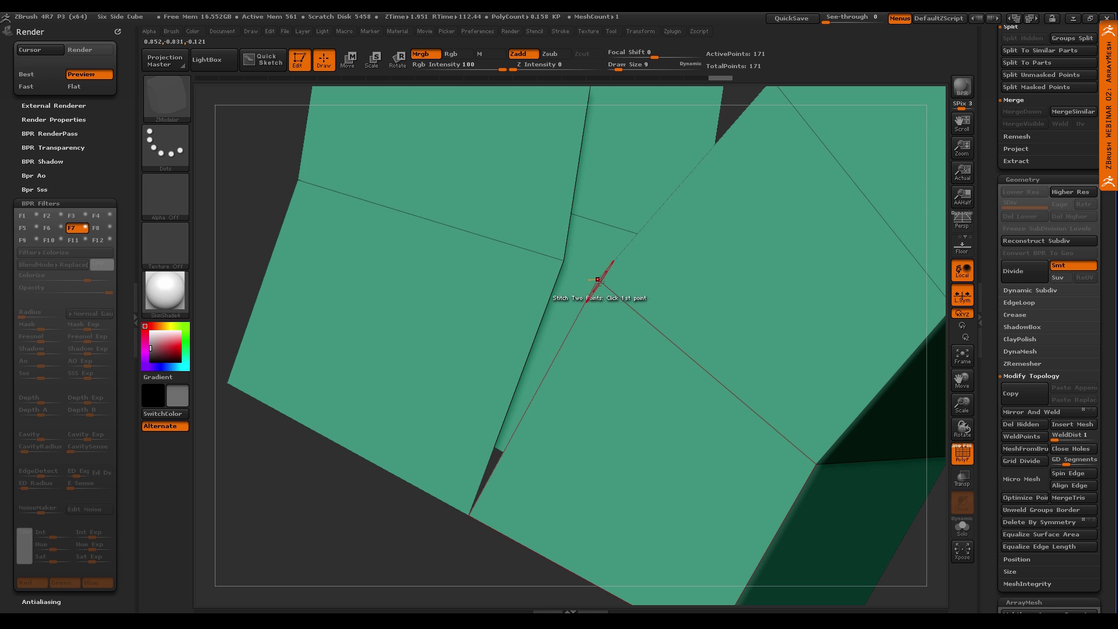
Stitch the upper seam points where the two small arcs meet, on both faces of the ring
{"action": "left_click", "coordinate": [599, 280]}
{"action": "left_click", "coordinate": [564, 260]}
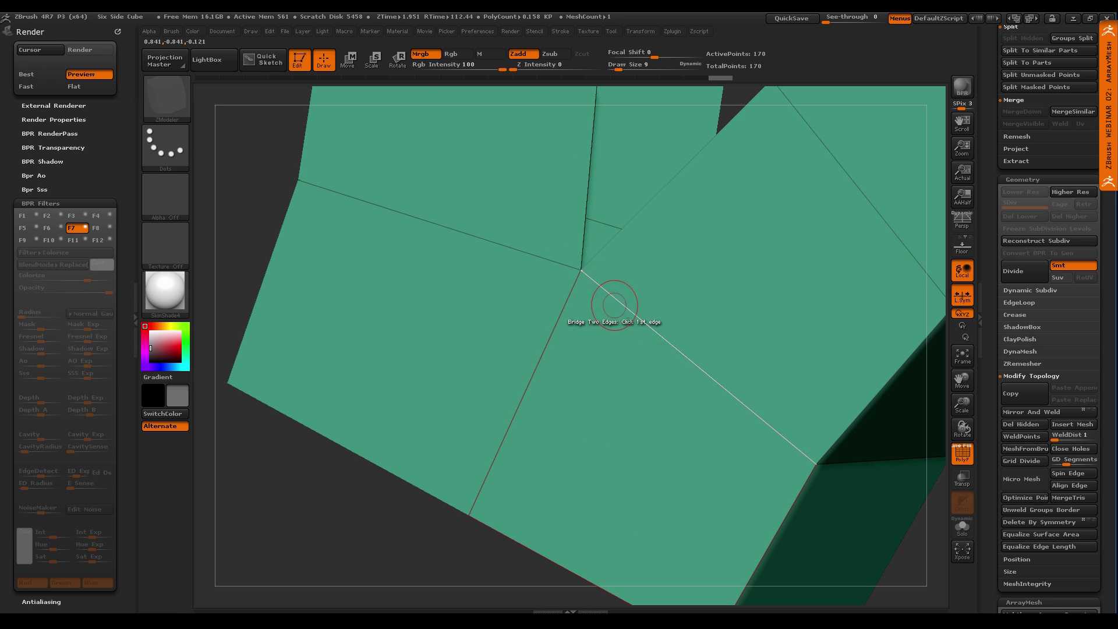
{"action": "right_click_drag", "start_coordinate": [632, 329], "coordinate": [586, 300], "text": "ctrl"}
{"action": "right_click_drag", "start_coordinate": [786, 390], "coordinate": [739, 446]}
{"action": "left_click", "coordinate": [662, 270]}
{"action": "left_click", "coordinate": [702, 338]}
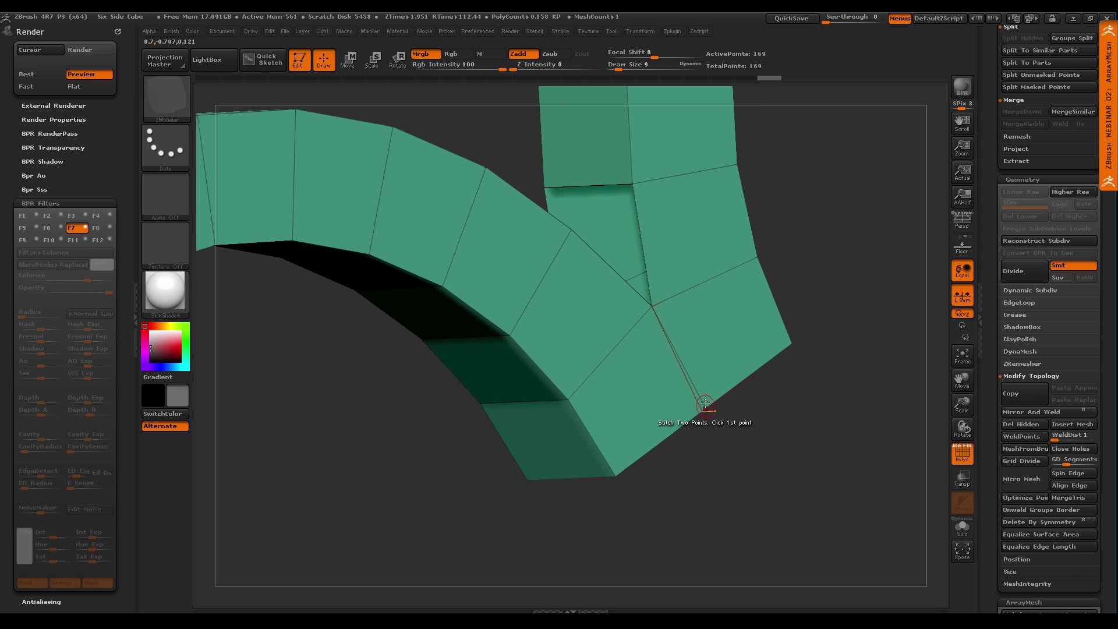
Try to stitch the two lower seam points of the small arcs on the opposite face
{"action": "right_click_drag", "start_coordinate": [705, 406], "coordinate": [729, 473], "text": "ctrl"}
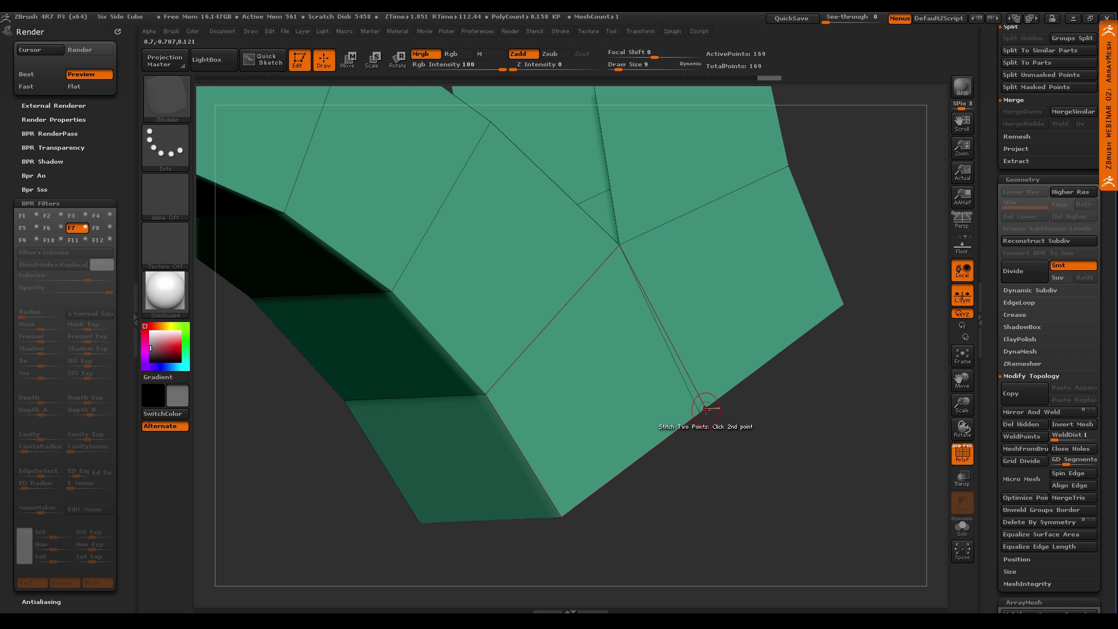
{"action": "left_click", "coordinate": [705, 409]}
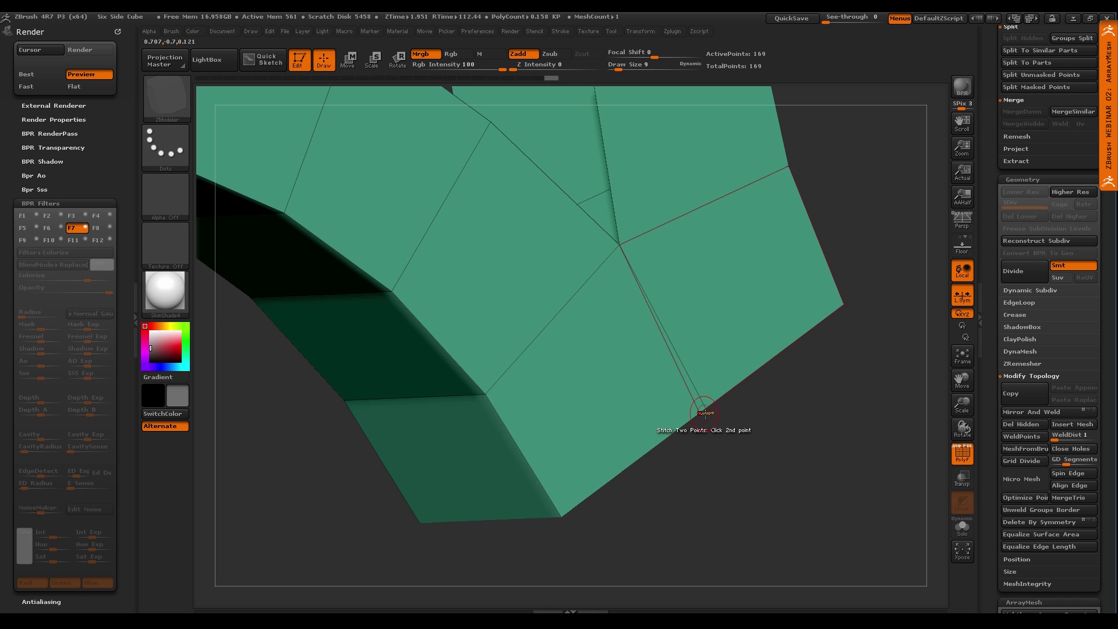
{"action": "right_click_drag", "start_coordinate": [704, 413], "coordinate": [706, 425], "text": "ctrl"}
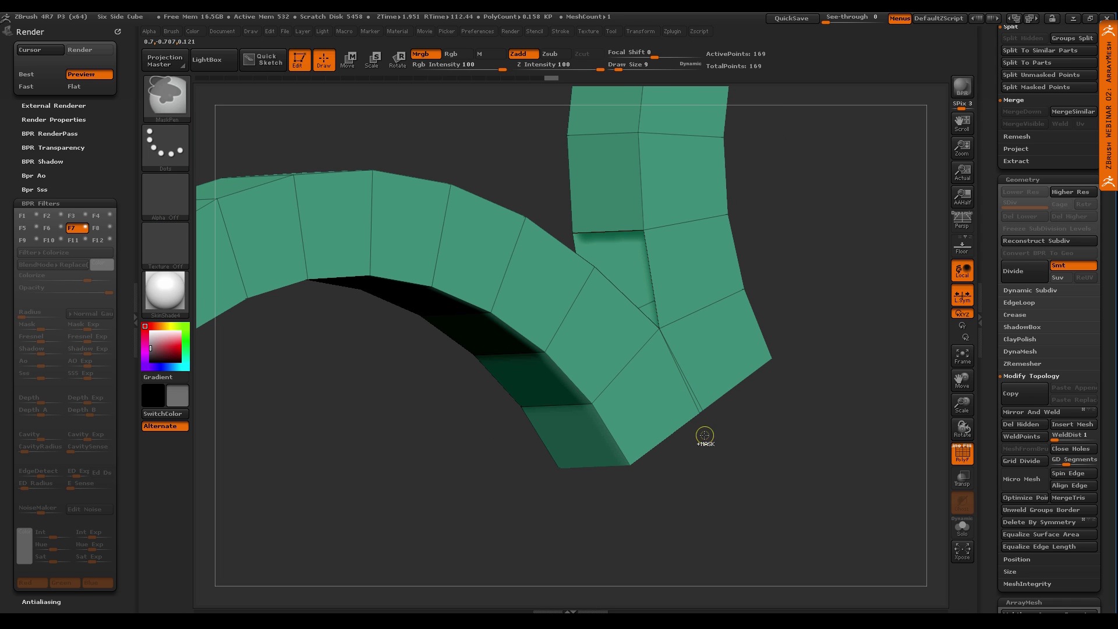
{"action": "mouse_move", "coordinate": [701, 424]}
{"action": "left_mouse_down"}
{"action": "mouse_move", "coordinate": [753, 428]}
{"action": "mouse_move", "coordinate": [641, 369]}
{"action": "left_mouse_up"}
Bridge the edges around the gap between the two small arcs, closing both triangular faces and the wall between them
{"action": "key", "text": "space"}
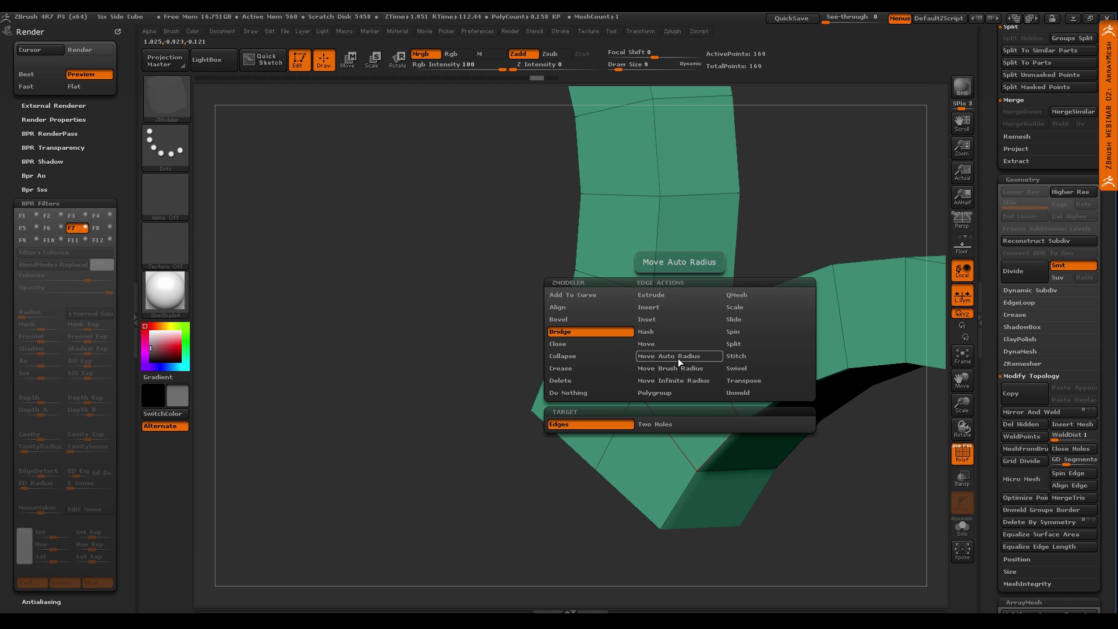
{"action": "left_click", "coordinate": [676, 353]}
{"action": "left_click", "coordinate": [644, 343]}
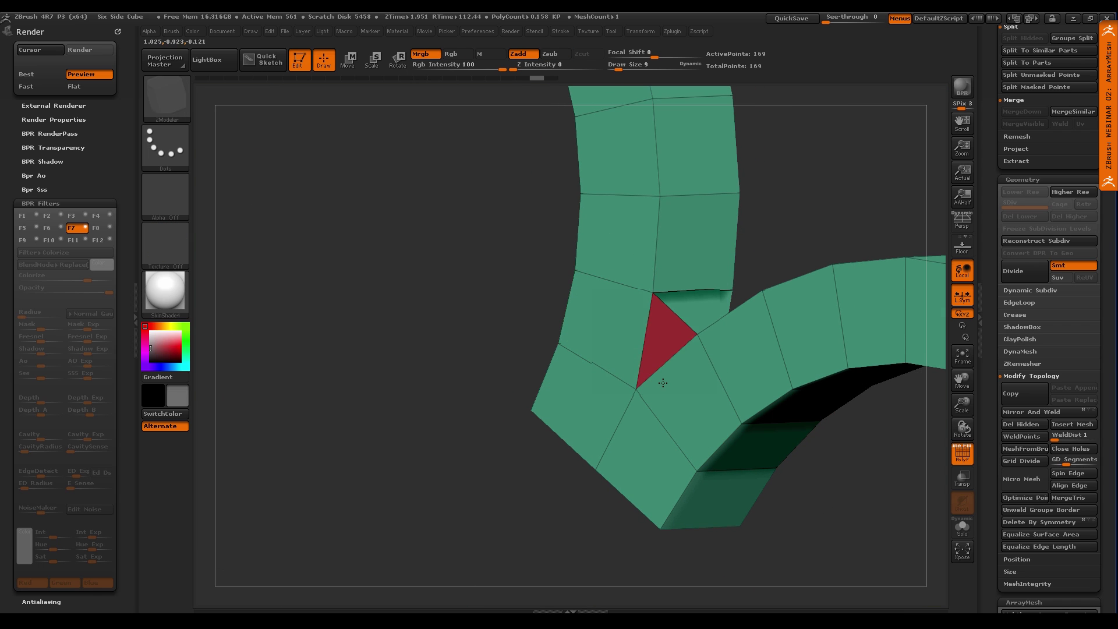
{"action": "left_click_drag", "start_coordinate": [663, 382], "coordinate": [752, 337]}
{"action": "left_click", "coordinate": [755, 337]}
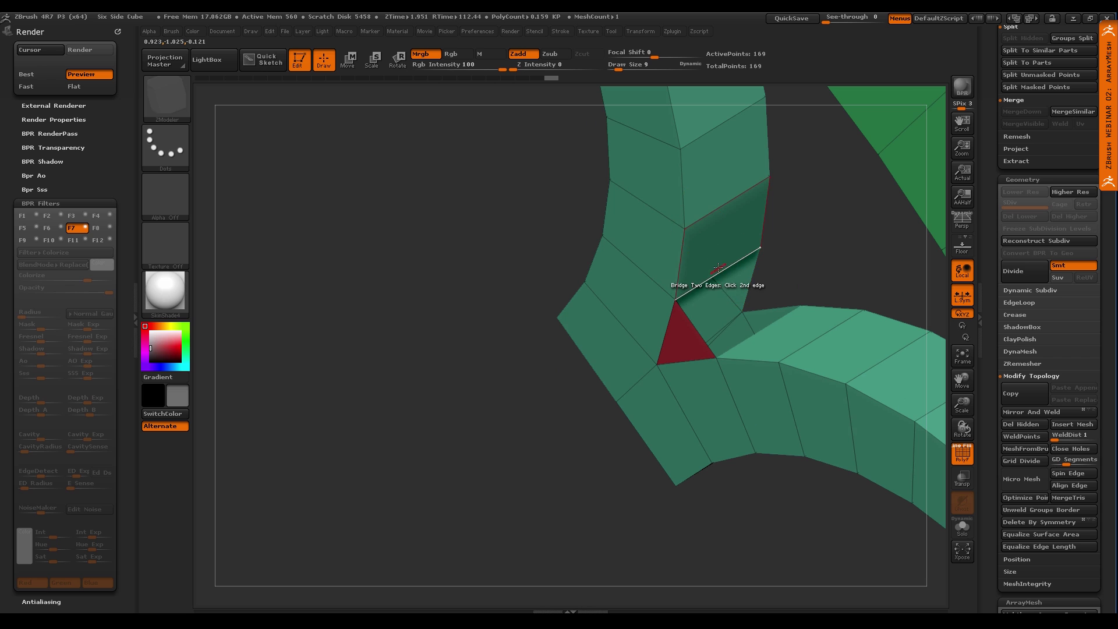
{"action": "left_click", "coordinate": [718, 269]}
{"action": "left_click_drag", "start_coordinate": [800, 276], "coordinate": [715, 335]}
{"action": "left_click", "coordinate": [829, 300]}
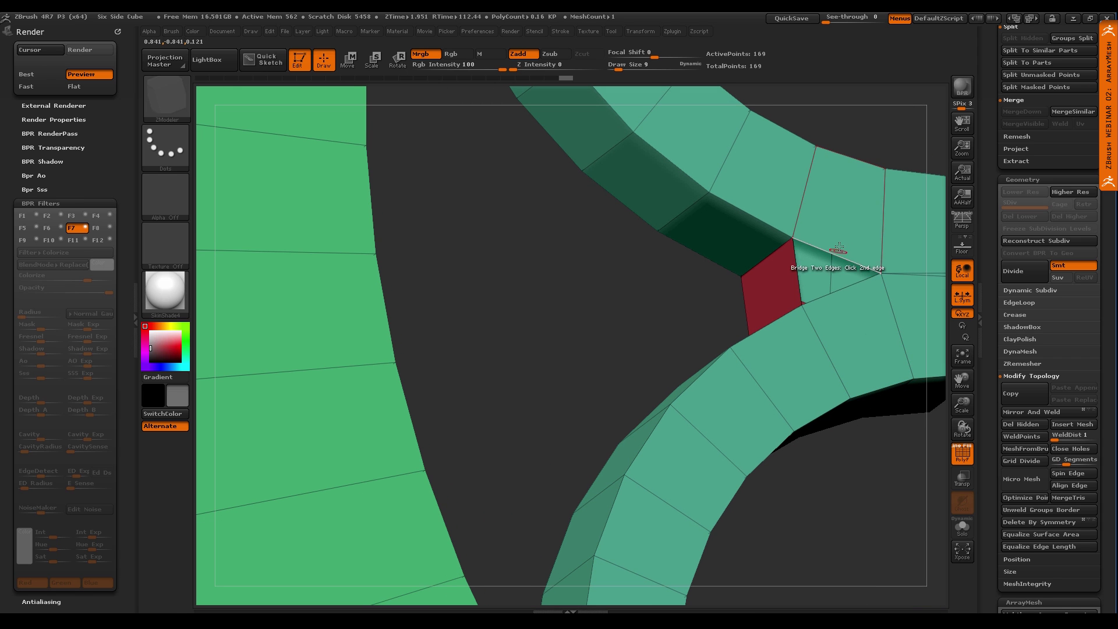
{"action": "left_click", "coordinate": [841, 250]}
{"action": "left_click_drag", "start_coordinate": [840, 254], "coordinate": [820, 275]}
Stitch the two remaining lower seam points at the open end of the small arcs' junction
{"action": "right_click_drag", "start_coordinate": [821, 275], "coordinate": [644, 363], "text": "shift"}
{"action": "right_click_drag", "start_coordinate": [644, 362], "coordinate": [529, 351], "text": "ctrl"}
{"action": "right_click_drag", "start_coordinate": [658, 401], "coordinate": [506, 356], "text": "alt"}
{"action": "mouse_move", "coordinate": [507, 356]}
{"action": "right_mouse_down", "text": "ctrl"}
{"action": "mouse_move", "coordinate": [479, 402]}
{"action": "mouse_move", "coordinate": [526, 433]}
{"action": "right_mouse_up", "text": "ctrl"}
{"action": "right_click_drag", "start_coordinate": [473, 404], "coordinate": [520, 425], "text": "alt"}
{"action": "right_click_drag", "start_coordinate": [475, 365], "coordinate": [565, 481], "text": "ctrl"}
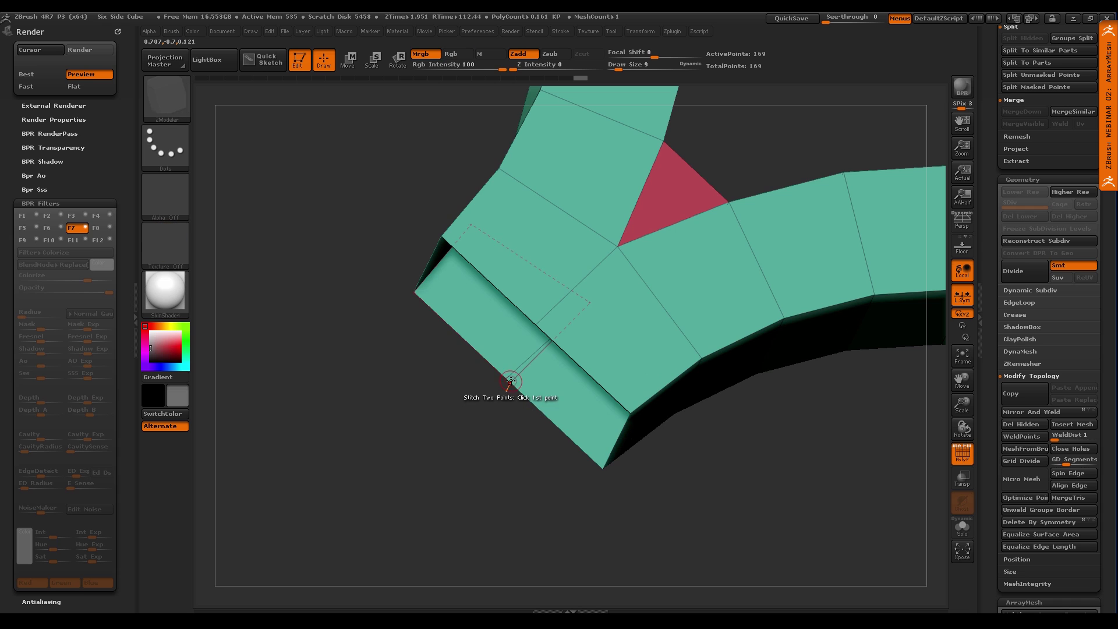
{"action": "right_click_drag", "start_coordinate": [510, 384], "coordinate": [511, 392], "text": "ctrl"}
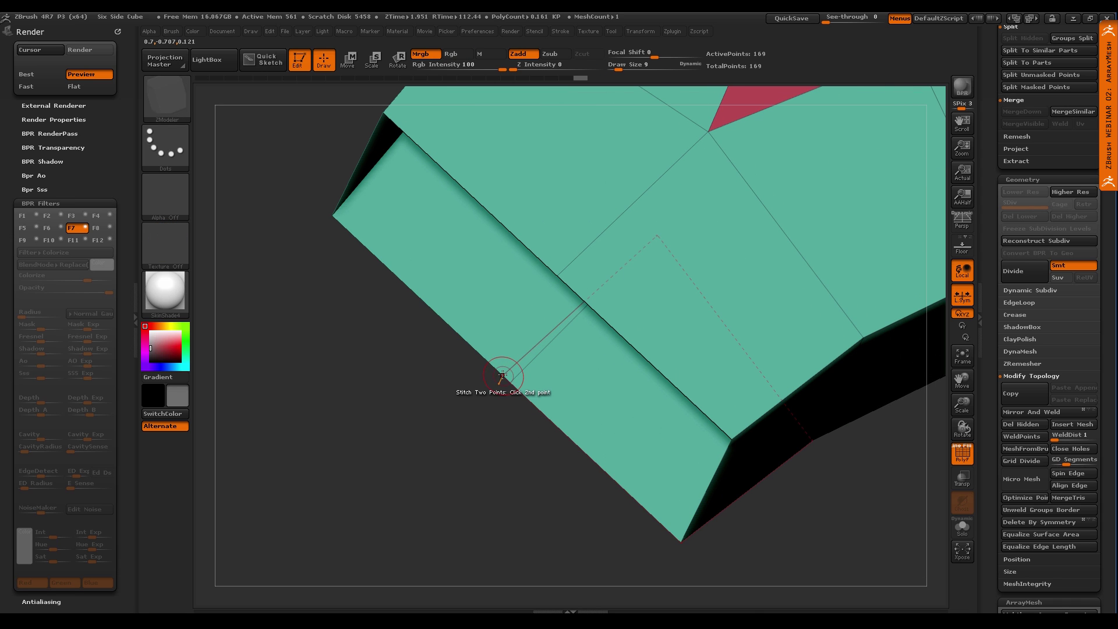
{"action": "left_click", "coordinate": [503, 375]}
Bridge the edges of the junction's open lower end to cap both of its halves
{"action": "left_click_drag", "start_coordinate": [549, 482], "coordinate": [594, 369]}
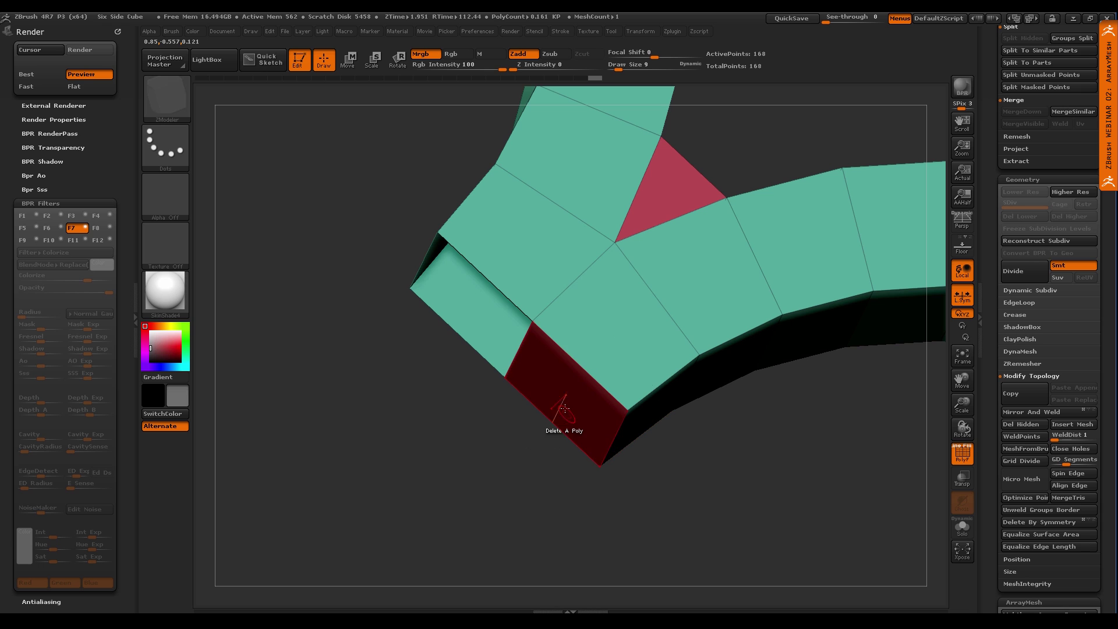
{"action": "left_click", "coordinate": [568, 428]}
{"action": "left_click", "coordinate": [483, 353]}
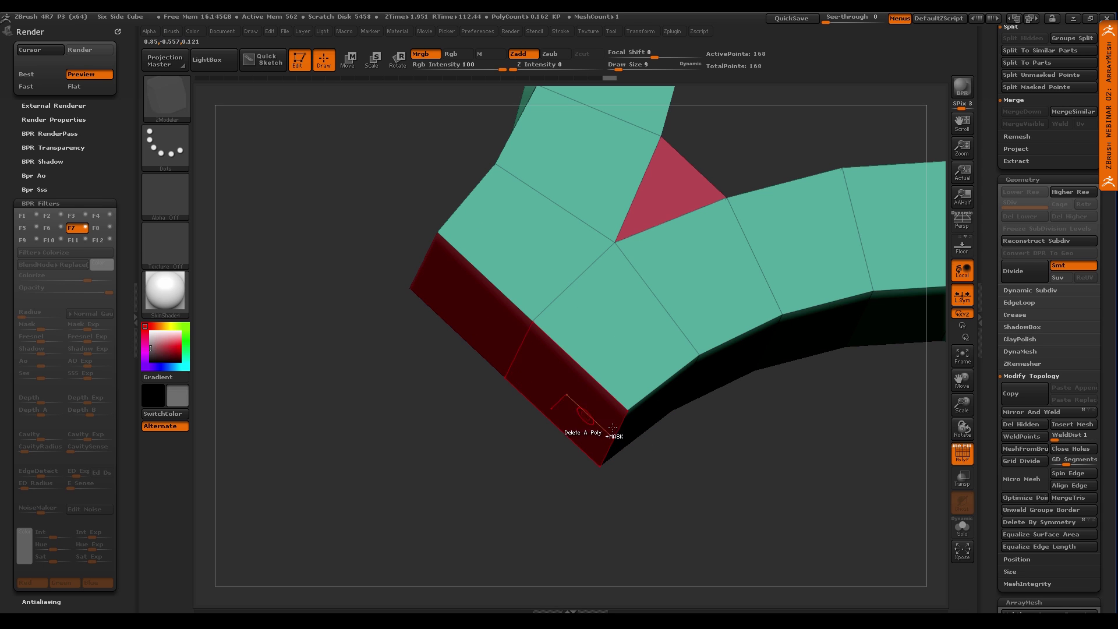
{"action": "left_click_drag", "start_coordinate": [588, 429], "coordinate": [527, 427]}
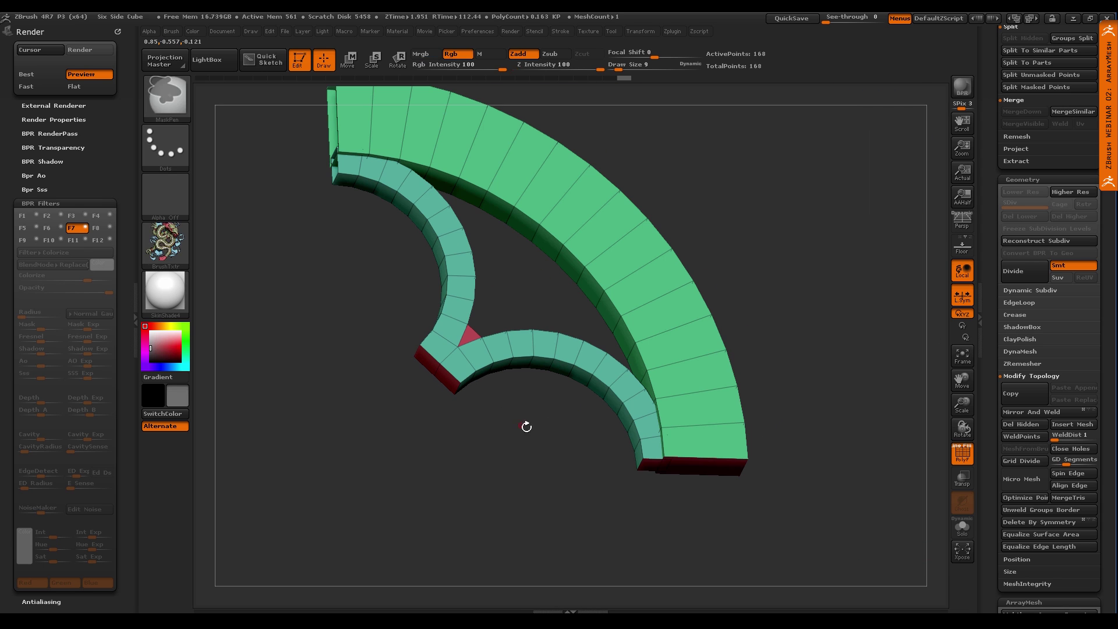
Set the ZModeler edge action to Crease, EdgeLoop Complete and crease the edge loops along the ring quarter
{"action": "key", "text": "space"}
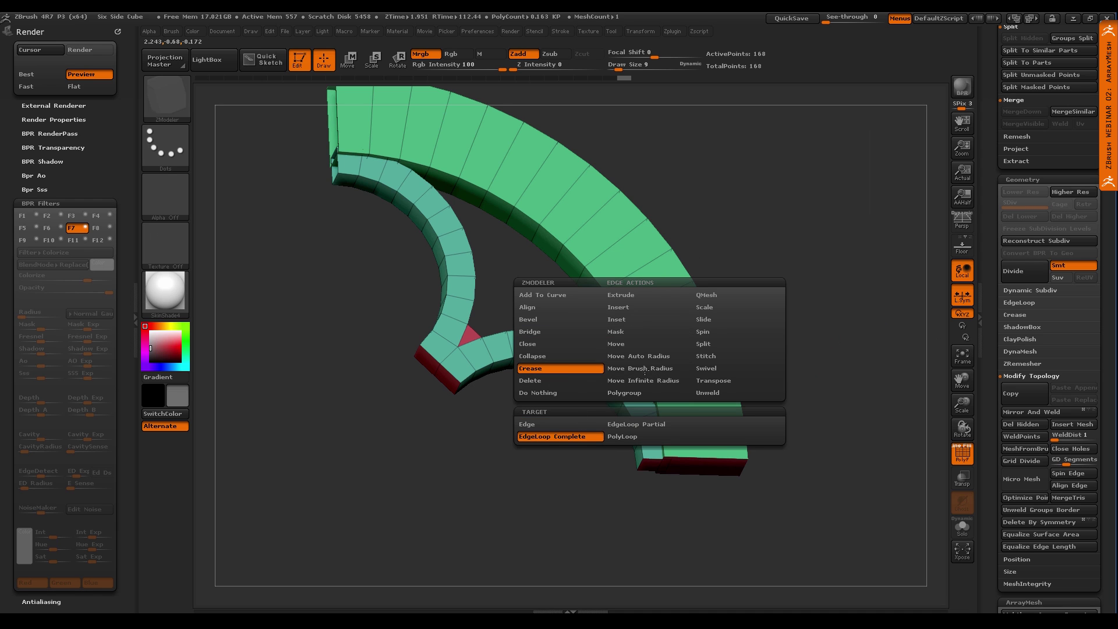
{"action": "left_click", "coordinate": [582, 380]}
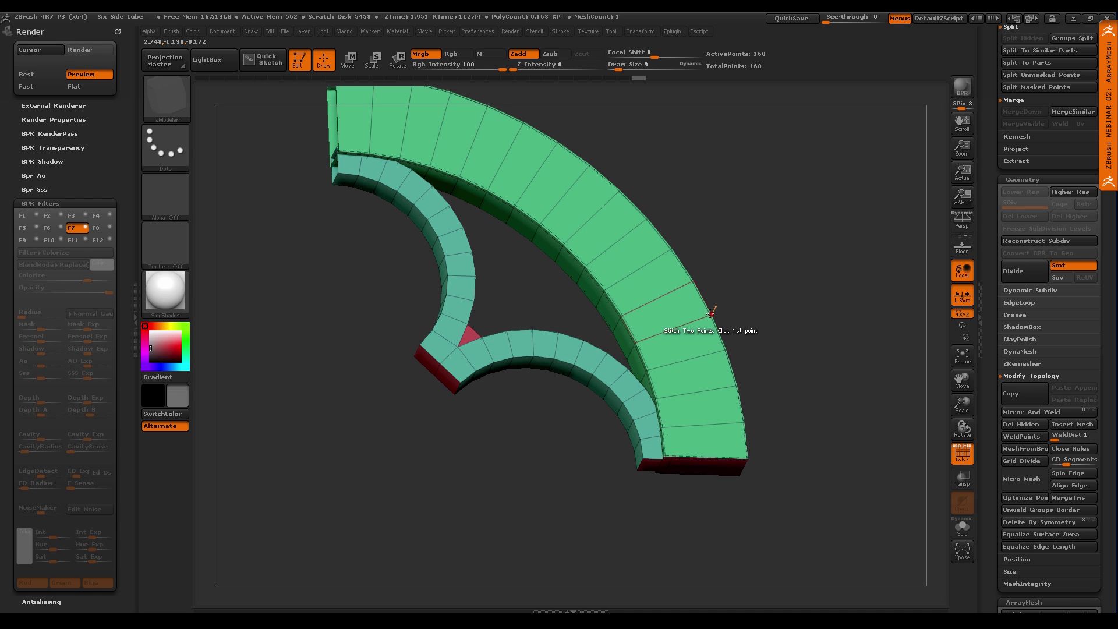
{"action": "left_click", "coordinate": [645, 414]}
{"action": "left_click", "coordinate": [637, 372]}
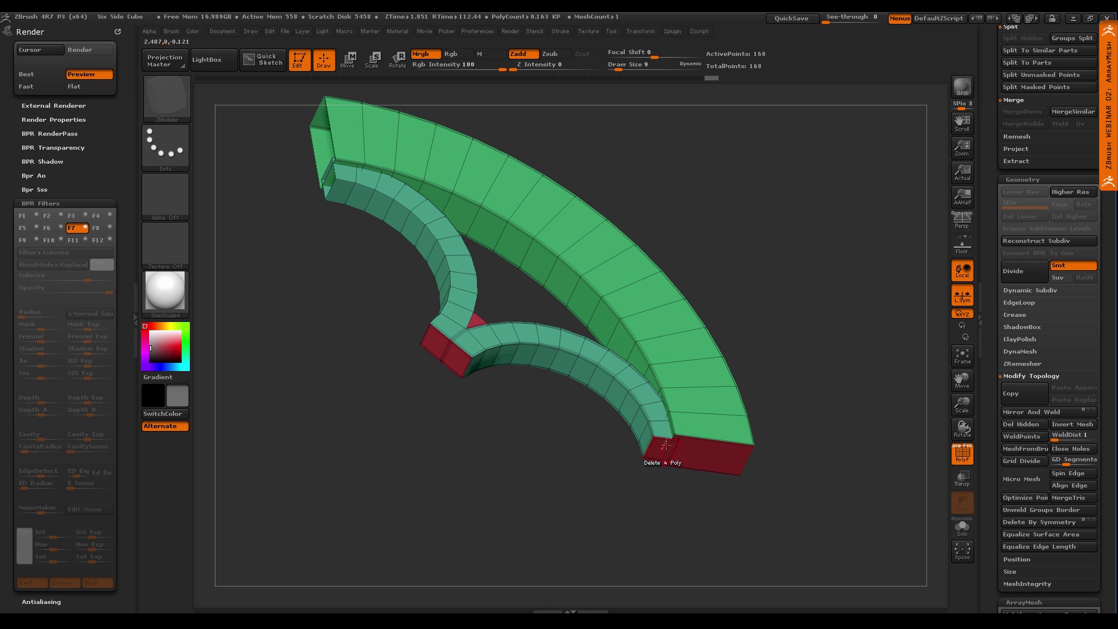
{"action": "mouse_move", "coordinate": [534, 321]}
{"action": "right_mouse_down"}
{"action": "mouse_move", "coordinate": [499, 355]}
{"action": "mouse_move", "coordinate": [534, 337]}
{"action": "right_mouse_up"}
Set the Crease target to Edge and crease the edges around the filled triangle between the small arcs
{"action": "key", "text": "space"}
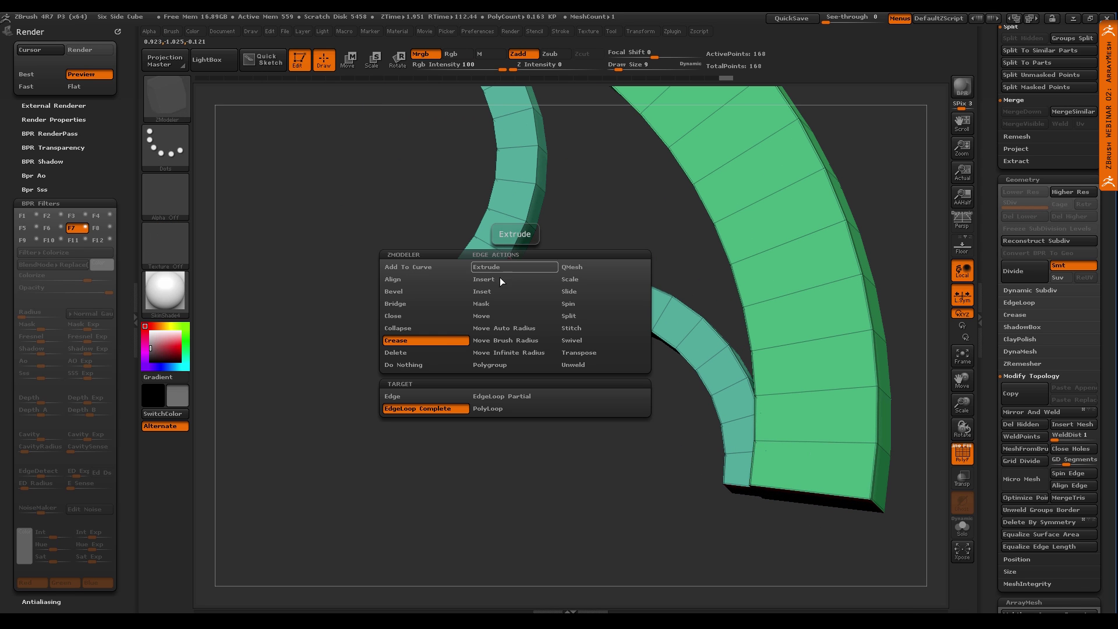
{"action": "left_click", "coordinate": [438, 352]}
{"action": "left_click", "coordinate": [435, 397]}
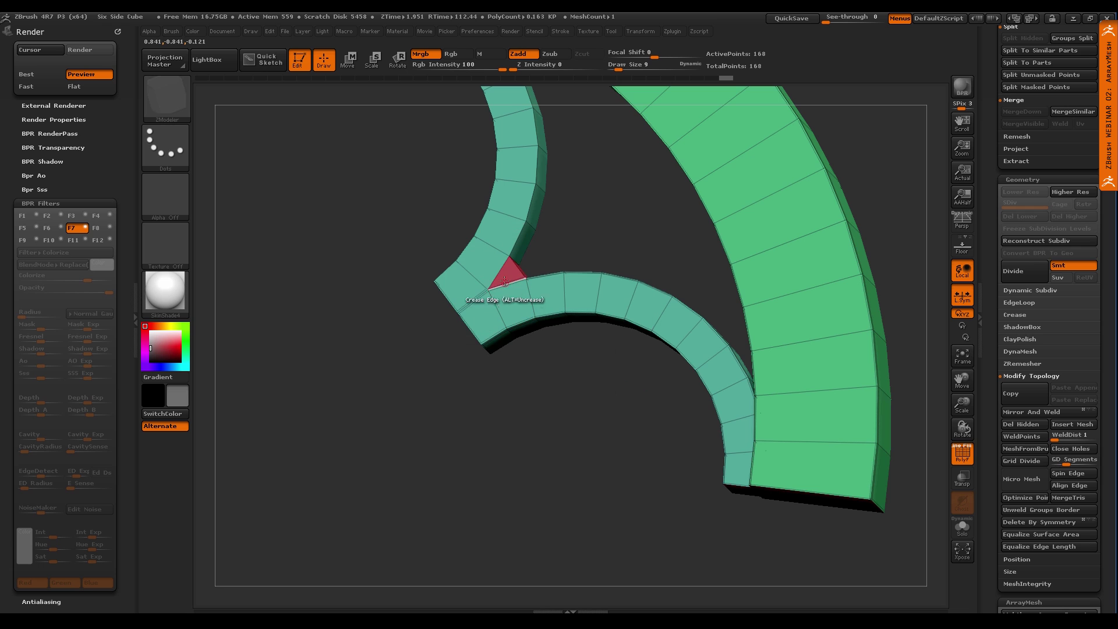
{"action": "right_click_drag", "start_coordinate": [517, 282], "coordinate": [492, 272]}
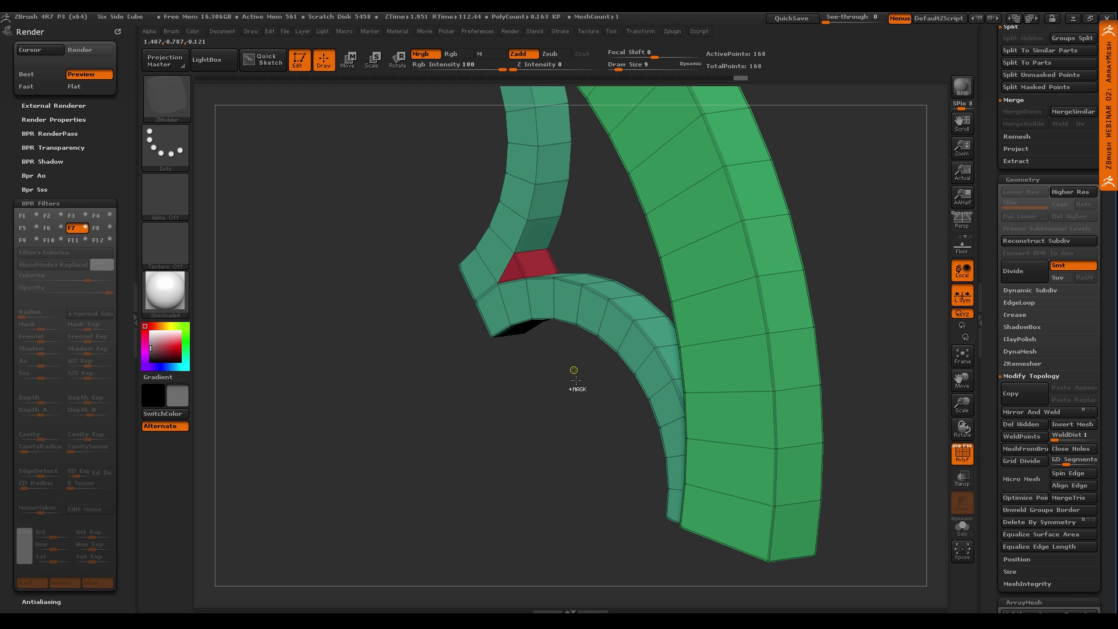
{"action": "right_click_drag", "start_coordinate": [571, 371], "coordinate": [536, 361], "text": "ctrl"}
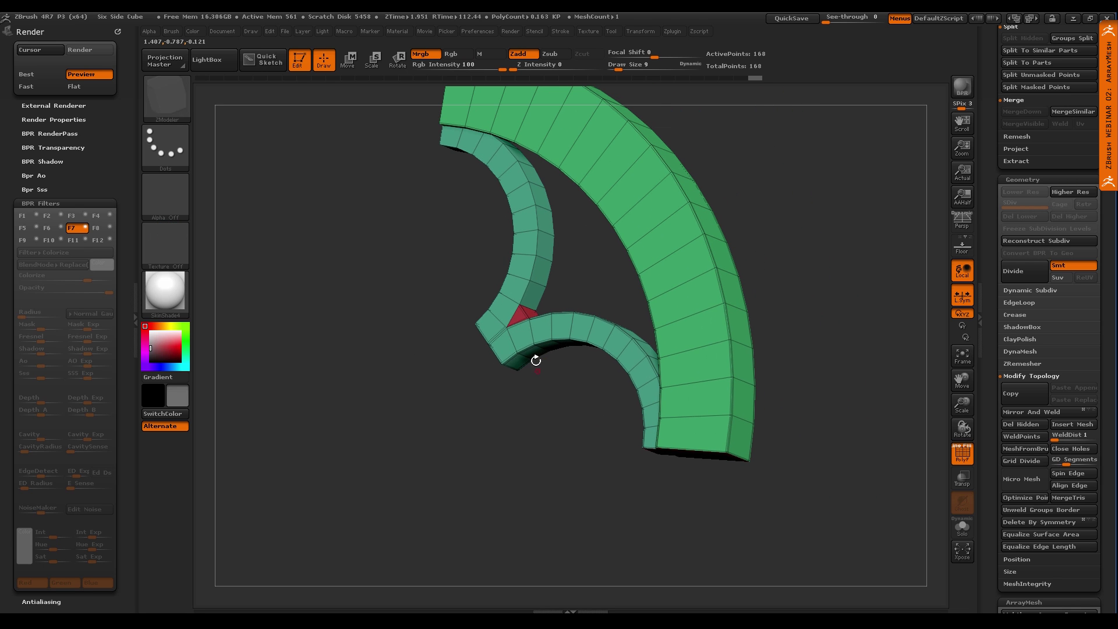
Set the Crease target to EdgeLoop Partial and crease the small arcs' long edges with Dynamic Subdiv previewed
{"action": "key", "text": "space"}
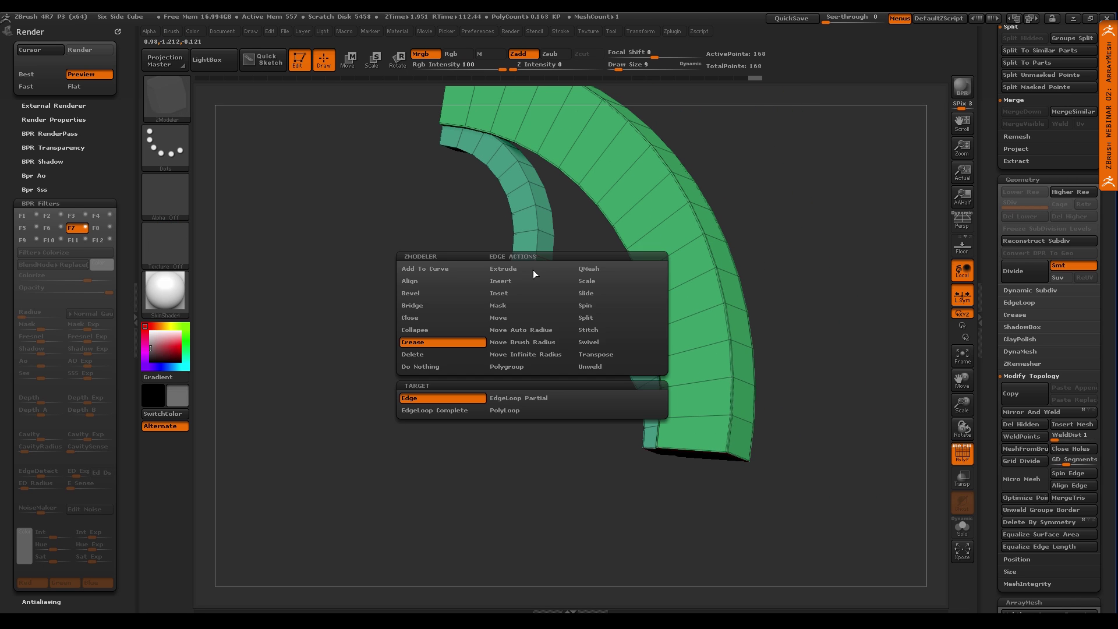
{"action": "left_click", "coordinate": [519, 398]}
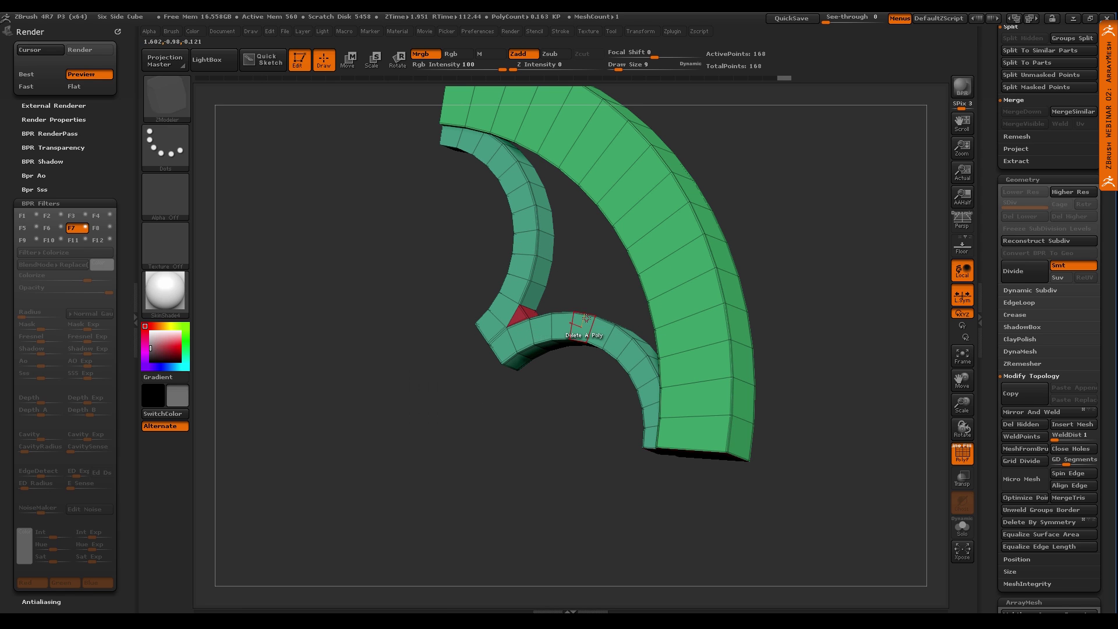
{"action": "mouse_move", "coordinate": [543, 396]}
{"action": "right_mouse_down", "text": "ctrl"}
{"action": "mouse_move", "coordinate": [539, 436]}
{"action": "mouse_move", "coordinate": [545, 384]}
{"action": "right_mouse_up", "text": "ctrl"}
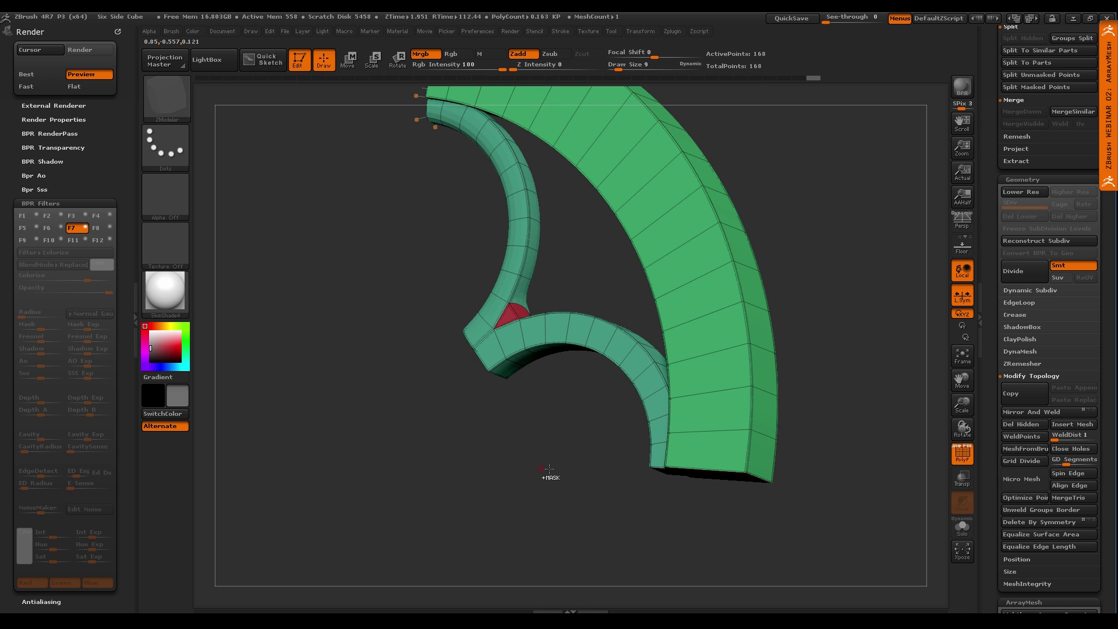
{"action": "key", "text": "d"}
{"action": "left_click_drag", "start_coordinate": [548, 470], "coordinate": [564, 445]}
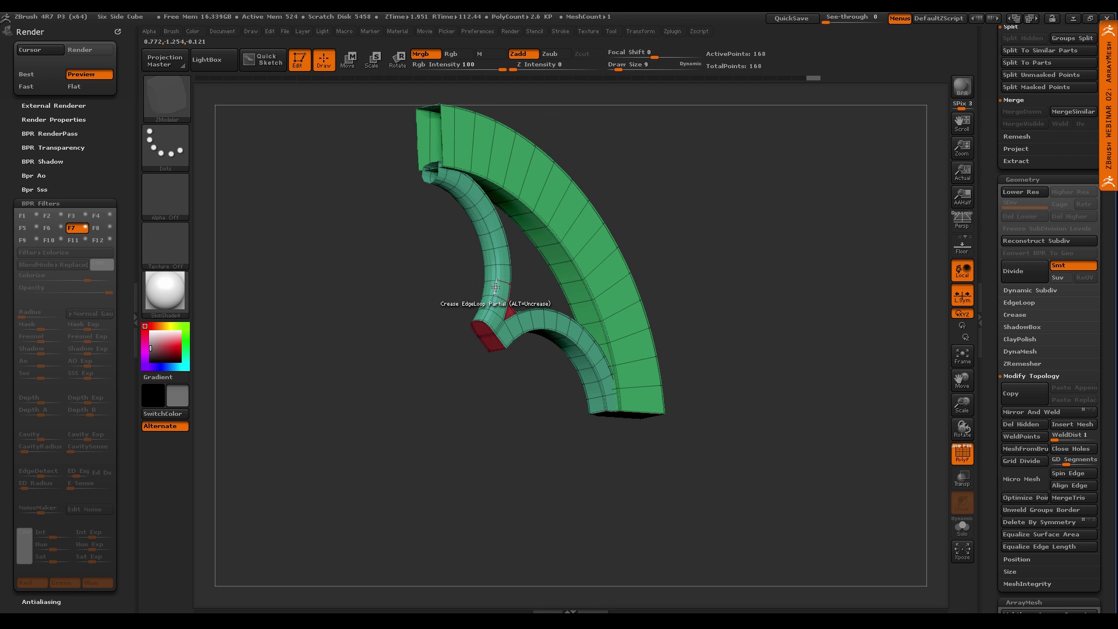
{"action": "mouse_move", "coordinate": [493, 294]}
{"action": "right_mouse_down"}
{"action": "mouse_move", "coordinate": [479, 287]}
{"action": "mouse_move", "coordinate": [508, 265]}
{"action": "mouse_move", "coordinate": [522, 342]}
{"action": "mouse_move", "coordinate": [545, 302]}
{"action": "mouse_move", "coordinate": [486, 306]}
{"action": "mouse_move", "coordinate": [580, 278]}
{"action": "right_mouse_up"}
{"action": "left_click", "coordinate": [477, 290]}
{"action": "key", "text": "f"}
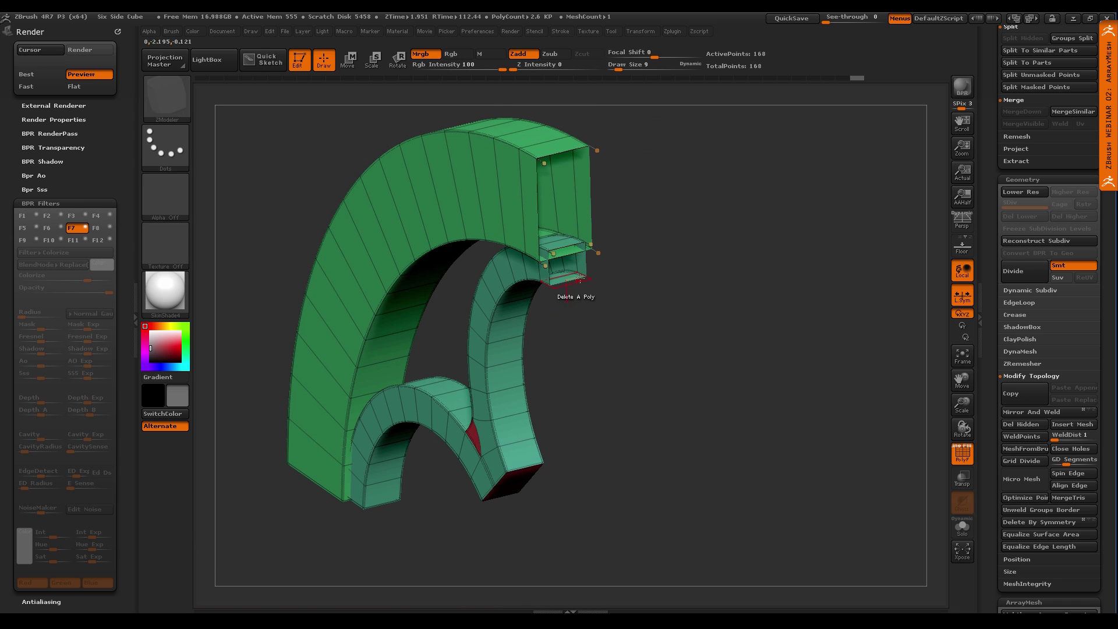
Bridge the open edges at the upper ends of the small arc and the outer ring to cap both
{"action": "key", "text": "shift+d"}
{"action": "key", "text": "shift+d"}
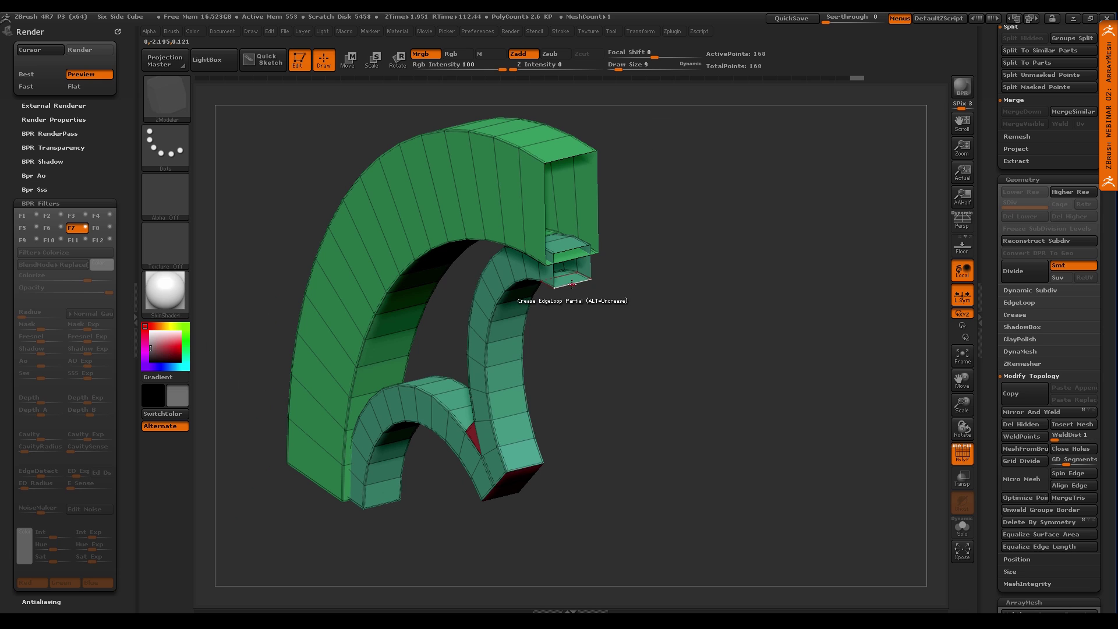
{"action": "key", "text": "space"}
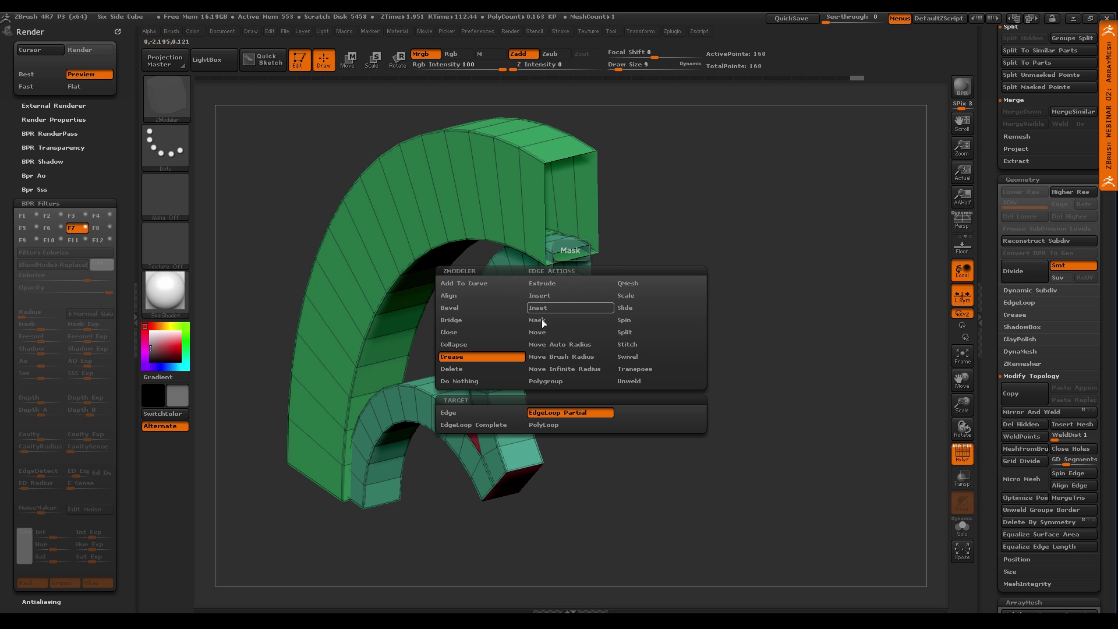
{"action": "left_click", "coordinate": [491, 320]}
{"action": "left_click", "coordinate": [573, 275]}
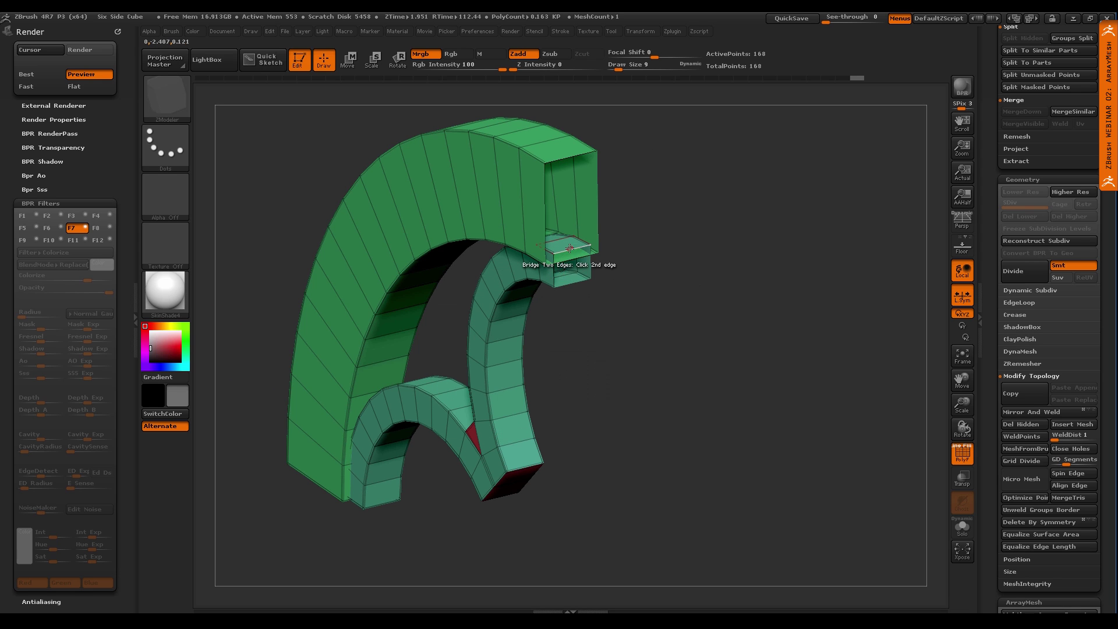
{"action": "left_click", "coordinate": [574, 256]}
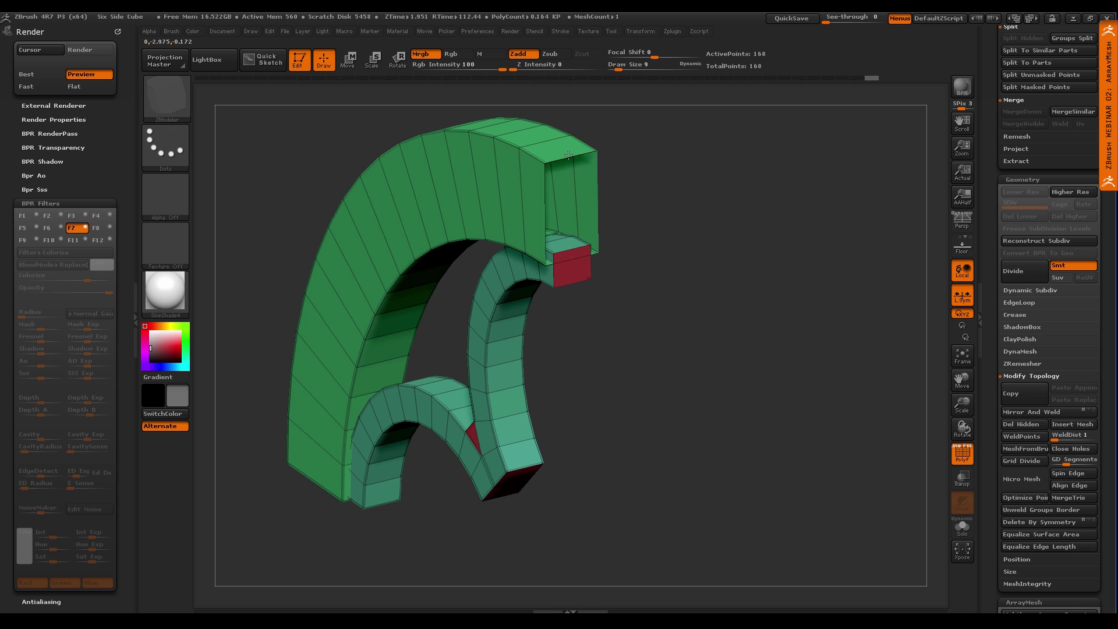
{"action": "left_click", "coordinate": [589, 255]}
Crease the edge loops around the new end caps with the EdgeLoop Complete target and turn on the Dynamic Subdiv preview
{"action": "key", "text": "space"}
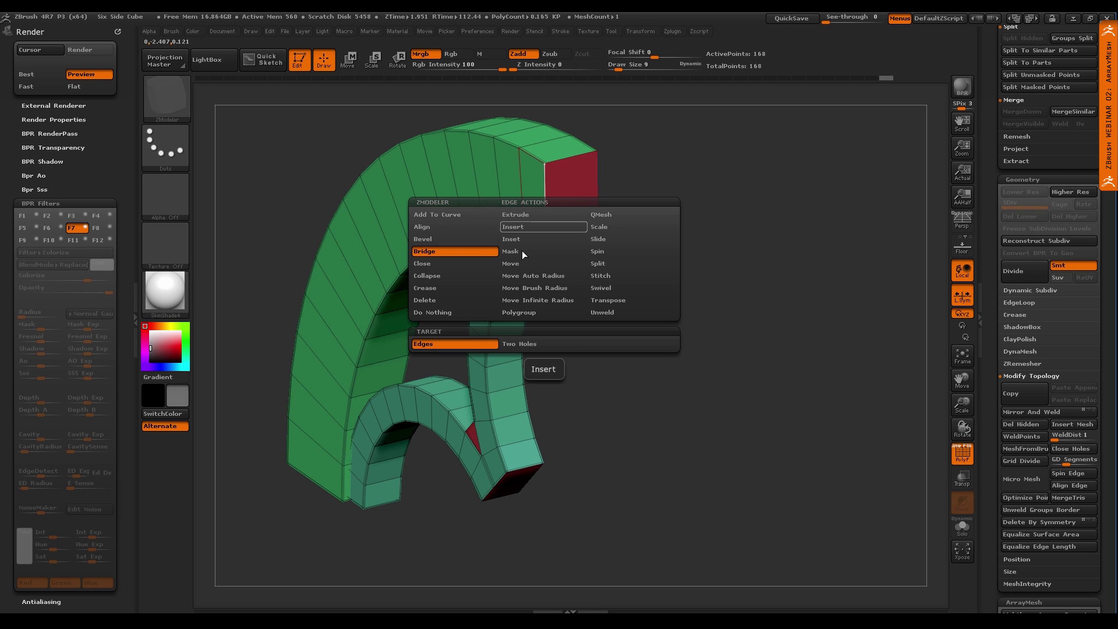
{"action": "left_click", "coordinate": [459, 289]}
{"action": "left_click", "coordinate": [466, 355]}
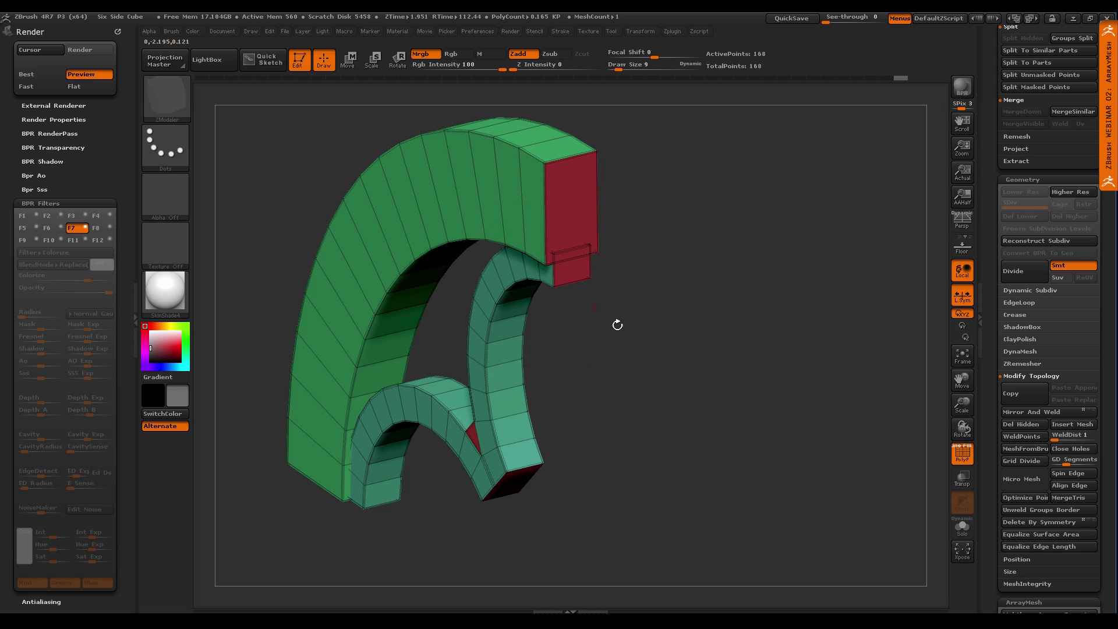
{"action": "key", "text": "d"}
Snap the ring quarter to a straight front view and show the floor grid beneath it
{"action": "right_click_drag", "start_coordinate": [672, 420], "coordinate": [595, 367], "text": "ctrl"}
{"action": "right_click_drag", "start_coordinate": [596, 367], "coordinate": [543, 407], "text": "shift"}
{"action": "right_click_drag", "start_coordinate": [616, 399], "coordinate": [579, 401], "text": "alt"}
{"action": "right_click_drag", "start_coordinate": [588, 444], "coordinate": [604, 448], "text": "ctrl"}
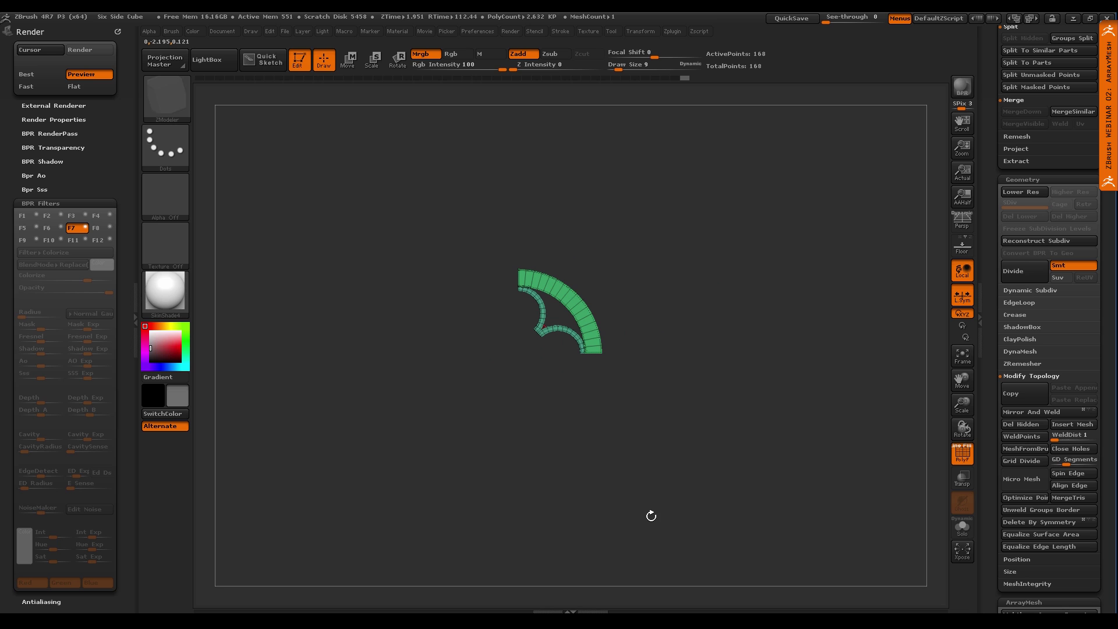
{"action": "left_click", "coordinate": [1023, 180]}
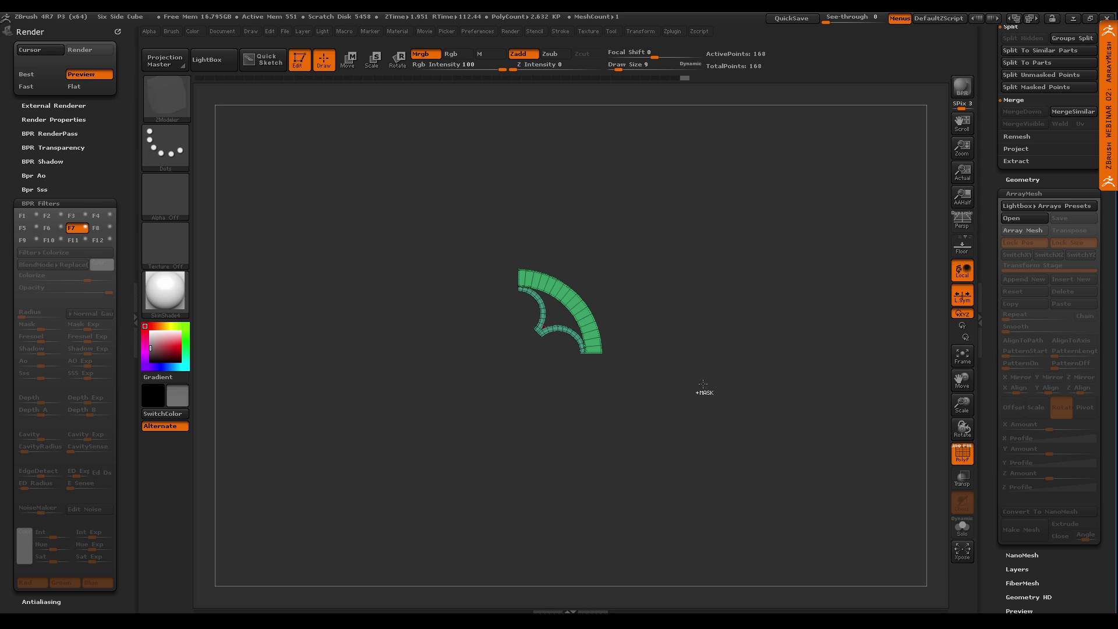
{"action": "right_click_drag", "start_coordinate": [703, 385], "coordinate": [707, 360], "text": "ctrl"}
{"action": "left_click", "coordinate": [962, 247]}
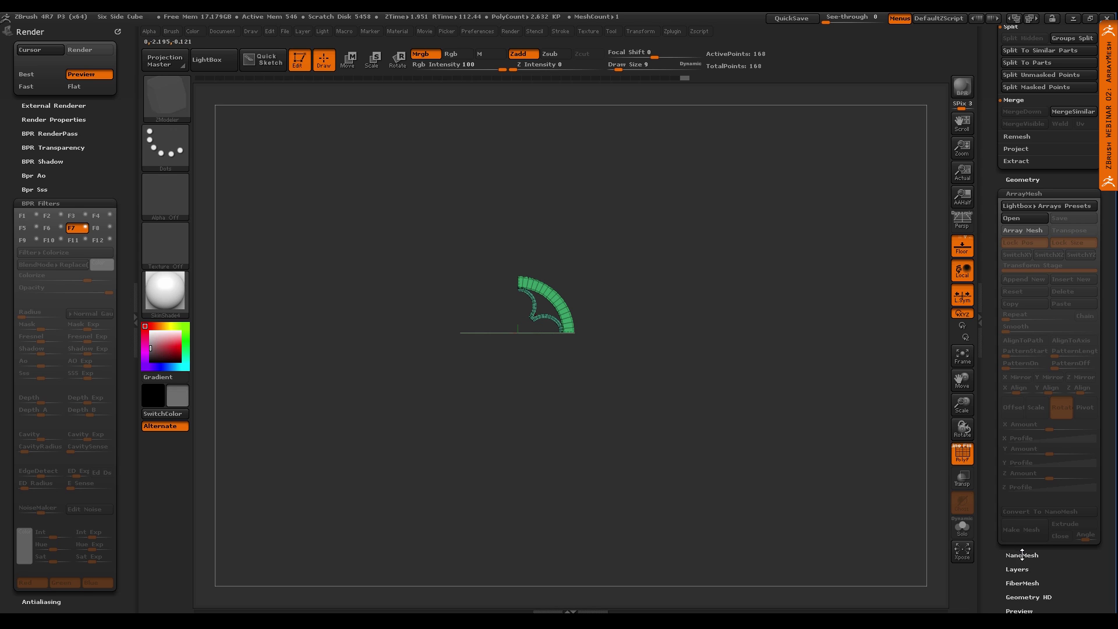
Rotate the ring quarter so its arch is centred with the junction pointing straight down, and apply the Unify deformation
{"action": "left_click", "coordinate": [1029, 194]}
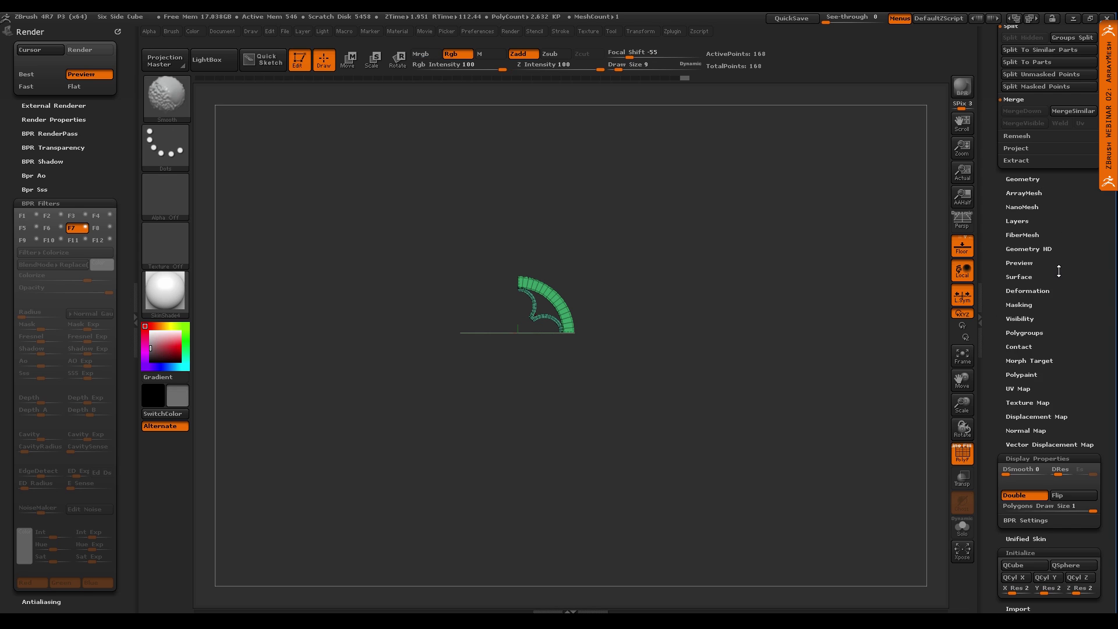
{"action": "left_click", "coordinate": [1031, 291]}
{"action": "left_click", "coordinate": [1027, 207]}
{"action": "left_click_drag", "start_coordinate": [619, 395], "coordinate": [671, 444], "text": "alt"}
{"action": "left_click_drag", "start_coordinate": [663, 406], "coordinate": [662, 439], "text": "alt"}
{"action": "key", "text": "r"}
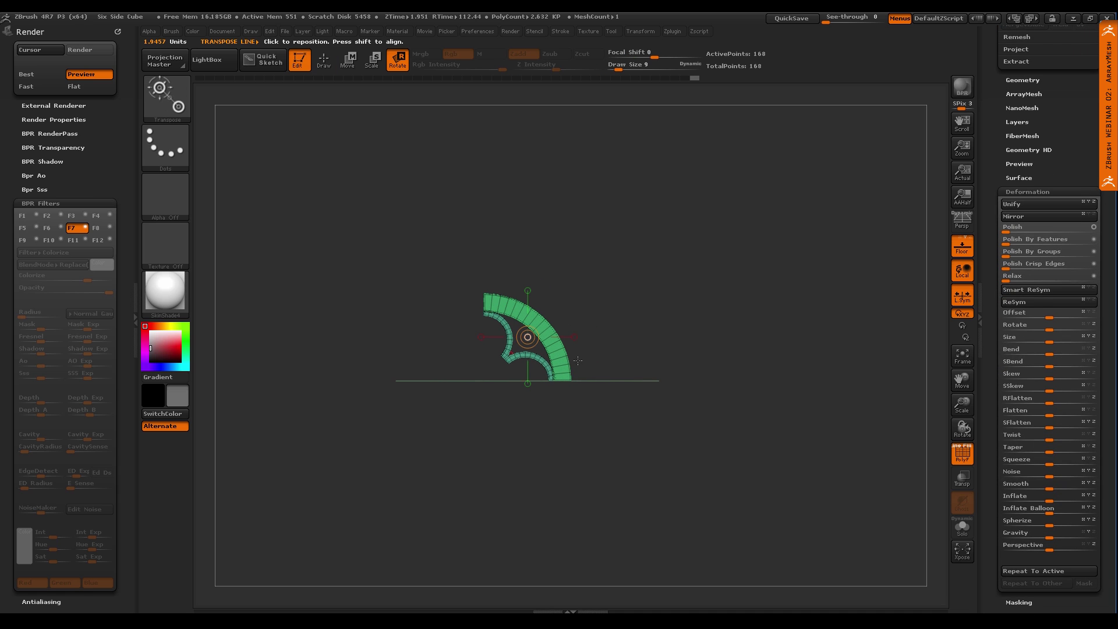
{"action": "left_click_drag", "start_coordinate": [534, 365], "coordinate": [598, 413]}
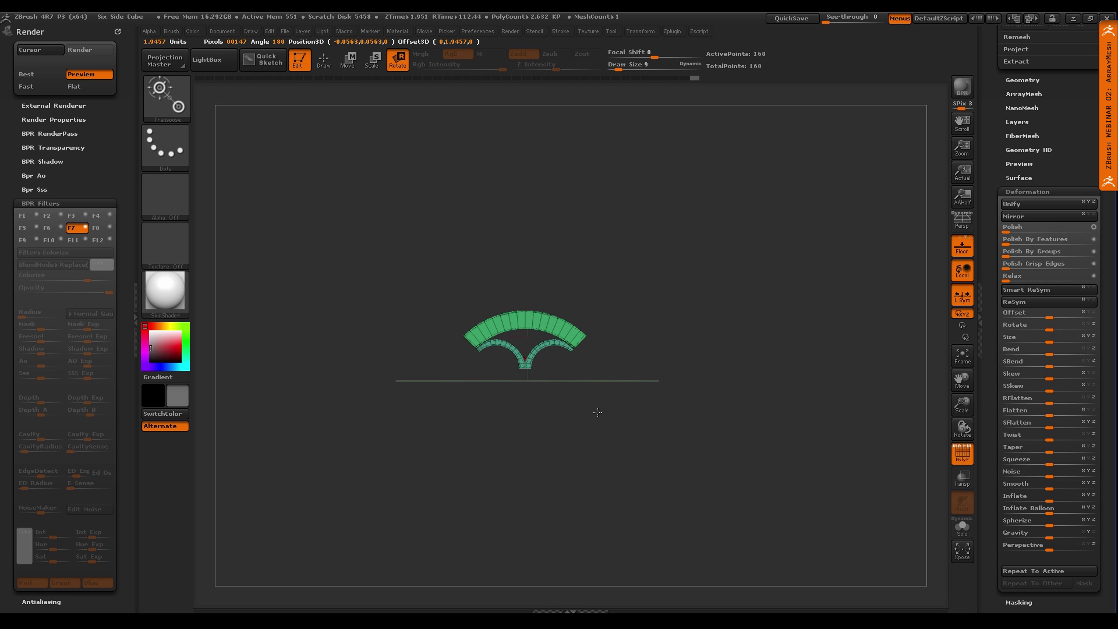
{"action": "left_click", "coordinate": [1017, 209]}
{"action": "right_click_drag", "start_coordinate": [682, 365], "coordinate": [679, 399]}
{"action": "right_click_drag", "start_coordinate": [679, 399], "coordinate": [660, 398], "text": "ctrl"}
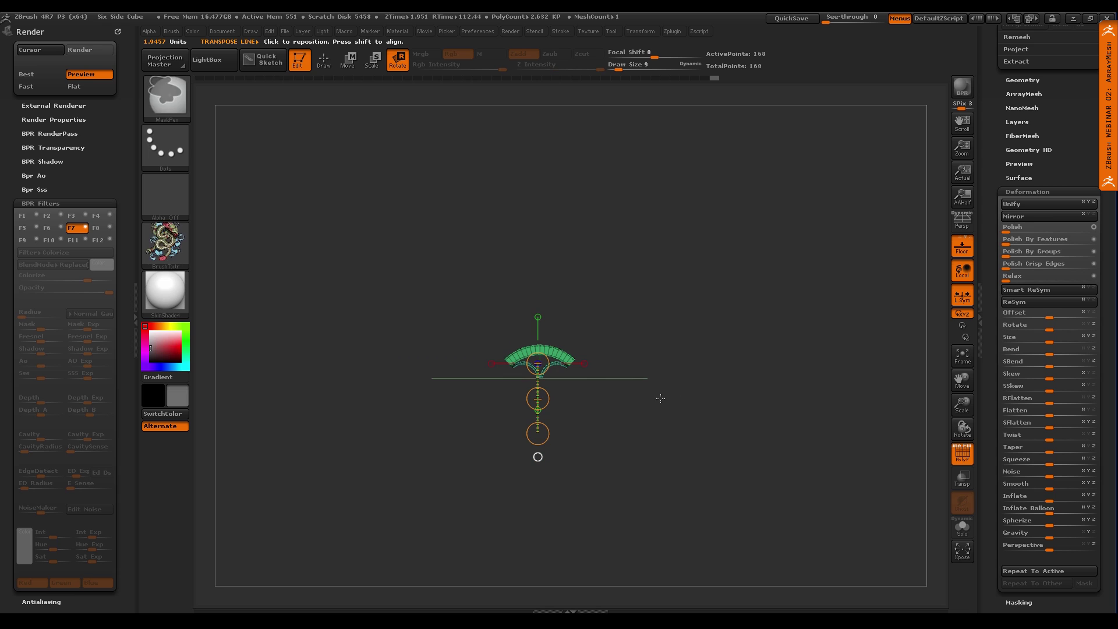
Hide the polyframe and enable Array Mesh on the ring quarter
{"action": "key", "text": "shift+f"}
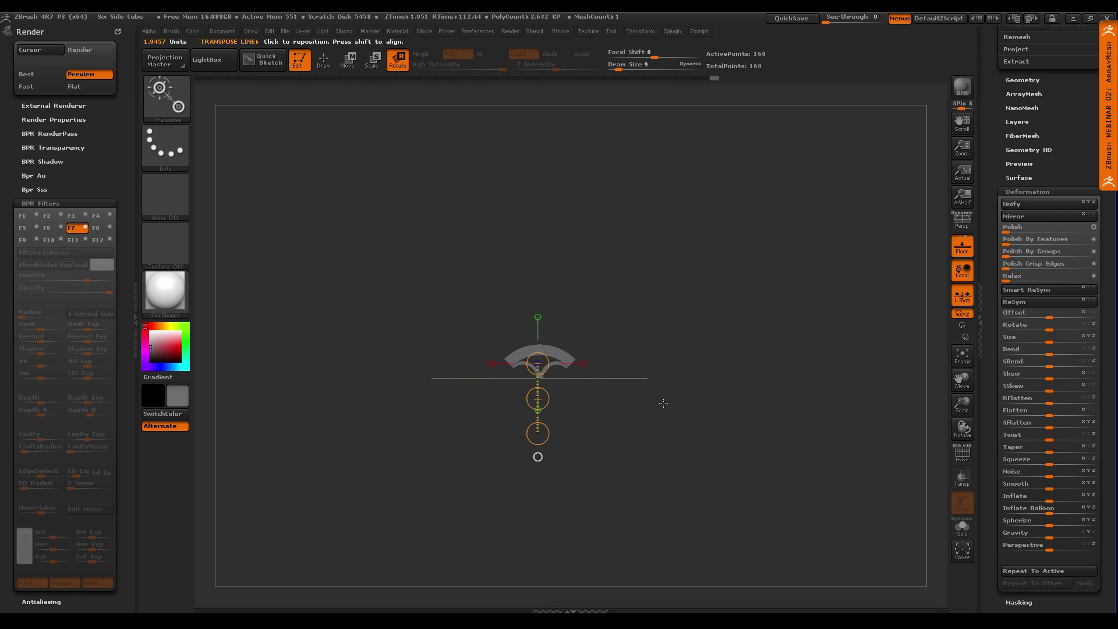
{"action": "key", "text": "q"}
{"action": "left_click", "coordinate": [1027, 192]}
{"action": "scroll", "coordinate": [1060, 256], "scroll_direction": "up", "scroll_amount": 5}
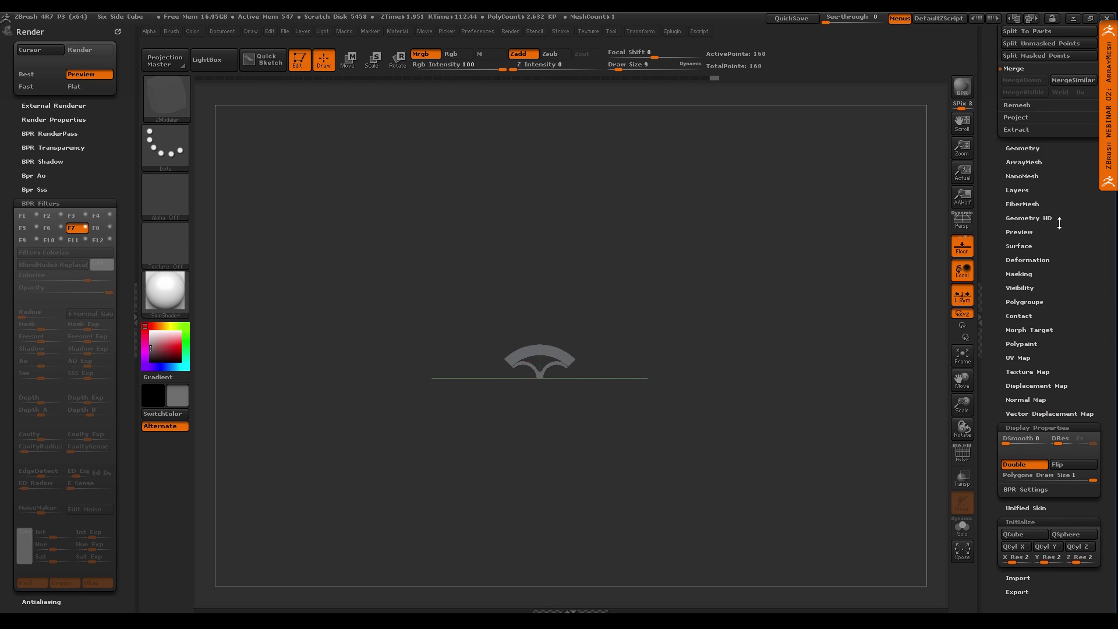
{"action": "left_click", "coordinate": [1023, 318]}
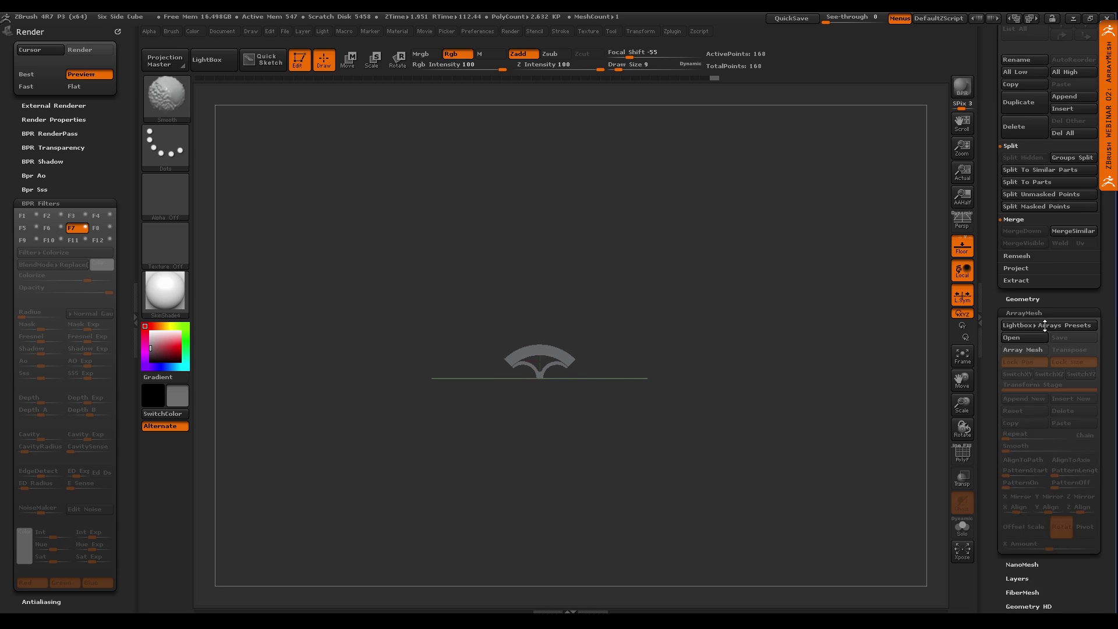
{"action": "left_click", "coordinate": [1022, 278]}
Set up a vertical move line running down from the ring quarter and set the array's Repeat to 4
{"action": "left_click_drag", "start_coordinate": [591, 450], "coordinate": [612, 499], "text": "alt"}
{"action": "key", "text": "w"}
{"action": "left_click_drag", "start_coordinate": [561, 352], "coordinate": [562, 463], "text": "shift"}
{"action": "left_click_drag", "start_coordinate": [1009, 367], "coordinate": [1013, 366]}
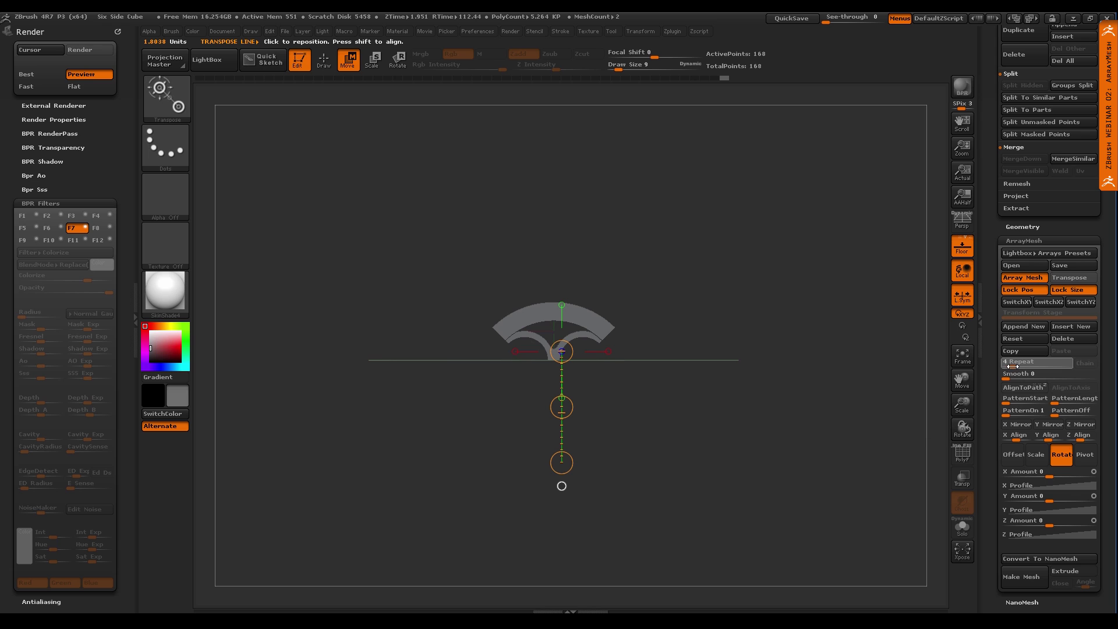
Set the array's rotation Z Amount to 360 and move its pivot so the four copies form a full ring
{"action": "mouse_move", "coordinate": [746, 401]}
{"action": "left_mouse_down"}
{"action": "mouse_move", "coordinate": [743, 455]}
{"action": "mouse_move", "coordinate": [738, 422]}
{"action": "left_mouse_up"}
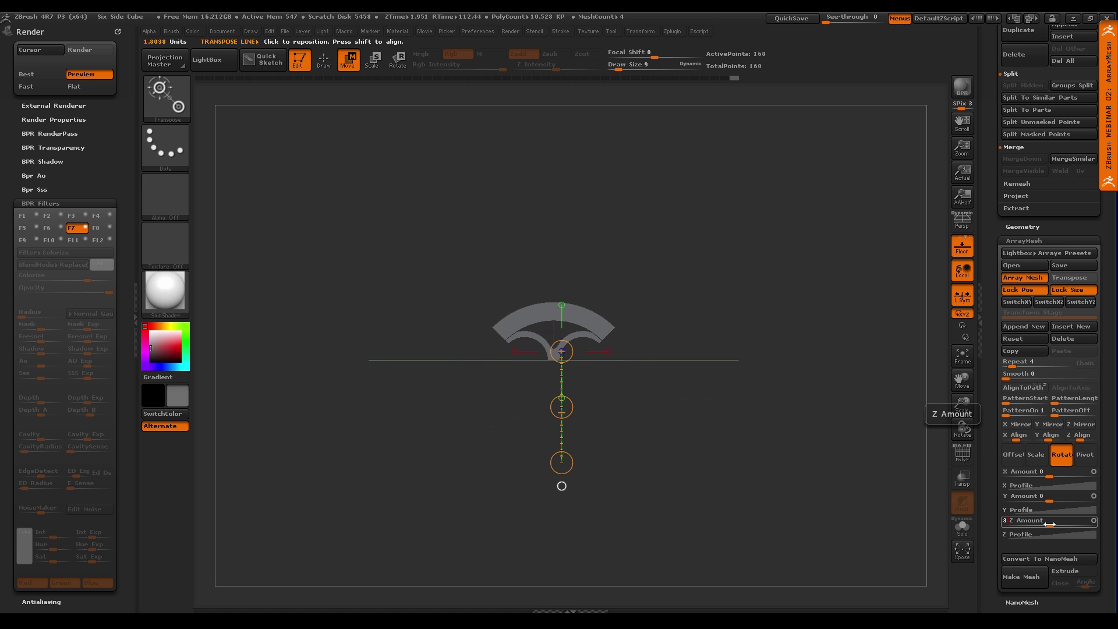
{"action": "type", "text": "0"}
{"action": "key", "text": "Return"}
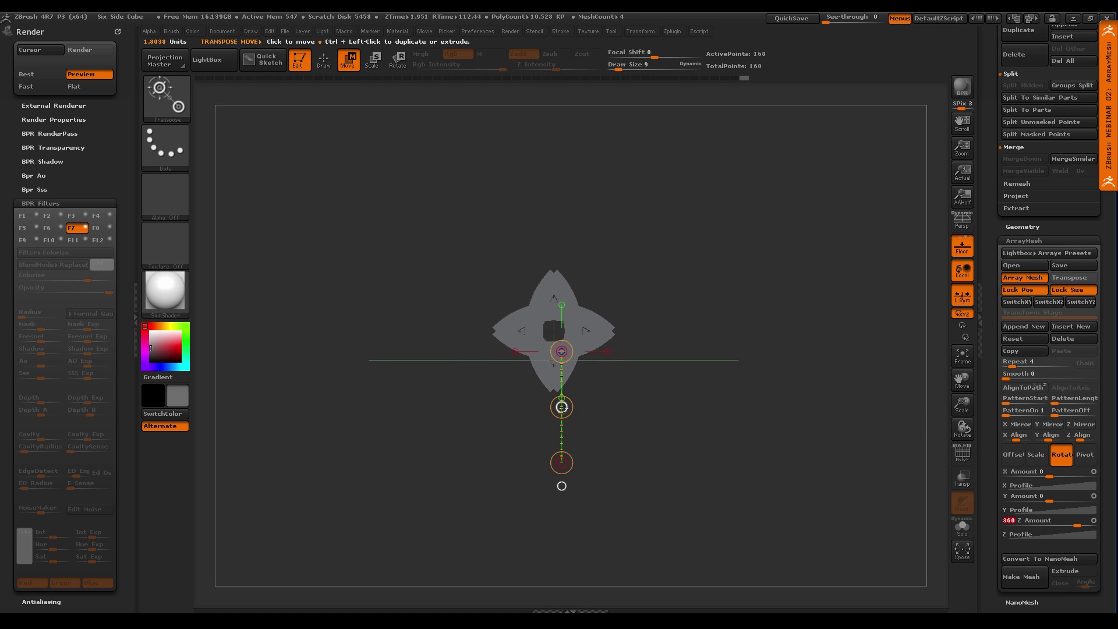
{"action": "mouse_move", "coordinate": [562, 407]}
{"action": "left_mouse_down"}
{"action": "mouse_move", "coordinate": [580, 344]}
{"action": "mouse_move", "coordinate": [583, 371]}
{"action": "mouse_move", "coordinate": [562, 405]}
{"action": "left_mouse_up"}
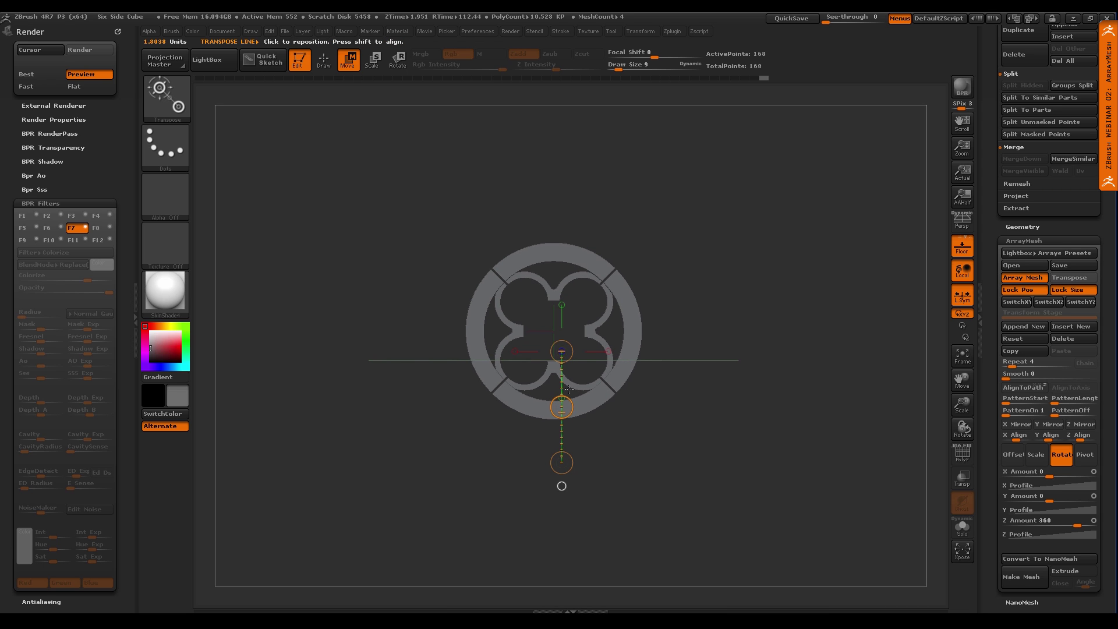
Show the polyframe and insert two Multiple EdgeLoops lengthwise along the outer ring segment
{"action": "left_click_drag", "start_coordinate": [664, 384], "coordinate": [631, 294]}
{"action": "key", "text": "shift+f"}
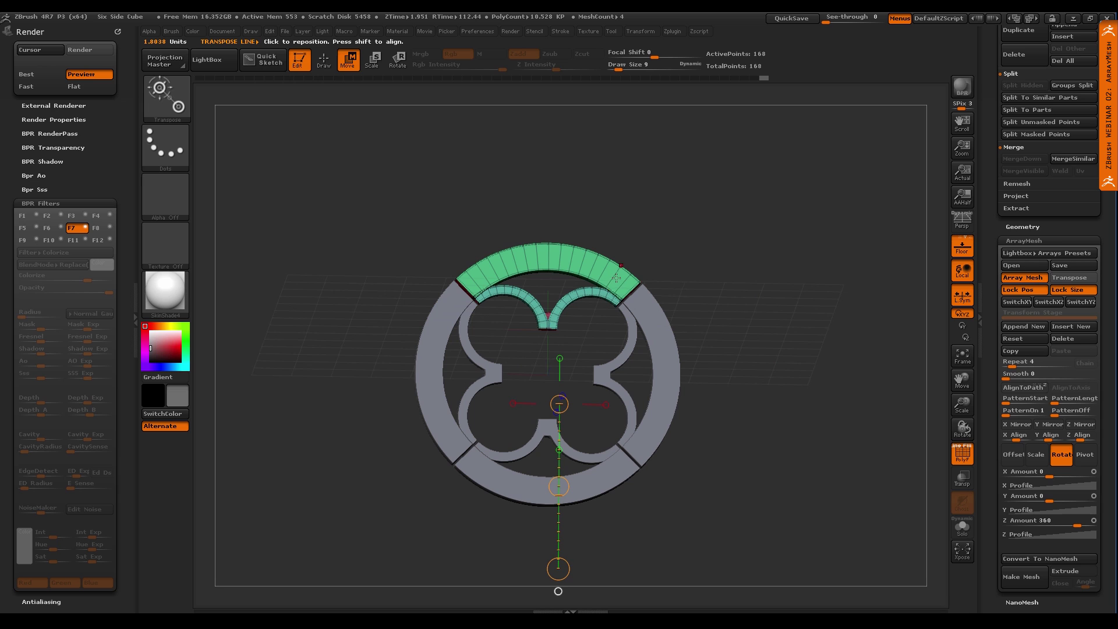
{"action": "key", "text": "q"}
{"action": "key", "text": "space"}
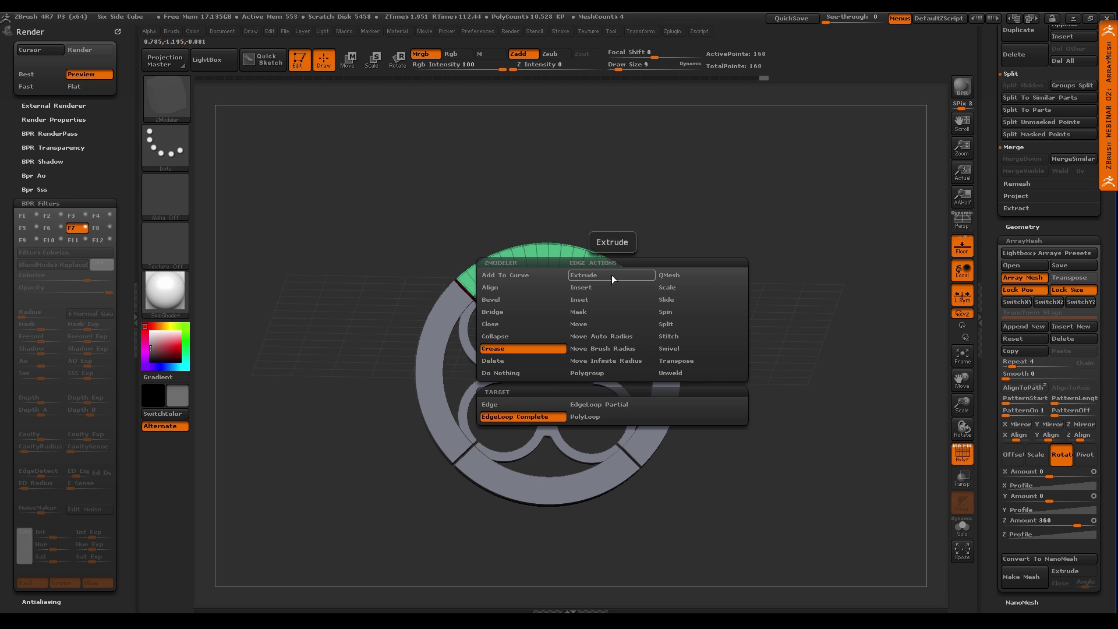
{"action": "left_click", "coordinate": [606, 287]}
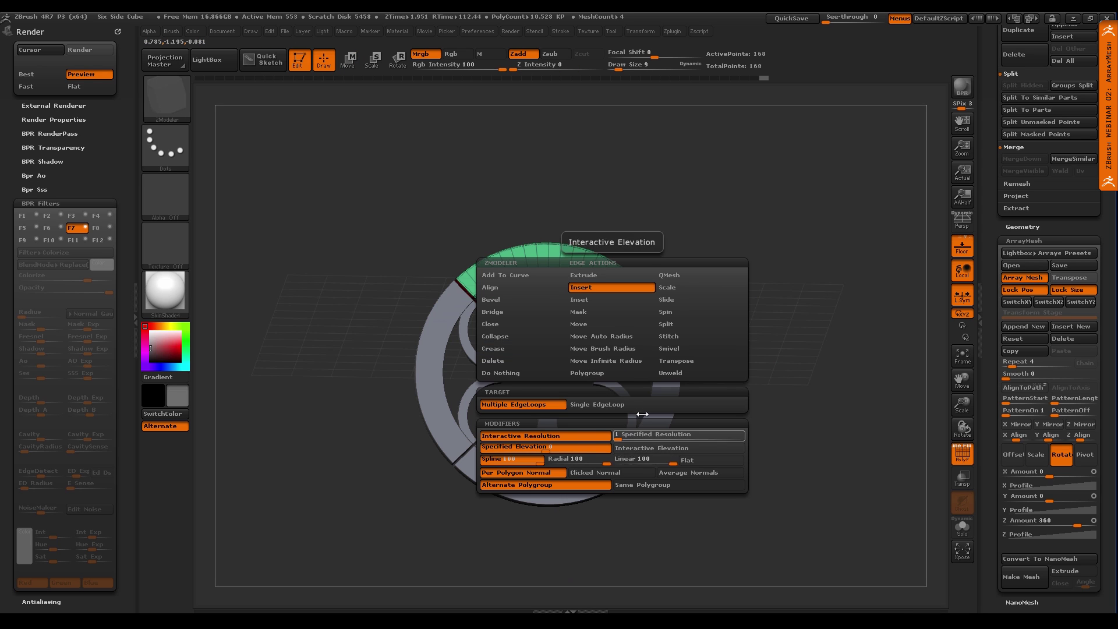
{"action": "left_click", "coordinate": [625, 280]}
{"action": "left_click", "coordinate": [631, 268]}
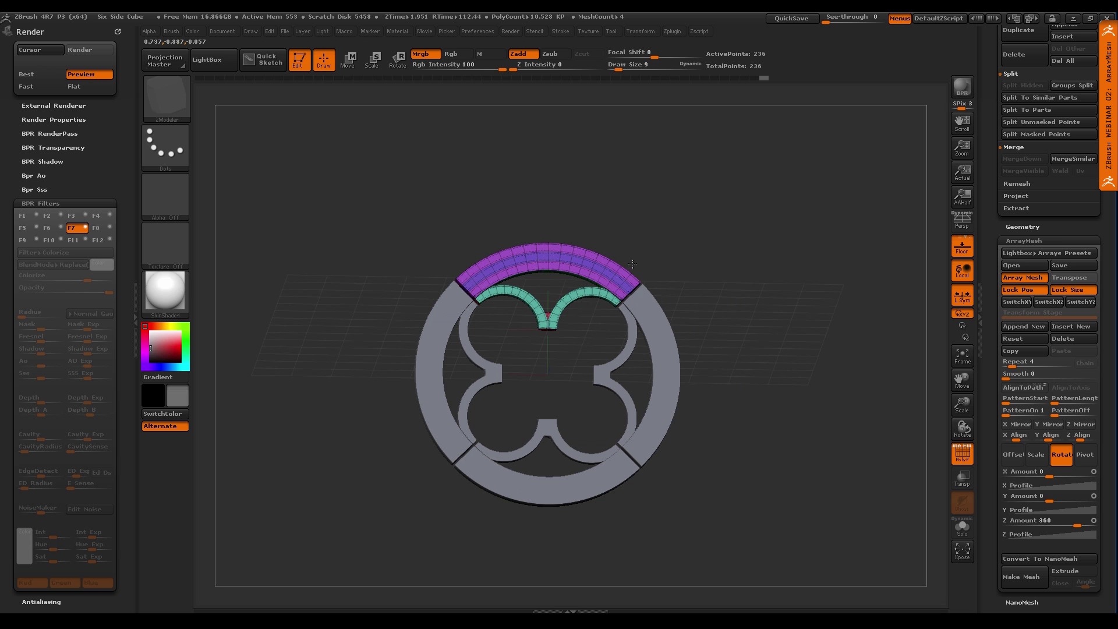
QMesh the middle strip of the outer ring's front face with the Flat & Polygroup target to form a recessed groove
{"action": "key", "text": "space"}
{"action": "left_click", "coordinate": [694, 186]}
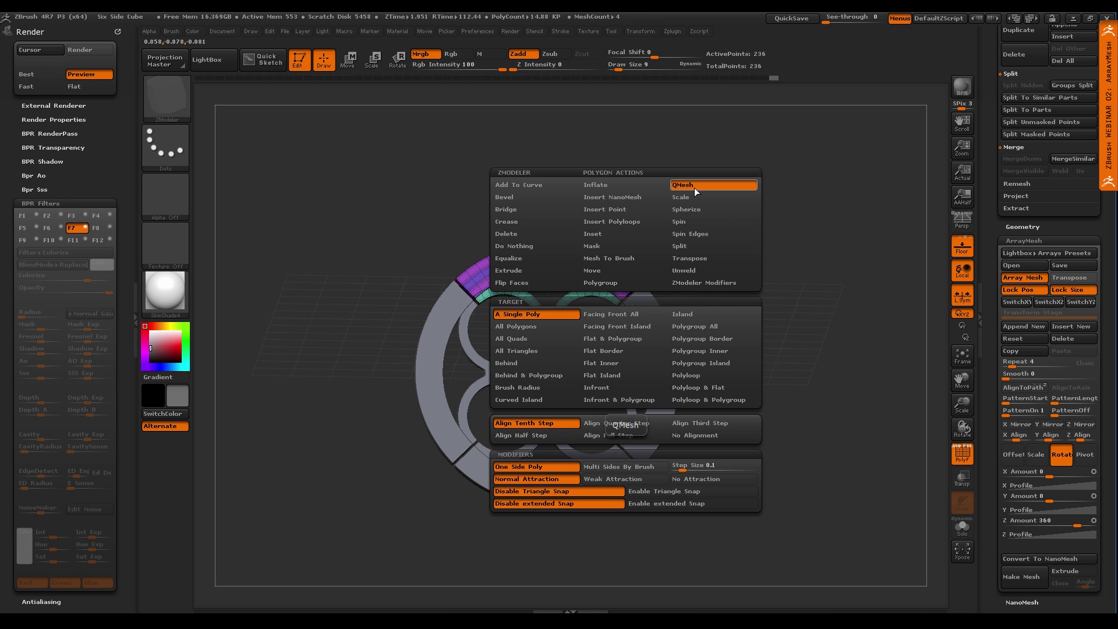
{"action": "left_click", "coordinate": [640, 401]}
{"action": "left_click", "coordinate": [638, 338]}
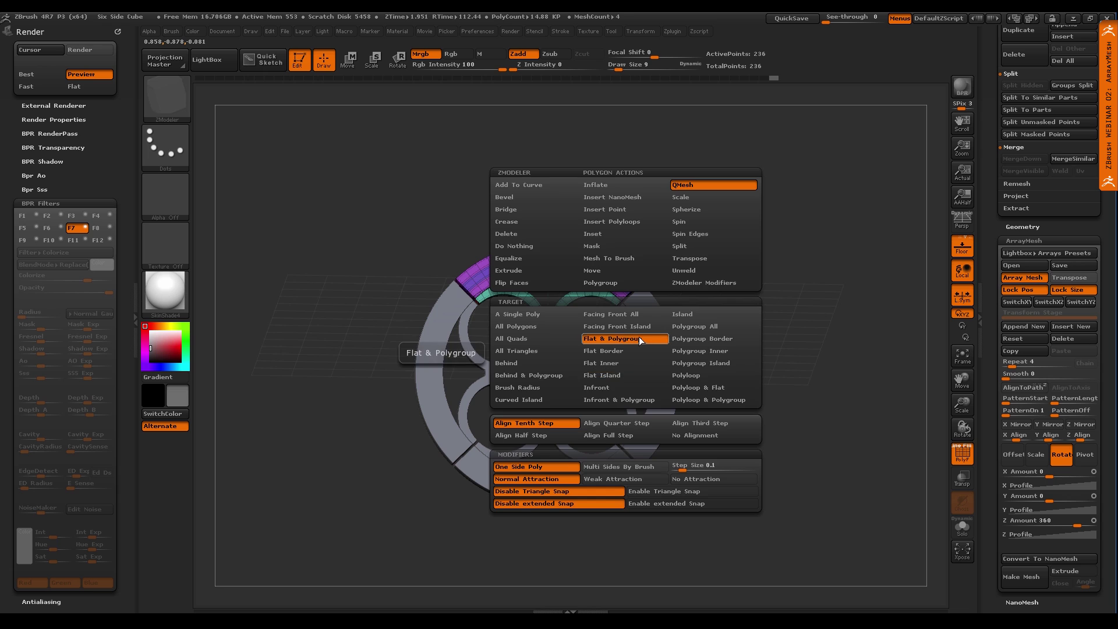
{"action": "left_click_drag", "start_coordinate": [618, 281], "coordinate": [629, 263]}
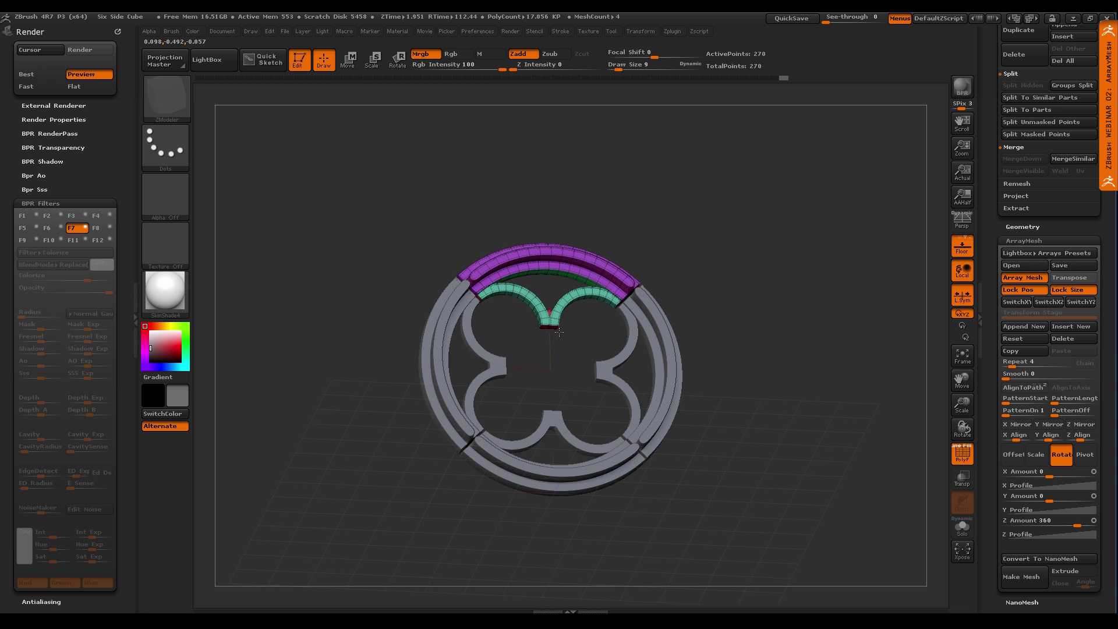
Set the polygon action to Delete and remove the cap faces at the junction's lower end
{"action": "mouse_move", "coordinate": [558, 331]}
{"action": "right_mouse_down"}
{"action": "mouse_move", "coordinate": [536, 372]}
{"action": "mouse_move", "coordinate": [553, 360]}
{"action": "mouse_move", "coordinate": [575, 384]}
{"action": "mouse_move", "coordinate": [556, 349]}
{"action": "right_mouse_up"}
{"action": "key", "text": "space"}
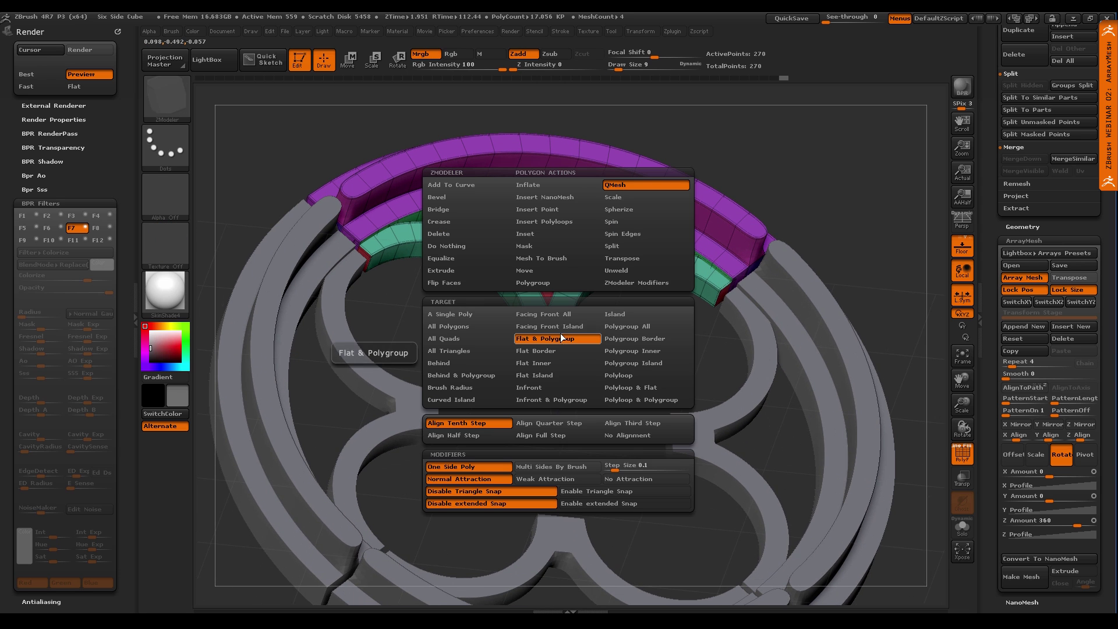
{"action": "left_click", "coordinate": [477, 235]}
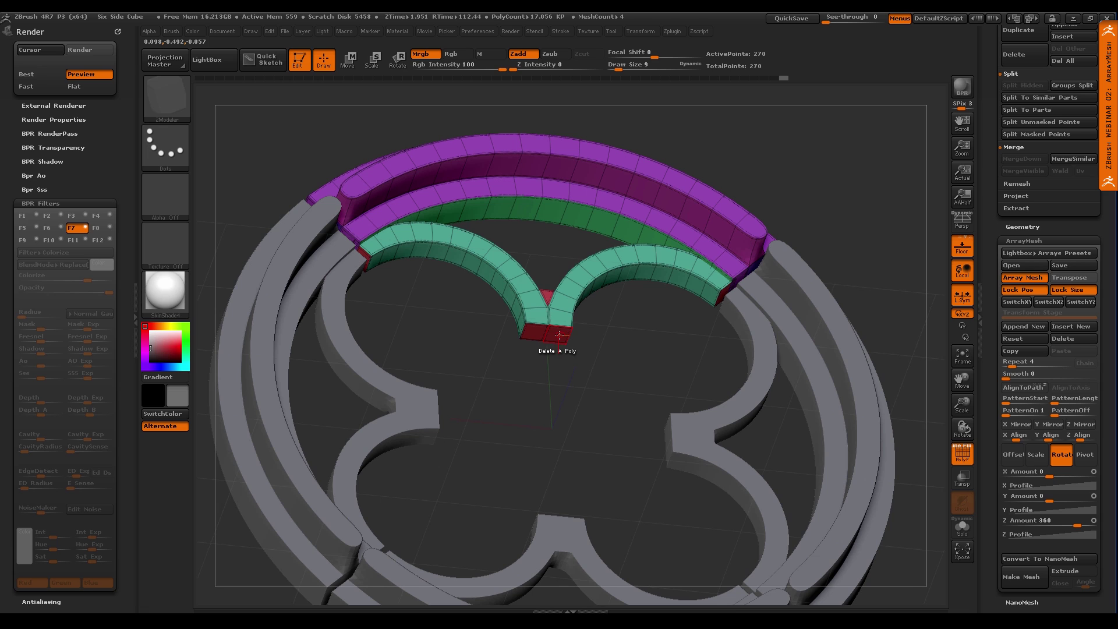
{"action": "left_click", "coordinate": [560, 335]}
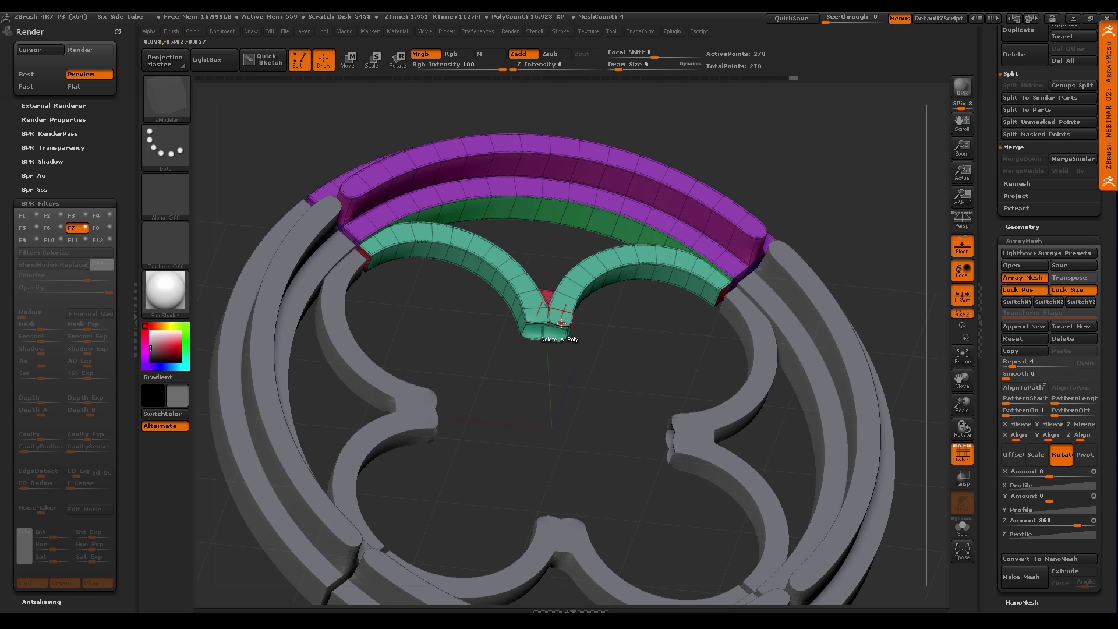
Close the junction's open lower end using the Close action with Convex Hole and the Arcs shape
{"action": "key", "text": "space"}
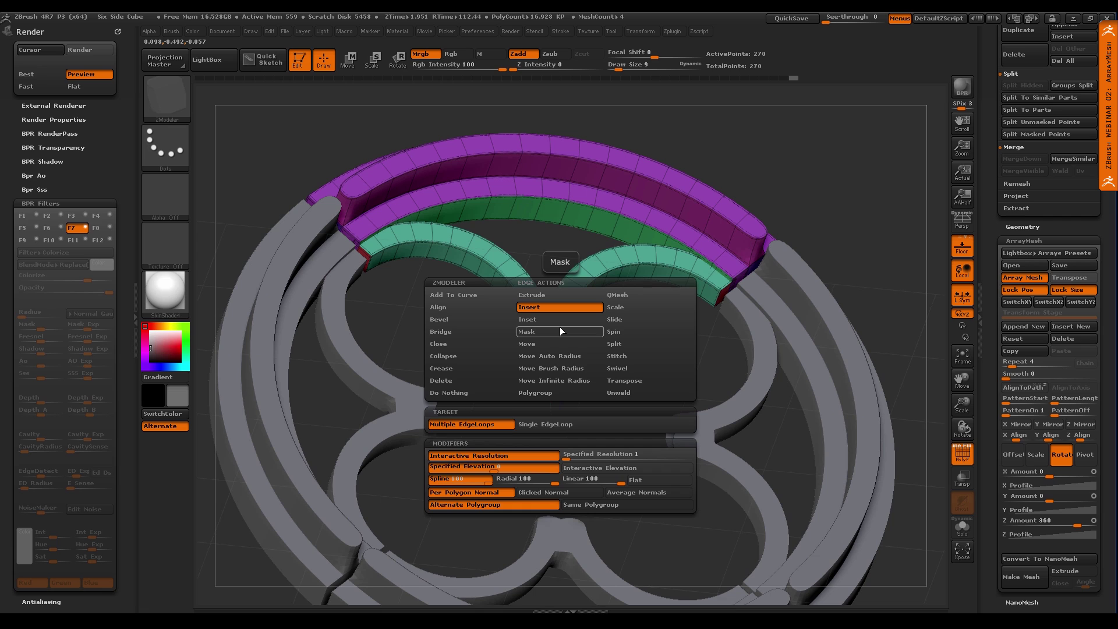
{"action": "left_click", "coordinate": [463, 345]}
{"action": "left_click", "coordinate": [574, 425]}
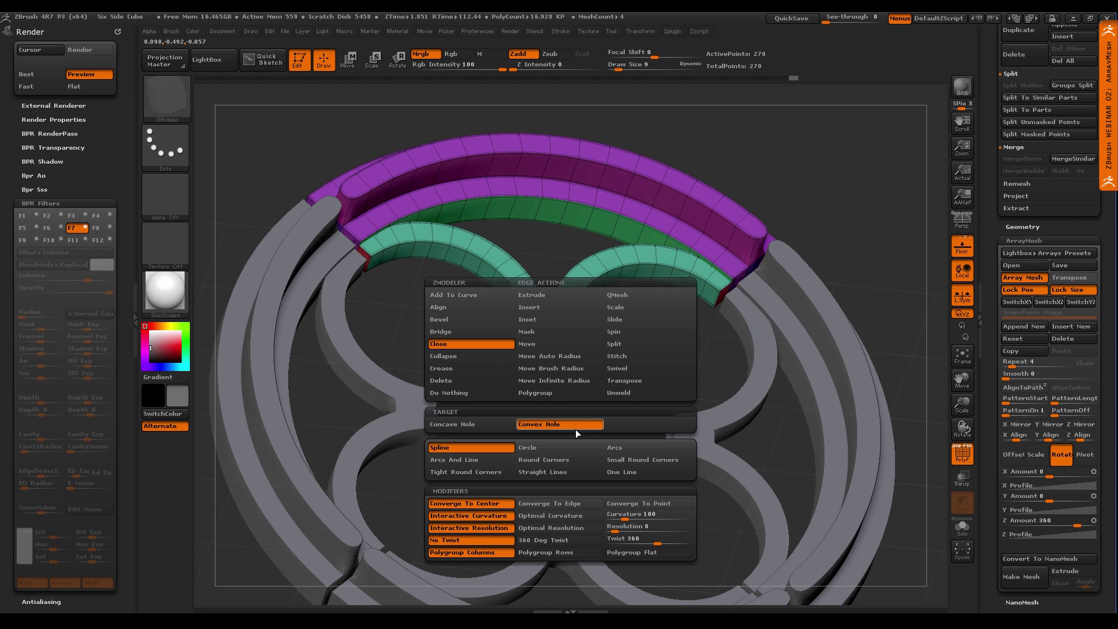
{"action": "left_click", "coordinate": [622, 448]}
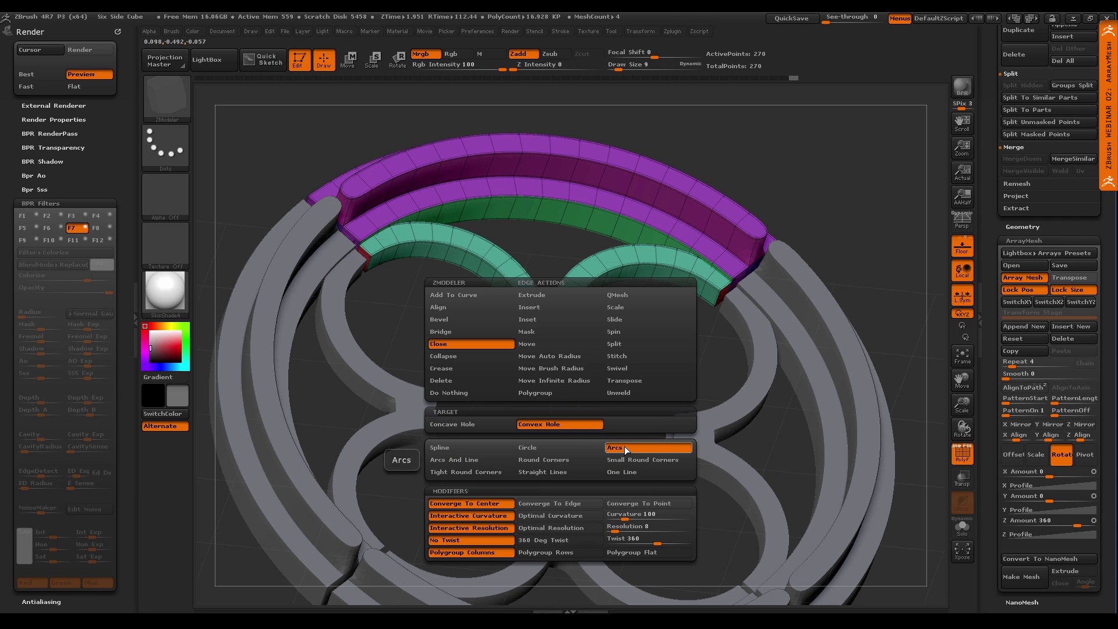
{"action": "left_click", "coordinate": [549, 428]}
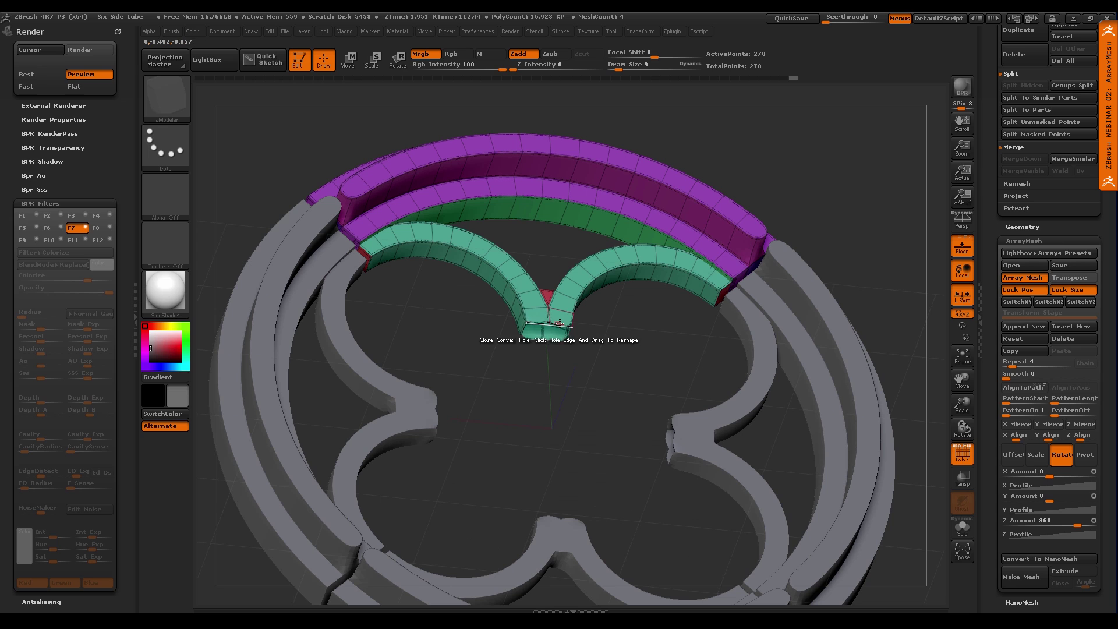
{"action": "left_click_drag", "start_coordinate": [560, 323], "coordinate": [565, 301]}
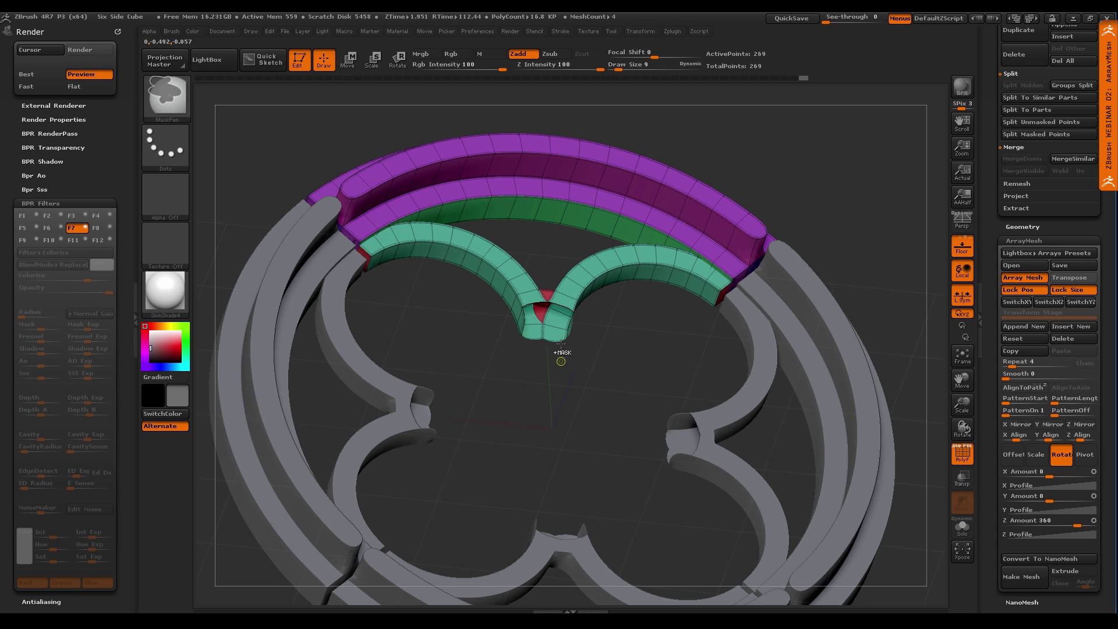
Undo the last close and re-close the junction's lower end with the Convex Hole action, shaping a longer rounded cap
{"action": "key", "text": "ctrl+z"}
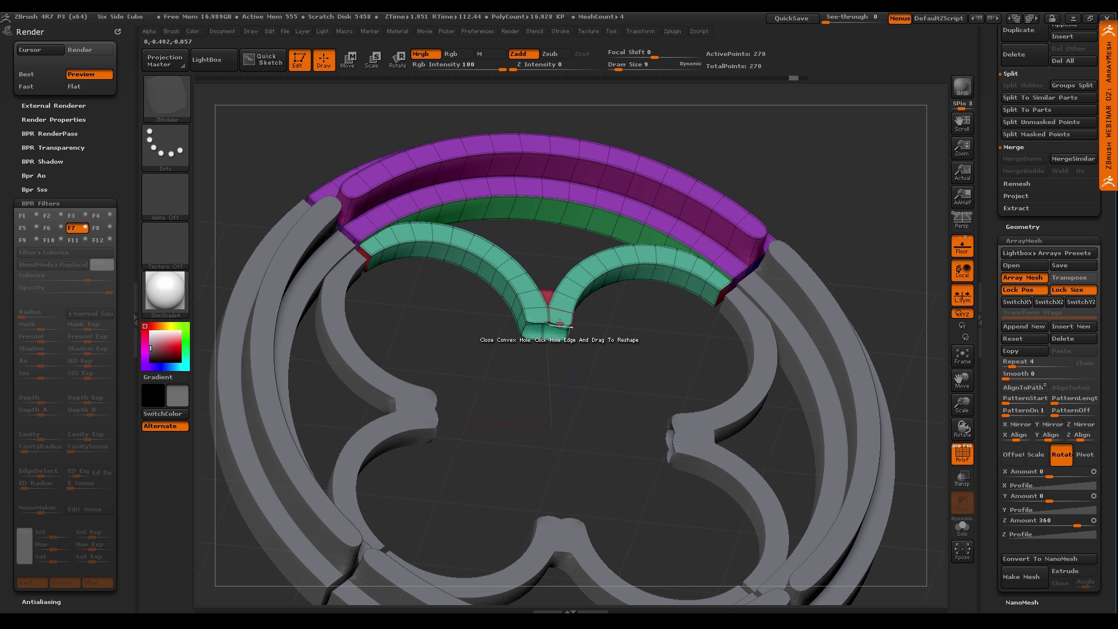
{"action": "left_click_drag", "start_coordinate": [559, 323], "coordinate": [724, 286]}
{"action": "right_click_drag", "start_coordinate": [609, 343], "coordinate": [576, 387]}
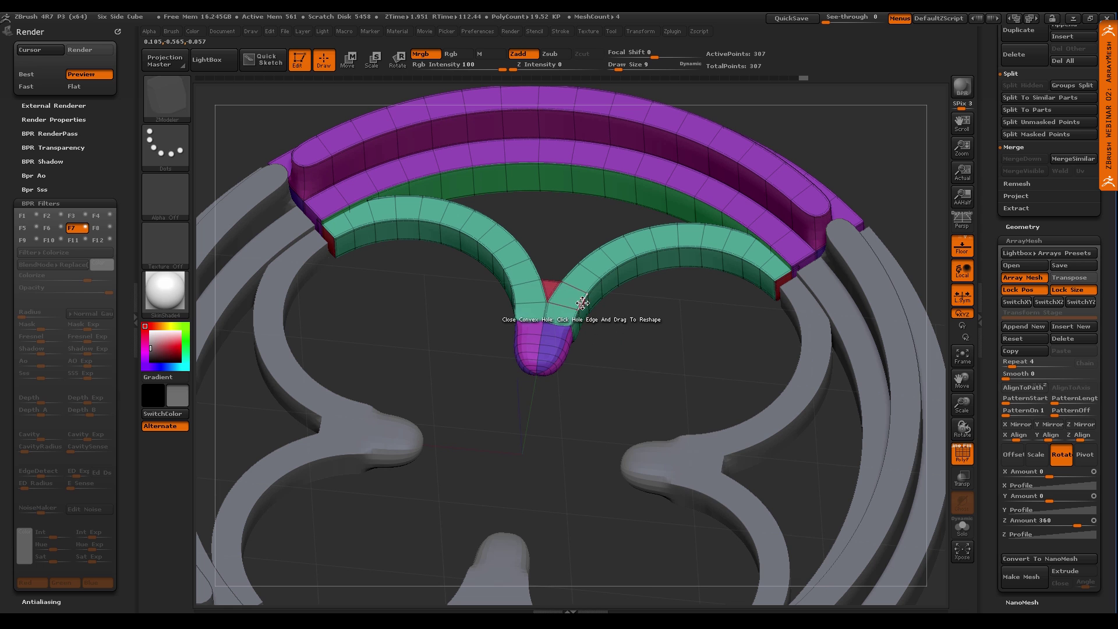
Set the edge action to Crease with the EdgeLoop Complete target and crease the loops around the junction's rounded cap
{"action": "key", "text": "space"}
{"action": "left_click", "coordinate": [515, 370]}
{"action": "left_click", "coordinate": [512, 455]}
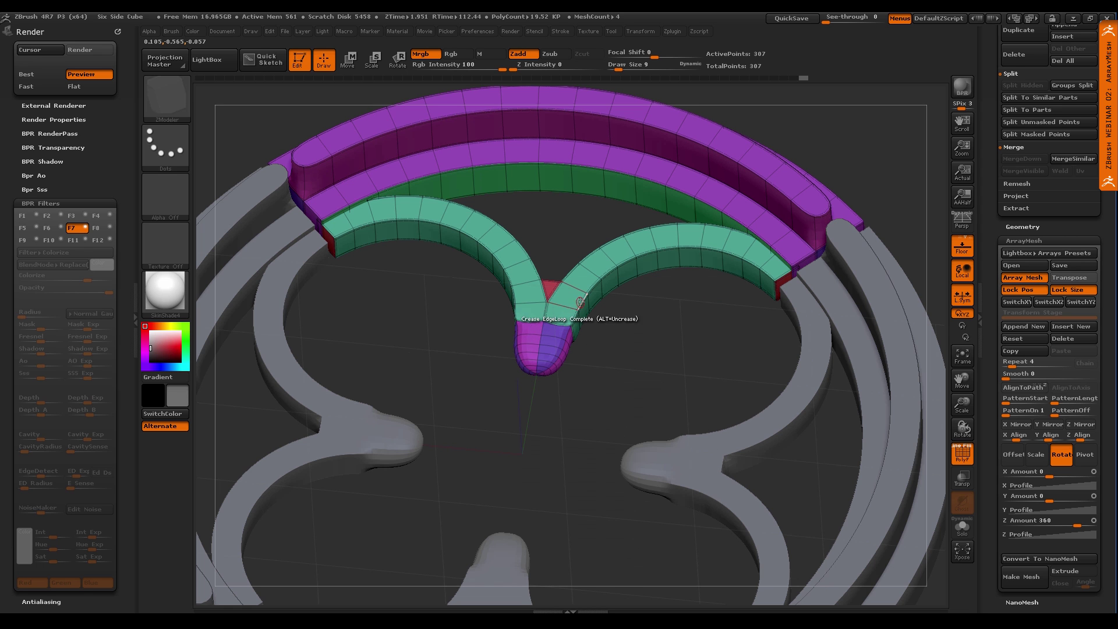
{"action": "left_click", "coordinate": [579, 301]}
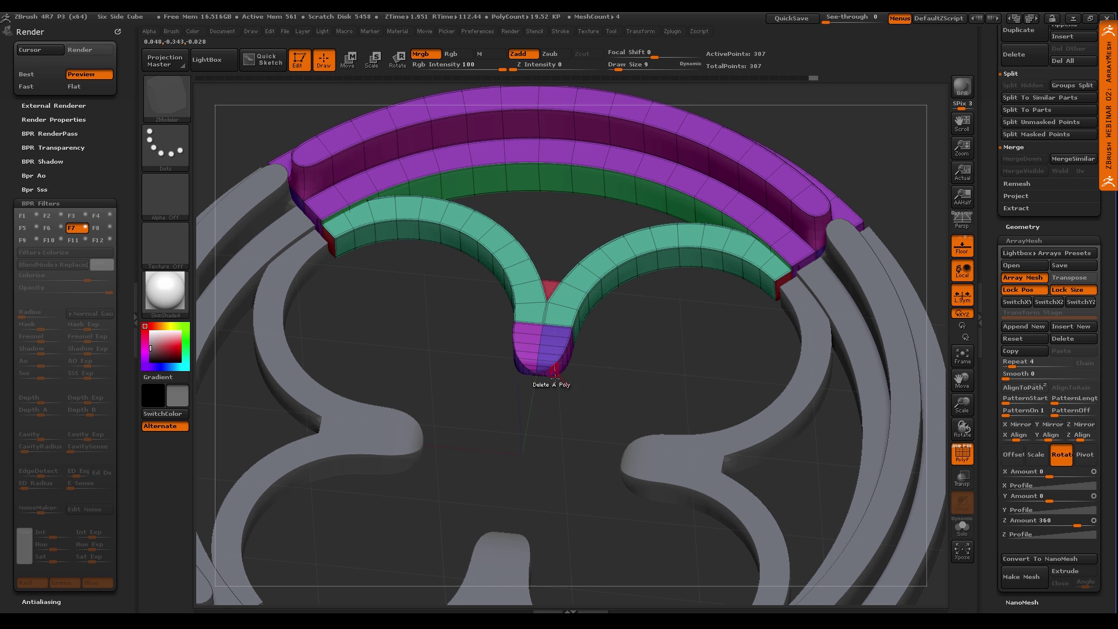
{"action": "left_click_drag", "start_coordinate": [559, 397], "coordinate": [562, 438]}
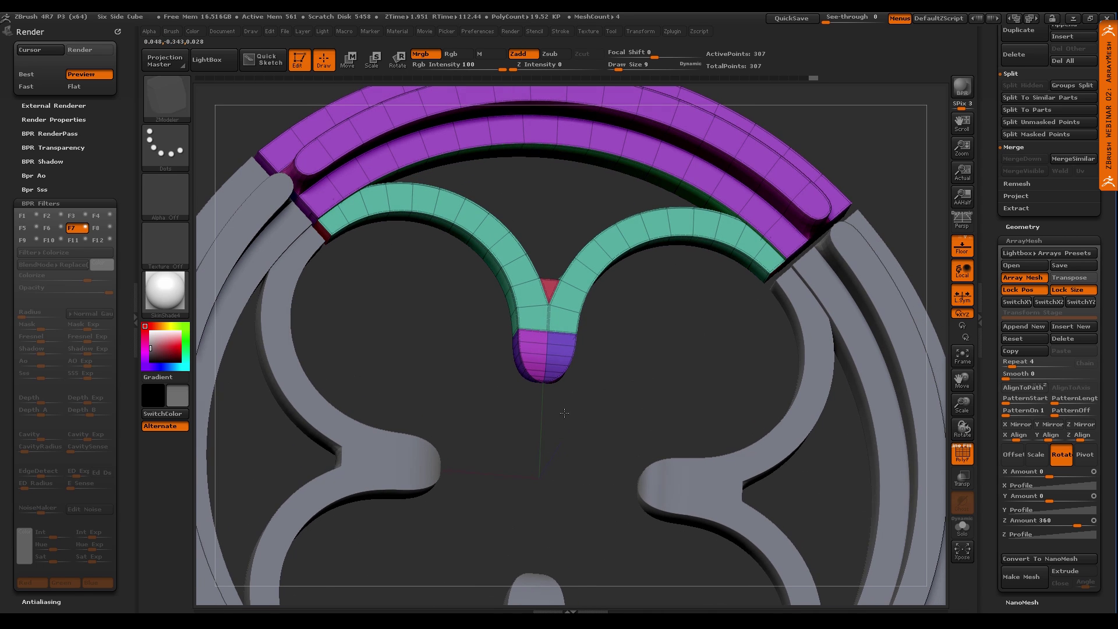
{"action": "left_click", "coordinate": [566, 331]}
{"action": "left_click_drag", "start_coordinate": [652, 399], "coordinate": [541, 418]}
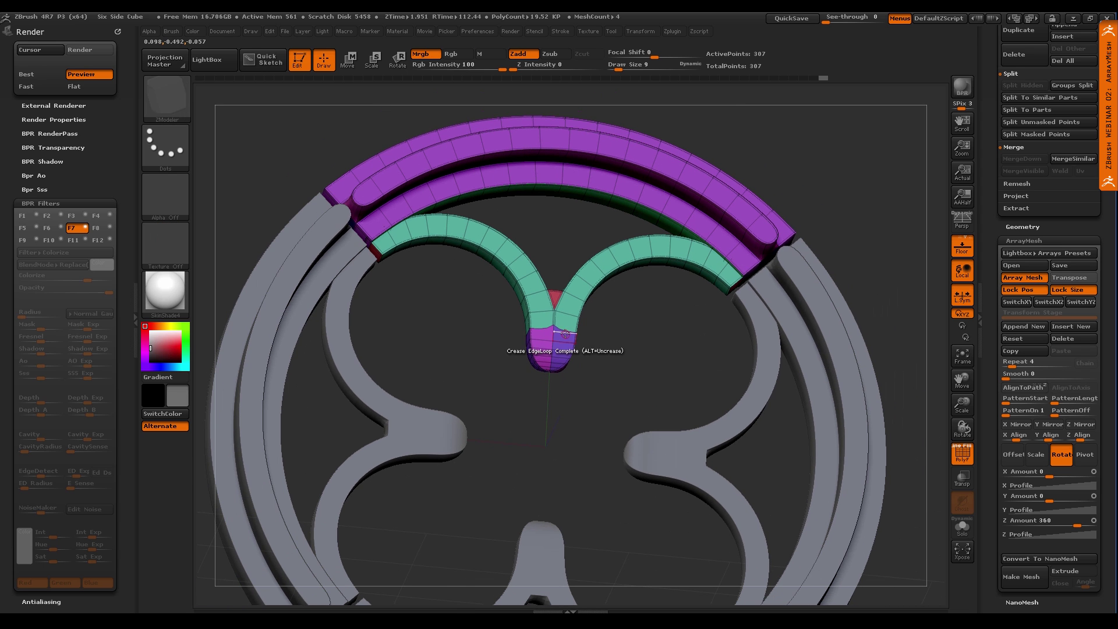
{"action": "key", "text": "ctrl+z"}
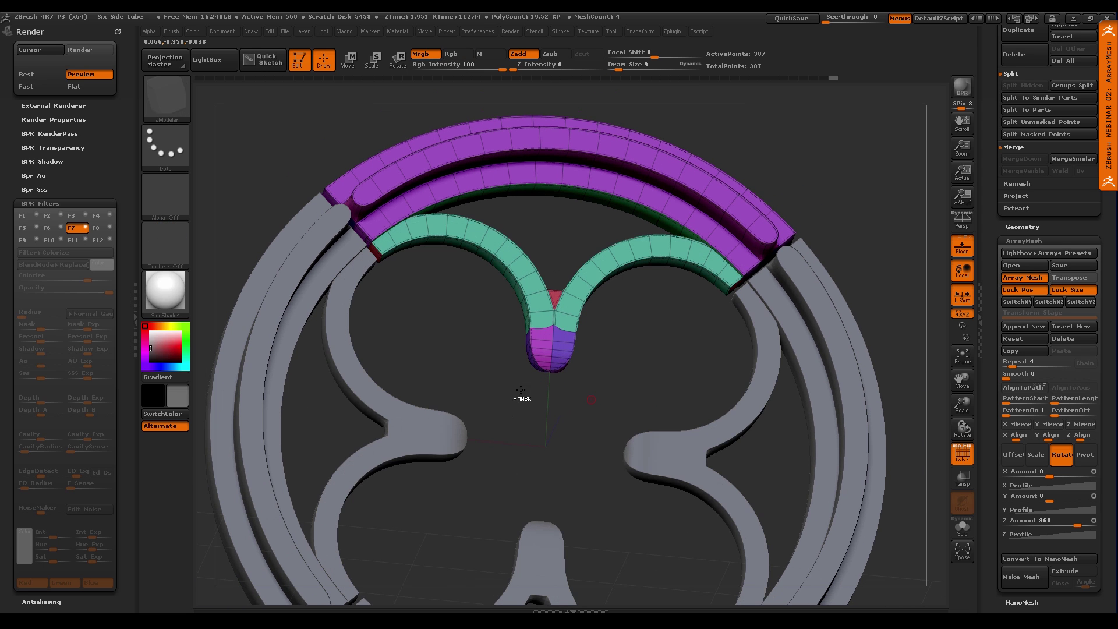
Hide the polyframe and set the ArrayMesh repeat count to 8
{"action": "right_click_drag", "start_coordinate": [593, 400], "coordinate": [669, 416], "text": "ctrl"}
{"action": "right_click_drag", "start_coordinate": [755, 432], "coordinate": [677, 330], "text": "alt"}
{"action": "right_click_drag", "start_coordinate": [678, 330], "coordinate": [512, 348], "text": "alt"}
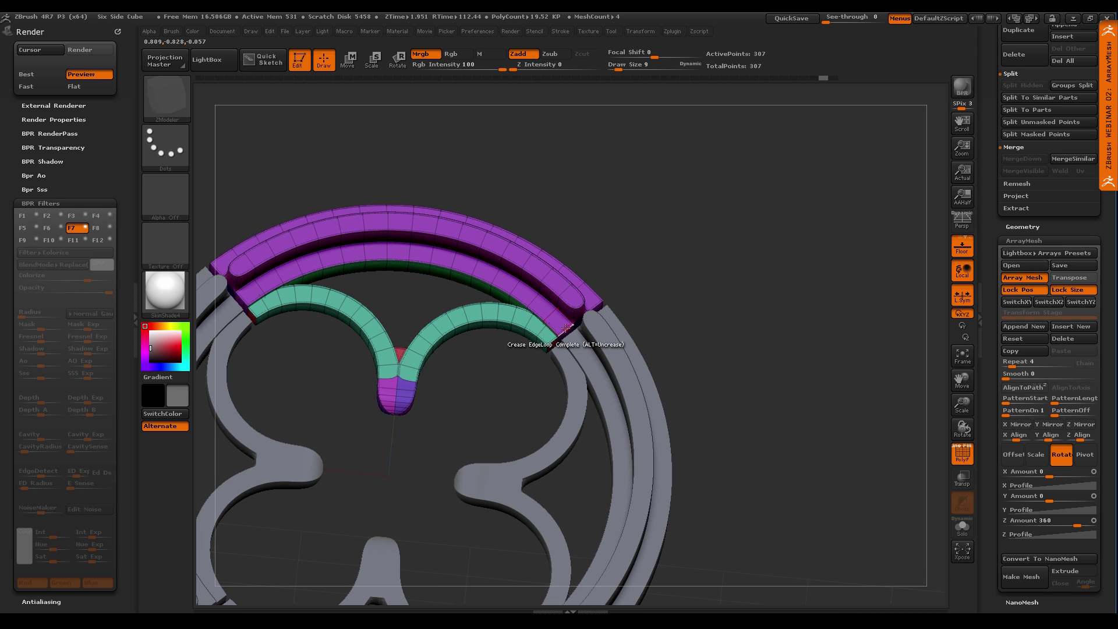
{"action": "right_click_drag", "start_coordinate": [648, 330], "coordinate": [614, 356], "text": "ctrl"}
{"action": "right_click_drag", "start_coordinate": [615, 357], "coordinate": [620, 428], "text": "ctrl"}
{"action": "right_click_drag", "start_coordinate": [369, 317], "coordinate": [459, 341], "text": "alt"}
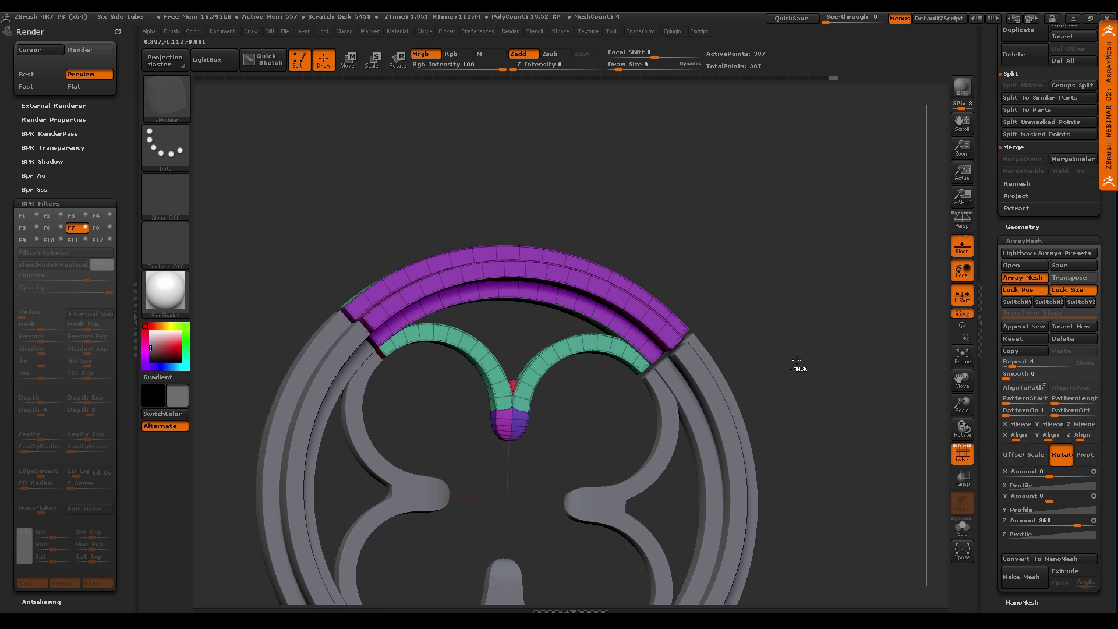
{"action": "mouse_move", "coordinate": [798, 369]}
{"action": "right_mouse_down", "text": "ctrl"}
{"action": "mouse_move", "coordinate": [645, 382]}
{"action": "mouse_move", "coordinate": [743, 417]}
{"action": "right_mouse_up", "text": "ctrl"}
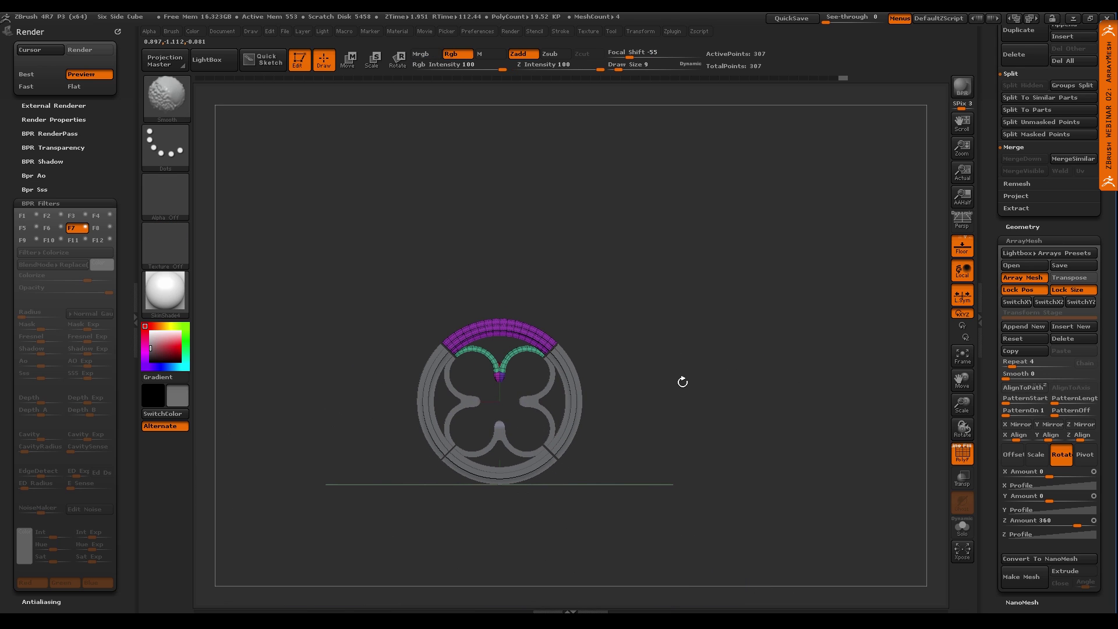
{"action": "key", "text": "shift+f"}
{"action": "right_click_drag", "start_coordinate": [653, 418], "coordinate": [694, 400], "text": "alt"}
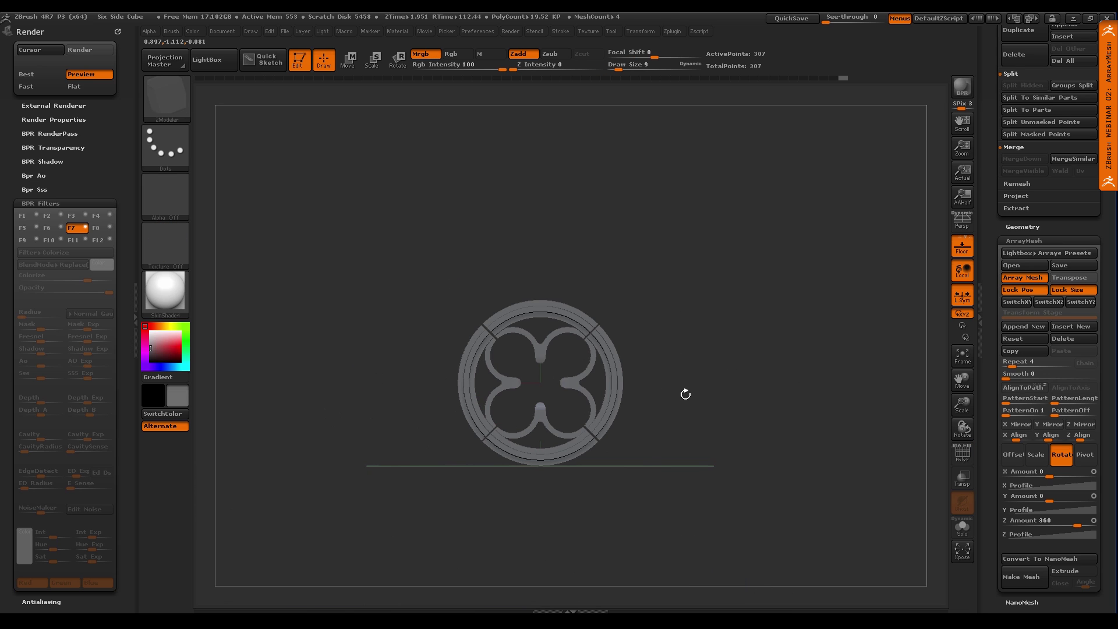
{"action": "mouse_move", "coordinate": [1016, 368]}
{"action": "left_mouse_down"}
{"action": "mouse_move", "coordinate": [1033, 367]}
{"action": "mouse_move", "coordinate": [1009, 368]}
{"action": "mouse_move", "coordinate": [1021, 367]}
{"action": "left_mouse_up"}
{"action": "left_click_drag", "start_coordinate": [1020, 368], "coordinate": [1016, 368]}
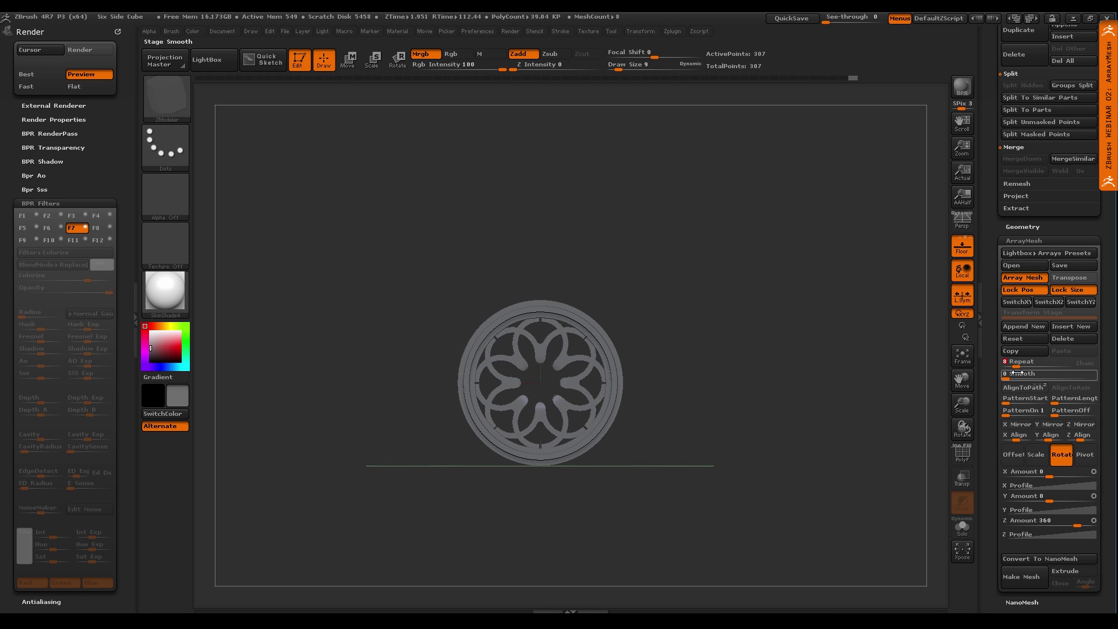
Move the ring segment upward with a vertical transpose line to spread the copies outward, and show the polyframe
{"action": "key", "text": "w"}
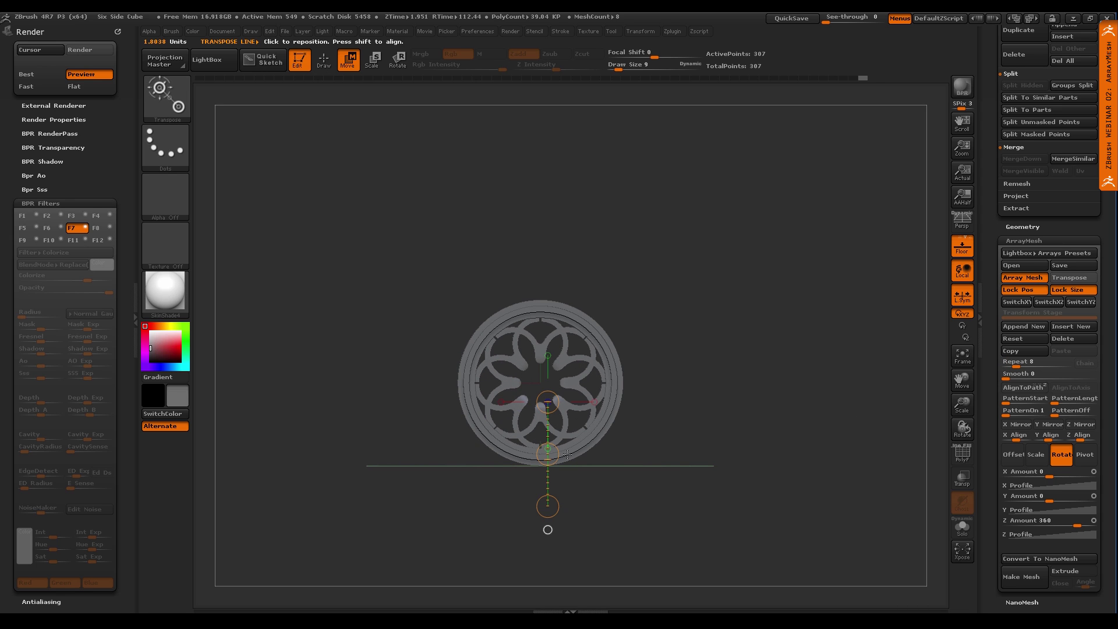
{"action": "left_click_drag", "start_coordinate": [583, 422], "coordinate": [583, 549], "text": "shift"}
{"action": "mouse_move", "coordinate": [586, 486]}
{"action": "left_mouse_down", "text": "shift"}
{"action": "mouse_move", "coordinate": [594, 400]}
{"action": "mouse_move", "coordinate": [596, 424]}
{"action": "left_mouse_up", "text": "shift"}
{"action": "left_click_drag", "start_coordinate": [761, 352], "coordinate": [764, 418], "text": "alt"}
{"action": "key", "text": "shift+f"}
{"action": "left_click_drag", "start_coordinate": [595, 397], "coordinate": [586, 435], "text": "alt"}
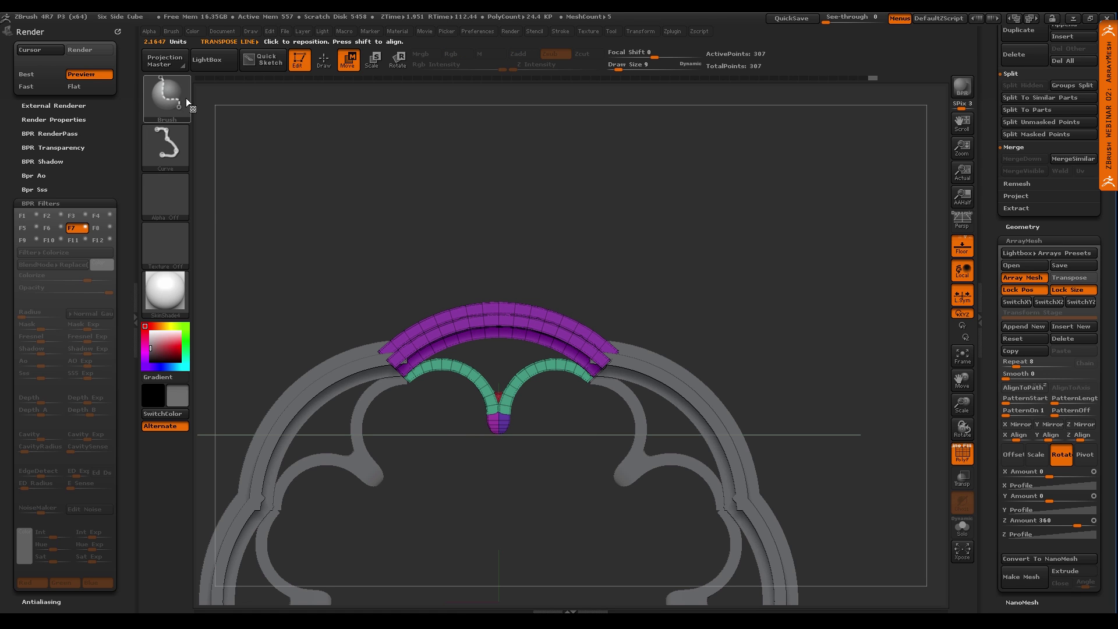
Trim the overlapping ends of the ring segment with a slanted clipping line
{"action": "left_click", "coordinate": [167, 96], "text": "ctrl+shift"}
{"action": "mouse_move", "coordinate": [283, 165]}
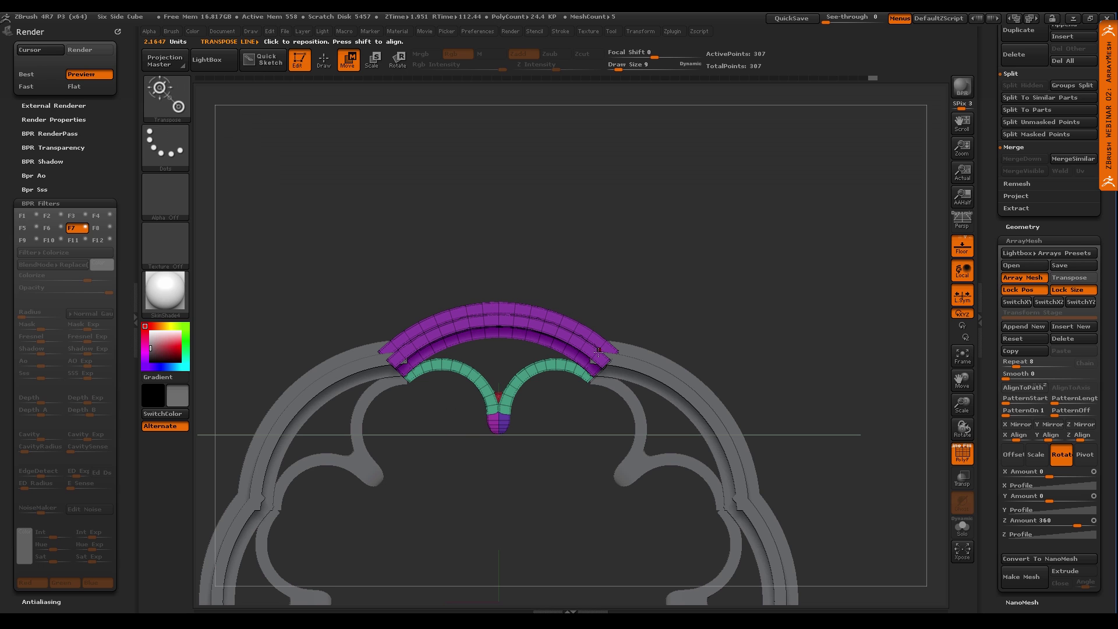
{"action": "mouse_move", "coordinate": [646, 280]}
{"action": "left_mouse_down"}
{"action": "mouse_move", "coordinate": [617, 285]}
{"action": "mouse_move", "coordinate": [596, 414]}
{"action": "mouse_move", "coordinate": [595, 515]}
{"action": "mouse_move", "coordinate": [603, 472]}
{"action": "left_mouse_up"}
{"action": "left_click_drag", "start_coordinate": [681, 574], "coordinate": [679, 374], "text": "alt"}
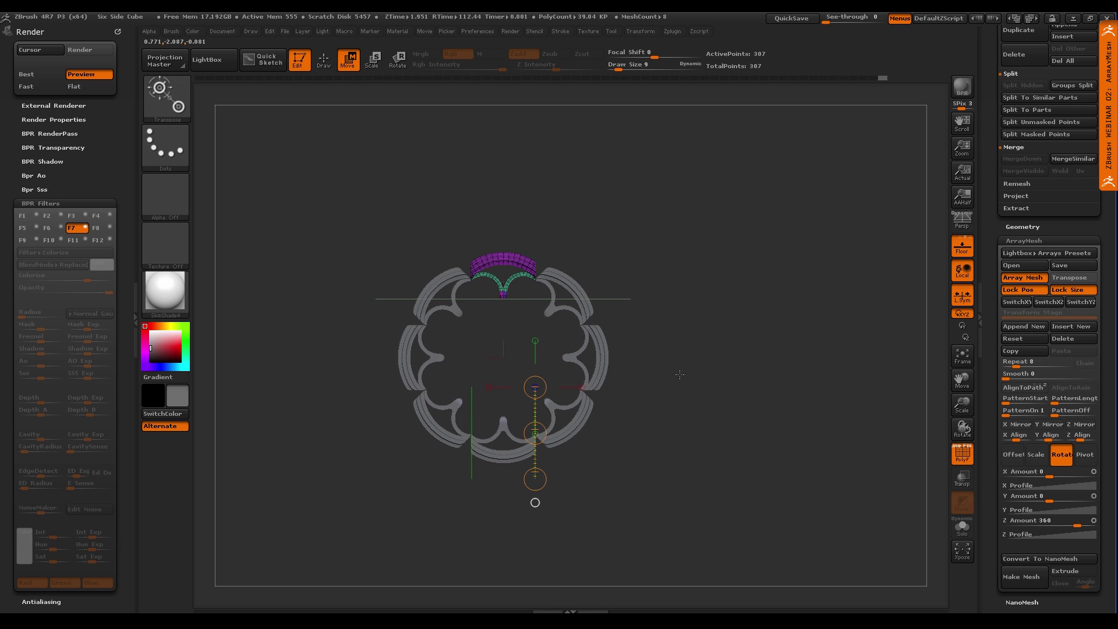
Undo the segment's trimming and move and the repeat change, back to the four-copy array
{"action": "key", "text": "ctrl+z"}
{"action": "key", "text": "ctrl+z"}
{"action": "key", "text": "ctrl+z"}
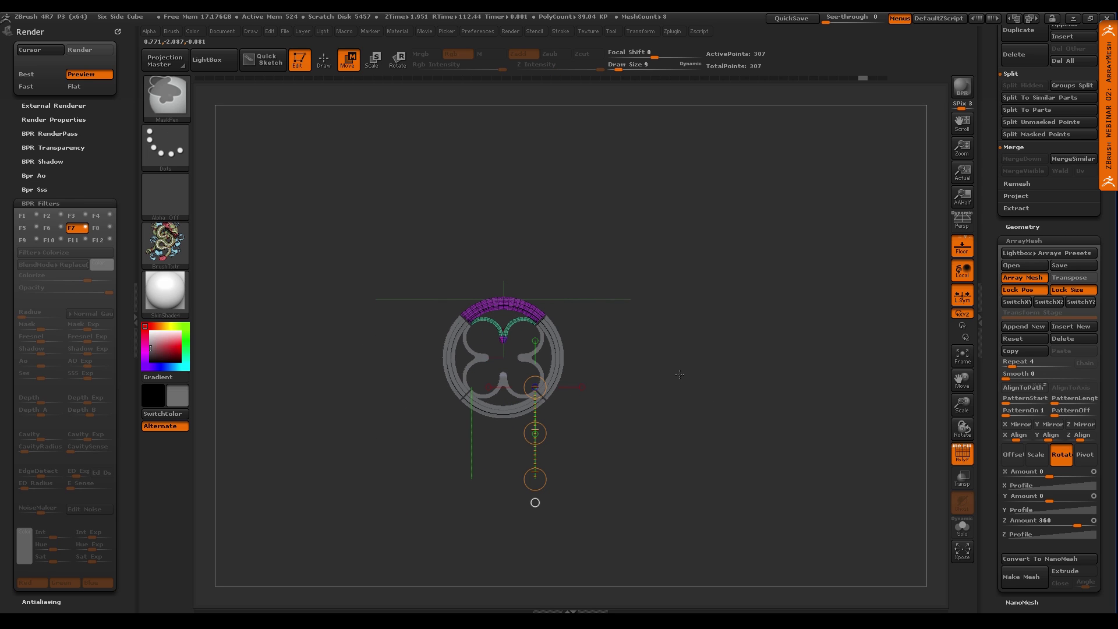
{"action": "key", "text": "ctrl+z"}
{"action": "key", "text": "ctrl+z"}
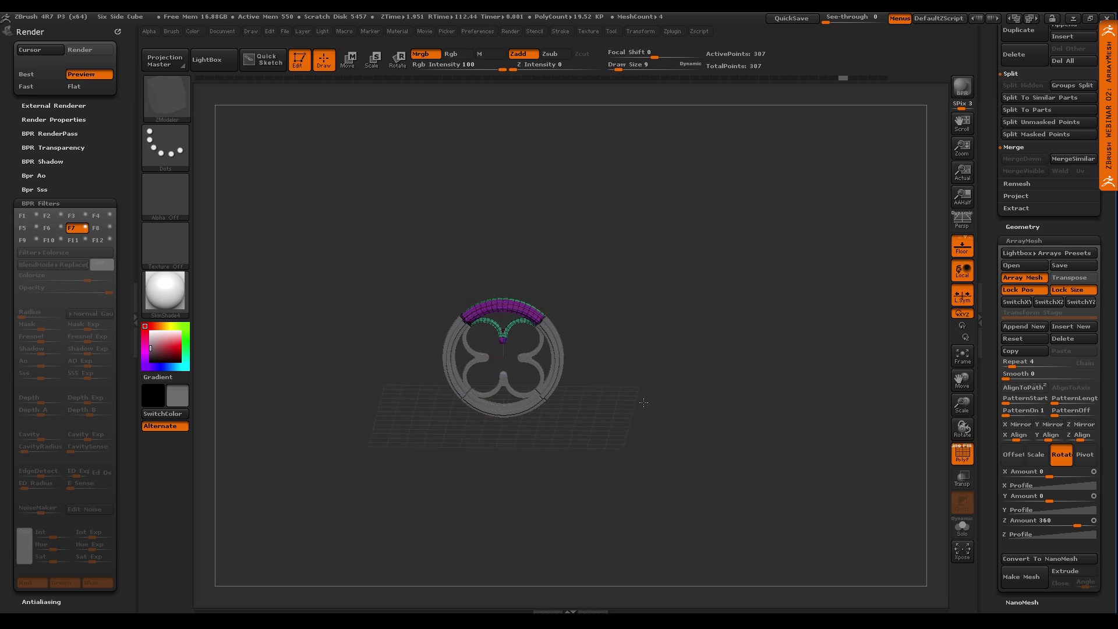
Select the IMM Train brush and choose its Six Side Box as the insert mesh
{"action": "left_click_drag", "start_coordinate": [642, 390], "coordinate": [647, 410]}
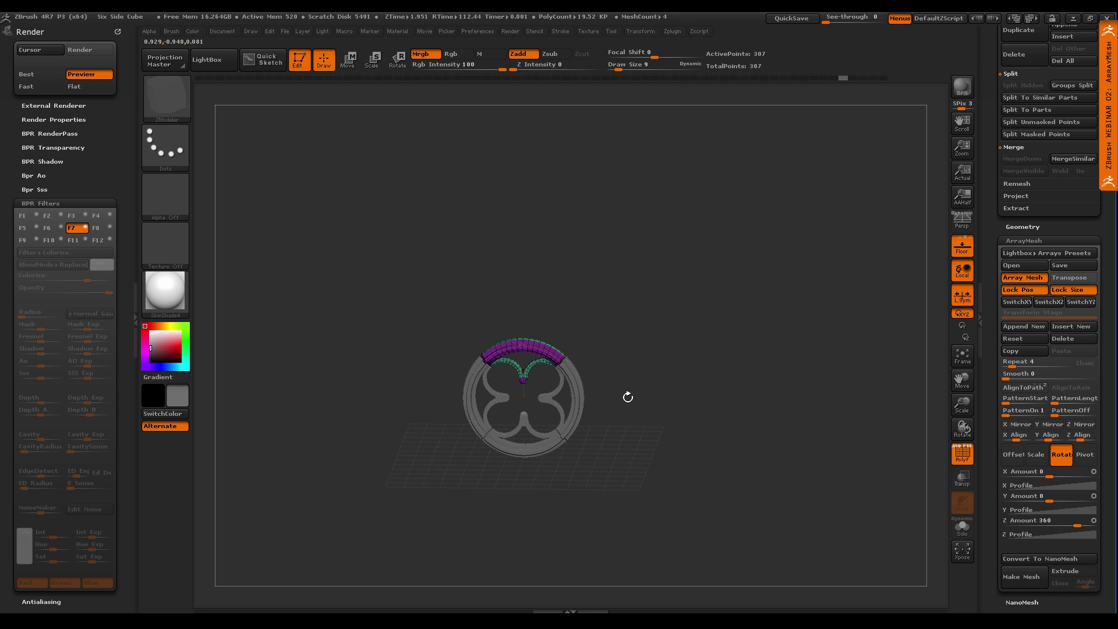
{"action": "left_click_drag", "start_coordinate": [609, 396], "coordinate": [609, 367], "text": "shift"}
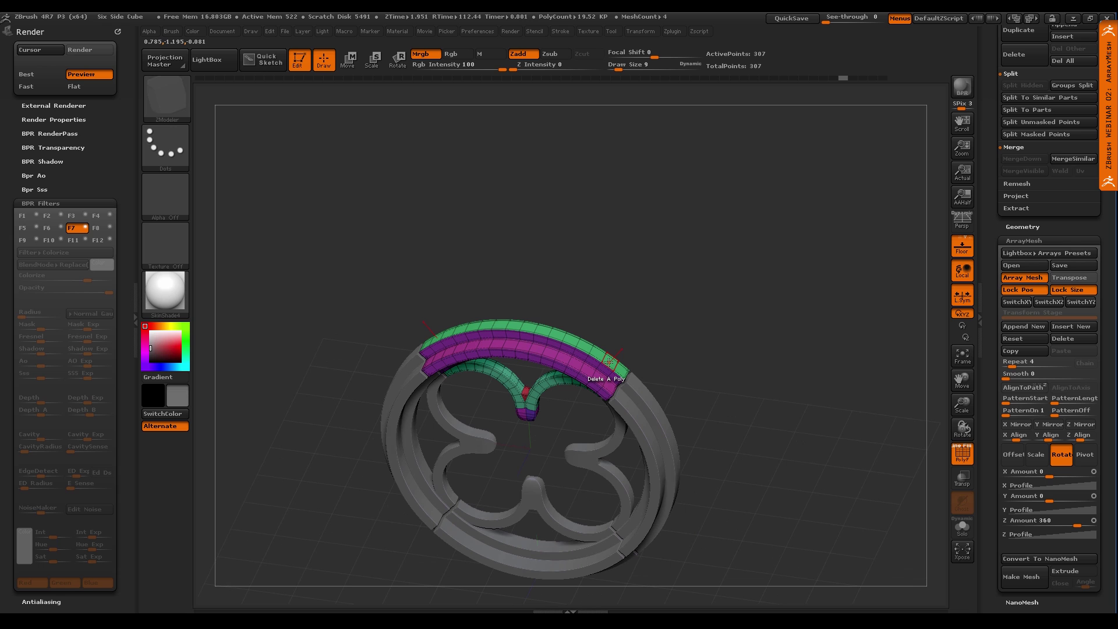
{"action": "key", "text": "b"}
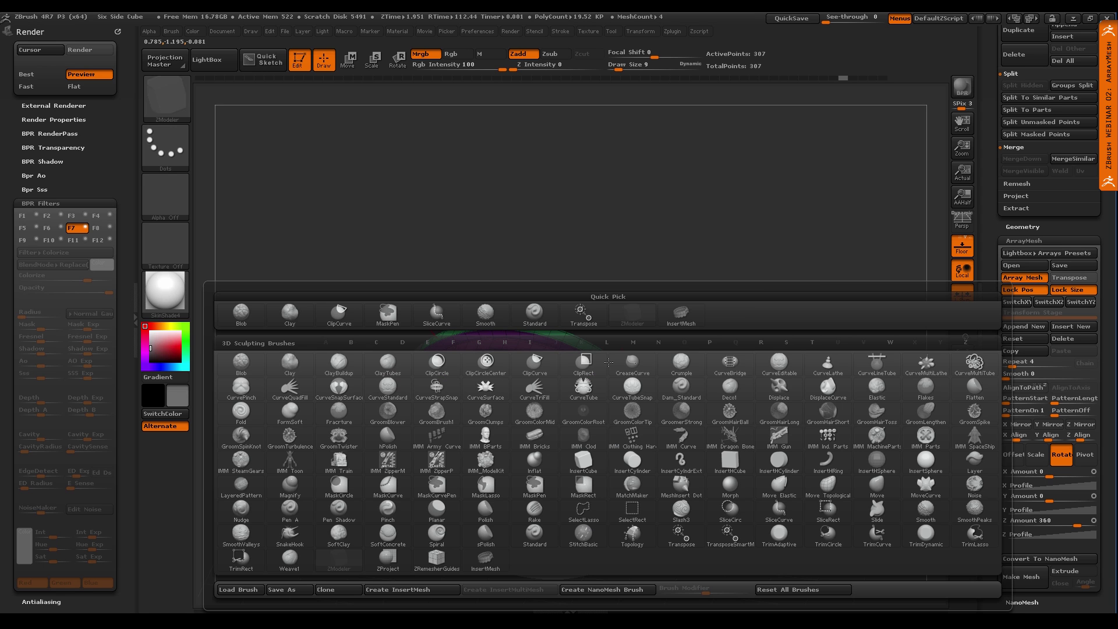
{"action": "key", "text": "m"}
{"action": "key", "text": "Escape"}
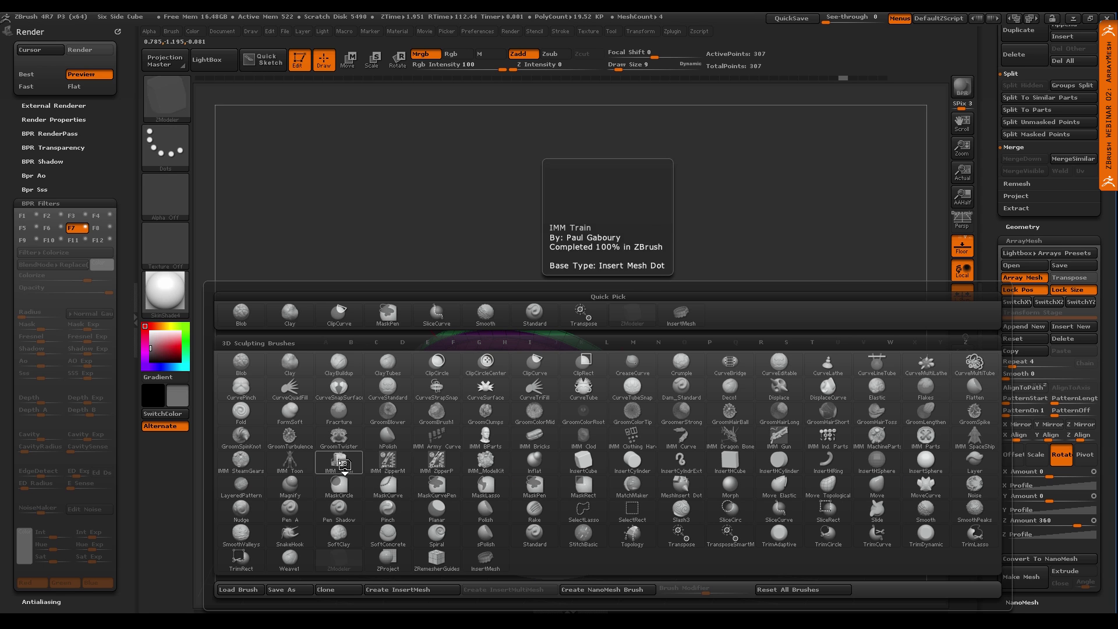
{"action": "key", "text": "Escape"}
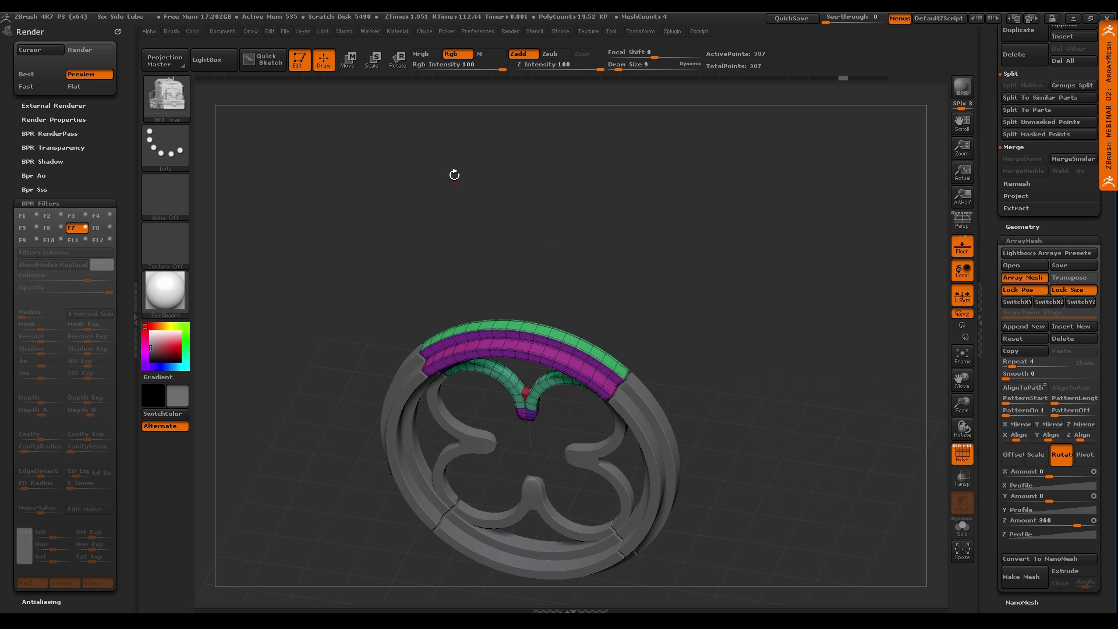
{"action": "key", "text": "m"}
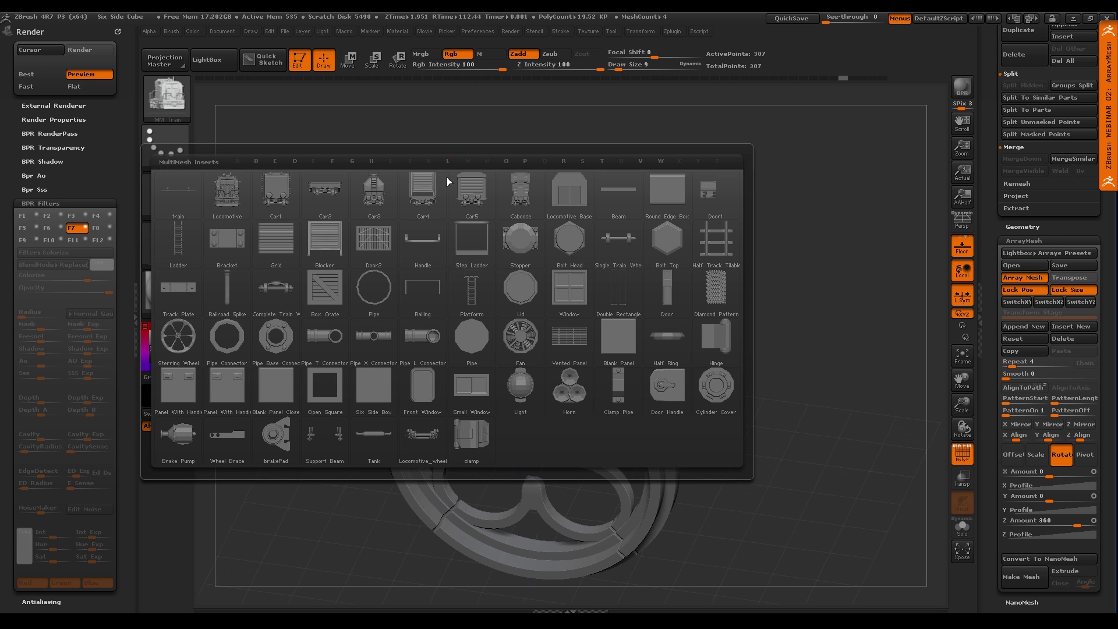
{"action": "left_click", "coordinate": [379, 389]}
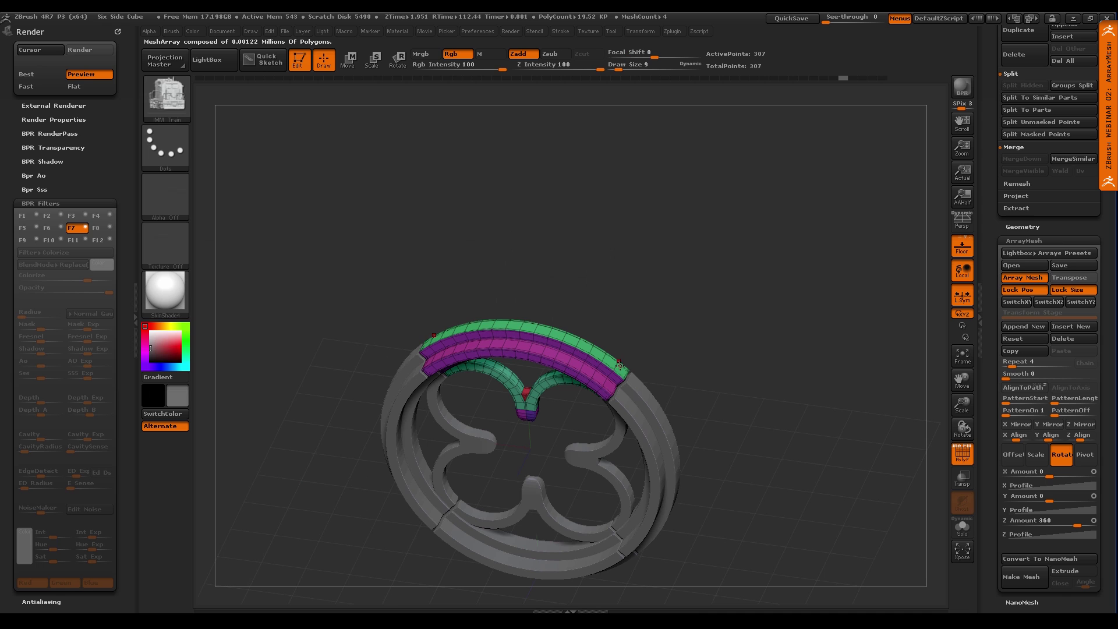
Insert the small box on the outer rim near the ring segment's end
{"action": "right_click_drag", "start_coordinate": [615, 369], "coordinate": [617, 365]}
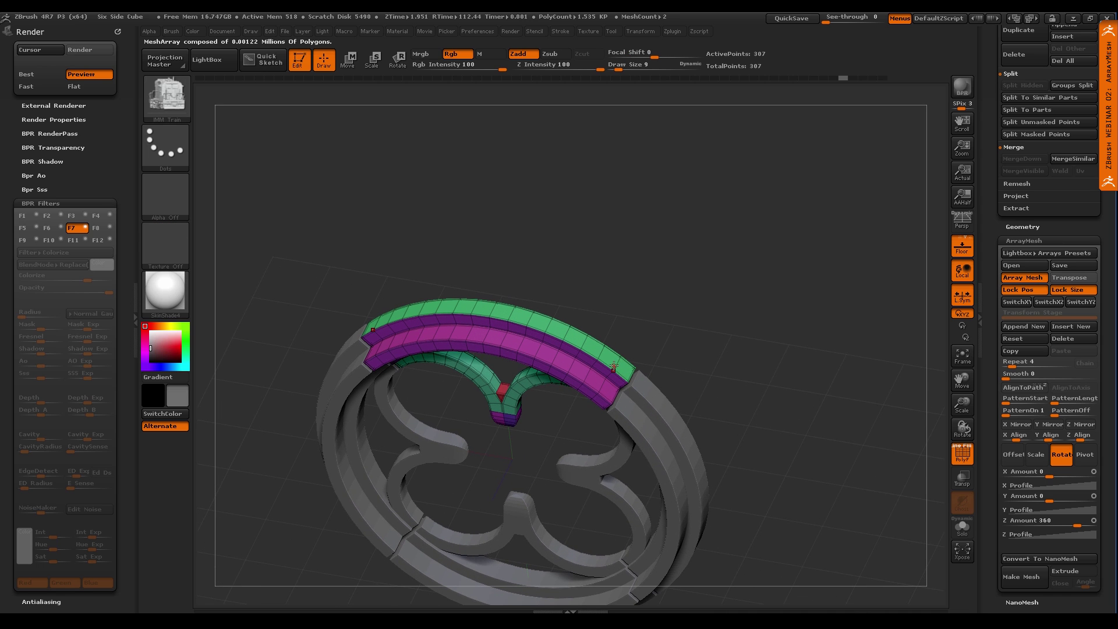
{"action": "left_click_drag", "start_coordinate": [614, 366], "coordinate": [607, 375]}
{"action": "right_click_drag", "start_coordinate": [705, 375], "coordinate": [731, 344], "text": "ctrl"}
{"action": "mouse_move", "coordinate": [703, 394]}
{"action": "right_mouse_down"}
{"action": "mouse_move", "coordinate": [686, 412]}
{"action": "mouse_move", "coordinate": [696, 405]}
{"action": "right_mouse_up"}
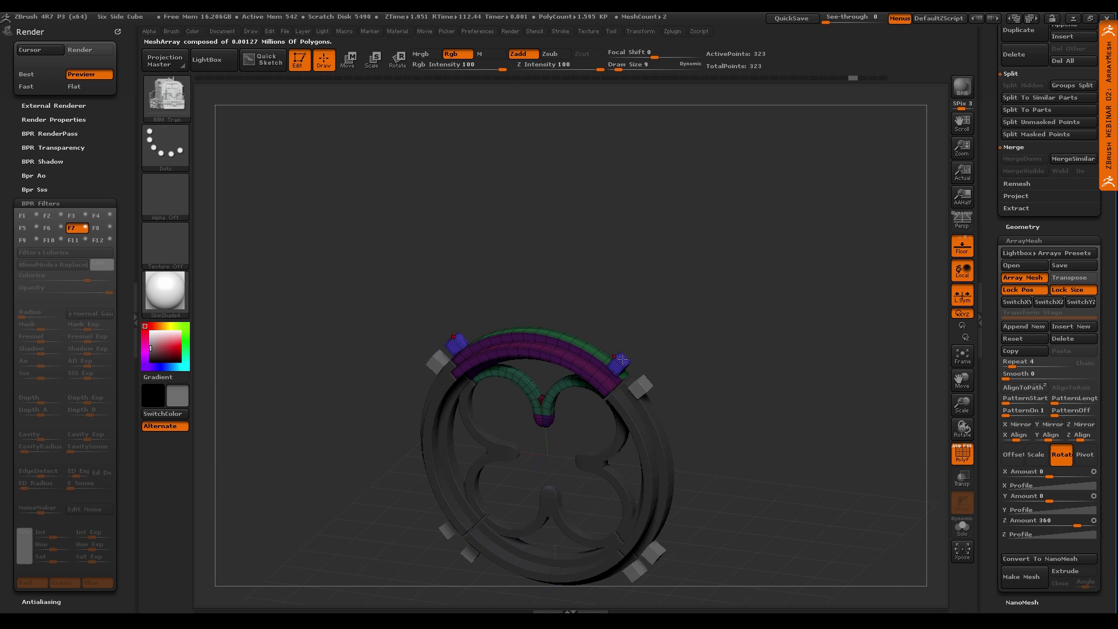
Switch to the ZModeler brush and QMesh the inserted box's outer face outward into a long arm with the Flat & Polygroup target
{"action": "key", "text": "b"}
{"action": "key", "text": "z"}
{"action": "key", "text": "m"}
{"action": "key", "text": "space"}
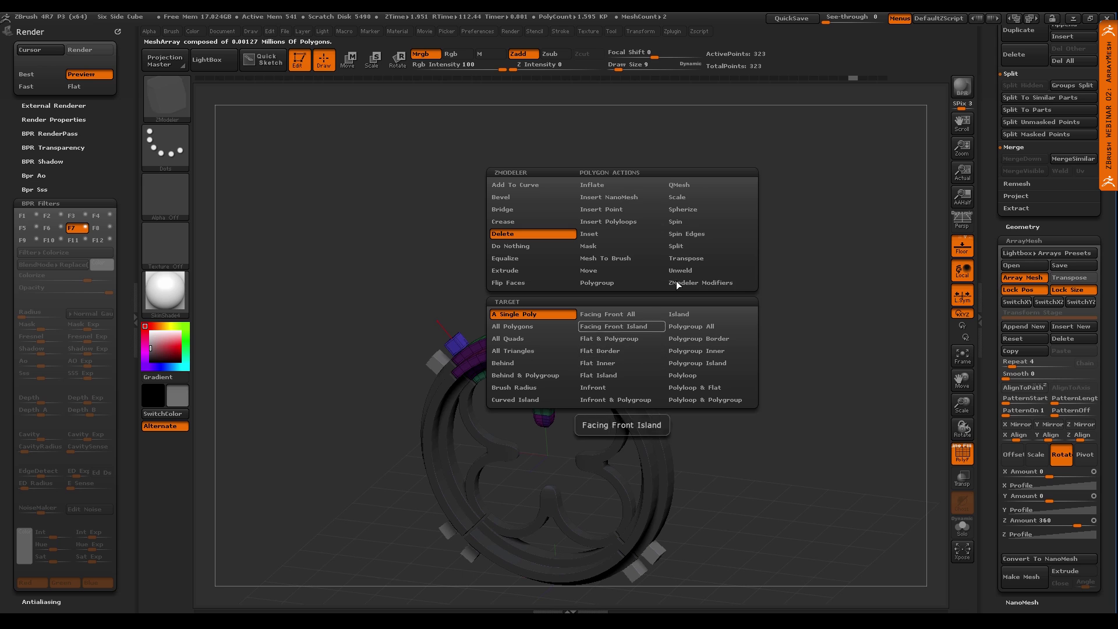
{"action": "left_click", "coordinate": [711, 187]}
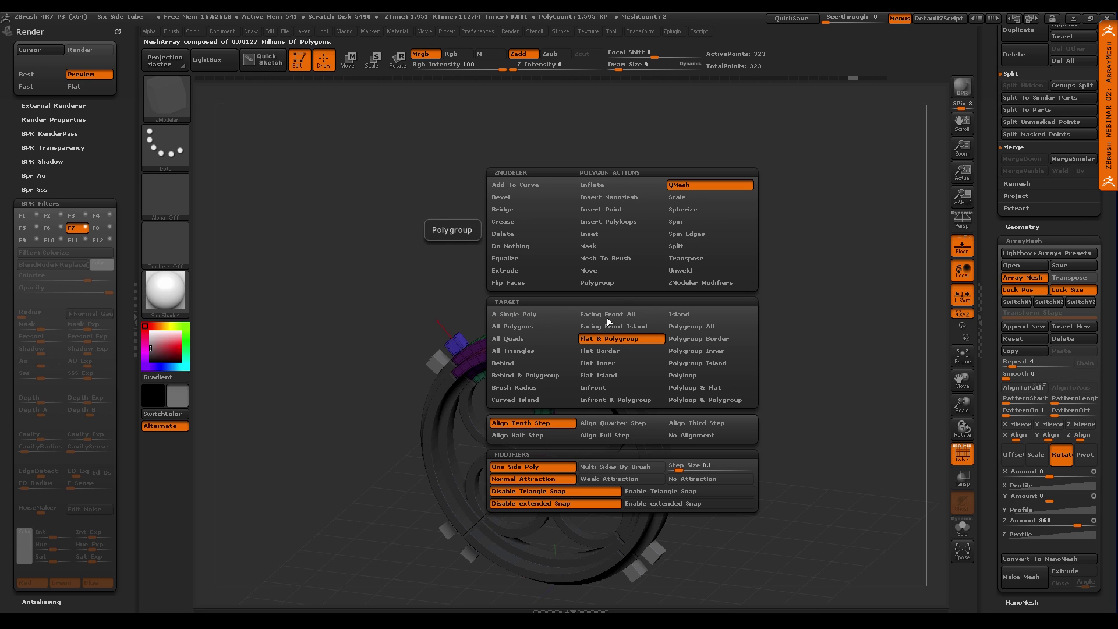
{"action": "left_click_drag", "start_coordinate": [612, 377], "coordinate": [786, 374]}
Extend the long arms with another QMesh section from their end faces
{"action": "mouse_move", "coordinate": [786, 374]}
{"action": "right_mouse_down", "text": "ctrl"}
{"action": "mouse_move", "coordinate": [688, 362]}
{"action": "mouse_move", "coordinate": [661, 392]}
{"action": "mouse_move", "coordinate": [681, 404]}
{"action": "mouse_move", "coordinate": [682, 432]}
{"action": "right_mouse_up", "text": "ctrl"}
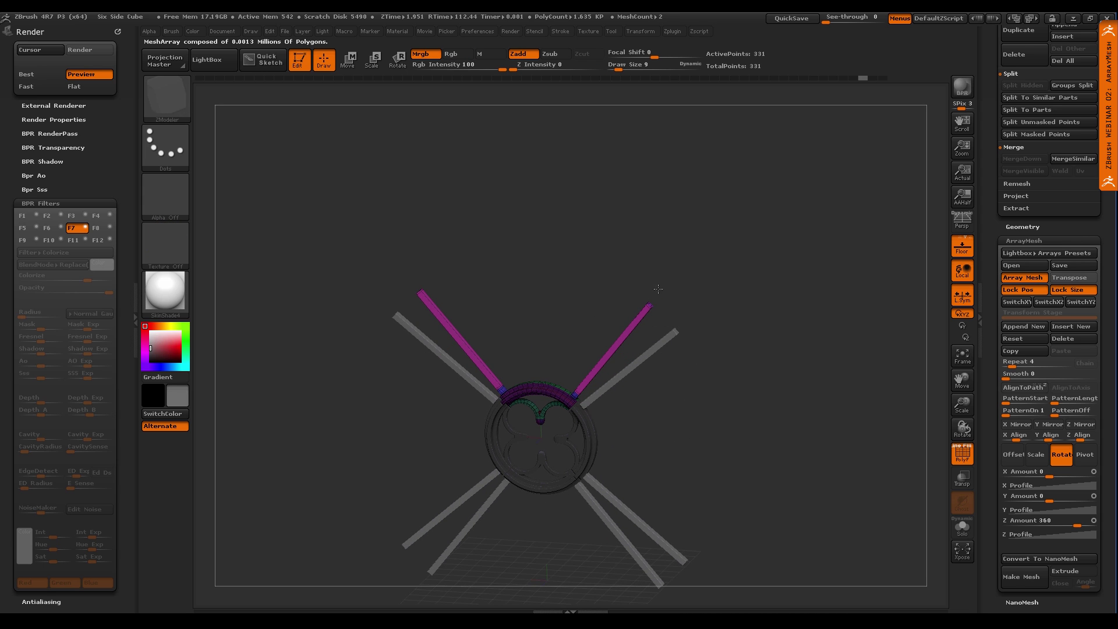
{"action": "right_click_drag", "start_coordinate": [665, 279], "coordinate": [653, 309], "text": "ctrl"}
{"action": "left_click_drag", "start_coordinate": [652, 309], "coordinate": [679, 264]}
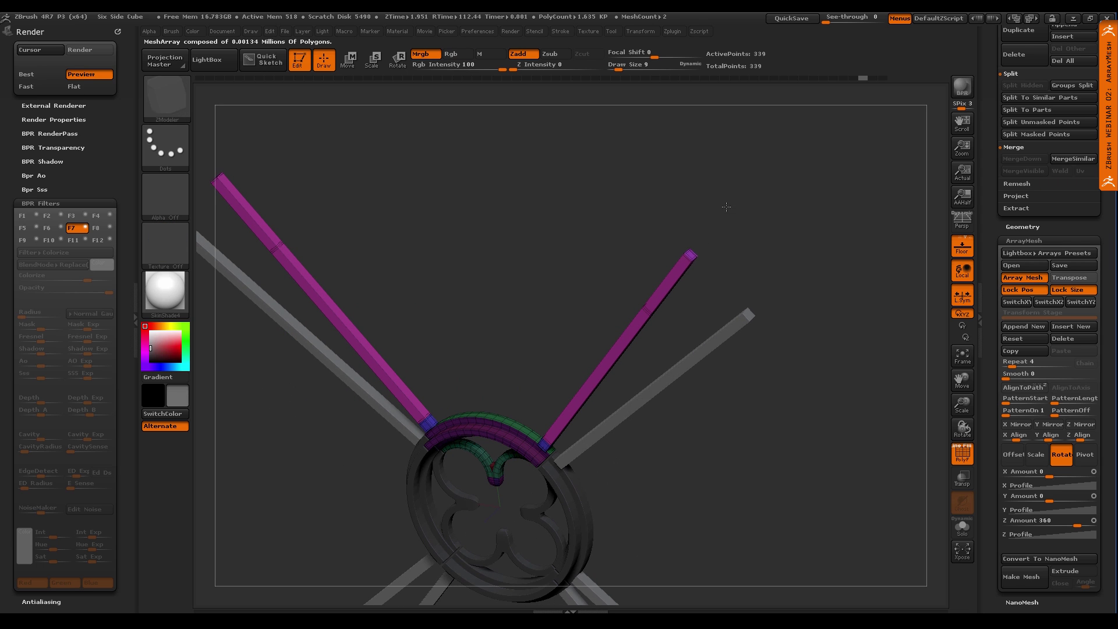
Set the polygon action to Delete with the A Single Poly target and remove the arm's end face
{"action": "right_click_drag", "start_coordinate": [679, 265], "coordinate": [658, 428], "text": "ctrl"}
{"action": "mouse_move", "coordinate": [658, 428]}
{"action": "left_mouse_down"}
{"action": "mouse_move", "coordinate": [711, 400]}
{"action": "mouse_move", "coordinate": [709, 422]}
{"action": "mouse_move", "coordinate": [699, 401]}
{"action": "left_mouse_up"}
{"action": "right_click_drag", "start_coordinate": [689, 345], "coordinate": [704, 362]}
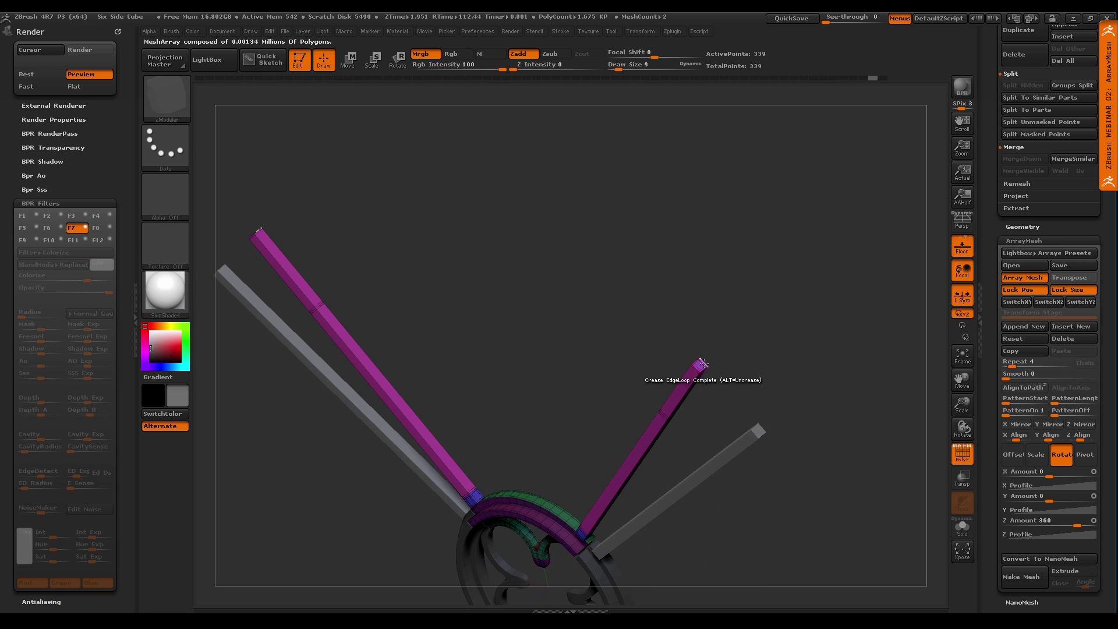
{"action": "key", "text": "space"}
{"action": "left_click", "coordinate": [610, 236]}
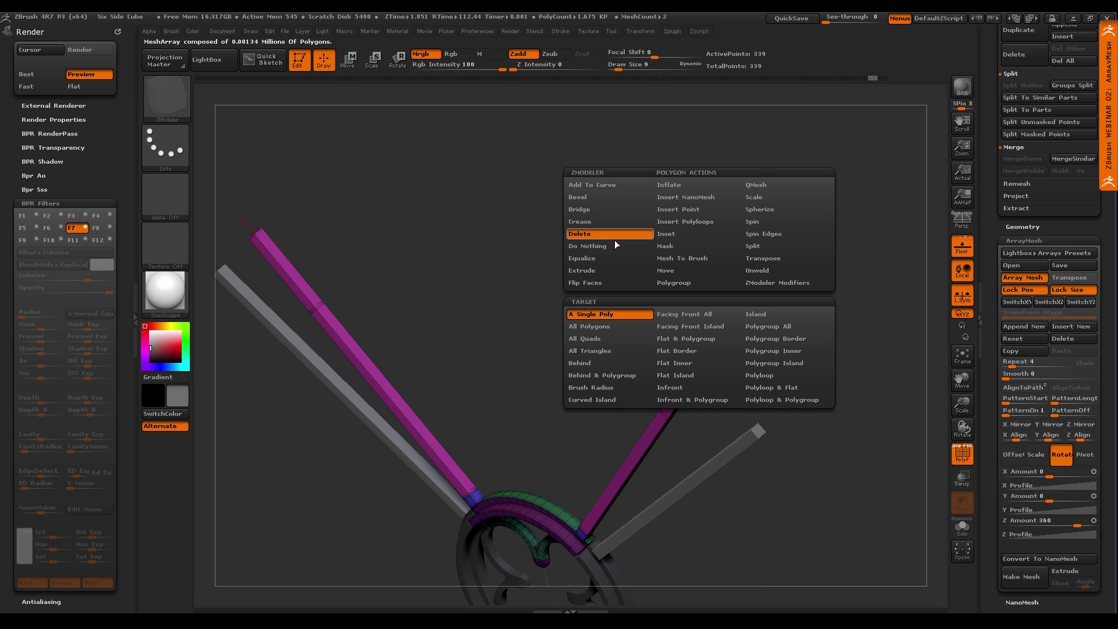
{"action": "left_click", "coordinate": [689, 374]}
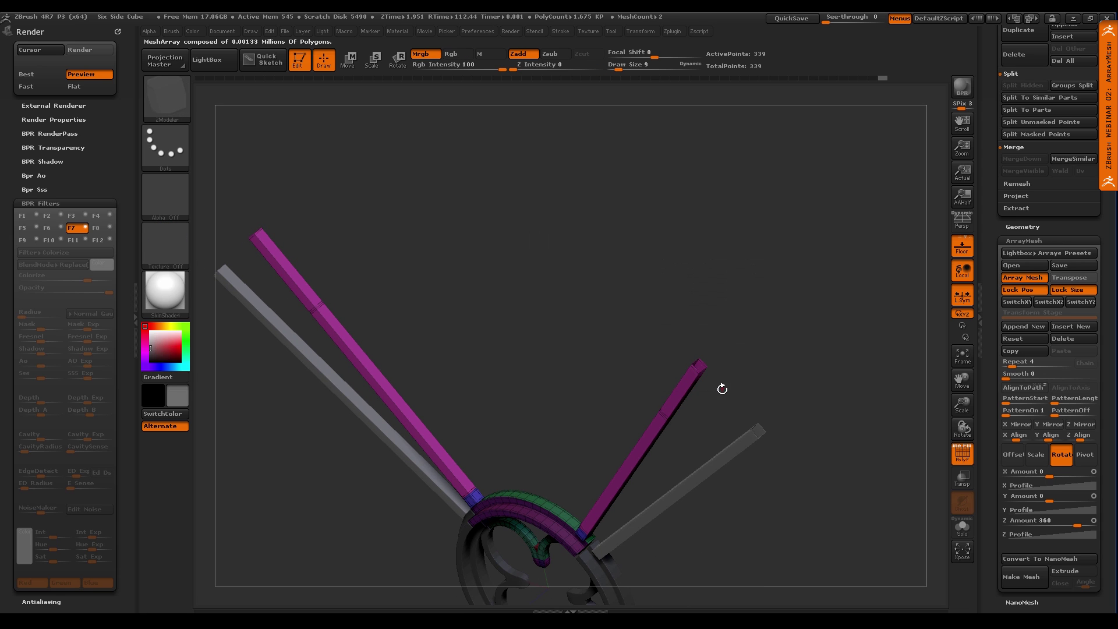
Set the ZModeler edge action to Bridge with the Two Holes target and face the window front-on
{"action": "right_click_drag", "start_coordinate": [673, 367], "coordinate": [709, 391], "text": "ctrl"}
{"action": "mouse_move", "coordinate": [706, 382]}
{"action": "left_mouse_down"}
{"action": "mouse_move", "coordinate": [640, 378]}
{"action": "mouse_move", "coordinate": [707, 383]}
{"action": "left_mouse_up"}
{"action": "key", "text": "space"}
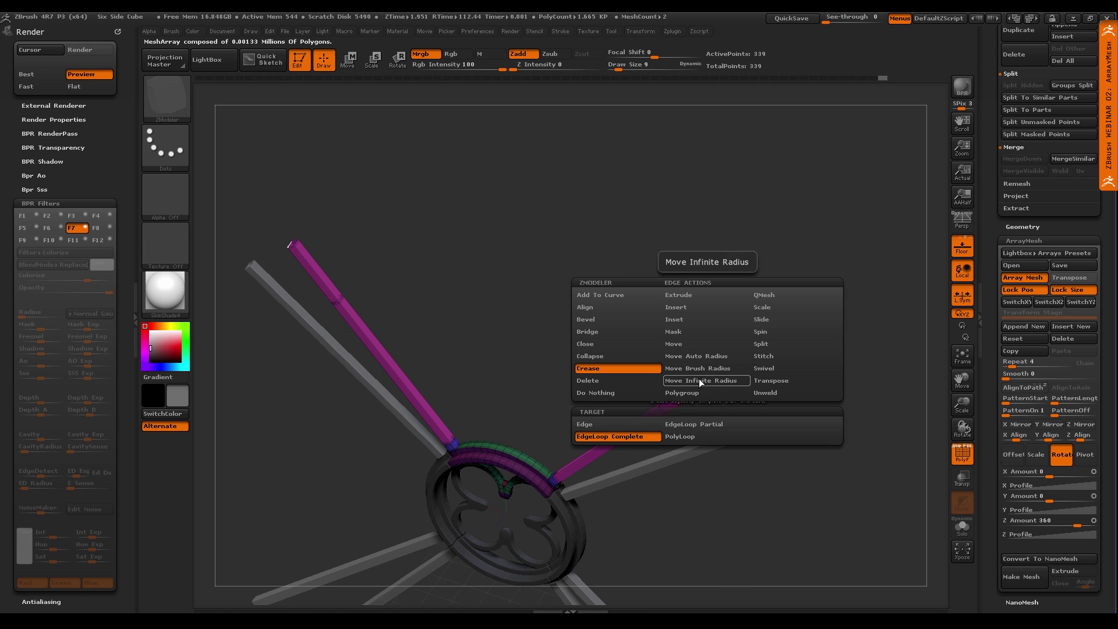
{"action": "left_click", "coordinate": [620, 331]}
{"action": "left_click", "coordinate": [698, 425]}
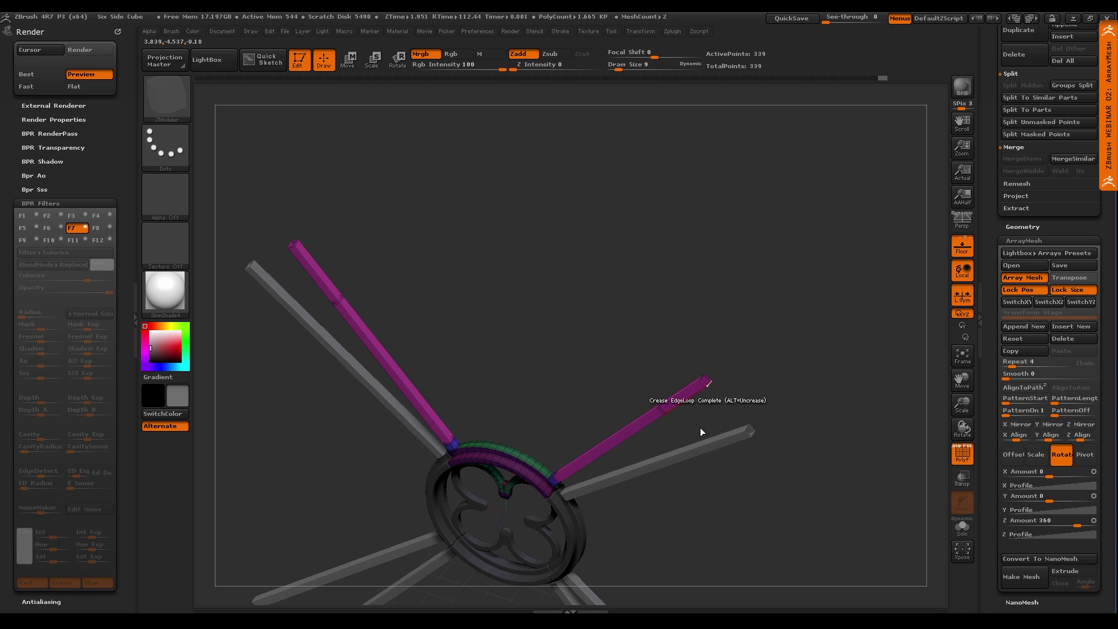
{"action": "key", "text": "space"}
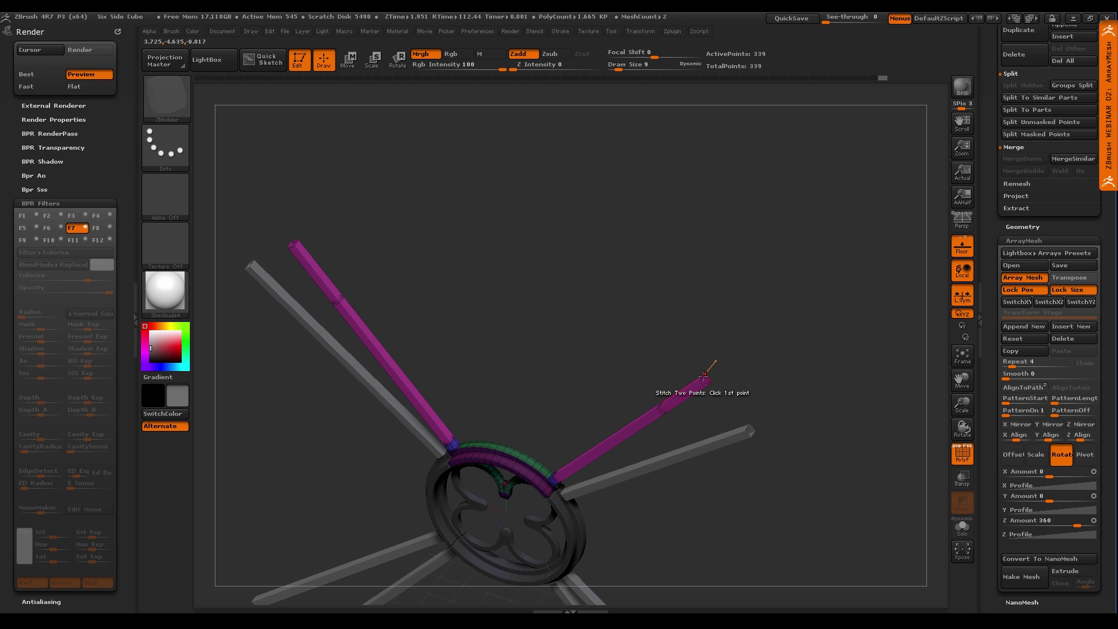
{"action": "key", "text": "space"}
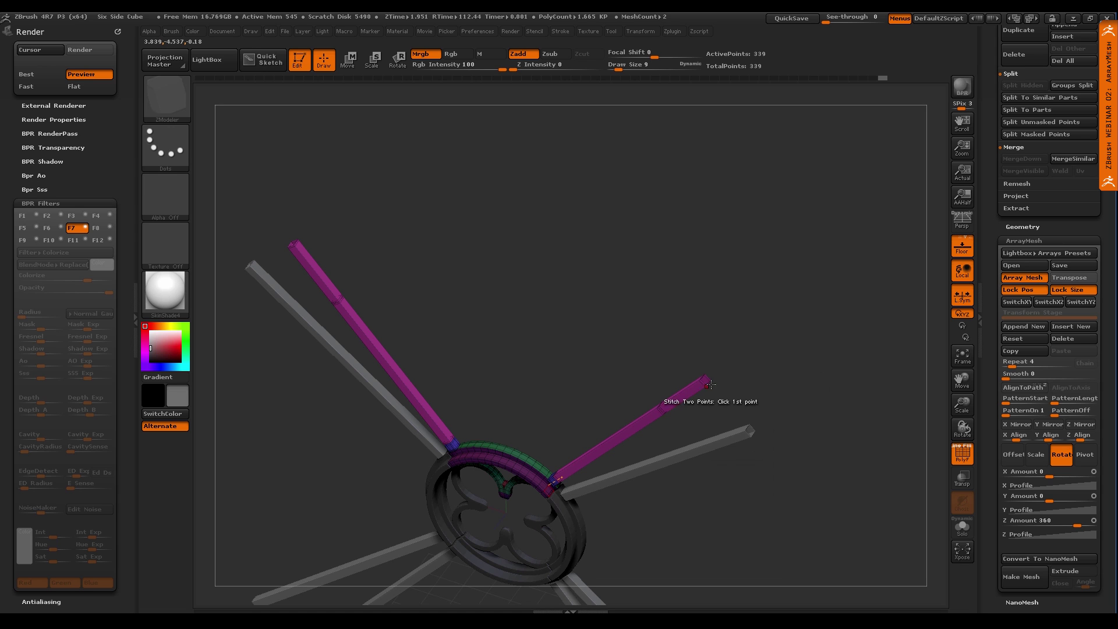
{"action": "left_click_drag", "start_coordinate": [622, 389], "coordinate": [728, 349], "text": "alt"}
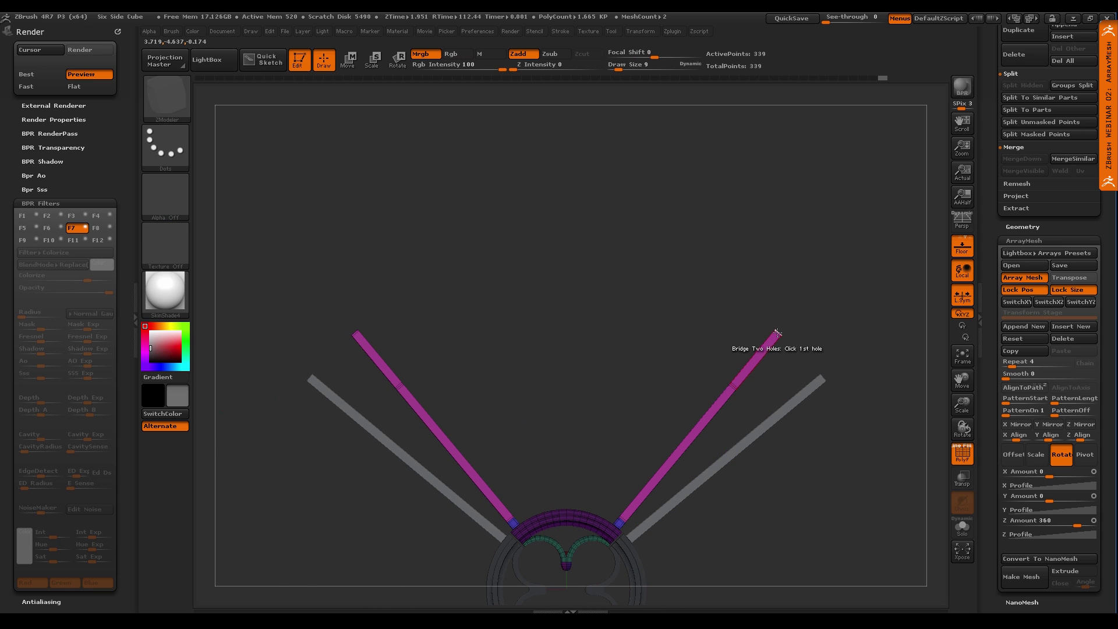
Try bridging the open ends of the two long arms with the Circle curve option, and undo the bridge
{"action": "key", "text": "space"}
{"action": "left_click", "coordinate": [795, 449]}
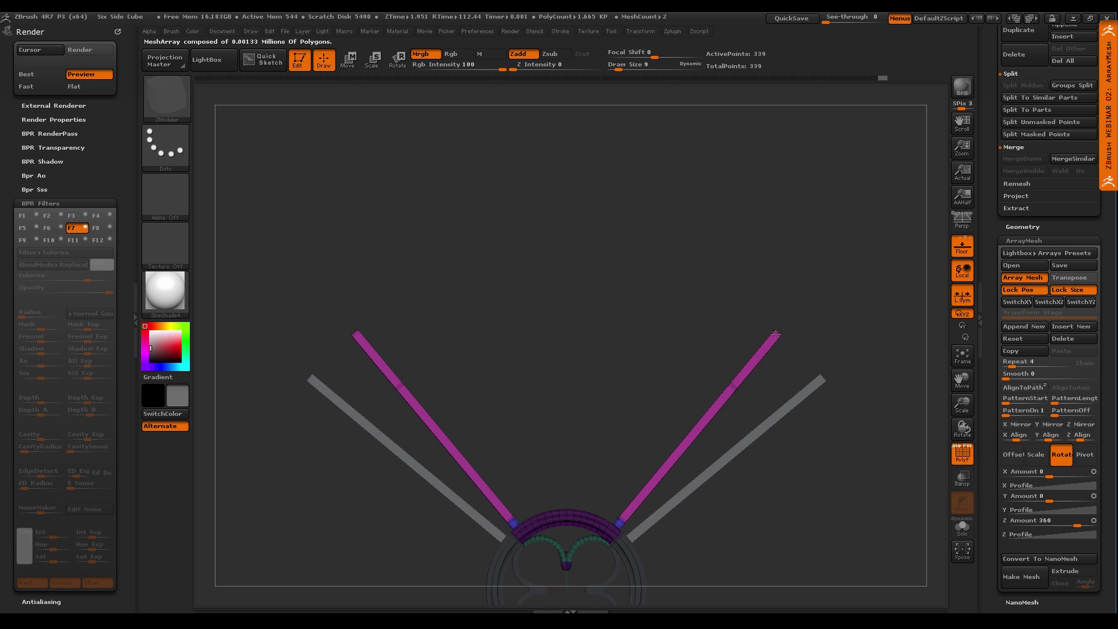
{"action": "left_click_drag", "start_coordinate": [356, 335], "coordinate": [543, 320]}
{"action": "key", "text": "f"}
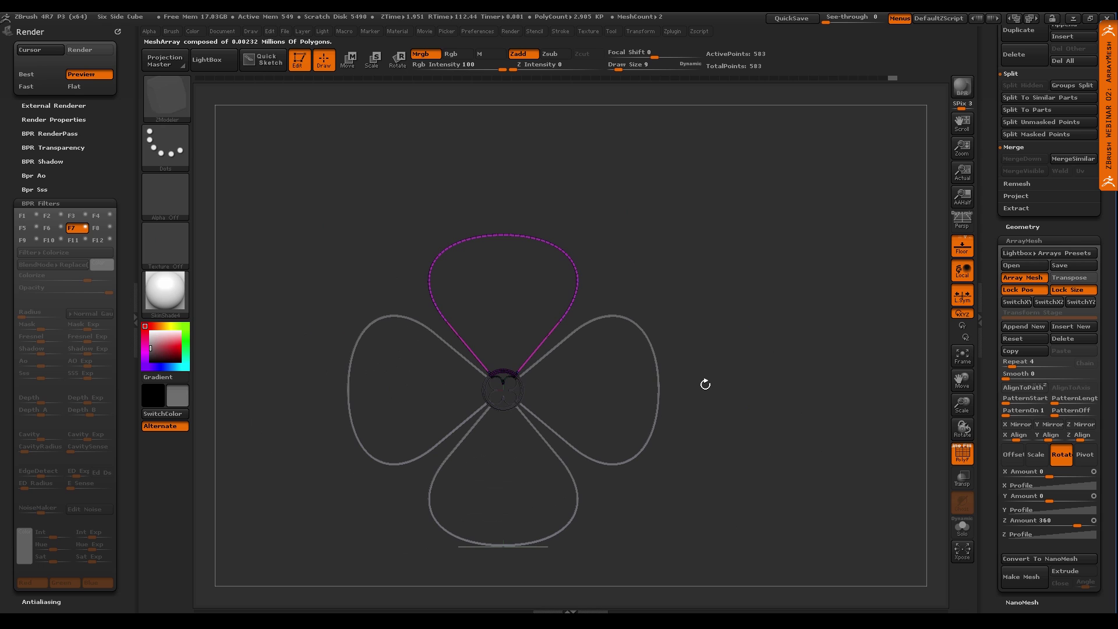
{"action": "right_click_drag", "start_coordinate": [701, 384], "coordinate": [652, 431], "text": "ctrl"}
{"action": "key", "text": "ctrl+z"}
{"action": "right_click_drag", "start_coordinate": [647, 366], "coordinate": [675, 373], "text": "ctrl"}
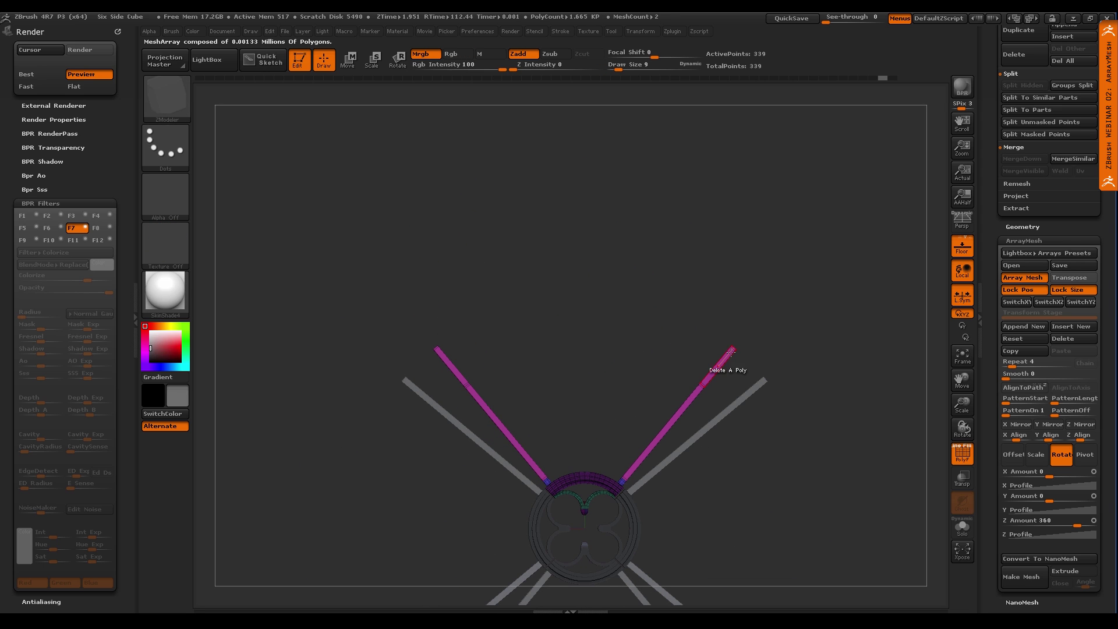
Try the same arm-end bridge with Tight Round Corners, and undo it
{"action": "key", "text": "space"}
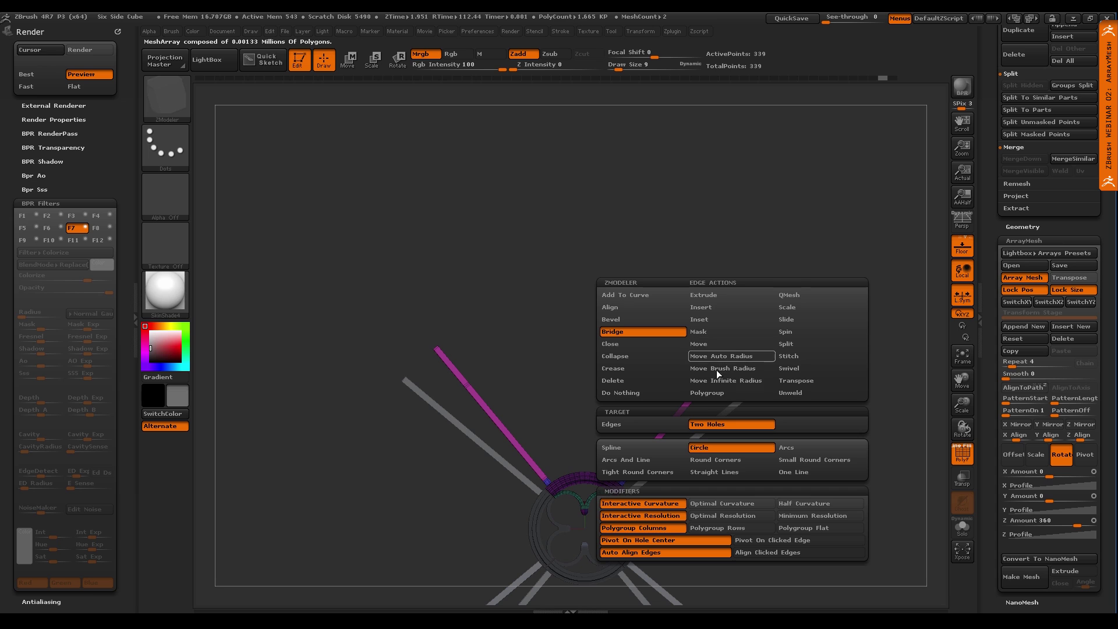
{"action": "left_click", "coordinate": [664, 472]}
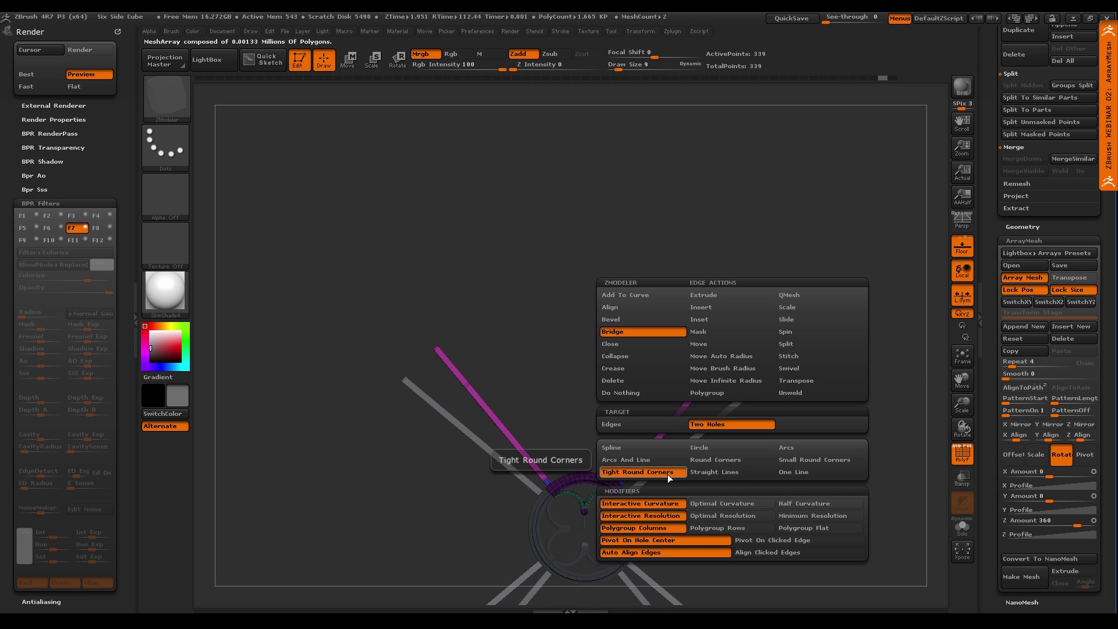
{"action": "left_click", "coordinate": [732, 348]}
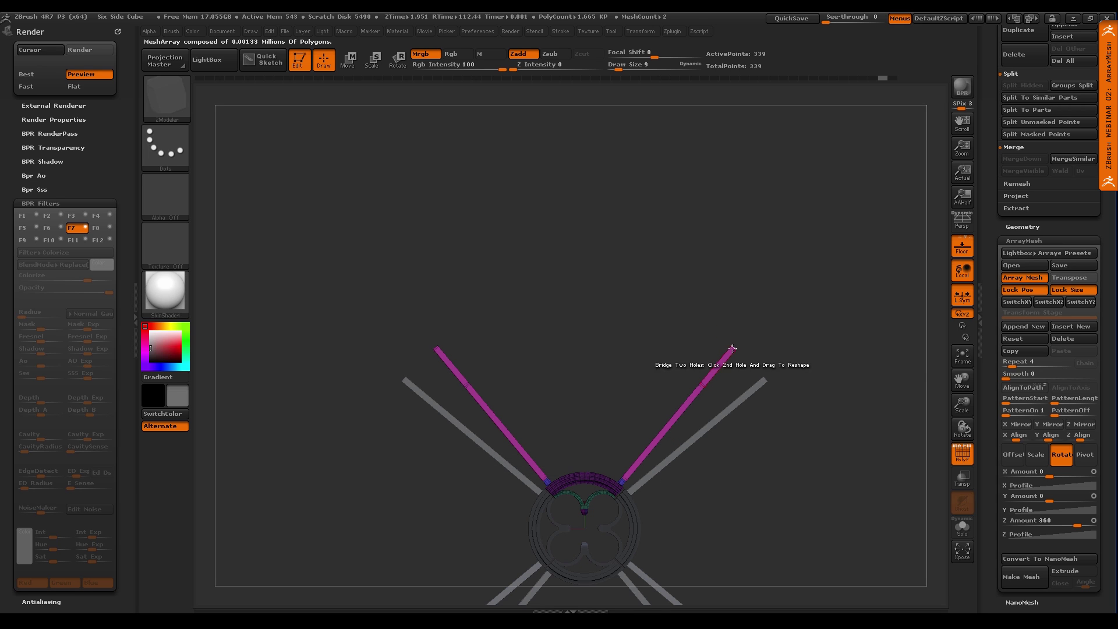
{"action": "left_click_drag", "start_coordinate": [437, 346], "coordinate": [568, 221]}
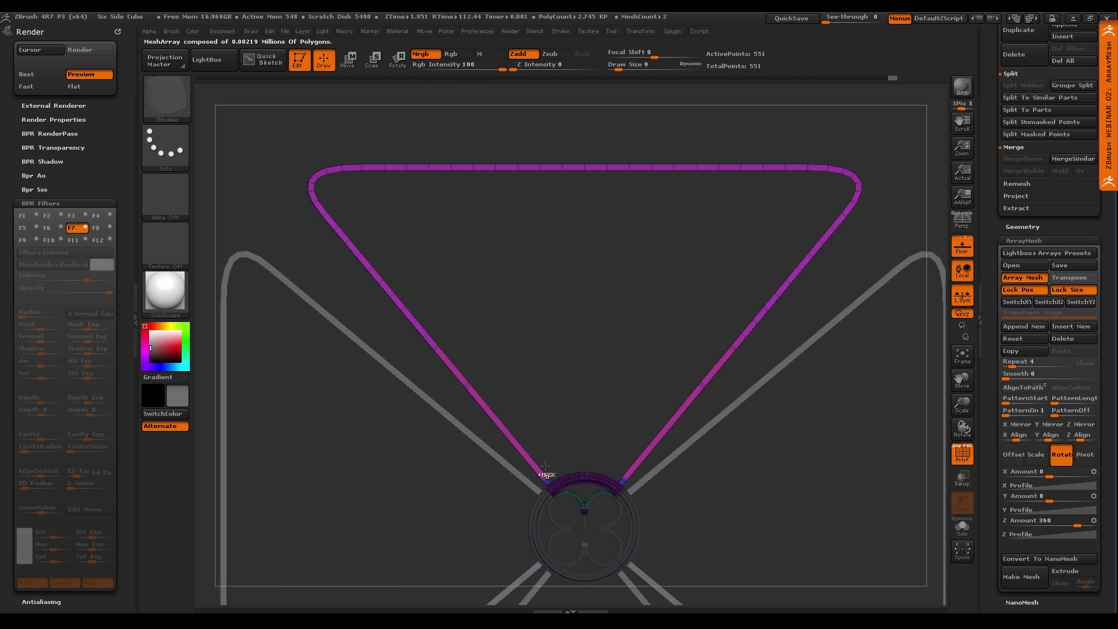
{"action": "key", "text": "ctrl+z"}
Bridge the open ends of the two arms with the Arcs option, shaping a wide rounded petal
{"action": "key", "text": "space"}
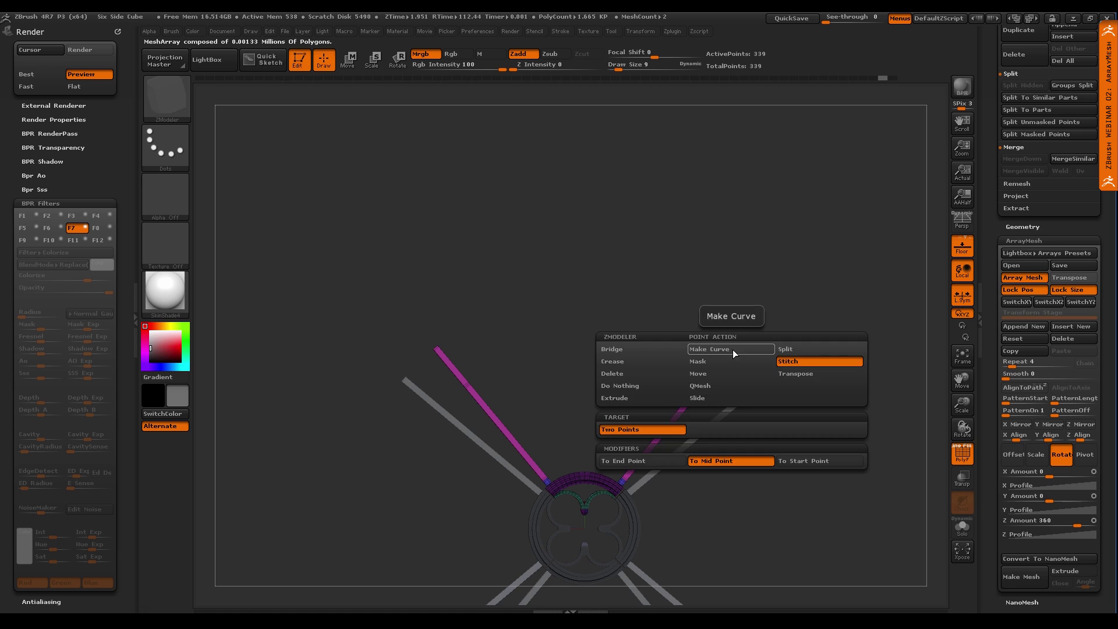
{"action": "key", "text": "space"}
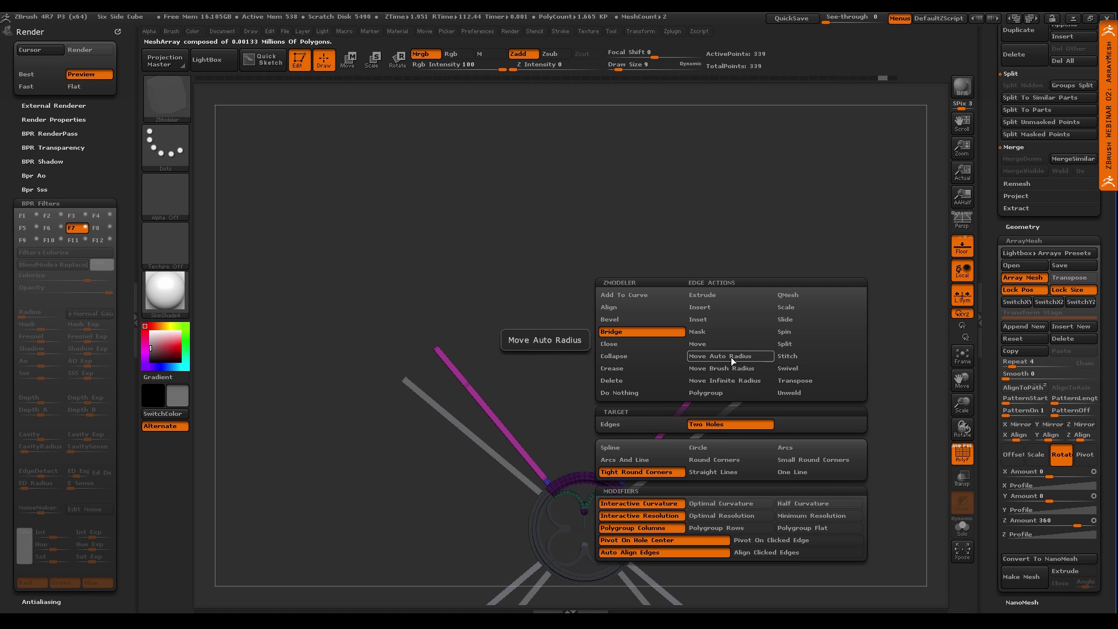
{"action": "left_click", "coordinate": [821, 448]}
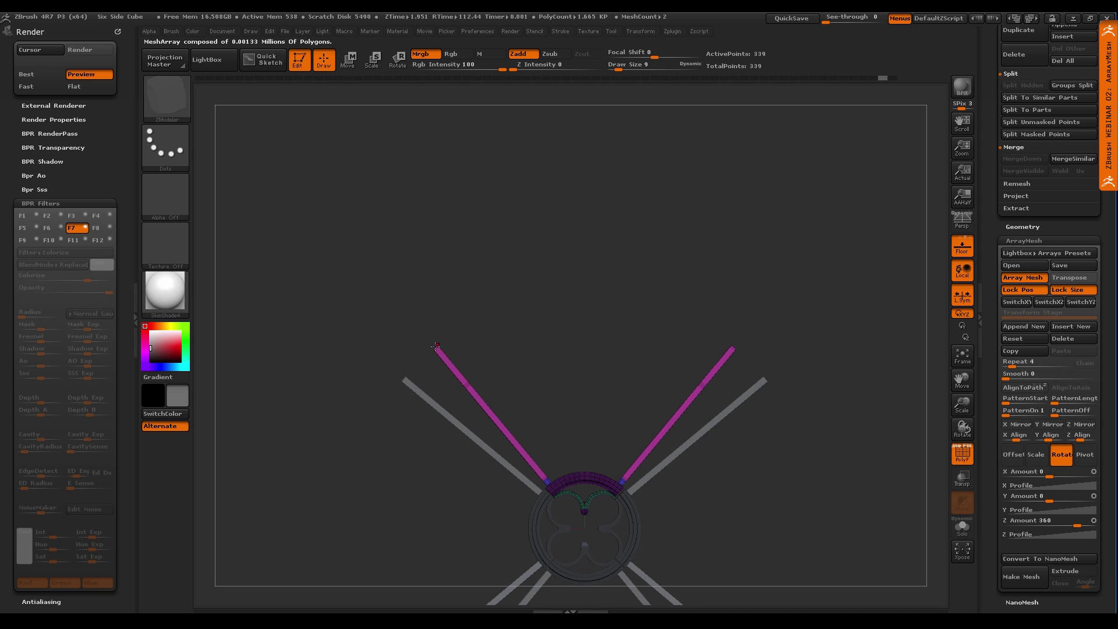
{"action": "left_click_drag", "start_coordinate": [435, 348], "coordinate": [611, 138]}
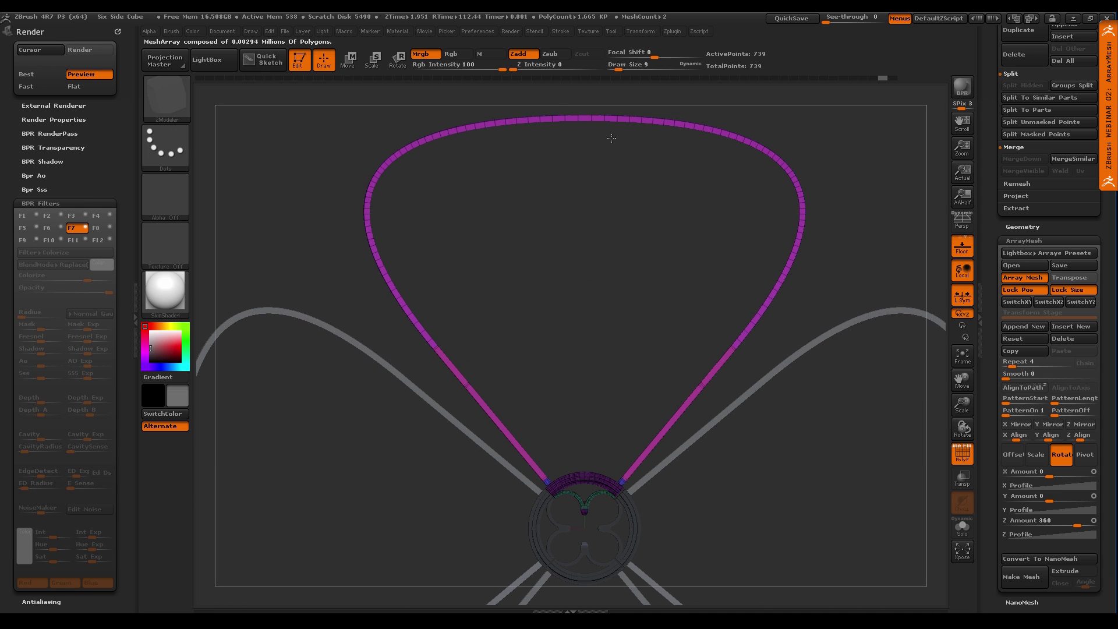
{"action": "right_click_drag", "start_coordinate": [804, 338], "coordinate": [653, 329], "text": "ctrl"}
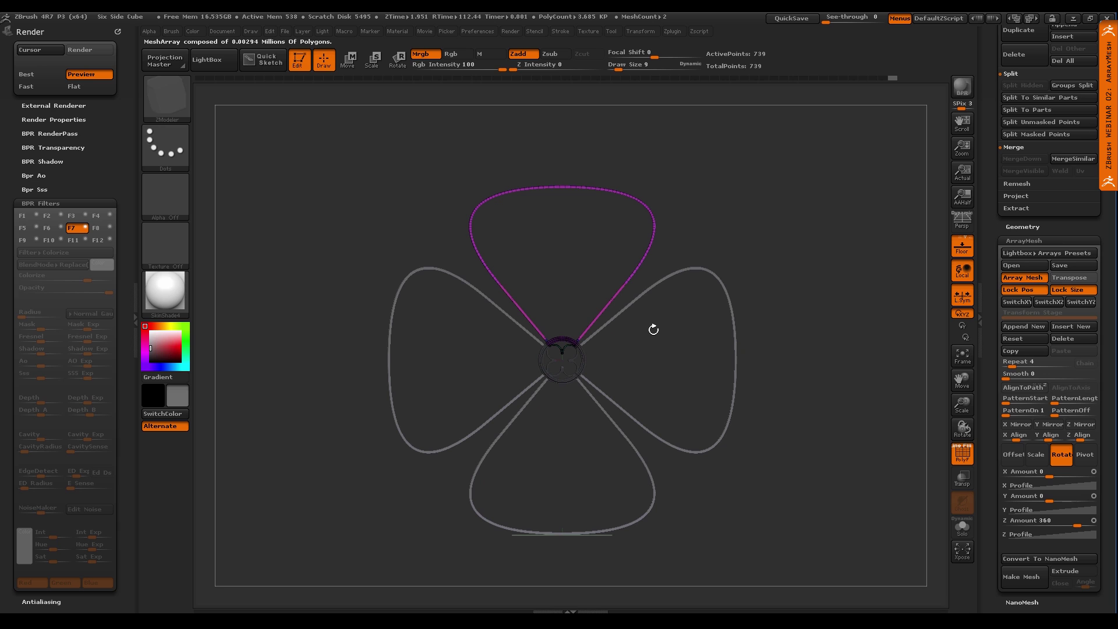
Load the saved Arch Discs insert brush from file
{"action": "left_click", "coordinate": [172, 31]}
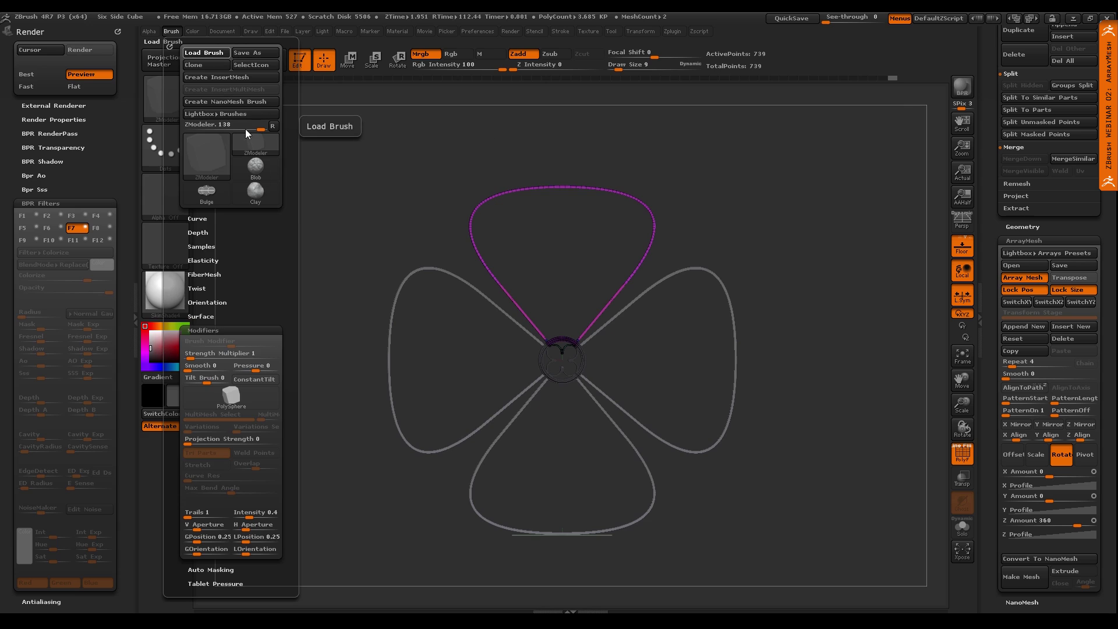
{"action": "left_click", "coordinate": [203, 52]}
{"action": "double_click", "coordinate": [163, 96]}
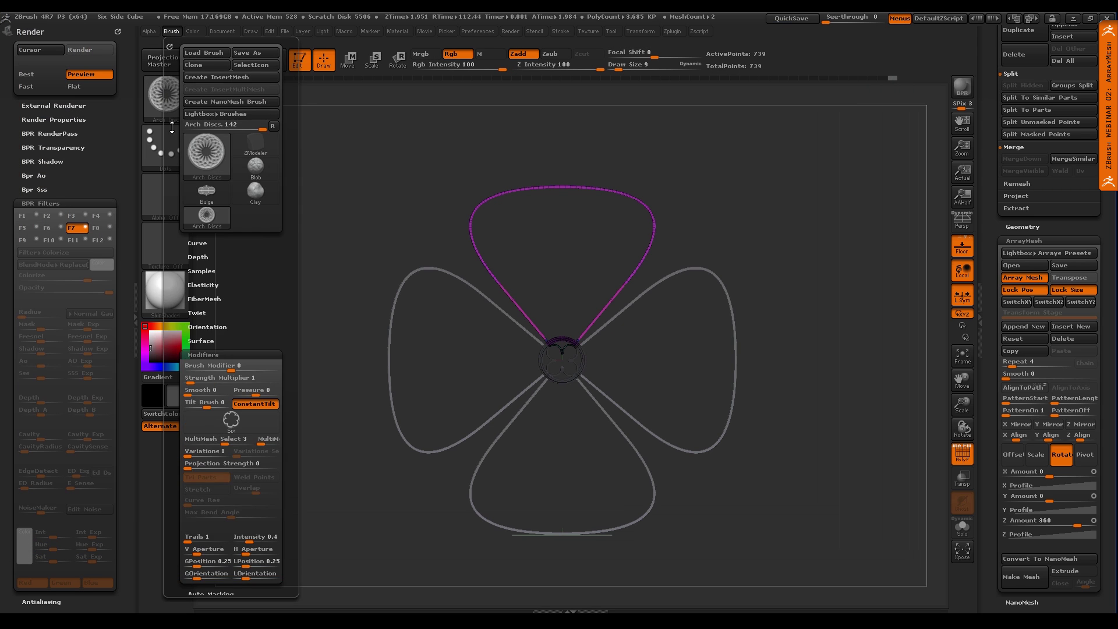
Switch to the Plane3D primitive, convert it to a PolyMesh3D, and turn off the floor grid and polyframe display
{"action": "left_click_drag", "start_coordinate": [987, 237], "coordinate": [983, 392]}
{"action": "left_click", "coordinate": [1025, 156]}
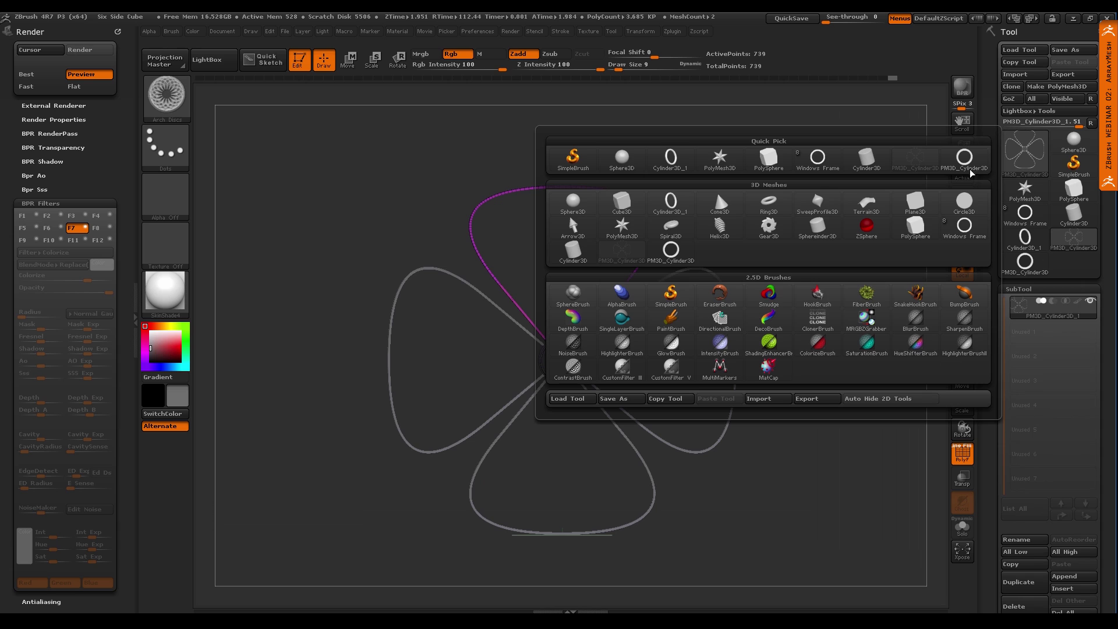
{"action": "left_click", "coordinate": [920, 204]}
{"action": "left_click", "coordinate": [1055, 86]}
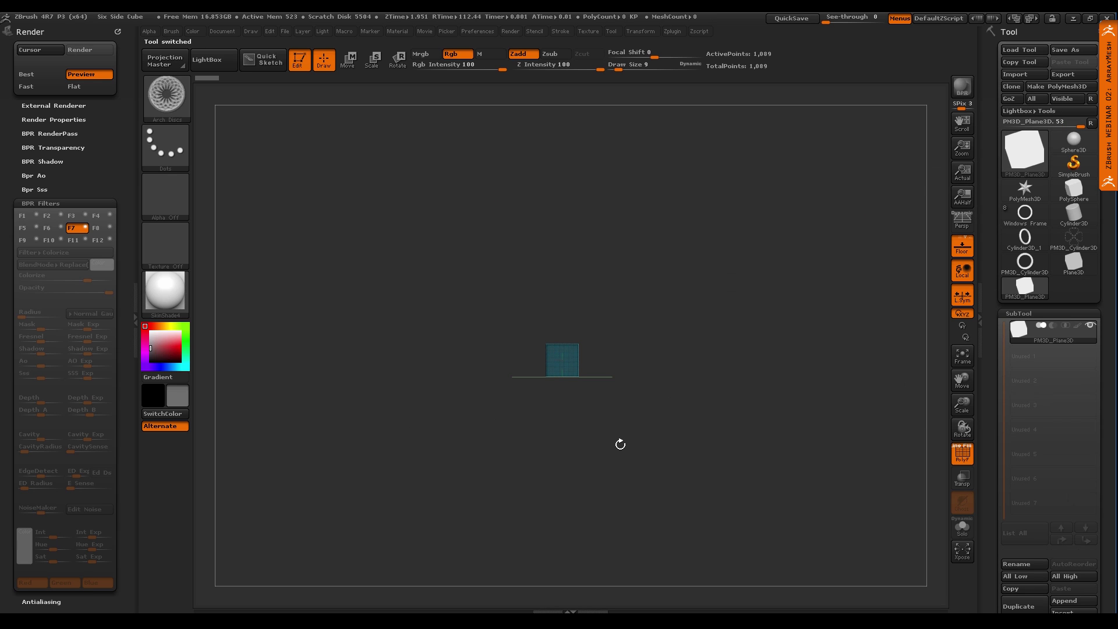
{"action": "left_click", "coordinate": [963, 249]}
{"action": "left_click_drag", "start_coordinate": [700, 370], "coordinate": [703, 433], "text": "alt"}
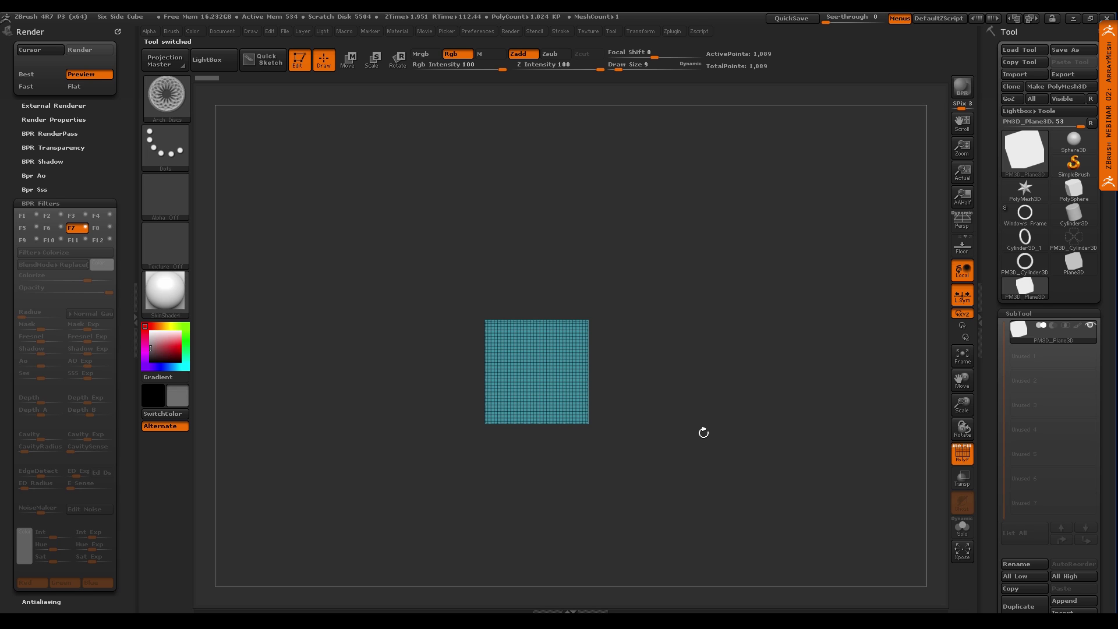
{"action": "mouse_move", "coordinate": [656, 379]}
{"action": "left_mouse_down", "text": "alt"}
{"action": "mouse_move", "coordinate": [654, 419]}
{"action": "mouse_move", "coordinate": [639, 388]}
{"action": "mouse_move", "coordinate": [658, 394]}
{"action": "left_mouse_up", "text": "alt"}
{"action": "key", "text": "shift+f"}
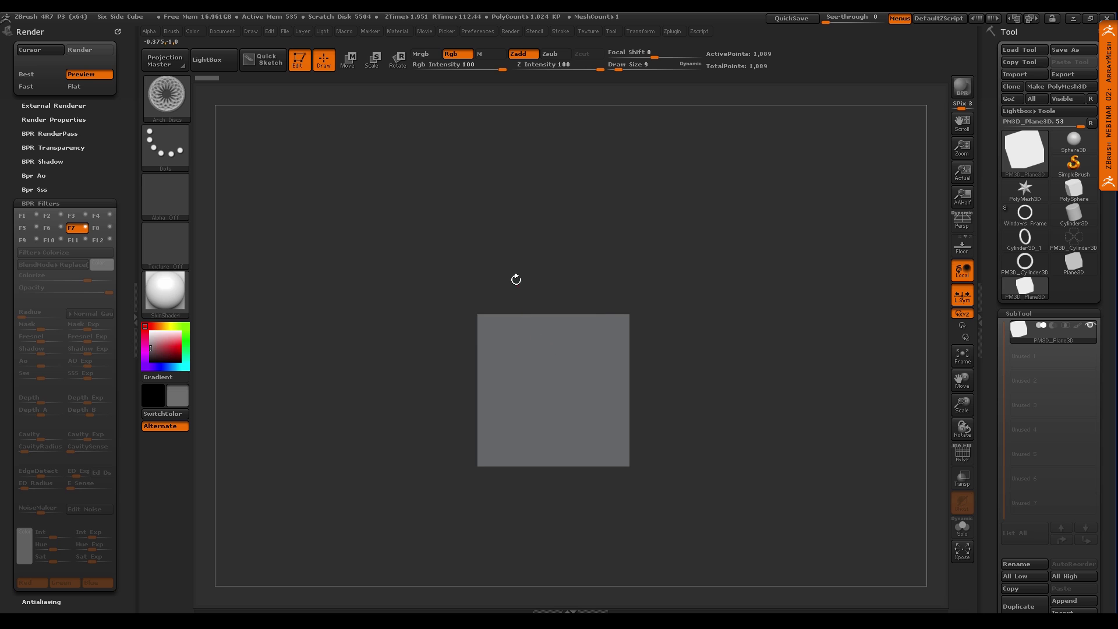
Choose the Sixteen mesh from the Arch Discs brush, enlarge the draw size to 156, and insert several discs across the plane
{"action": "key", "text": "m"}
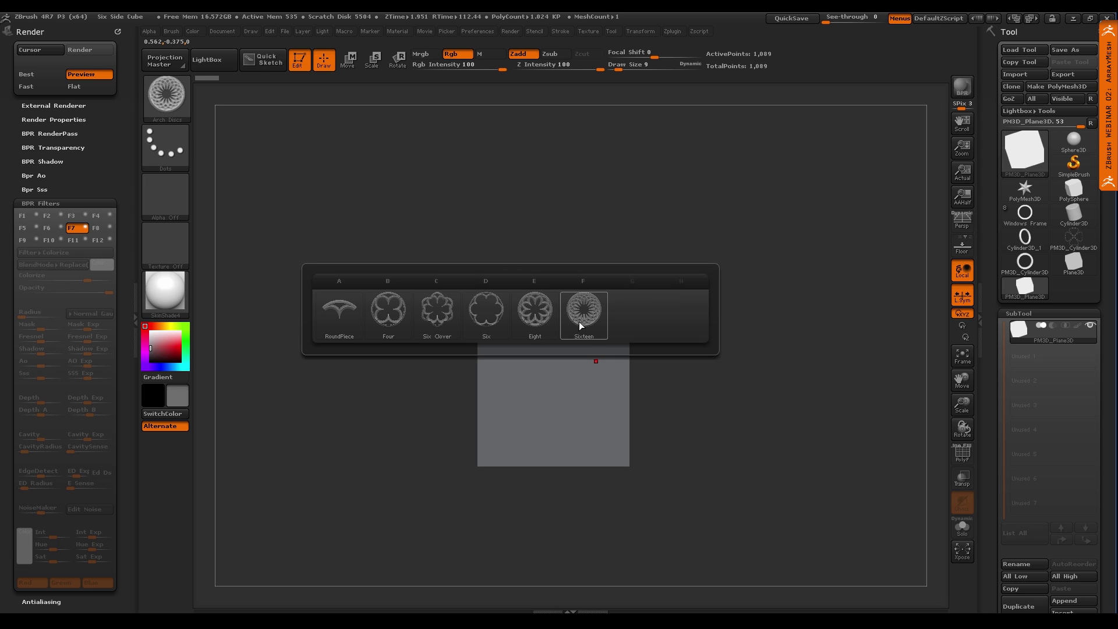
{"action": "mouse_move", "coordinate": [343, 318]}
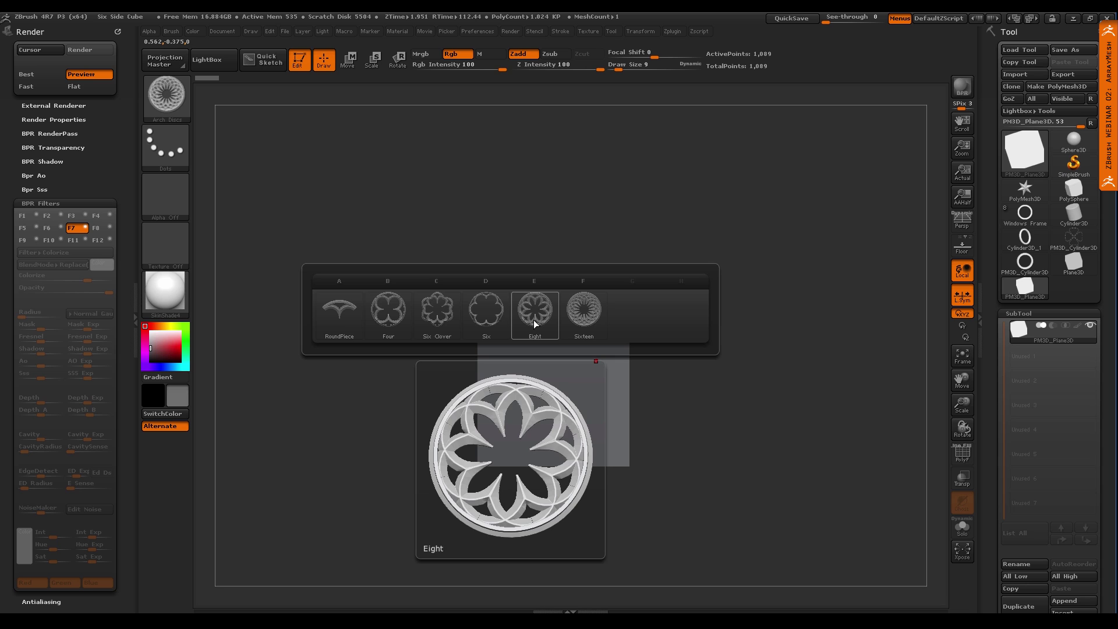
{"action": "left_click", "coordinate": [582, 319]}
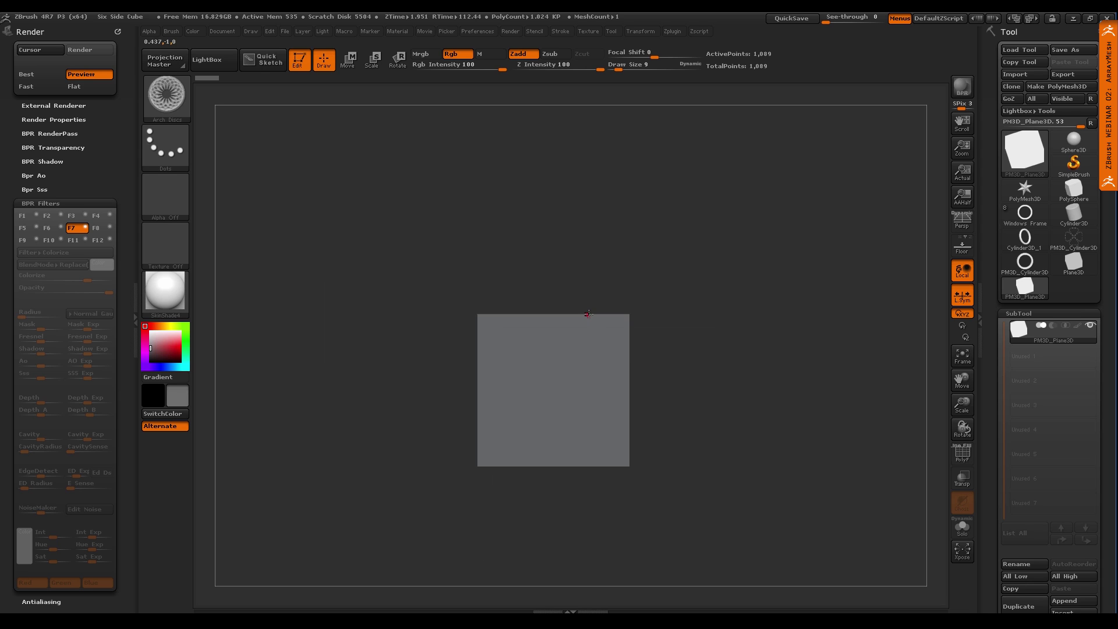
{"action": "key", "text": "s"}
{"action": "left_click_drag", "start_coordinate": [675, 413], "coordinate": [701, 413]}
{"action": "left_click_drag", "start_coordinate": [619, 365], "coordinate": [641, 402]}
{"action": "left_click_drag", "start_coordinate": [511, 427], "coordinate": [613, 486]}
{"action": "left_click_drag", "start_coordinate": [520, 342], "coordinate": [532, 362]}
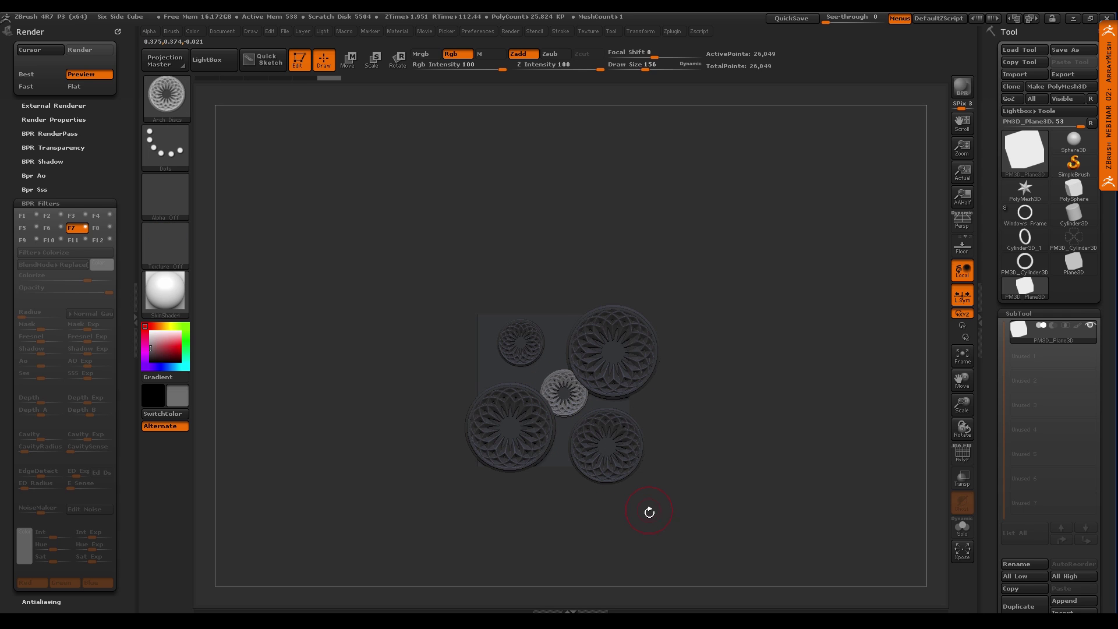
Undo the latest disc insertions, leaving two Sixteen discs, and insert two Six meshes at the plane's empty corners
{"action": "key", "text": "ctrl"}
{"action": "key", "text": "ctrl+z"}
{"action": "key", "text": "ctrl+z"}
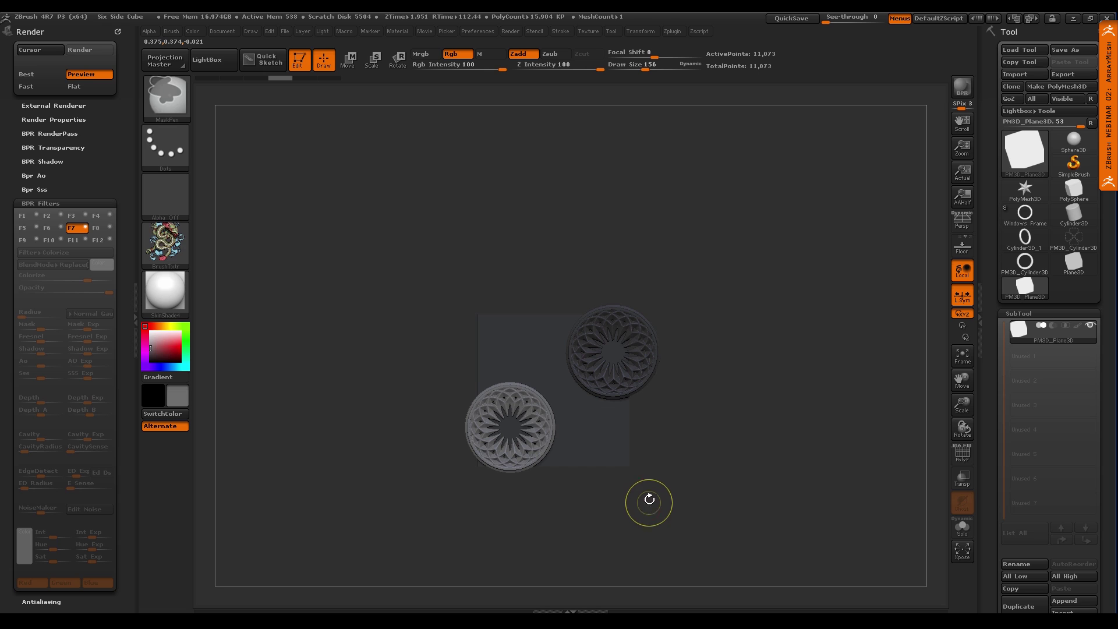
{"action": "key", "text": "m"}
{"action": "left_click", "coordinate": [593, 456]}
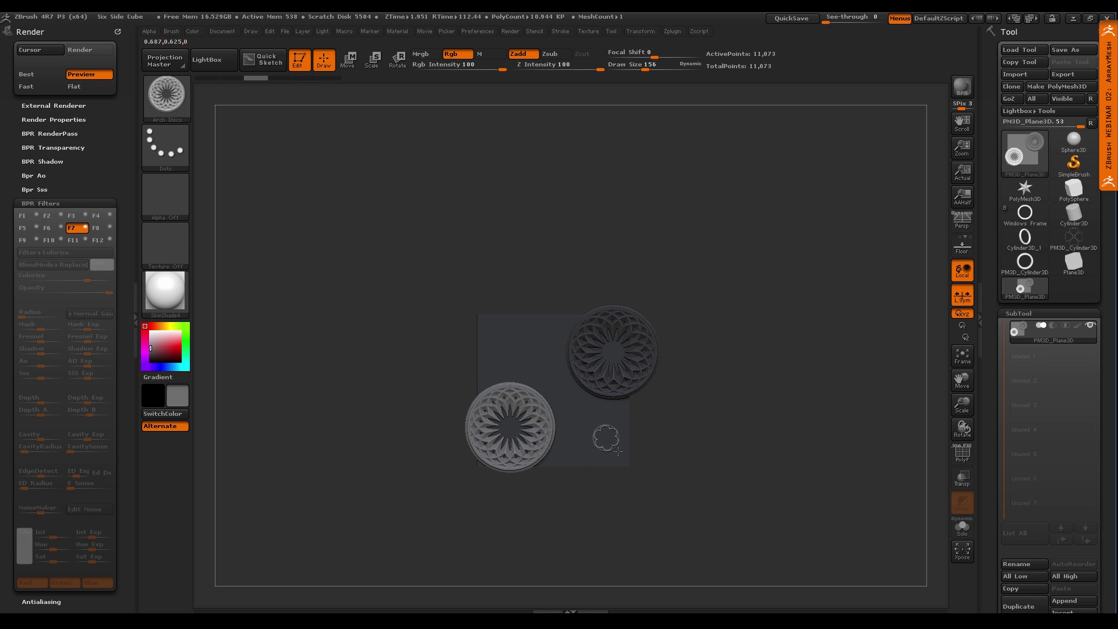
{"action": "left_click_drag", "start_coordinate": [607, 437], "coordinate": [629, 467]}
{"action": "left_click_drag", "start_coordinate": [536, 375], "coordinate": [539, 378]}
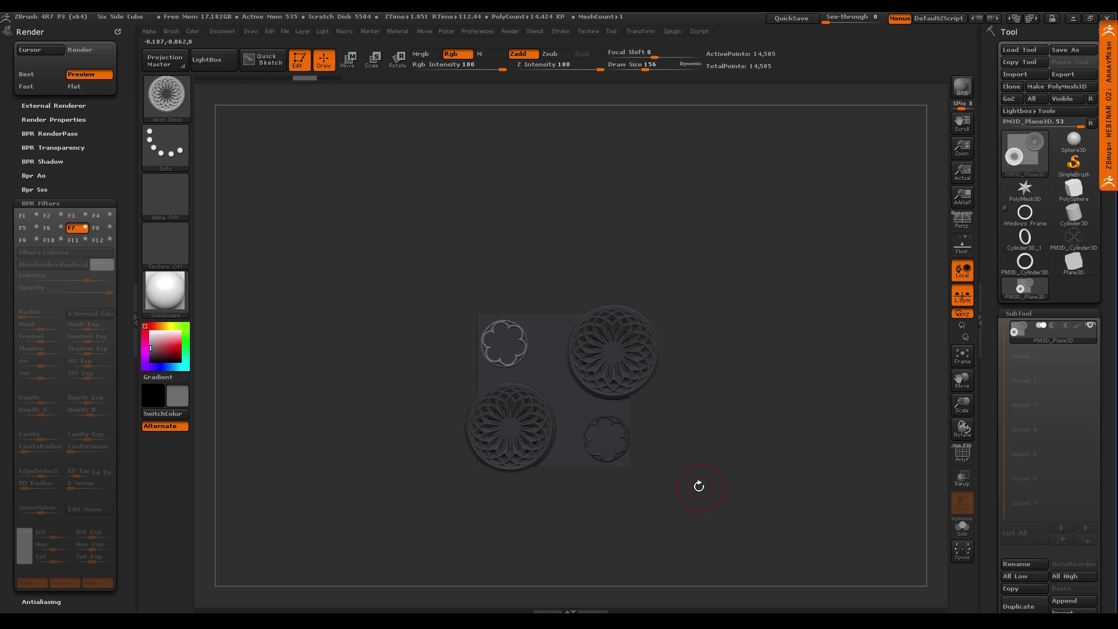
{"action": "left_click_drag", "start_coordinate": [722, 433], "coordinate": [699, 389], "text": "alt"}
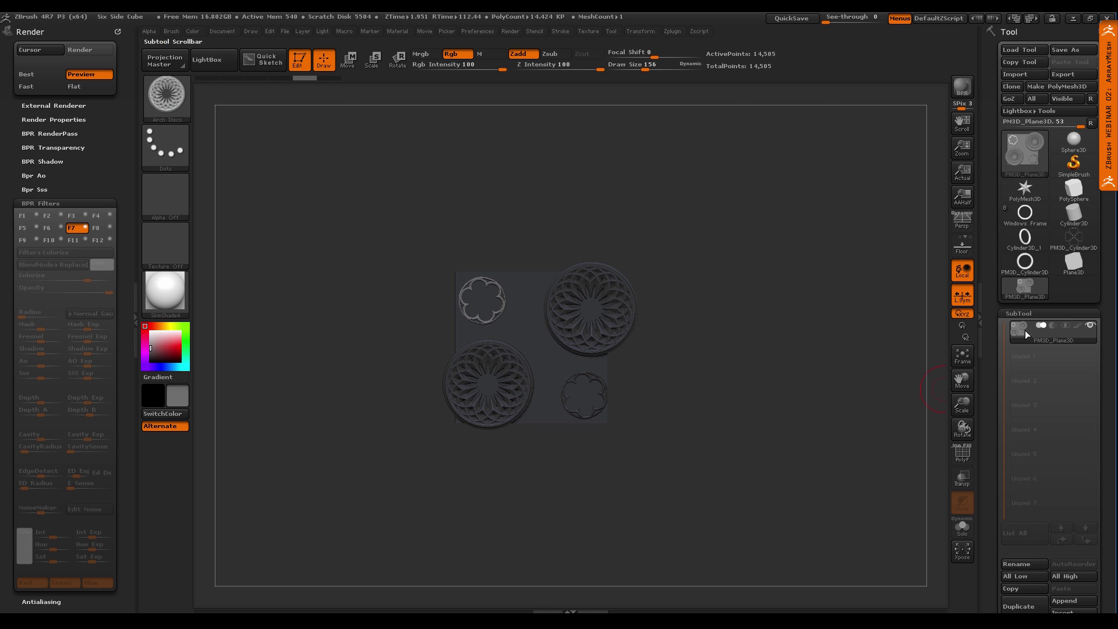
Return to the PM3D_Cylinder3D_1 rose window and insert the Six disc at the middle of the petal's outer edge
{"action": "left_click", "coordinate": [1073, 238]}
{"action": "mouse_move", "coordinate": [689, 380]}
{"action": "left_mouse_down"}
{"action": "mouse_move", "coordinate": [694, 309]}
{"action": "mouse_move", "coordinate": [594, 391]}
{"action": "mouse_move", "coordinate": [524, 226]}
{"action": "mouse_move", "coordinate": [528, 216]}
{"action": "mouse_move", "coordinate": [542, 226]}
{"action": "left_mouse_up"}
{"action": "right_click_drag", "start_coordinate": [765, 319], "coordinate": [779, 357], "text": "ctrl"}
{"action": "left_click_drag", "start_coordinate": [779, 357], "coordinate": [737, 360]}
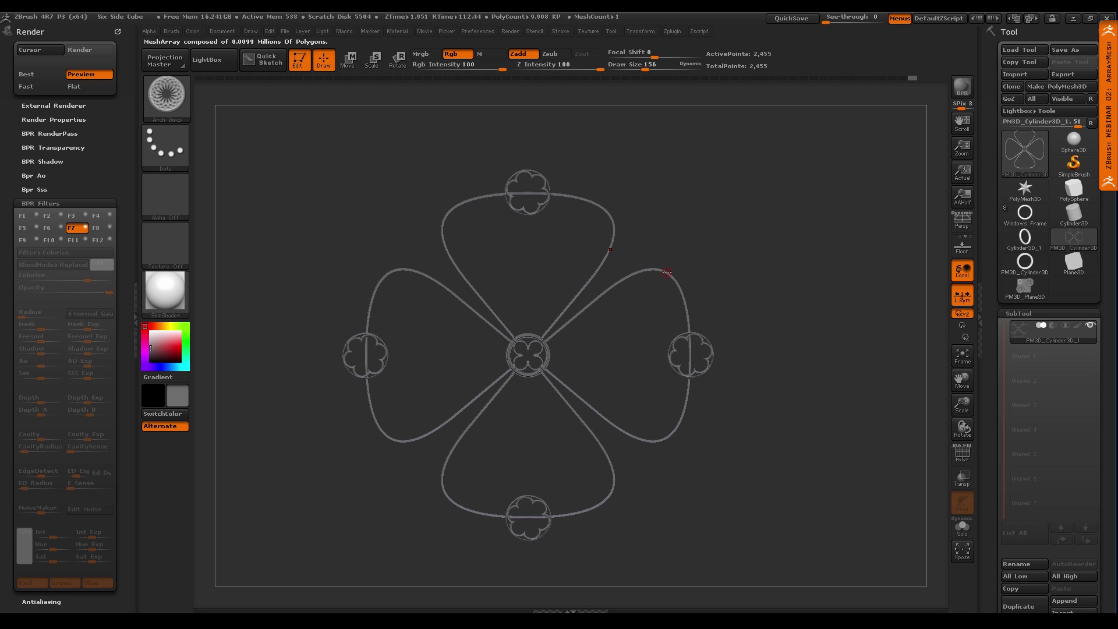
Choose the Sixteen mesh and insert it symmetrically at the petal's outer rounded corners
{"action": "key", "text": "m"}
{"action": "left_click", "coordinate": [739, 310]}
{"action": "left_click_drag", "start_coordinate": [614, 221], "coordinate": [681, 275]}
{"action": "left_click_drag", "start_coordinate": [789, 406], "coordinate": [734, 419], "text": "alt"}
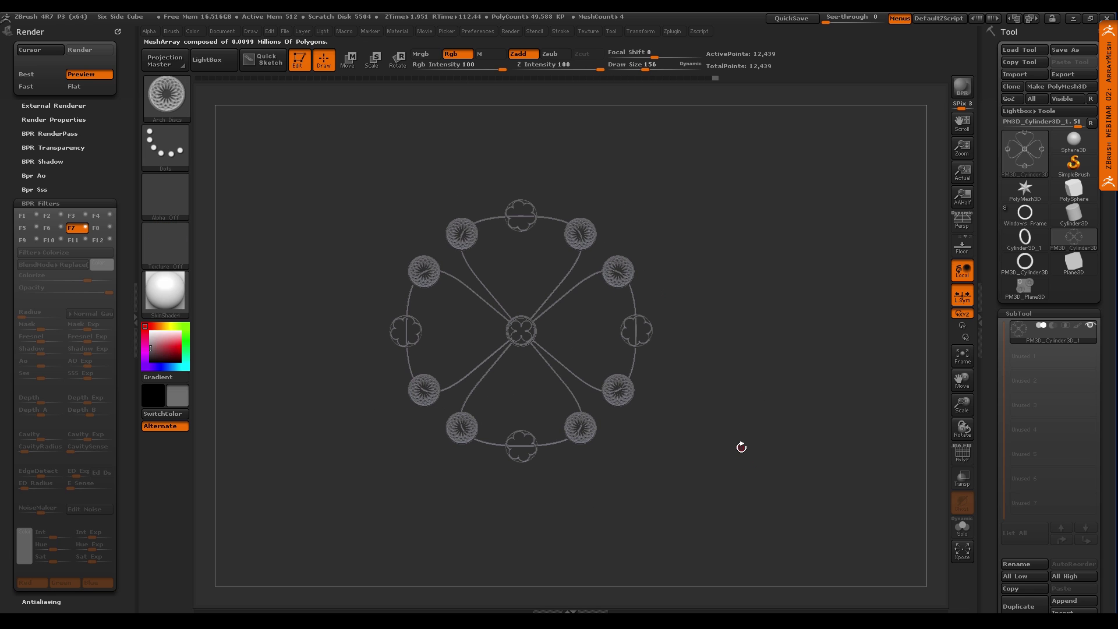
Open the ArrayMesh settings in place of the subtool list and turn on the polyframe for the rose window
{"action": "left_click", "coordinate": [1011, 316]}
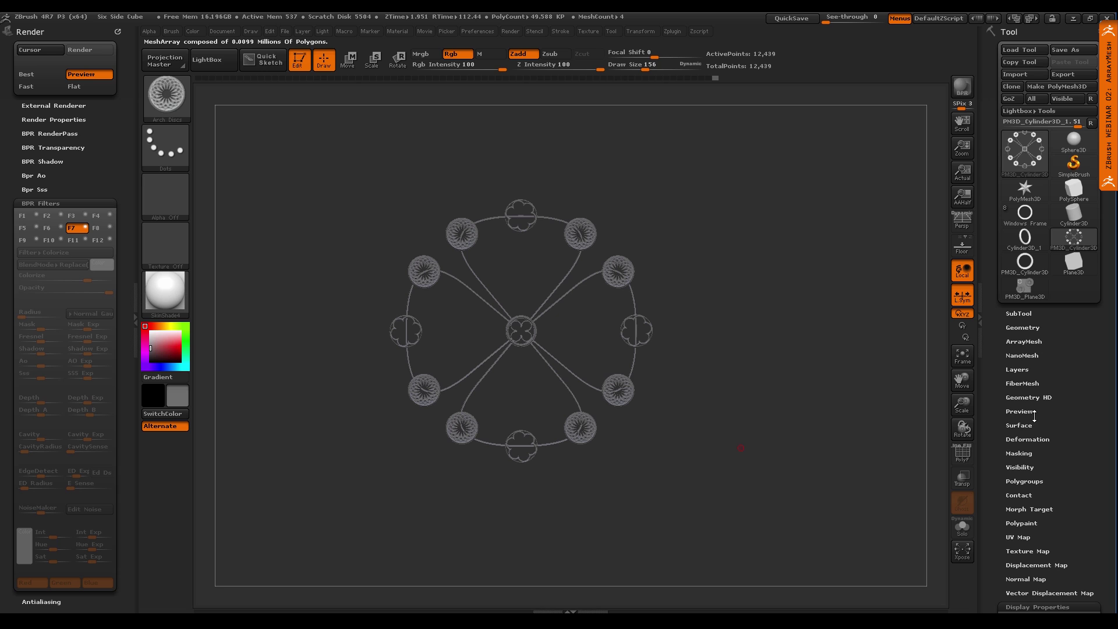
{"action": "left_click", "coordinate": [1024, 342]}
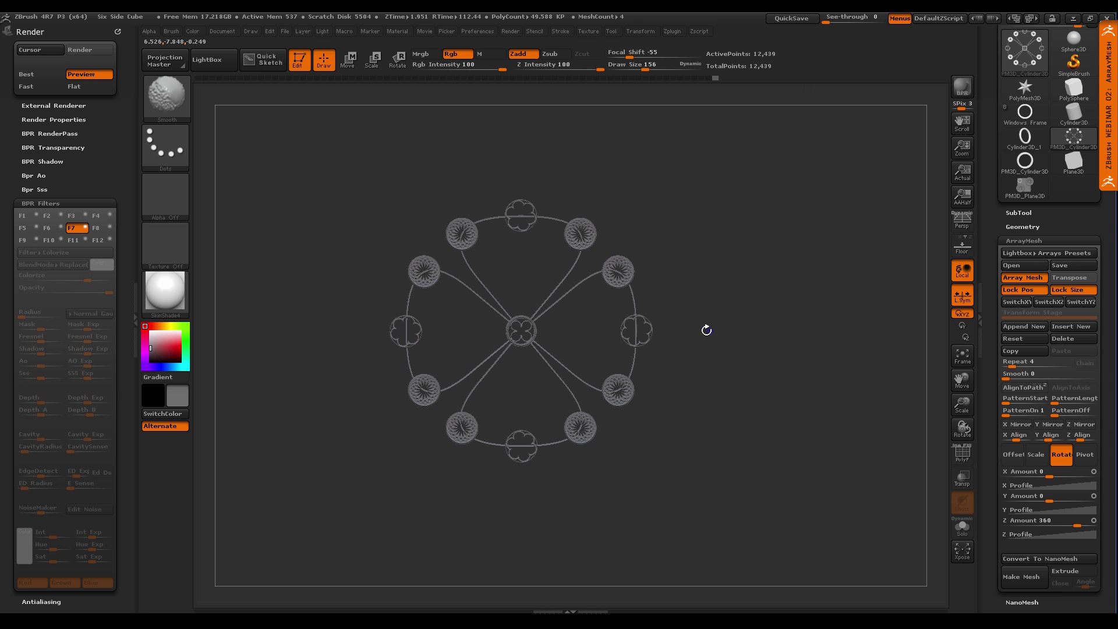
{"action": "key", "text": "shift+f"}
{"action": "mouse_move", "coordinate": [553, 292]}
{"action": "right_mouse_down", "text": "alt"}
{"action": "mouse_move", "coordinate": [607, 300]}
{"action": "mouse_move", "coordinate": [633, 321]}
{"action": "mouse_move", "coordinate": [584, 315]}
{"action": "mouse_move", "coordinate": [593, 330]}
{"action": "mouse_move", "coordinate": [584, 324]}
{"action": "right_mouse_up", "text": "alt"}
Set ZModeler's polygon action to QMesh on A Single Poly and pull symmetric blocks inward from the upper petal's side arms
{"action": "key", "text": "b"}
{"action": "key", "text": "z"}
{"action": "key", "text": "m"}
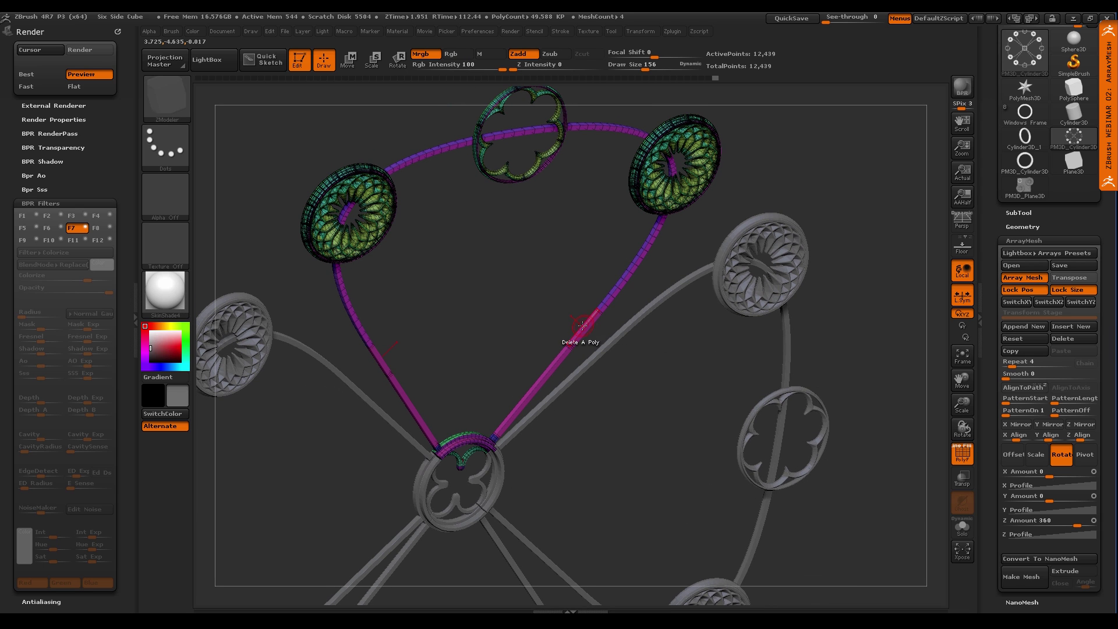
{"action": "key", "text": "space"}
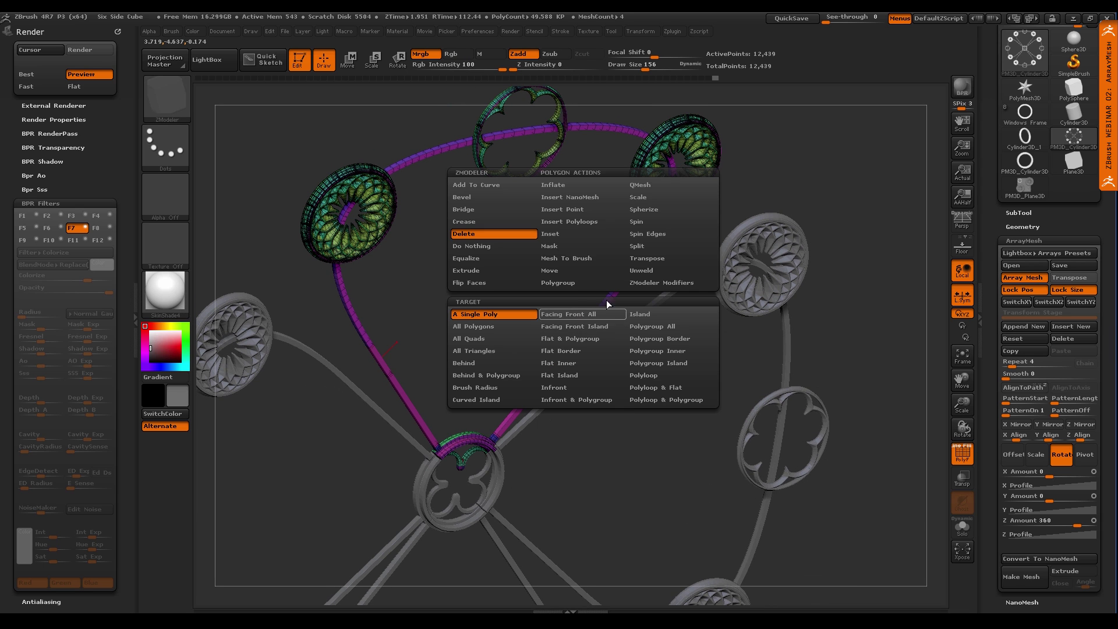
{"action": "left_click", "coordinate": [652, 186]}
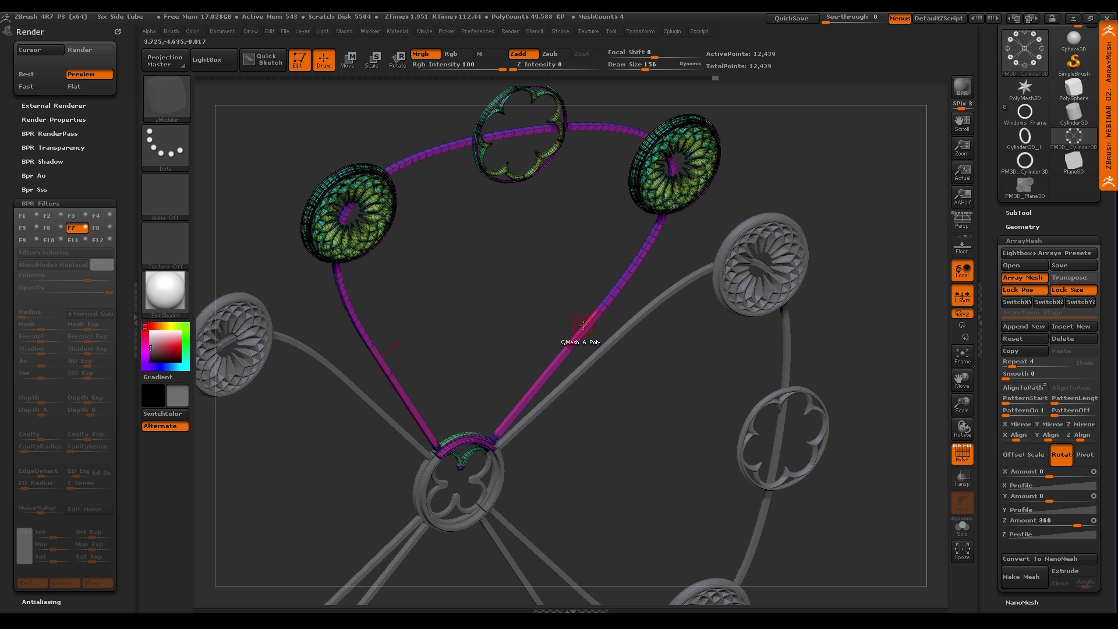
{"action": "left_click_drag", "start_coordinate": [575, 323], "coordinate": [470, 218]}
{"action": "left_click_drag", "start_coordinate": [663, 389], "coordinate": [631, 326], "text": "shift"}
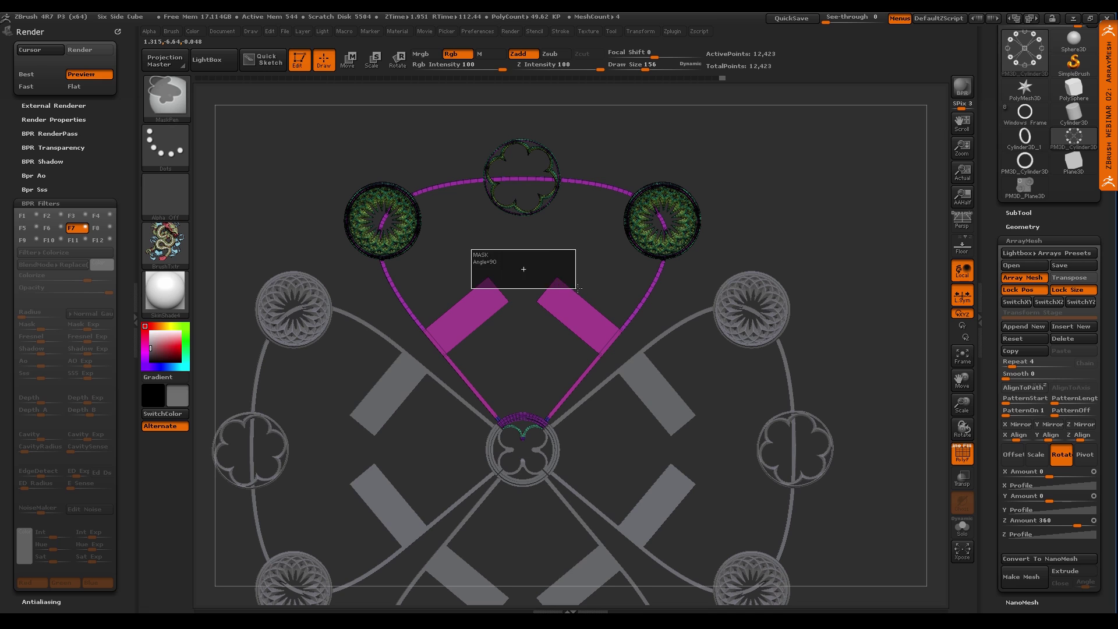
Mask all but the blocks' inner ends and move them along a transpose line so both end faces stand vertical
{"action": "key", "text": "ctrl+a"}
{"action": "key", "text": "w"}
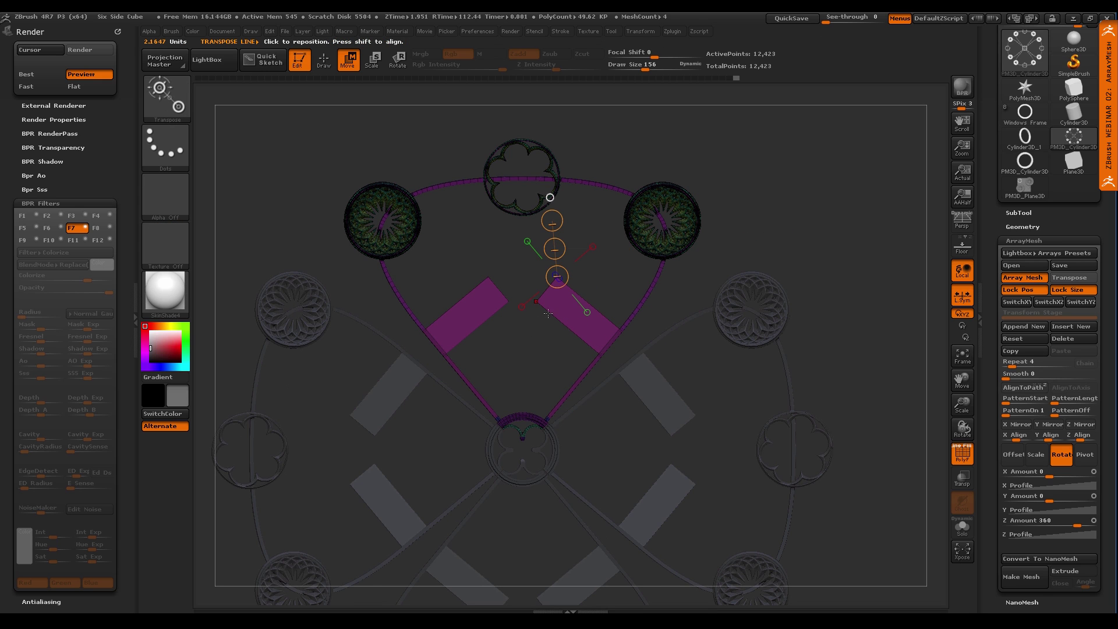
{"action": "left_click_drag", "start_coordinate": [547, 313], "coordinate": [644, 299], "text": "shift"}
{"action": "left_click_drag", "start_coordinate": [524, 320], "coordinate": [524, 170], "text": "shift"}
{"action": "left_click_drag", "start_coordinate": [523, 277], "coordinate": [523, 385], "text": "shift"}
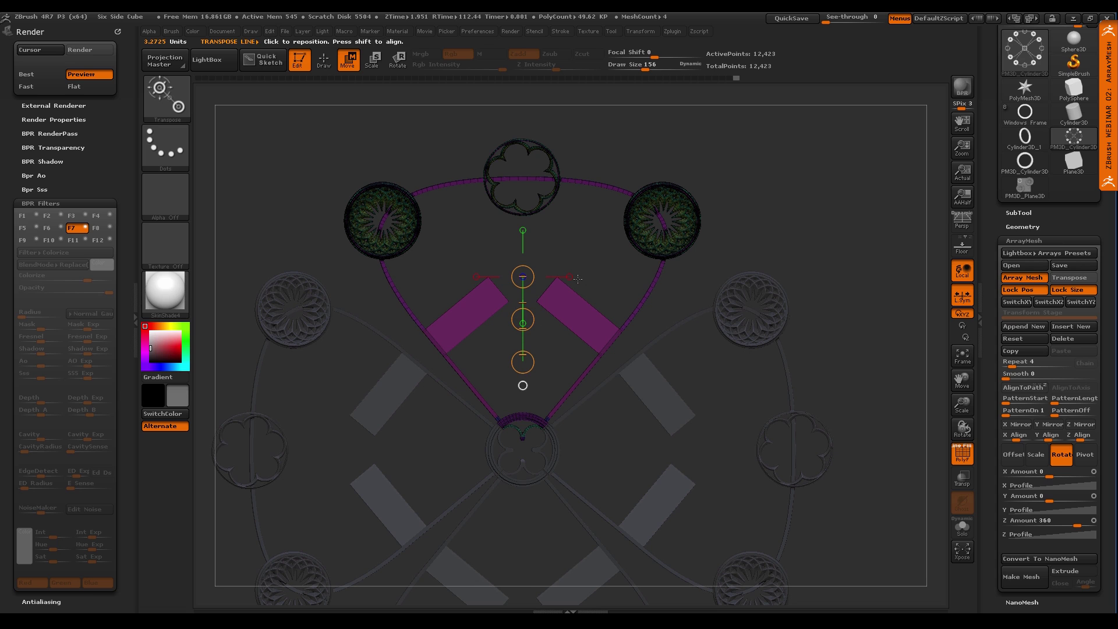
{"action": "left_click_drag", "start_coordinate": [523, 277], "coordinate": [611, 275], "text": "shift"}
{"action": "left_click", "coordinate": [596, 278]}
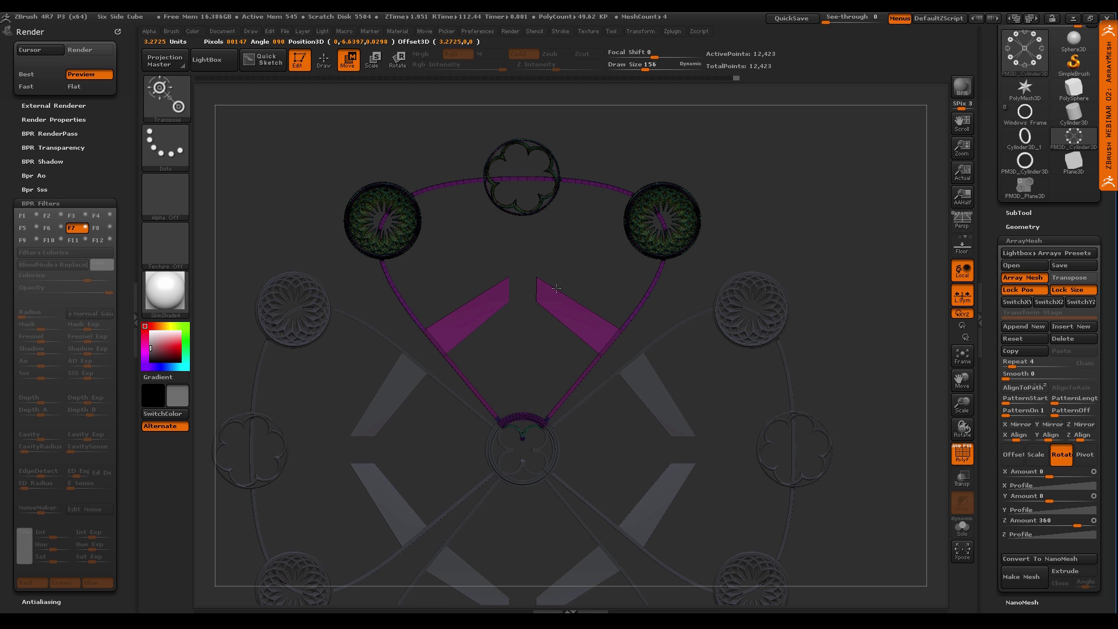
{"action": "left_click_drag", "start_coordinate": [523, 277], "coordinate": [631, 276], "text": "shift"}
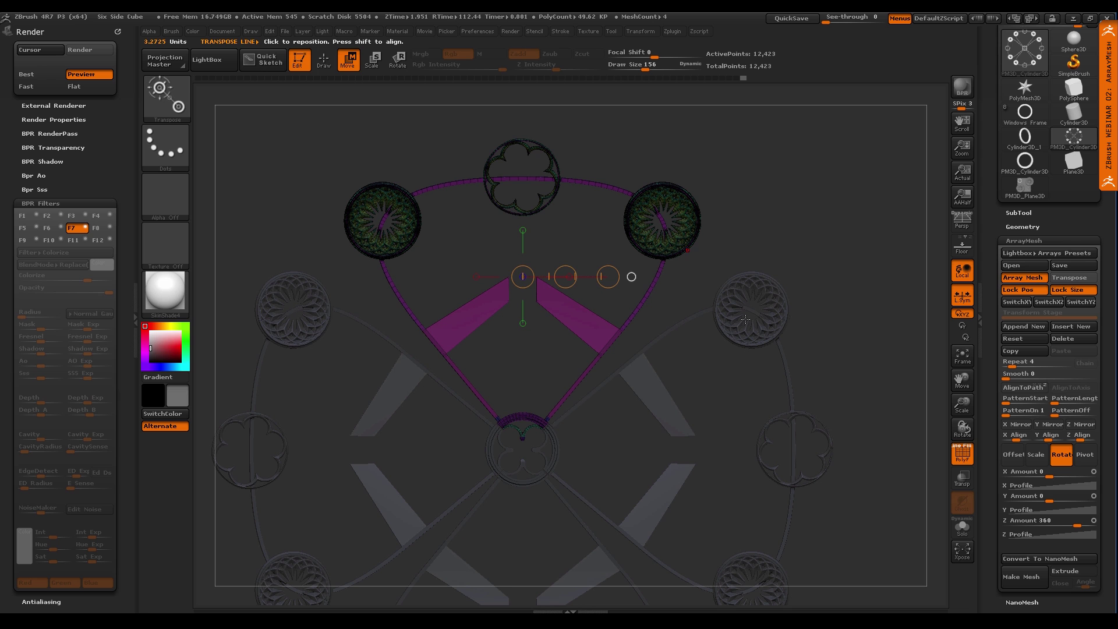
Bridge the facing ends of the two blocks with ZModeler to form one continuous arch across the petal
{"action": "key", "text": "q"}
{"action": "mouse_move", "coordinate": [704, 370]}
{"action": "left_mouse_down"}
{"action": "mouse_move", "coordinate": [579, 382]}
{"action": "mouse_move", "coordinate": [545, 327]}
{"action": "mouse_move", "coordinate": [550, 350]}
{"action": "mouse_move", "coordinate": [504, 327]}
{"action": "mouse_move", "coordinate": [514, 304]}
{"action": "mouse_move", "coordinate": [496, 308]}
{"action": "left_mouse_up"}
{"action": "key", "text": "b"}
{"action": "key", "text": "z"}
{"action": "key", "text": "m"}
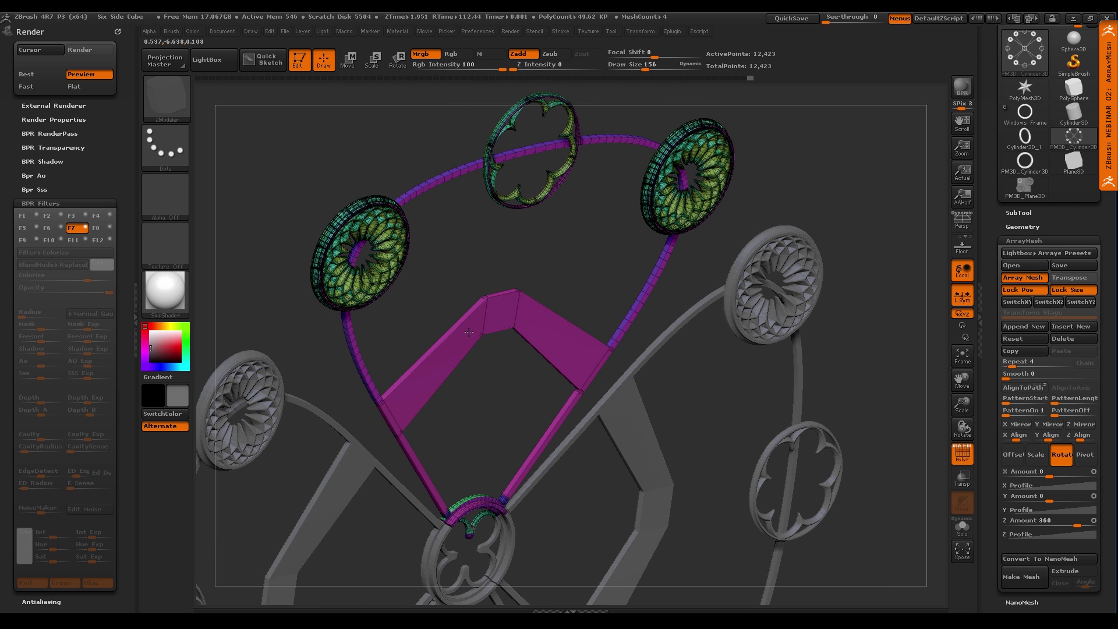
{"action": "left_click_drag", "start_coordinate": [551, 385], "coordinate": [658, 382], "text": "alt"}
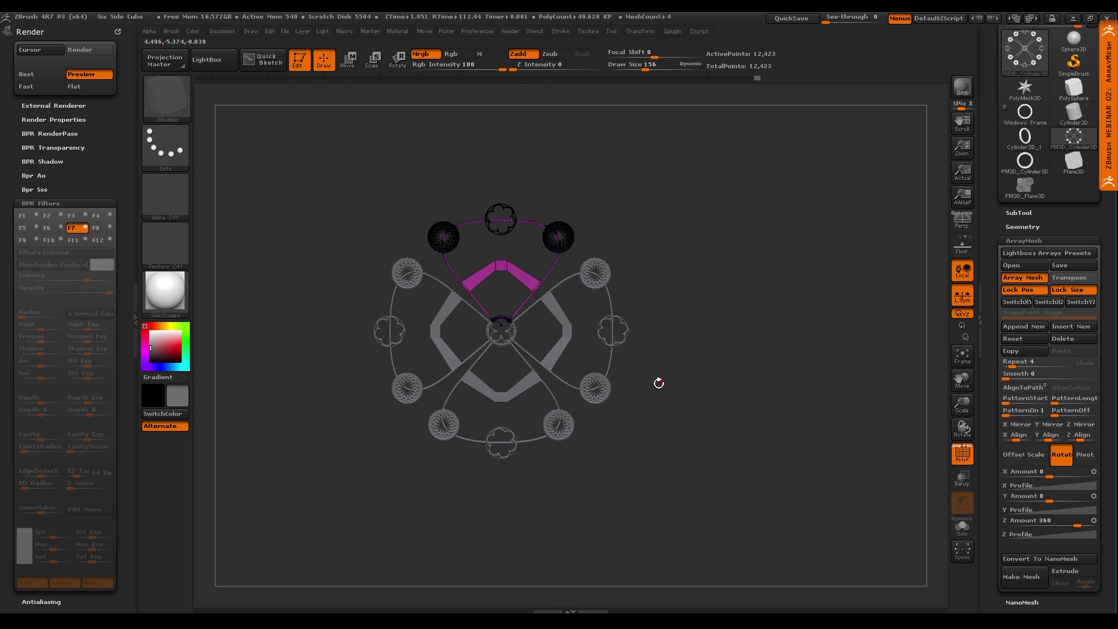
Isolate the arch's middle section with an inverted mask and move it outward to make the peak taller
{"action": "right_click_drag", "start_coordinate": [522, 280], "coordinate": [574, 375], "text": "alt"}
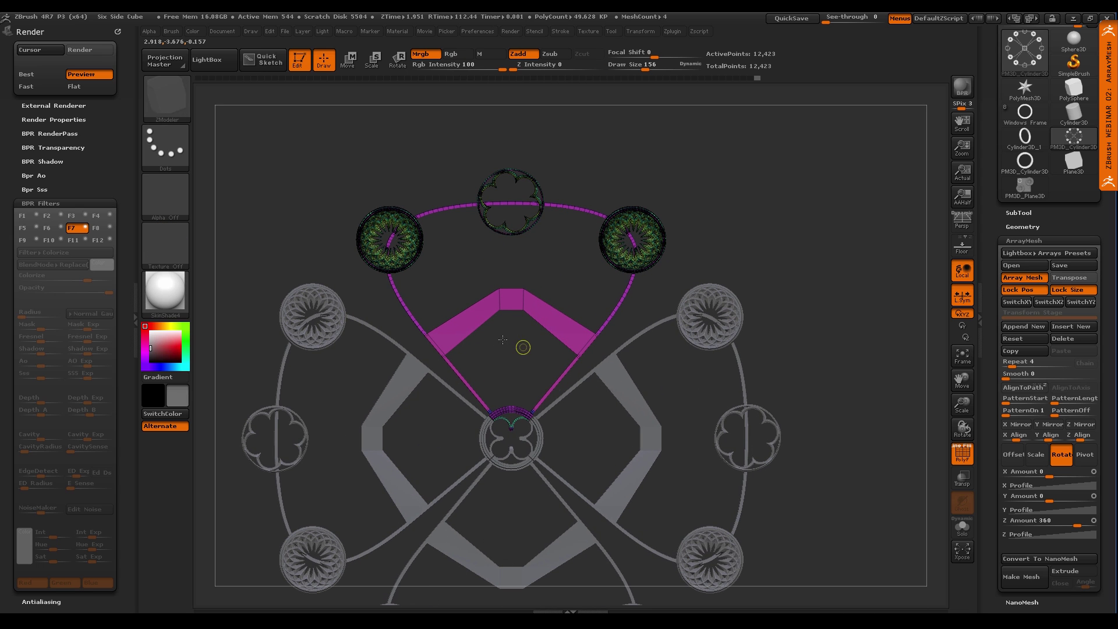
{"action": "mouse_move", "coordinate": [490, 266]}
{"action": "left_mouse_down", "text": "ctrl"}
{"action": "mouse_move", "coordinate": [529, 320]}
{"action": "mouse_move", "coordinate": [550, 300]}
{"action": "mouse_move", "coordinate": [558, 329]}
{"action": "left_mouse_up", "text": "ctrl"}
{"action": "left_click", "coordinate": [530, 355], "text": "ctrl"}
{"action": "key", "text": "w"}
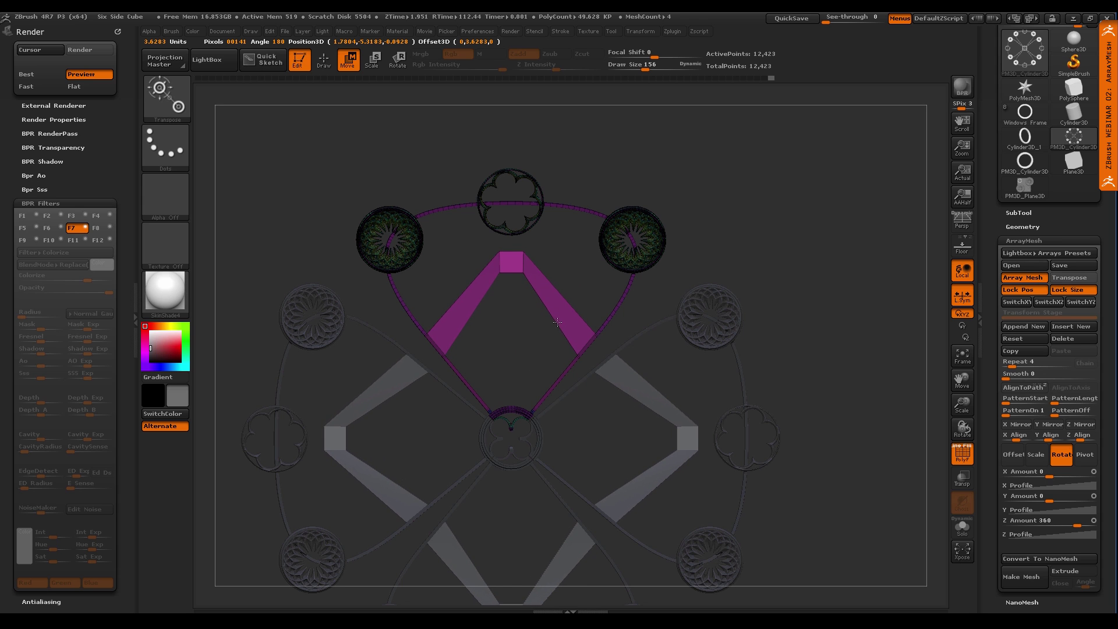
Isolate the inner corner of the arch's peak with a mask and move it toward the window's centre to thicken the band
{"action": "left_click_drag", "start_coordinate": [497, 327], "coordinate": [502, 341], "text": "ctrl"}
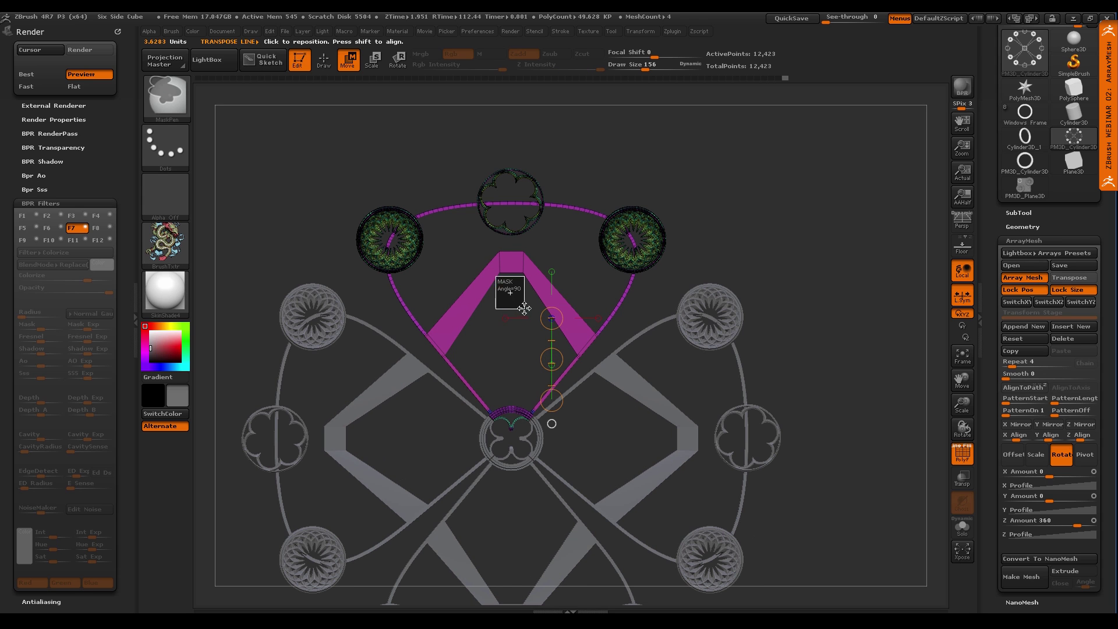
{"action": "left_click", "coordinate": [511, 286], "text": "ctrl"}
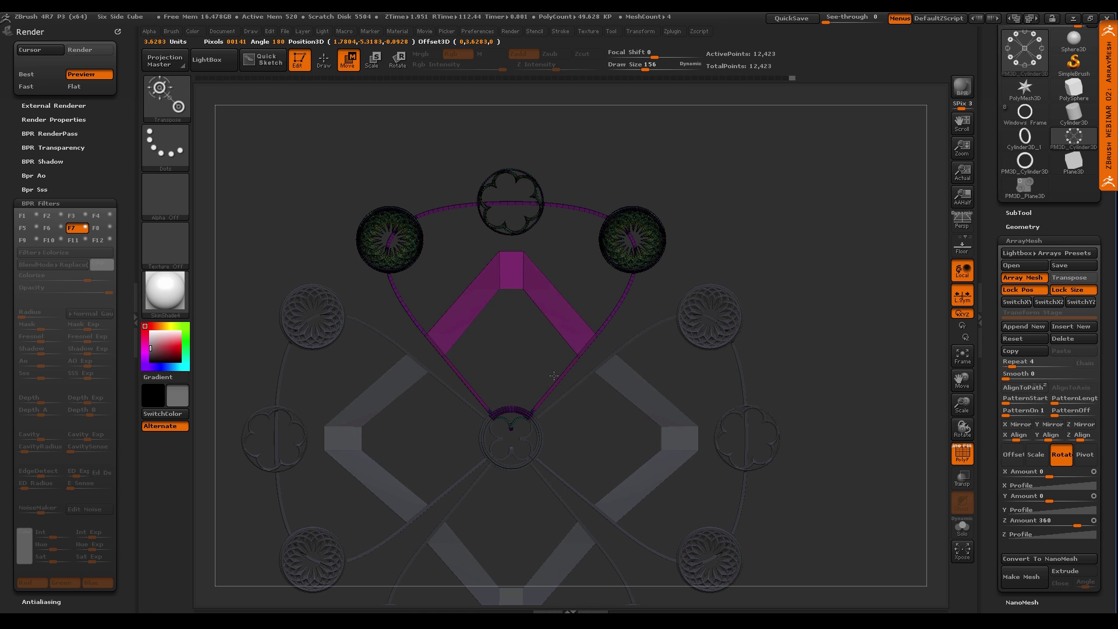
{"action": "left_click_drag", "start_coordinate": [555, 380], "coordinate": [556, 393]}
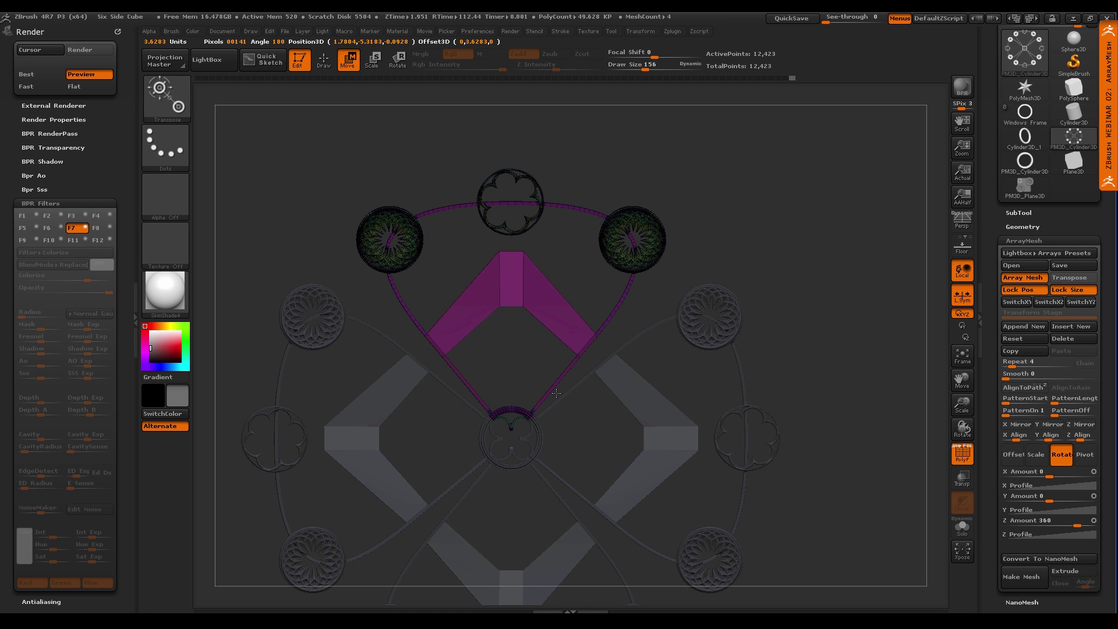
Insert multiple edge loops along the arch with ZModeler and delete the surplus ones, keeping narrow strips along its edges
{"action": "left_click_drag", "start_coordinate": [810, 369], "coordinate": [768, 402], "text": "alt"}
{"action": "mouse_move", "coordinate": [768, 385]}
{"action": "left_mouse_down"}
{"action": "mouse_move", "coordinate": [753, 368]}
{"action": "mouse_move", "coordinate": [758, 360]}
{"action": "mouse_move", "coordinate": [772, 369]}
{"action": "left_mouse_up"}
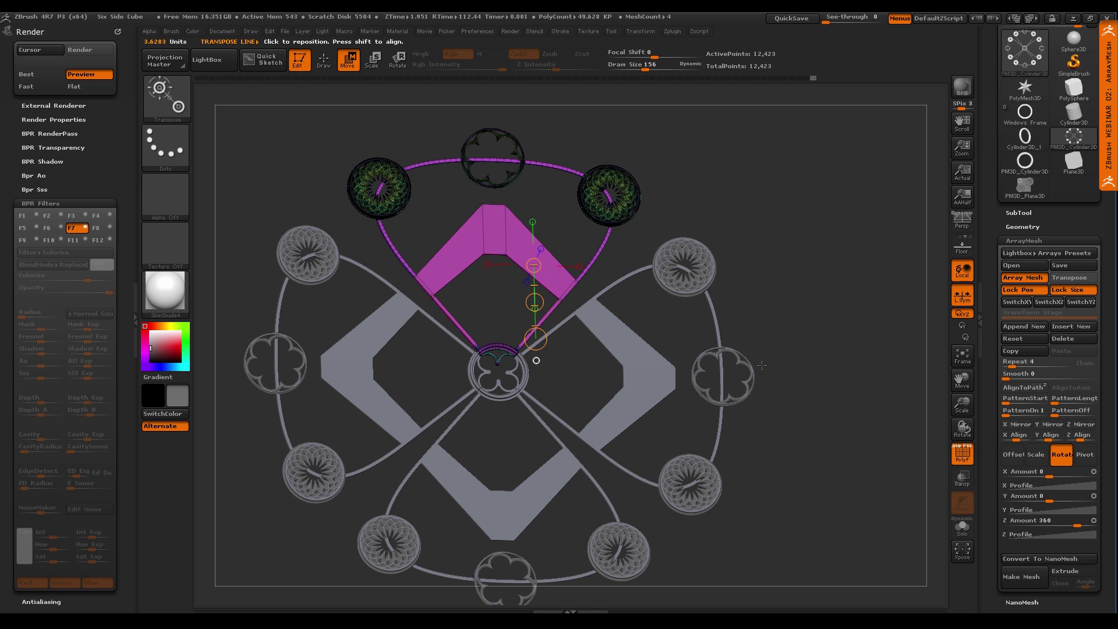
{"action": "key", "text": "b"}
{"action": "key", "text": "z"}
{"action": "key", "text": "m"}
{"action": "key", "text": "space"}
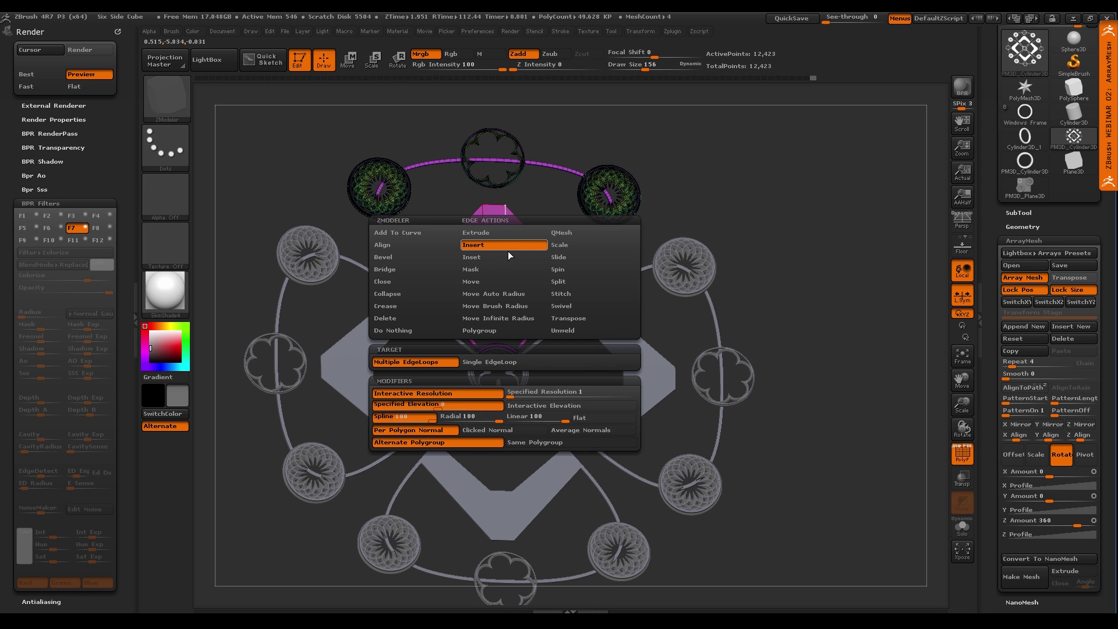
{"action": "left_click_drag", "start_coordinate": [502, 214], "coordinate": [508, 198]}
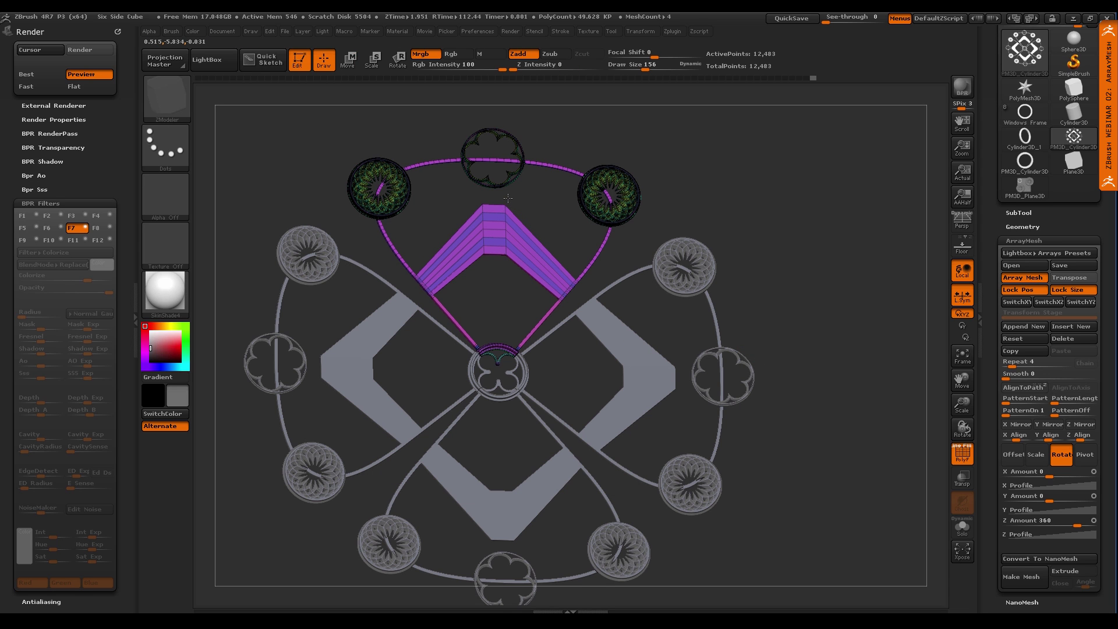
{"action": "left_click", "coordinate": [517, 230], "text": "alt"}
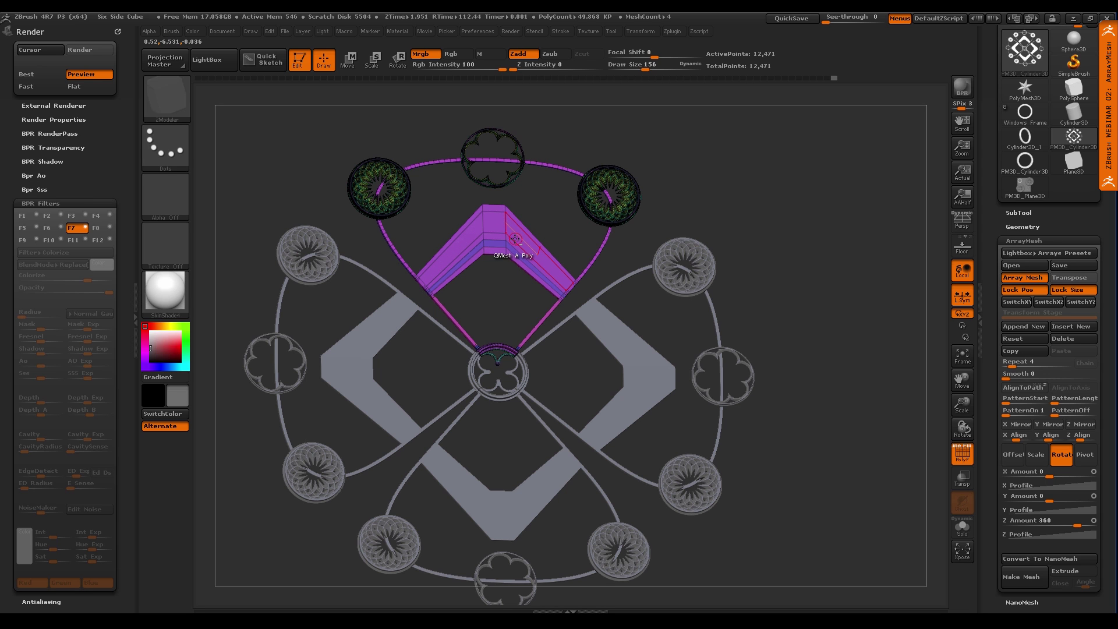
{"action": "left_click", "coordinate": [515, 244], "text": "alt"}
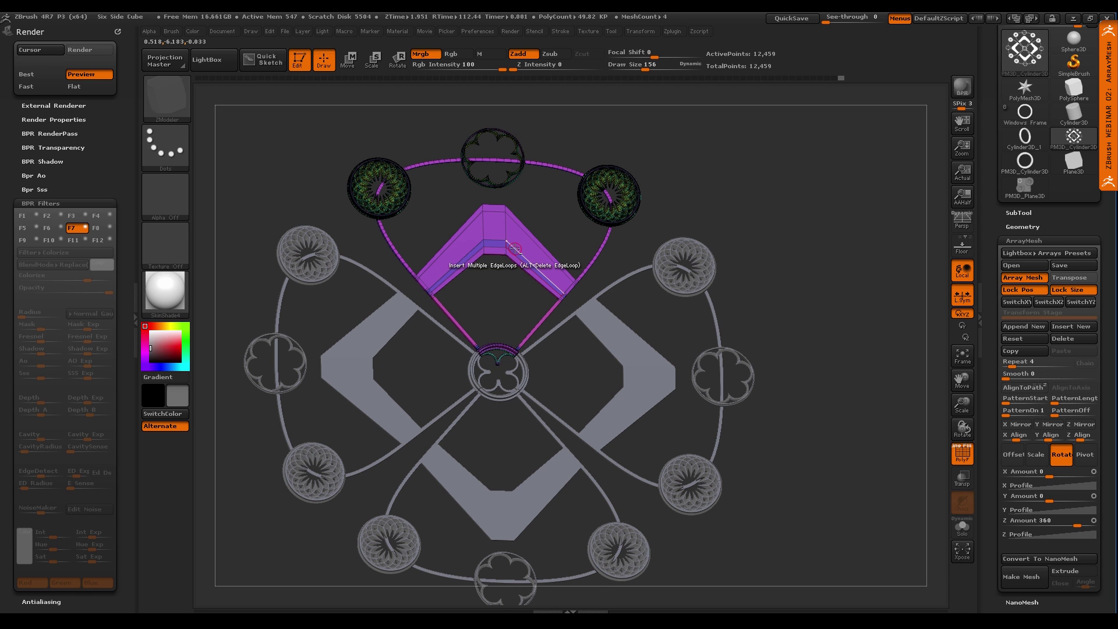
{"action": "left_click", "coordinate": [515, 248], "text": "alt"}
{"action": "right_click_drag", "start_coordinate": [518, 256], "coordinate": [575, 307], "text": "ctrl"}
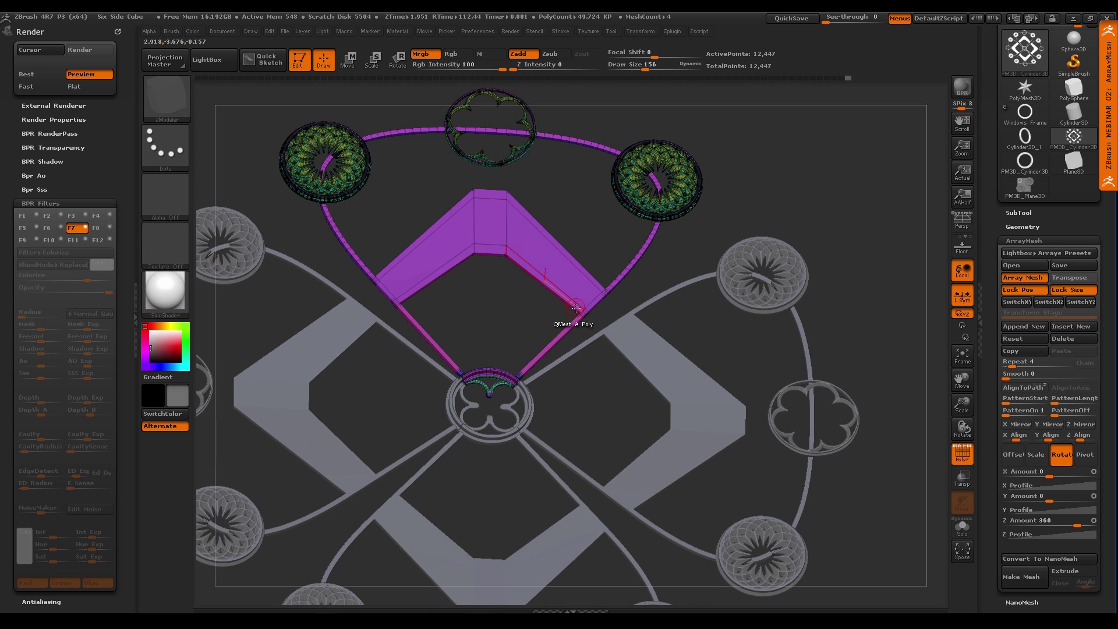
QMesh the arch's strips with the Polyloop & Flat target to give the band a stepped profile
{"action": "key", "text": "space"}
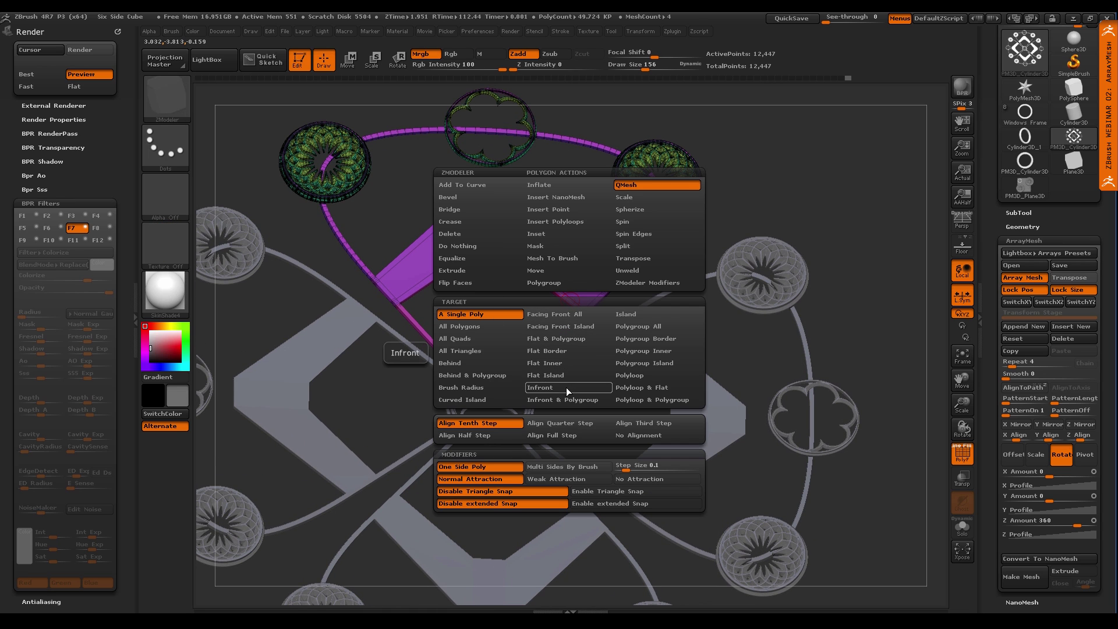
{"action": "left_click", "coordinate": [674, 387]}
{"action": "left_click_drag", "start_coordinate": [563, 295], "coordinate": [566, 269]}
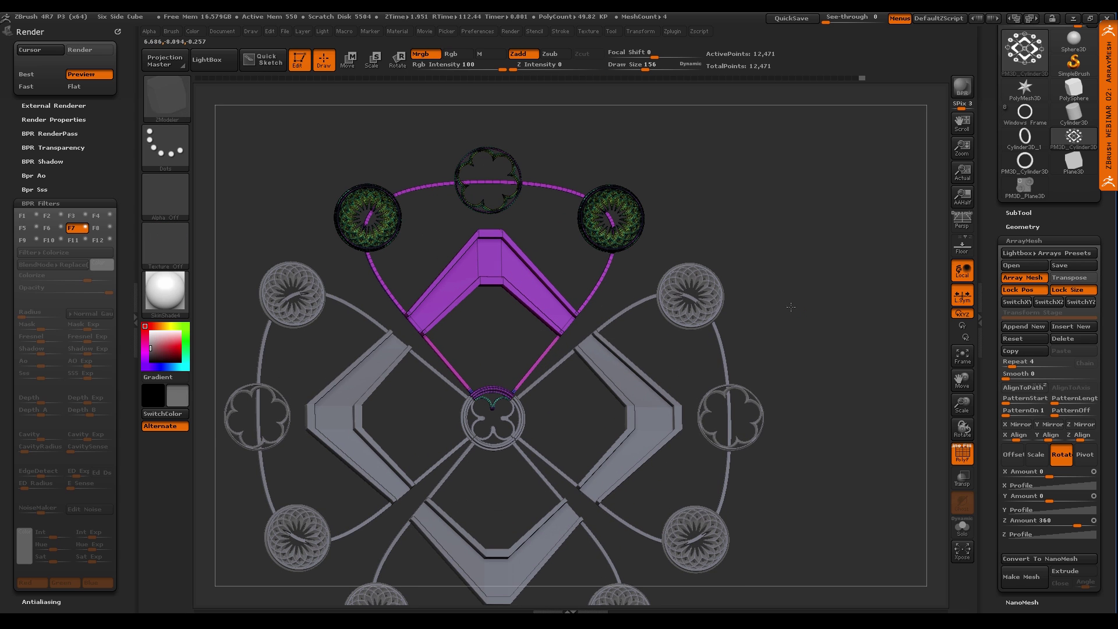
{"action": "left_click_drag", "start_coordinate": [736, 293], "coordinate": [739, 312], "text": "shift"}
Select the Arch Discs brush and choose its four-lobed disc as the mesh to insert
{"action": "key", "text": "F1"}
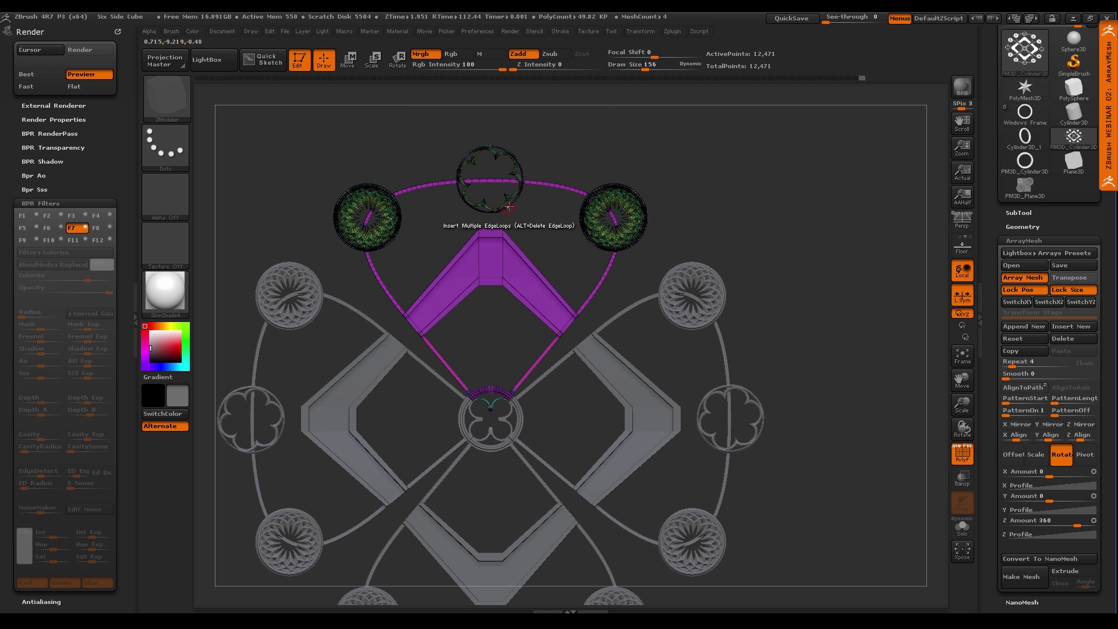
{"action": "key", "text": "b"}
{"action": "left_click", "coordinate": [436, 468]}
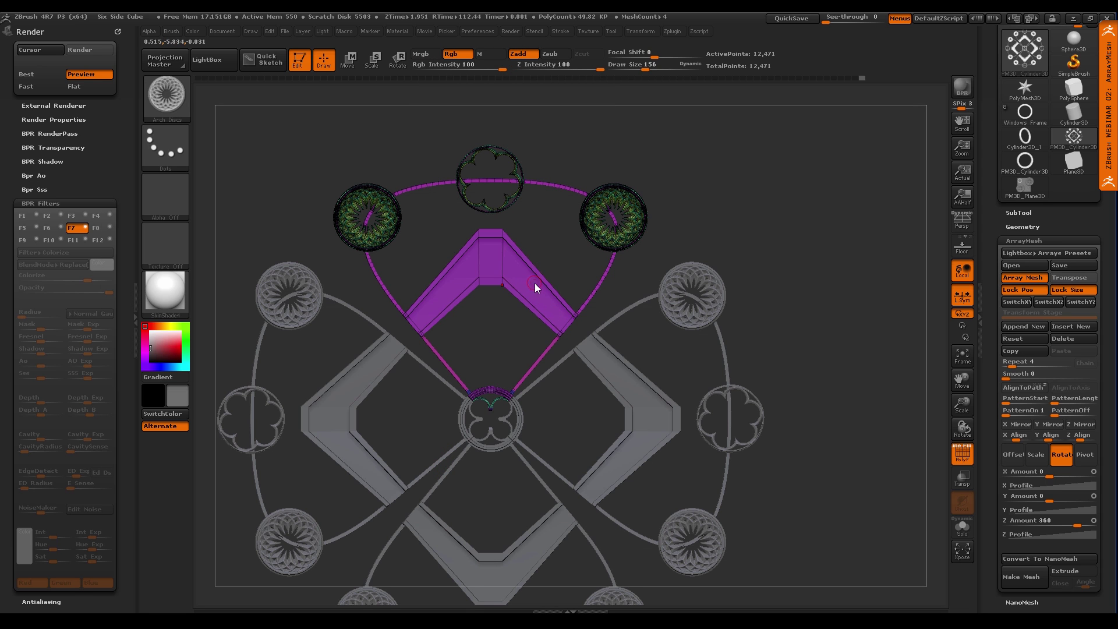
{"action": "key", "text": "m"}
{"action": "left_click", "coordinate": [419, 317]}
{"action": "scroll", "coordinate": [538, 337], "scroll_direction": "up", "scroll_amount": 3}
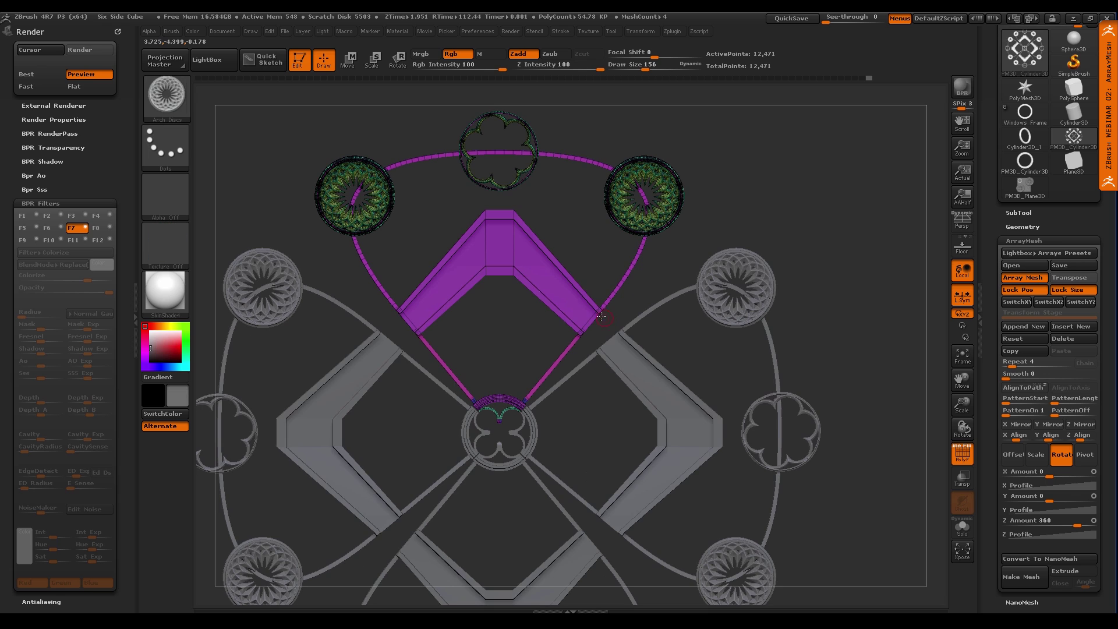
Undo the small four-lobed disc insertions on the arch
{"action": "key", "text": "ctrl+z"}
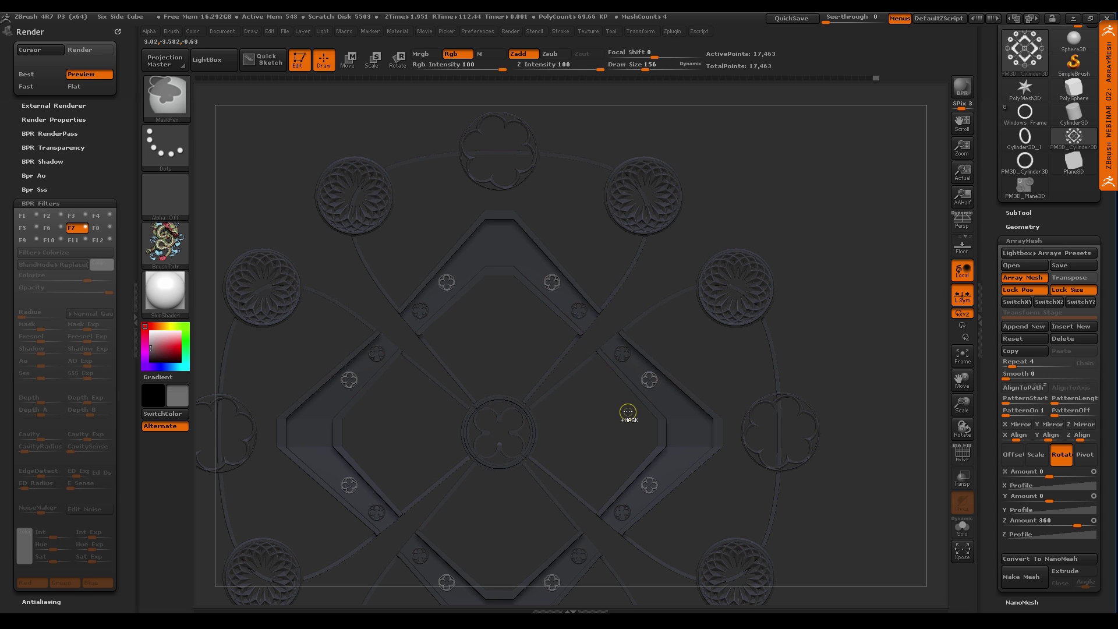
{"action": "key", "text": "ctrl+z"}
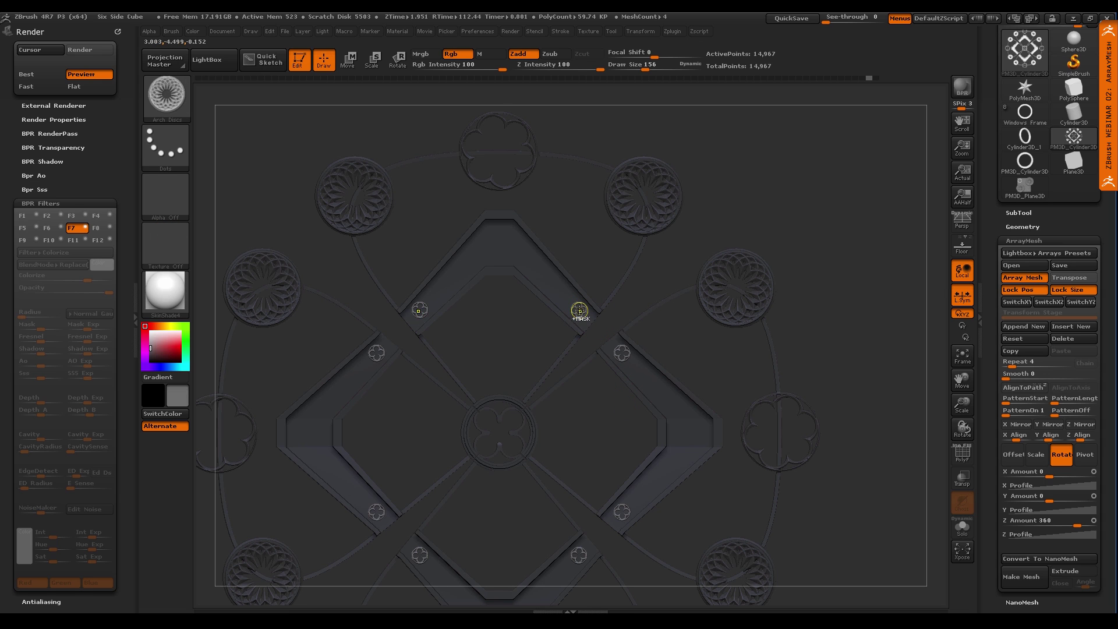
{"action": "key", "text": "ctrl+z"}
Enlarge the draw size to 219 and insert the four-lobed disc symmetrically near the lower ends of the arch
{"action": "key", "text": "s"}
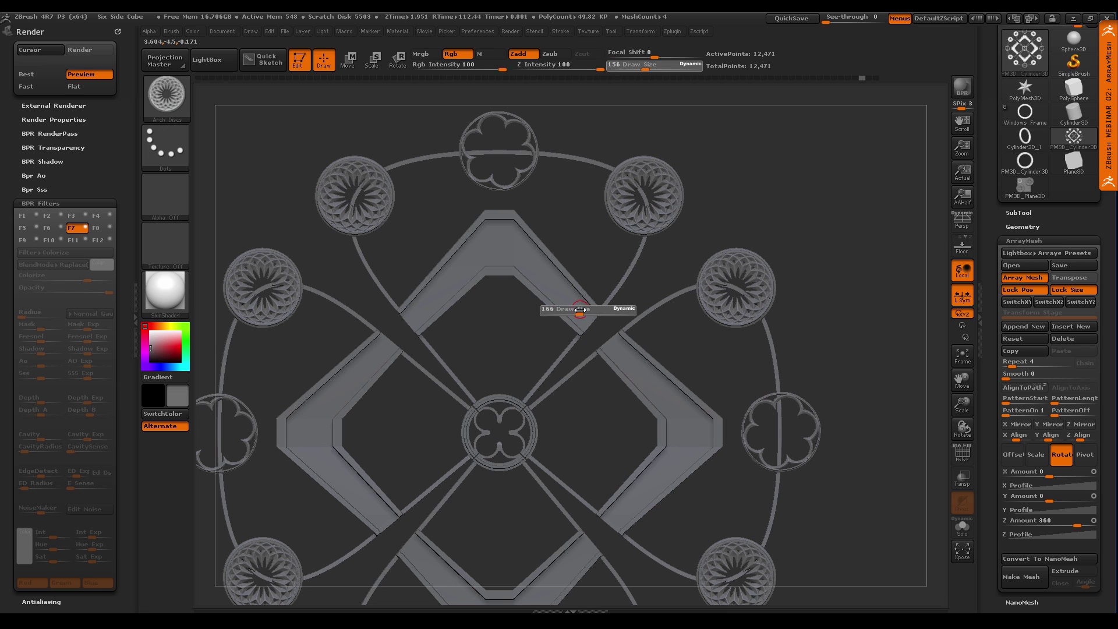
{"action": "left_click_drag", "start_coordinate": [584, 313], "coordinate": [579, 311]}
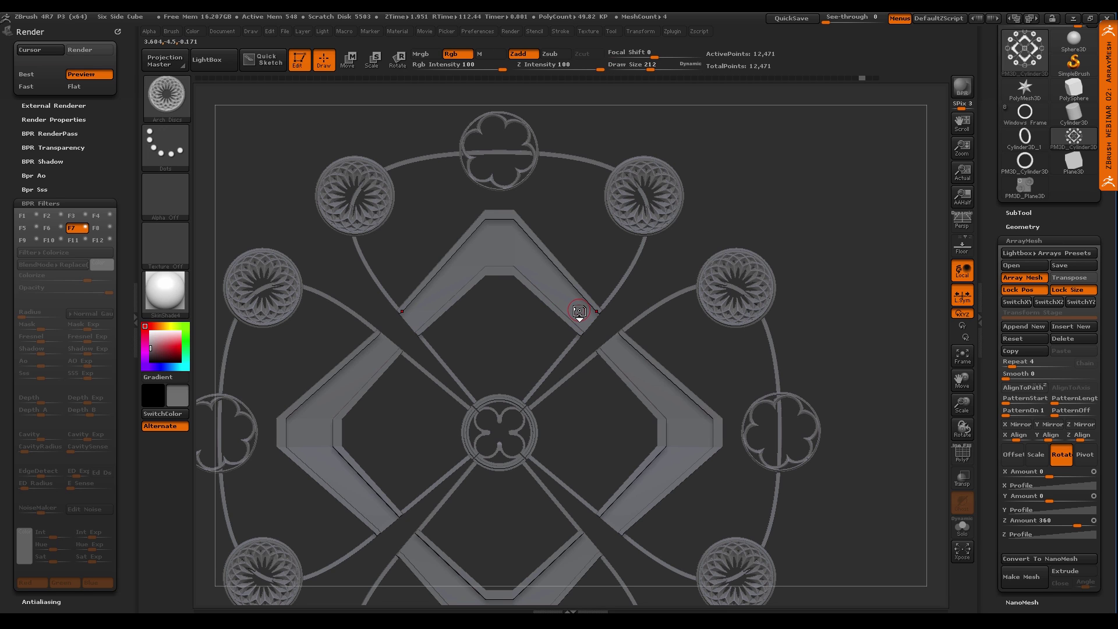
{"action": "key", "text": "shift+z"}
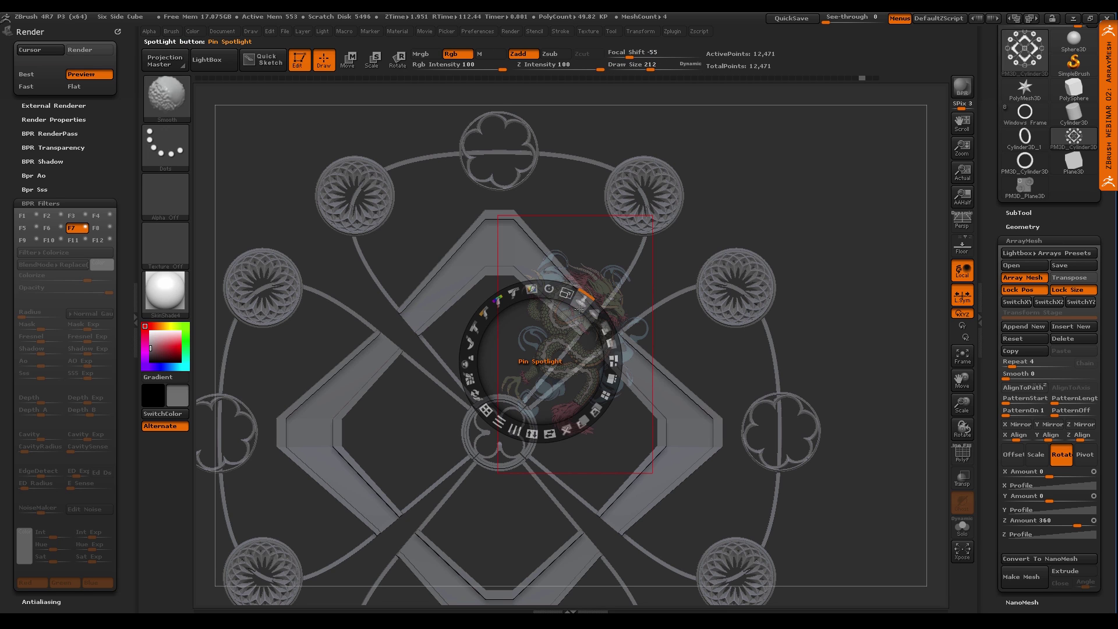
{"action": "key", "text": "shift+z"}
{"action": "key", "text": "s"}
{"action": "left_click", "coordinate": [577, 309]}
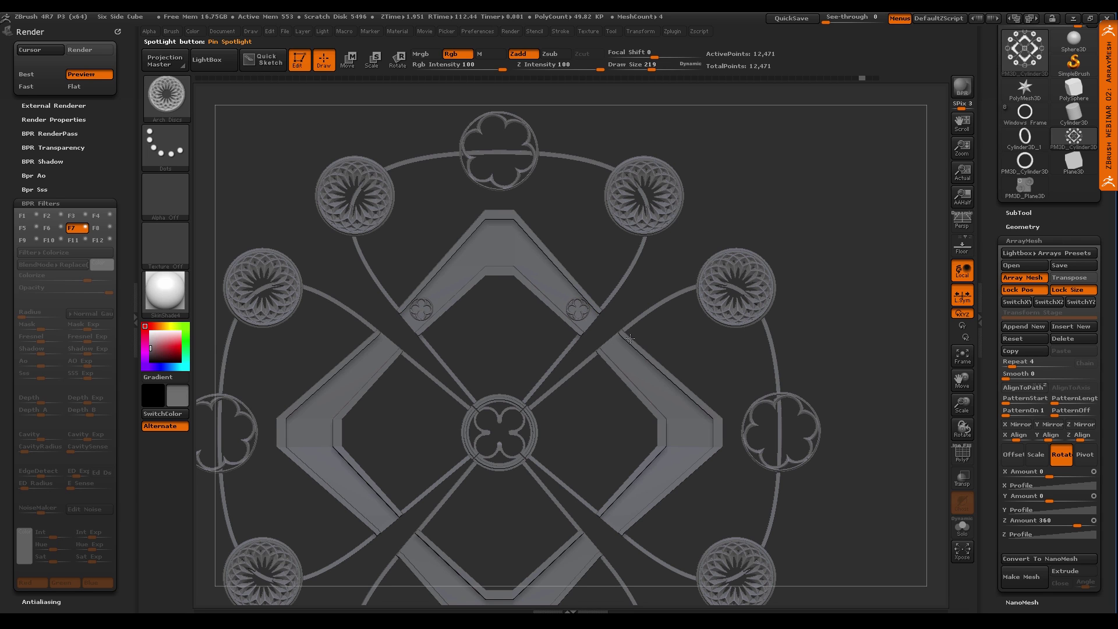
{"action": "left_click_drag", "start_coordinate": [826, 429], "coordinate": [818, 431], "text": "ctrl"}
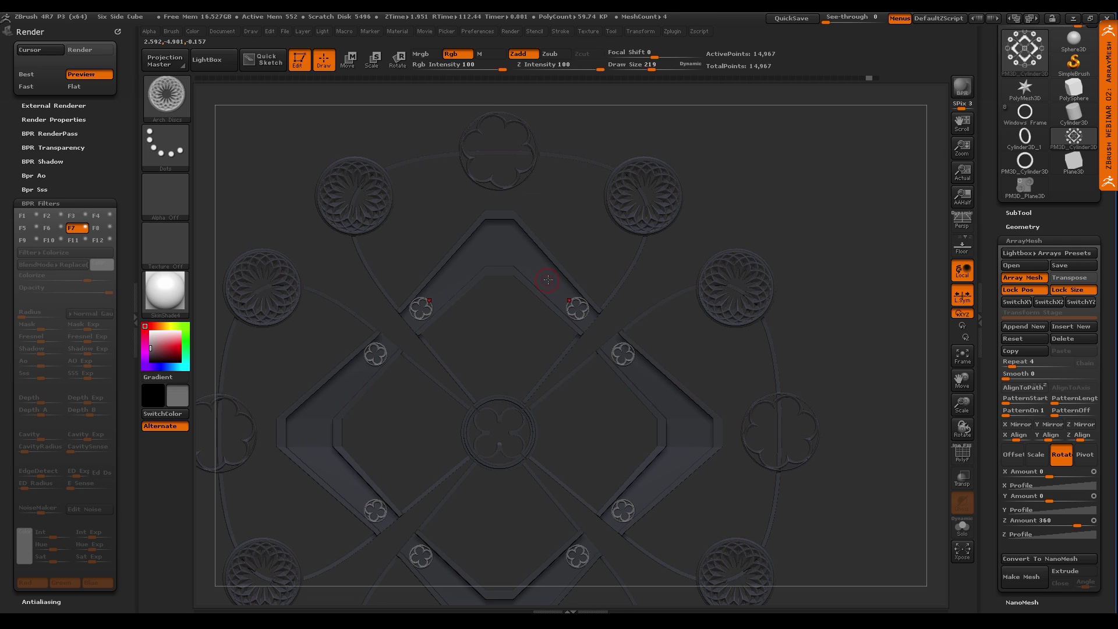
Try inserting a second pair of four-lobed discs further up the arch
{"action": "left_click_drag", "start_coordinate": [552, 284], "coordinate": [627, 327]}
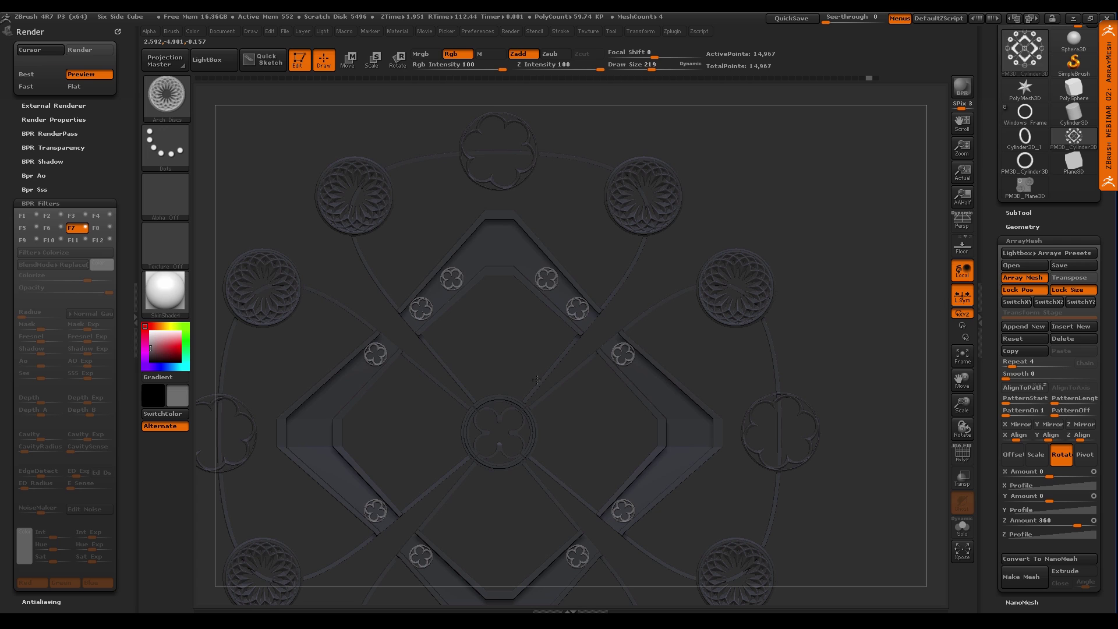
{"action": "left_click_drag", "start_coordinate": [647, 346], "coordinate": [648, 345], "text": "ctrl"}
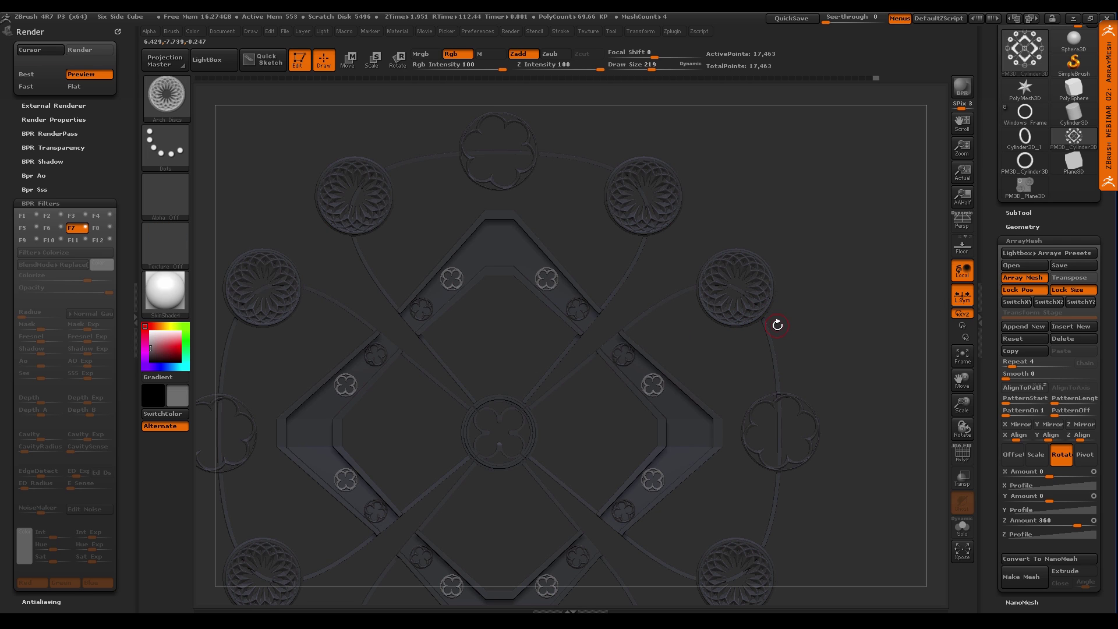
{"action": "key", "text": "ctrl"}
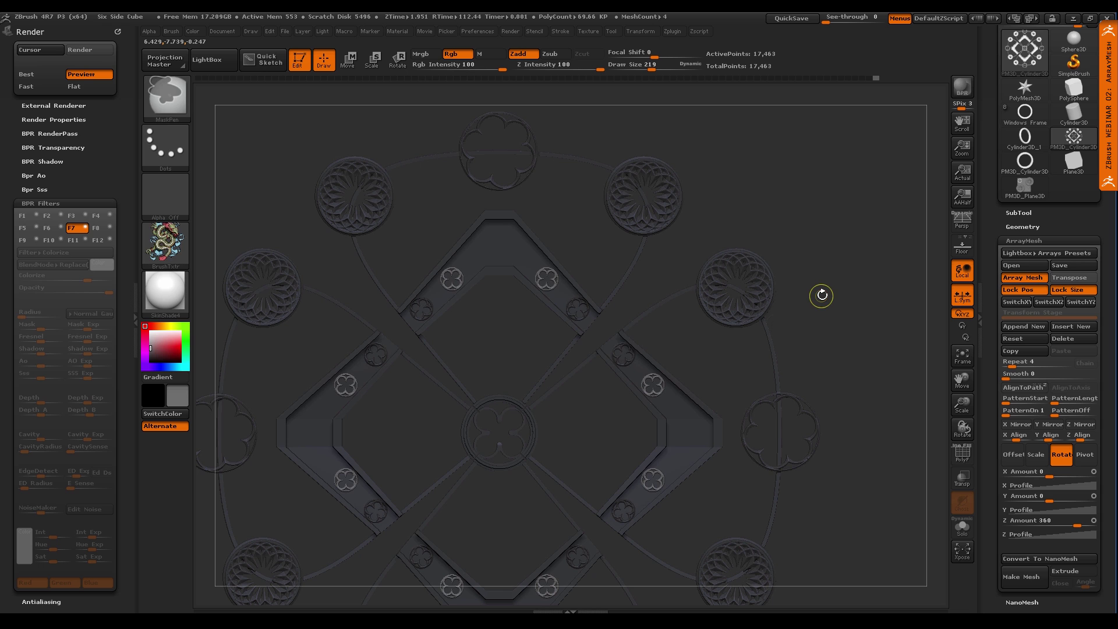
{"action": "key", "text": "ctrl+z"}
Turn on the polyframe display and lay a Transpose move line along the arch's right outer edge
{"action": "left_click_drag", "start_coordinate": [704, 392], "coordinate": [708, 369], "text": "alt"}
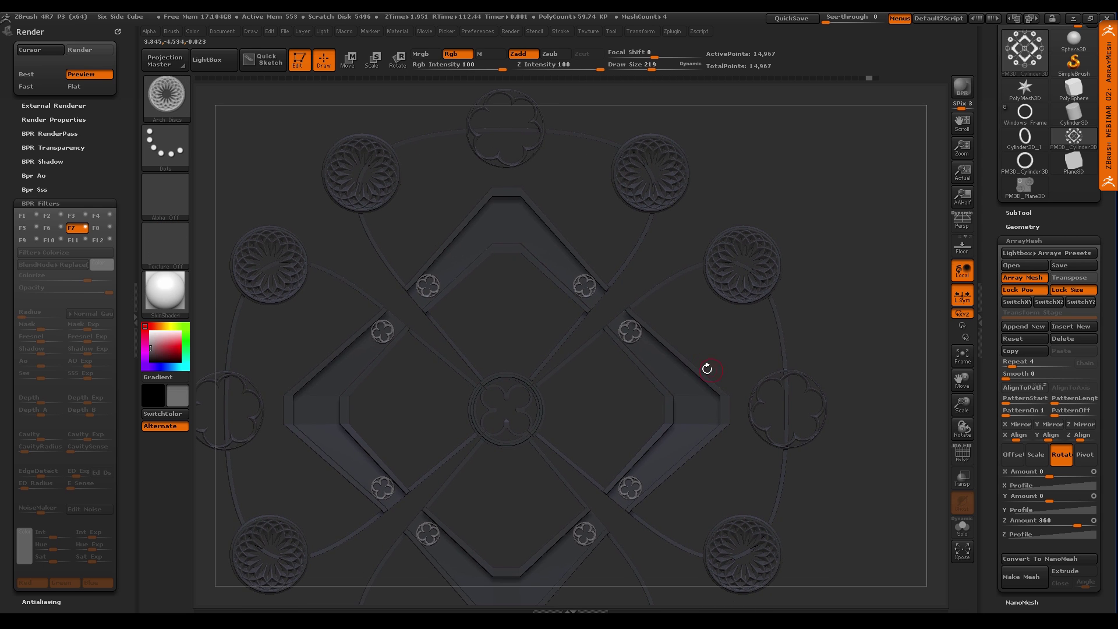
{"action": "mouse_move", "coordinate": [603, 290]}
{"action": "right_mouse_down", "text": "ctrl"}
{"action": "mouse_move", "coordinate": [602, 277]}
{"action": "mouse_move", "coordinate": [651, 382]}
{"action": "right_mouse_up", "text": "ctrl"}
{"action": "key", "text": "shift"}
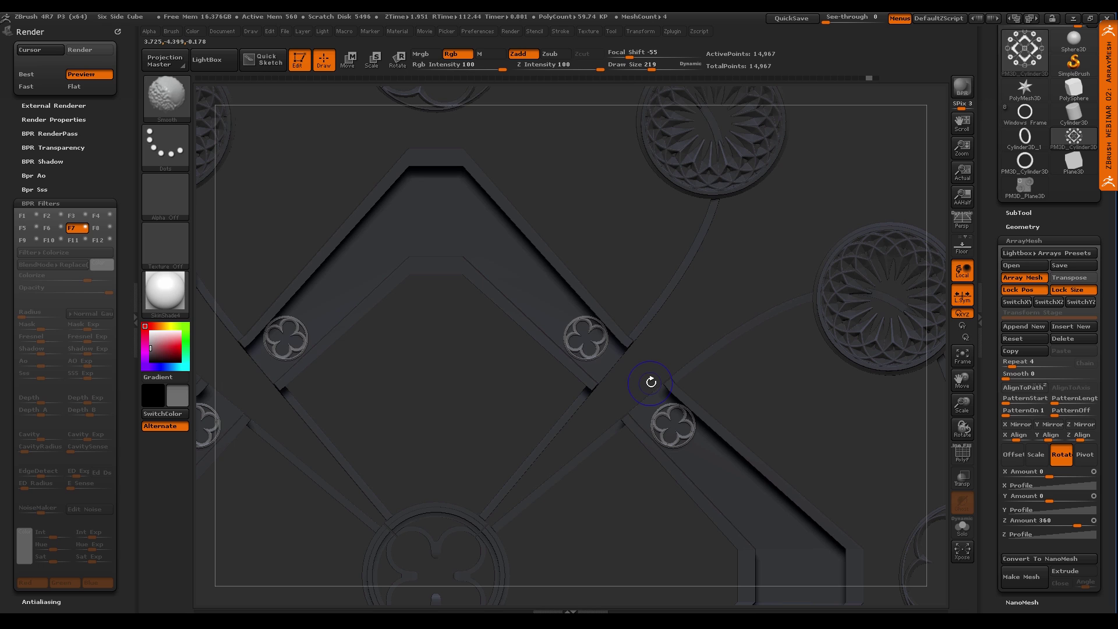
{"action": "key", "text": "shift+f"}
{"action": "right_click_drag", "start_coordinate": [582, 303], "coordinate": [507, 216]}
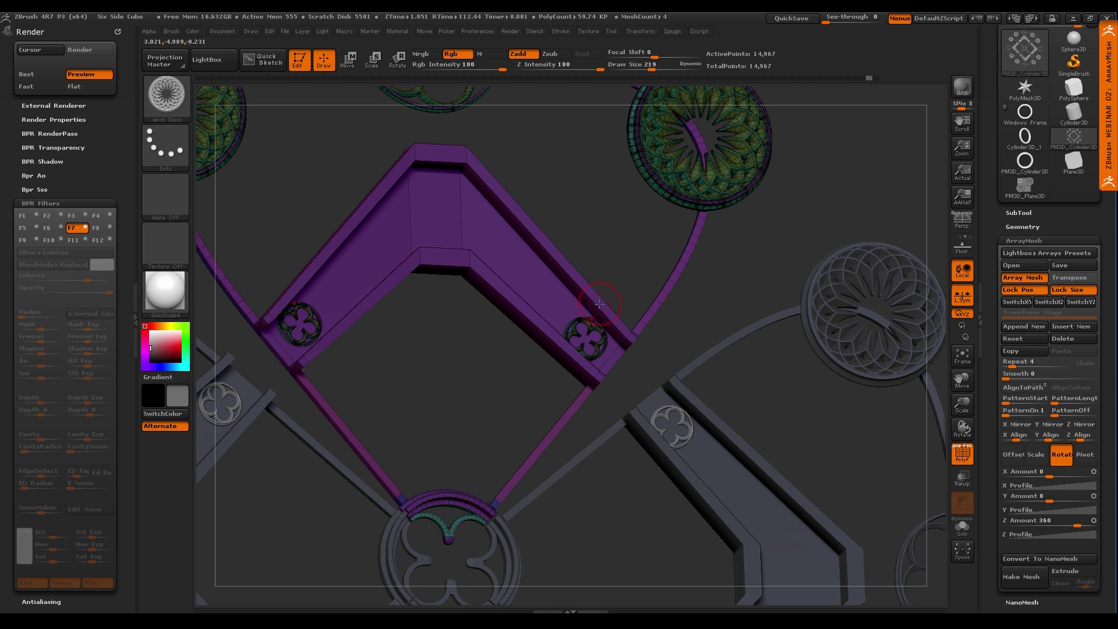
{"action": "key", "text": "w"}
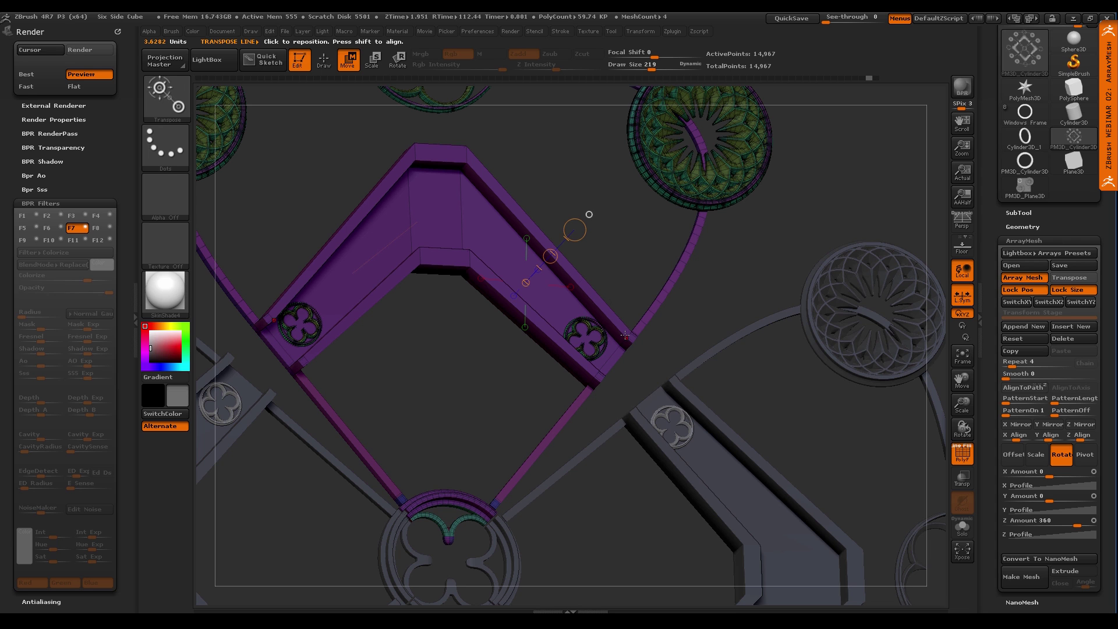
{"action": "left_click_drag", "start_coordinate": [625, 336], "coordinate": [468, 167]}
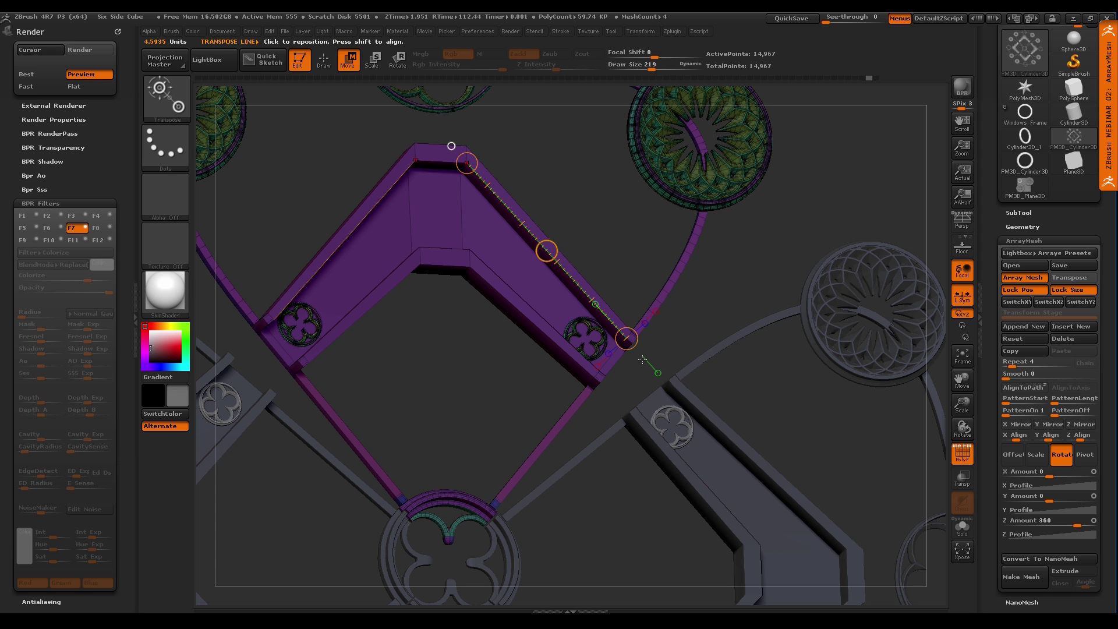
Realign the Transpose line to the arch's right inner edge and duplicate the four-lobed disc pair twice toward the peak
{"action": "mouse_move", "coordinate": [624, 384]}
{"action": "left_mouse_down"}
{"action": "mouse_move", "coordinate": [597, 382]}
{"action": "mouse_move", "coordinate": [488, 239]}
{"action": "left_mouse_up"}
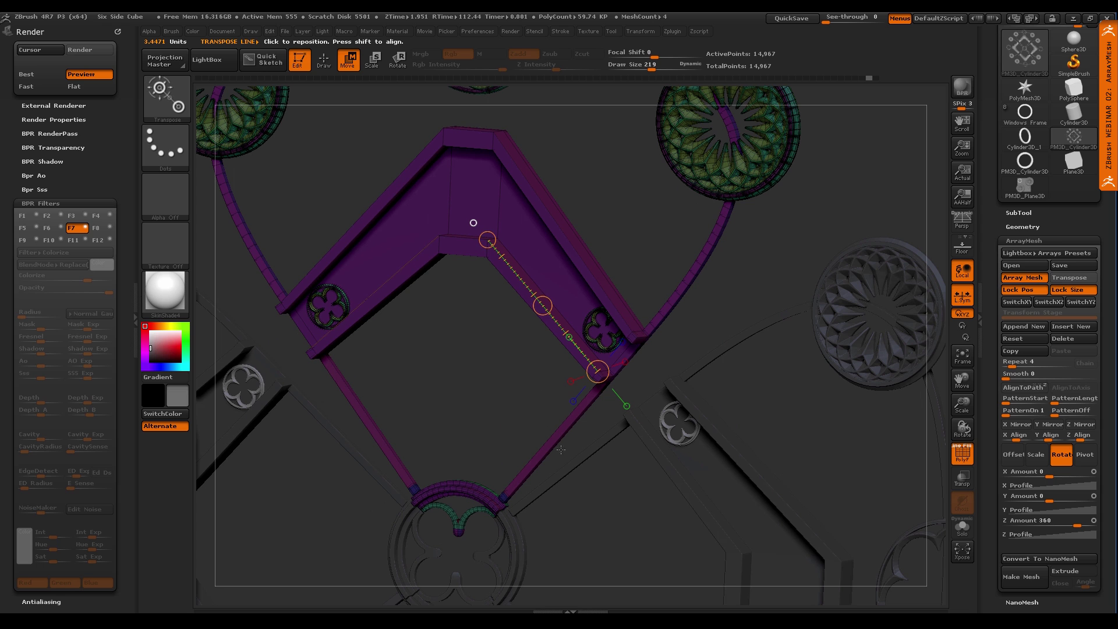
{"action": "left_click_drag", "start_coordinate": [592, 536], "coordinate": [607, 522]}
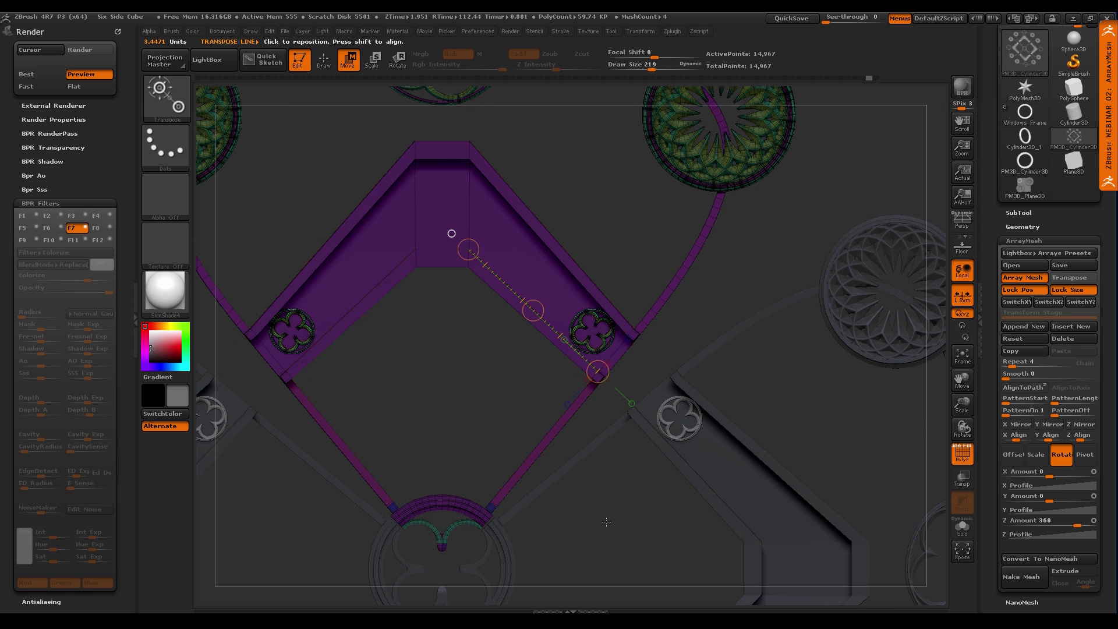
{"action": "left_click_drag", "start_coordinate": [533, 311], "coordinate": [490, 267], "text": "ctrl"}
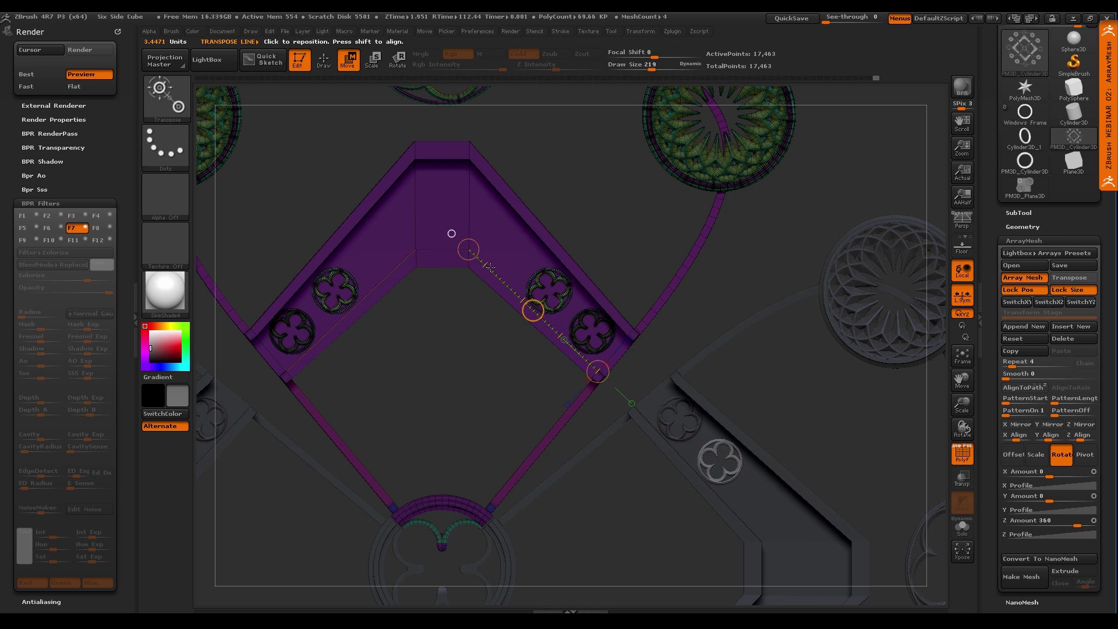
{"action": "left_click", "coordinate": [489, 267], "text": "ctrl"}
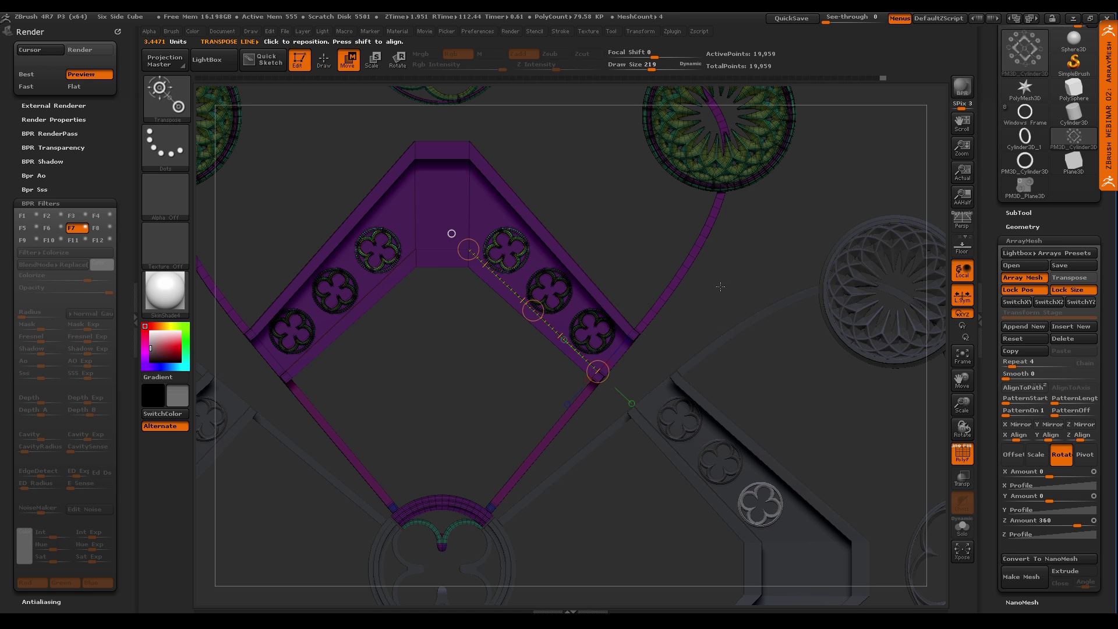
Preview the decorated arch with Dynamic Subdivision, restore the unsmoothed display and check the window
{"action": "key", "text": "d"}
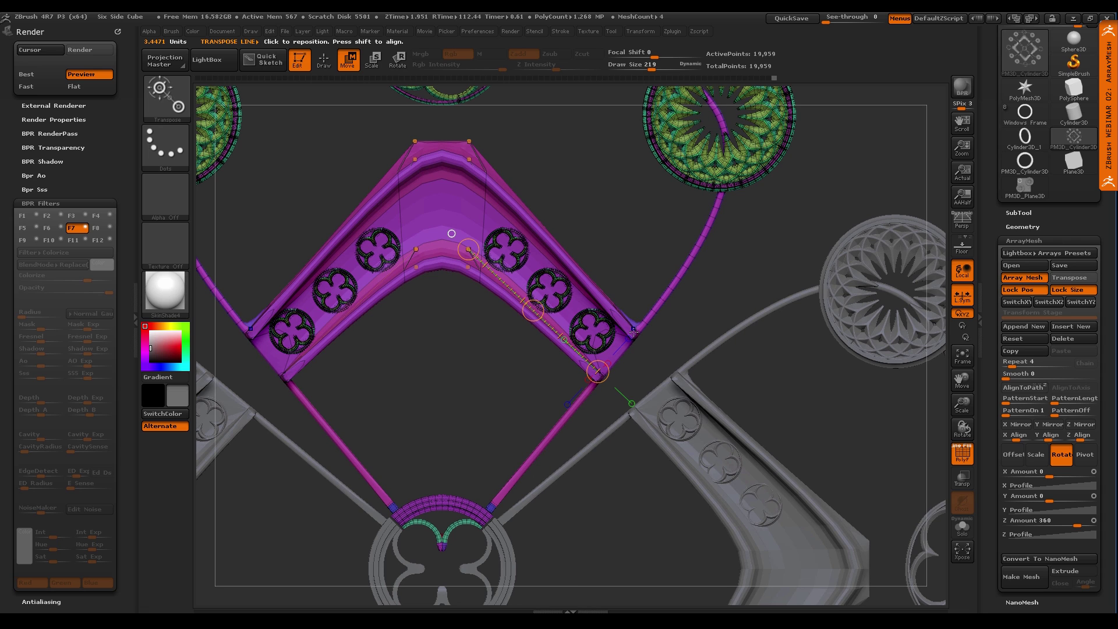
{"action": "key", "text": "shift+d"}
{"action": "key", "text": "f"}
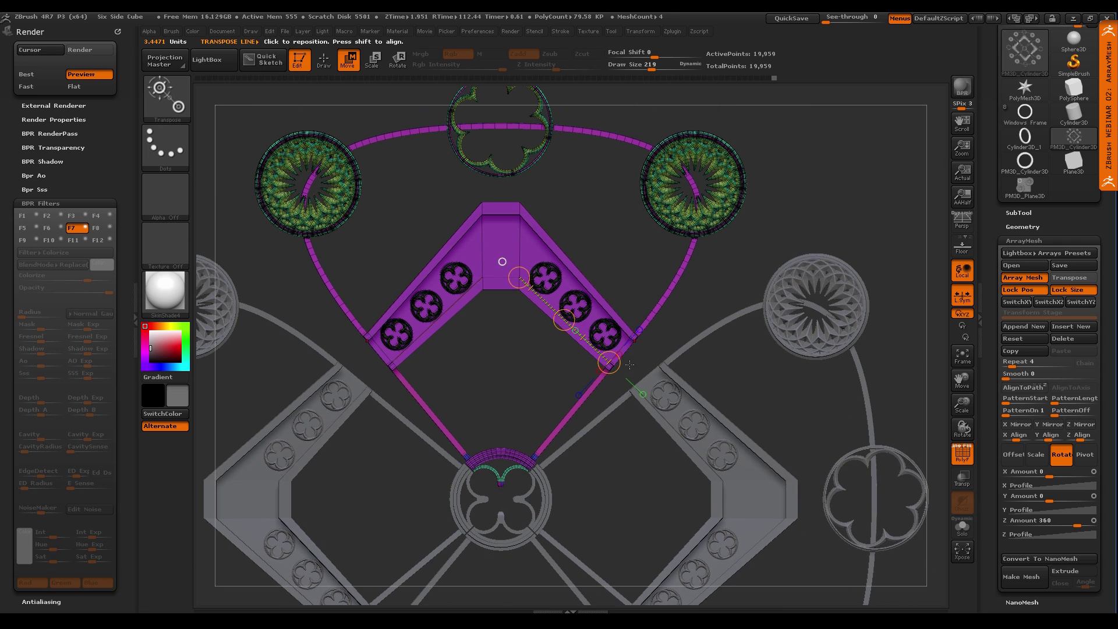
{"action": "mouse_move", "coordinate": [630, 364]}
{"action": "left_mouse_down"}
{"action": "mouse_move", "coordinate": [660, 284]}
{"action": "mouse_move", "coordinate": [780, 501]}
{"action": "mouse_move", "coordinate": [743, 495]}
{"action": "mouse_move", "coordinate": [589, 283]}
{"action": "left_mouse_up"}
{"action": "key", "text": "f"}
Return to Draw mode, select the ZModeler brush and set its edge action to Crease
{"action": "key", "text": "q"}
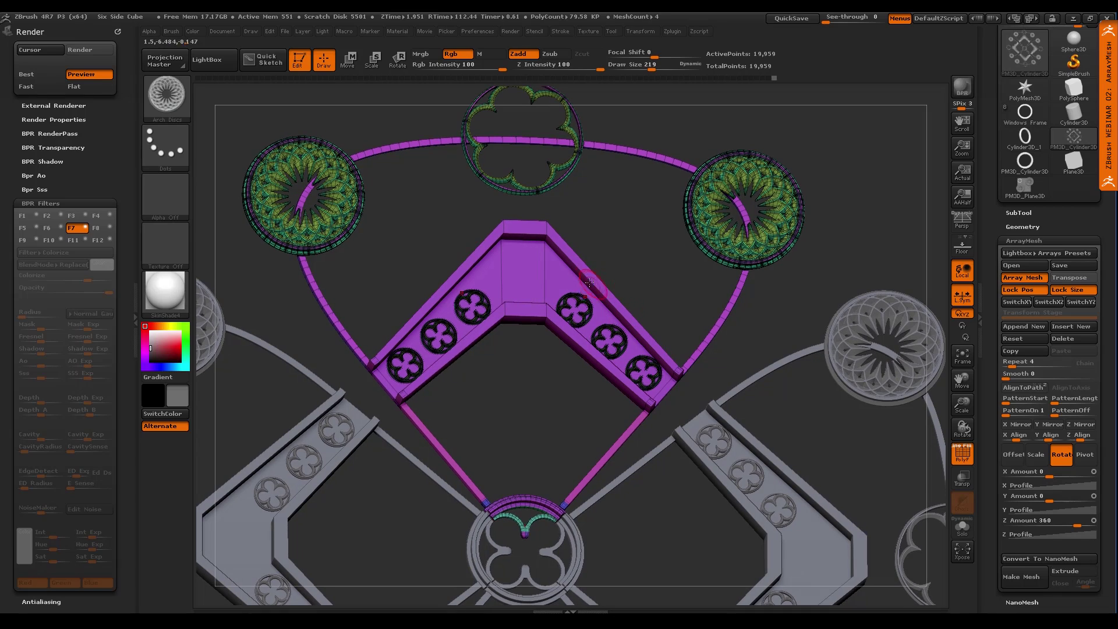
{"action": "key", "text": "b"}
{"action": "key", "text": "m"}
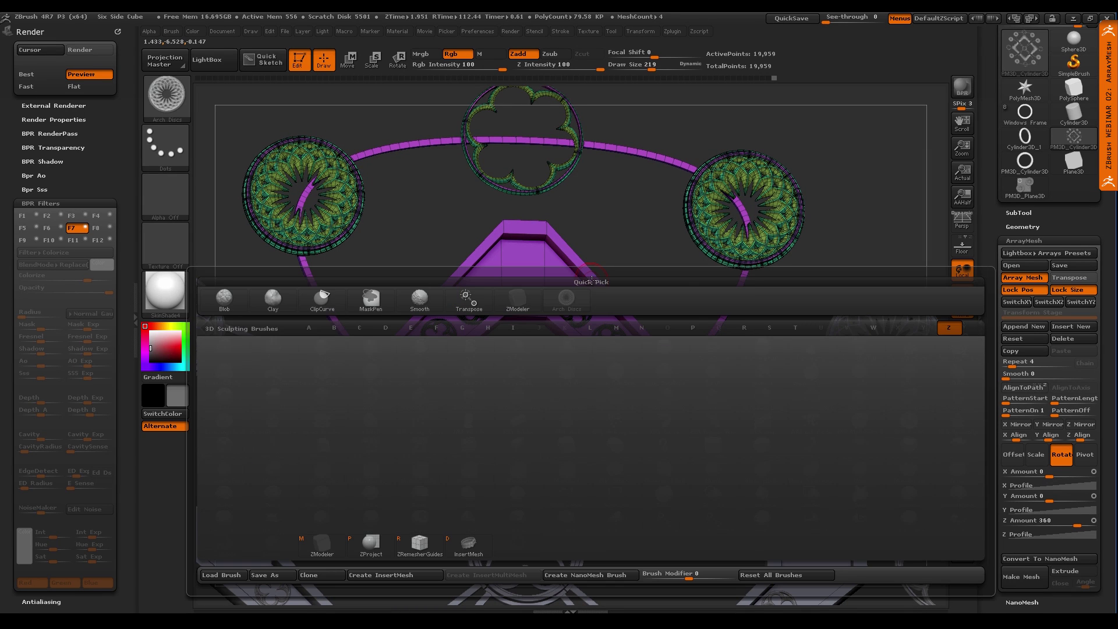
{"action": "key", "text": "p"}
{"action": "left_click_drag", "start_coordinate": [591, 280], "coordinate": [599, 291]}
{"action": "key", "text": "b"}
{"action": "key", "text": "z"}
{"action": "key", "text": "m"}
{"action": "key", "text": "space"}
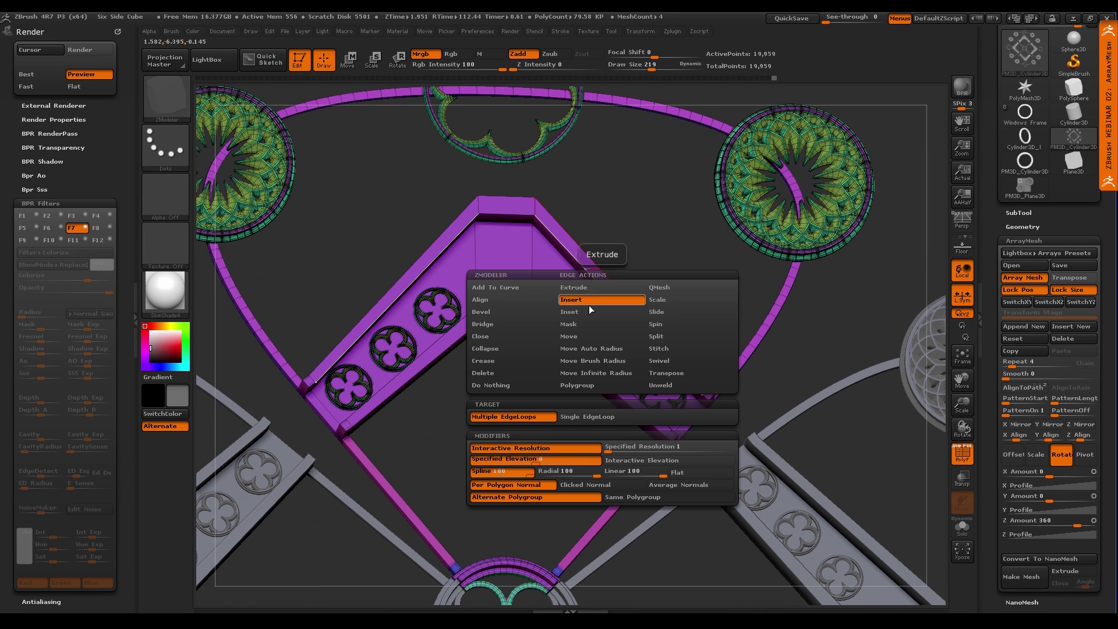
{"action": "left_click", "coordinate": [517, 361]}
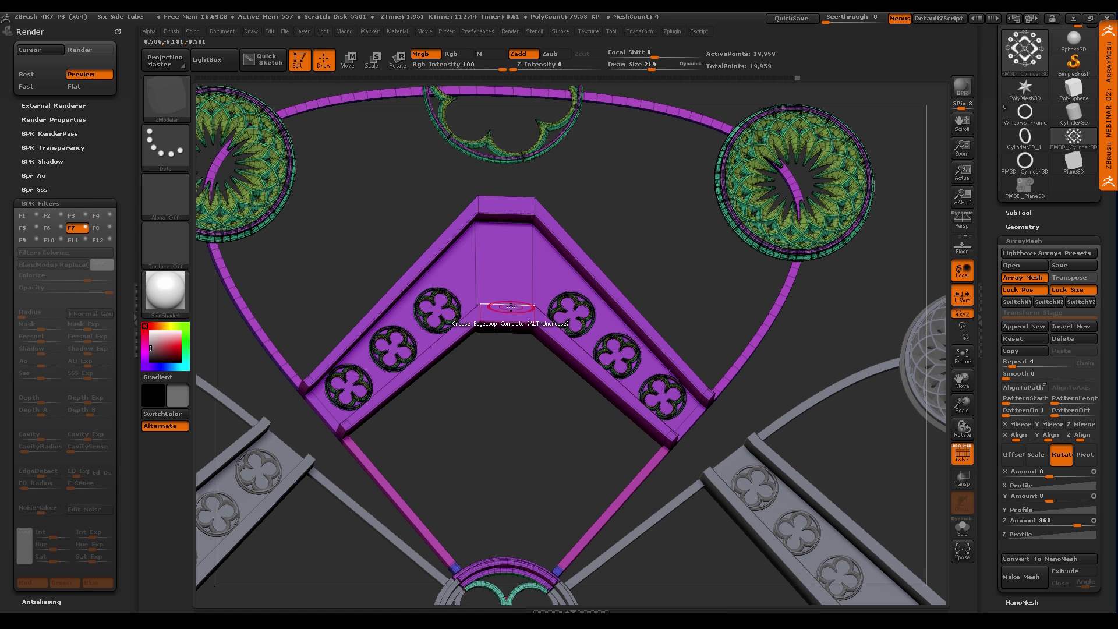
Crease edge loops along the arch's band and at its lower left end
{"action": "left_click_drag", "start_coordinate": [508, 350], "coordinate": [499, 326]}
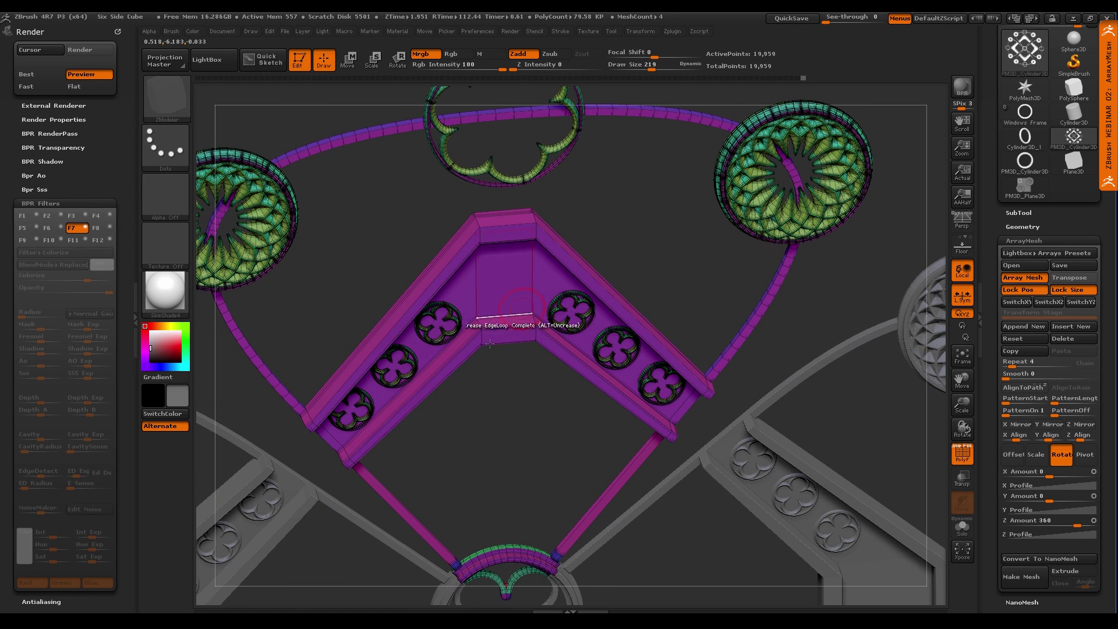
{"action": "left_click_drag", "start_coordinate": [314, 454], "coordinate": [343, 452]}
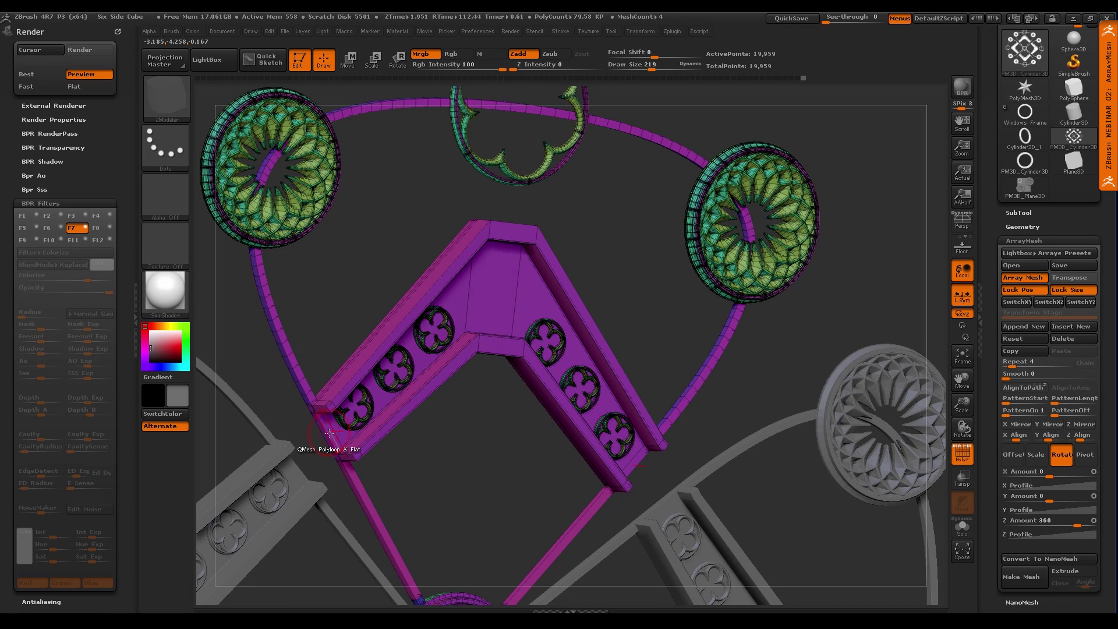
{"action": "left_click", "coordinate": [329, 431]}
{"action": "left_click_drag", "start_coordinate": [333, 389], "coordinate": [318, 392]}
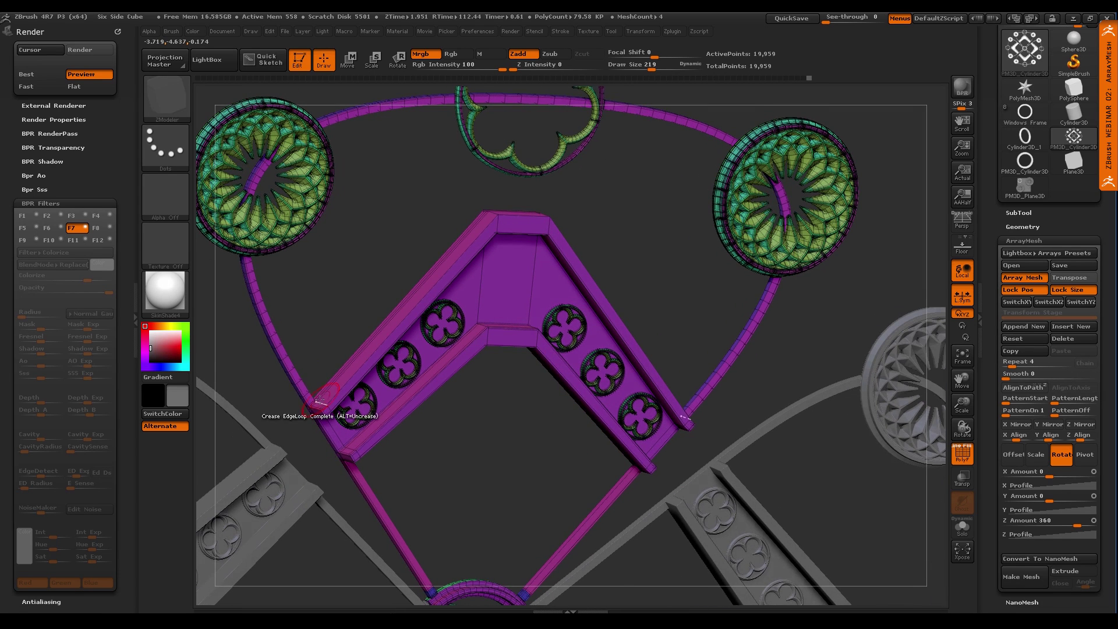
{"action": "left_click", "coordinate": [301, 373]}
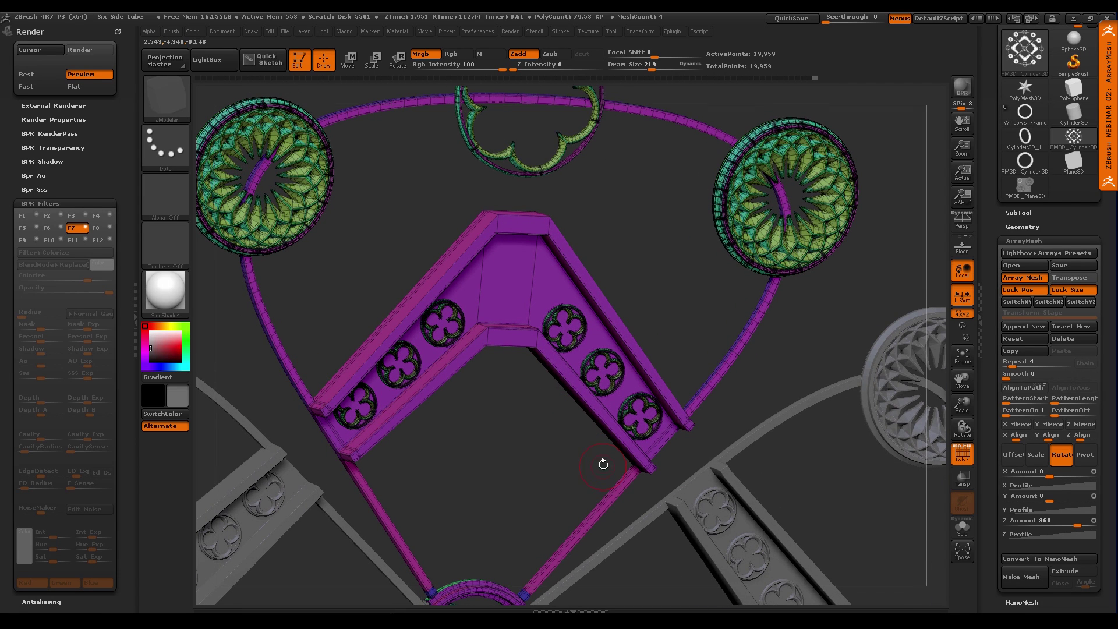
Preview the creased arch with Dynamic Subdivision, then examine the whole arrayed rose window and collapse the ArrayMesh settings
{"action": "key", "text": "d"}
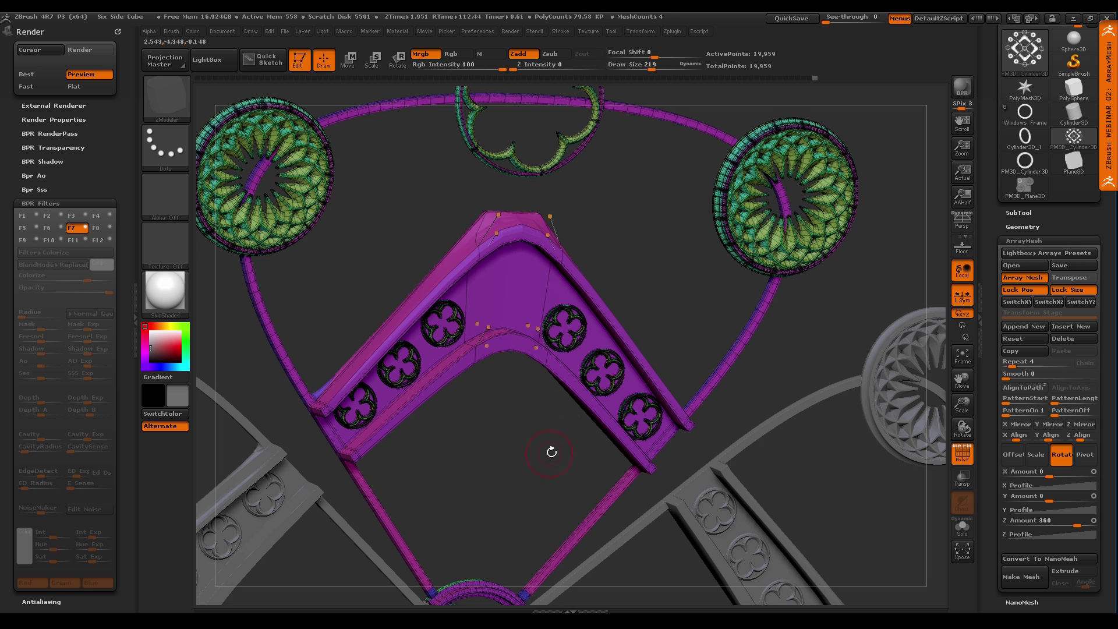
{"action": "key", "text": "shift"}
{"action": "key", "text": "shift+d"}
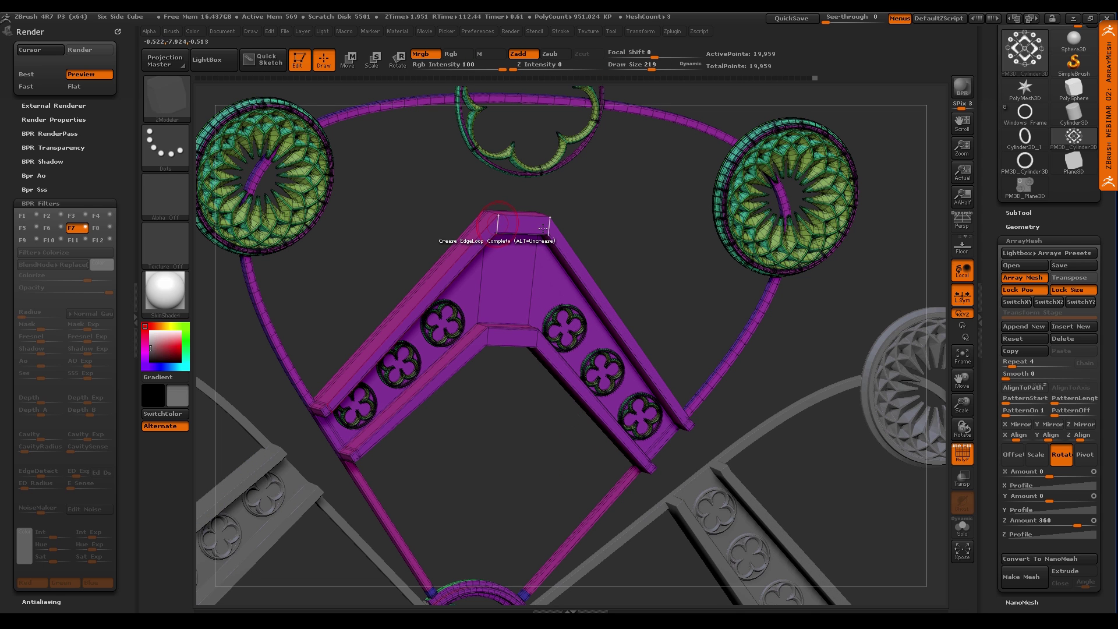
{"action": "left_click_drag", "start_coordinate": [506, 464], "coordinate": [650, 409]}
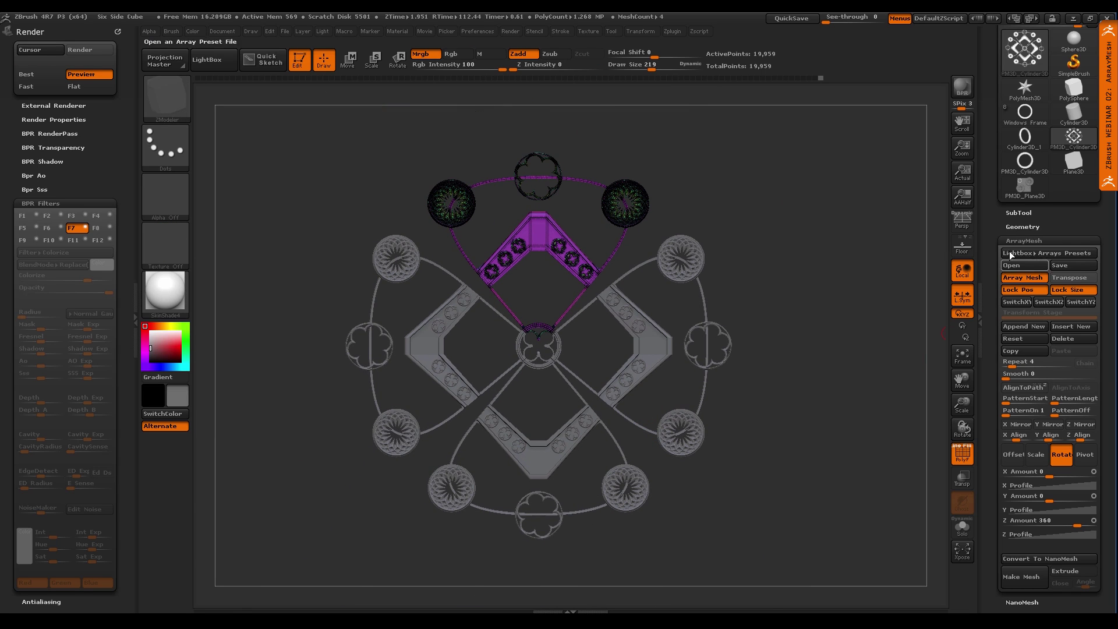
{"action": "left_click", "coordinate": [1024, 240]}
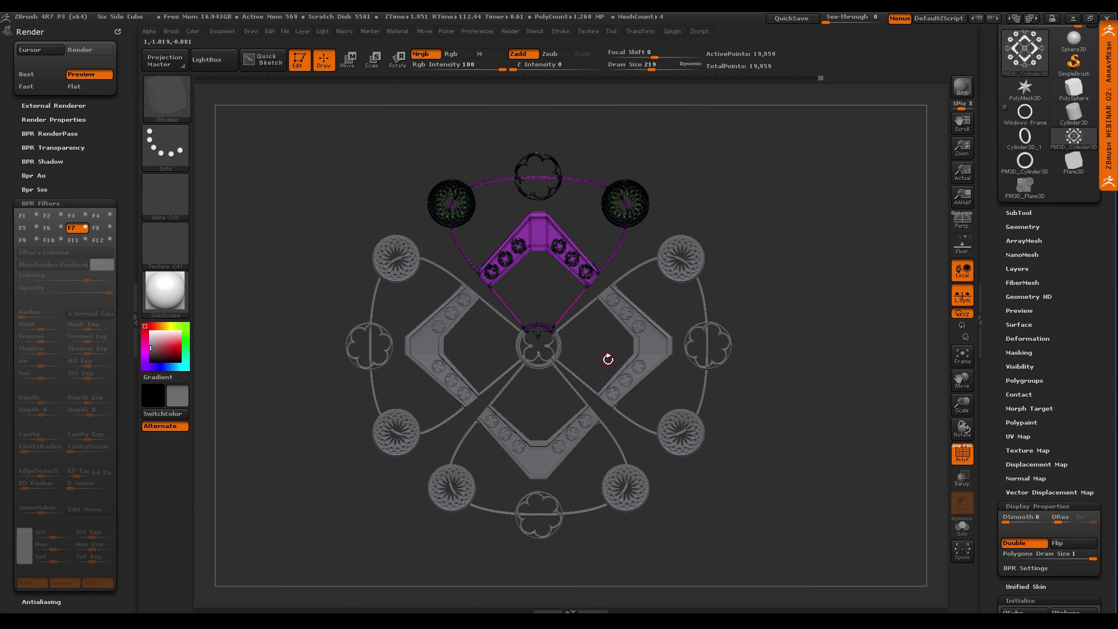
Open the CathedralRender project without saving the changes to the current one
{"action": "key", "text": "ctrl+o"}
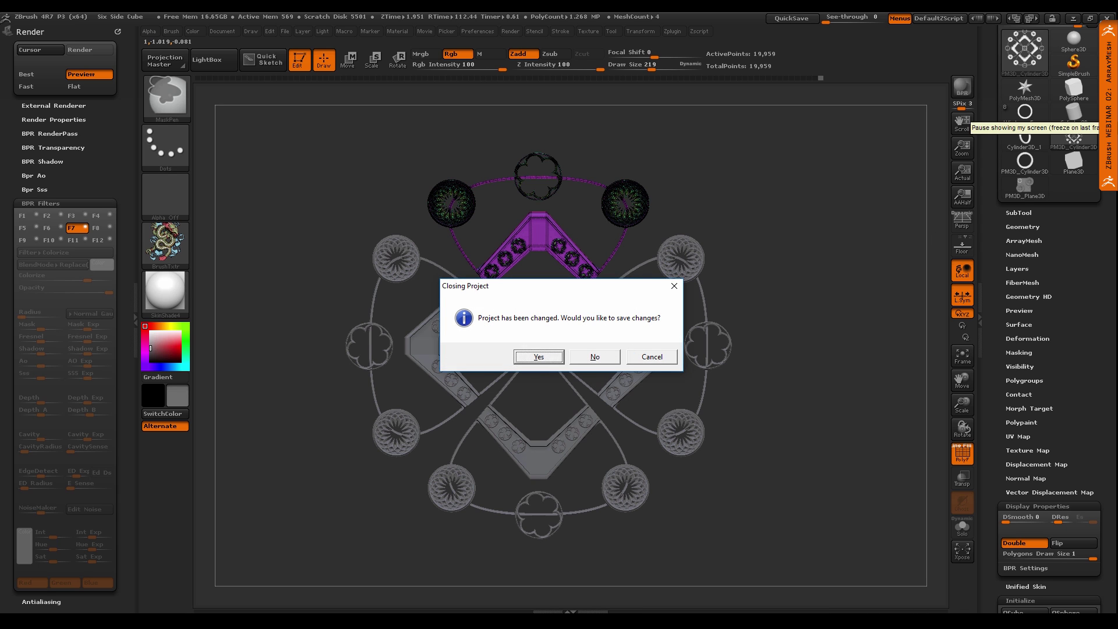
{"action": "left_click", "coordinate": [595, 357]}
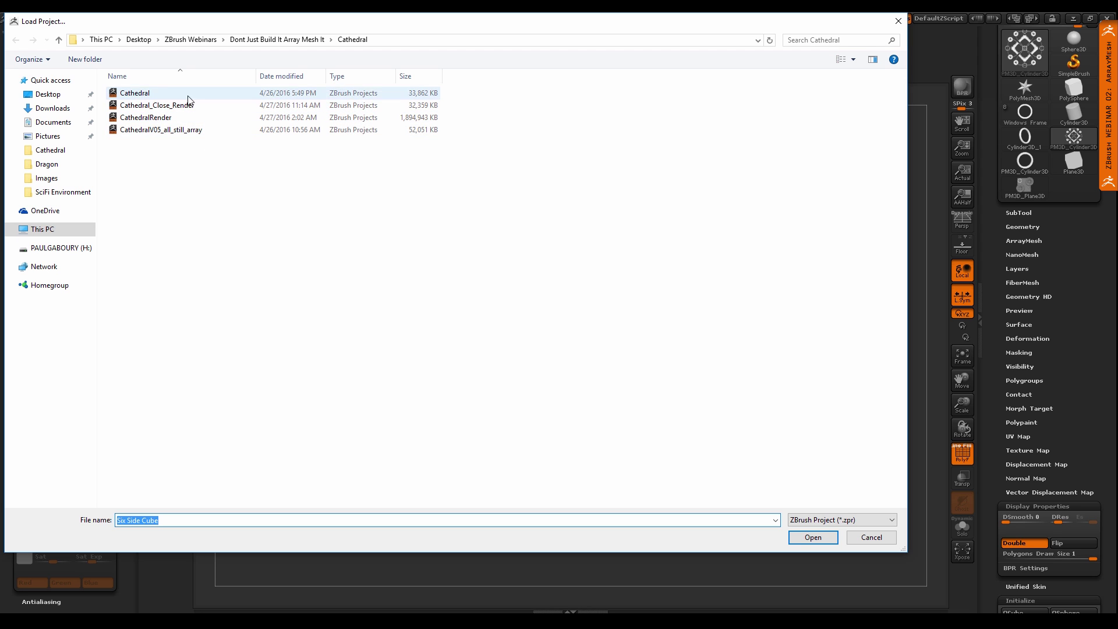
{"action": "double_click", "coordinate": [146, 117]}
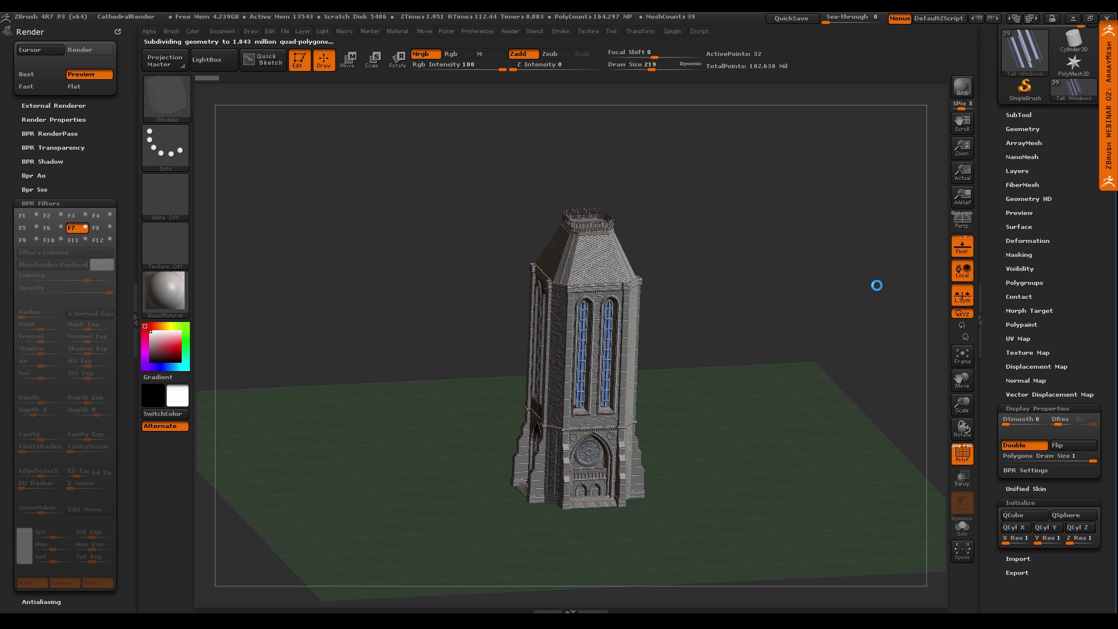
Show the Decimation Master plugin options
{"action": "left_click", "coordinate": [673, 32]}
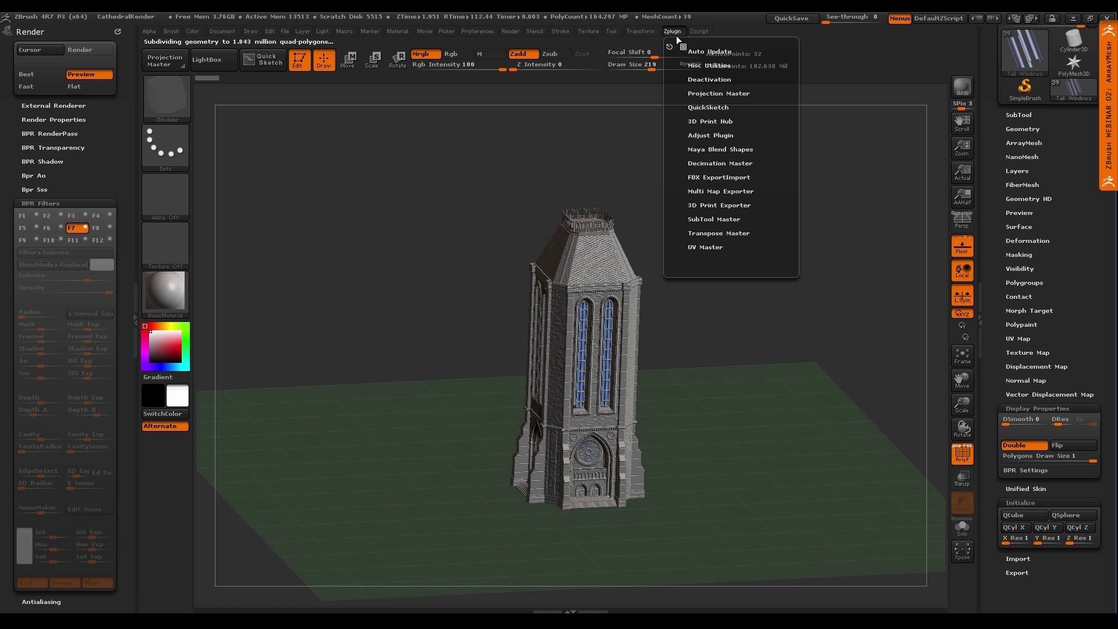
{"action": "left_click", "coordinate": [747, 163]}
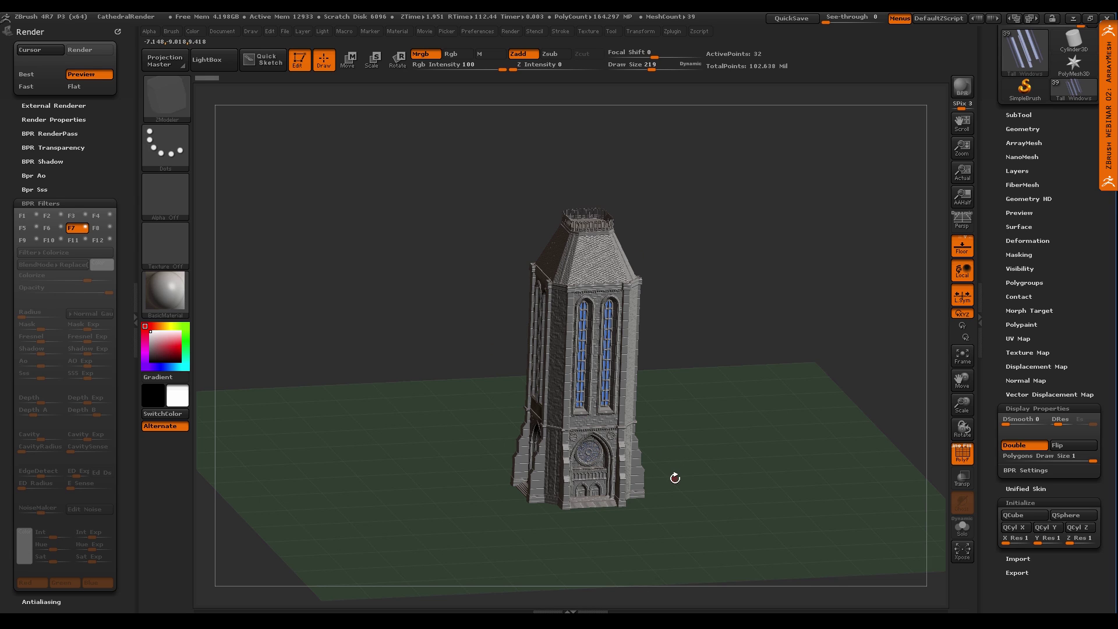
Hide the floor grid and examine the tower's entrance and rose window up close
{"action": "key", "text": "shift+p"}
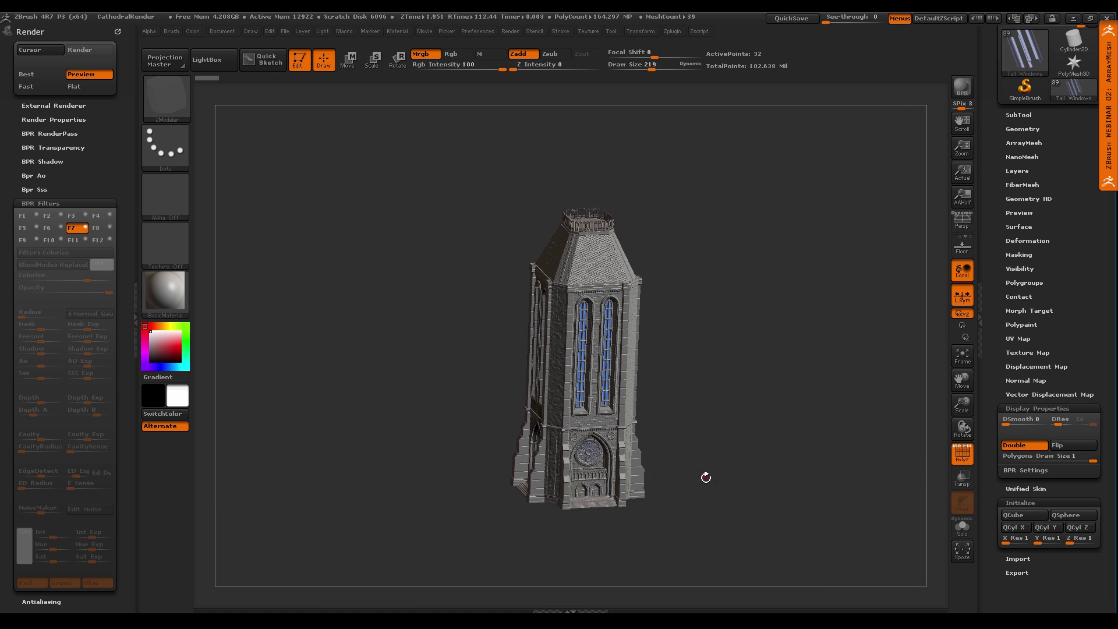
{"action": "left_click_drag", "start_coordinate": [702, 422], "coordinate": [698, 422], "text": "alt"}
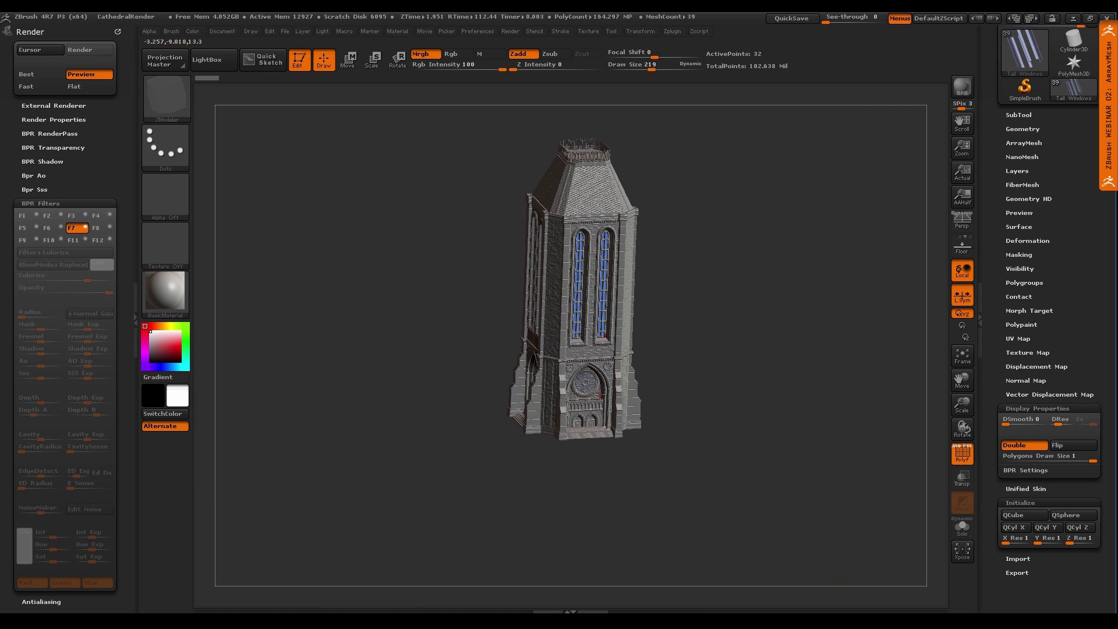
{"action": "key", "text": "ctrl"}
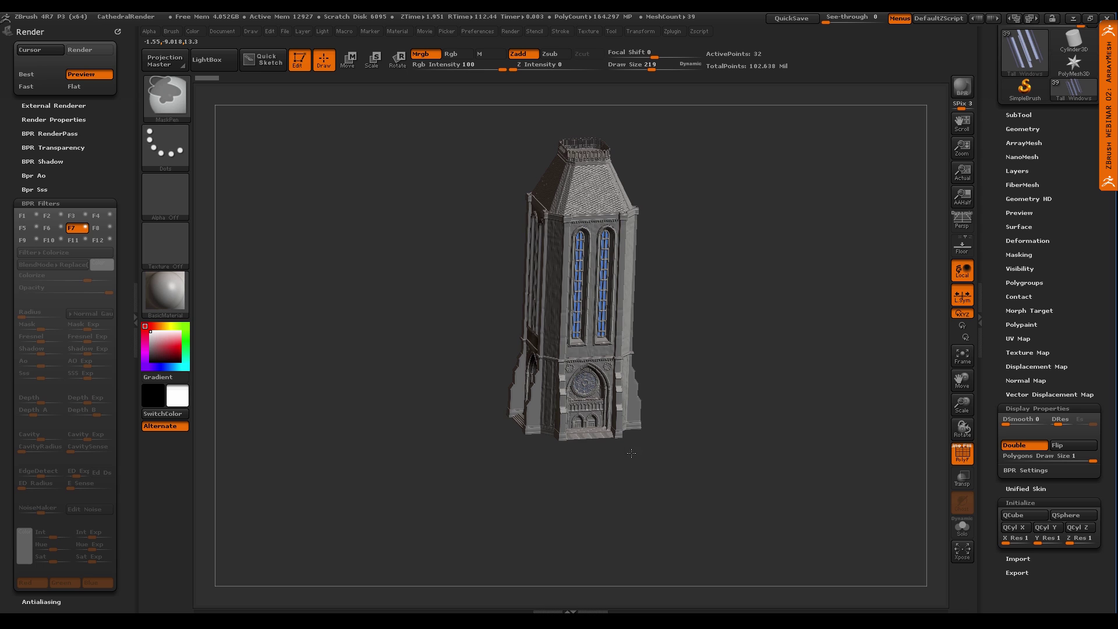
{"action": "left_click_drag", "start_coordinate": [631, 453], "coordinate": [684, 517], "text": "alt"}
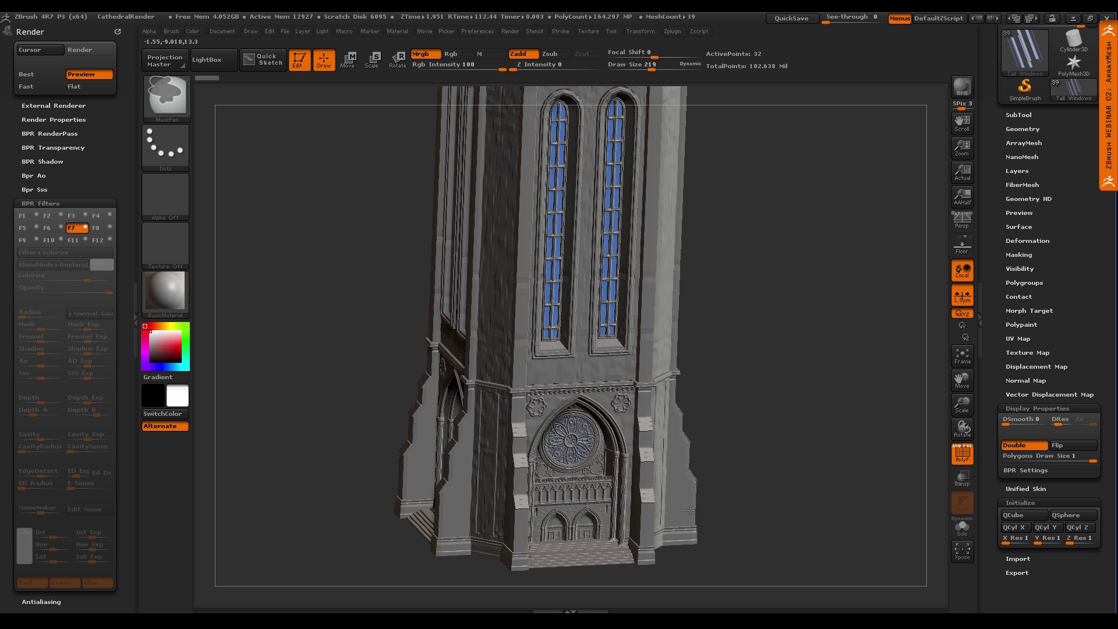
Examine the whole cathedral tower, then its brick walls, tall windows and entrance up close
{"action": "right_click_drag", "start_coordinate": [741, 470], "coordinate": [743, 469], "text": "ctrl"}
{"action": "right_click_drag", "start_coordinate": [659, 417], "coordinate": [656, 414]}
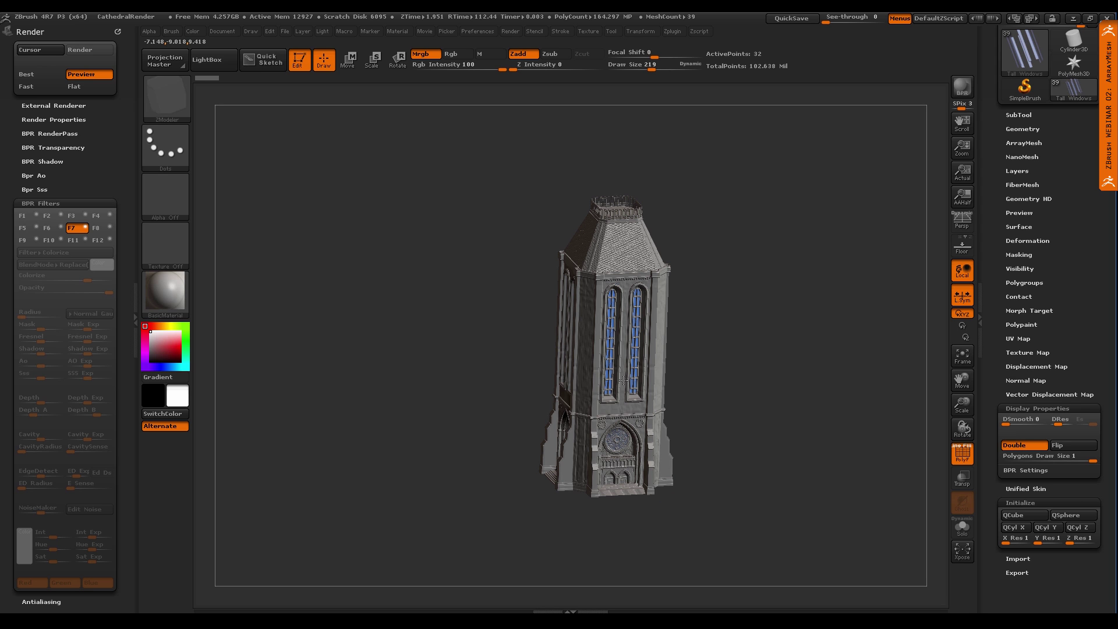
{"action": "right_click_drag", "start_coordinate": [626, 375], "coordinate": [646, 430]}
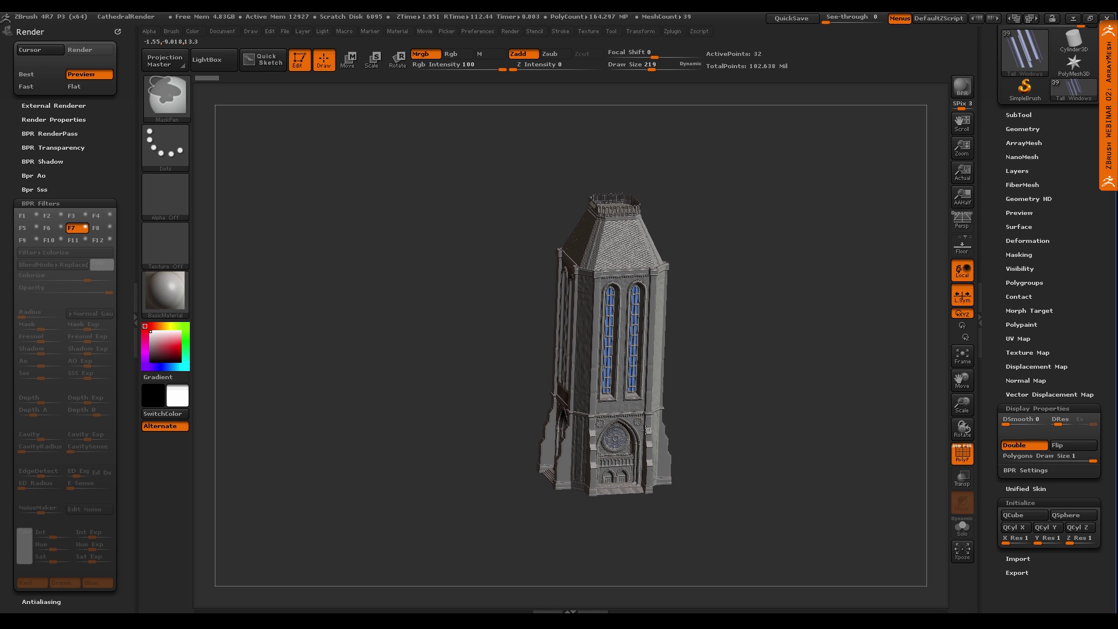
{"action": "right_click_drag", "start_coordinate": [671, 473], "coordinate": [689, 518], "text": "ctrl"}
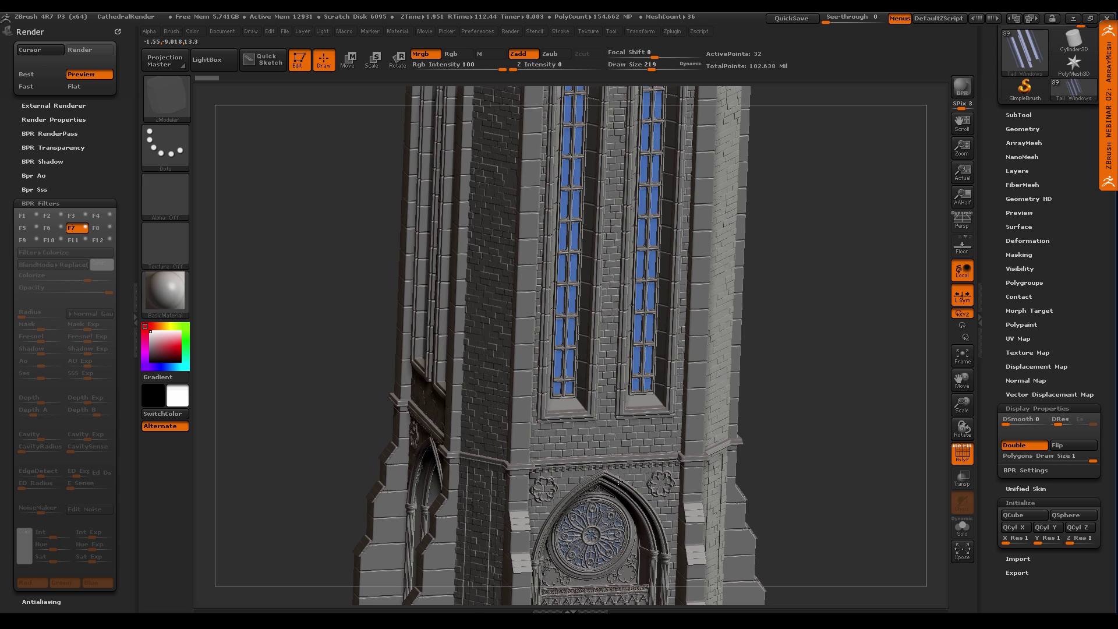
{"action": "right_click_drag", "start_coordinate": [618, 480], "coordinate": [616, 375]}
{"action": "right_click_drag", "start_coordinate": [614, 305], "coordinate": [610, 271]}
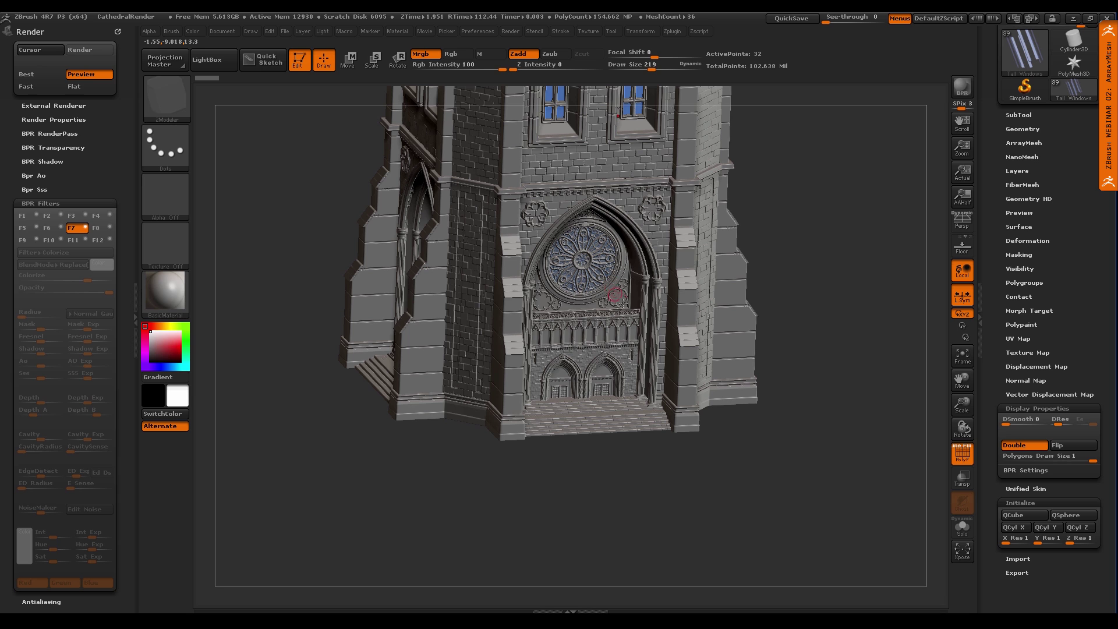
Make the Middle Details subtool active, isolate it with Solo, and frame its row of arched bays up close
{"action": "left_click", "coordinate": [1019, 115]}
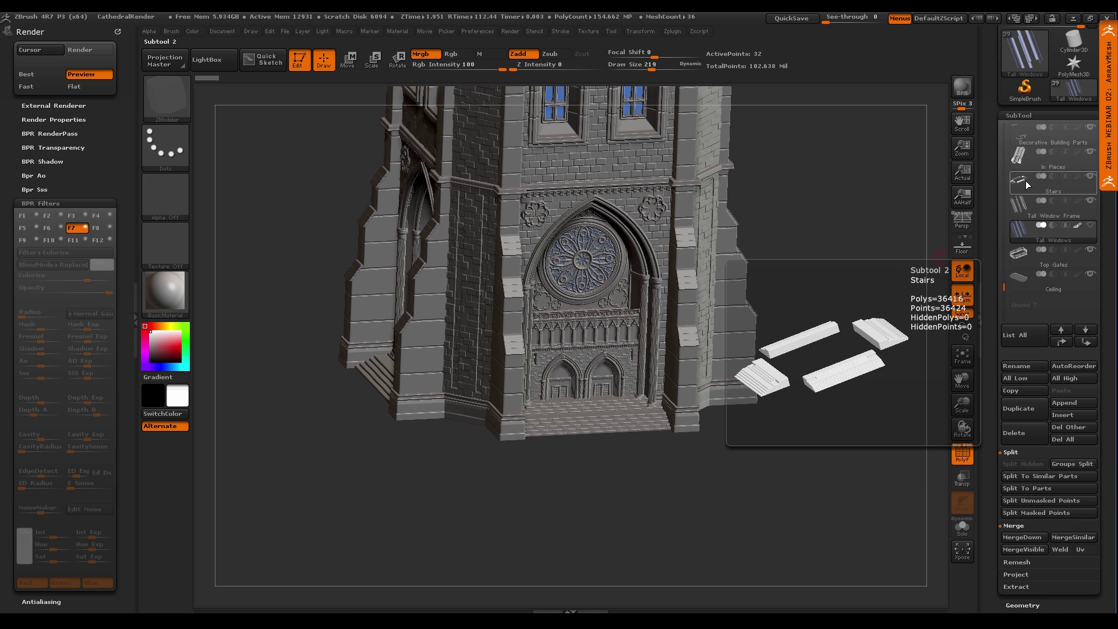
{"action": "mouse_move", "coordinate": [1029, 164]}
{"action": "left_click_drag", "start_coordinate": [1005, 285], "coordinate": [1006, 184]}
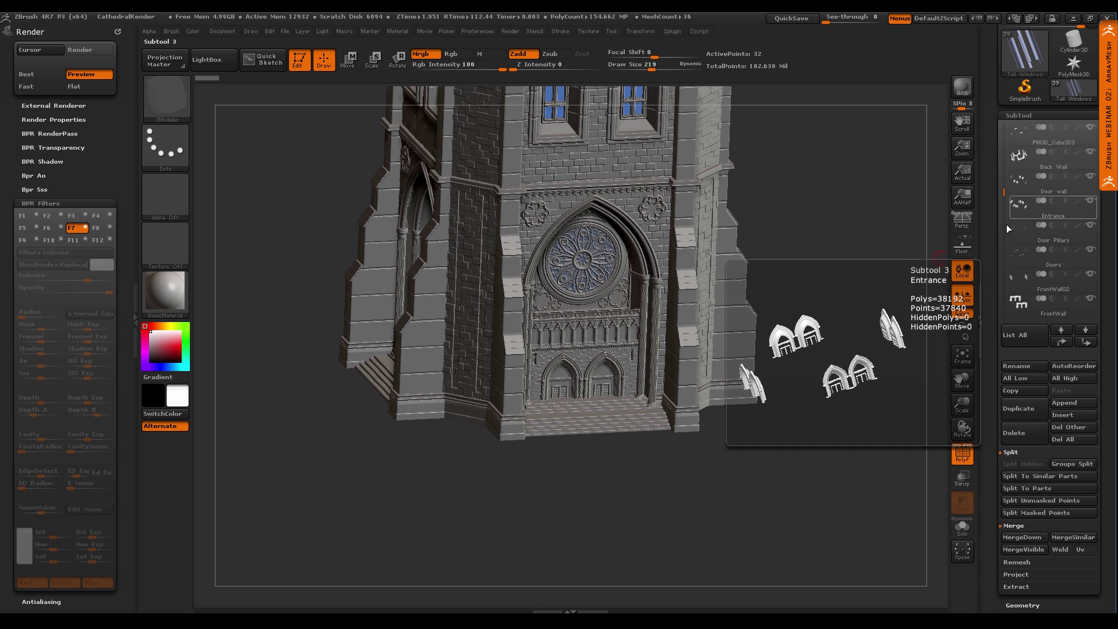
{"action": "left_click", "coordinate": [598, 352], "text": "alt"}
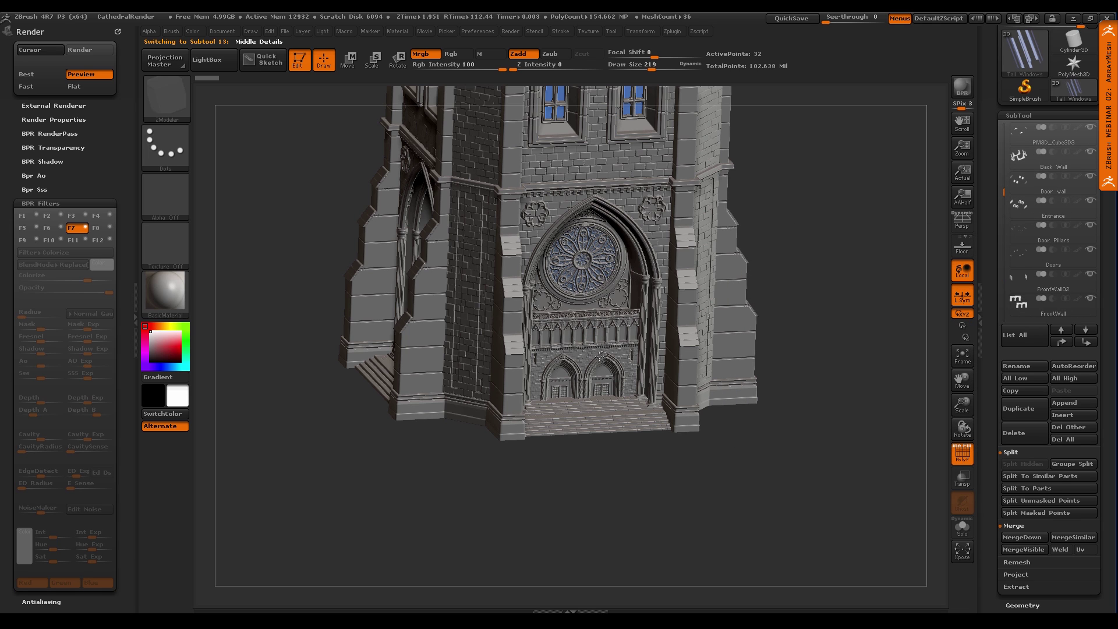
{"action": "left_click", "coordinate": [966, 534]}
{"action": "left_click_drag", "start_coordinate": [693, 459], "coordinate": [726, 489]}
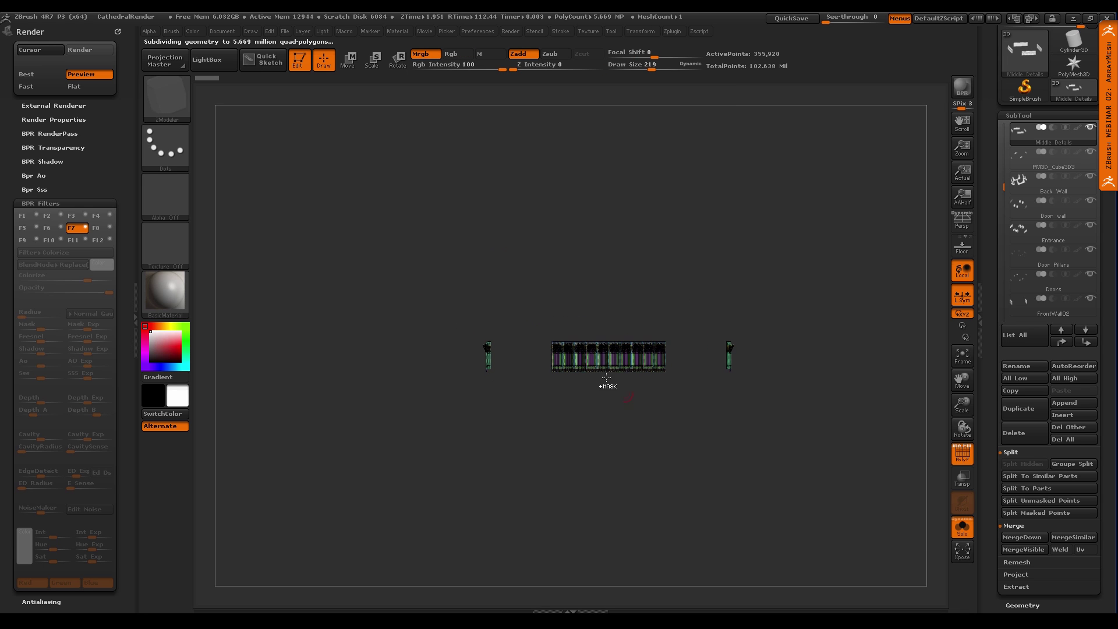
{"action": "mouse_move", "coordinate": [606, 377]}
{"action": "right_mouse_down", "text": "ctrl"}
{"action": "mouse_move", "coordinate": [649, 462]}
{"action": "mouse_move", "coordinate": [639, 486]}
{"action": "right_mouse_up", "text": "ctrl"}
{"action": "mouse_move", "coordinate": [515, 377]}
{"action": "right_mouse_down", "text": "alt"}
{"action": "mouse_move", "coordinate": [542, 393]}
{"action": "mouse_move", "coordinate": [539, 269]}
{"action": "right_mouse_up", "text": "alt"}
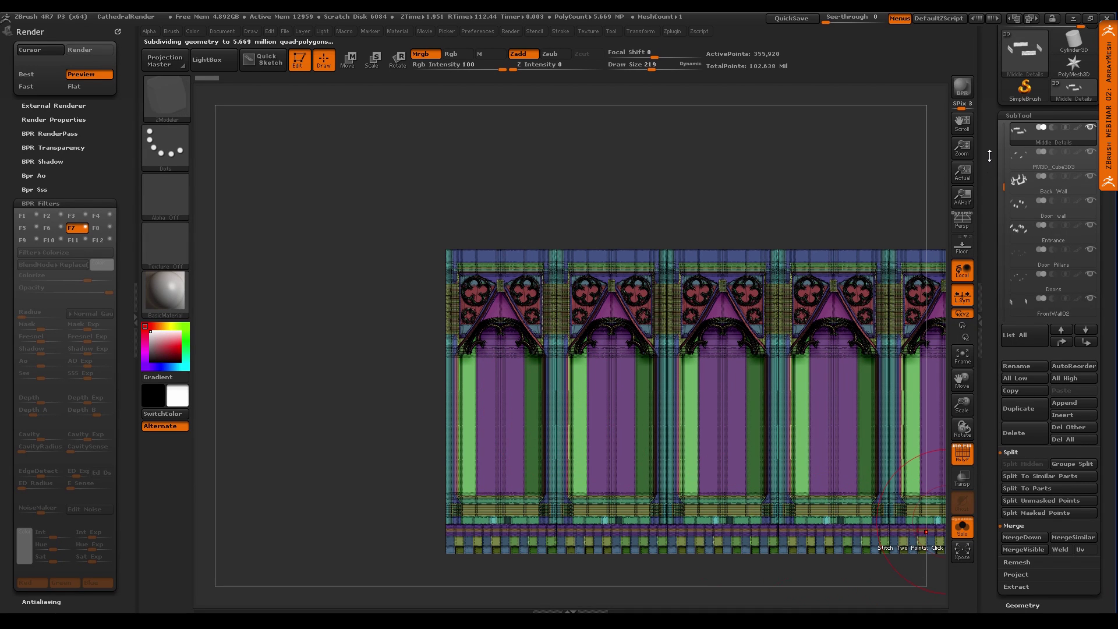
Clone the Middle Details subtool into a separate tool and switch to the clone
{"action": "left_click_drag", "start_coordinate": [989, 156], "coordinate": [991, 254]}
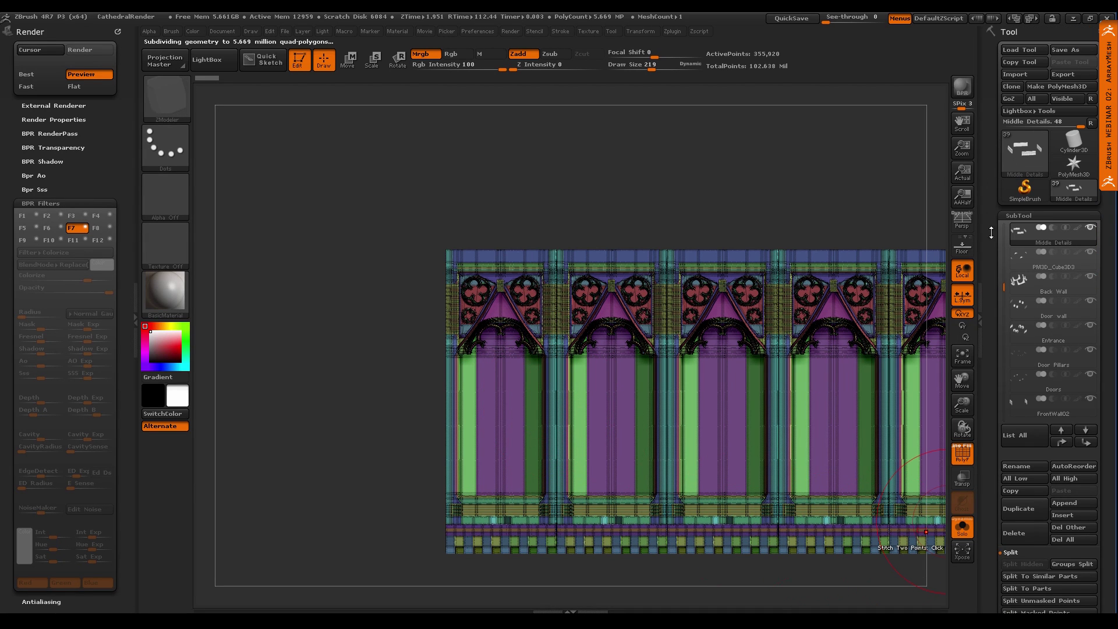
{"action": "left_click", "coordinate": [1023, 89]}
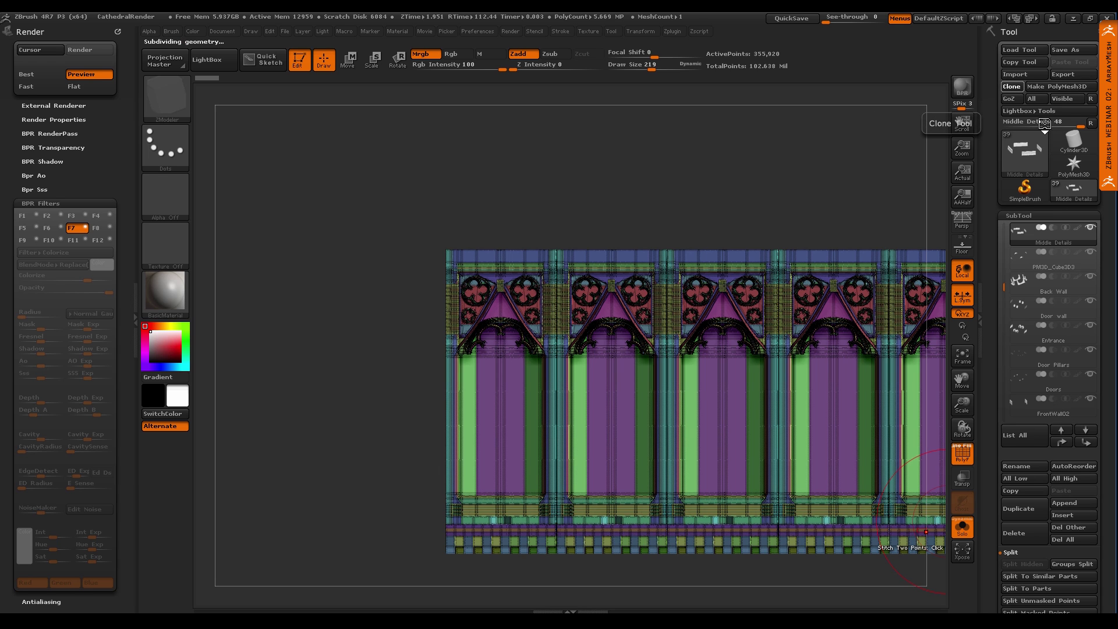
{"action": "left_click", "coordinate": [1069, 192]}
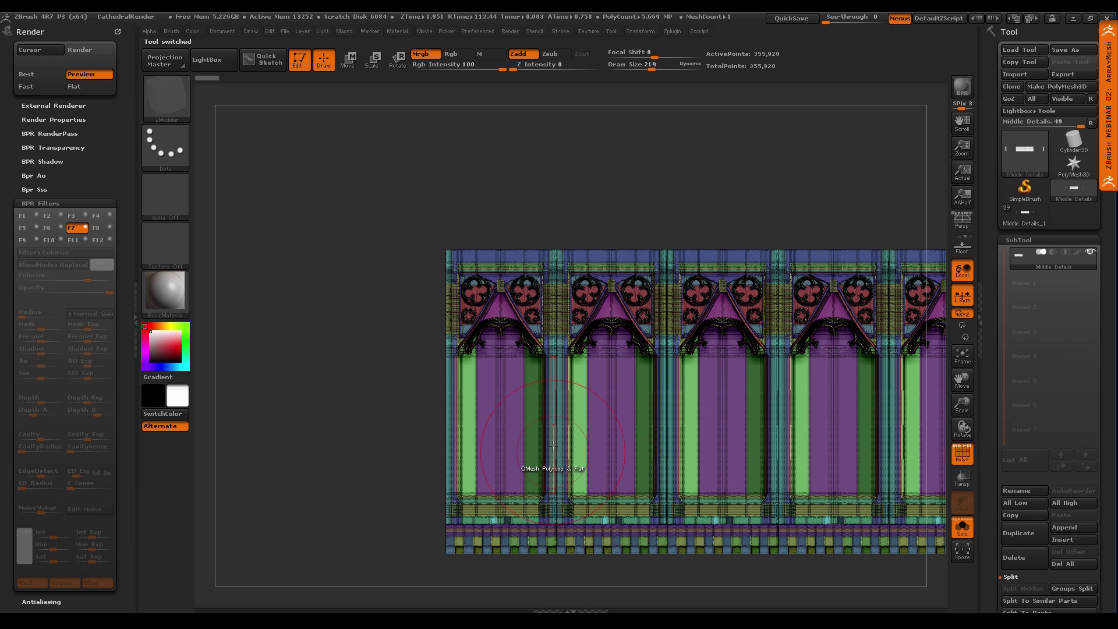
Hide all geometry except a single arched bay of the cloned mesh, and choose the ZModeler brush
{"action": "mouse_move", "coordinate": [381, 161]}
{"action": "left_mouse_down", "text": "ctrl+shift"}
{"action": "mouse_move", "coordinate": [492, 567]}
{"action": "mouse_move", "coordinate": [522, 561]}
{"action": "left_mouse_up", "text": "ctrl+shift"}
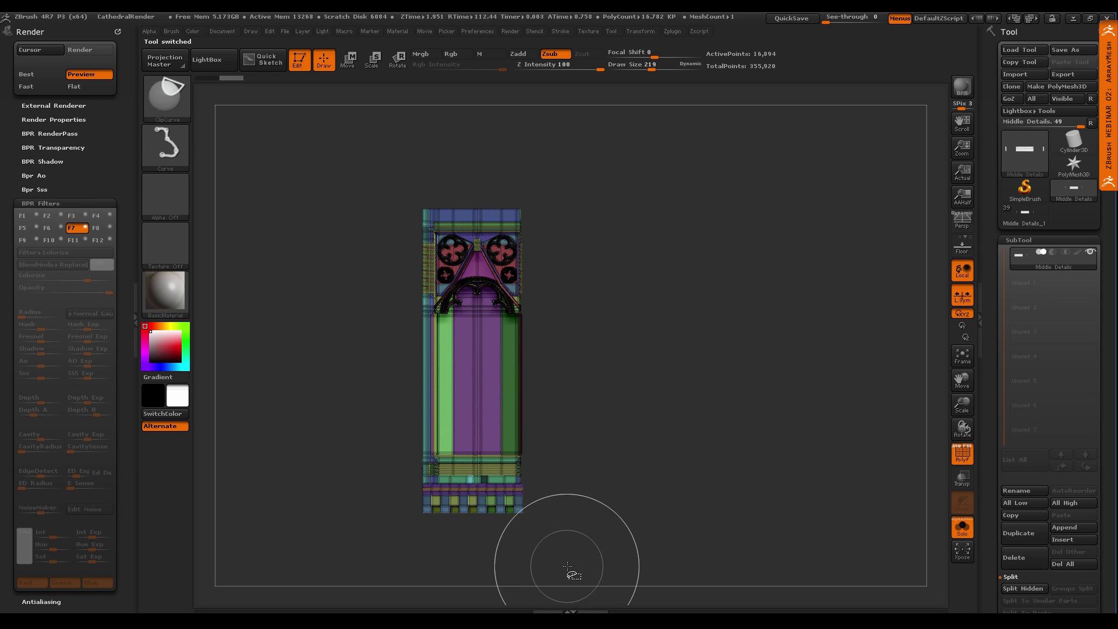
{"action": "mouse_move", "coordinate": [641, 506]}
{"action": "left_mouse_down", "text": "alt"}
{"action": "mouse_move", "coordinate": [600, 437]}
{"action": "mouse_move", "coordinate": [526, 416]}
{"action": "left_mouse_up", "text": "alt"}
{"action": "key", "text": "b"}
{"action": "key", "text": "z"}
{"action": "key", "text": "m"}
{"action": "left_click_drag", "start_coordinate": [324, 208], "coordinate": [440, 379], "text": "ctrl+shift"}
{"action": "left_click_drag", "start_coordinate": [649, 477], "coordinate": [702, 458]}
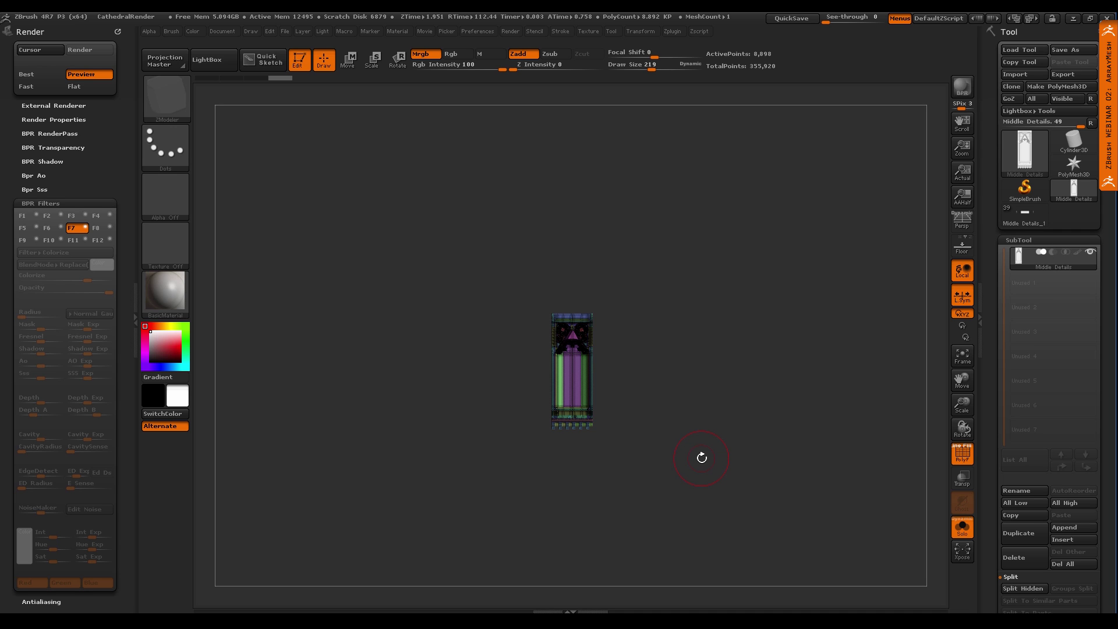
Delete the hidden geometry so only the single arched bay is kept
{"action": "scroll", "coordinate": [987, 552], "scroll_direction": "down", "scroll_amount": 5}
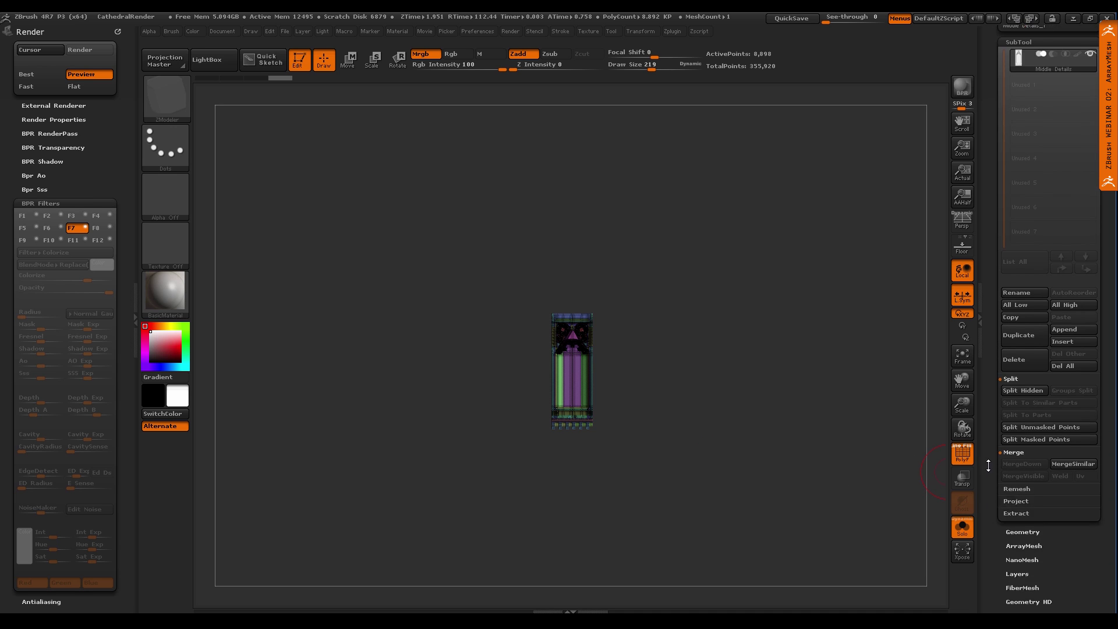
{"action": "left_click", "coordinate": [1025, 457]}
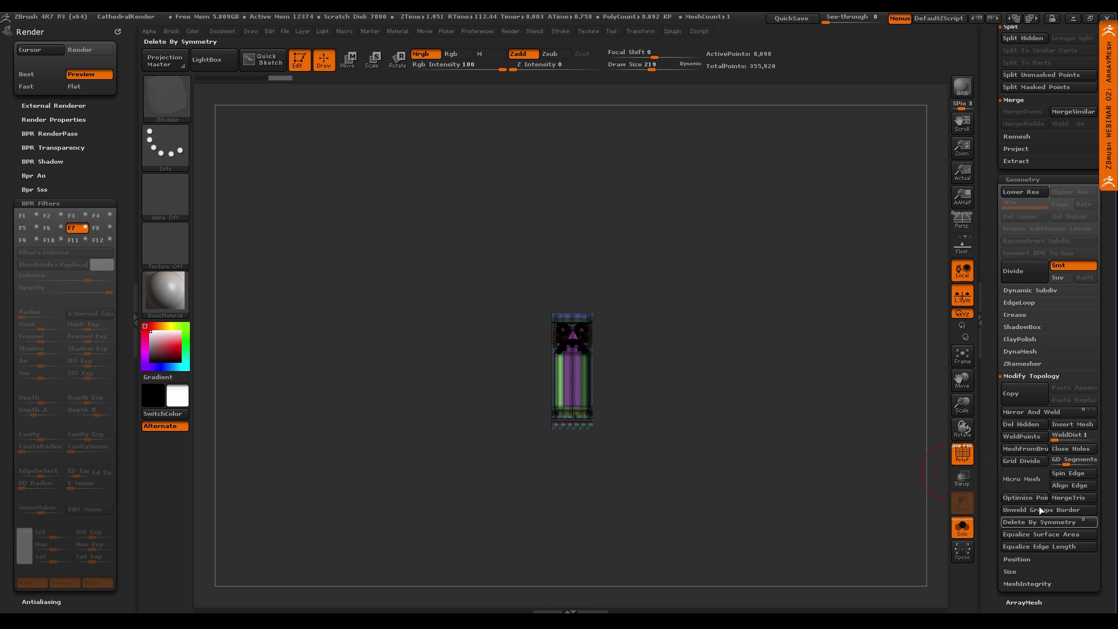
{"action": "left_click", "coordinate": [1023, 425]}
{"action": "left_click_drag", "start_coordinate": [717, 441], "coordinate": [715, 441]}
{"action": "left_click_drag", "start_coordinate": [615, 407], "coordinate": [630, 437], "text": "alt"}
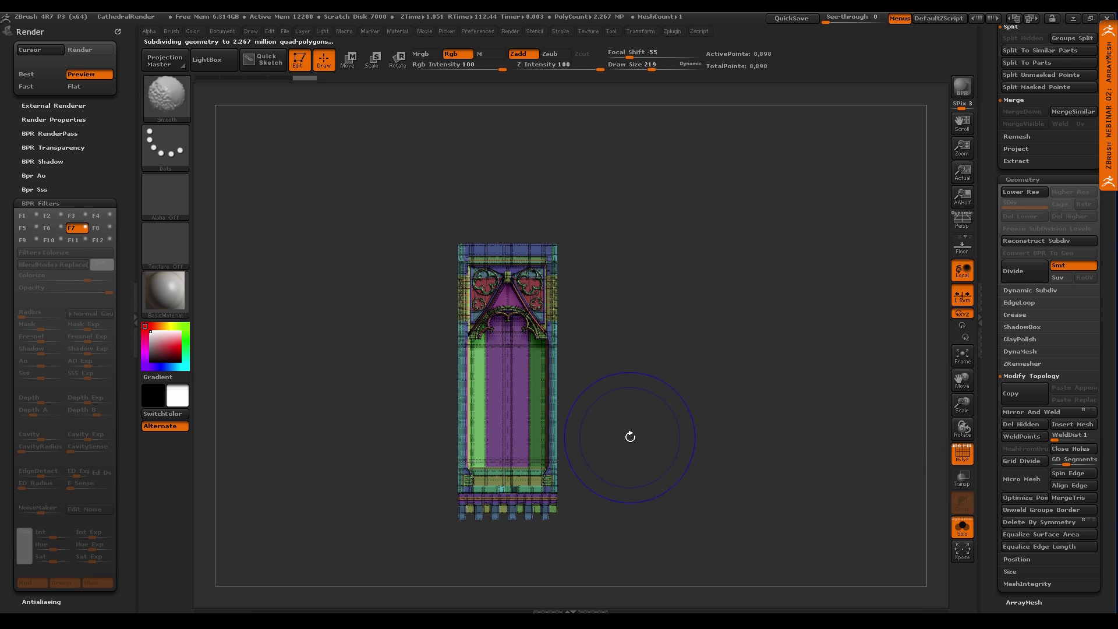
Turn off the bay's Dynamic Subdivision preview and hide the polyframe
{"action": "key", "text": "shift+d"}
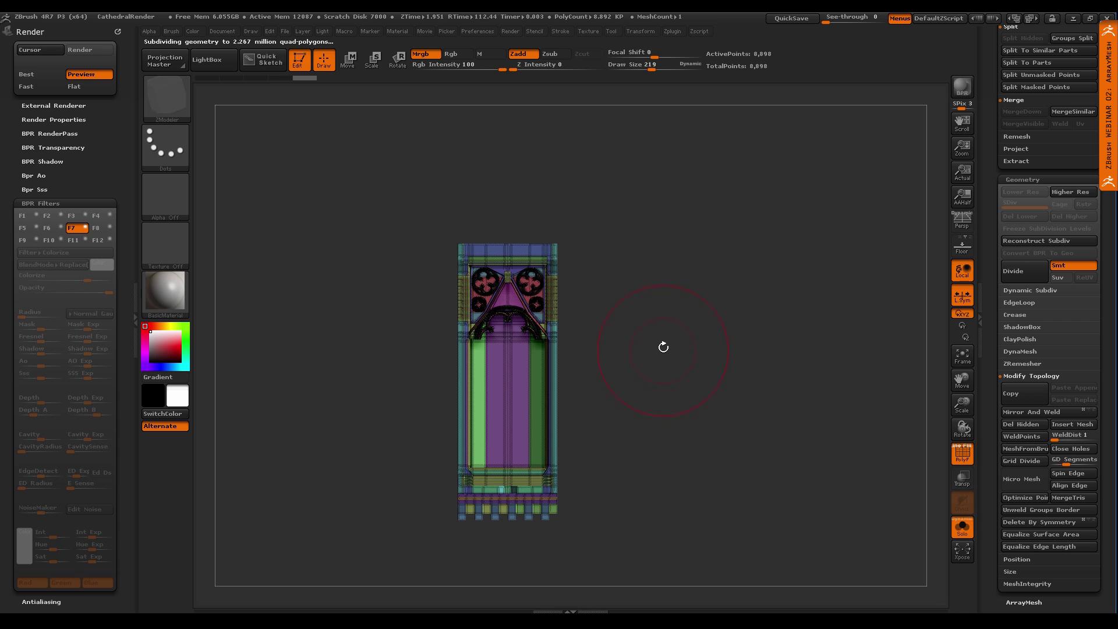
{"action": "key", "text": "shift+f"}
{"action": "left_click_drag", "start_coordinate": [669, 407], "coordinate": [607, 397], "text": "alt"}
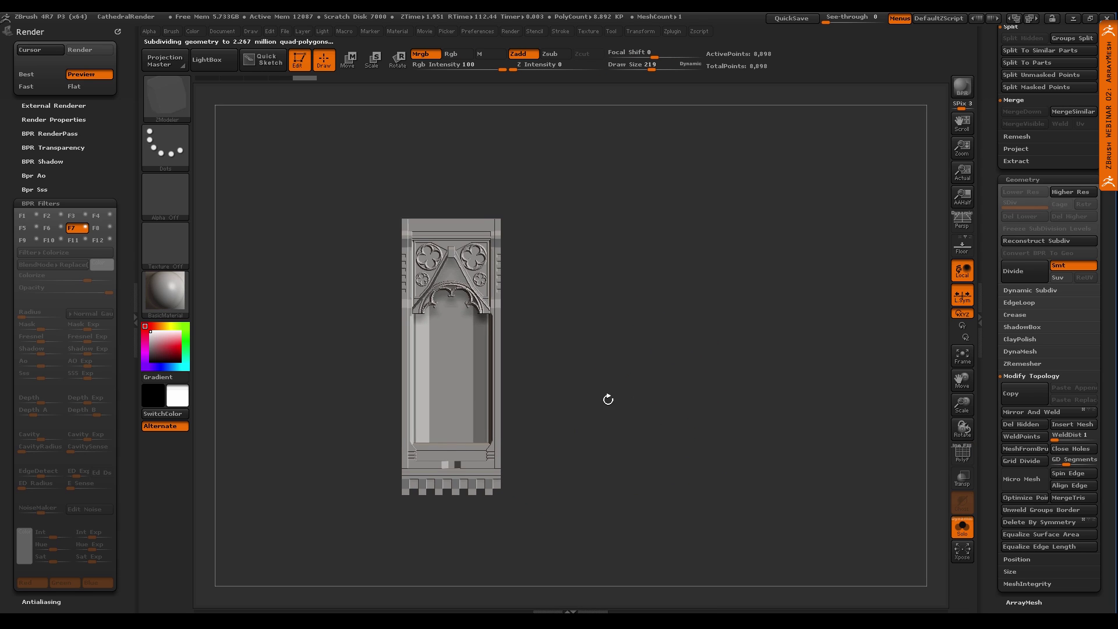
{"action": "mouse_move", "coordinate": [512, 387]}
{"action": "left_mouse_down"}
{"action": "mouse_move", "coordinate": [437, 299]}
{"action": "mouse_move", "coordinate": [552, 414]}
{"action": "mouse_move", "coordinate": [511, 404]}
{"action": "left_mouse_up"}
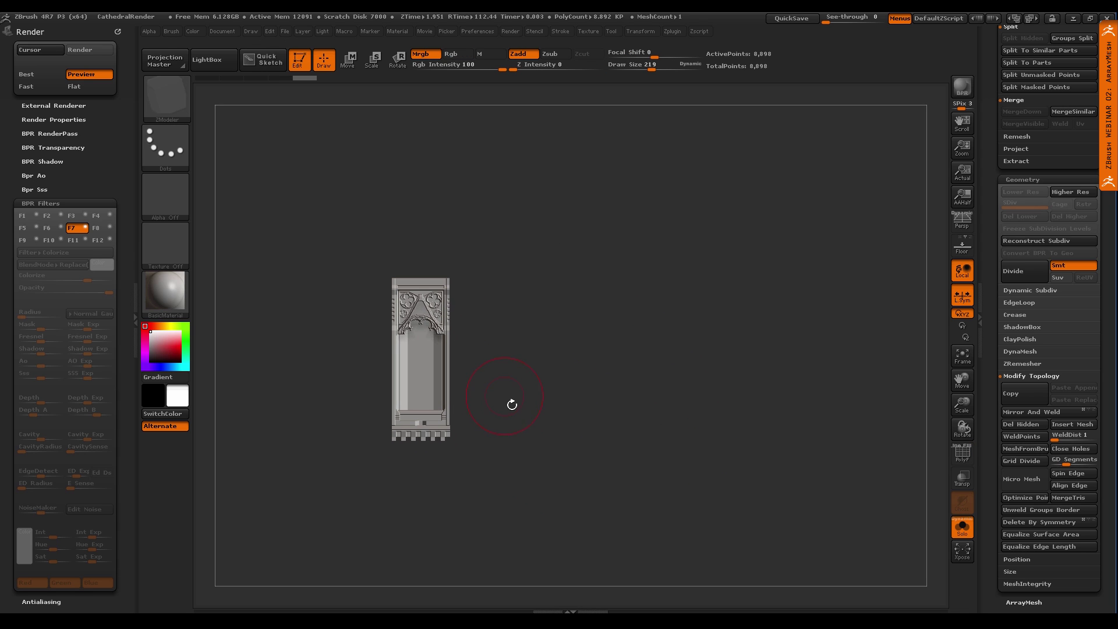
Turn on Array Mesh for the arched bay and enable its Transpose mode with the Move tool
{"action": "left_click", "coordinate": [1031, 178]}
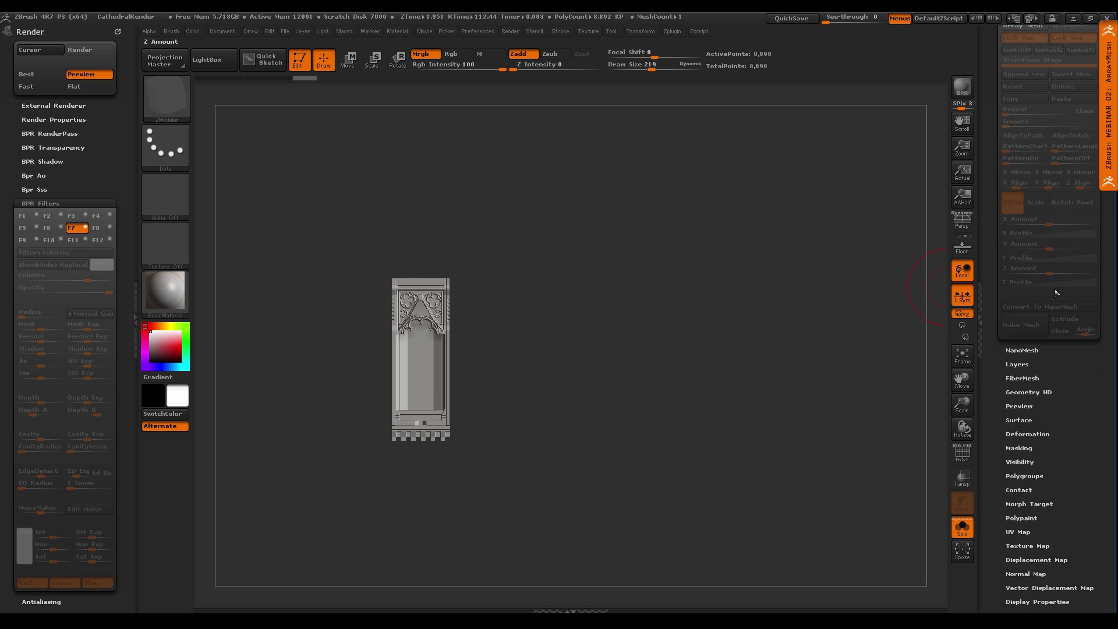
{"action": "scroll", "coordinate": [1038, 193], "scroll_direction": "up", "scroll_amount": 2}
{"action": "left_click", "coordinate": [1038, 193]}
{"action": "left_click", "coordinate": [1025, 262]}
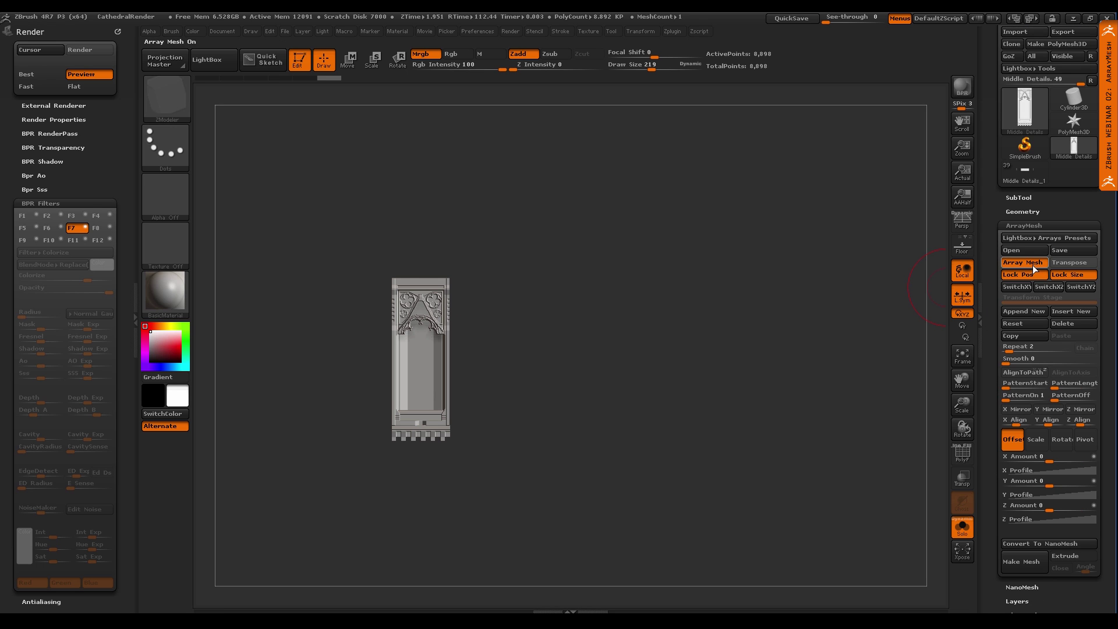
{"action": "key", "text": "w"}
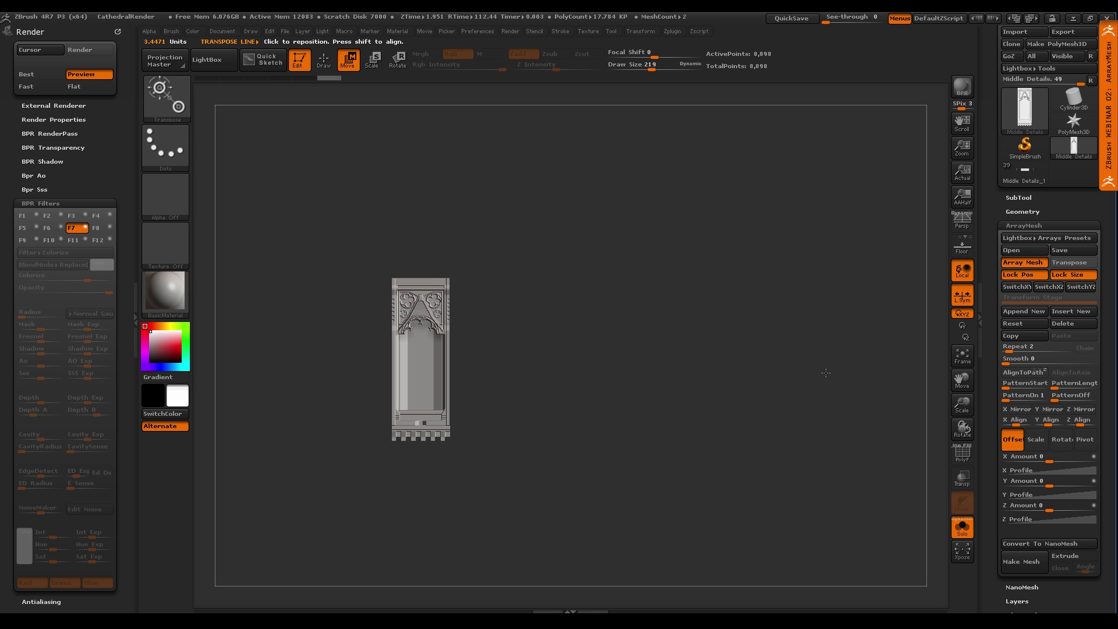
{"action": "left_click", "coordinate": [1070, 263]}
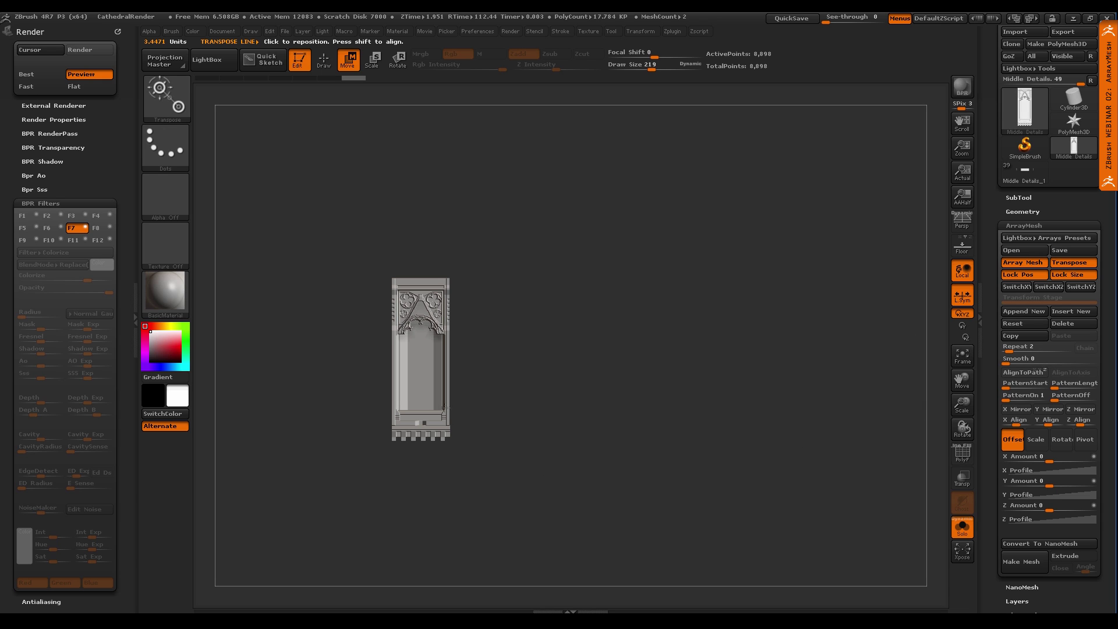
Array the bay along X into a row of 9 adjoining copies with an X Amount of -6.05
{"action": "left_click_drag", "start_coordinate": [444, 408], "coordinate": [615, 393]}
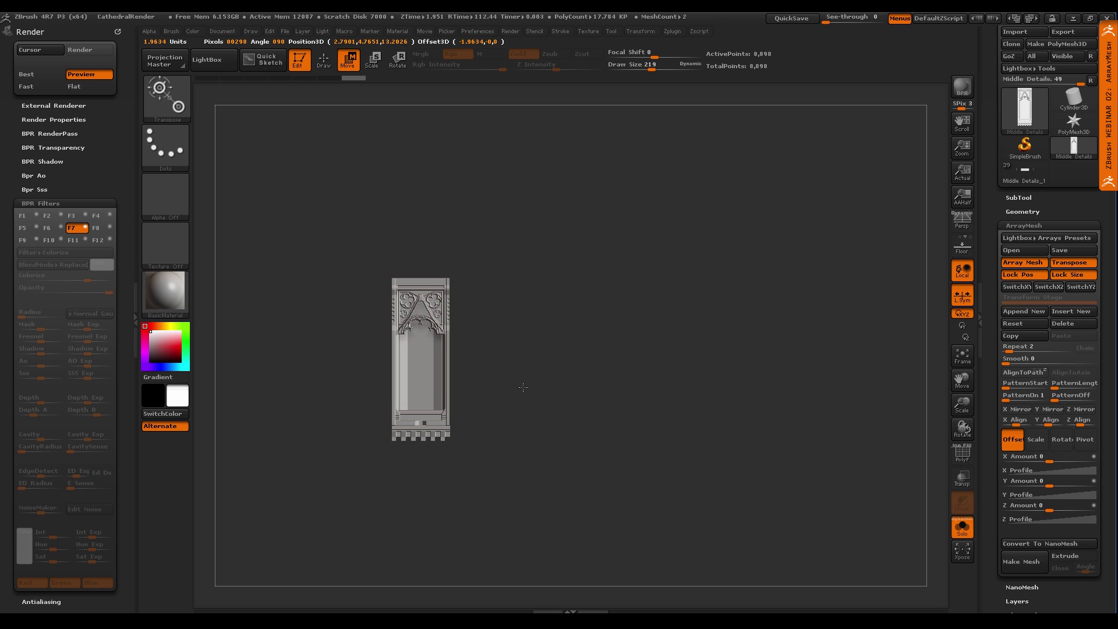
{"action": "right_click_drag", "start_coordinate": [610, 468], "coordinate": [468, 431], "text": "ctrl"}
{"action": "left_click_drag", "start_coordinate": [540, 285], "coordinate": [831, 310]}
{"action": "left_click_drag", "start_coordinate": [616, 293], "coordinate": [758, 189]}
{"action": "left_click_drag", "start_coordinate": [539, 285], "coordinate": [398, 300]}
{"action": "right_click_drag", "start_coordinate": [658, 448], "coordinate": [675, 372], "text": "alt"}
{"action": "right_click_drag", "start_coordinate": [675, 372], "coordinate": [669, 456], "text": "ctrl"}
{"action": "right_click_drag", "start_coordinate": [454, 407], "coordinate": [476, 450], "text": "ctrl"}
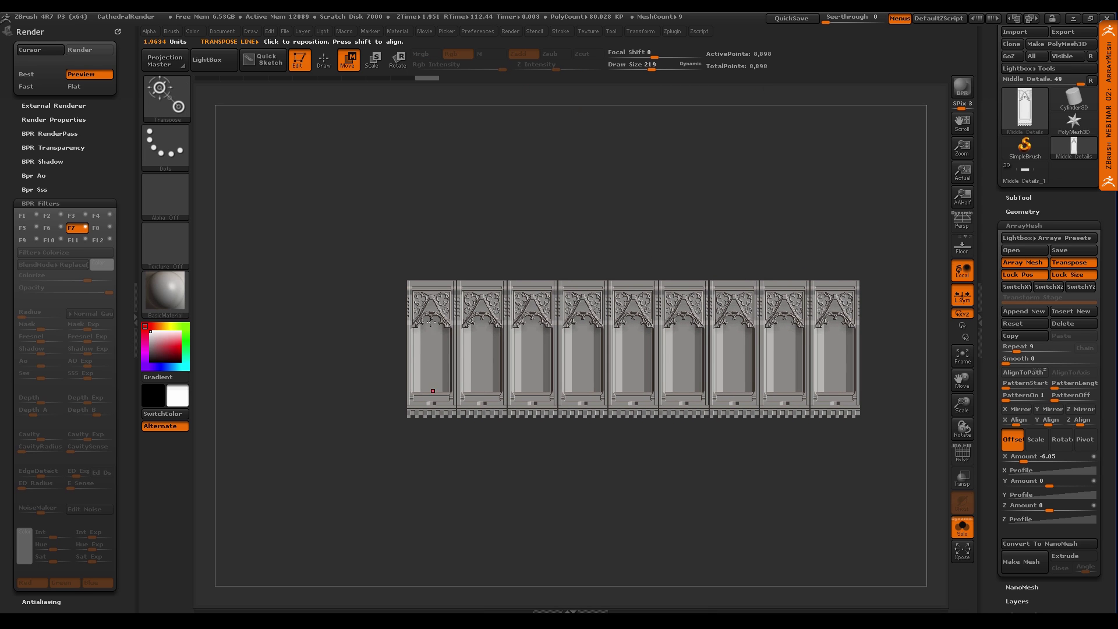
{"action": "right_click_drag", "start_coordinate": [431, 322], "coordinate": [492, 410], "text": "alt"}
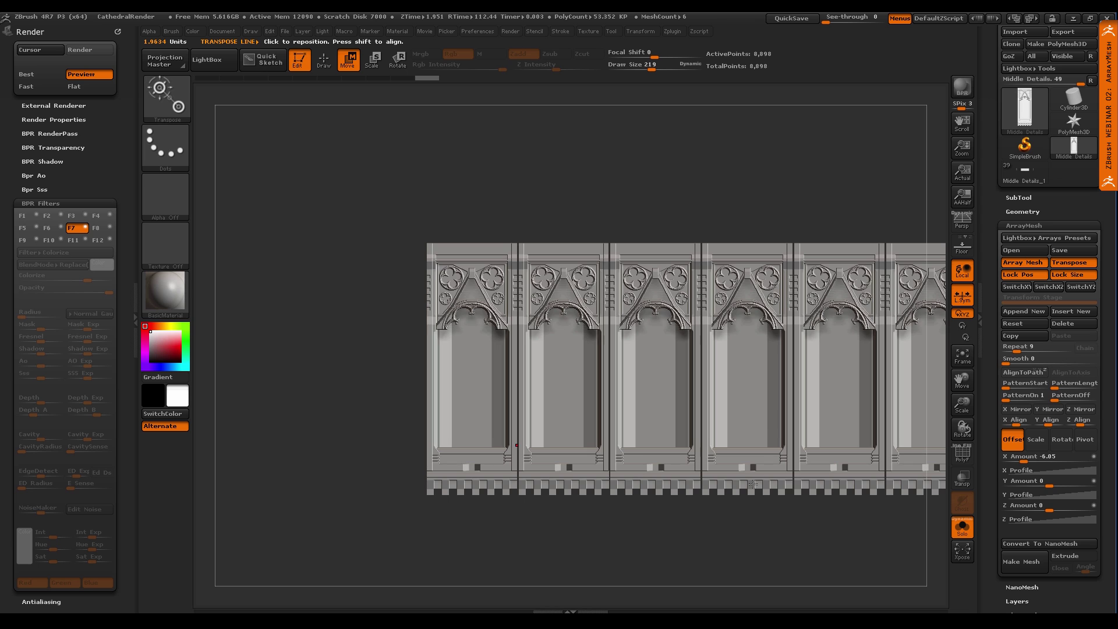
{"action": "right_click_drag", "start_coordinate": [753, 484], "coordinate": [648, 460], "text": "ctrl"}
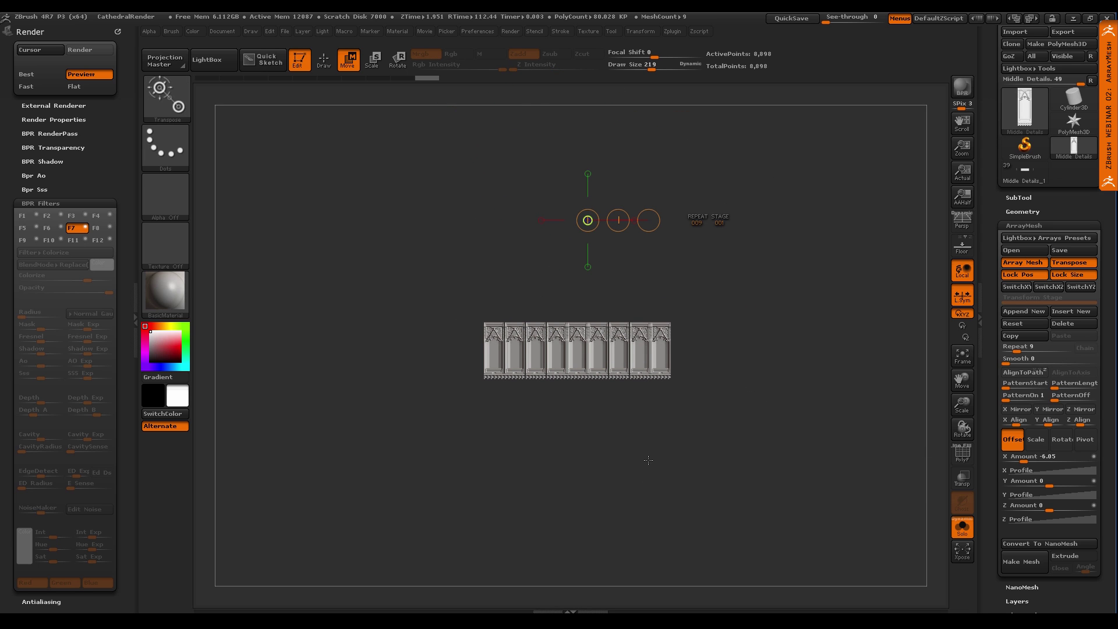
Undo the ArrayMesh changes back to the single arched bay
{"action": "key", "text": "ctrl"}
{"action": "key", "text": "ctrl+z"}
{"action": "key", "text": "ctrl+z"}
{"action": "key", "text": "ctrl+z"}
{"action": "key", "text": "ctrl+z"}
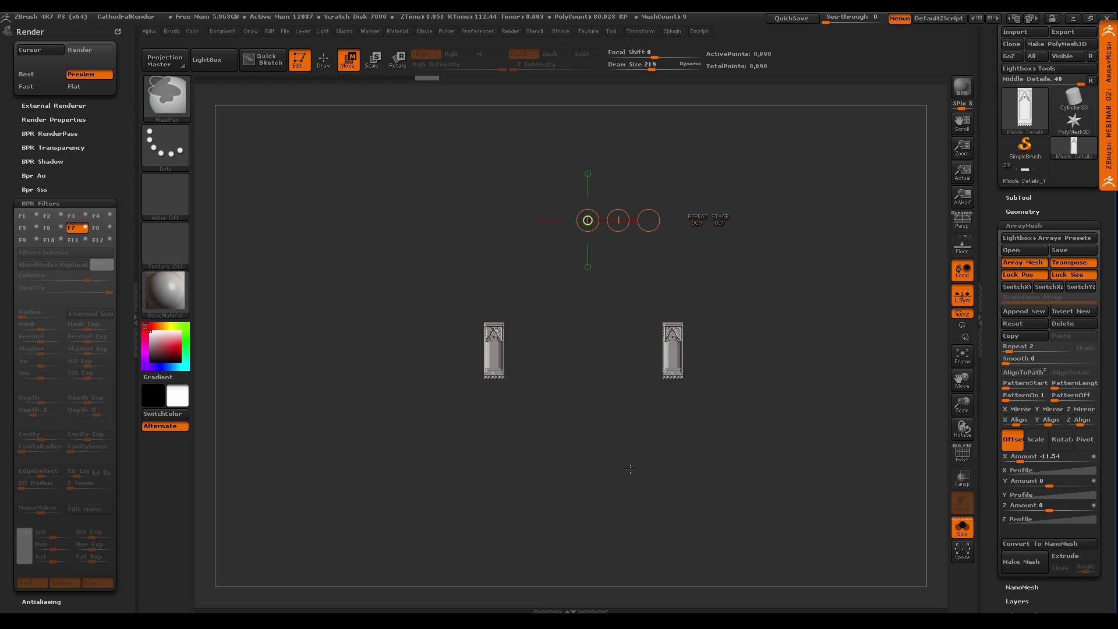
{"action": "key", "text": "ctrl+z"}
{"action": "key", "text": "ctrl+z"}
{"action": "key", "text": "ctrl+z"}
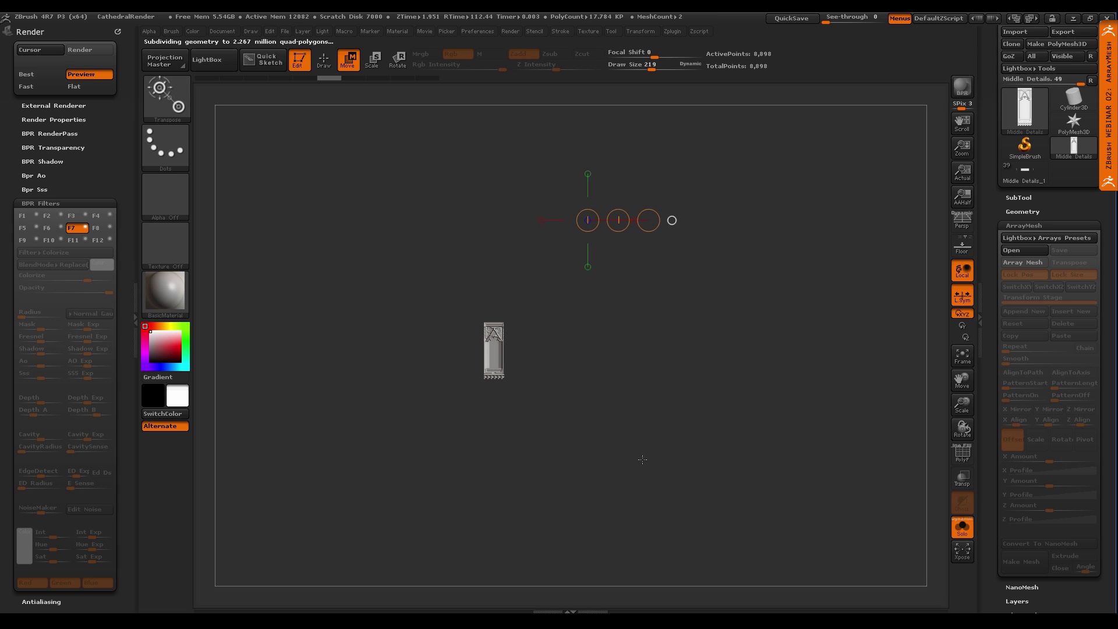
Apply the Unify deformation to the single arched bay
{"action": "left_click", "coordinate": [1025, 225]}
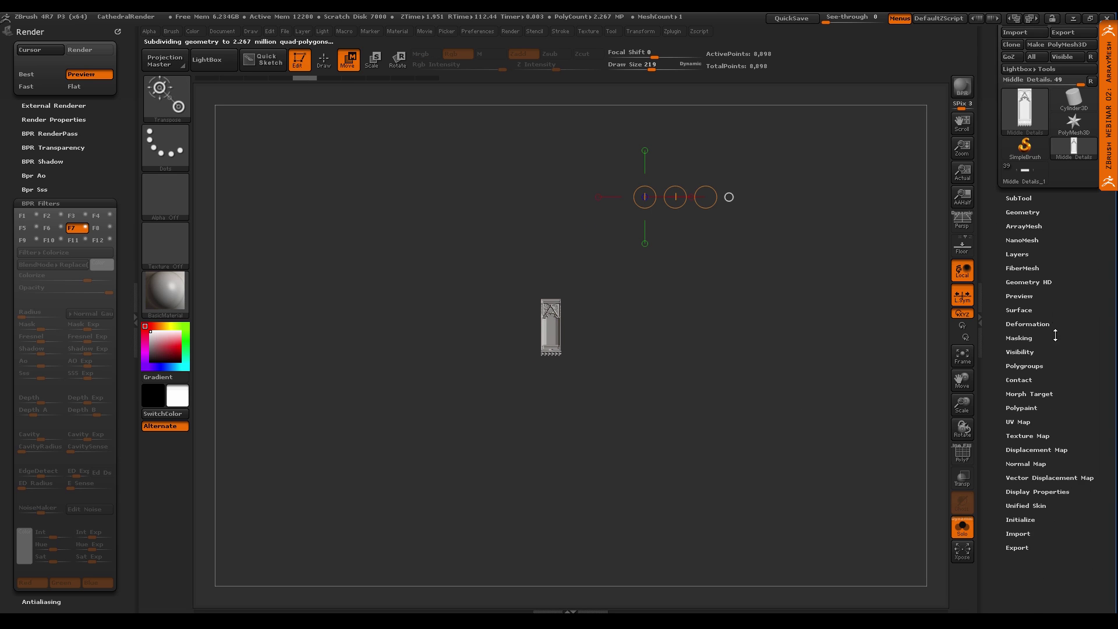
{"action": "left_click", "coordinate": [1027, 324]}
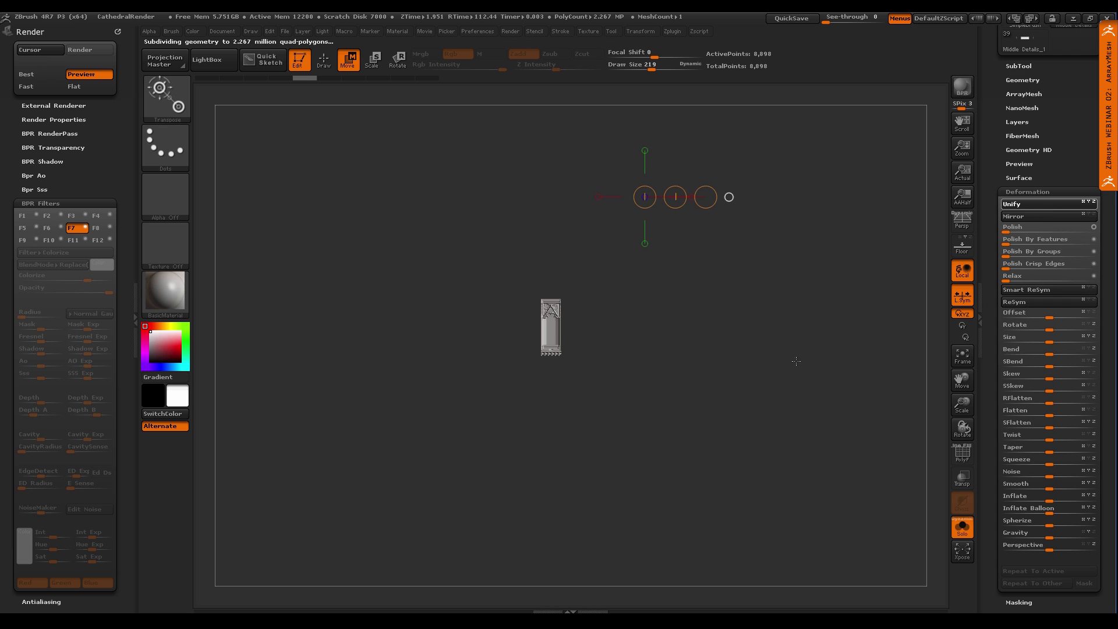
{"action": "left_click_drag", "start_coordinate": [776, 387], "coordinate": [782, 567], "text": "alt"}
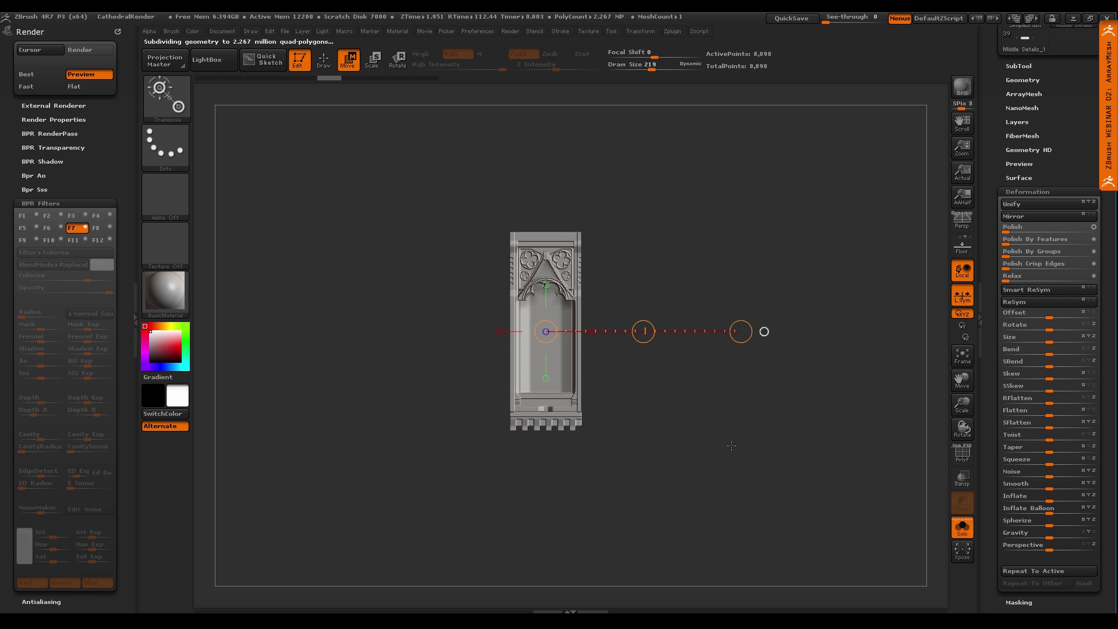
Create a new InsertMesh brush from the single arched bay in Draw mode, without appending it to the current brush
{"action": "key", "text": "q"}
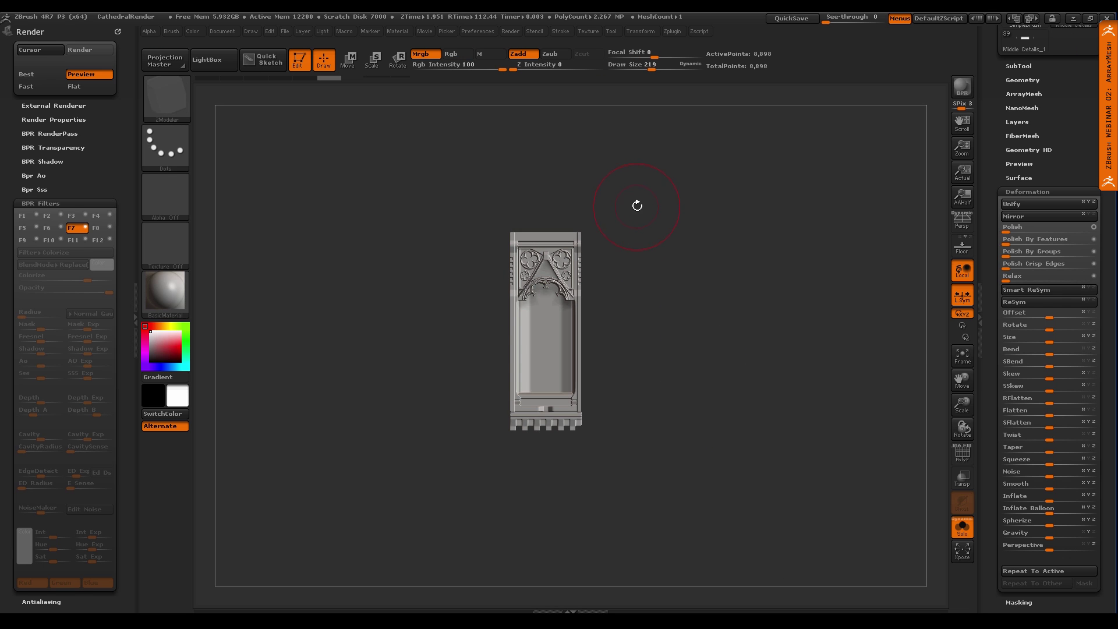
{"action": "key", "text": "b"}
{"action": "left_click", "coordinate": [440, 501]}
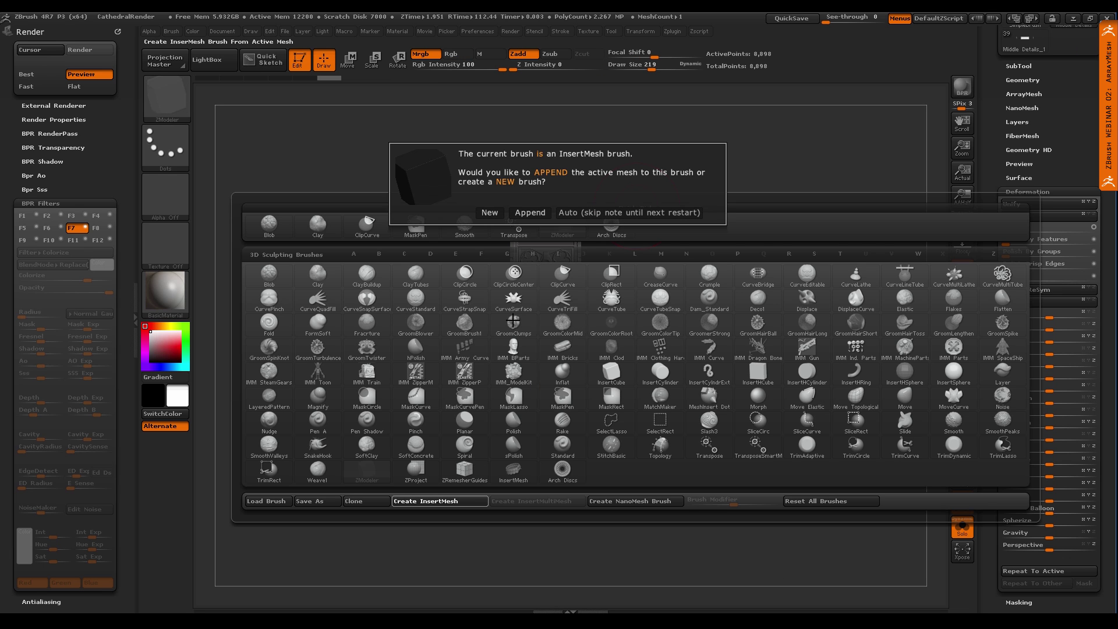
{"action": "left_click", "coordinate": [489, 215]}
{"action": "right_click_drag", "start_coordinate": [637, 365], "coordinate": [618, 349], "text": "ctrl"}
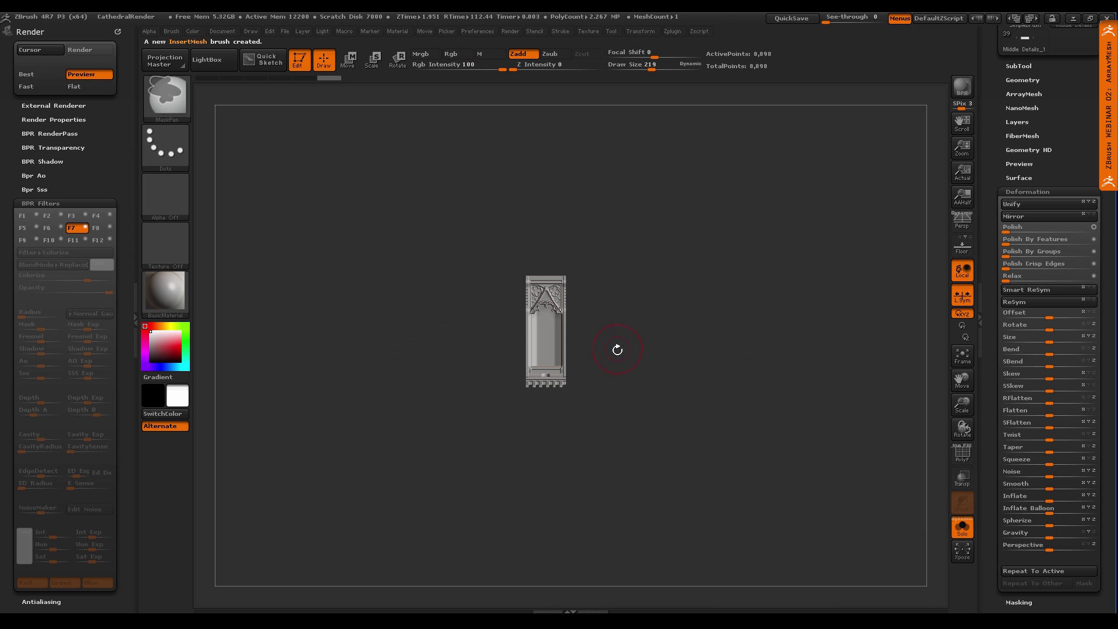
Switch the active tool to a Plane3D, convert it to a PolyMesh3D and face it frontally
{"action": "left_click_drag", "start_coordinate": [1062, 152], "coordinate": [1061, 269]}
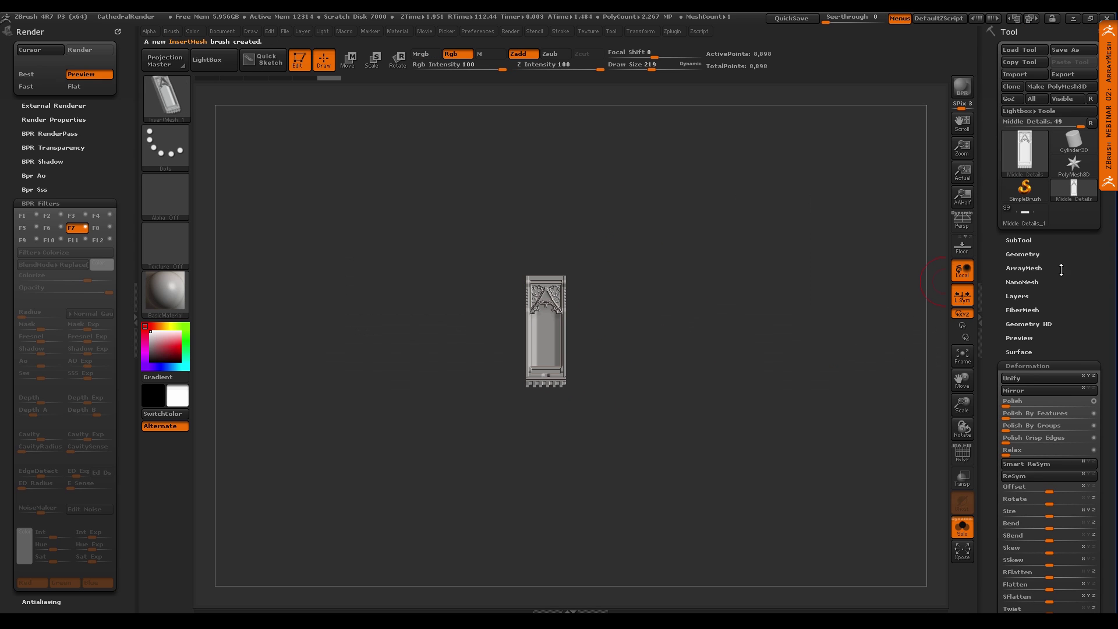
{"action": "left_click", "coordinate": [1025, 159]}
{"action": "left_click", "coordinate": [915, 201]}
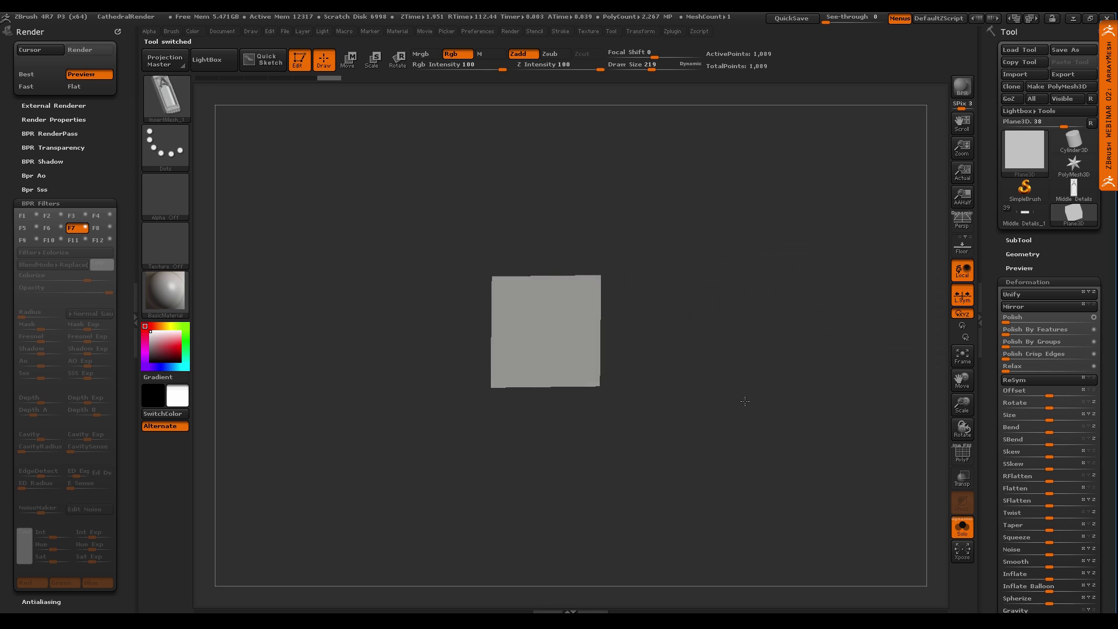
{"action": "left_click", "coordinate": [1055, 86]}
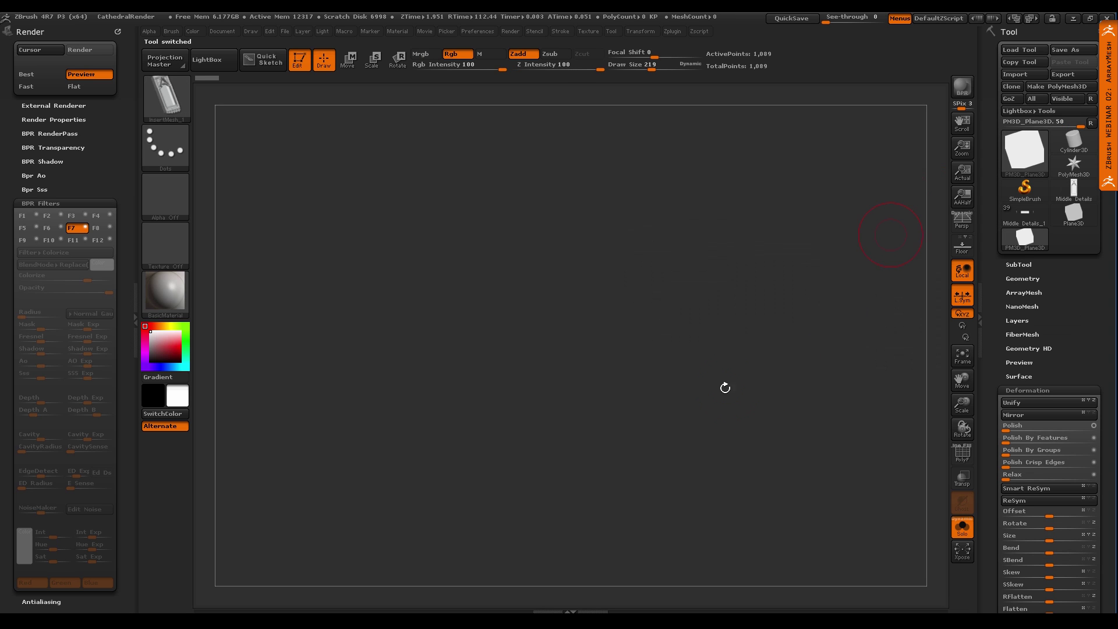
{"action": "mouse_move", "coordinate": [511, 314]}
{"action": "left_mouse_down"}
{"action": "mouse_move", "coordinate": [597, 364]}
{"action": "mouse_move", "coordinate": [579, 429]}
{"action": "left_mouse_up"}
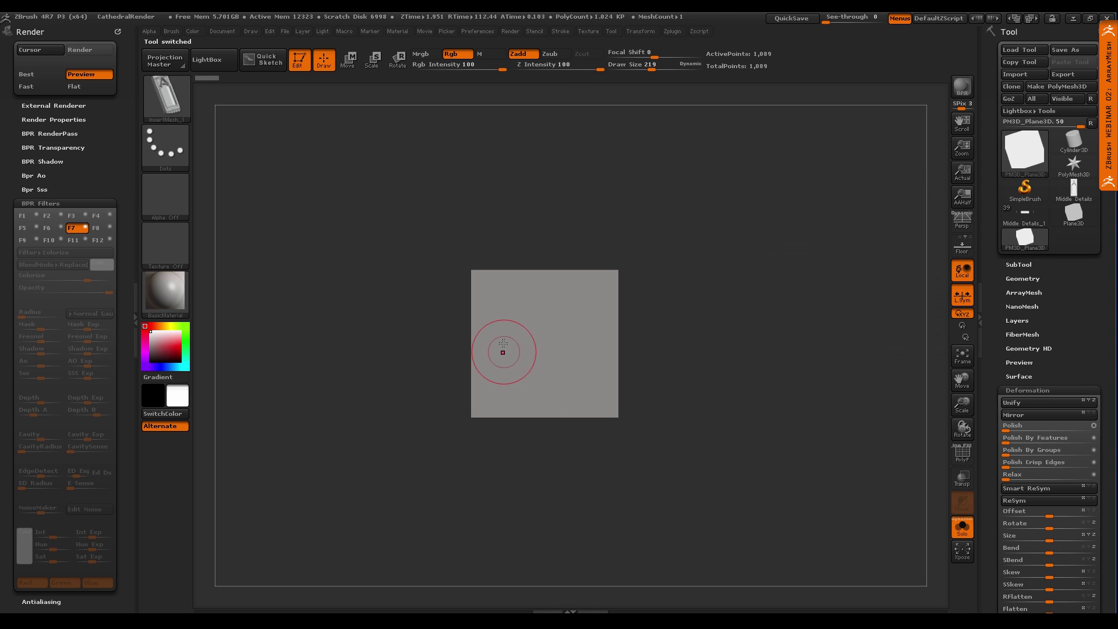
Insert a small copy of the arched bay onto the plane's left half with the new InsertMesh brush
{"action": "key", "text": "w"}
{"action": "left_click_drag", "start_coordinate": [507, 373], "coordinate": [507, 483]}
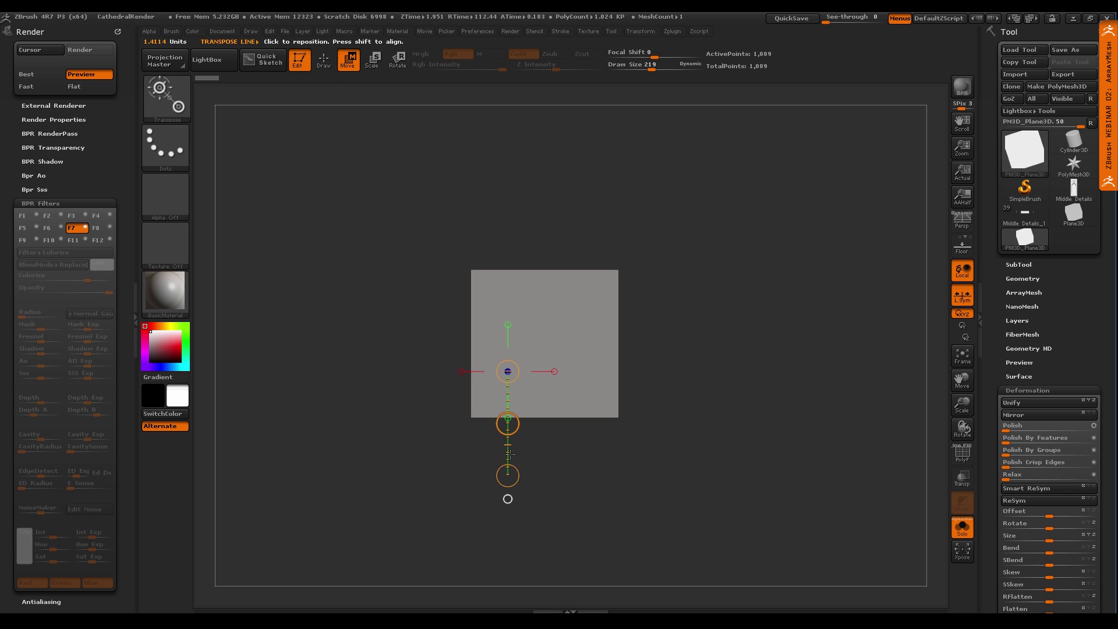
{"action": "key", "text": "q"}
{"action": "left_click_drag", "start_coordinate": [503, 355], "coordinate": [506, 385]}
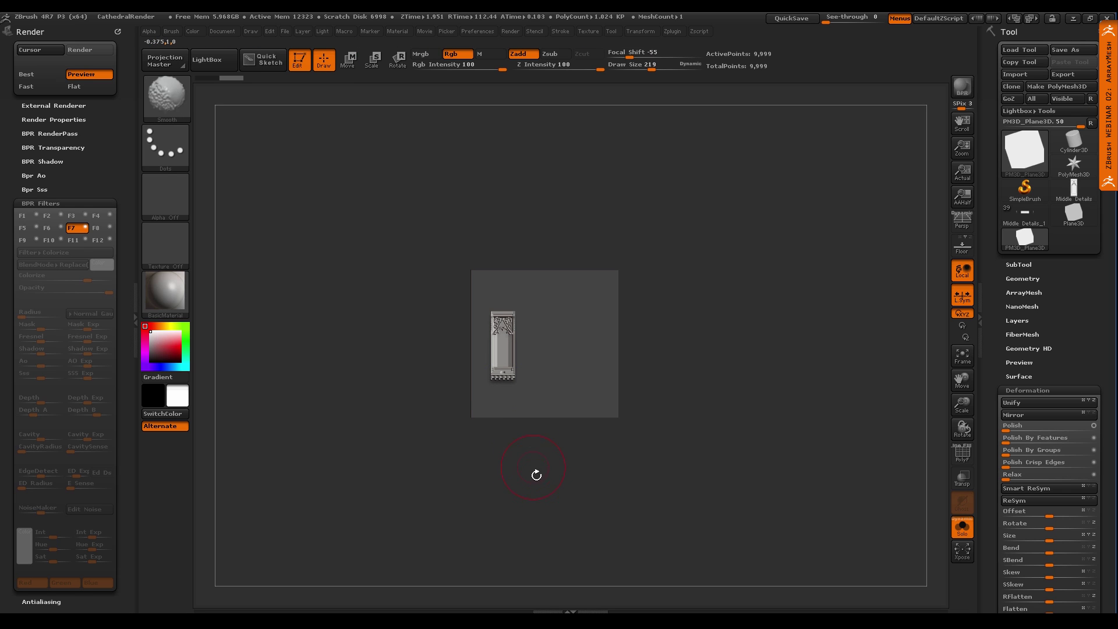
{"action": "left_click_drag", "start_coordinate": [544, 463], "coordinate": [513, 431], "text": "alt"}
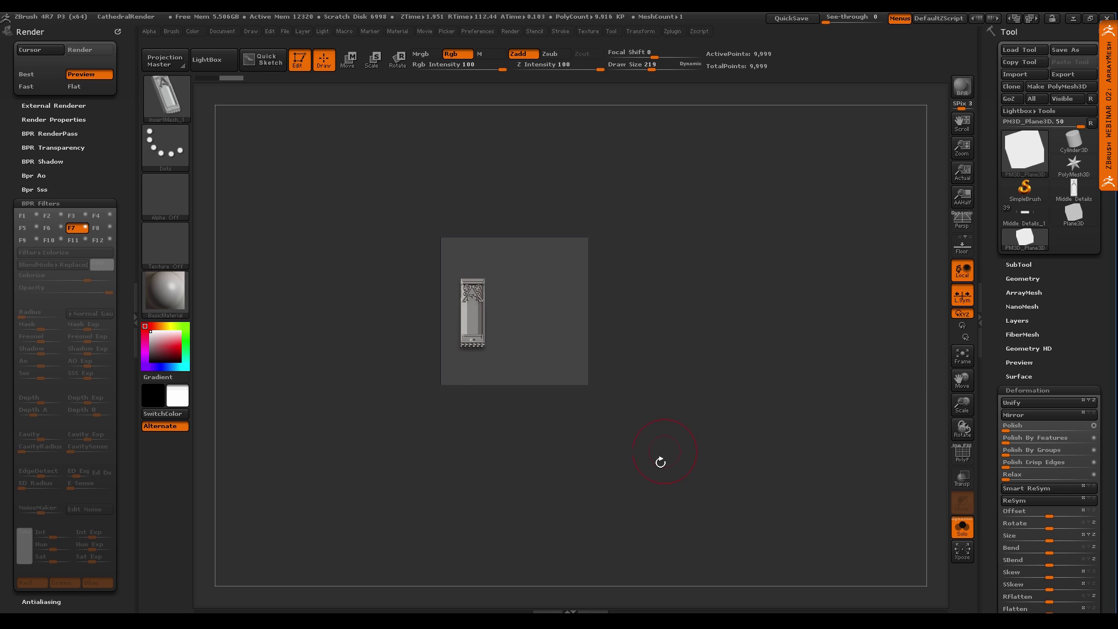
{"action": "left_click_drag", "start_coordinate": [660, 462], "coordinate": [692, 439]}
Split the unmasked bay from the plane into its own subtool, select it and turn off Solo
{"action": "left_click", "coordinate": [1018, 264]}
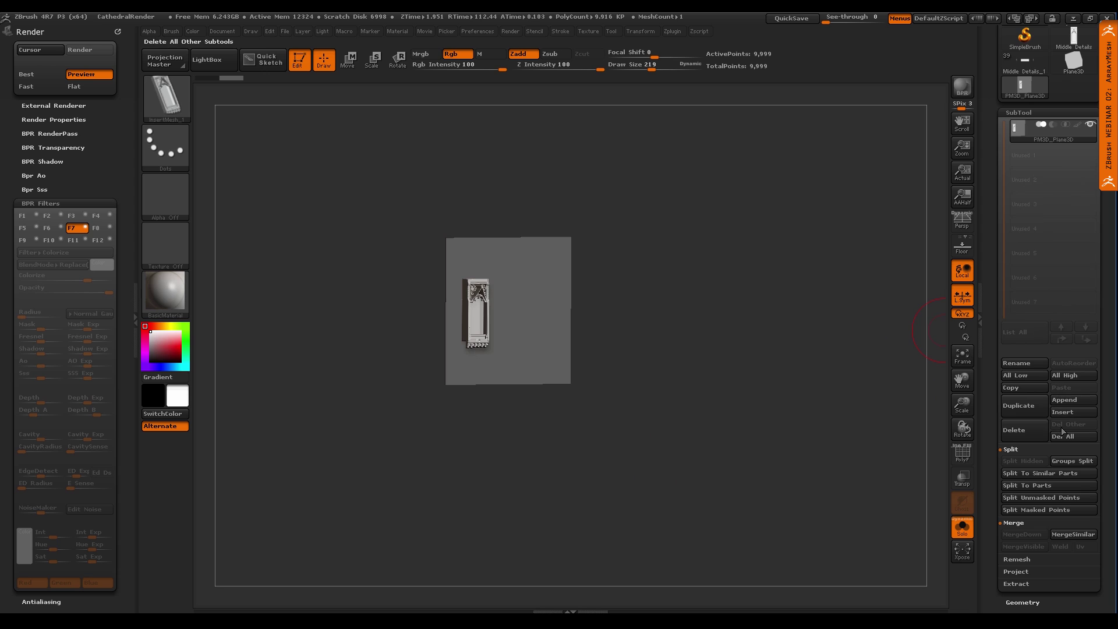
{"action": "scroll", "coordinate": [1033, 460], "scroll_direction": "up", "scroll_amount": 1}
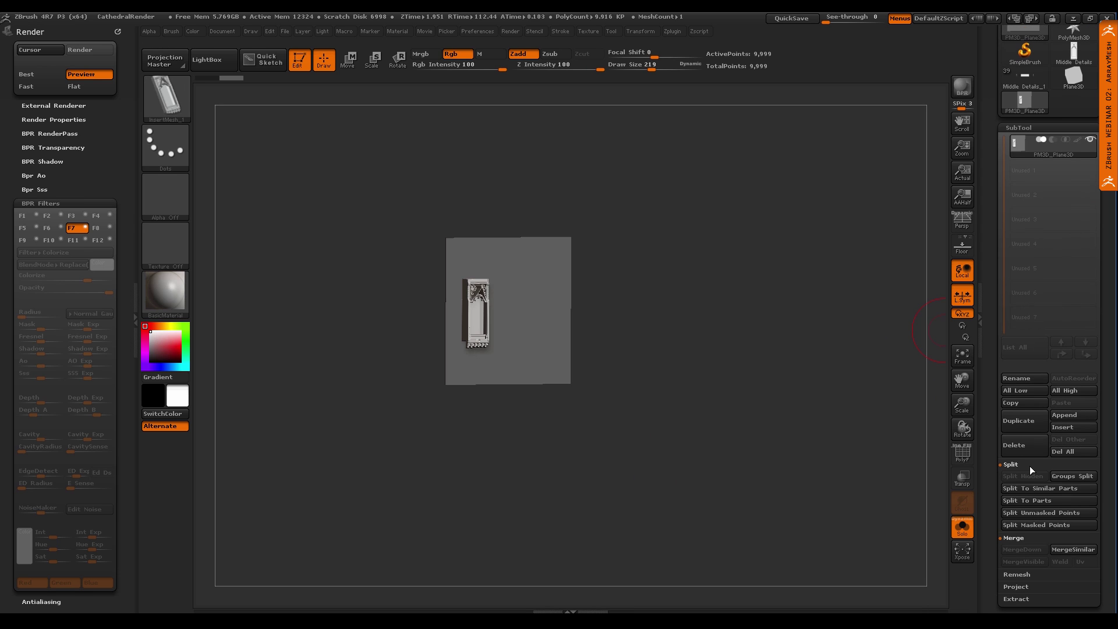
{"action": "left_click", "coordinate": [1034, 514]}
{"action": "left_click", "coordinate": [1020, 175]}
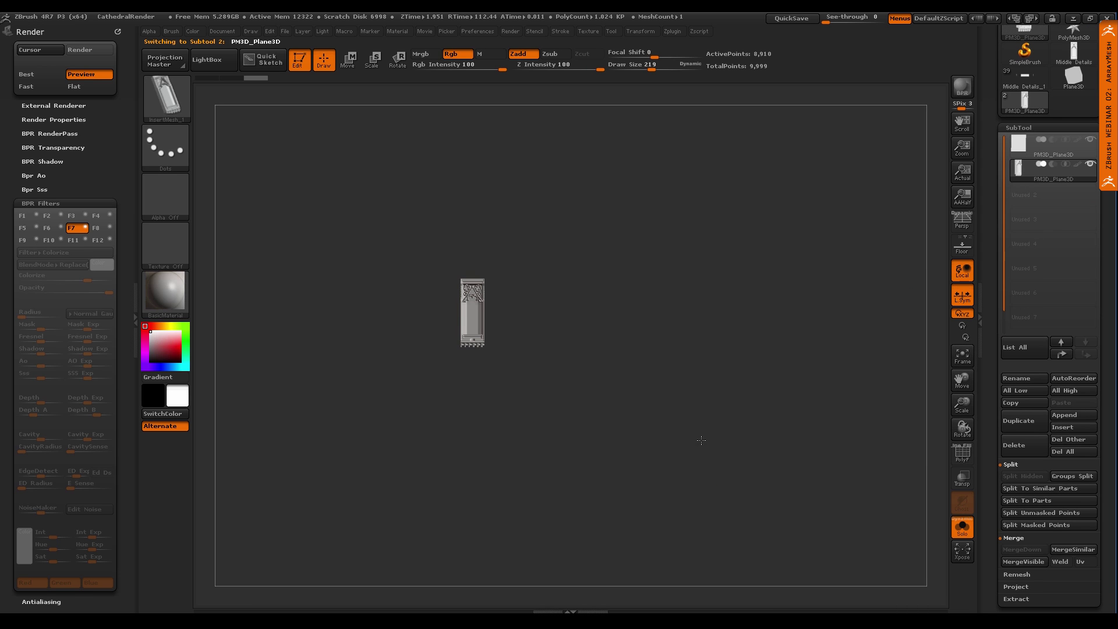
{"action": "left_click", "coordinate": [961, 527]}
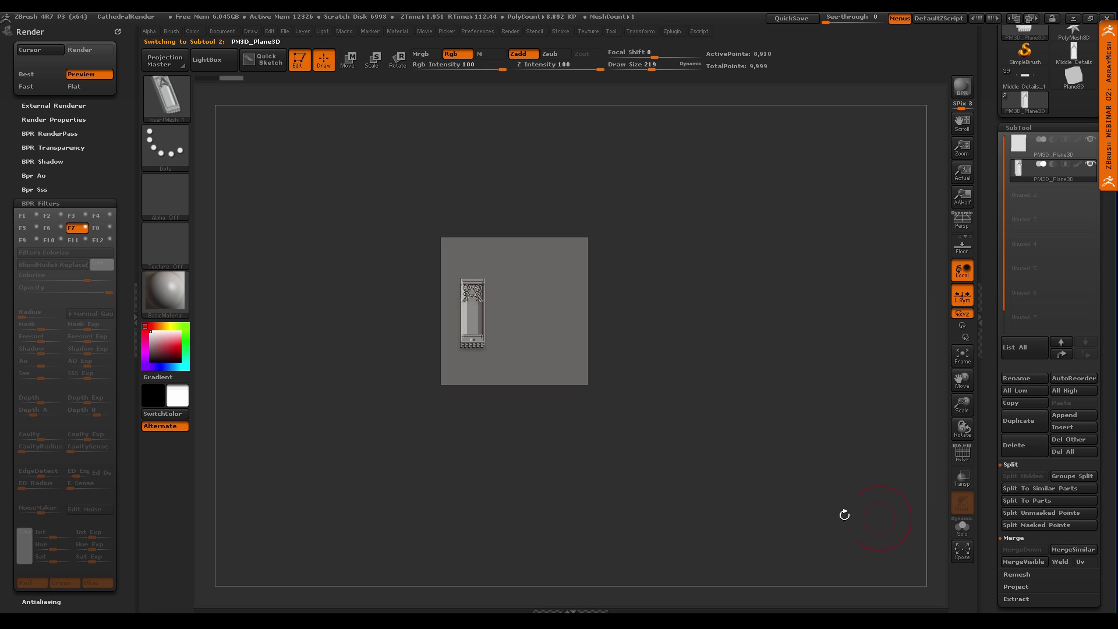
Turn on Array Mesh with Transpose for the inserted bay and activate the Move tool
{"action": "scroll", "coordinate": [1028, 396], "scroll_direction": "down", "scroll_amount": 15}
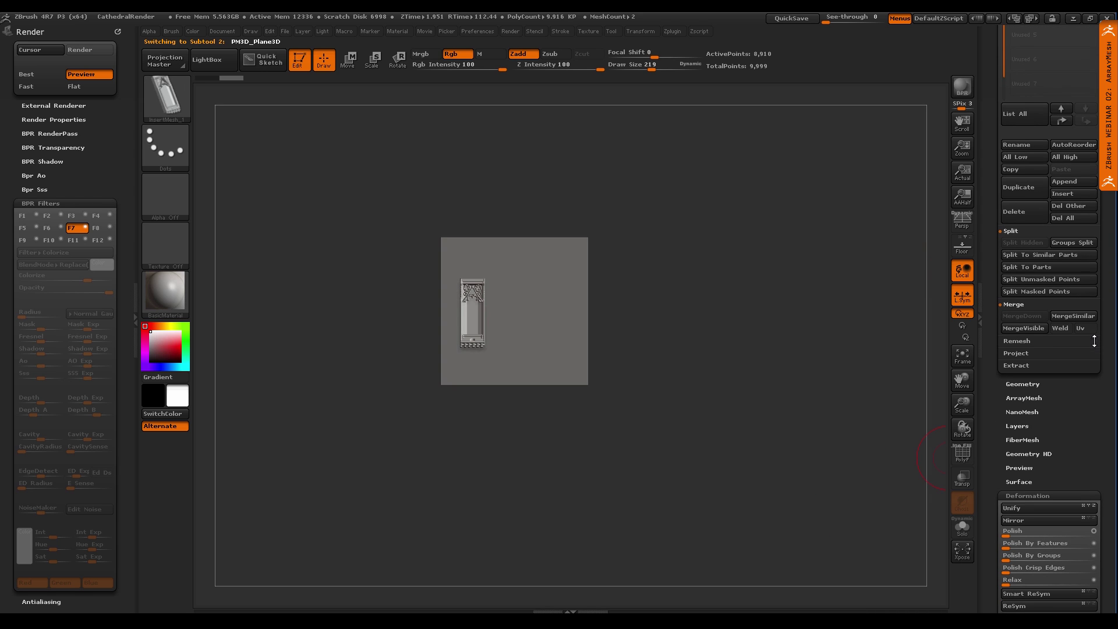
{"action": "left_click", "coordinate": [1031, 395]}
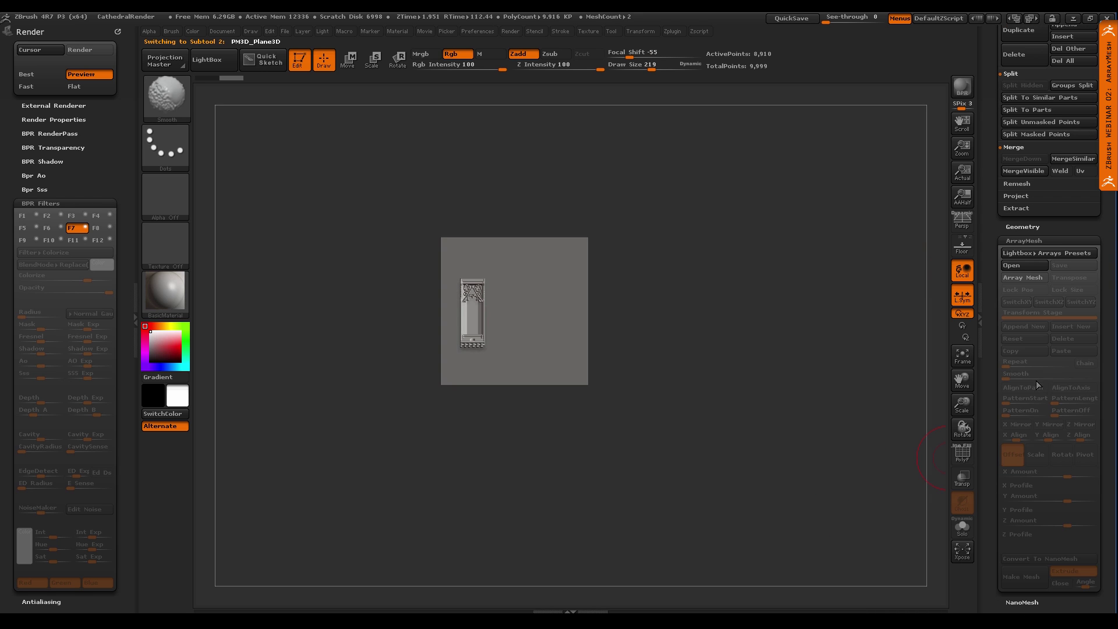
{"action": "left_click", "coordinate": [1025, 277]}
{"action": "left_click", "coordinate": [1036, 291]}
{"action": "left_click_drag", "start_coordinate": [653, 488], "coordinate": [633, 523], "text": "alt"}
{"action": "key", "text": "w"}
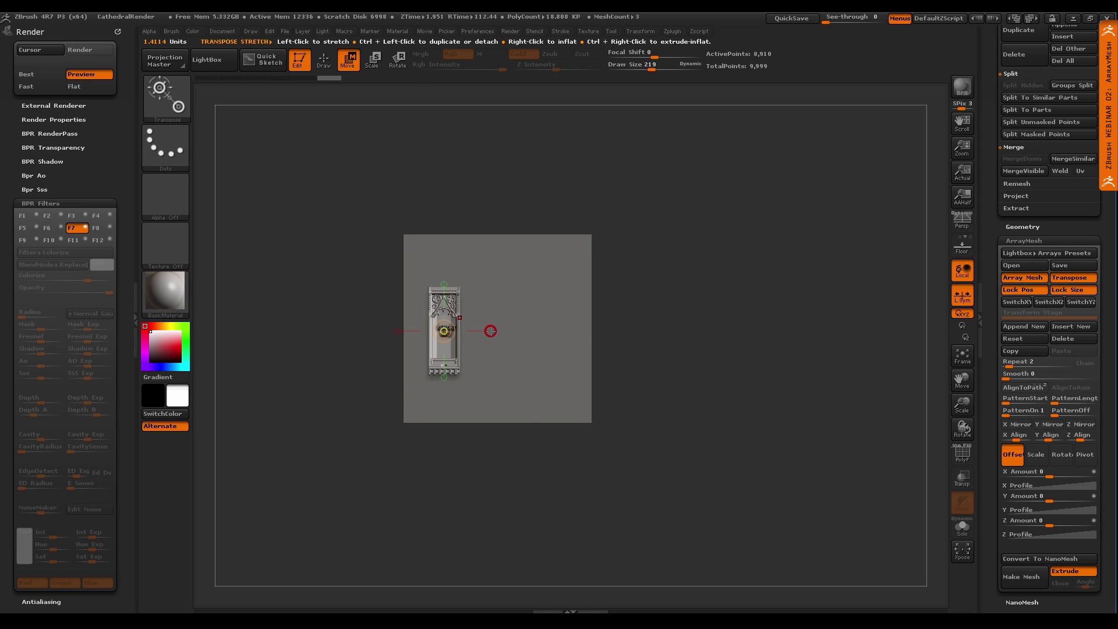
Array the inserted bay along X into a row of 13 adjoining copies with an X Amount of 13.87
{"action": "left_click_drag", "start_coordinate": [677, 331], "coordinate": [921, 333]}
{"action": "left_click_drag", "start_coordinate": [626, 328], "coordinate": [853, 221]}
{"action": "right_click_drag", "start_coordinate": [636, 425], "coordinate": [657, 427], "text": "ctrl"}
{"action": "right_click_drag", "start_coordinate": [658, 428], "coordinate": [623, 466], "text": "alt"}
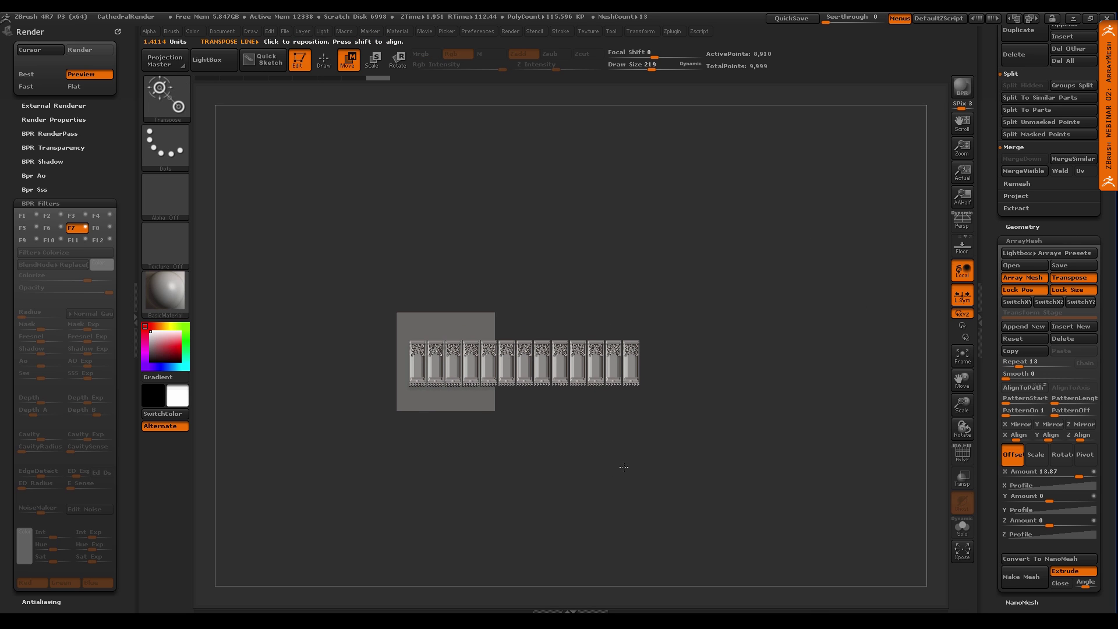
Examine the arcade below the rose window in the cathedral tool and return to the arrayed PM3D_Plane3D tool
{"action": "scroll", "coordinate": [992, 260], "scroll_direction": "up", "scroll_amount": 10}
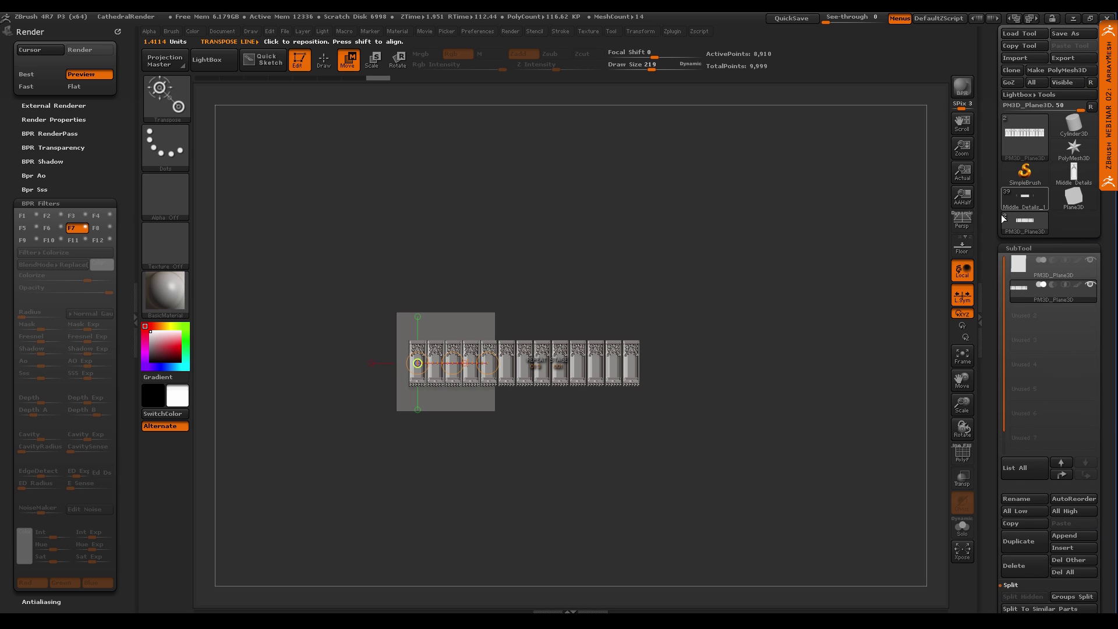
{"action": "left_click", "coordinate": [1001, 213]}
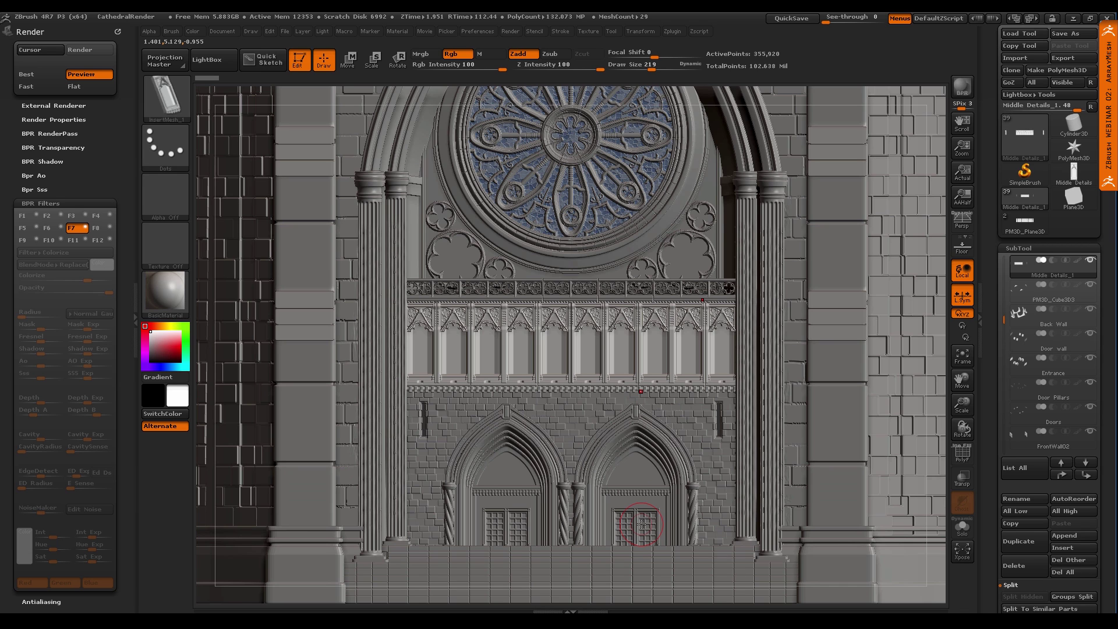
{"action": "left_click", "coordinate": [1073, 174]}
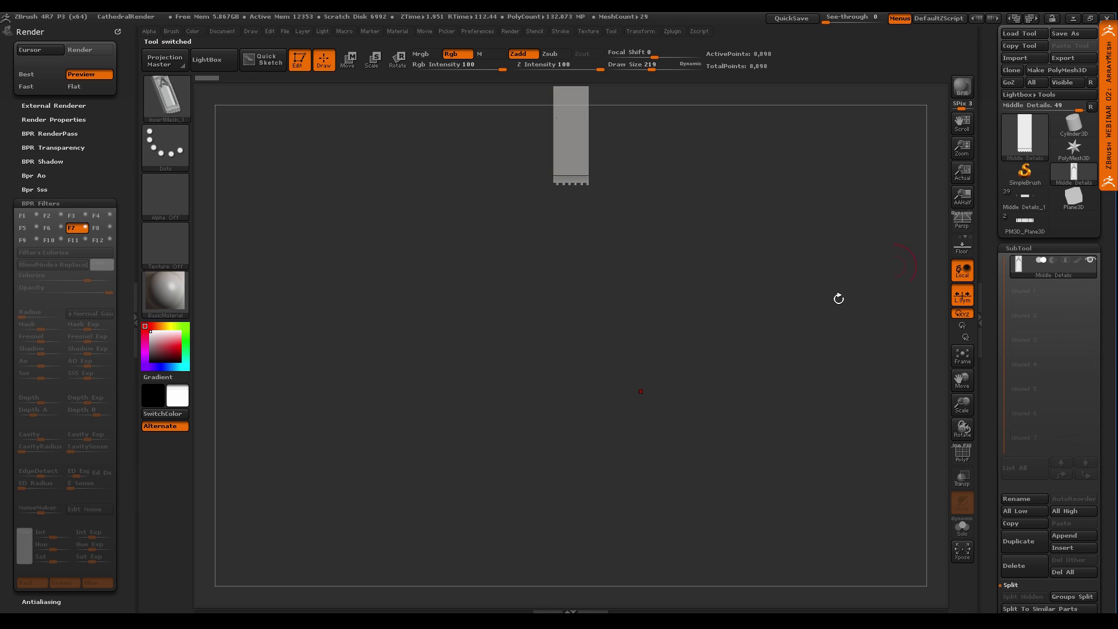
{"action": "left_click", "coordinate": [1019, 228]}
{"action": "left_click_drag", "start_coordinate": [722, 411], "coordinate": [554, 354]}
{"action": "left_click_drag", "start_coordinate": [652, 285], "coordinate": [584, 495], "text": "alt"}
{"action": "left_click_drag", "start_coordinate": [788, 404], "coordinate": [817, 448], "text": "alt"}
Convert the 13-bay array into real geometry with Make Mesh and inspect the row from other angles
{"action": "left_click", "coordinate": [1020, 249]}
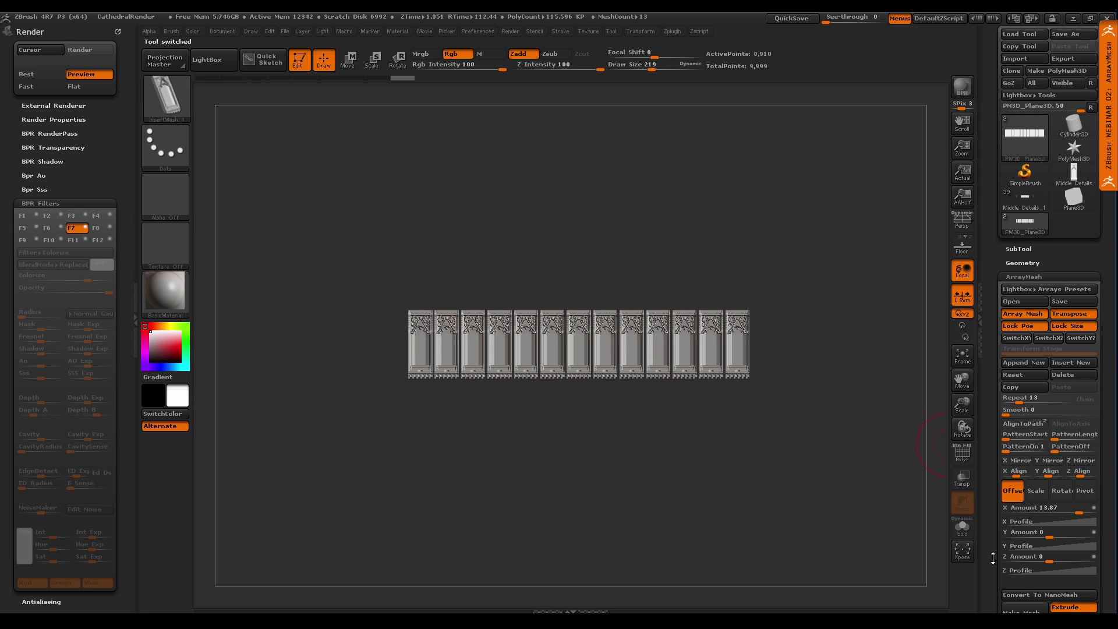
{"action": "left_click_drag", "start_coordinate": [992, 562], "coordinate": [990, 508]}
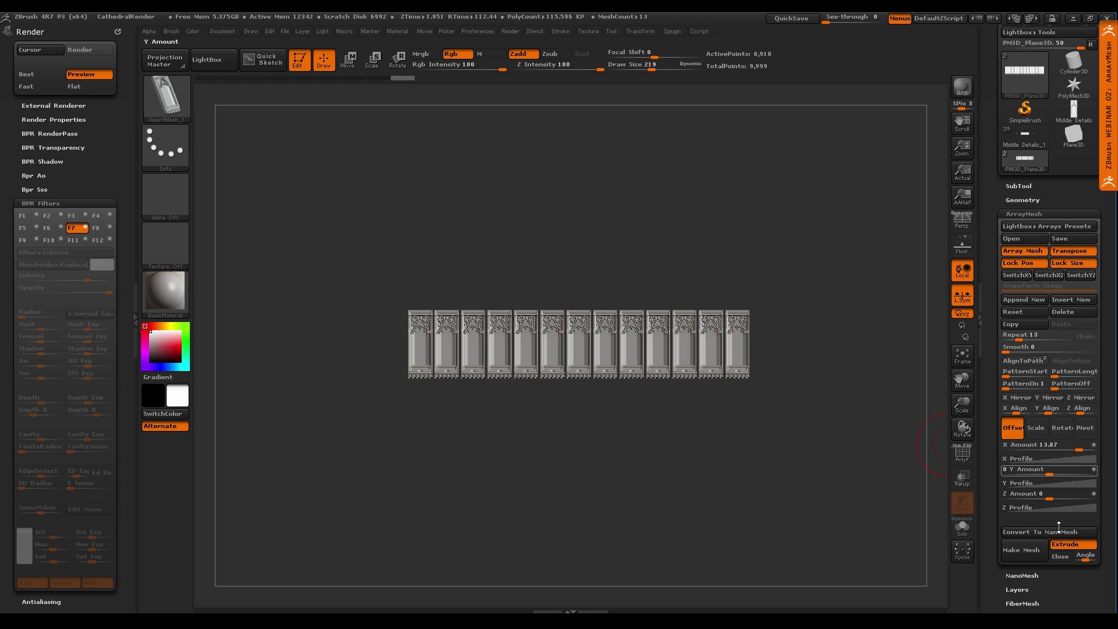
{"action": "left_click", "coordinate": [1021, 549]}
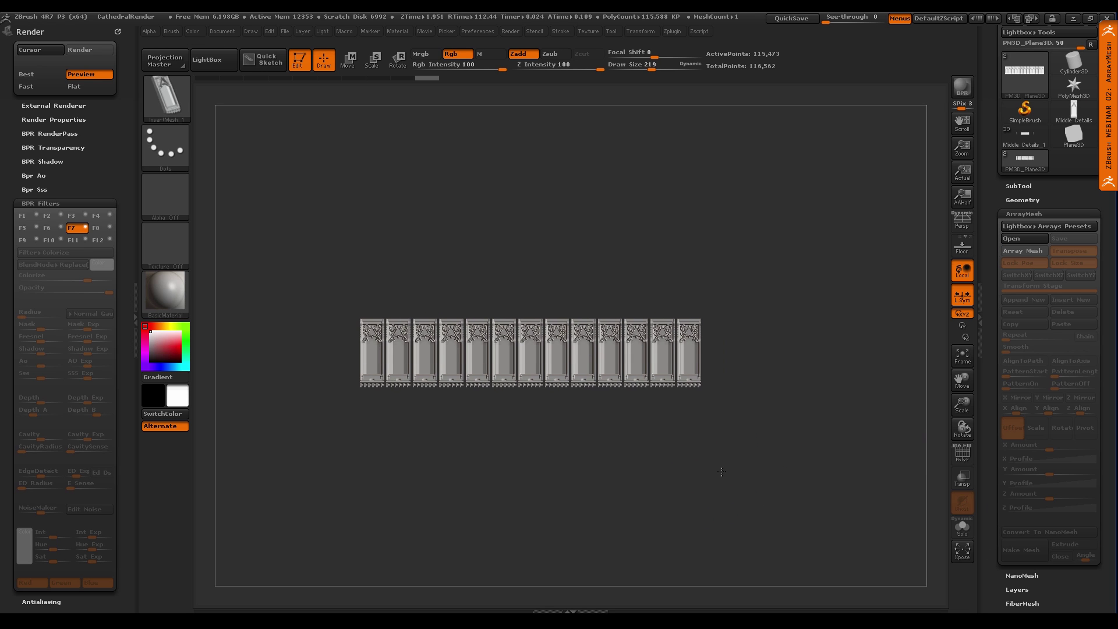
{"action": "left_click_drag", "start_coordinate": [794, 492], "coordinate": [681, 307]}
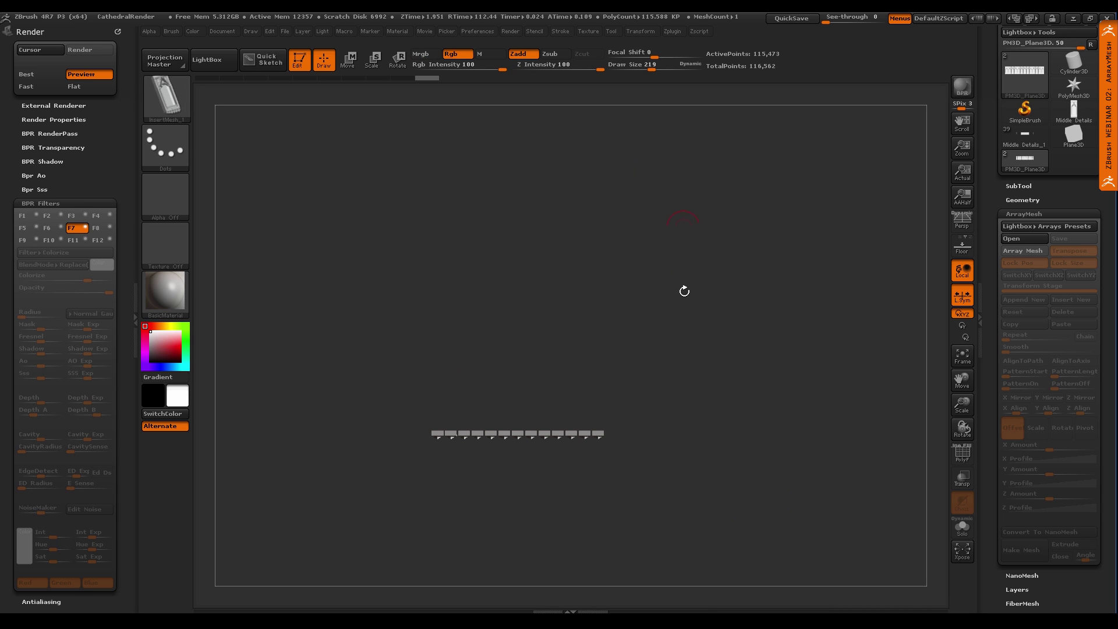
{"action": "left_click_drag", "start_coordinate": [682, 496], "coordinate": [717, 369]}
Turn on Array Mesh for the arcade row with Transpose off and load the Cathedral_Array preset
{"action": "left_click", "coordinate": [1033, 256]}
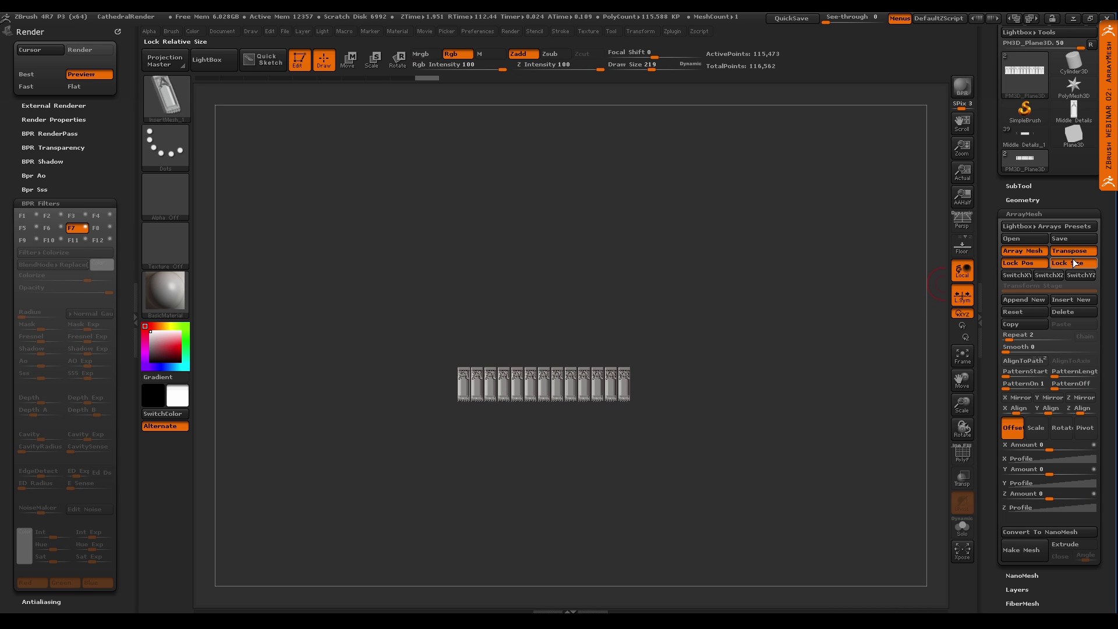
{"action": "left_click", "coordinate": [1023, 241]}
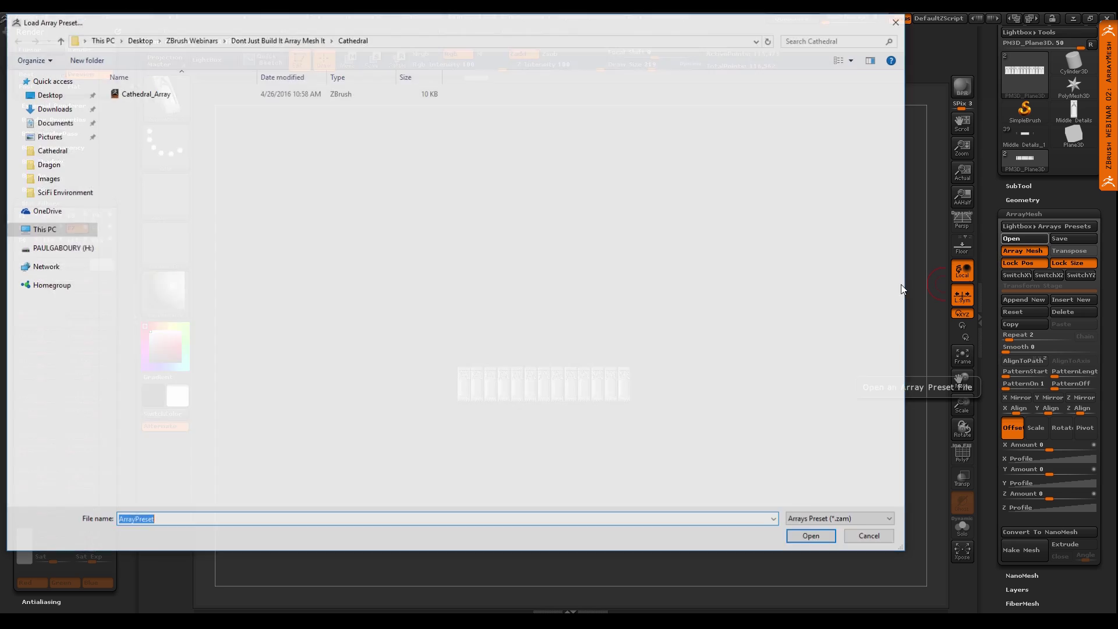
{"action": "double_click", "coordinate": [148, 91]}
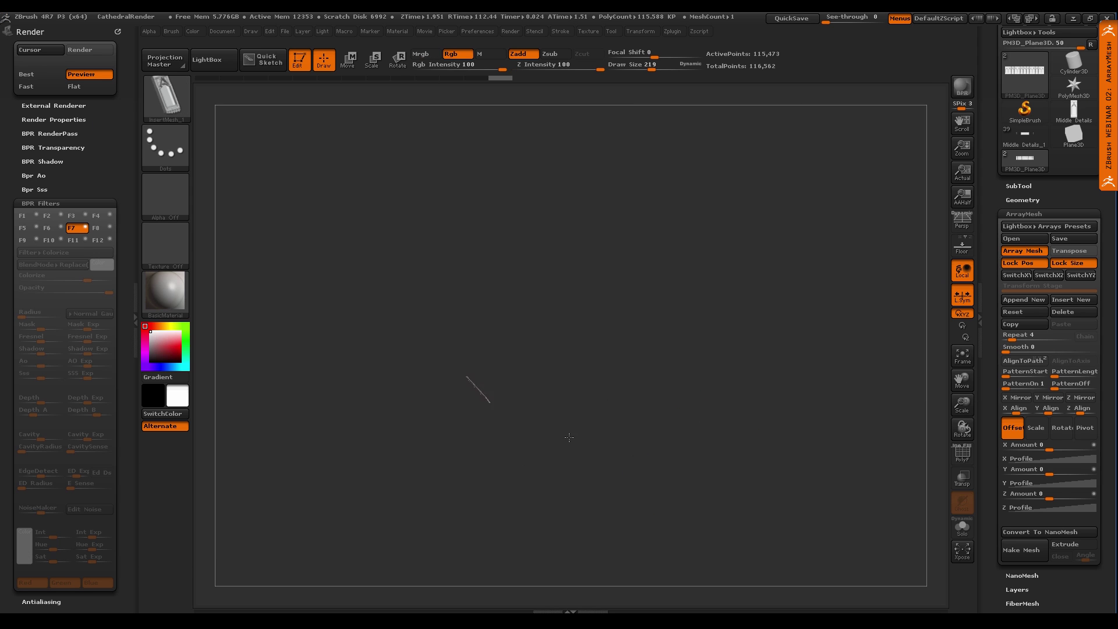
Try to reposition the arrayed arcade rows with a Move transpose line extended along the Z axis
{"action": "key", "text": "space"}
{"action": "key", "text": "ctrl"}
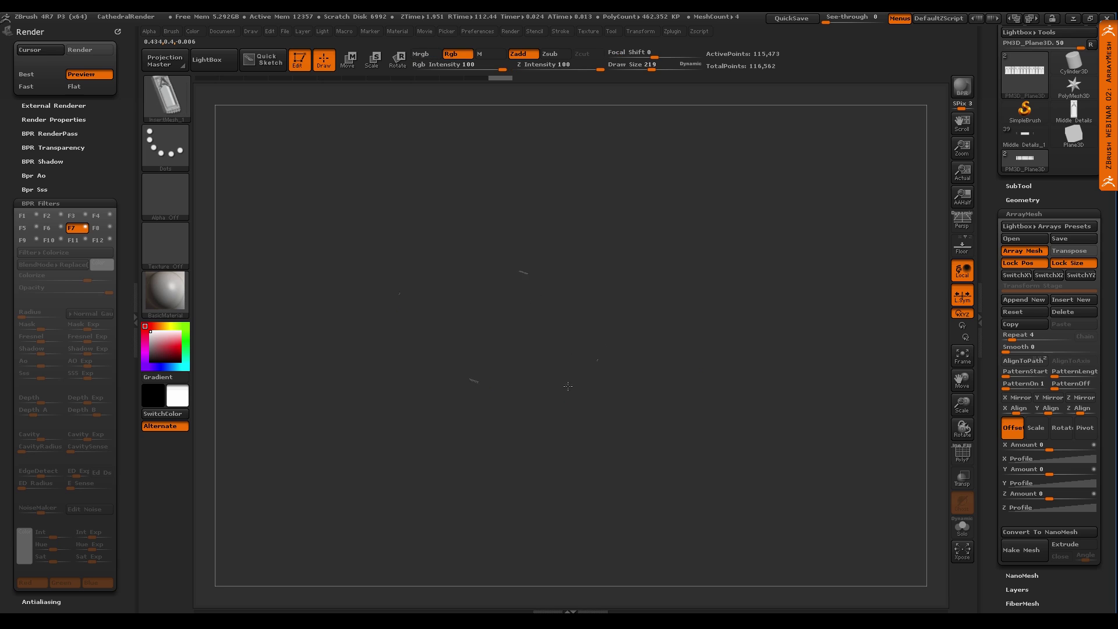
{"action": "key", "text": "ctrl"}
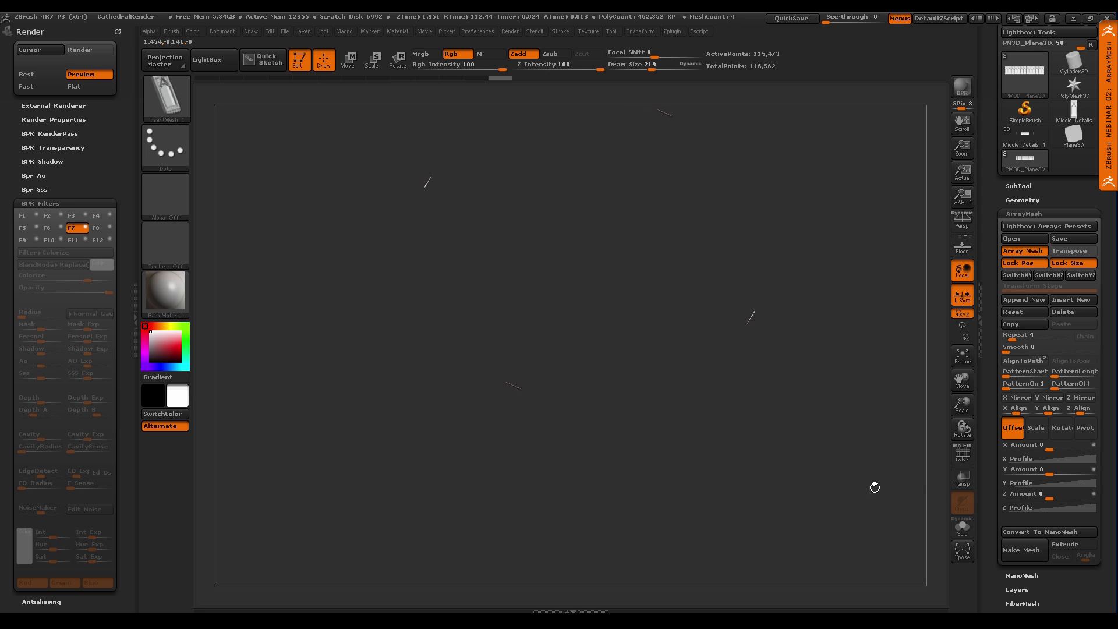
{"action": "key", "text": "w"}
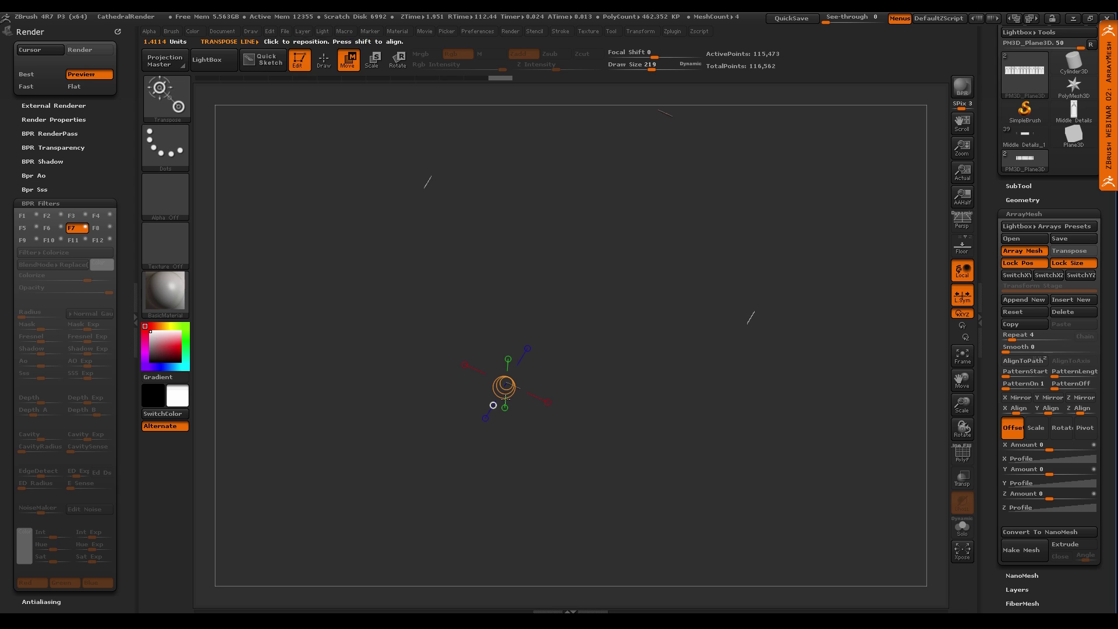
{"action": "left_click_drag", "start_coordinate": [485, 418], "coordinate": [451, 475]}
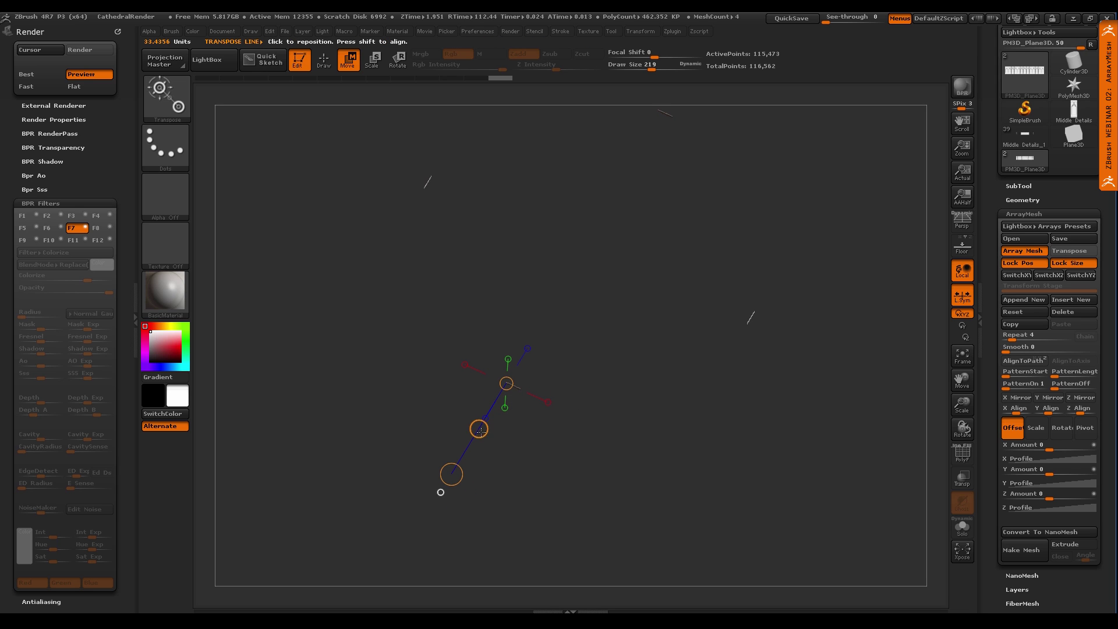
{"action": "left_click_drag", "start_coordinate": [483, 429], "coordinate": [619, 325]}
Undo the trial move of the arcade rows by stepping back and forth through the undo history
{"action": "key", "text": "ctrl+z"}
{"action": "key", "text": "ctrl+z"}
{"action": "key", "text": "ctrl+z"}
{"action": "key", "text": "ctrl+z"}
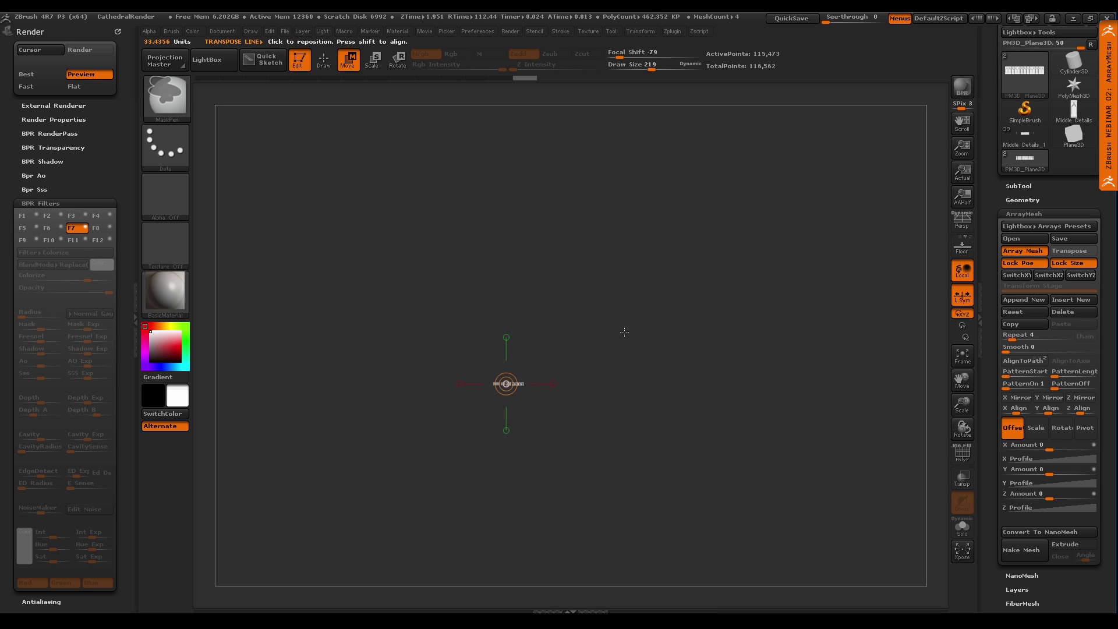
{"action": "key", "text": "ctrl+shift+z"}
{"action": "key", "text": "ctrl+shift+z"}
{"action": "key", "text": "ctrl+shift+z"}
{"action": "key", "text": "ctrl+shift+z"}
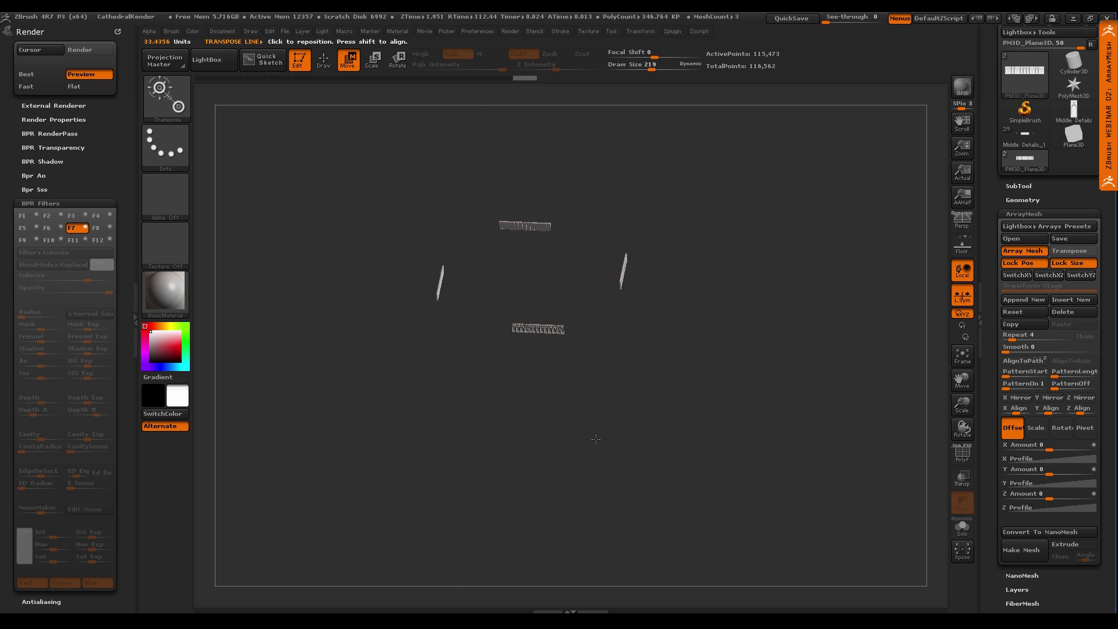
{"action": "key", "text": "ctrl+z"}
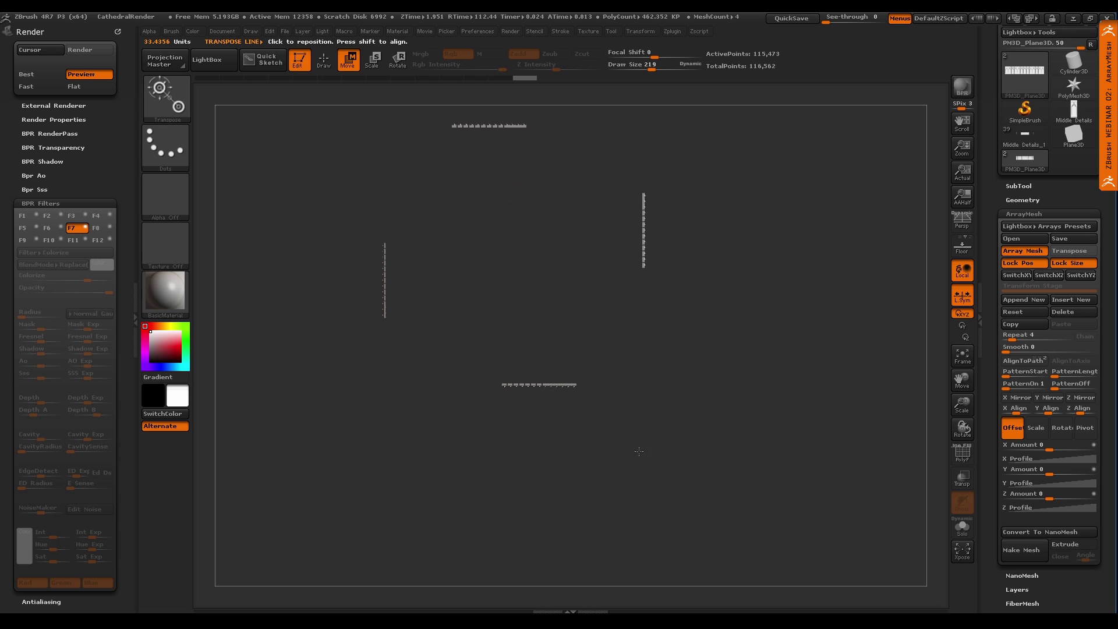
Enable Transpose for the Array Mesh and use the Move transpose line to pull the four arcade rows into a compact rectangle
{"action": "key", "text": "ctrl+z"}
{"action": "key", "text": "q"}
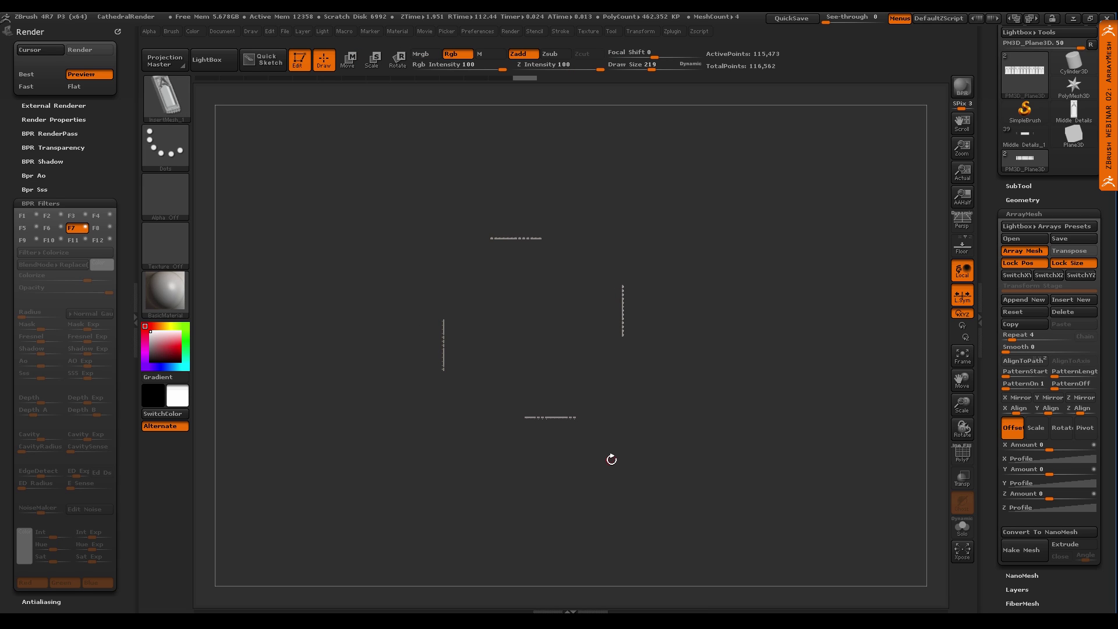
{"action": "key", "text": "w"}
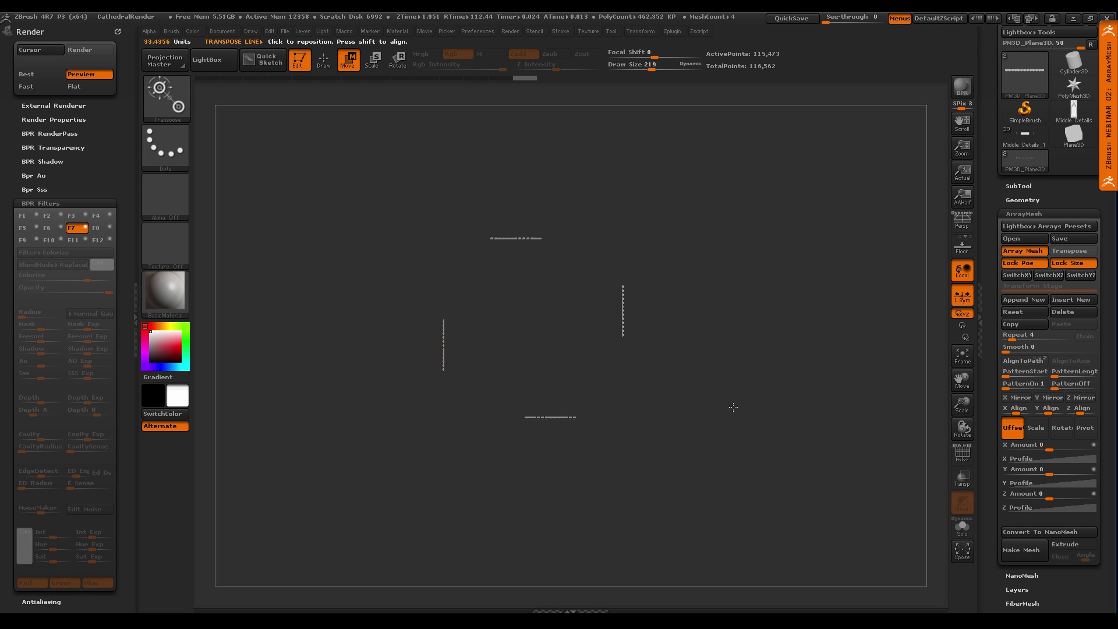
{"action": "left_click", "coordinate": [1073, 250]}
{"action": "mouse_move", "coordinate": [531, 327]}
{"action": "left_mouse_down"}
{"action": "mouse_move", "coordinate": [531, 512]}
{"action": "mouse_move", "coordinate": [906, 327]}
{"action": "mouse_move", "coordinate": [541, 327]}
{"action": "mouse_move", "coordinate": [557, 326]}
{"action": "left_mouse_up"}
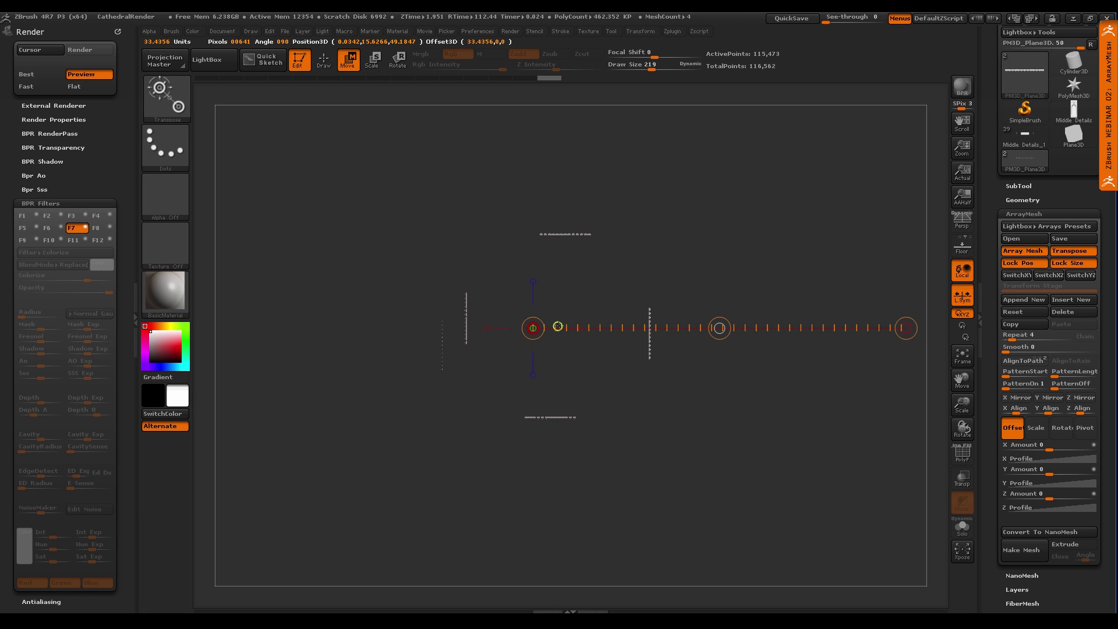
{"action": "left_click_drag", "start_coordinate": [680, 397], "coordinate": [550, 389]}
Inspect the four-sided arcade in perspective, with and without its PolyFrame wireframe
{"action": "left_click_drag", "start_coordinate": [629, 418], "coordinate": [707, 458]}
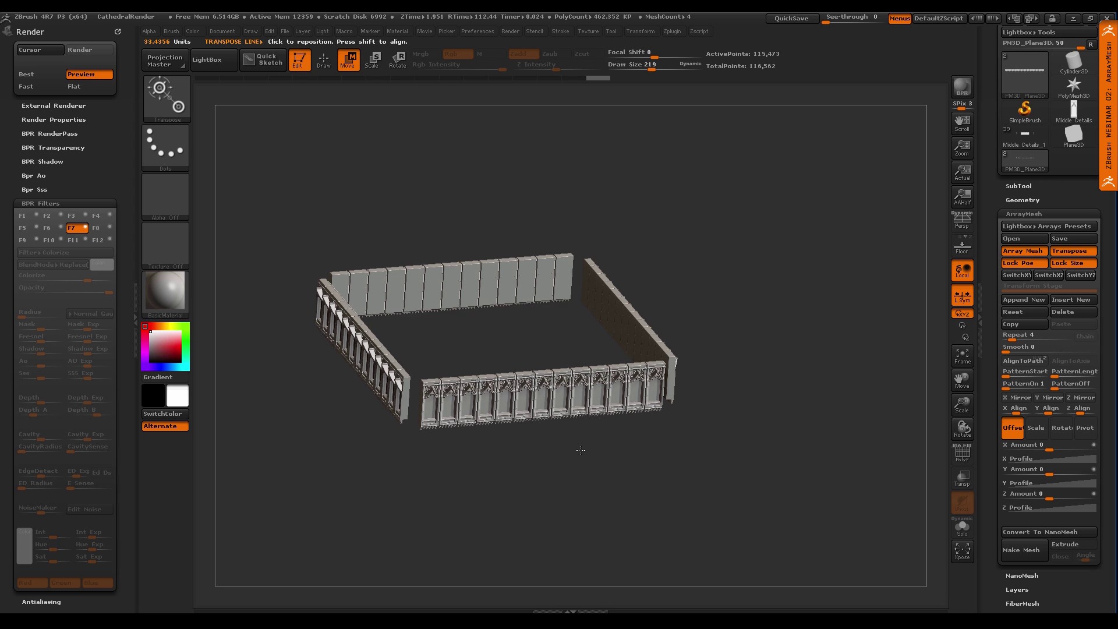
{"action": "left_click_drag", "start_coordinate": [580, 450], "coordinate": [581, 453]}
{"action": "key", "text": "shift+f"}
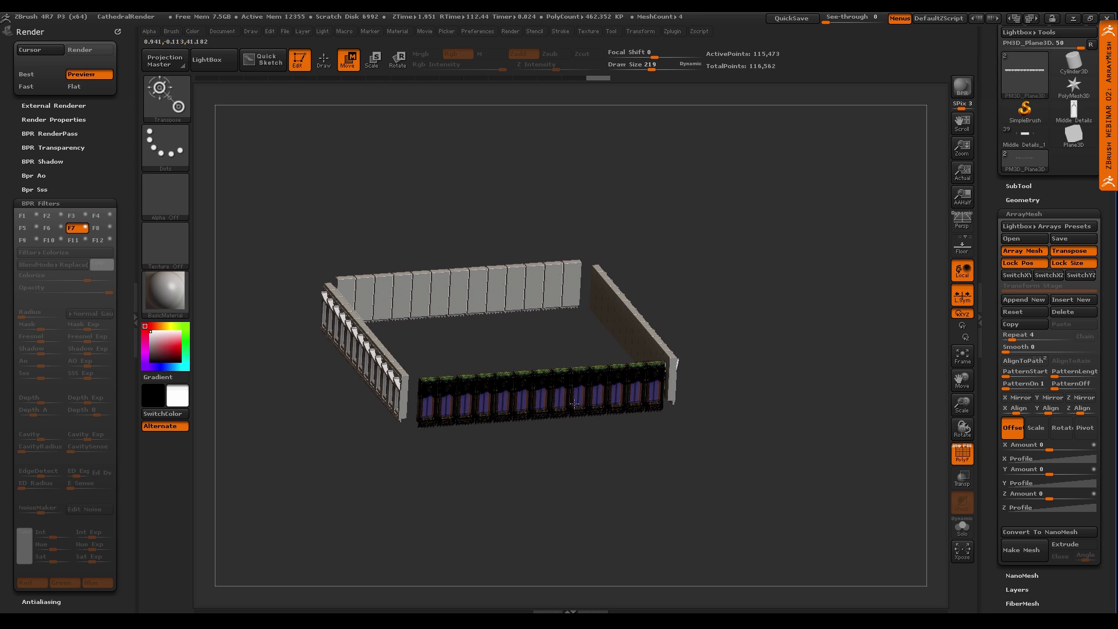
{"action": "key", "text": "shift+f"}
{"action": "right_click_drag", "start_coordinate": [665, 488], "coordinate": [651, 468], "text": "ctrl"}
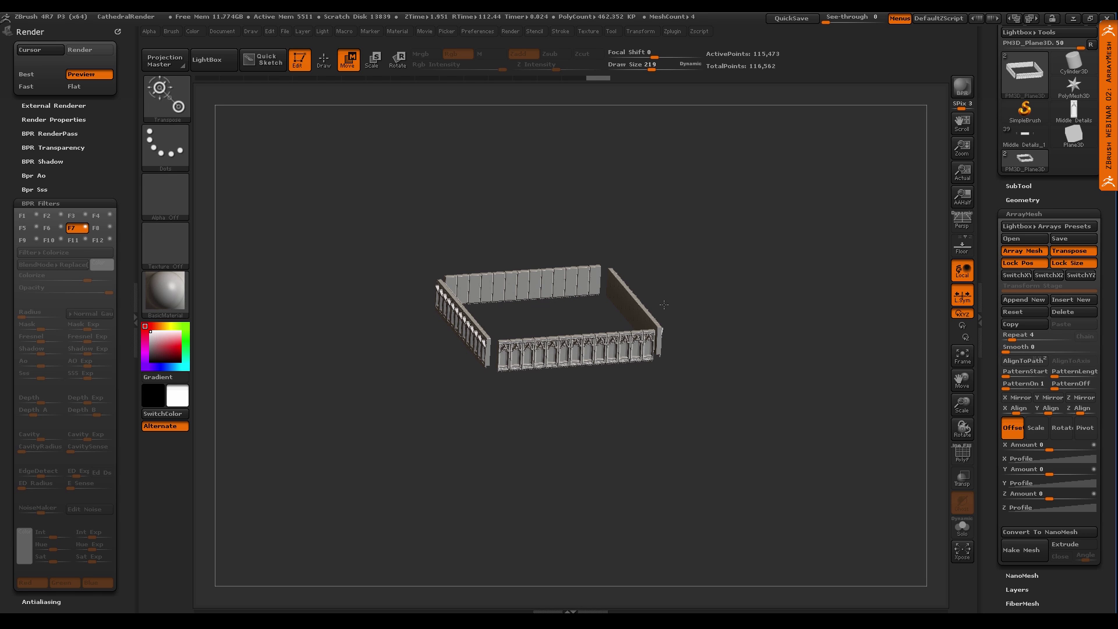
Switch to the web browser, open the 2016 ZBrush Summit site from the Pixologic home page and look through its registration section
{"action": "key", "text": "alt+Tab"}
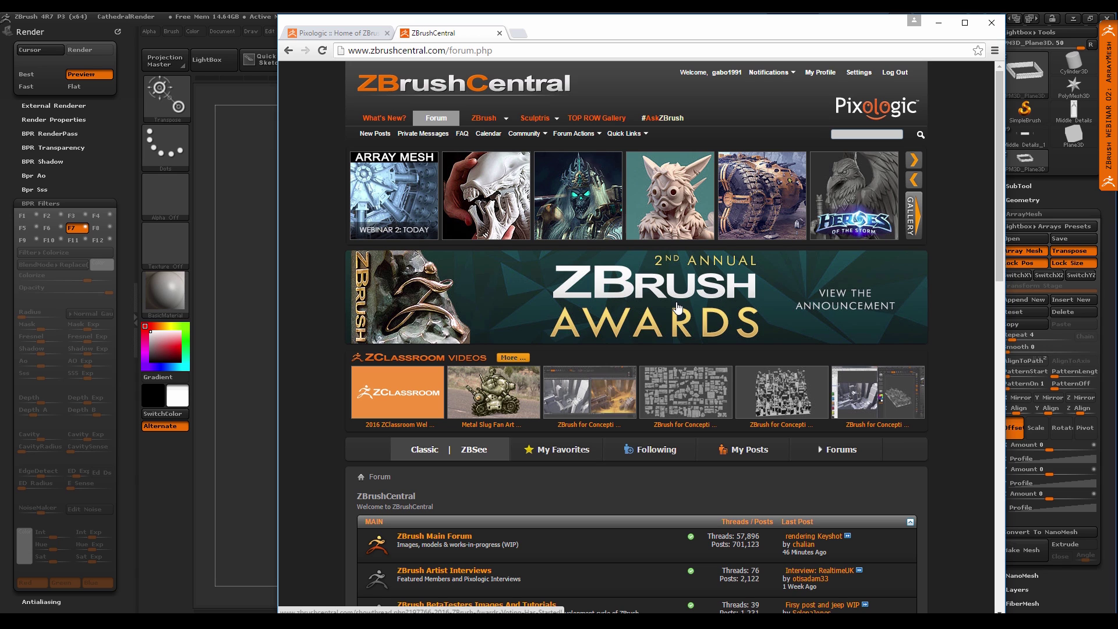
{"action": "left_click", "coordinate": [351, 35]}
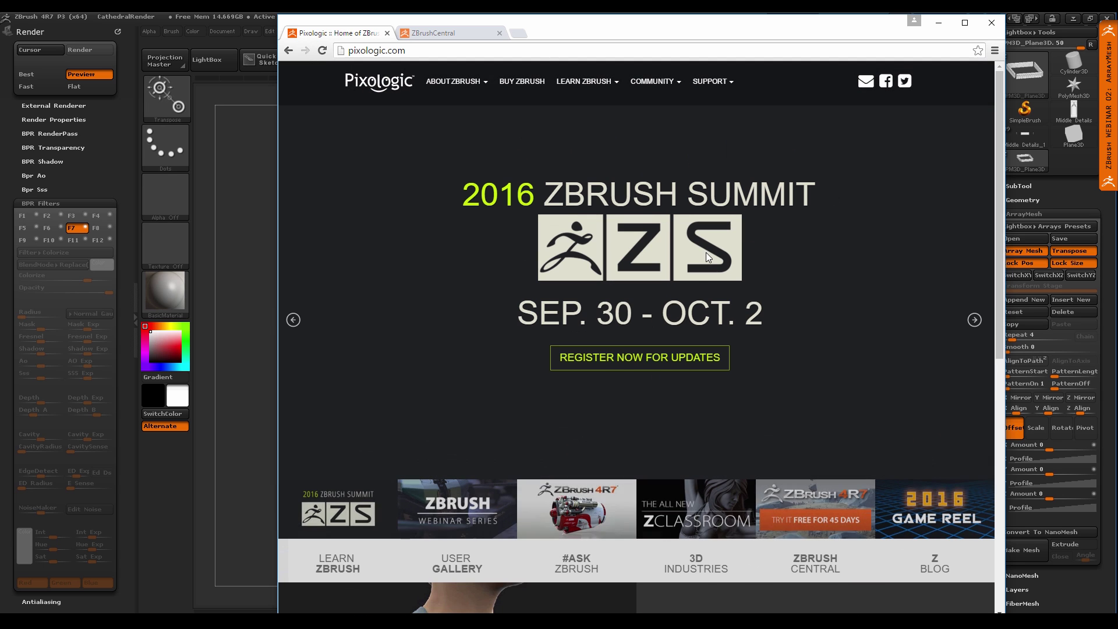
{"action": "left_click", "coordinate": [664, 361]}
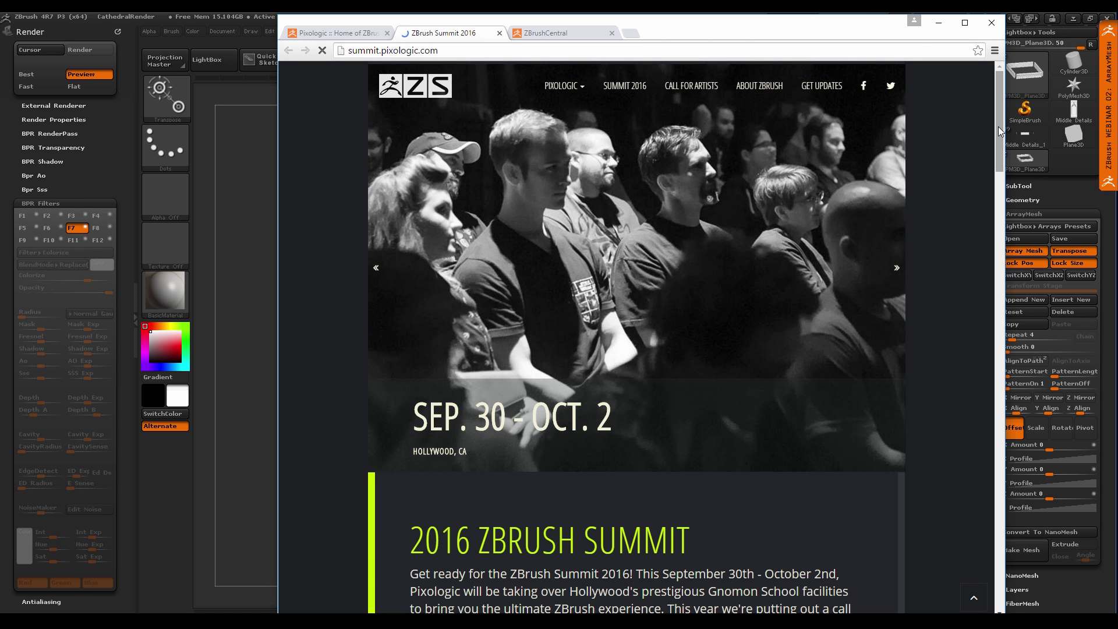
{"action": "left_click_drag", "start_coordinate": [998, 127], "coordinate": [908, 301]}
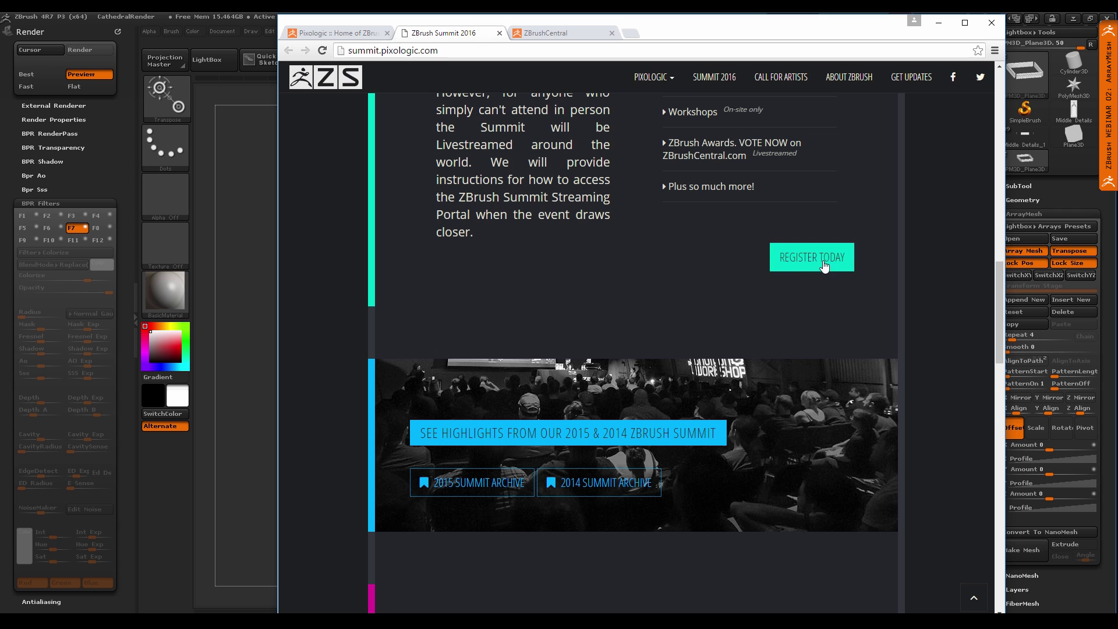
Find the summit site's Call for Artists section and open its ZBrush Live Sculpt-Off submission page
{"action": "left_click_drag", "start_coordinate": [995, 318], "coordinate": [994, 391]}
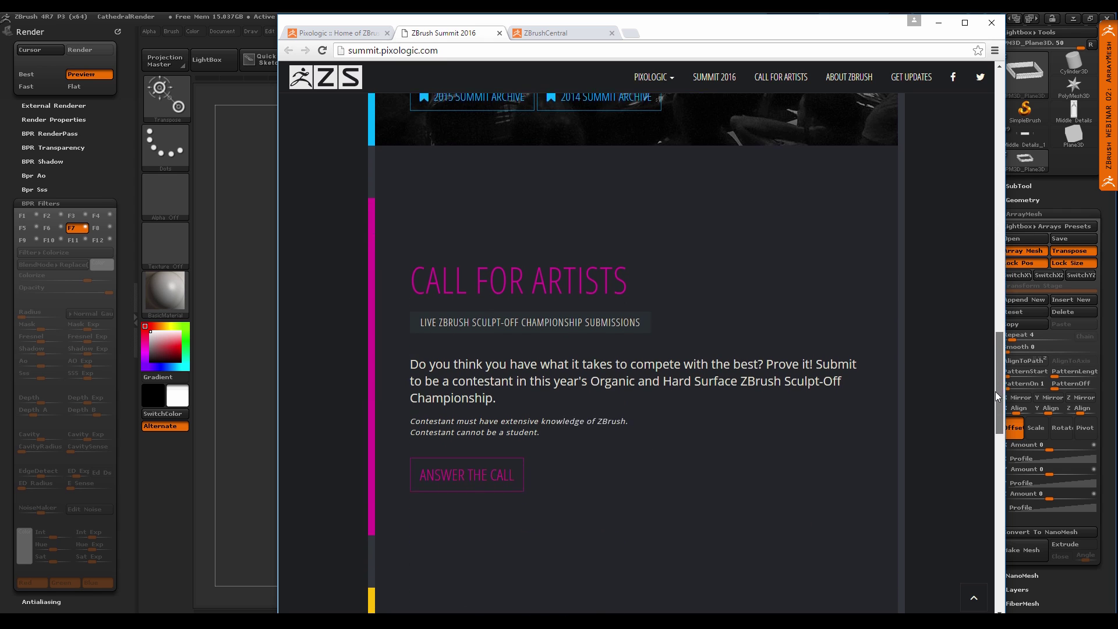
{"action": "left_click", "coordinate": [477, 470]}
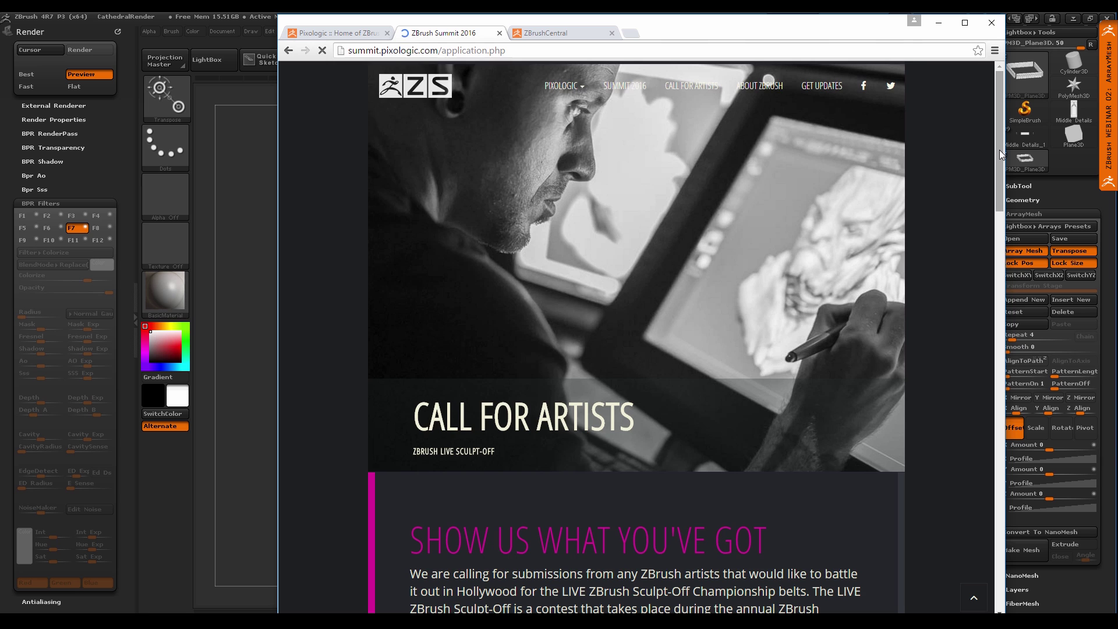
{"action": "left_click_drag", "start_coordinate": [999, 149], "coordinate": [996, 125]}
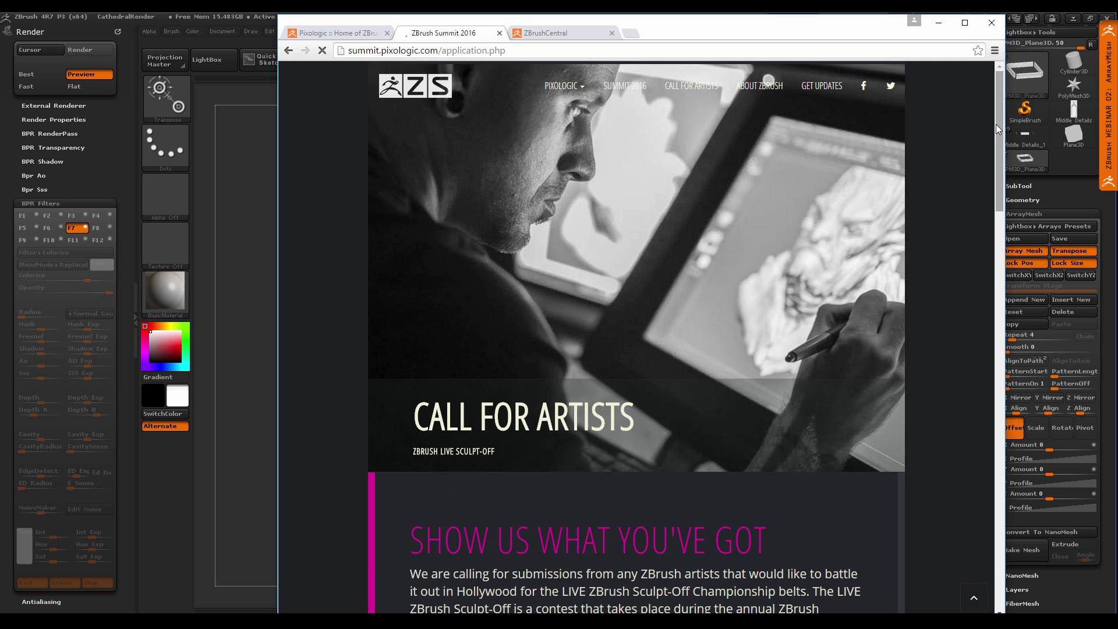